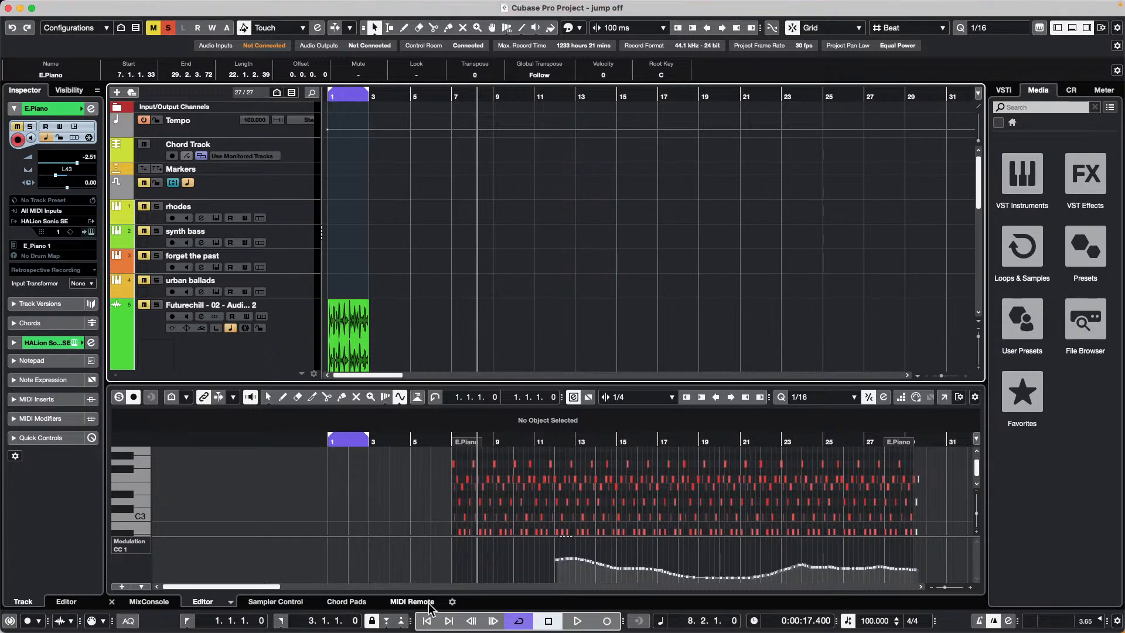
Step: Switch to the Steinberg Library Manager and browse the full list of Groove Agent libraries
mouse_move(460, 631)
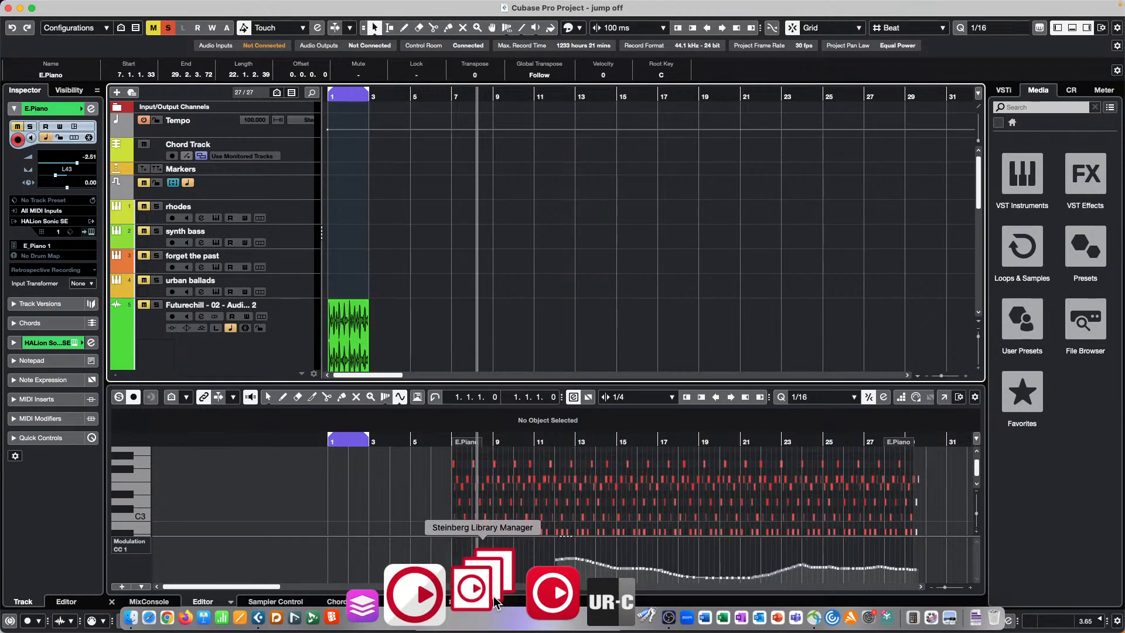
click(494, 598)
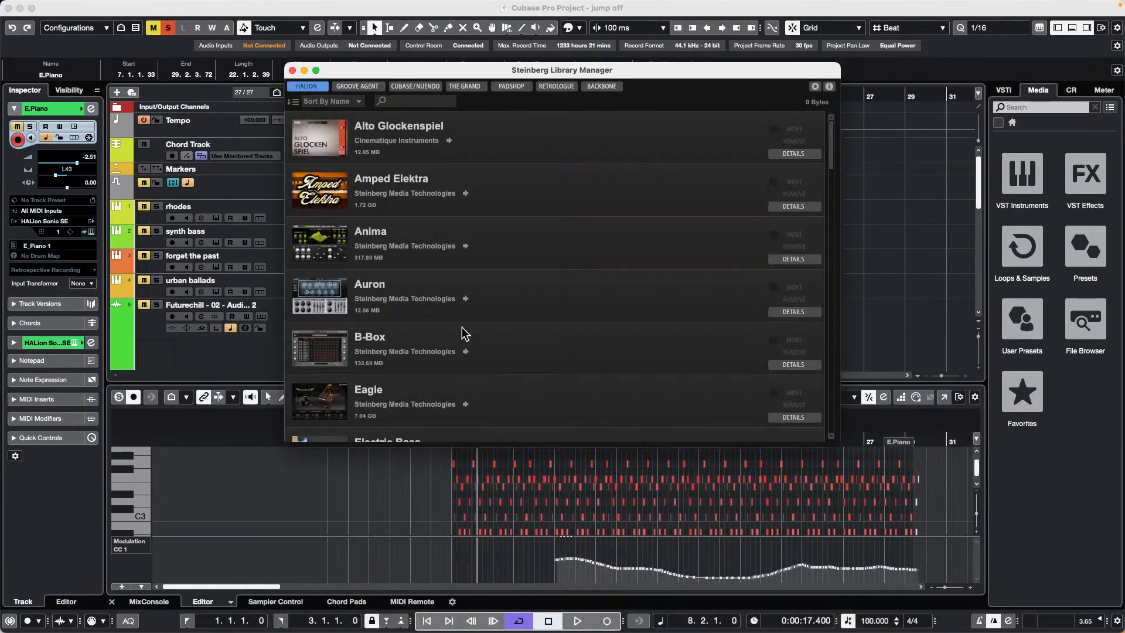
click(355, 88)
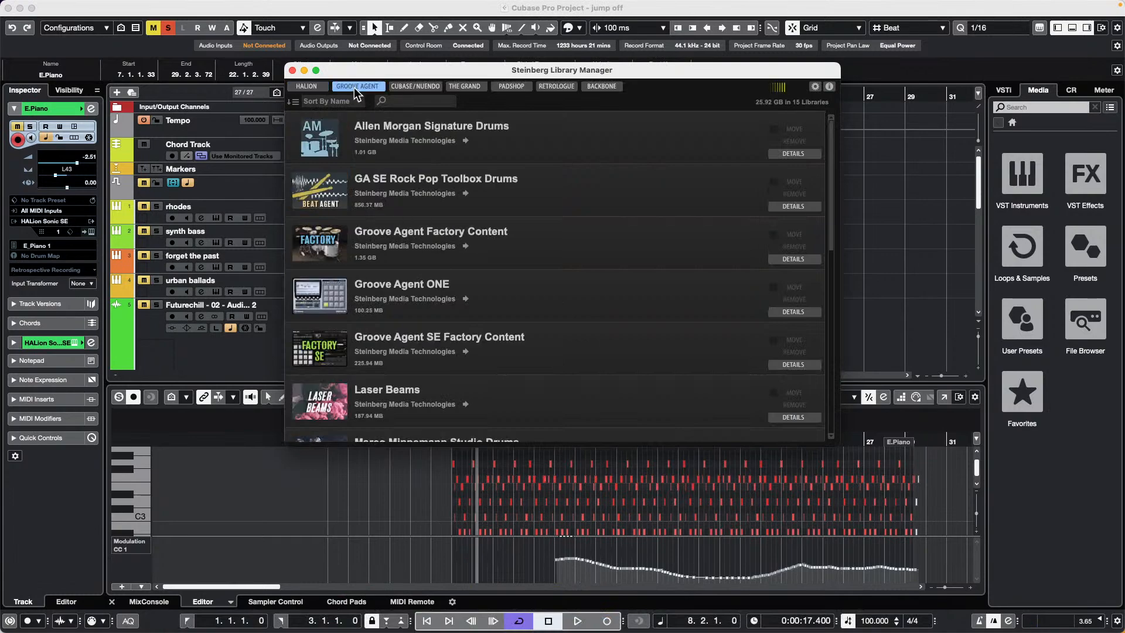
scroll(358, 304, down, 10)
scroll(357, 303, up, 10)
scroll(357, 303, down, 10)
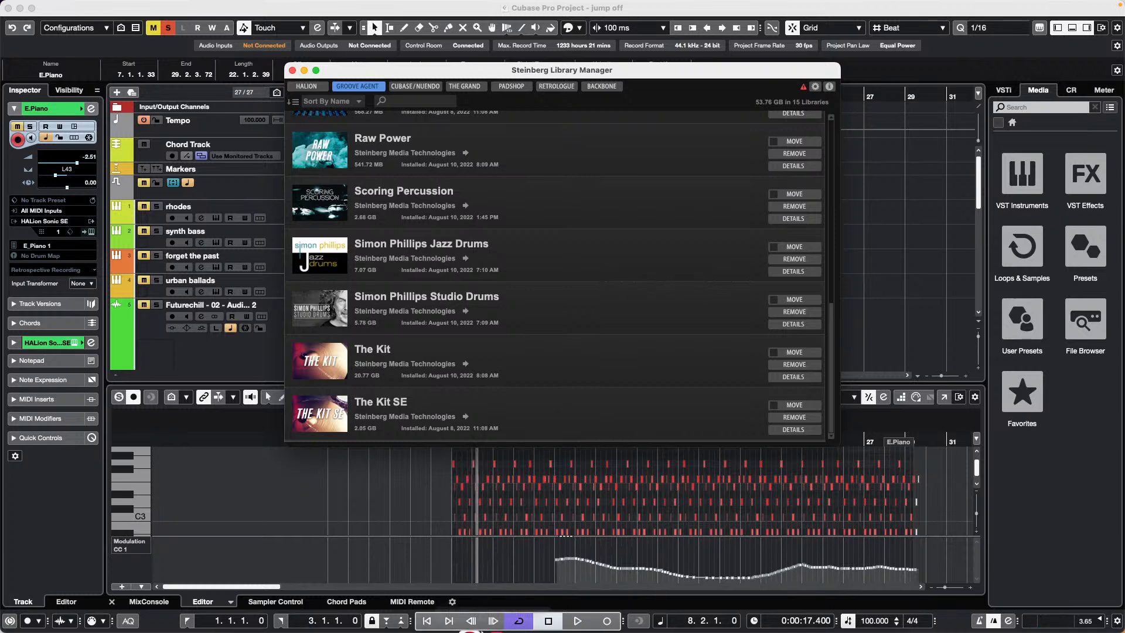
Step: Open the Steinberg Activation Manager to check the product activations, and return to the Library Manager
mouse_move(515, 625)
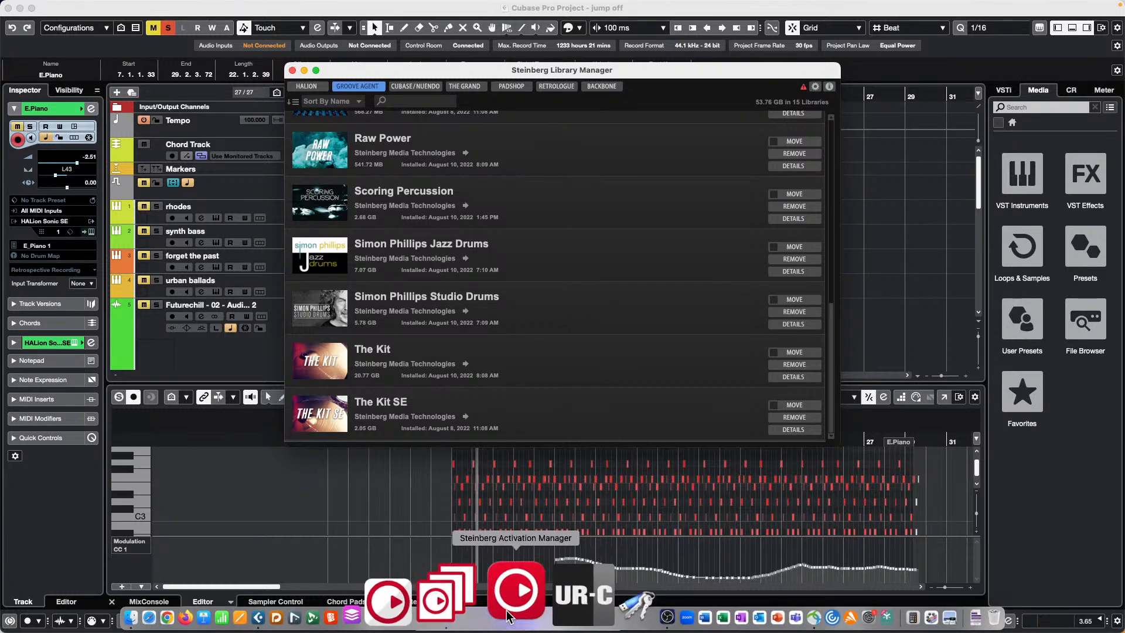
click(509, 611)
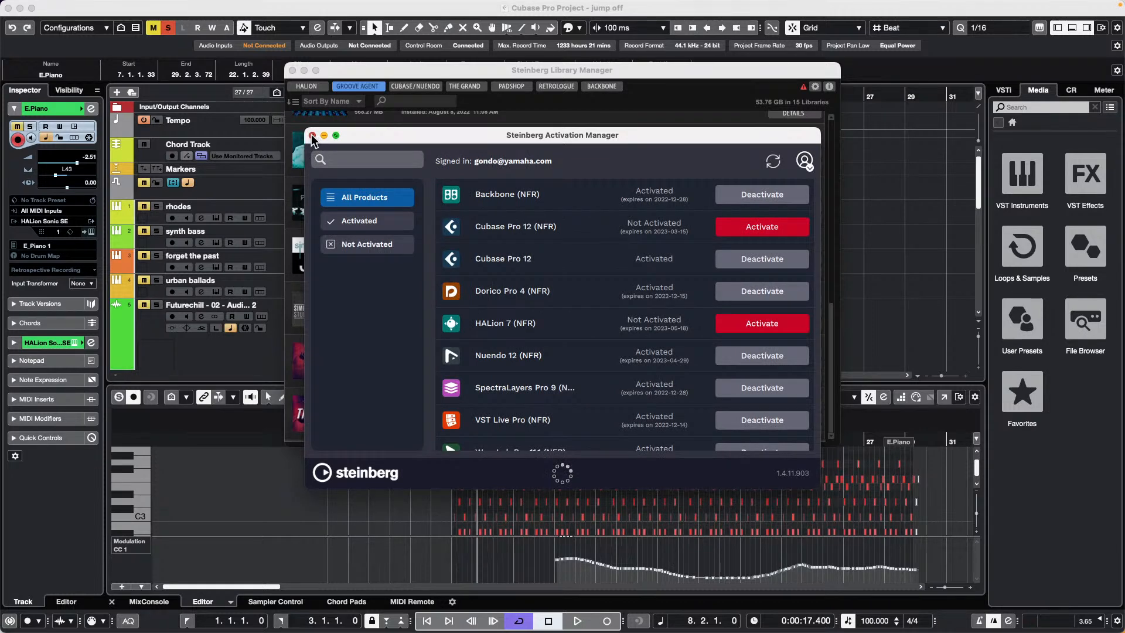
click(470, 116)
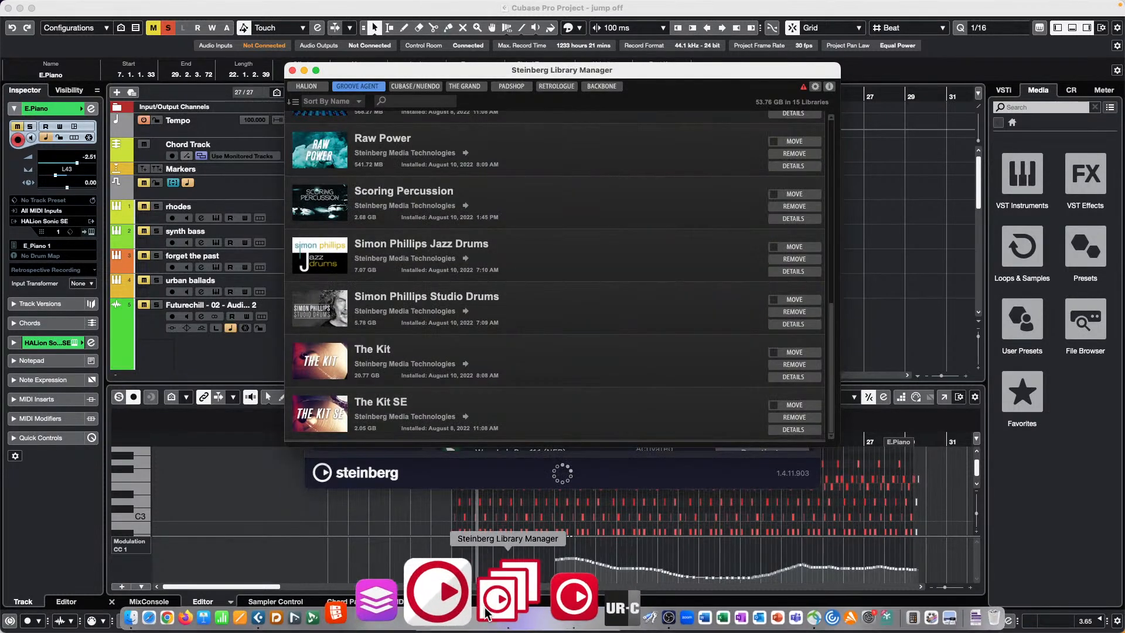
Step: Launch the Steinberg Download Assistant and try to quit the Activation Manager
click(473, 600)
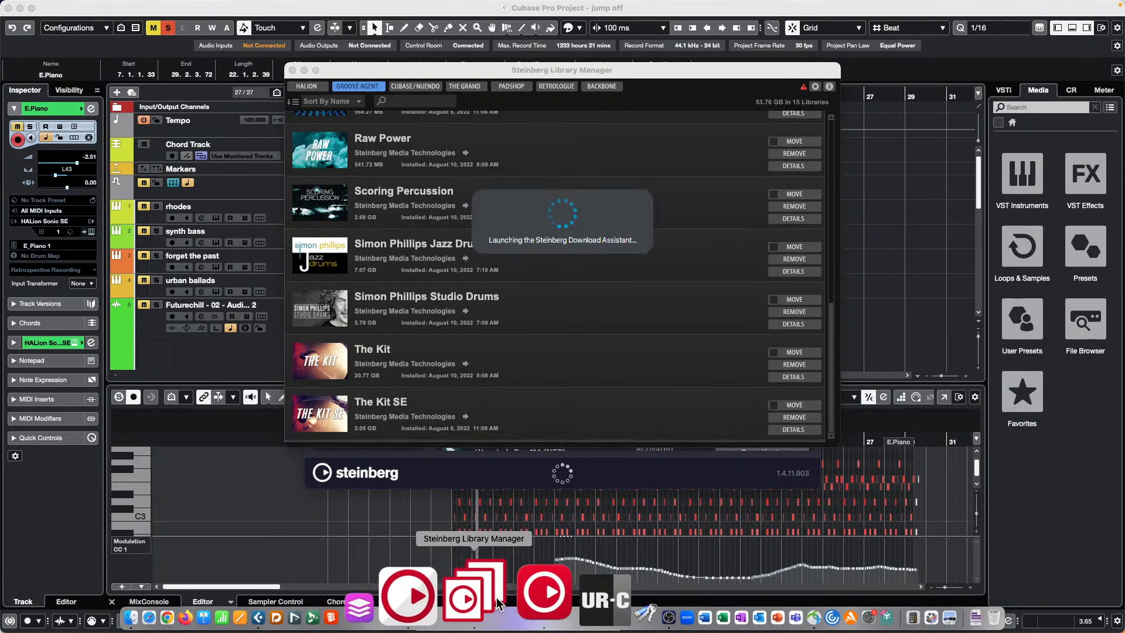
right_click(507, 596)
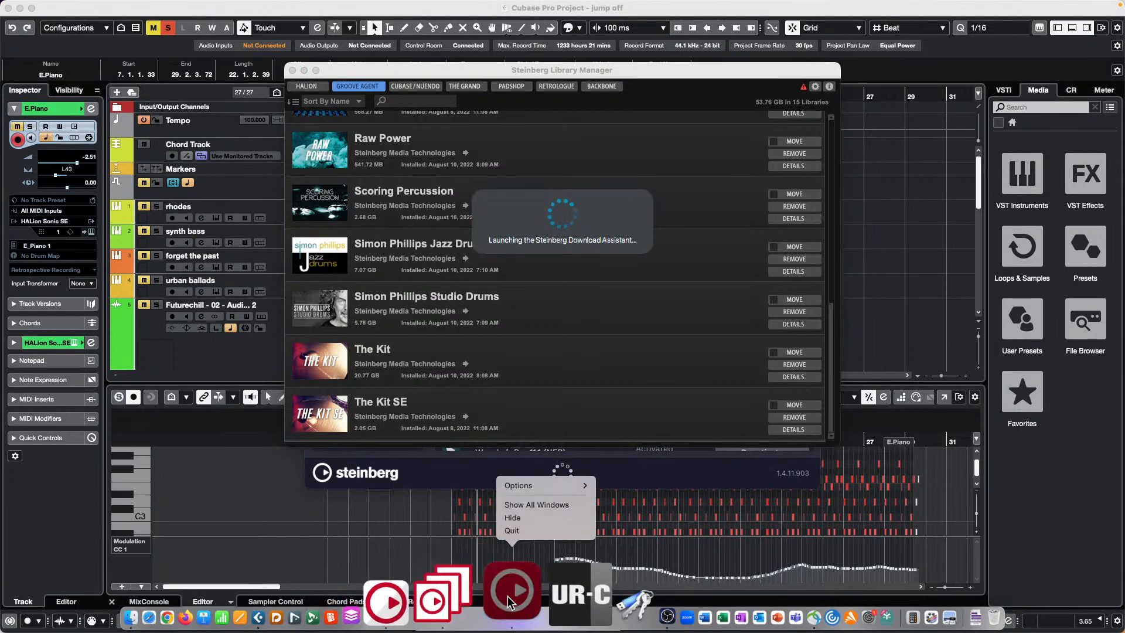
click(518, 530)
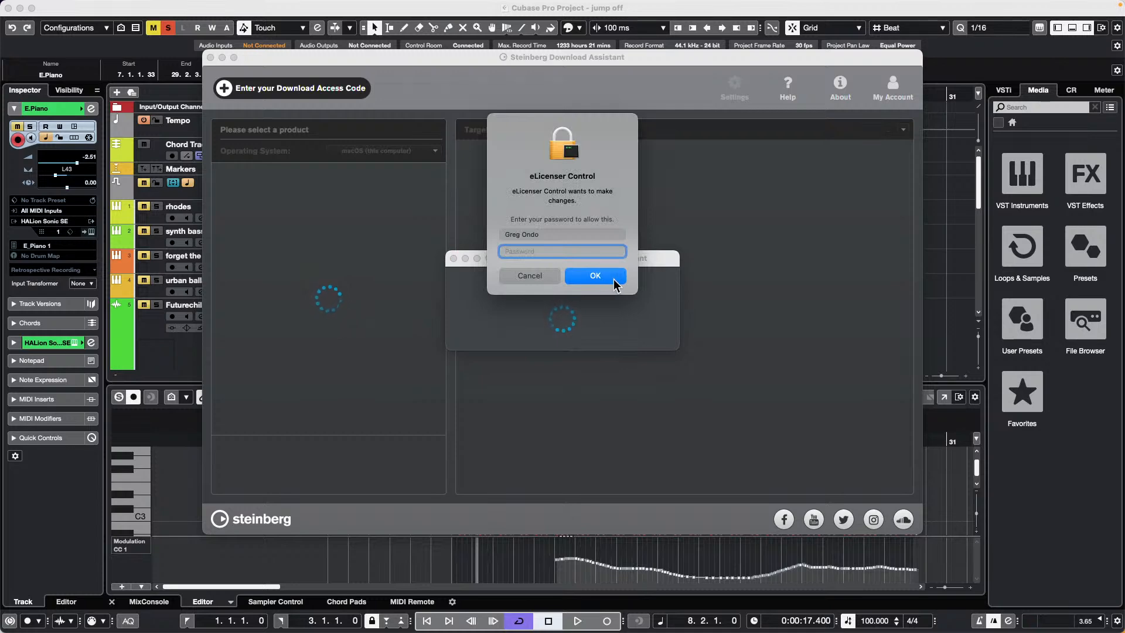
Step: Answer the eLicenser Control authorization request, view the Download Assistant's settings, and close the window
click(589, 278)
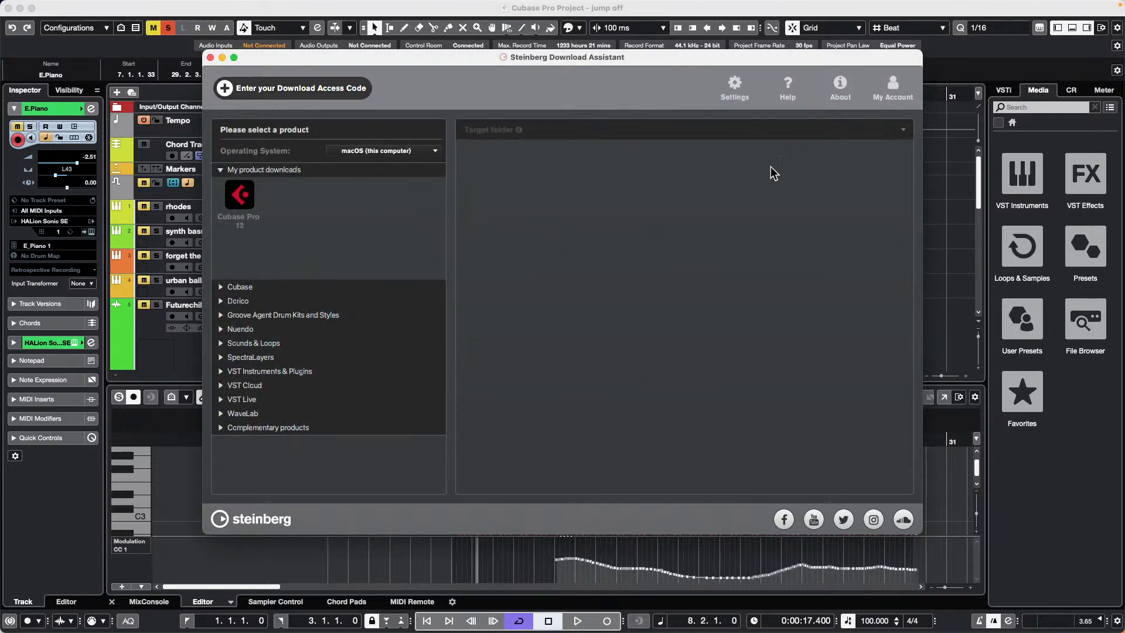
click(735, 88)
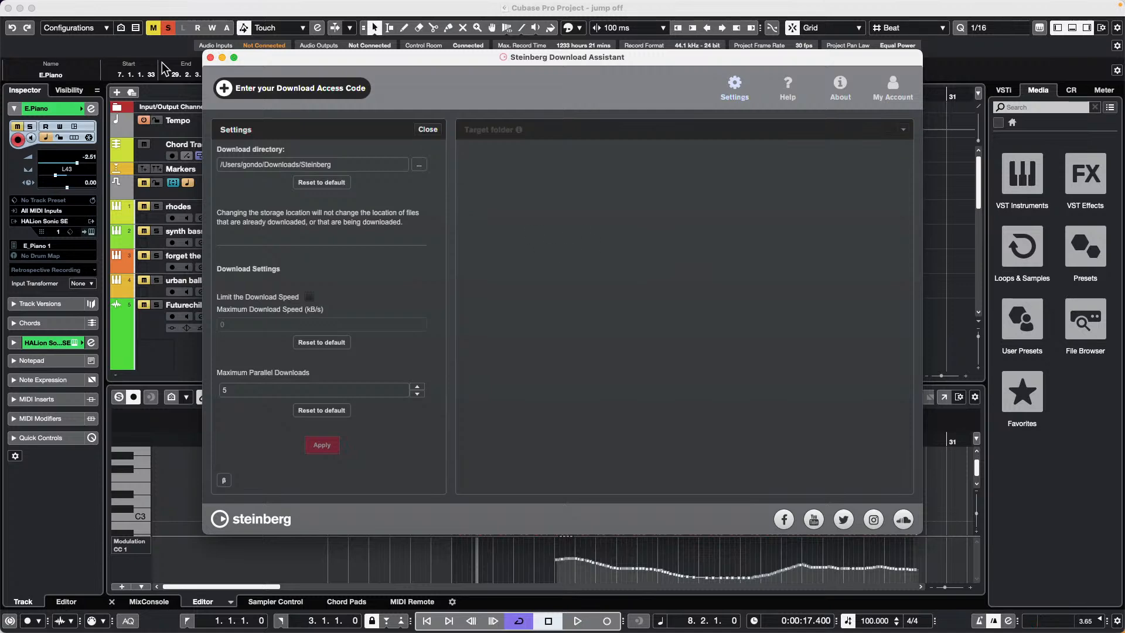
click(211, 58)
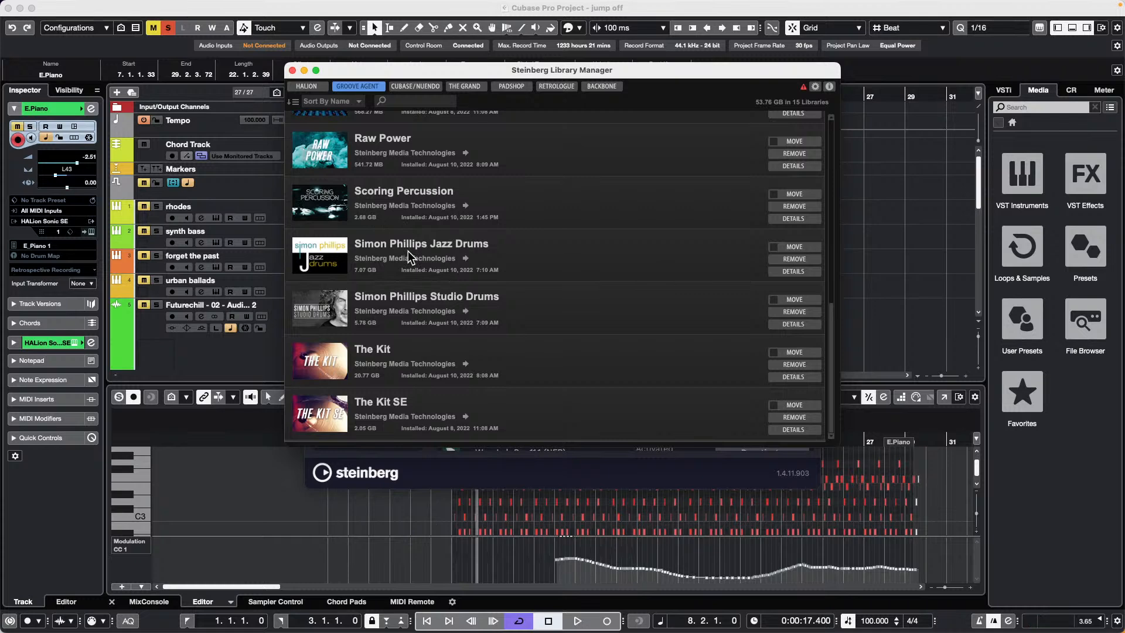
Step: View the HALion and Cubase/Nuendo library lists in the Library Manager
click(307, 86)
click(420, 89)
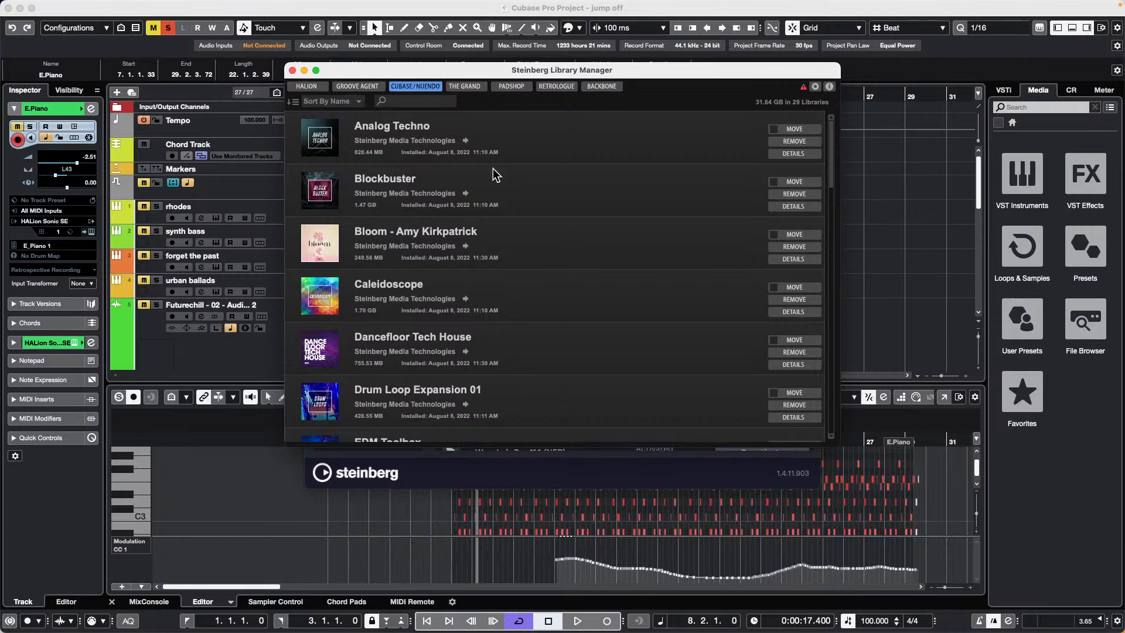
Step: Relaunch the Steinberg Download Assistant and cancel the eLicenser Control authorization request
mouse_move(516, 621)
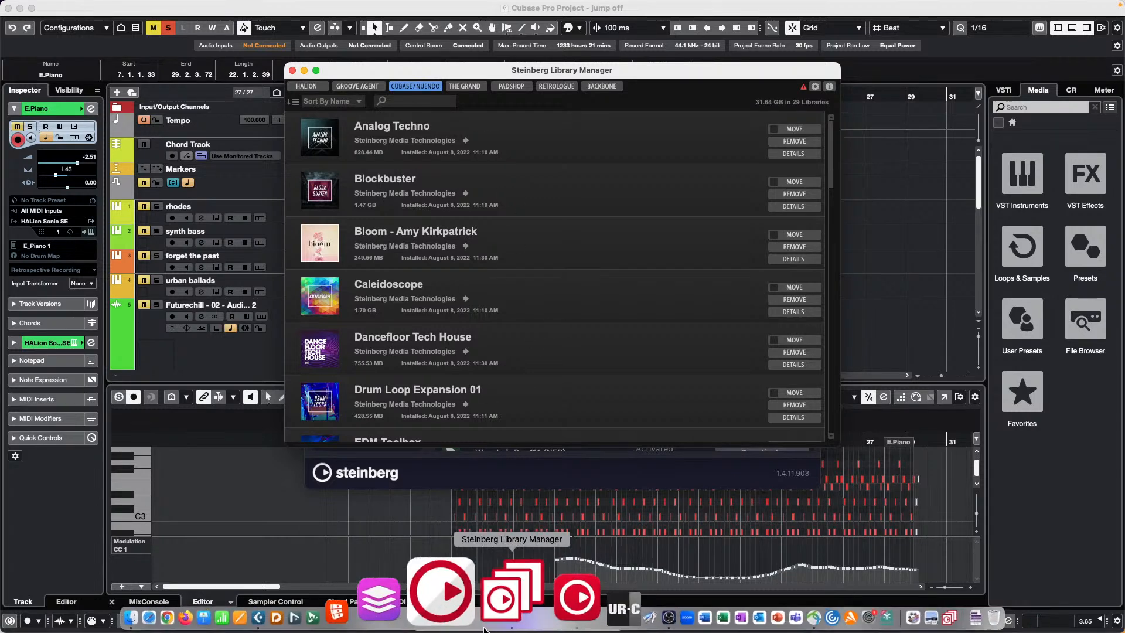
click(472, 594)
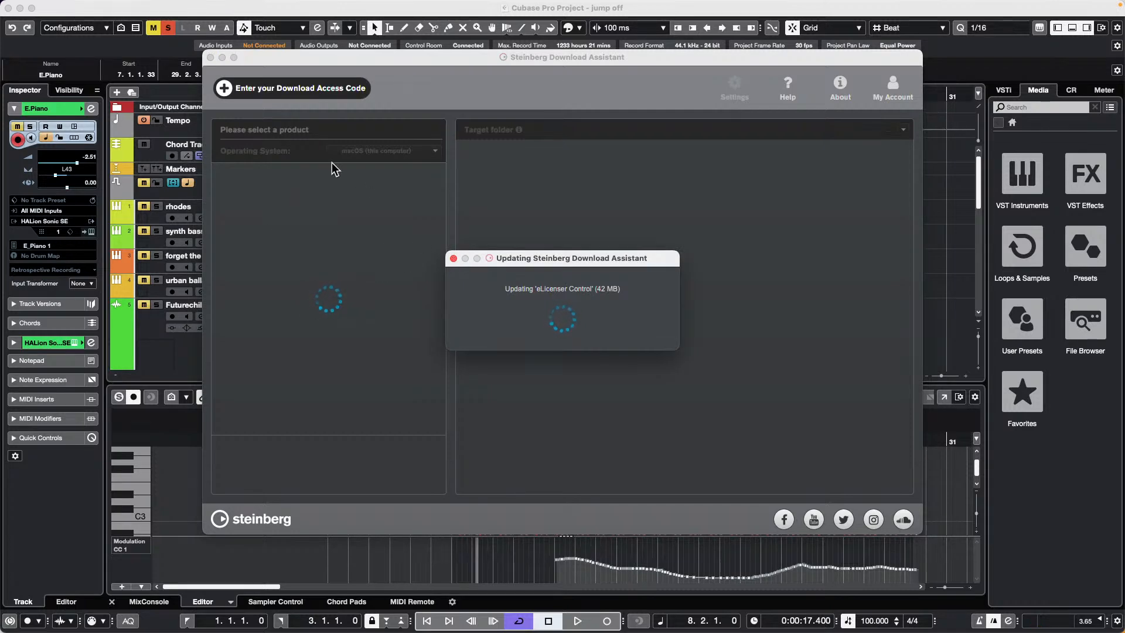
click(515, 273)
Step: Review the application, instrument and content downloads offered for Cubase Pro 12
click(244, 202)
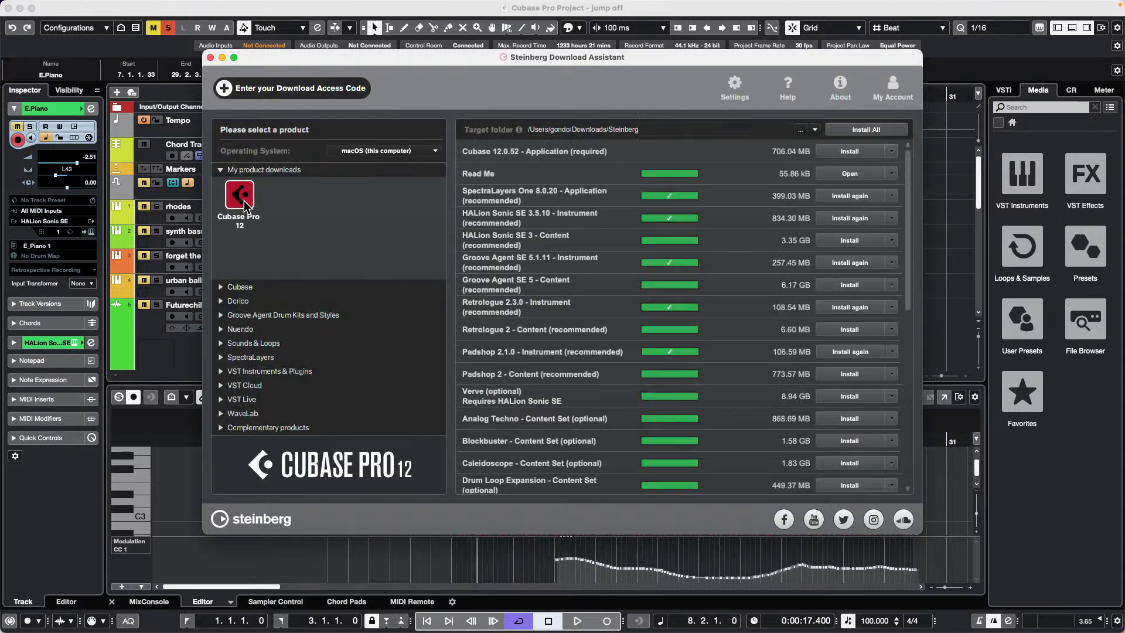
scroll(720, 364, down, 5)
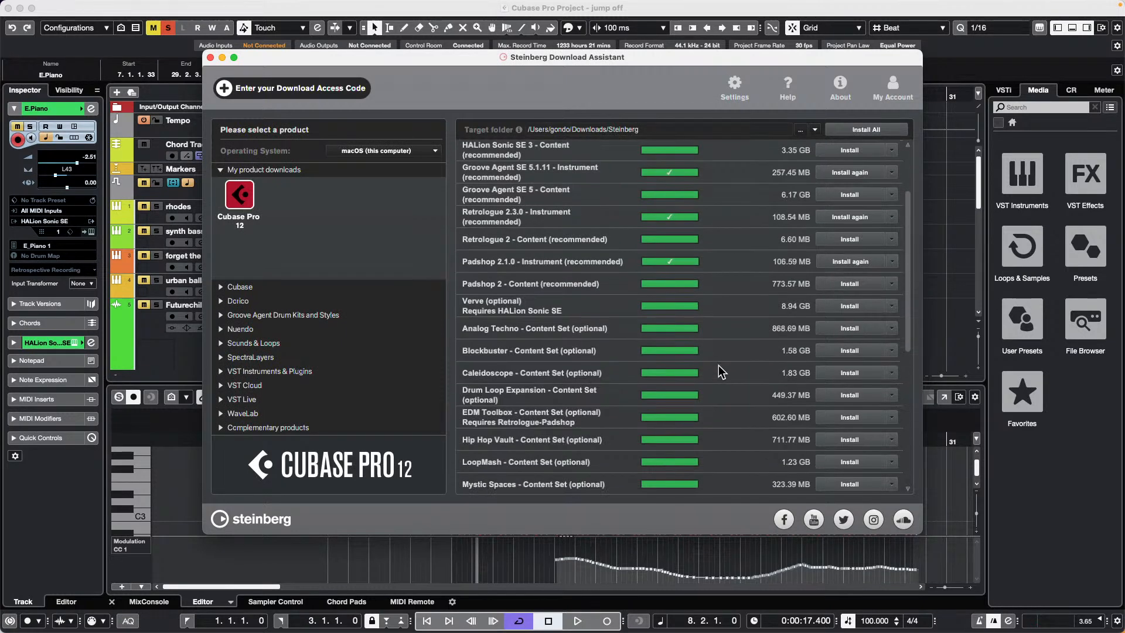
scroll(718, 364, down, 5)
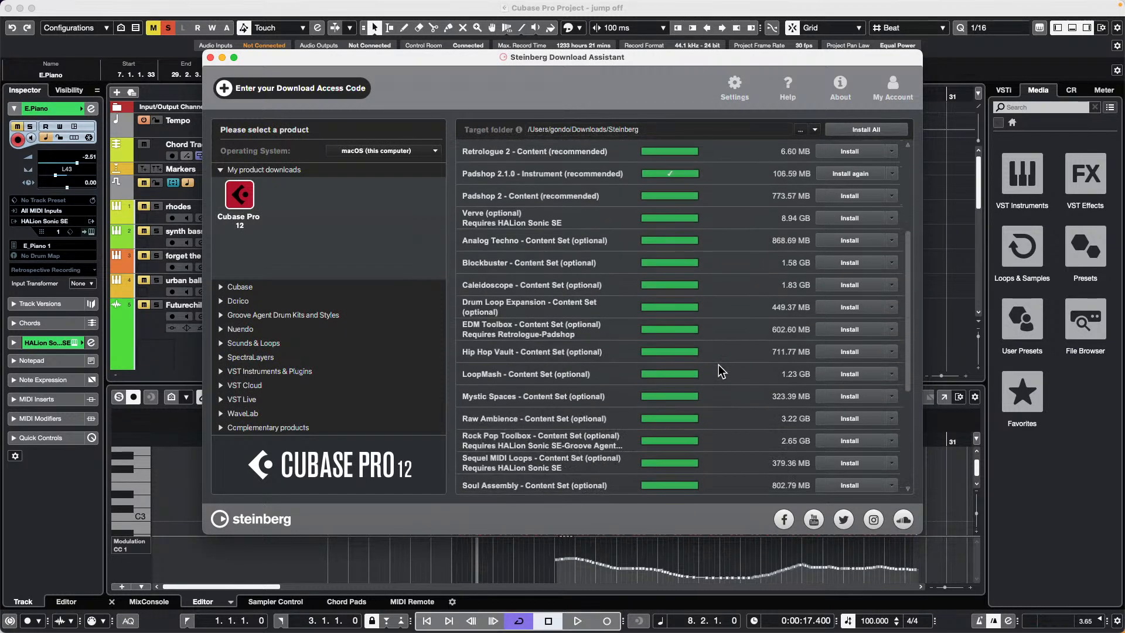
scroll(542, 315, up, 10)
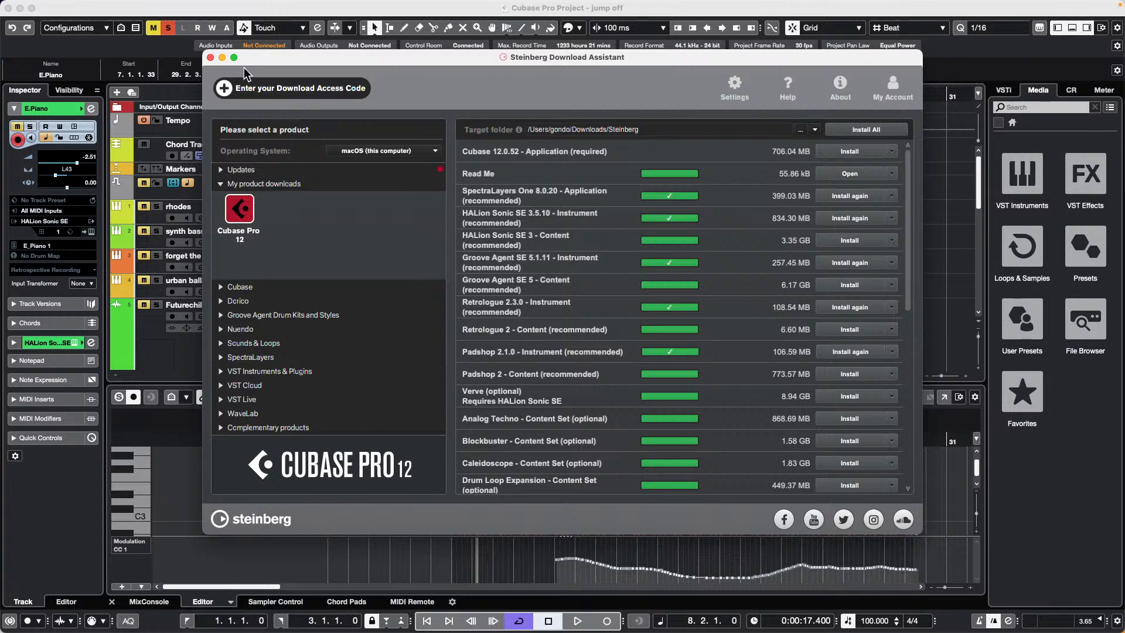
Step: Close the Download Assistant, Library Manager and Activation Manager windows to return to the Cubase project
click(210, 57)
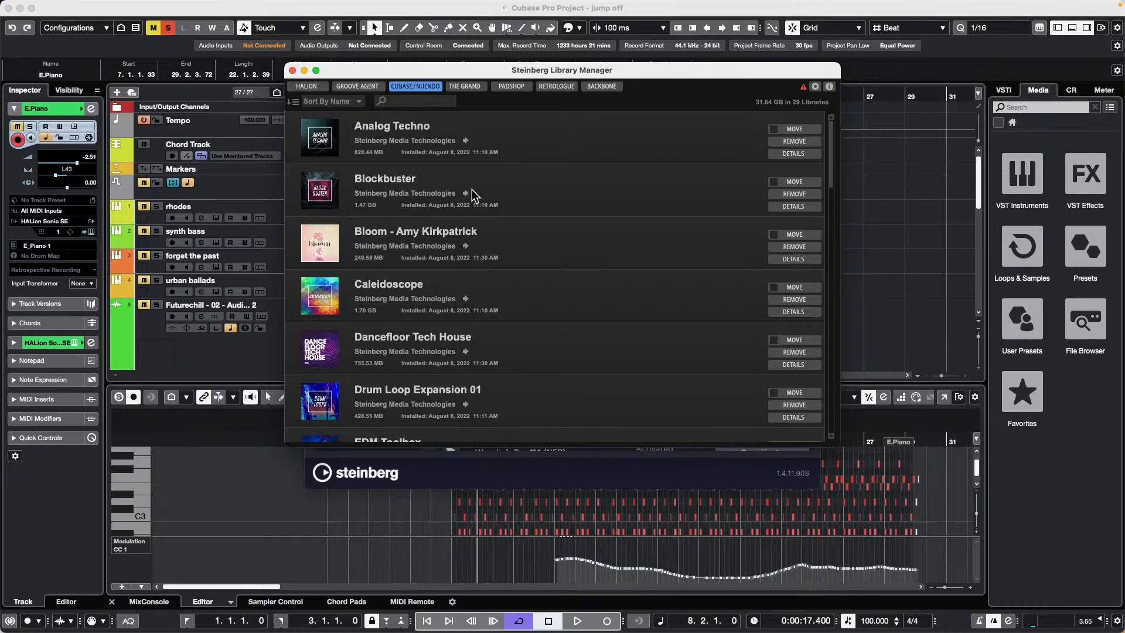
click(292, 70)
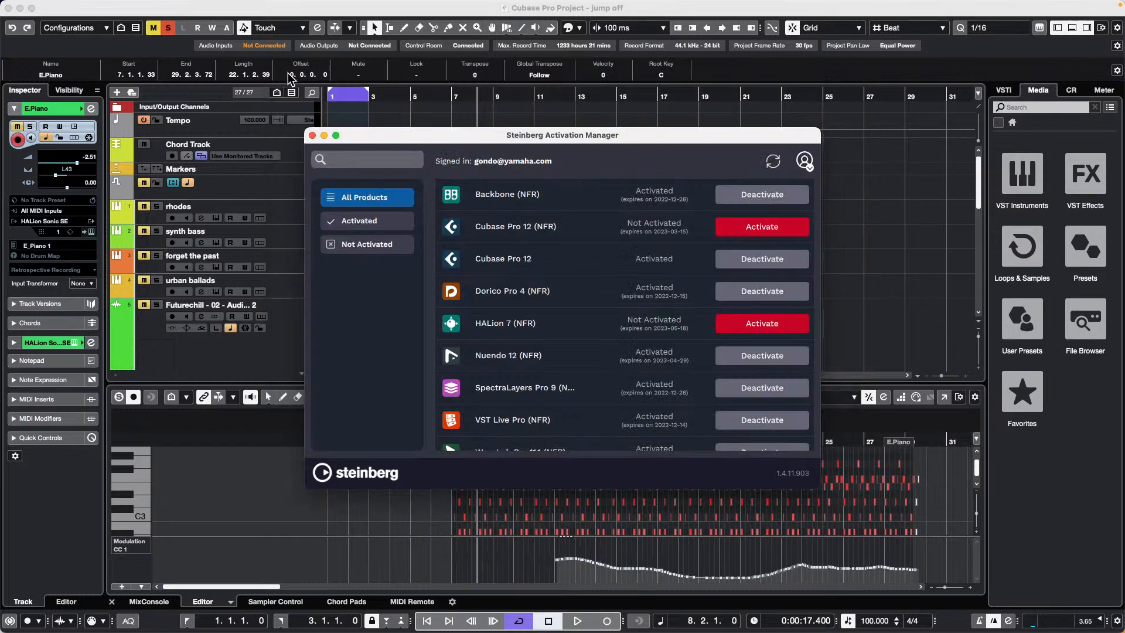
click(312, 136)
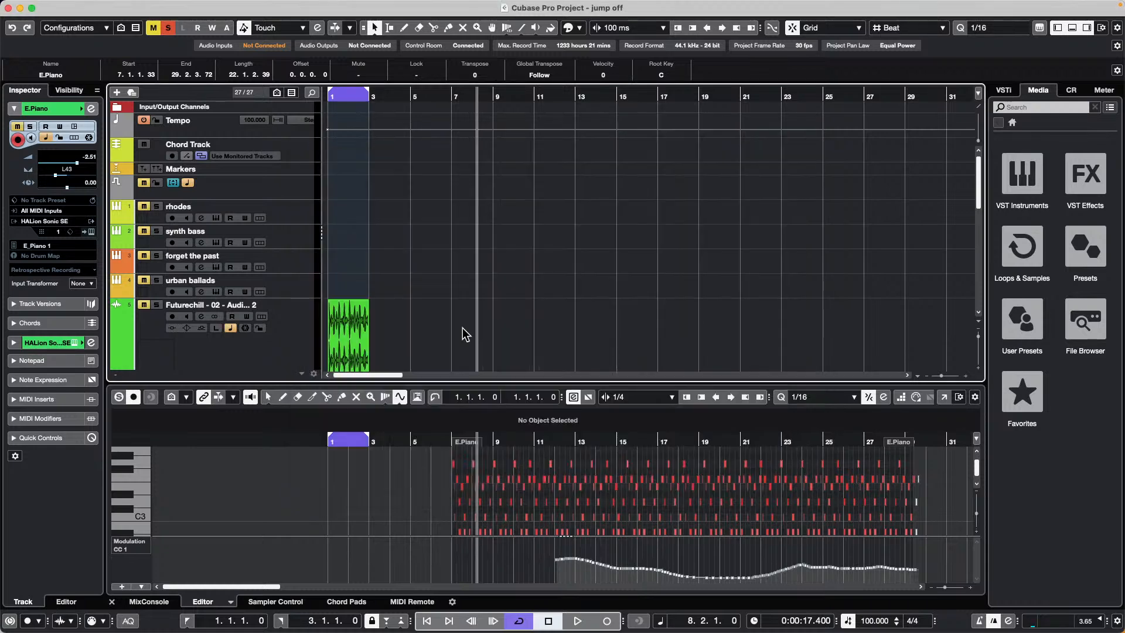
Step: Move the project cursor to bar 1 and enlarge the Key Editor and its Modulation controller lane
drag(371, 96, 328, 96)
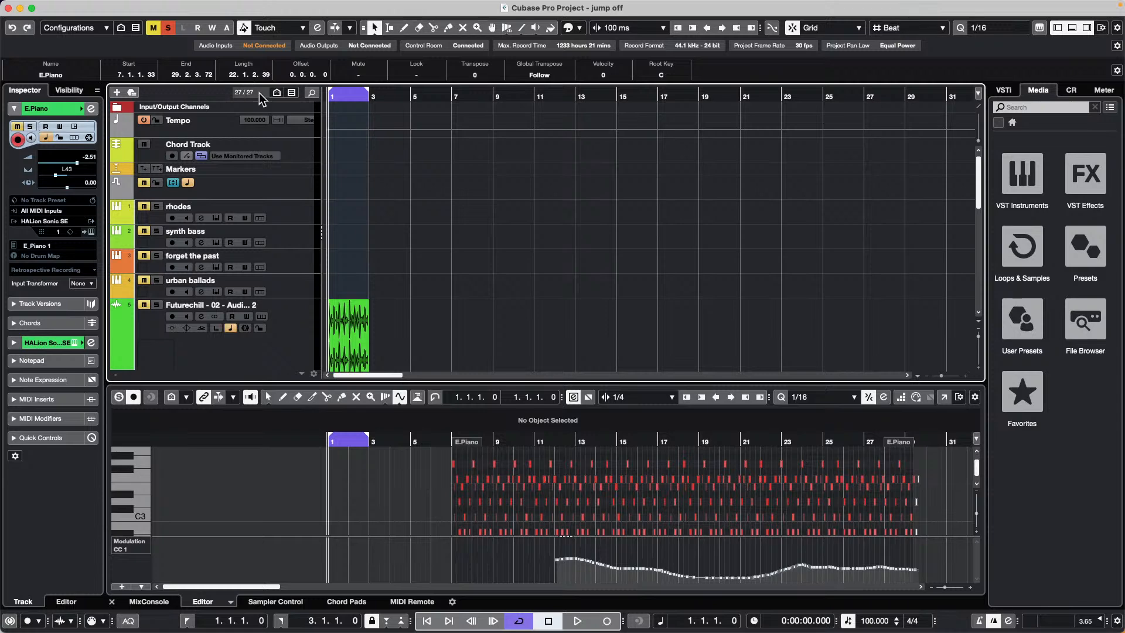
scroll(487, 238, down, 4)
scroll(486, 241, down, 5)
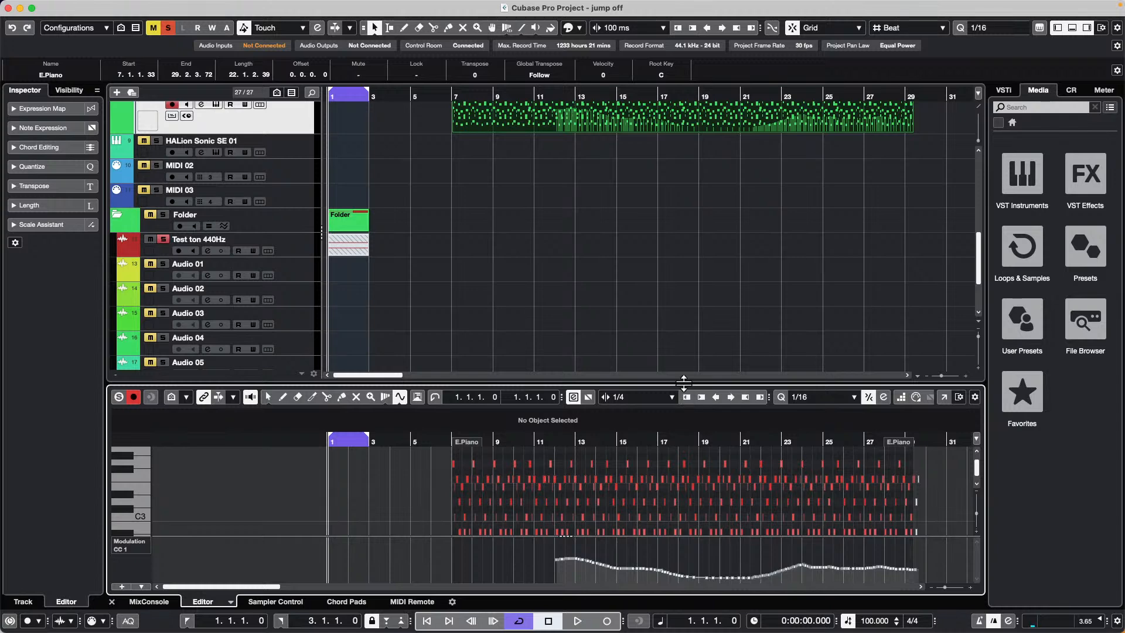
drag(674, 381, 674, 322)
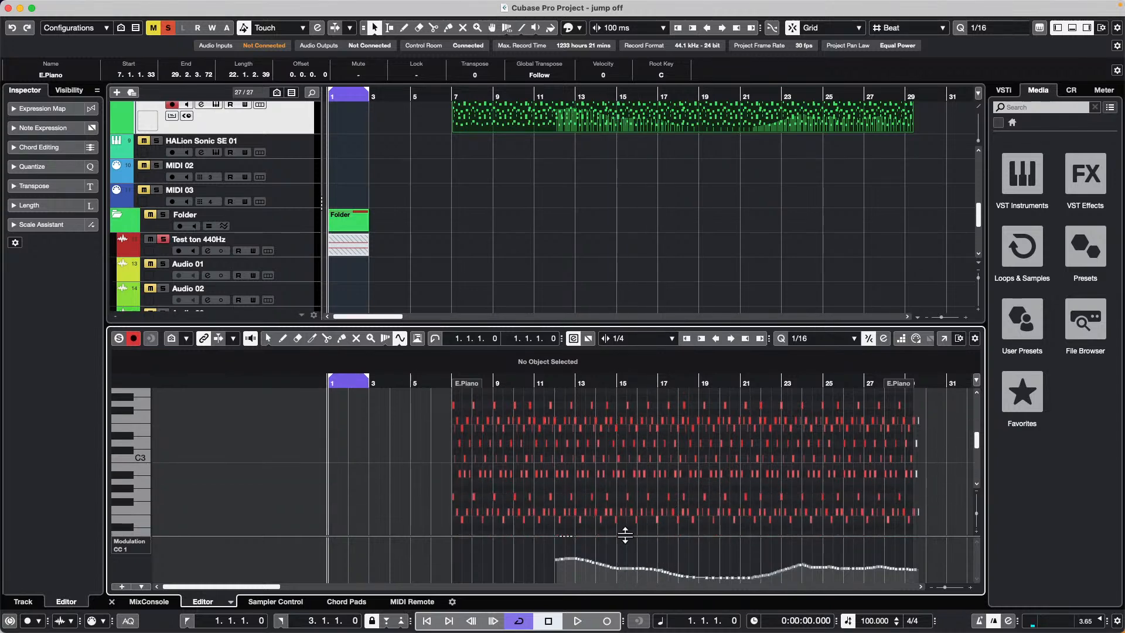
drag(625, 535, 625, 460)
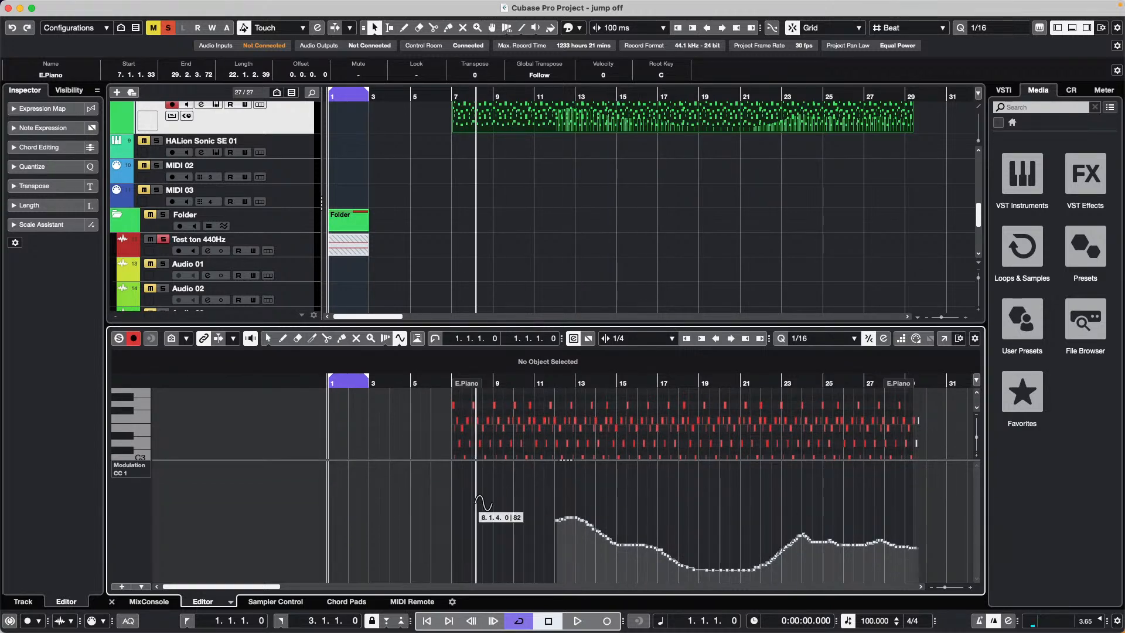
Step: Draw a freehand curve with the Draw tool in the Modulation lane from about bar 7 to bar 13
right_click(463, 519)
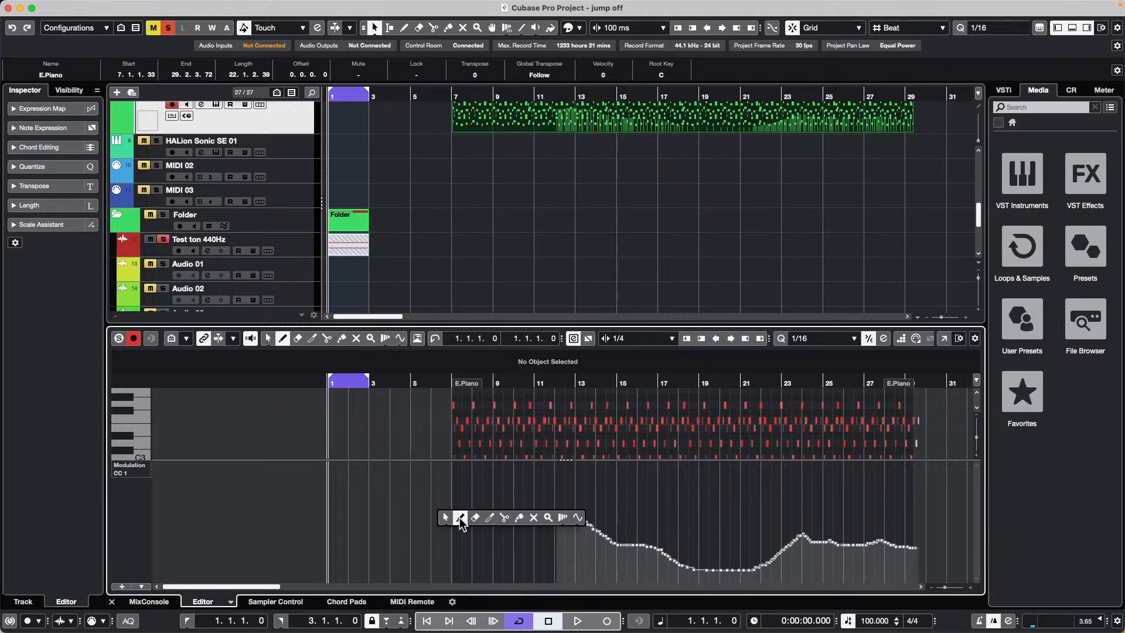
click(461, 521)
mouse_move(463, 552)
mouse_down()
mouse_move(506, 551)
mouse_move(534, 523)
mouse_move(572, 542)
mouse_up()
Step: Draw a straight descending modulation ramp with the Line tool from about bar 7 to just before bar 11
right_click(459, 470)
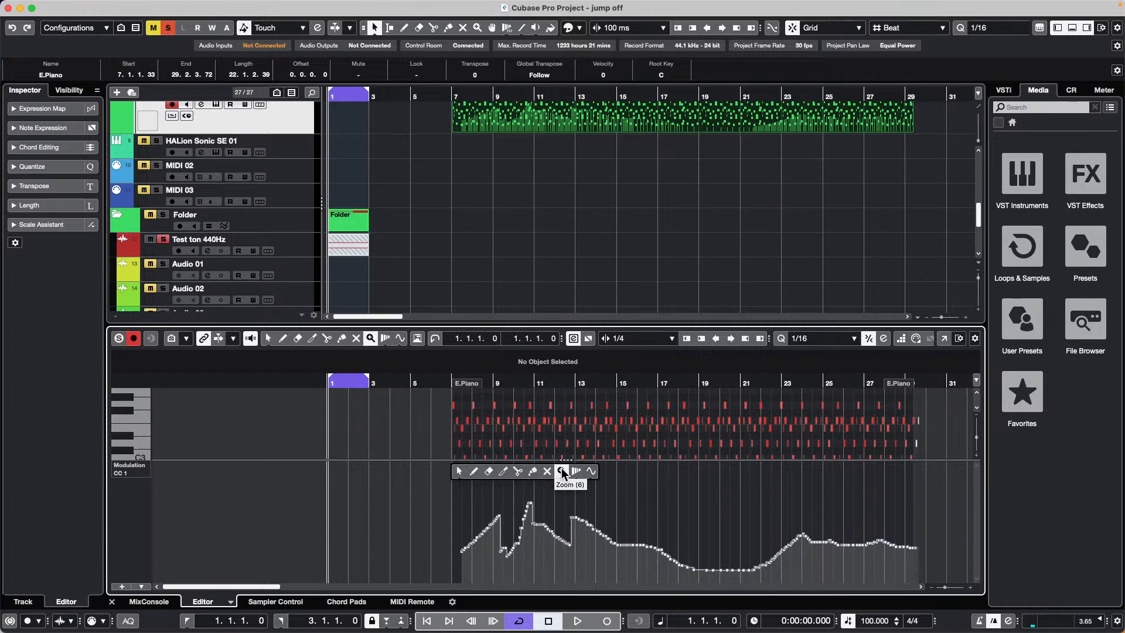
click(591, 472)
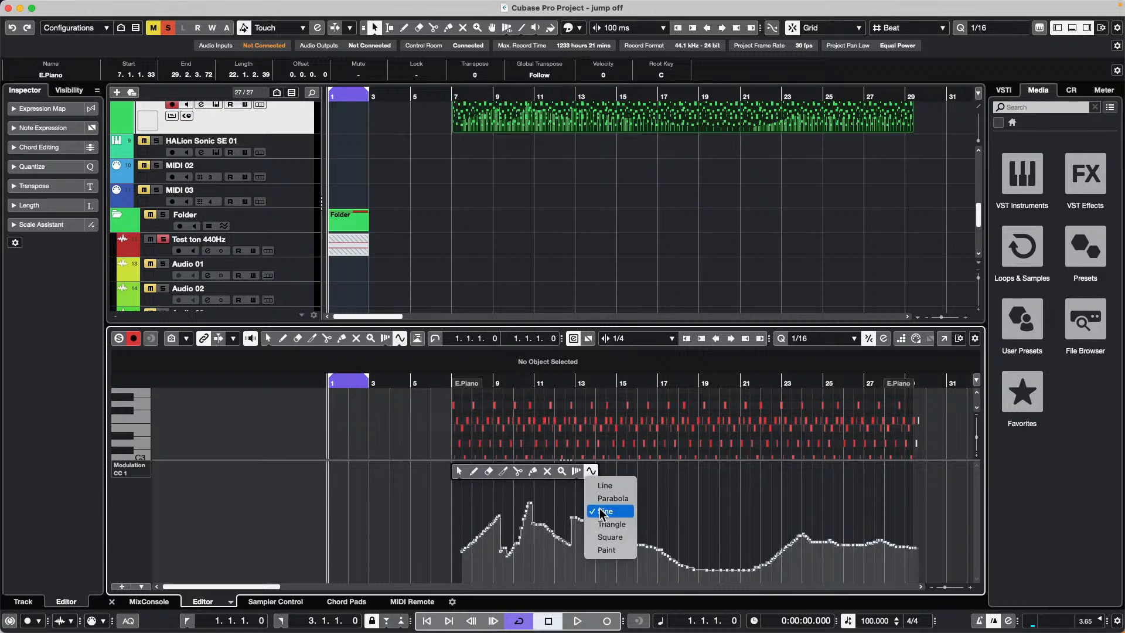
click(603, 485)
drag(463, 496, 529, 565)
Step: Draw a sine-shaped modulation curve from about bar 14 to bar 23, and undo it
right_click(530, 485)
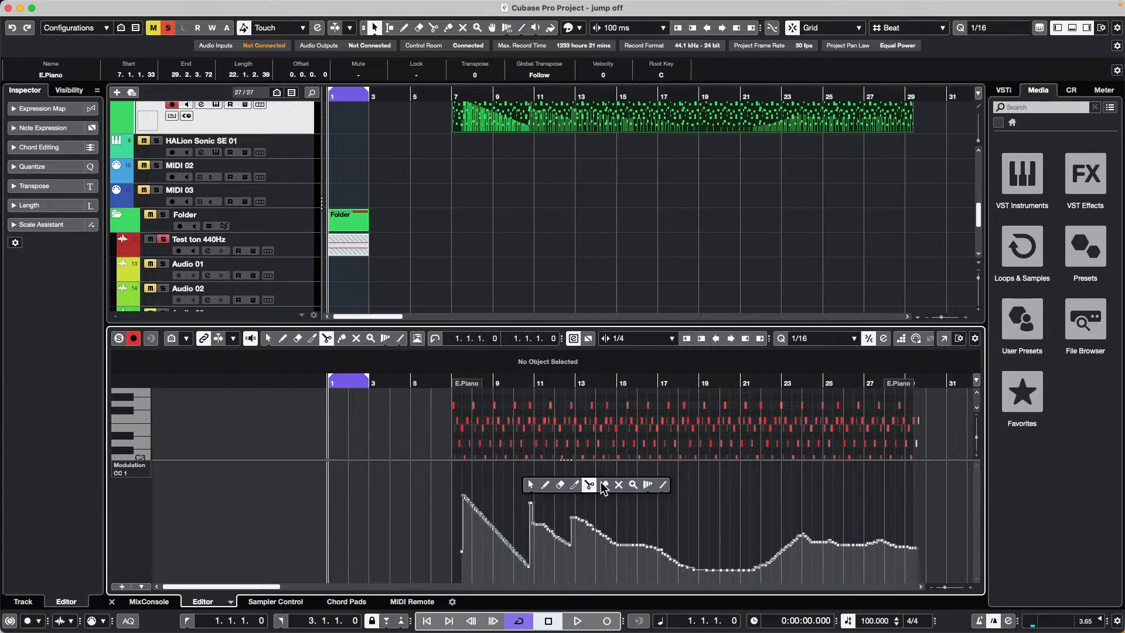
click(664, 485)
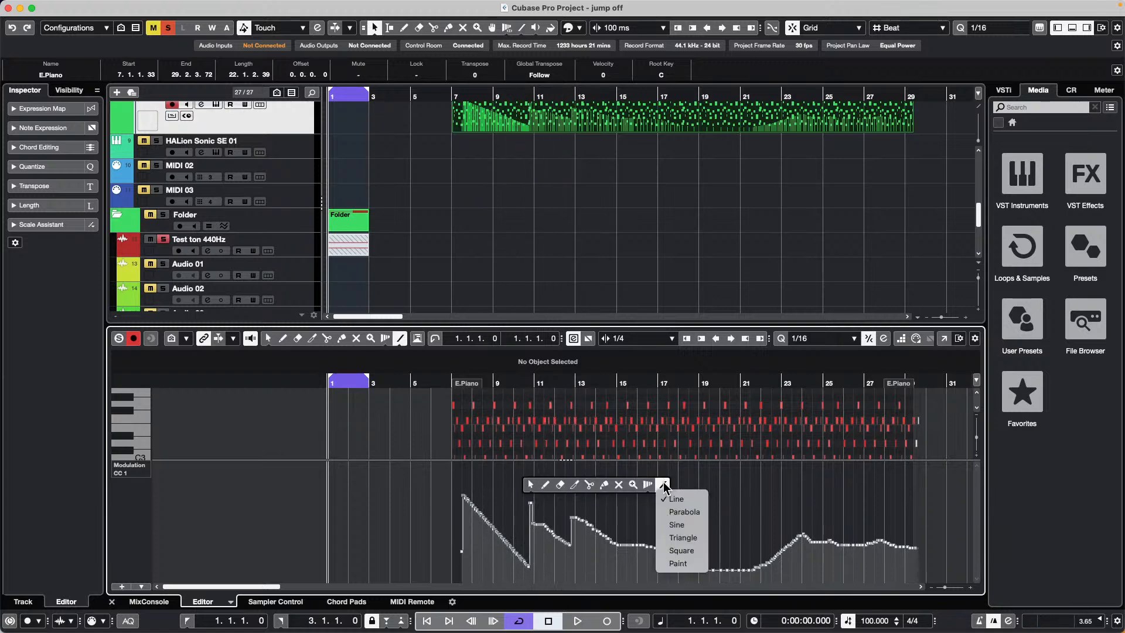
click(684, 524)
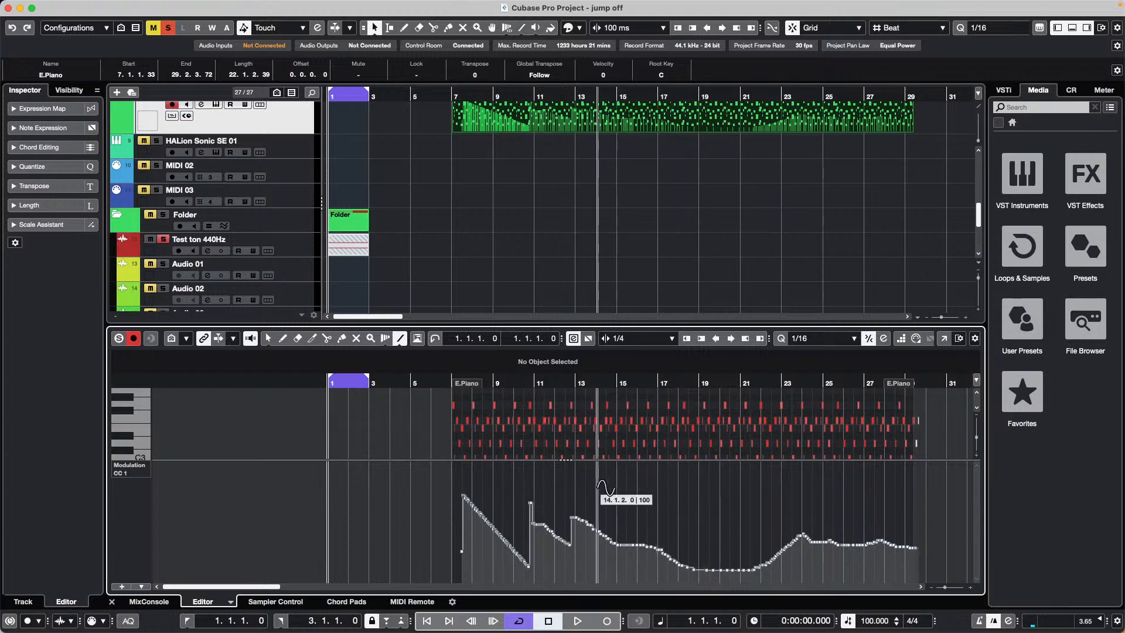
drag(598, 485, 797, 527)
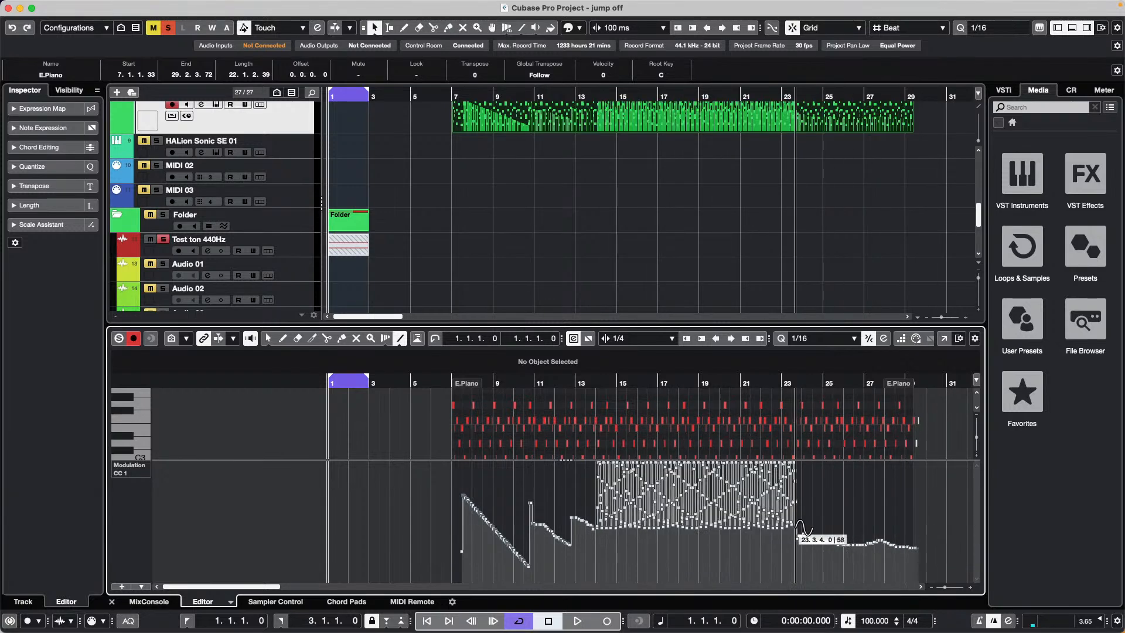
key(super+z)
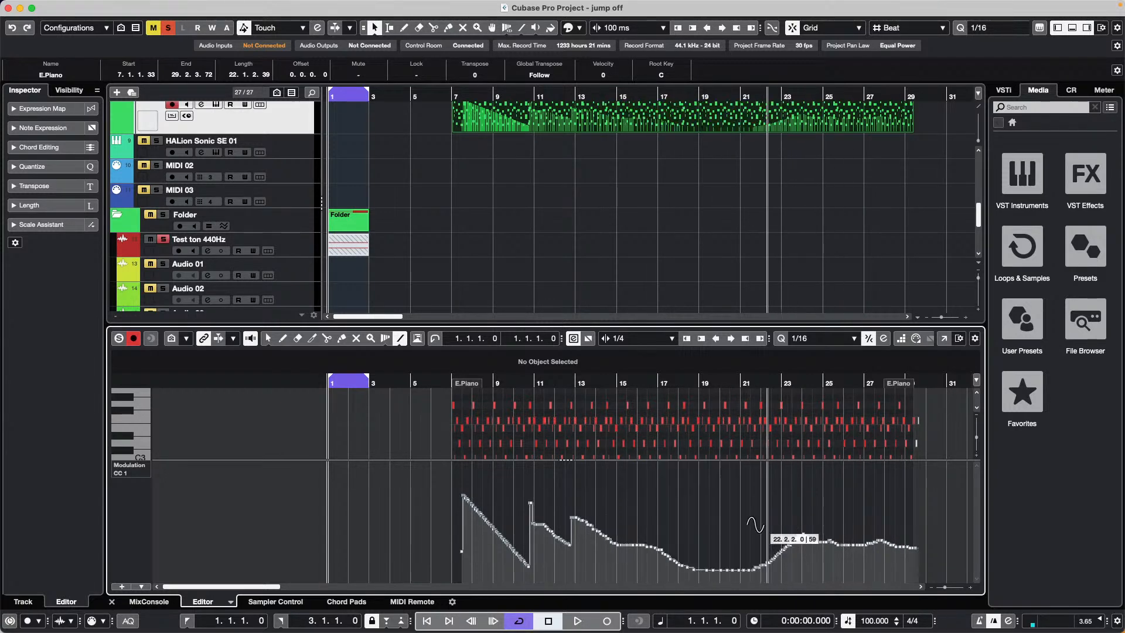
Step: Draw a sine-shaped modulation curve from about bar 9 past the end of the part, and undo it
right_click(545, 505)
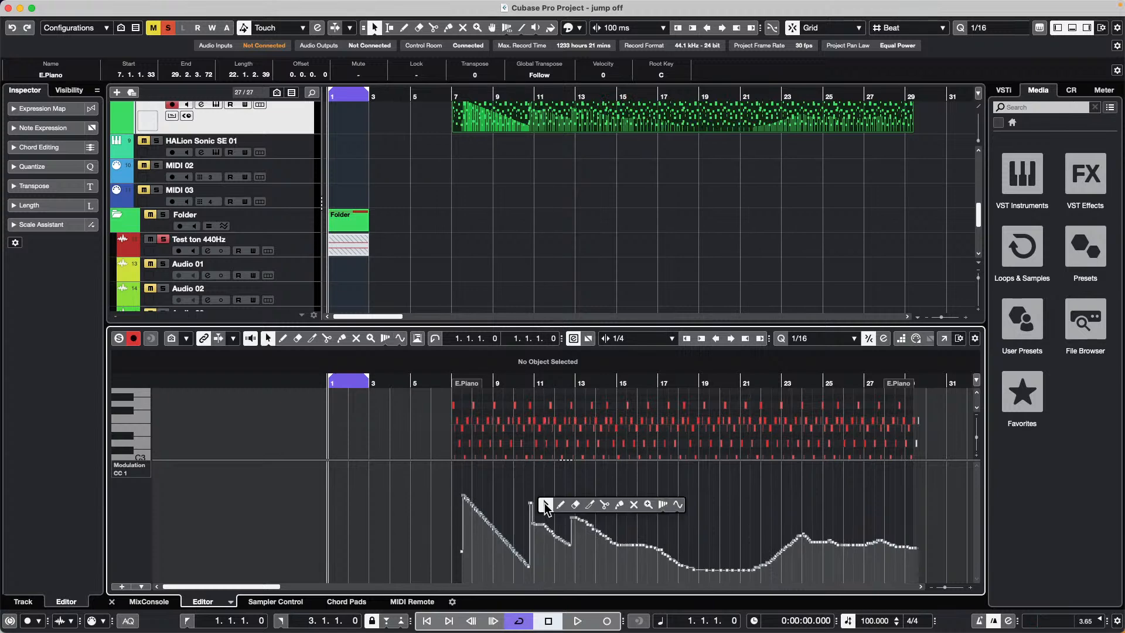
click(678, 505)
click(694, 545)
mouse_move(508, 505)
mouse_down()
mouse_move(528, 524)
mouse_move(961, 554)
mouse_up()
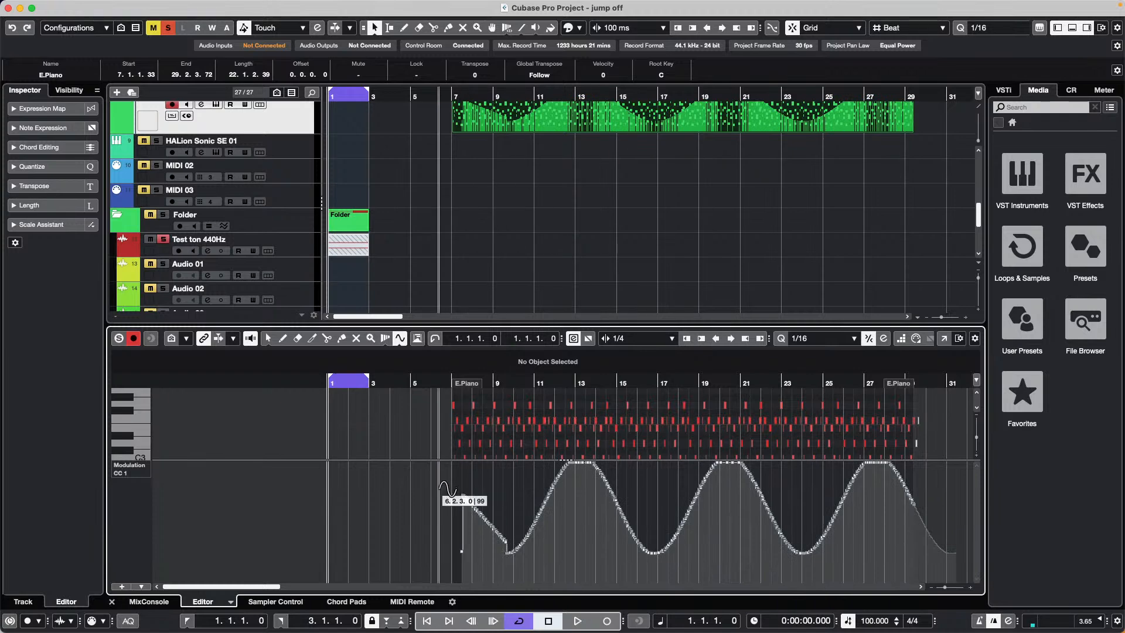
key(super+z)
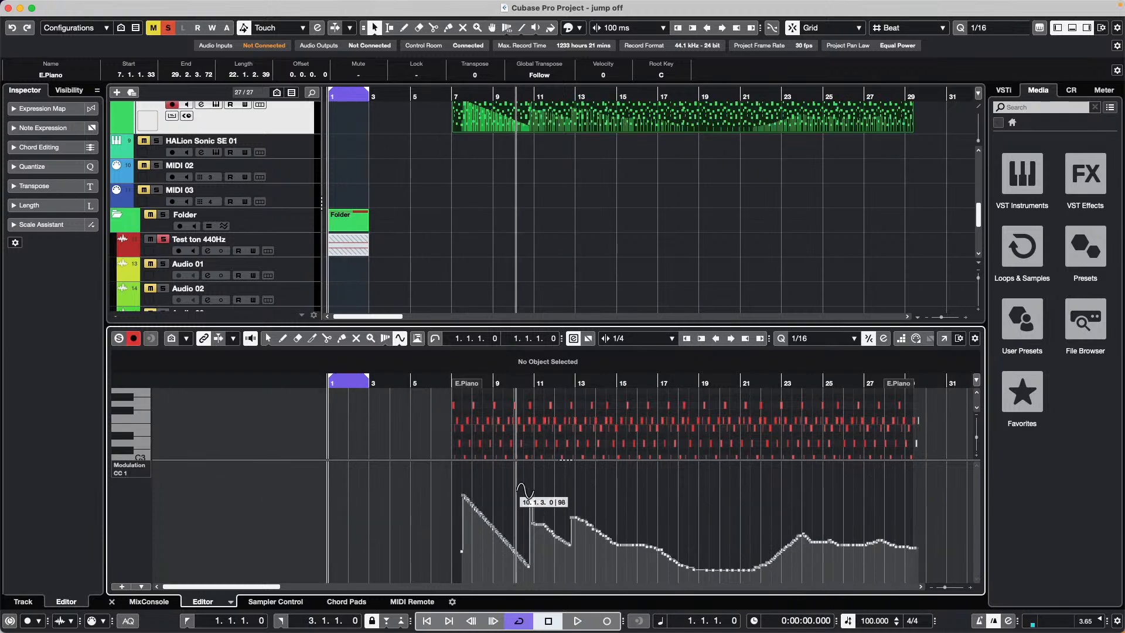
Step: Draw a sine modulation curve from about bar 9 to bar 29 and another from about bar 15 to bar 22, undoing each
drag(494, 492, 923, 574)
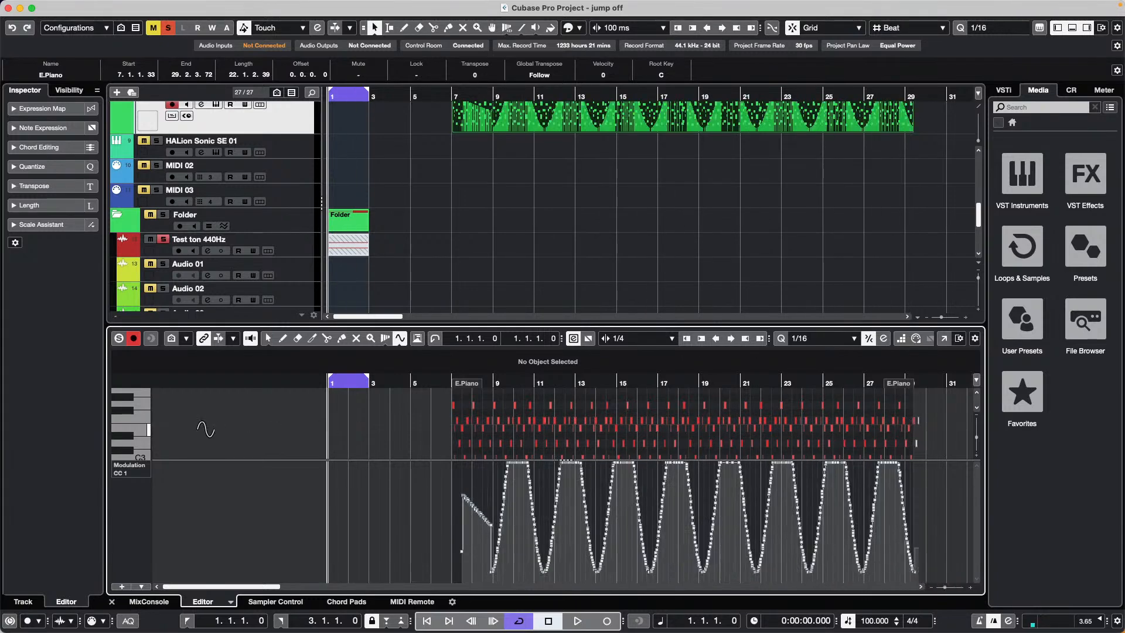
key(super+z)
drag(633, 515, 764, 516)
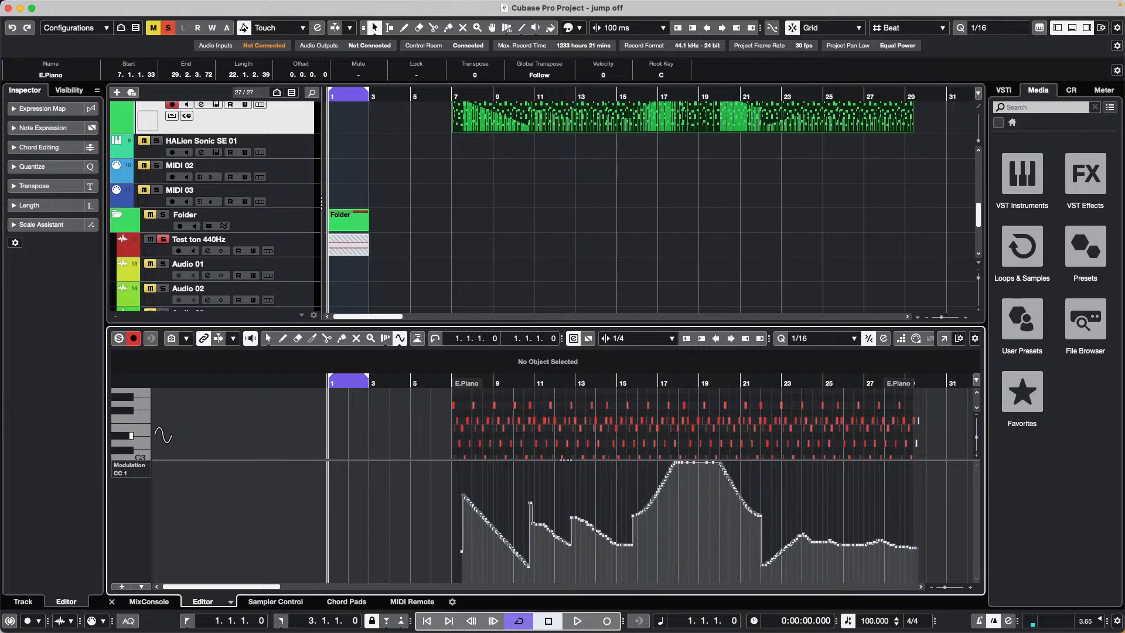
key(super+z)
Step: Draw a square-wave modulation curve from about bar 11 to the end of the part at bar 29
right_click(618, 507)
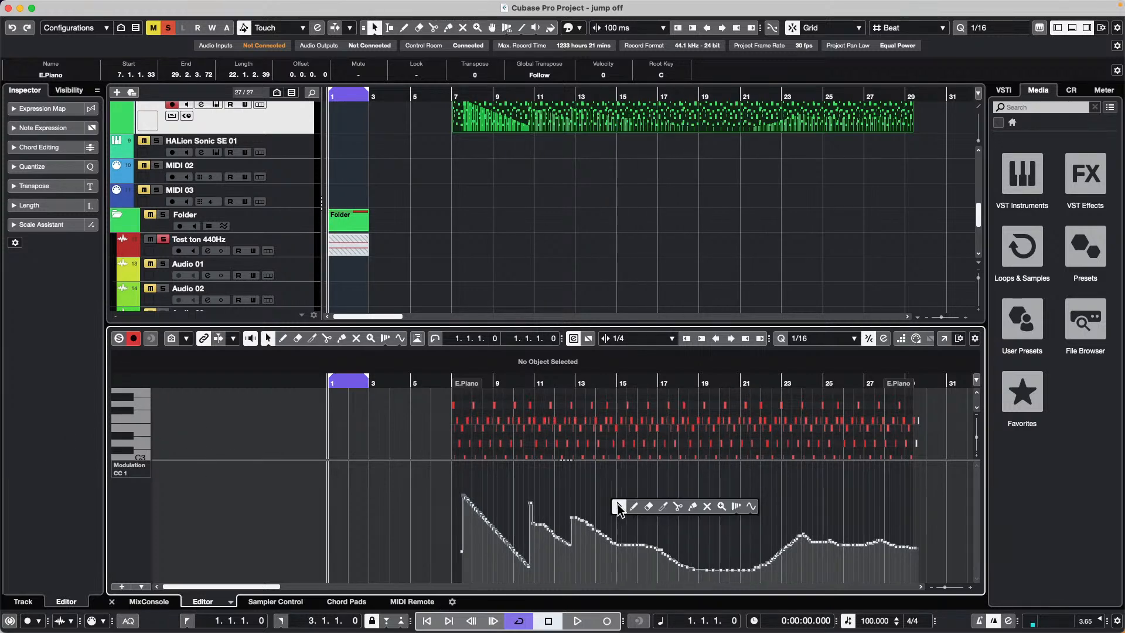
click(751, 506)
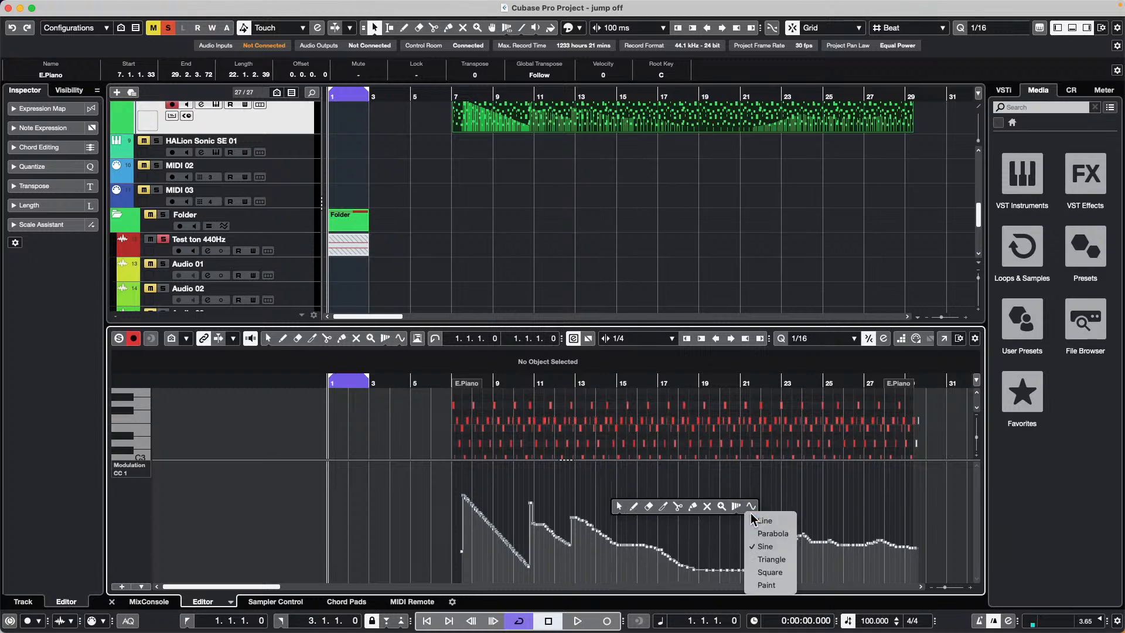
click(781, 580)
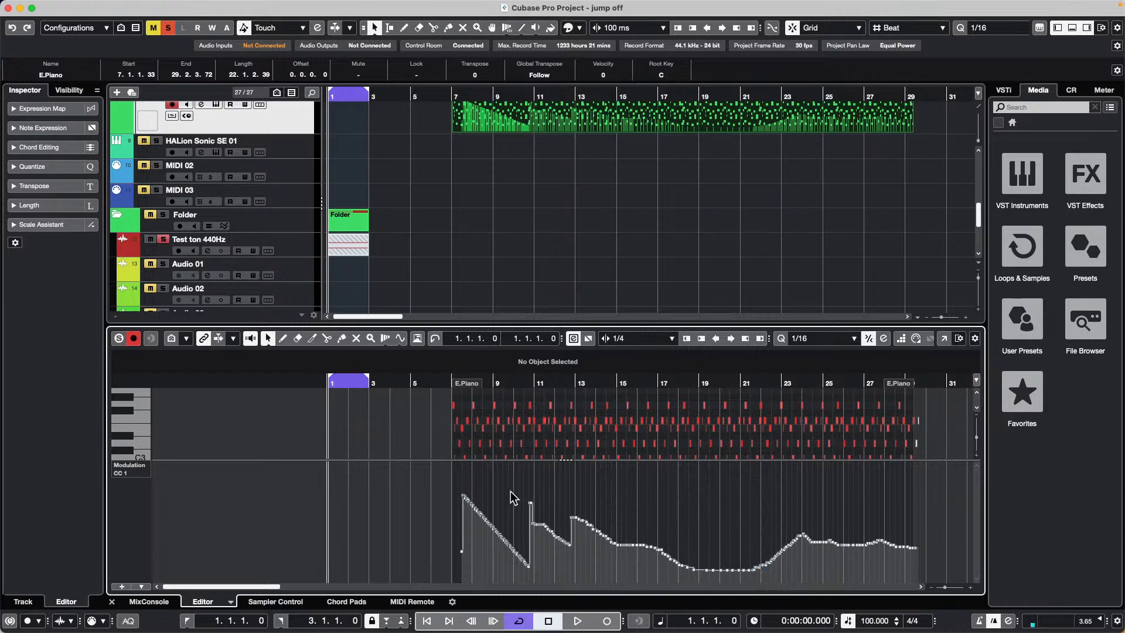
right_click(767, 525)
click(788, 517)
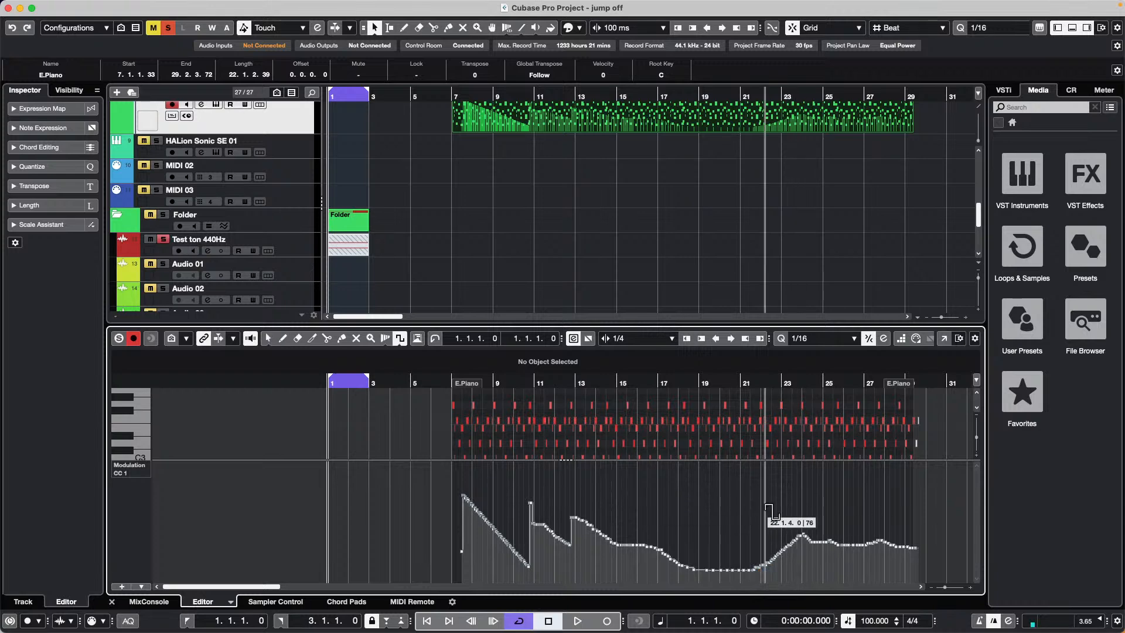
drag(535, 499, 936, 567)
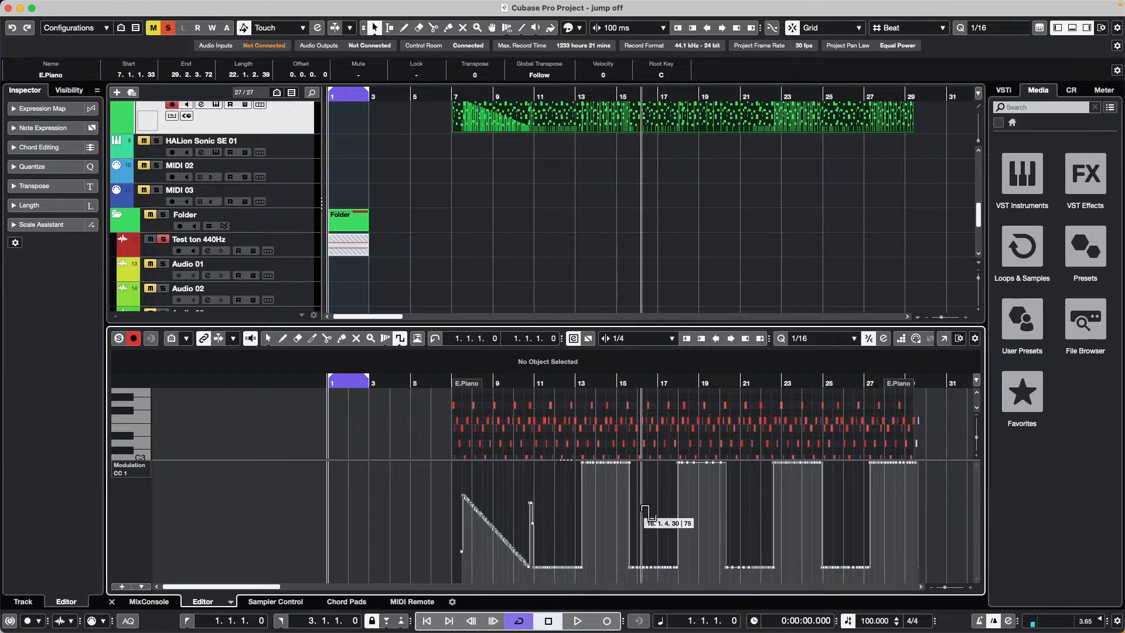
Step: Undo all the drawn modulation curves so the Modulation lane of the E.Piano part is empty
key(super+z)
key(super+z)
key(super+z)
key(super+z)
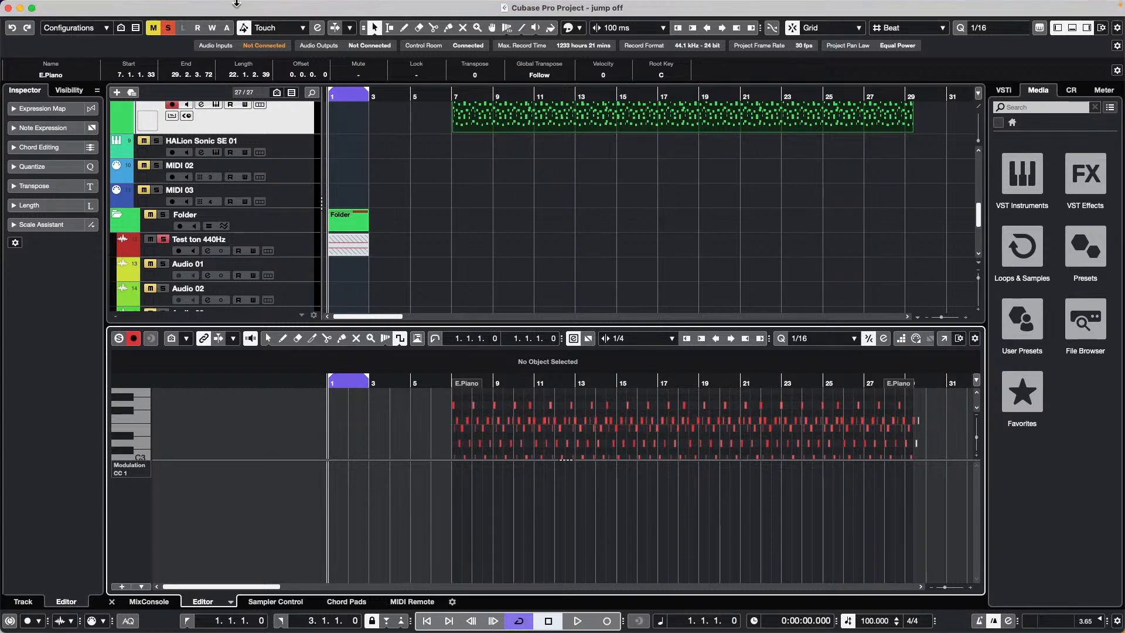
Step: Look up which command Command+Option+Shift+G is assigned to in the Key Commands settings, and close them
click(104, 6)
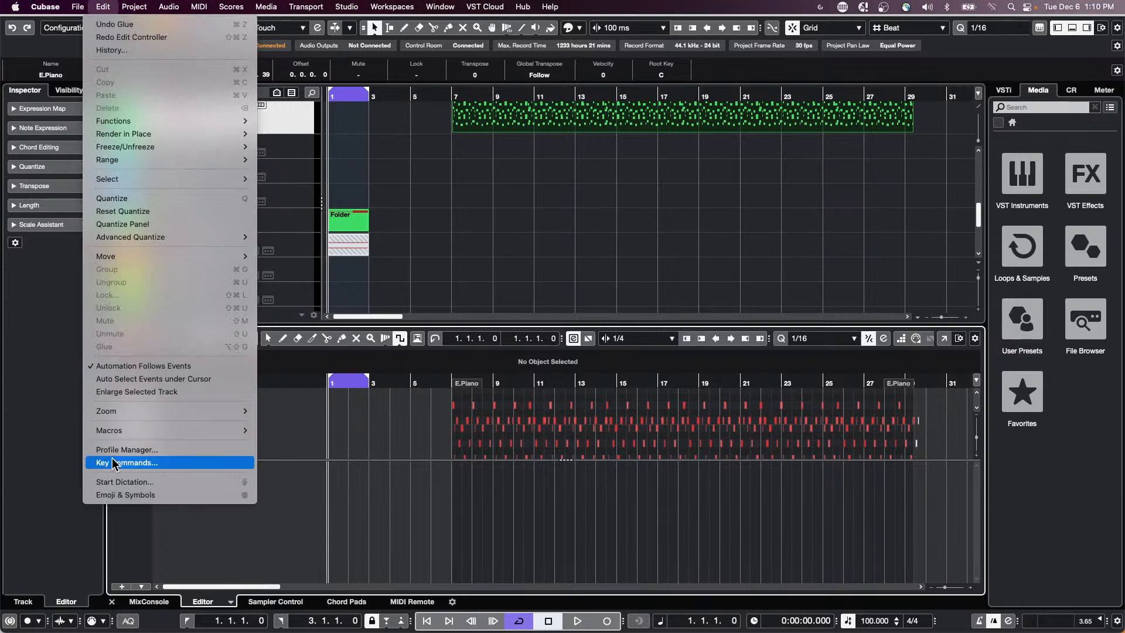
click(155, 464)
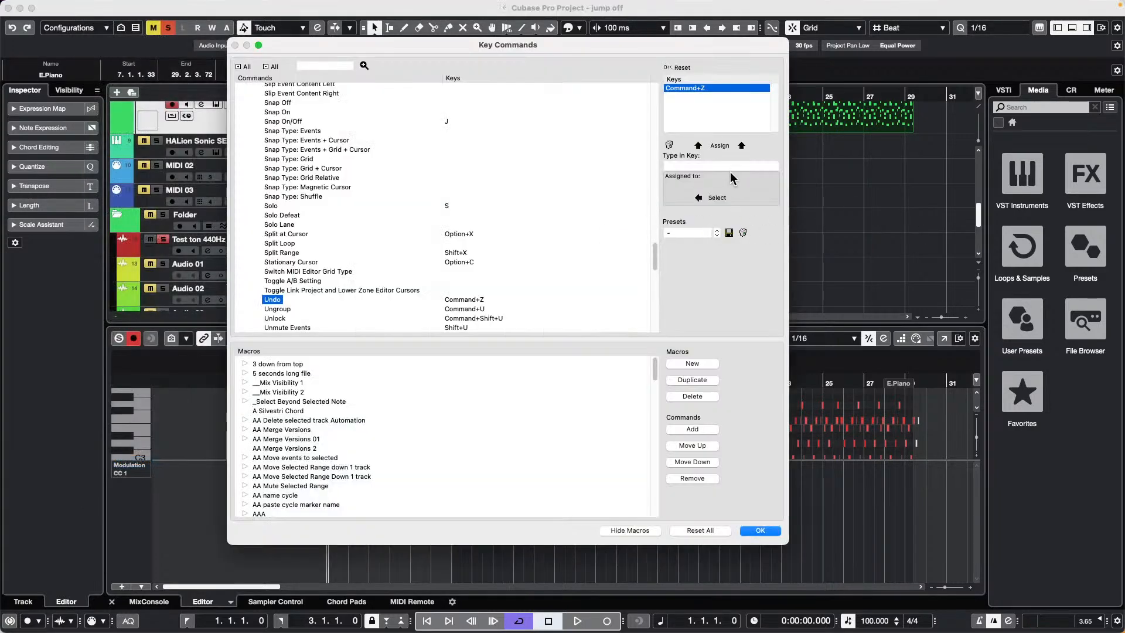
click(731, 167)
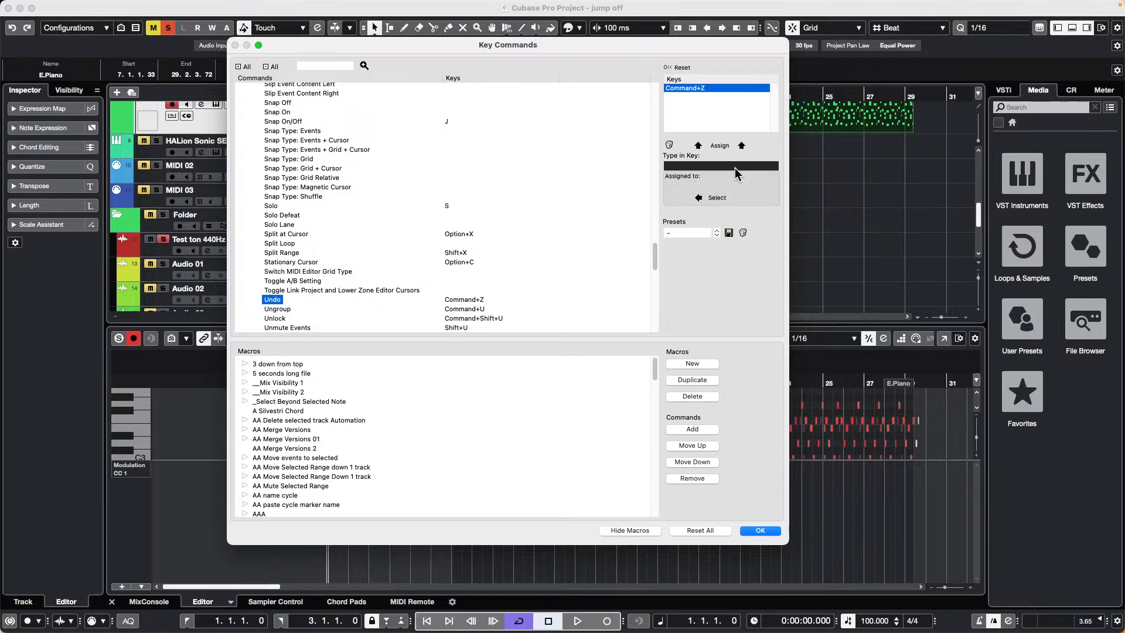
key(super+alt+shift+g)
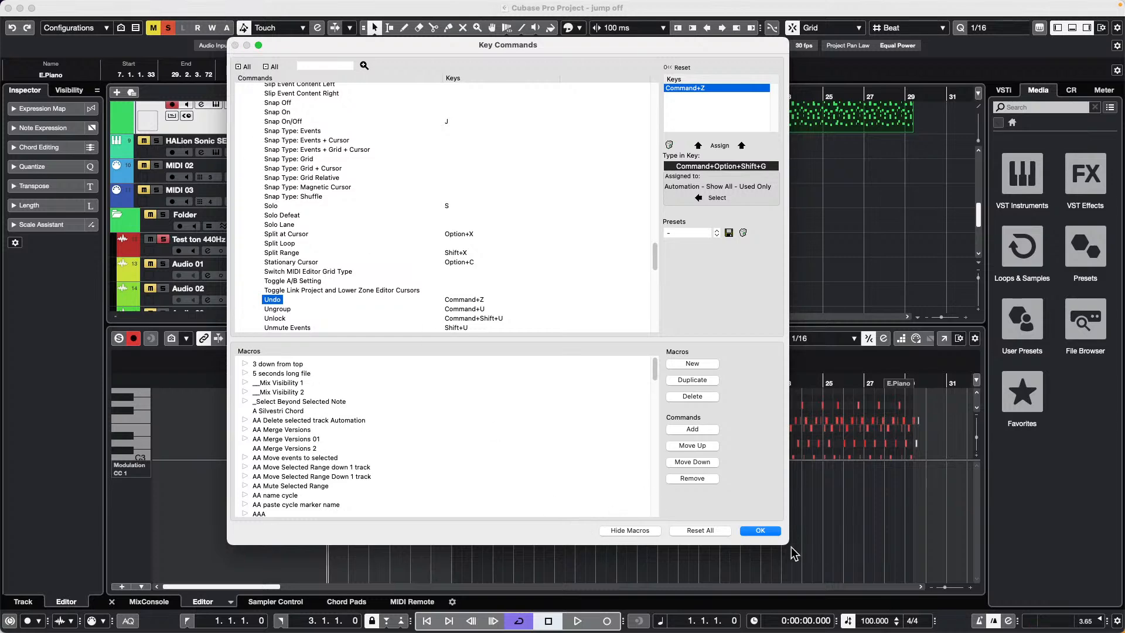
click(760, 531)
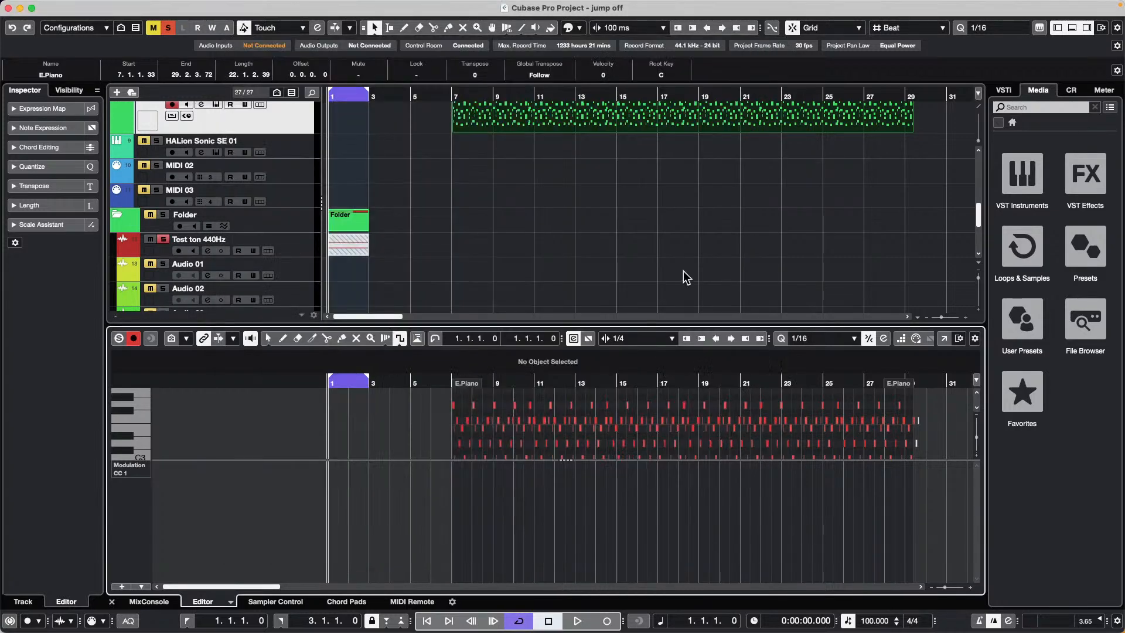
right_click(594, 276)
click(595, 275)
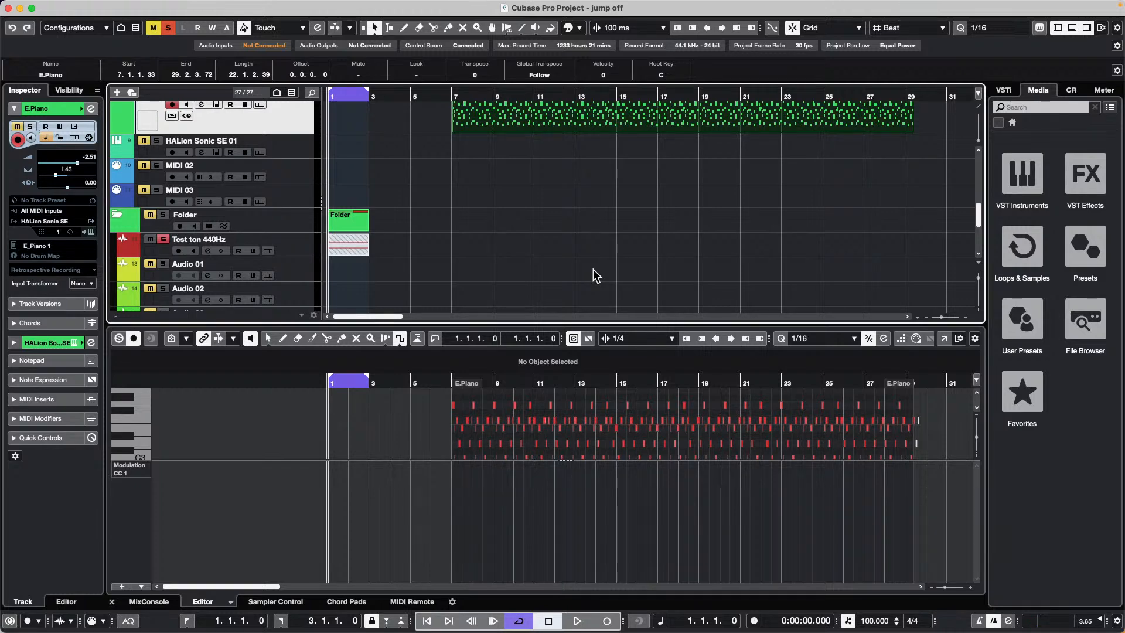
click(45, 6)
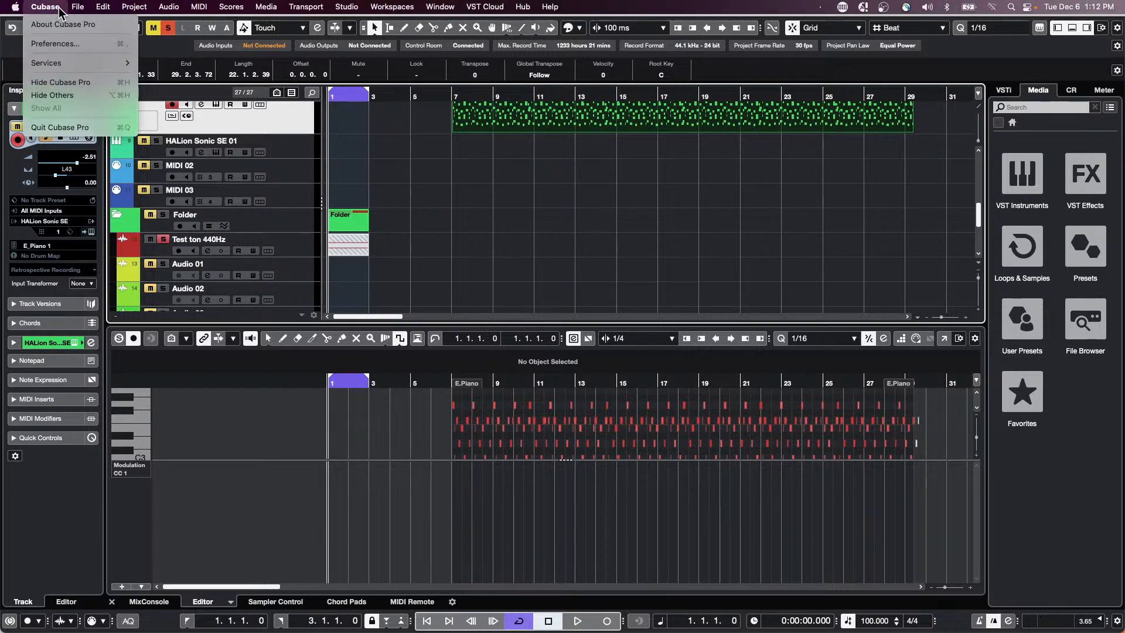
click(78, 6)
click(517, 218)
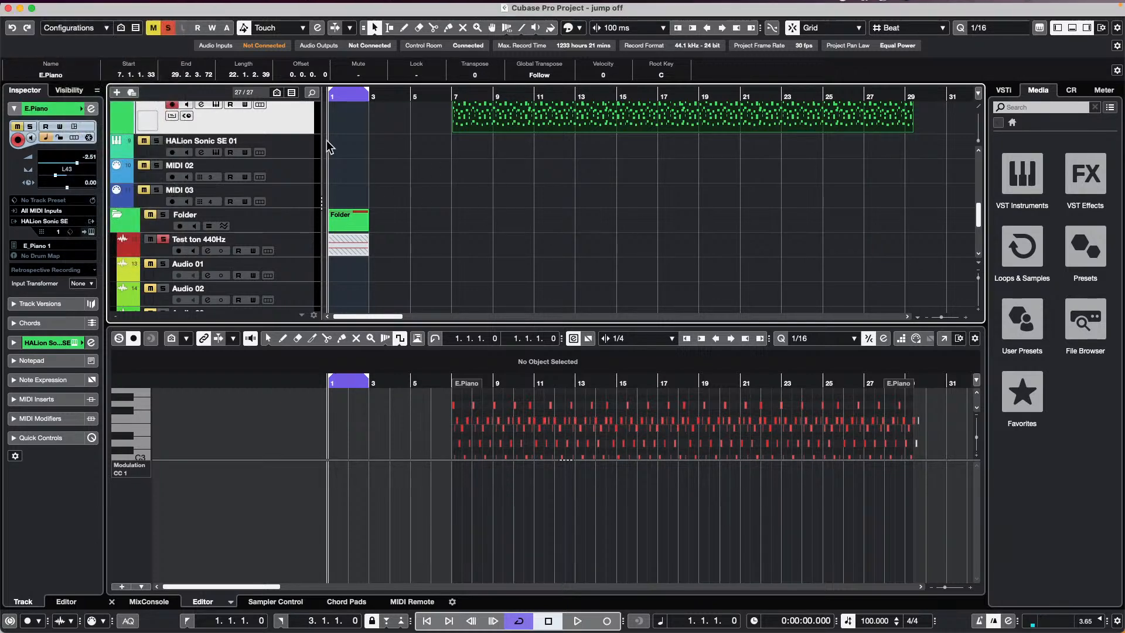
Step: Create a new empty project in the December 2 2022 folder
click(77, 7)
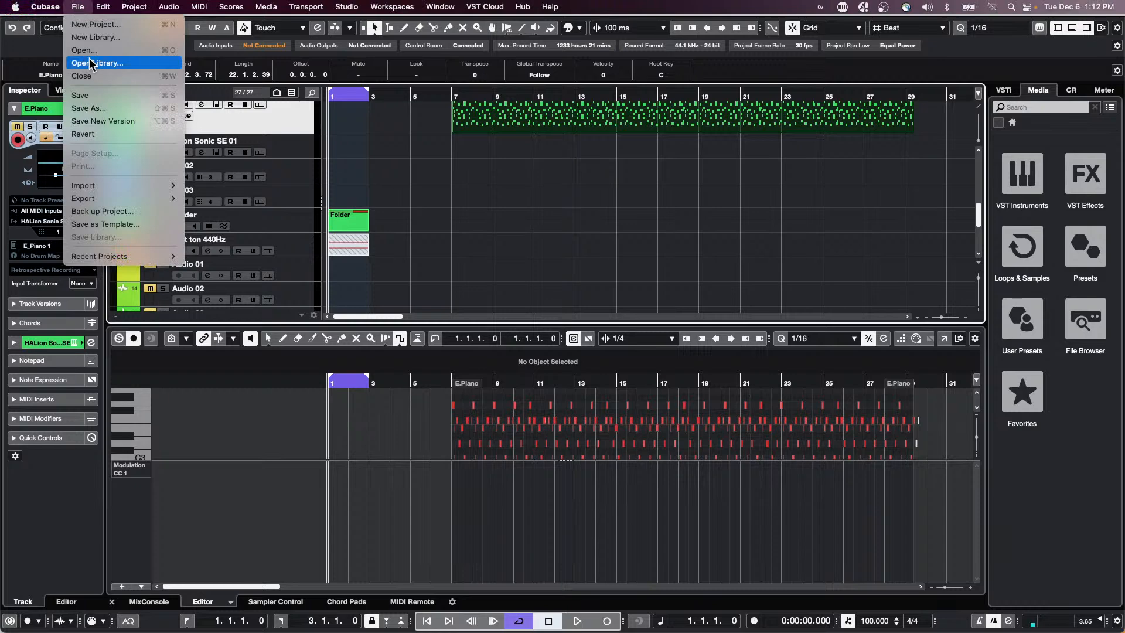
click(97, 25)
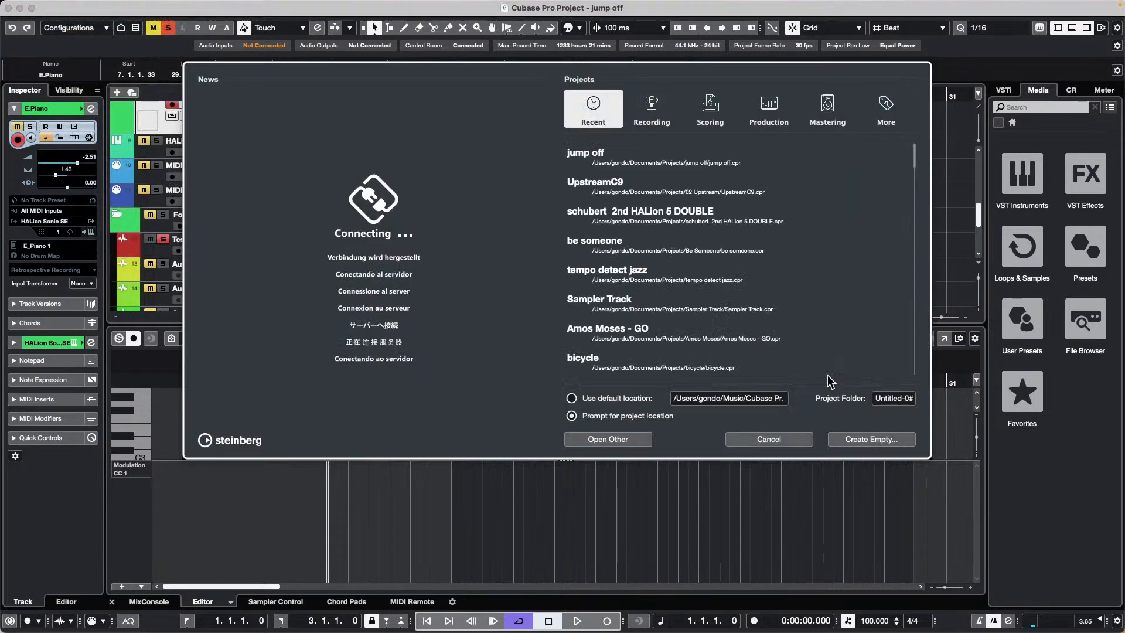
click(871, 439)
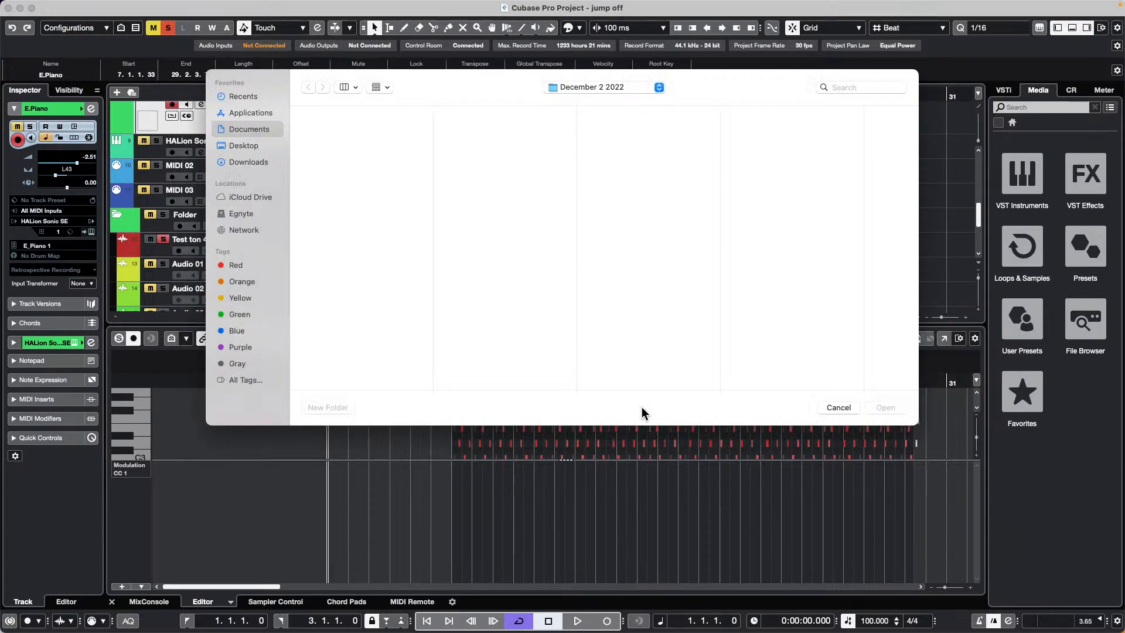
click(885, 408)
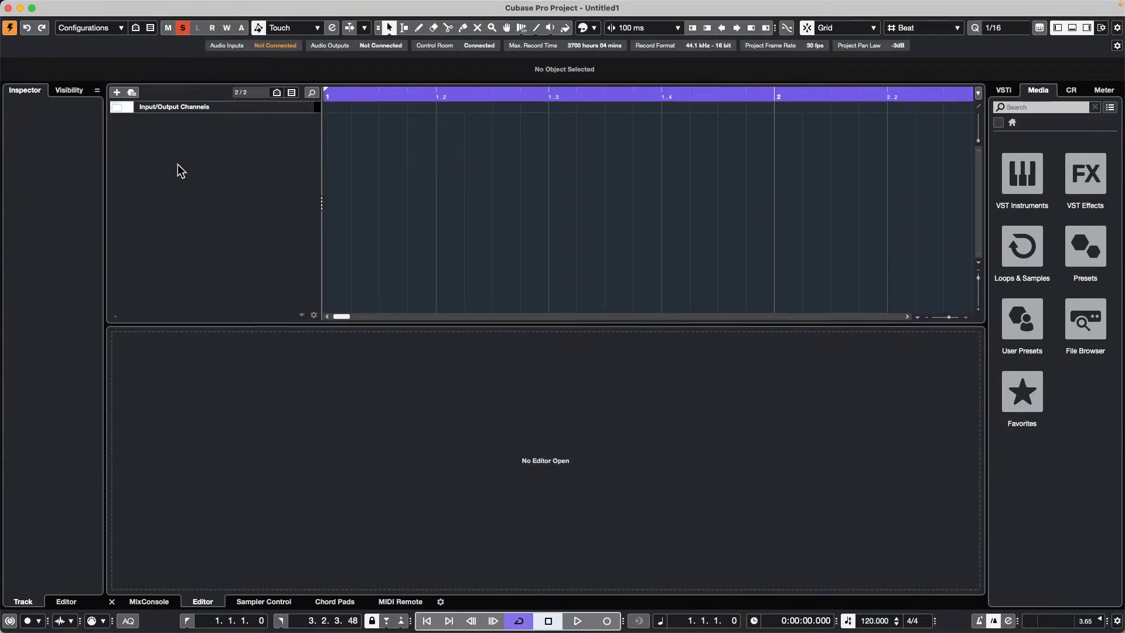
Step: Add one Retrologue instrument track with stereo audio outputs
right_click(176, 164)
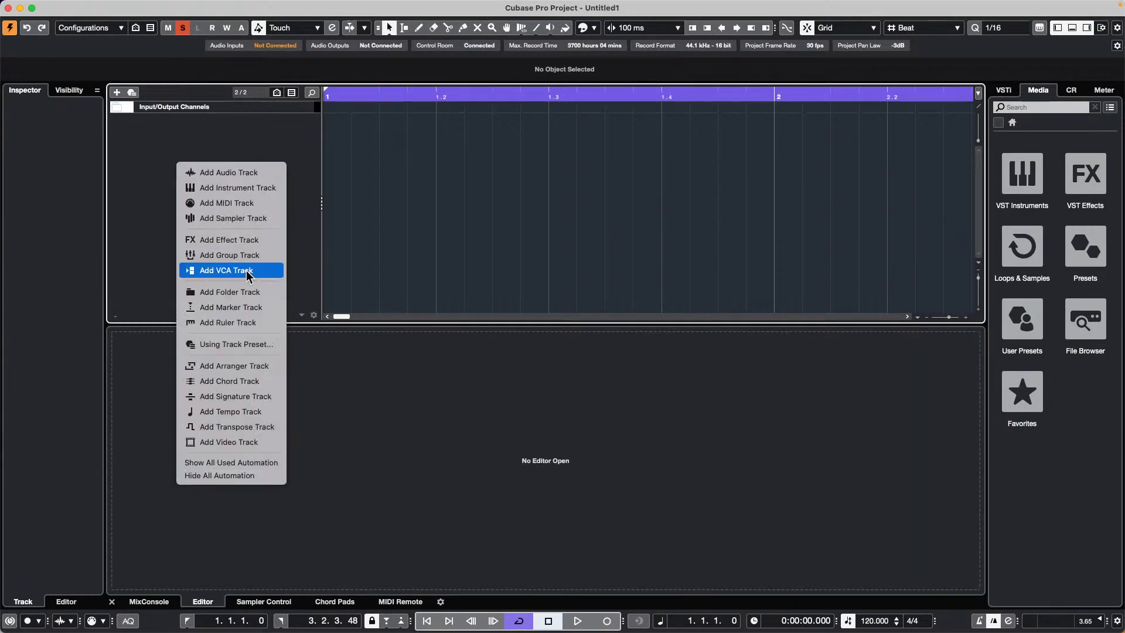
key(Return)
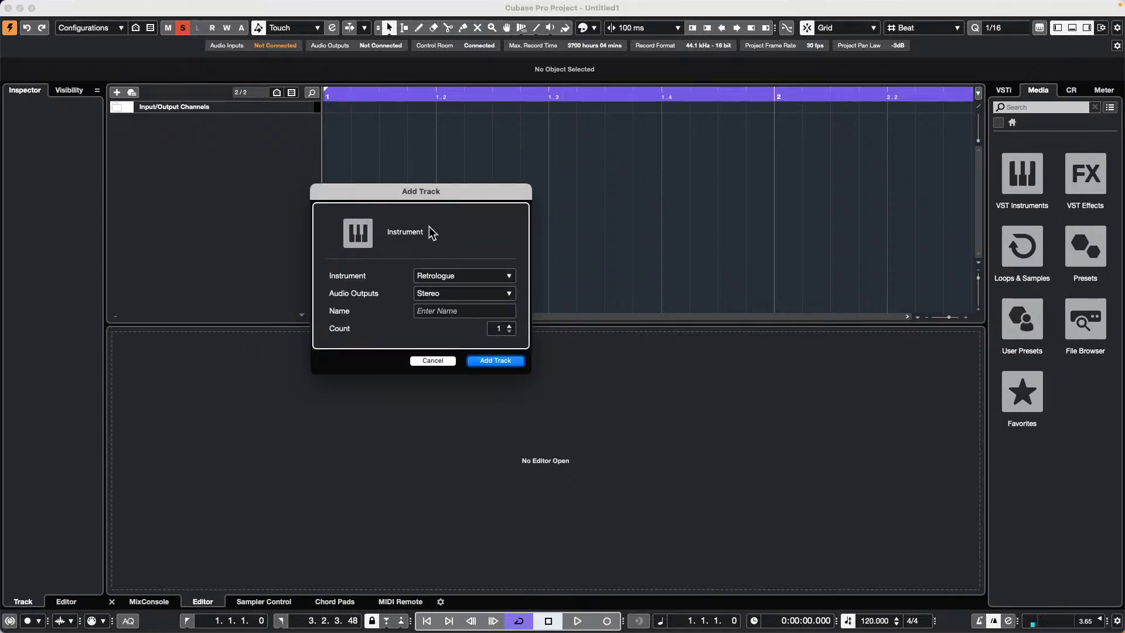
click(500, 360)
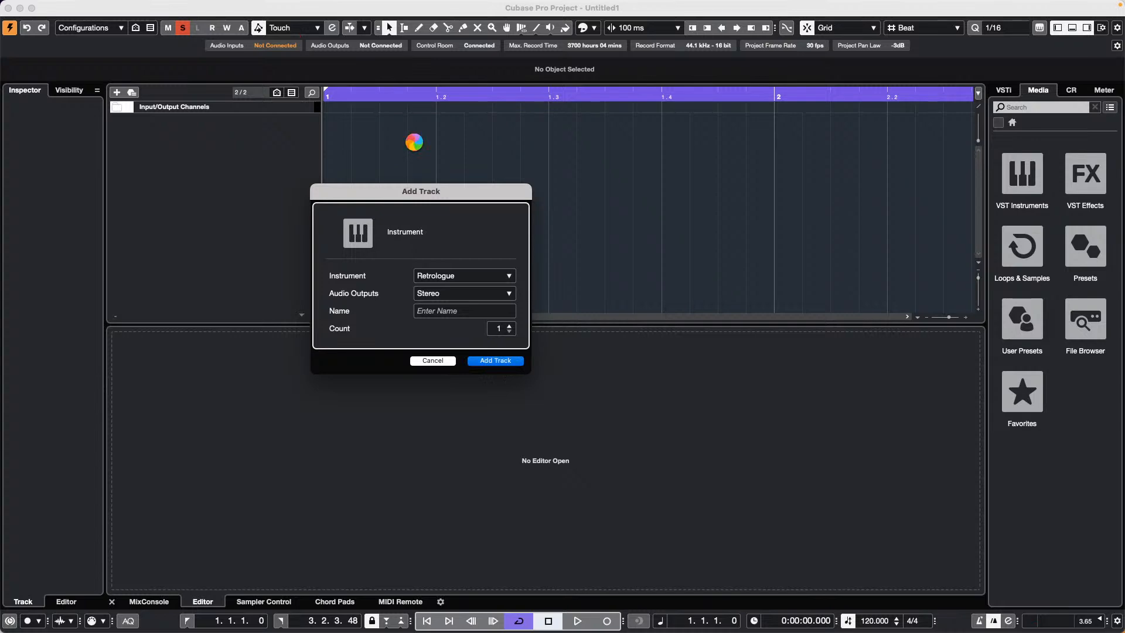
Step: Draw a one-beat MIDI part on the Retrologue track from bar 1 to position 1.2
right_click(363, 134)
click(391, 134)
drag(330, 122, 439, 132)
key(1)
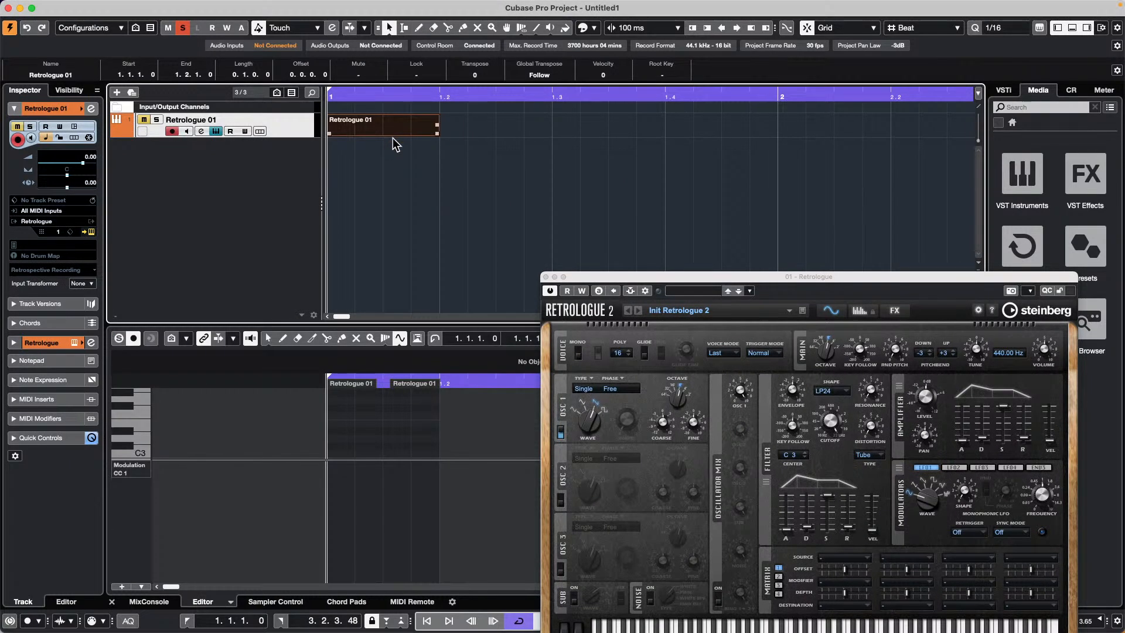
Step: Draw an E3 note from 1.1.2 to 1.1.4 in the Retrologue part in the Key Editor
right_click(362, 420)
click(378, 419)
drag(369, 424, 411, 423)
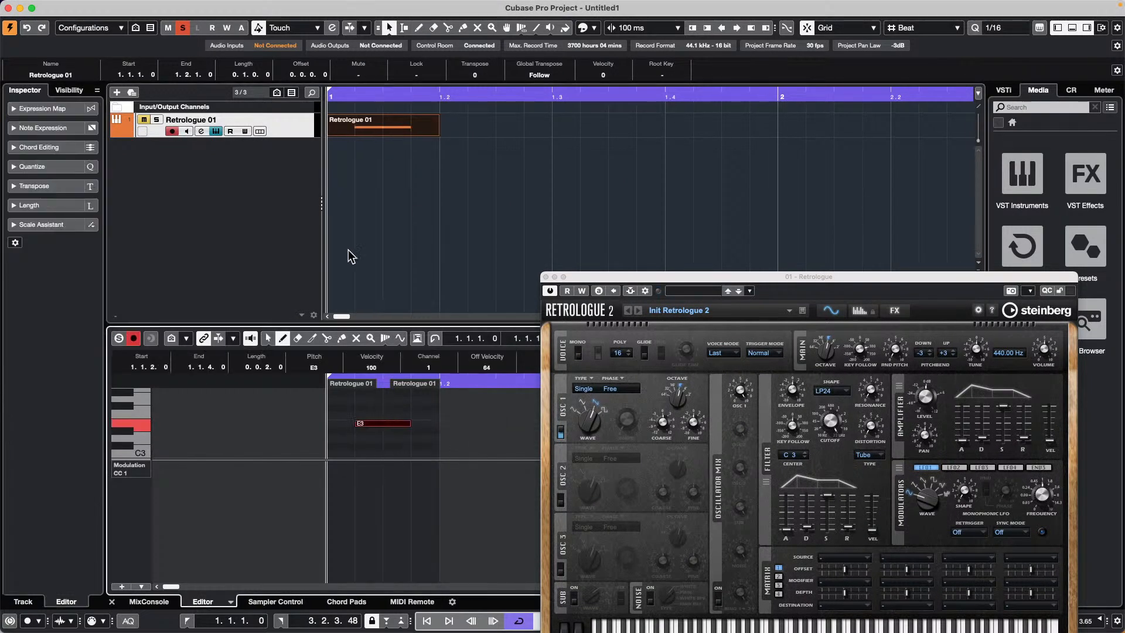
Step: Add a Tempo track below the Retrologue track and enlarge its height
right_click(242, 155)
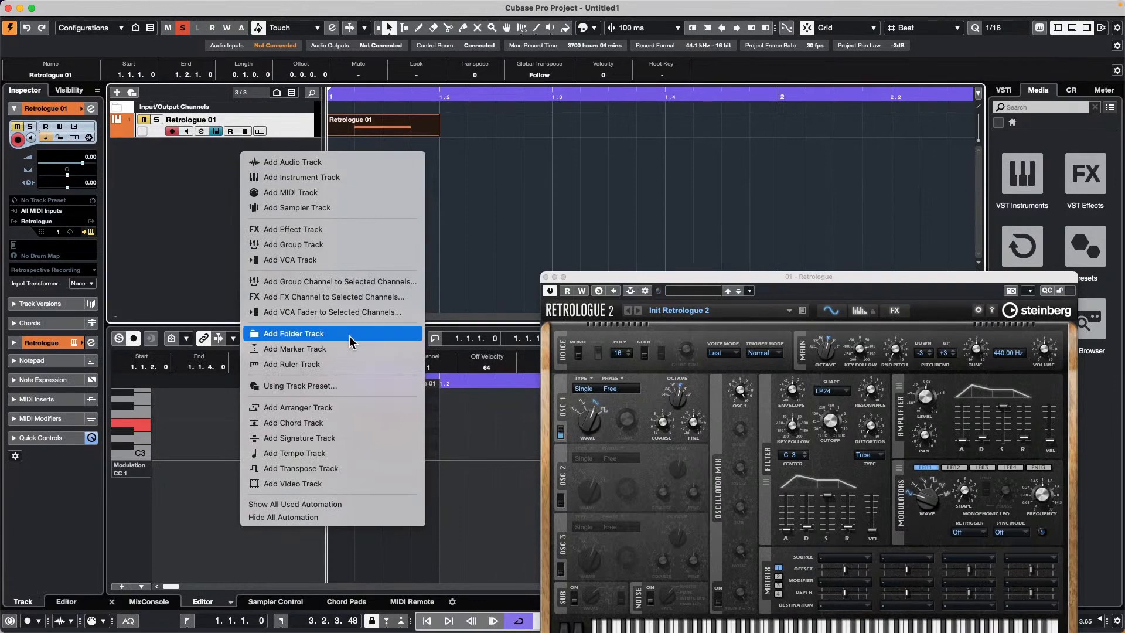
click(316, 455)
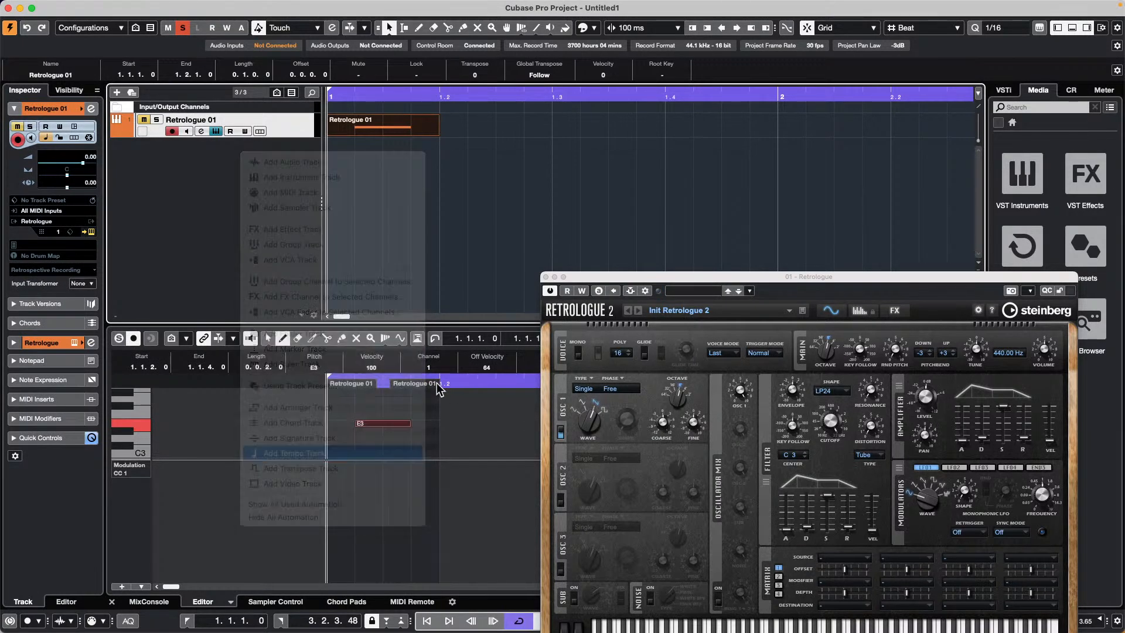
drag(275, 160, 258, 278)
drag(349, 100, 355, 50)
Step: Draw a varying freehand tempo curve on the Tempo track from bar 1 to about bar 43 with the Draw tool
right_click(380, 205)
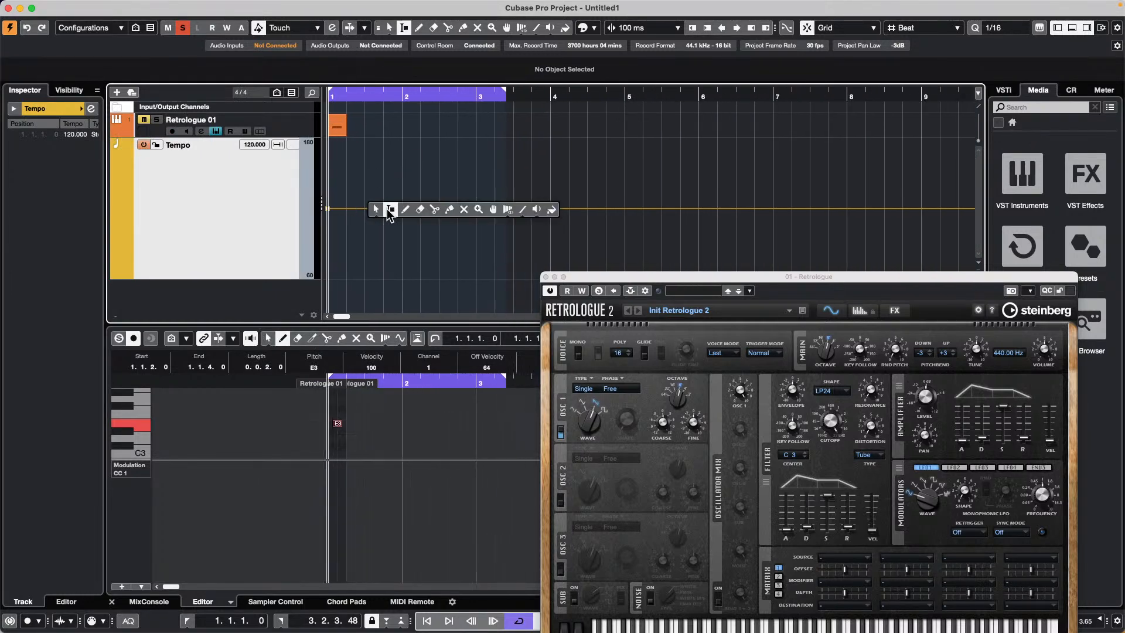
click(405, 206)
mouse_move(346, 218)
mouse_down()
mouse_move(517, 208)
mouse_move(984, 235)
mouse_move(863, 230)
mouse_up()
drag(473, 94, 455, 35)
drag(464, 224, 702, 256)
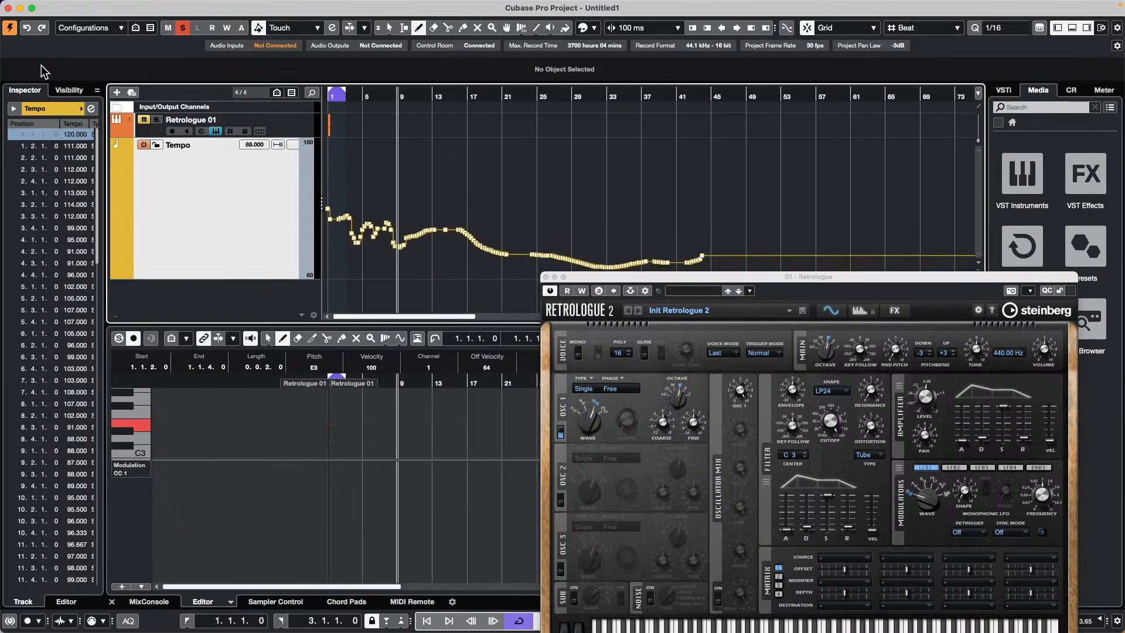
Step: Export the project as a MIDI file named tempo MIDI.midi to the Desktop, keeping the current export options
click(76, 7)
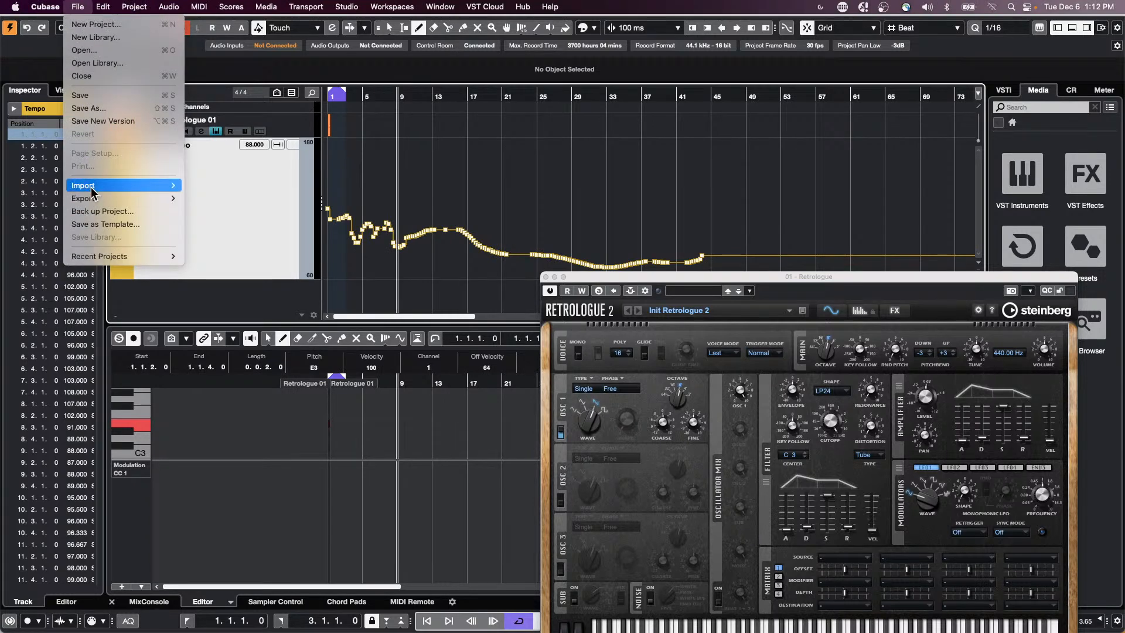
mouse_move(95, 200)
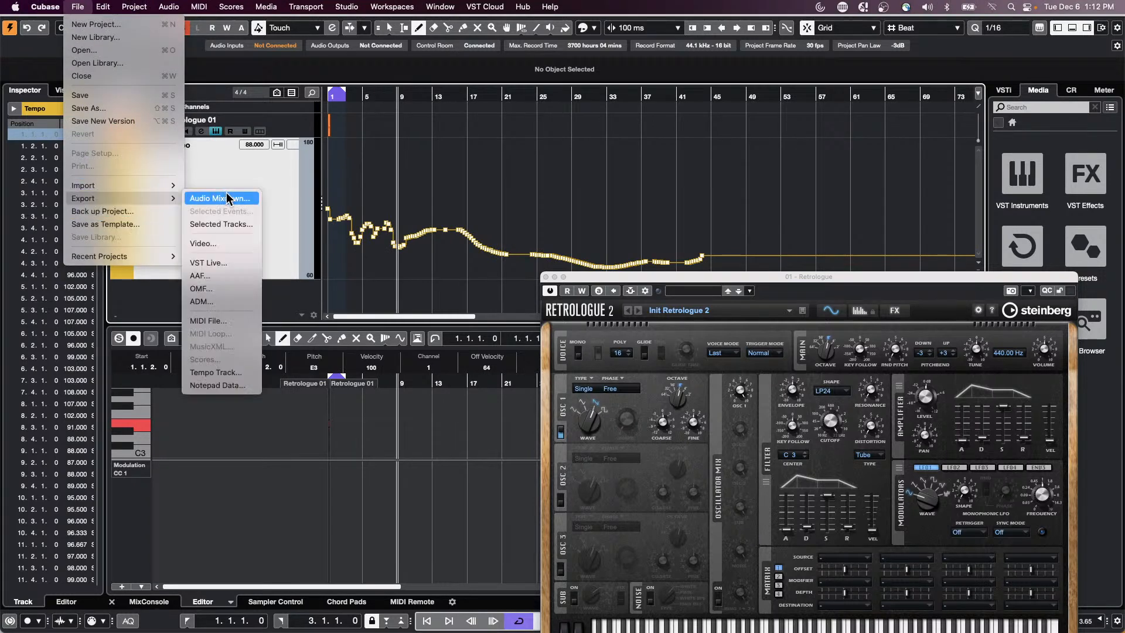
click(235, 321)
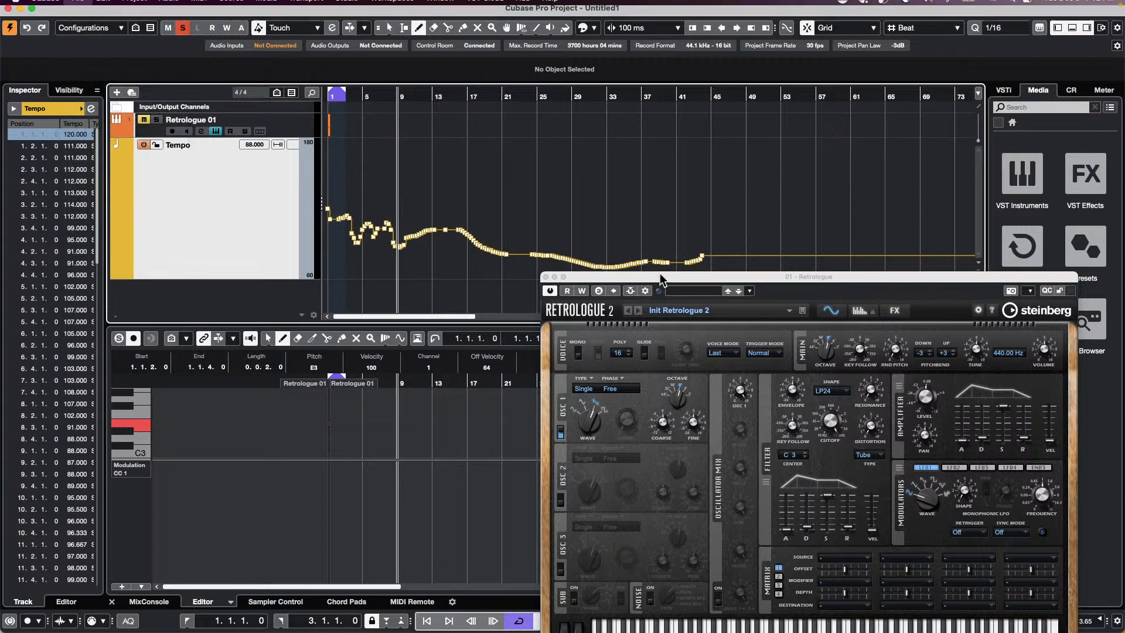
text(tempo MIDI.midi)
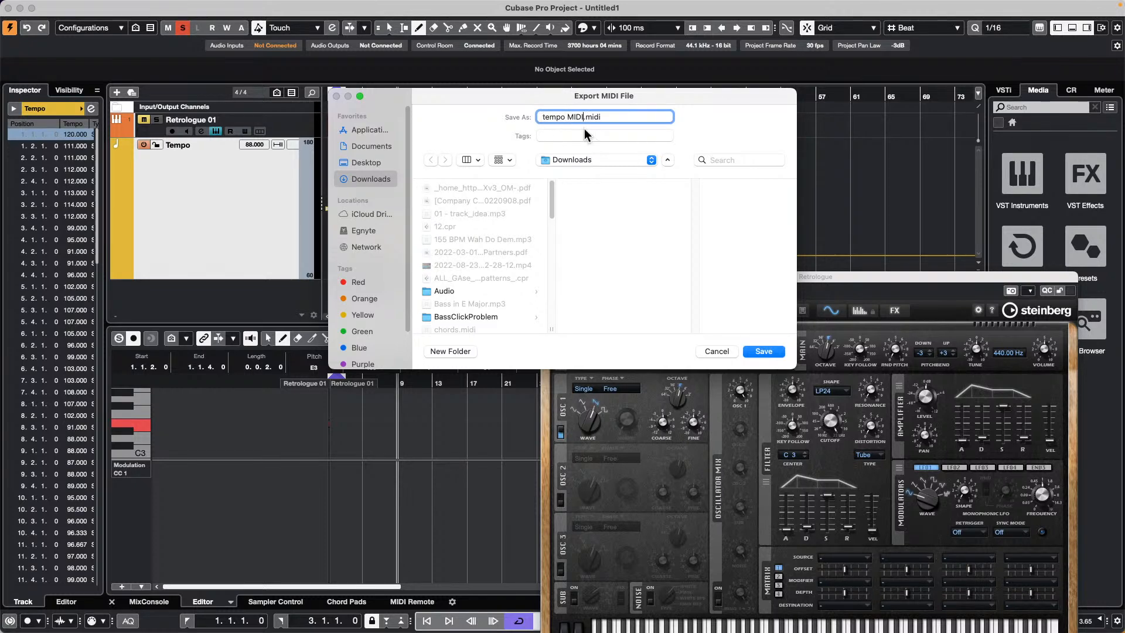
click(585, 161)
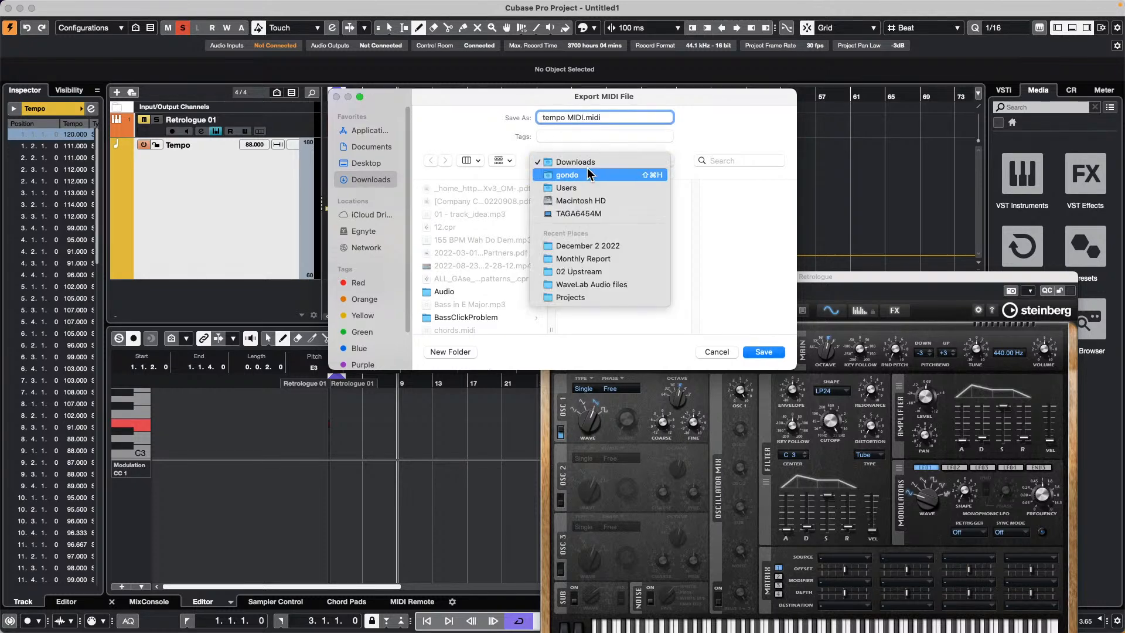
click(362, 164)
click(361, 163)
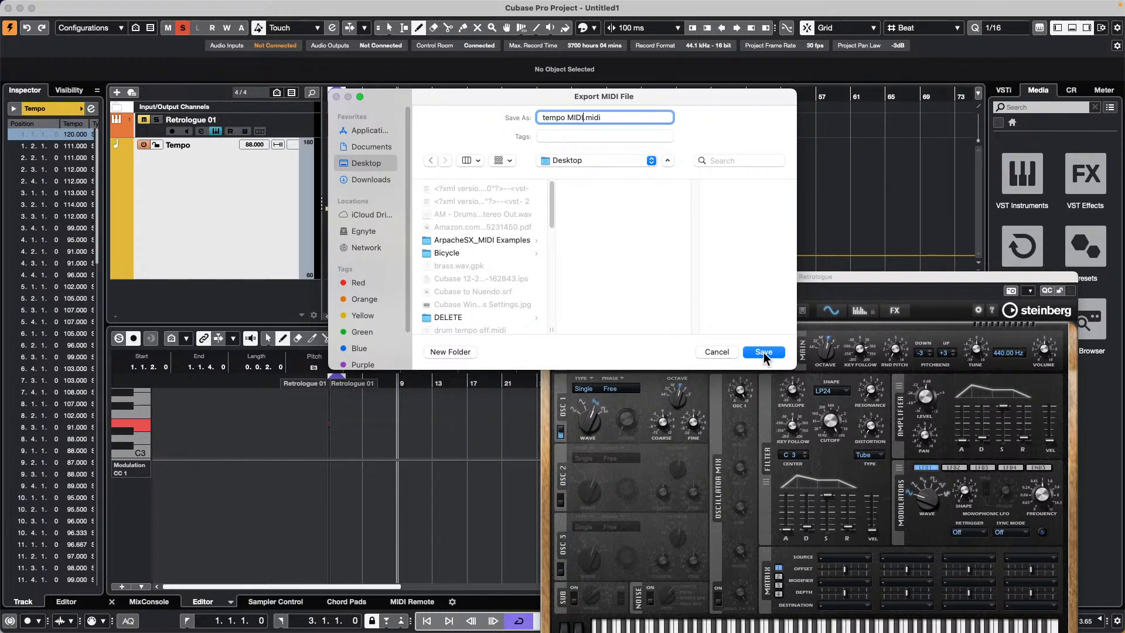
click(764, 352)
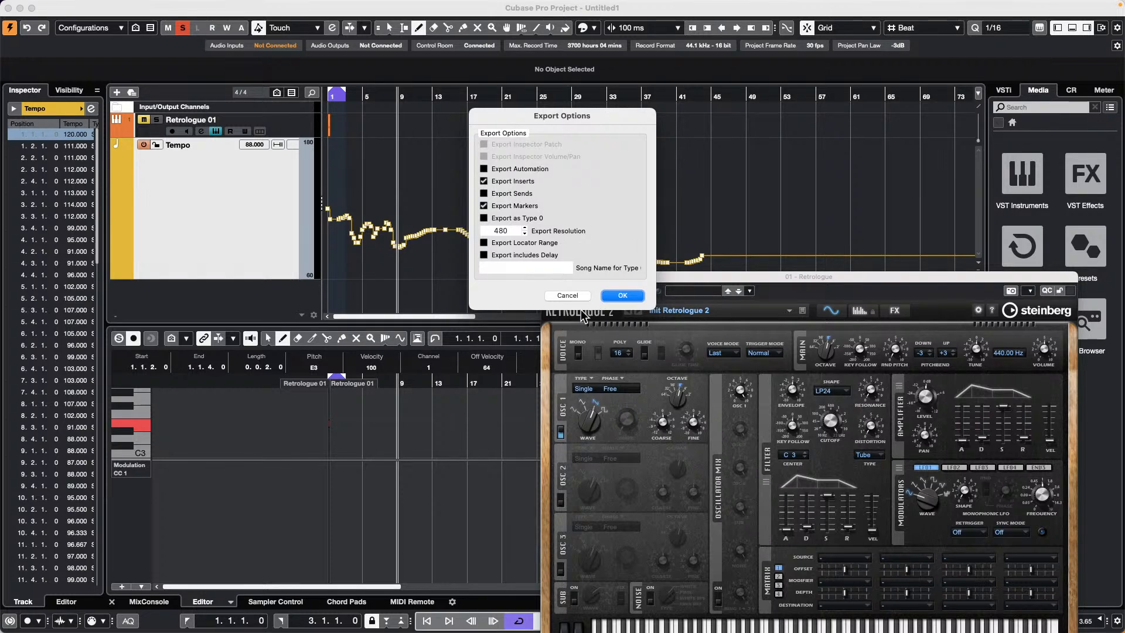
click(622, 295)
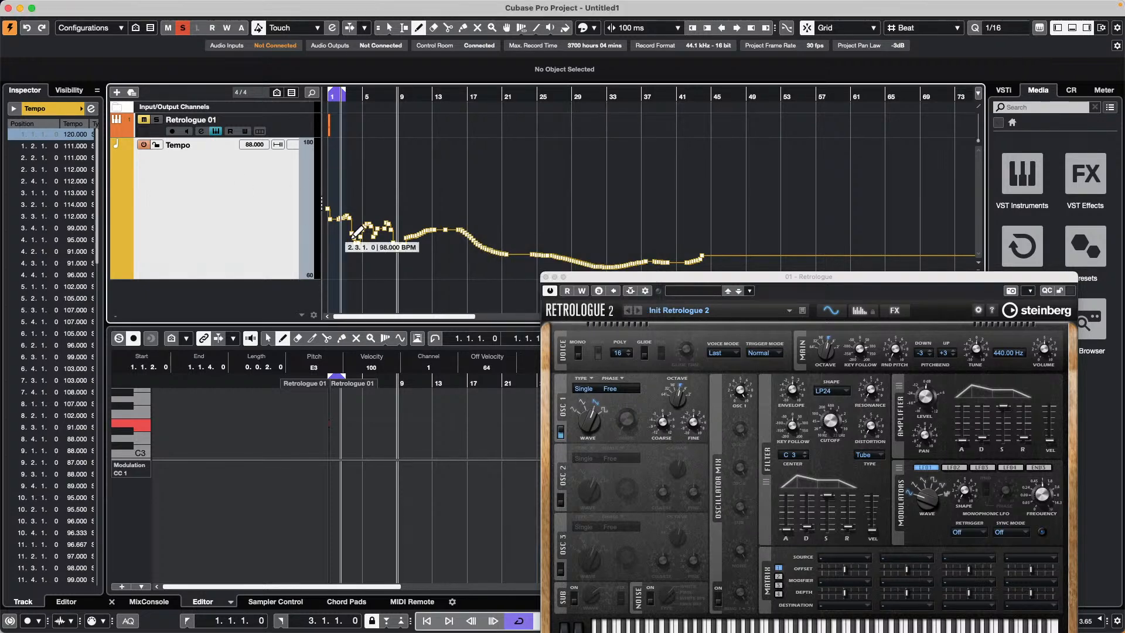
click(79, 7)
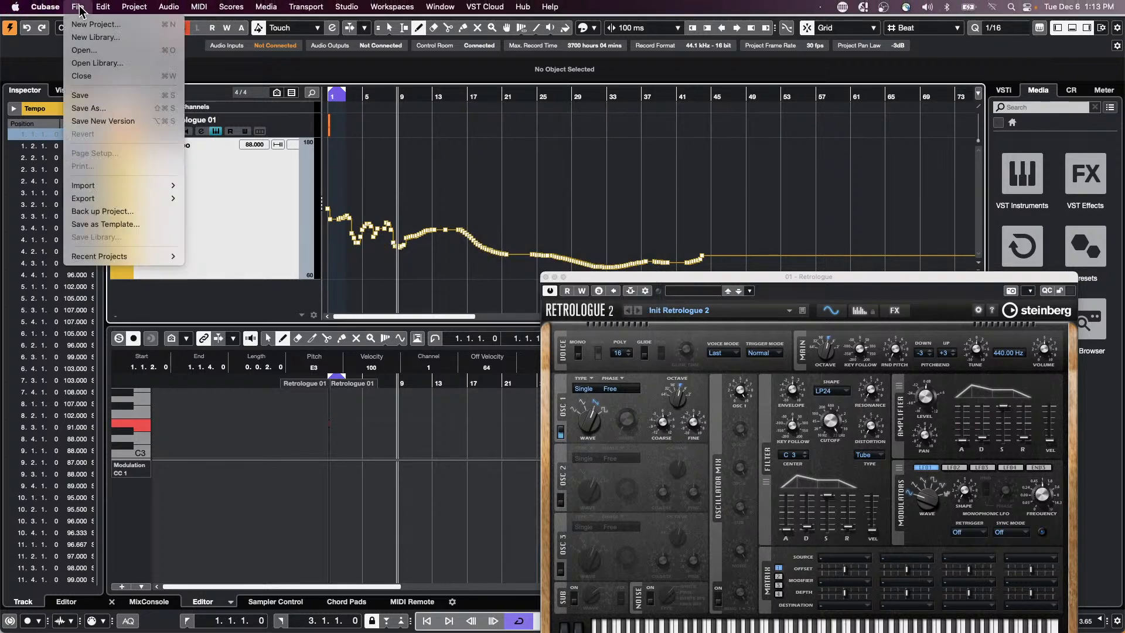
mouse_move(94, 185)
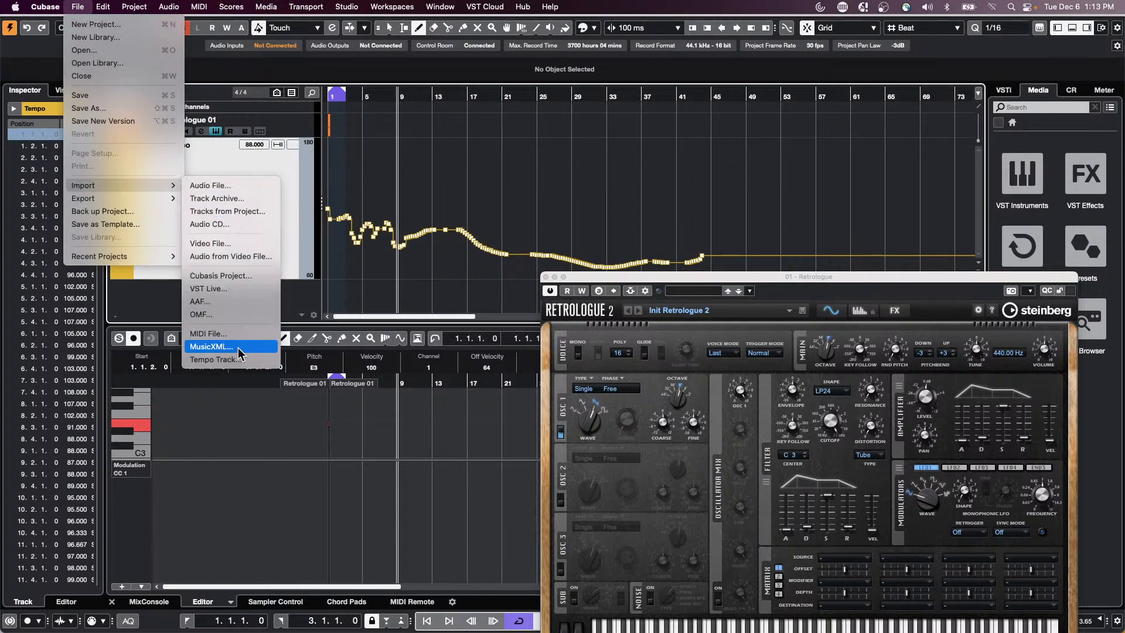
click(245, 334)
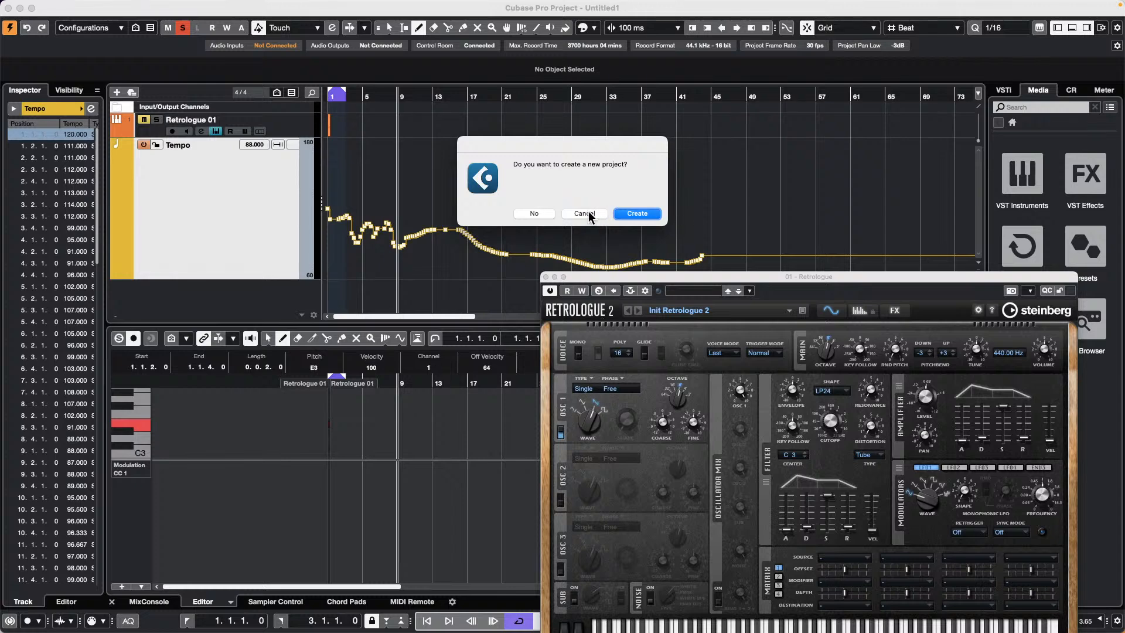
click(586, 213)
Step: Check the MIDI File preferences for the Ignore Master Track Events on Merge import option
click(78, 7)
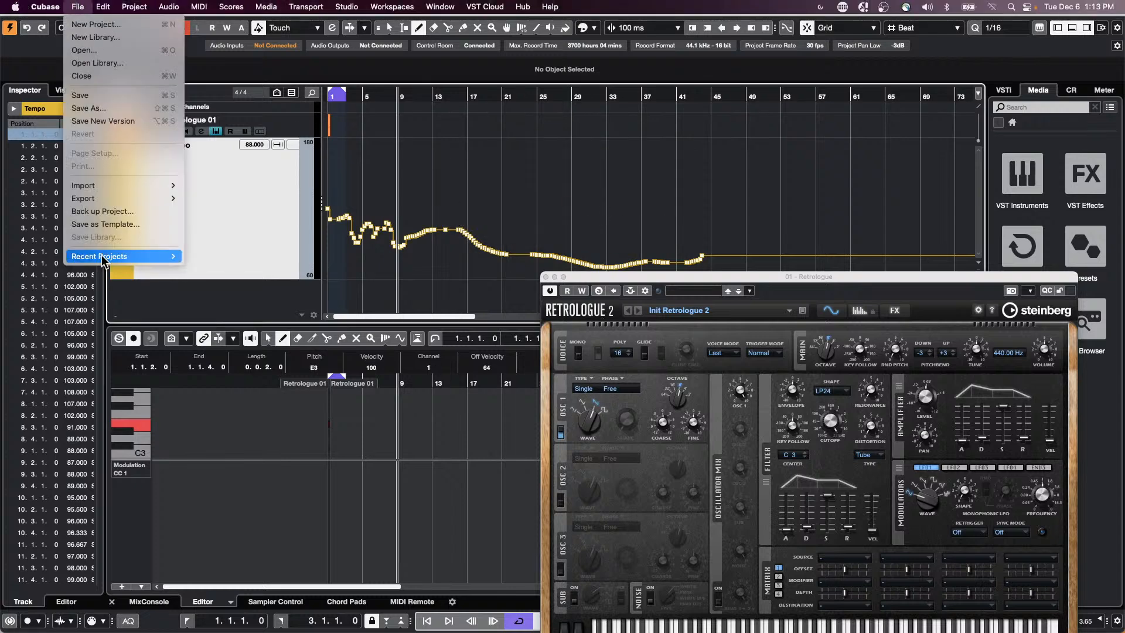
mouse_move(45, 6)
mouse_move(63, 63)
click(55, 43)
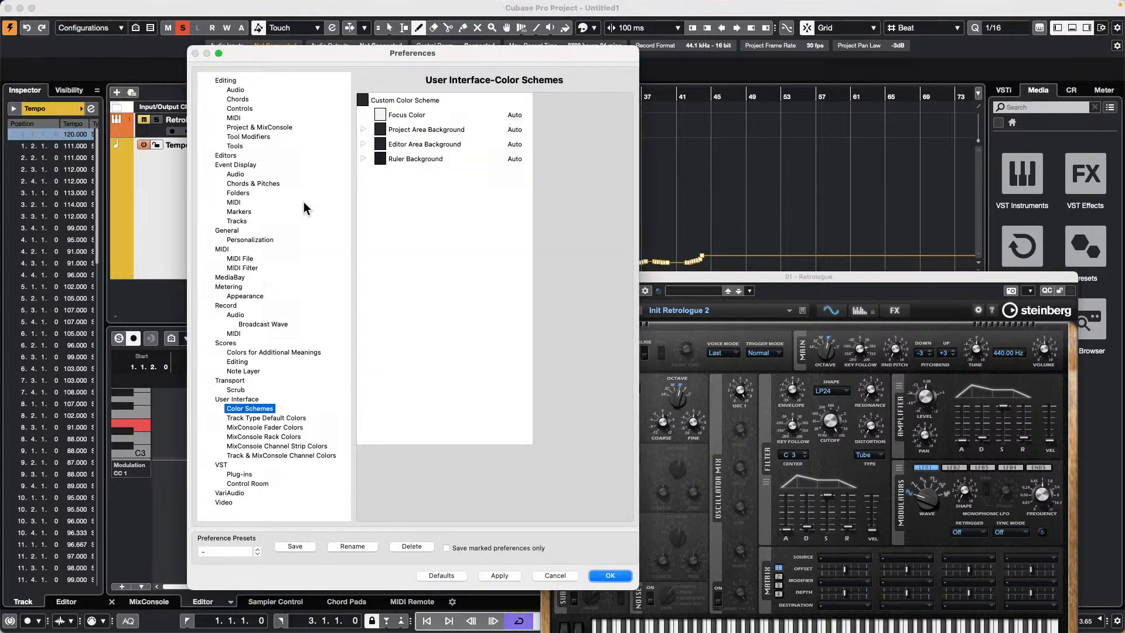
click(245, 260)
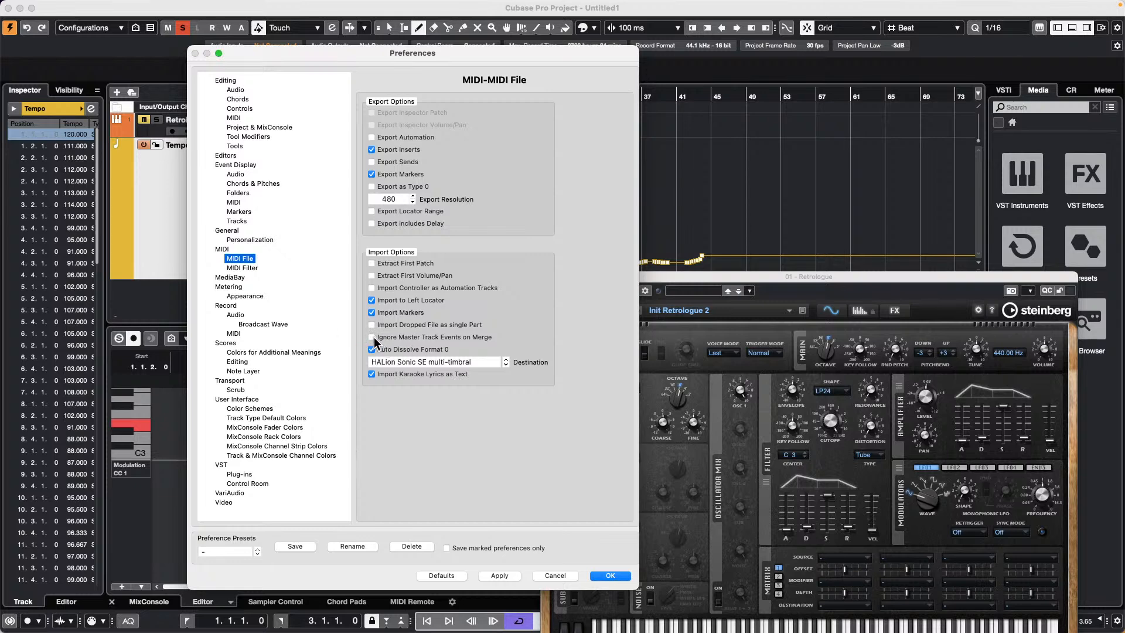
click(612, 577)
Step: Import tempo MIDI.midi from the Desktop, choosing to create a new project for it
click(78, 6)
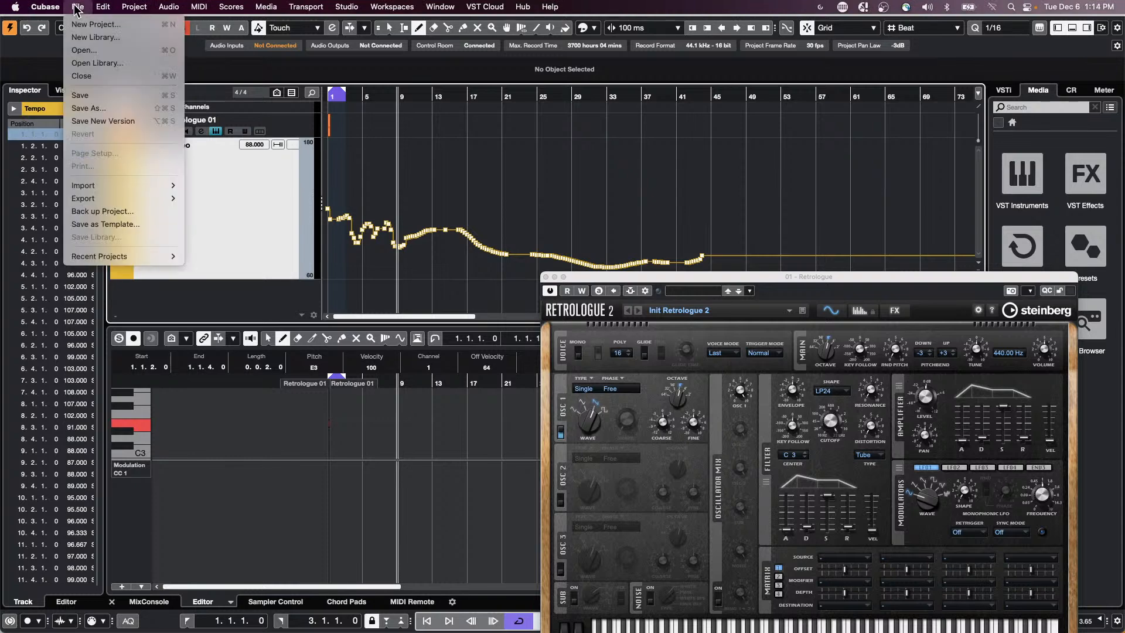
mouse_move(108, 194)
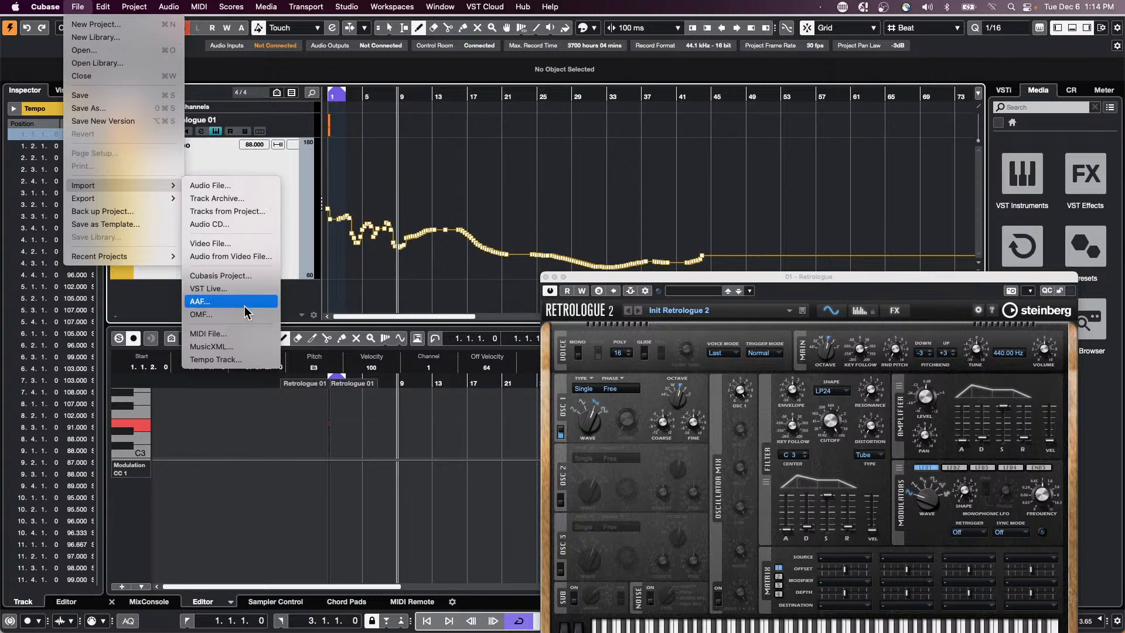
click(257, 333)
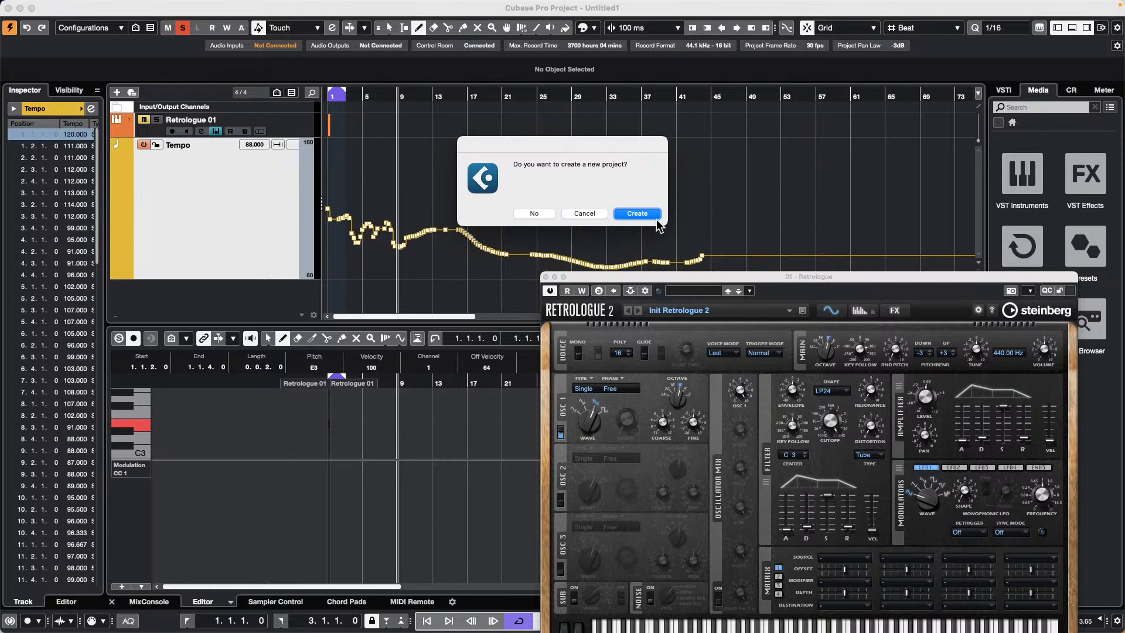
click(637, 214)
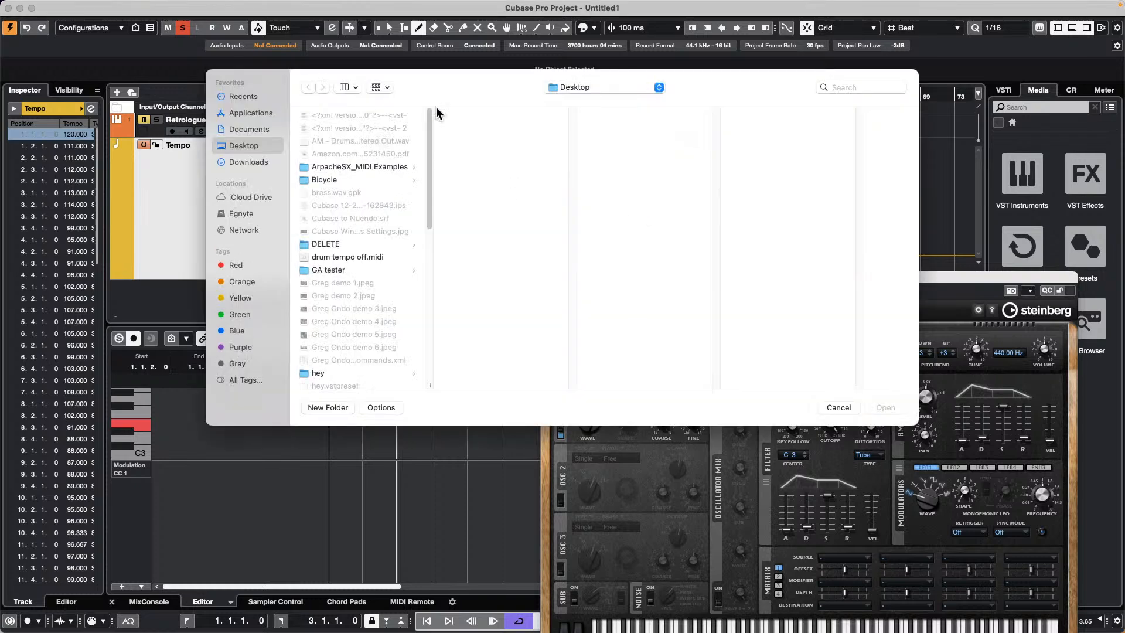
scroll(347, 248, down, 5)
scroll(351, 249, up, 1)
scroll(355, 246, down, 6)
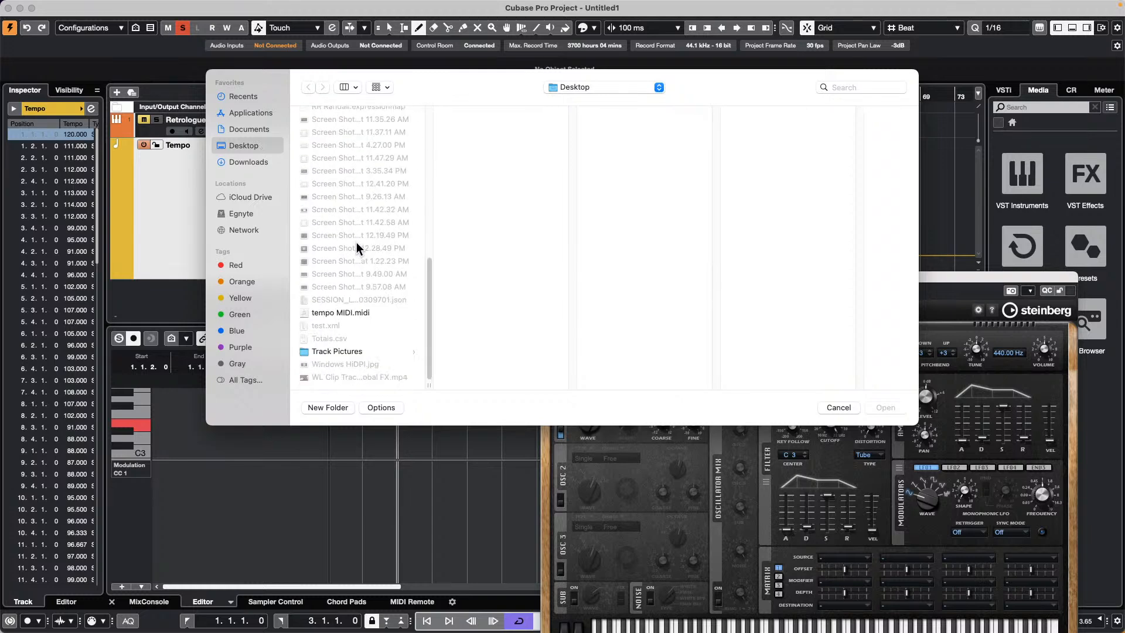
click(339, 313)
click(874, 410)
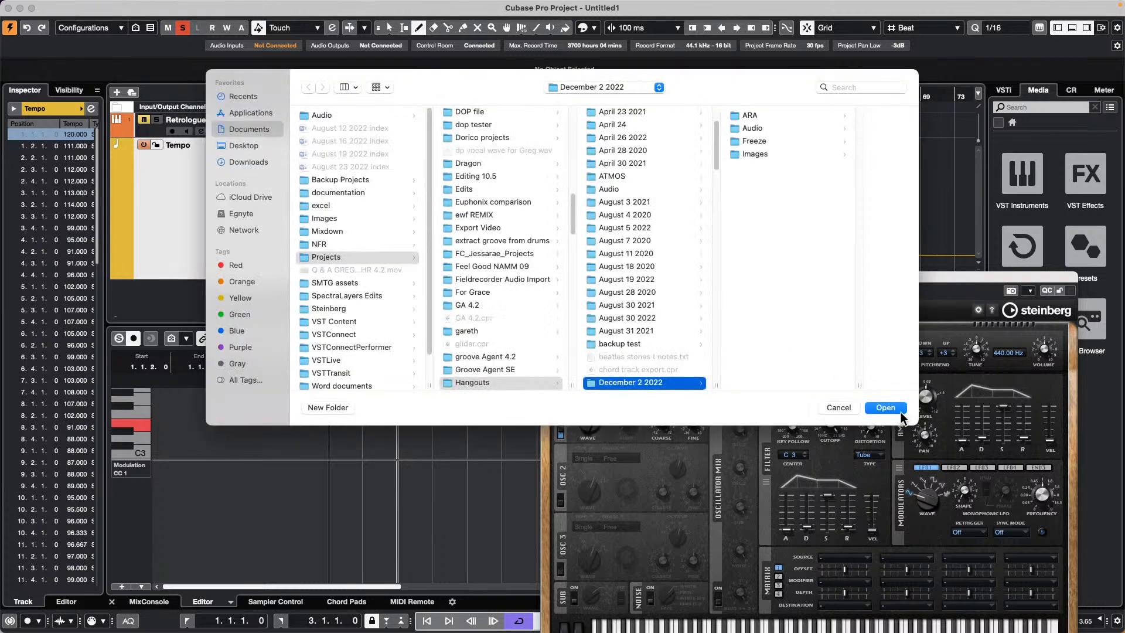
Step: Set December 2 2022 as the new project's folder and add a Tempo track to the imported project
click(890, 408)
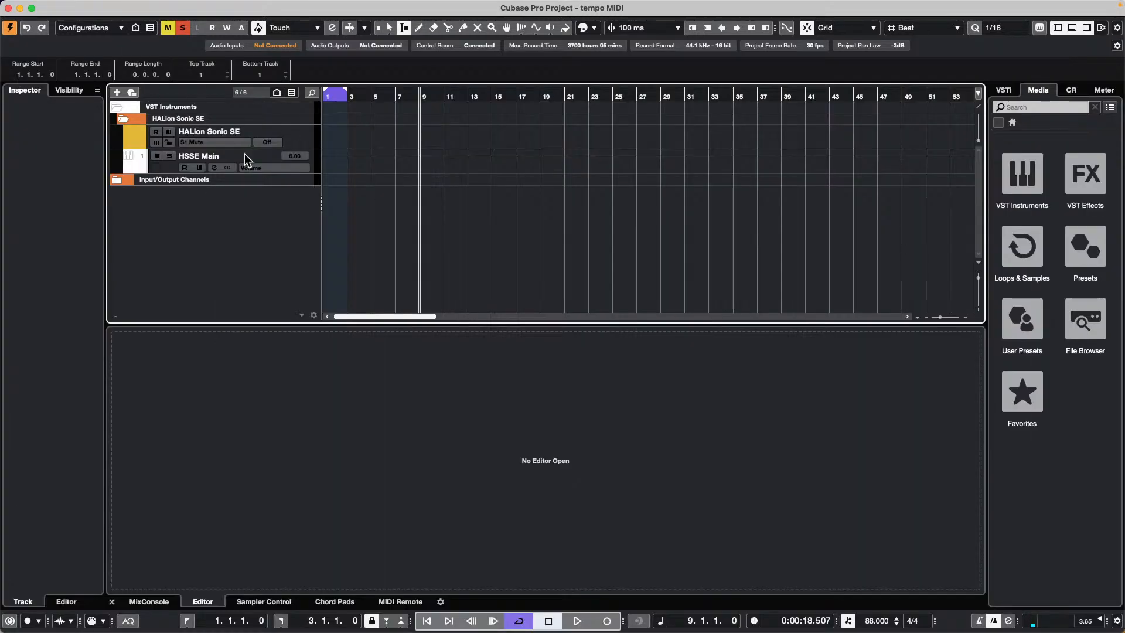
right_click(208, 203)
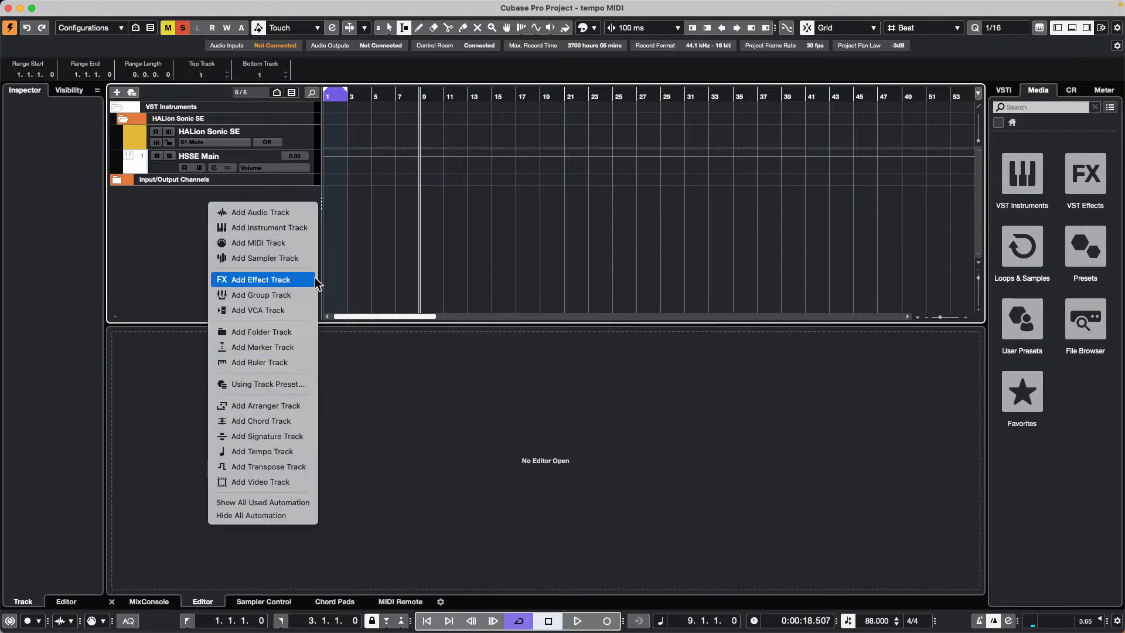
click(264, 452)
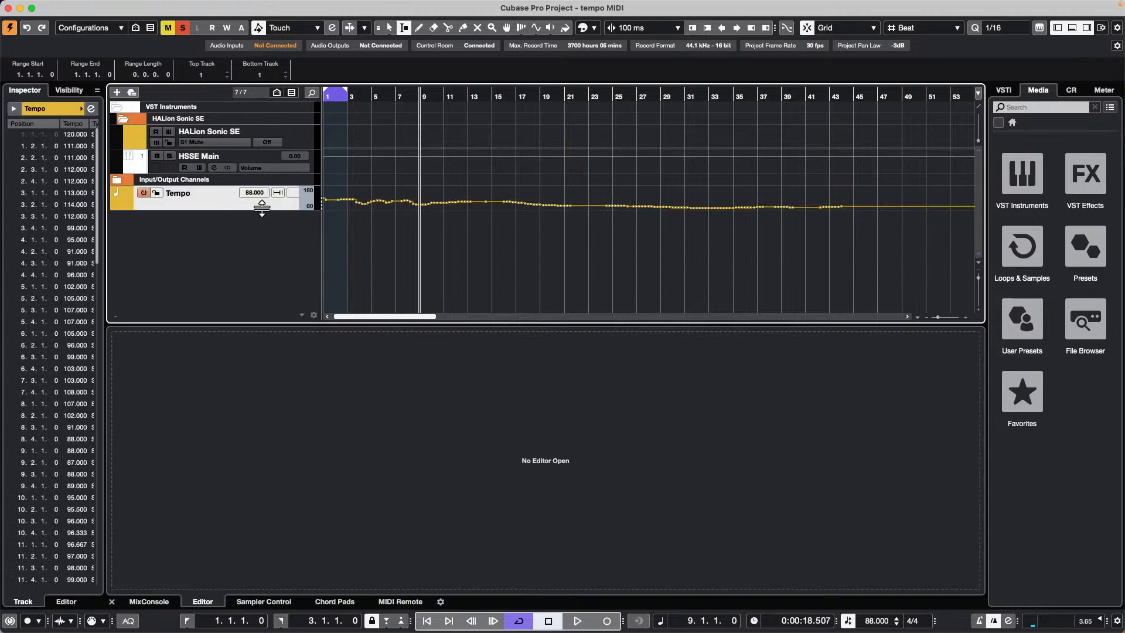
Step: Open the recent project tempo detect jazz.cpr and activate it
click(77, 6)
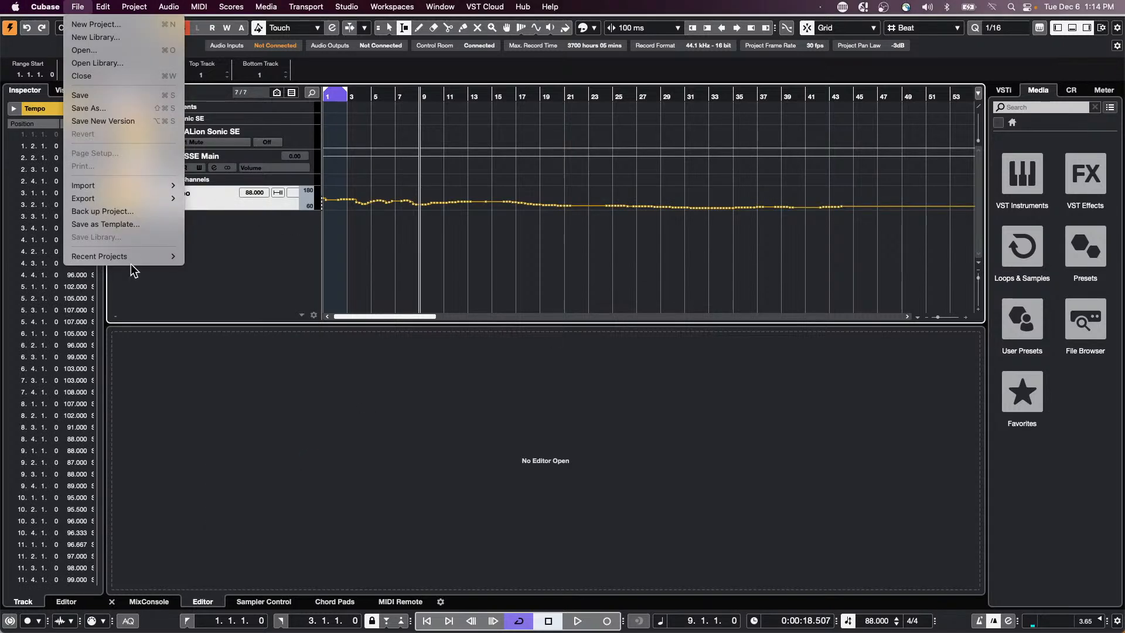
mouse_move(134, 256)
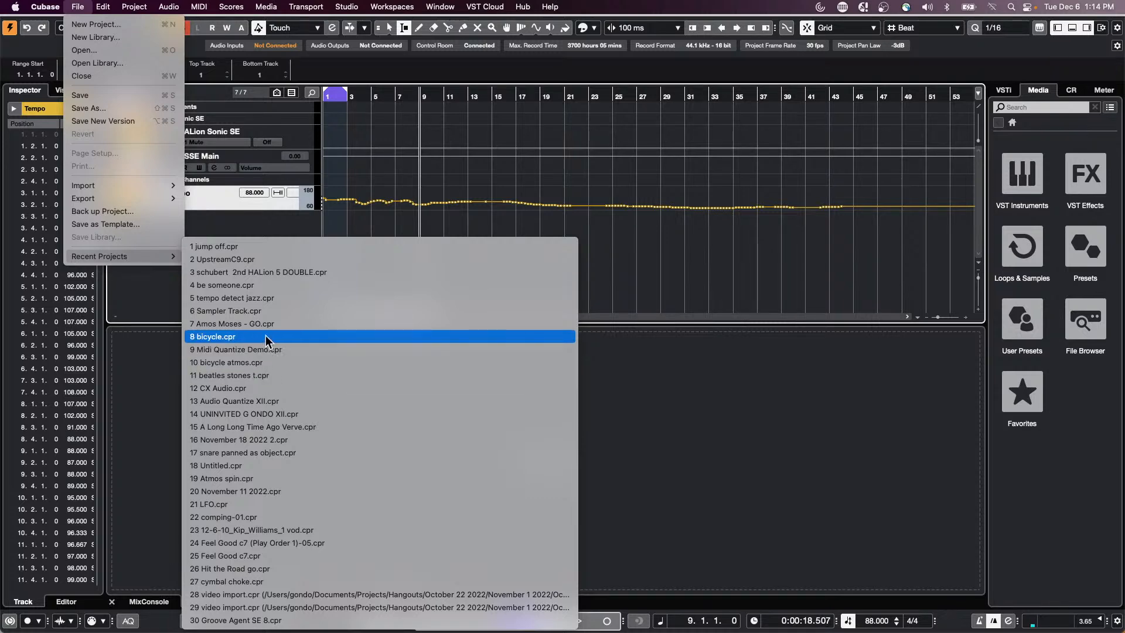
click(266, 298)
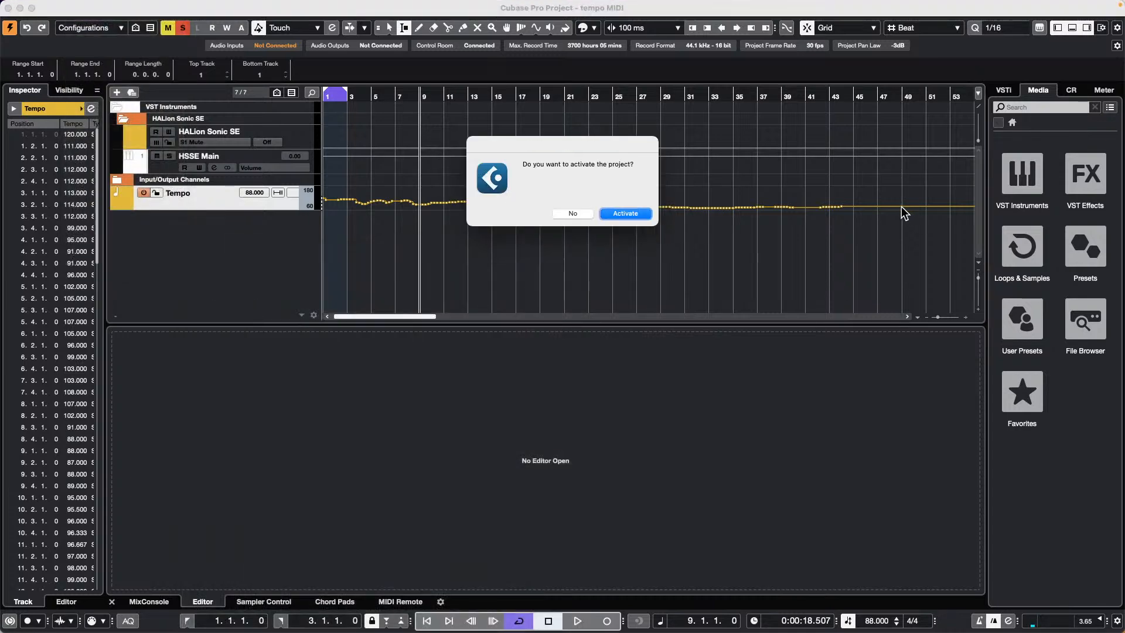
click(633, 213)
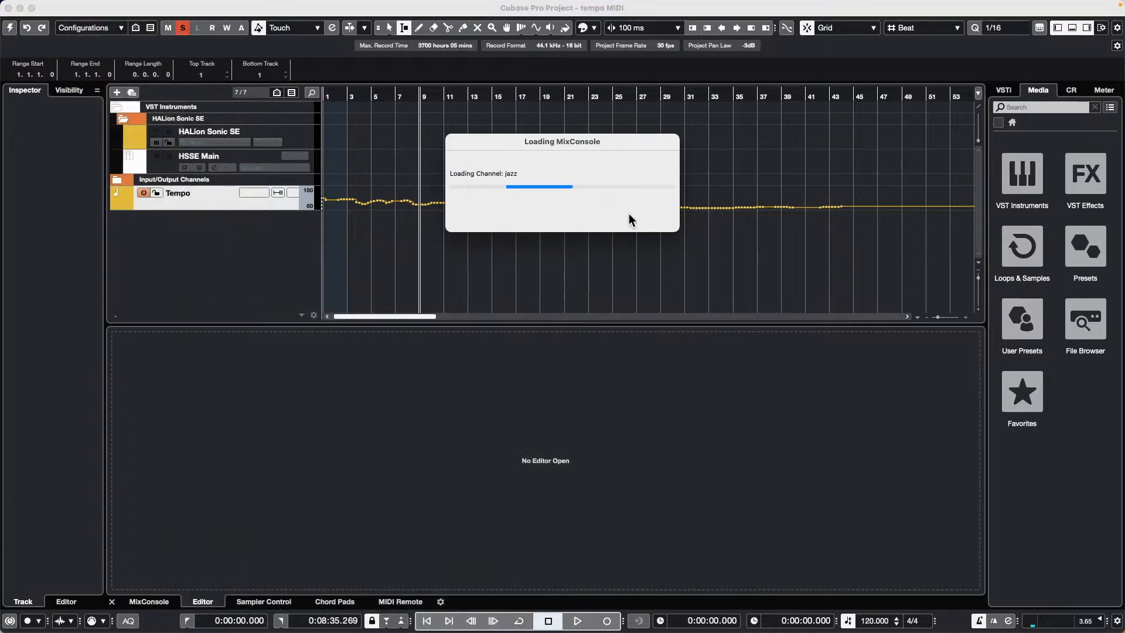
click(727, 325)
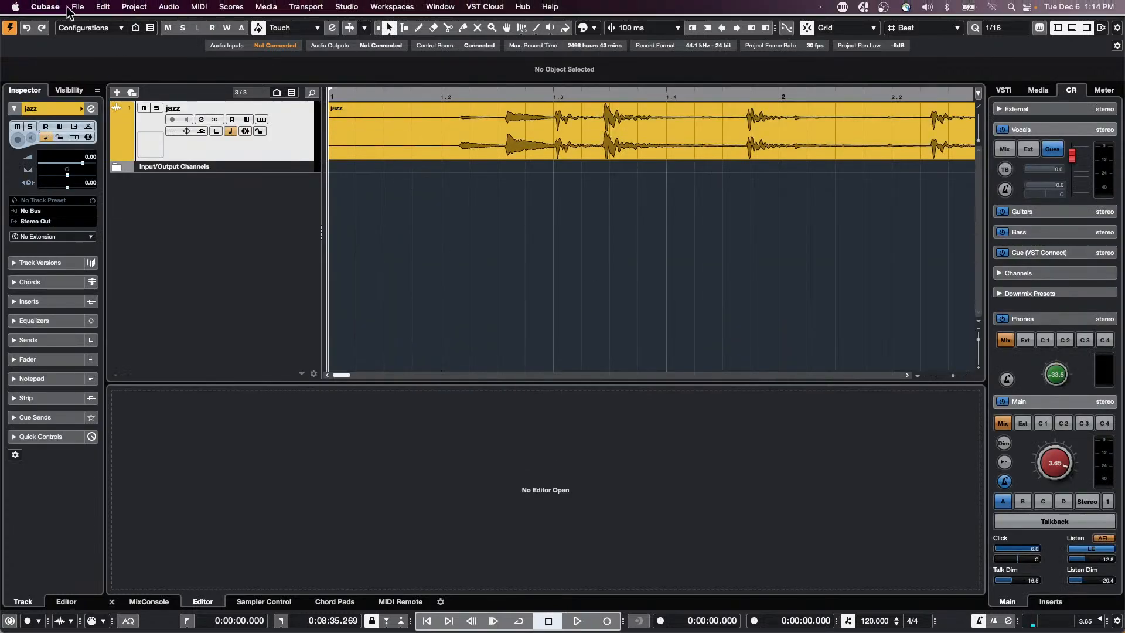
Step: Import tempo MIDI.midi from the Desktop into the open jazz project without creating a new project
click(77, 7)
mouse_move(74, 187)
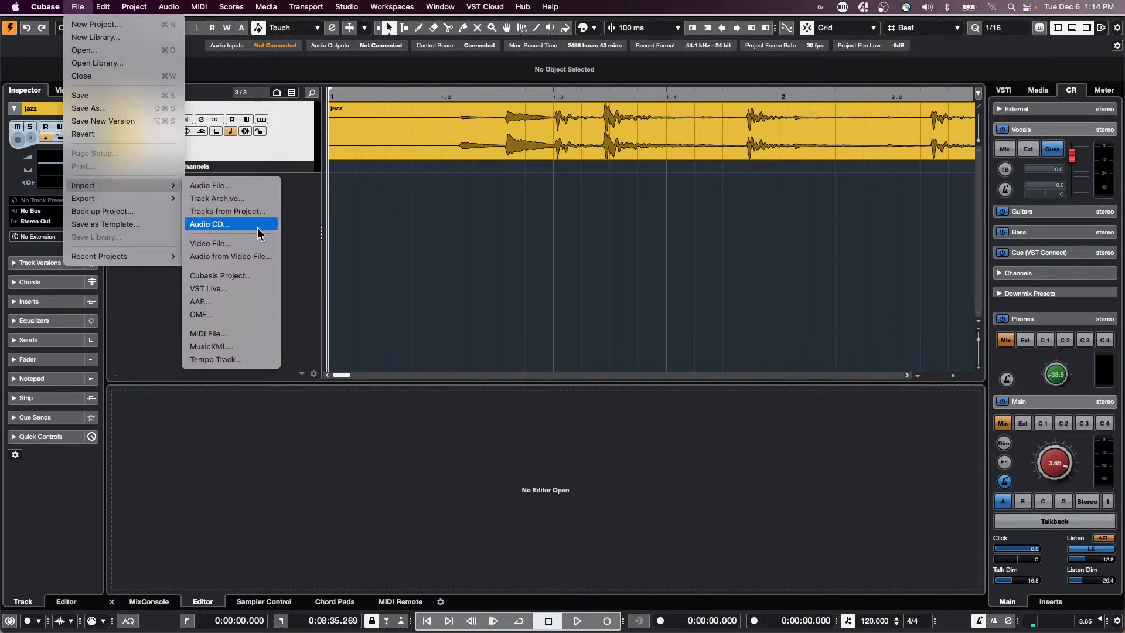
click(680, 339)
key(super+n)
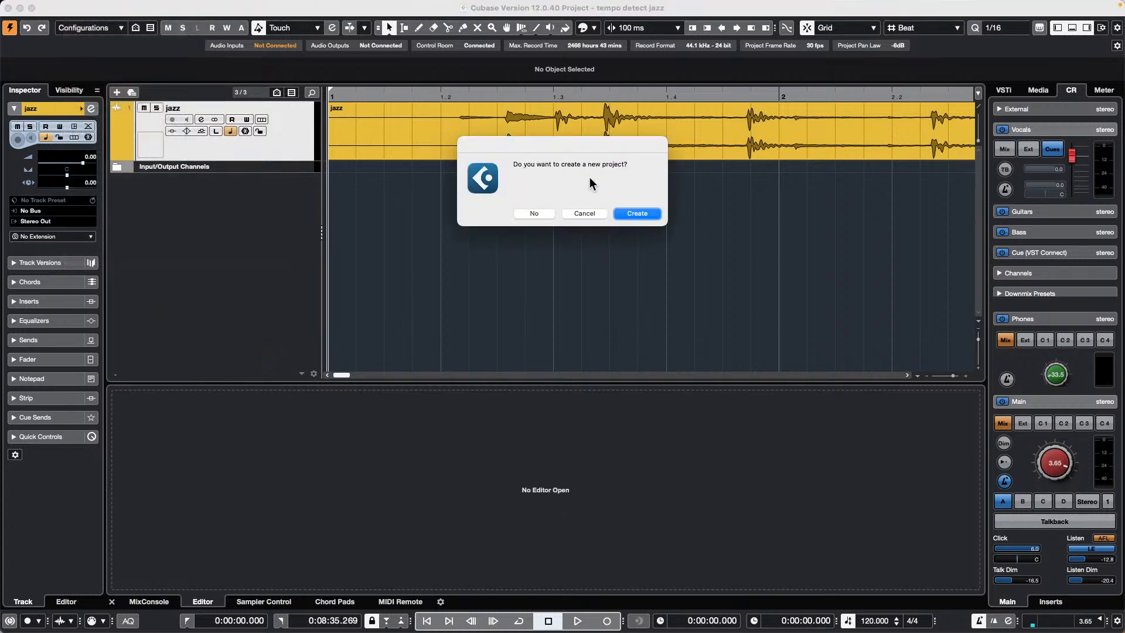
click(535, 213)
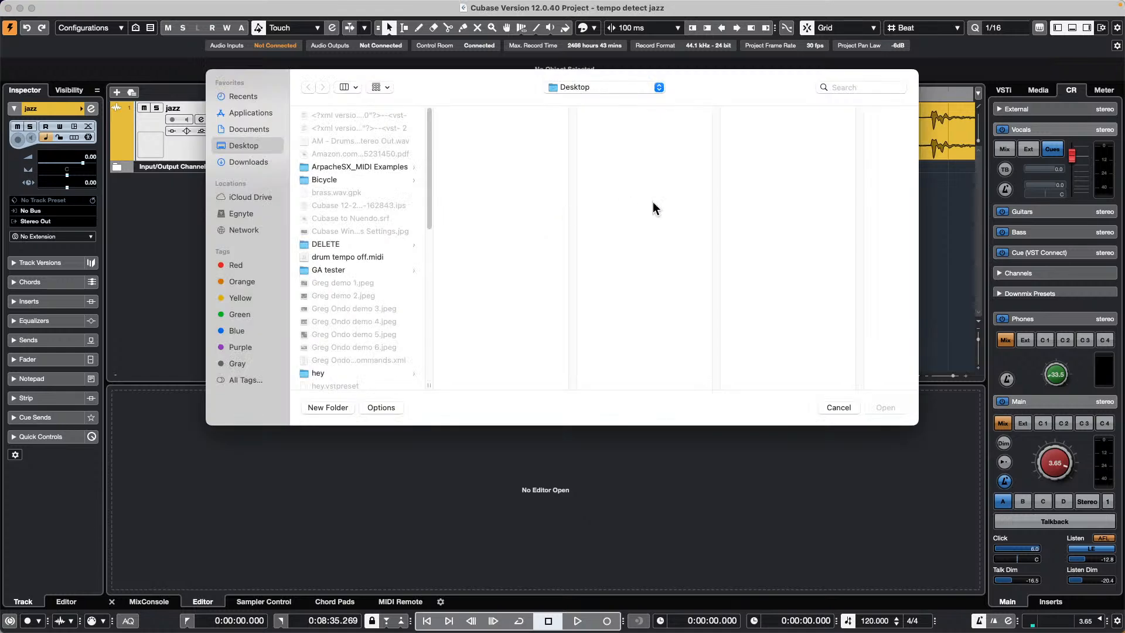
scroll(355, 283, down, 10)
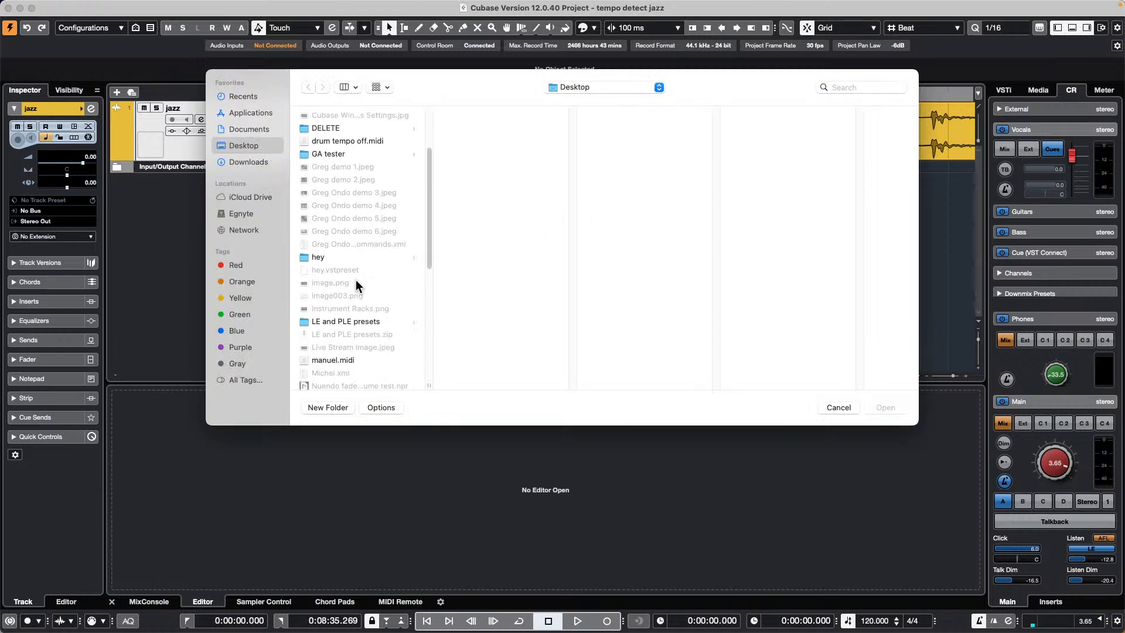
scroll(357, 279, down, 5)
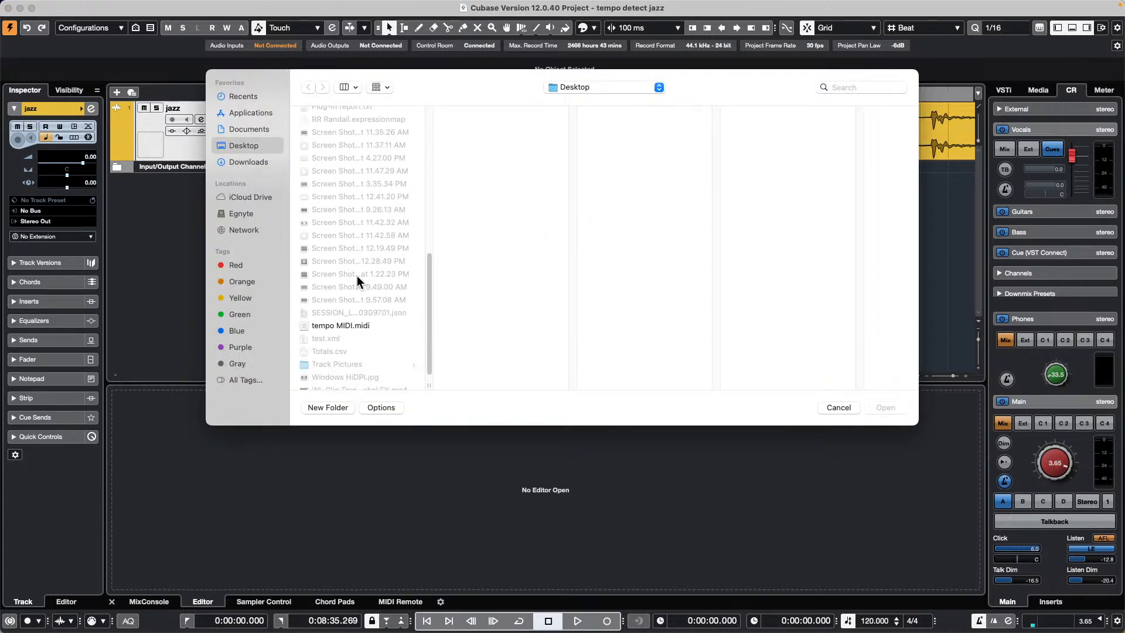
click(339, 326)
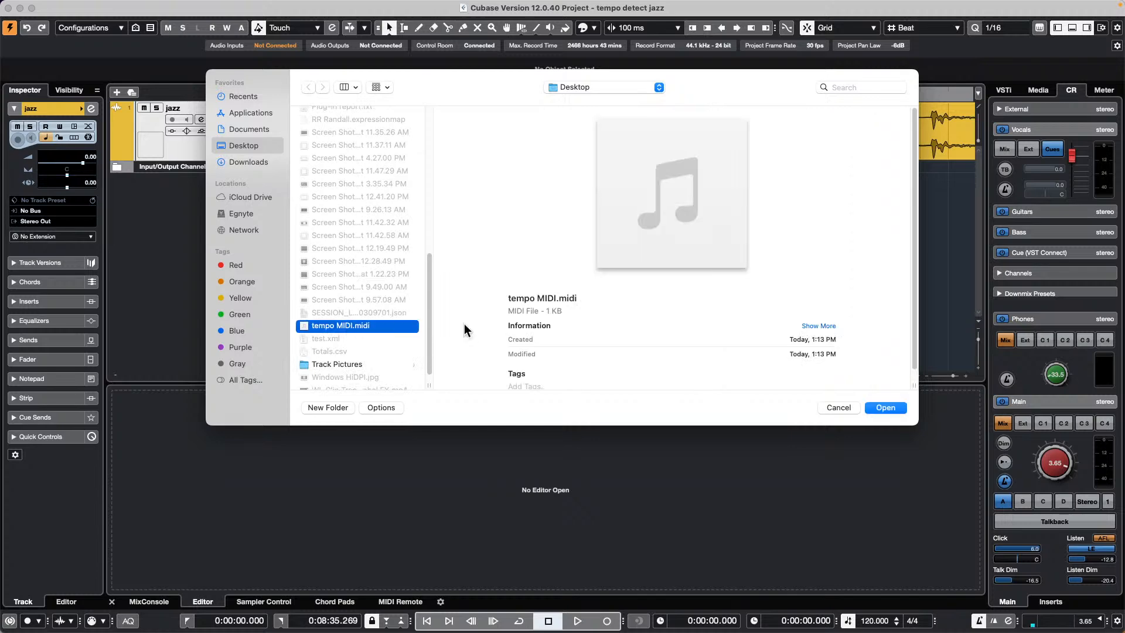
click(884, 409)
Step: Add a Tempo track below the jazz audio track to show the imported tempo curve
right_click(185, 235)
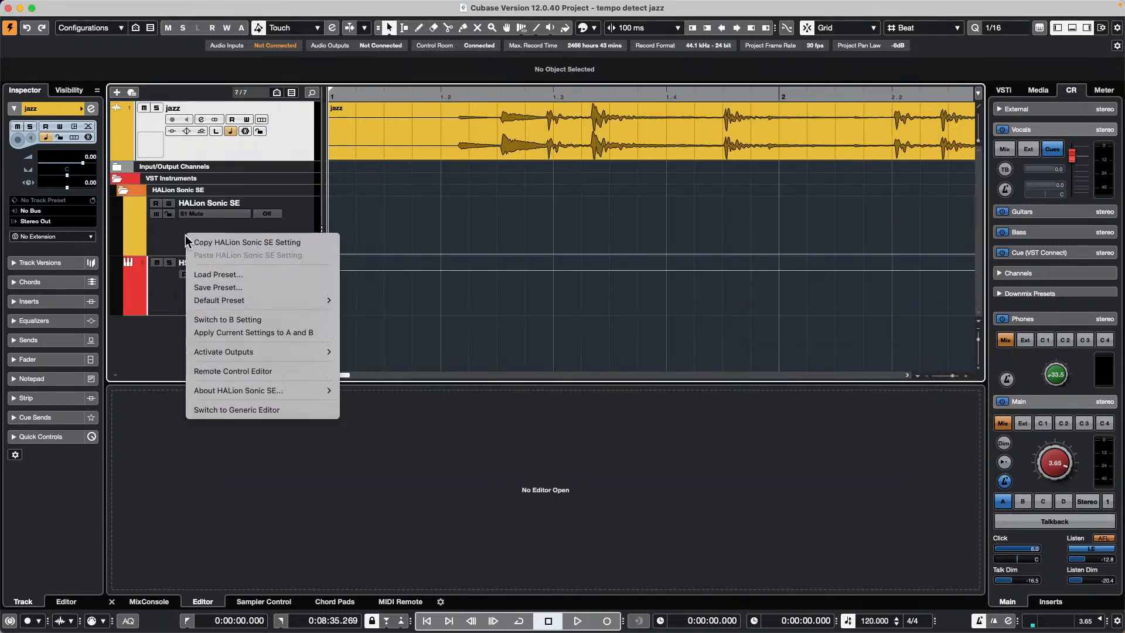
key(Escape)
right_click(254, 154)
mouse_move(381, 162)
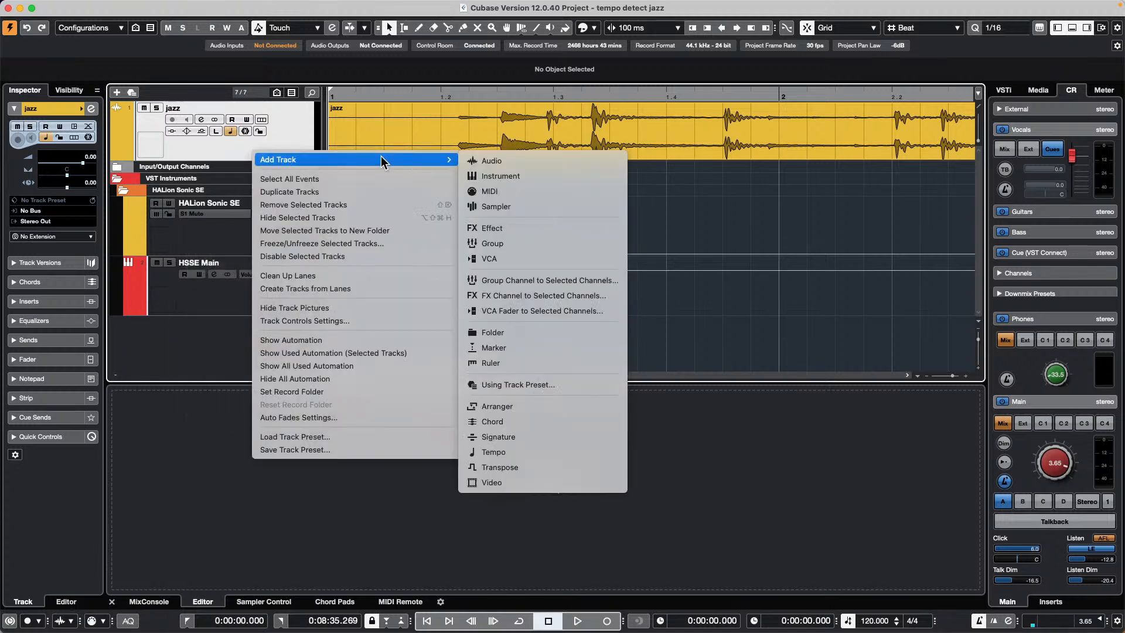
click(527, 451)
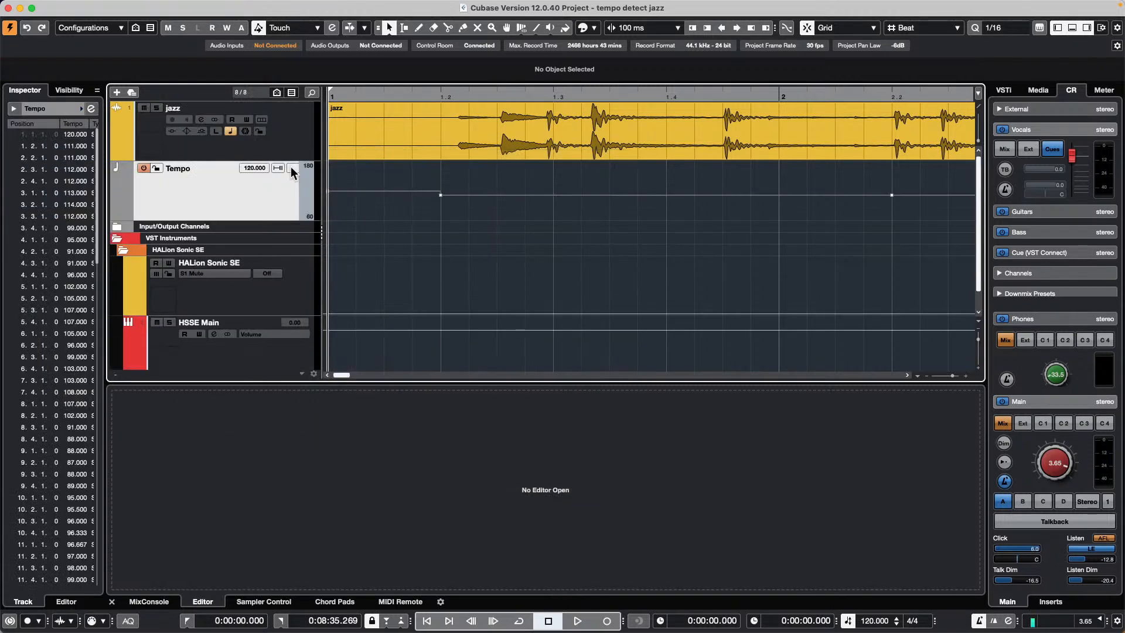
drag(357, 97, 356, 28)
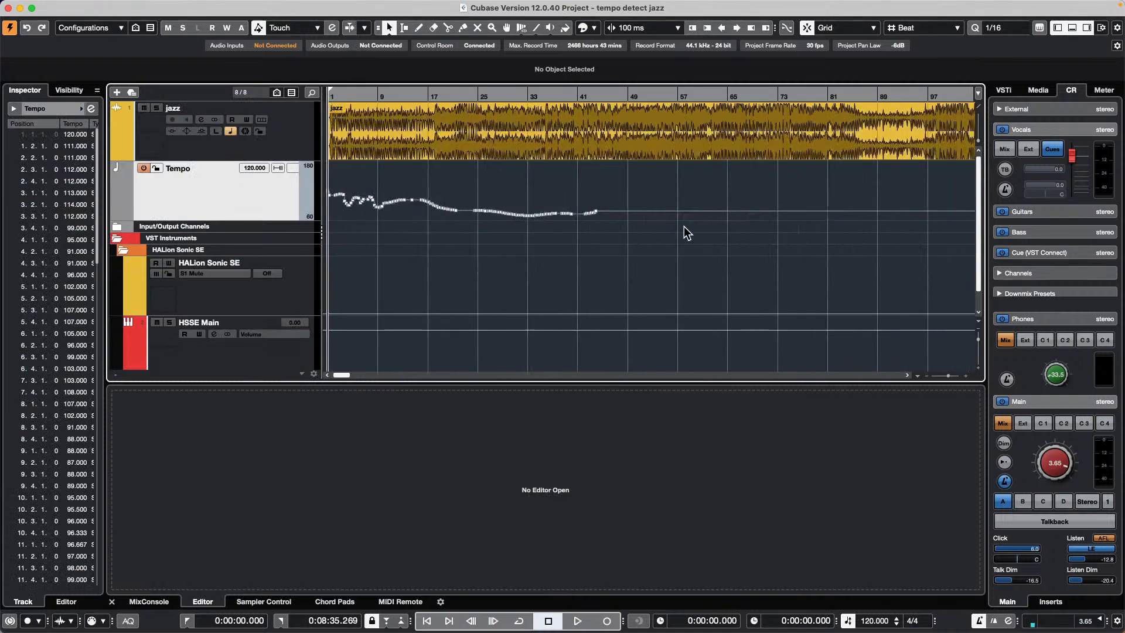
Step: Review the MIDI File export and import options in the Preferences
click(88, 7)
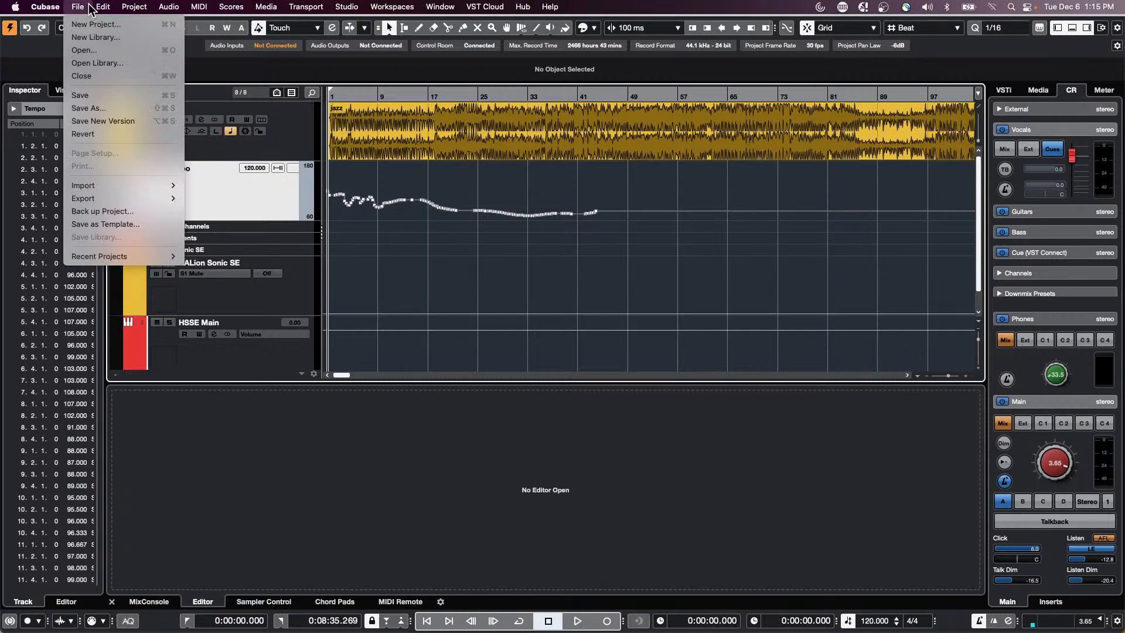
mouse_move(51, 7)
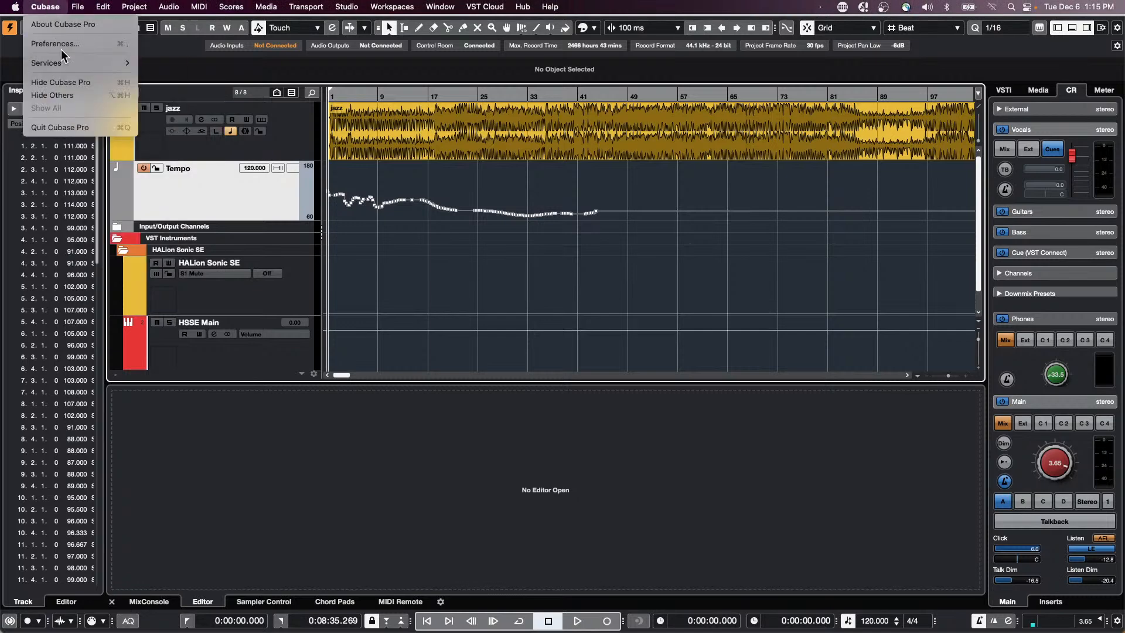
click(65, 46)
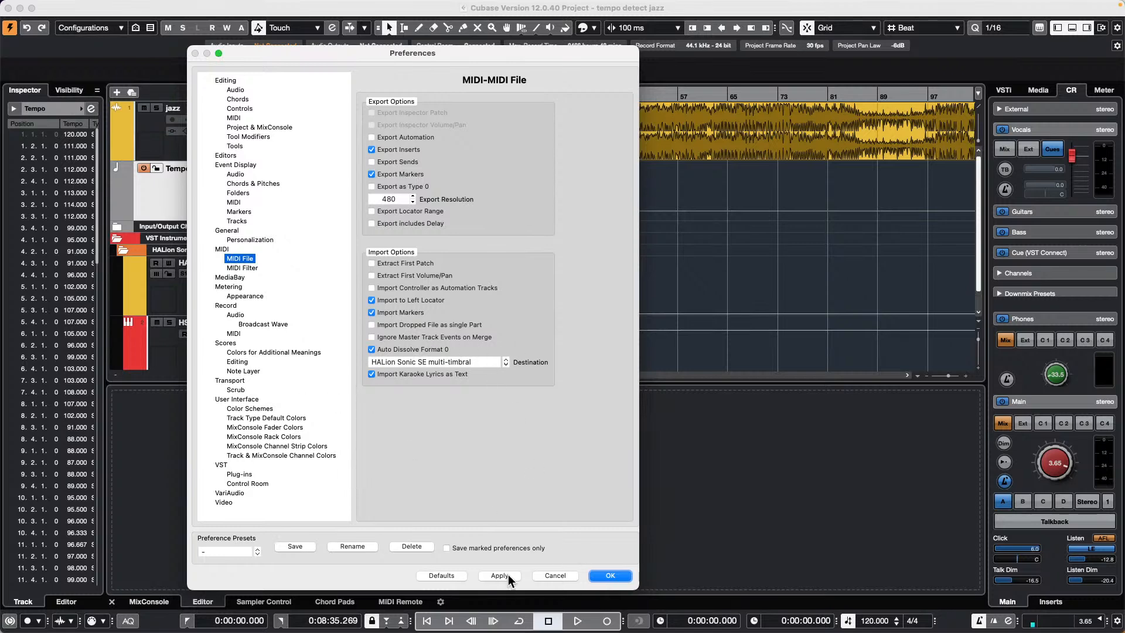
click(612, 573)
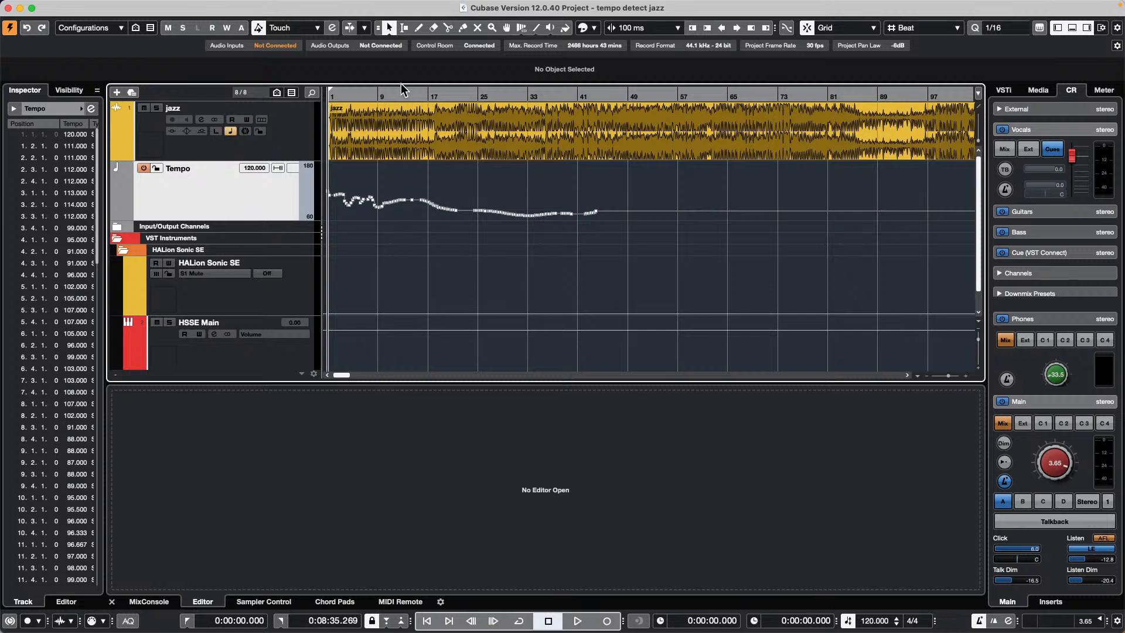
Step: Play the jazz audio from about 3:26 and lower the Control Room main level to -5.68, and stop playback
drag(389, 93, 389, 72)
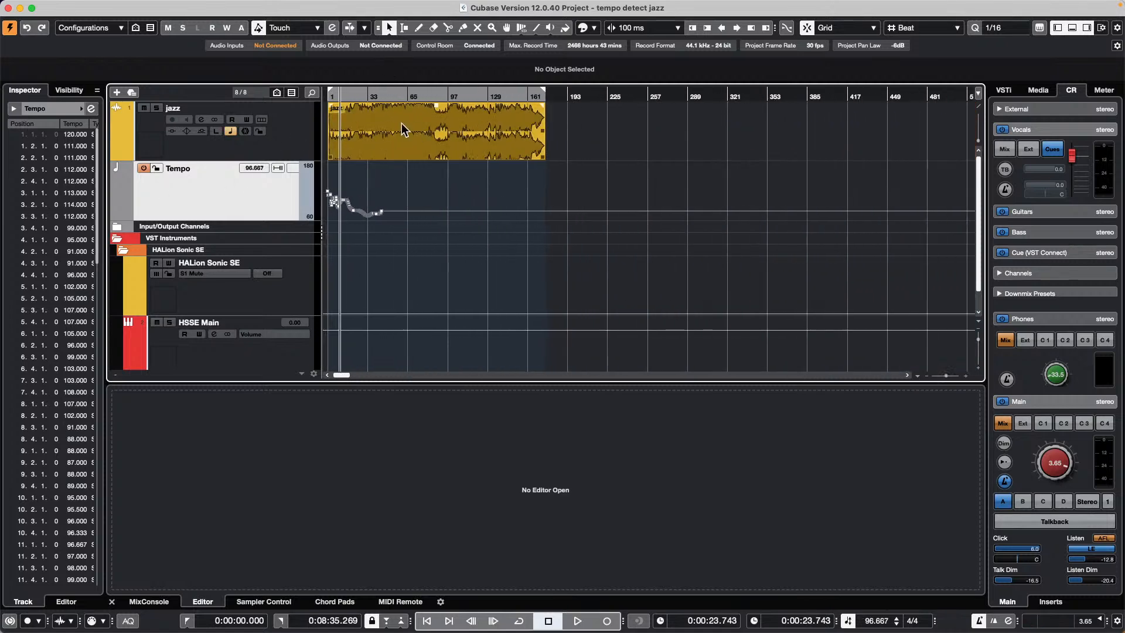
click(417, 96)
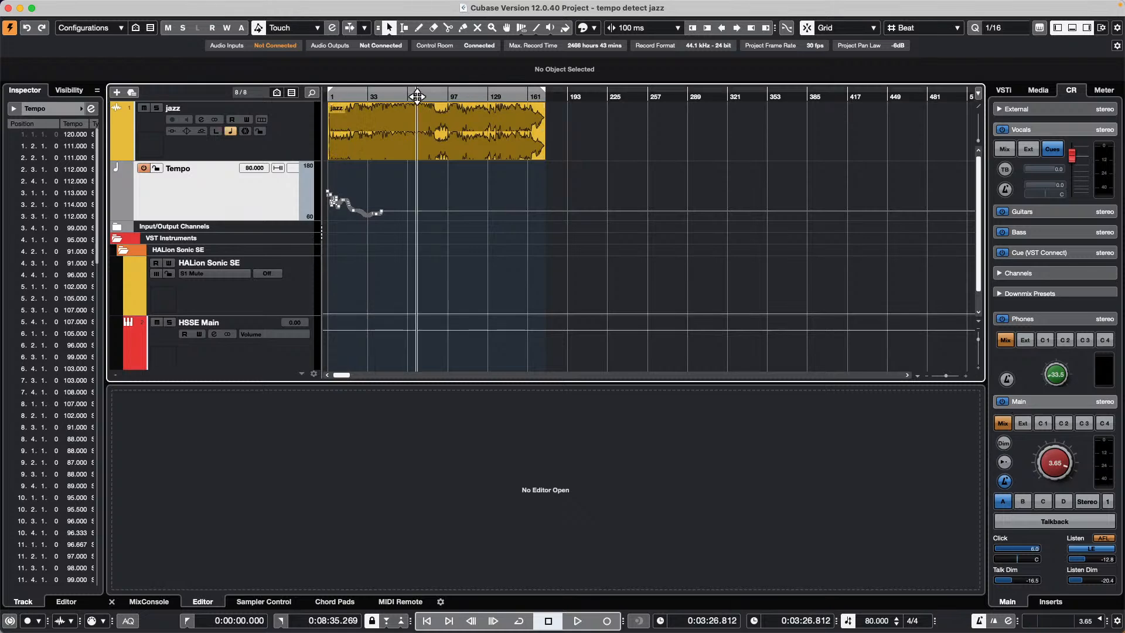
key(space)
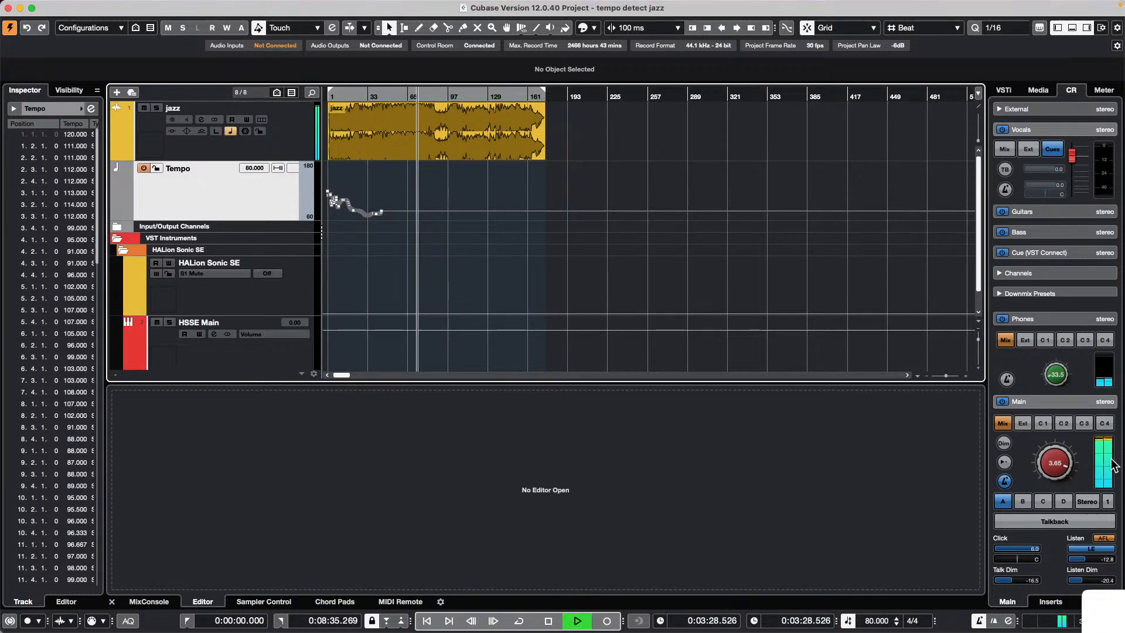
drag(1054, 464, 1058, 495)
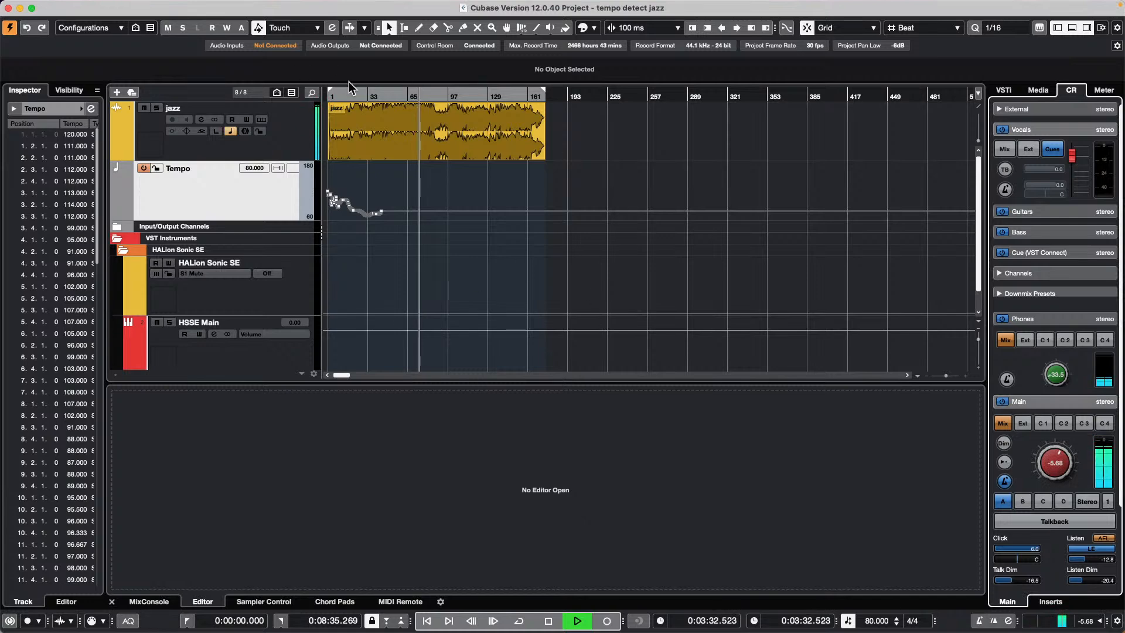
key(space)
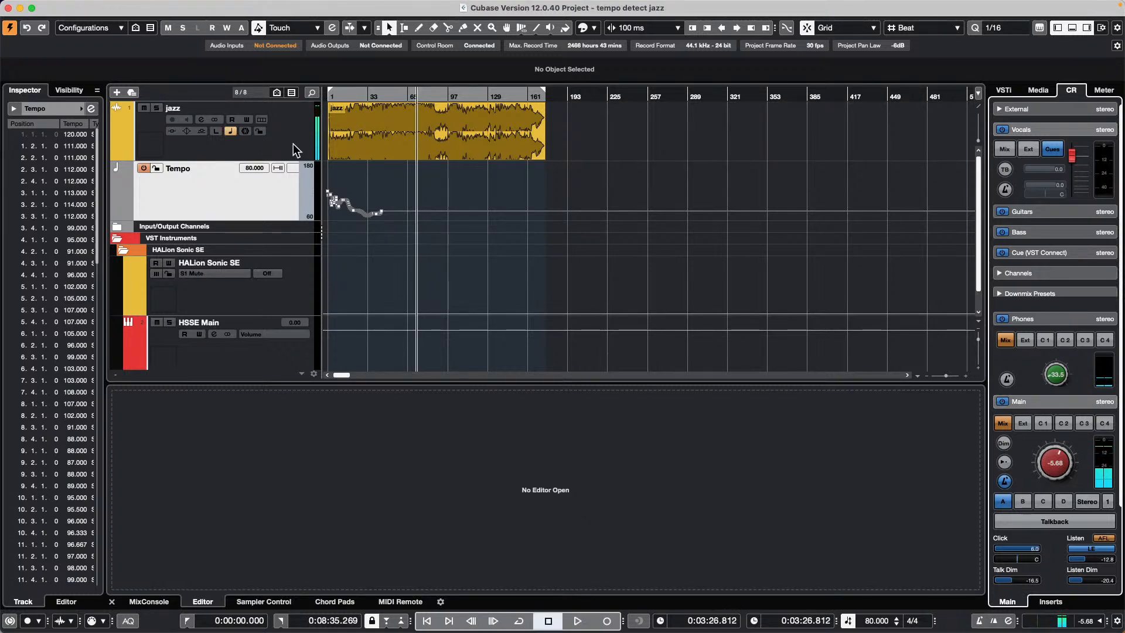
Step: Open the jazz track's channel settings, move the window clear of the track list, and check the equalizer spectrum during playback
click(177, 157)
click(91, 108)
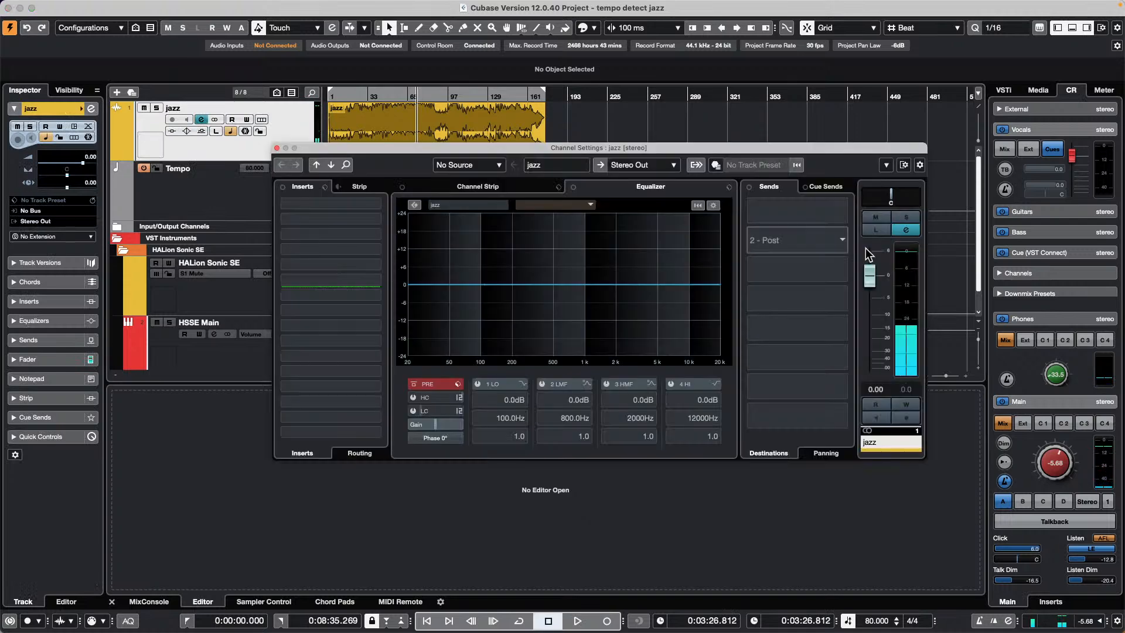
key(space)
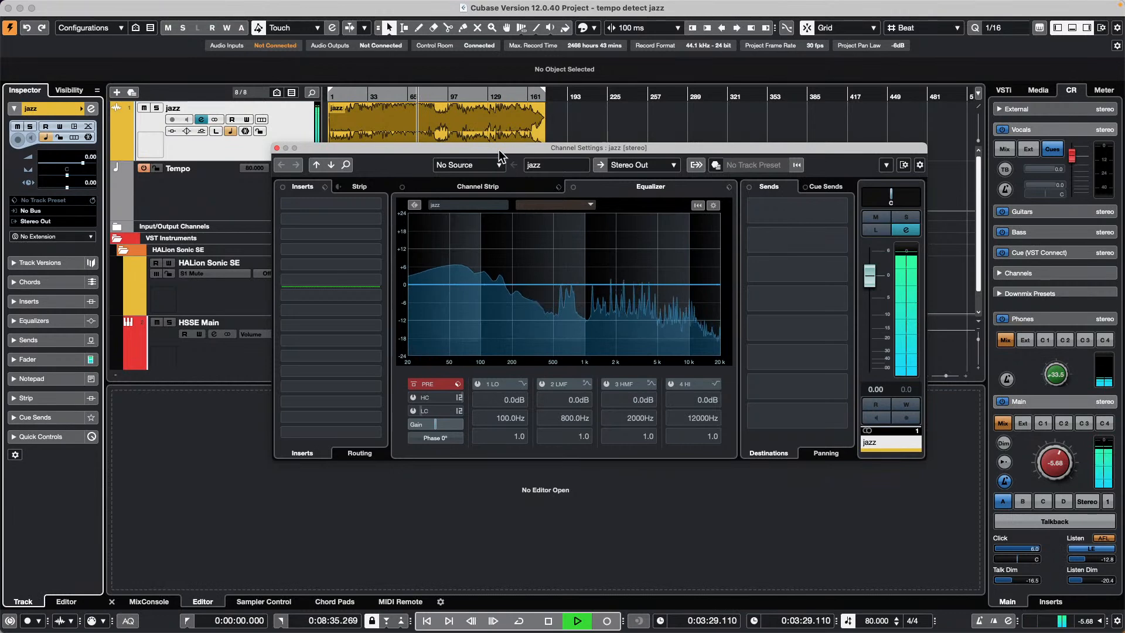
drag(498, 151, 698, 156)
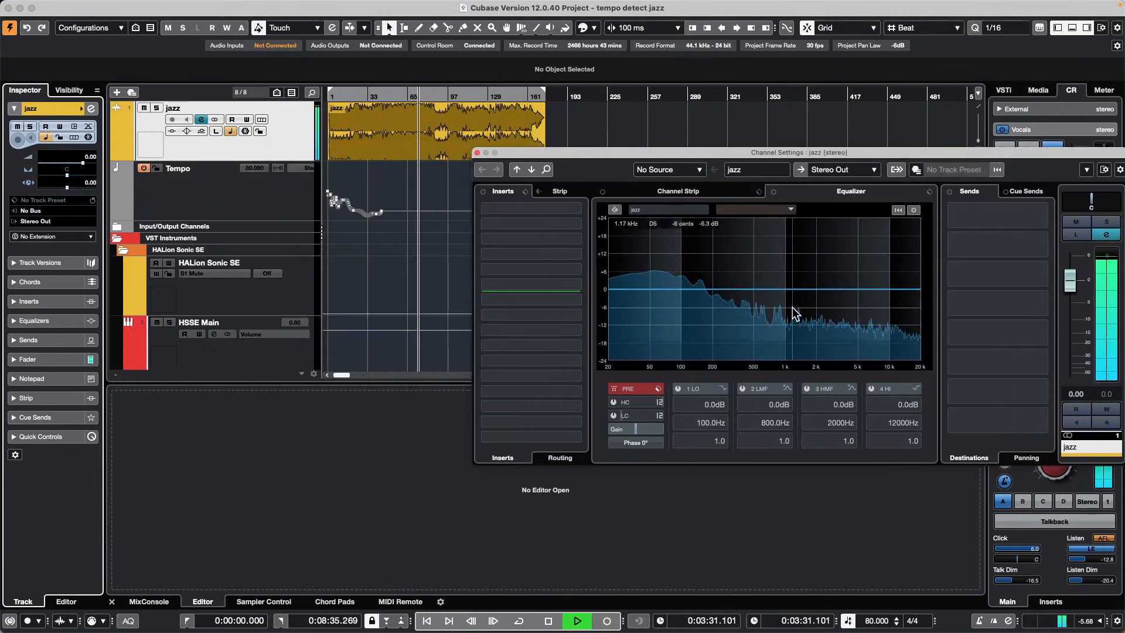
key(space)
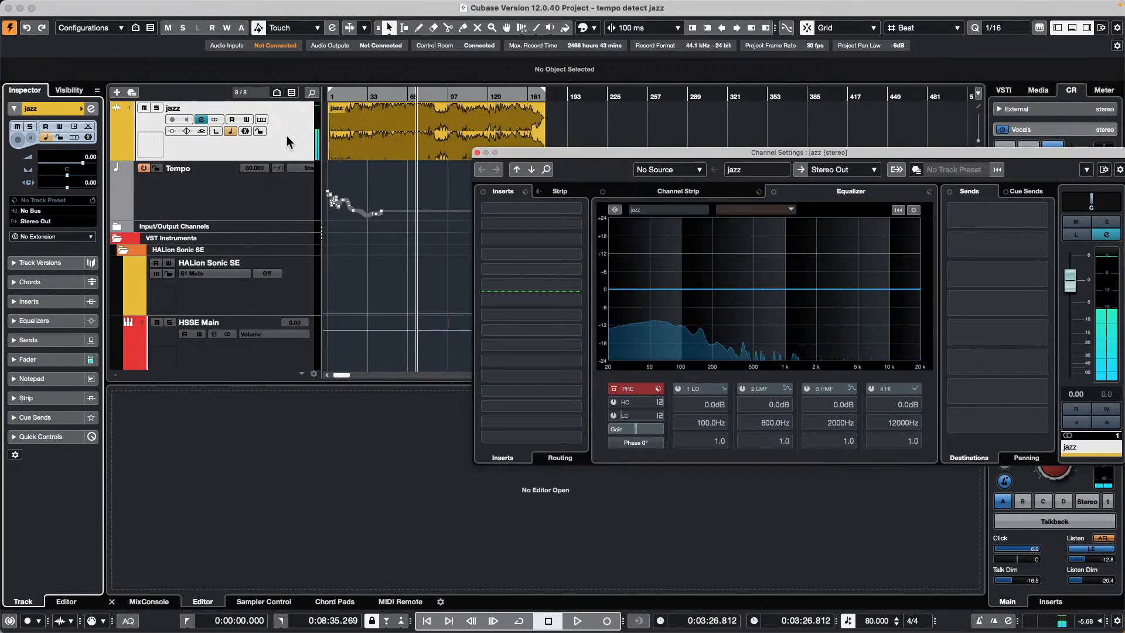
Step: Duplicate the jazz track and enable EQ curve comparison on the duplicate, with jazz as the comparison channel
right_click(289, 137)
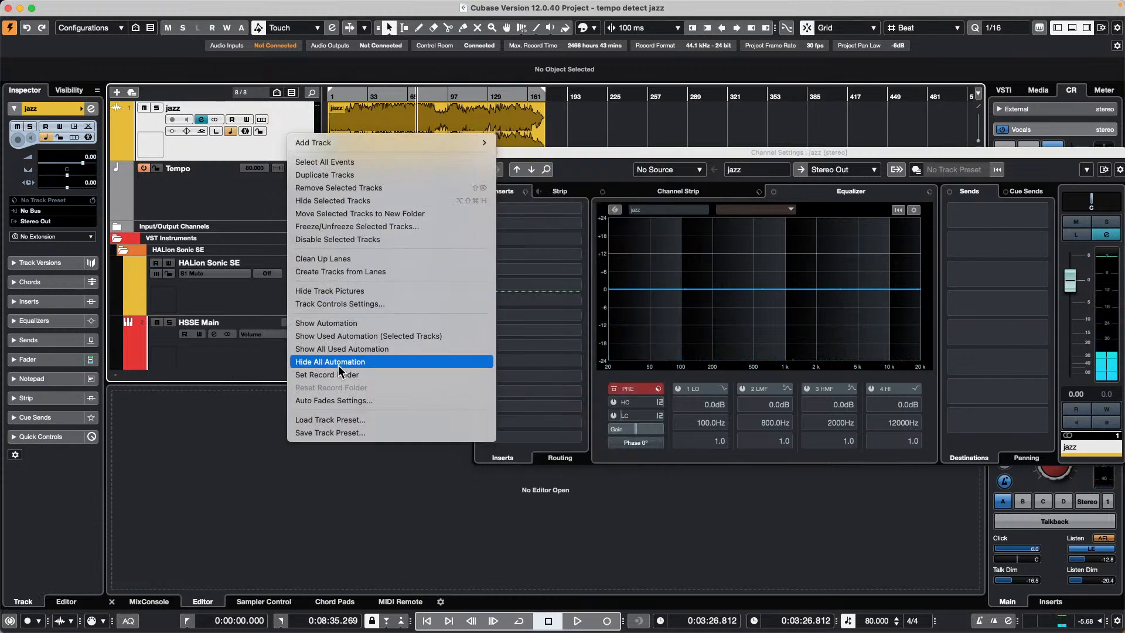
click(398, 175)
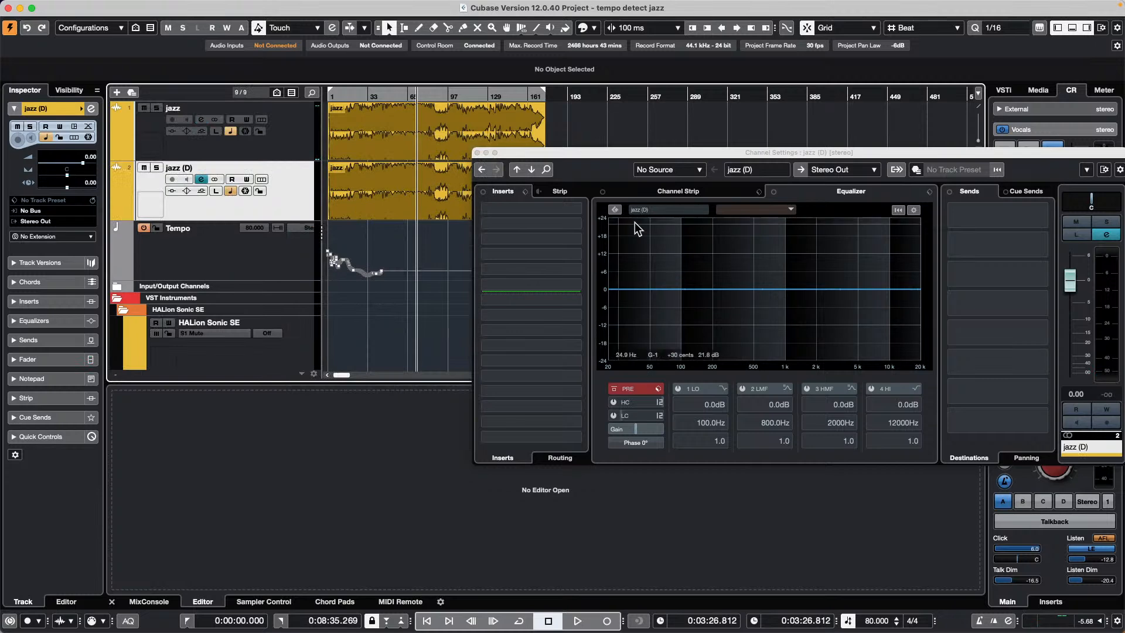
click(608, 222)
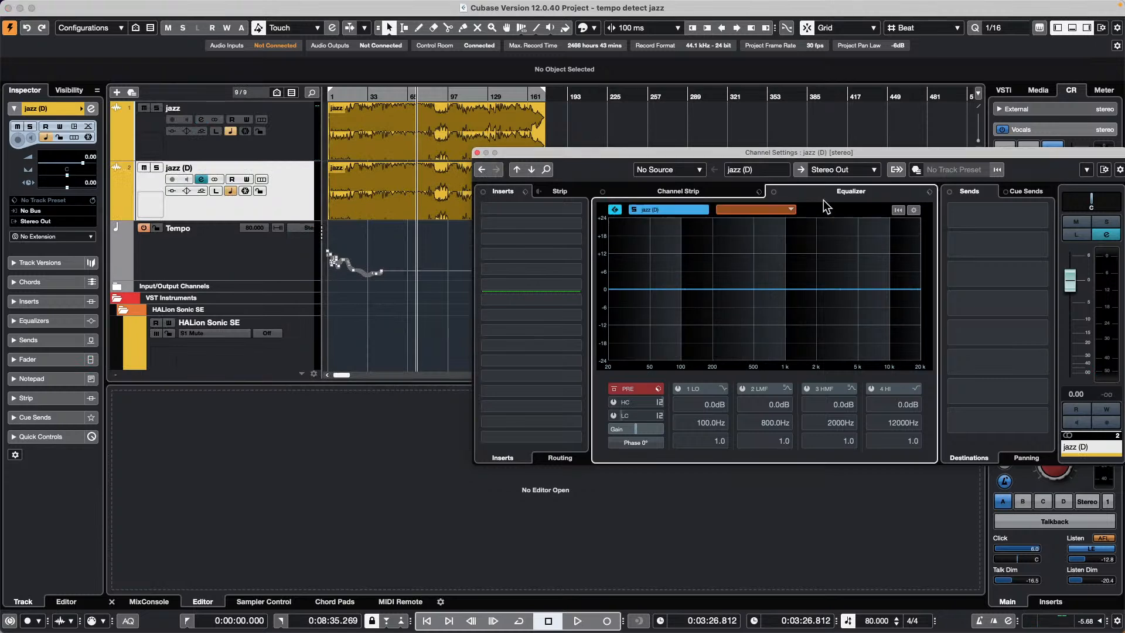
click(791, 210)
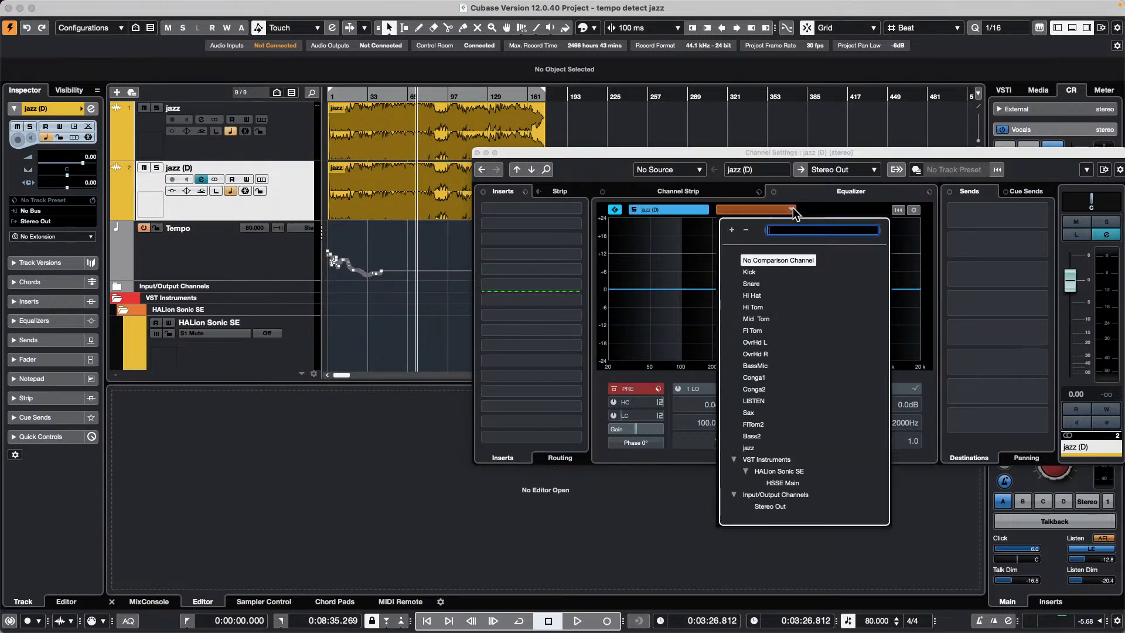
click(684, 245)
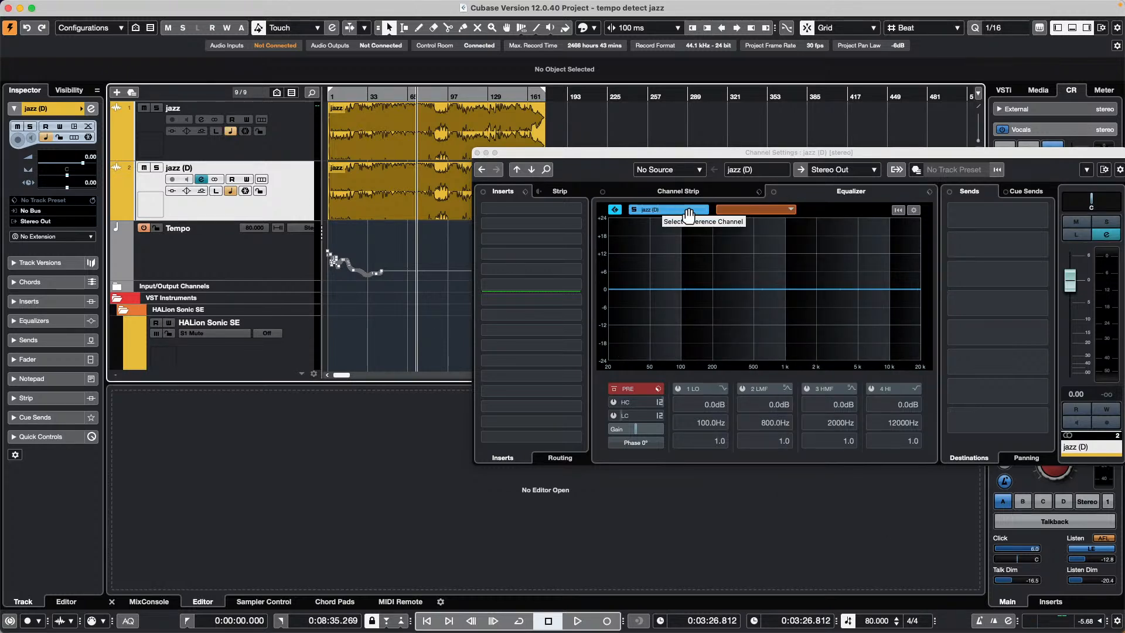
click(790, 210)
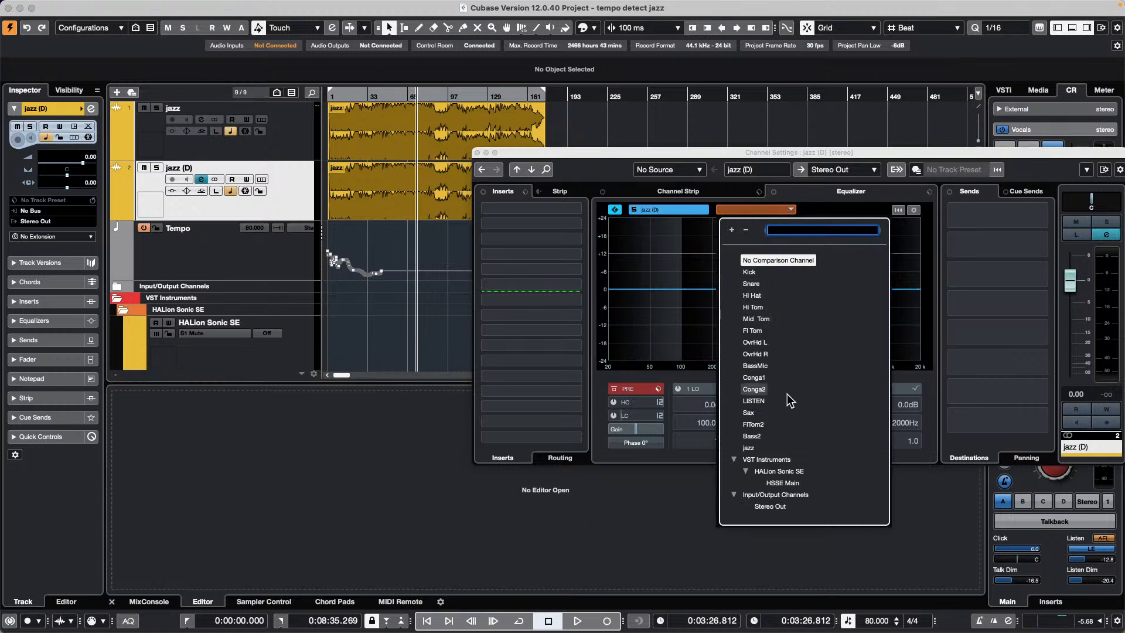
click(757, 450)
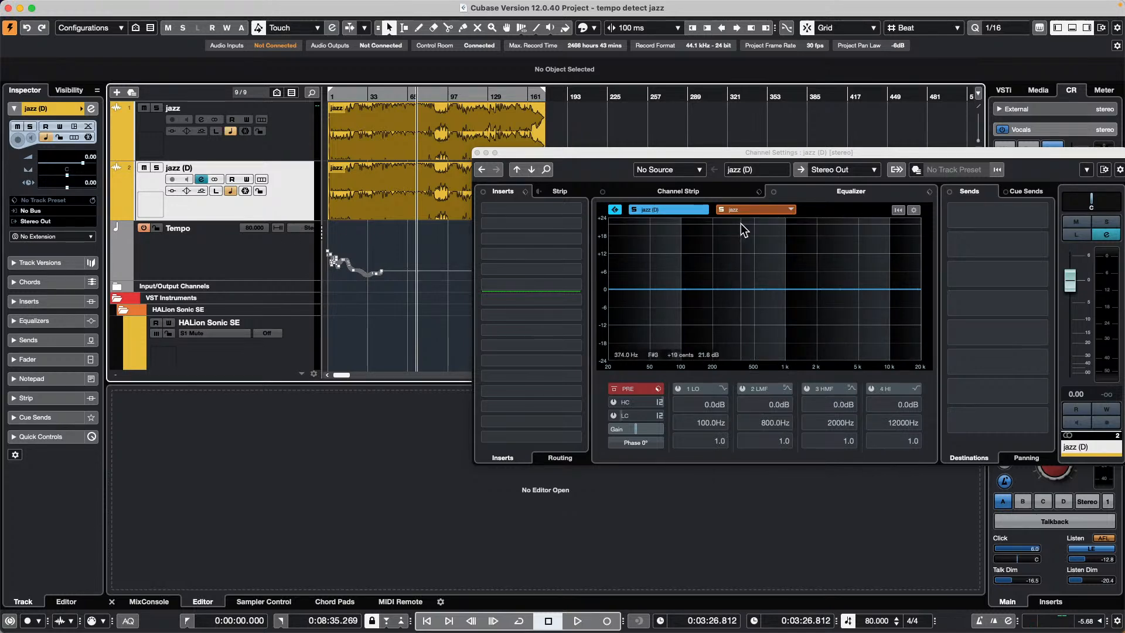
Step: Start playback and switch the equalizer to the jazz comparison channel and back to the duplicate reference channel
key(space)
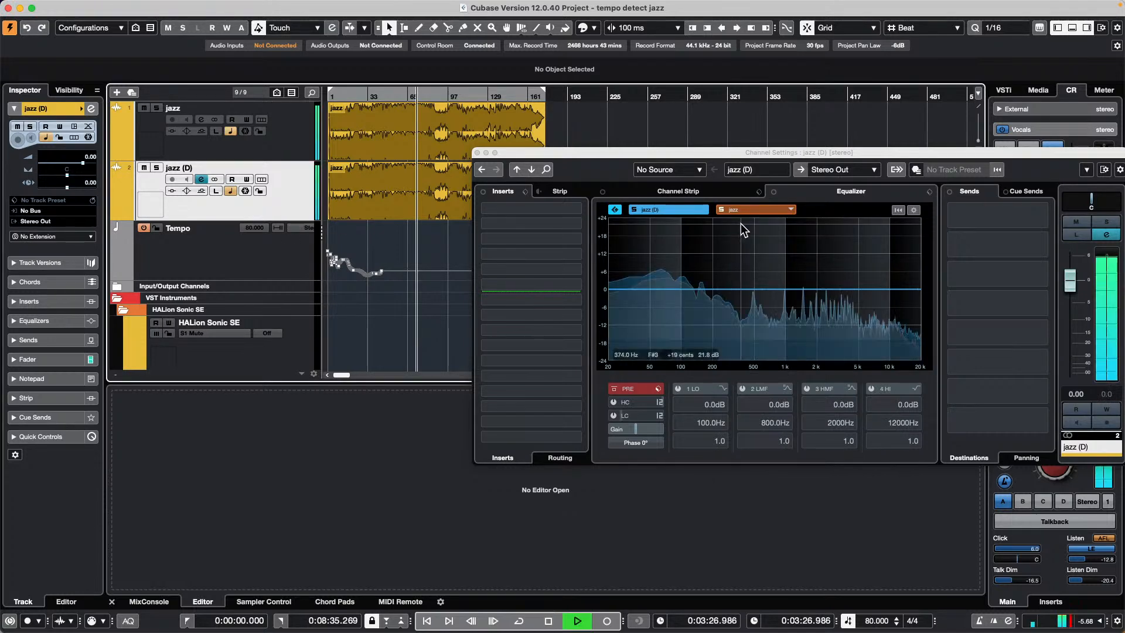
click(745, 210)
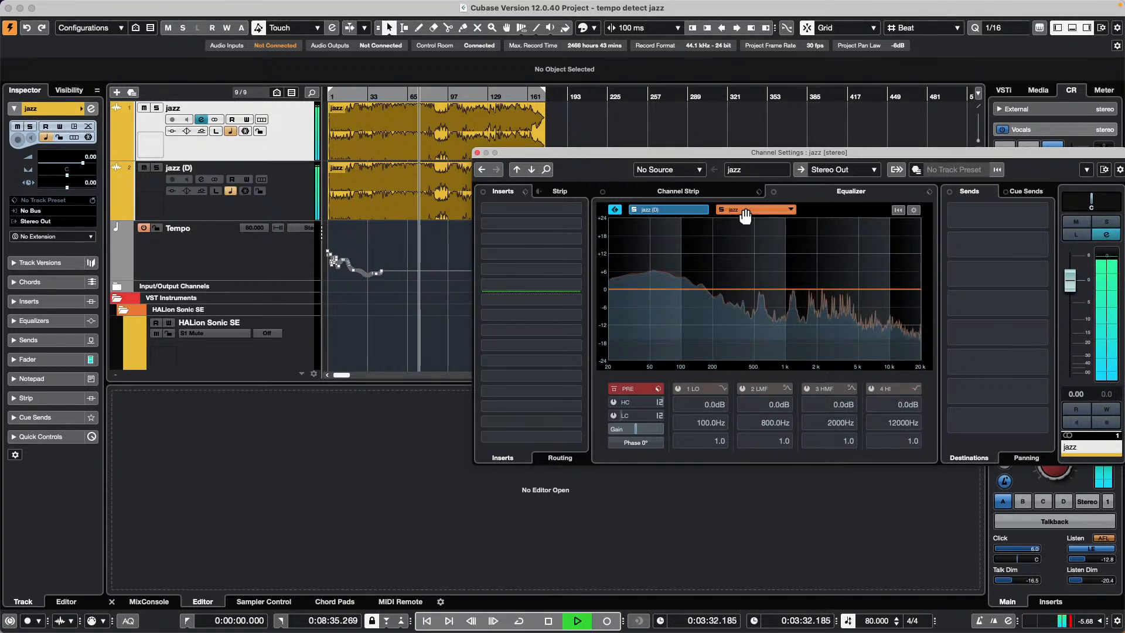
click(679, 211)
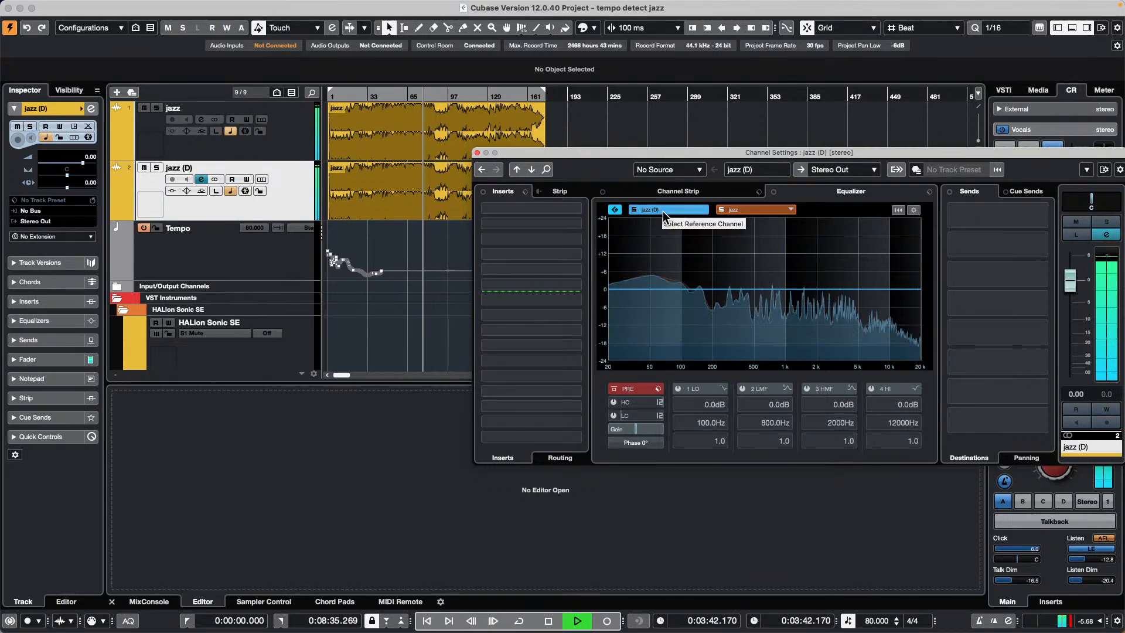
Step: Solo and unsolo the duplicate reference channel from the equalizer display, and solo the jazz comparison channel
click(634, 210)
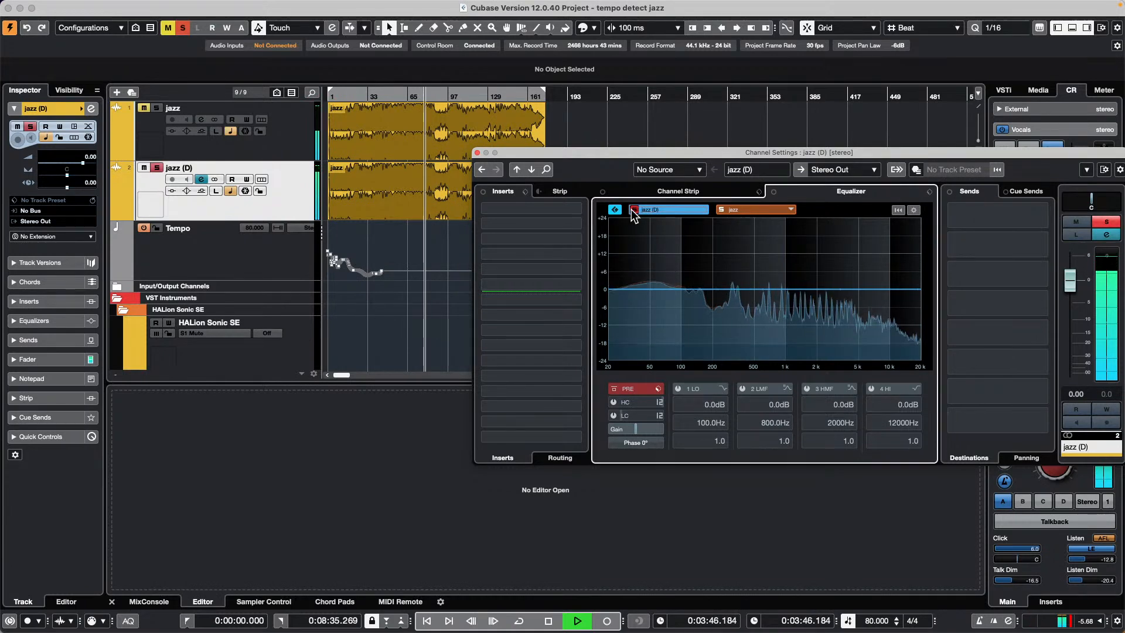
click(633, 209)
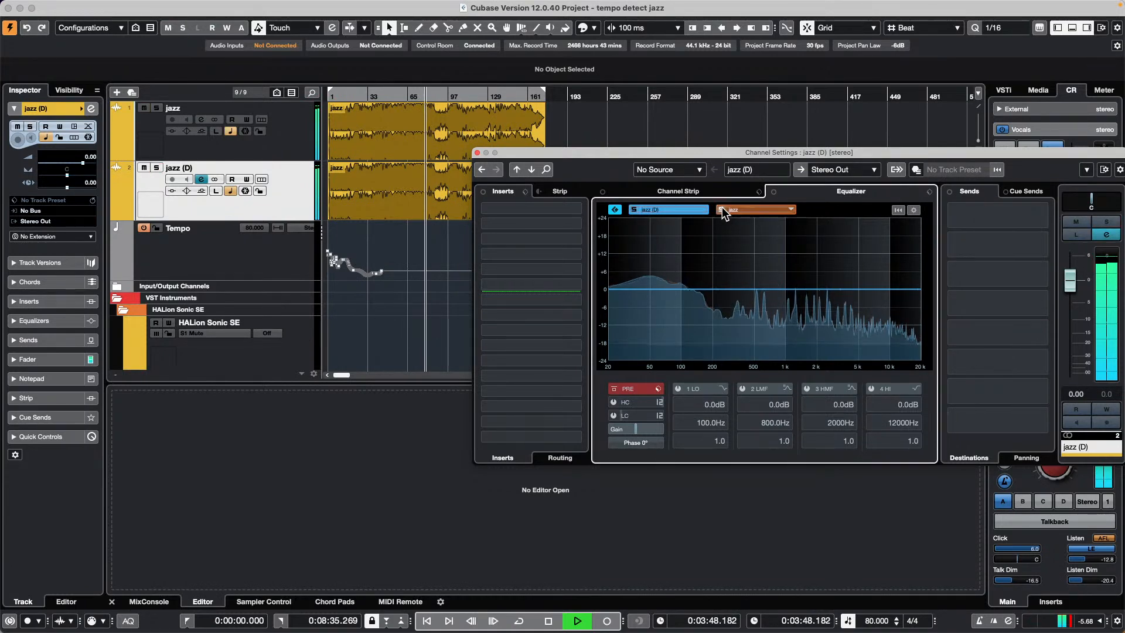
click(721, 210)
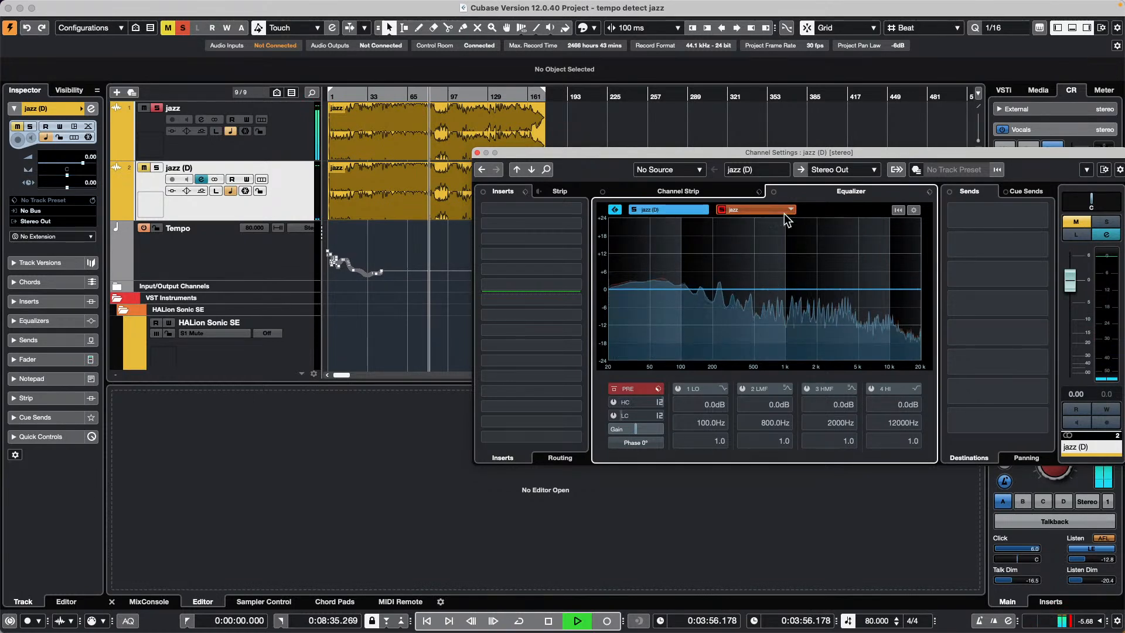
Step: Alternate the equalizer between the soloed jazz channel and its duplicate during playback to compare their curves, ending on jazz
click(743, 210)
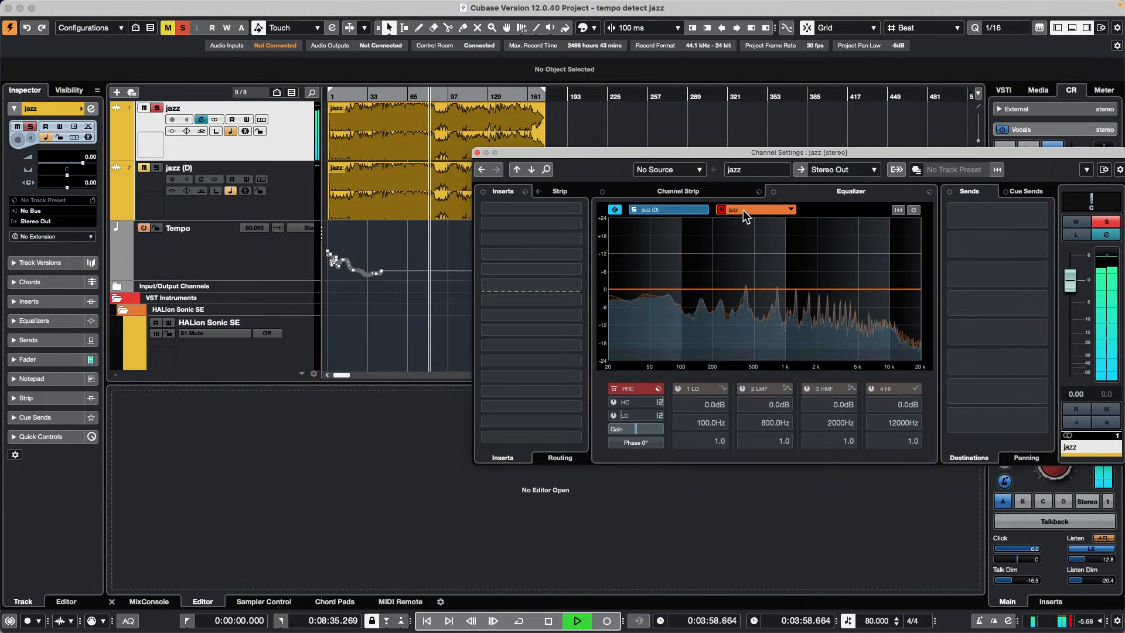
click(683, 210)
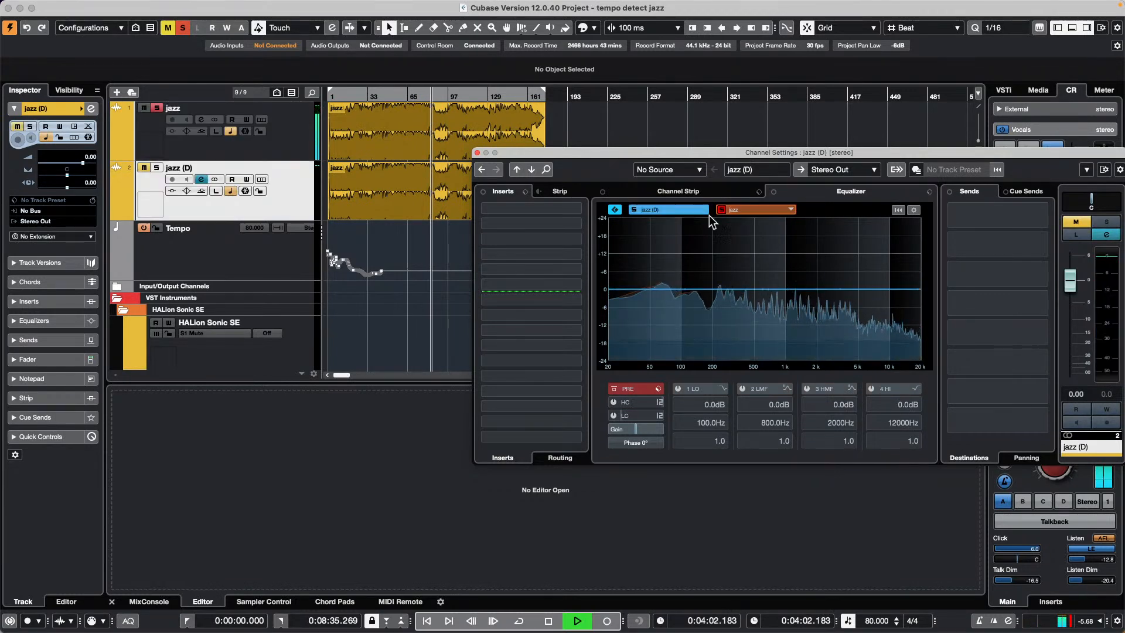
click(758, 211)
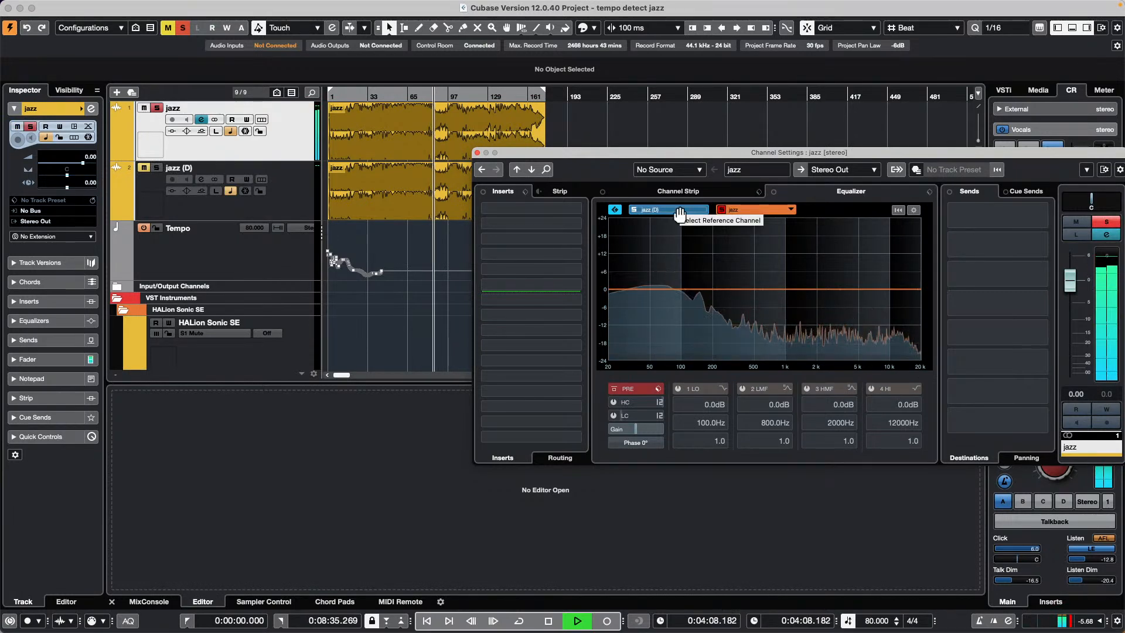
click(681, 210)
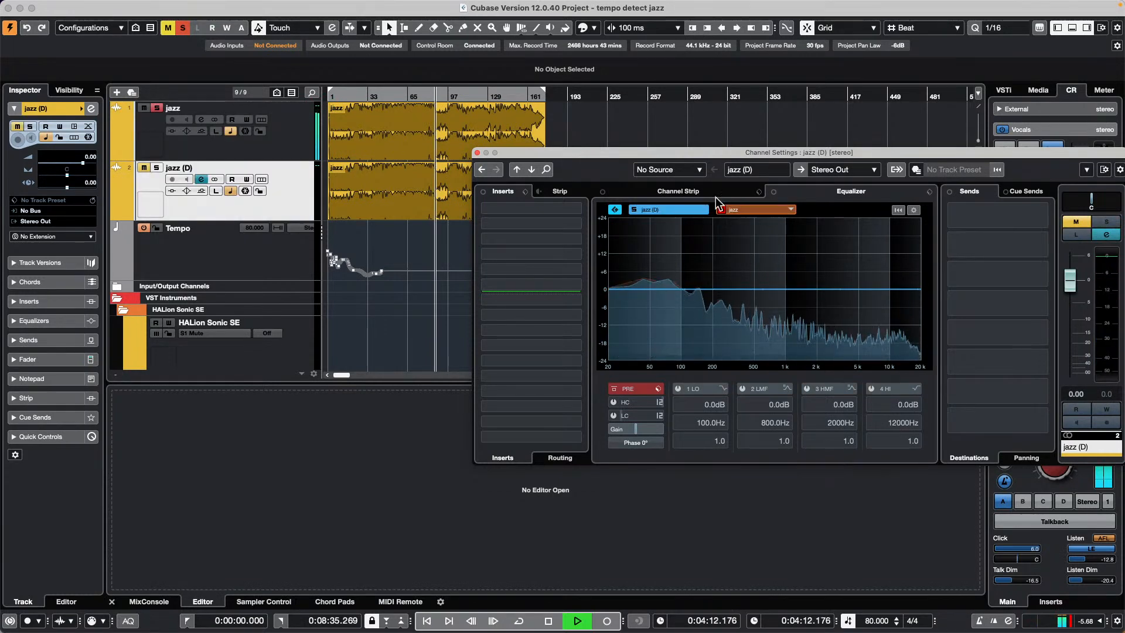
click(765, 214)
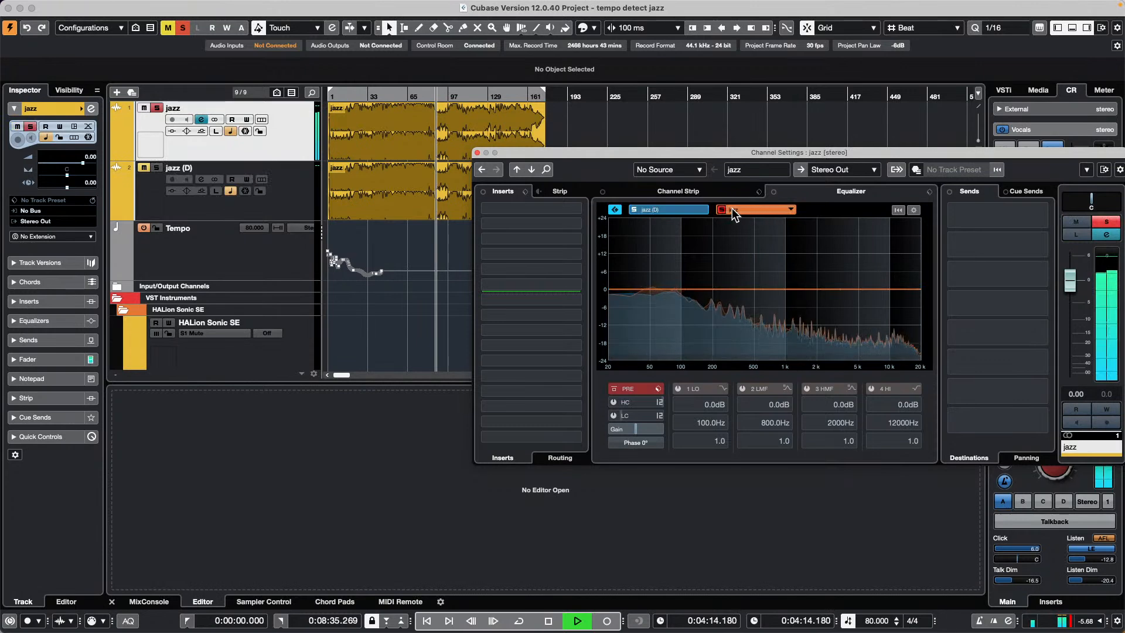
Step: During playback, boost jazz by about 15.9 dB near 5.6 kHz and cut 14.8 dB near 142 Hz, switch both bands off and stop
drag(807, 288, 863, 241)
drag(775, 288, 697, 333)
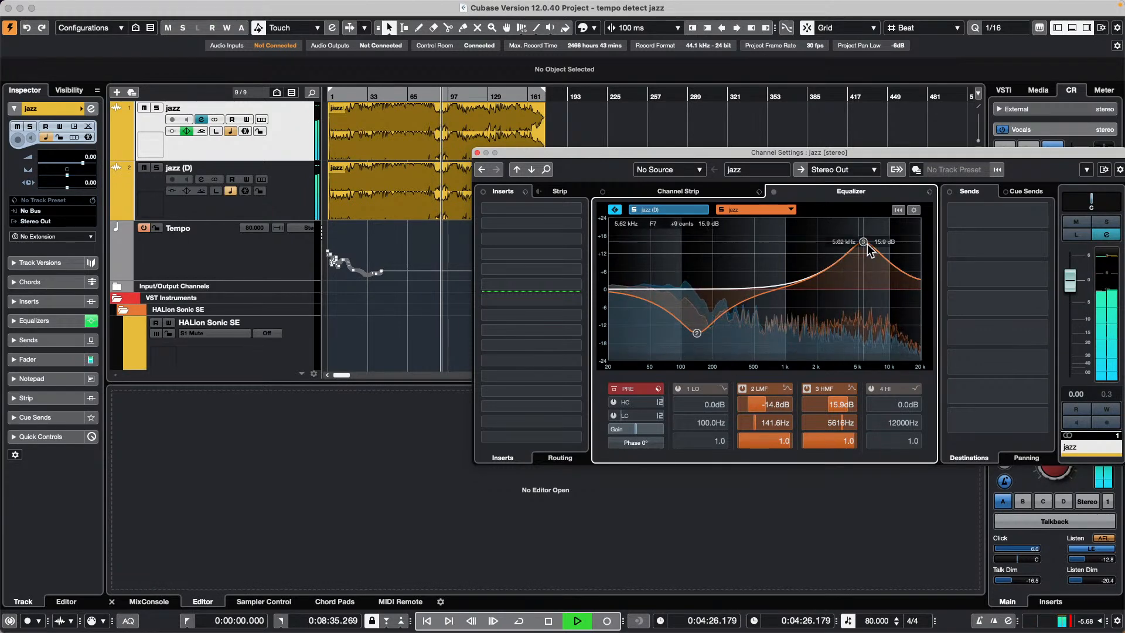
click(808, 390)
click(743, 389)
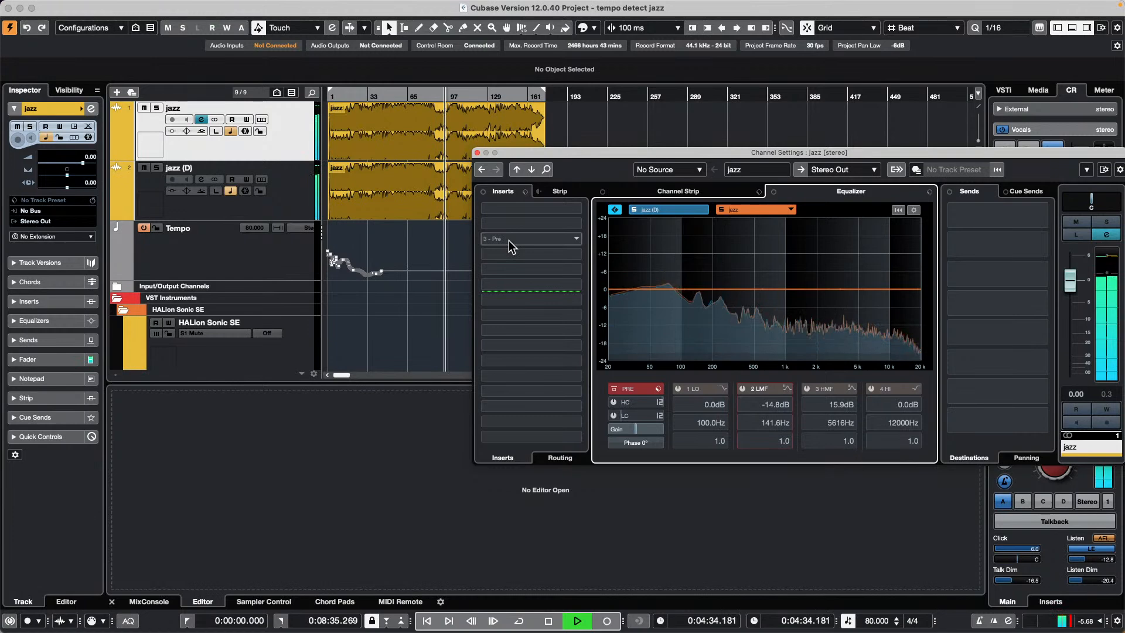
key(space)
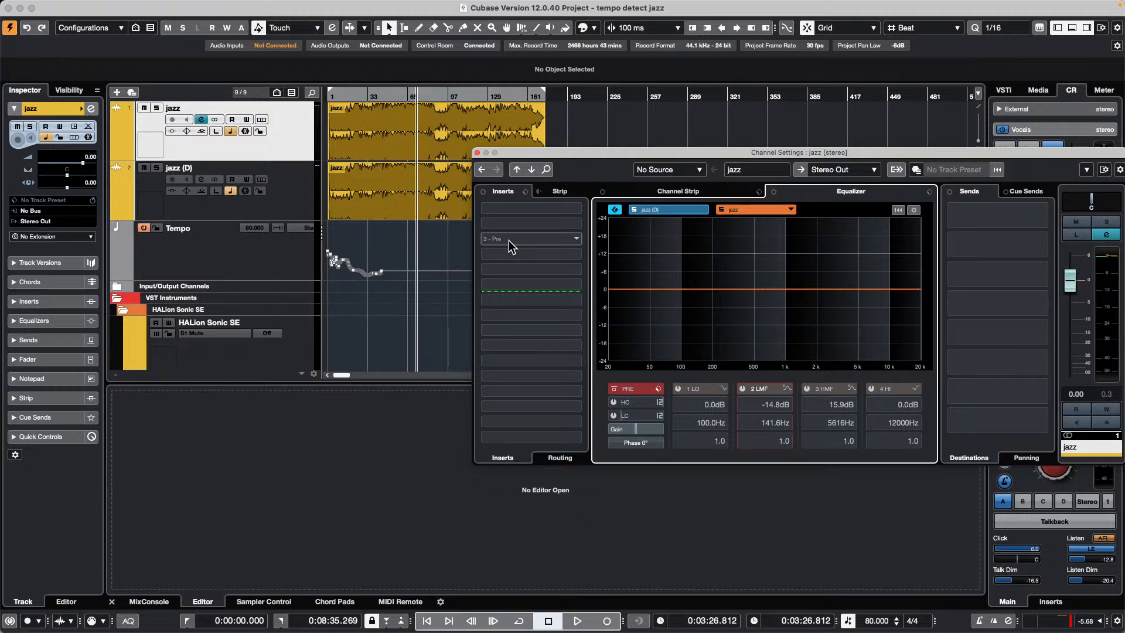
Step: Close the jazz channel settings and open the recent project jump off.cpr
click(477, 152)
click(82, 6)
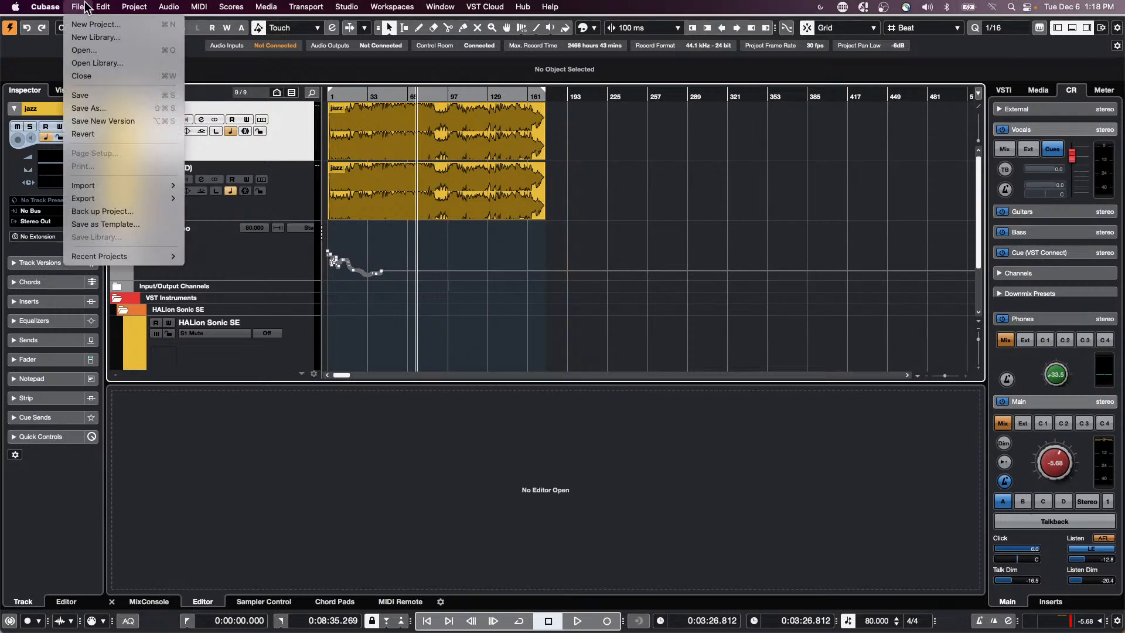
mouse_move(134, 256)
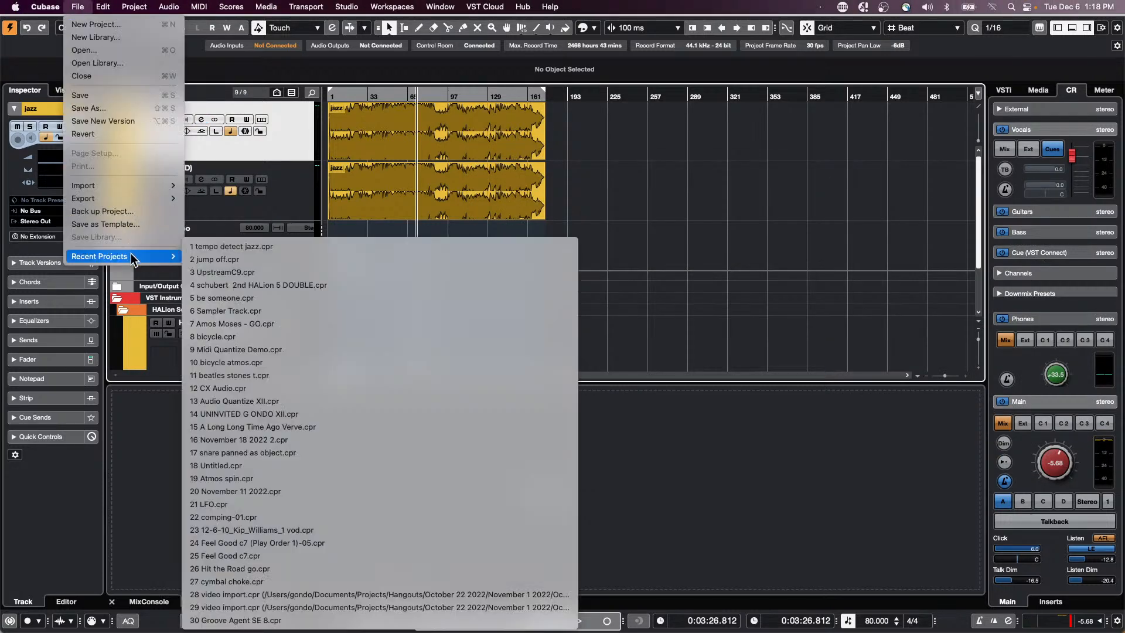
click(257, 260)
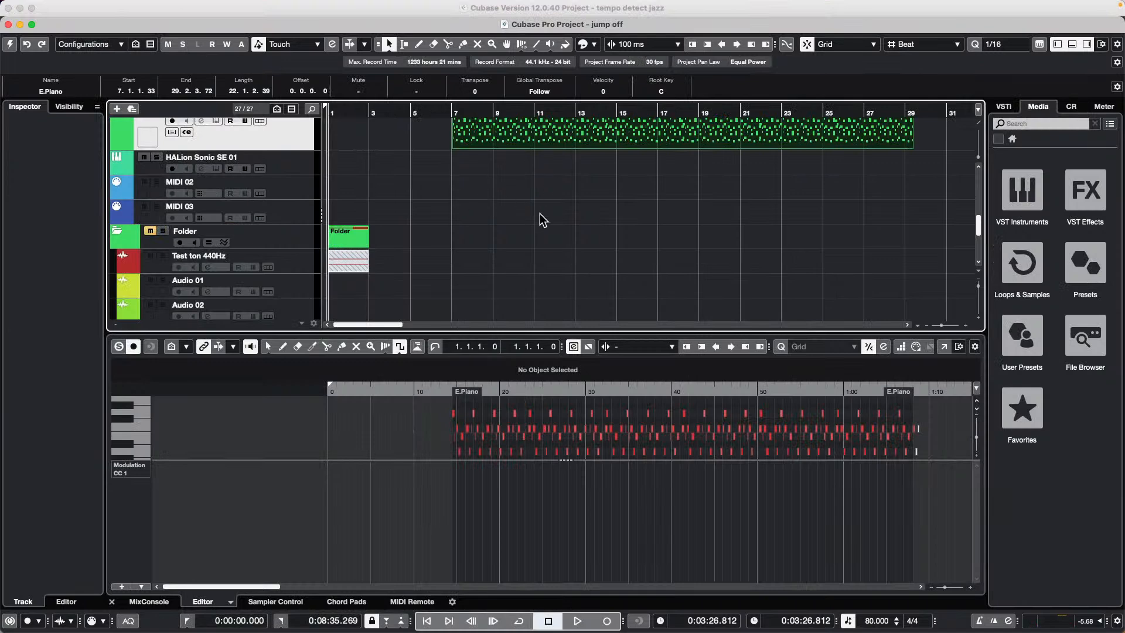
Step: Increase the height of the E.Piano track and select its MIDI part in the project
scroll(535, 219, up, 3)
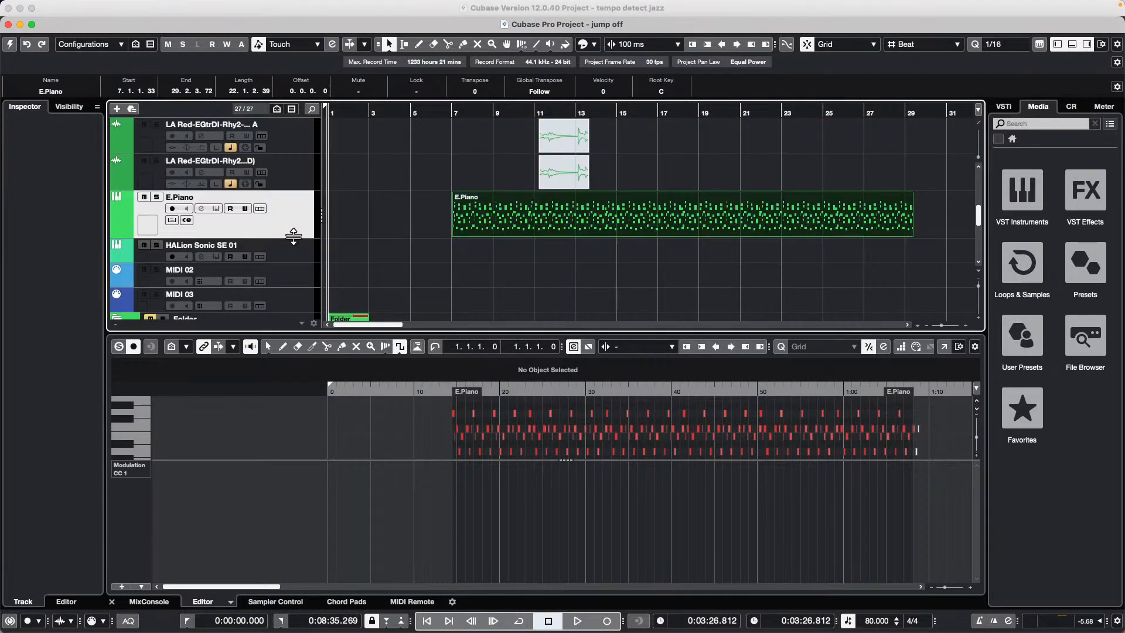
drag(292, 238, 290, 285)
mouse_move(502, 113)
mouse_down()
mouse_move(503, 89)
mouse_move(503, 110)
mouse_up()
scroll(592, 305, up, 1)
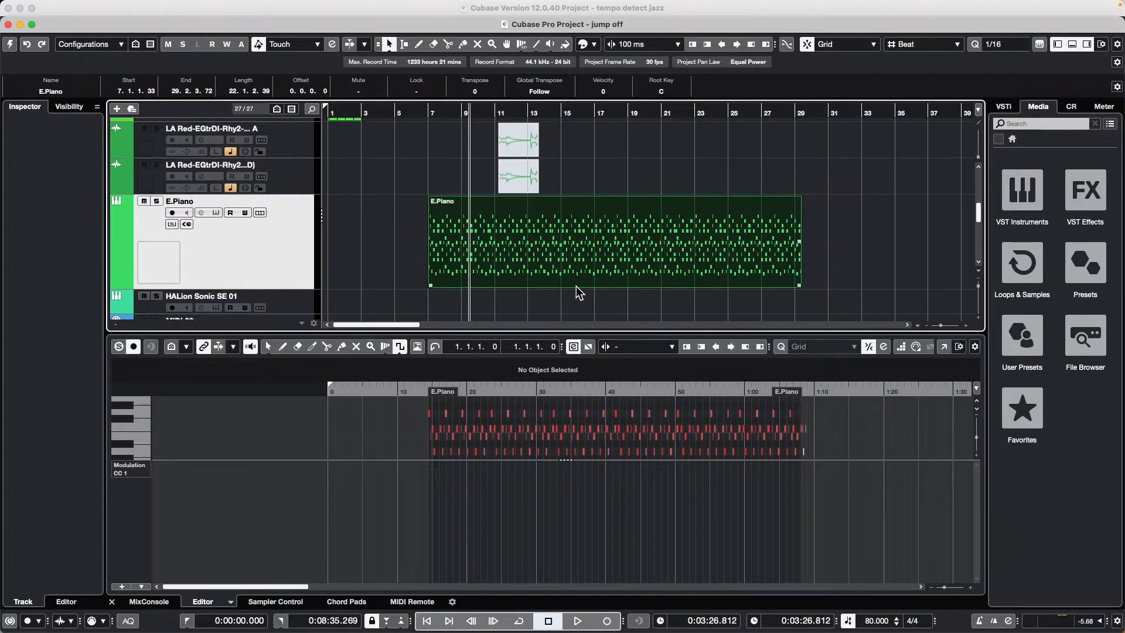
click(627, 317)
click(608, 254)
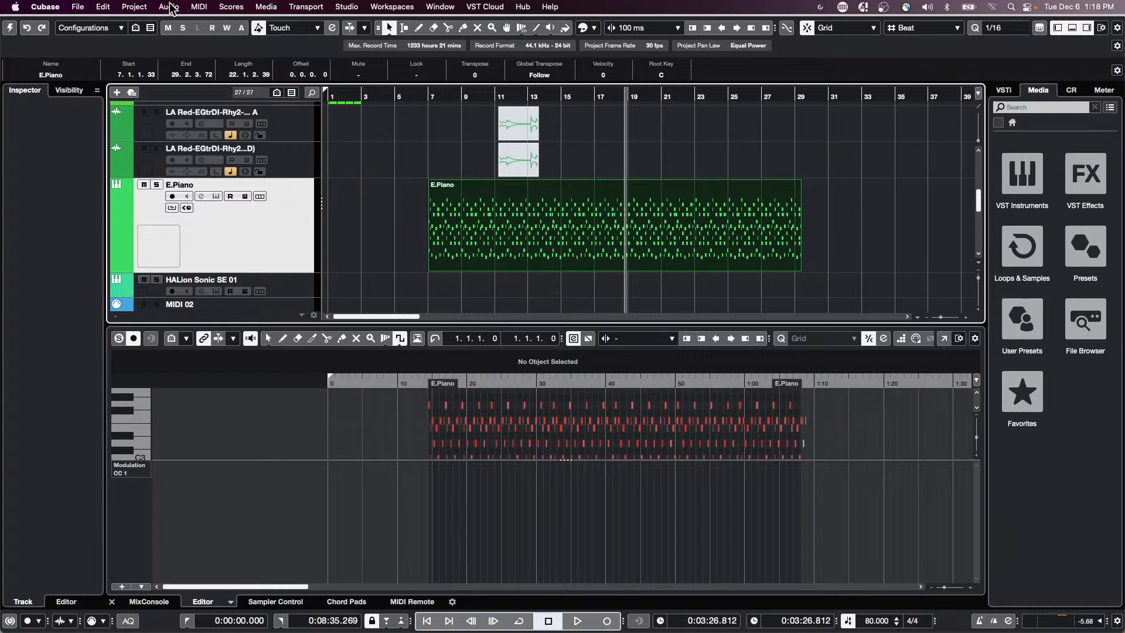
click(138, 7)
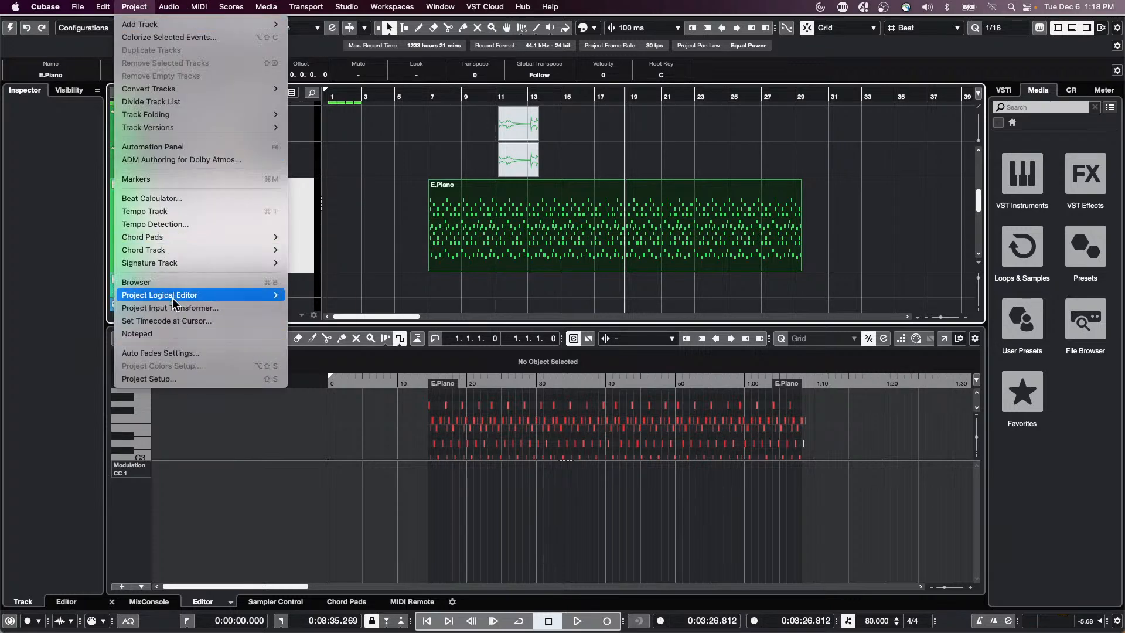
mouse_move(205, 7)
mouse_move(239, 220)
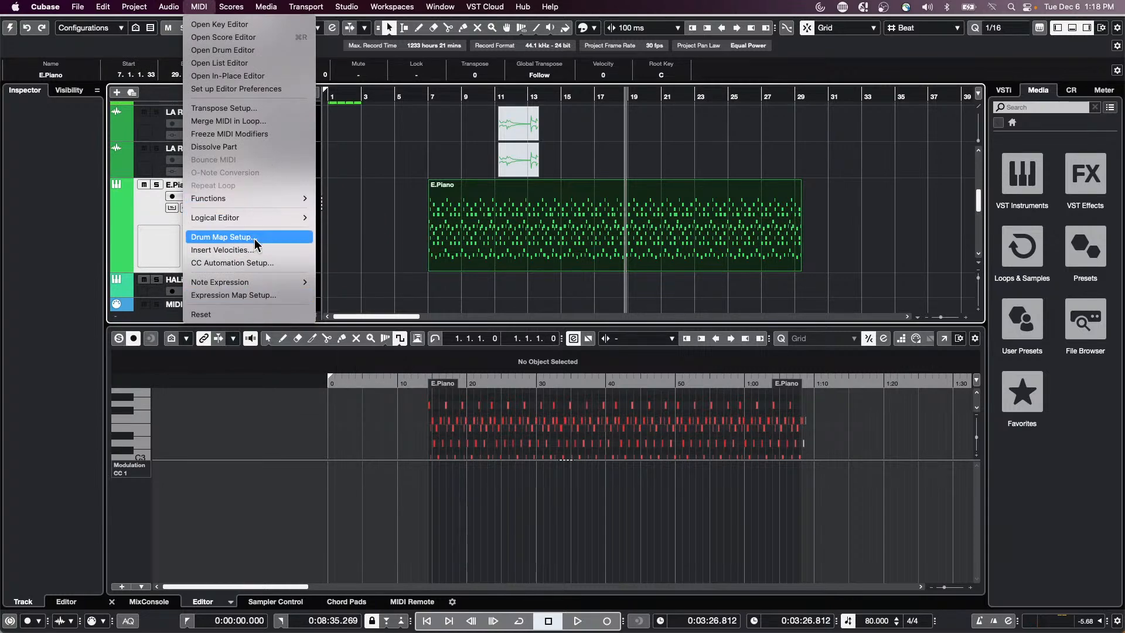
click(346, 217)
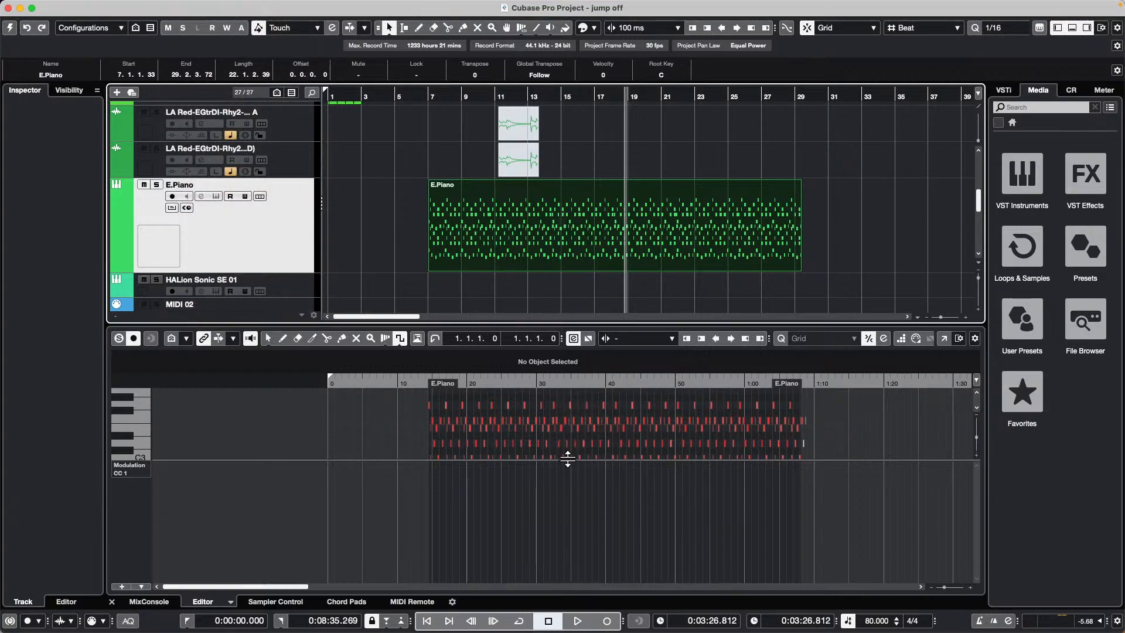
Step: Enlarge the note display in the E.Piano Key Editor and magnify the notes around 27 seconds
drag(567, 460, 571, 602)
drag(515, 382, 571, 478)
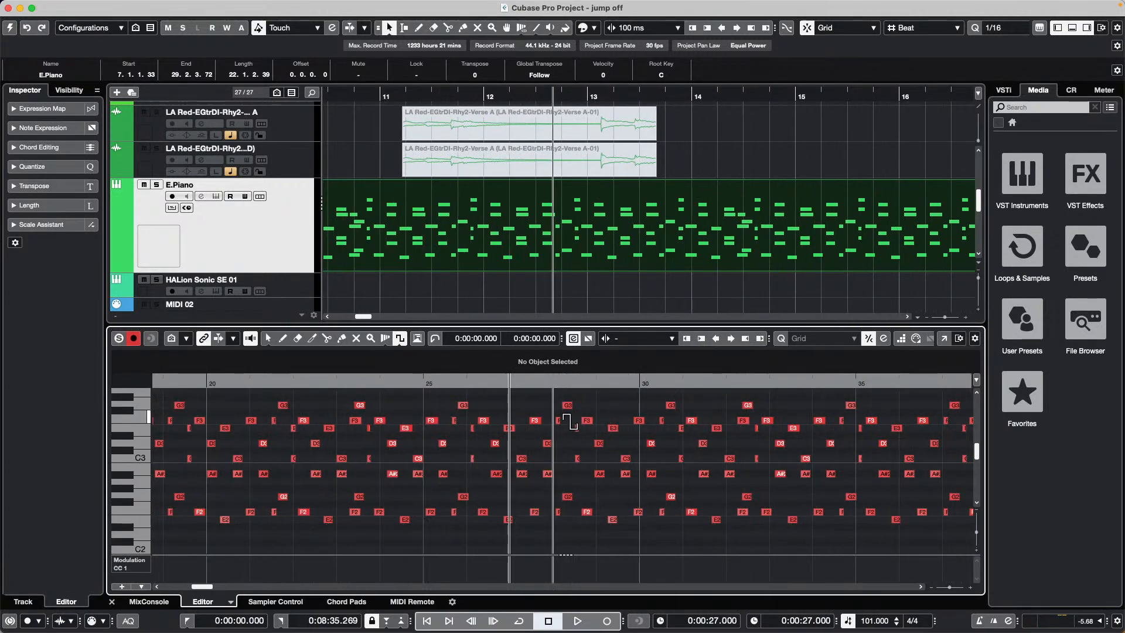
drag(518, 382, 522, 407)
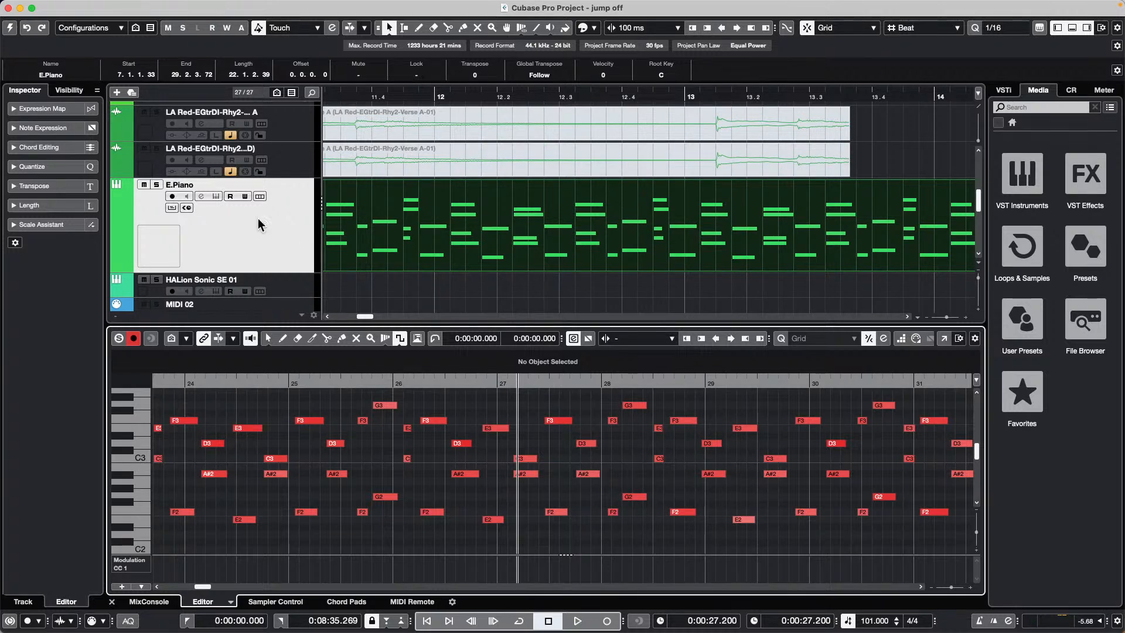
Step: Open the MIDI Logical Editor for the E.Piano part and set its function to Select
click(198, 6)
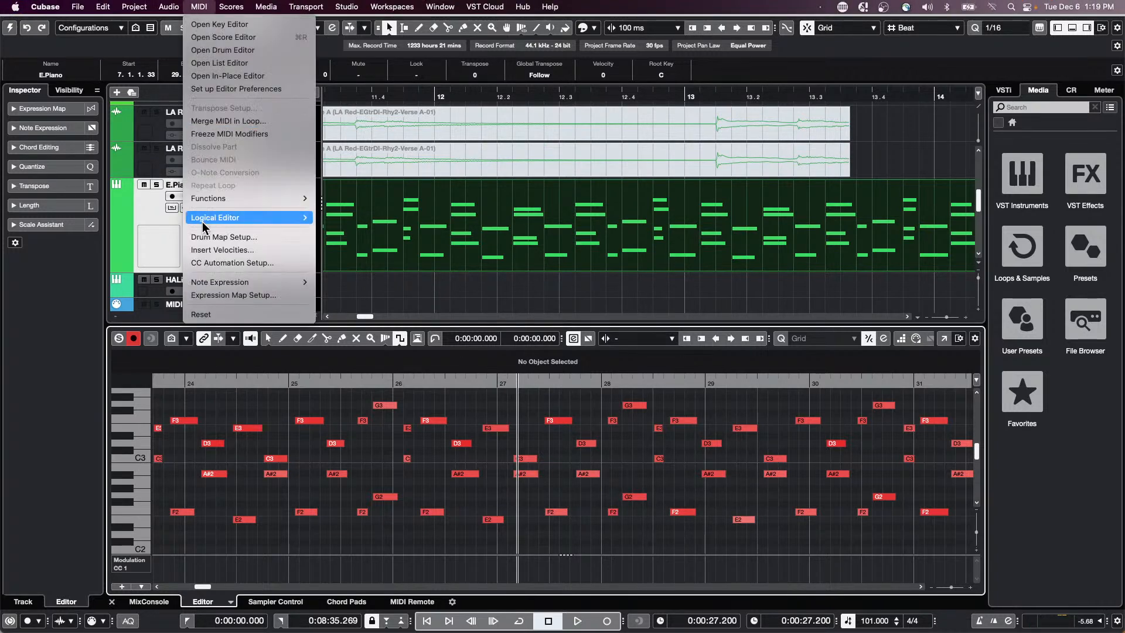
click(535, 251)
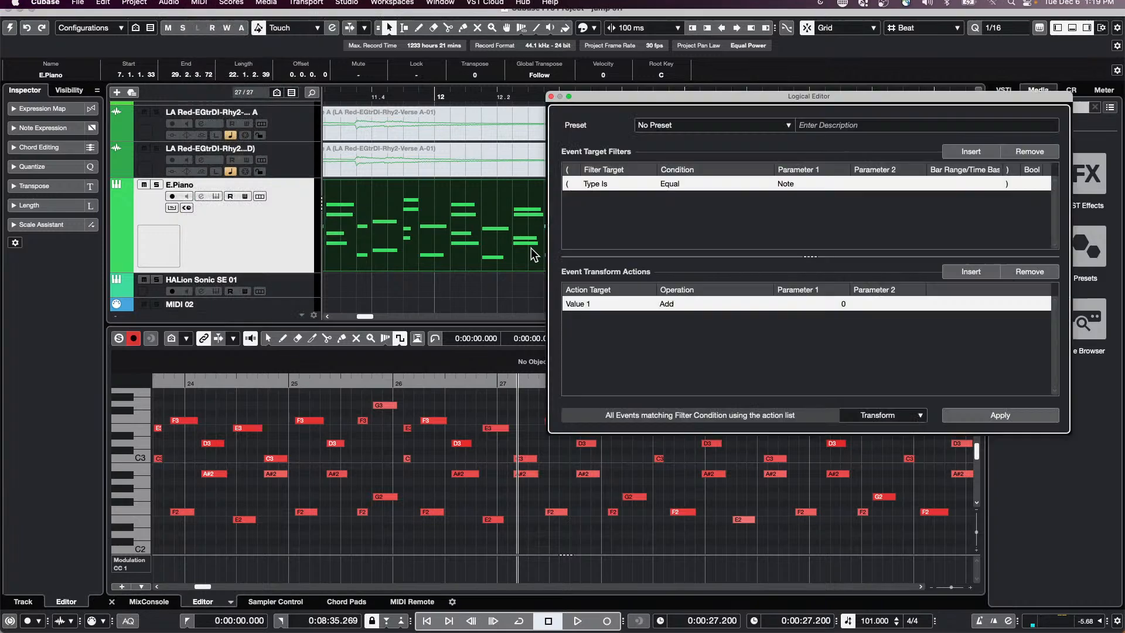
drag(692, 99, 375, 103)
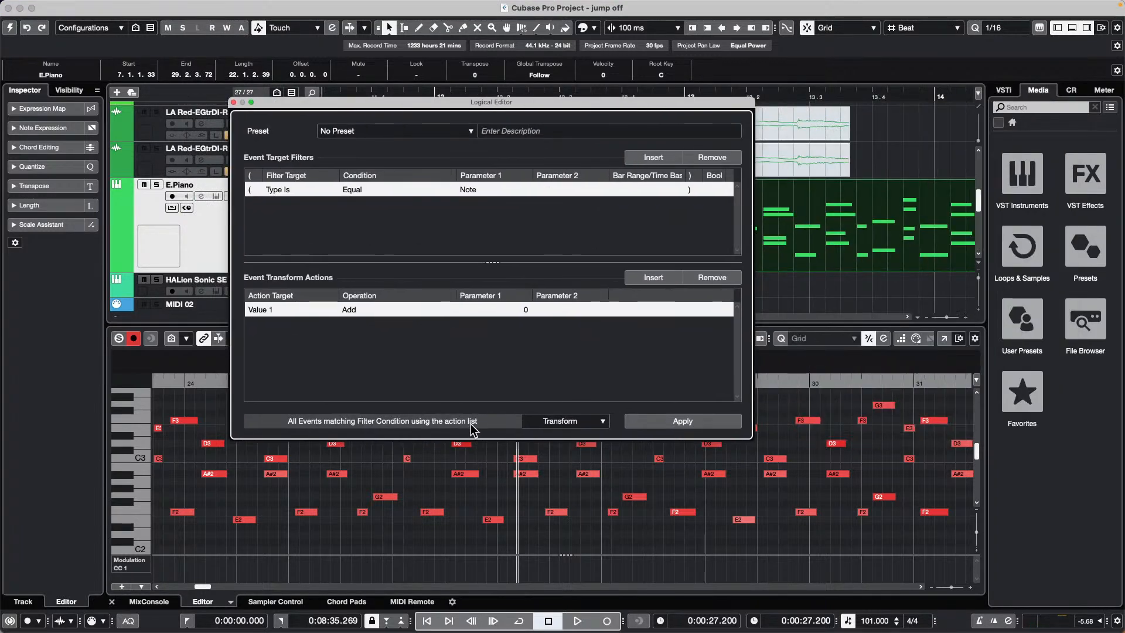
click(572, 422)
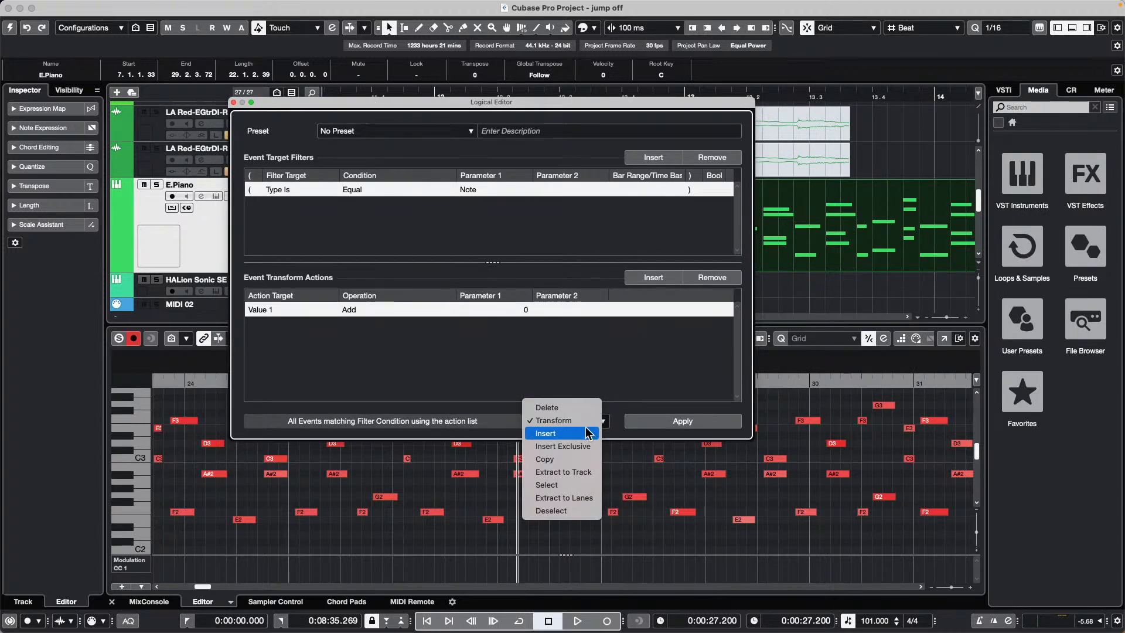
click(571, 485)
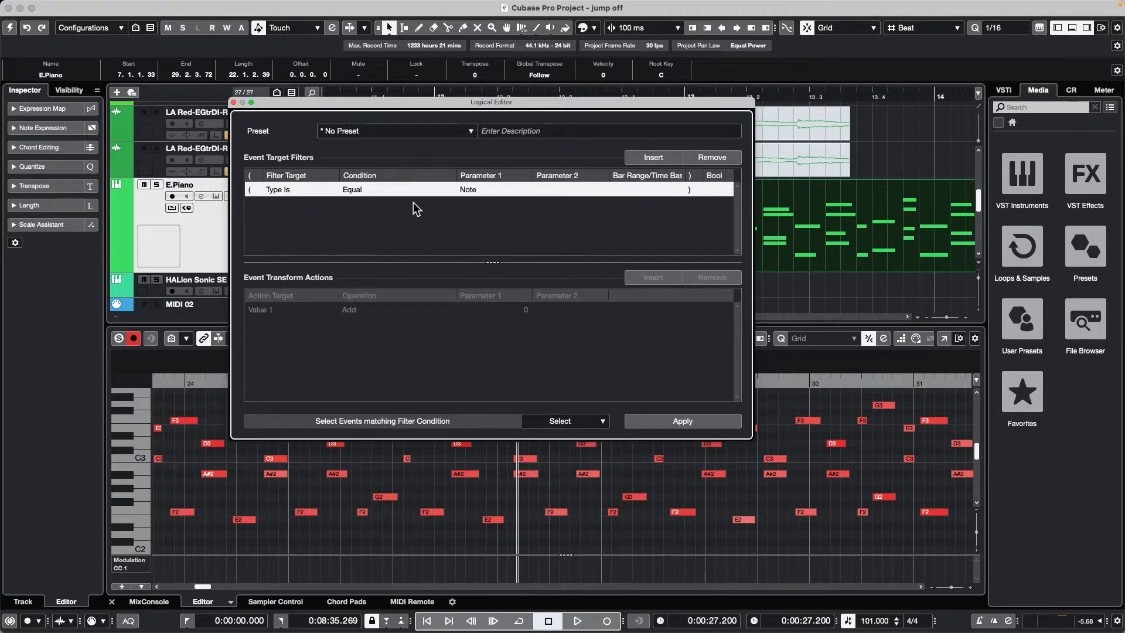
Step: Add a second target filter for Pitch Bigger or Equal C3 and apply it to select the matching E.Piano notes
drag(505, 102, 668, 193)
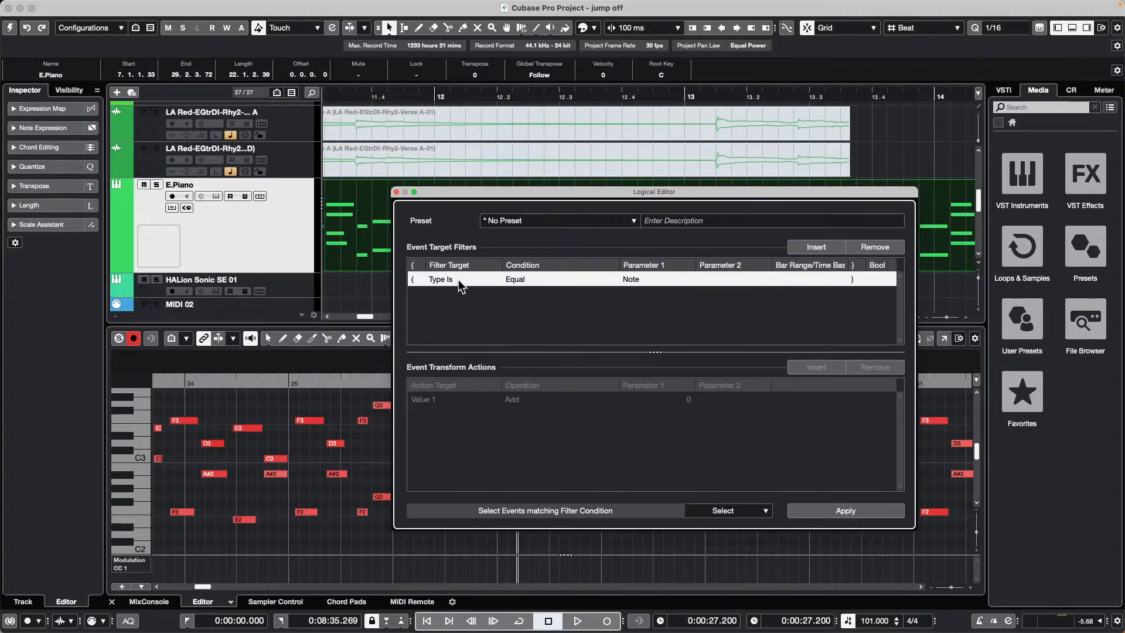
click(816, 248)
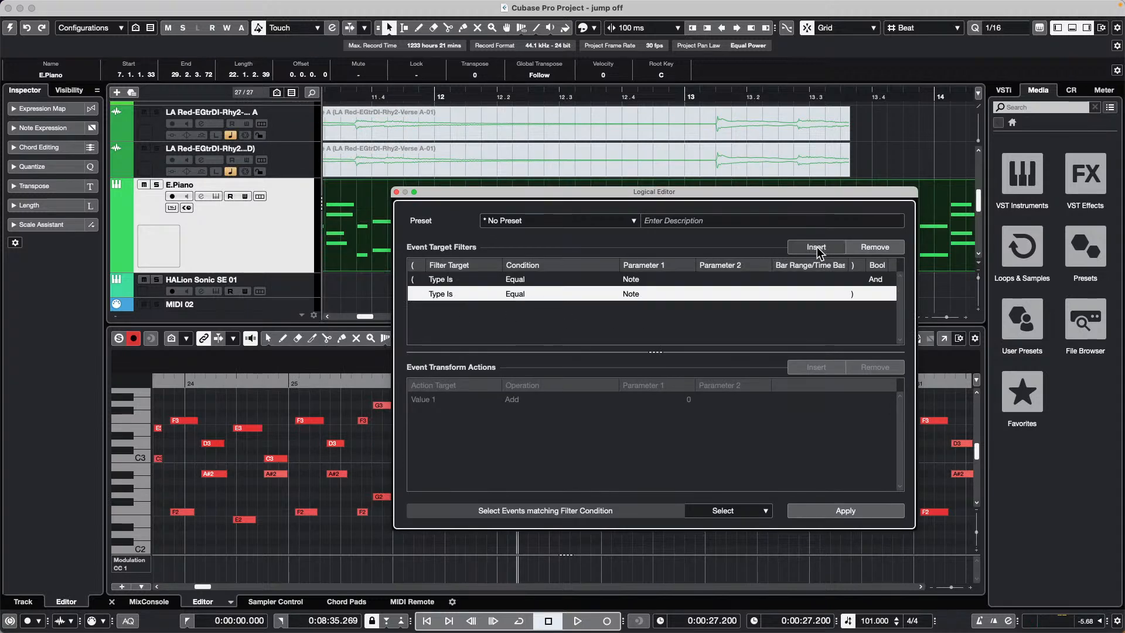
click(441, 293)
click(452, 333)
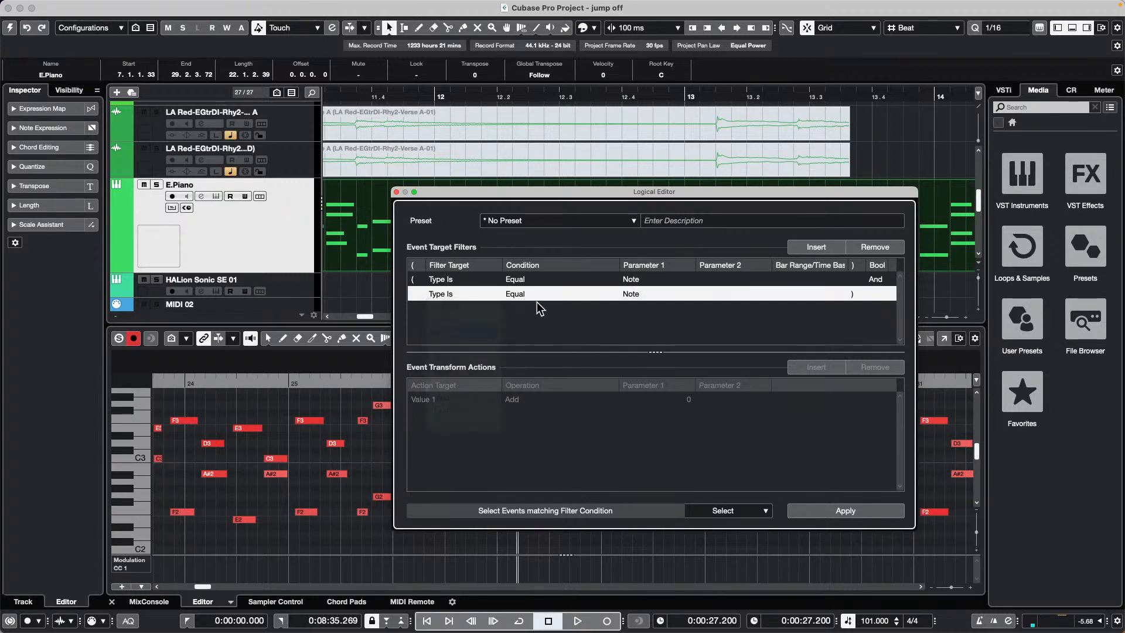
click(524, 295)
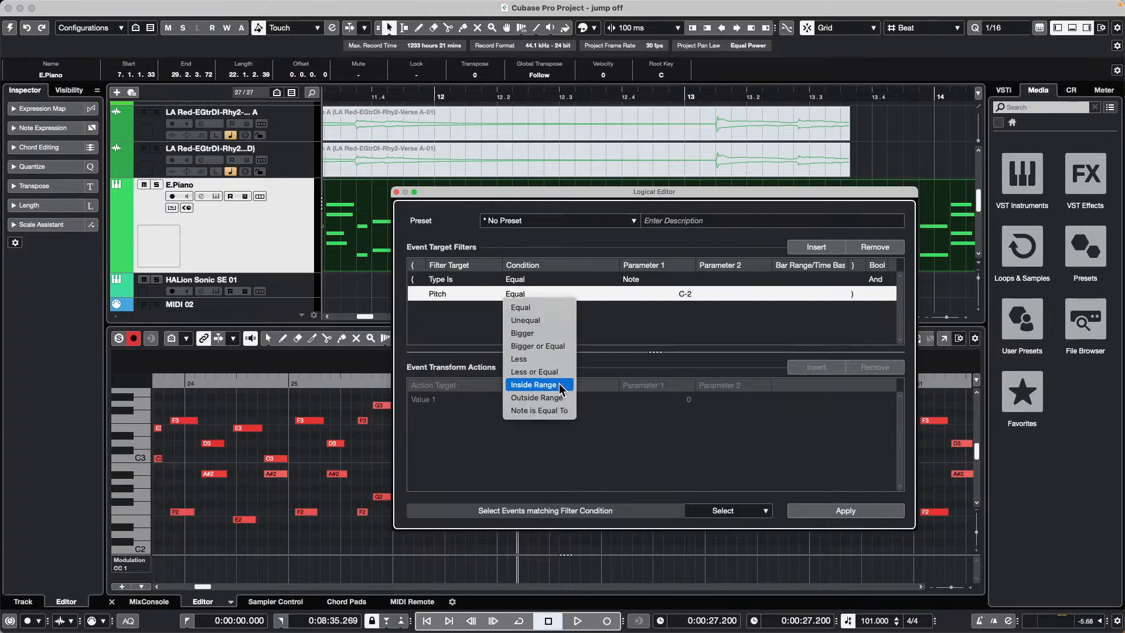
click(566, 346)
click(684, 295)
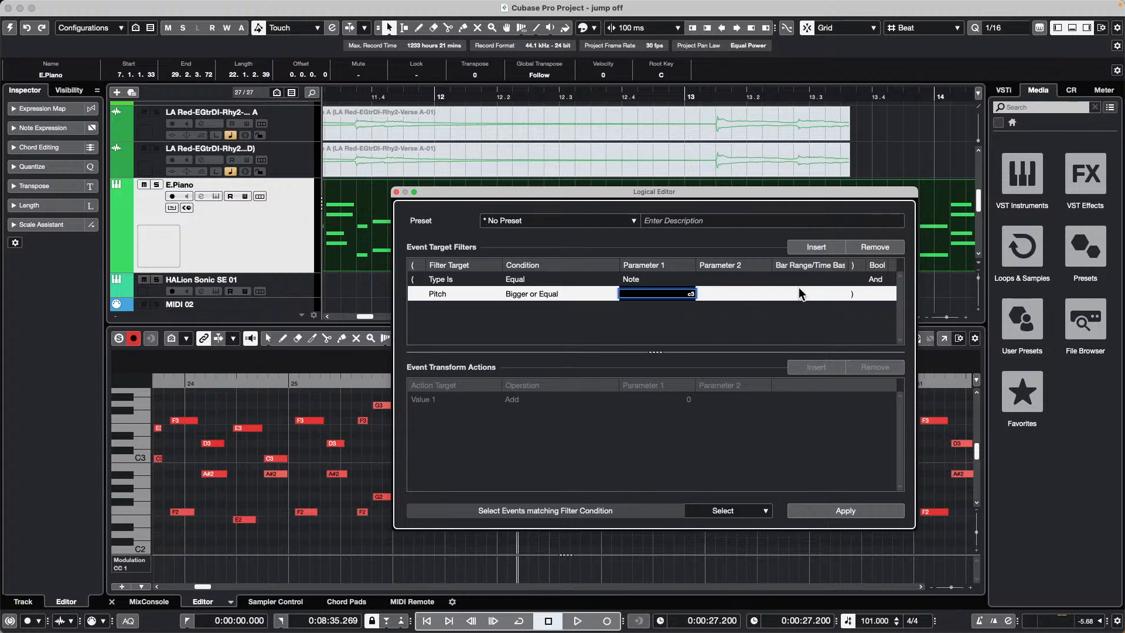
key(Return)
drag(716, 186, 811, 89)
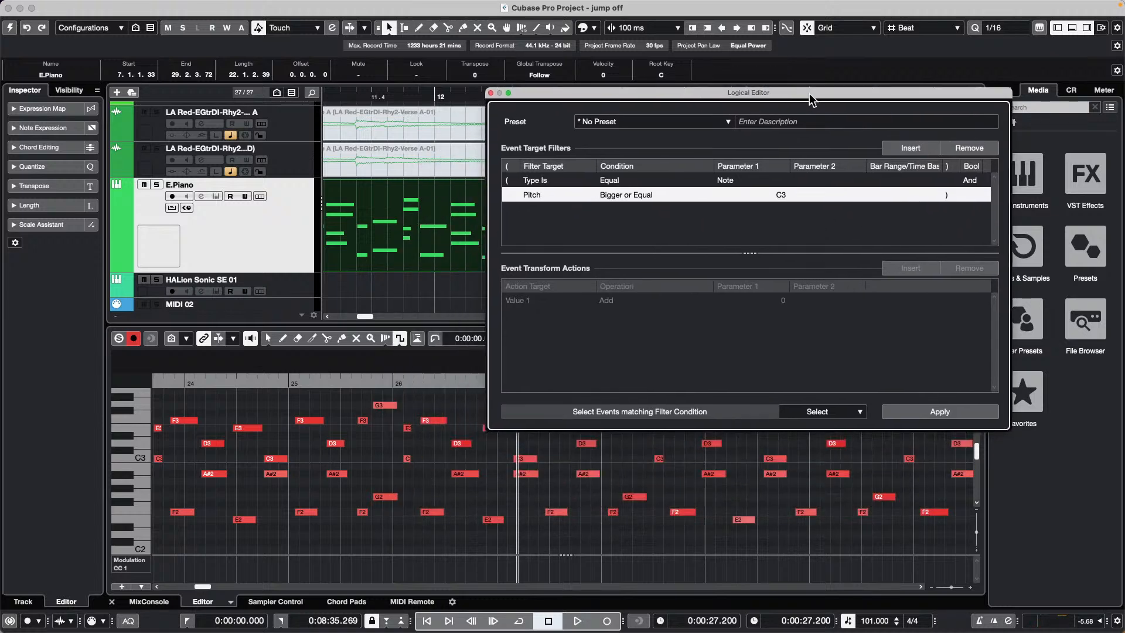
click(941, 413)
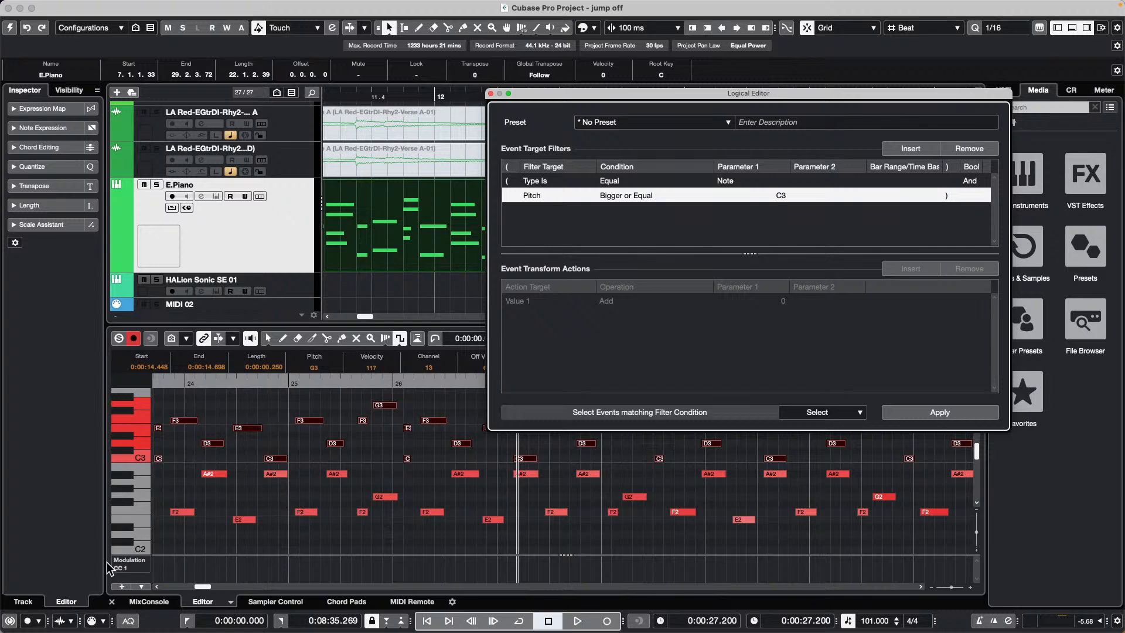
Step: Show Velocity instead of Modulation in the Key Editor's controller lane and make the lane taller
click(124, 564)
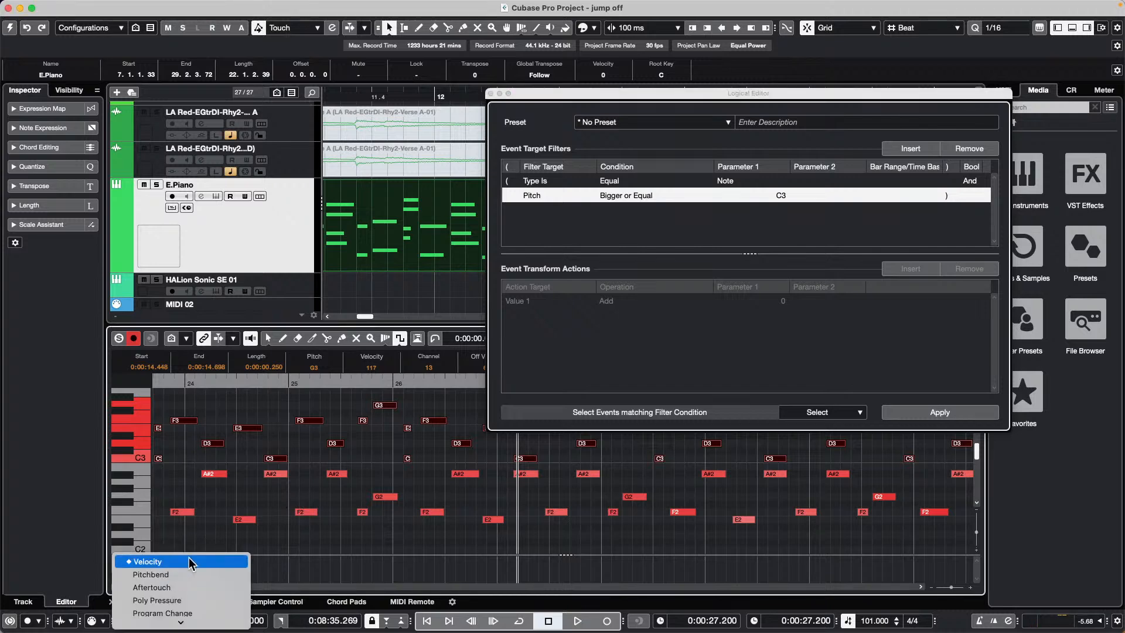
click(188, 561)
drag(410, 555, 409, 504)
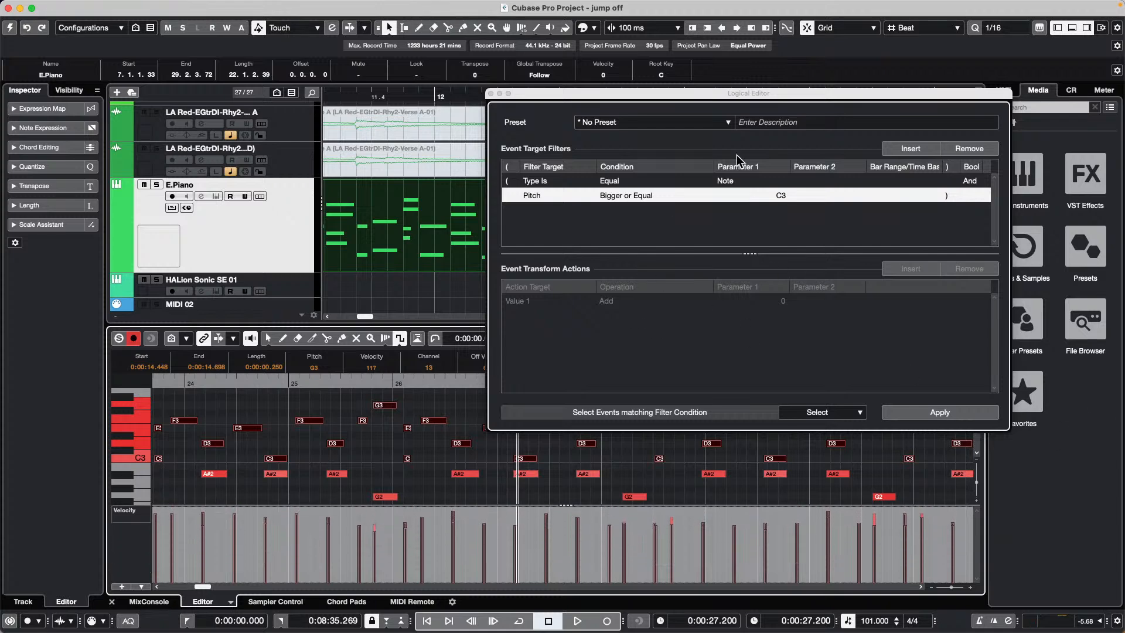
Step: Change the Logical Editor function from Select to Transform
drag(659, 89, 453, 85)
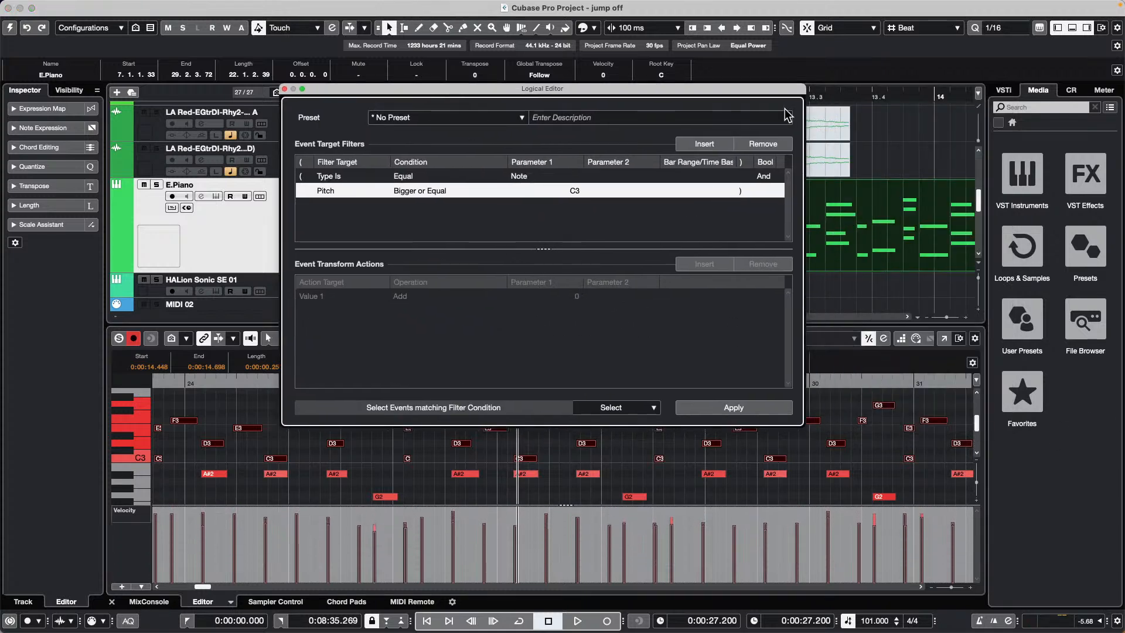
drag(565, 98, 700, 99)
click(750, 408)
click(767, 347)
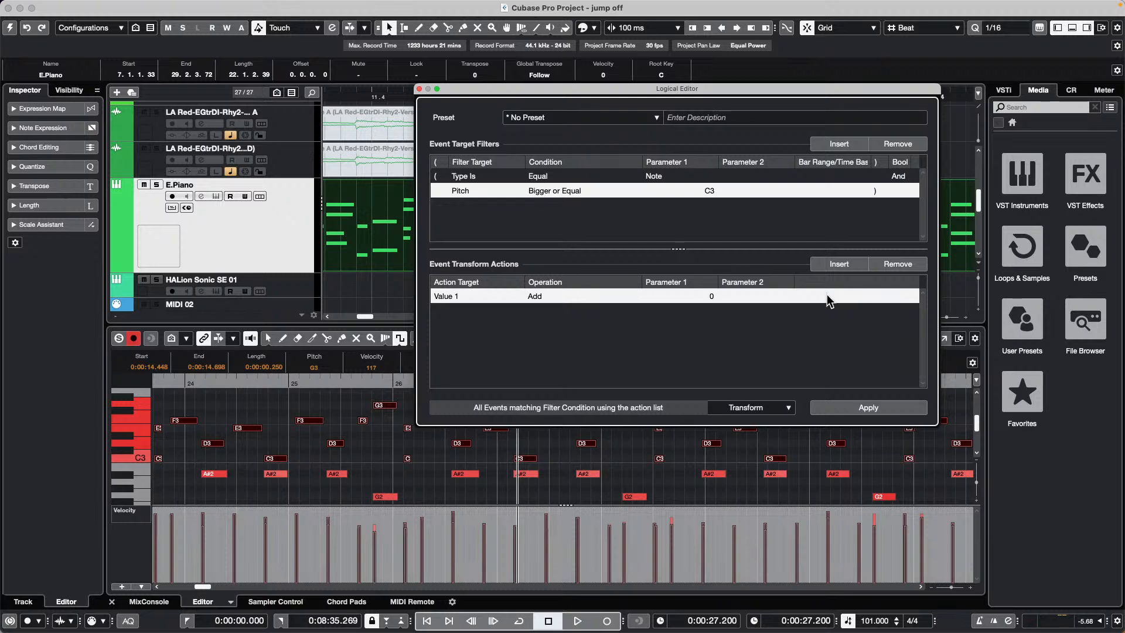
Step: Define the transform action on Value 1 with the Add operation and a Parameter 1 of 12, keeping the notes in view
click(456, 297)
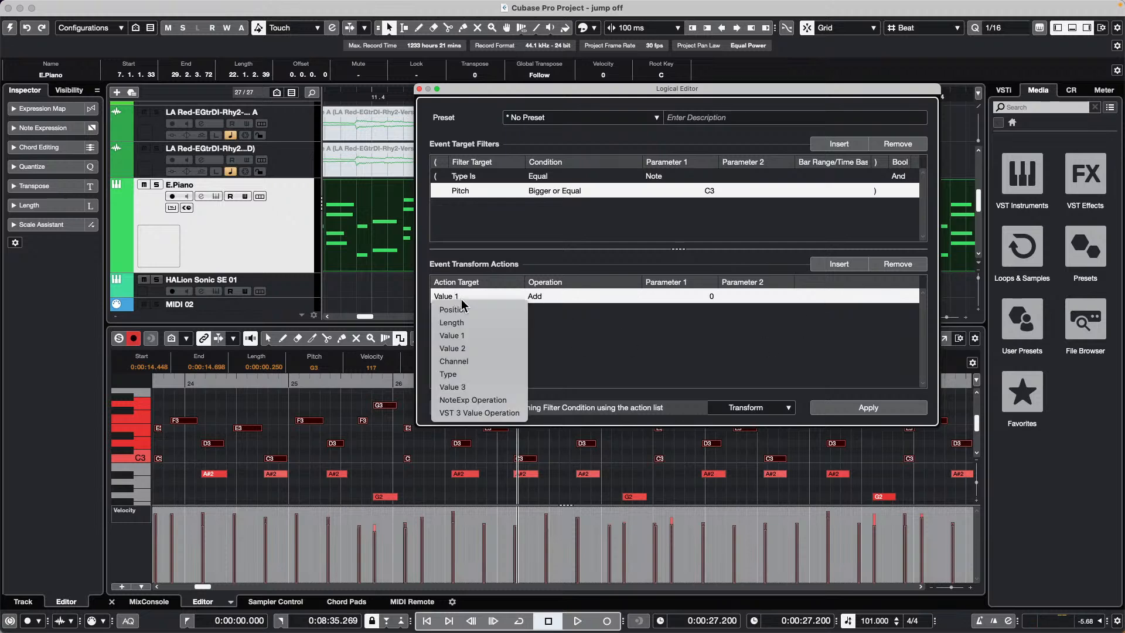
click(519, 331)
click(543, 301)
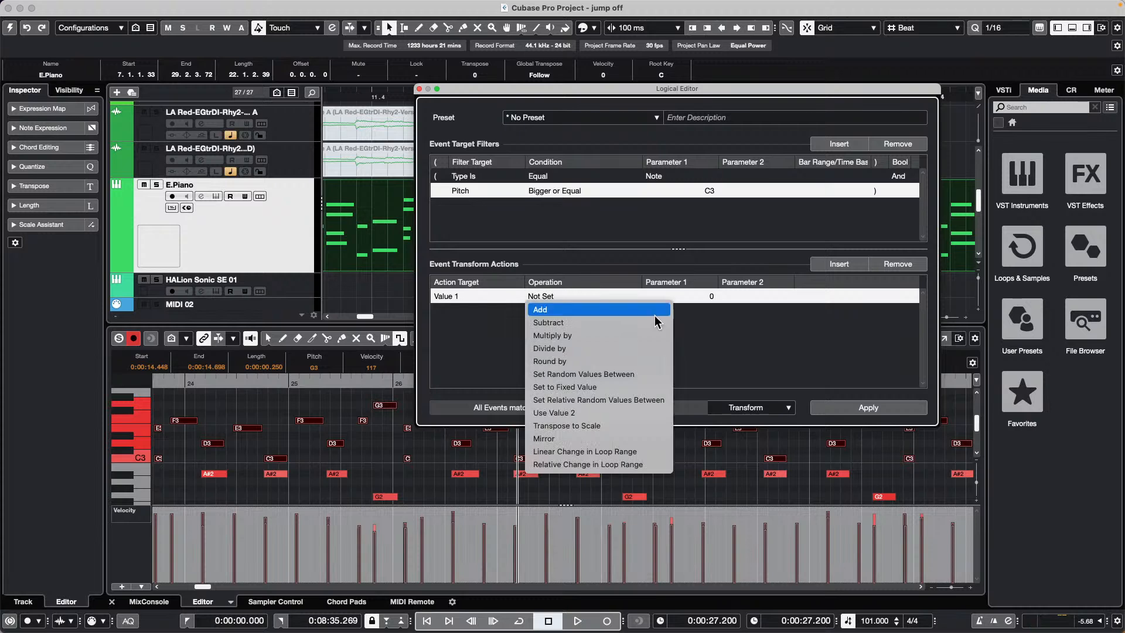
click(548, 309)
click(711, 297)
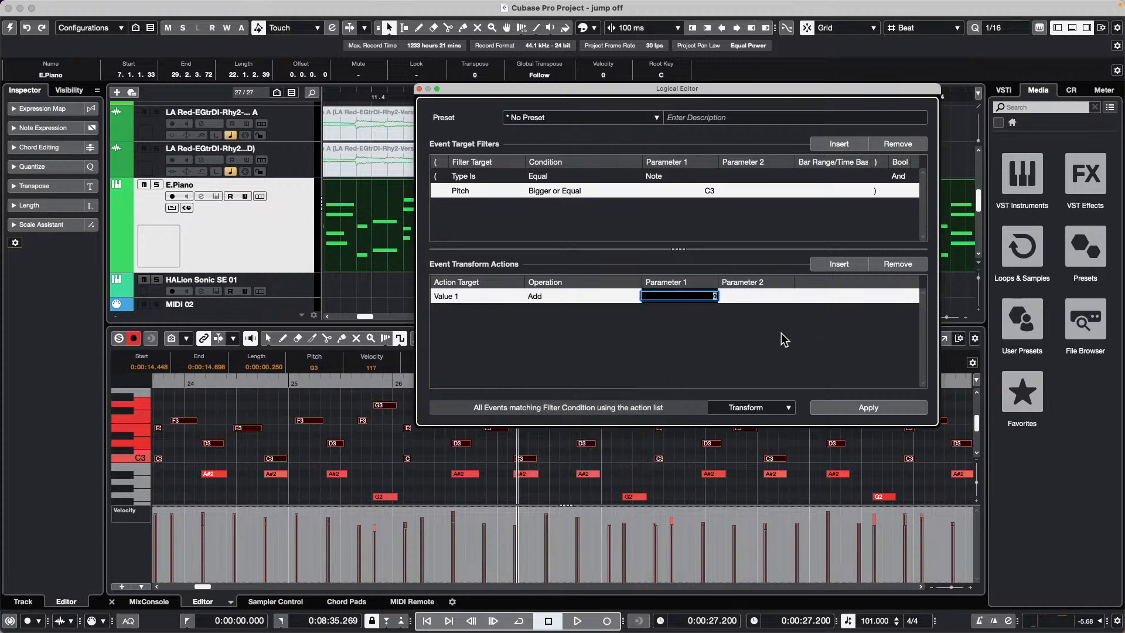
key(Return)
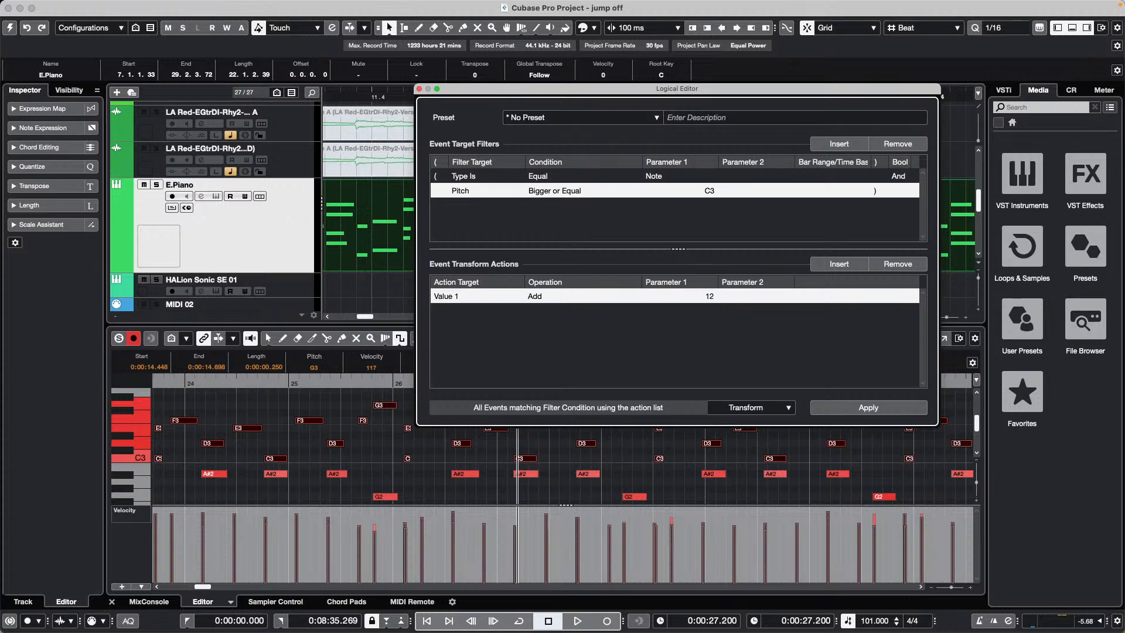
drag(652, 95, 802, 78)
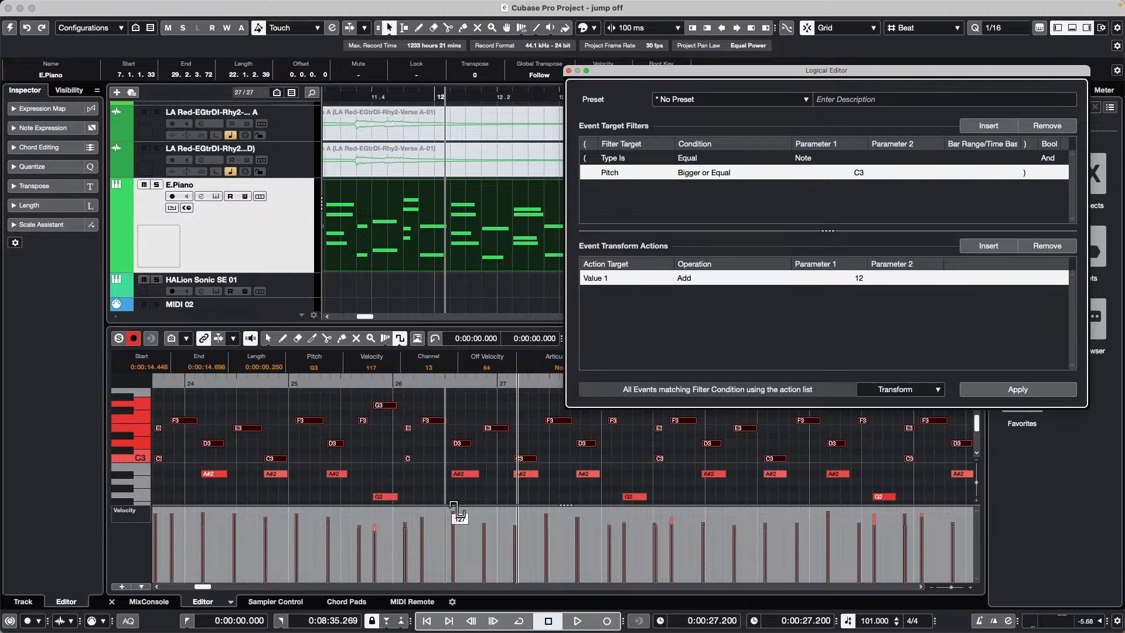
Step: Shrink the Velocity lane, zoom the note display out vertically and deselect the E.Piano notes
drag(455, 505, 452, 554)
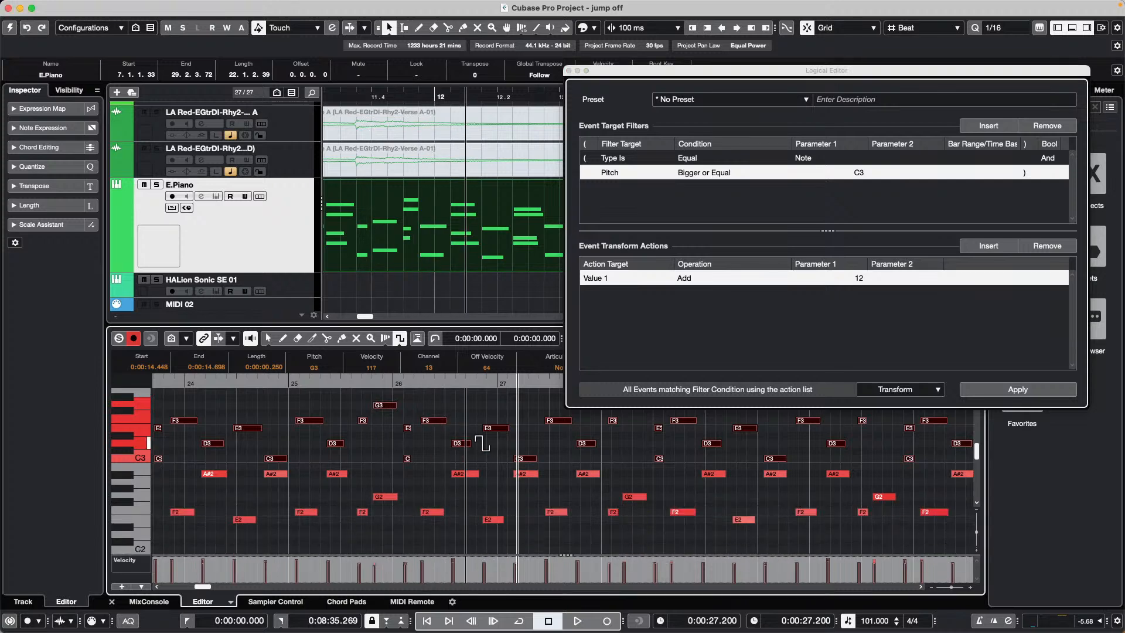
scroll(126, 455, up, 1)
mouse_move(112, 454)
mouse_down()
mouse_move(201, 455)
mouse_move(60, 449)
mouse_move(116, 457)
mouse_up()
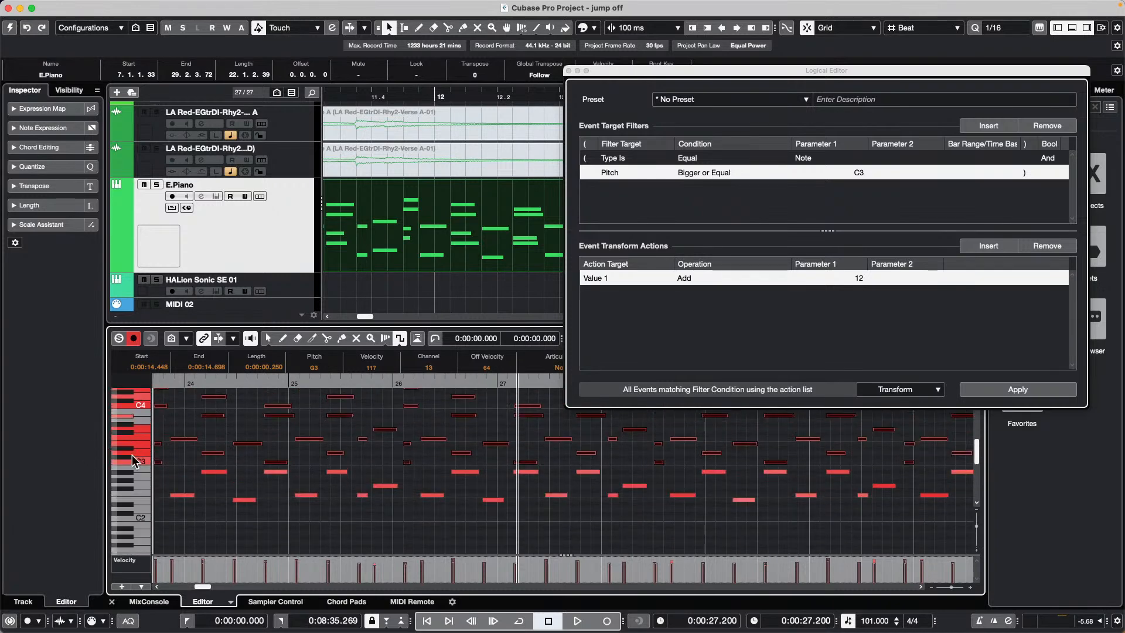
click(247, 423)
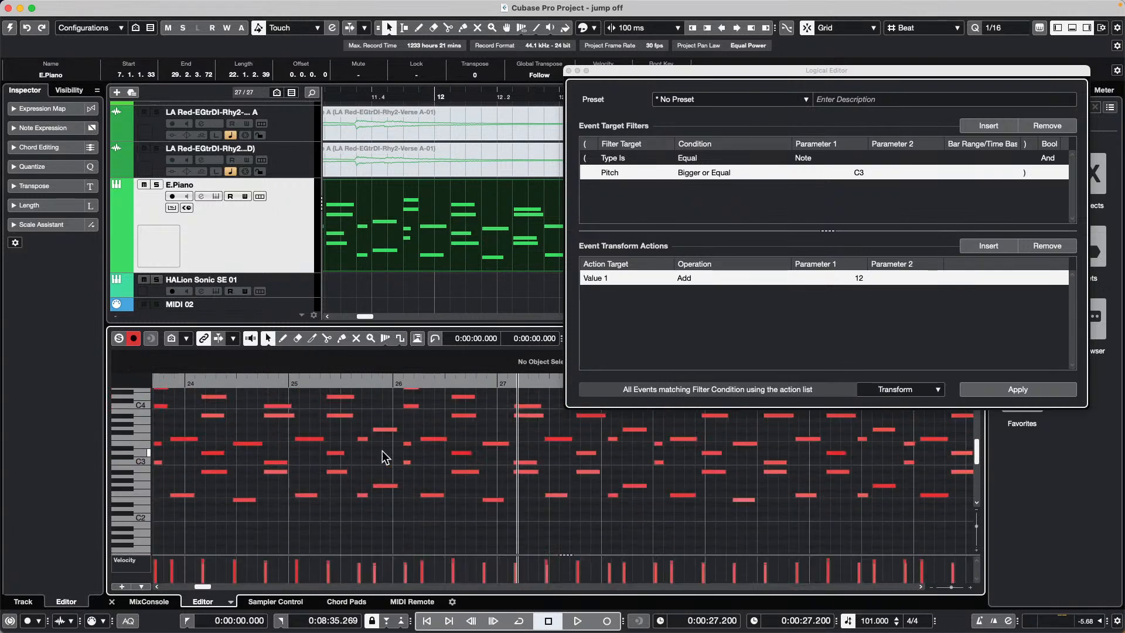
Step: Apply the 12-semitone pitch increase to the E.Piano notes from C3 upward, and undo it
click(1028, 395)
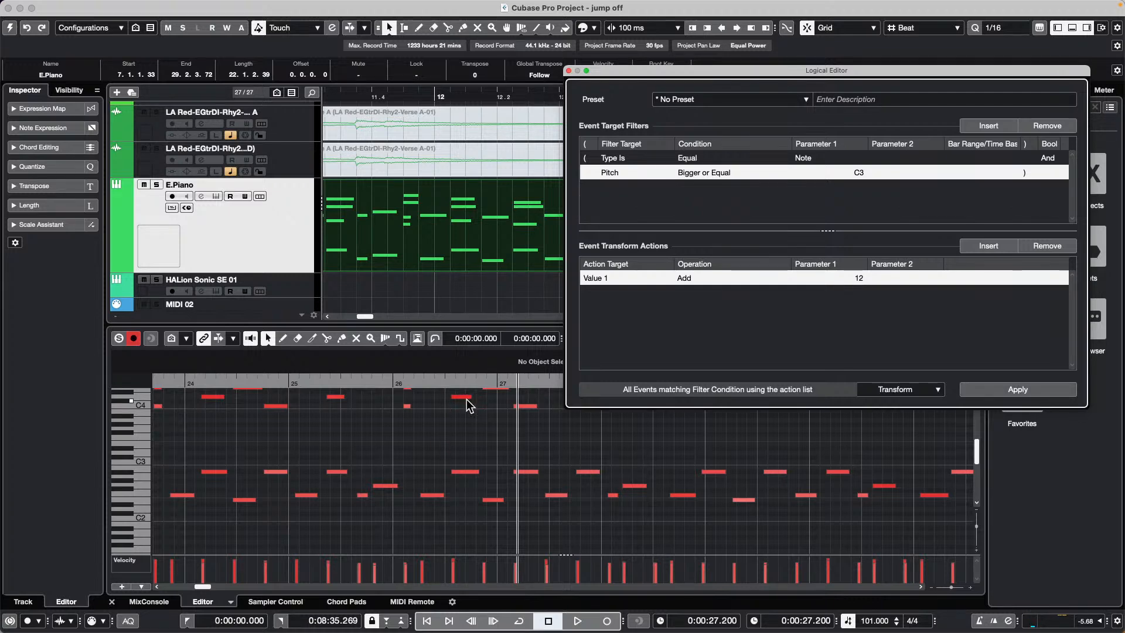
click(400, 436)
key(super+z)
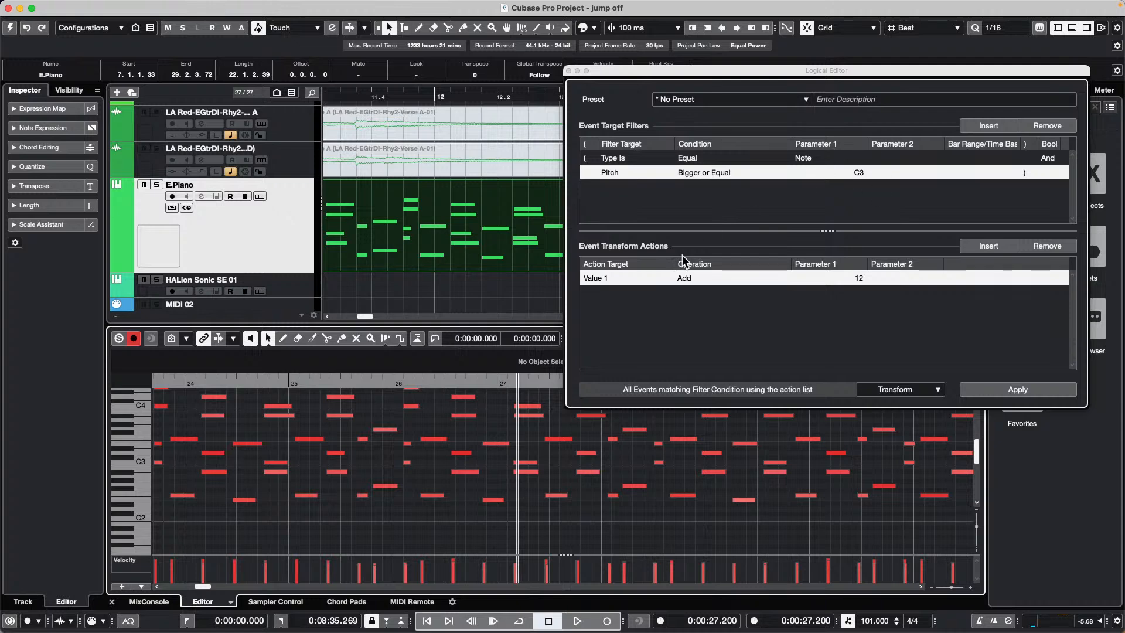
Step: Change the transform action to target Value 2 with the Subtract operation and a Parameter 1 of 30
click(628, 279)
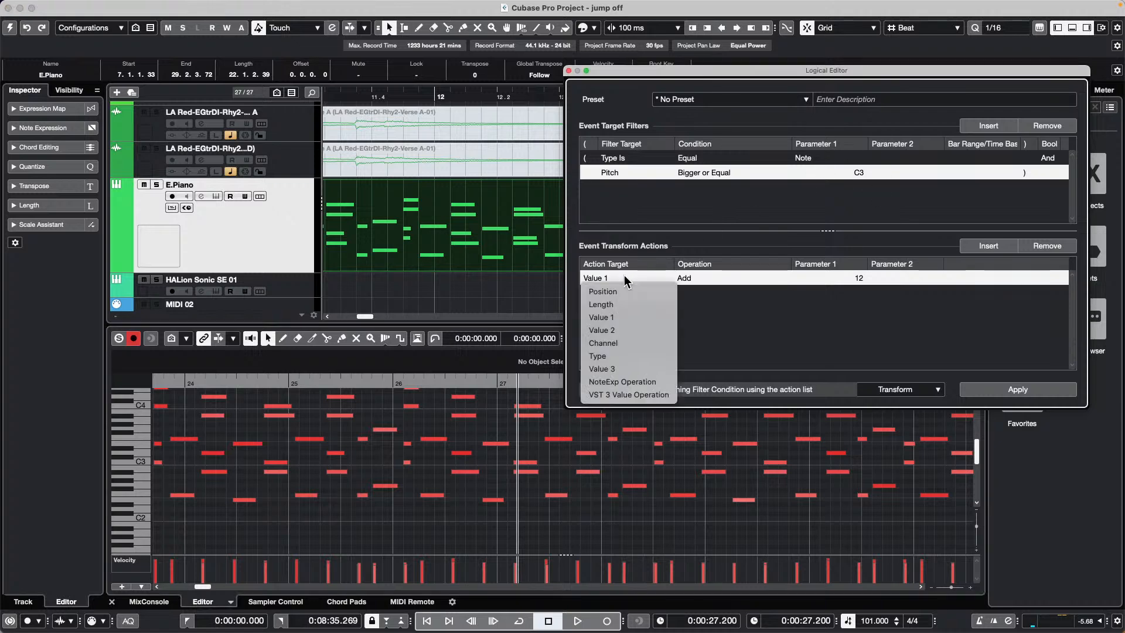
click(625, 331)
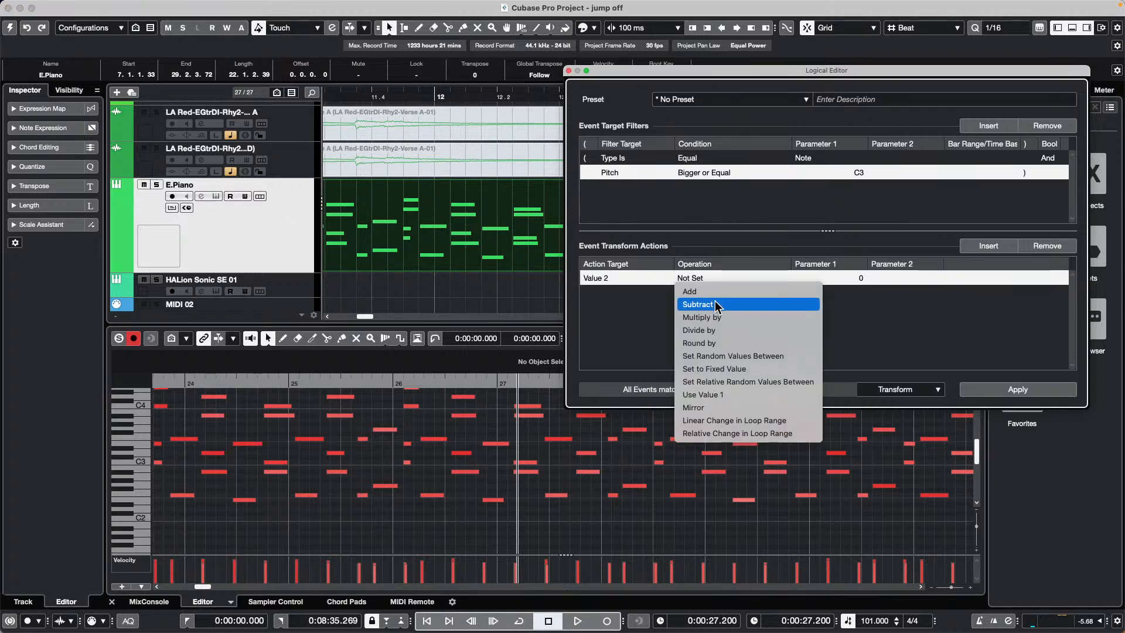
click(716, 305)
click(852, 279)
text(30)
key(Return)
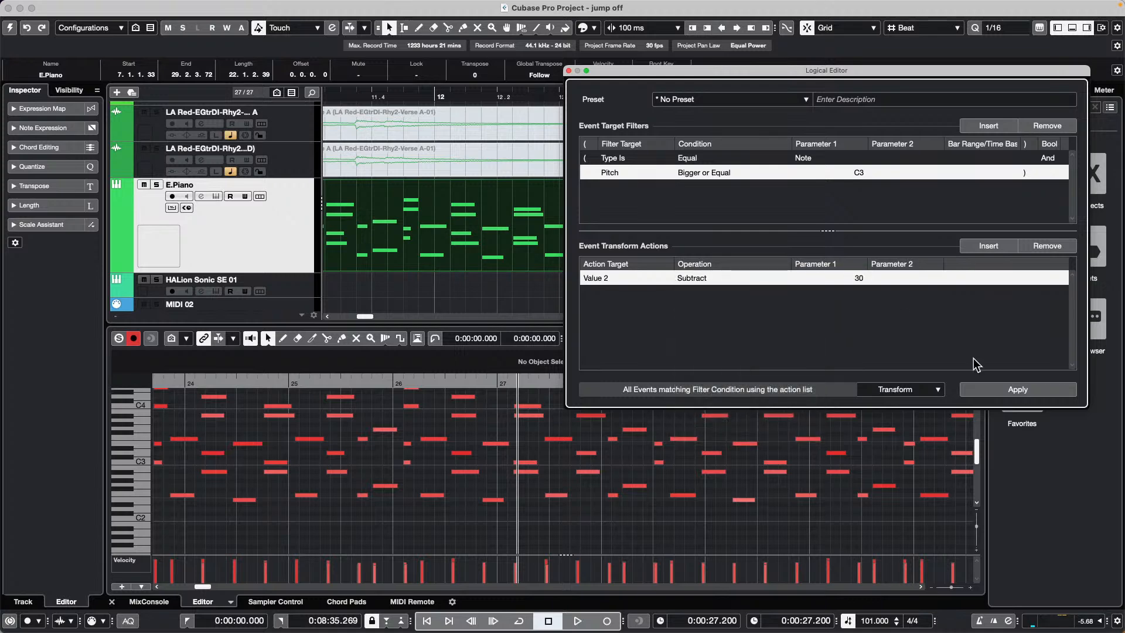
Step: Apply the velocity reduction of 30 repeatedly to the E.Piano notes from C3 upward
click(1030, 392)
click(1031, 392)
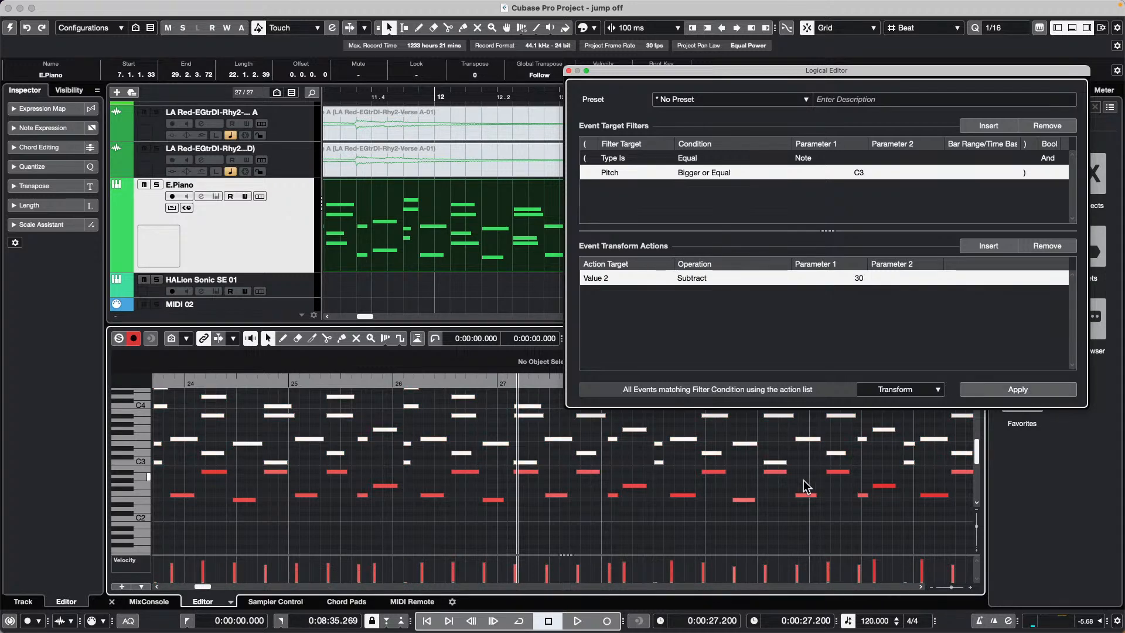
click(789, 521)
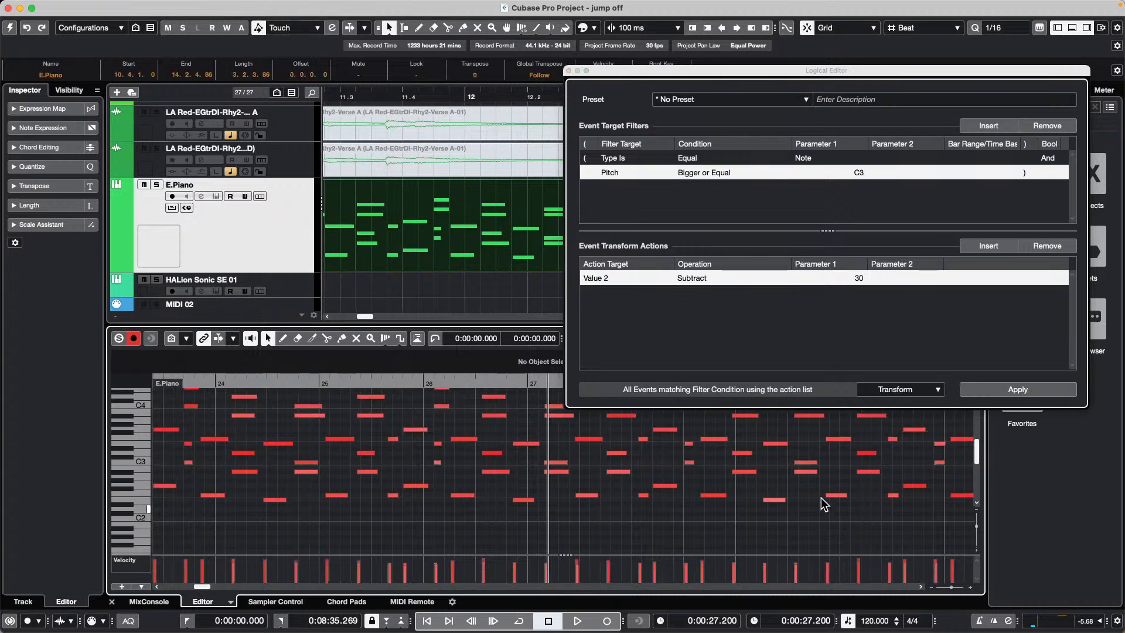
click(1025, 390)
click(1025, 389)
click(1026, 390)
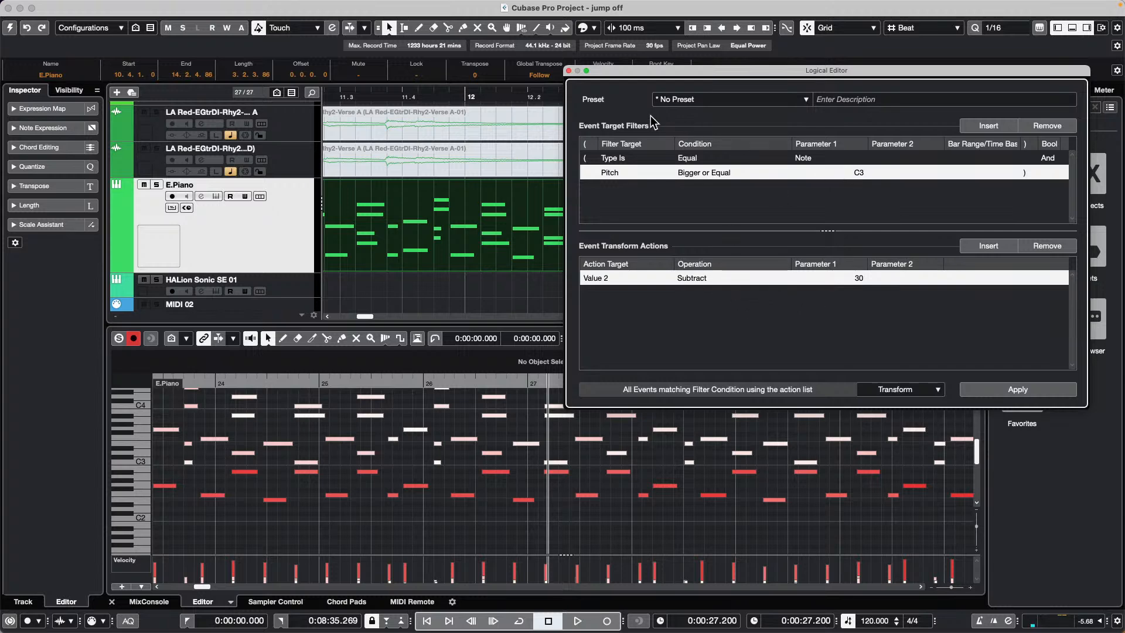
Step: Close the Logical Editor and undo the velocity reductions on the E.Piano notes
click(568, 70)
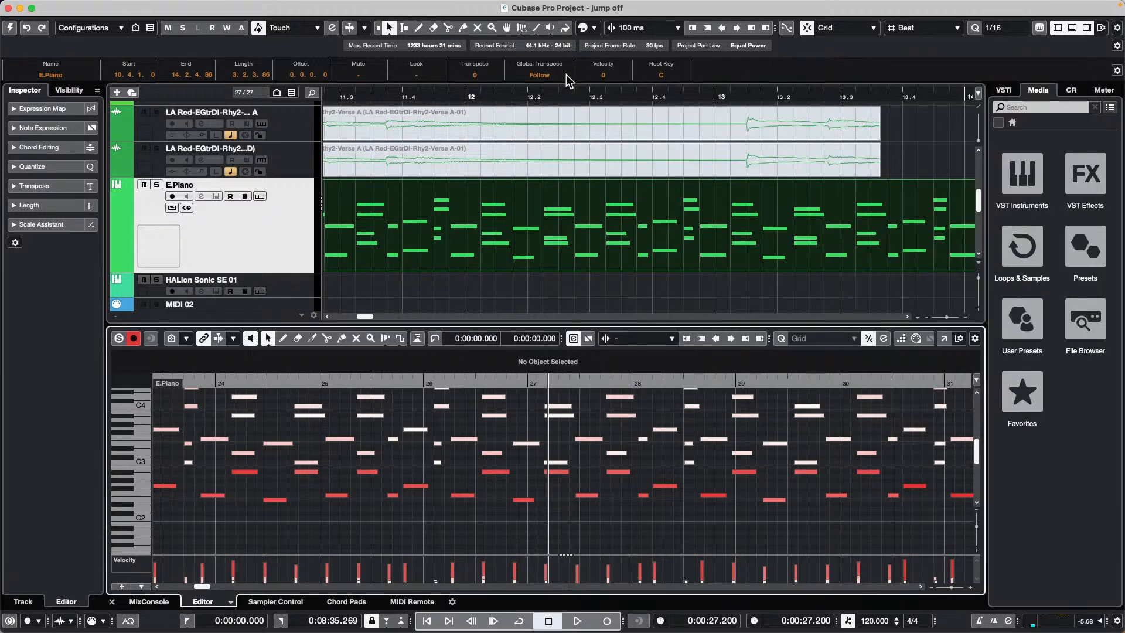
key(super+z)
key(super+z)
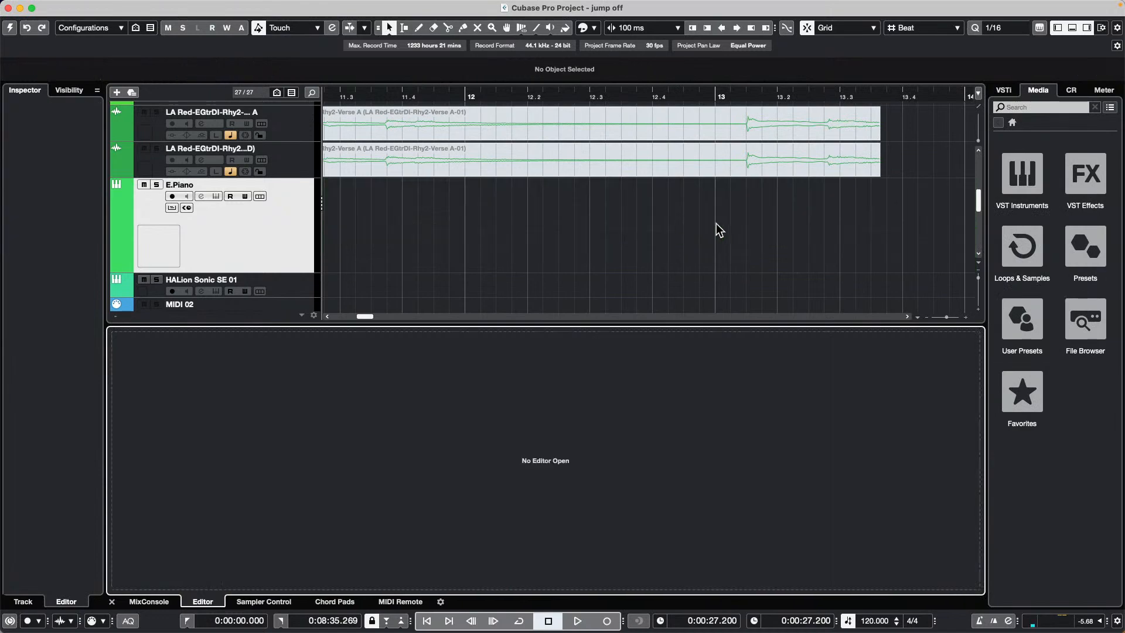
key(super+shift+z)
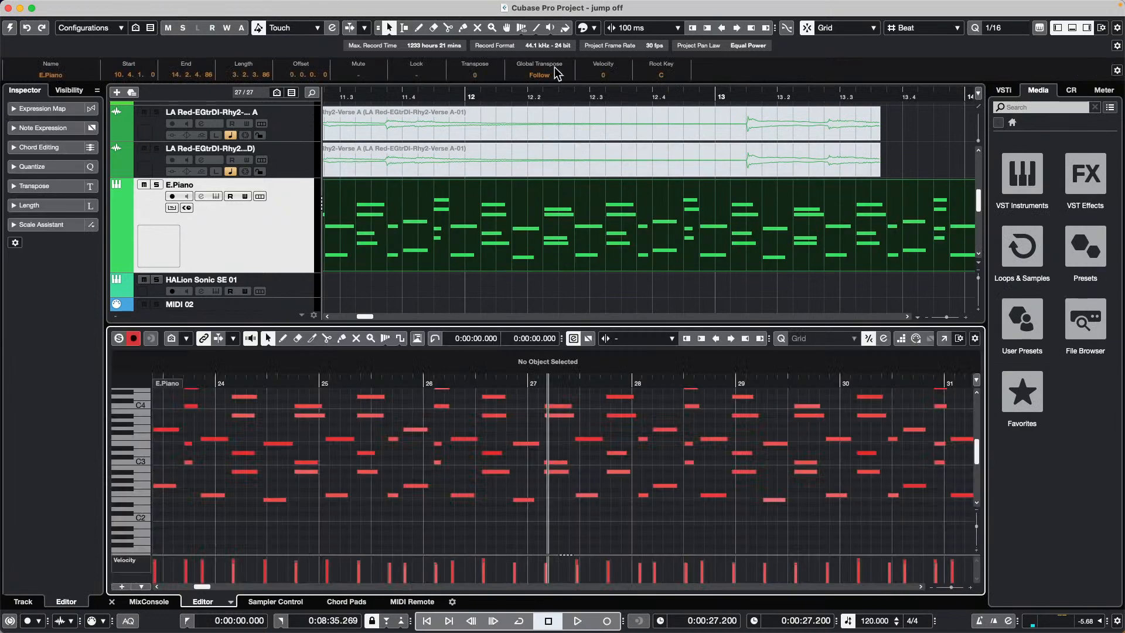
Step: Undo the repeated copies of the E.Piano part and select the single part starting at bar 7
drag(547, 96, 549, 135)
click(656, 159)
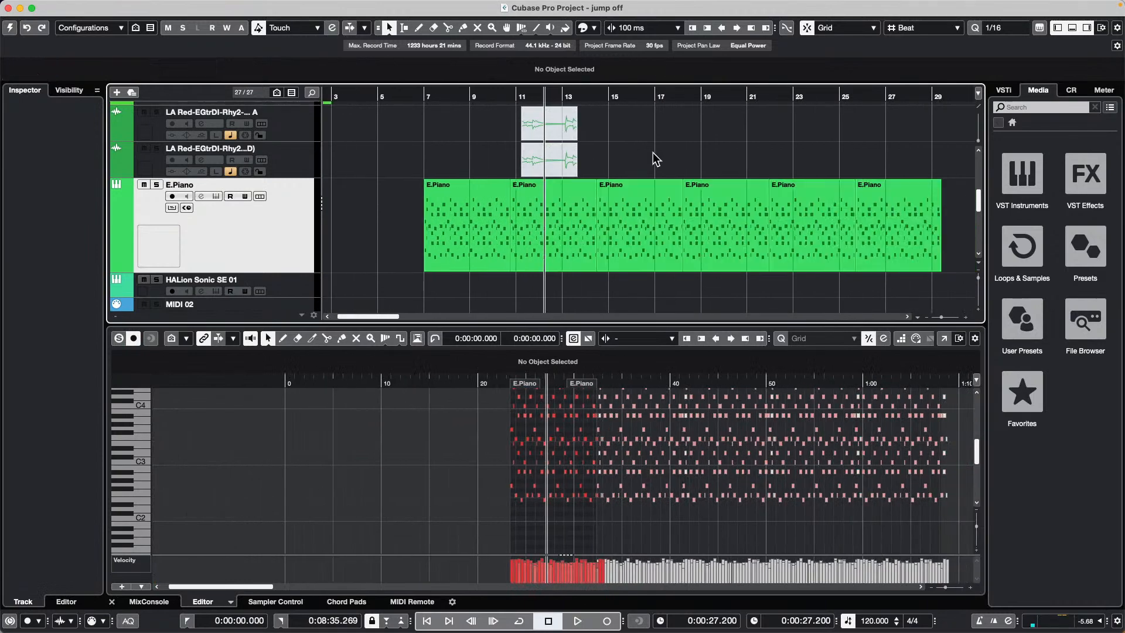
key(super+z)
click(484, 237)
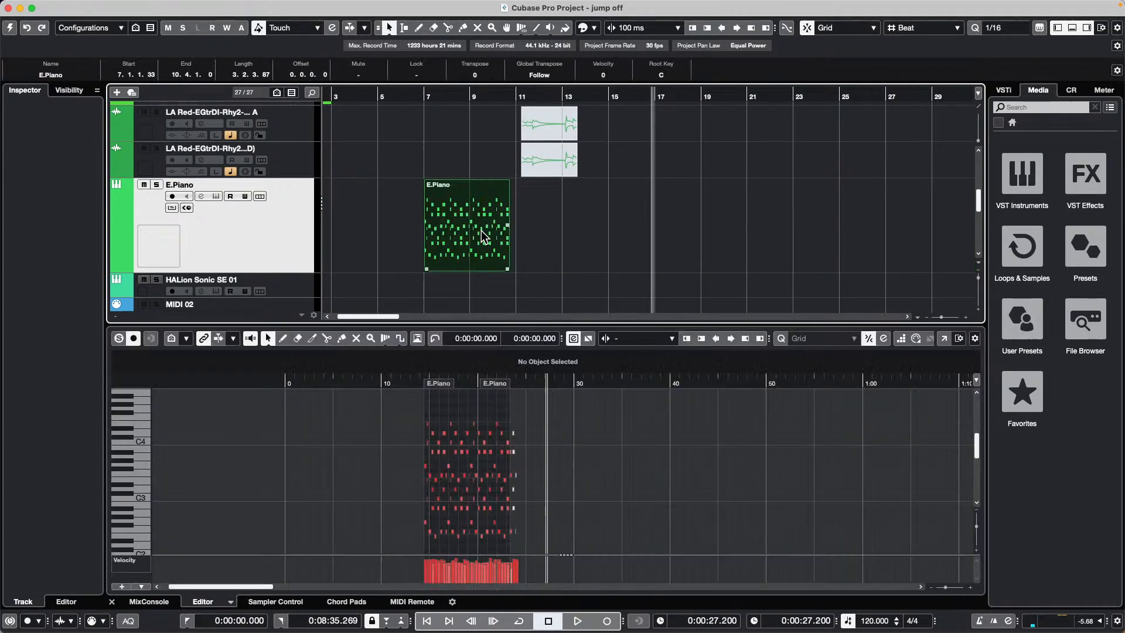
drag(452, 98, 441, 119)
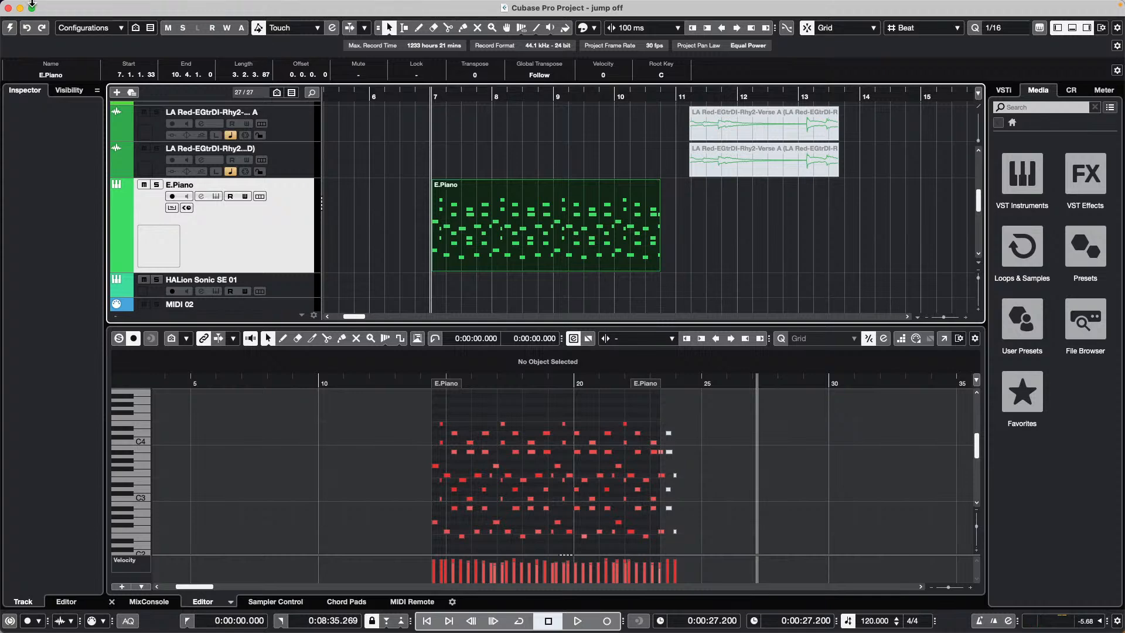
Step: Open the recent project tempo detect jazz.cpr
click(78, 6)
mouse_move(164, 256)
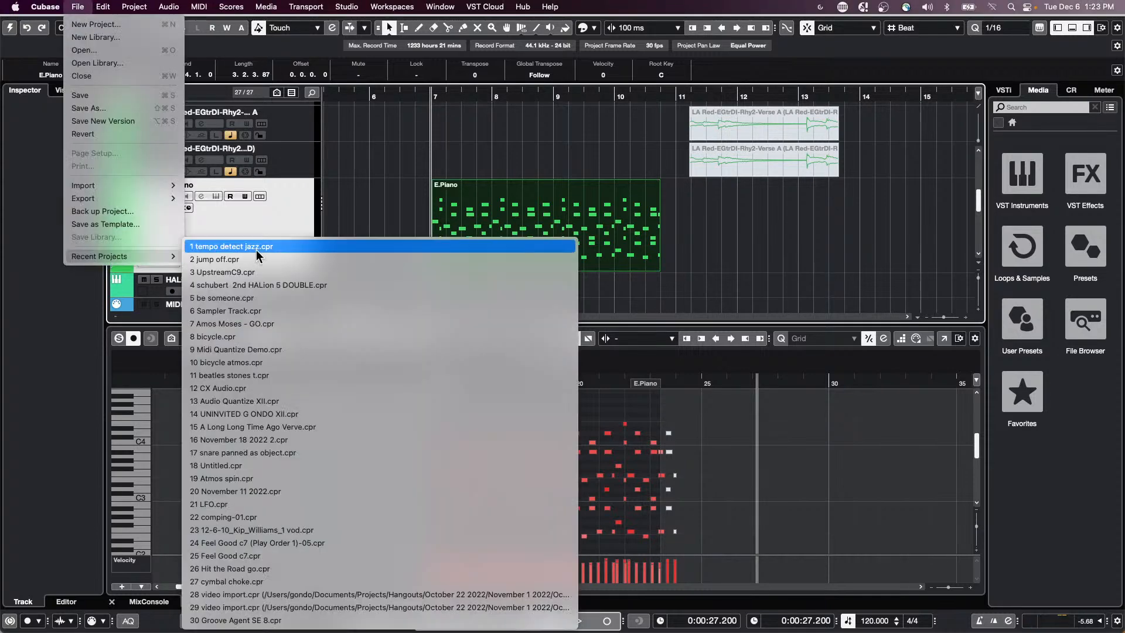
click(268, 247)
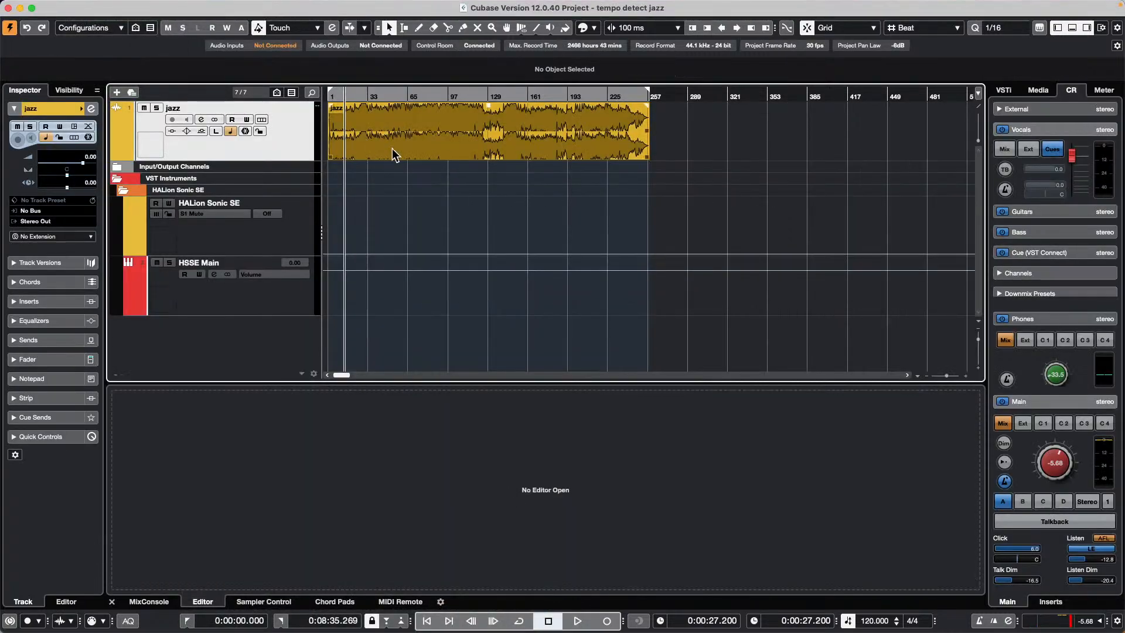
Step: Revert the jazz project to its previously saved version, accepting the missing ports as unmapped
click(81, 7)
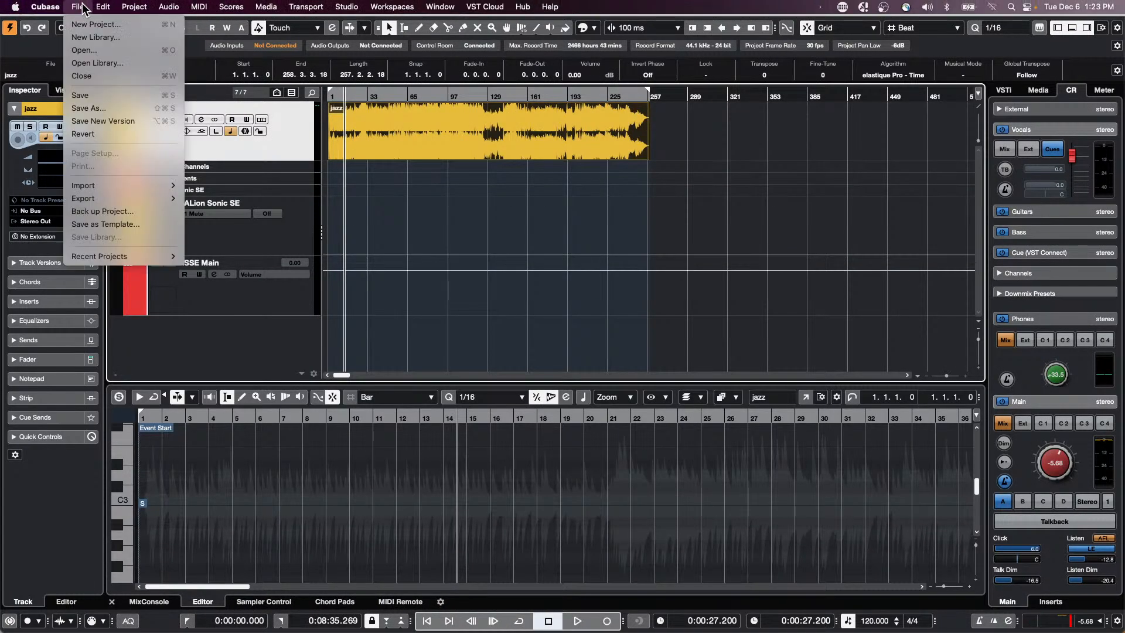
click(108, 134)
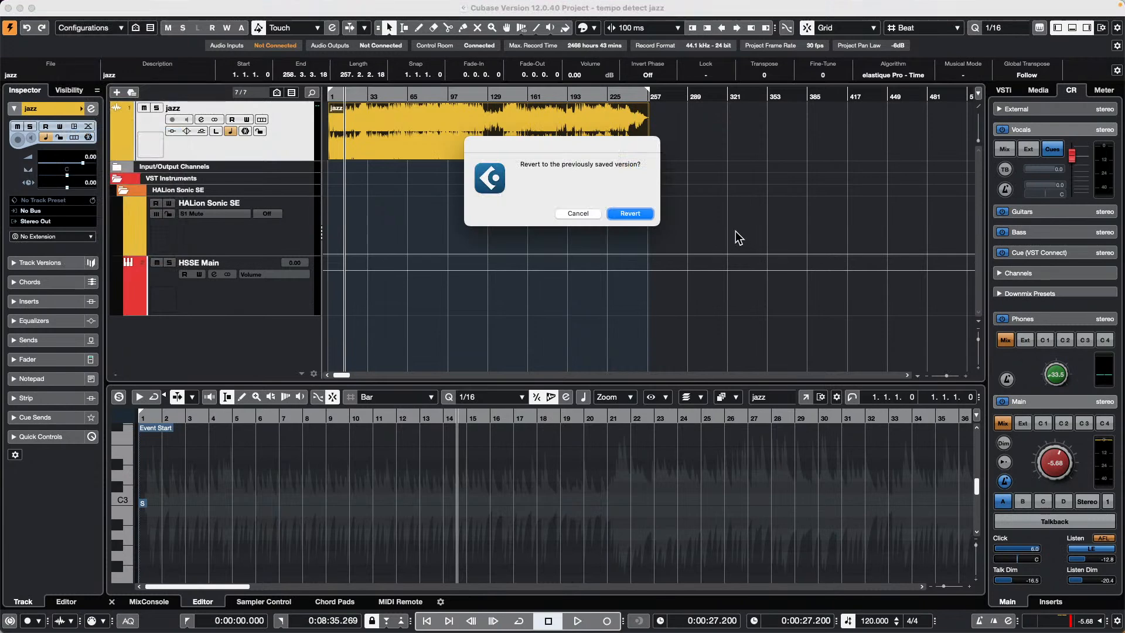
click(630, 213)
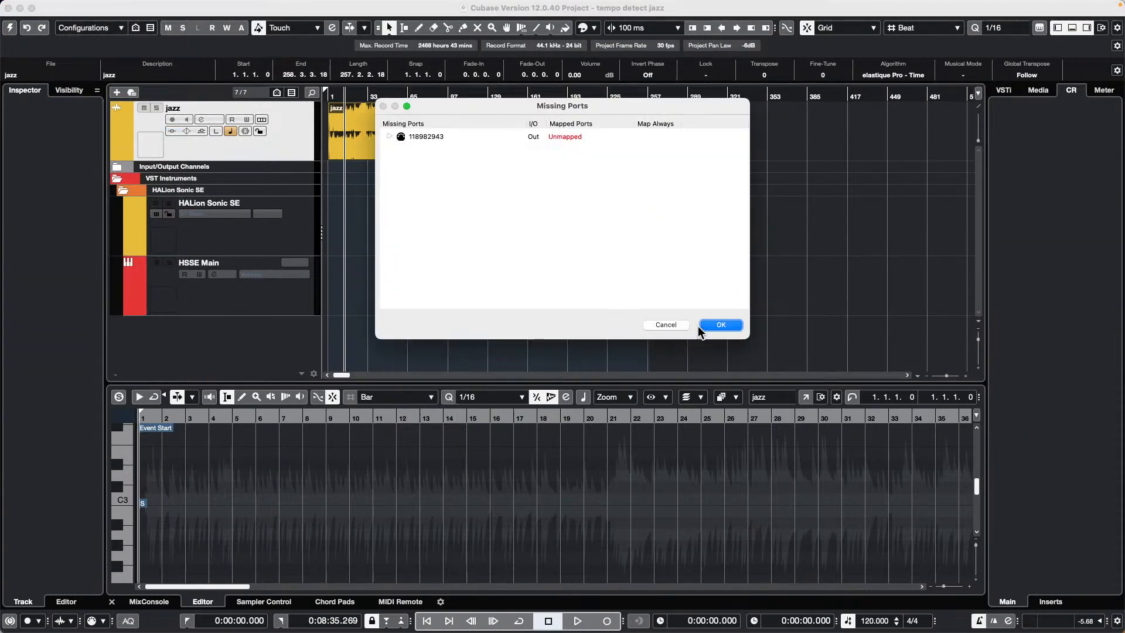
click(709, 326)
drag(378, 93, 387, 35)
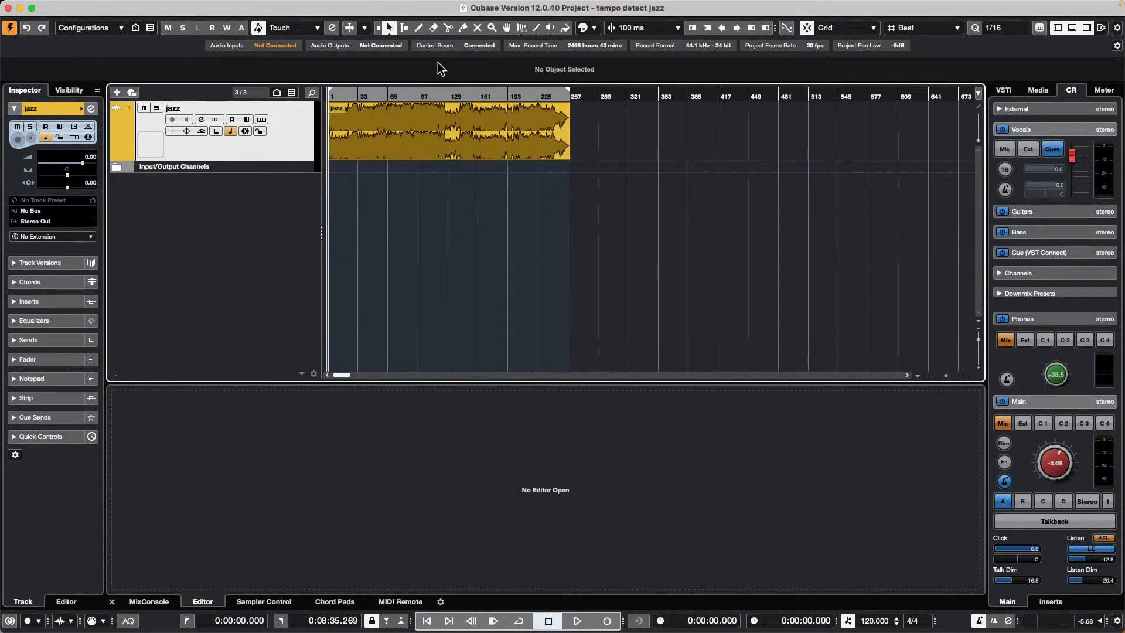
Step: Select the jazz audio event and analyze its tempo with Tempo Detection
click(419, 138)
click(169, 6)
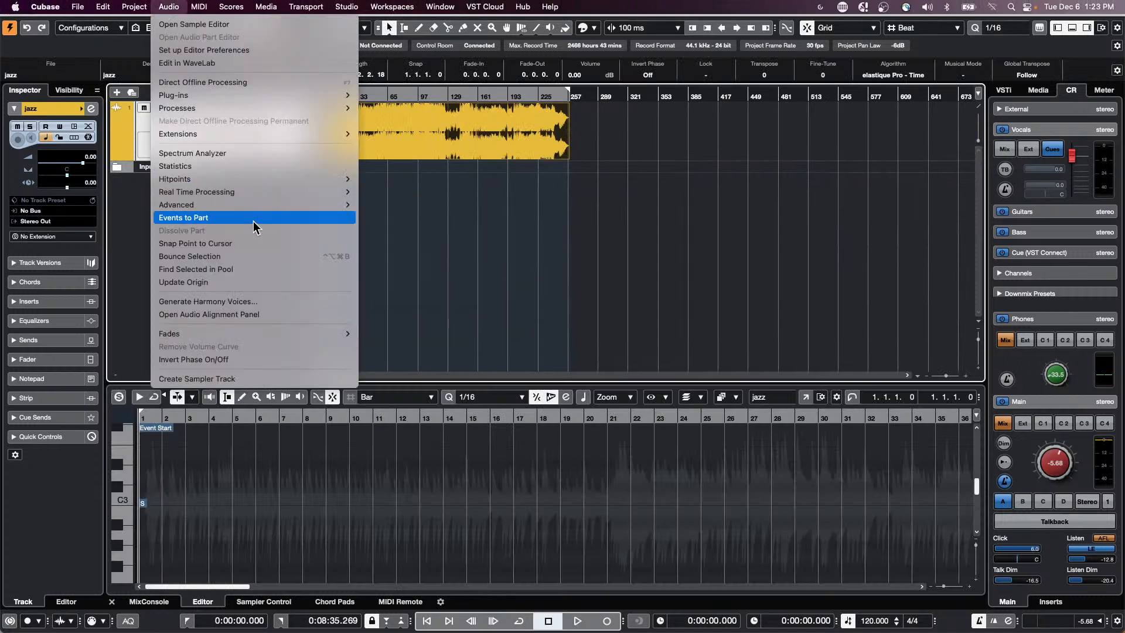
mouse_move(264, 206)
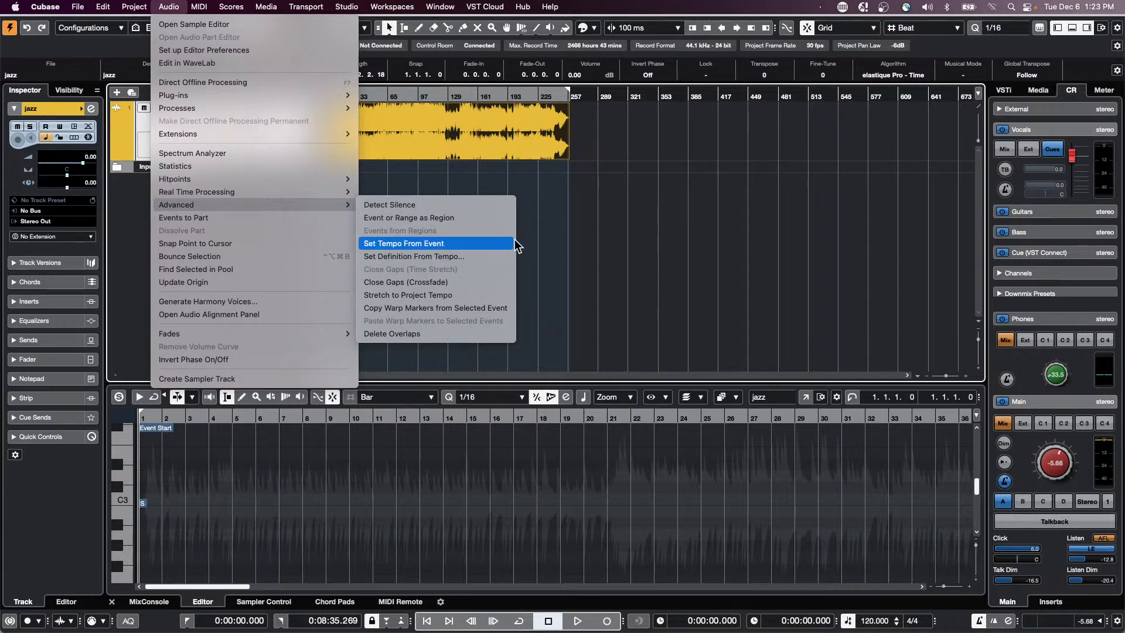
click(685, 232)
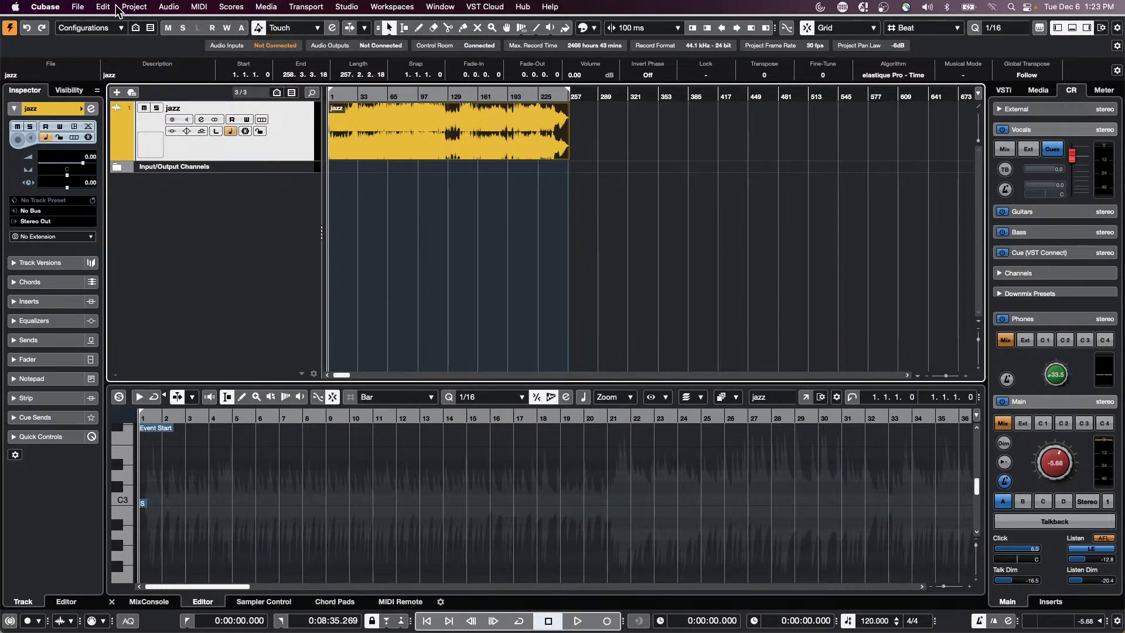
click(103, 7)
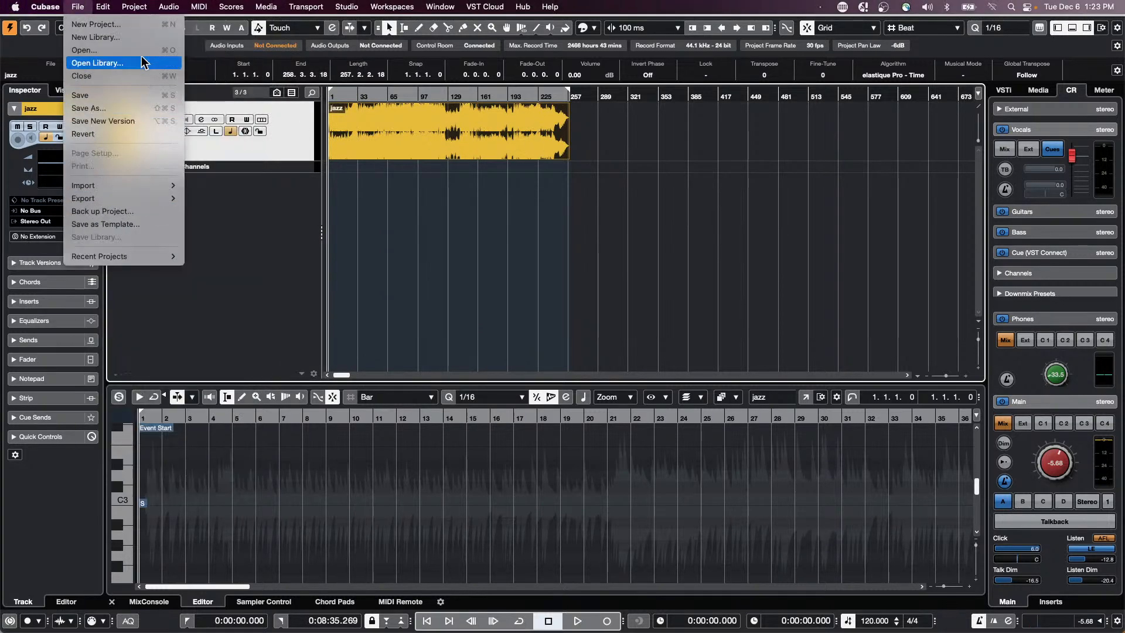
mouse_move(134, 6)
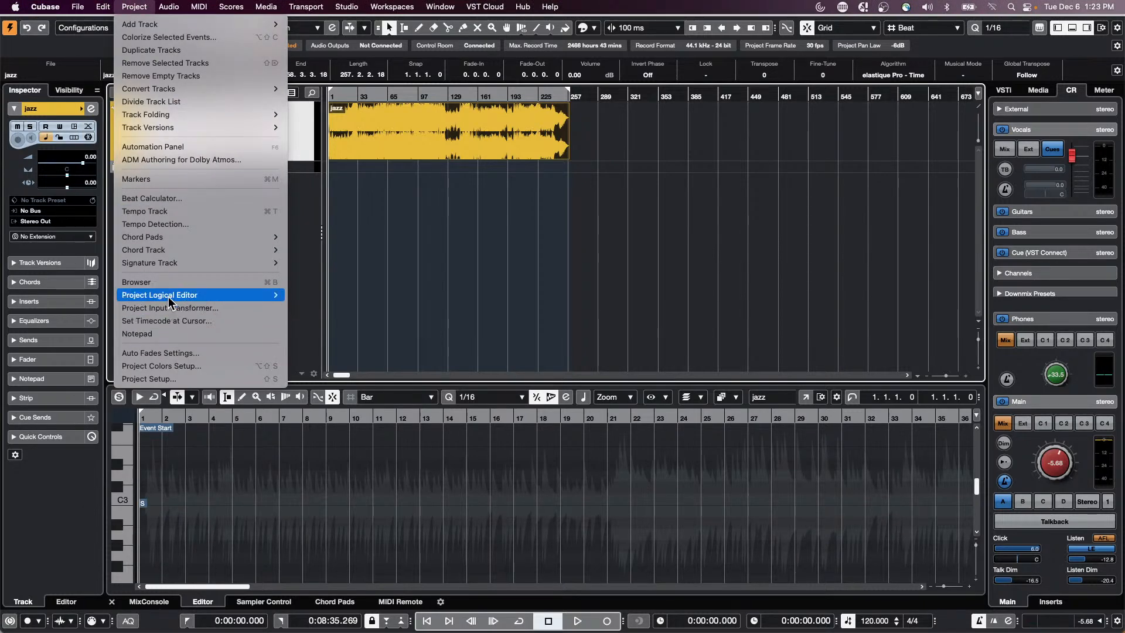
click(174, 225)
click(678, 203)
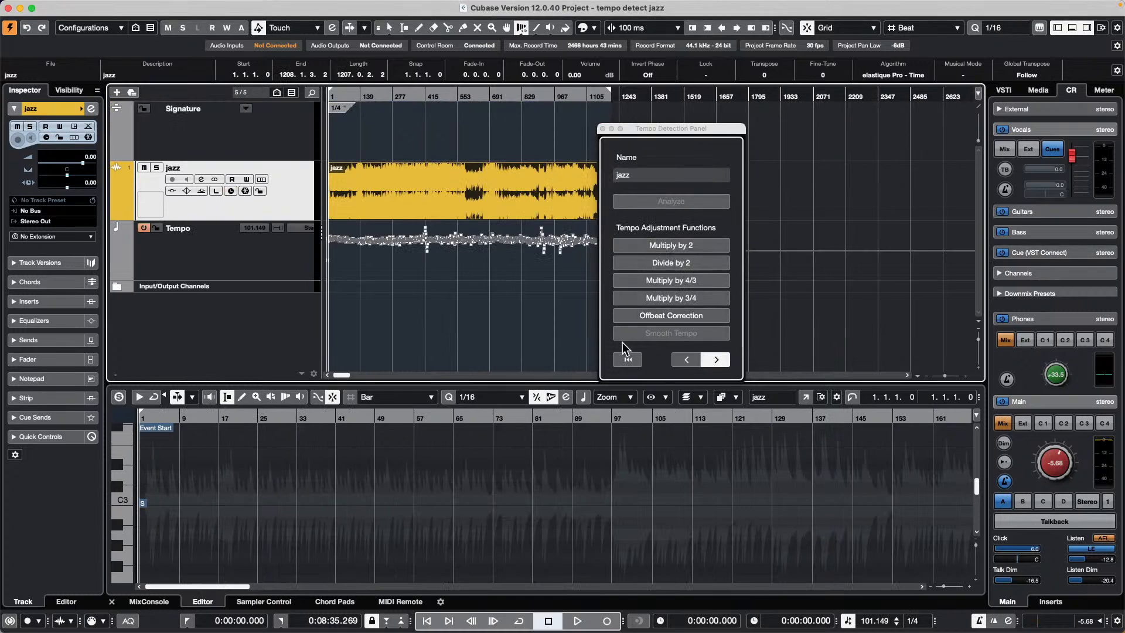
Step: Apply Offbeat Correction to the detected tempo and play the jazz event from around bar 213 to check it
click(703, 317)
drag(378, 97, 364, 136)
key(space)
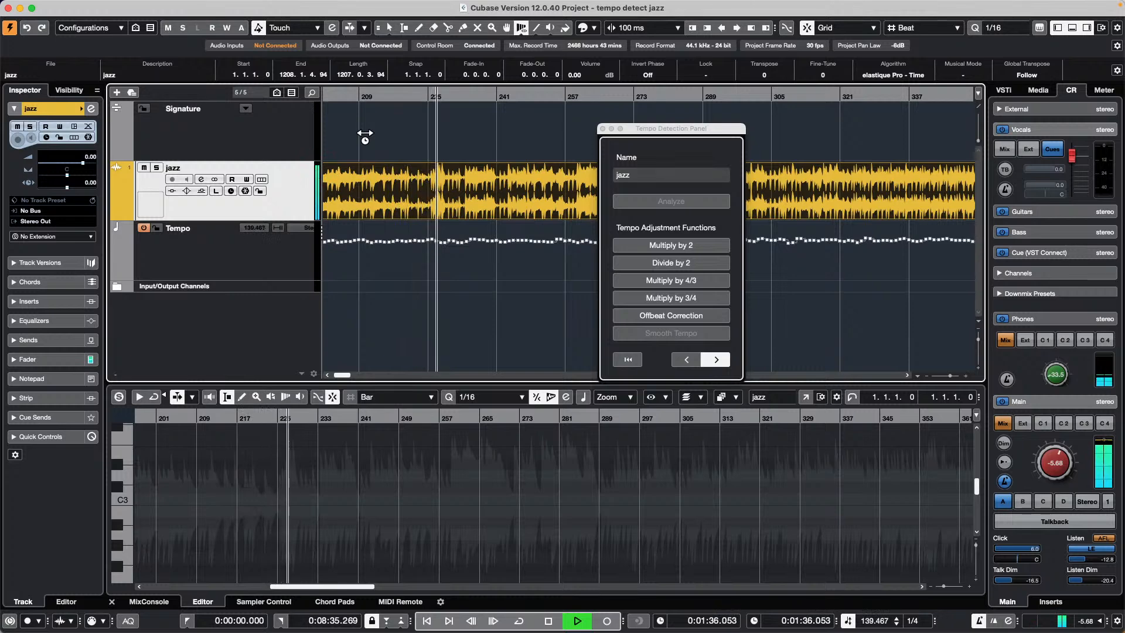
key(space)
Step: Close the Tempo Detection Panel and switch to the Object Selection tool
mouse_move(226, 7)
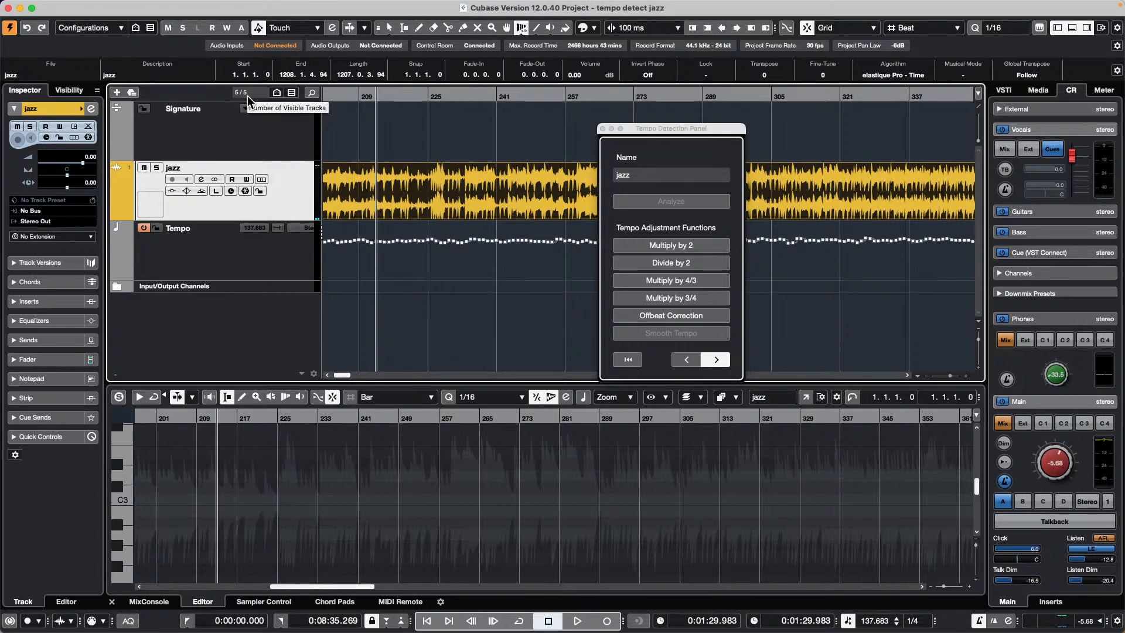
click(603, 129)
key(1)
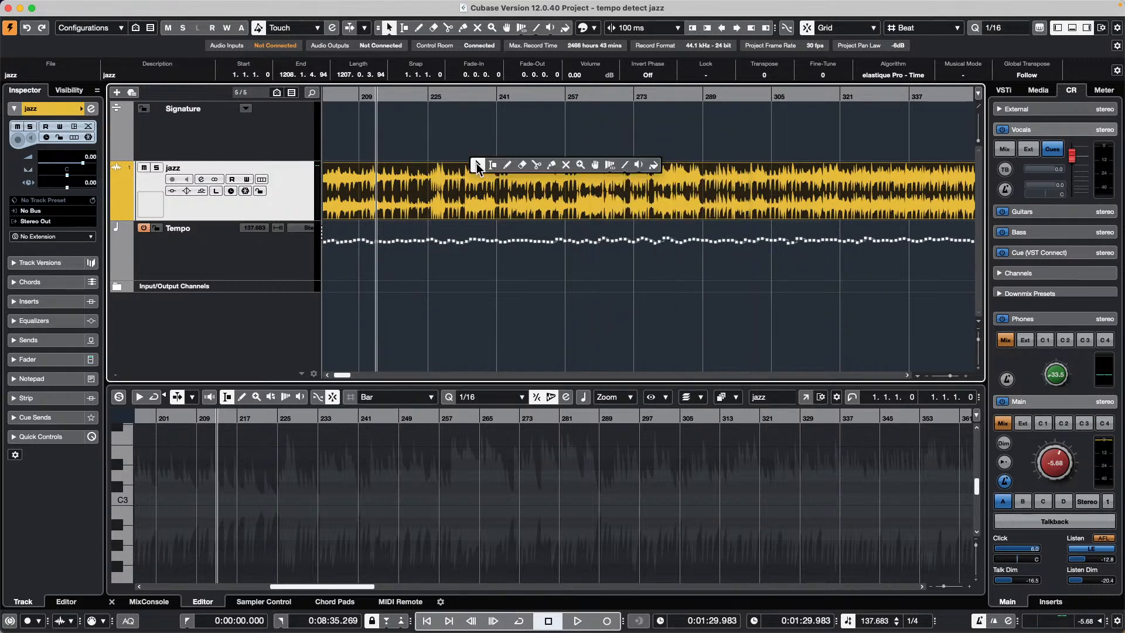
Step: Set the project tempo from the selected jazz event and show the whole event with its tempo curve
mouse_move(186, 3)
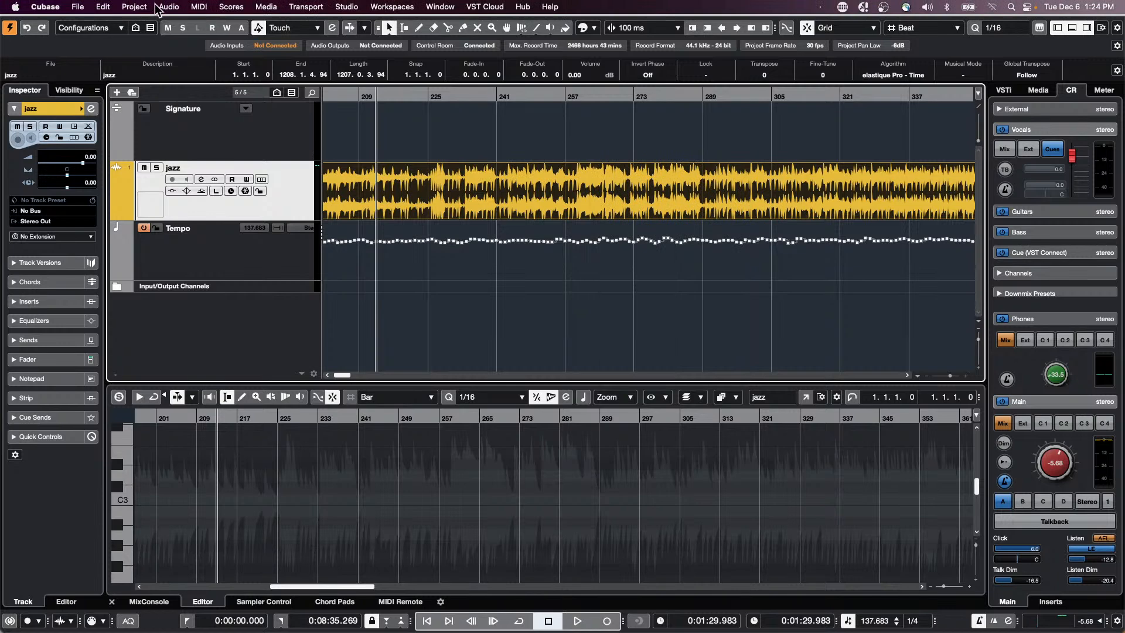
click(134, 6)
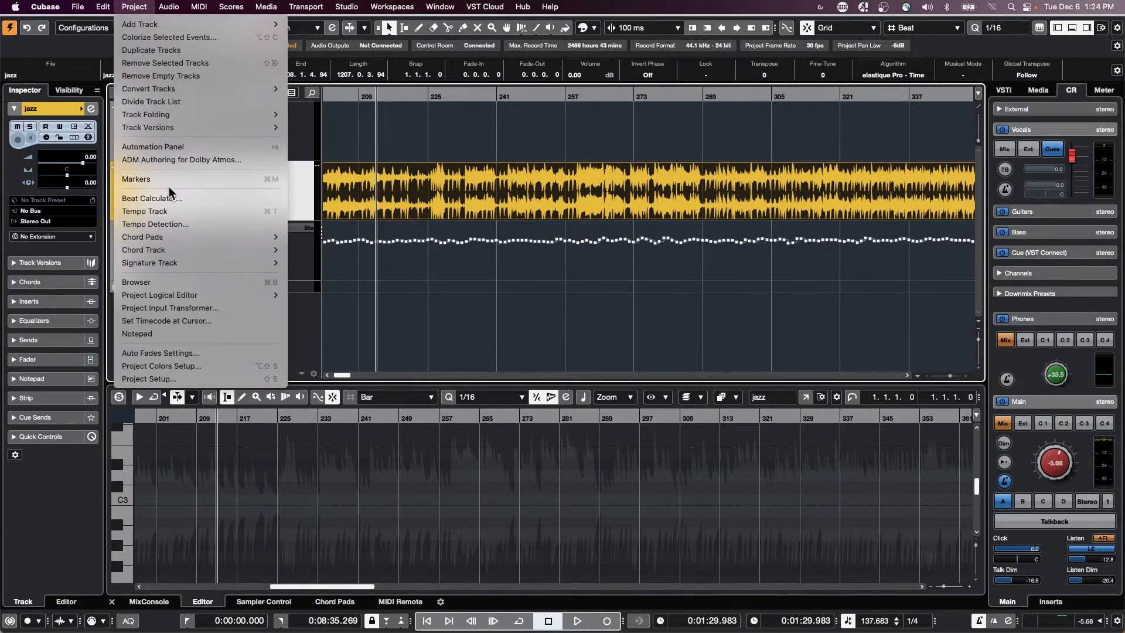
mouse_move(169, 6)
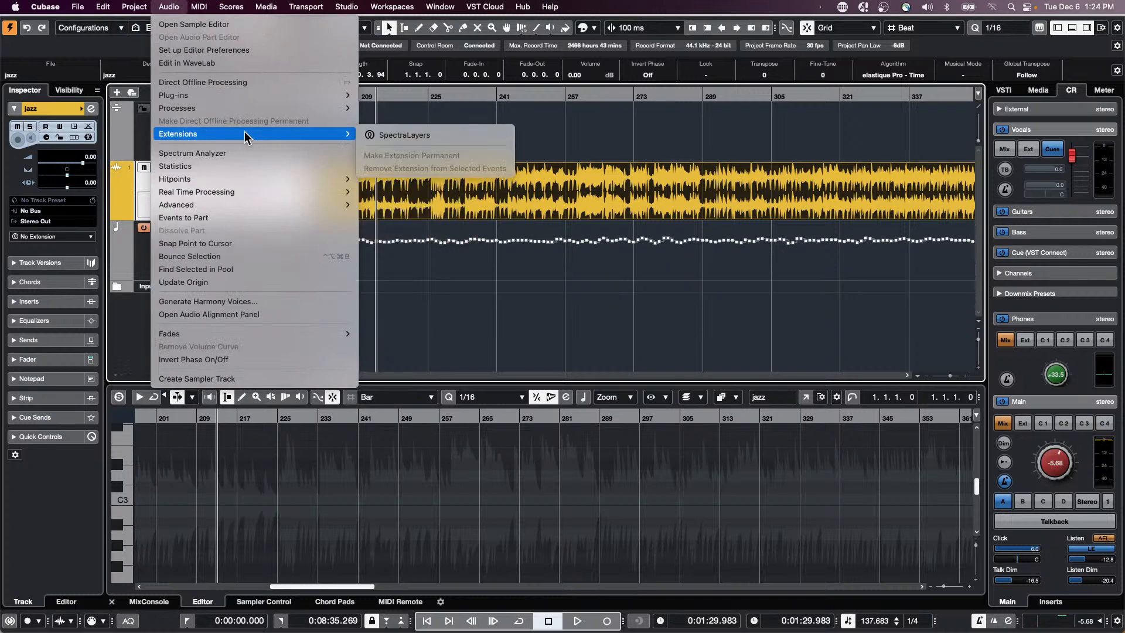
mouse_move(251, 210)
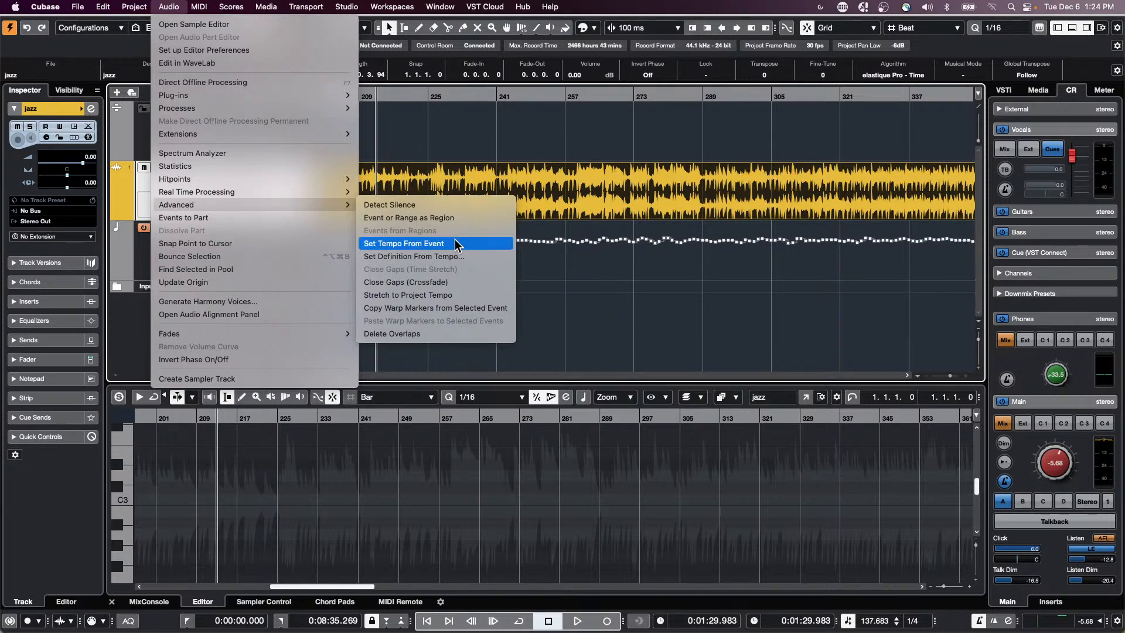
click(457, 244)
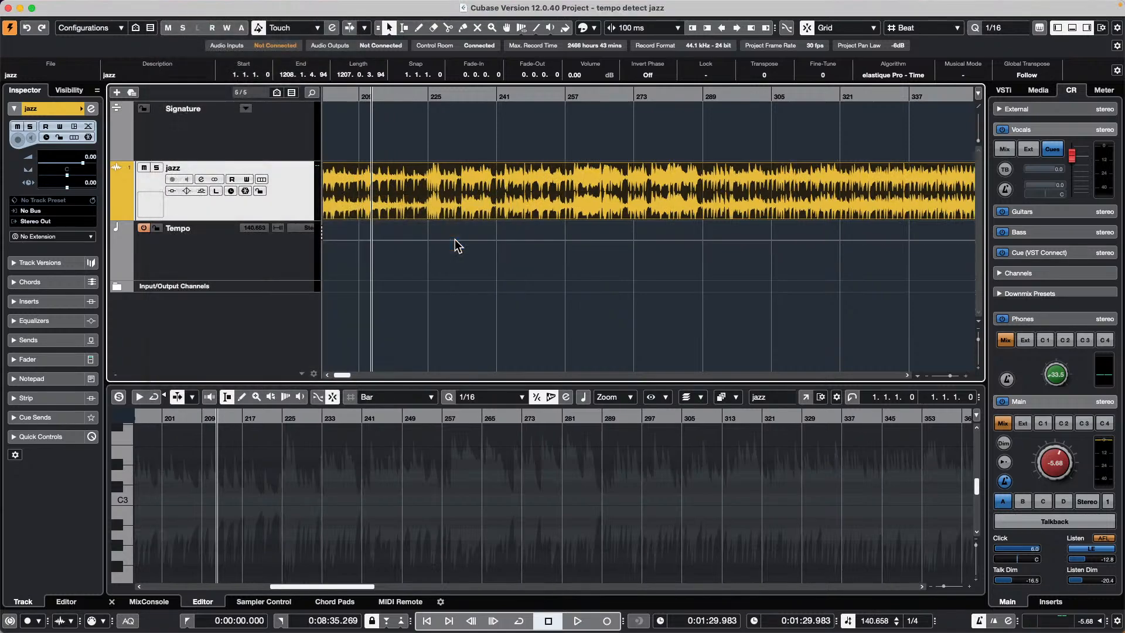
drag(439, 100, 449, 53)
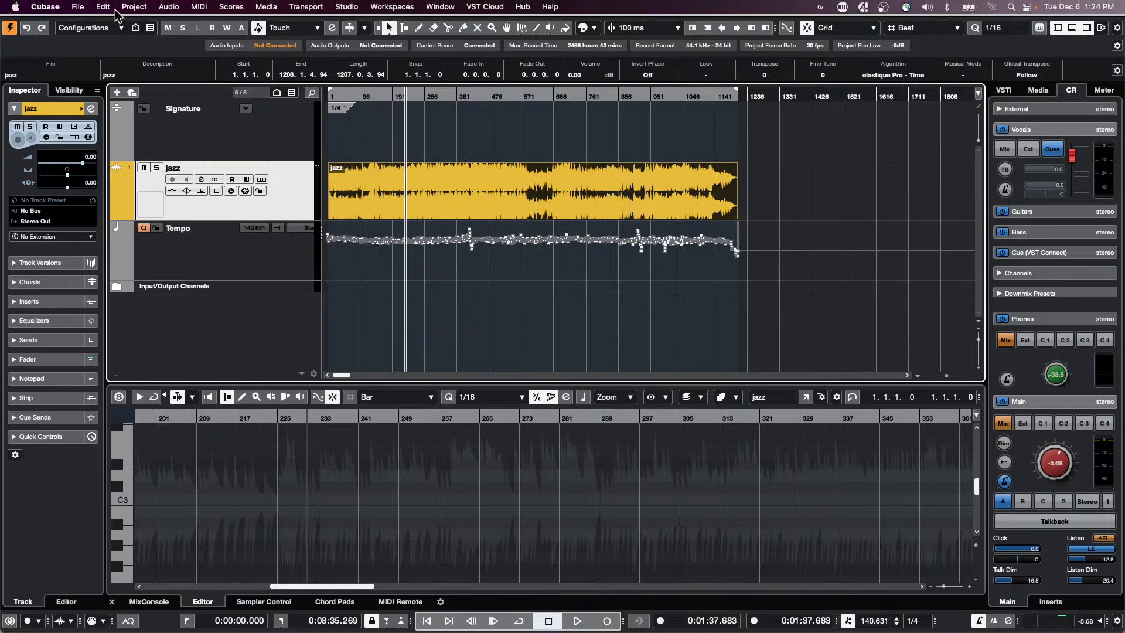
click(136, 7)
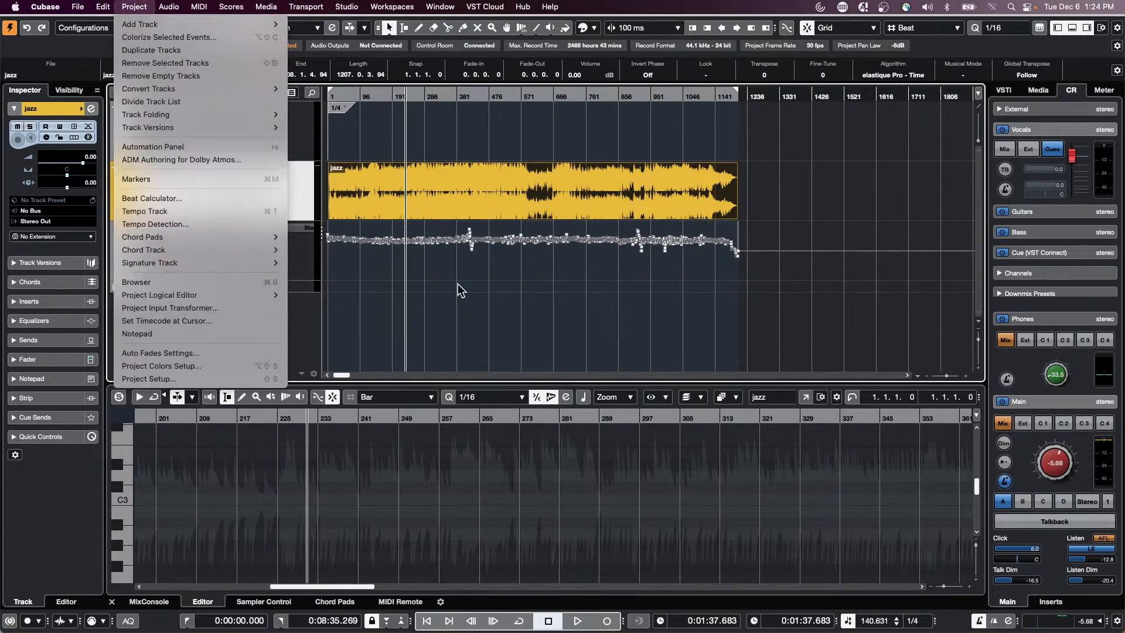
click(479, 289)
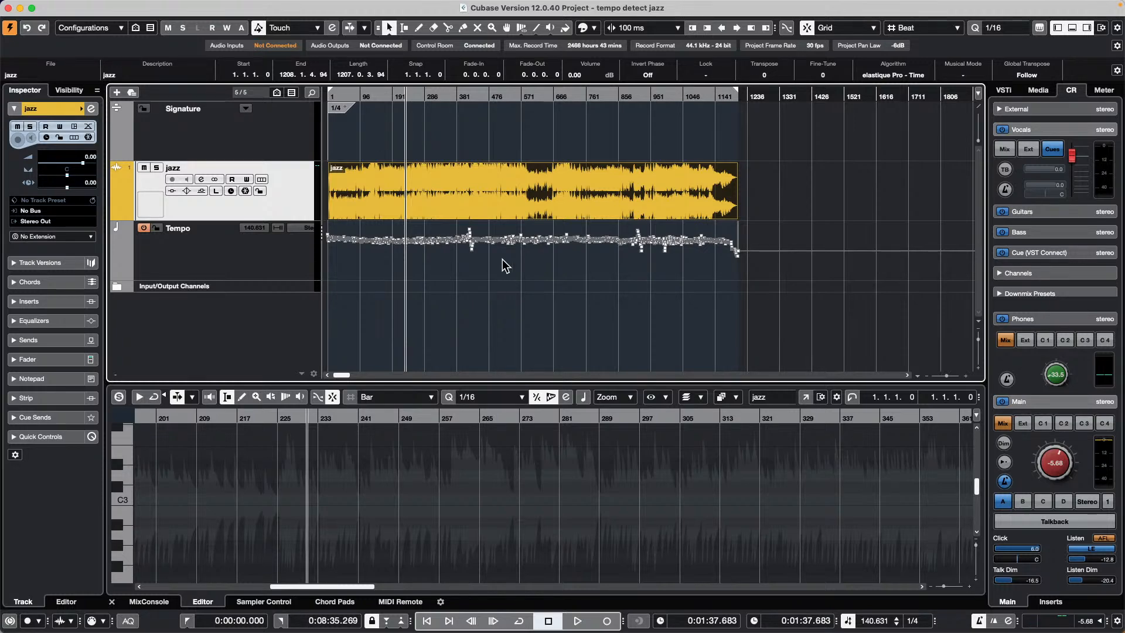
Step: Open the recent project "jump off" and enlarge its window to fill the screen
click(78, 7)
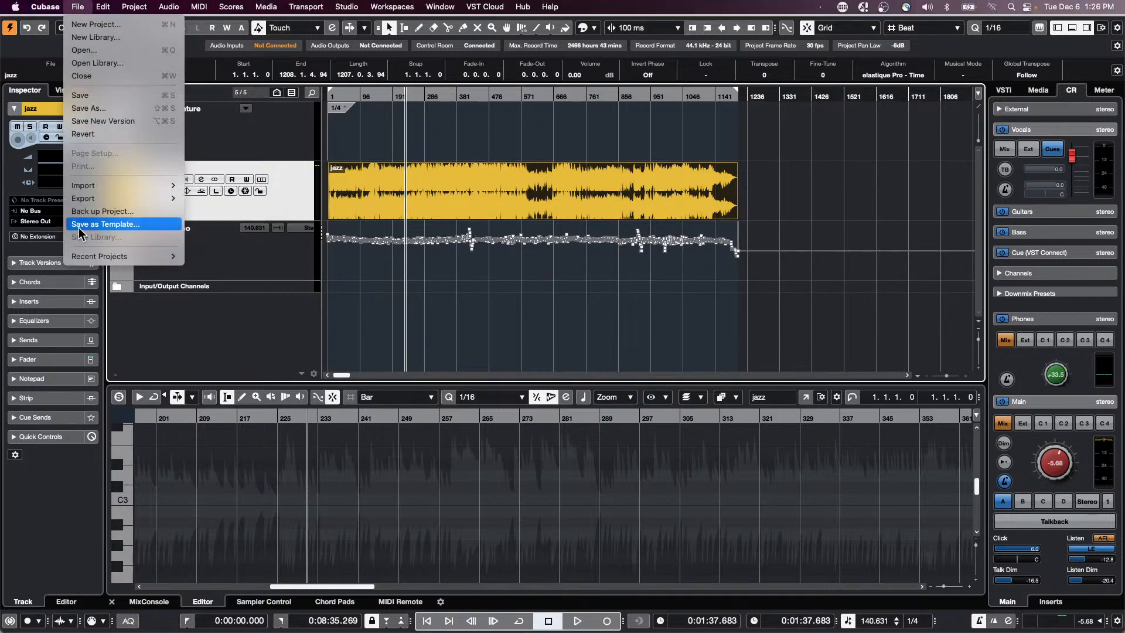
mouse_move(125, 252)
click(267, 263)
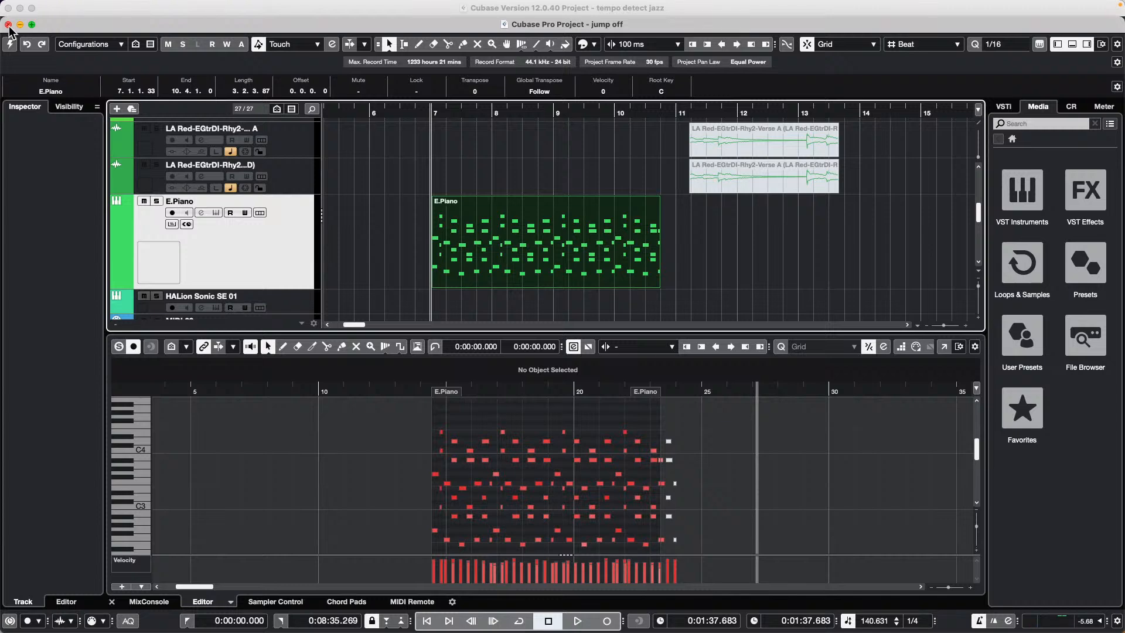
click(32, 25)
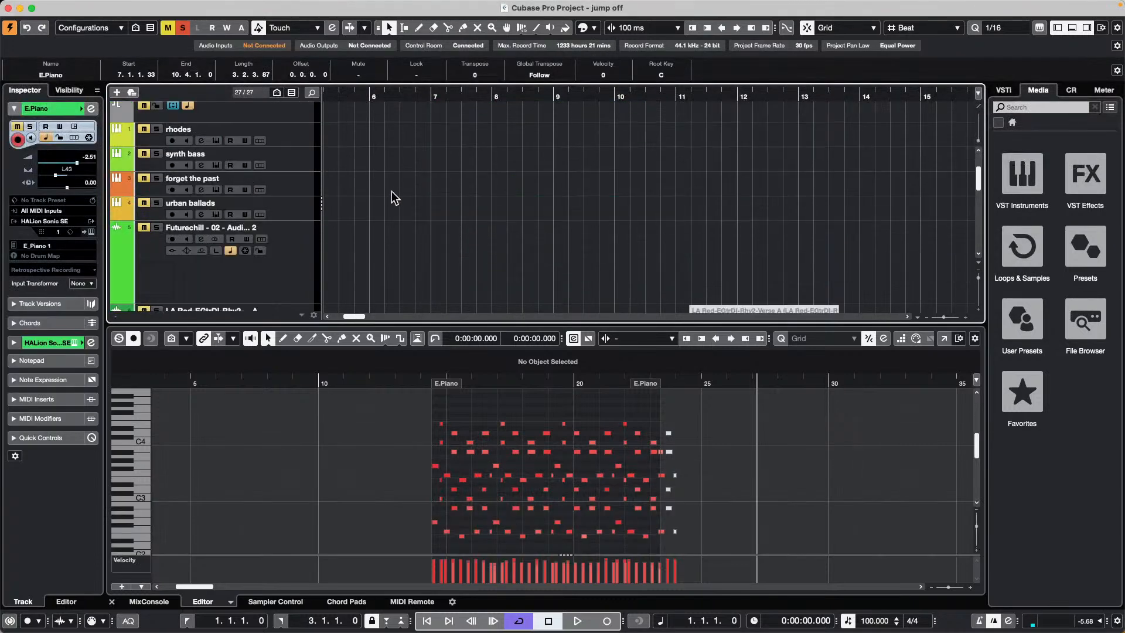
Step: Open Groove Agent SE for the "forget the past" track, show its pattern pads and try placing the Main 1 pattern on the track
click(281, 193)
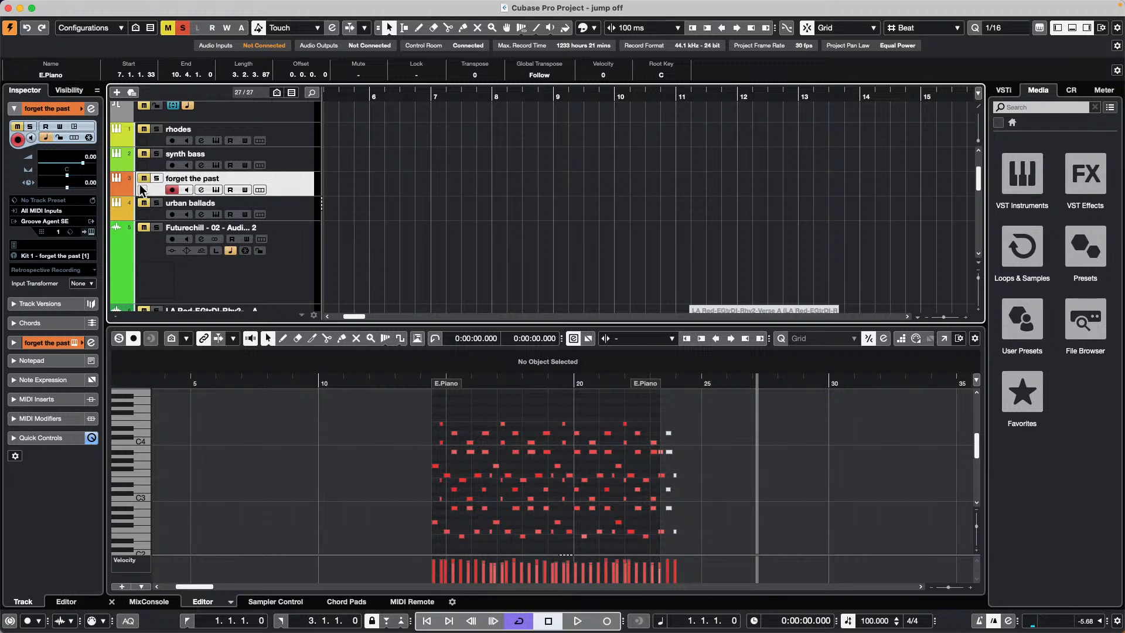
click(91, 231)
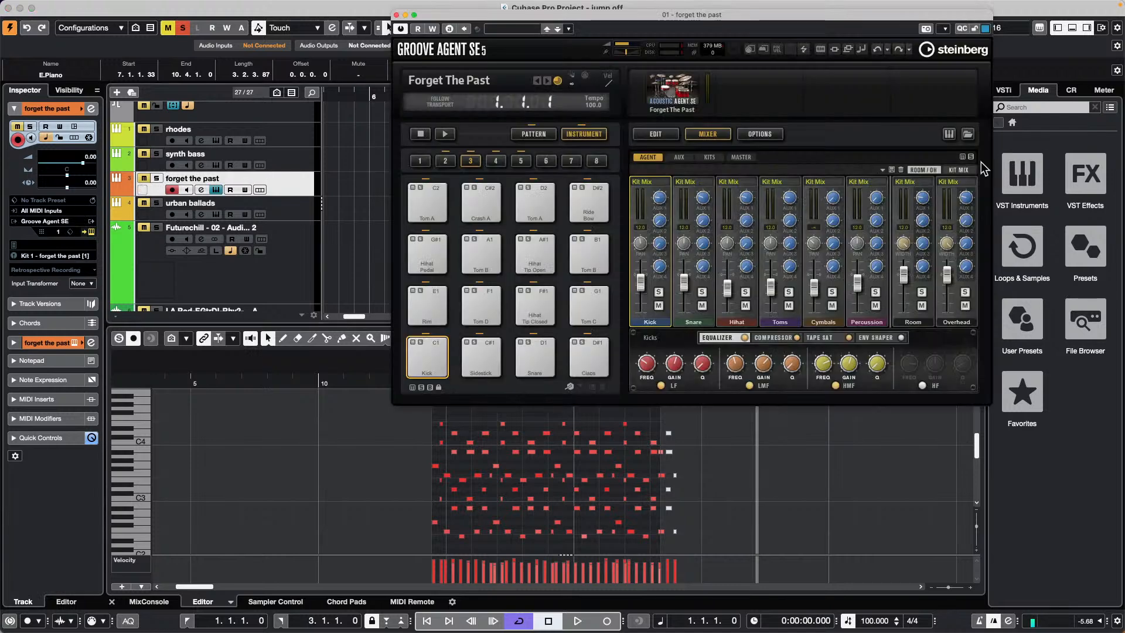
click(529, 134)
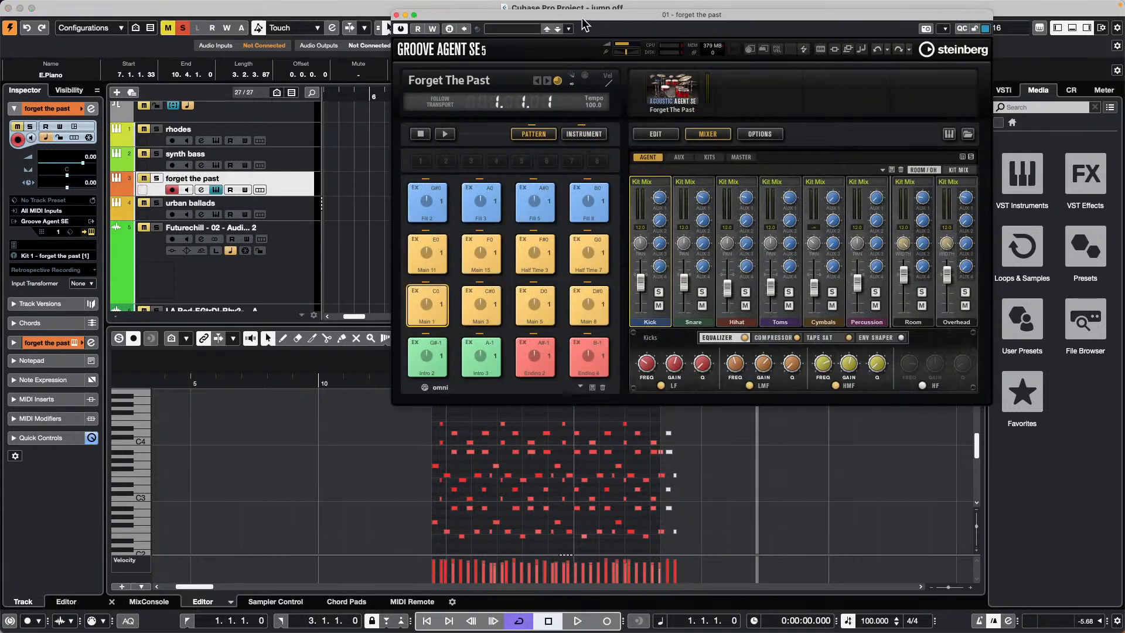
drag(585, 16, 906, 63)
drag(747, 351, 327, 170)
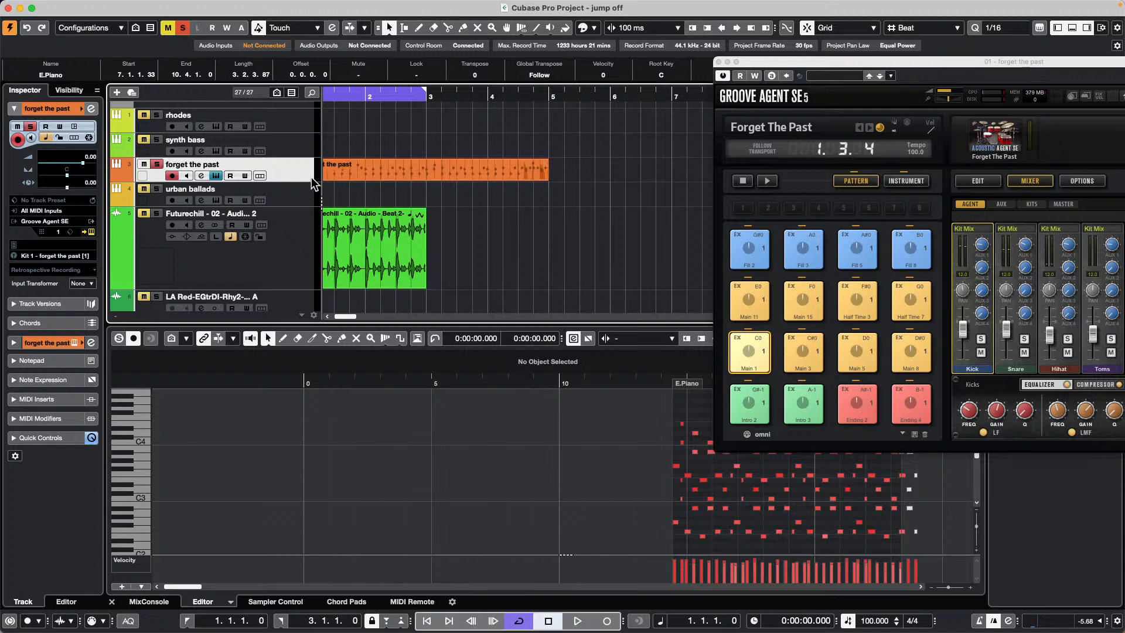
Step: Close Groove Agent SE and open the "forget the past" part in the Drum Editor to examine its drum sound rows
click(379, 180)
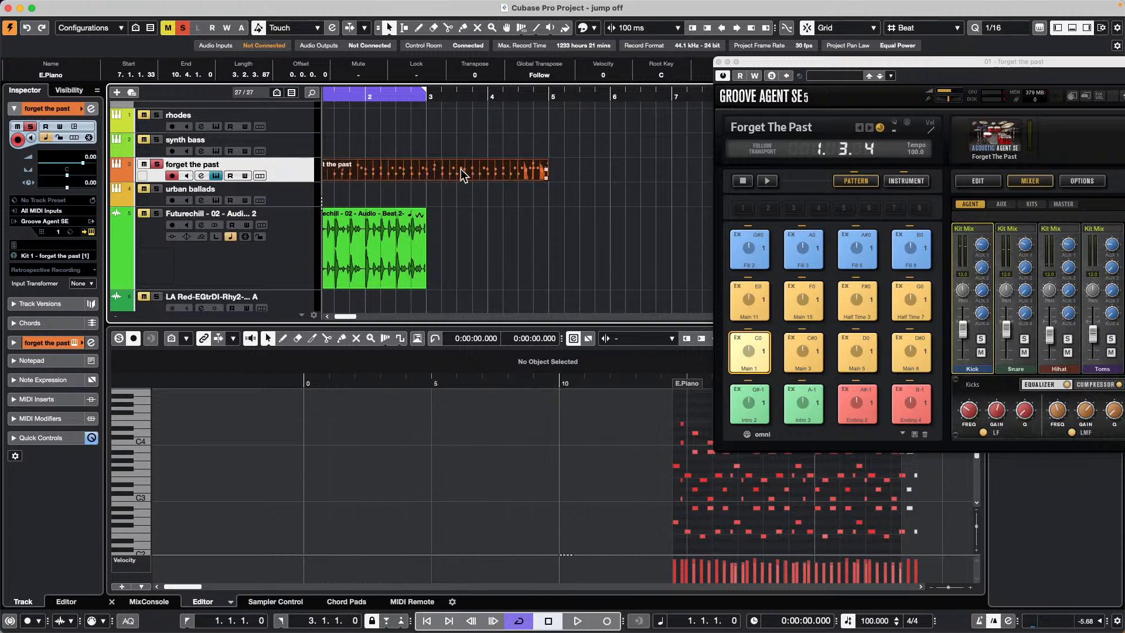
click(719, 63)
scroll(620, 472, up, 4)
scroll(619, 466, down, 7)
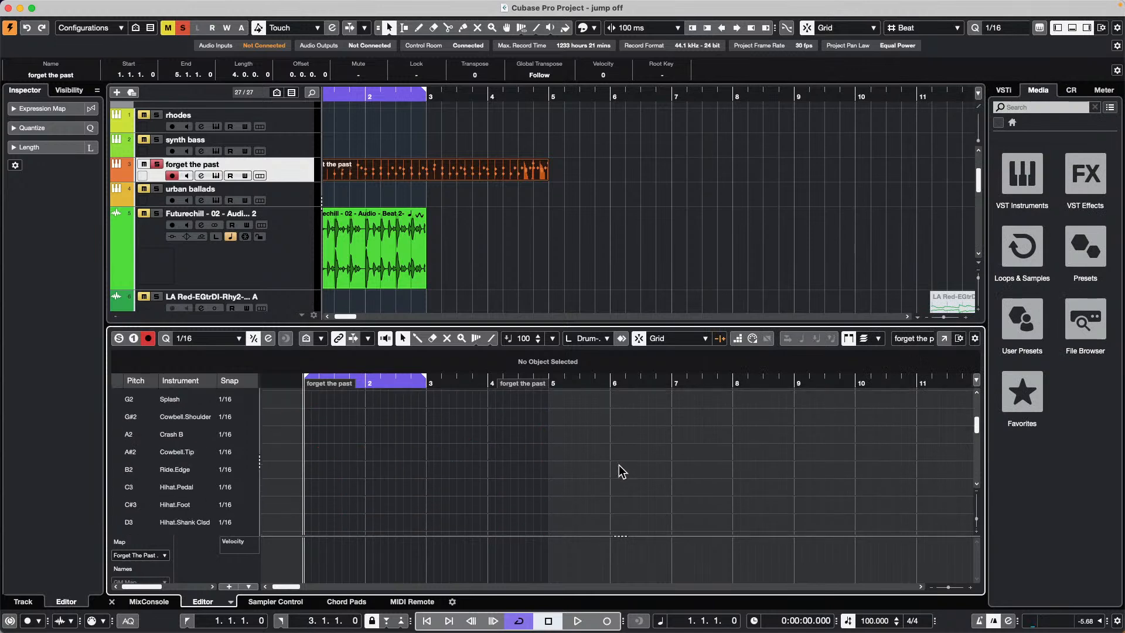
scroll(621, 466, up, 5)
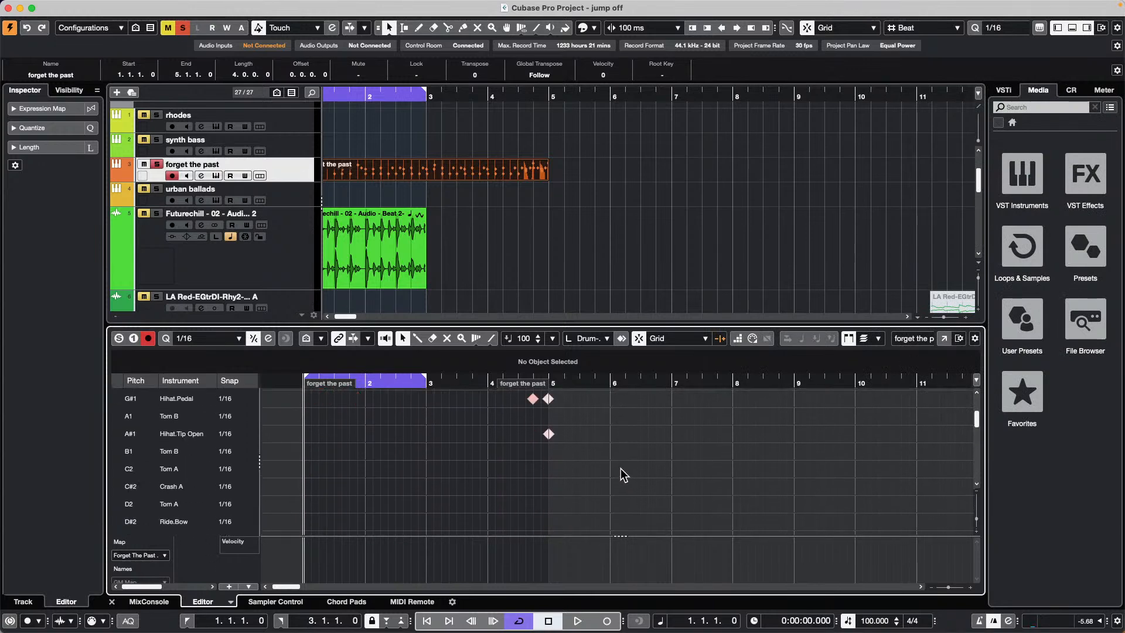
scroll(621, 466, down, 2)
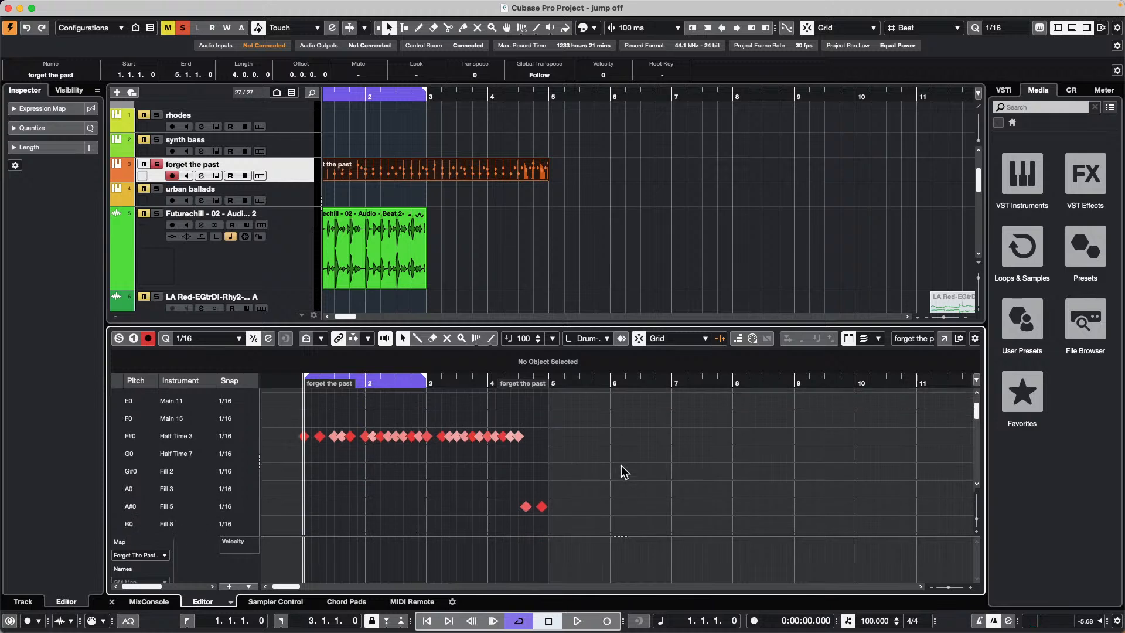
scroll(621, 466, up, 3)
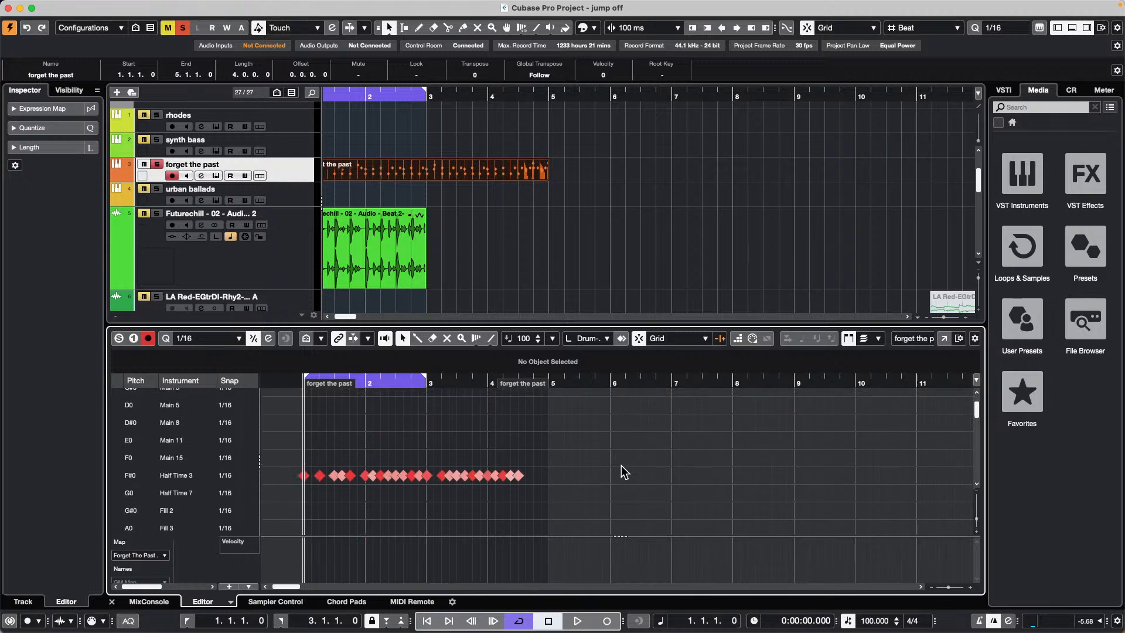
Step: Filter the drum list with Show Drum Sounds with Events, switch the filter off for comparison and apply it again
click(321, 340)
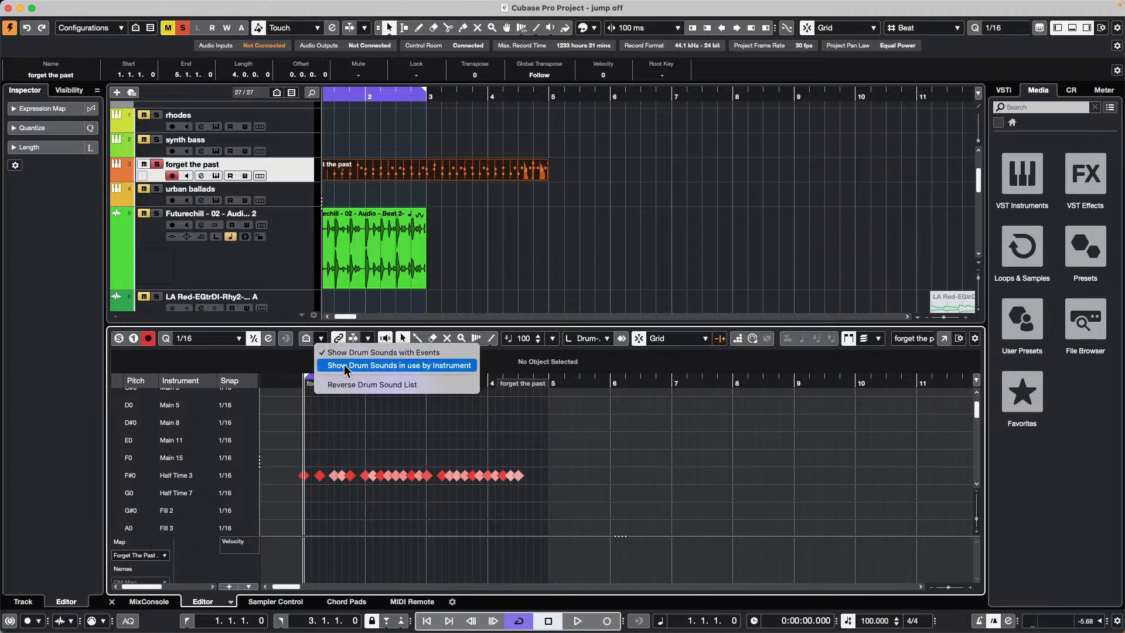
click(426, 355)
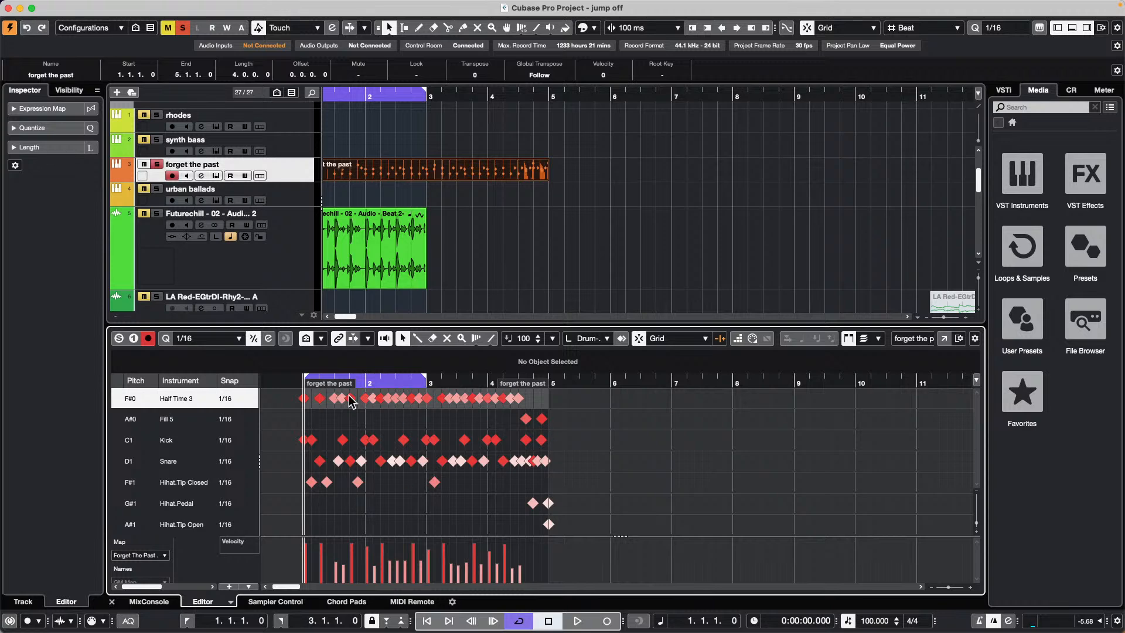
click(306, 340)
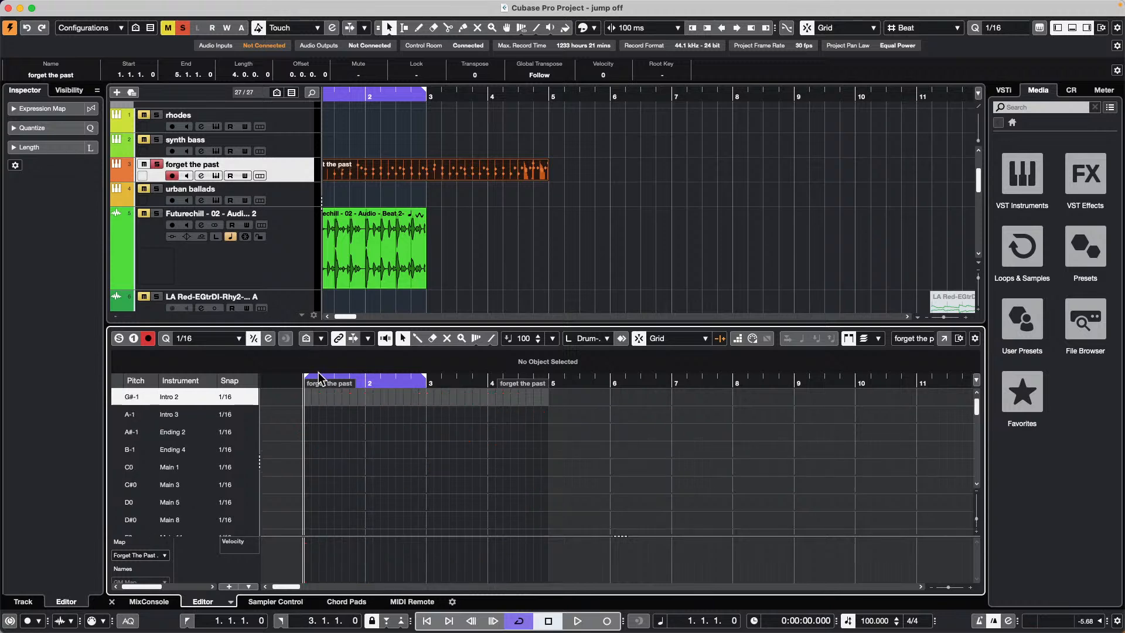
click(321, 340)
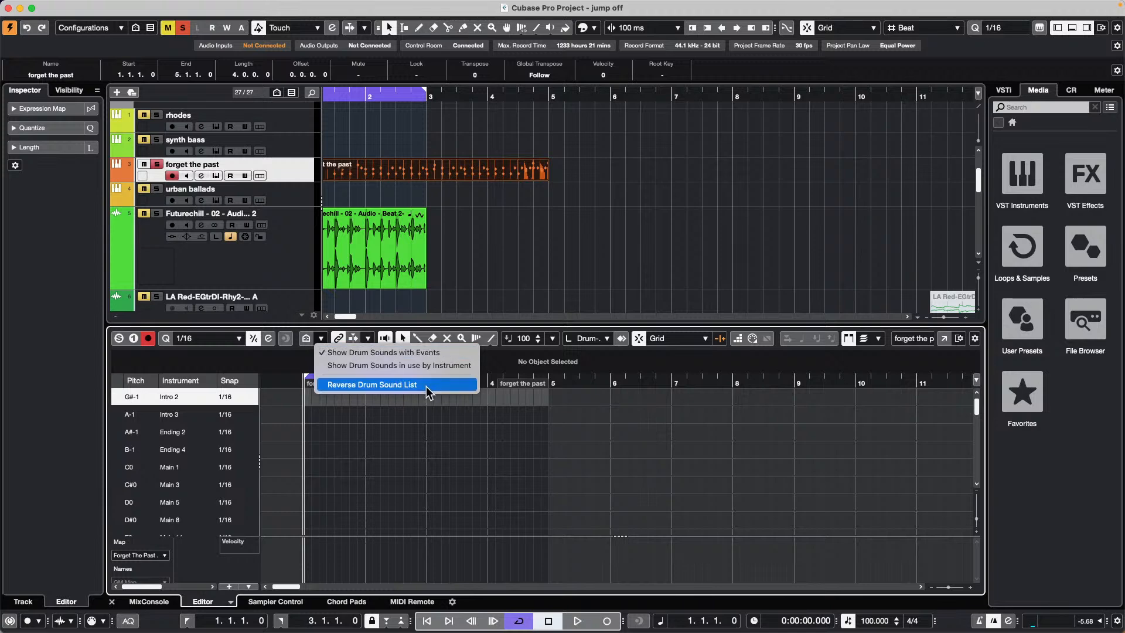
click(387, 352)
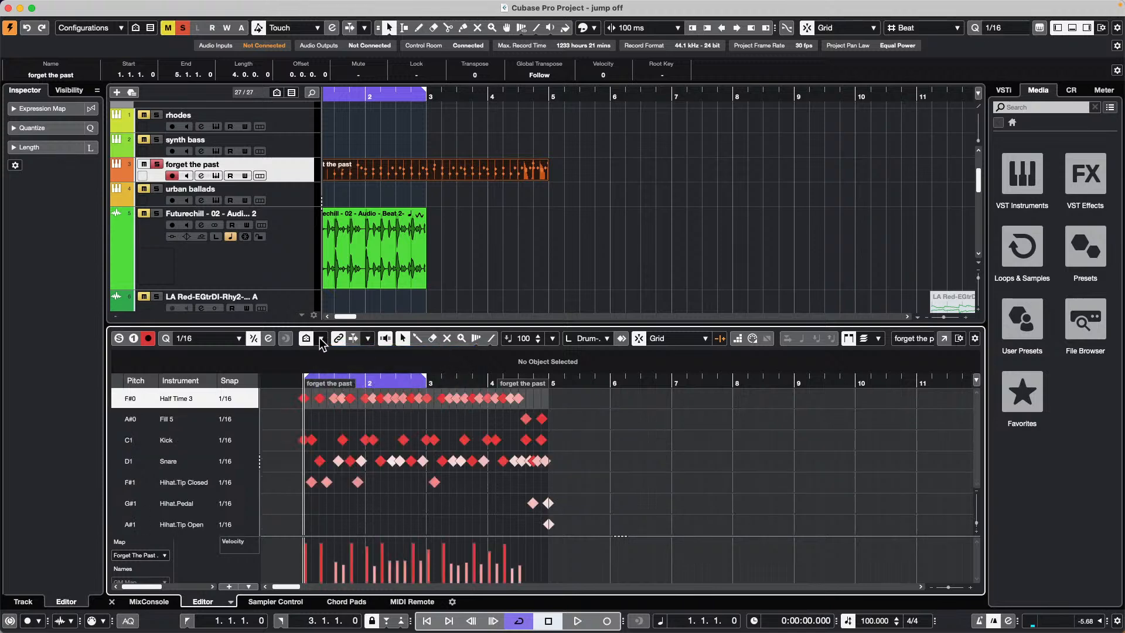
Step: Compare the complete drum sound list with the event-filtered list by toggling the drum visibility filter, leaving it off
click(320, 339)
click(355, 354)
click(306, 340)
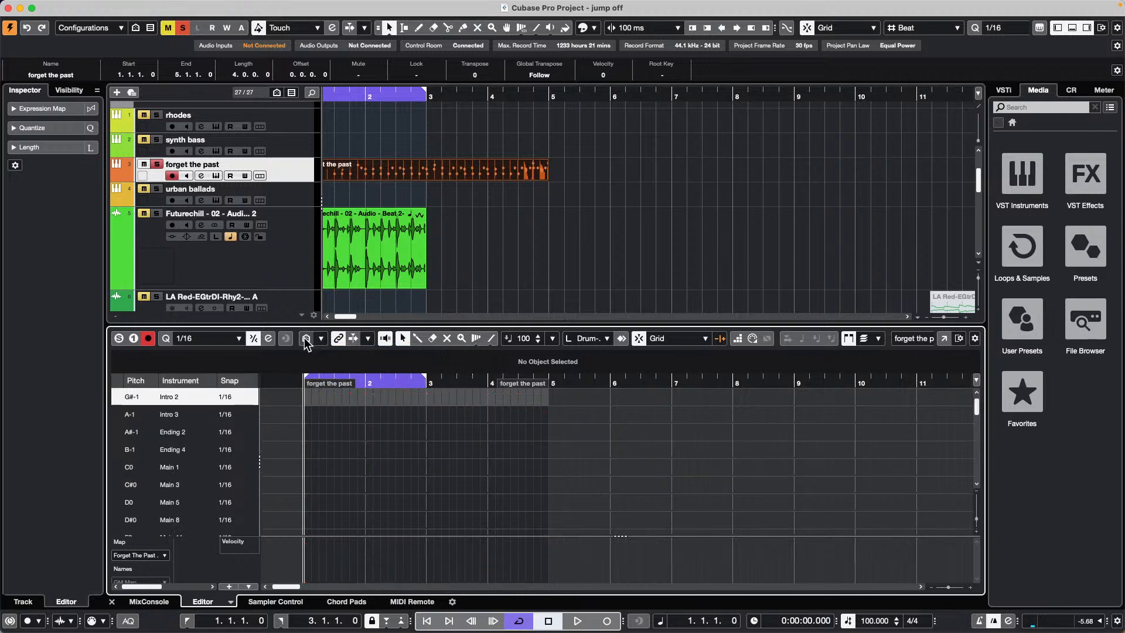
scroll(358, 471, down, 3)
scroll(364, 484, down, 6)
scroll(365, 478, up, 9)
click(306, 340)
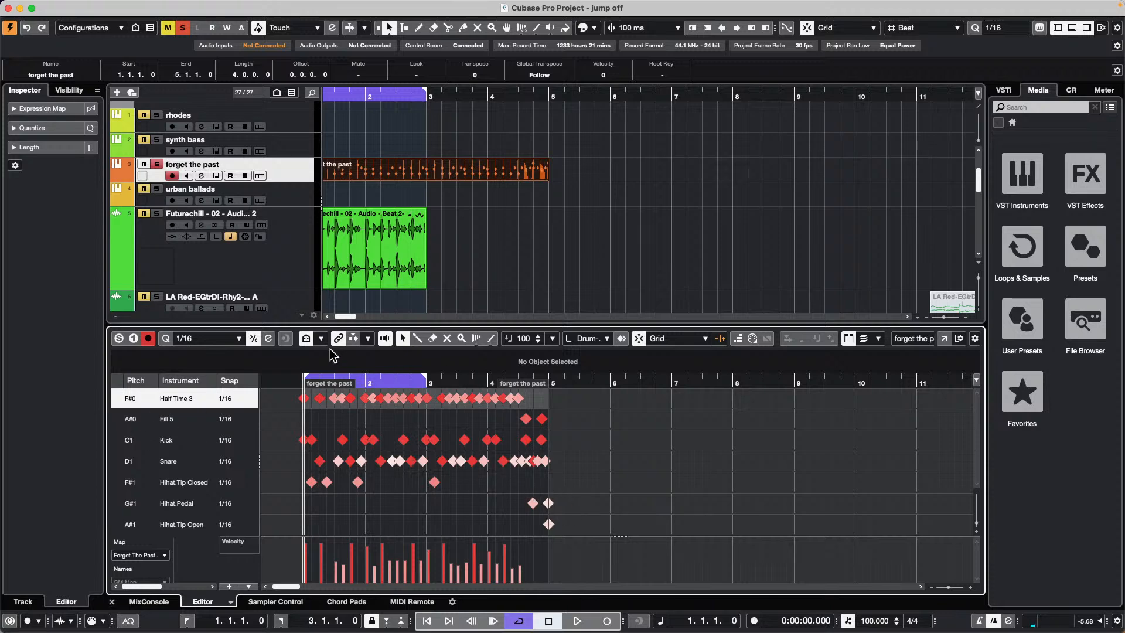
click(306, 339)
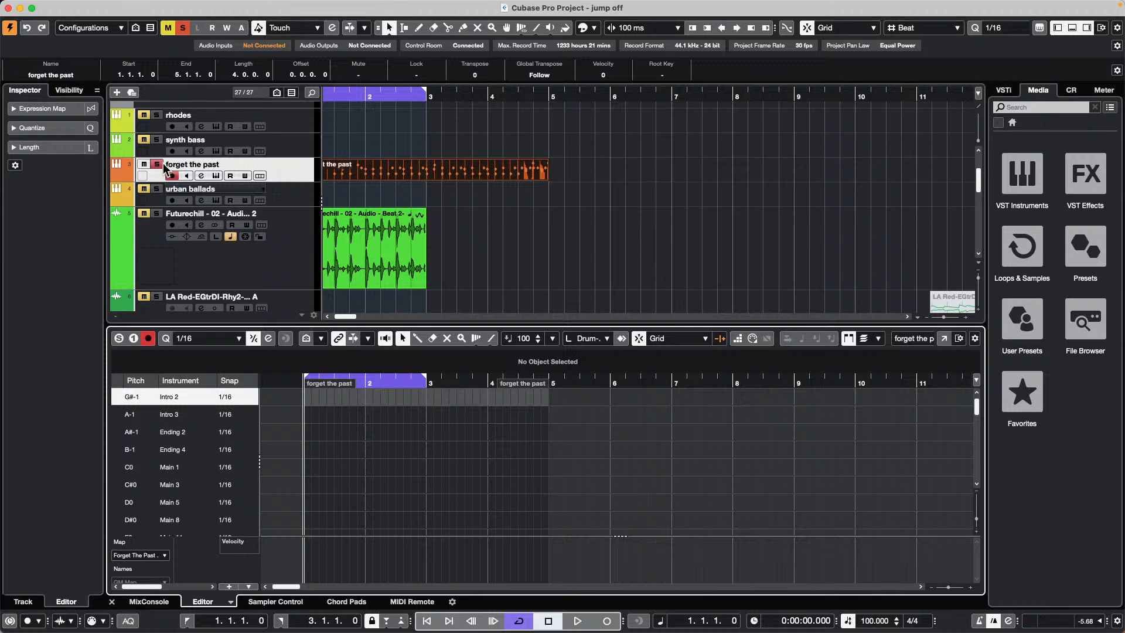
Step: Open and activate the recent project "schubert 2nd HALion 5 DOUBLE" with Projects as its folder, accepting the missing ports as unmapped
click(78, 7)
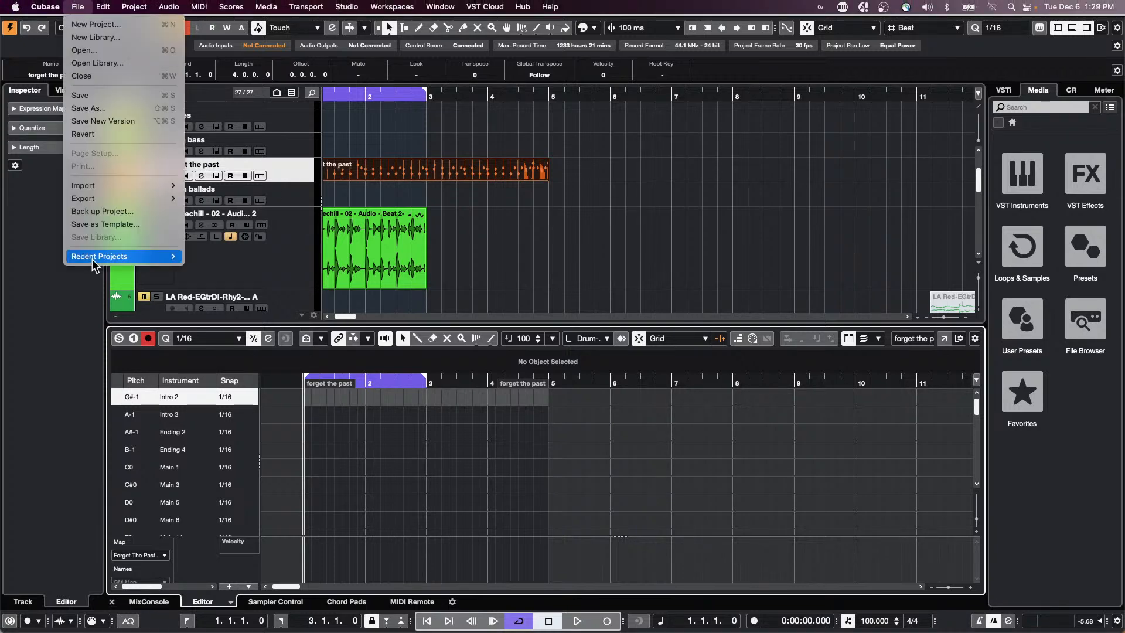
mouse_move(95, 257)
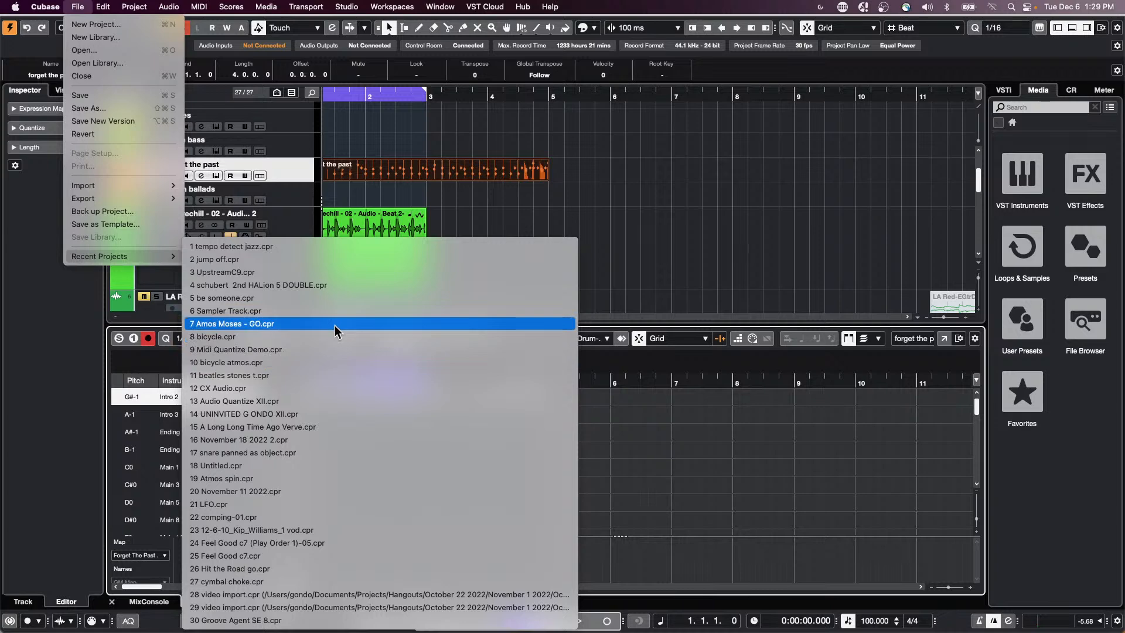
click(337, 286)
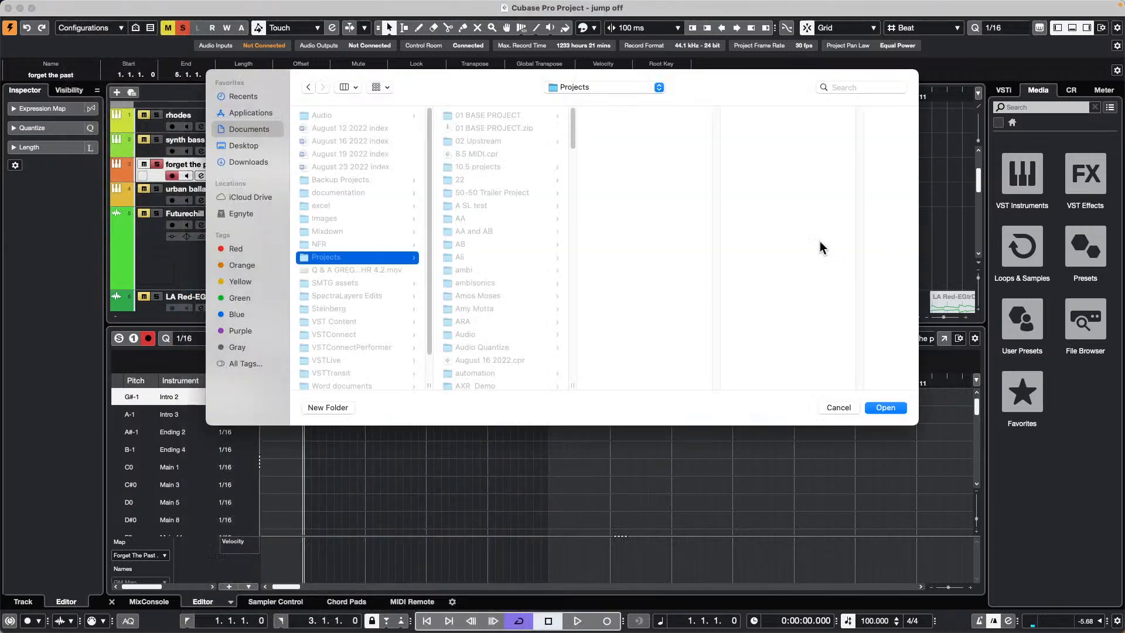
click(881, 407)
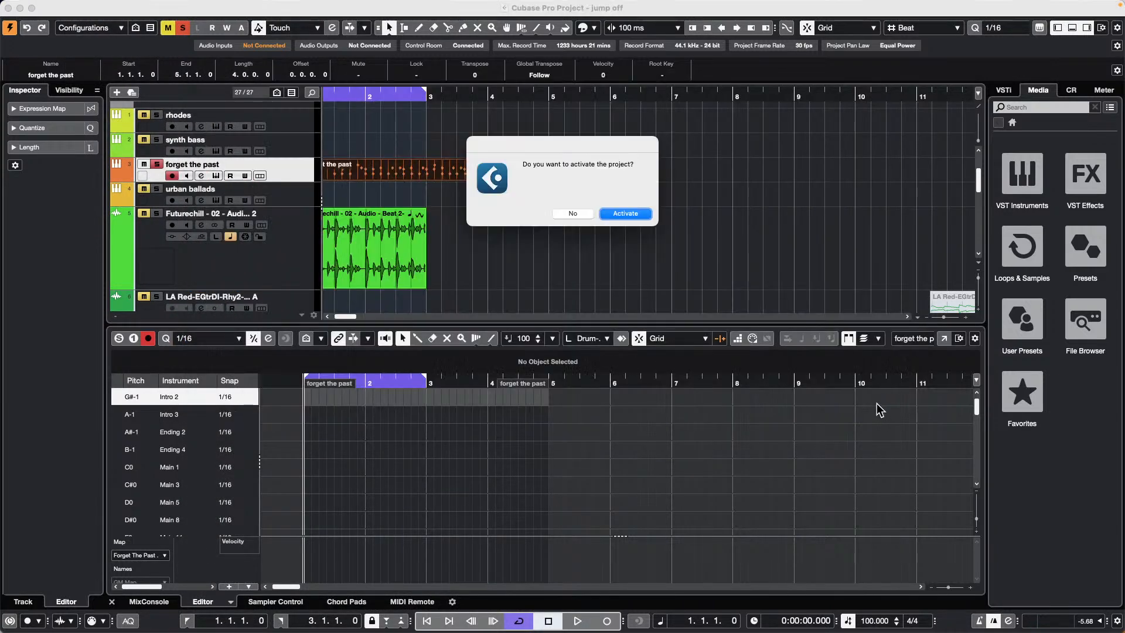
click(636, 215)
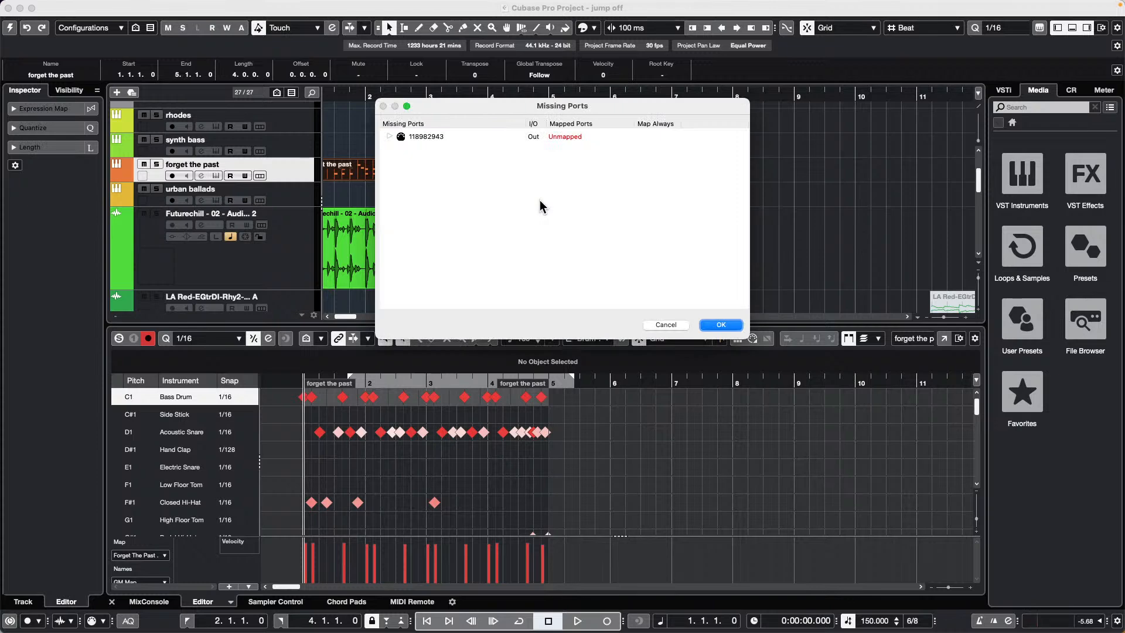
click(712, 326)
Step: Open the violin 1 part in the Key Editor
scroll(439, 252, down, 3)
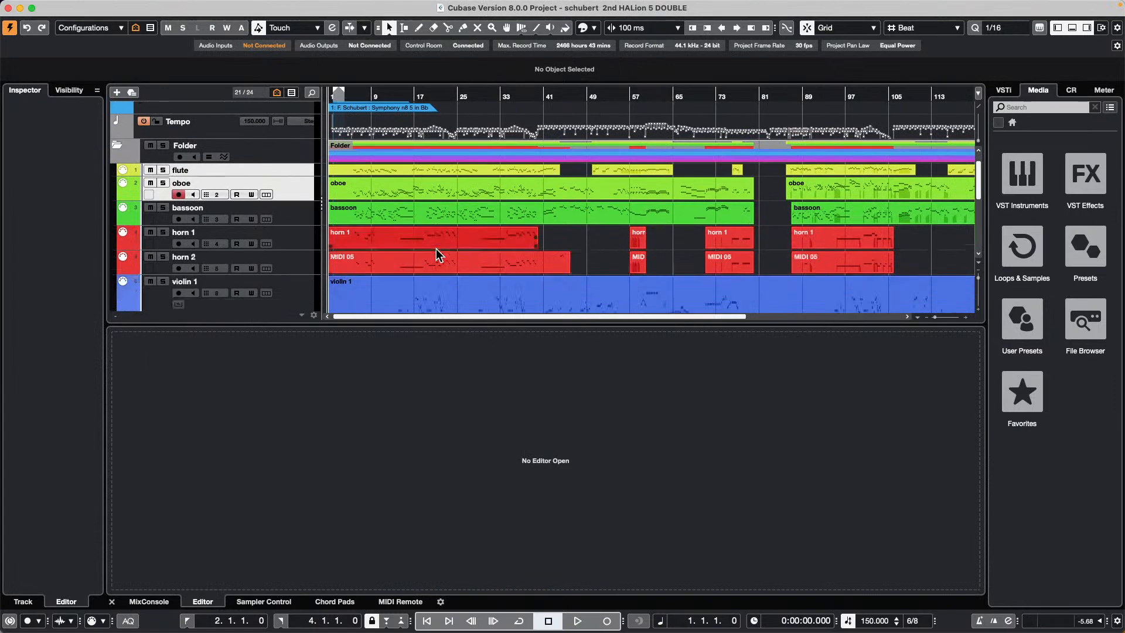
double_click(475, 274)
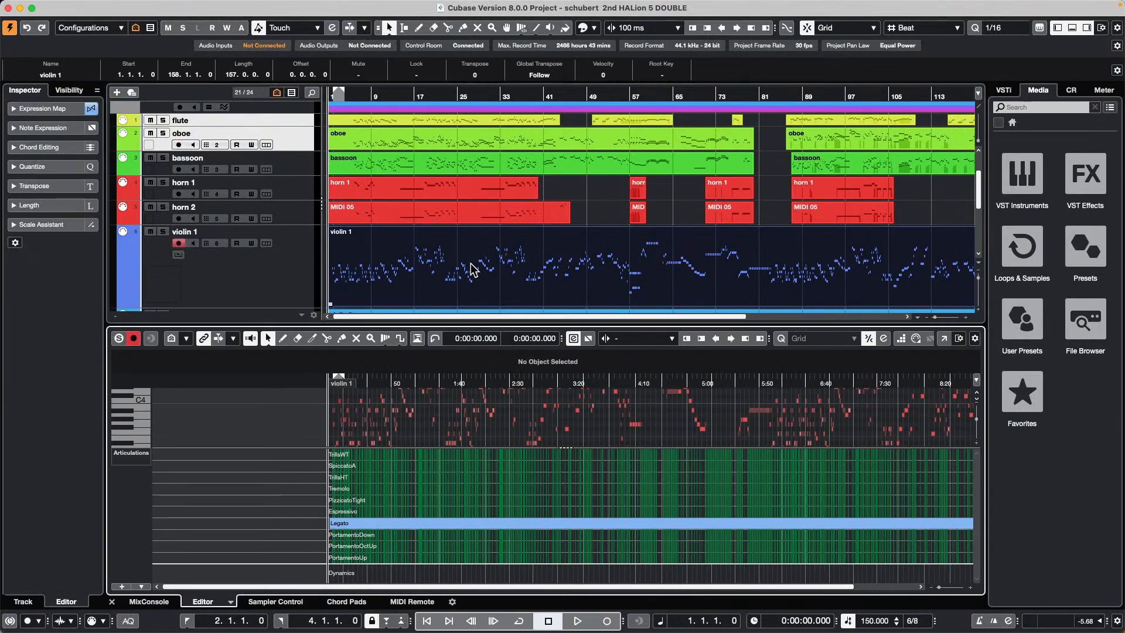
Step: Open the violin 1 Key Editor in a separate window and enlarge its articulation lane
click(944, 338)
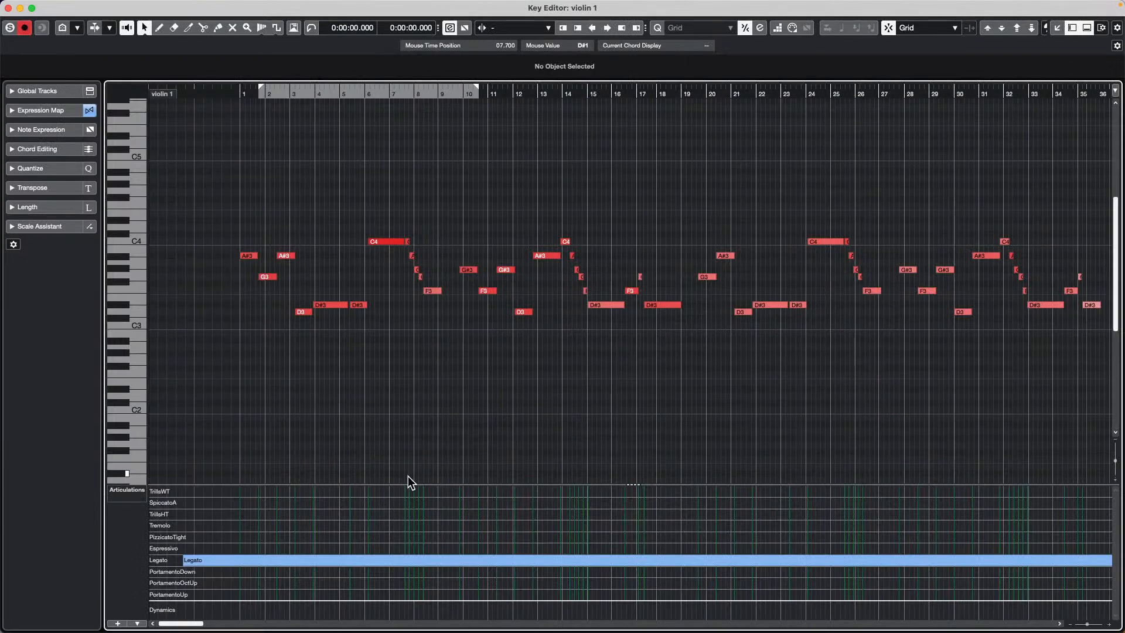
drag(409, 481, 429, 400)
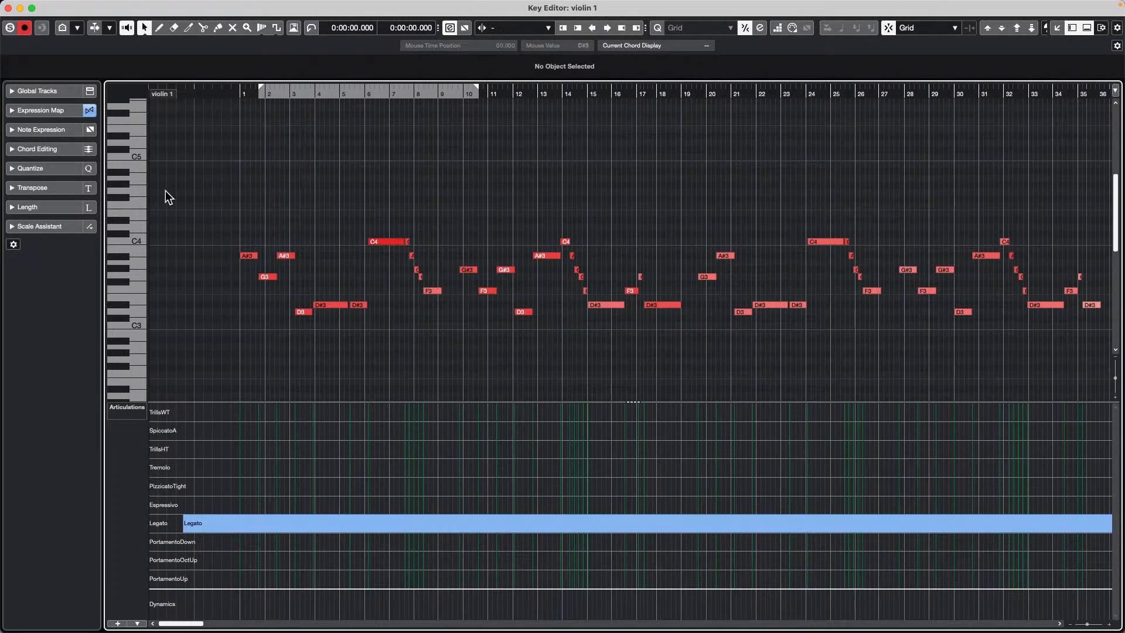
click(231, 7)
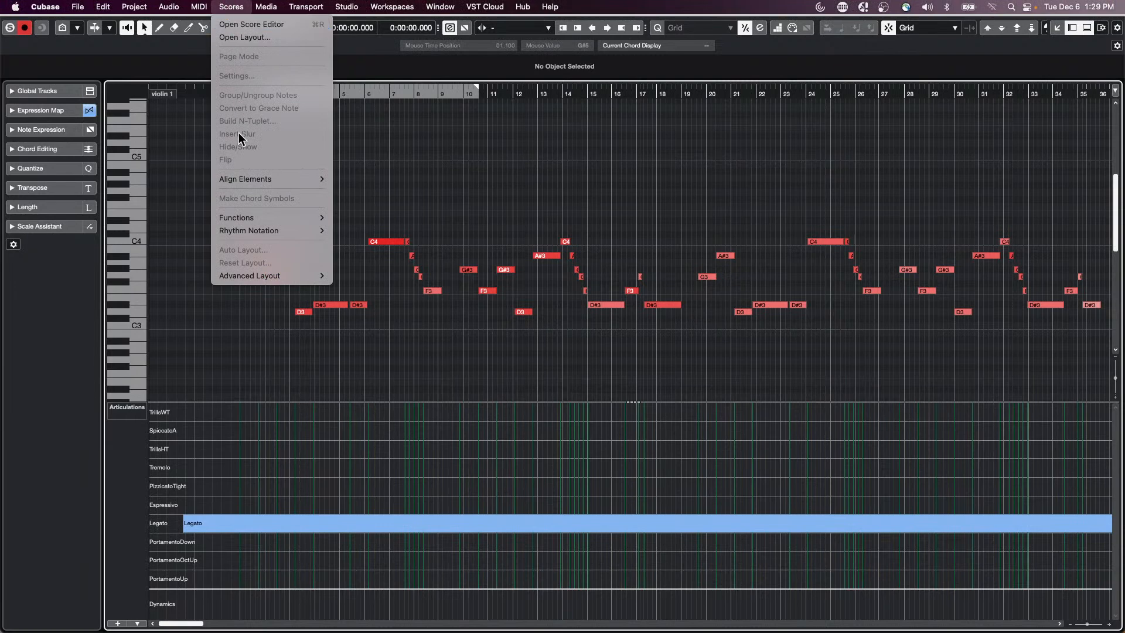
click(546, 319)
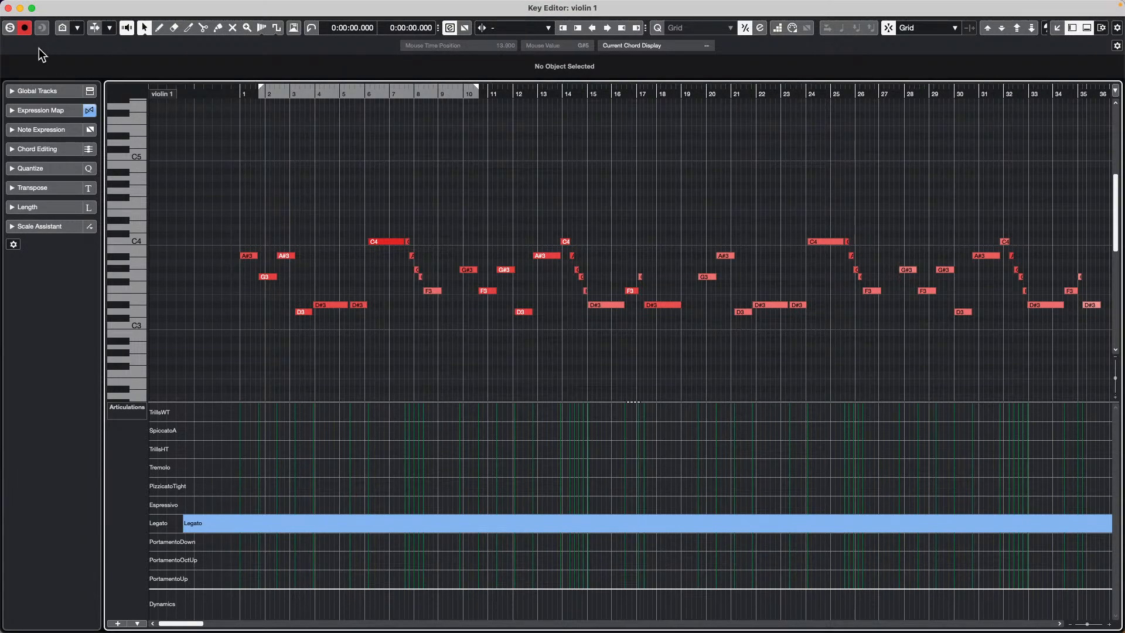
Step: Examine the violin 1 track's HALion instrument, checking the expression list and Expression Controller options on its Macro page
click(8, 8)
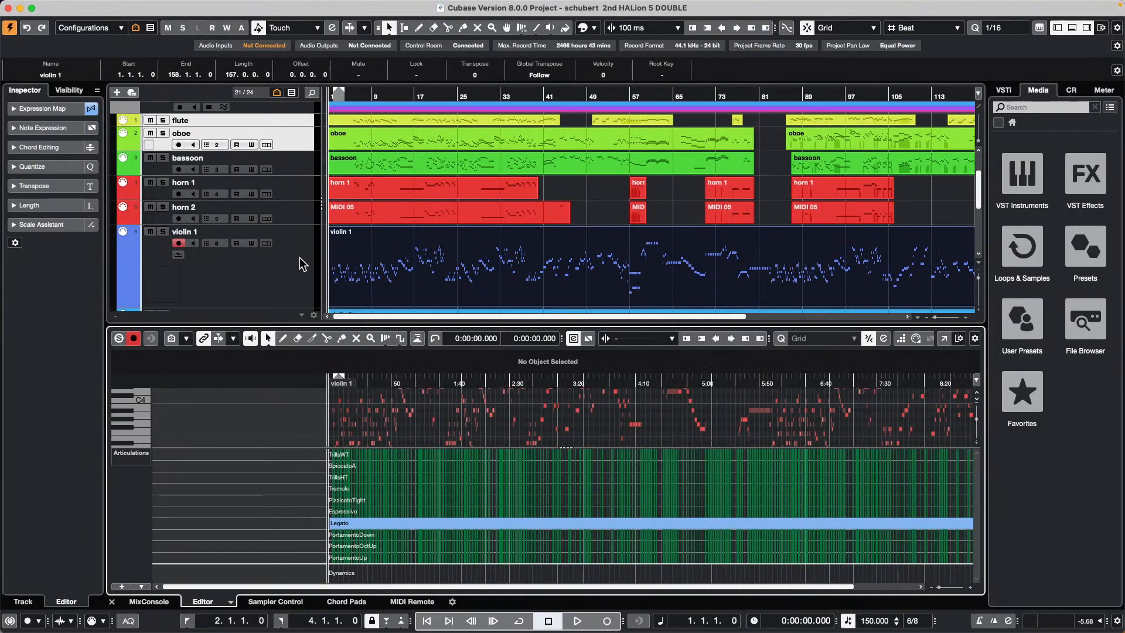
click(249, 285)
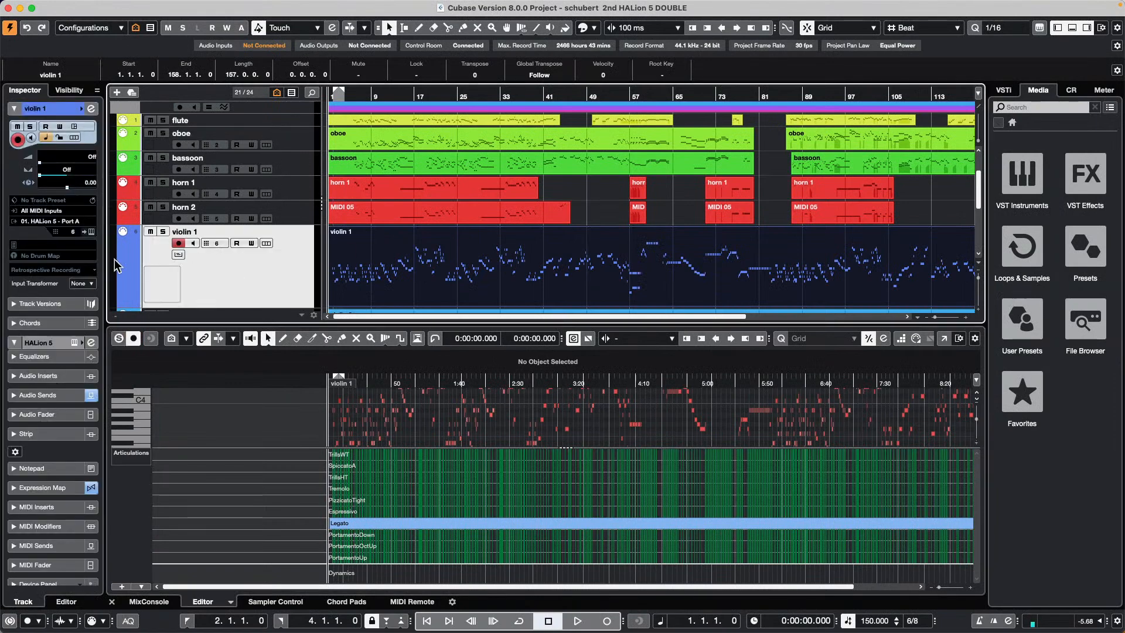
click(92, 234)
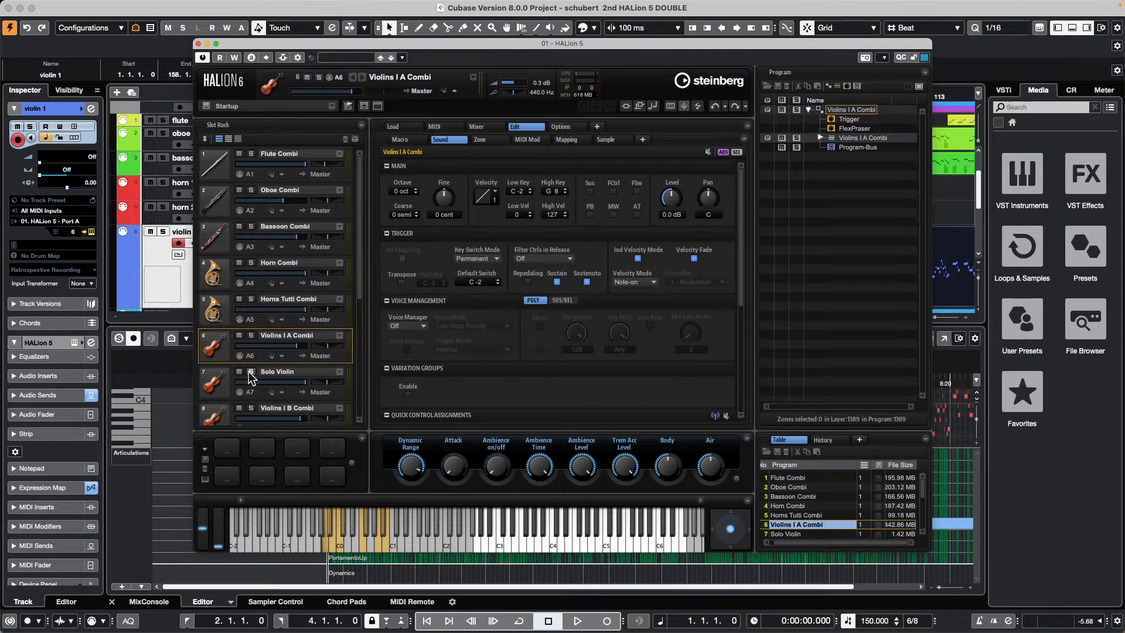
click(404, 141)
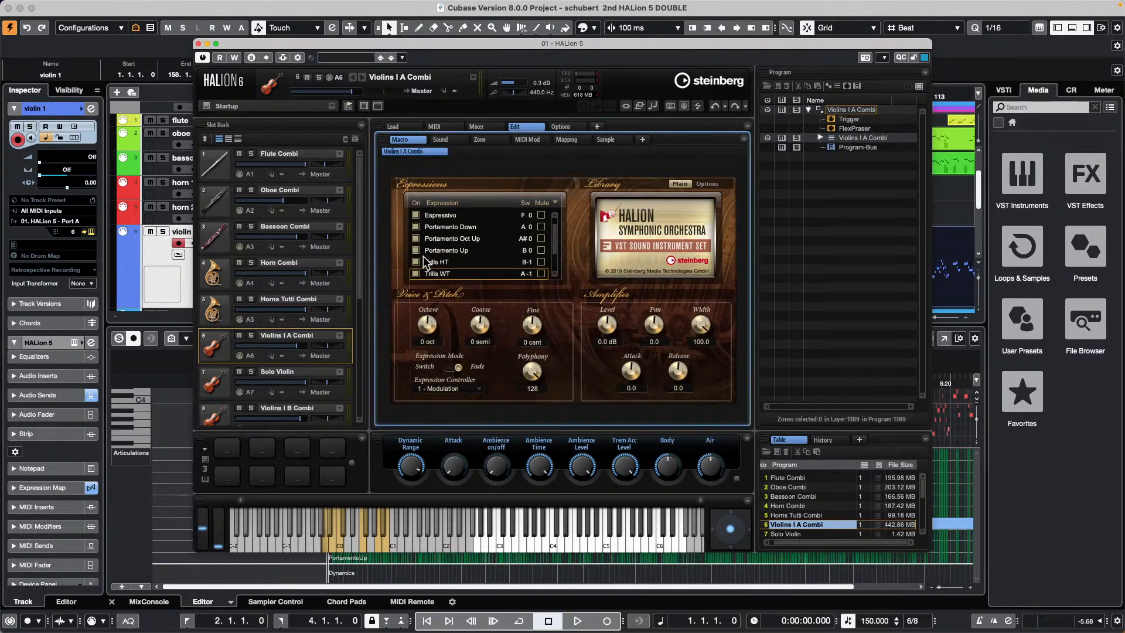
click(460, 389)
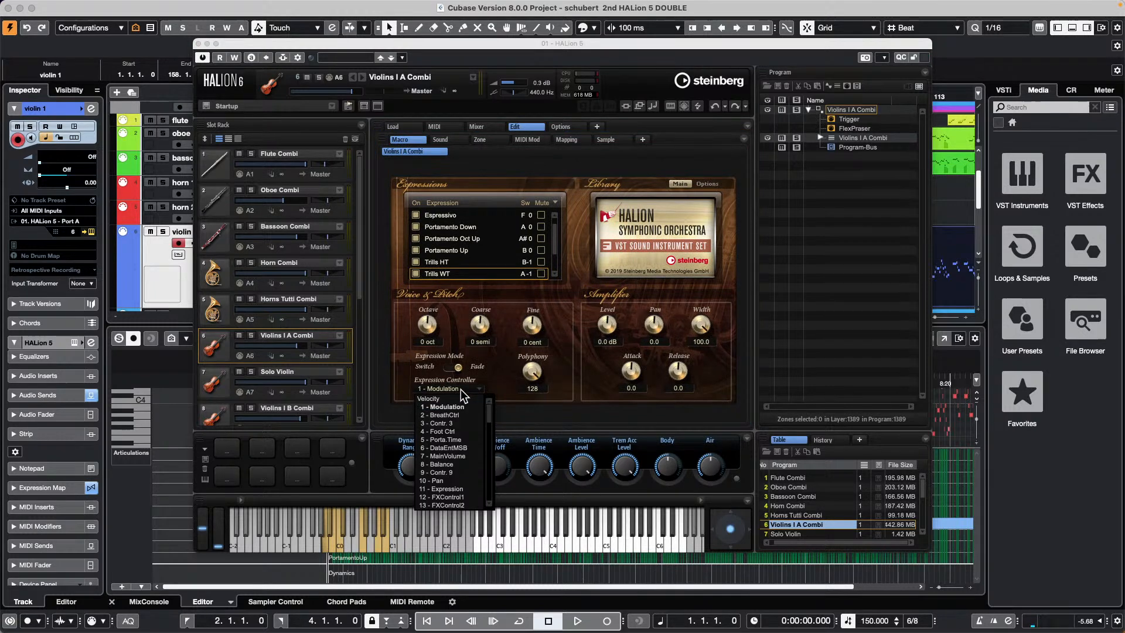
click(504, 398)
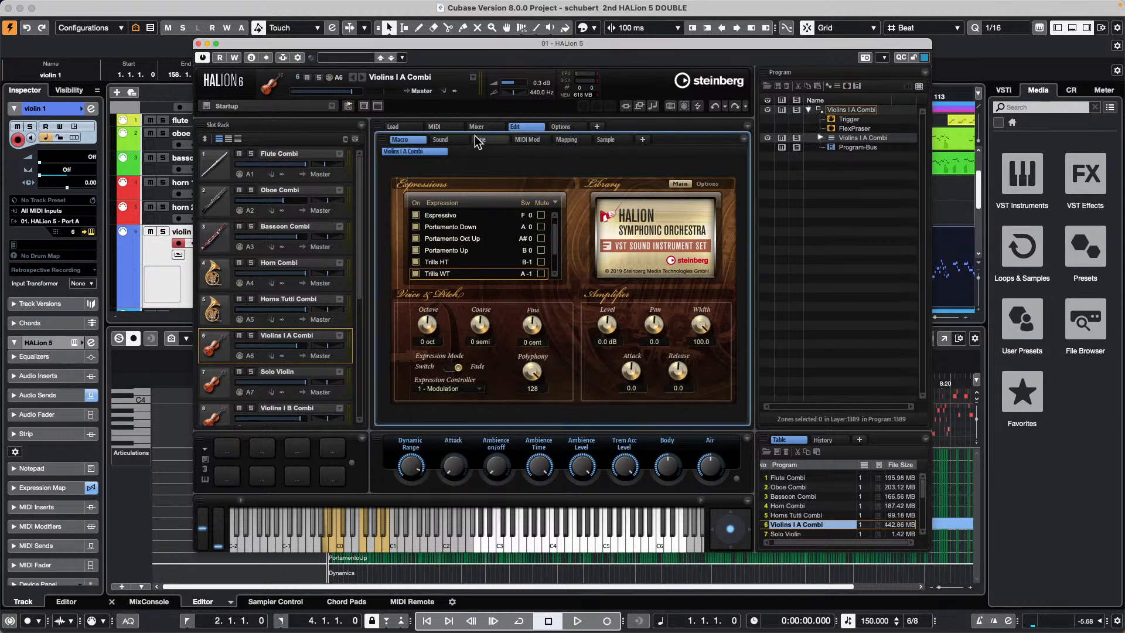
click(199, 44)
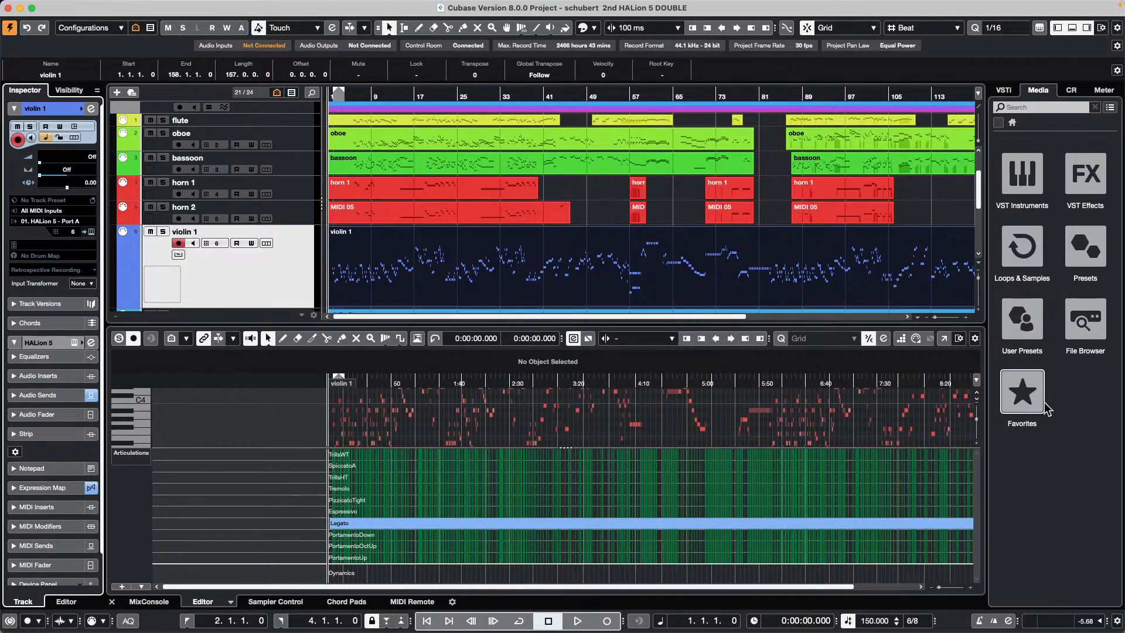
Step: Reopen the violin 1 Key Editor in a separate window and inspect the violin 1 map in Expression Map Setup
click(944, 341)
click(944, 339)
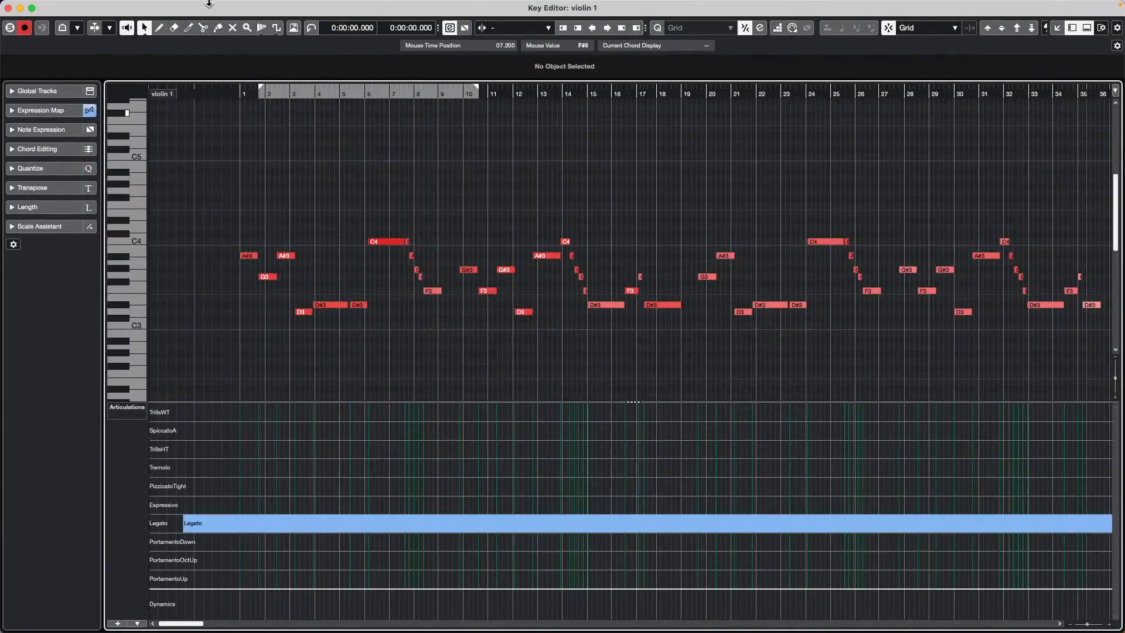
click(231, 7)
mouse_move(198, 8)
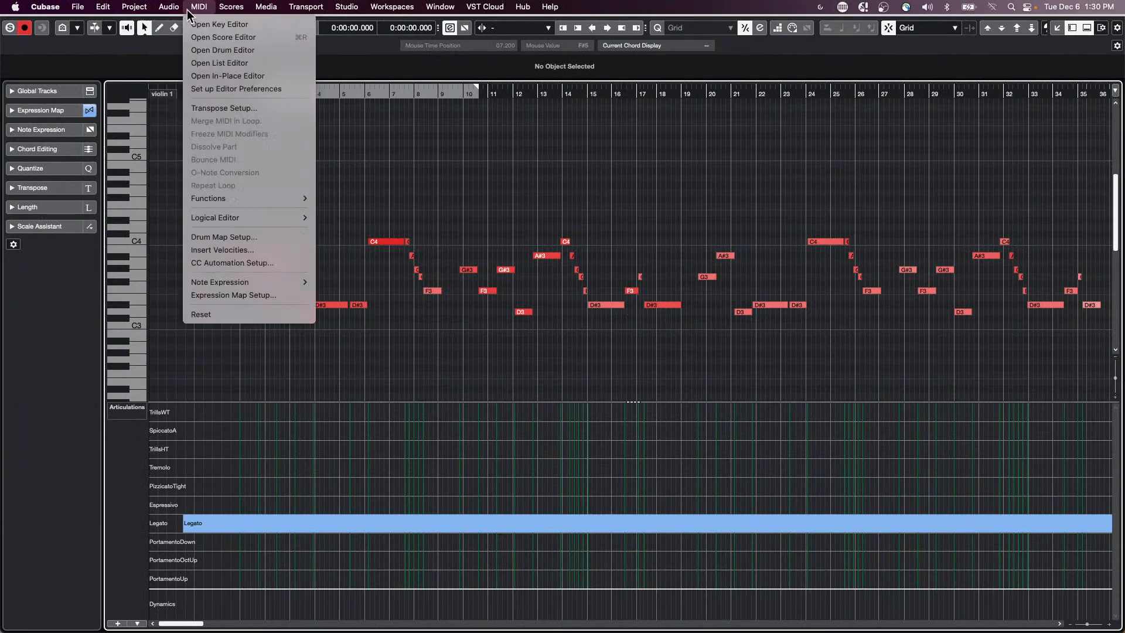
click(263, 294)
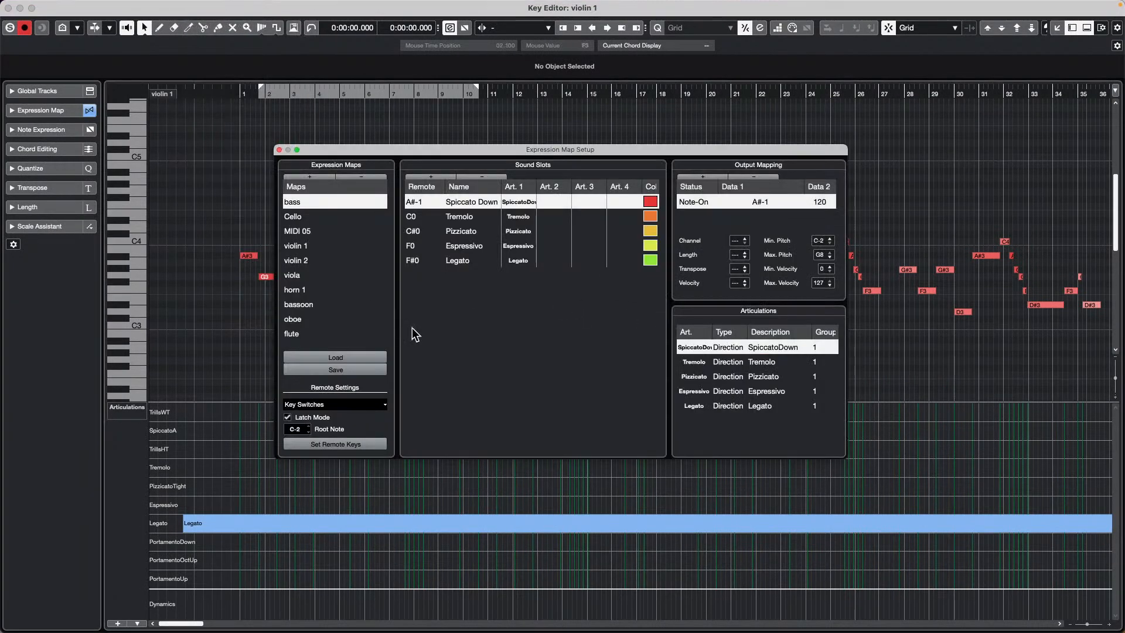
click(306, 247)
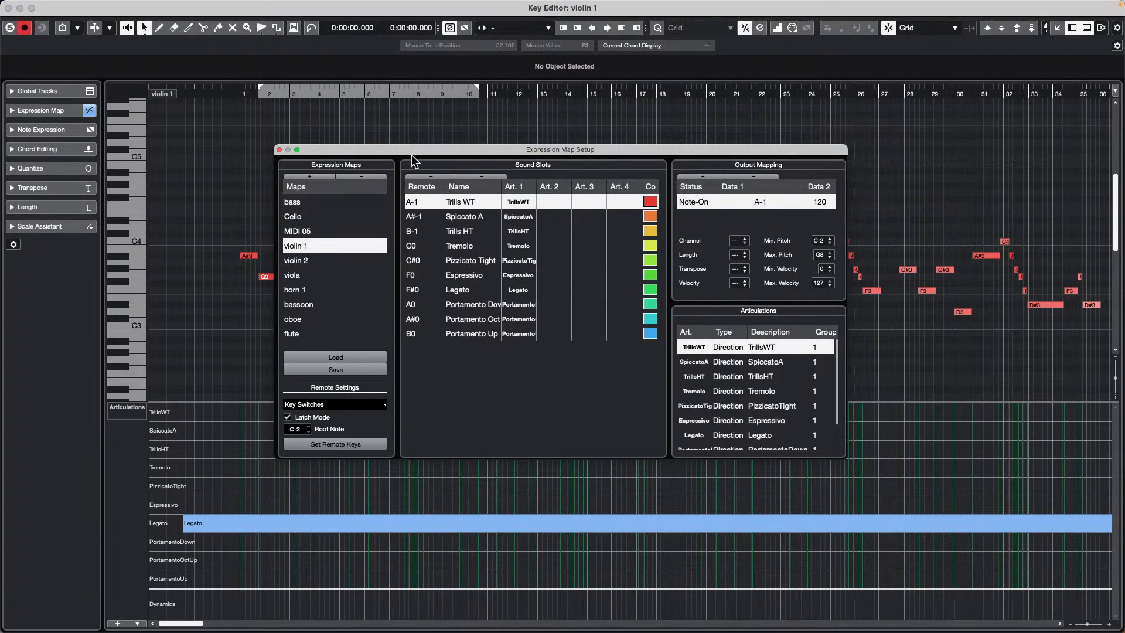
Step: Add a new blank expression map, return to the violin 1 map and close Expression Map Setup
click(198, 6)
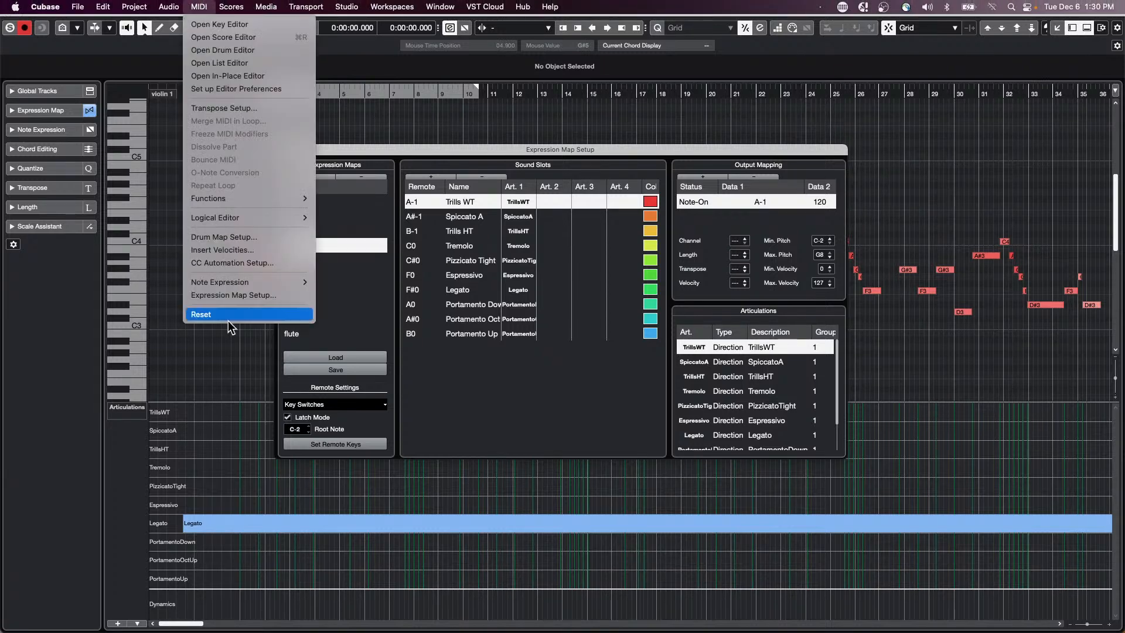
click(257, 299)
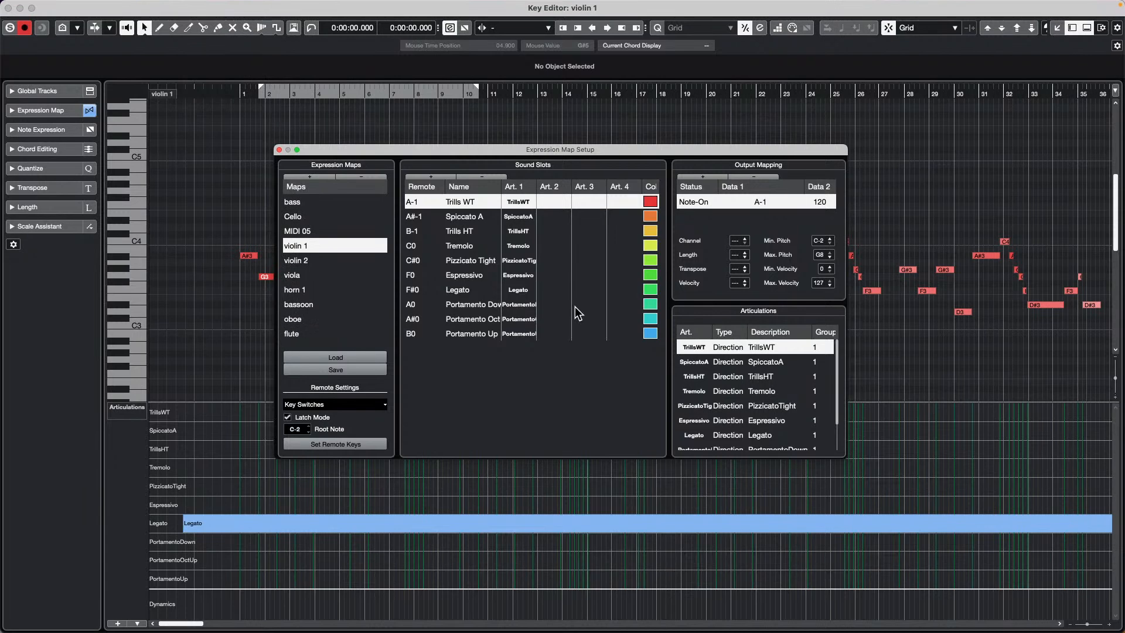
click(310, 177)
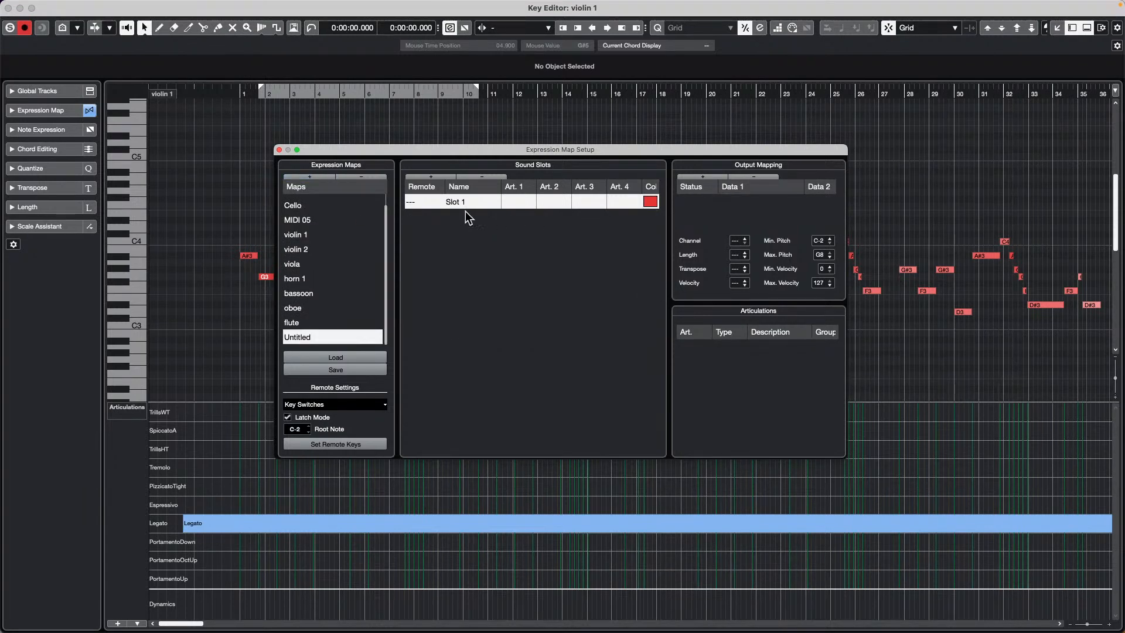
click(309, 236)
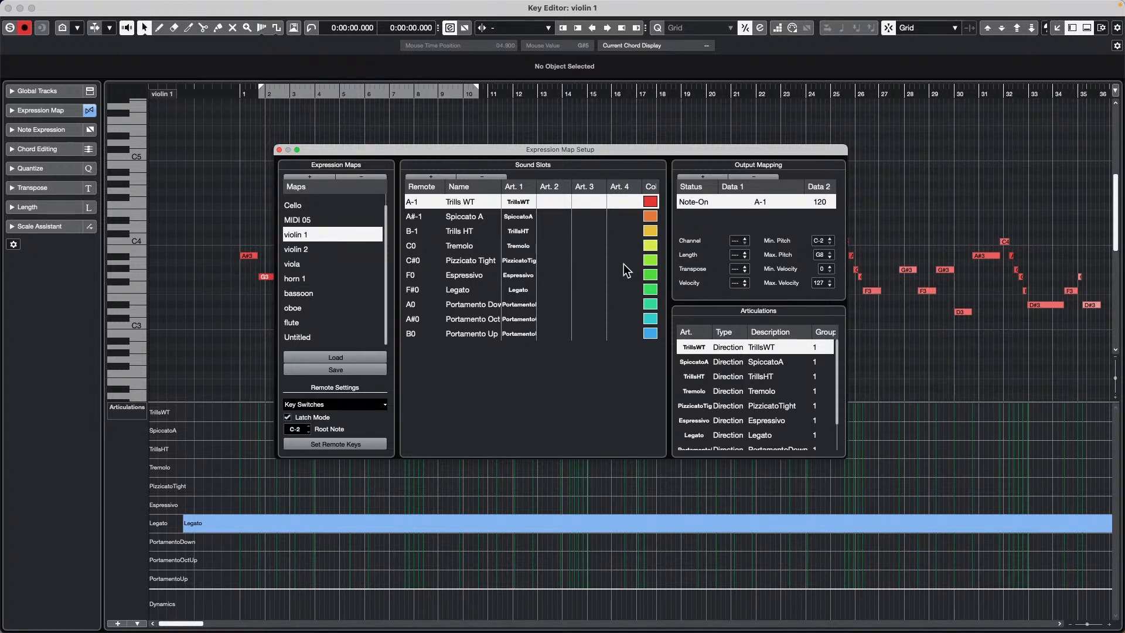
click(280, 150)
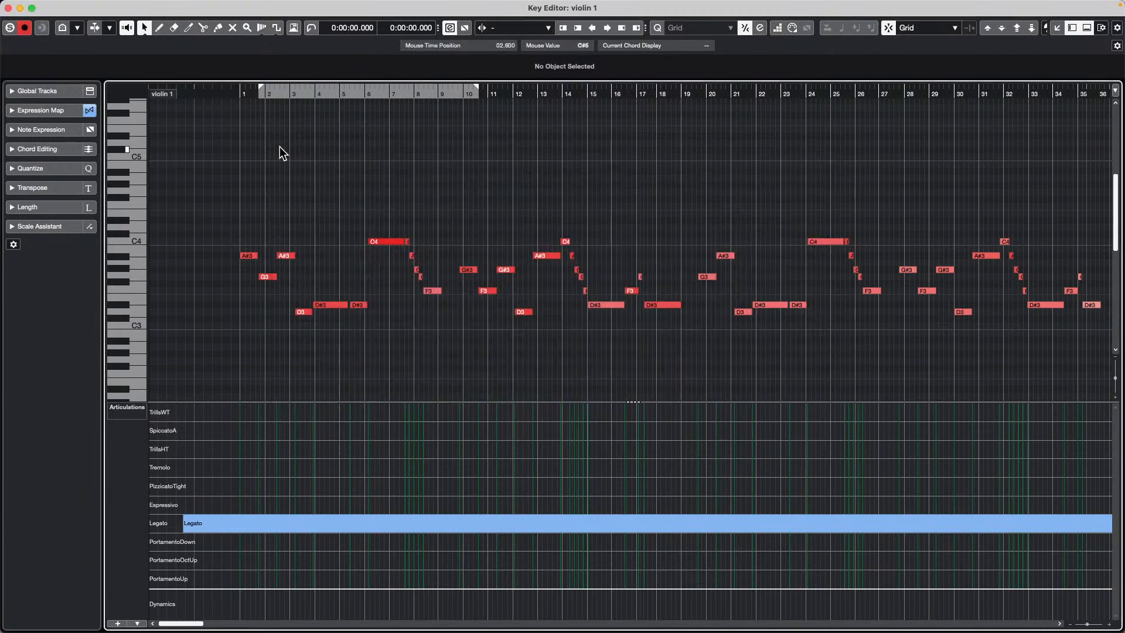
Step: Play the opening of the violin 1 part and show its expression map articulations and the list of available maps
drag(226, 92, 233, 115)
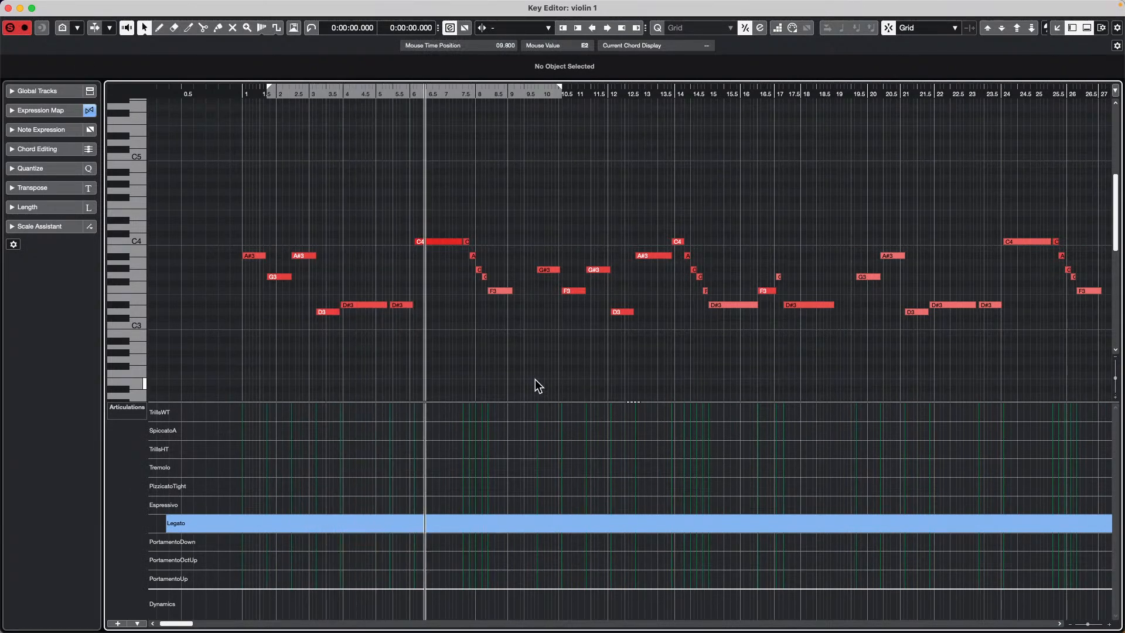
key(space)
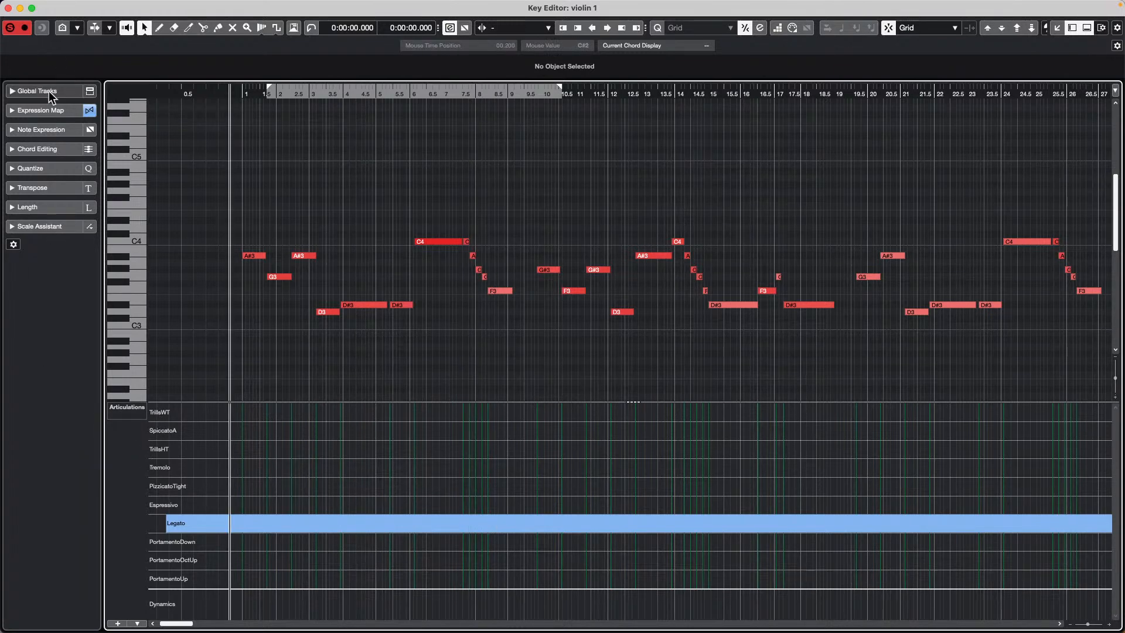
click(55, 113)
click(65, 129)
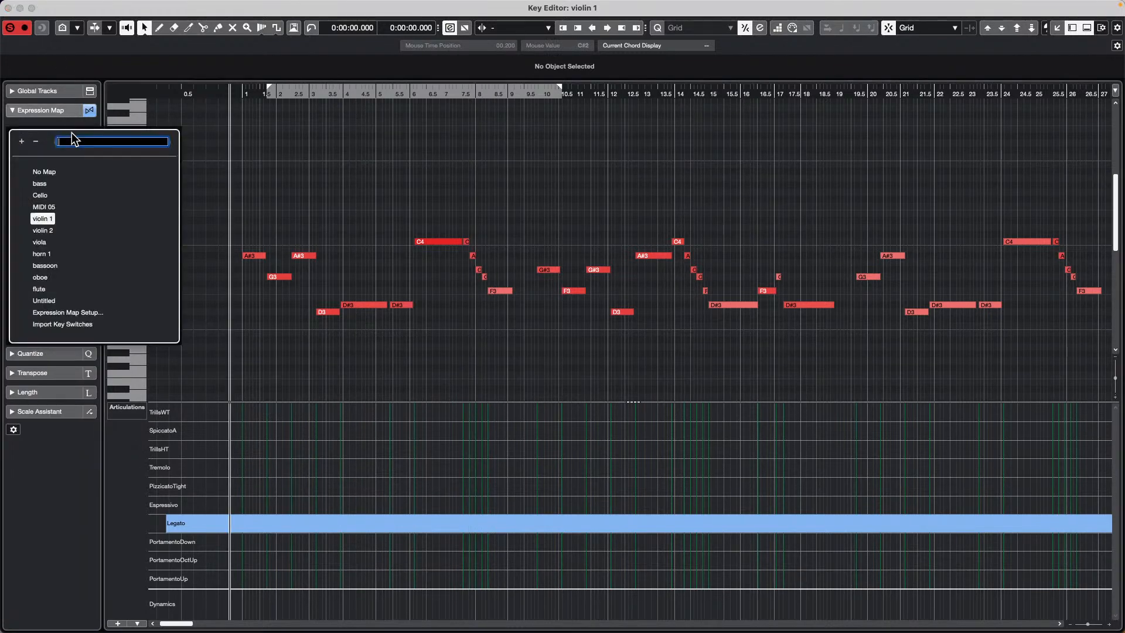
click(271, 208)
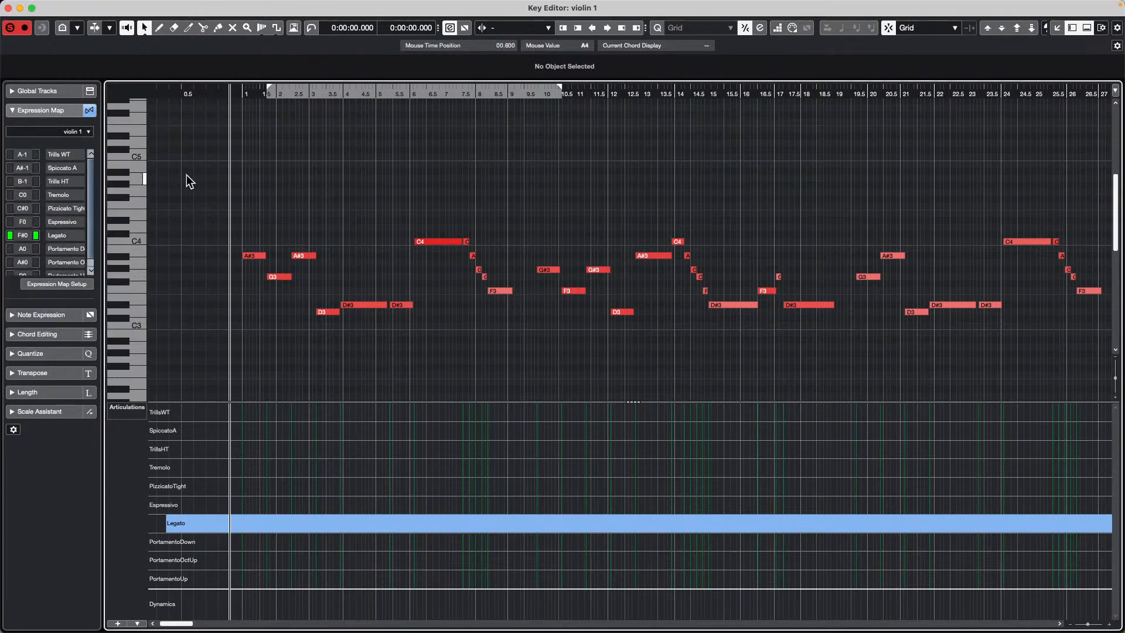
Step: Draw a SpiccatoA articulation from 7.5 s, switch back to Legato from 8.3 s and place the playhead just before it
right_click(451, 456)
click(467, 459)
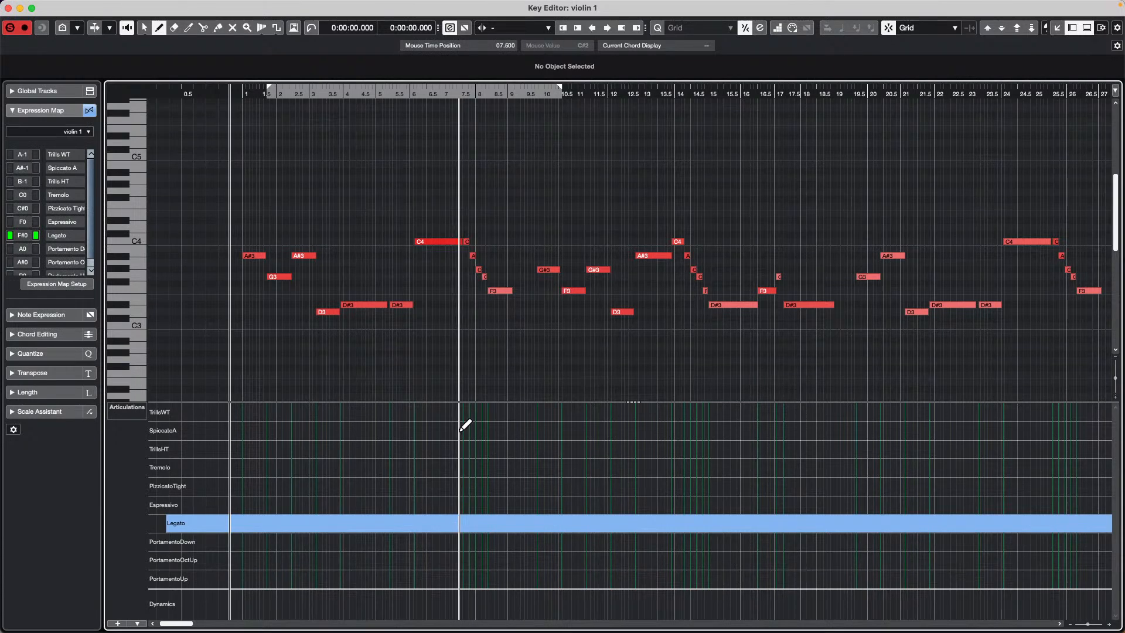
click(460, 431)
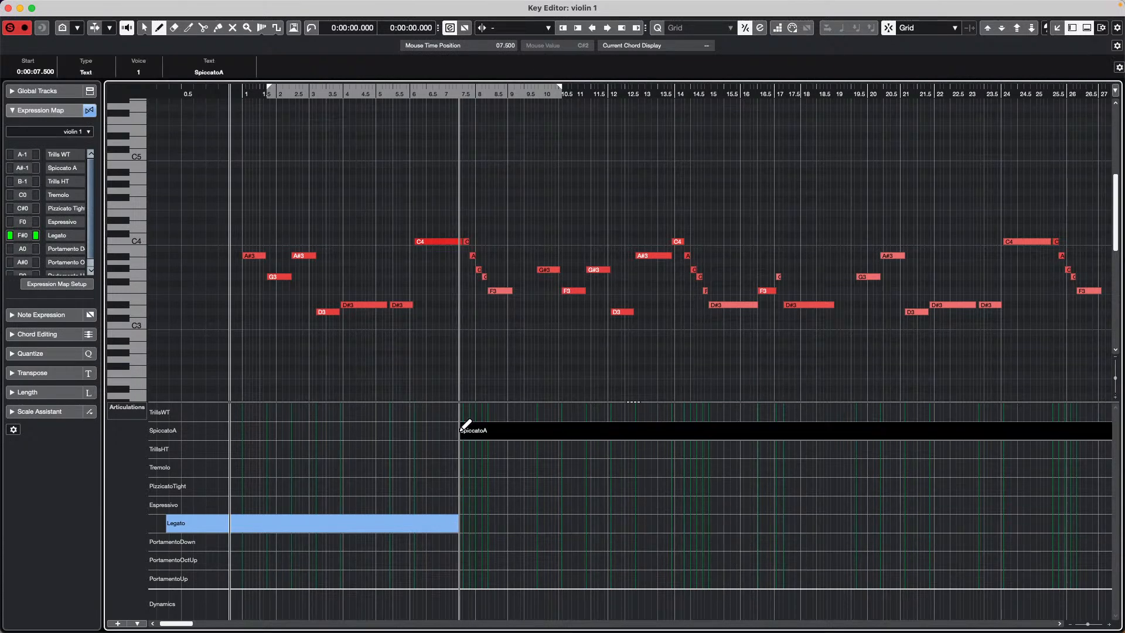
click(487, 524)
click(417, 92)
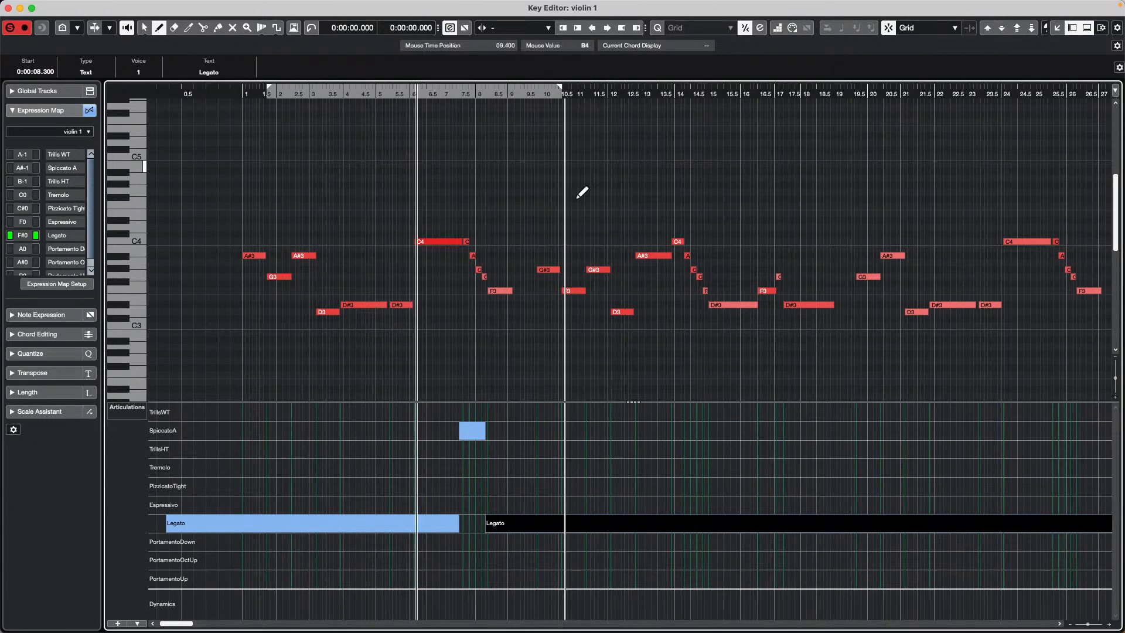
Step: Draw a PizzicatoTight articulation from 13.8 s, return to Legato from about 14.9 s and stop playback after listening
click(670, 484)
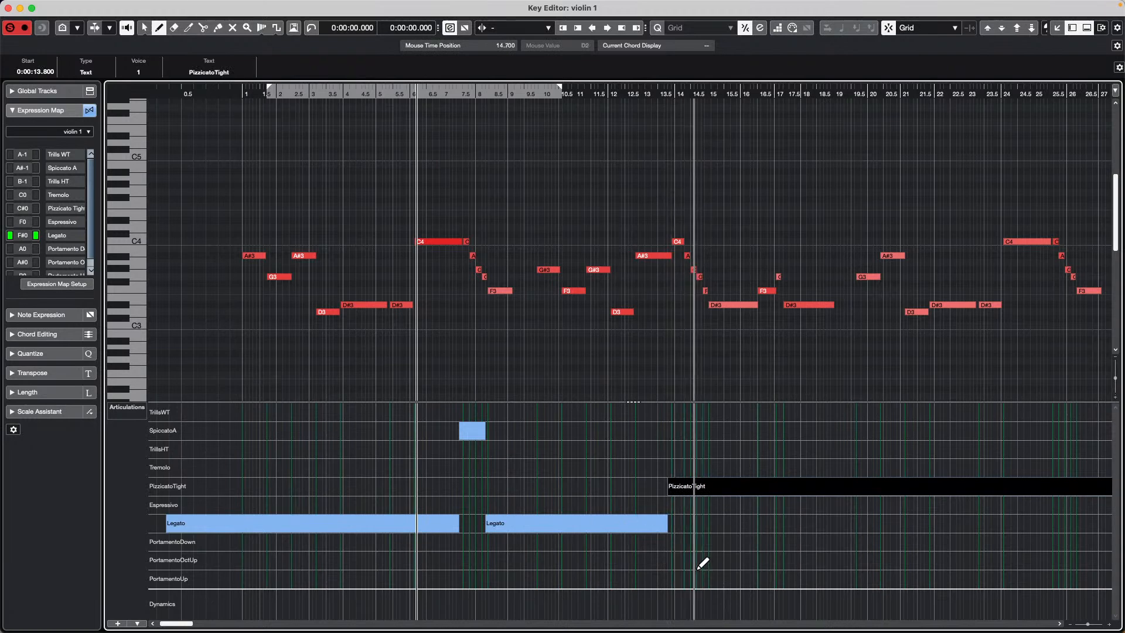
click(707, 521)
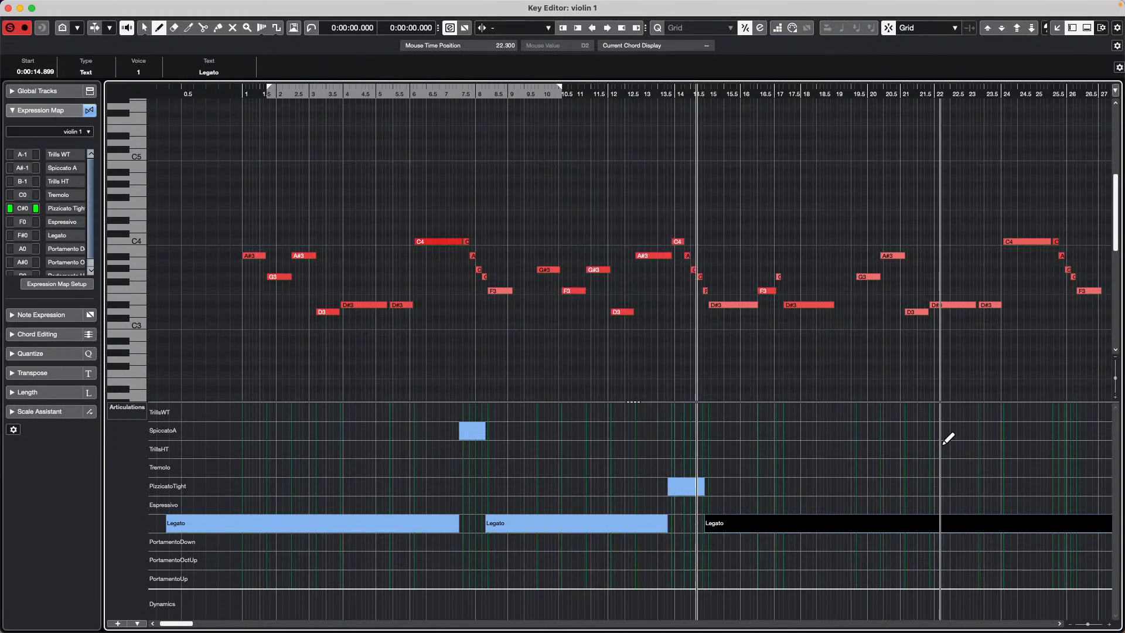
key(space)
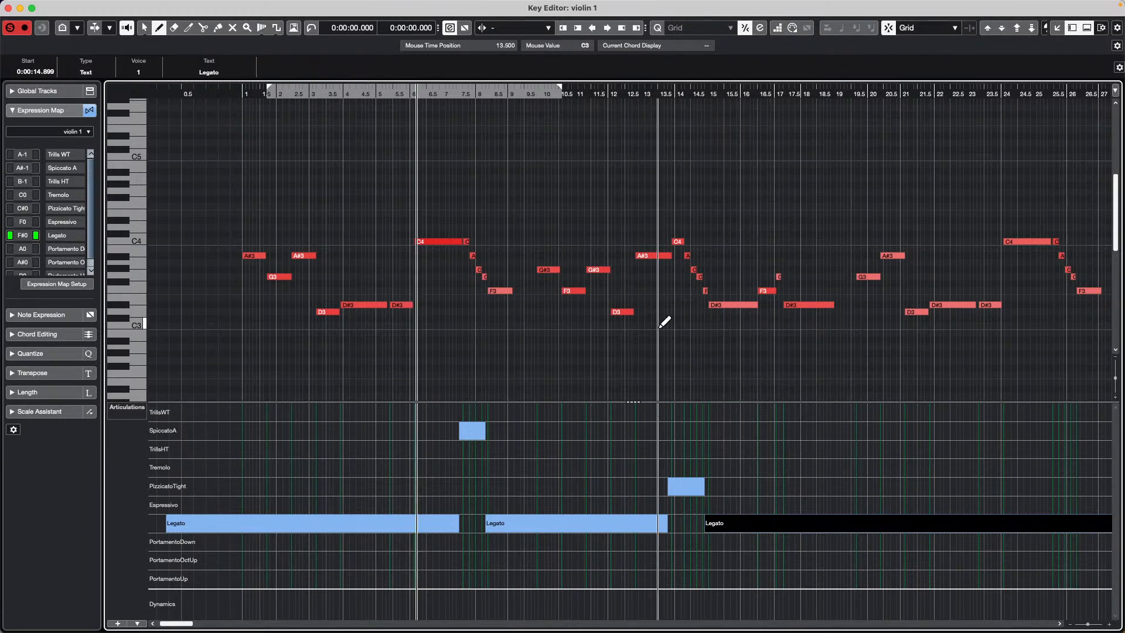
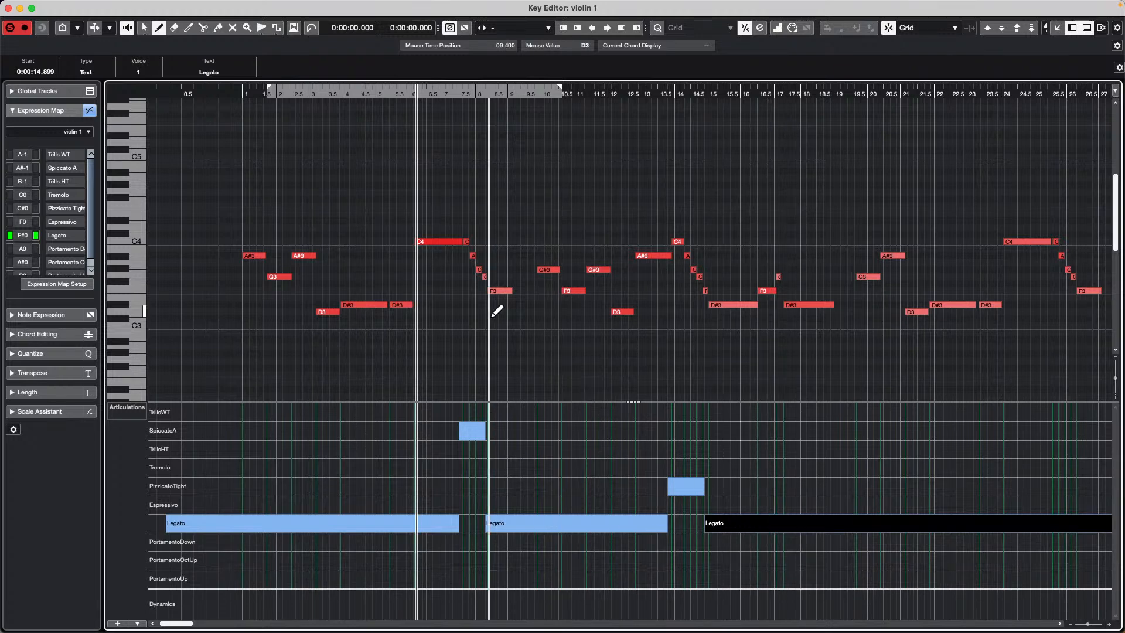
Step: Leave the Key Editor window, open the recent project "jump off" and go to the audio tracks at the end of its track list
click(20, 9)
mouse_move(14, 3)
click(77, 6)
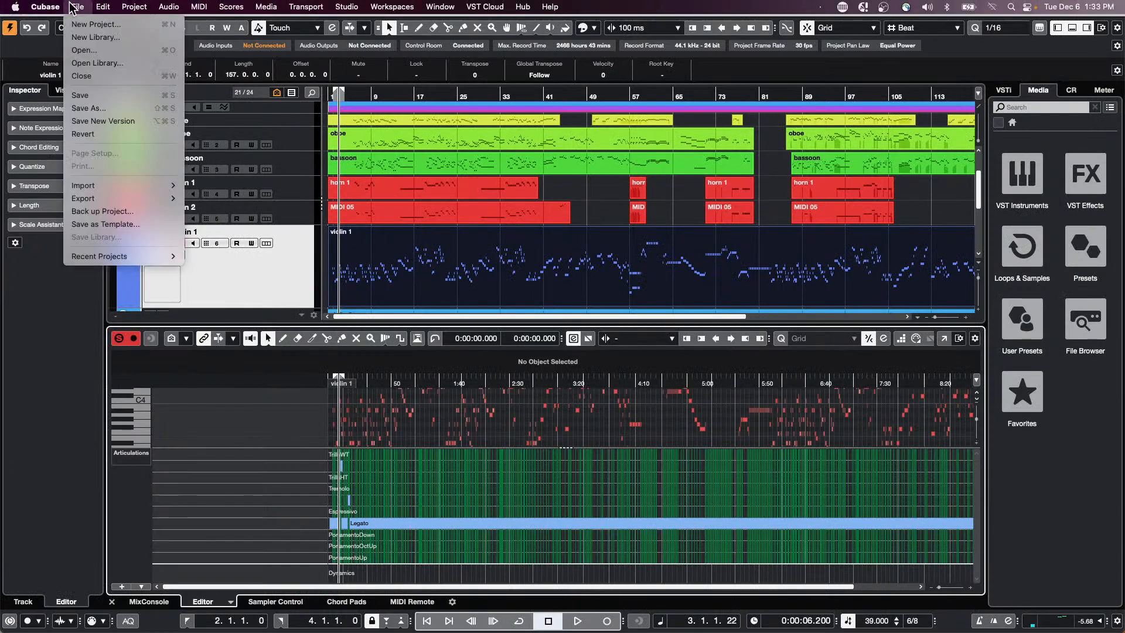
mouse_move(108, 256)
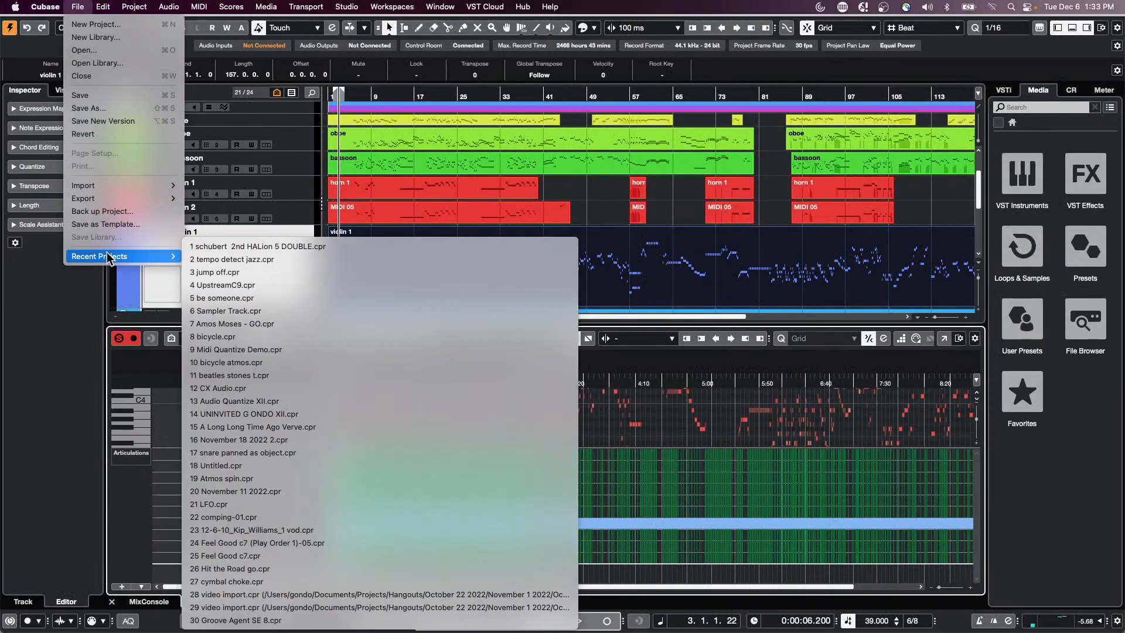
click(254, 273)
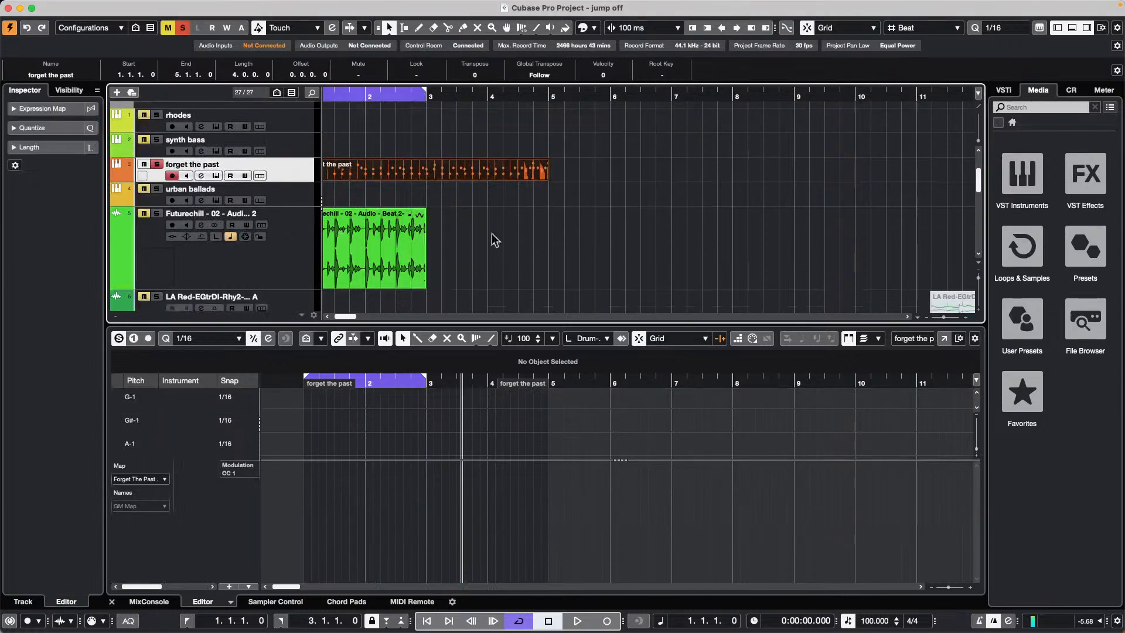
scroll(292, 247, down, 15)
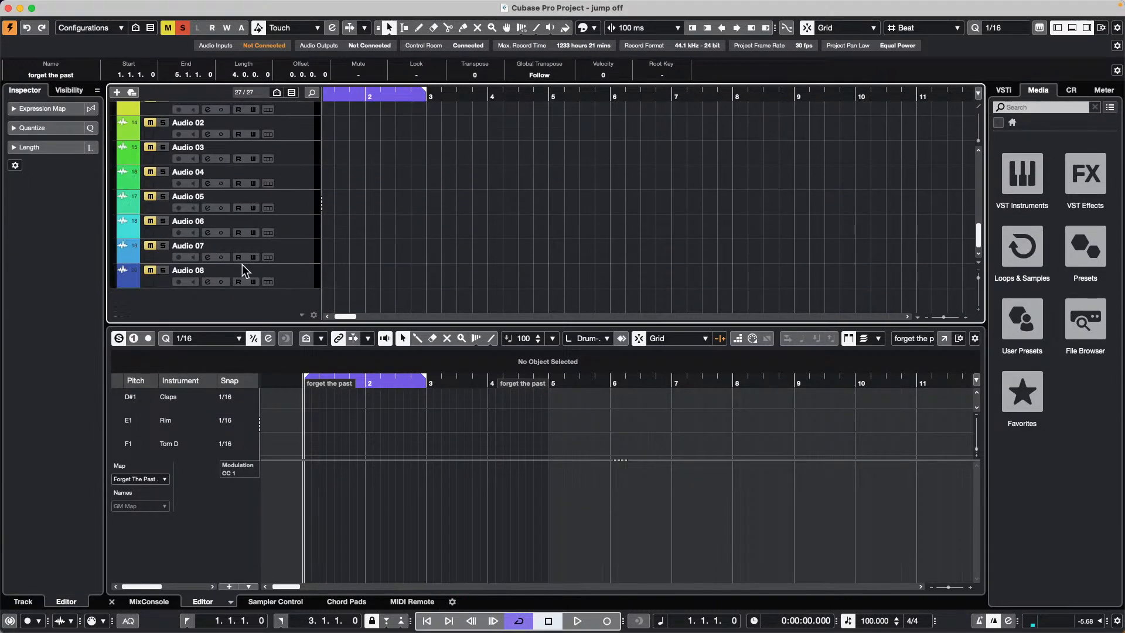
Step: Select the Audio 01 track and show its loaded insert effects
scroll(278, 196, up, 5)
click(303, 245)
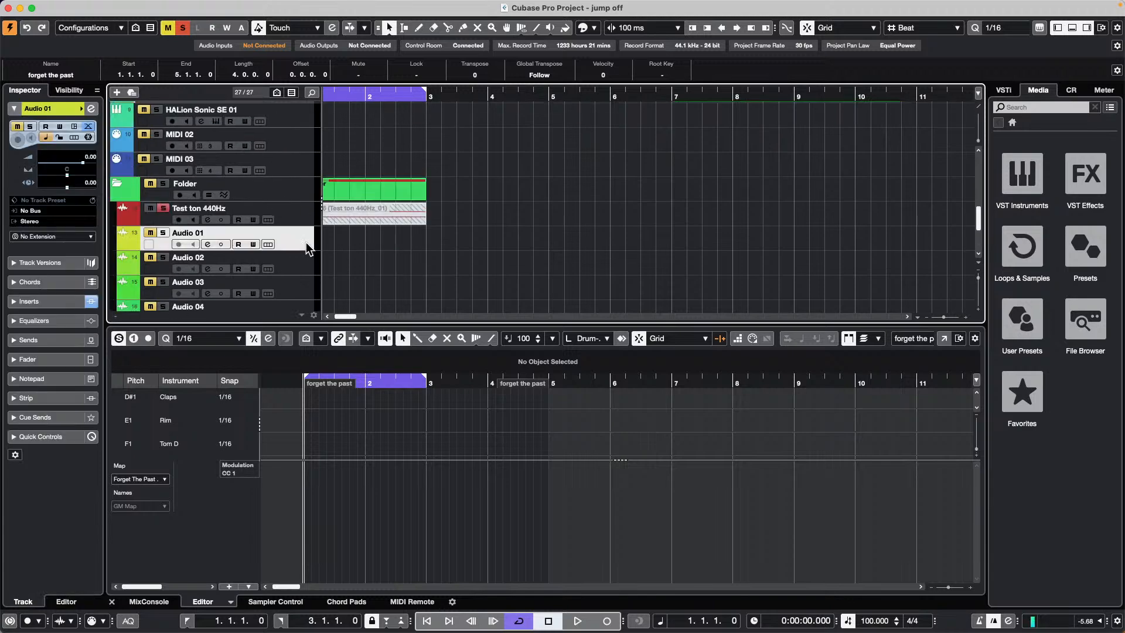
click(58, 302)
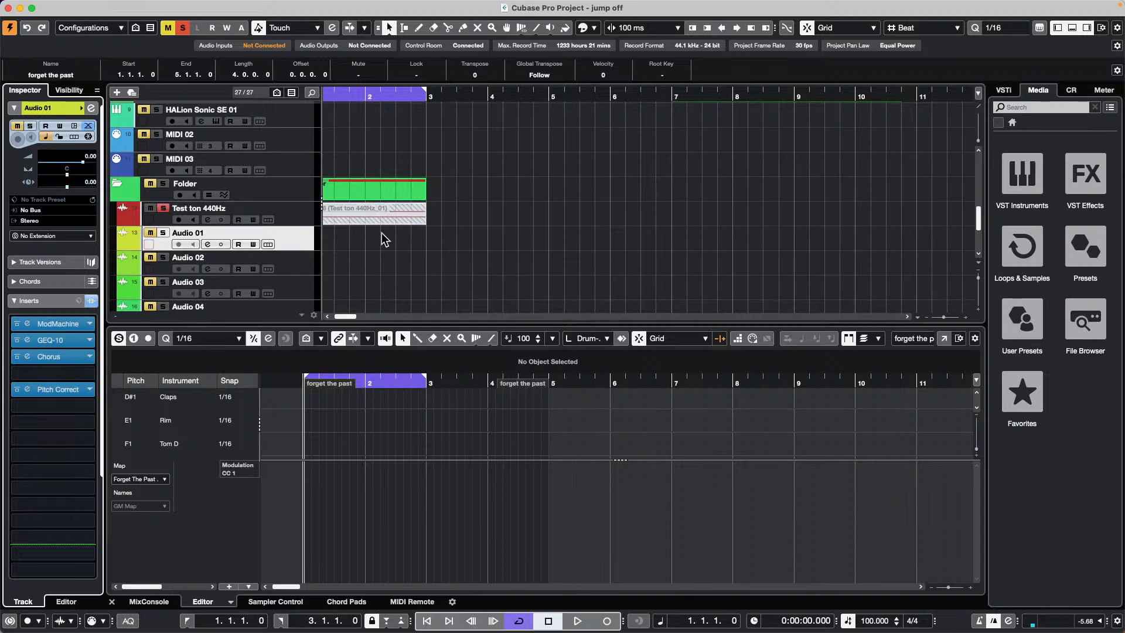
Step: Open Studio Setup and show the settings of the first Generic Remote device
click(451, 6)
mouse_move(346, 6)
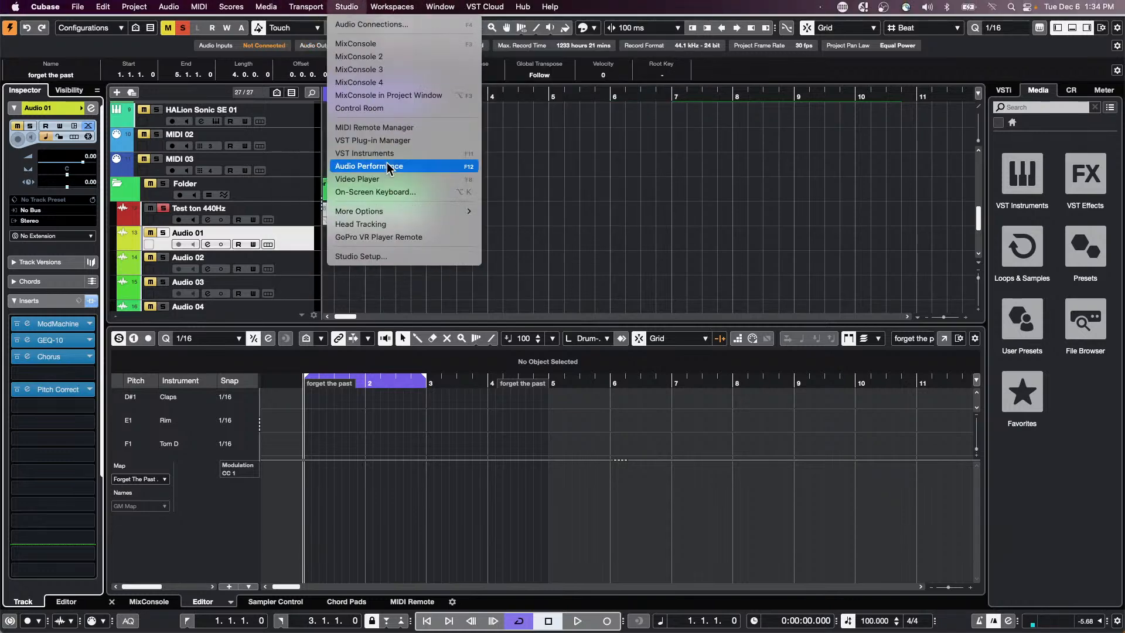
click(391, 256)
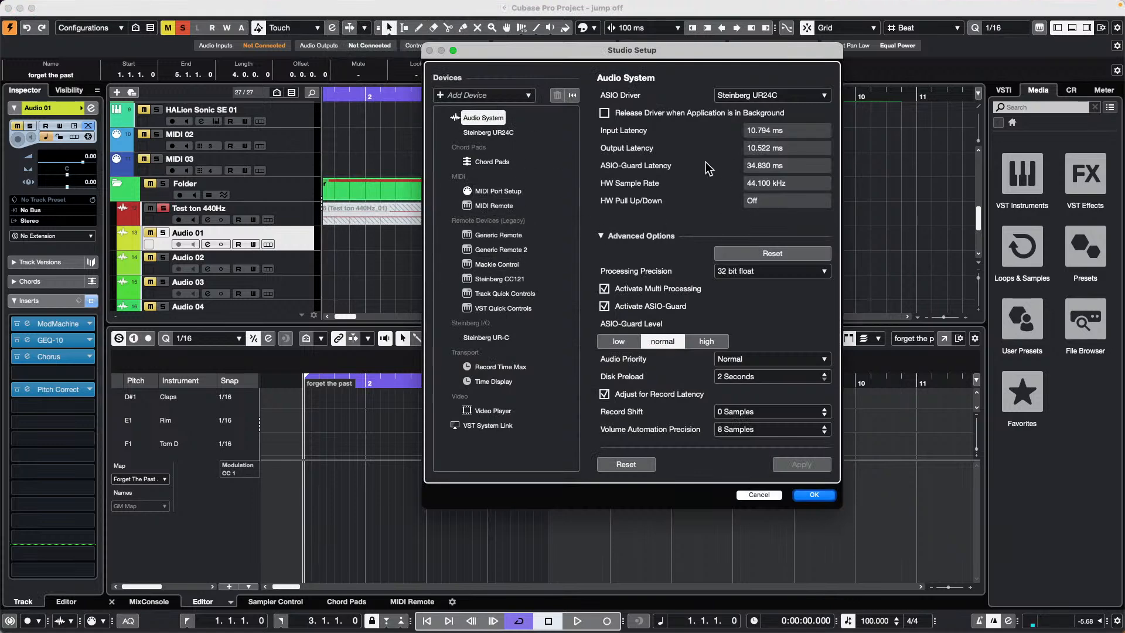
click(514, 235)
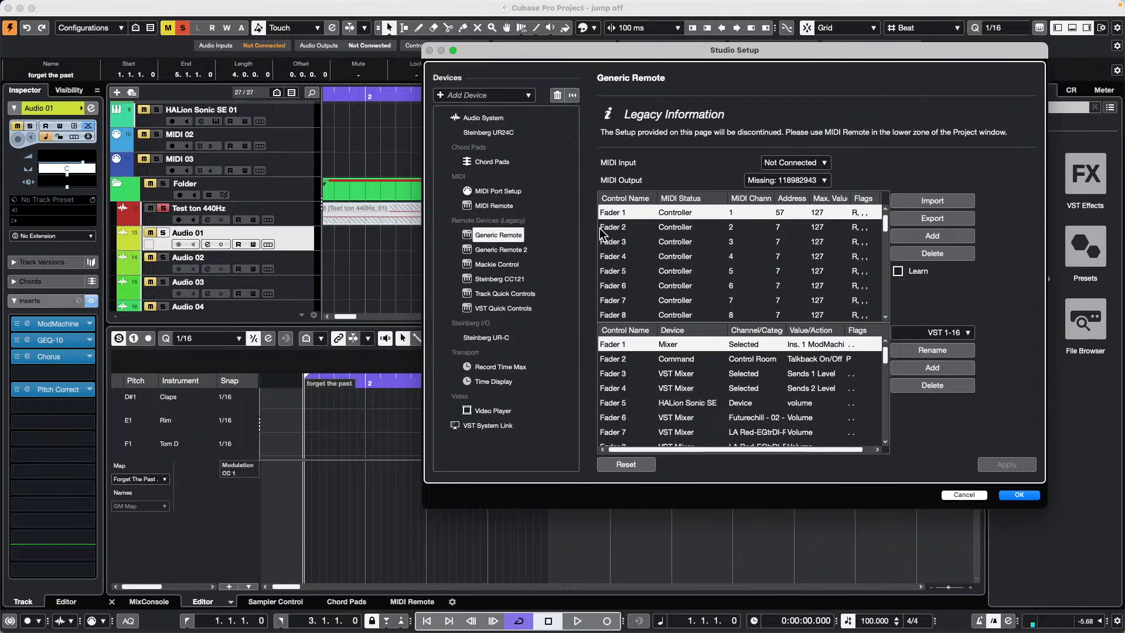
Step: Set the Generic Remote's MIDI input to PANORAMA P4 MIDI in, with PANORAMA P4 MIDI out as its MIDI output
click(810, 164)
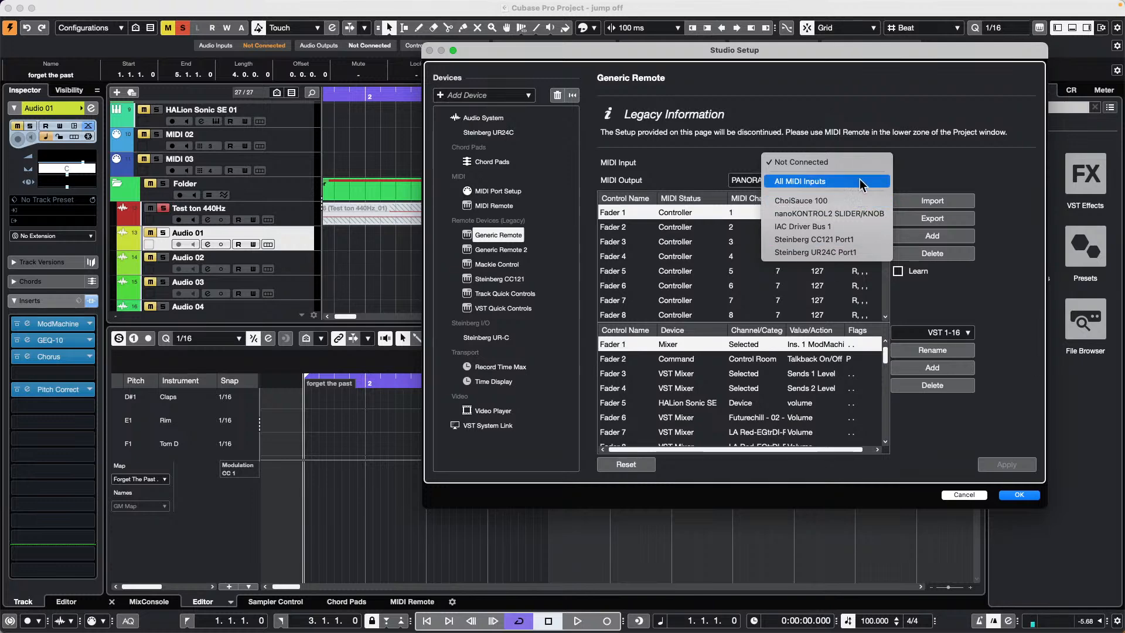
click(829, 162)
click(825, 162)
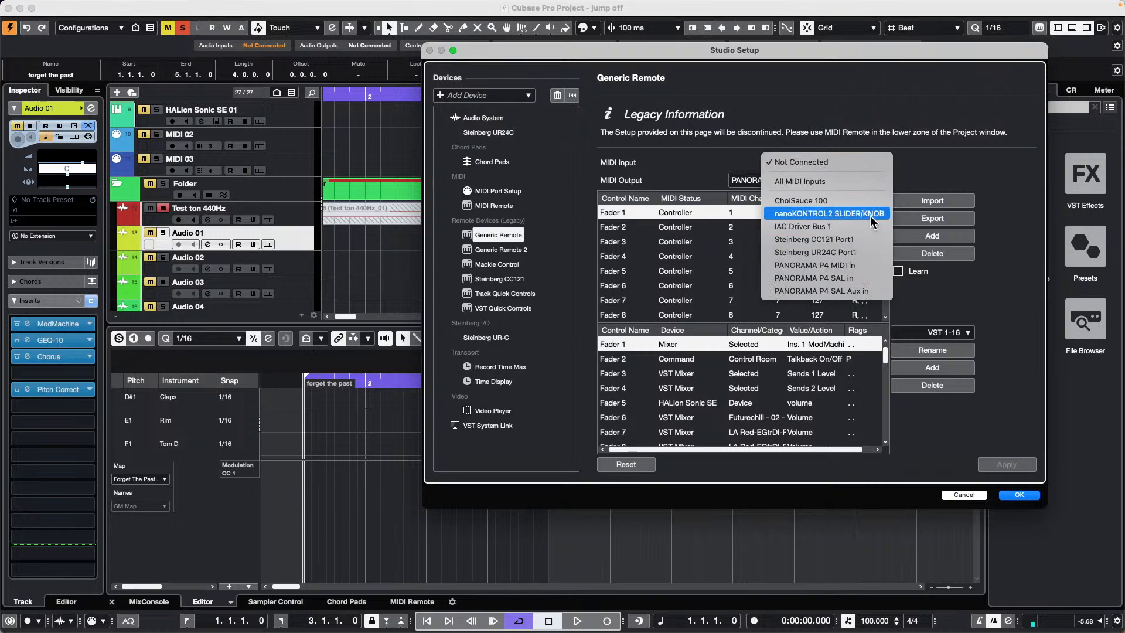
click(865, 266)
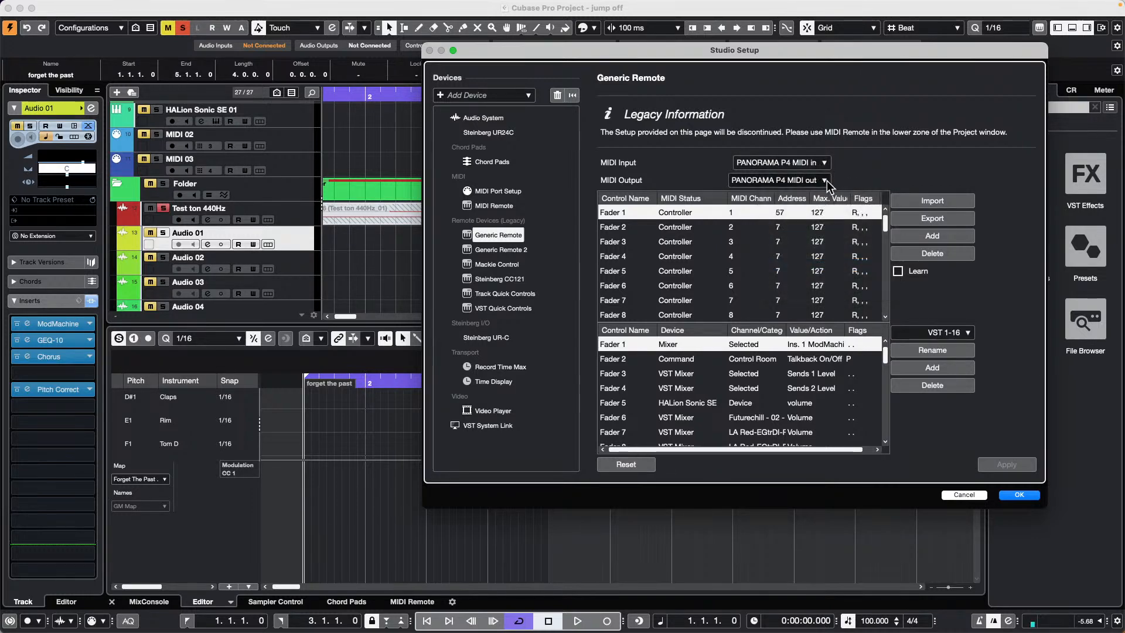
click(833, 181)
click(836, 181)
Step: Activate Learn for Fader 1's controller message and target the control at the Mixer device on the Selected channel
click(897, 271)
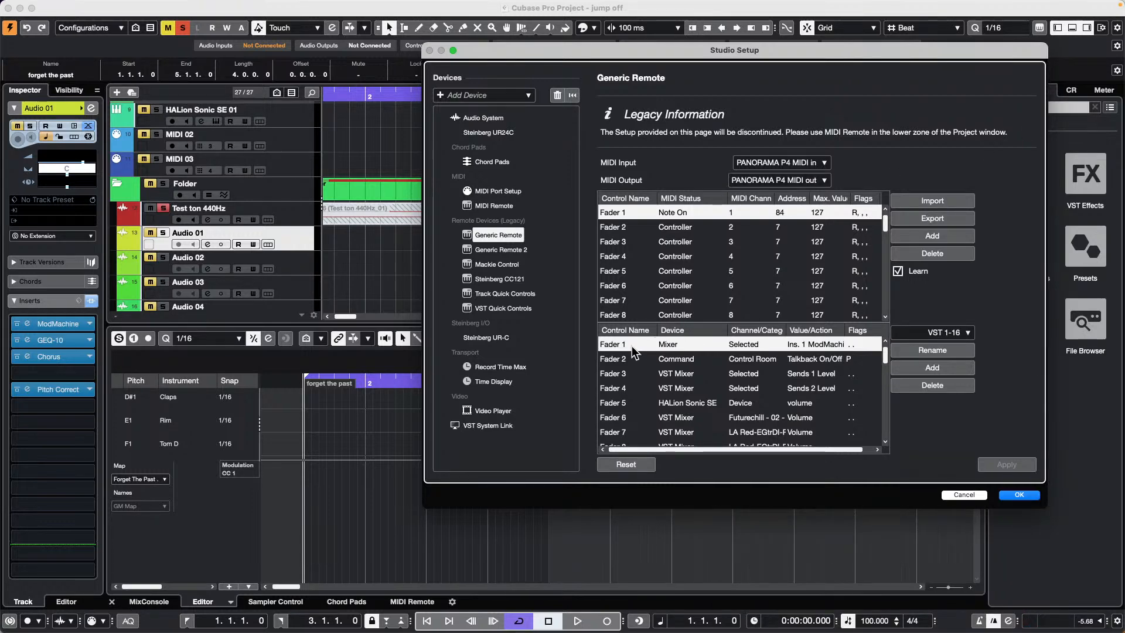
click(671, 347)
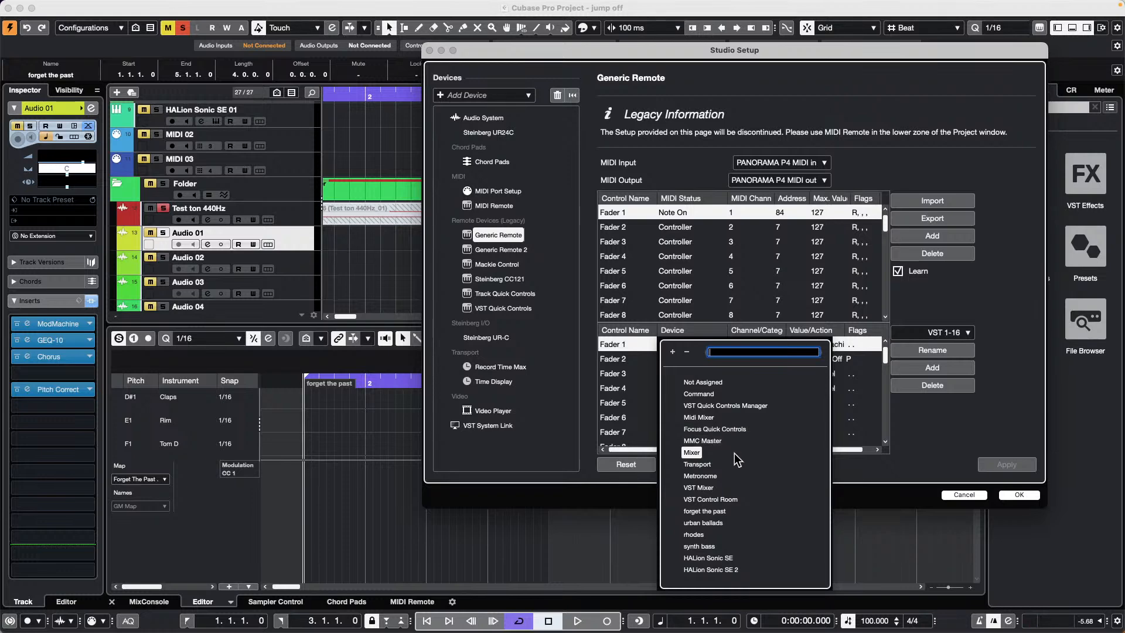
click(692, 452)
click(749, 346)
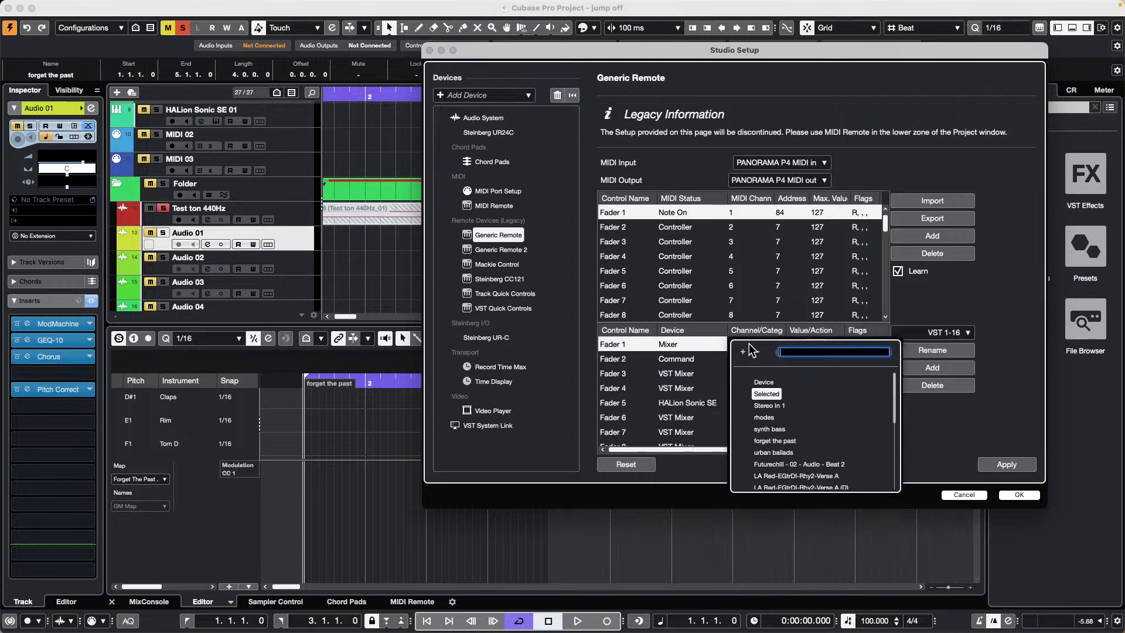
click(770, 393)
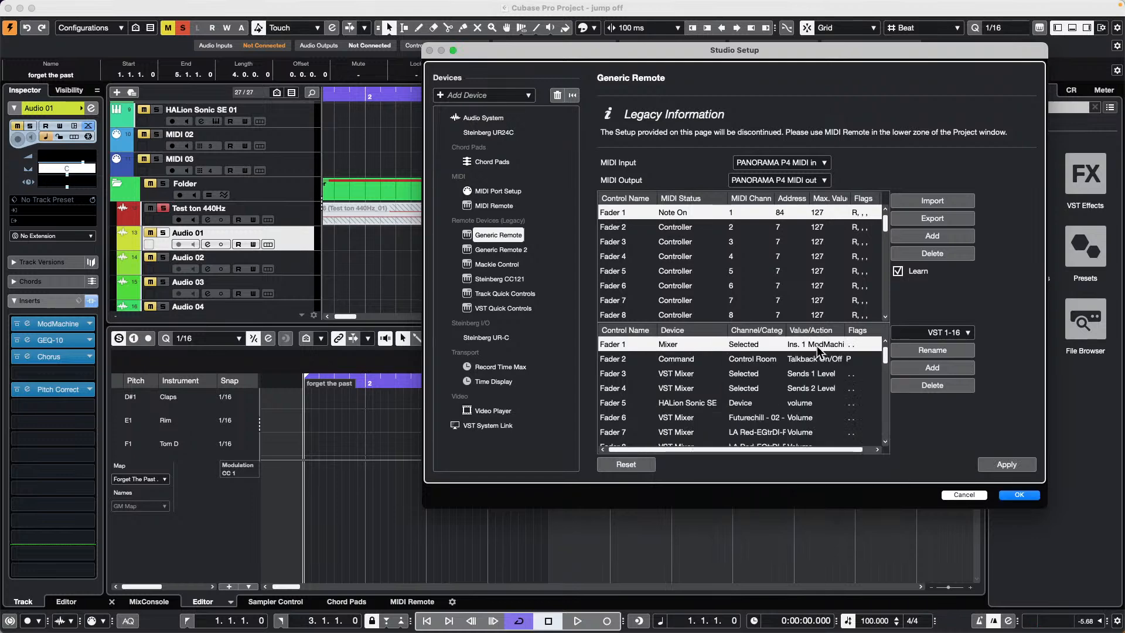
Step: Assign Fader 1's action to Edit of the second insert, GEQ-10, and confirm the studio setup
click(821, 349)
click(804, 397)
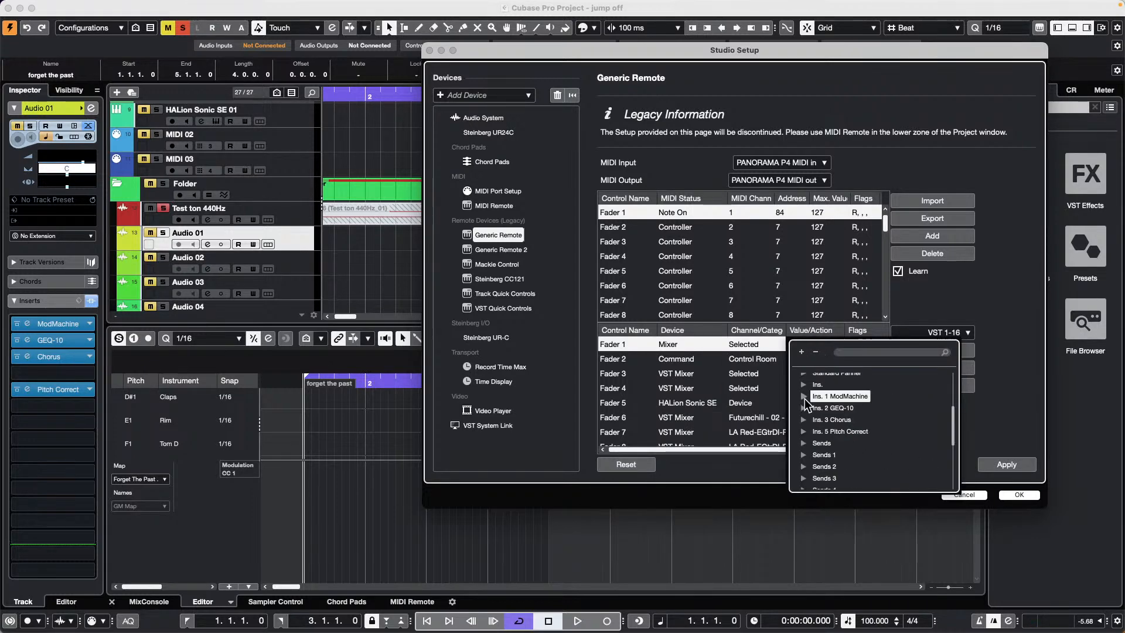
click(804, 407)
scroll(892, 426, down, 1)
scroll(891, 426, down, 15)
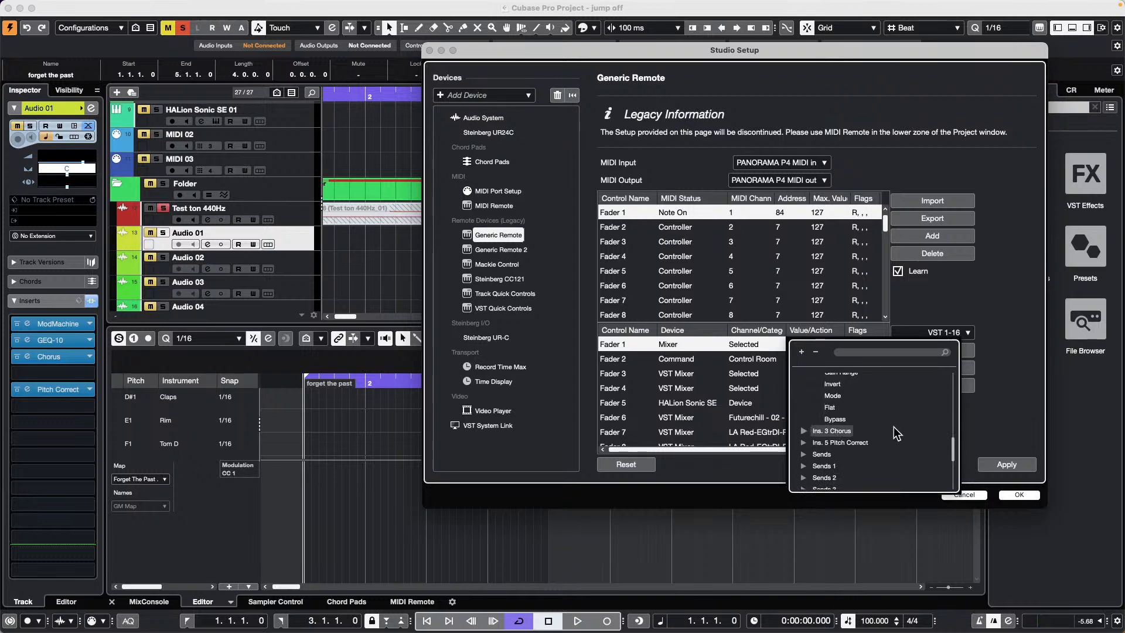
scroll(895, 433, up, 3)
scroll(895, 433, up, 15)
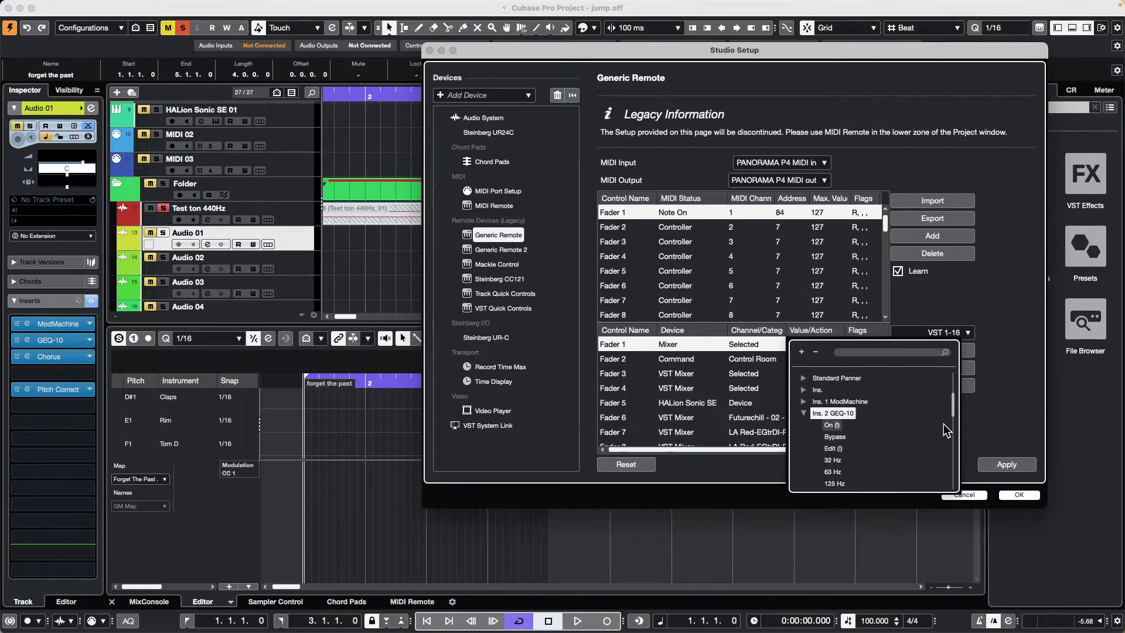
click(820, 460)
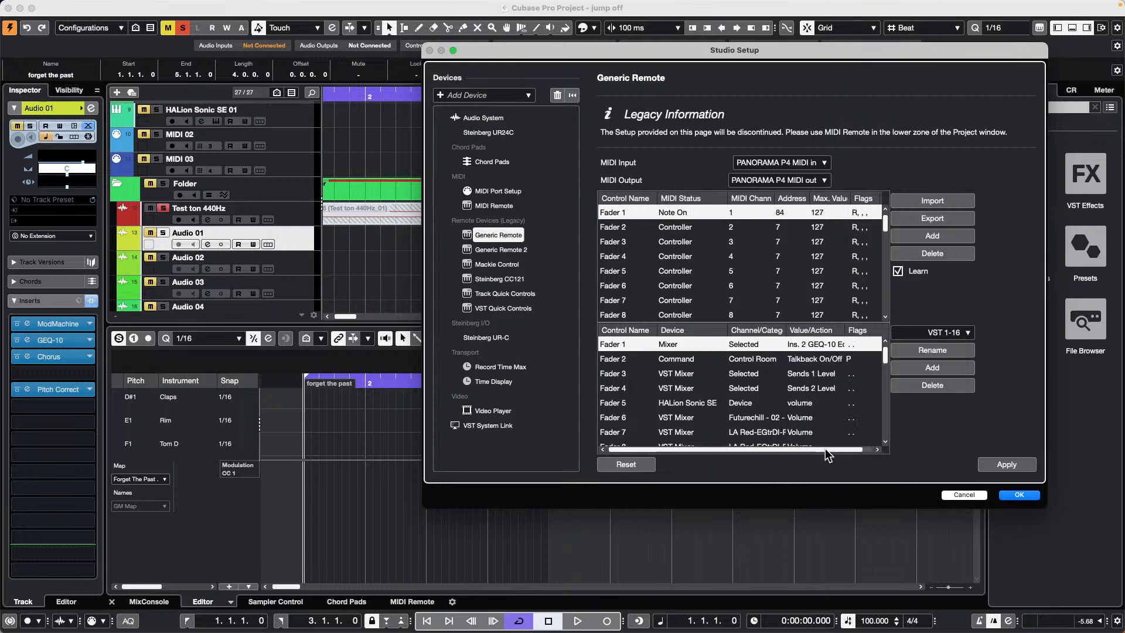
click(1030, 495)
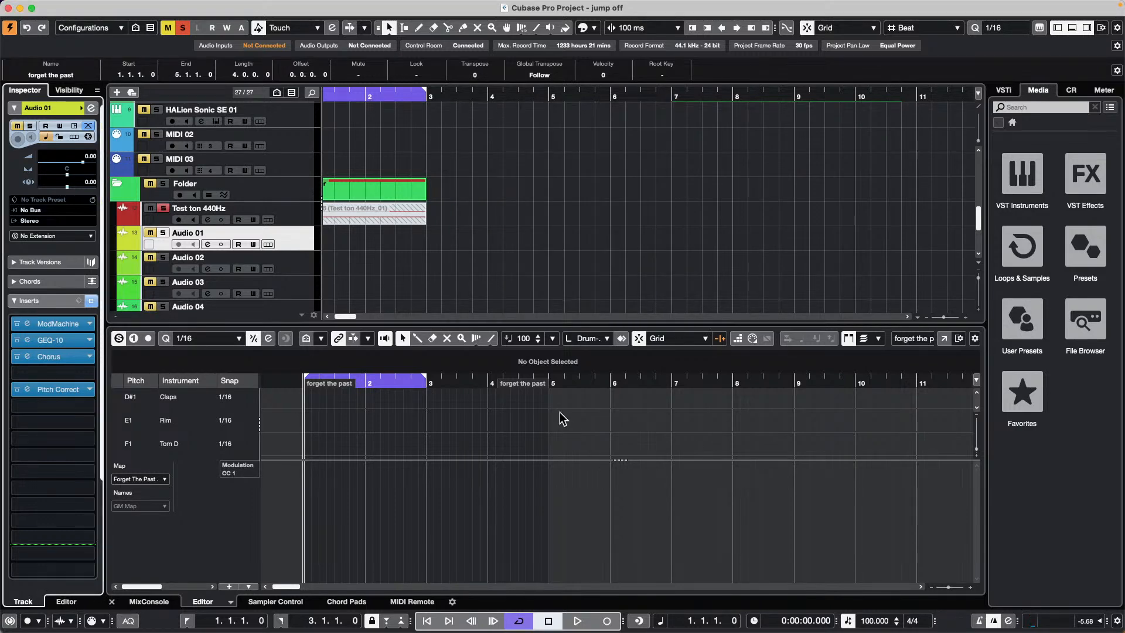
Step: Open the Korg nanoKONTROL2 surface in MIDI Remote and bring up its Mapping Assistant with the Functions Browser
click(414, 601)
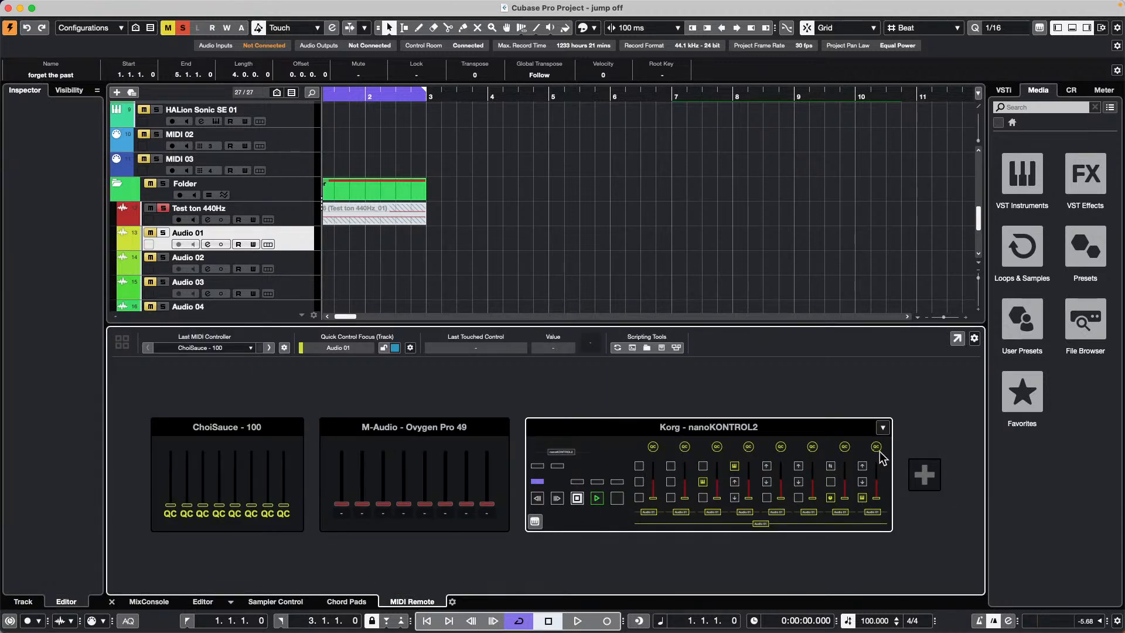
click(864, 482)
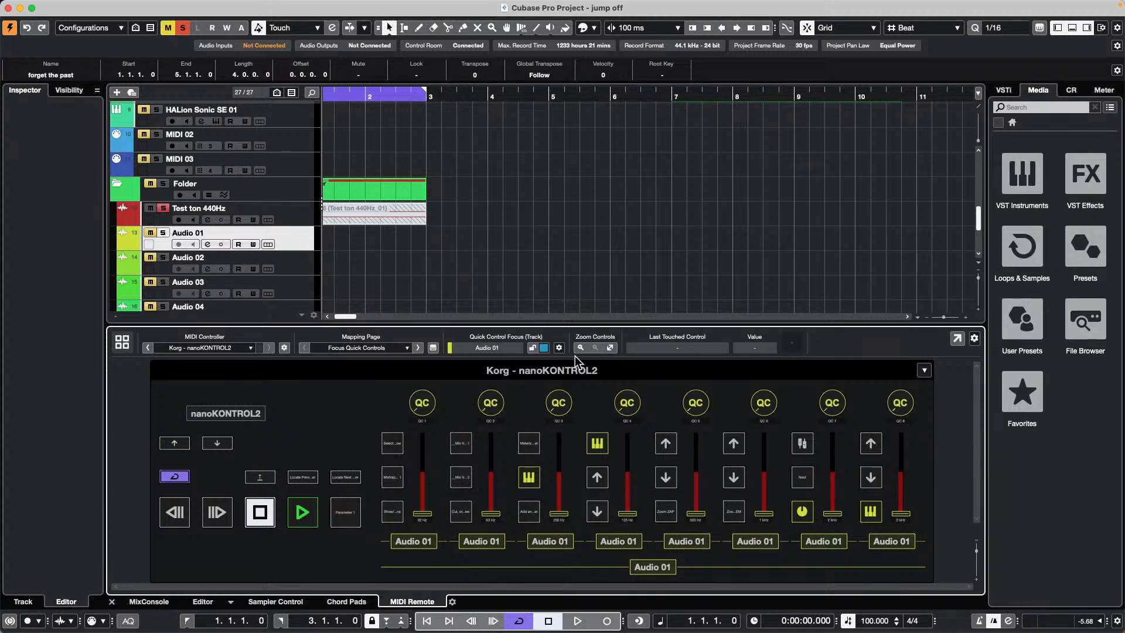
click(434, 349)
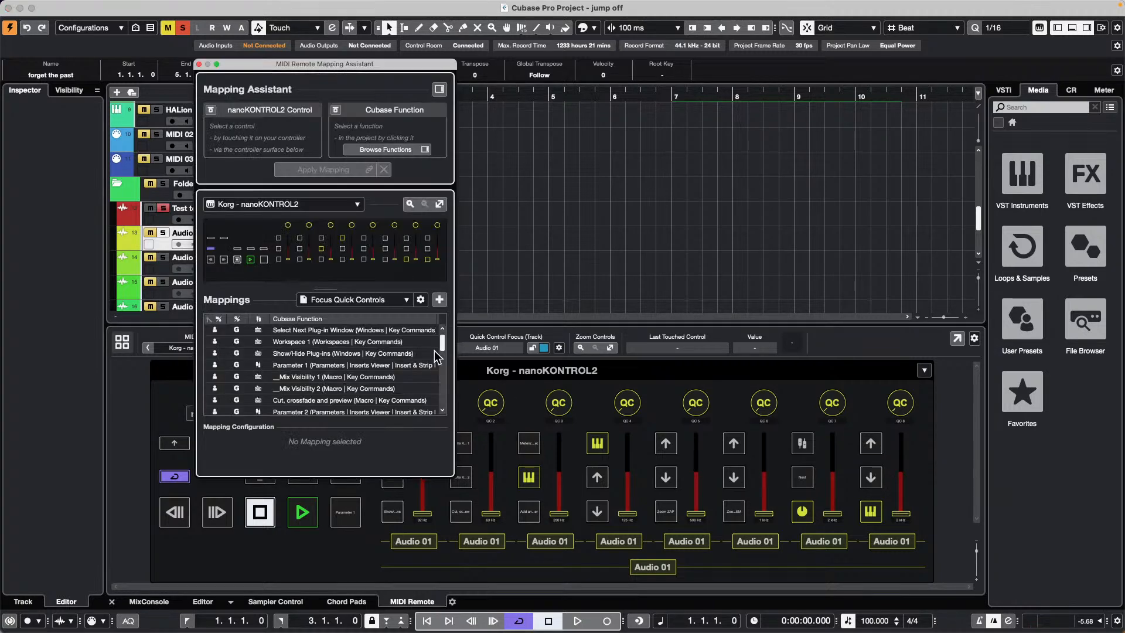
click(440, 92)
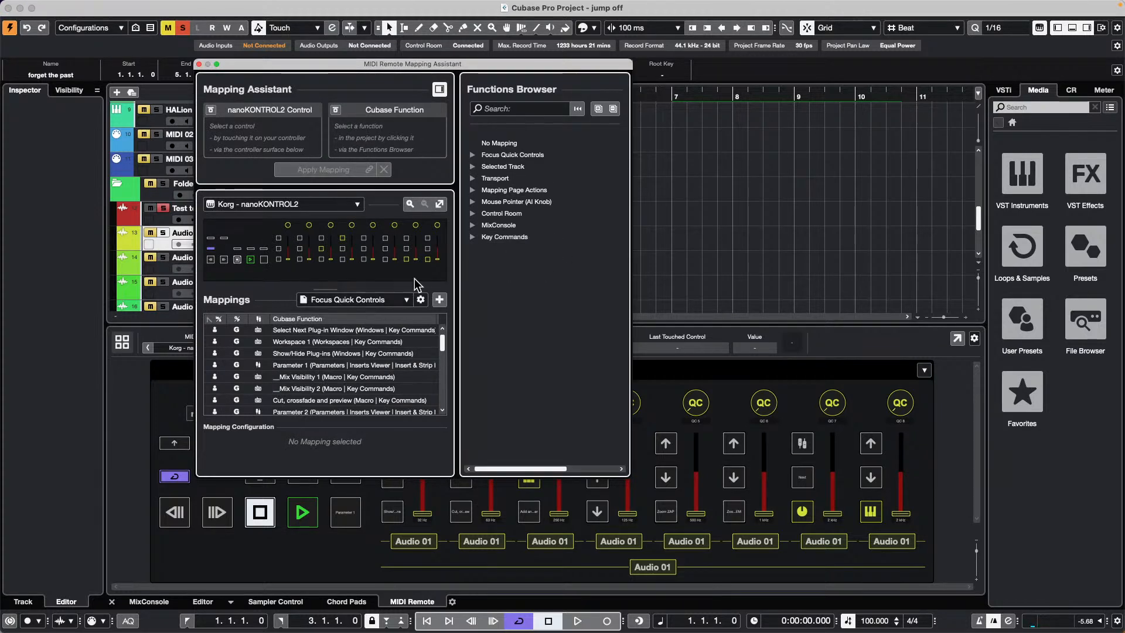
Step: Select the last channel strip's up-arrow button and reveal the selected track's Inserts Viewer actions among the insert and strip effects functions
click(427, 237)
click(472, 167)
click(484, 226)
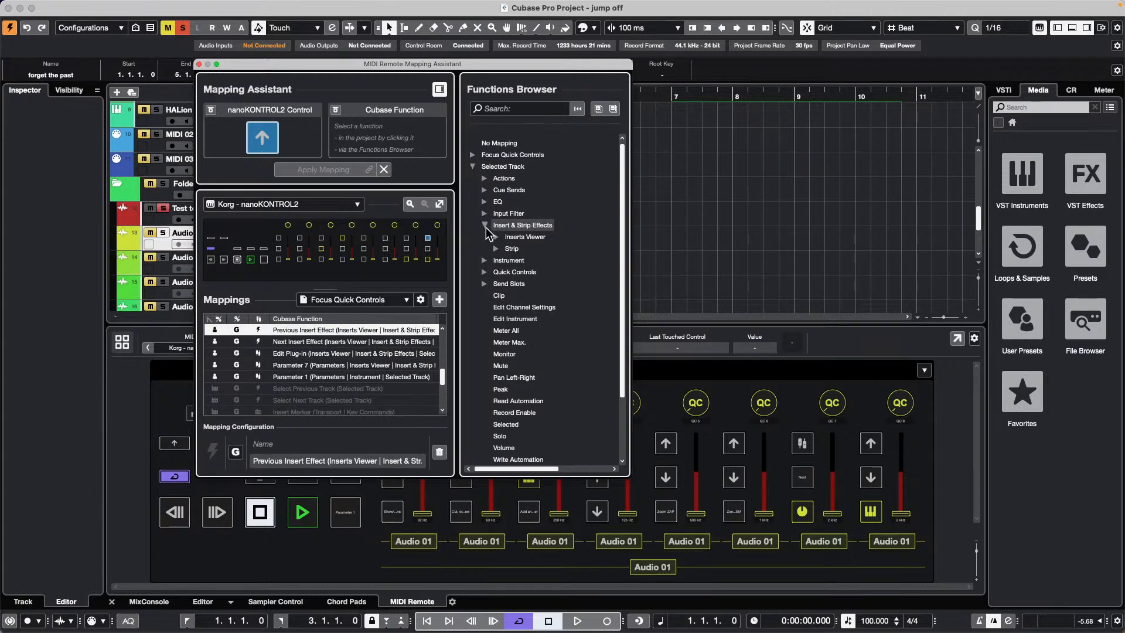
click(496, 238)
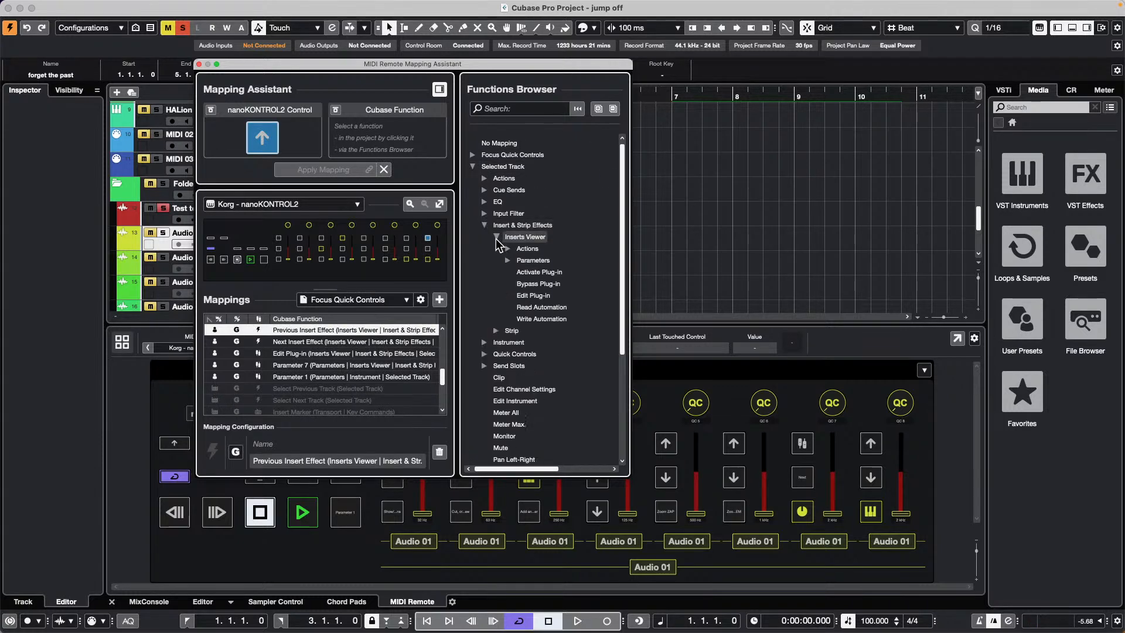
click(507, 249)
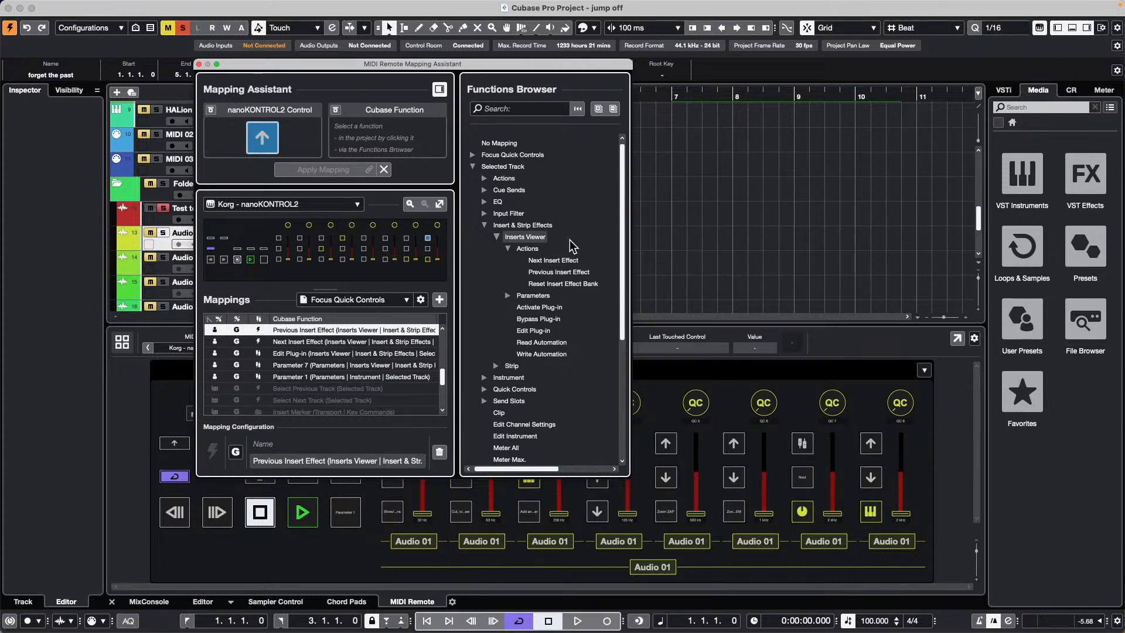
Step: Review the mappings of the last strip's down-arrow, up-arrow and keyboard-icon buttons, then close the Mapping Assistant
click(429, 250)
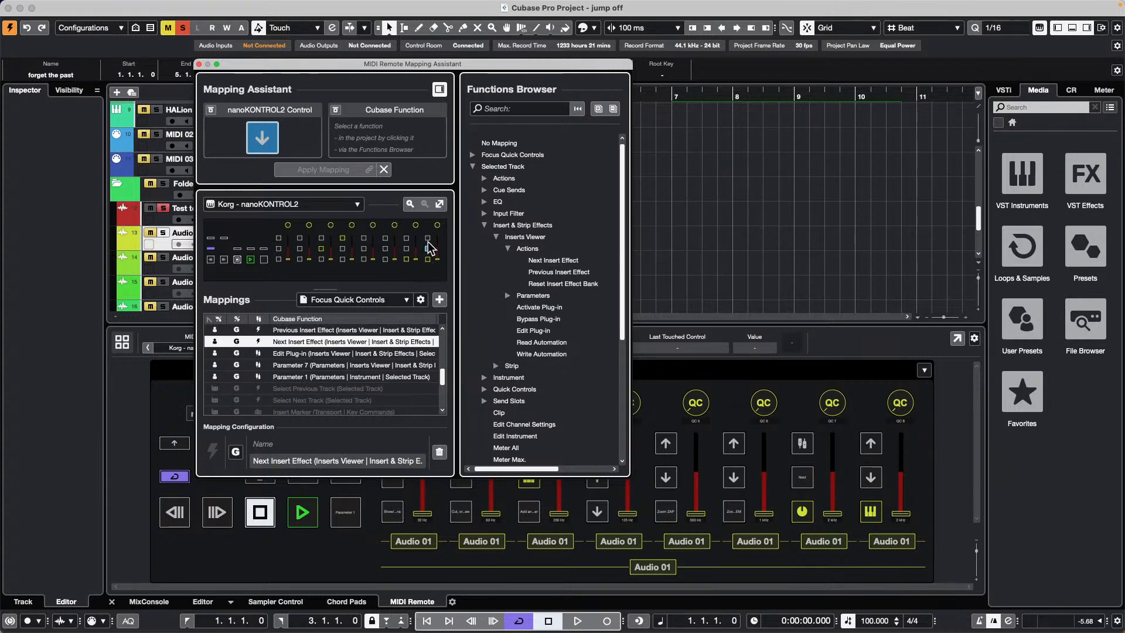
click(429, 239)
click(429, 260)
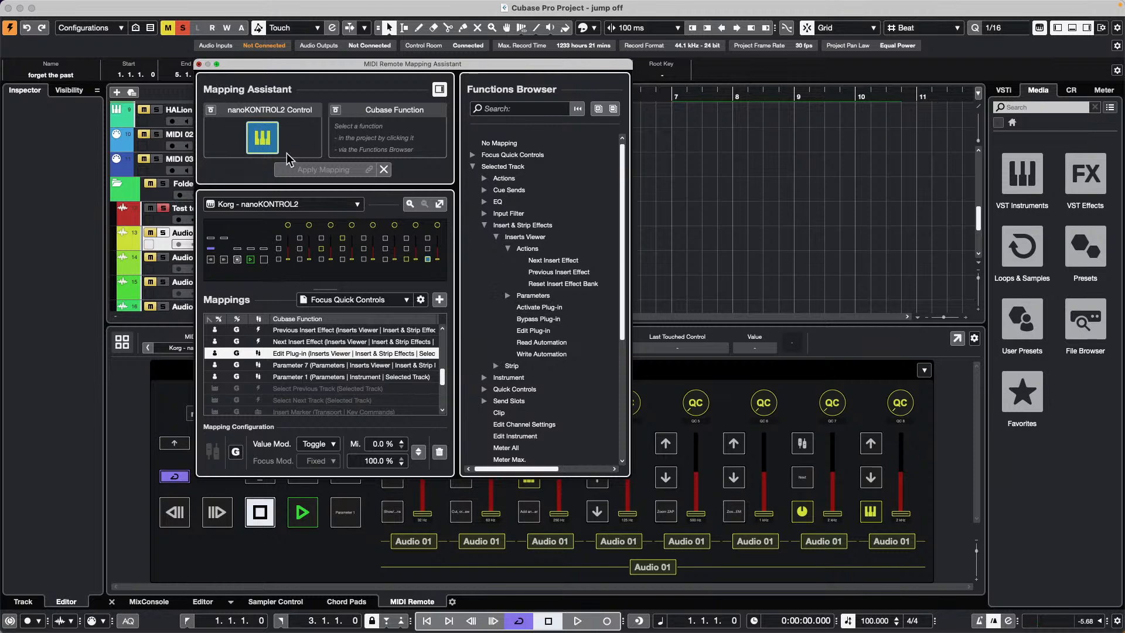
click(198, 64)
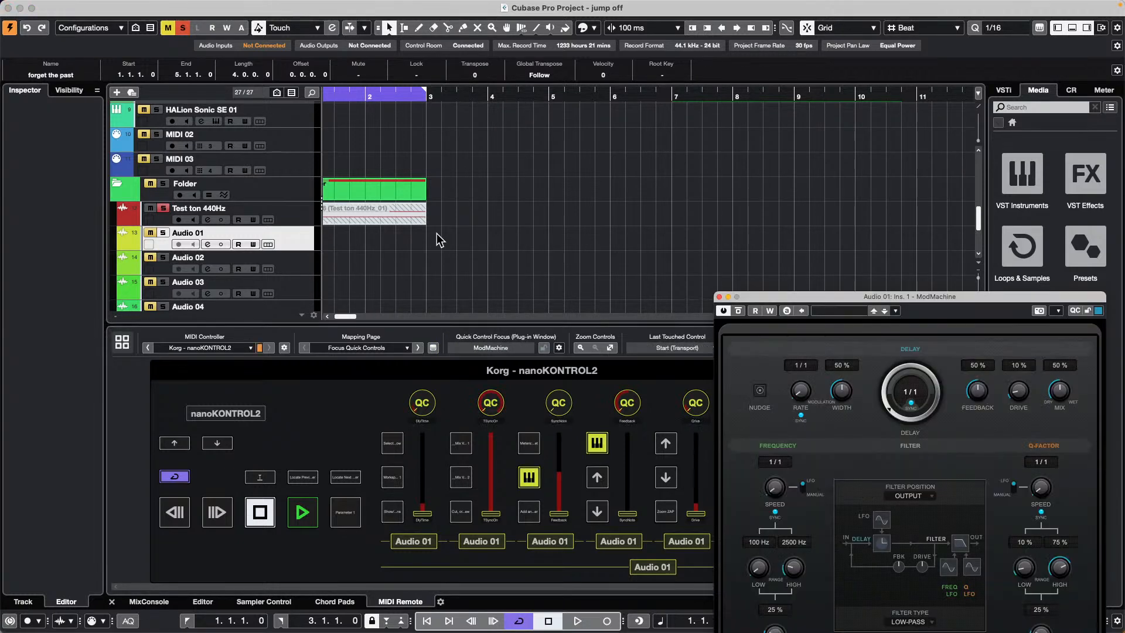
Step: Select the Audio 01 track, move its ModMachine window upward and close the Pitch Correct and GEQ-10 plug-in windows
click(287, 247)
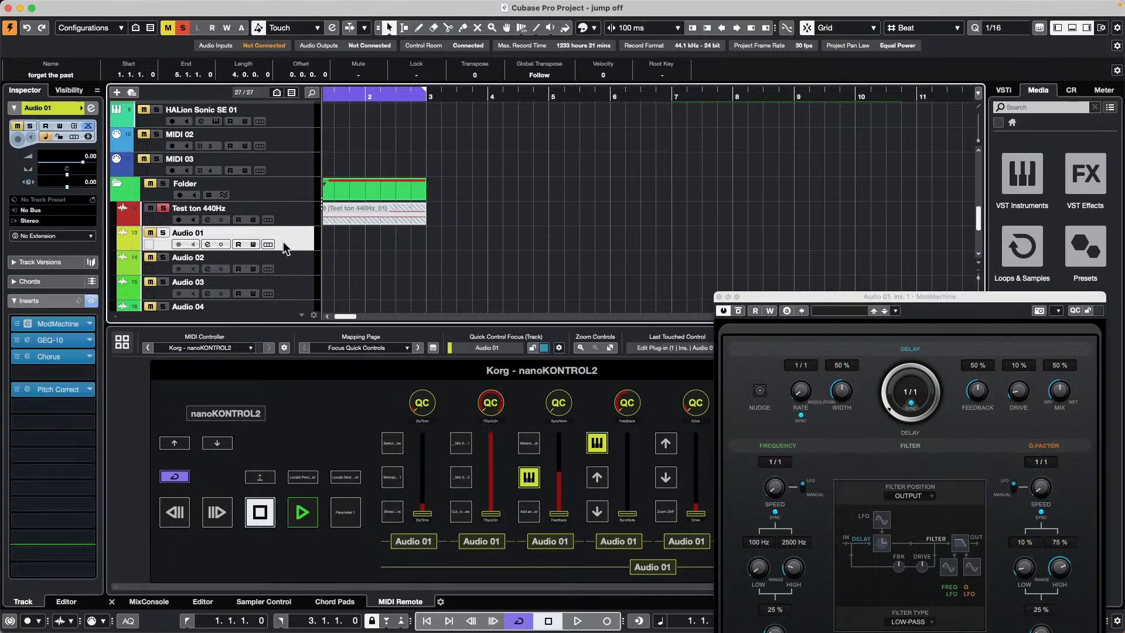
drag(828, 295, 747, 89)
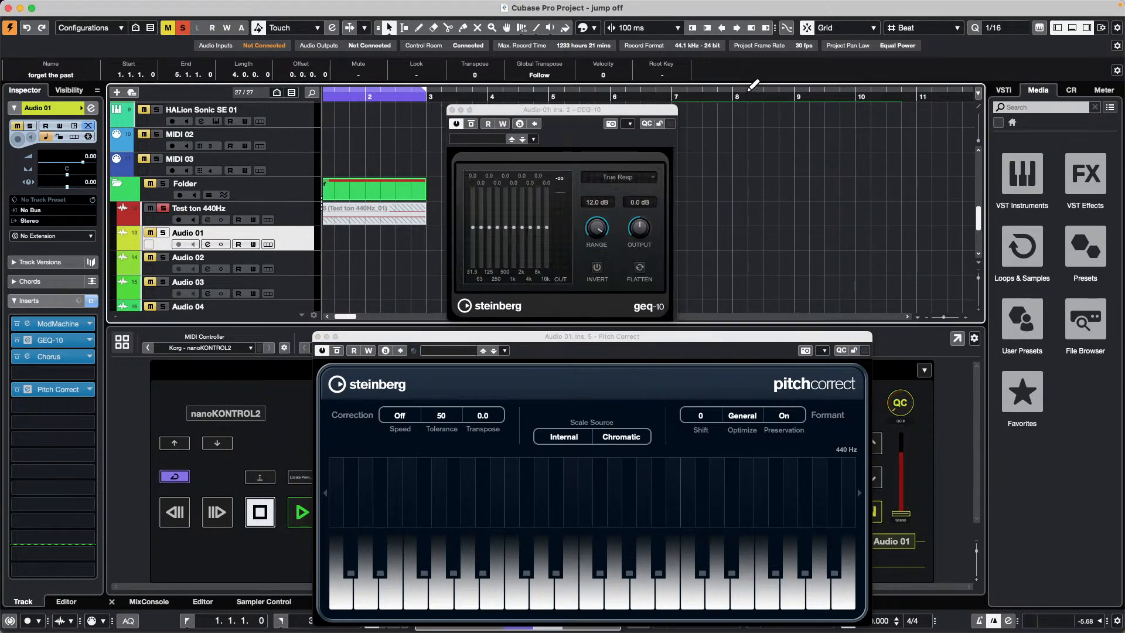
click(318, 337)
click(452, 109)
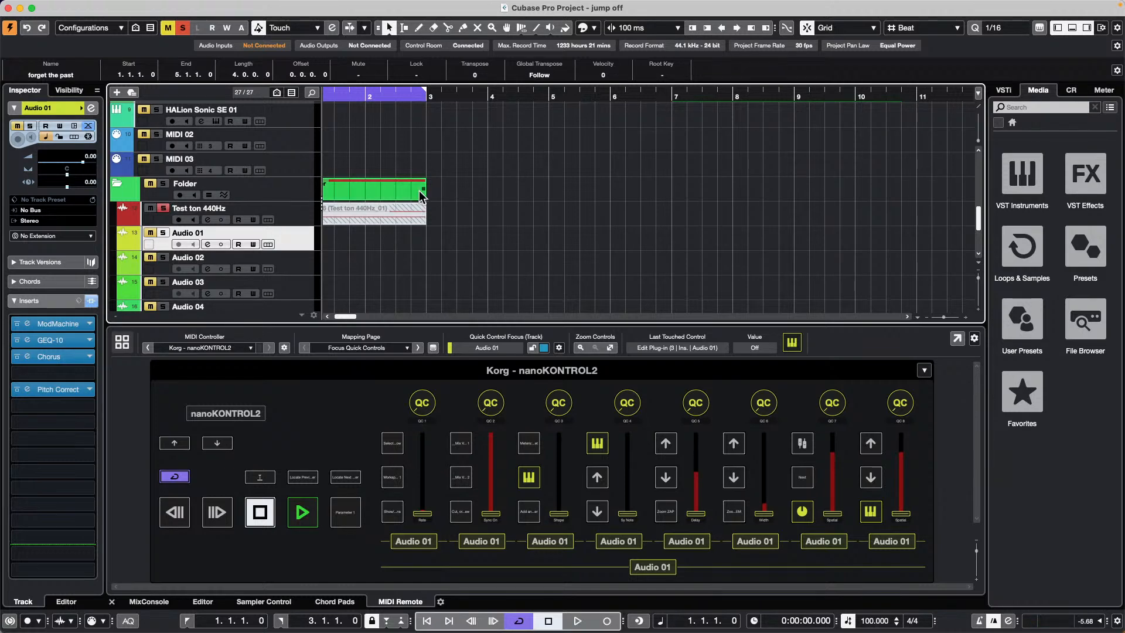
Step: Draw a MIDI part on the MIDI 02 track from 1.4.1.0 to 7.4.1.0
scroll(339, 240, up, 4)
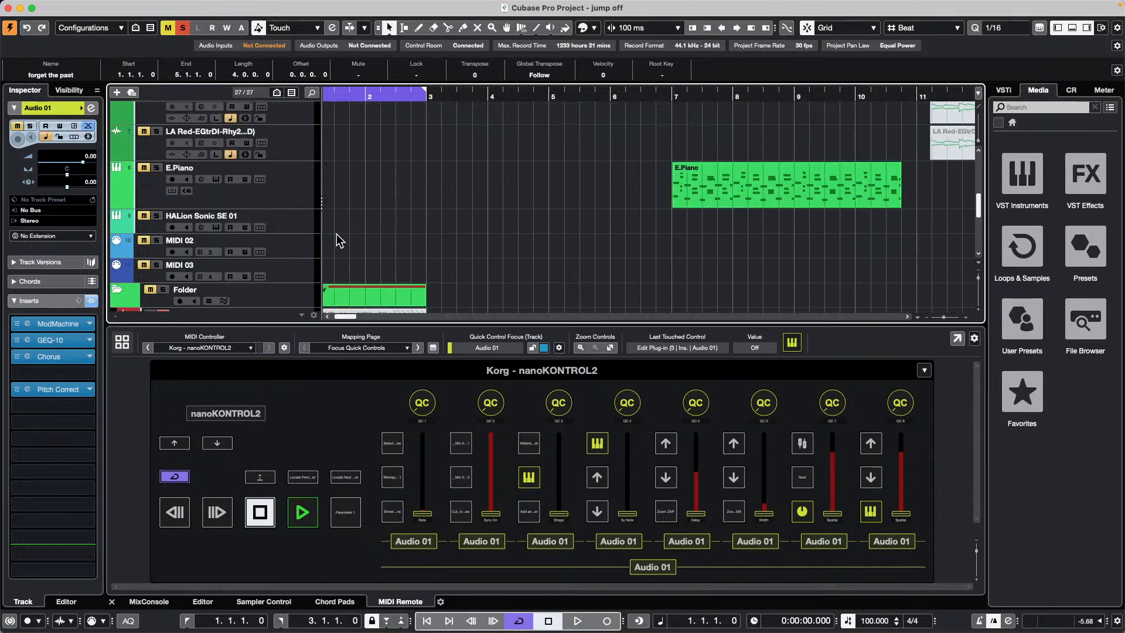
right_click(411, 251)
click(419, 246)
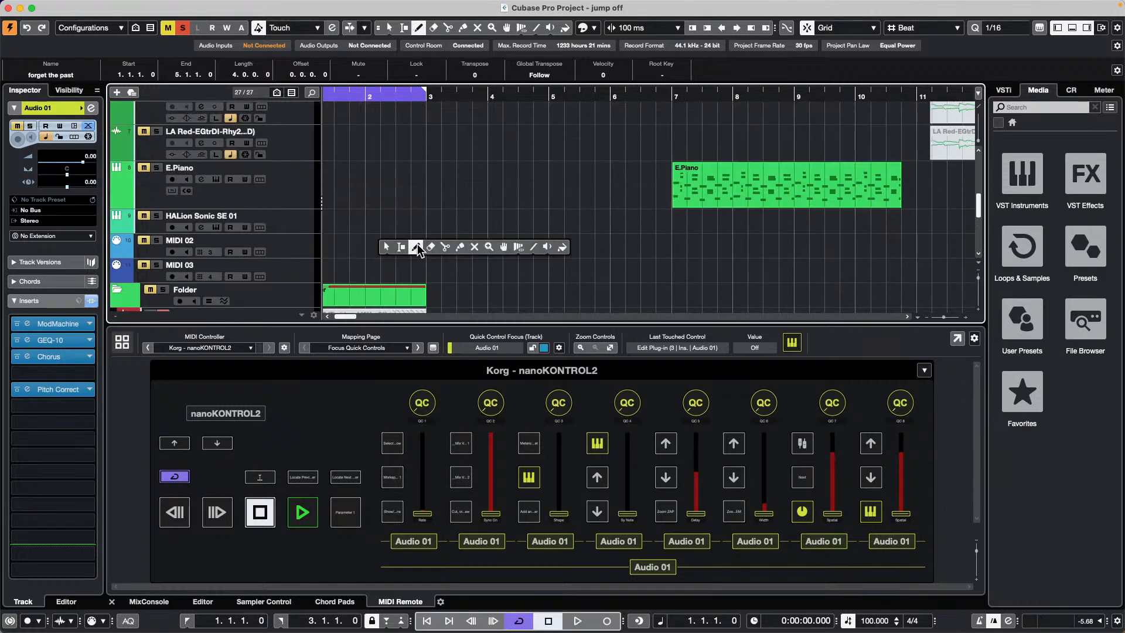
mouse_move(358, 241)
mouse_down()
mouse_move(728, 246)
mouse_move(718, 246)
mouse_up()
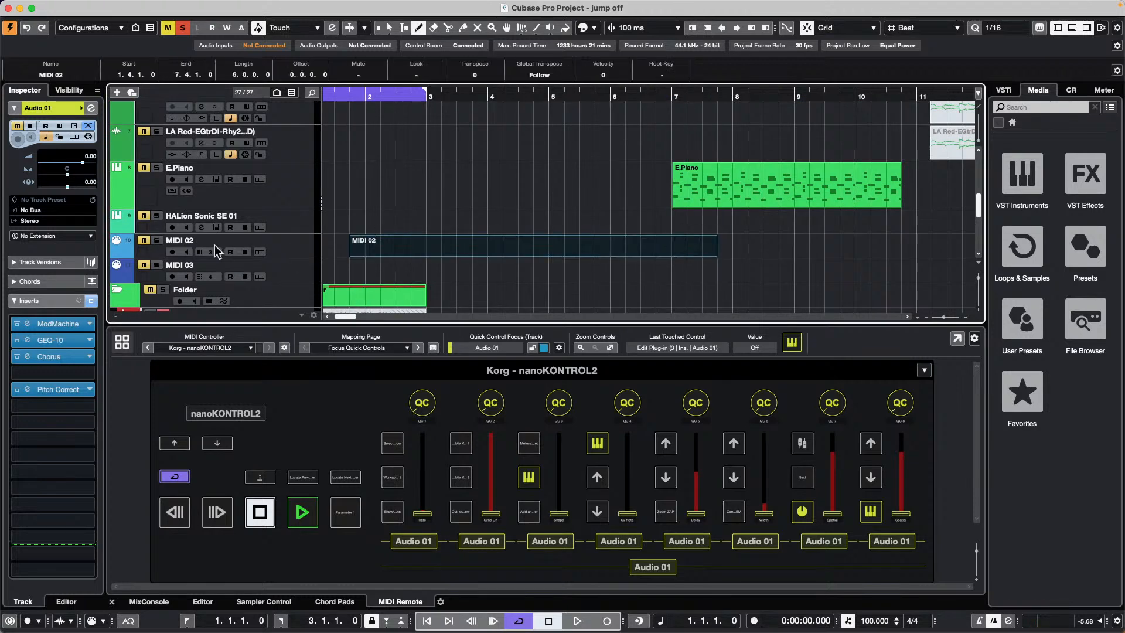
Step: Extend the MIDI 02 part to span 1.1.1.0 to 8.1.1.0 and open it in the Score Editor
key(1)
drag(350, 245, 225, 240)
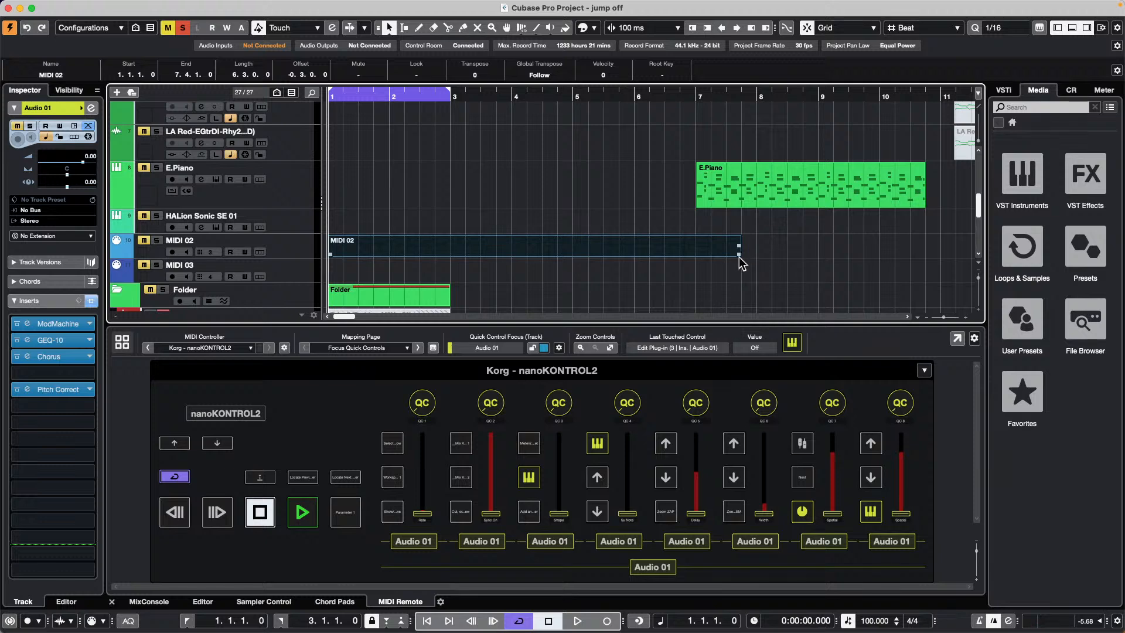
drag(737, 254, 748, 254)
key(super+r)
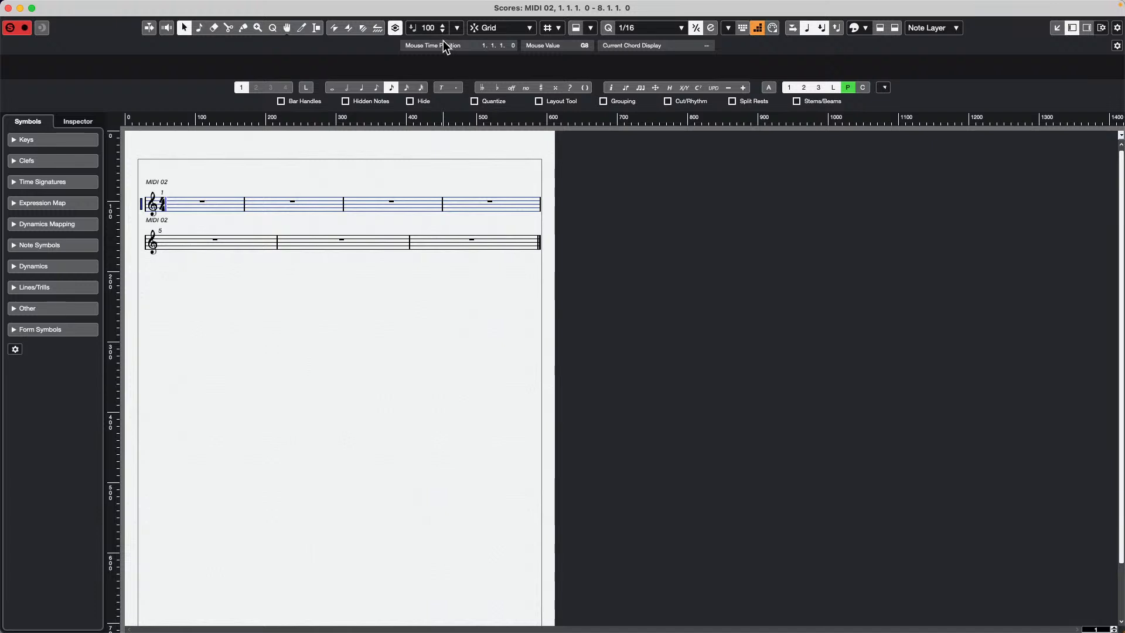
Step: Run through the available note lengths and choose the quarter note for step input in the score
key(alt+1)
key(alt+2)
key(alt+3)
key(alt+1)
key(alt+2)
key(alt+3)
key(alt+4)
key(alt+5)
key(alt+6)
key(alt+7)
click(363, 89)
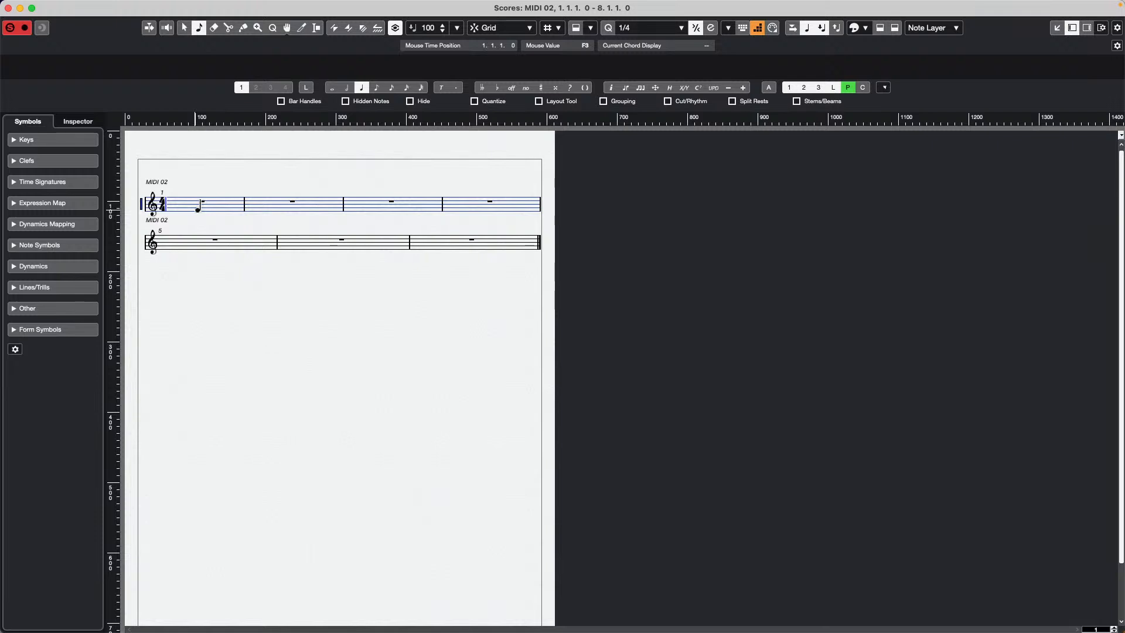
Step: Enter quarter notes in bars 1 and 2, try eighth-note triplets in bar 1 and undo those triplets
click(200, 205)
click(377, 87)
click(441, 87)
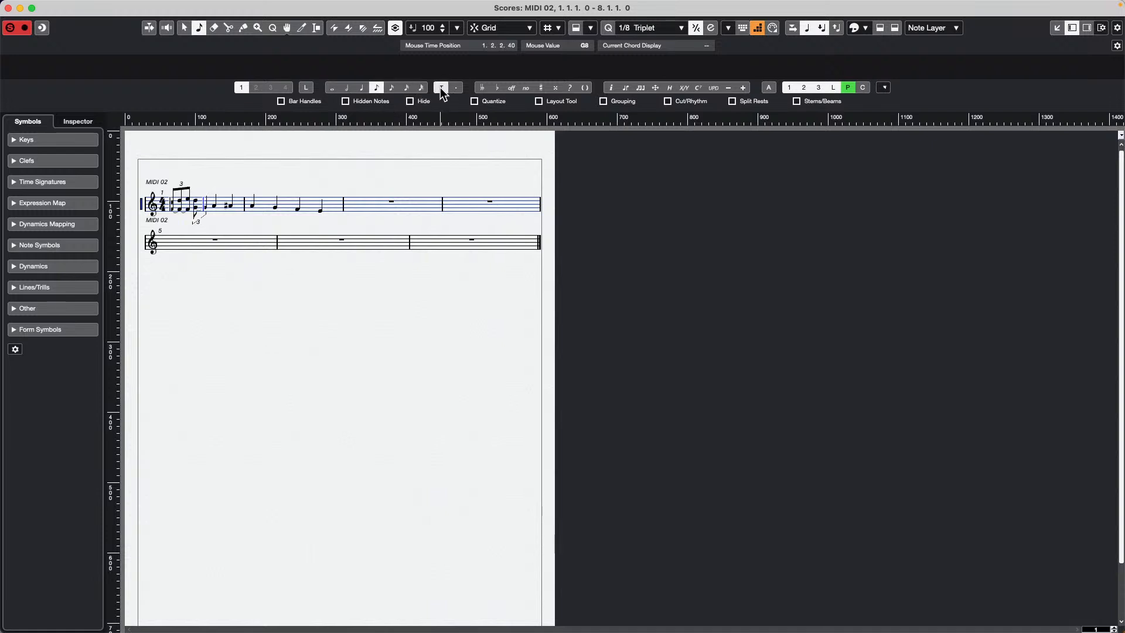
key(super+z)
key(super+z)
key(super+z)
key(super+z)
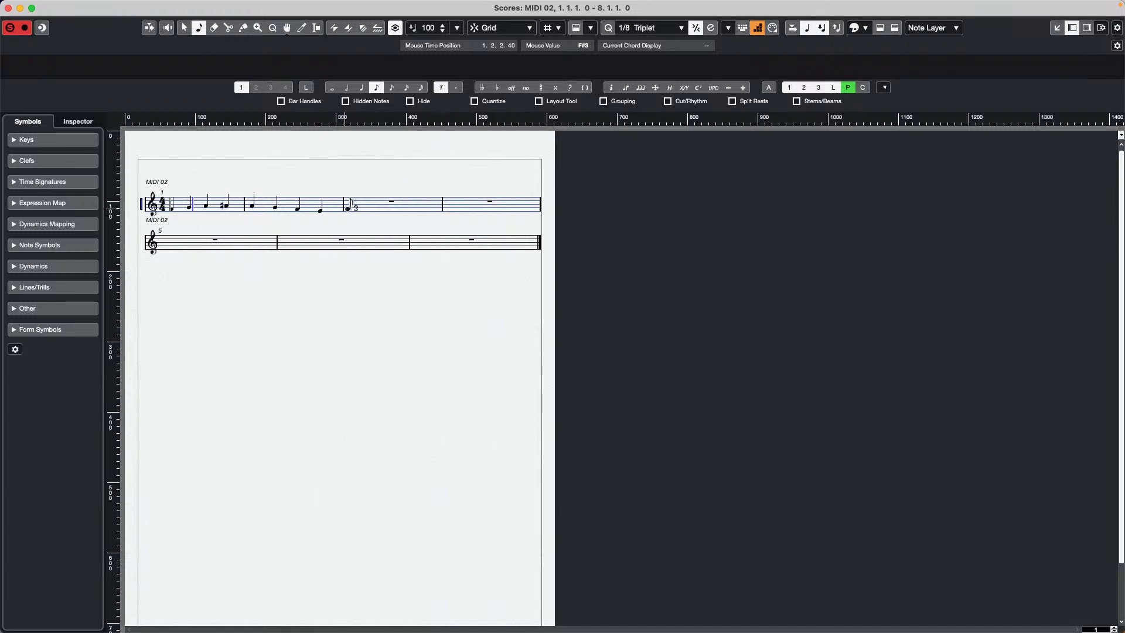
Step: Try an eighth-note triplet at the end of bar 2, then undo all entered notes and turn the triplet option off
click(345, 205)
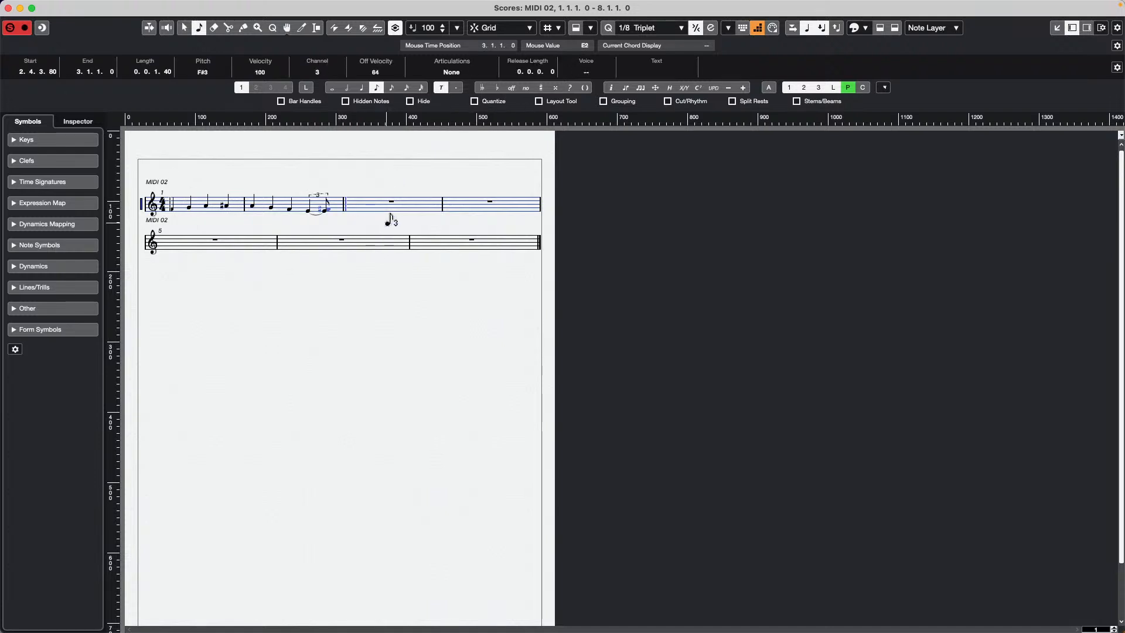
key(super+z)
key(super+z)
key(super+z)
key(super+z)
key(super+z)
key(super+z)
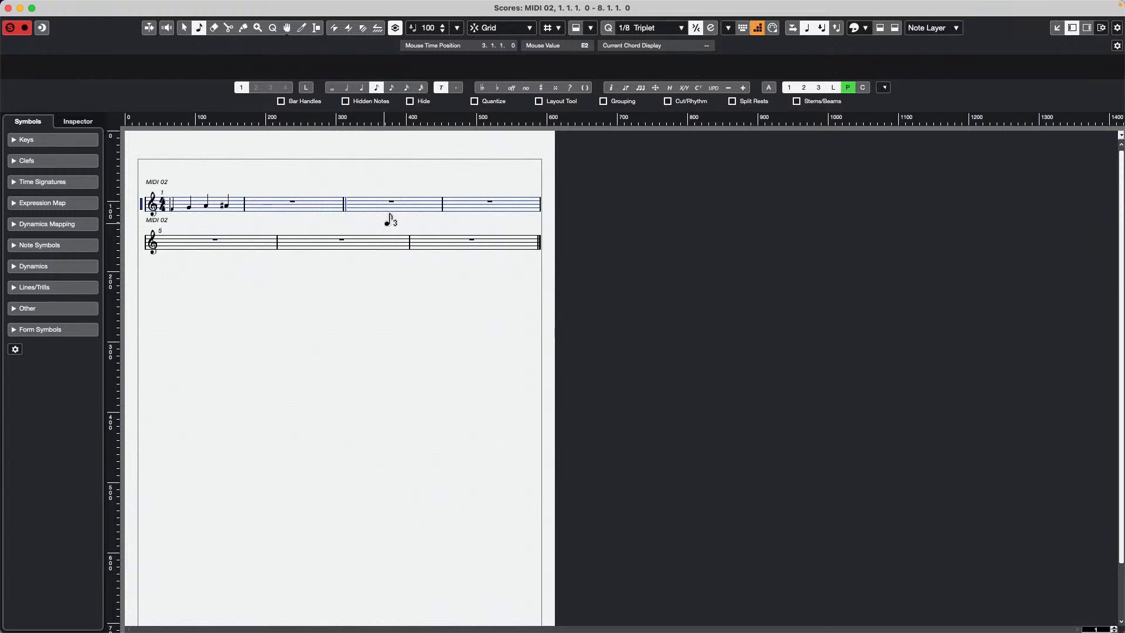
key(super+z)
click(444, 87)
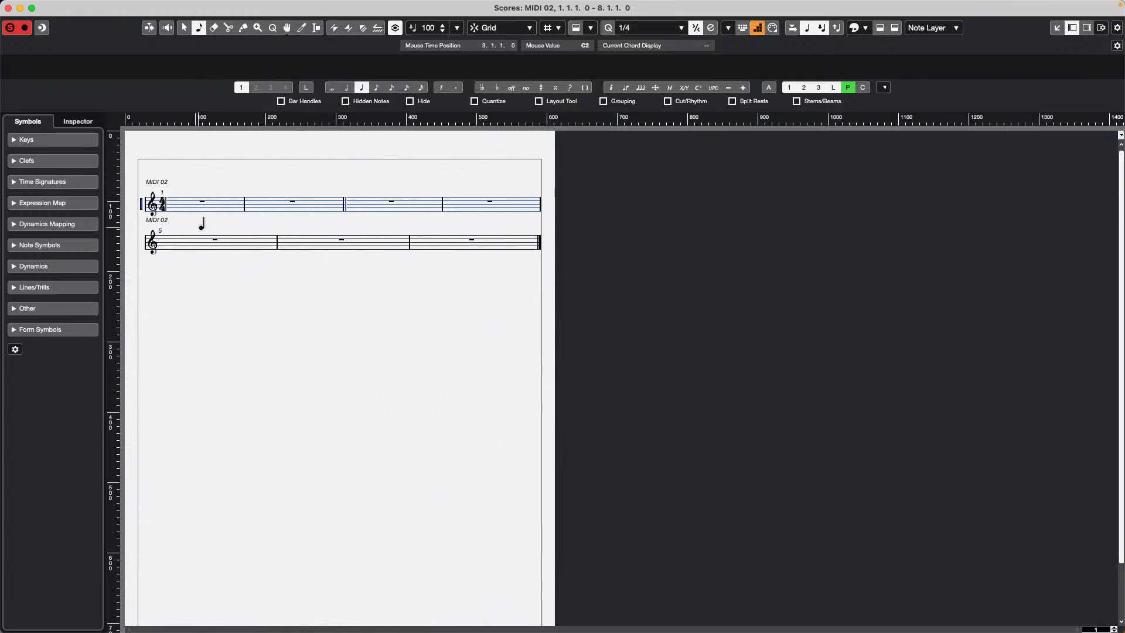
Step: Enter four quarter notes in bar 3 and an eighth-note triplet on the first beat of bar 4
click(350, 208)
click(374, 206)
click(397, 203)
click(419, 204)
click(441, 87)
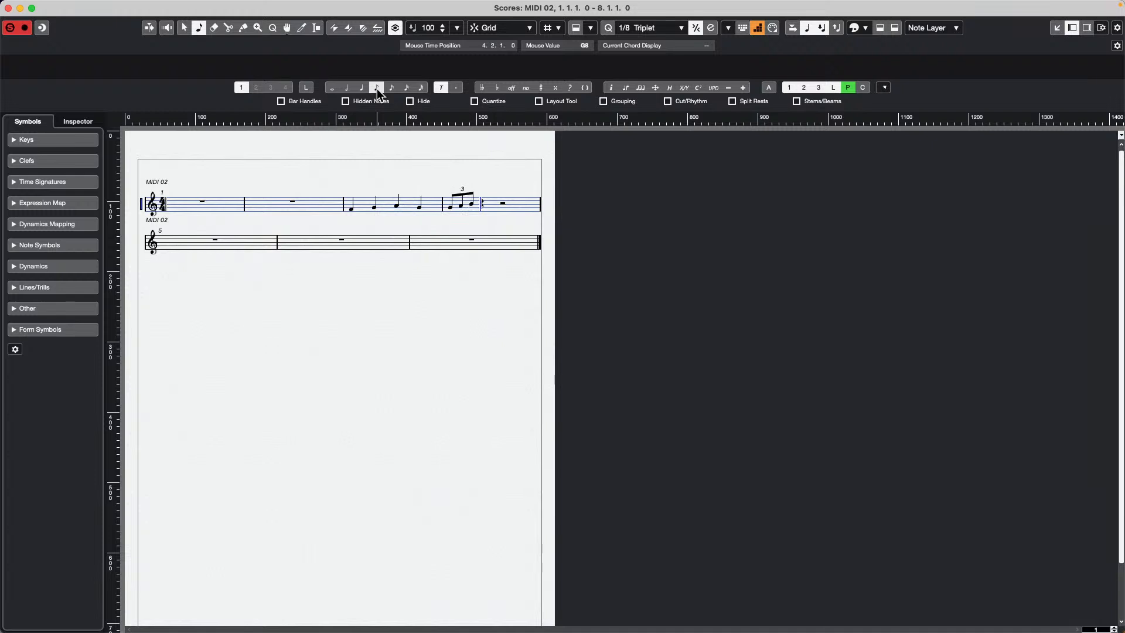
Step: Turn triplets off and enter a half note on beat 3 of bar 4, leaving a quarter rest on beat 2
click(349, 88)
key(super+z)
click(442, 88)
key(Left)
key(Right)
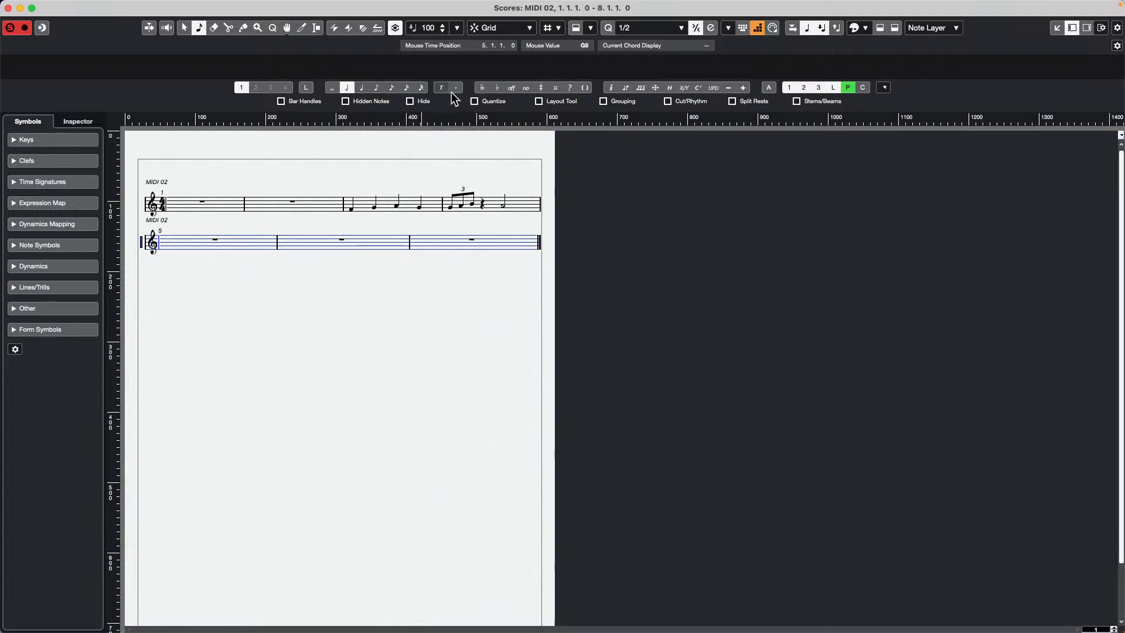
Step: Enter half-note triplets in bars 5 and 6 and regular half-note chords in bars 7 to 10
click(441, 88)
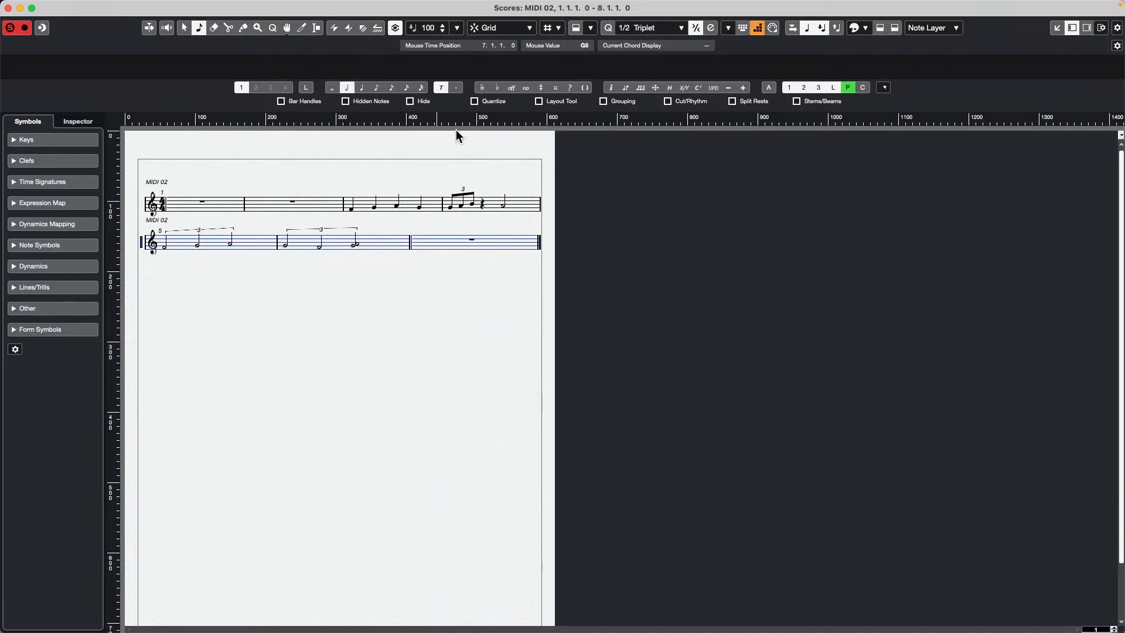
click(441, 89)
click(479, 232)
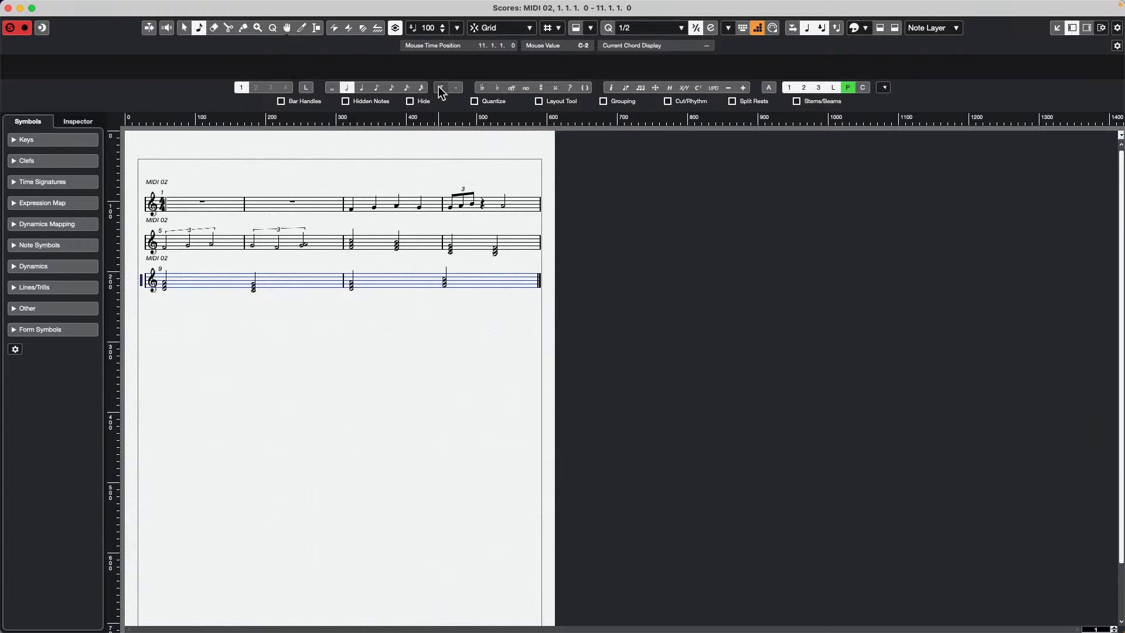
Step: Switch the input note length through several values ending on 1/64, then close the Score Editor
key(3)
key(1)
key(2)
key(4)
click(442, 89)
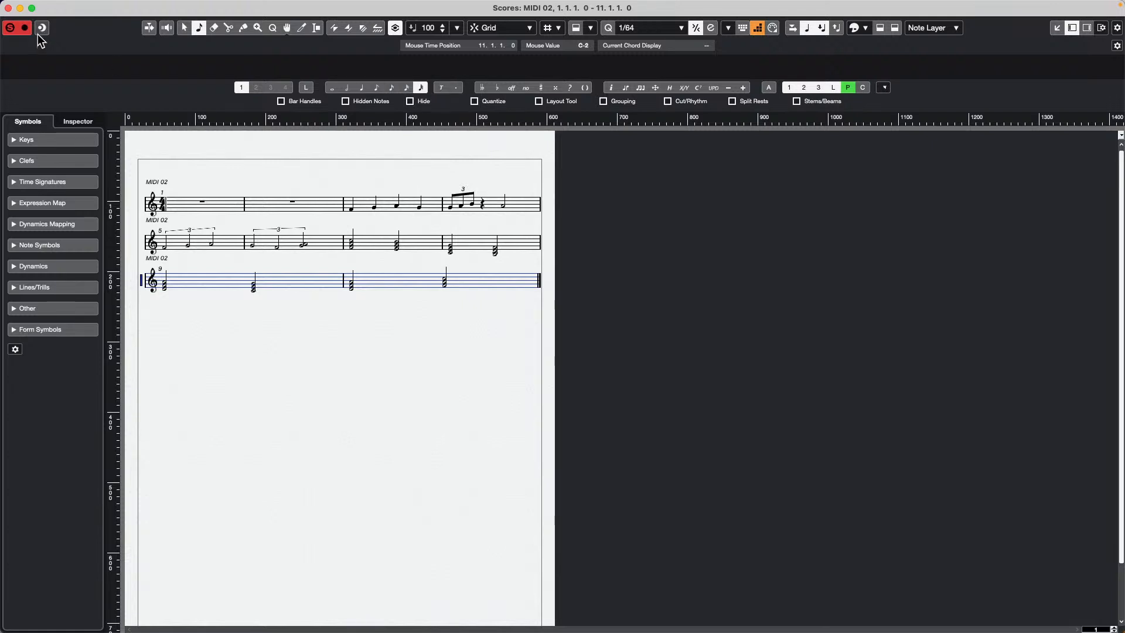
click(8, 7)
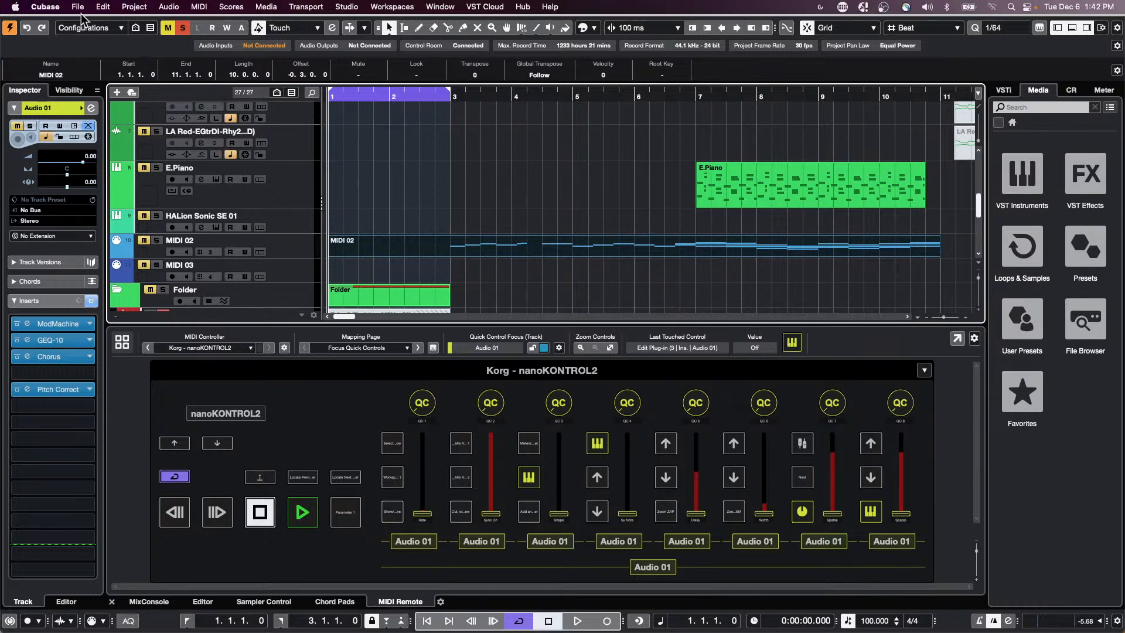
Step: Open the recent project UpstreamC9 and activate it
click(79, 7)
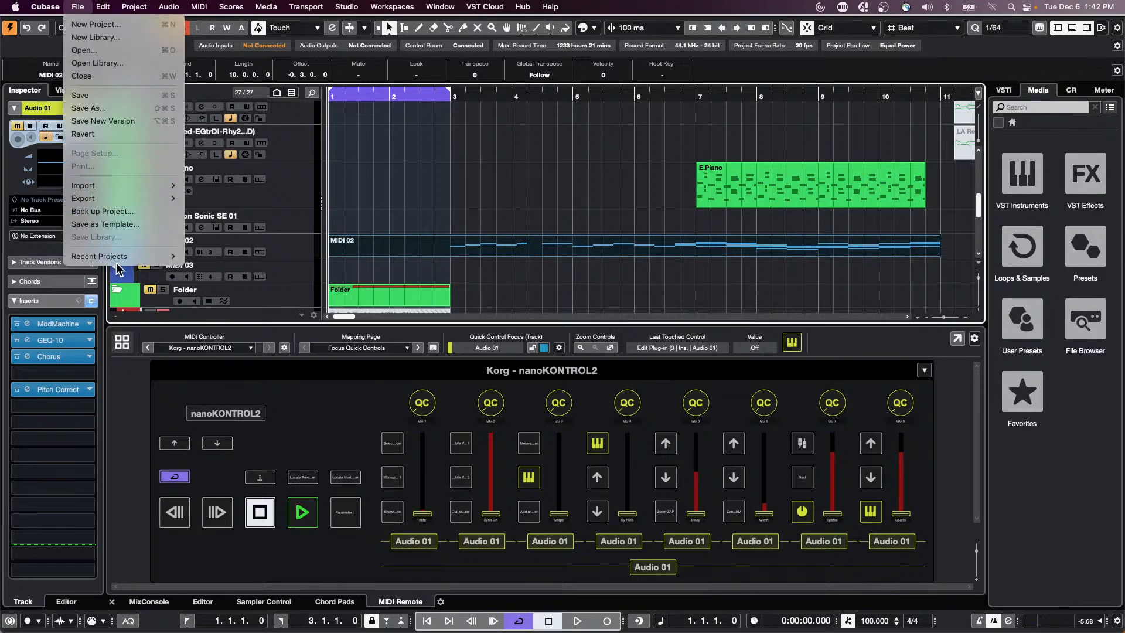
mouse_move(120, 258)
click(215, 286)
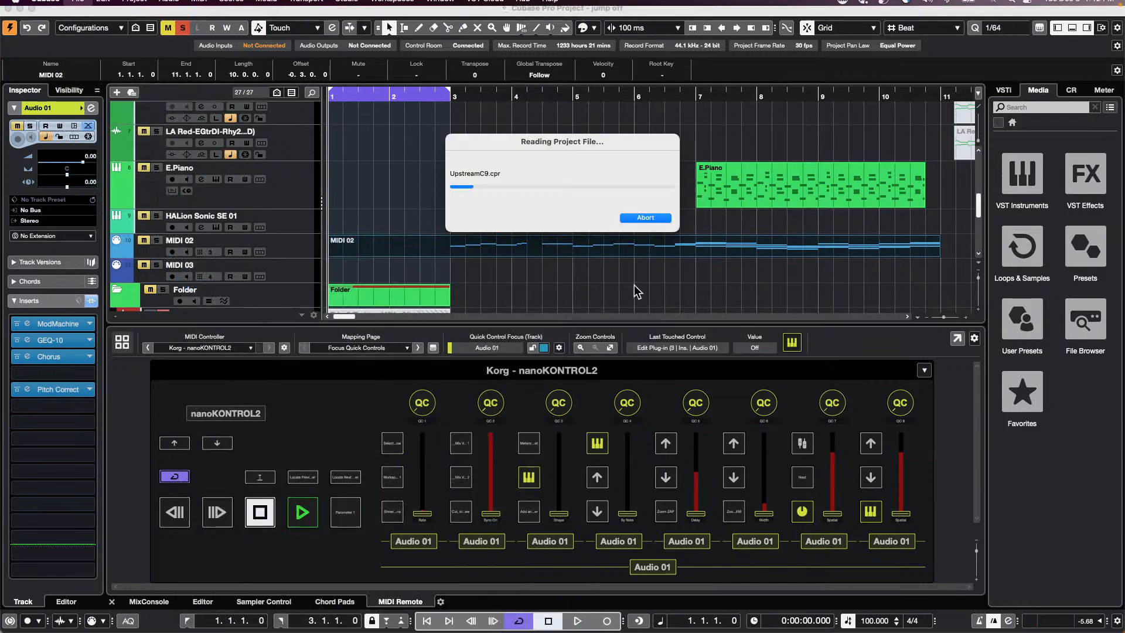
click(630, 214)
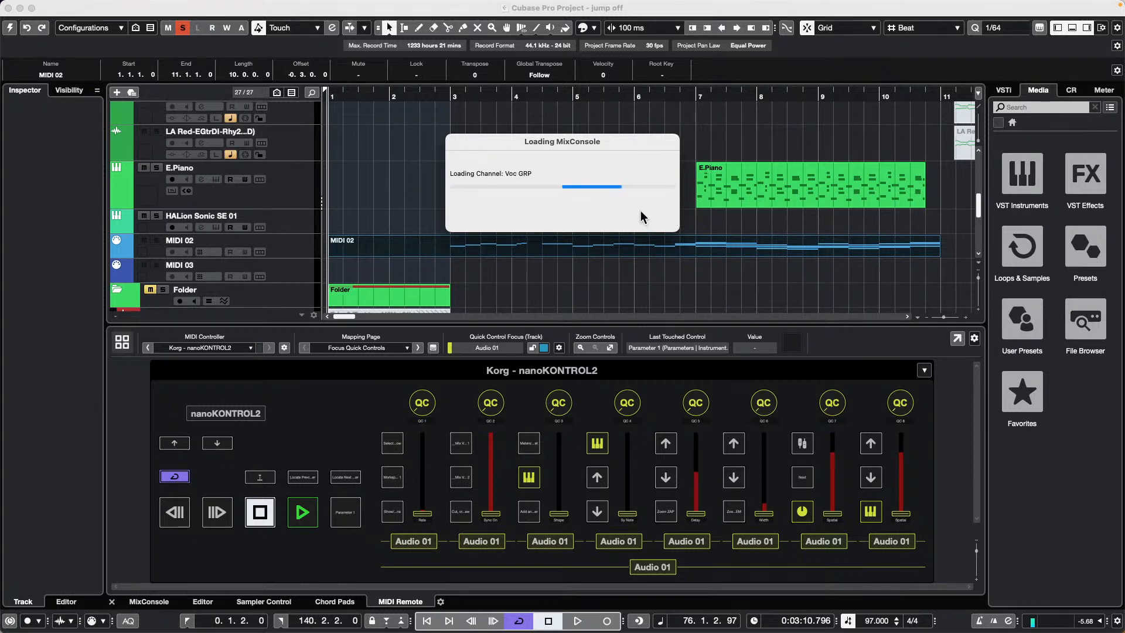
key(Return)
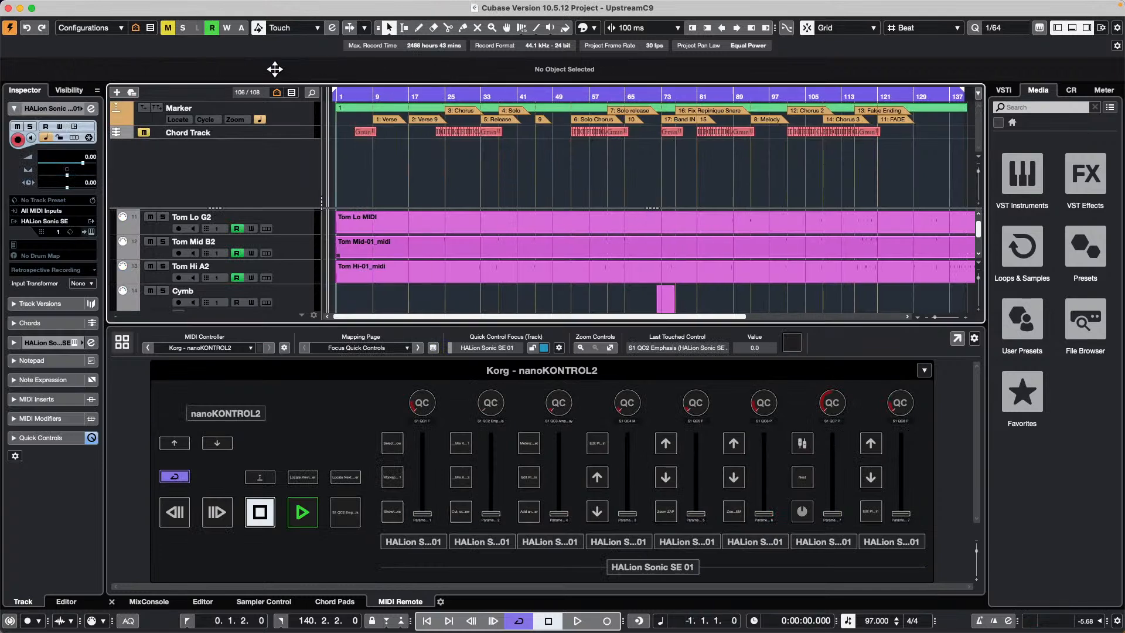
Step: Show the MixConsole, play the song from about bar 8 and set the Control Room main level to -2.92
click(151, 602)
key(space)
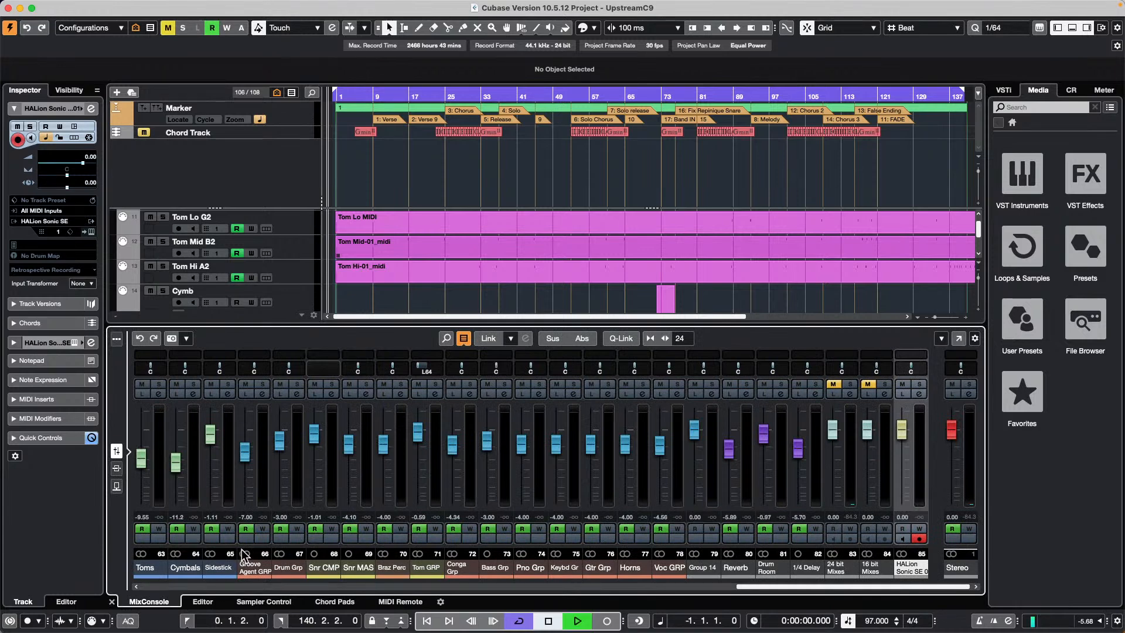
click(368, 98)
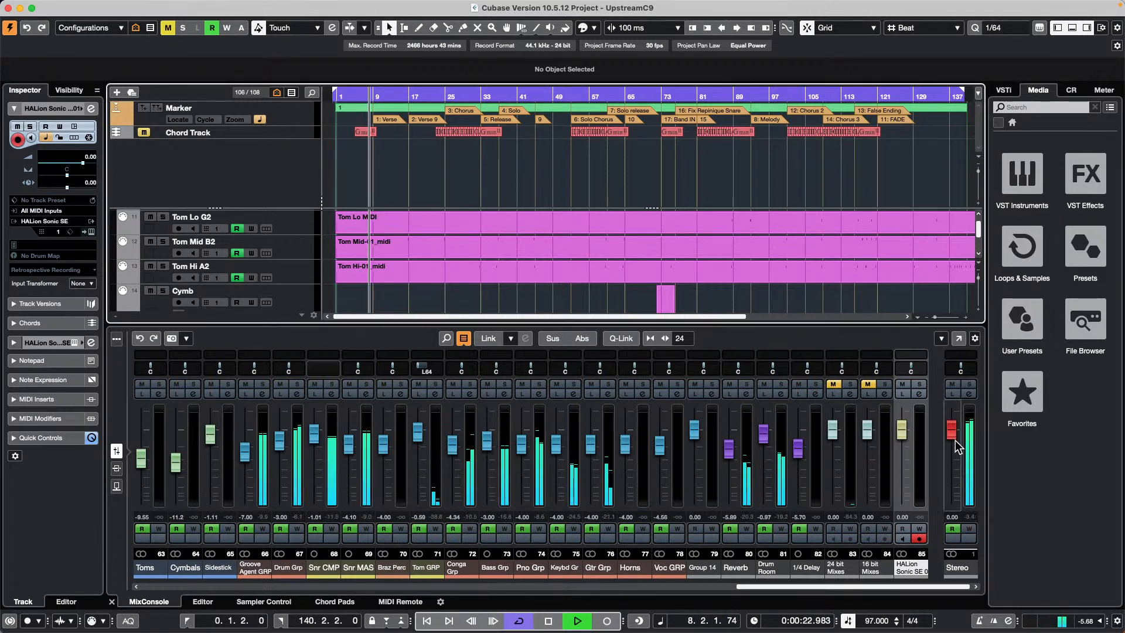
click(1071, 90)
drag(1063, 469, 1063, 449)
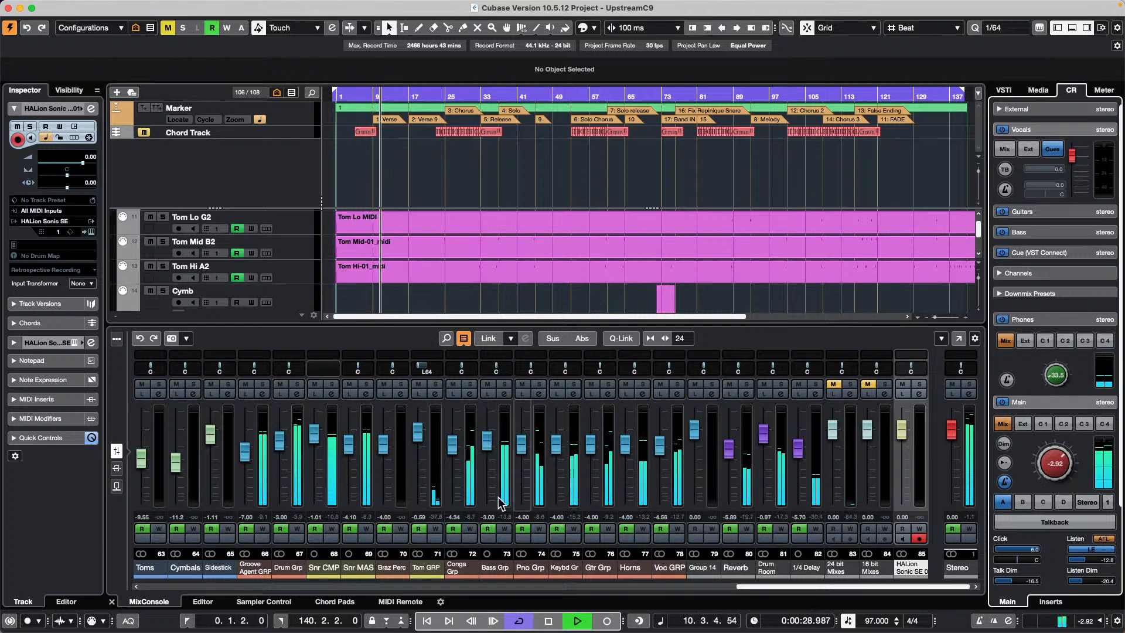
Step: Audition the mix with the Voc GRP channel soloed, then clear all solos and stop playback
drag(744, 586, 479, 588)
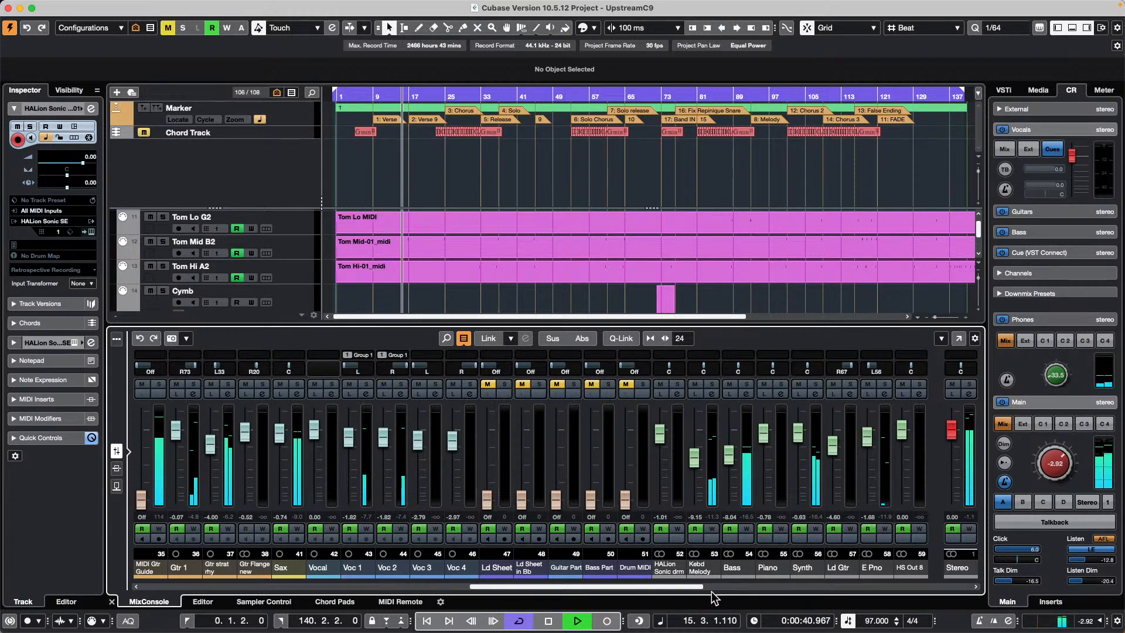
drag(666, 584, 930, 589)
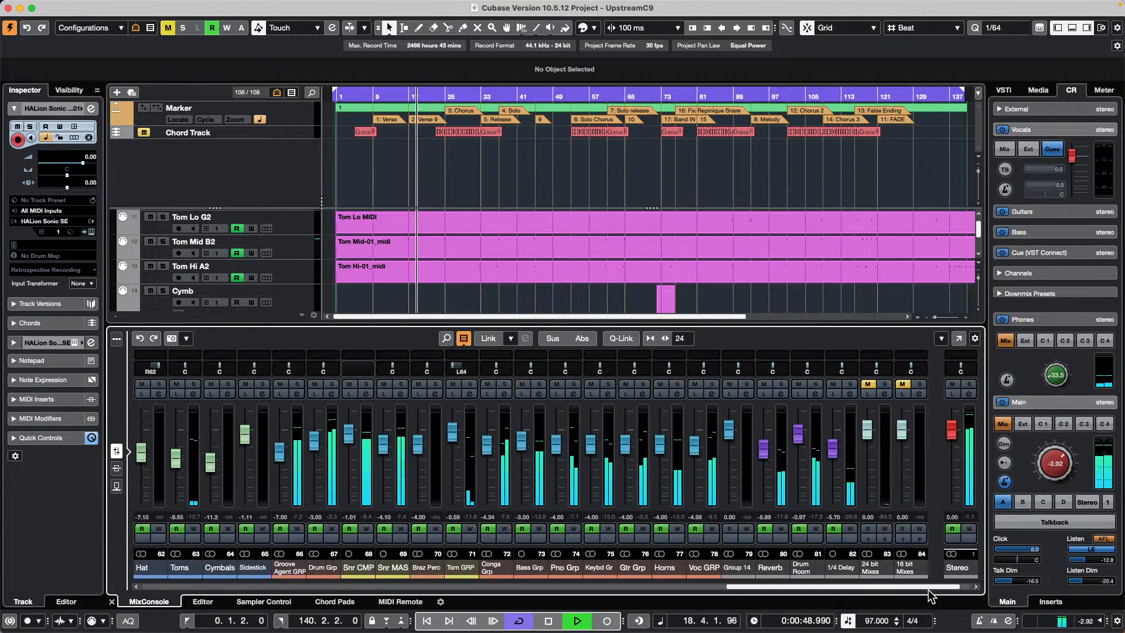
drag(930, 588, 939, 589)
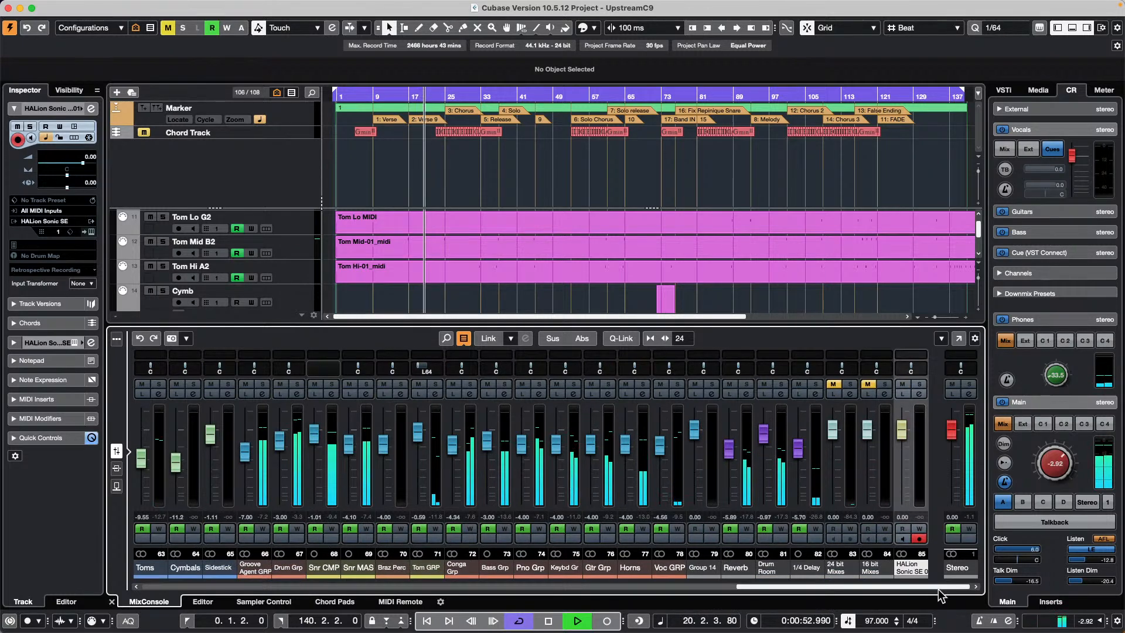
click(677, 385)
drag(768, 588, 449, 568)
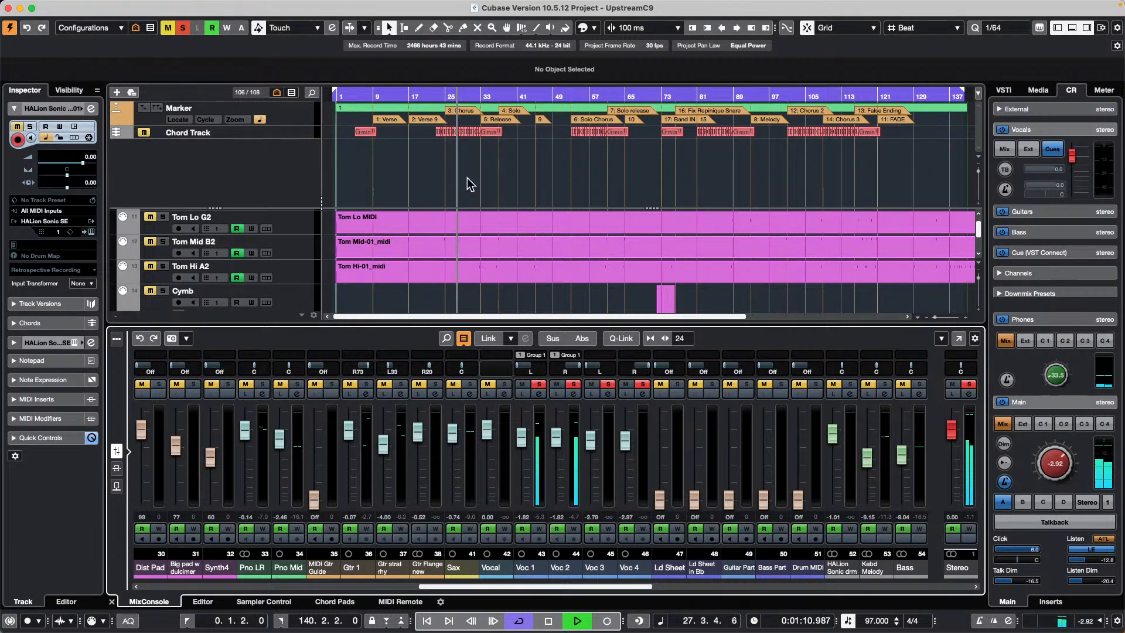
click(183, 28)
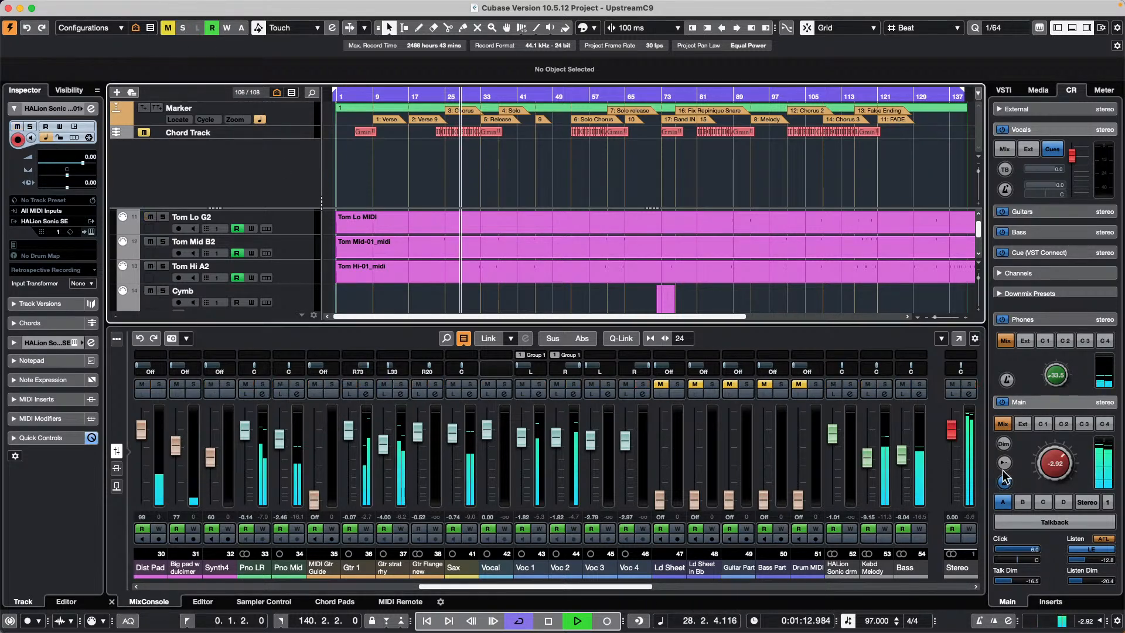
drag(639, 586, 1010, 595)
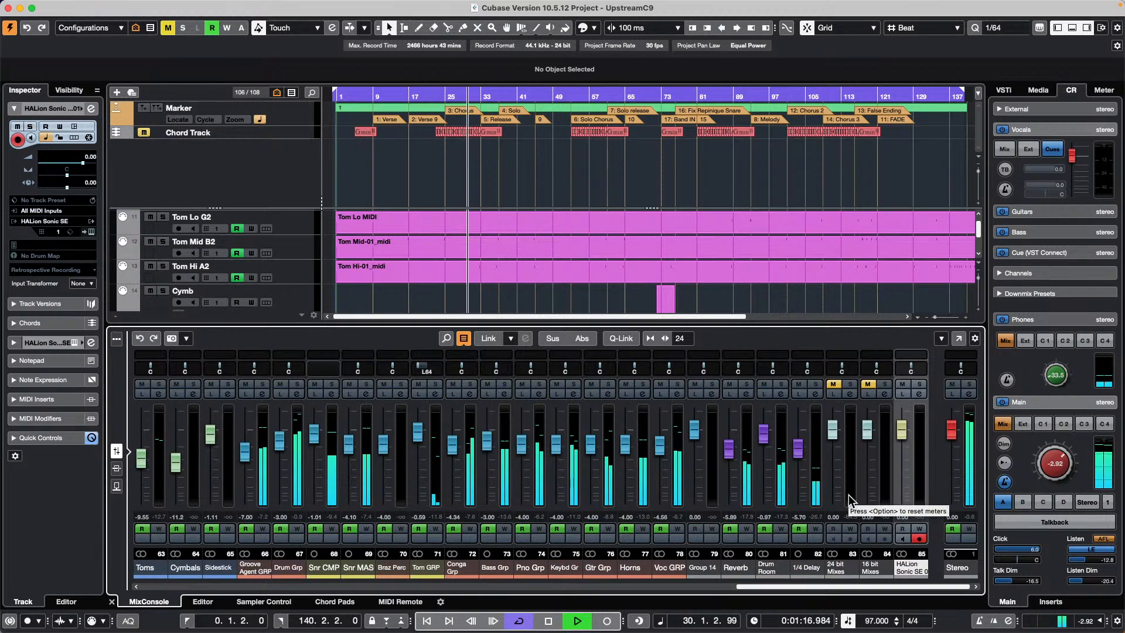
key(space)
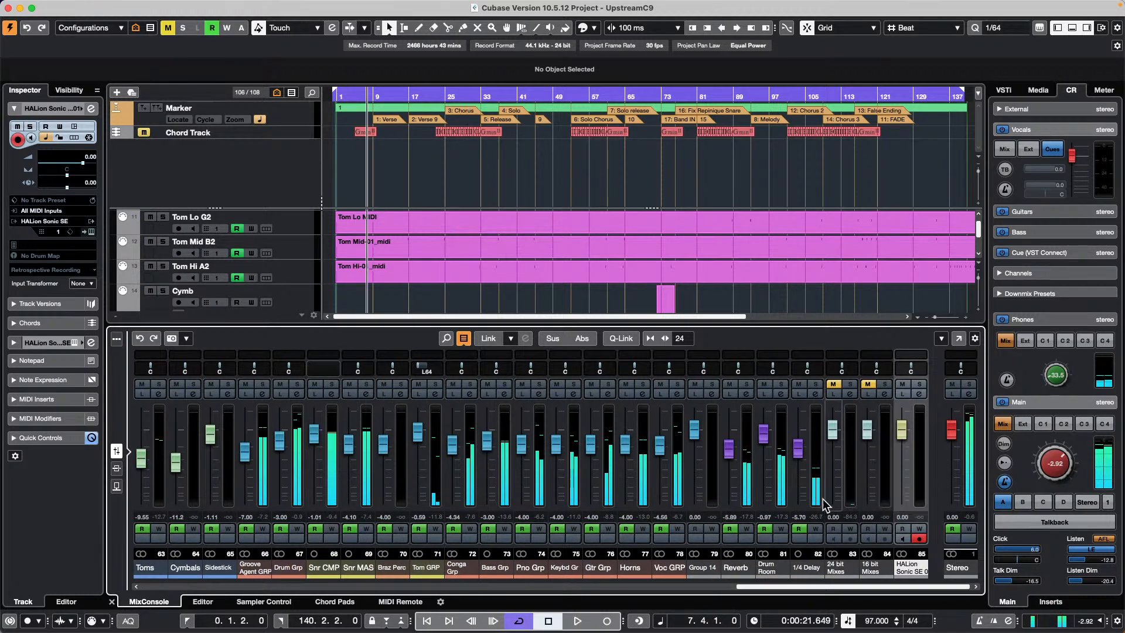
Step: Start playback and add the Imager effect to the second insert slot of the Stereo output channel
key(space)
click(970, 395)
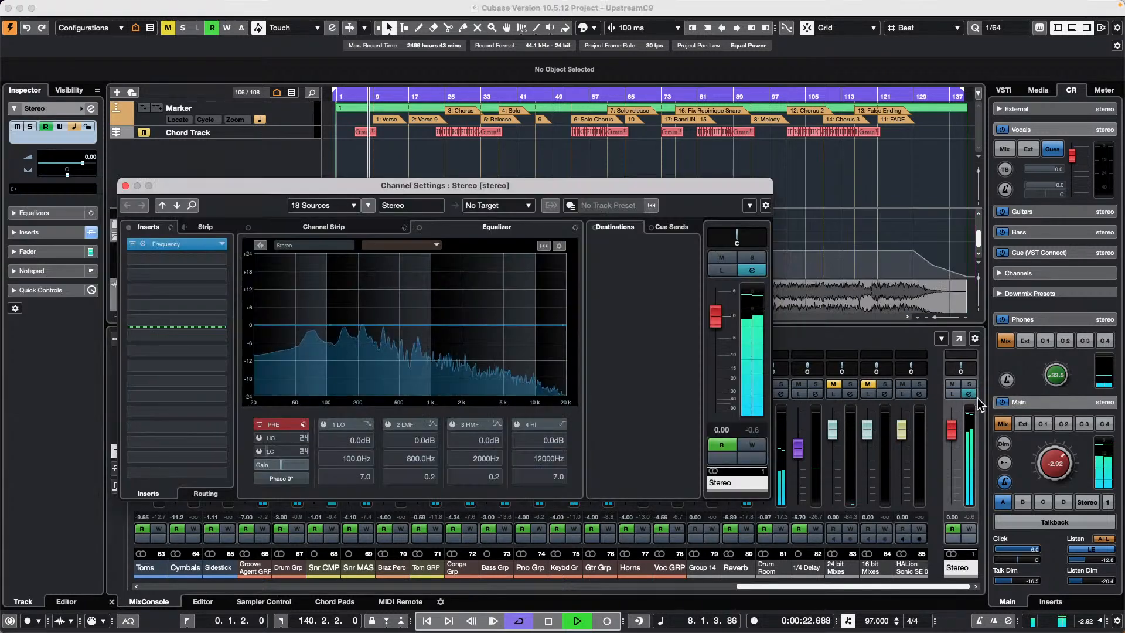
click(193, 258)
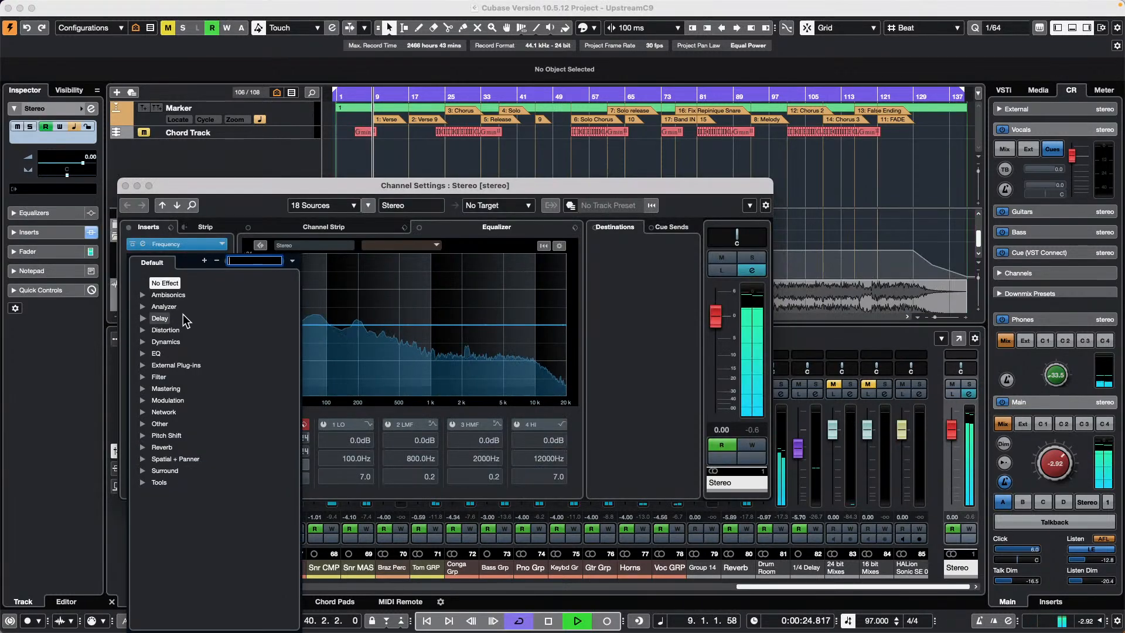
text(image)
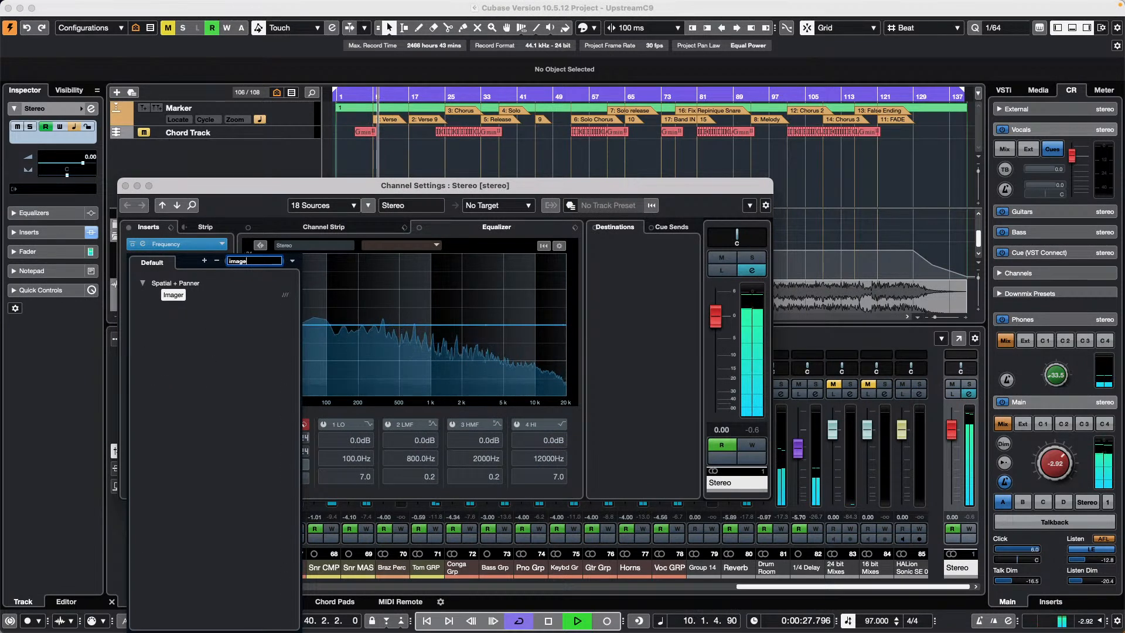
key(Return)
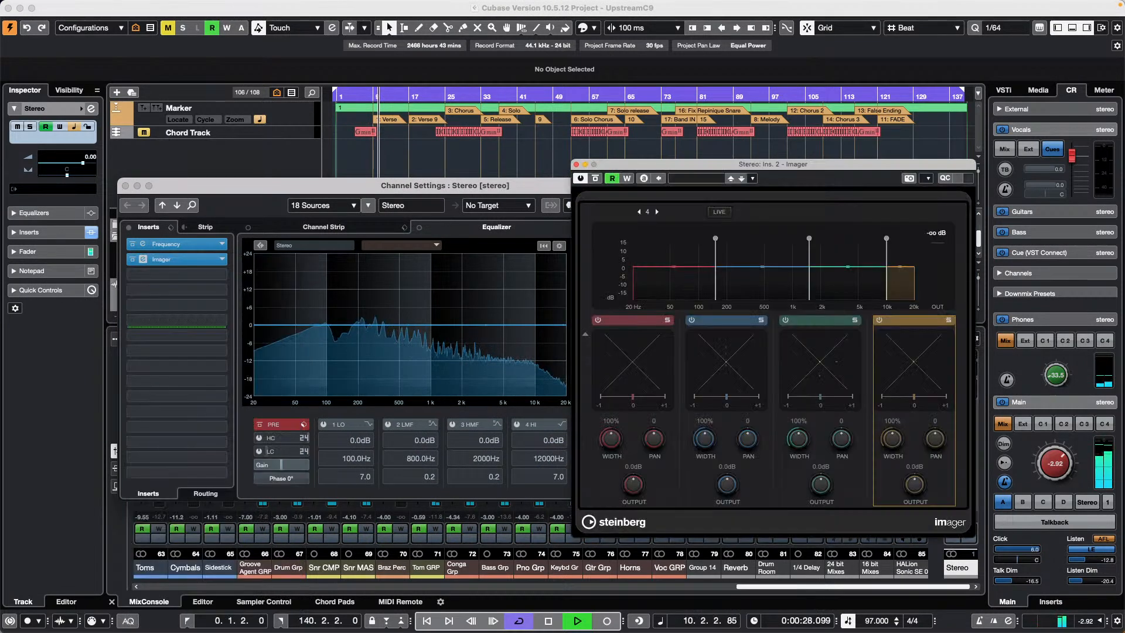
Step: Load the Imager preset 2 Bands - Wide Mid & Hi, setting the upper band's width to 181% and the lower band's to 82%
click(694, 178)
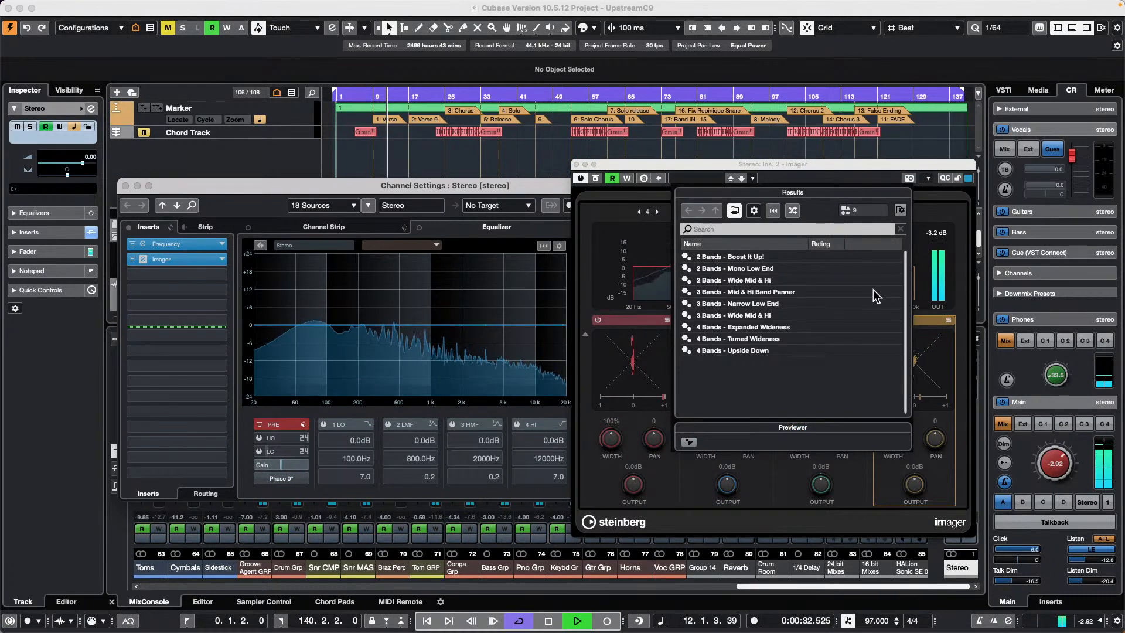
double_click(741, 280)
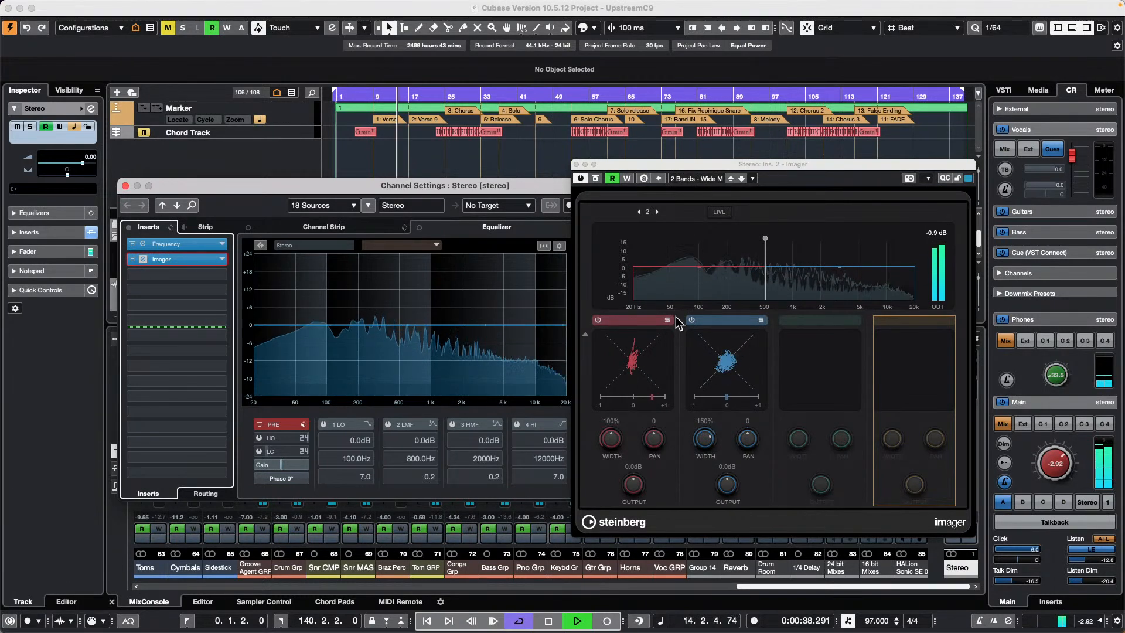
drag(707, 434, 716, 425)
mouse_move(612, 437)
mouse_down()
mouse_move(614, 424)
mouse_move(609, 443)
mouse_up()
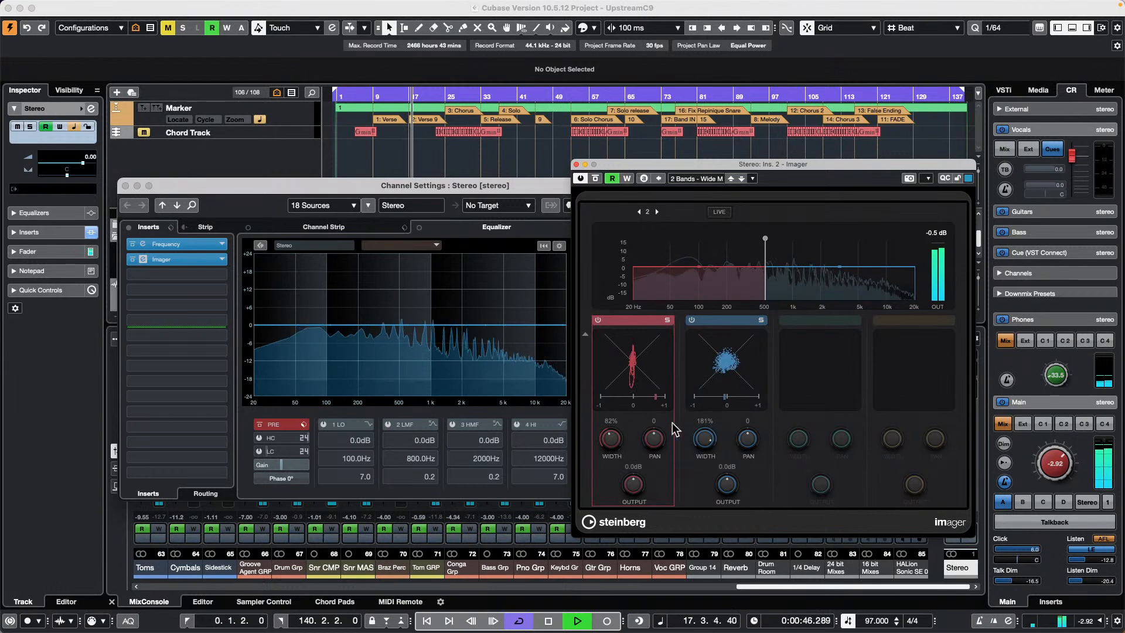
Step: Reduce the Imager to a single band, try a width of 180% and settle on 118%
click(639, 212)
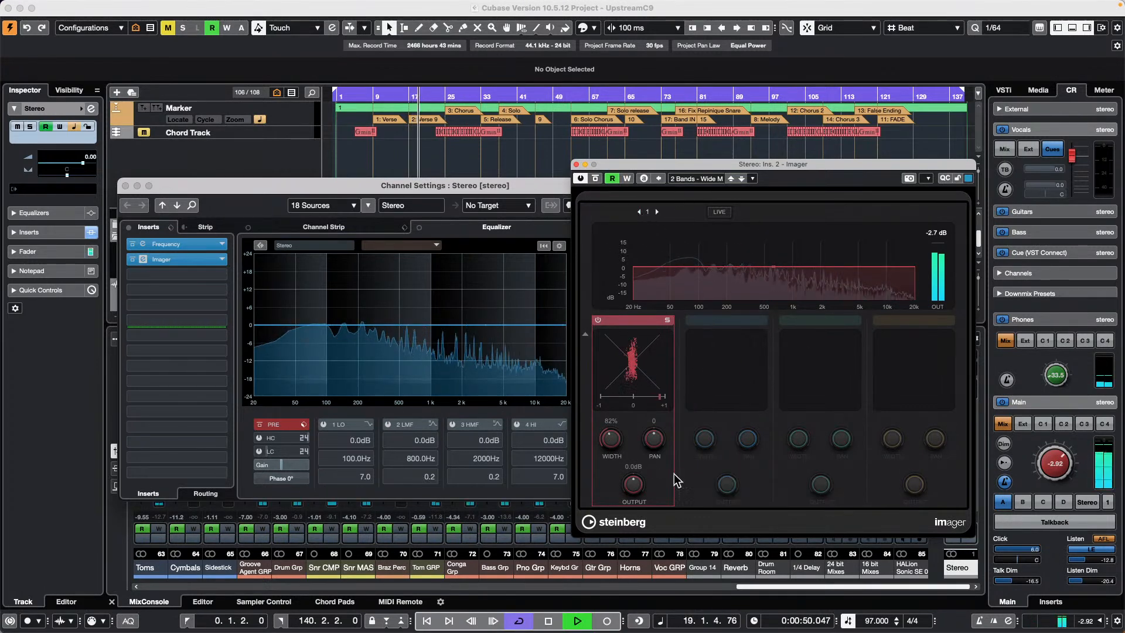
drag(601, 437, 610, 429)
drag(613, 413, 618, 381)
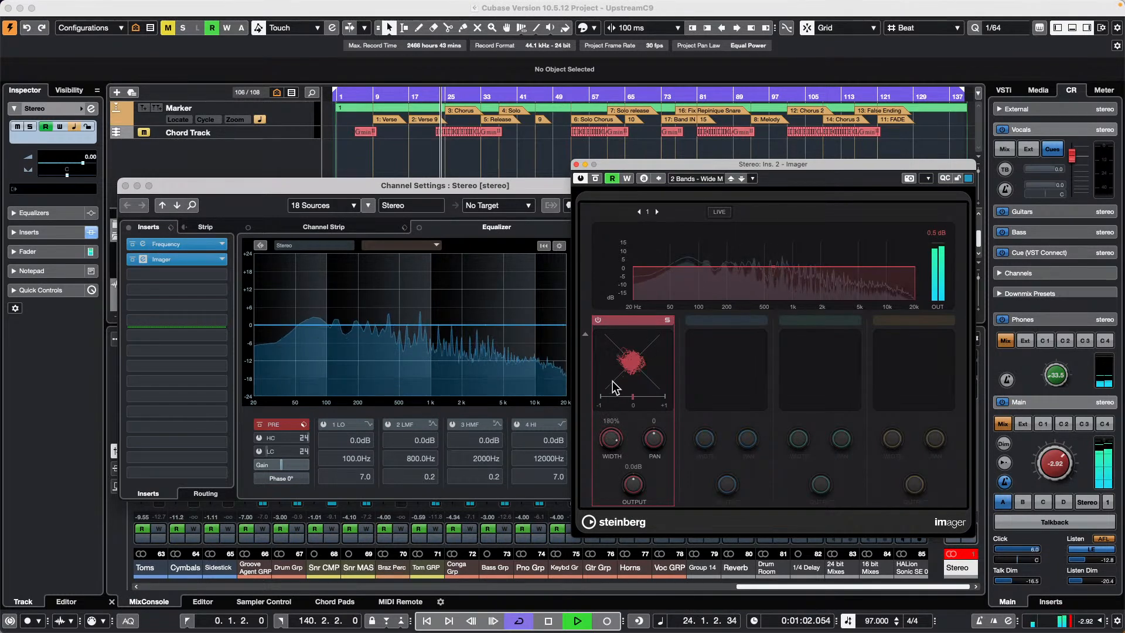
mouse_move(625, 443)
mouse_down()
mouse_move(608, 447)
mouse_move(608, 528)
mouse_move(617, 440)
mouse_up()
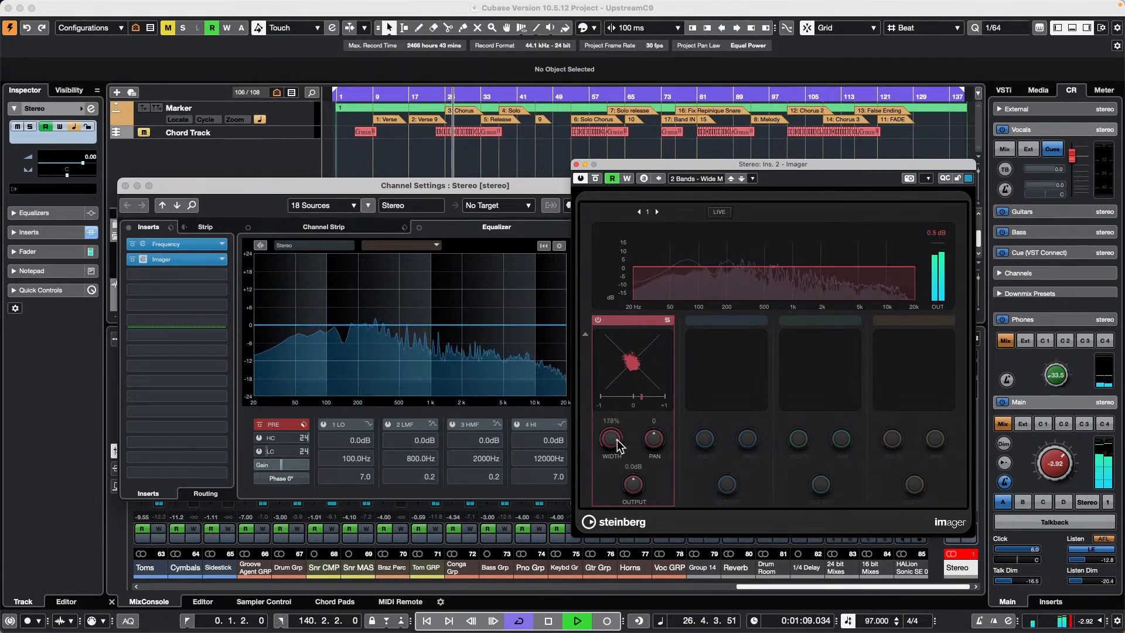
Step: Close the Imager and Stereo channel settings windows and stop playback
click(576, 164)
click(124, 186)
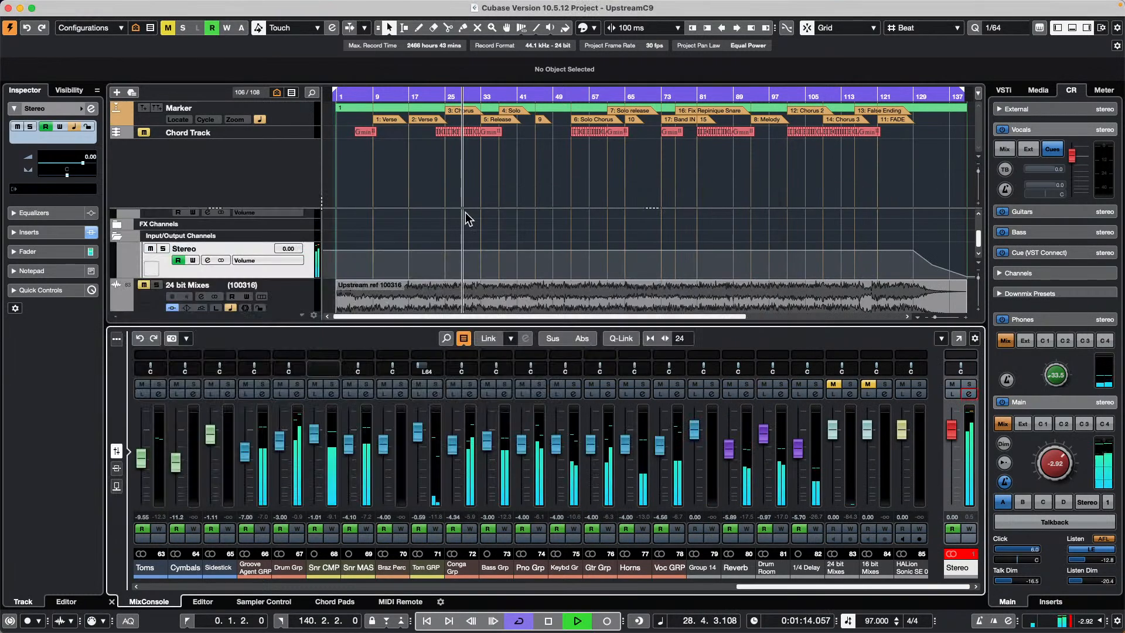
key(space)
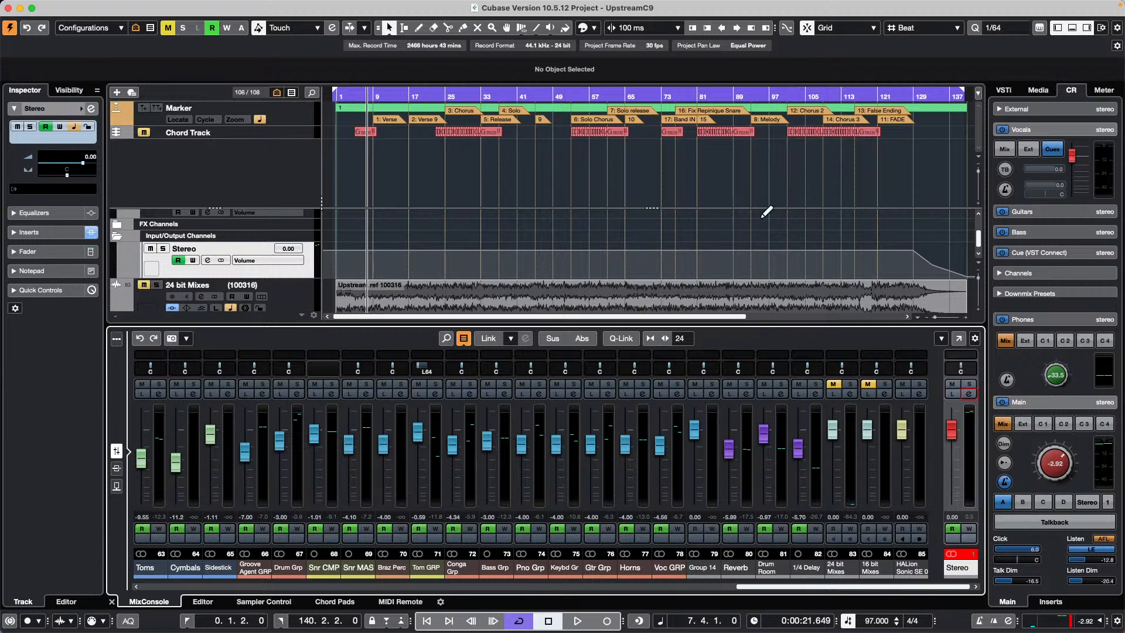
Step: Open the channel settings of the Stereo output
click(968, 395)
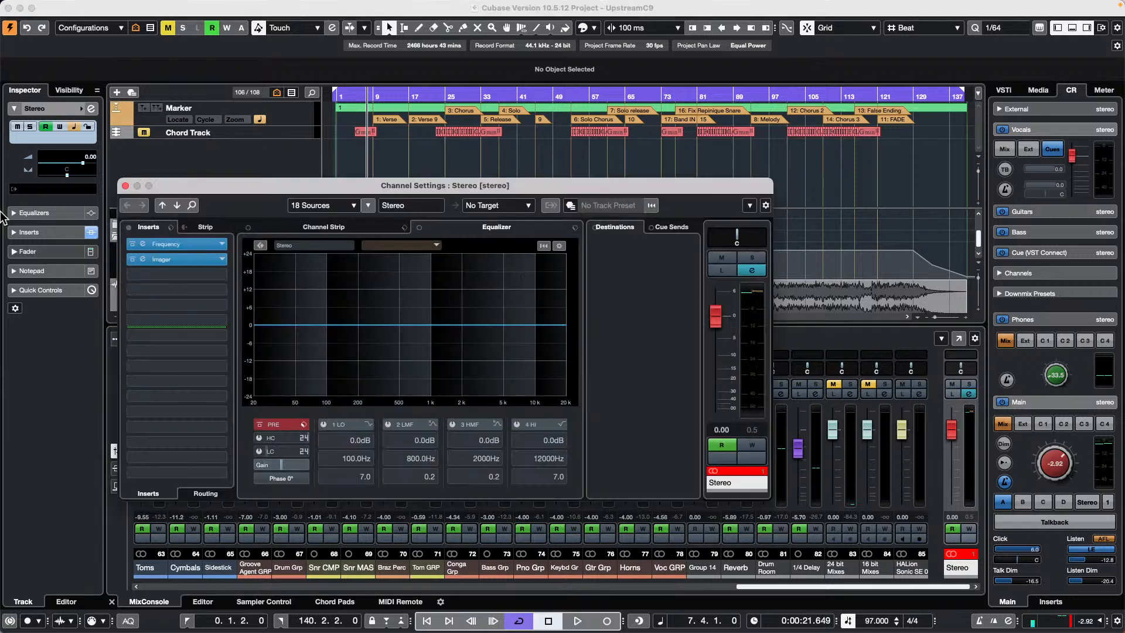
Step: Close the Stereo channel settings, open the MixConsole in its own window, and toggle Channel Latency off and on in its window layout
click(125, 185)
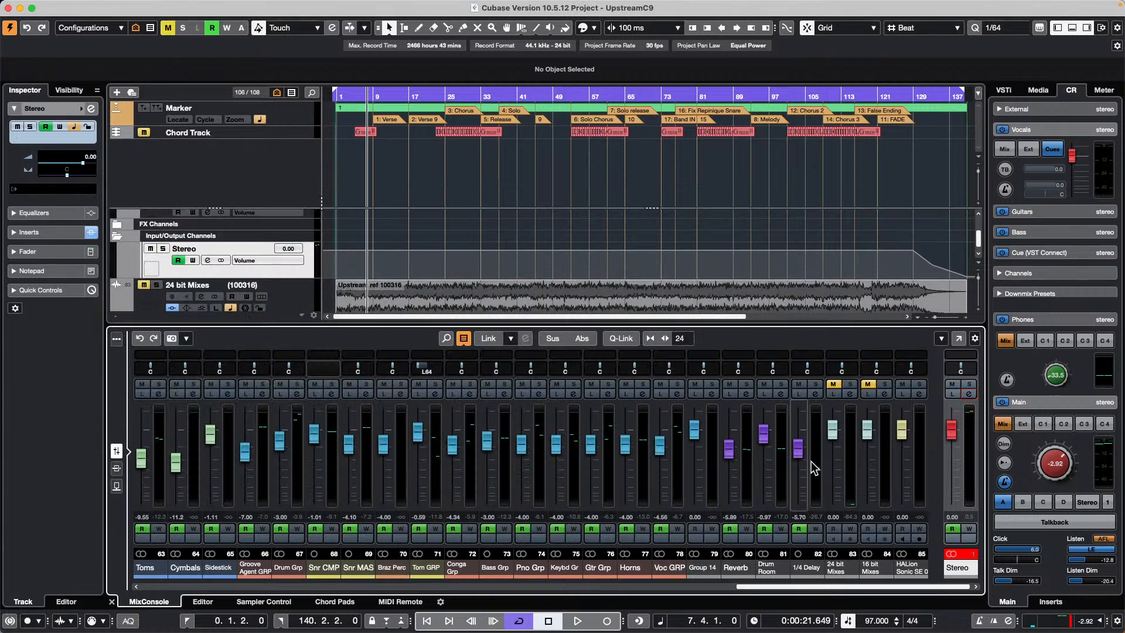
click(959, 338)
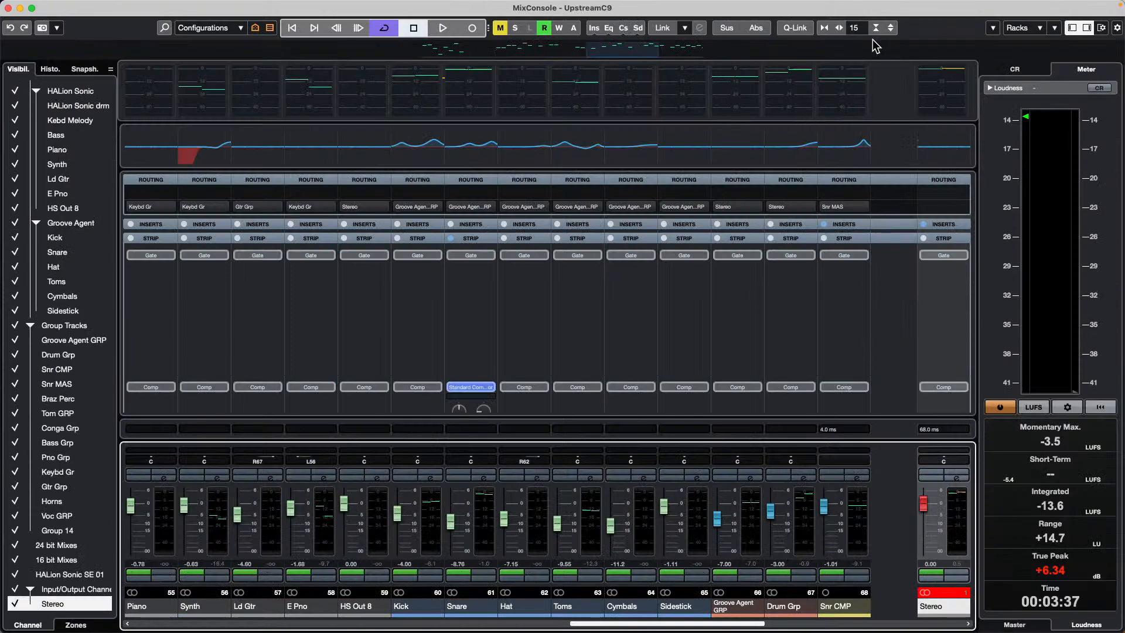
click(1103, 28)
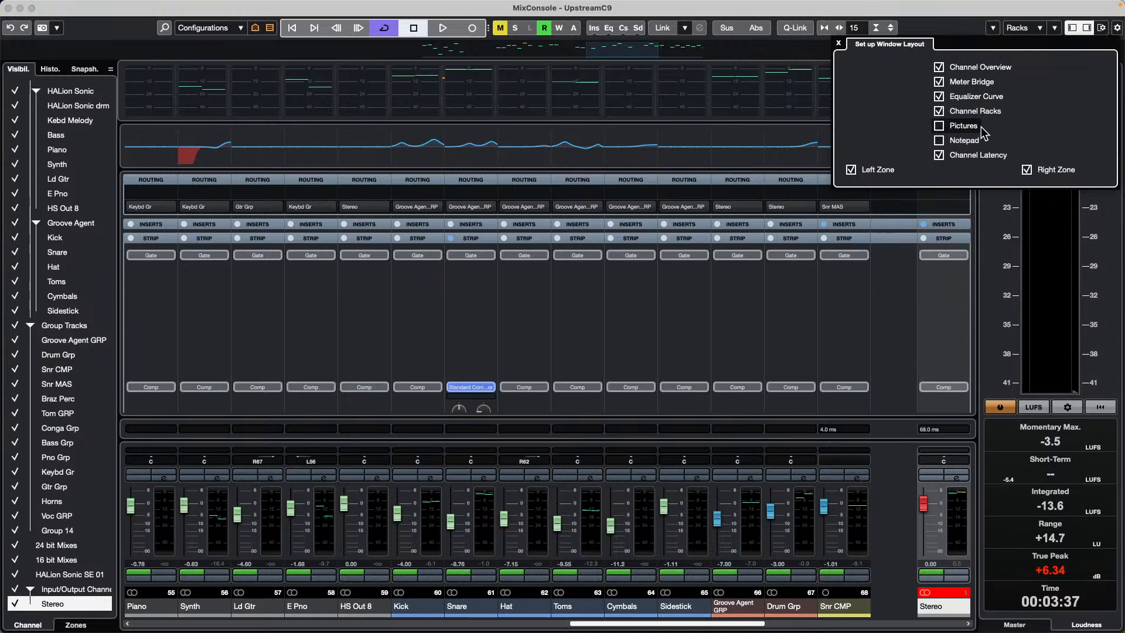
click(940, 156)
click(941, 157)
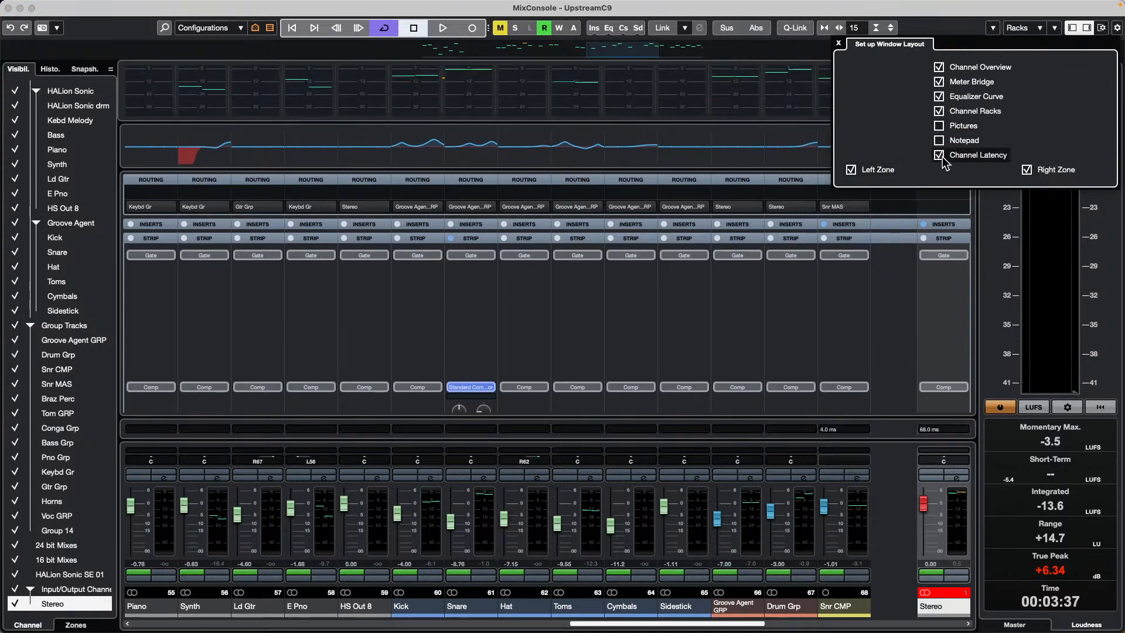
click(530, 186)
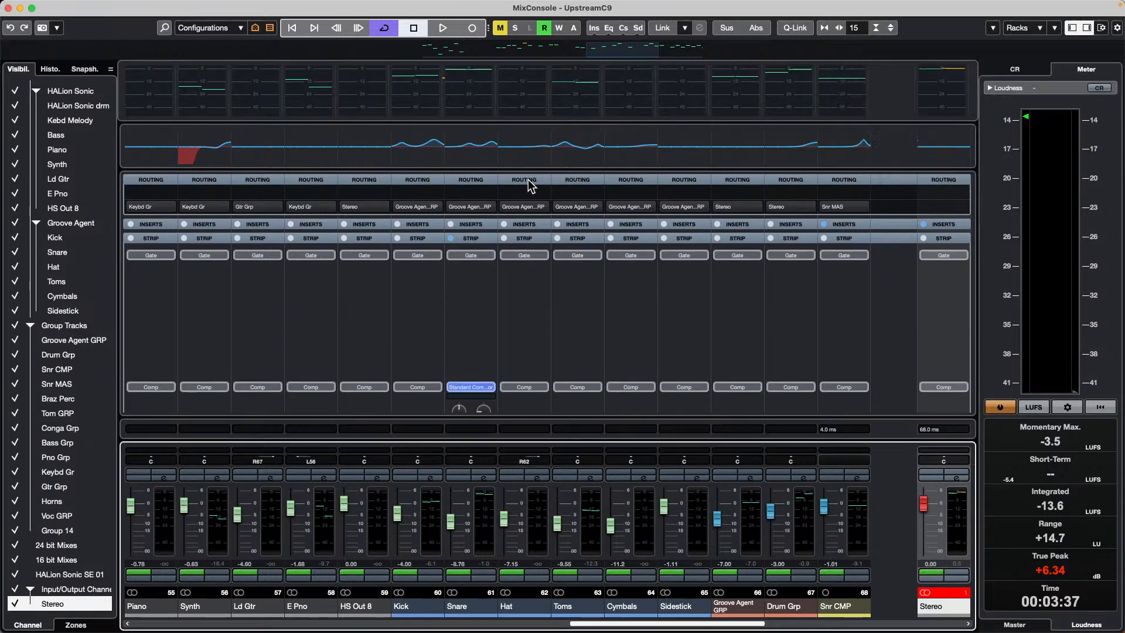
Step: Collapse the Strip and Sends racks for all channels, leaving only their headers
click(524, 240)
click(524, 245)
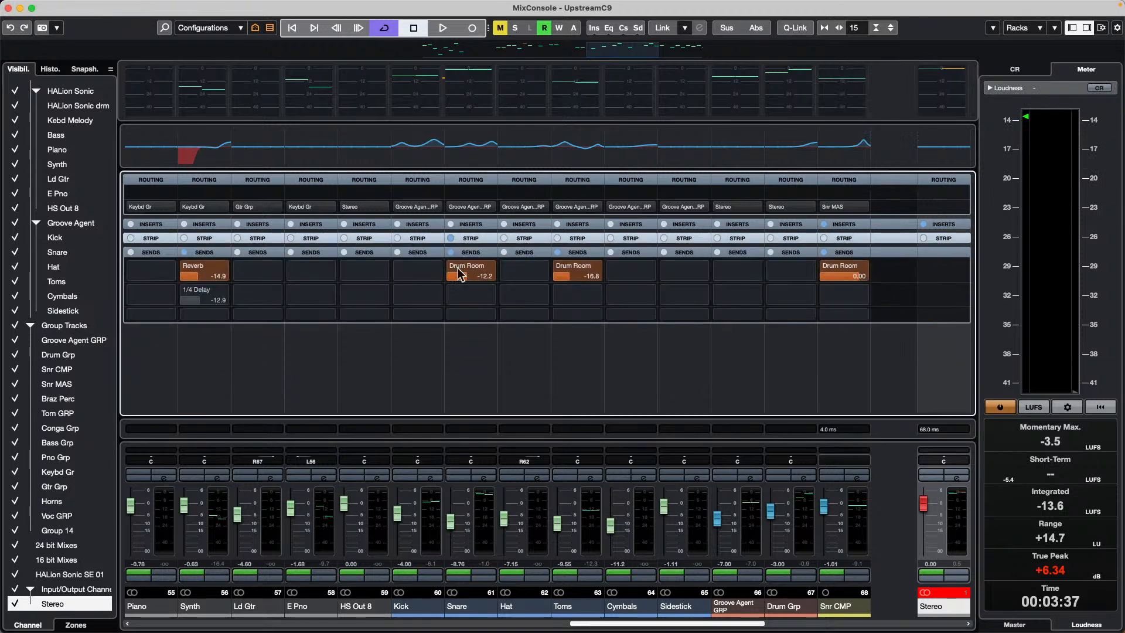
click(519, 252)
click(520, 253)
click(520, 254)
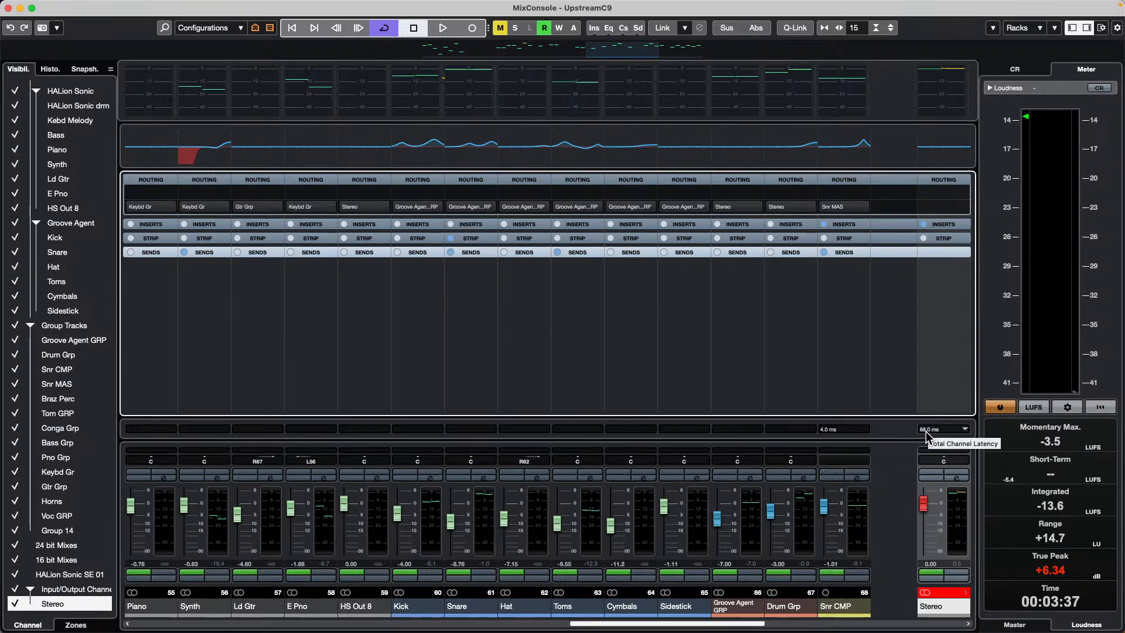
Step: Examine the Stereo output's channel latency overview and close the separate MixConsole window
click(964, 430)
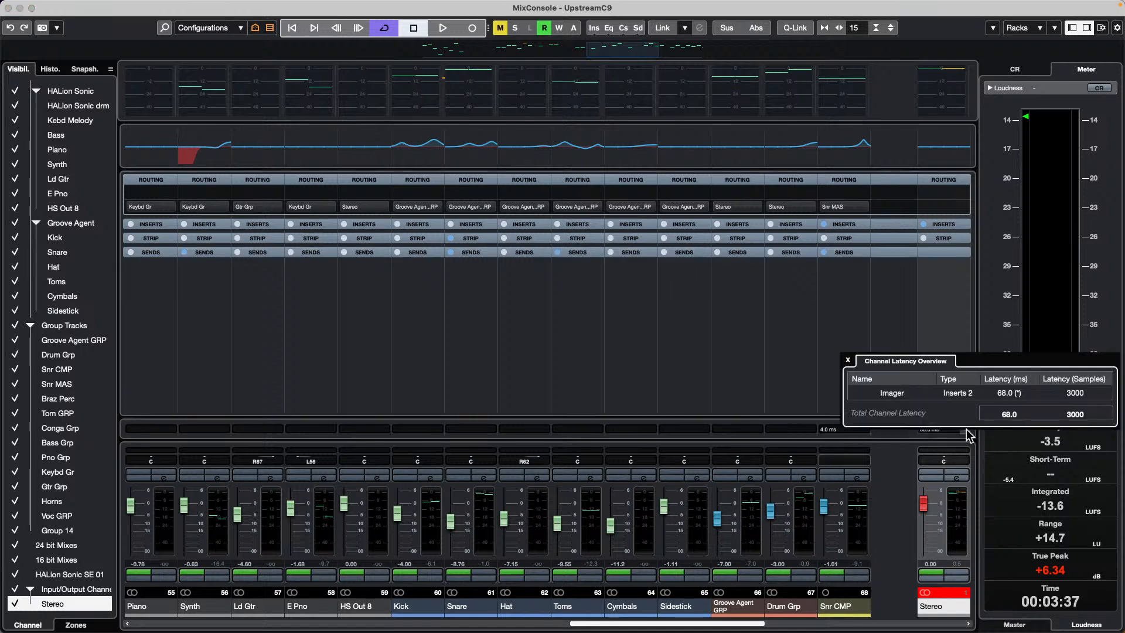
click(847, 360)
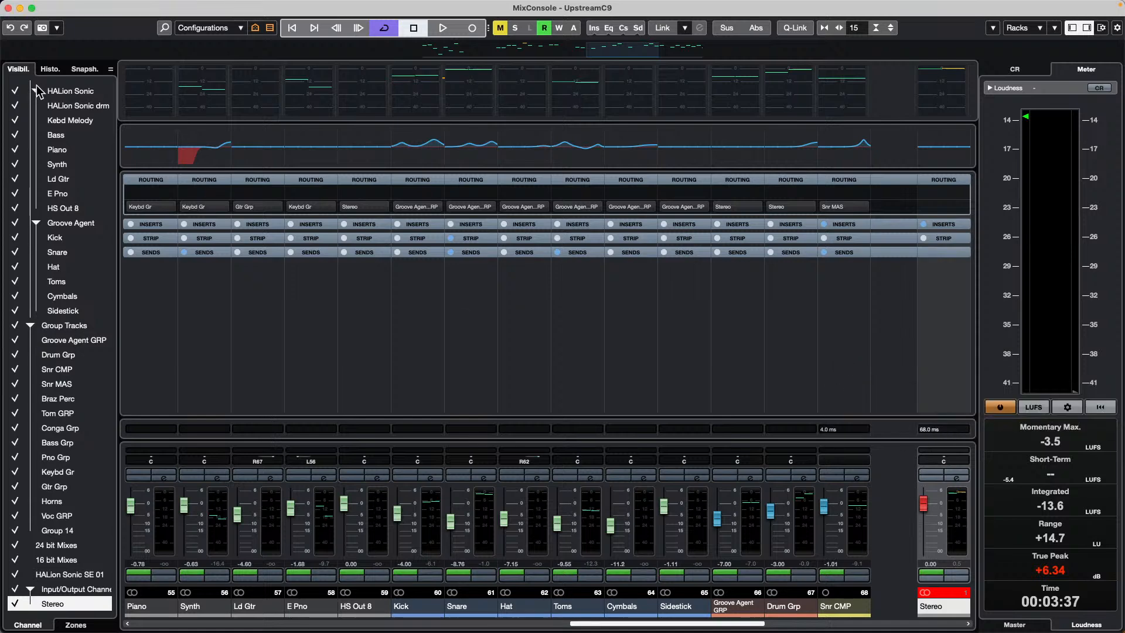
click(8, 8)
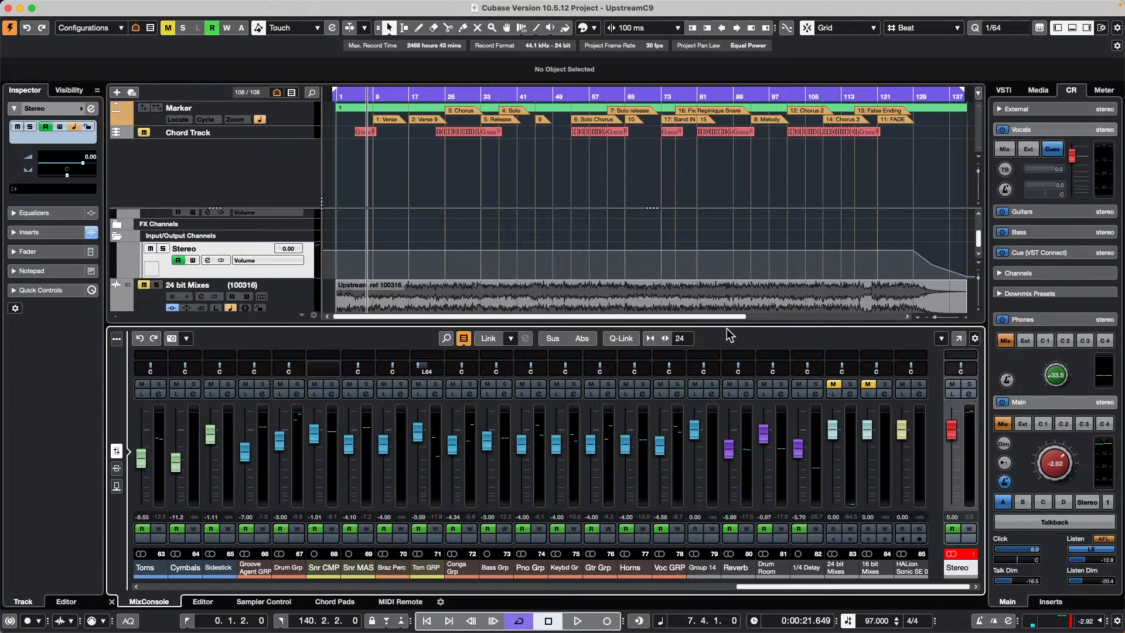
Step: Shrink the lower-zone MixConsole to give the tracks more room, and toggle Constrain Delay Compensation on and off
drag(727, 325, 726, 384)
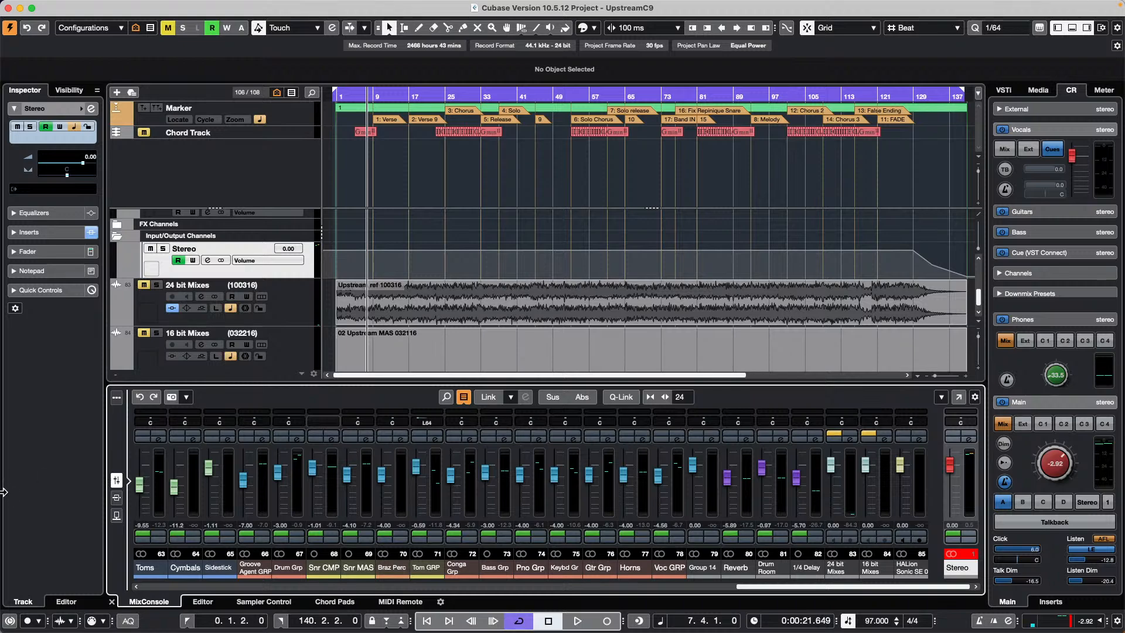
click(10, 621)
click(10, 621)
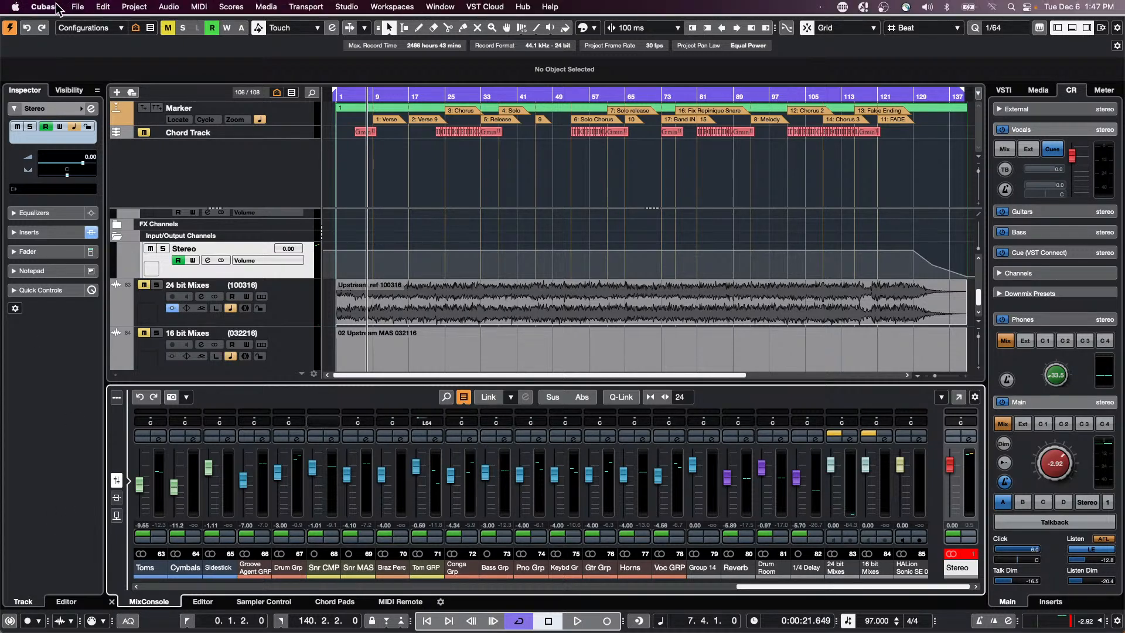
Step: Examine the Delay Compensation Threshold setting in the VST preferences and close the dialog
click(47, 6)
click(57, 44)
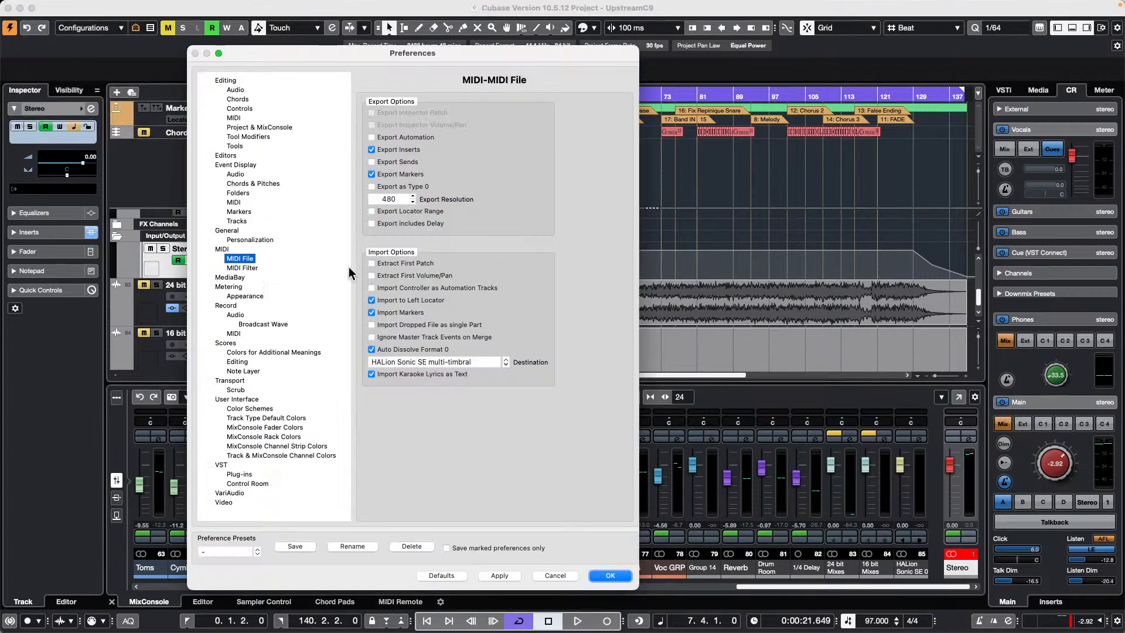
click(235, 472)
click(222, 464)
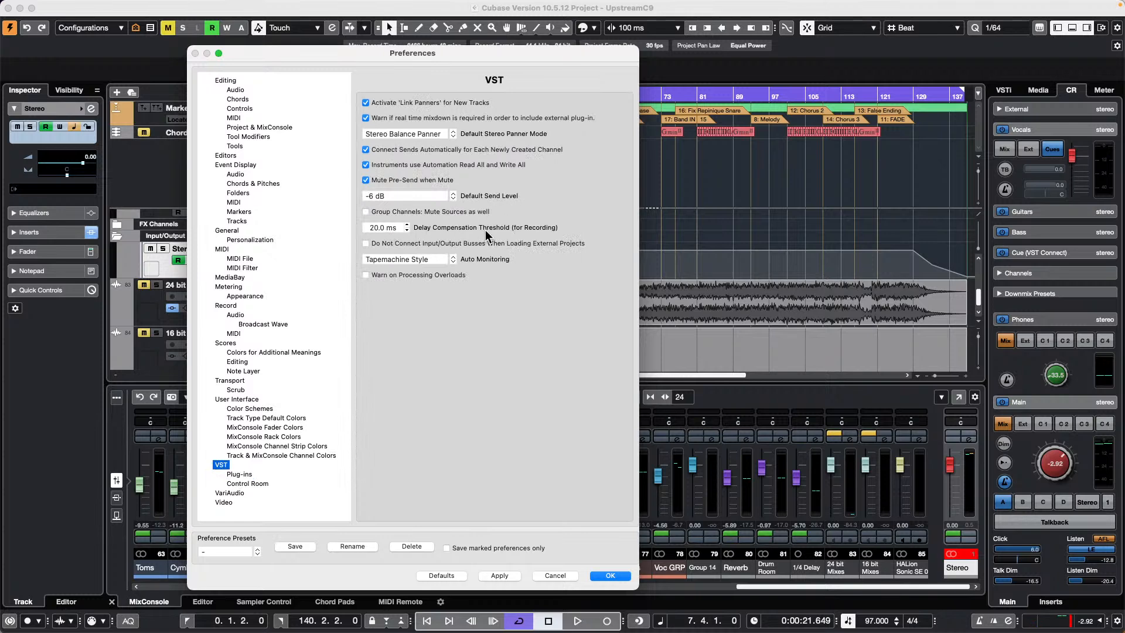
click(607, 576)
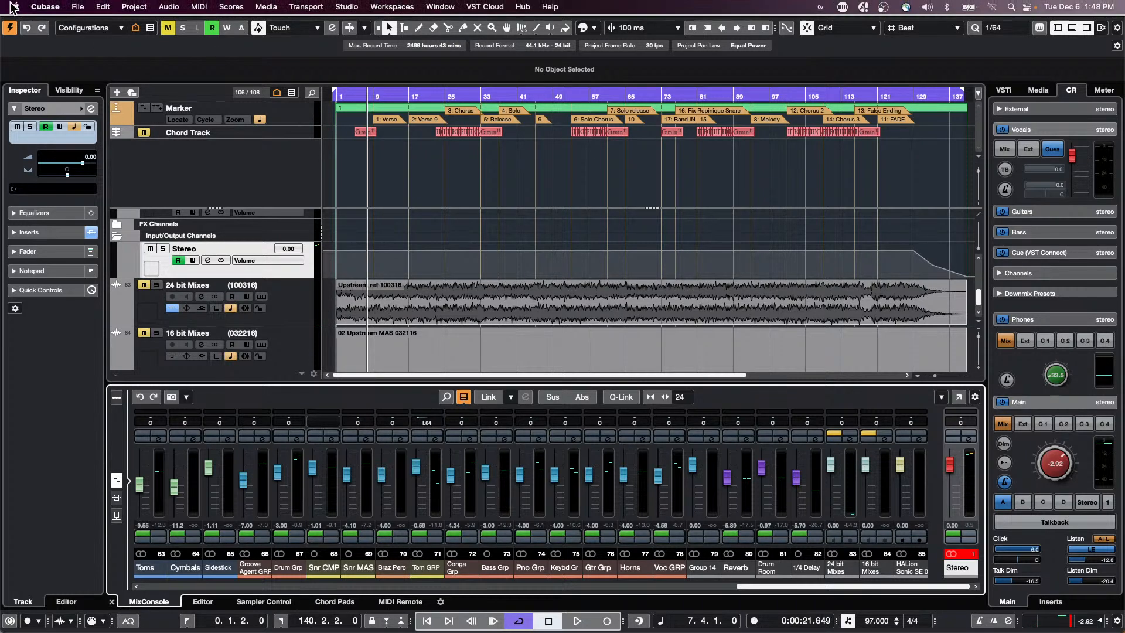
Step: Examine the General preferences, including the auto save and backup file settings, and close the dialog
click(14, 6)
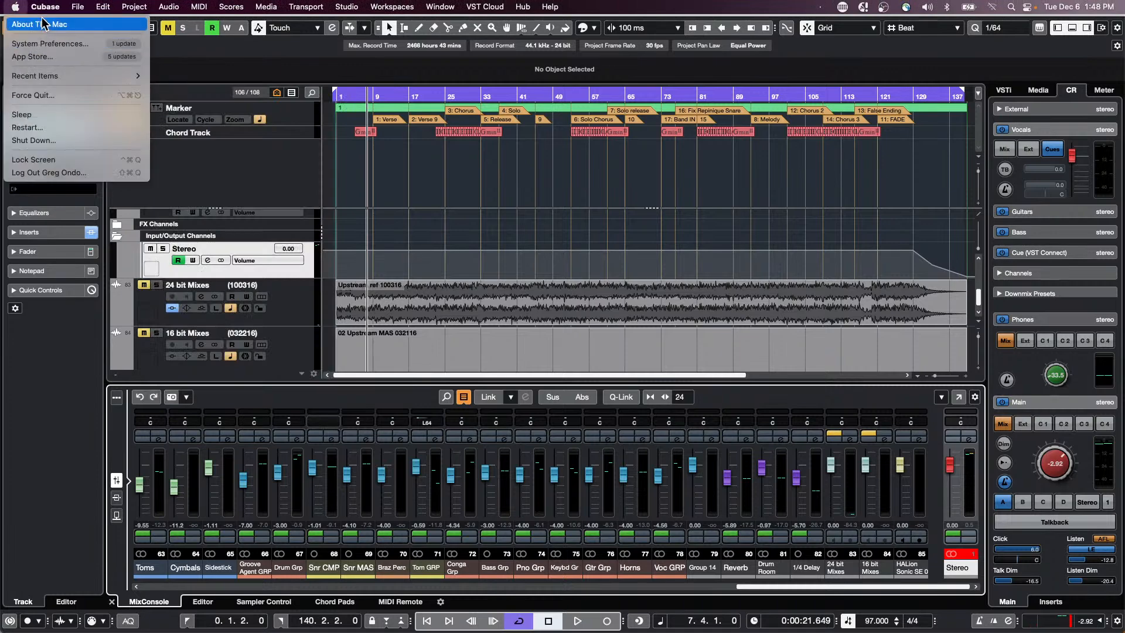
mouse_move(45, 11)
click(59, 44)
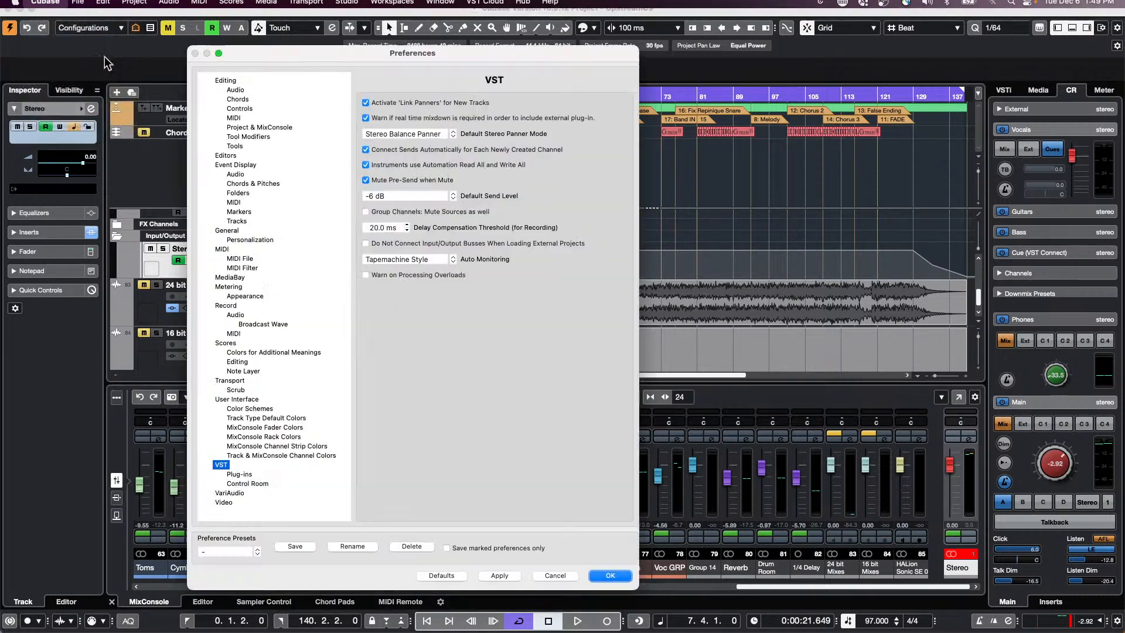
click(226, 231)
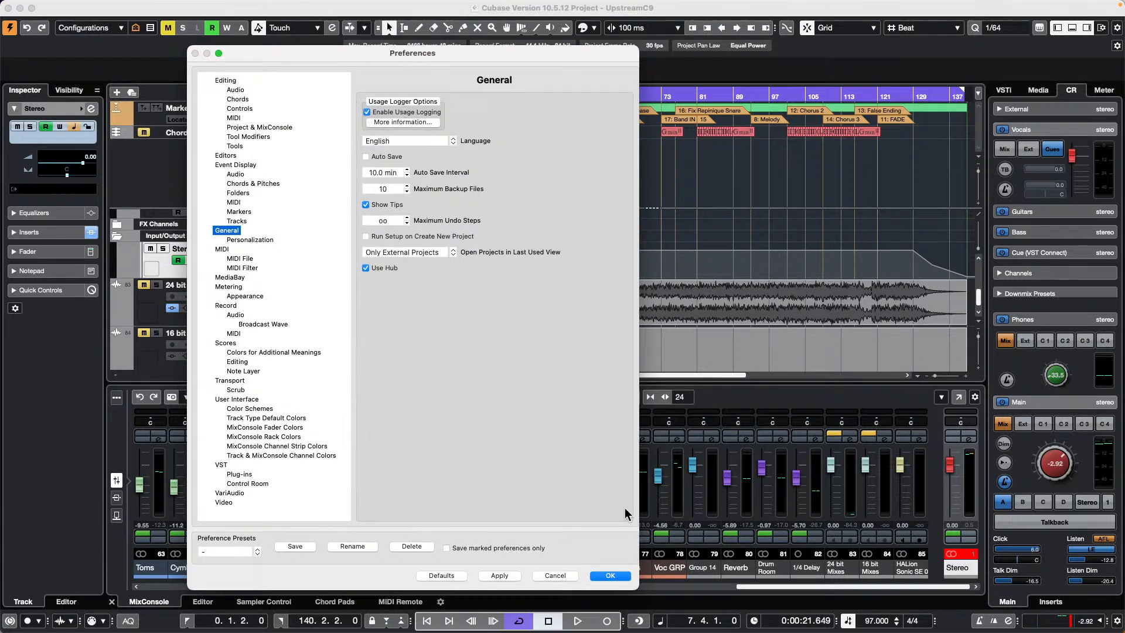
click(613, 576)
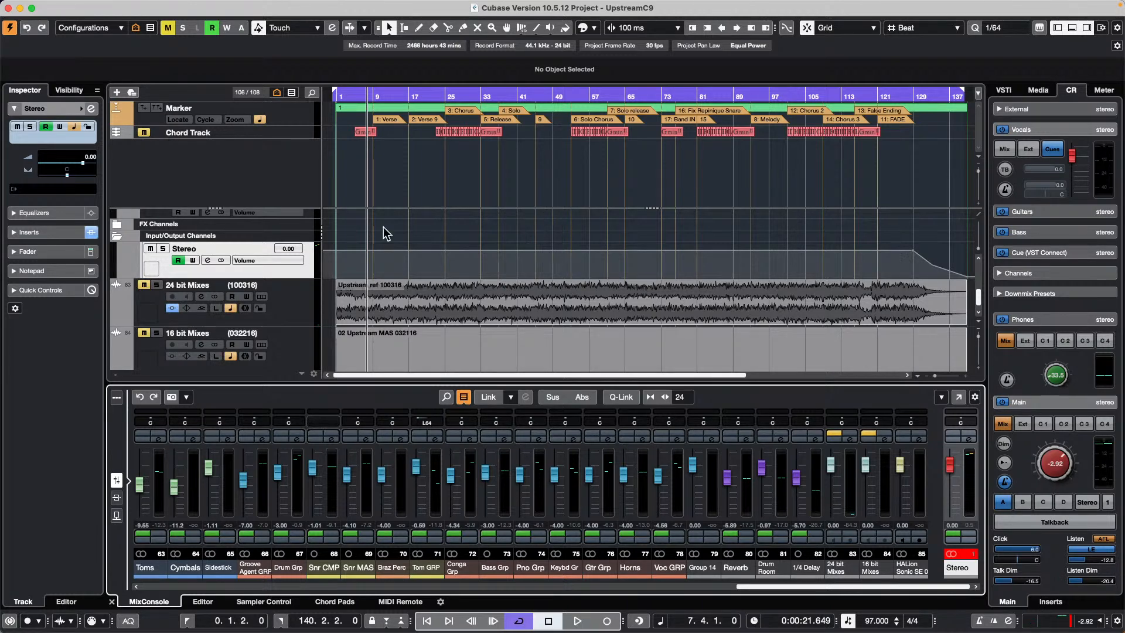
Step: Open the recent project jump off.cpr and open its E.Piano part for note editing
mouse_move(29, 4)
click(77, 6)
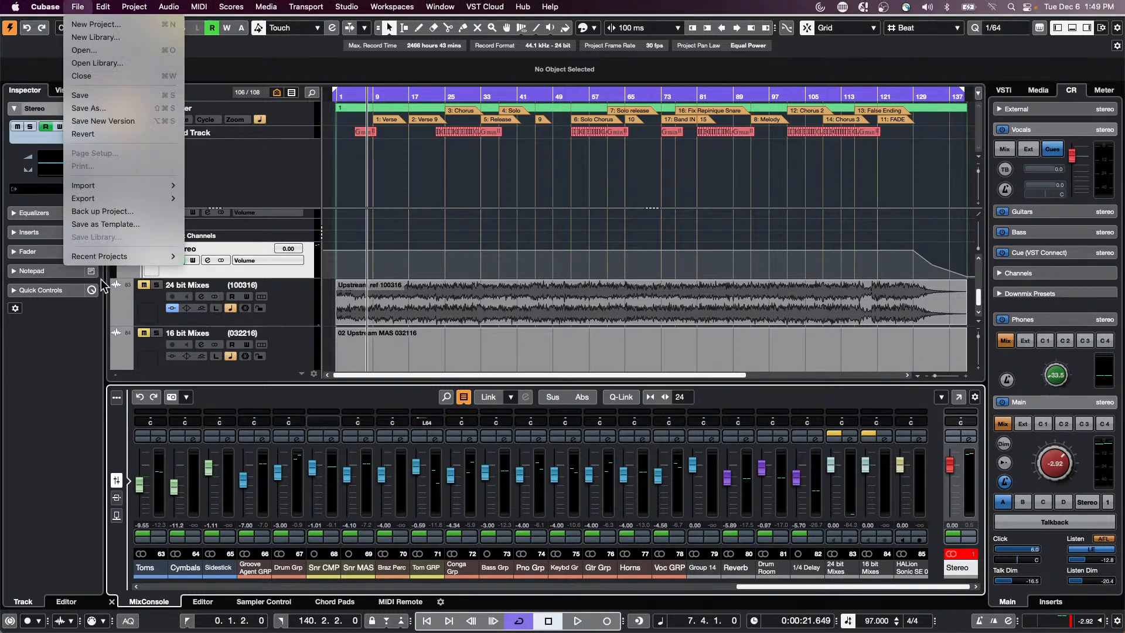
mouse_move(107, 256)
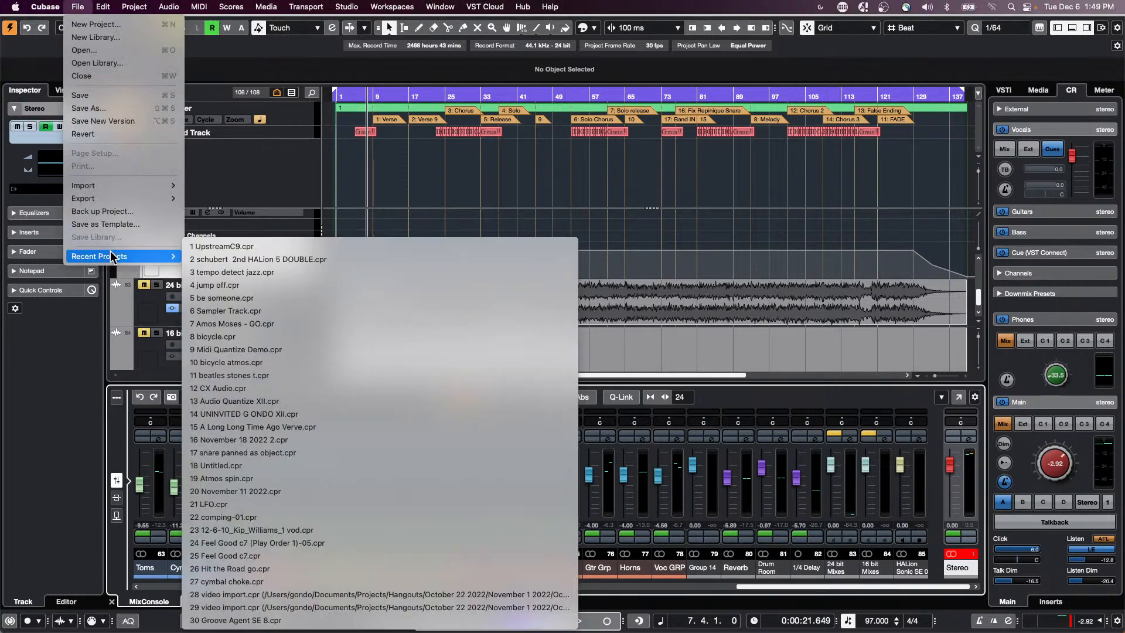
click(302, 284)
click(757, 203)
double_click(759, 196)
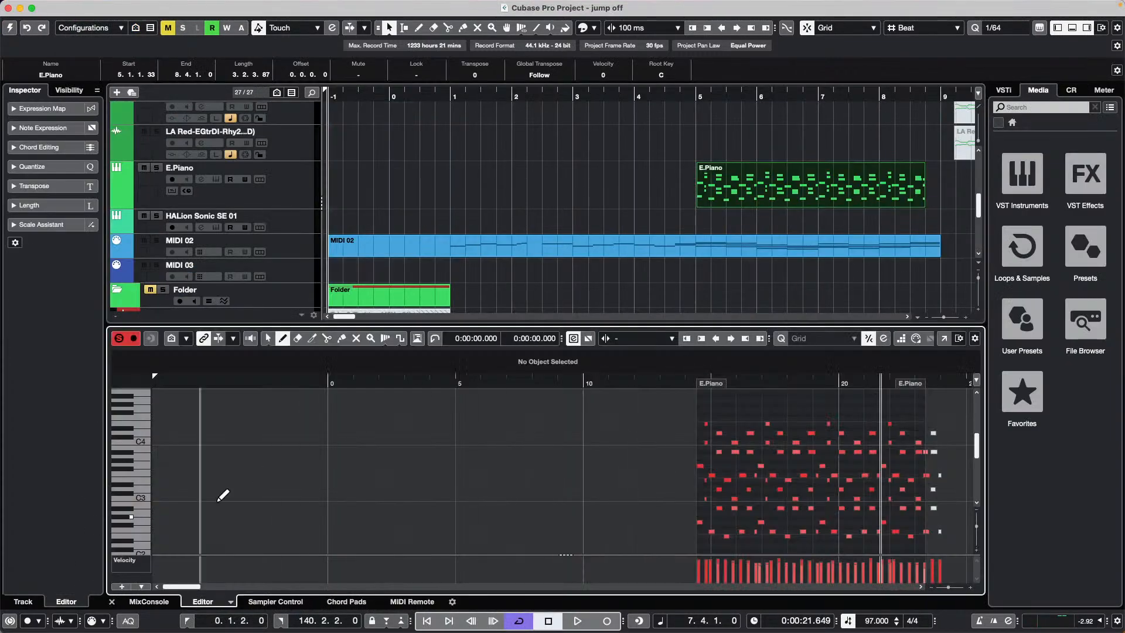
Step: Show the E.Piano part in a separate Key Editor window with an enlarged controller lane set to CC 1 (Modulation)
click(942, 340)
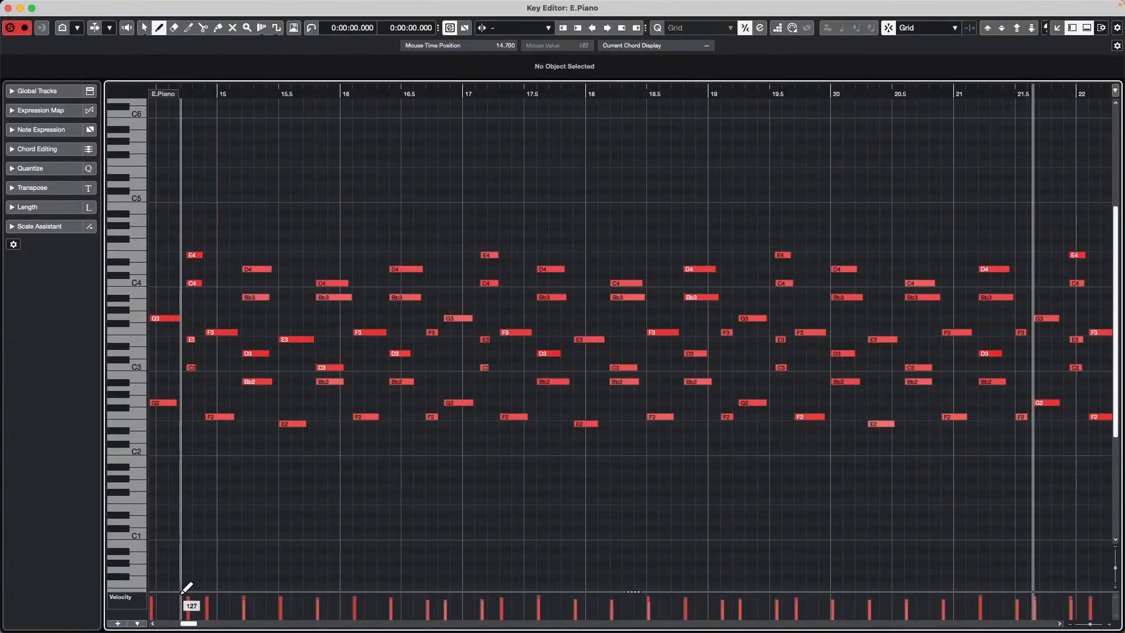
drag(175, 592, 161, 502)
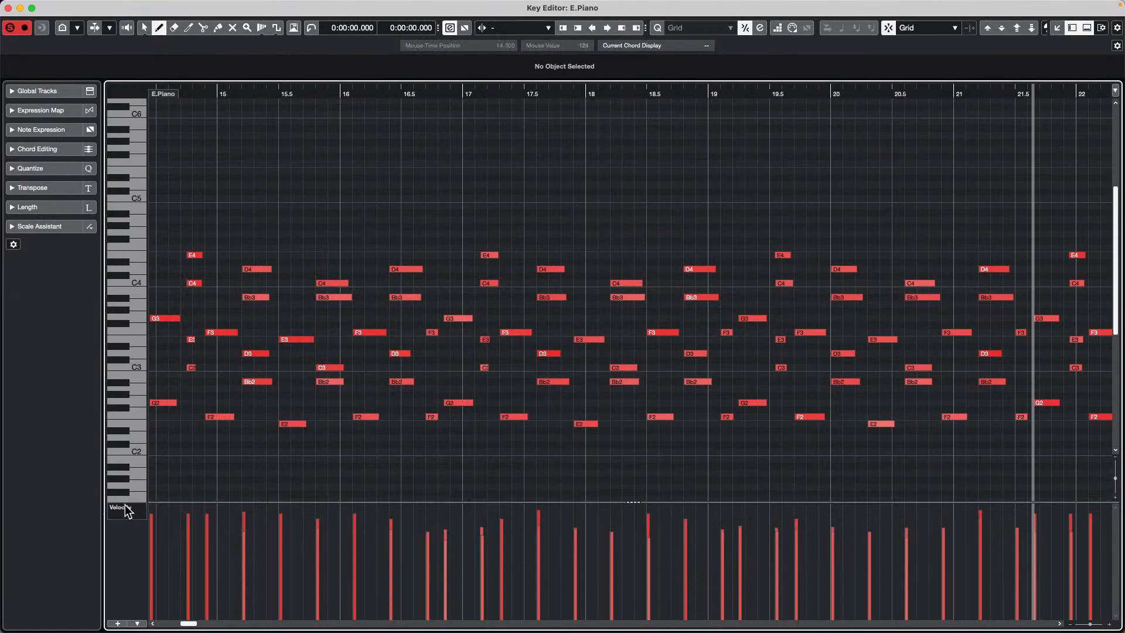
click(127, 510)
scroll(188, 539, down, 5)
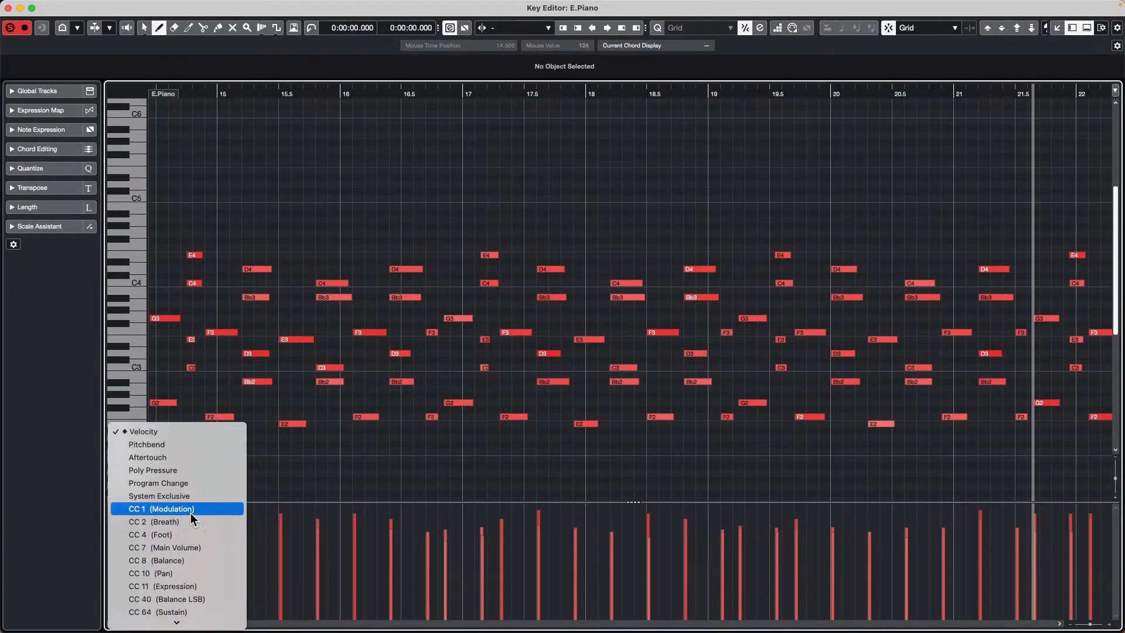
click(195, 510)
Step: Draw a freehand modulation curve across the E.Piano part from position 15, ending with a smooth rise toward the part's end
drag(424, 547, 953, 564)
click(444, 89)
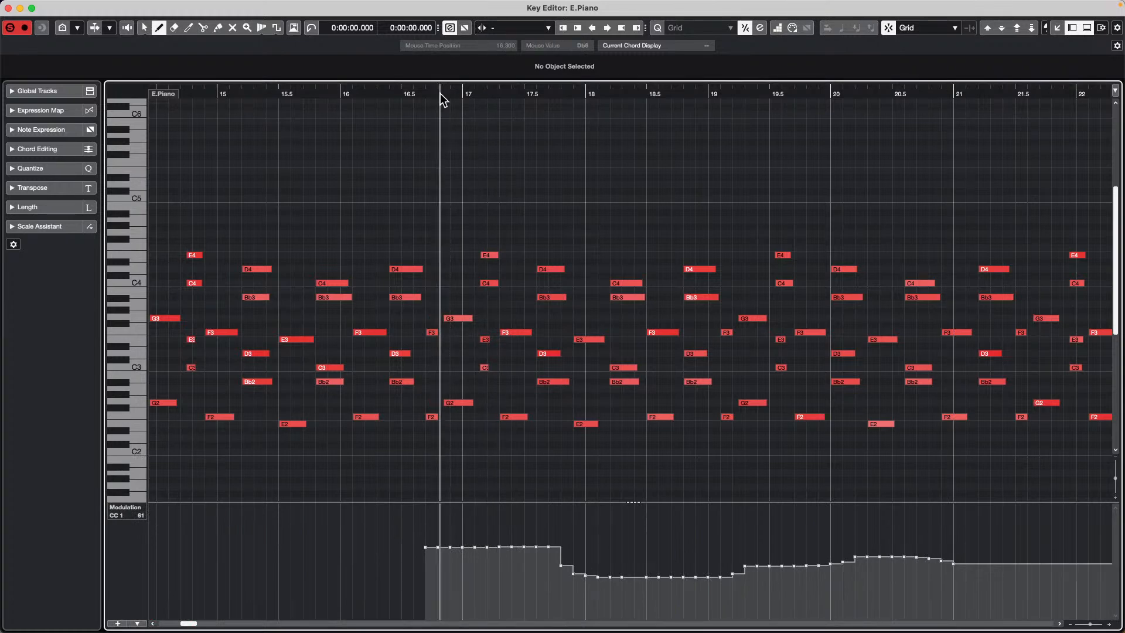
key(g)
key(g)
key(g)
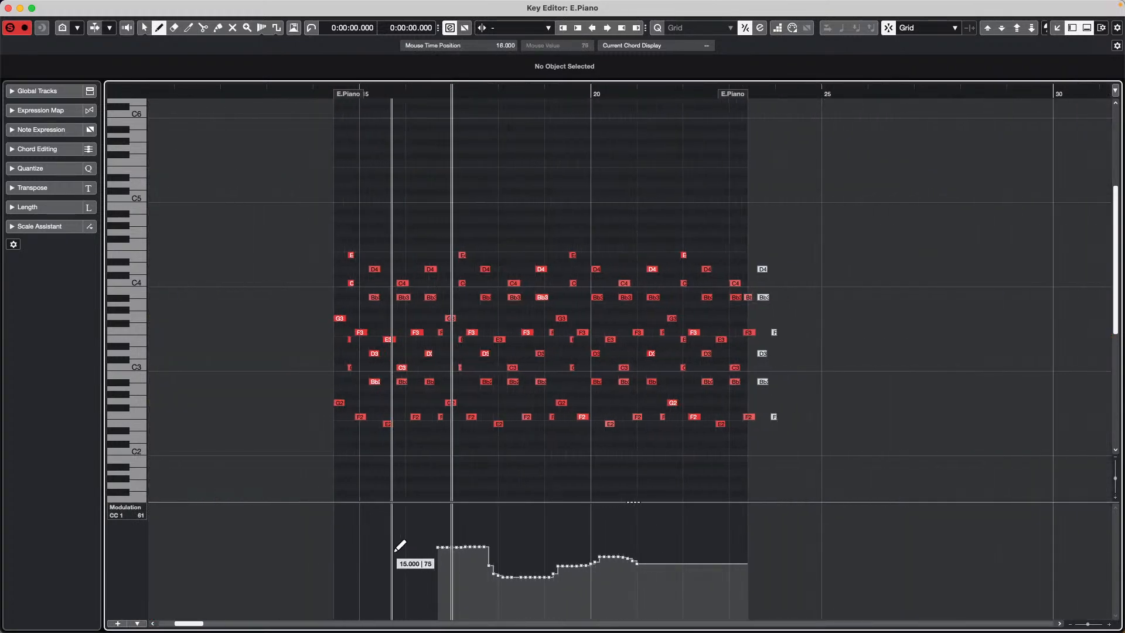
mouse_move(360, 559)
mouse_down()
mouse_move(564, 573)
mouse_move(739, 566)
mouse_move(468, 565)
mouse_move(693, 551)
mouse_move(761, 567)
mouse_move(615, 561)
mouse_move(755, 563)
mouse_move(666, 582)
mouse_move(726, 538)
mouse_move(725, 550)
mouse_up()
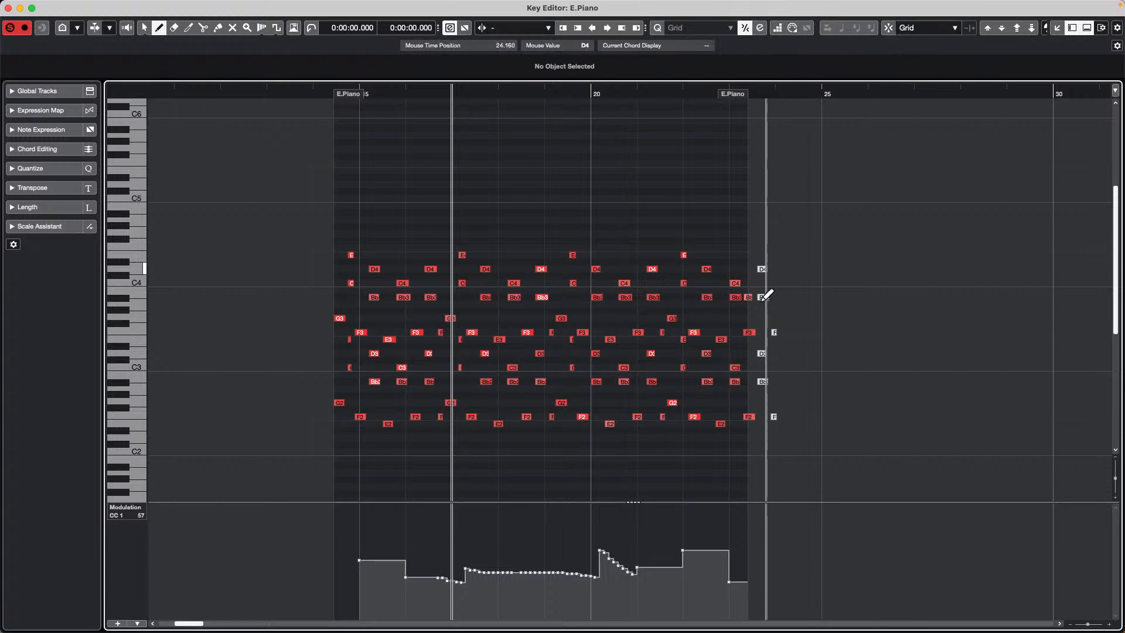
click(638, 583)
drag(644, 579, 741, 518)
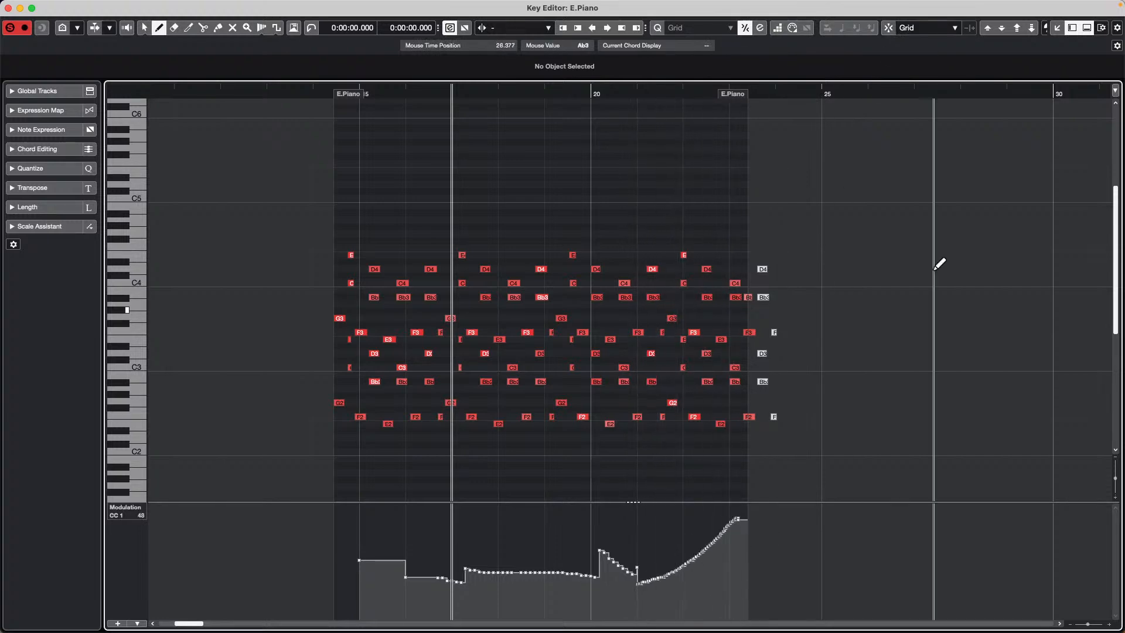
Step: Turn snap on and draw a Sine-shaped modulation curve from position 15 to about 23
click(890, 29)
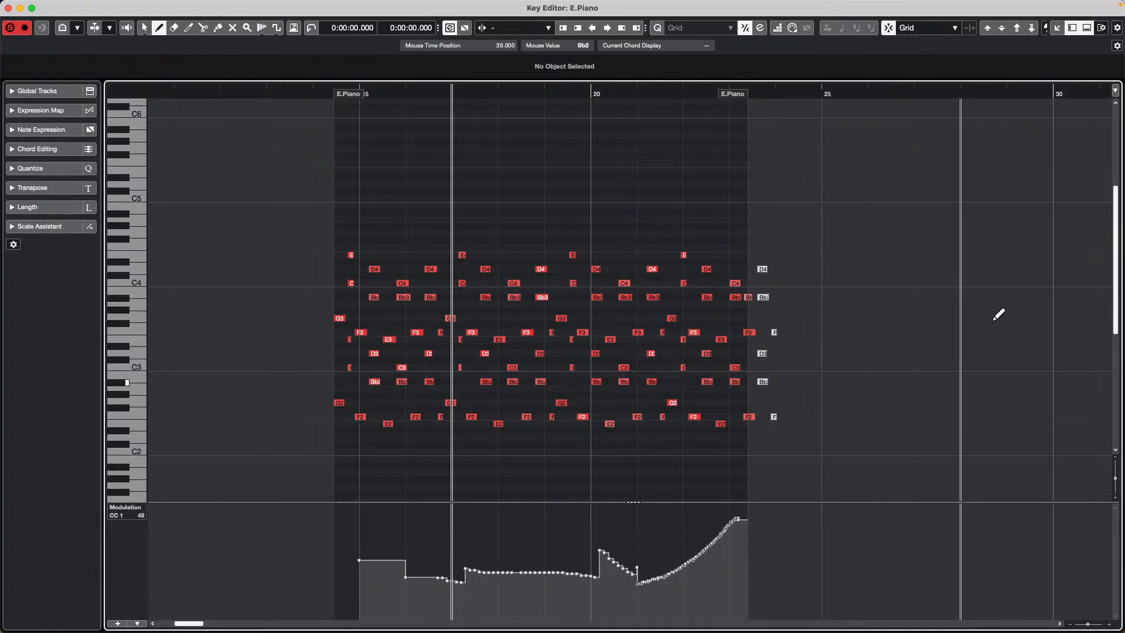
right_click(358, 522)
click(488, 527)
click(488, 528)
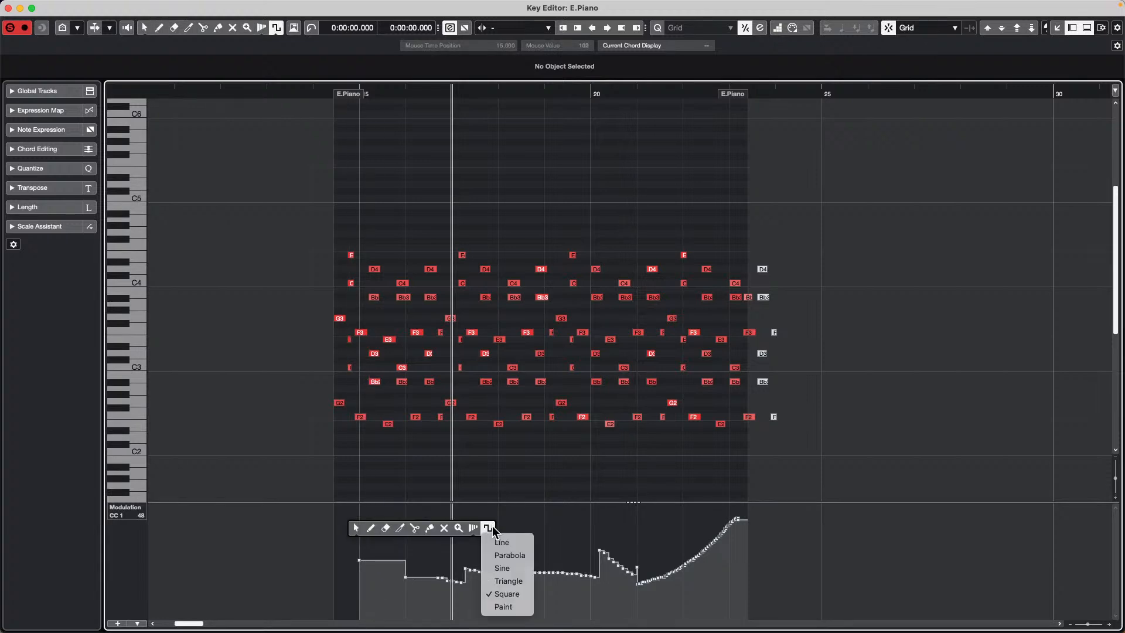
click(502, 568)
drag(358, 554, 708, 595)
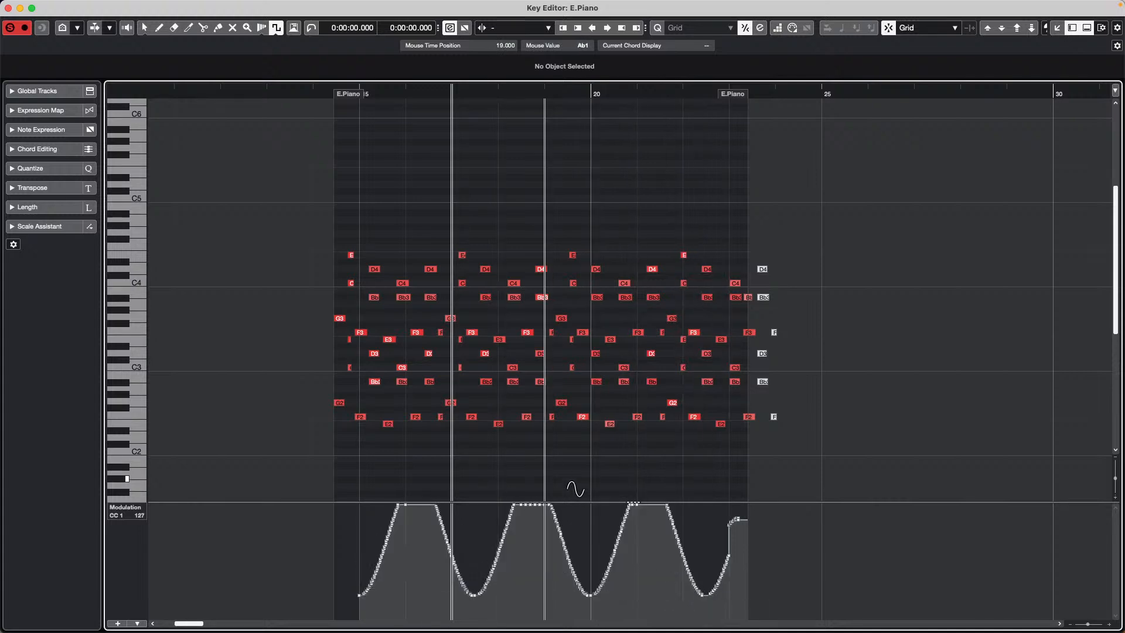
Step: Enlarge the modulation lane further, undo the sine curve, and turn snap off
drag(575, 501, 671, 360)
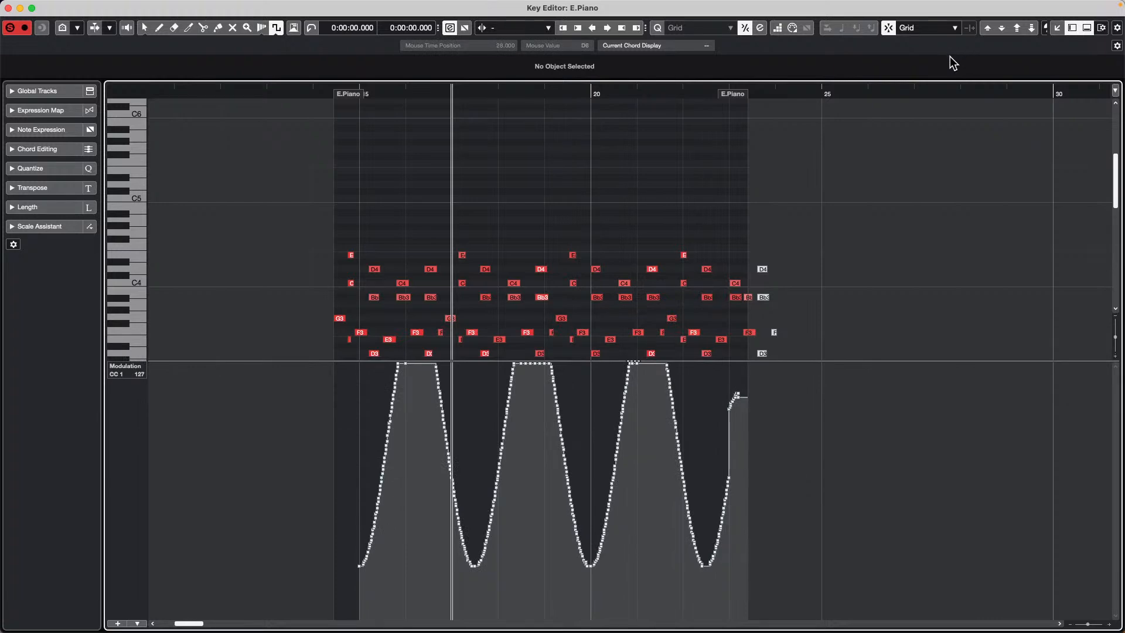
key(super+z)
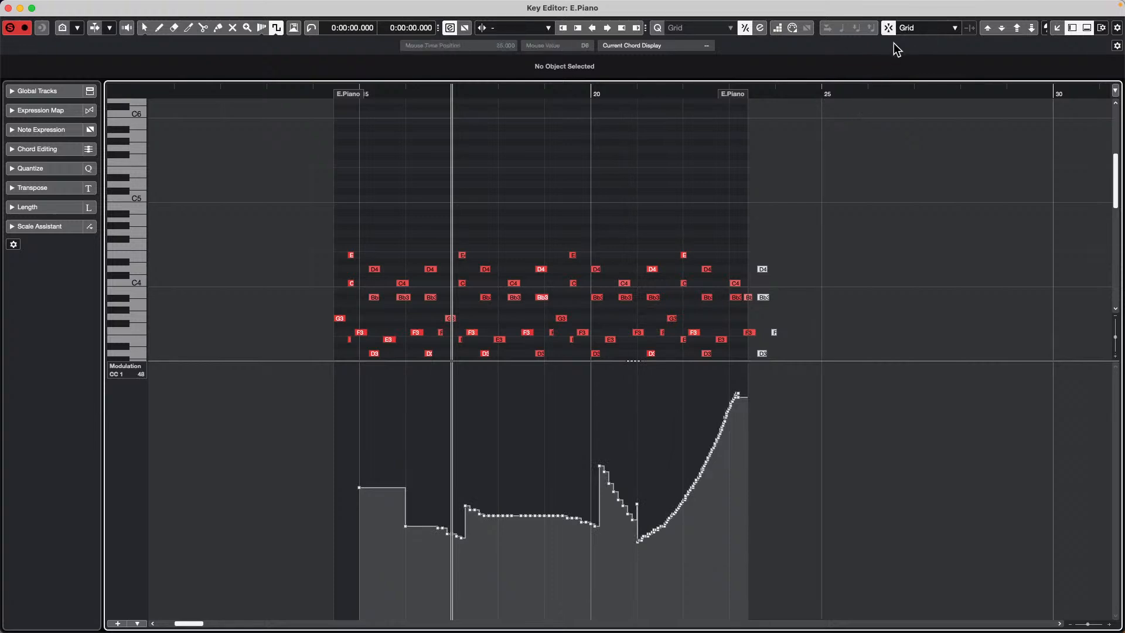
click(889, 30)
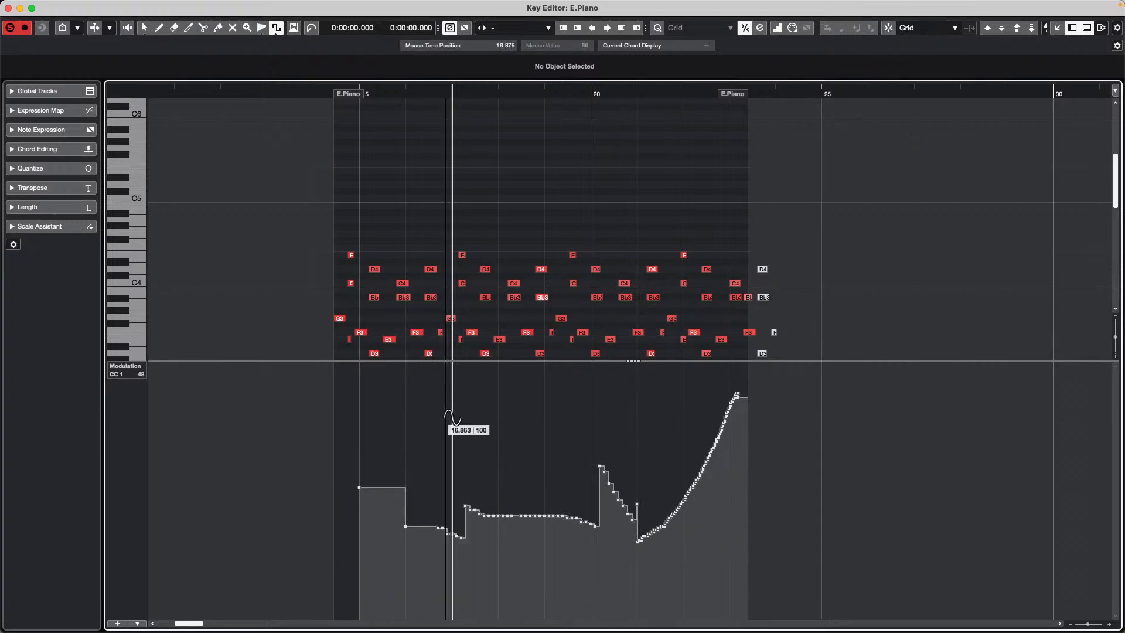
Step: Draw a Sine modulation curve with snap off from about position 16 to 22.5
drag(609, 539, 698, 540)
mouse_move(405, 433)
mouse_down()
mouse_move(458, 517)
mouse_move(577, 537)
mouse_move(707, 534)
mouse_up()
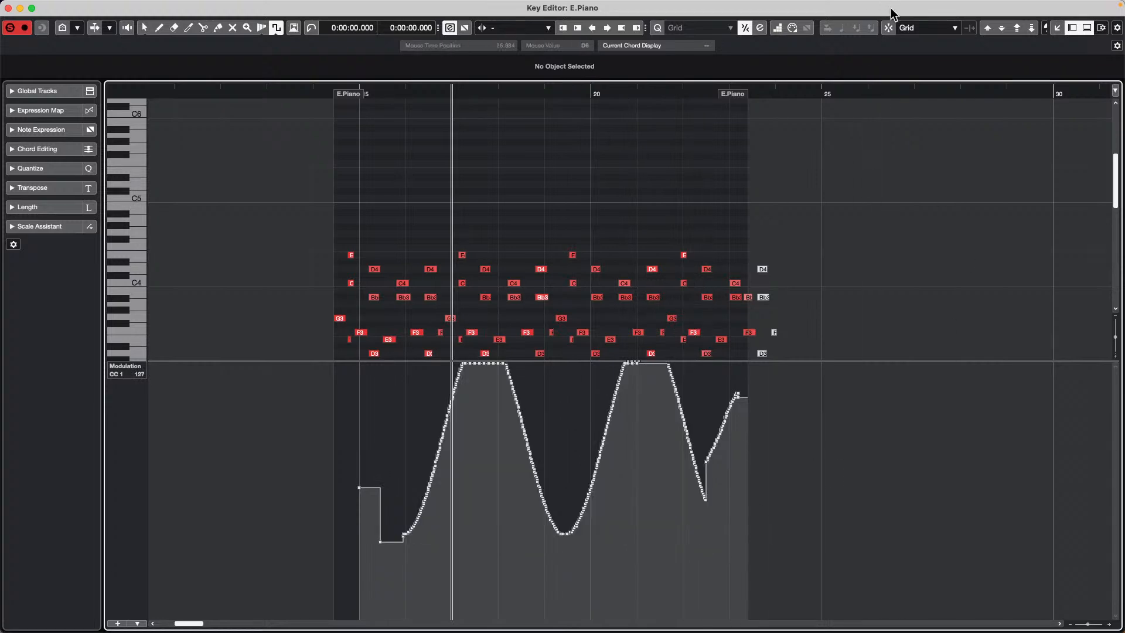
Step: Turn snap on, draw a wide Sine modulation curve from position 16 past the part's end, and undo the faster sine tried over it
click(888, 28)
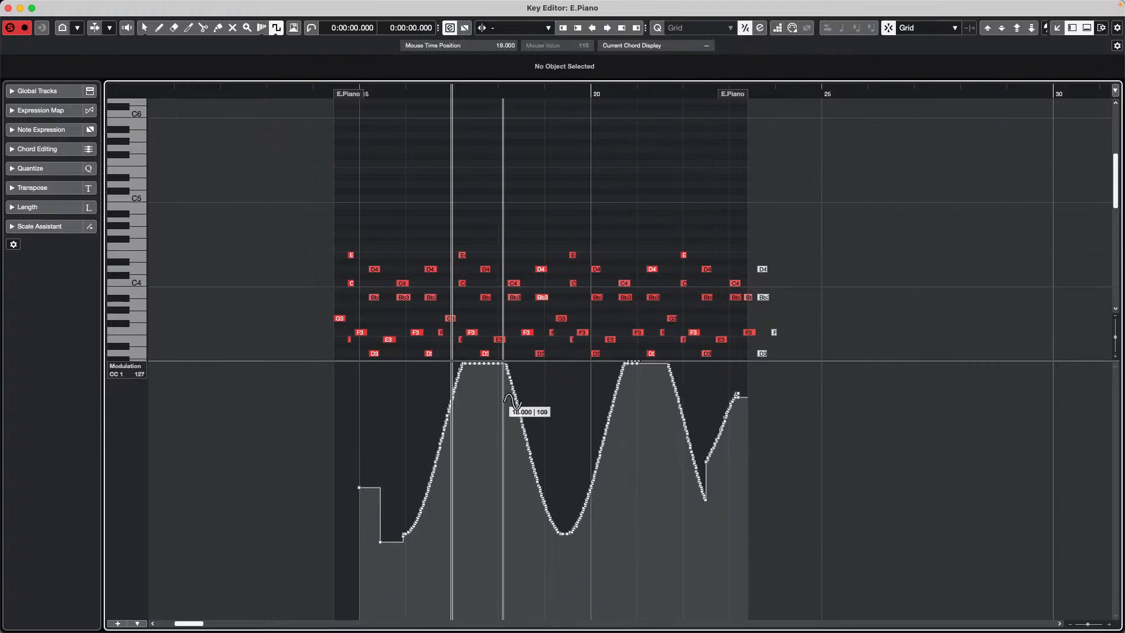
drag(404, 557, 902, 546)
drag(377, 427, 683, 488)
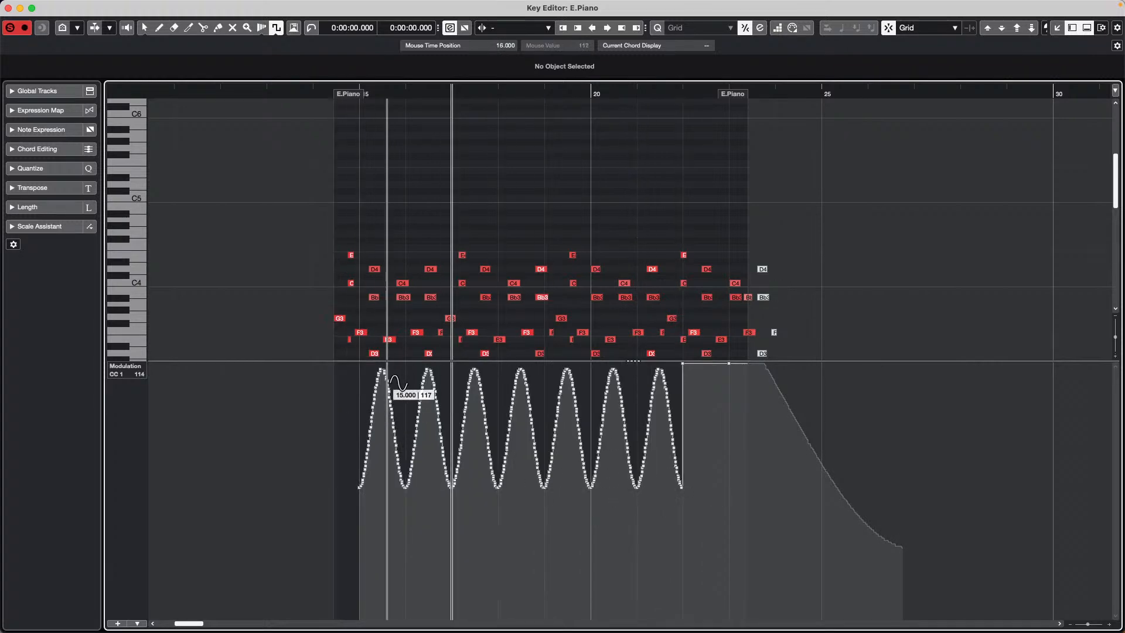
key(super+z)
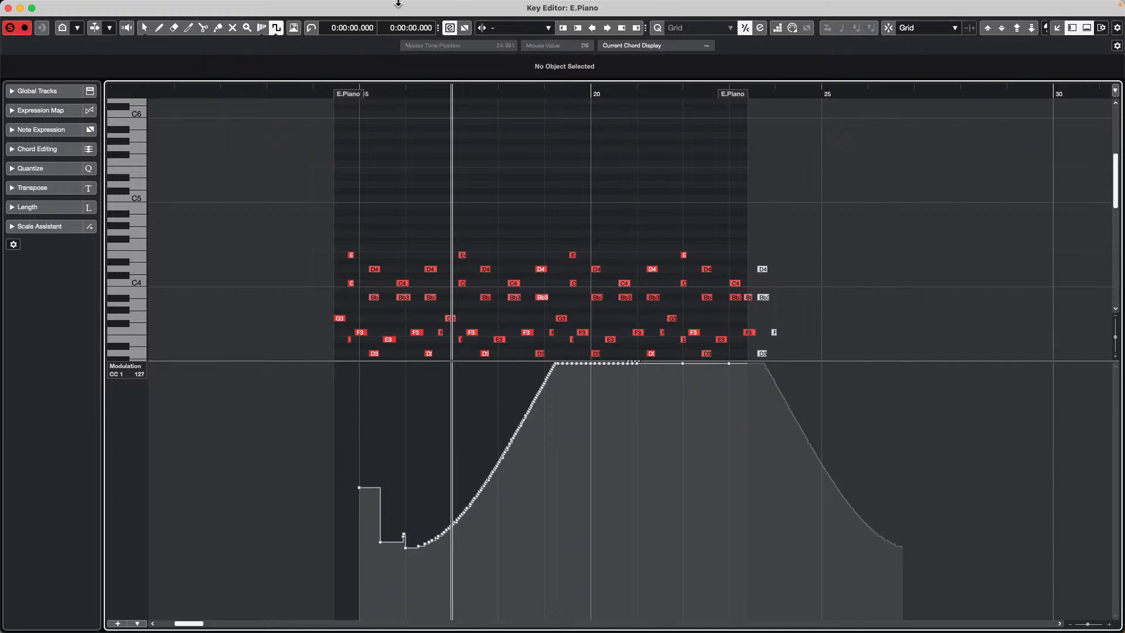
Step: Close the Key Editor window, then open the recent project Amos Moses - GO.cpr and activate it
click(8, 8)
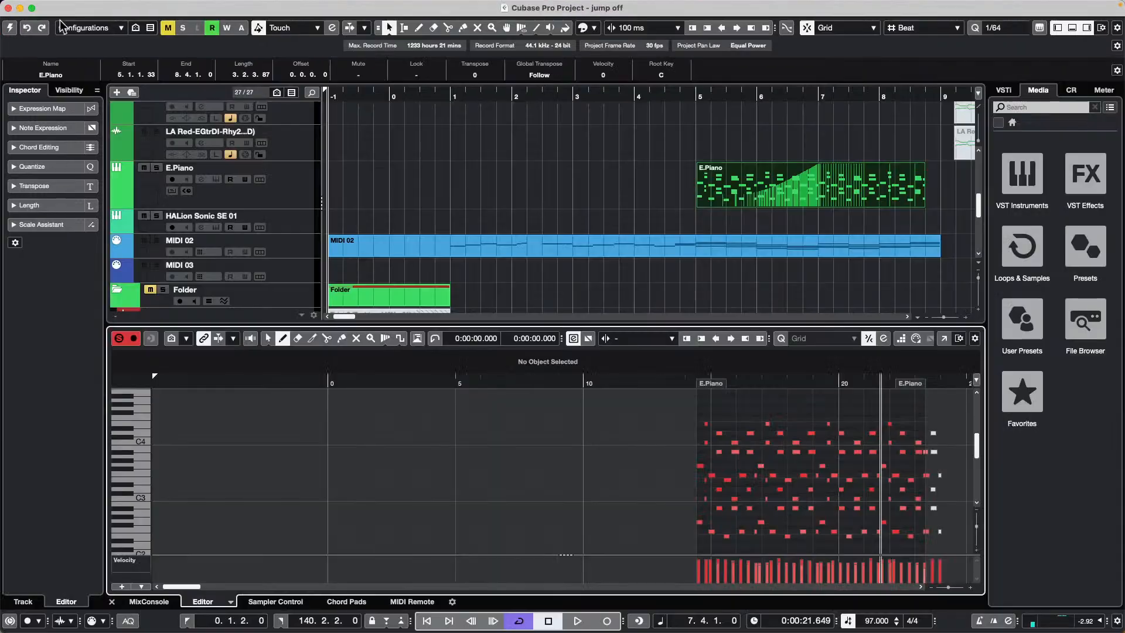
scroll(448, 311, right, 10)
scroll(448, 315, right, 10)
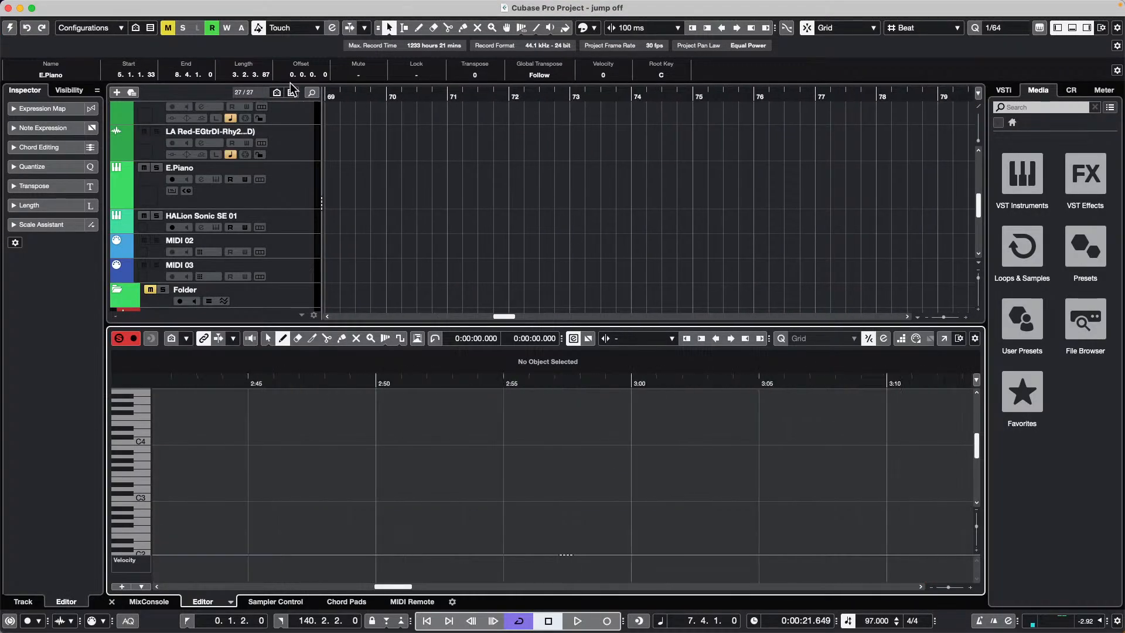
click(78, 7)
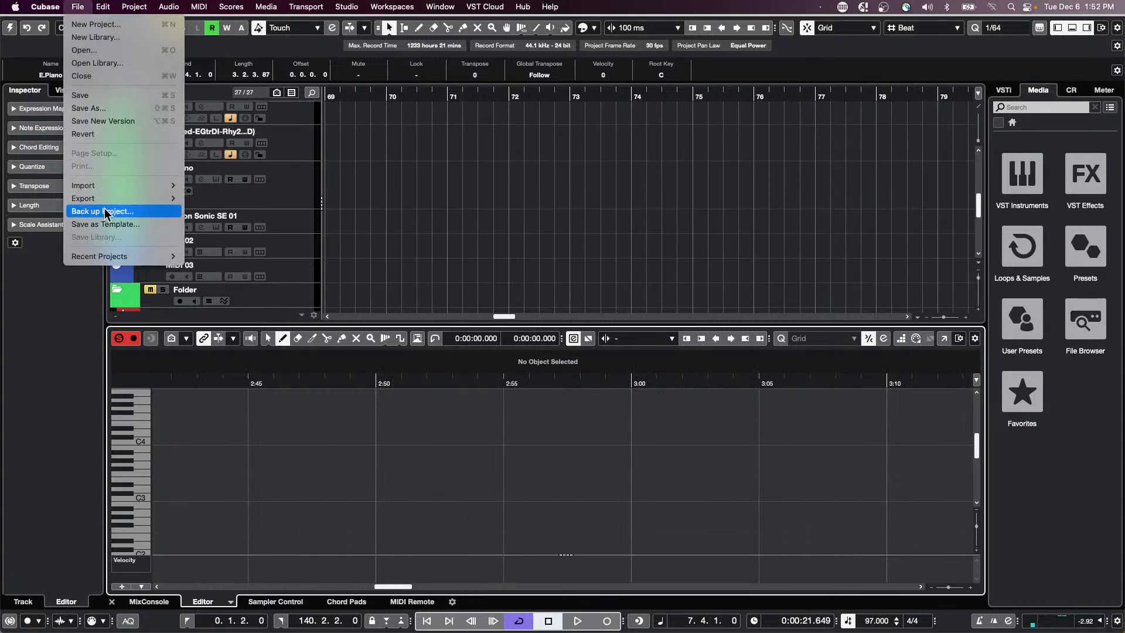
click(467, 198)
scroll(467, 199, up, 15)
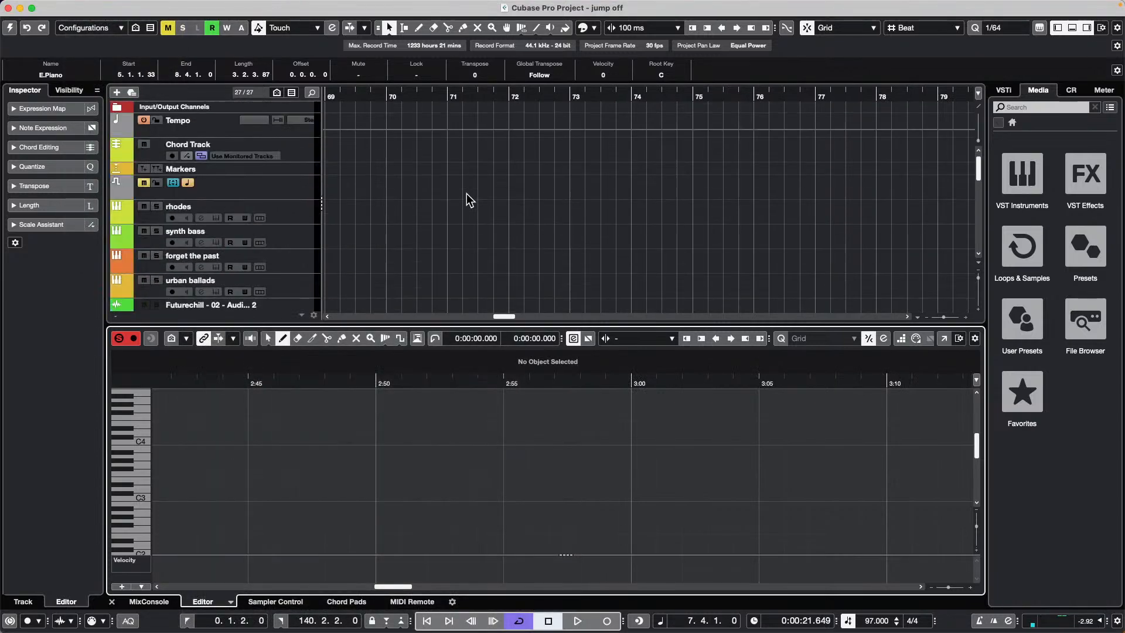
click(73, 7)
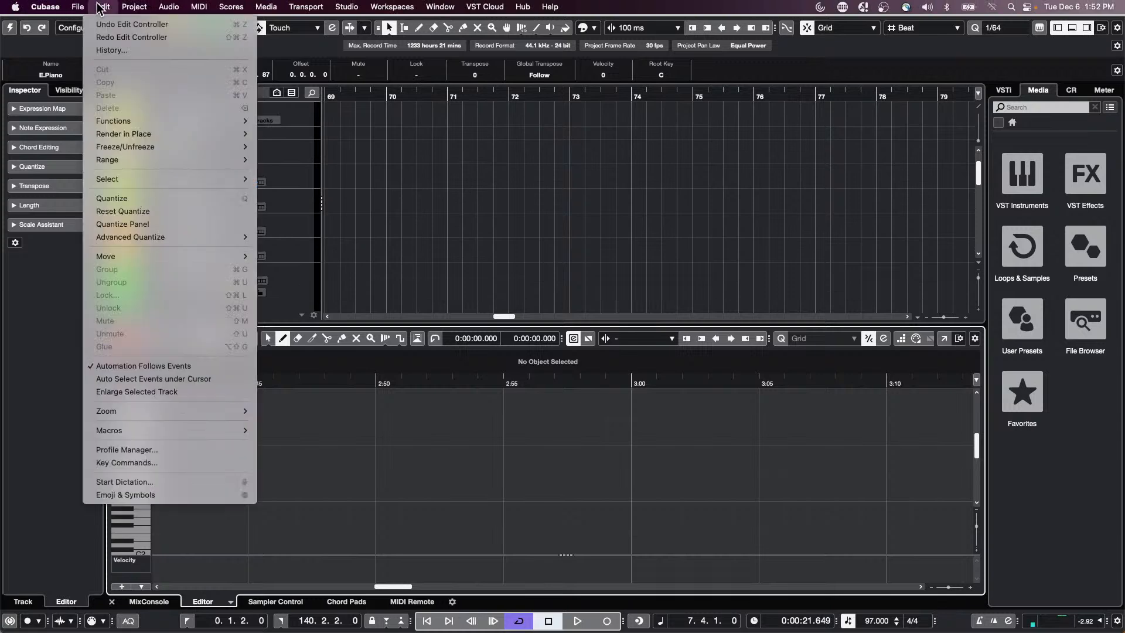
mouse_move(148, 261)
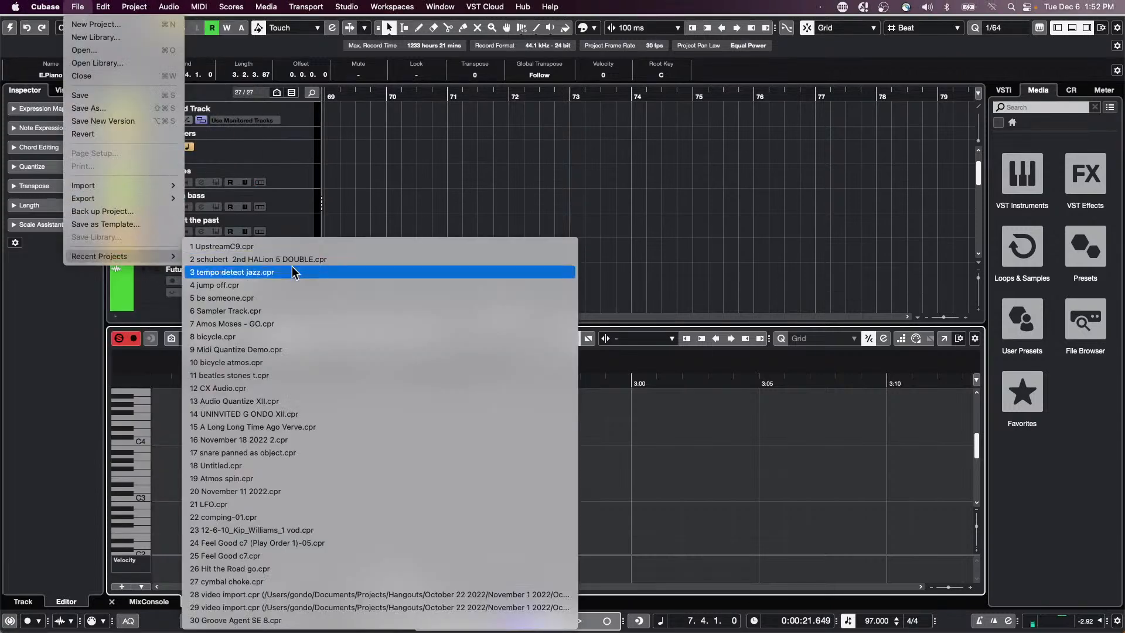
click(290, 324)
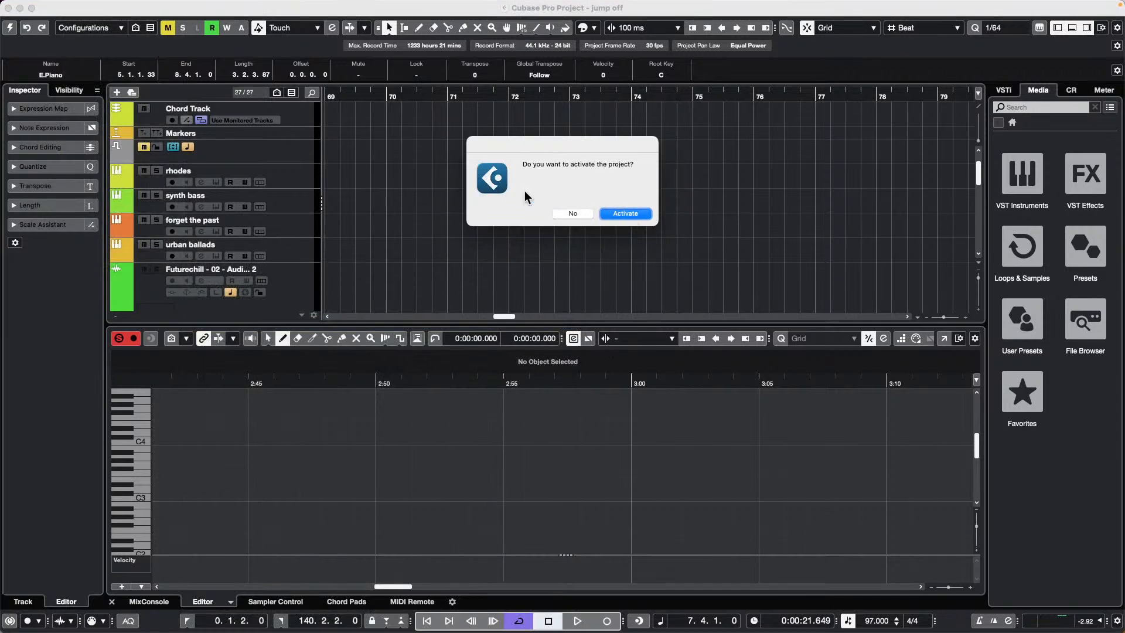
click(625, 213)
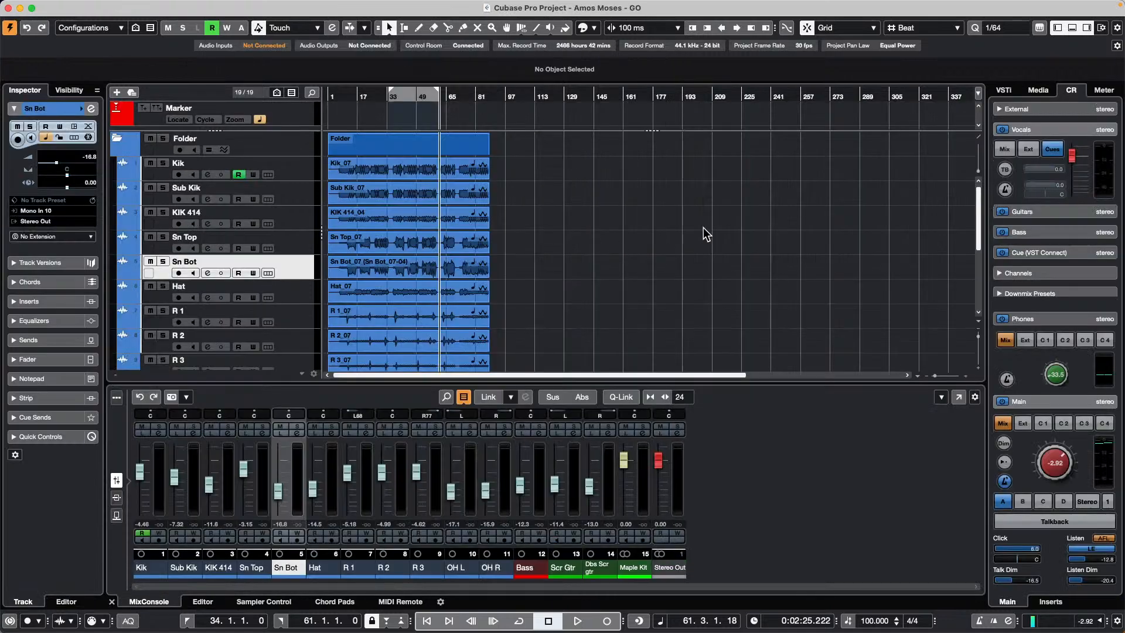
Step: Play the project from bar 13 and open the SuperVision plug-in in the first Control Room insert slot
click(352, 116)
key(space)
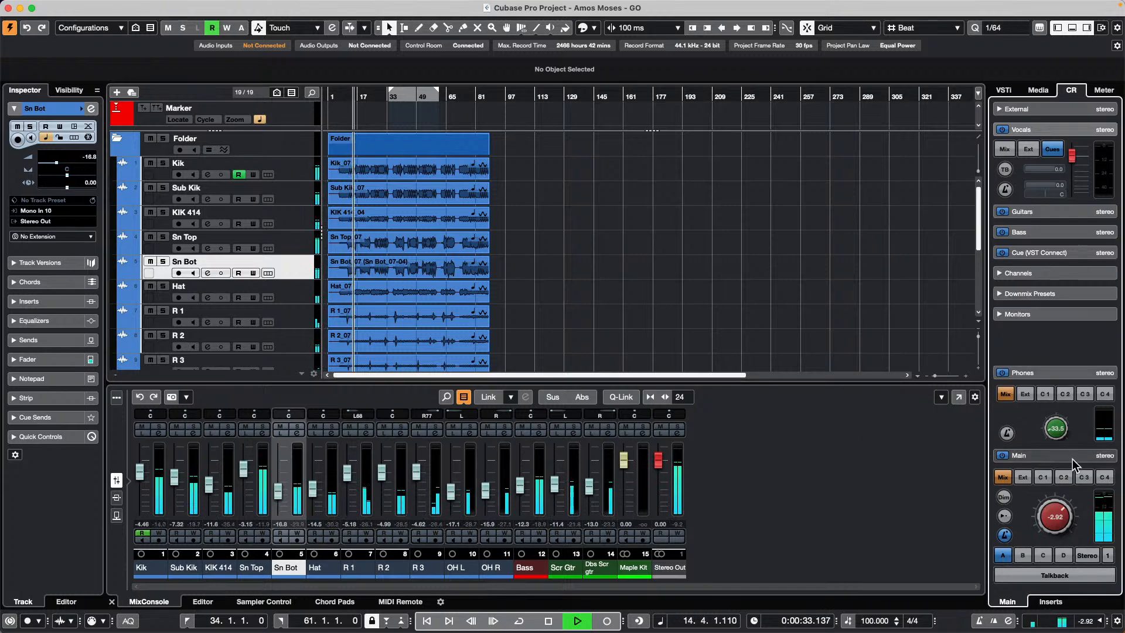
click(1050, 601)
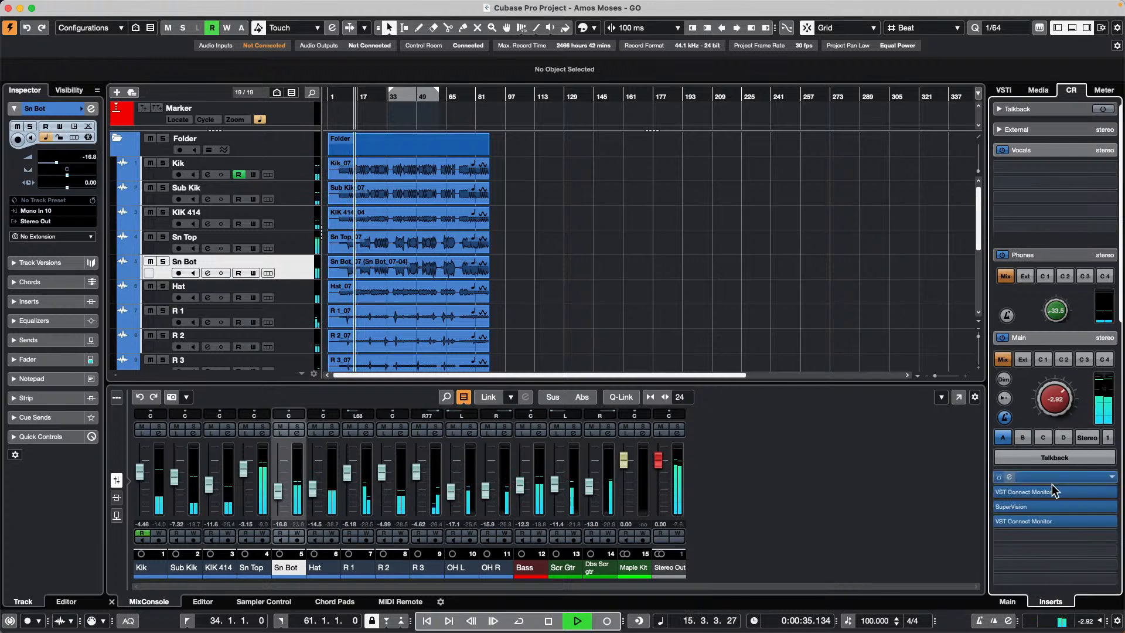
click(1053, 478)
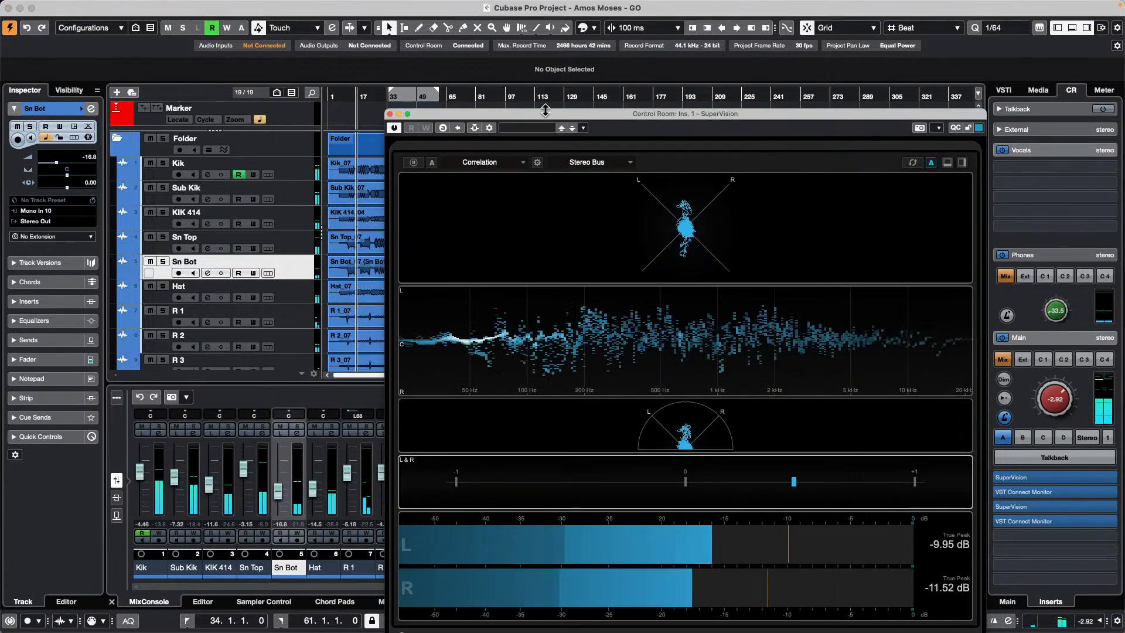
Step: Replace the plug-in in the first Control Room insert slot with a fresh SuperVision from the Analyzer category, then stop playback
click(1047, 478)
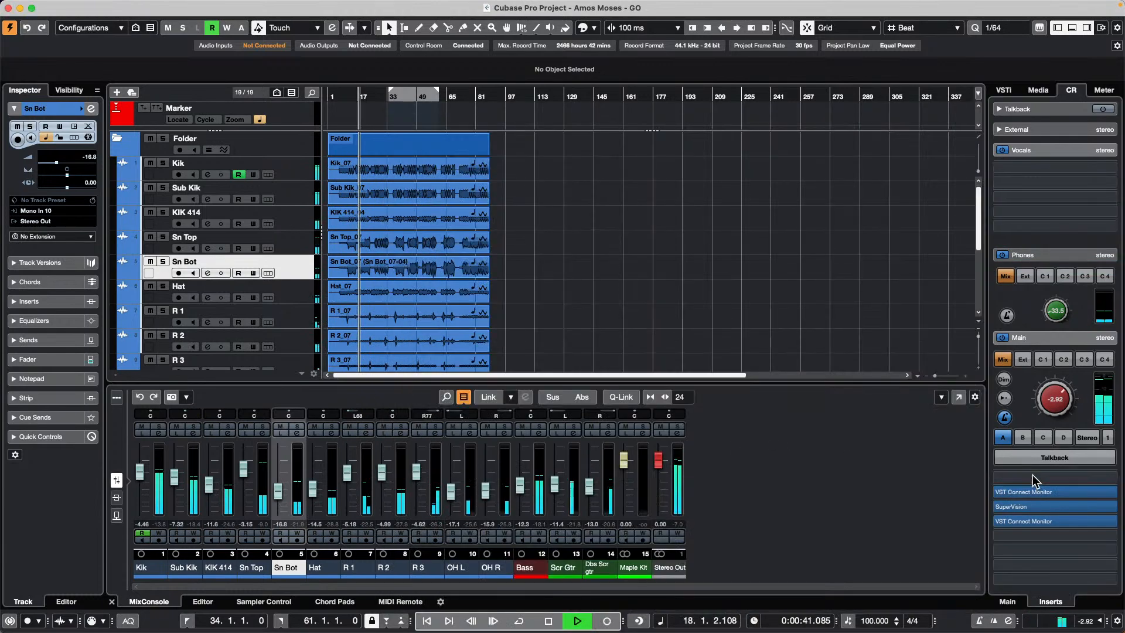
click(1033, 475)
click(971, 135)
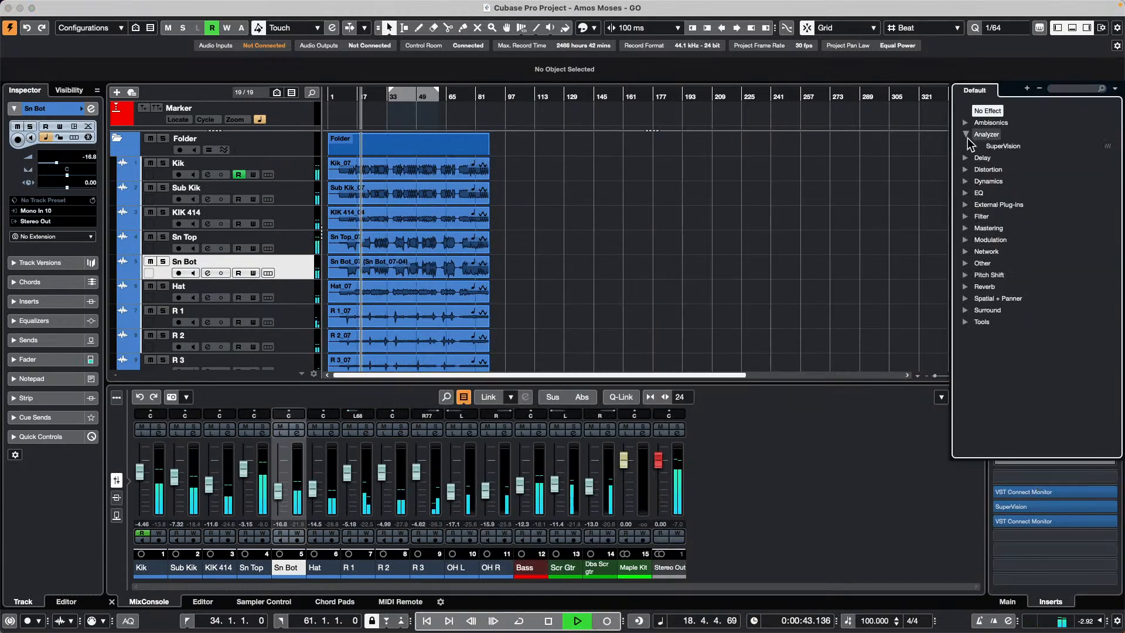
click(1003, 147)
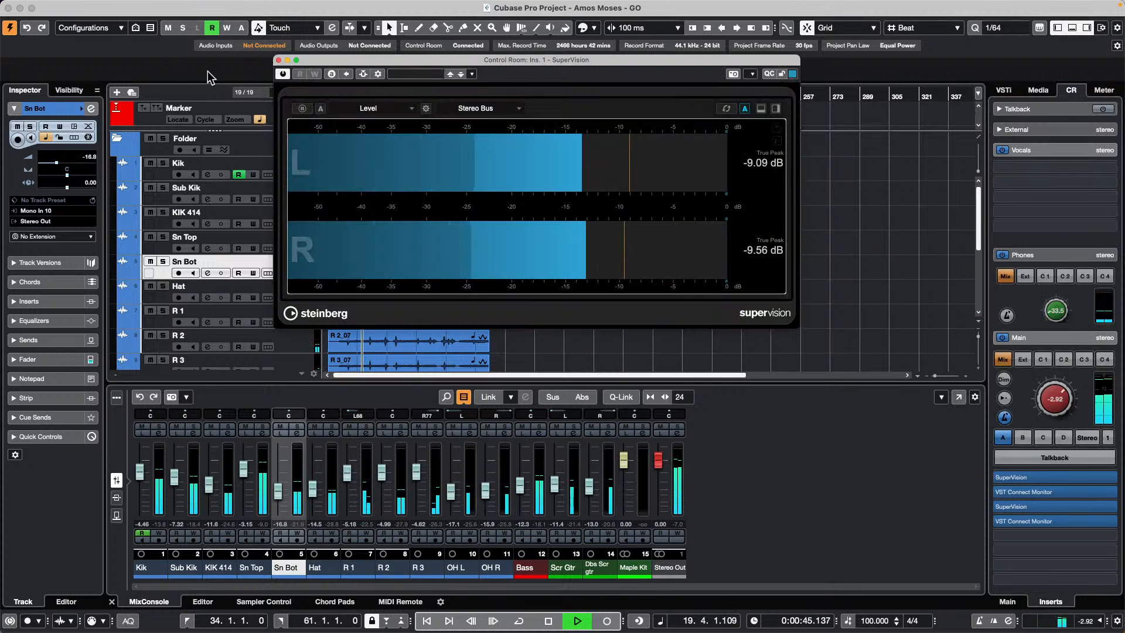
key(space)
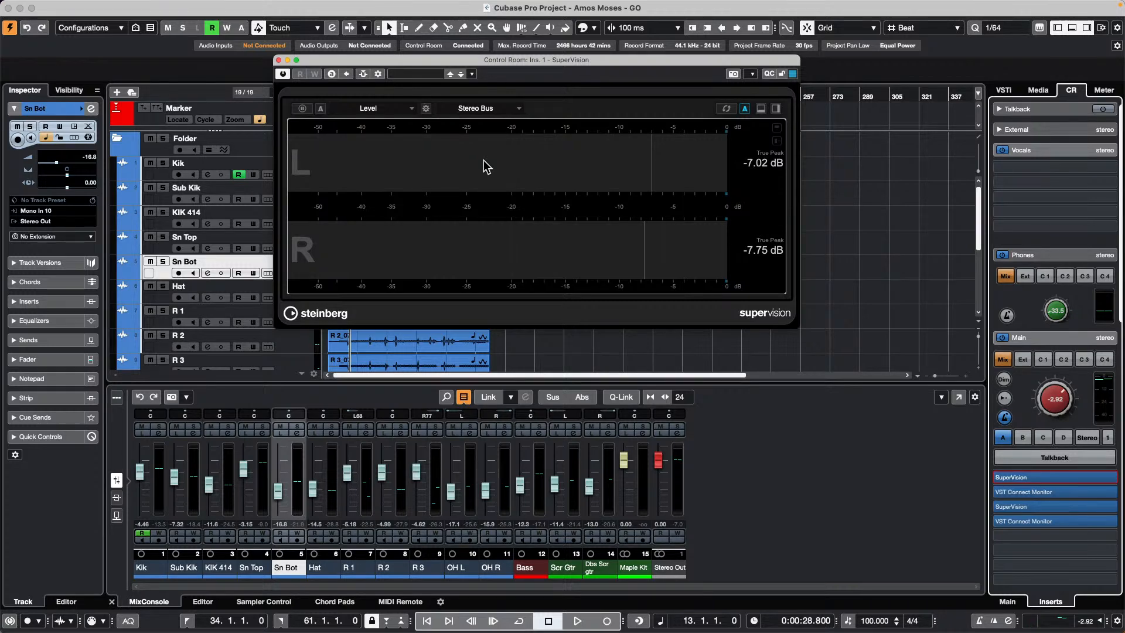
Step: Set the SuperVision module to Wavecircle from the Waveform category and start playback
click(439, 74)
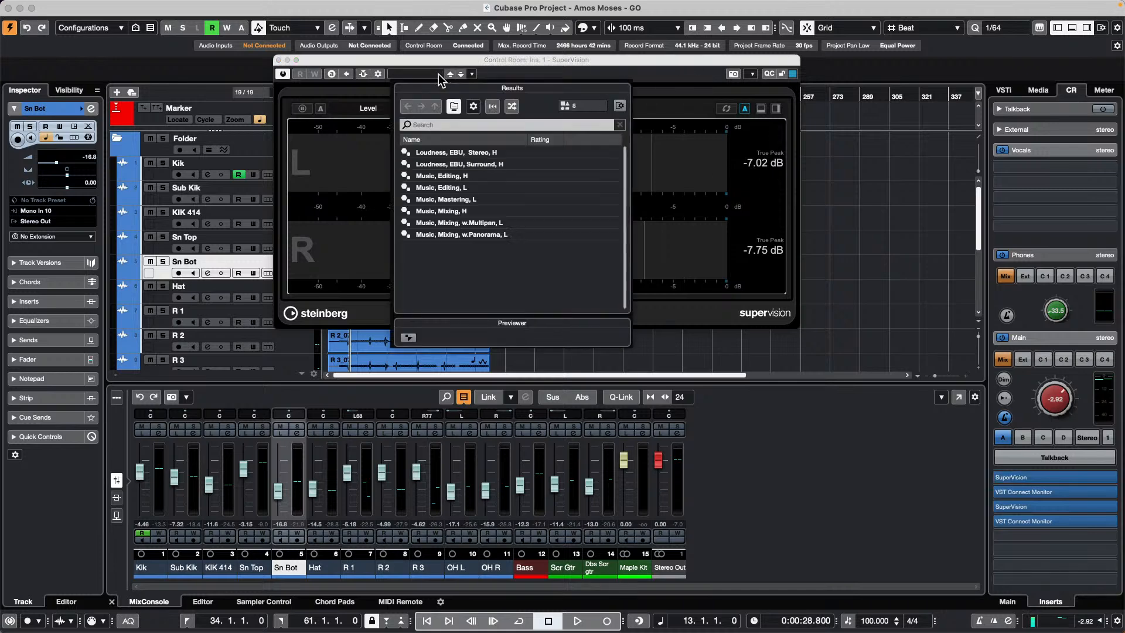
click(508, 73)
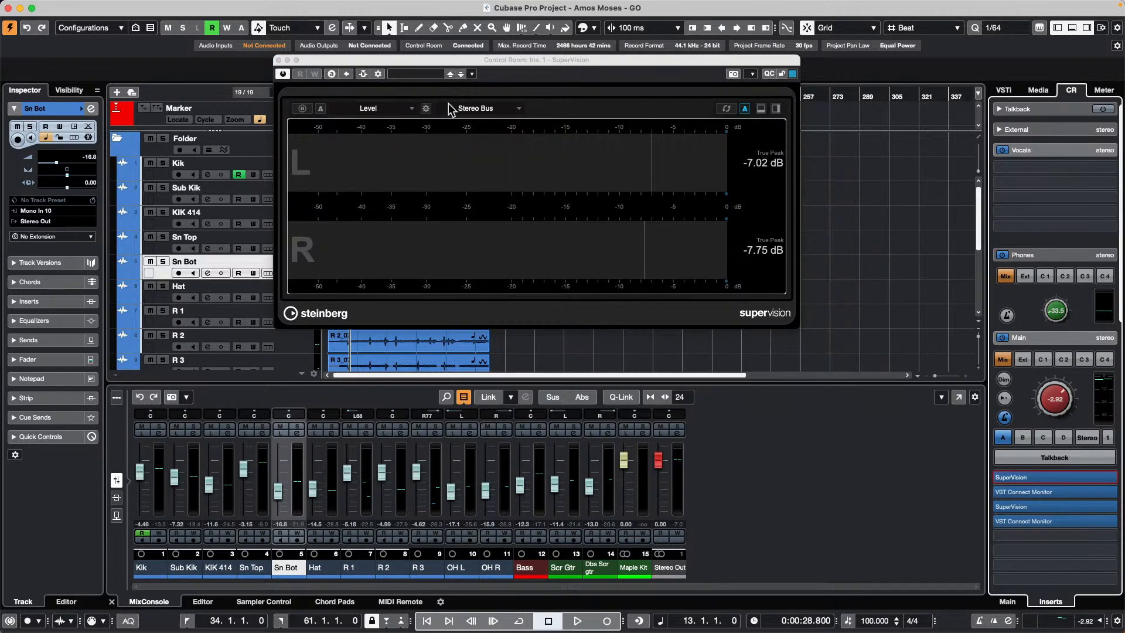
click(405, 111)
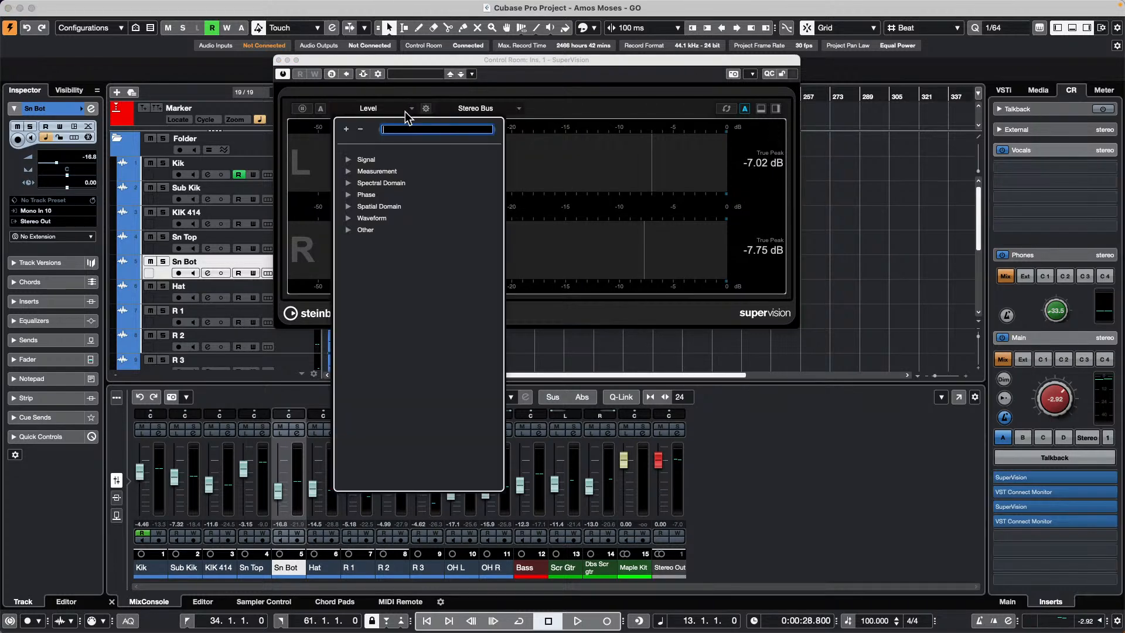
click(347, 218)
click(348, 218)
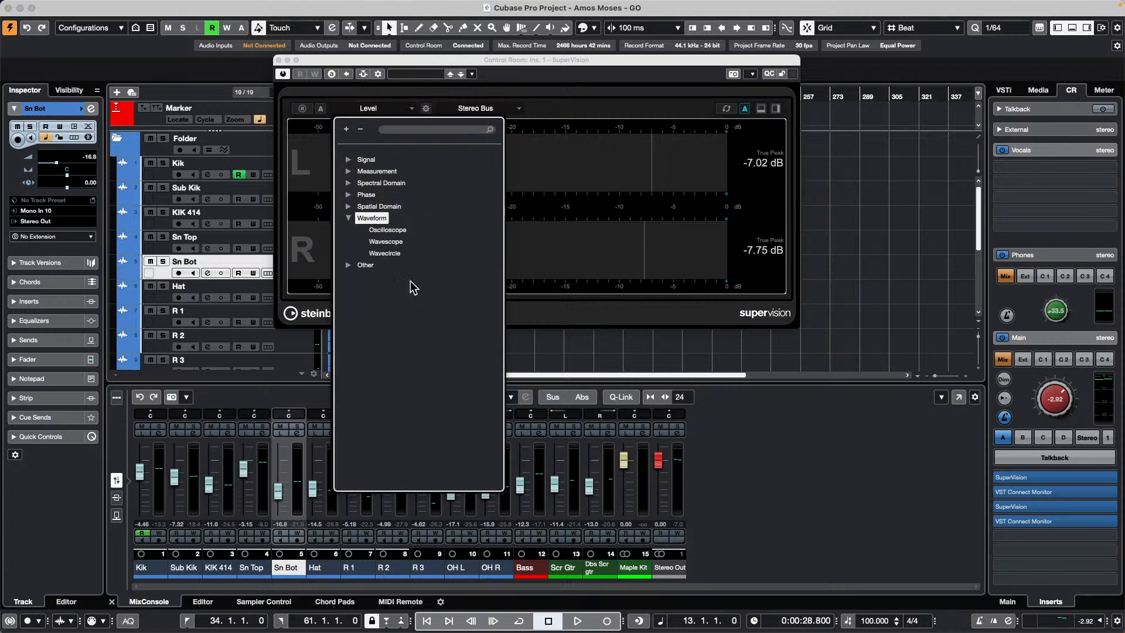
click(389, 254)
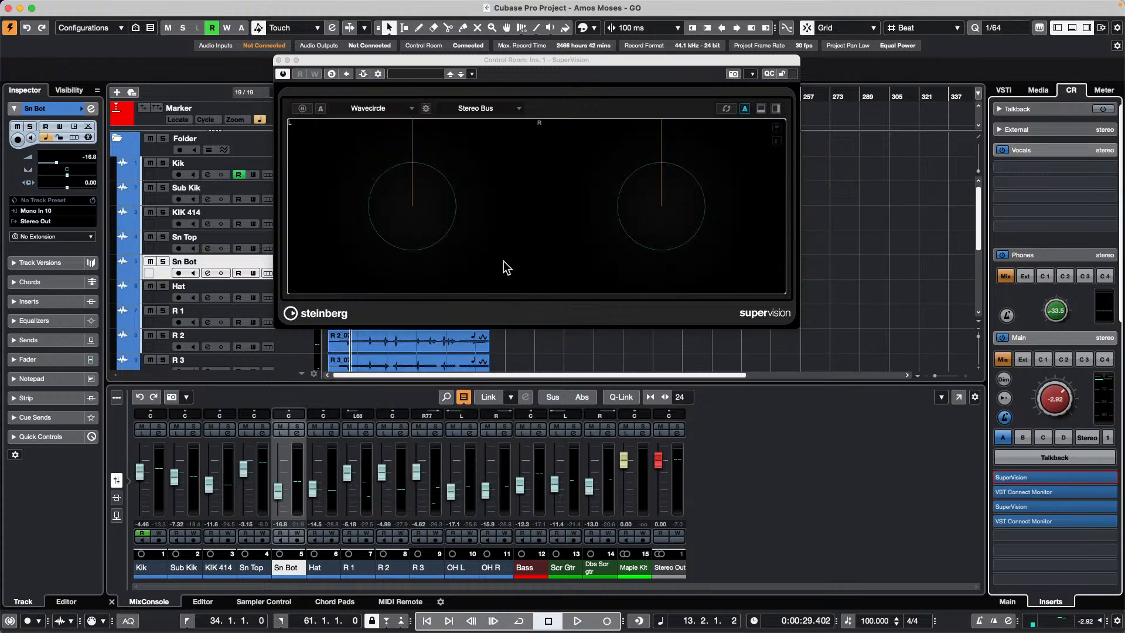
key(space)
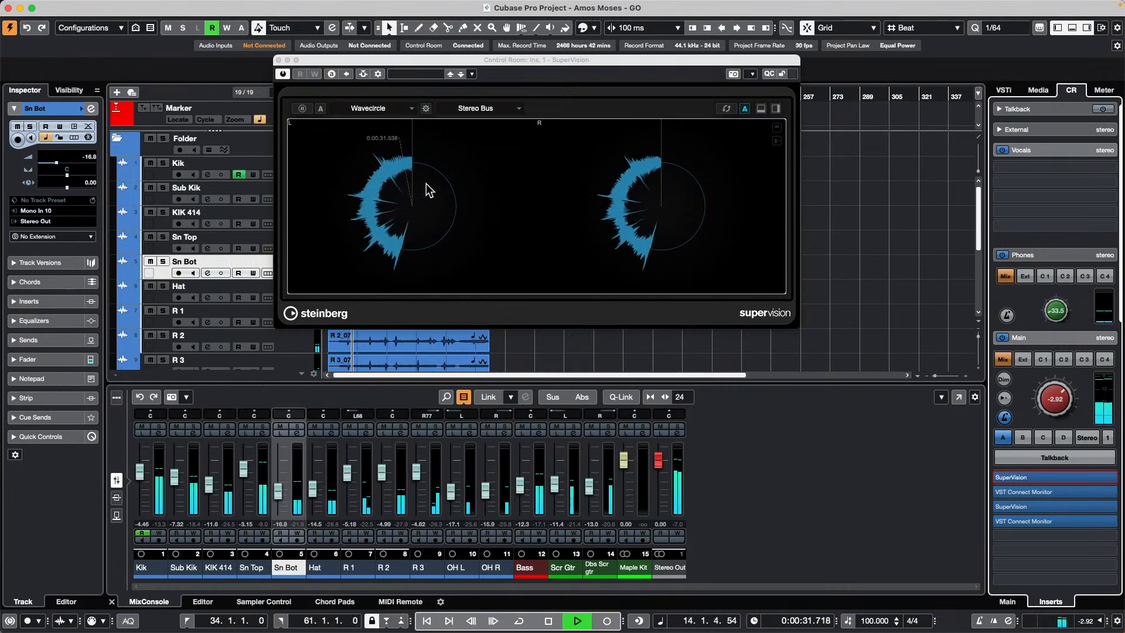
Step: Open the Wavecircle module settings beside the plug-in, switch Reverse on and off again, and stop playback
click(426, 109)
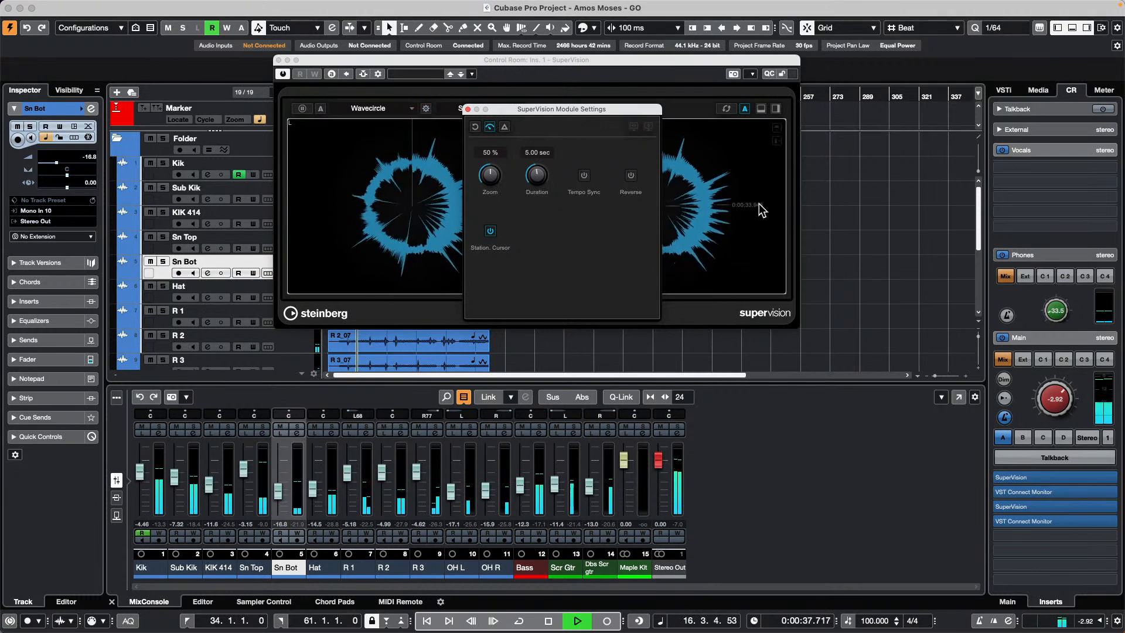
click(631, 177)
drag(597, 112, 928, 85)
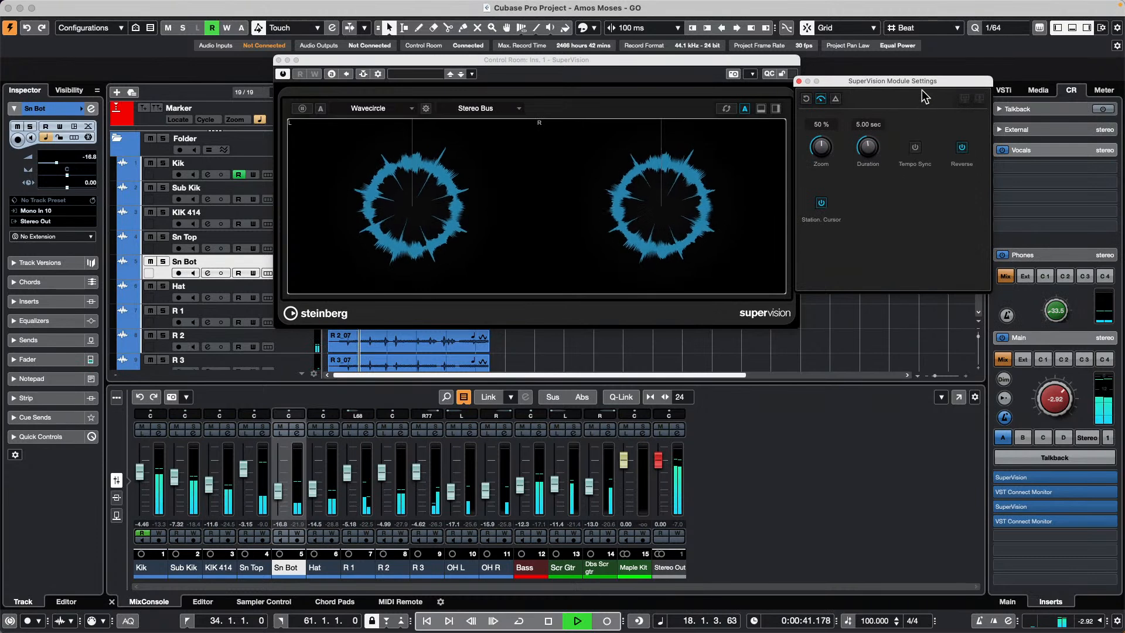
click(963, 147)
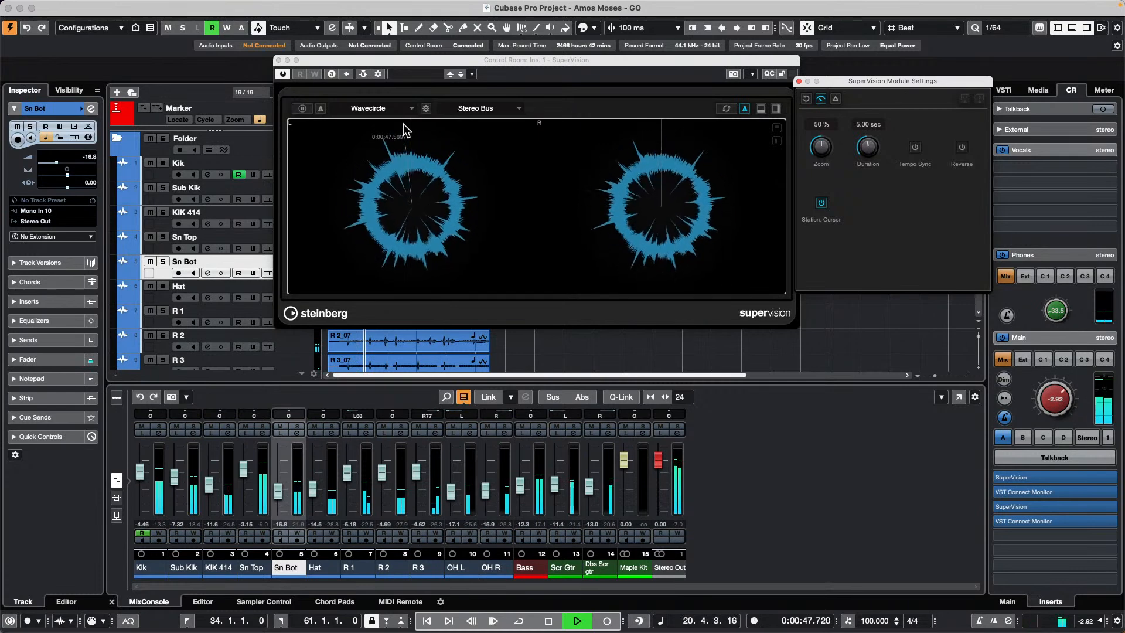
key(space)
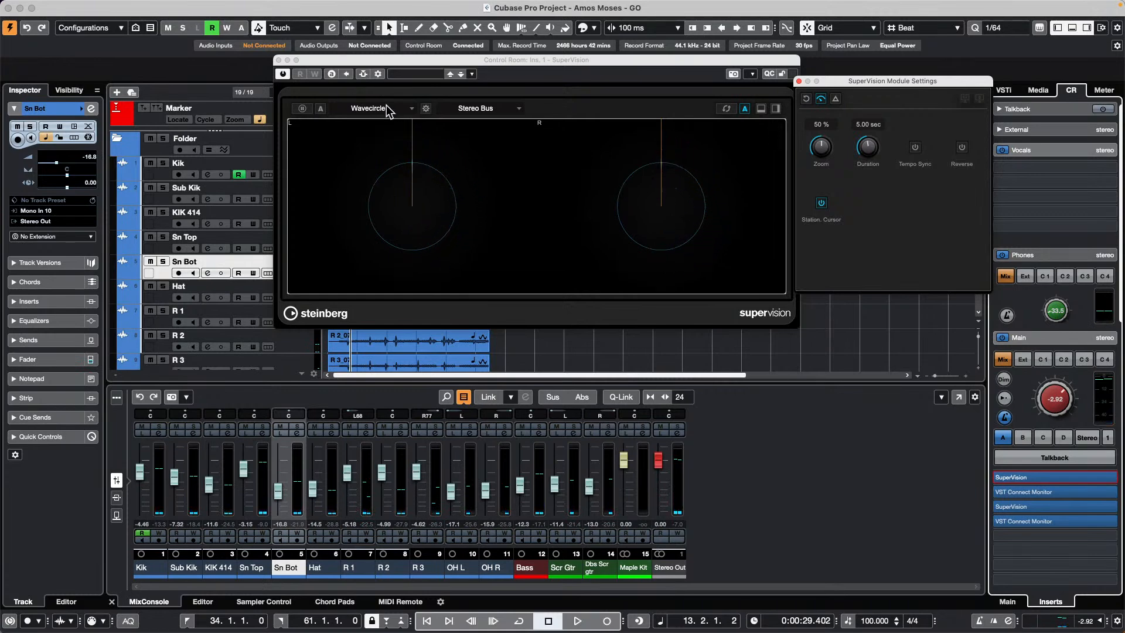
Step: Switch the SuperVision module to Phasescope from the Phase category and start playback
click(388, 106)
click(348, 195)
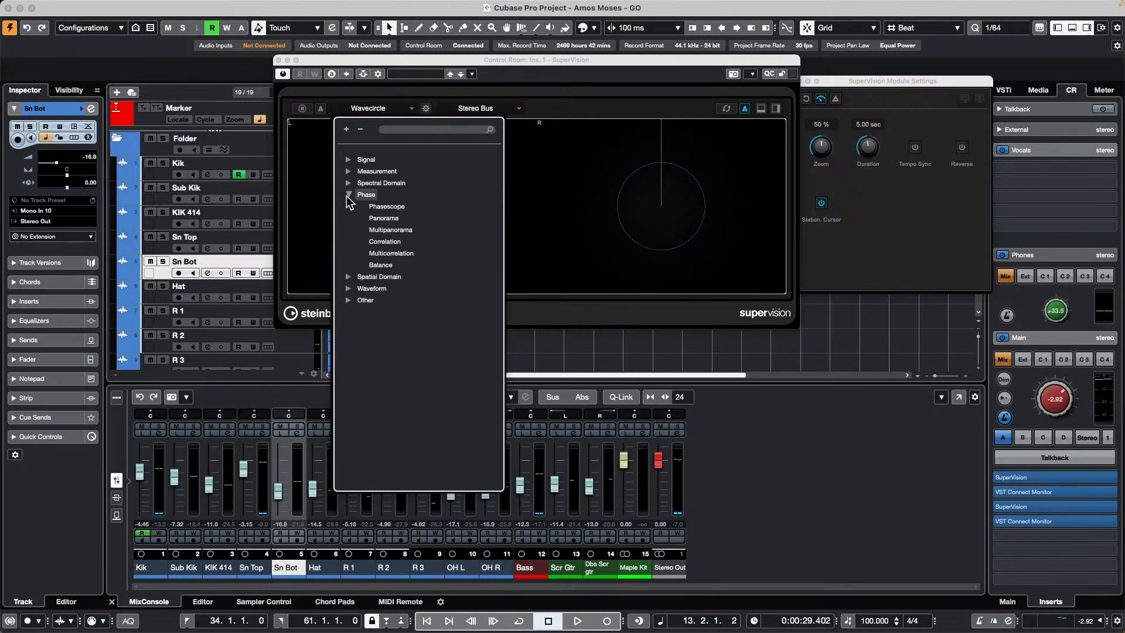
click(384, 206)
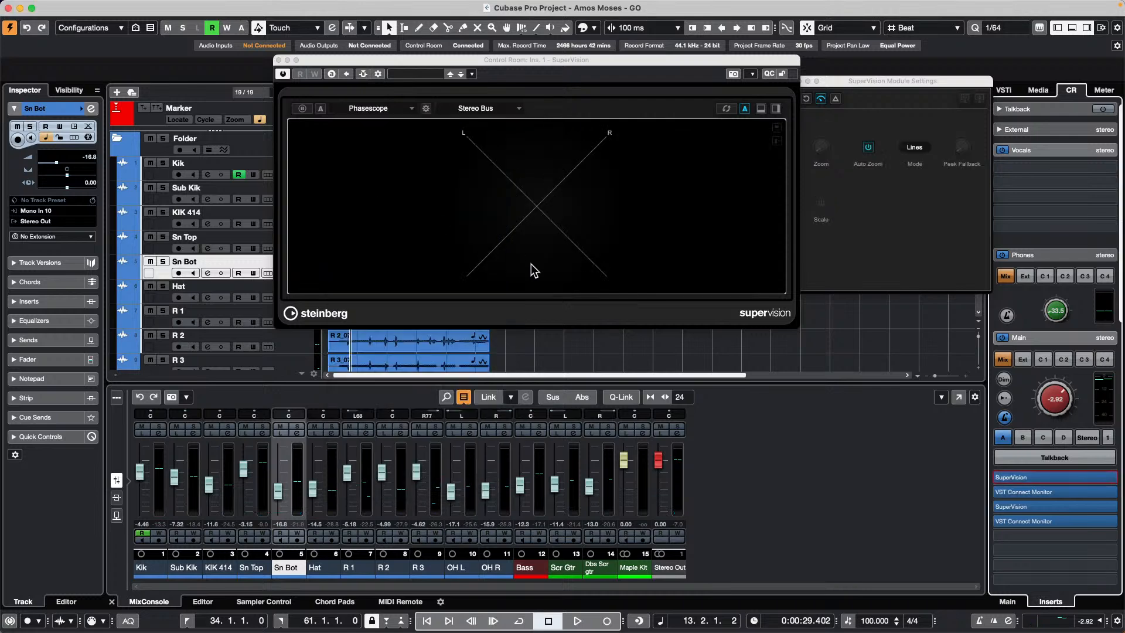
key(space)
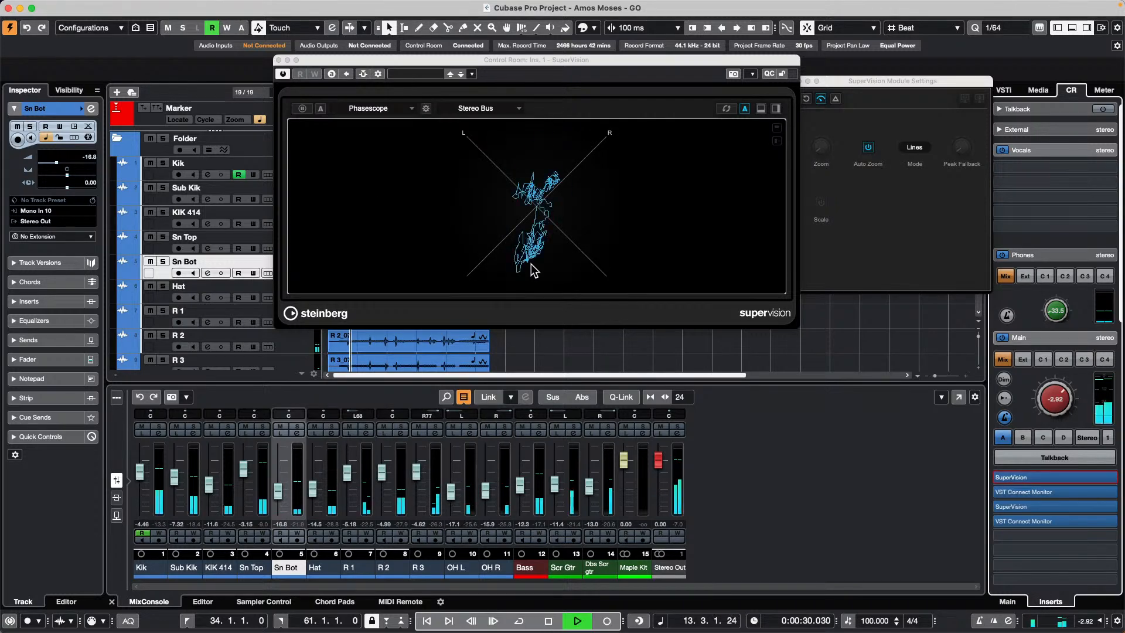
Step: Switch the SuperVision module to Panorama from the Phase category during playback
click(382, 109)
click(364, 195)
click(382, 218)
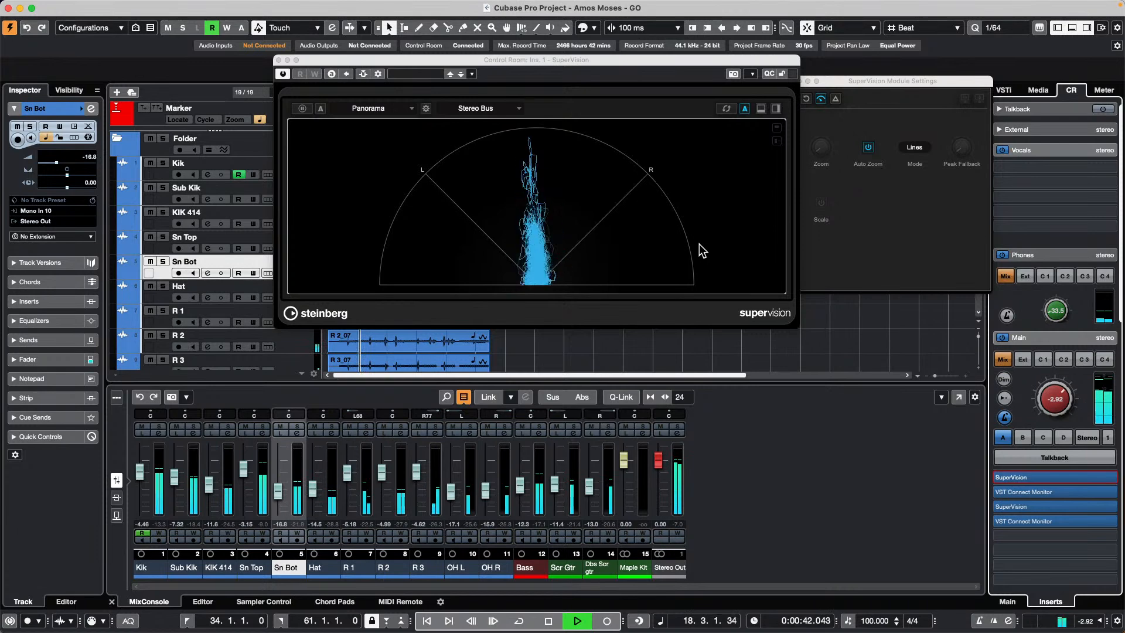
Step: Check the Phase category in SuperVision's module list, stop playback and close the plug-in window
click(363, 107)
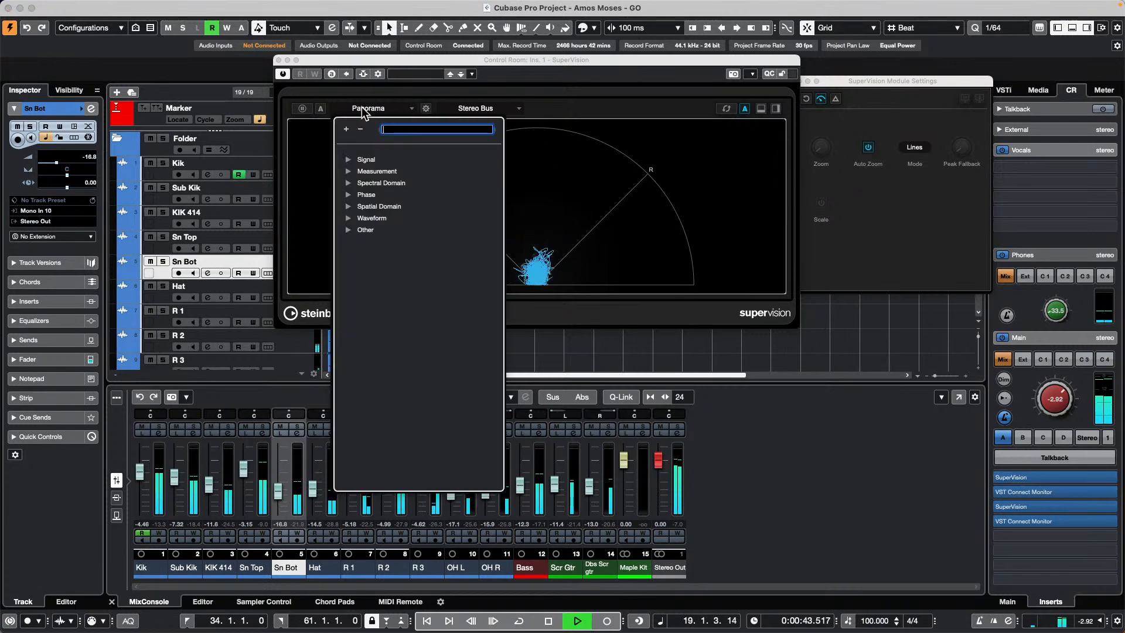
click(348, 194)
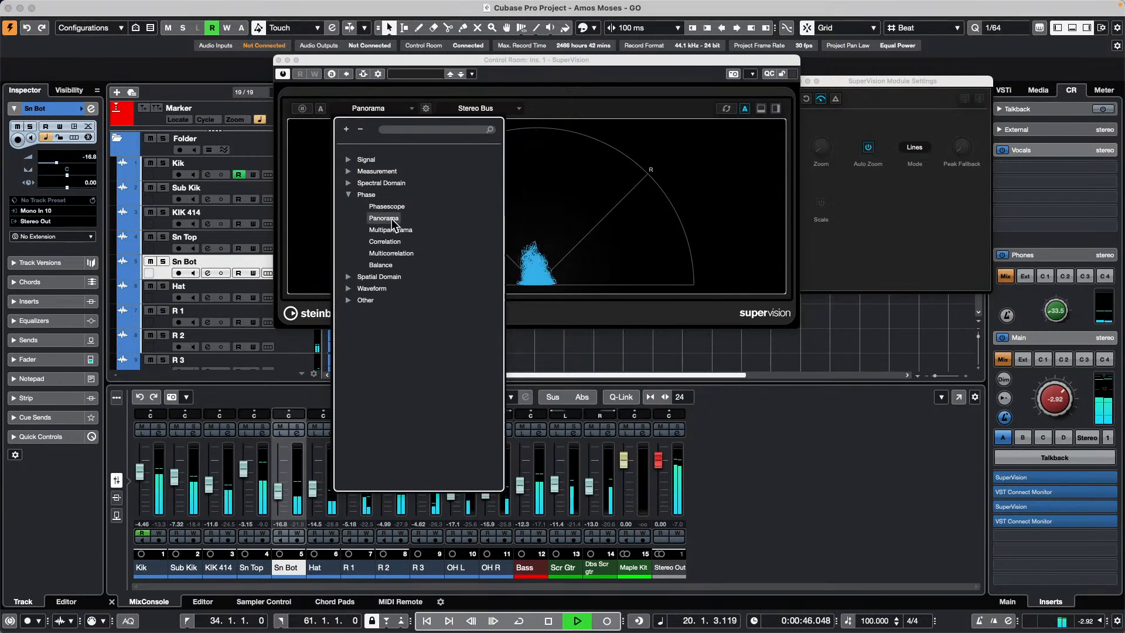
click(668, 245)
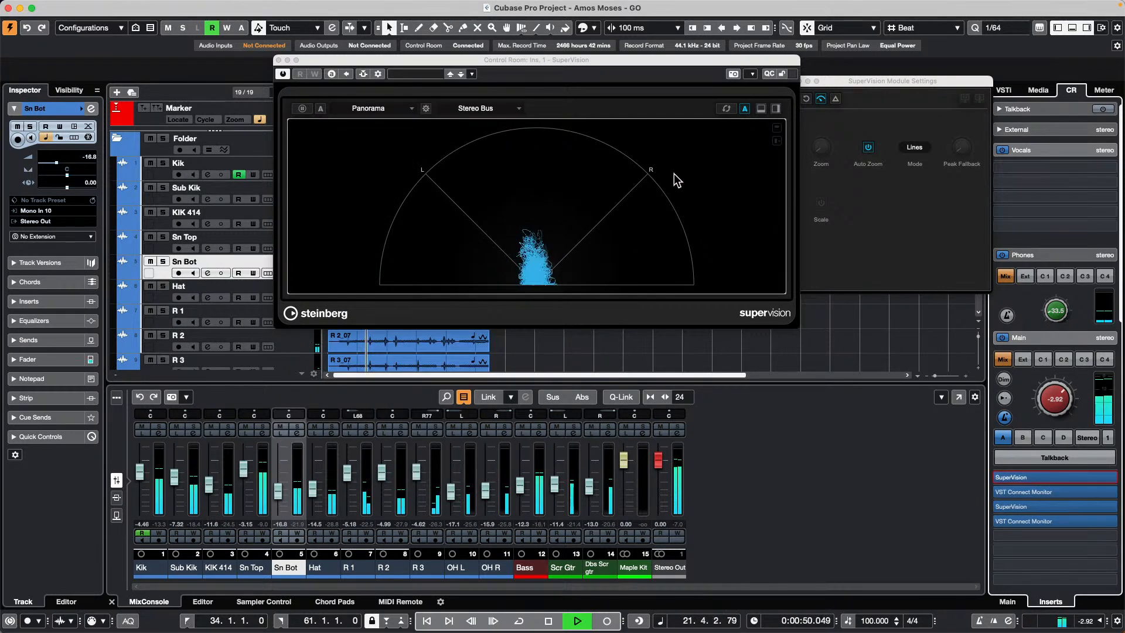
key(space)
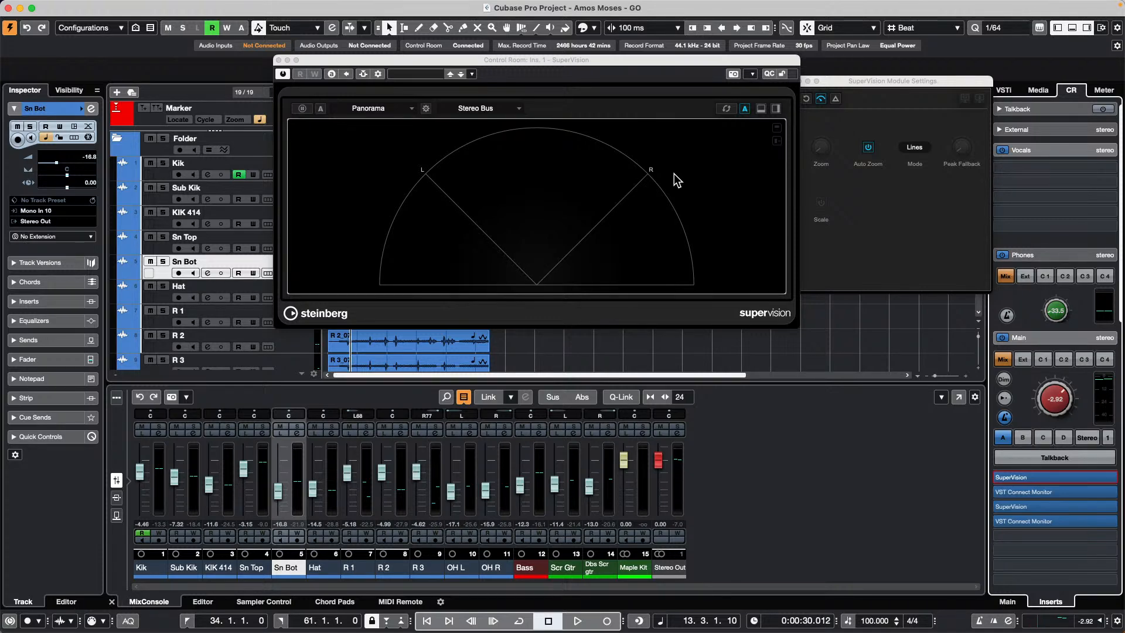
click(279, 61)
Step: Browse the Drum Loops collection under Loops & Samples and place the loop 065 Kit 3 04 on the KIK 414 track at 171.4.1.0
click(1043, 88)
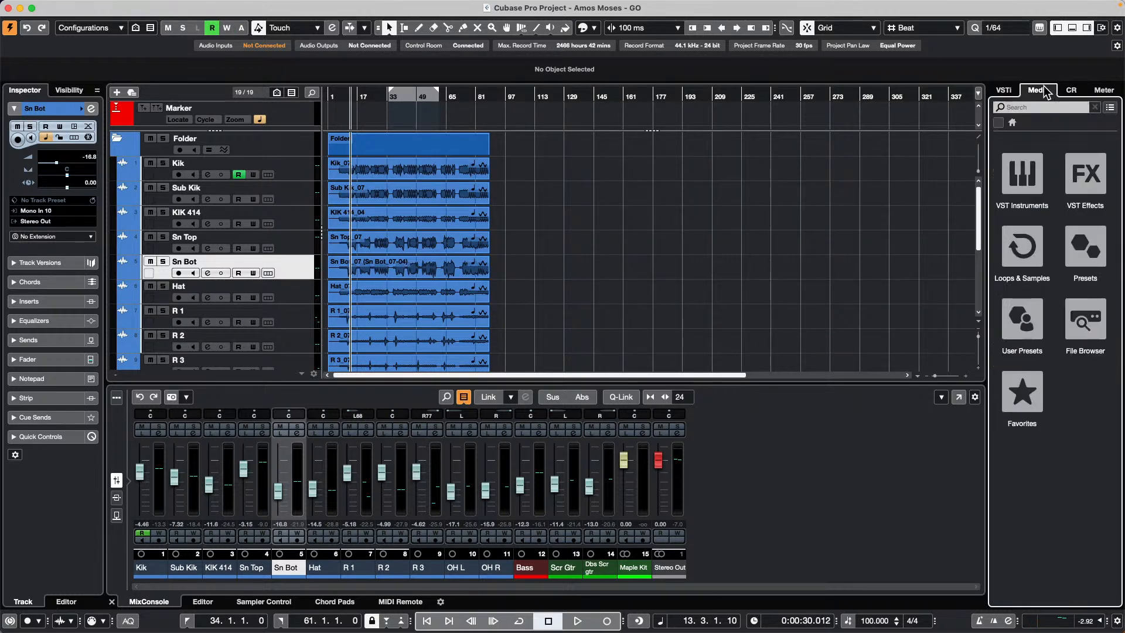
click(1010, 241)
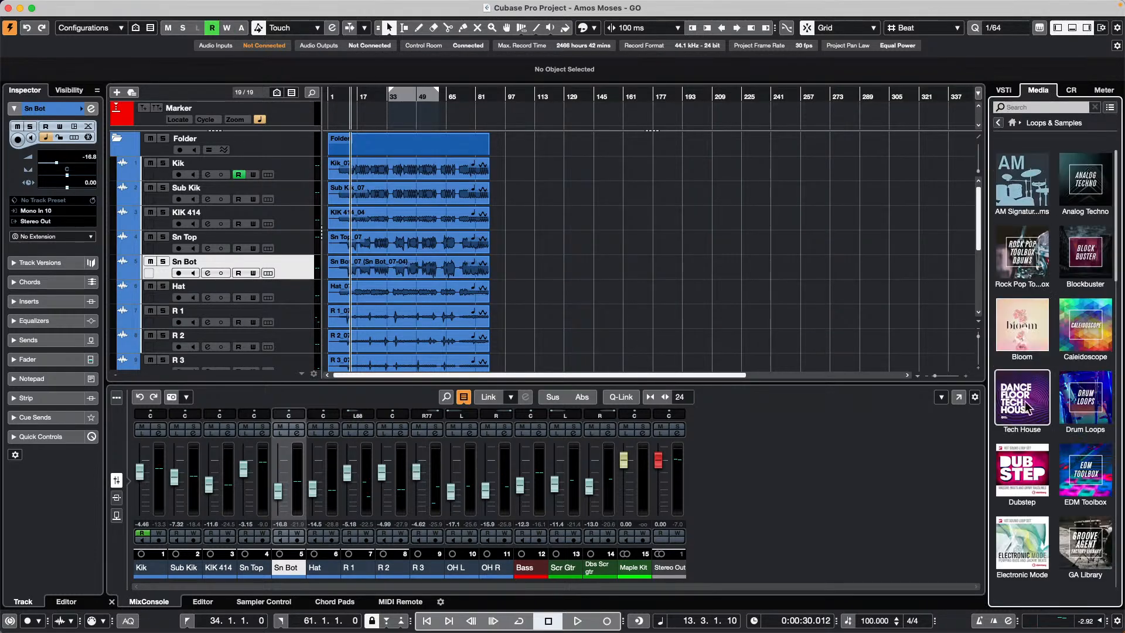
click(1086, 397)
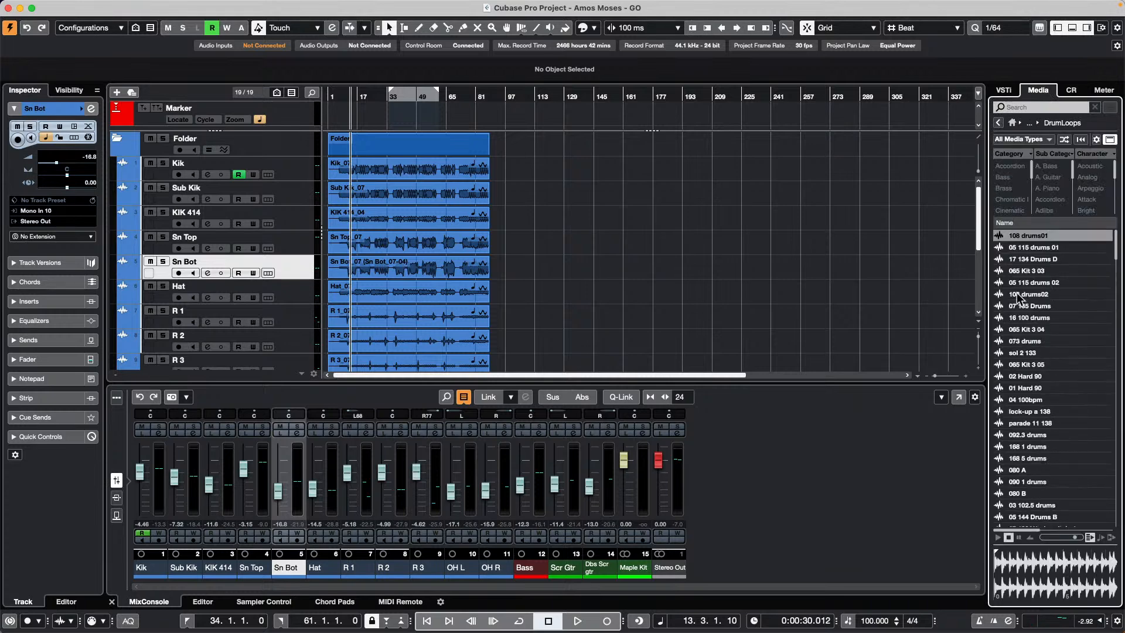
click(1027, 330)
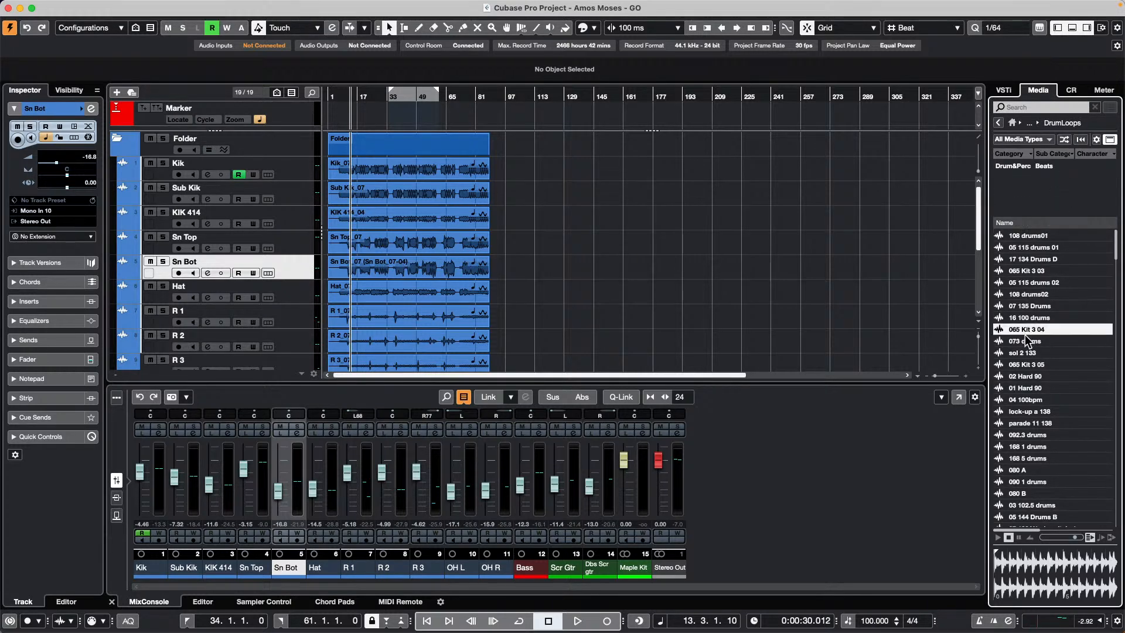
drag(1033, 335, 644, 217)
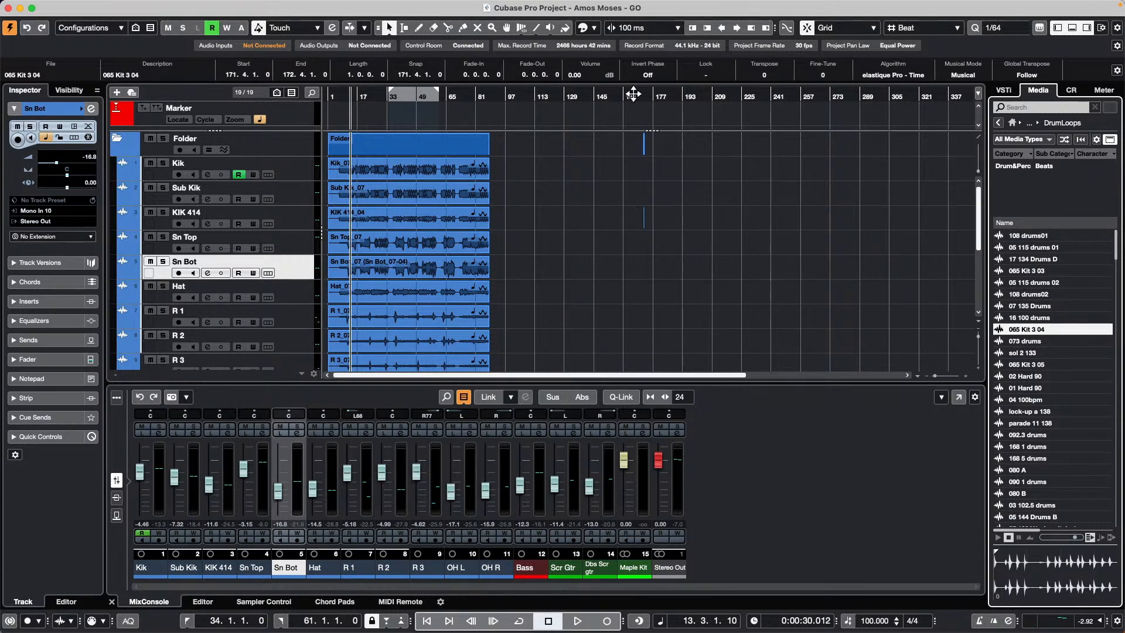
Step: Move the 065 Kit 3 04 event to start at 174.2.1.0 and enlarge the KIK 414 track
drag(636, 95, 648, 204)
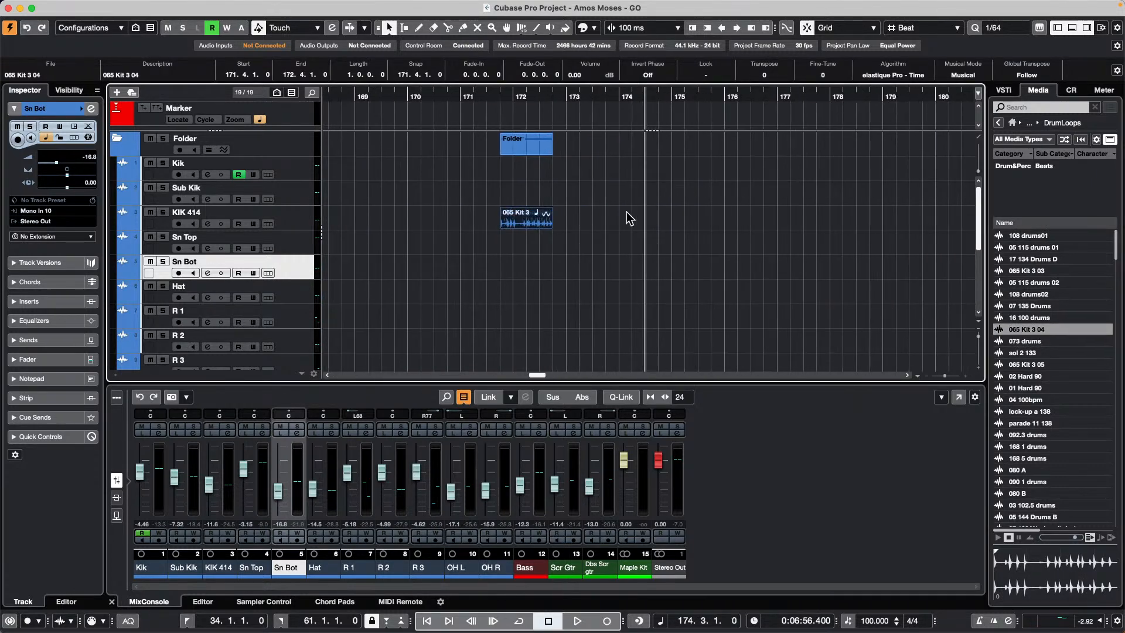
drag(533, 216, 665, 222)
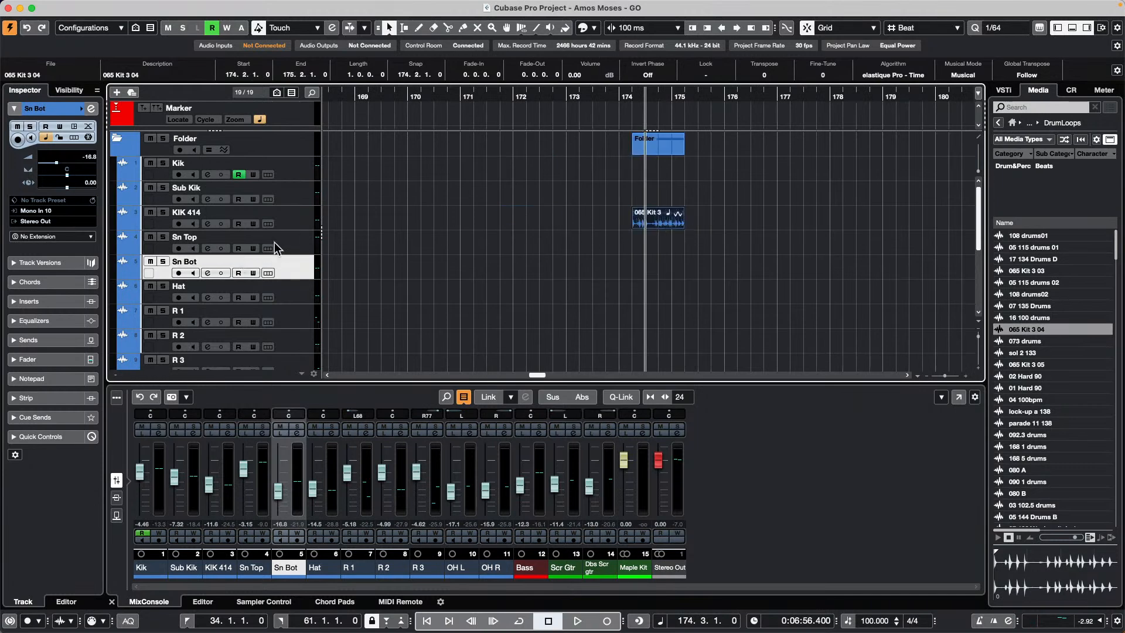
click(303, 224)
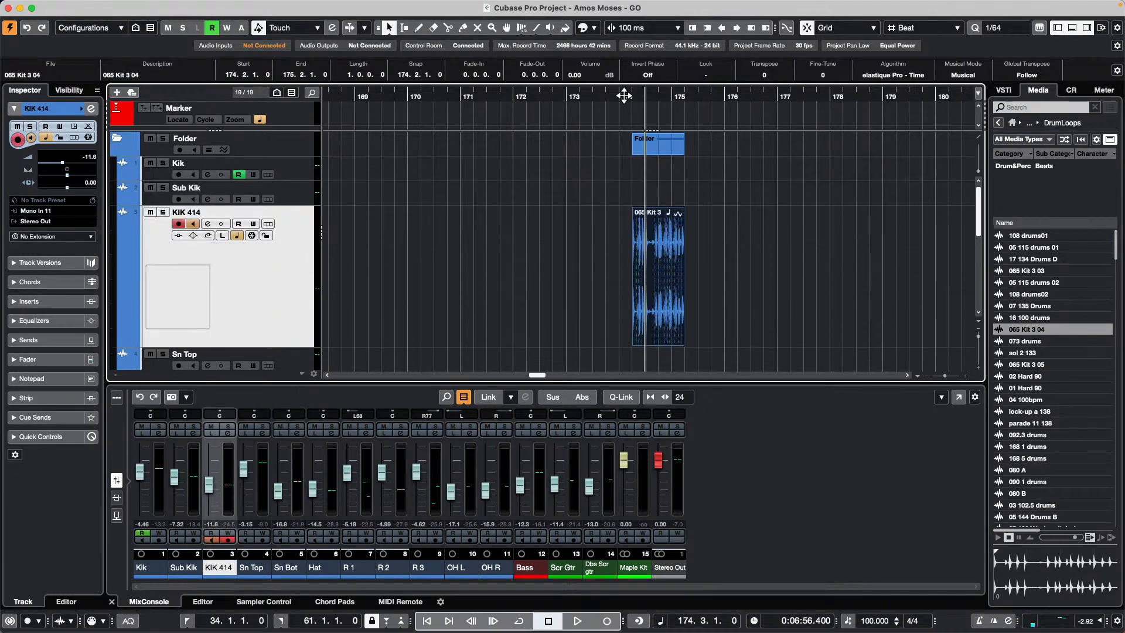
drag(634, 94, 677, 309)
Step: Select the range from 174.3.1.0 to 175.1.1.0 in the 065 Kit 3 04 event and apply the Reverse process to it
click(145, 7)
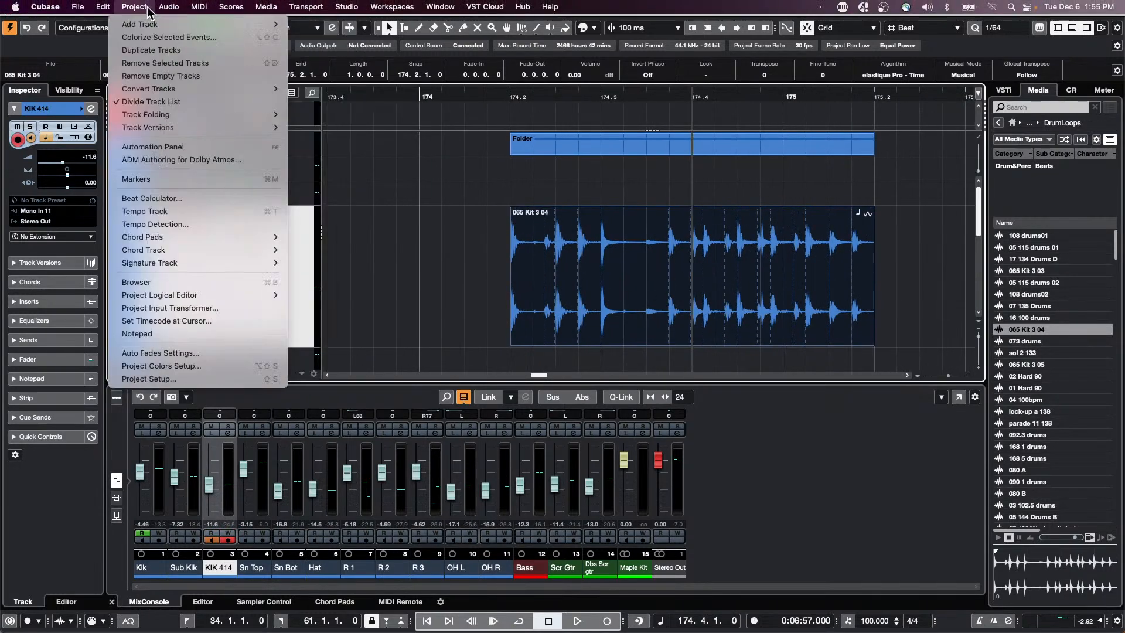
click(377, 149)
right_click(638, 257)
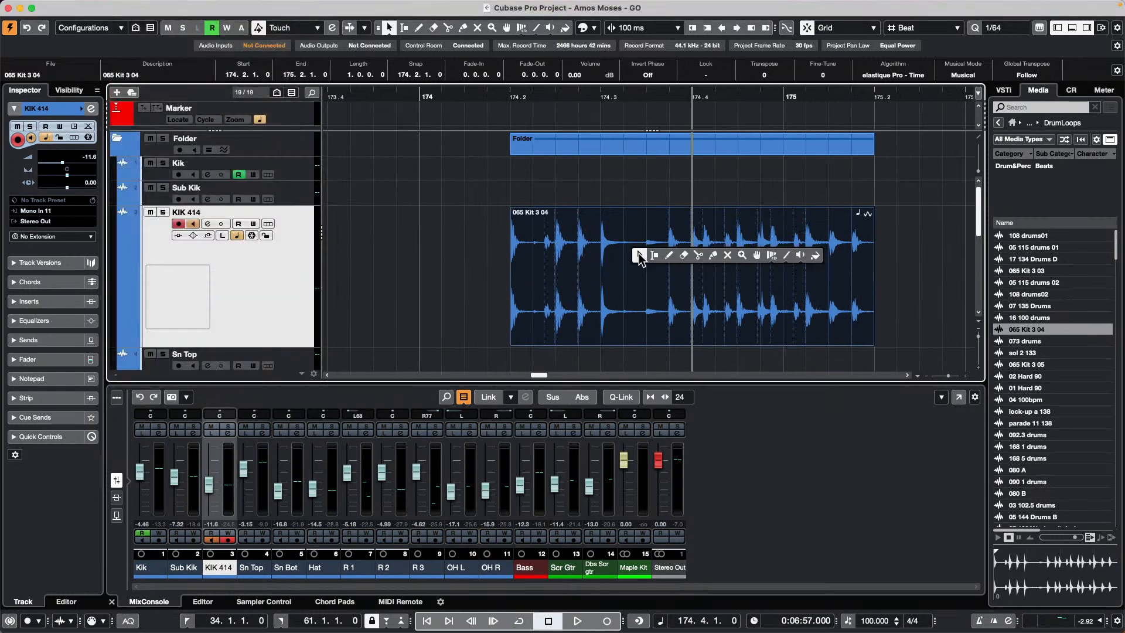
click(654, 255)
drag(648, 252, 756, 267)
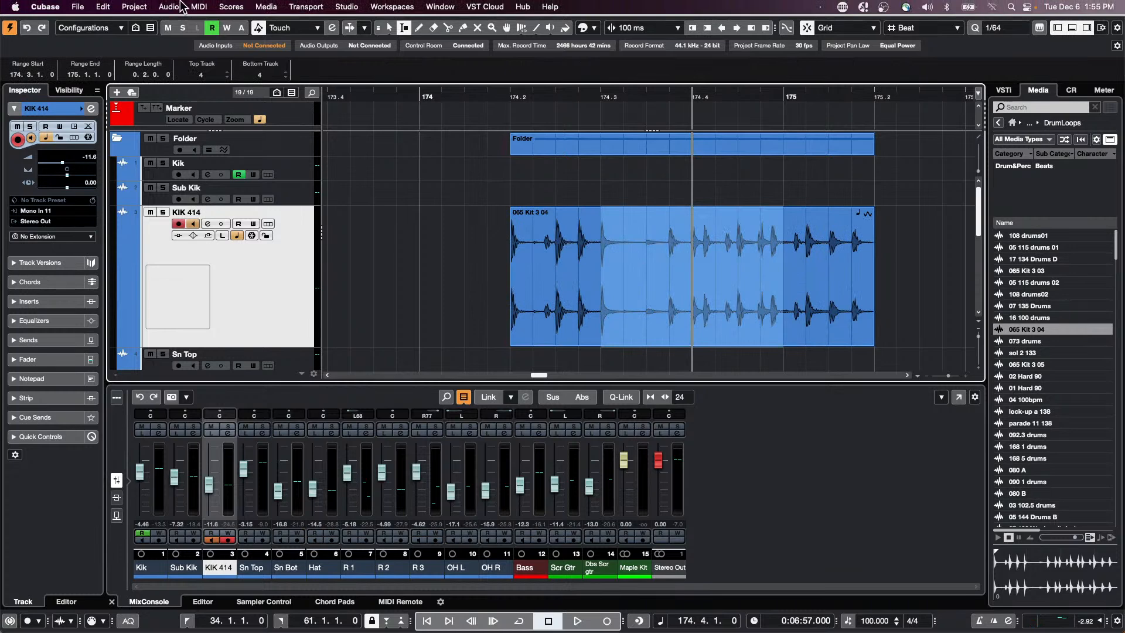
click(168, 7)
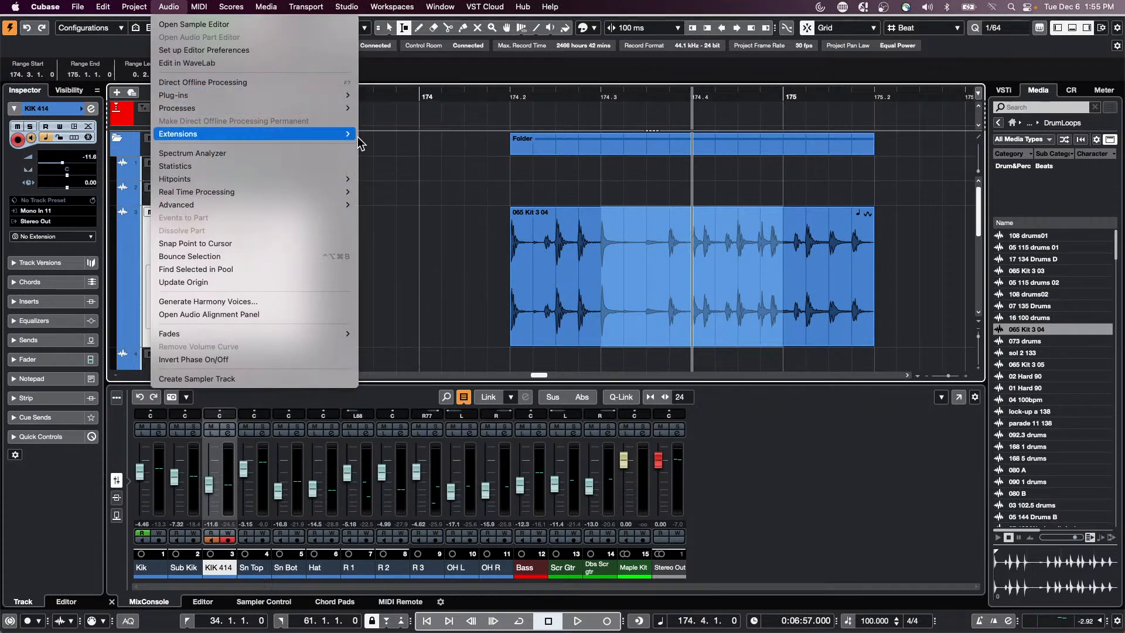
mouse_move(337, 109)
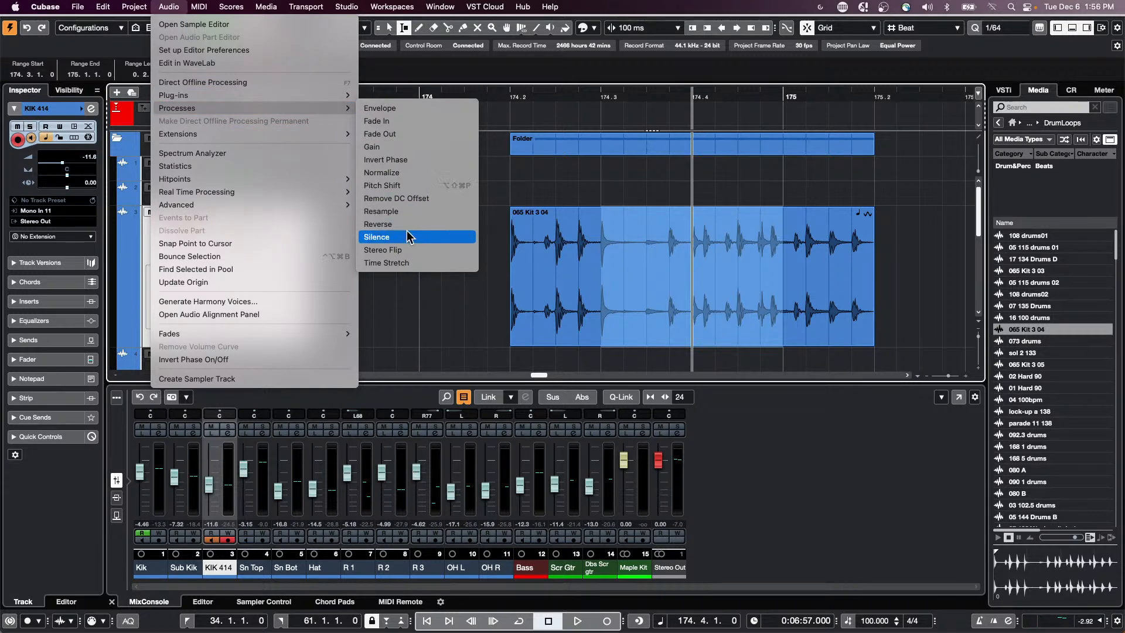
click(408, 237)
Step: Audition the 065 Kit 3 04 event from near its start with the Play tool
right_click(529, 268)
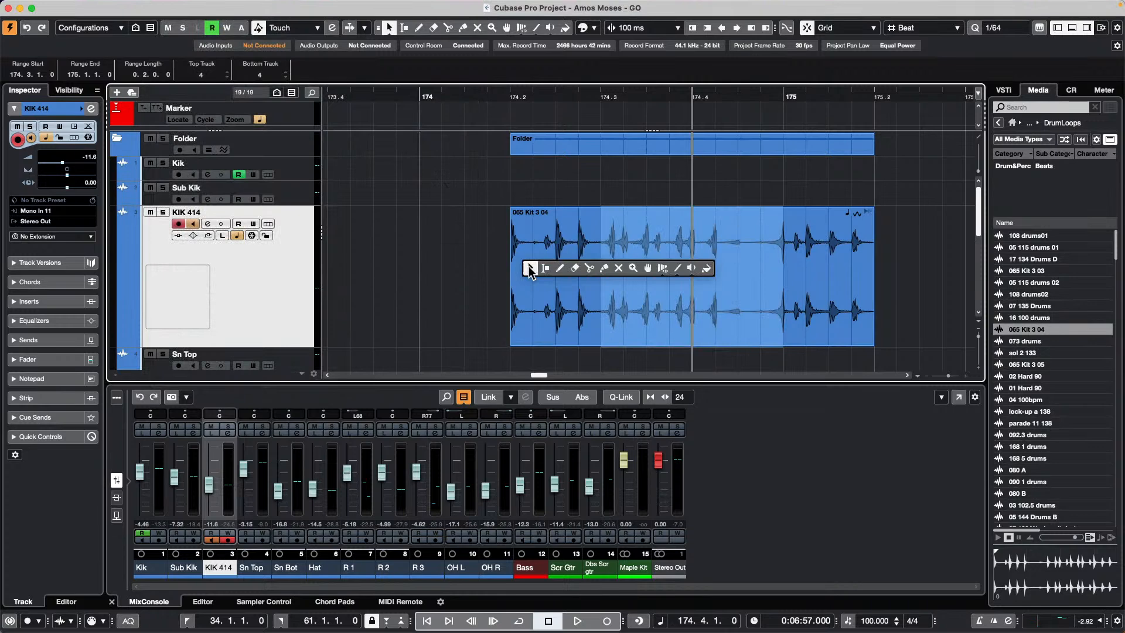
click(691, 267)
click(525, 267)
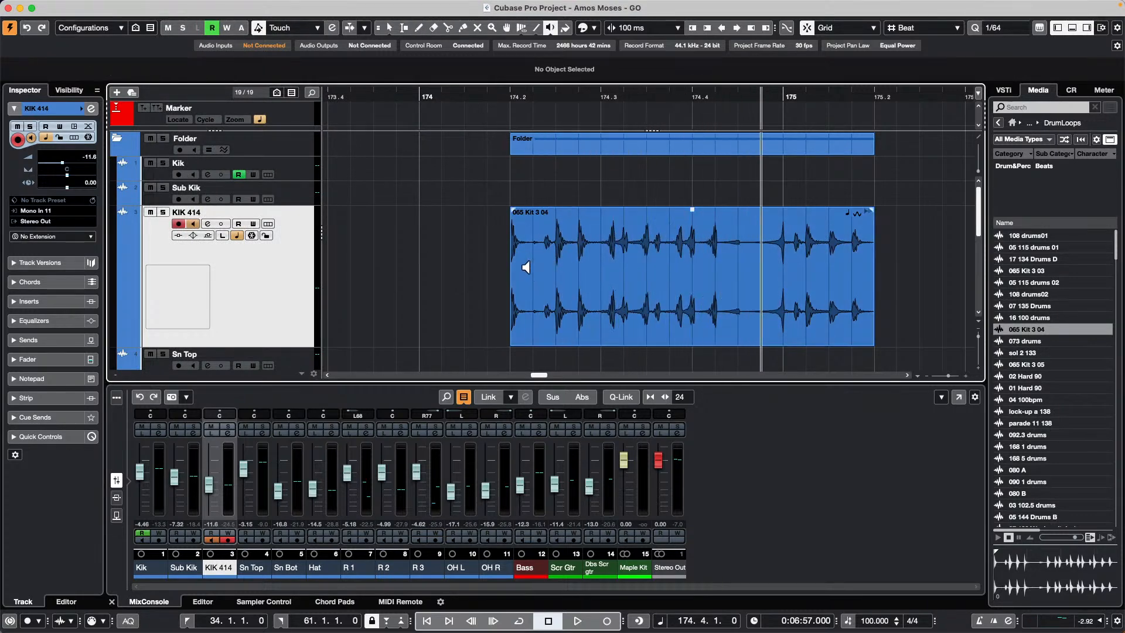
Step: Raise the drum loop event's volume to 3.82 dB and give it a fade-in of 0.1.1.26
key(1)
drag(693, 210, 692, 136)
drag(512, 210, 630, 210)
Step: Trim the drum loop event's end to 175.1.1.0 and slip the audio inside the event earlier
drag(869, 344, 760, 344)
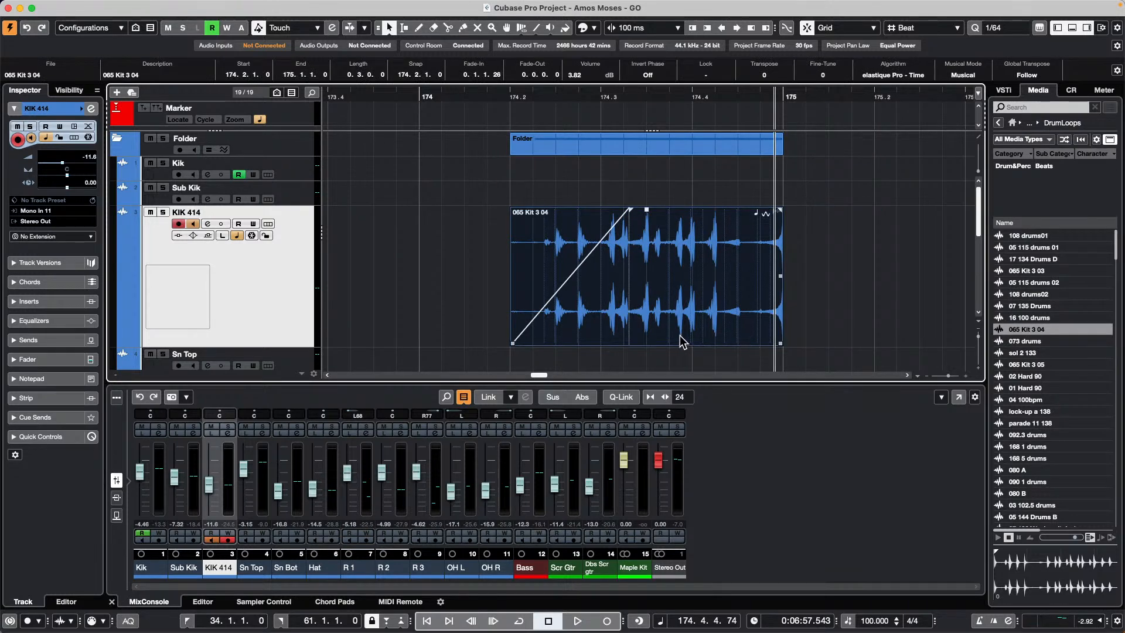
key(alt+shift)
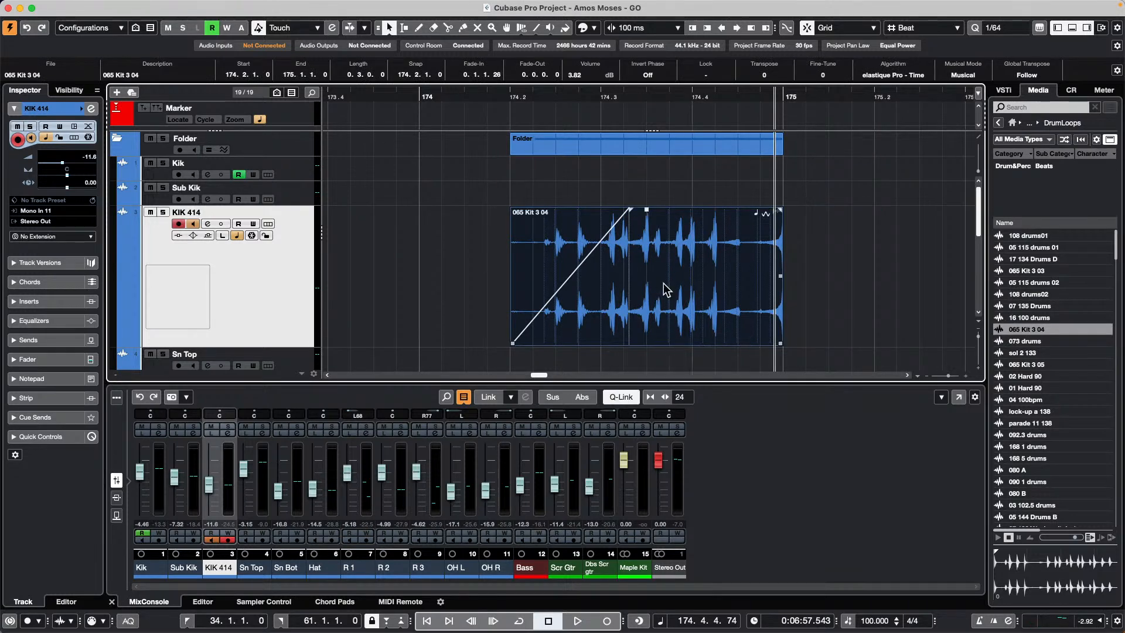
drag(665, 289, 551, 290)
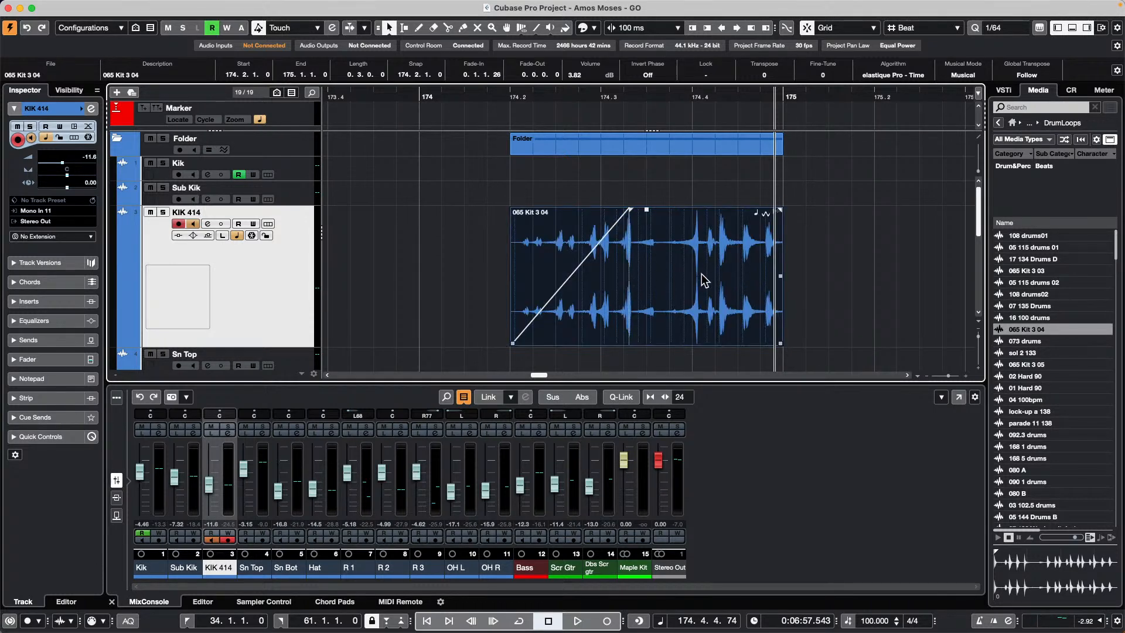
Step: Apply the Squasher dynamics plug-in to the drum loop event as direct offline processing and play back the event
click(168, 6)
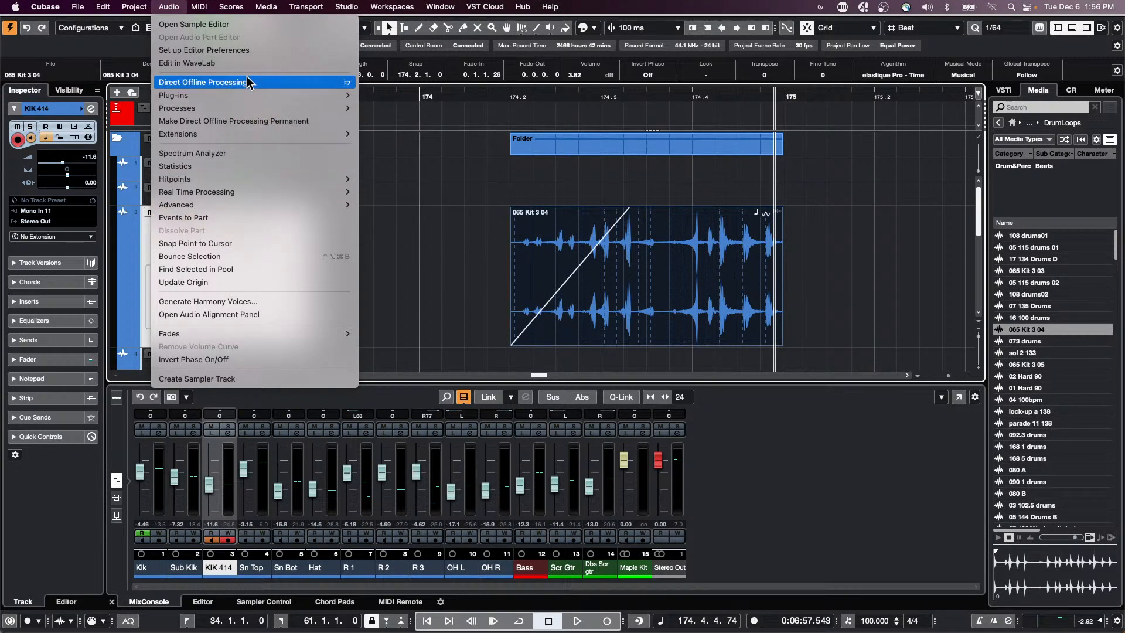
mouse_move(252, 95)
mouse_move(411, 108)
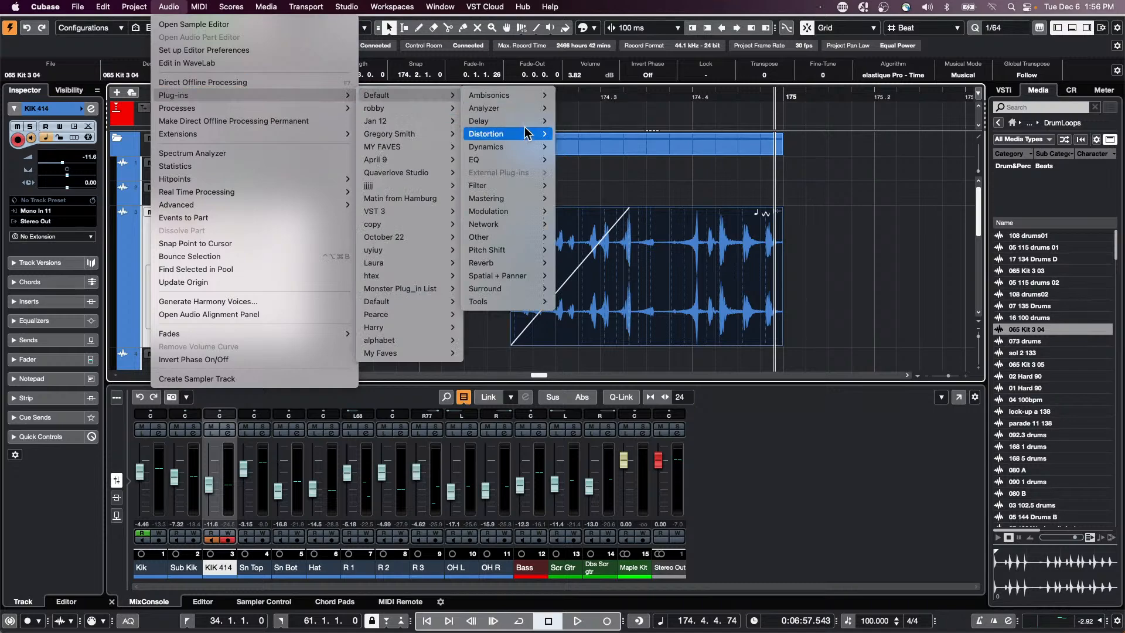
mouse_move(524, 136)
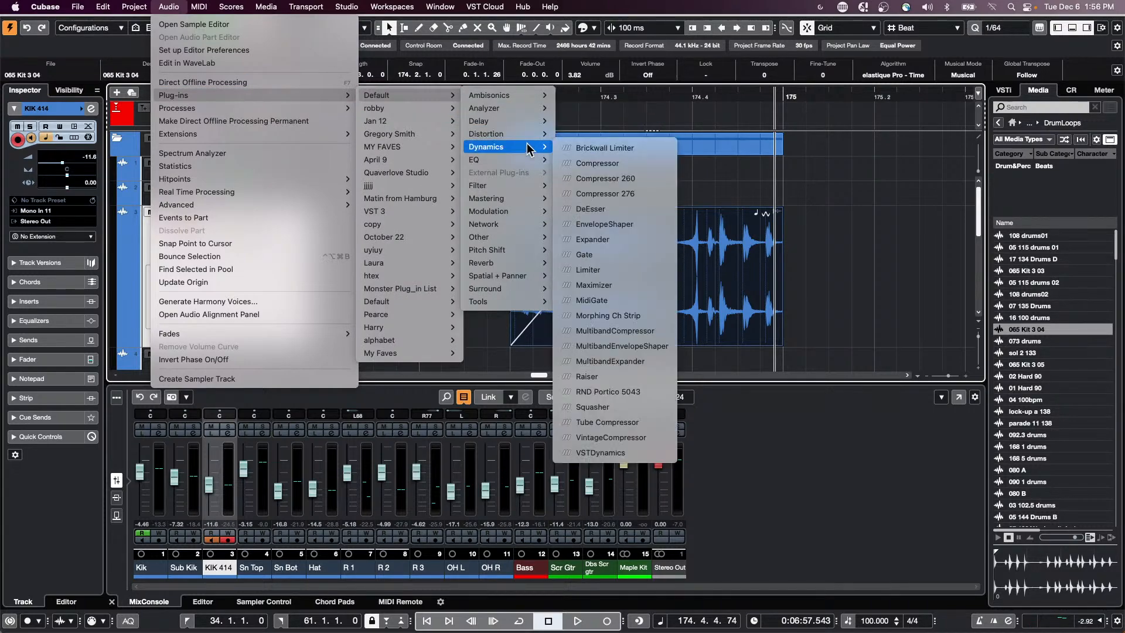
click(626, 409)
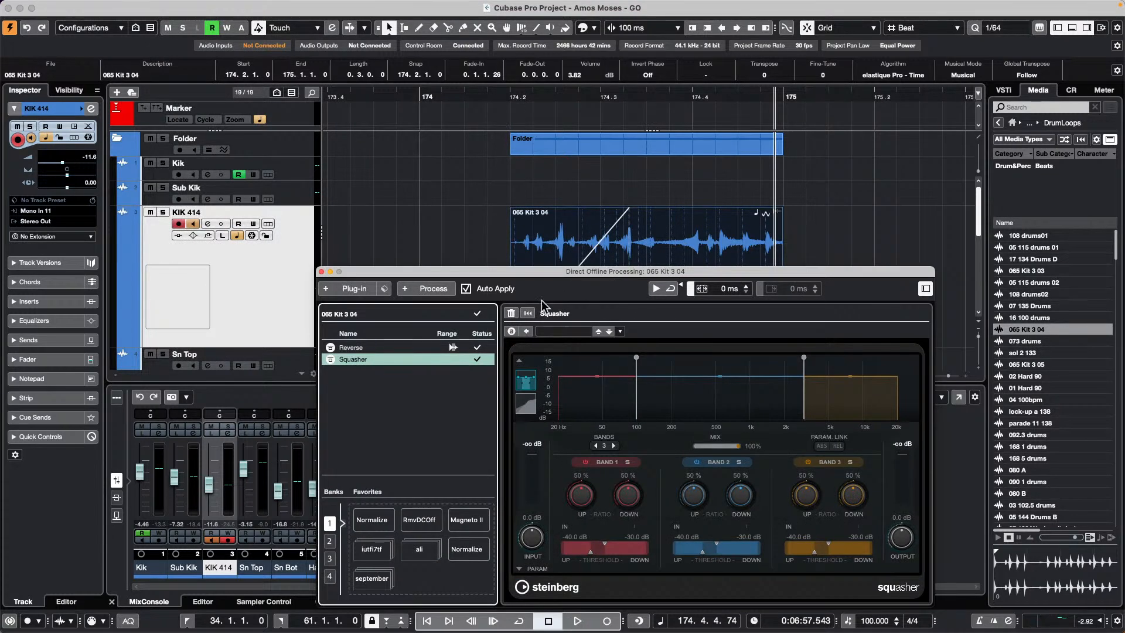
click(498, 95)
key(space)
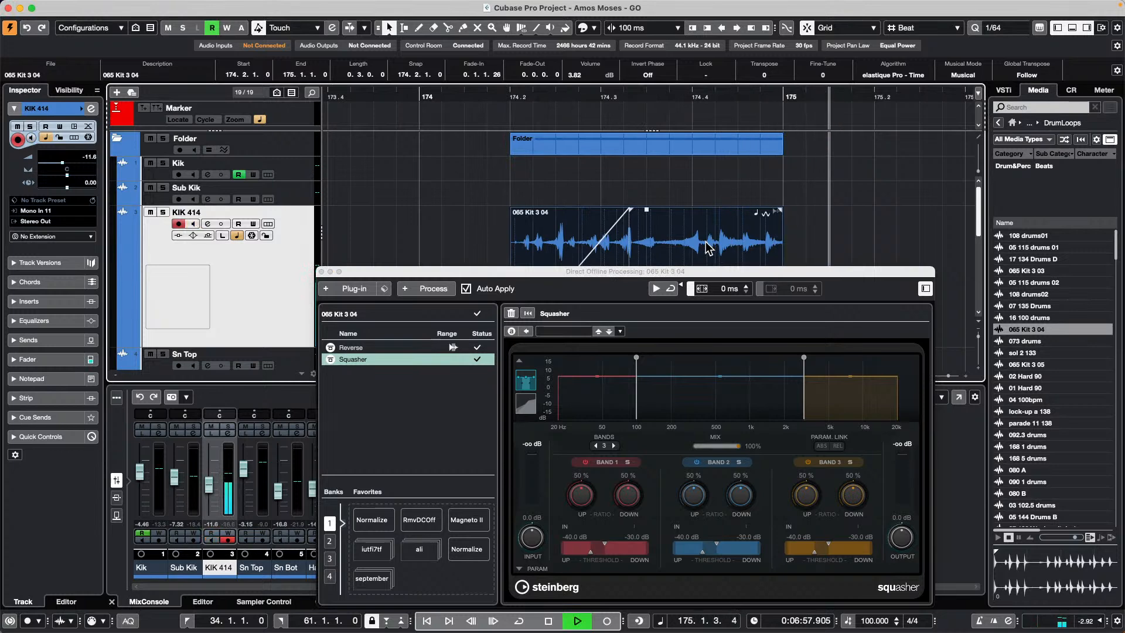
key(space)
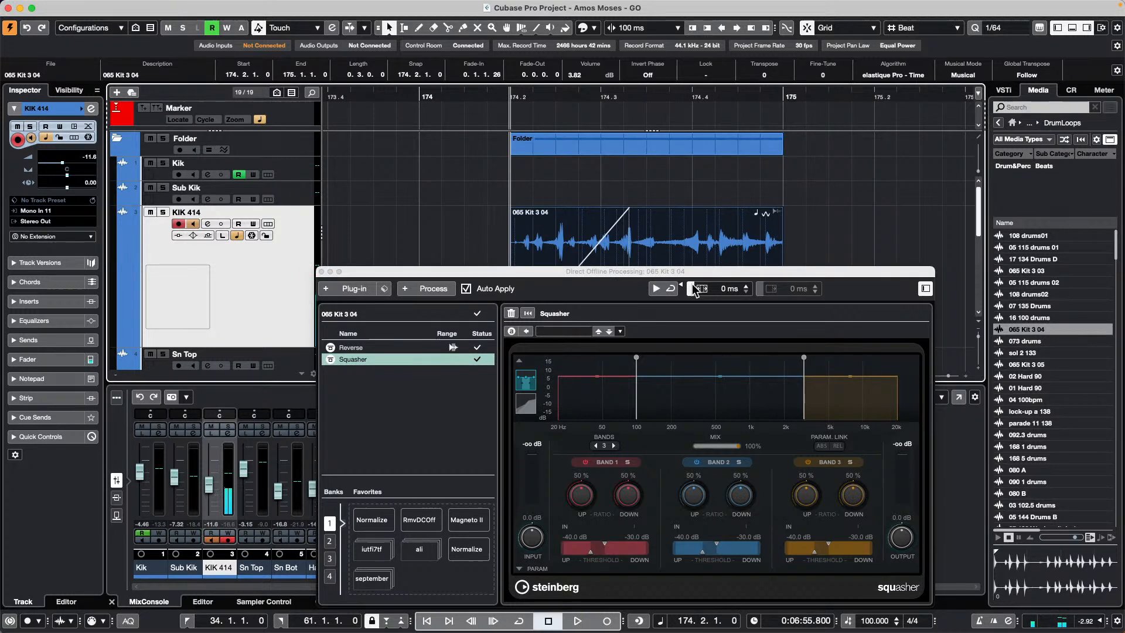
Step: Delete all offline processes from the 065 Kit 3 04 event, remove its fade-in and close the Direct Offline Processing window
right_click(402, 360)
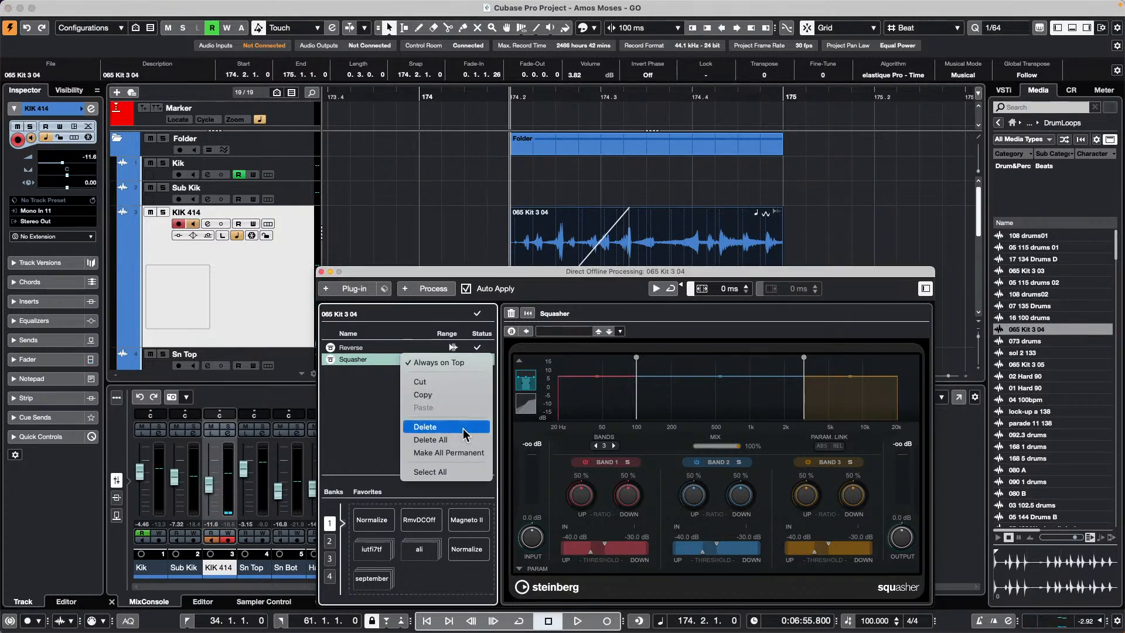
click(474, 445)
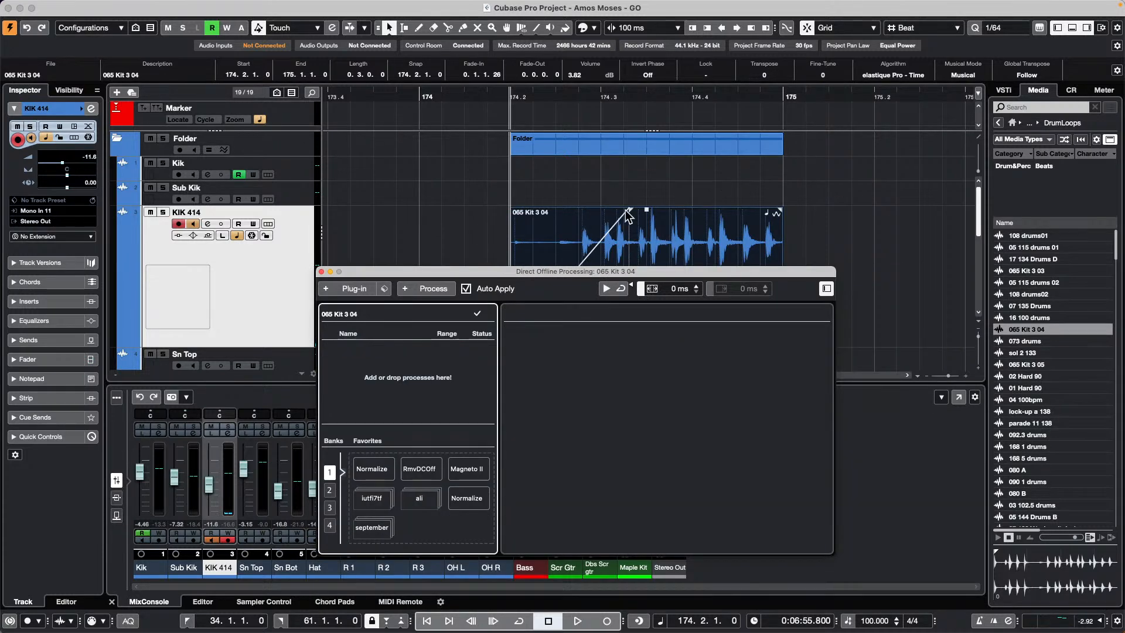
click(628, 208)
drag(628, 208, 513, 210)
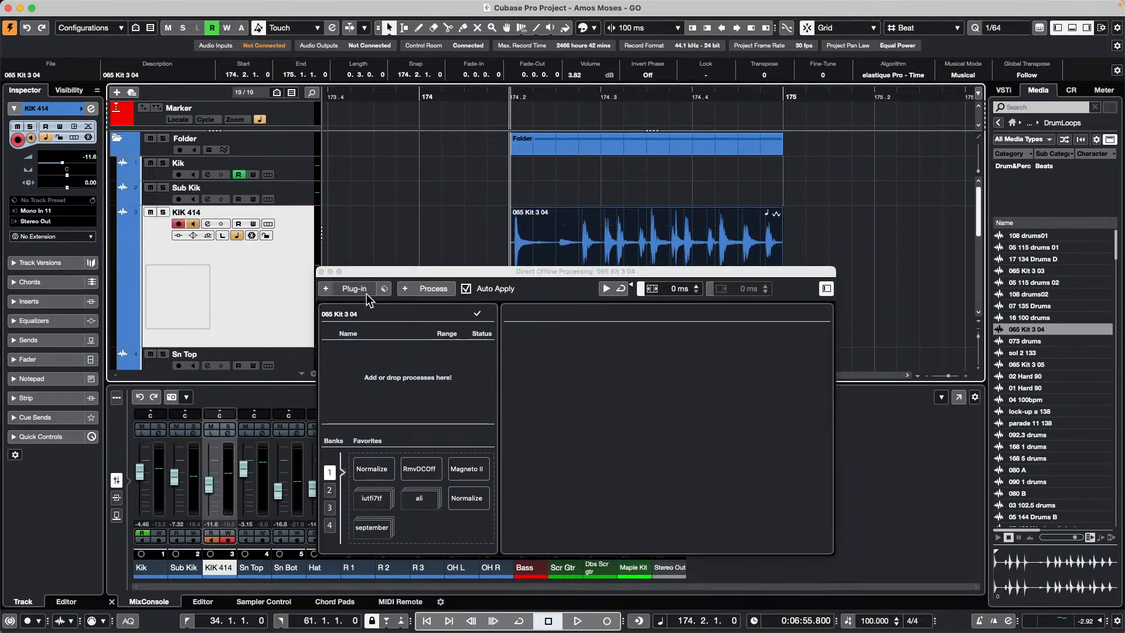
click(320, 272)
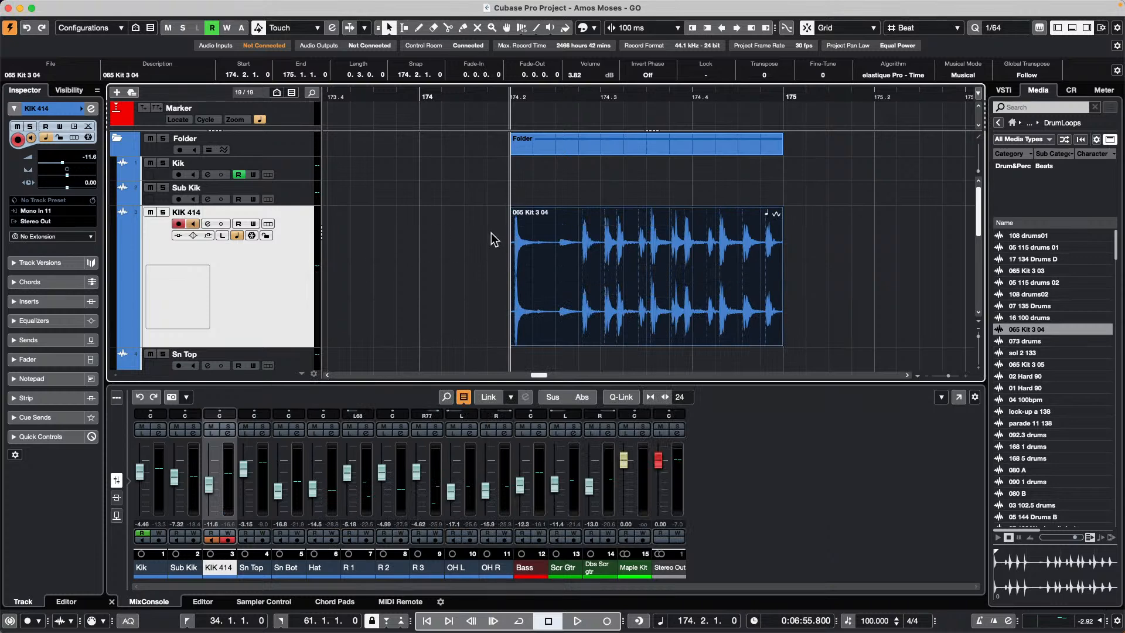
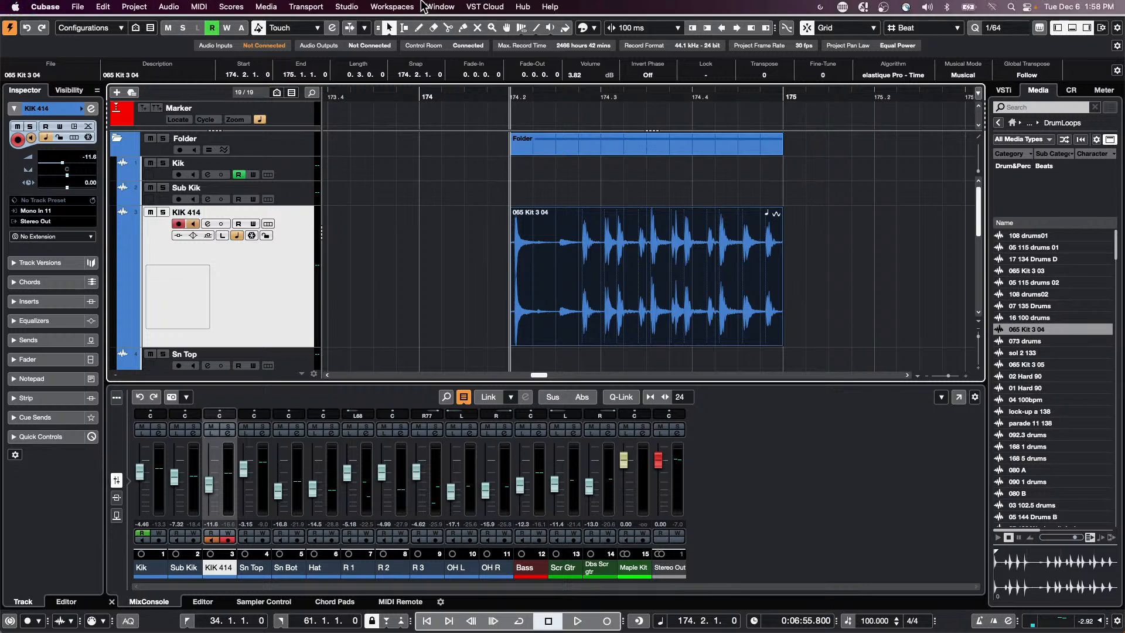
Step: Assign UR24C Input 1 as the device port of the Mono In 1 input bus and close the Audio Connections window
right_click(296, 162)
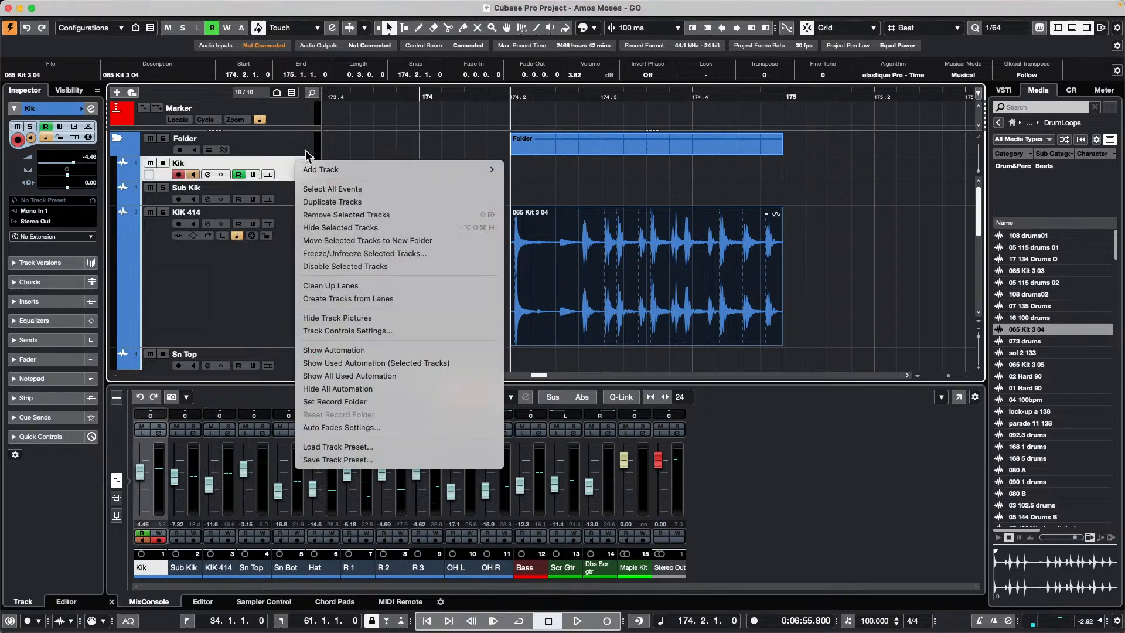
click(320, 5)
click(347, 7)
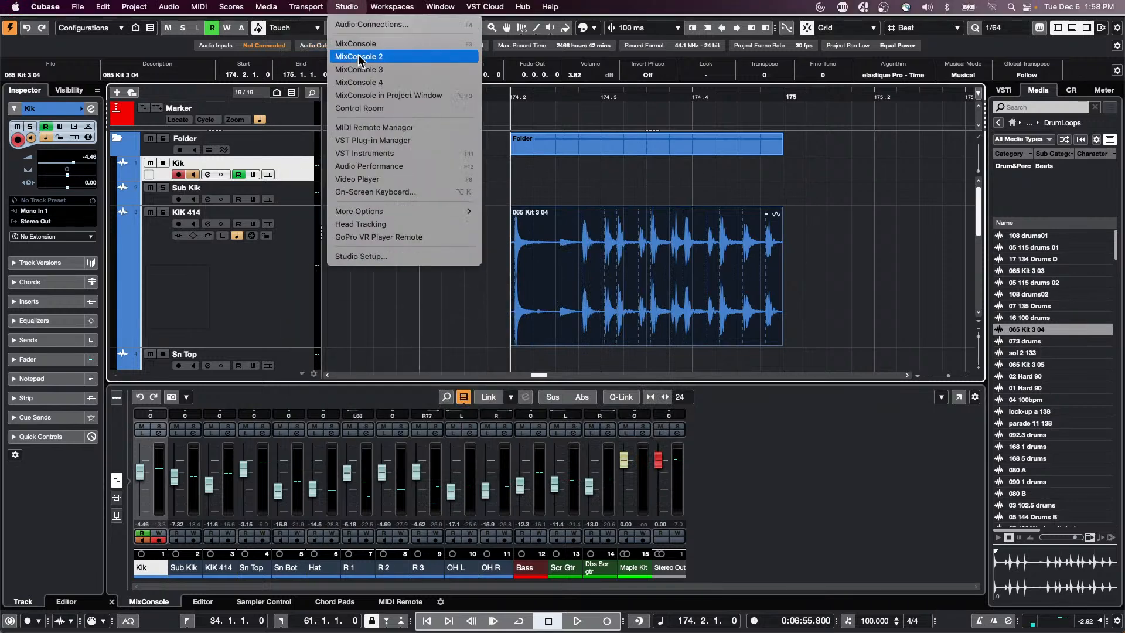
click(358, 25)
click(287, 179)
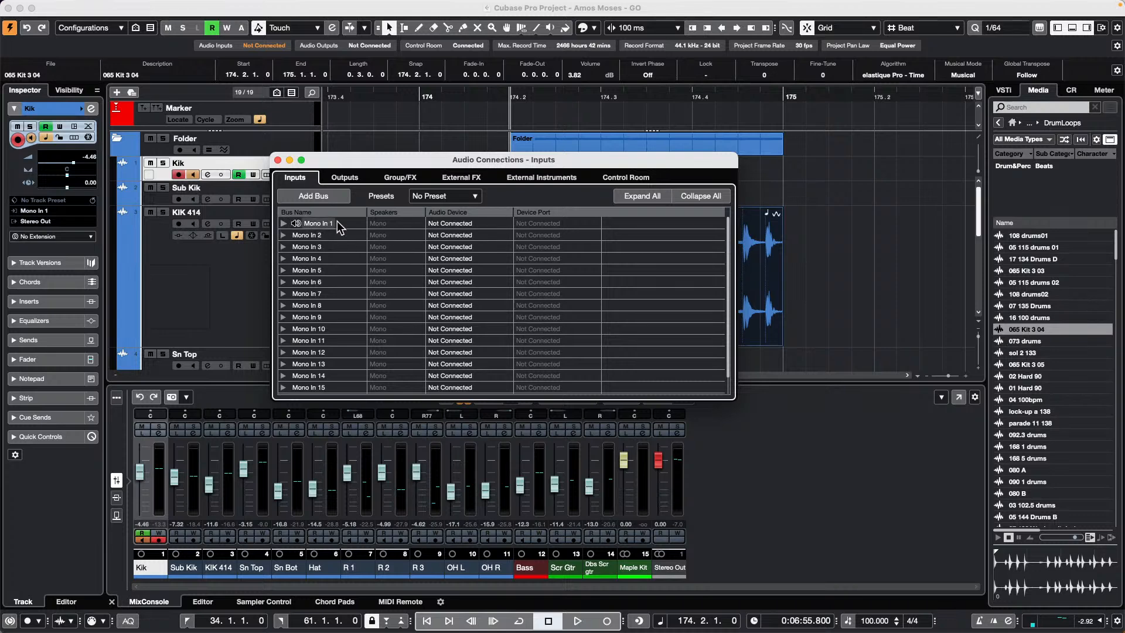
click(283, 223)
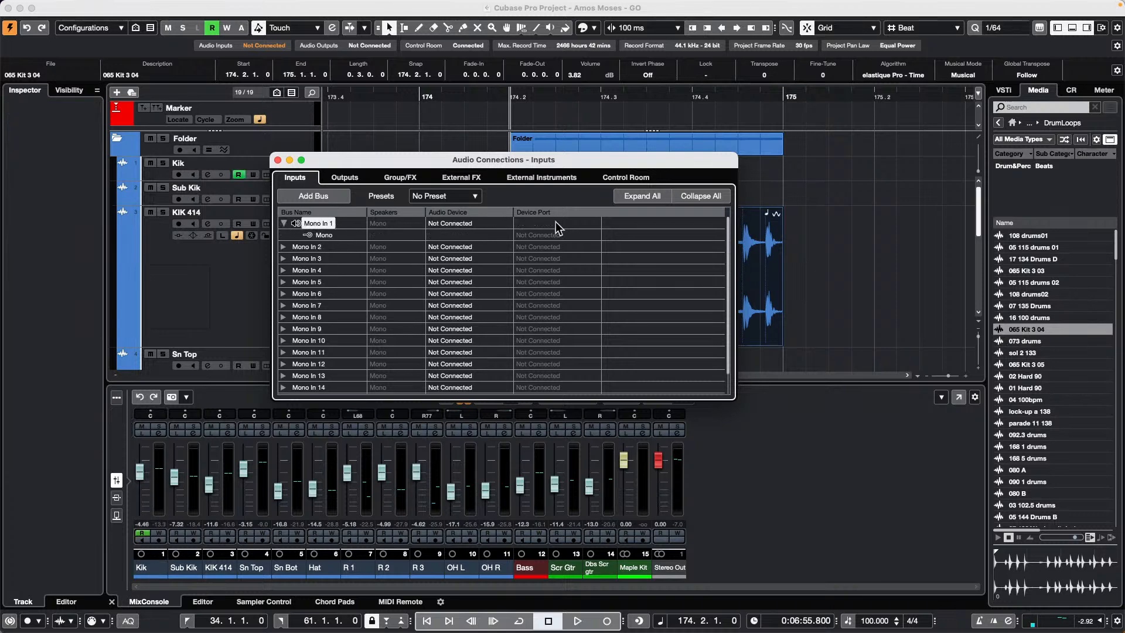
click(537, 236)
click(560, 265)
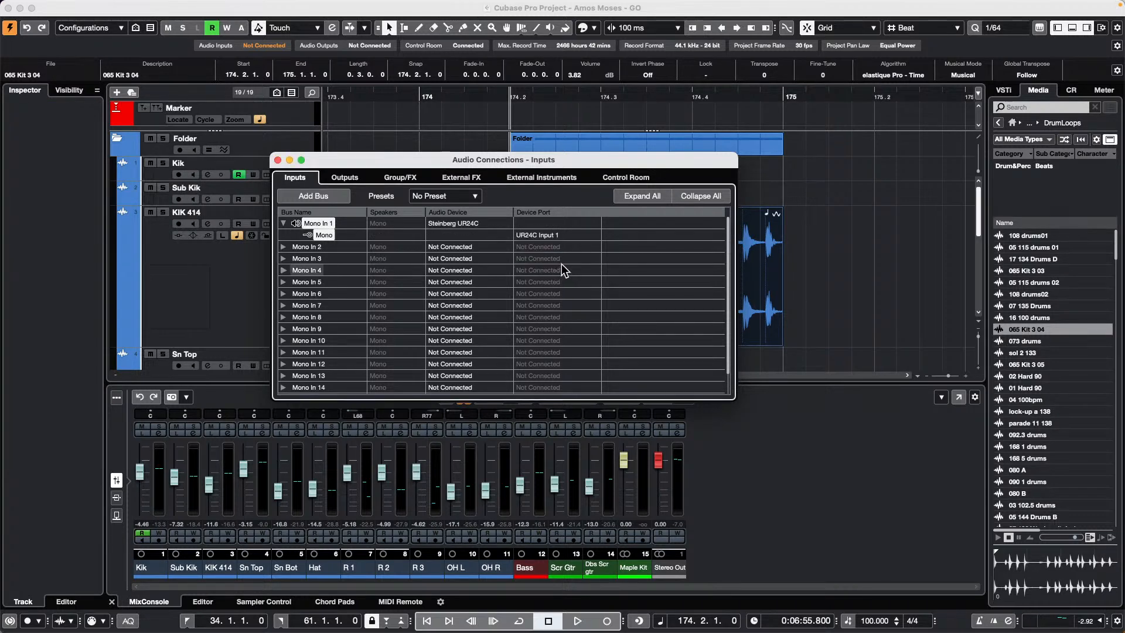
click(278, 160)
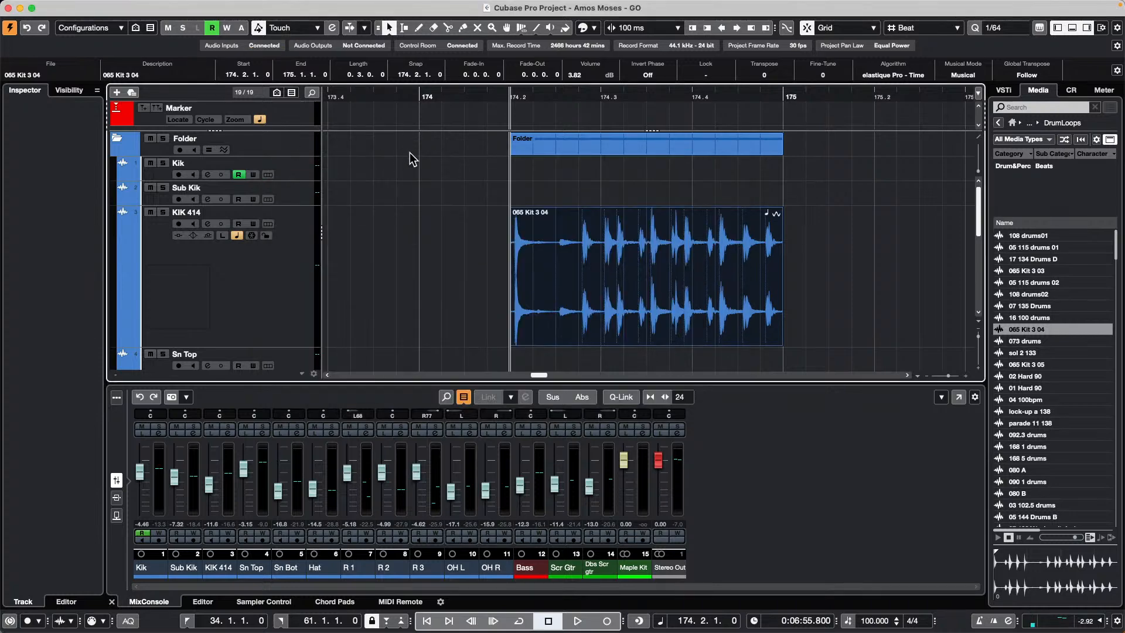
Step: Add one mono audio track with input Mono In 1 and output Stereo Out, and expand its UR24C hardware section
right_click(277, 272)
mouse_move(381, 276)
click(561, 278)
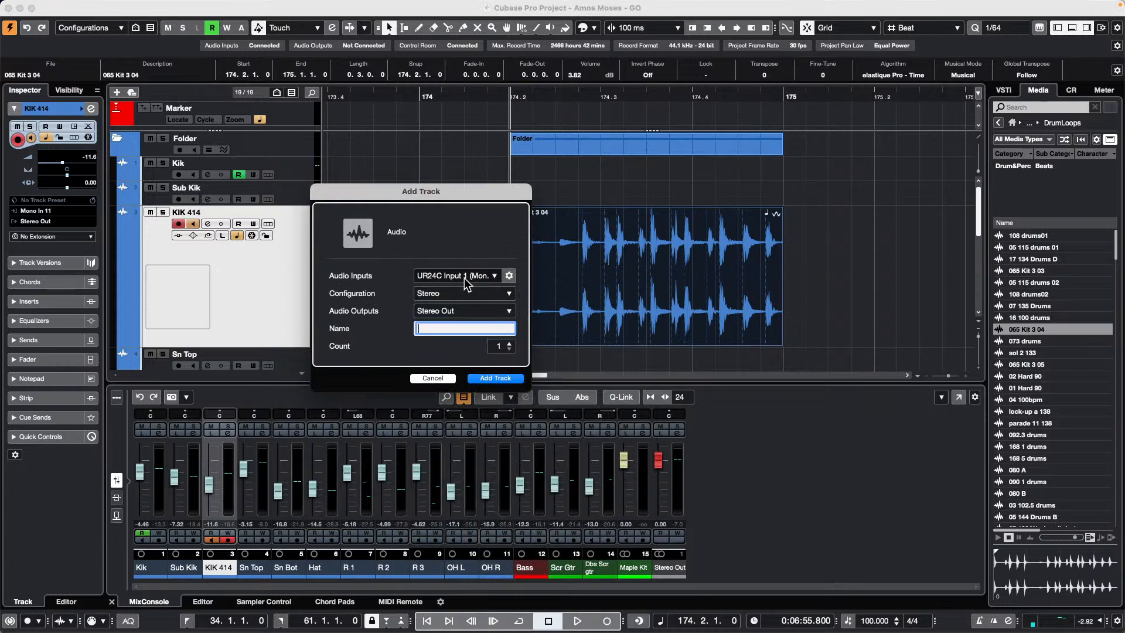
click(448, 296)
click(460, 276)
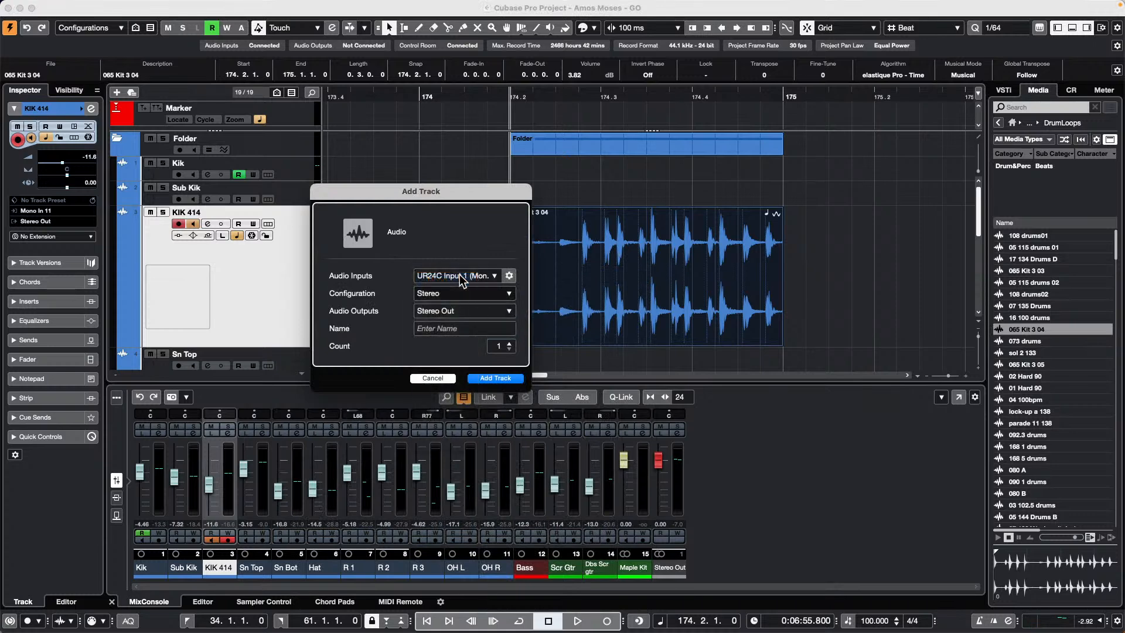
click(460, 278)
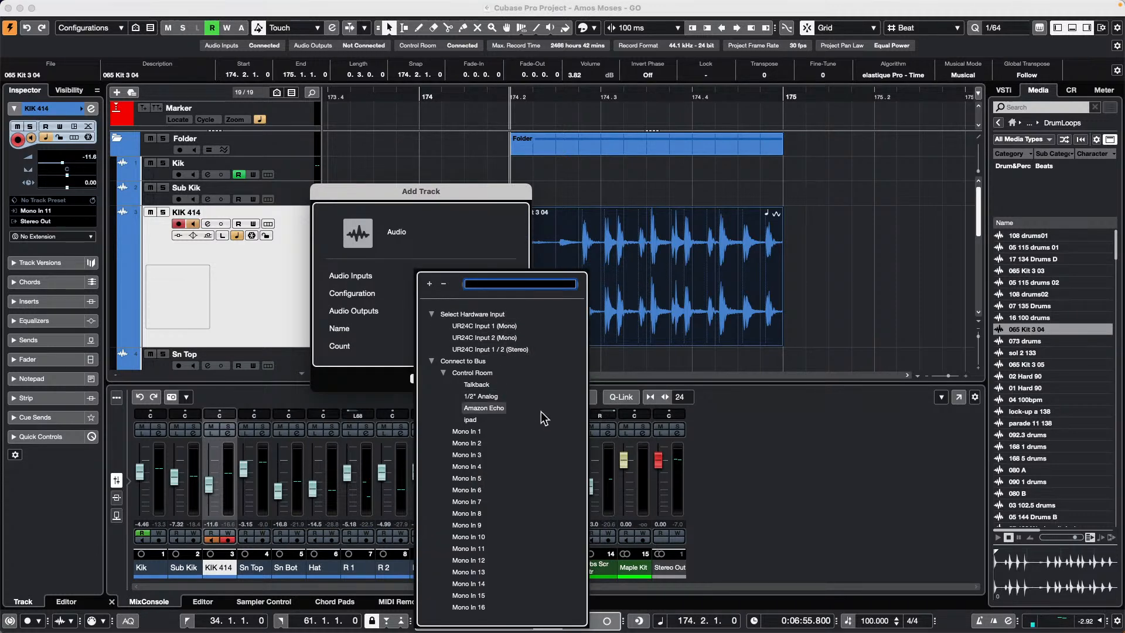
click(469, 431)
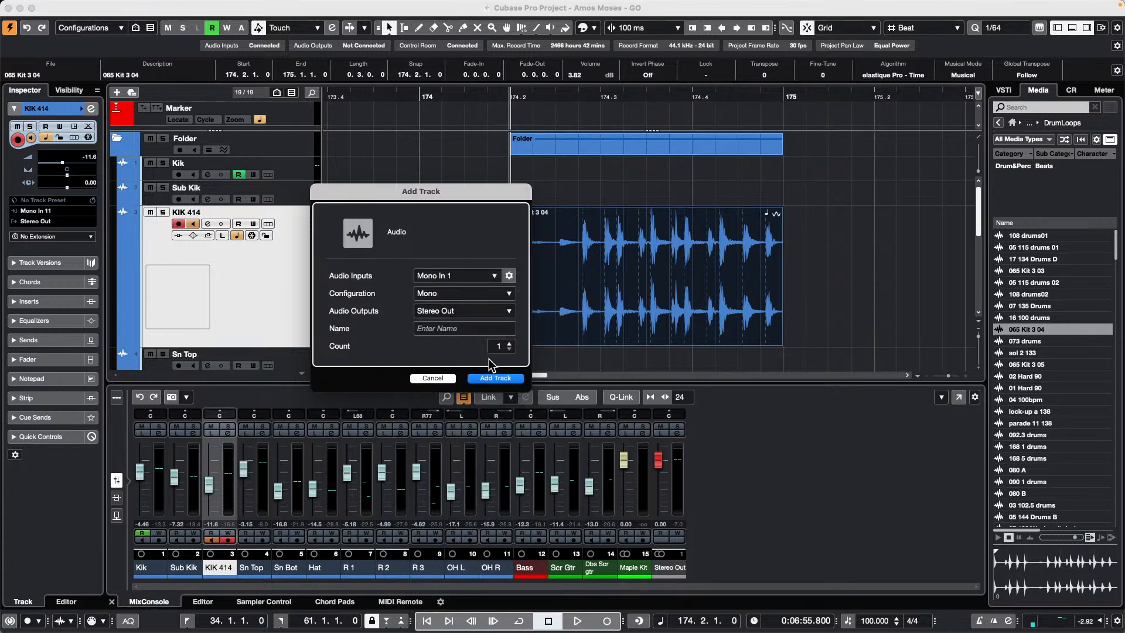
click(495, 378)
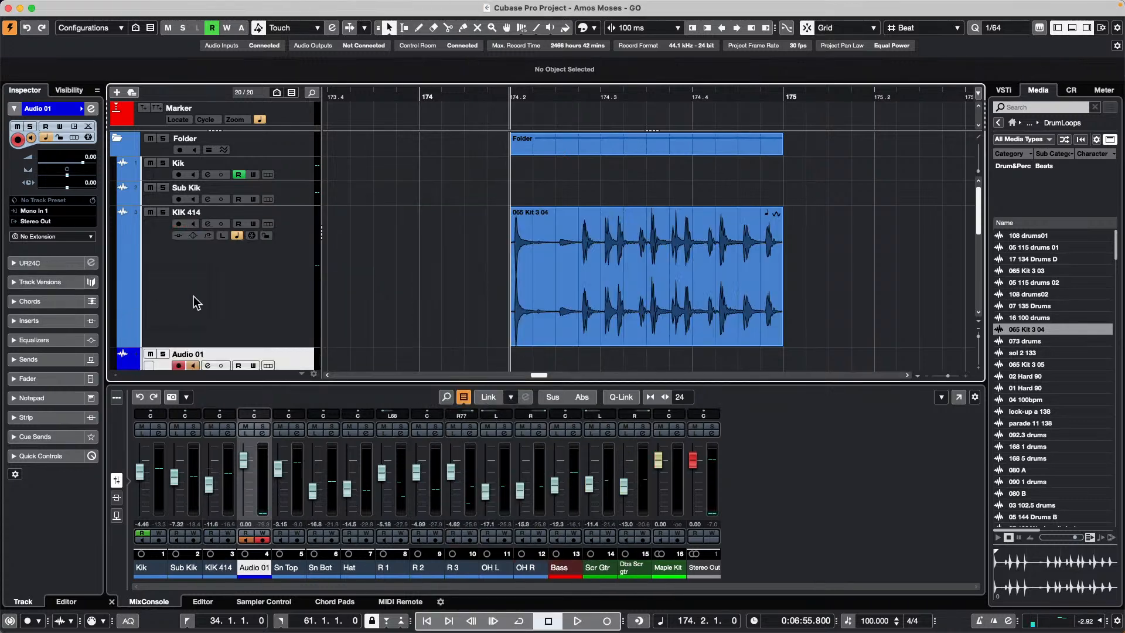
scroll(197, 303, down, 2)
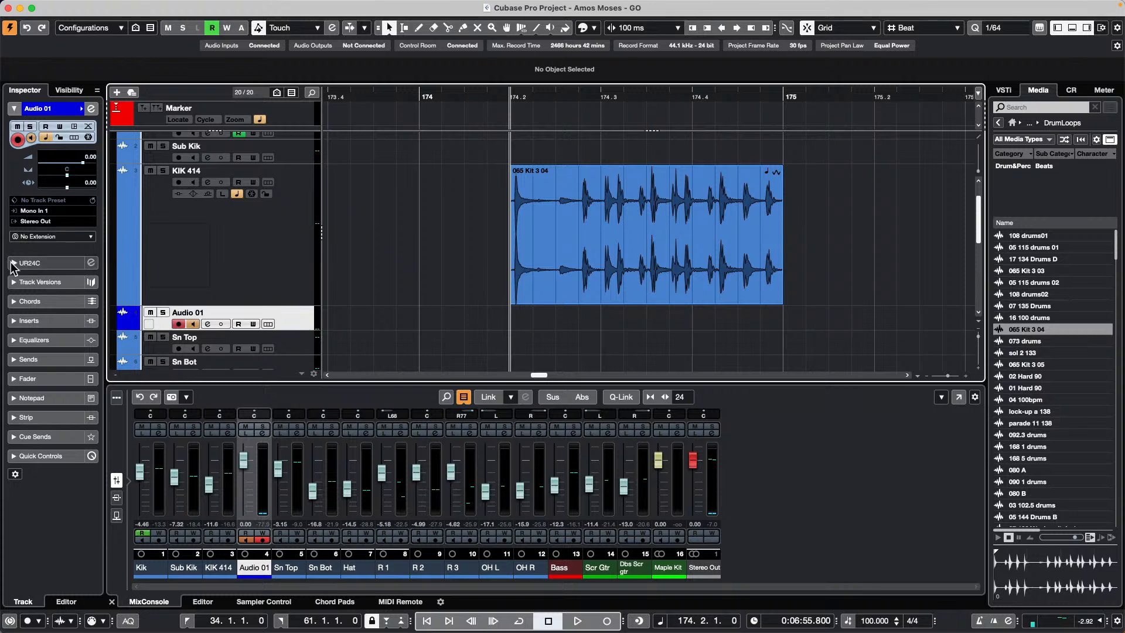
click(13, 263)
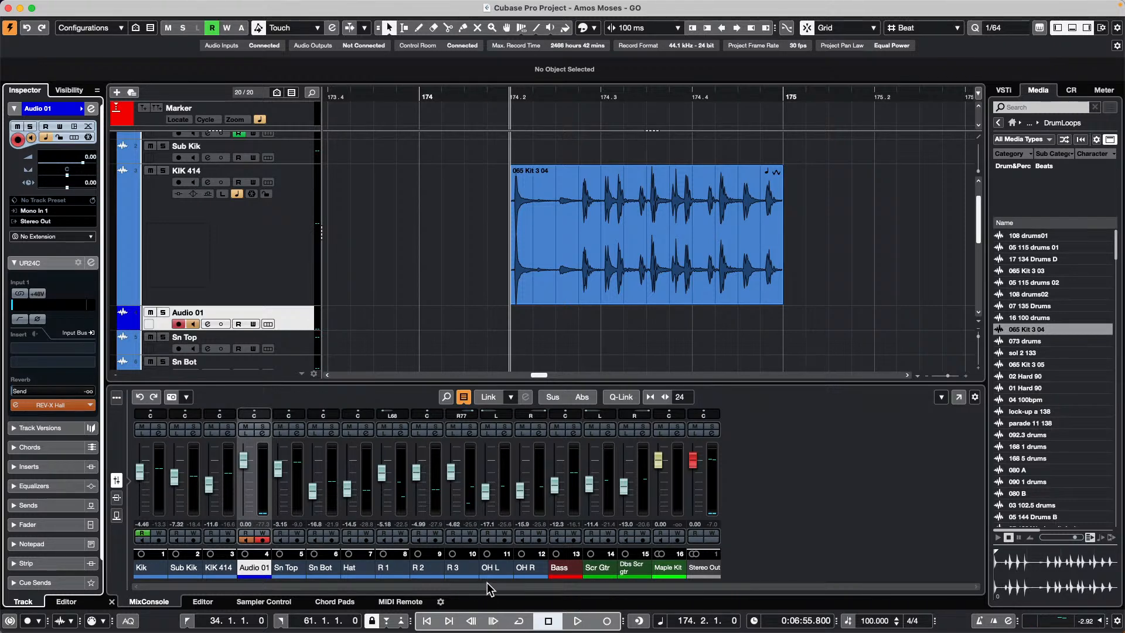
Step: Show the input channels in the lower-zone MixConsole and lower the Mono In 1 fader to about -1.32 dB
click(464, 399)
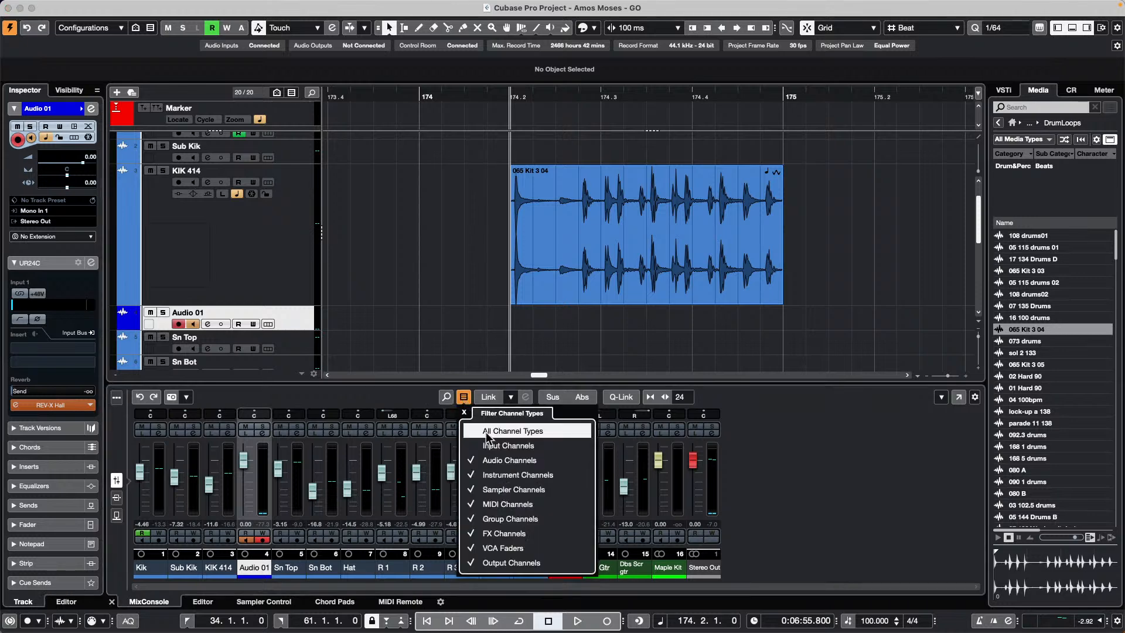
click(472, 450)
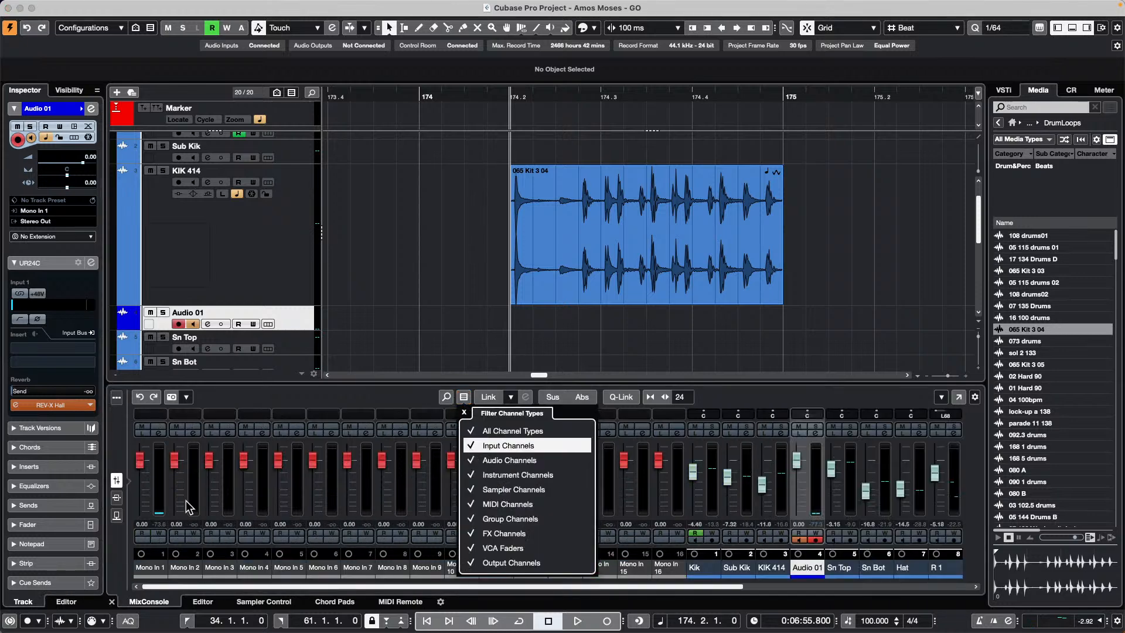
click(145, 472)
mouse_move(142, 460)
mouse_down()
mouse_move(142, 514)
mouse_move(148, 466)
mouse_up()
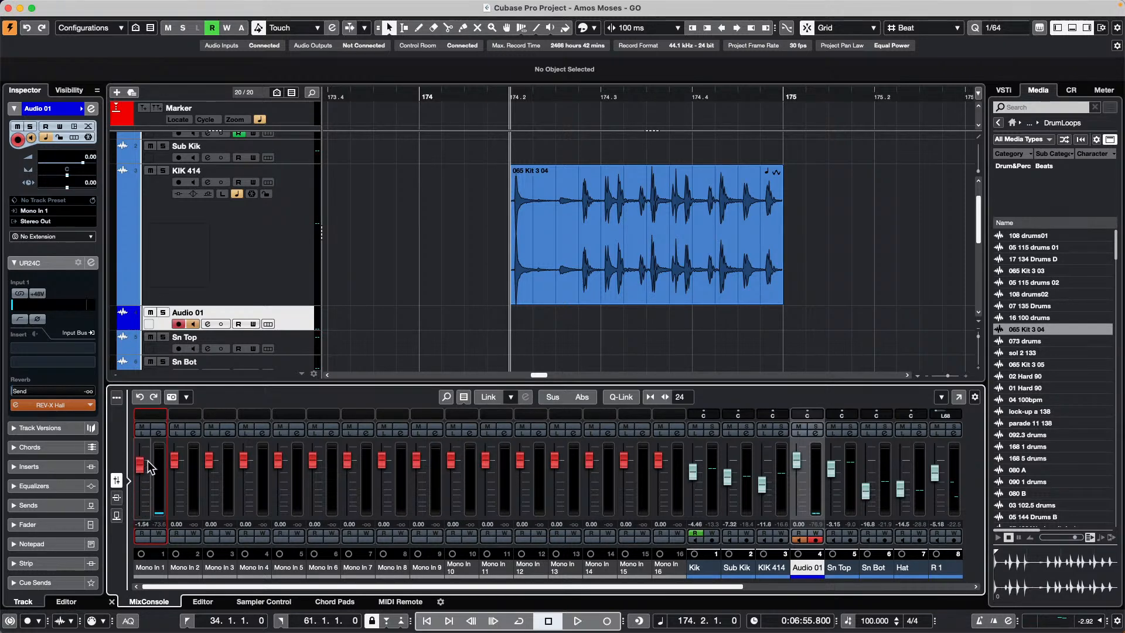
Step: Hide the input channels through the MixConsole channel type filter and show them again
click(463, 399)
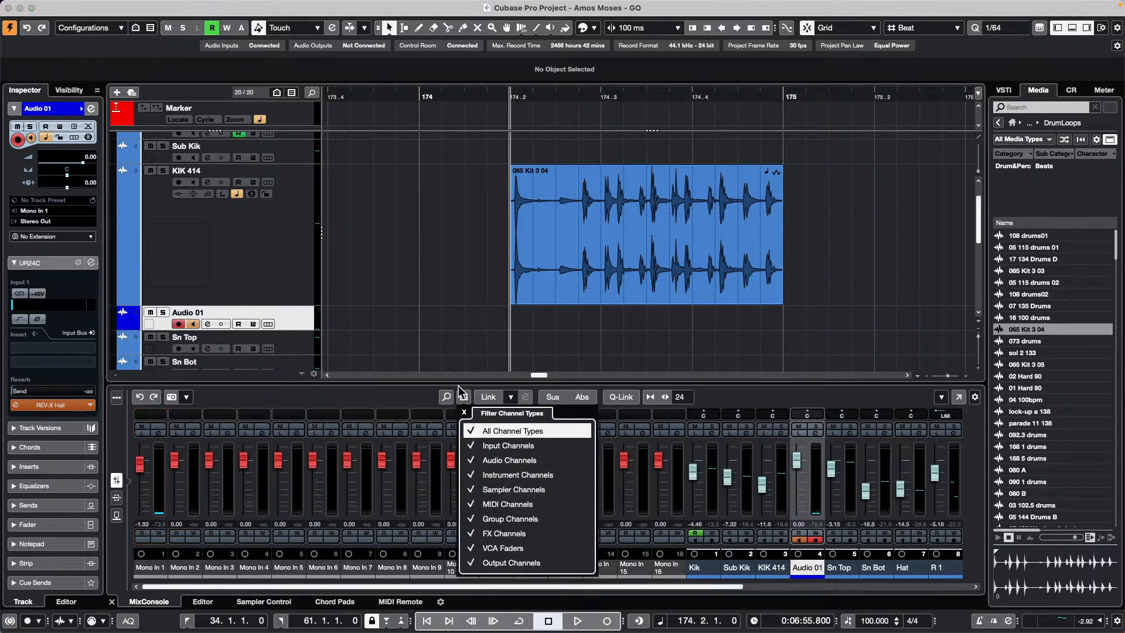
click(462, 397)
click(463, 397)
click(476, 446)
click(464, 398)
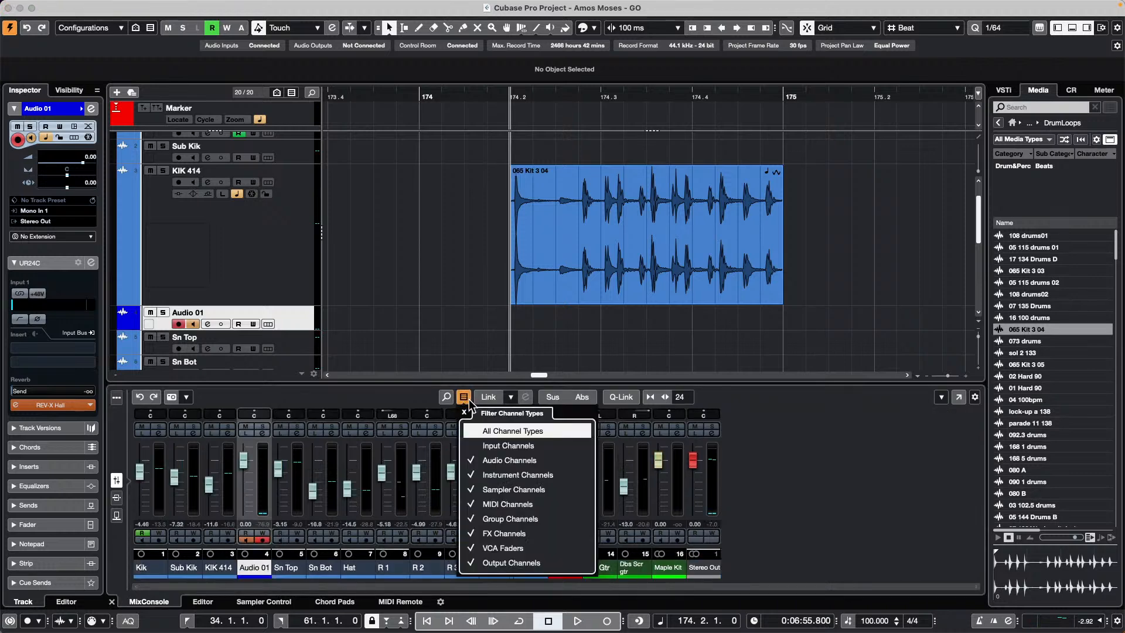
click(478, 445)
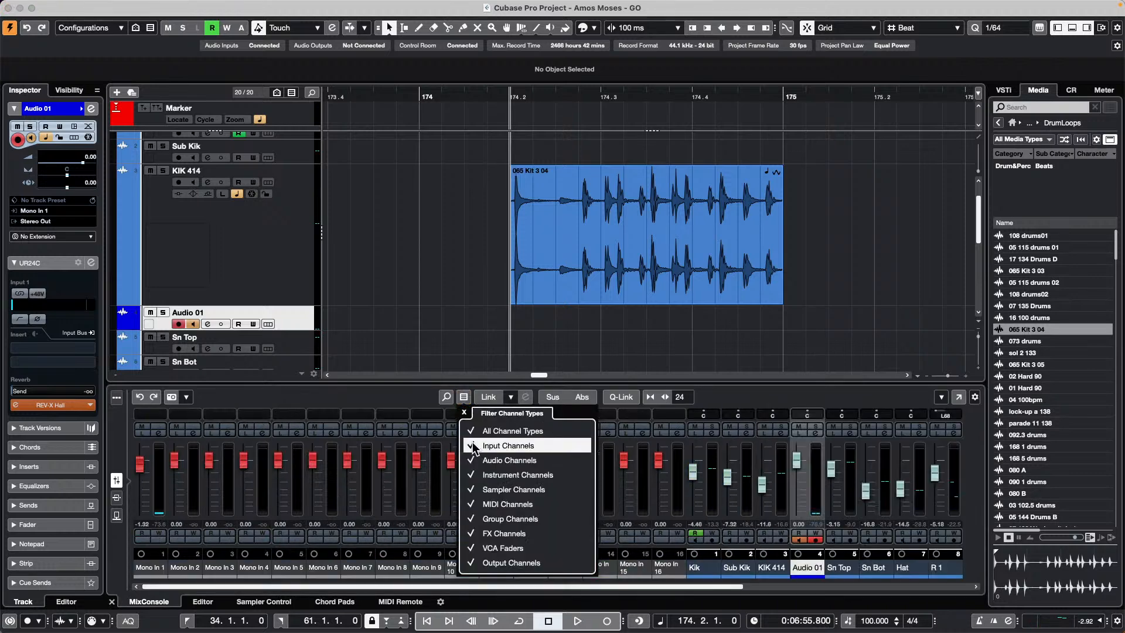
Step: Raise the Mono In 1 input channel's fader to about 1.12 dB
click(142, 475)
mouse_move(139, 468)
mouse_down()
mouse_move(139, 481)
mouse_move(140, 460)
mouse_up()
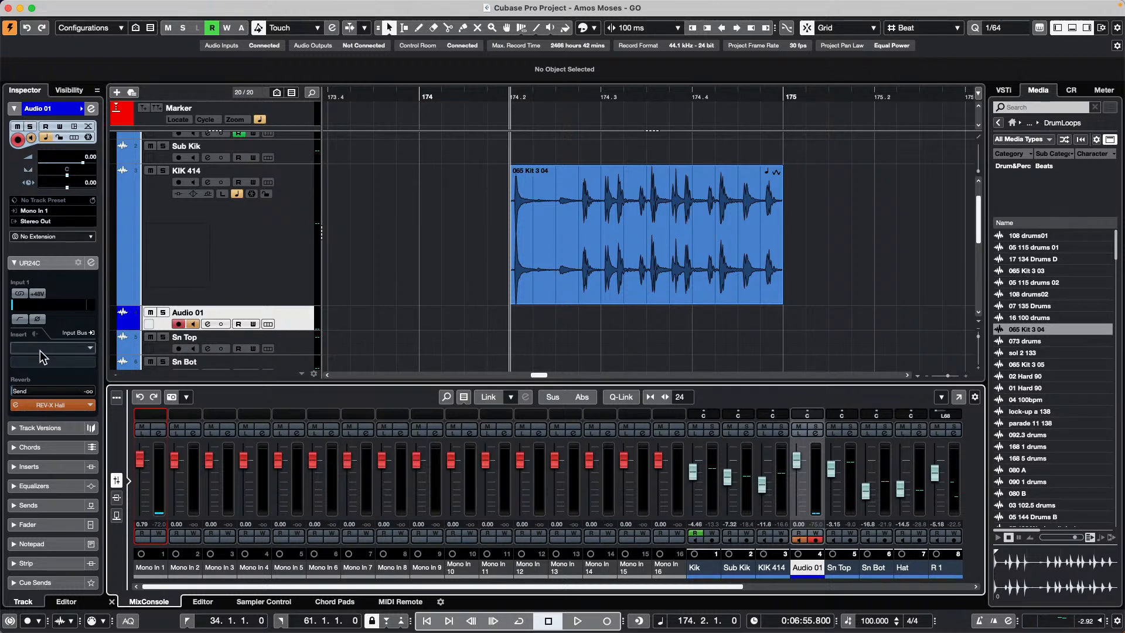
click(38, 294)
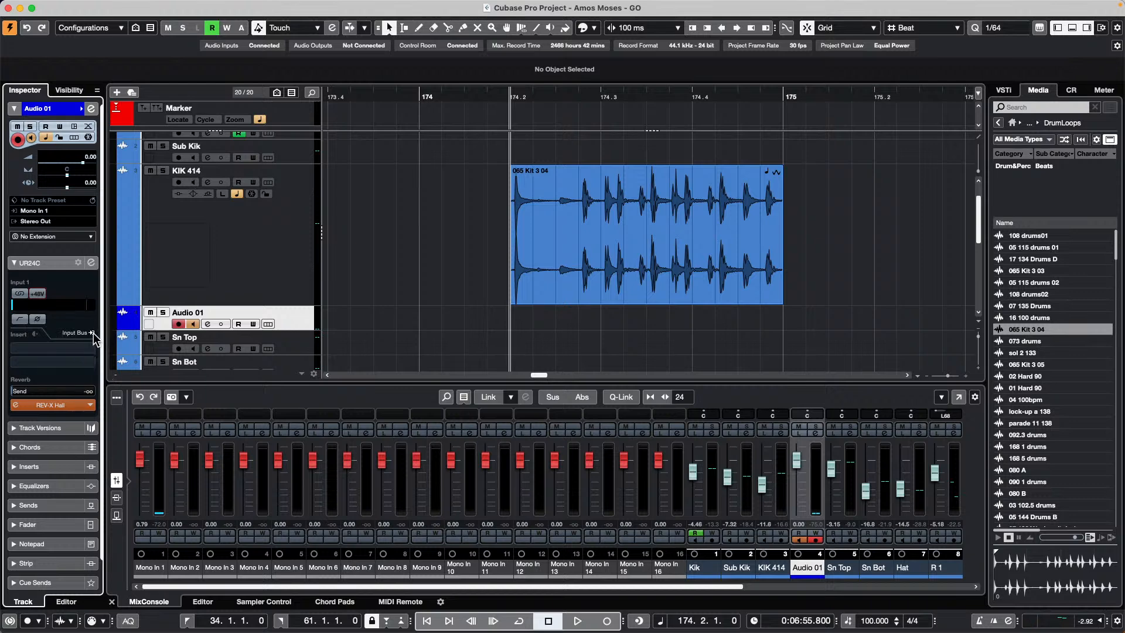
mouse_move(149, 469)
mouse_down()
mouse_move(149, 494)
mouse_move(147, 458)
mouse_up()
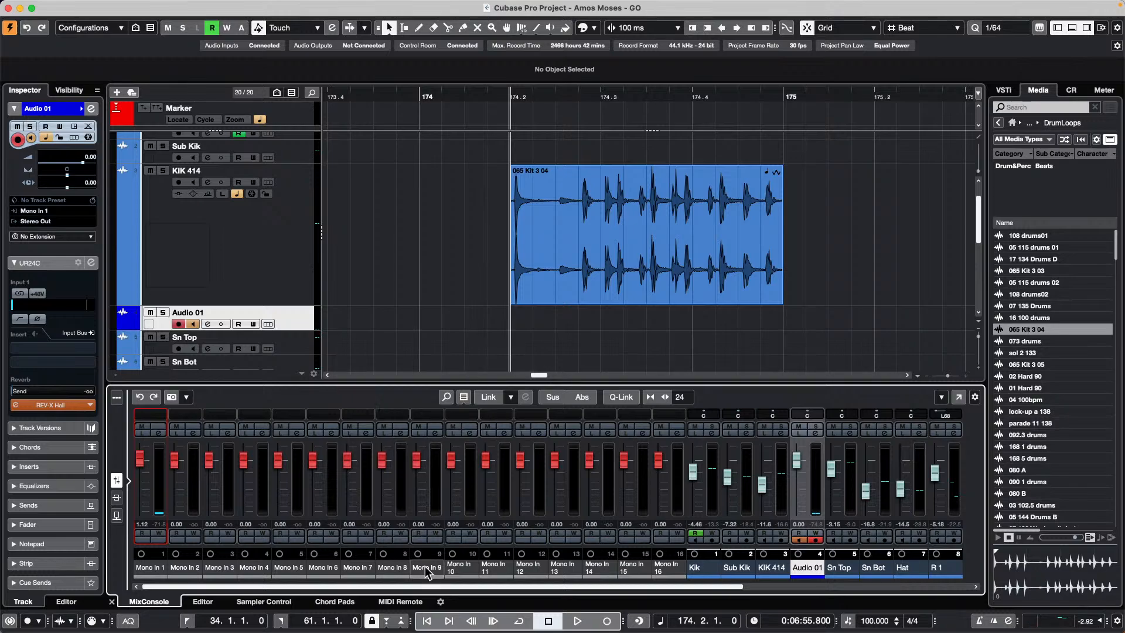
Step: Open the full MixConsole window and play back the drum loop briefly twice
key(F3)
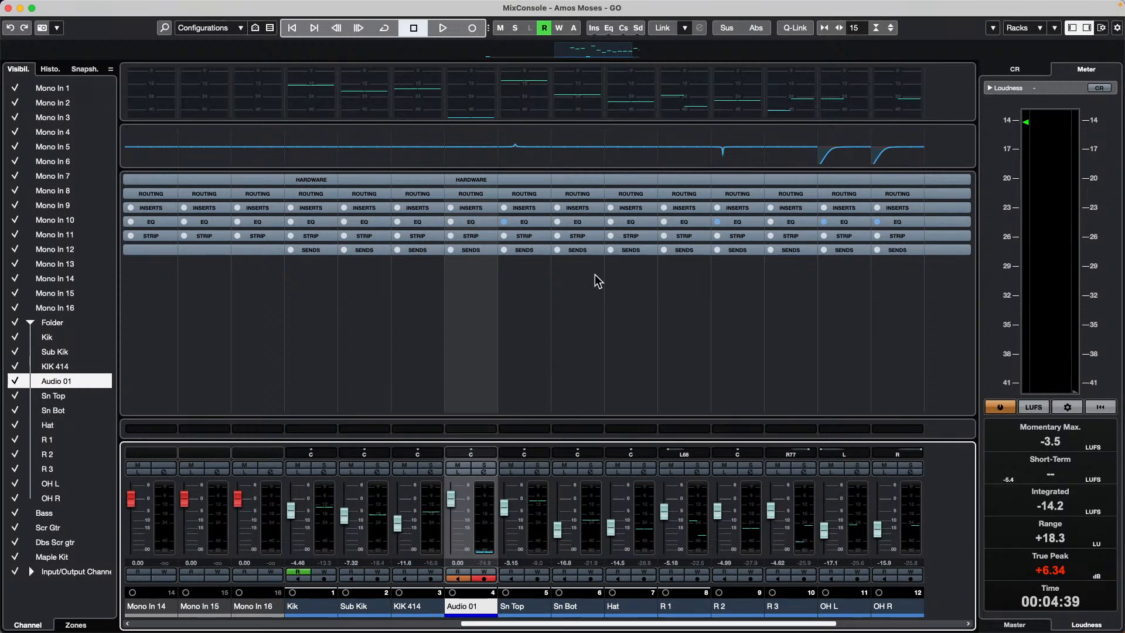
key(space)
key(space)
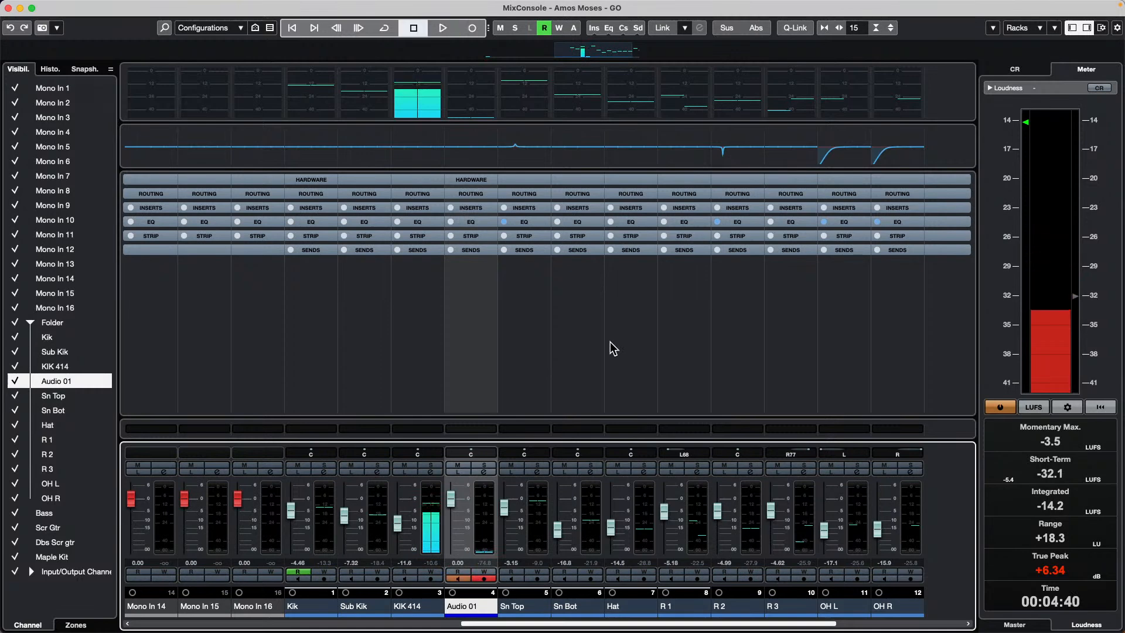
key(space)
key(space)
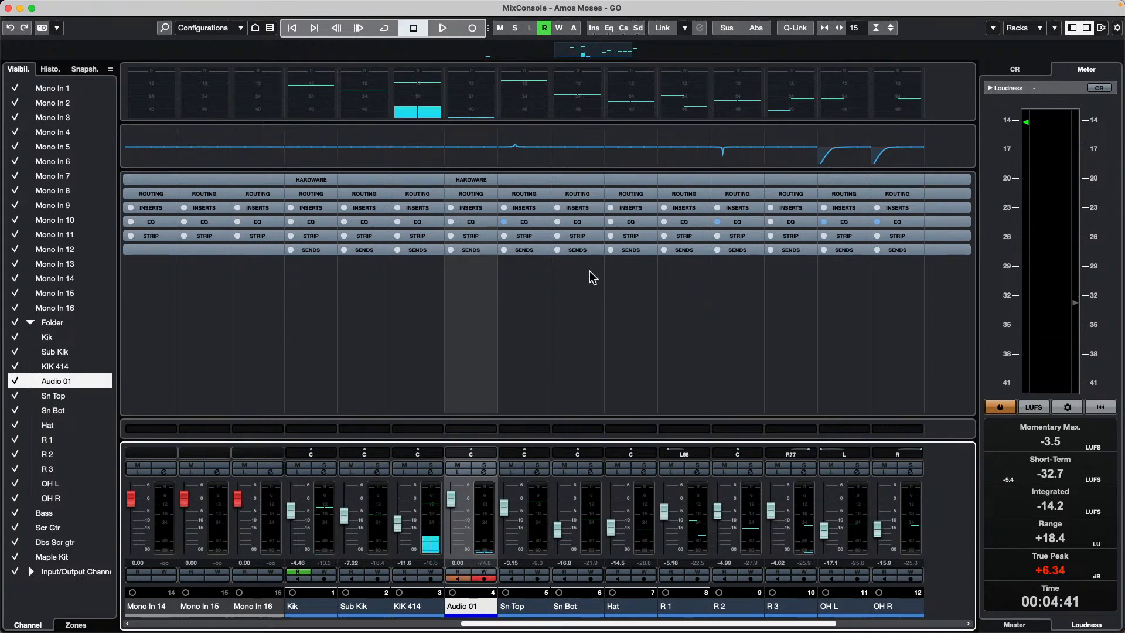
Step: Bypass inserts, EQs, channel strips and sends on all channels, and reactivate everything except the sends
click(593, 27)
click(609, 28)
click(637, 27)
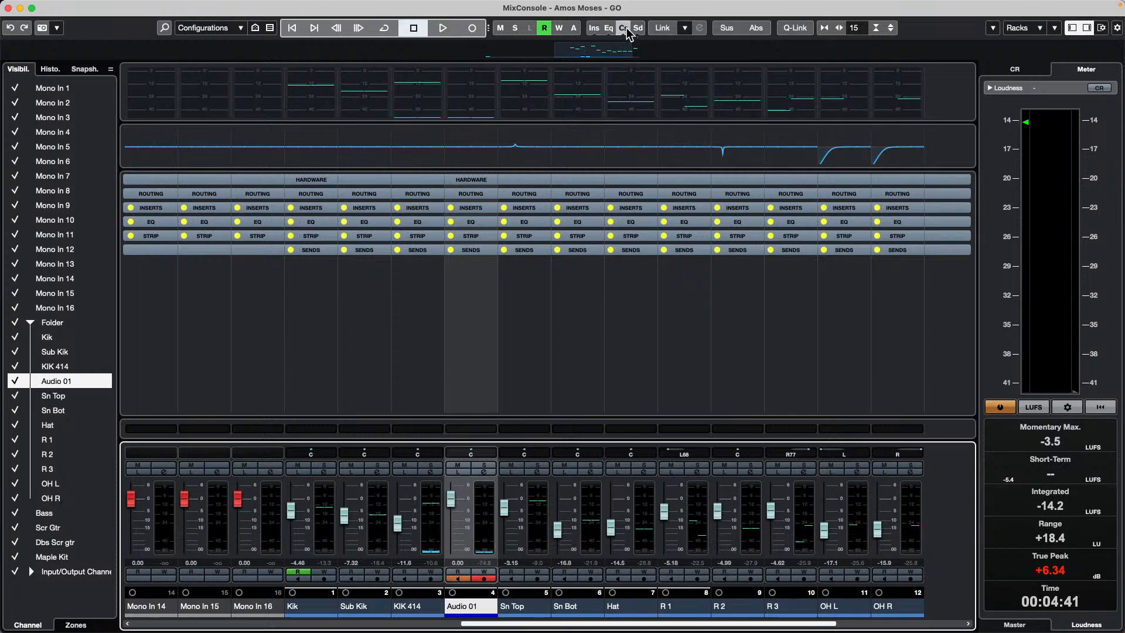
click(607, 28)
click(594, 28)
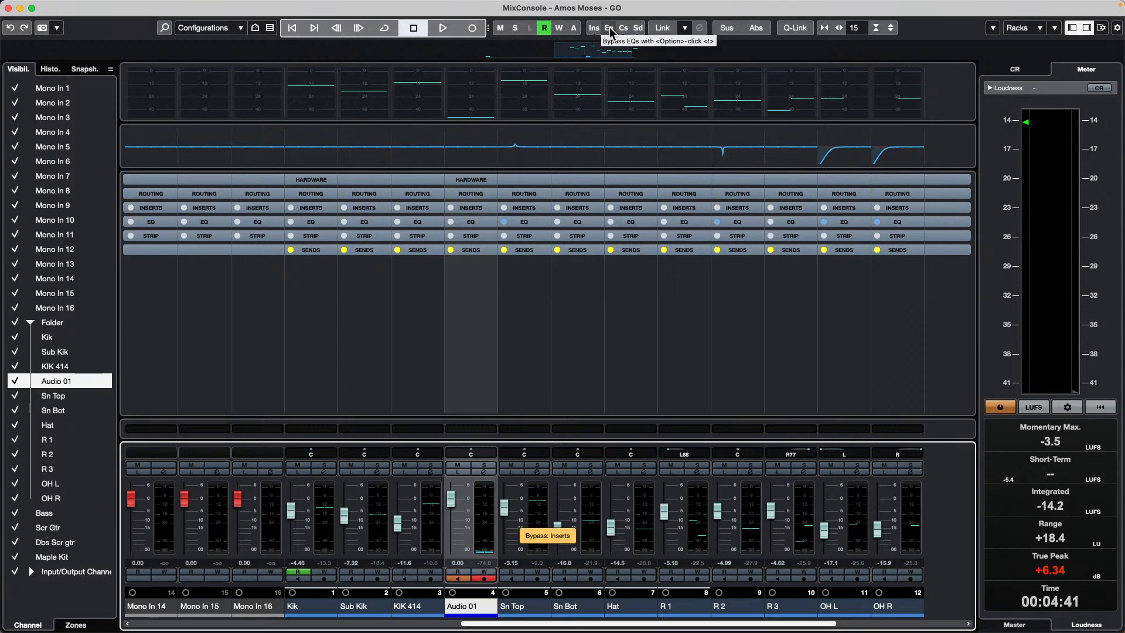
Step: Bypass the EQs, inserts and channel strips on all channels again while playing back the project, and stop playback
click(608, 28)
click(594, 28)
key(space)
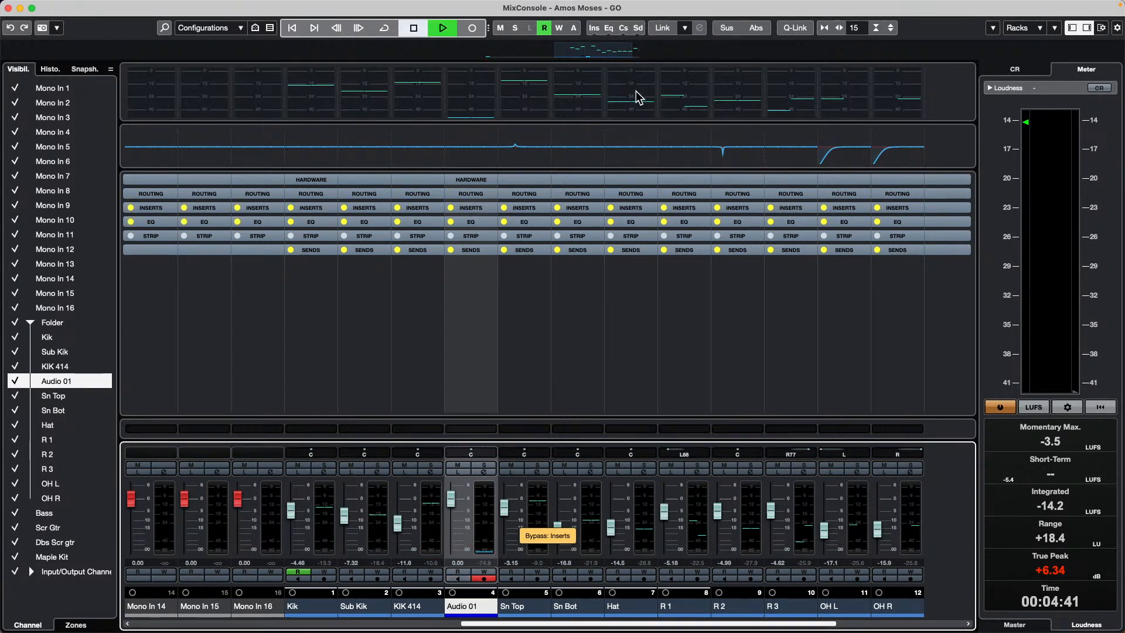
click(624, 27)
key(space)
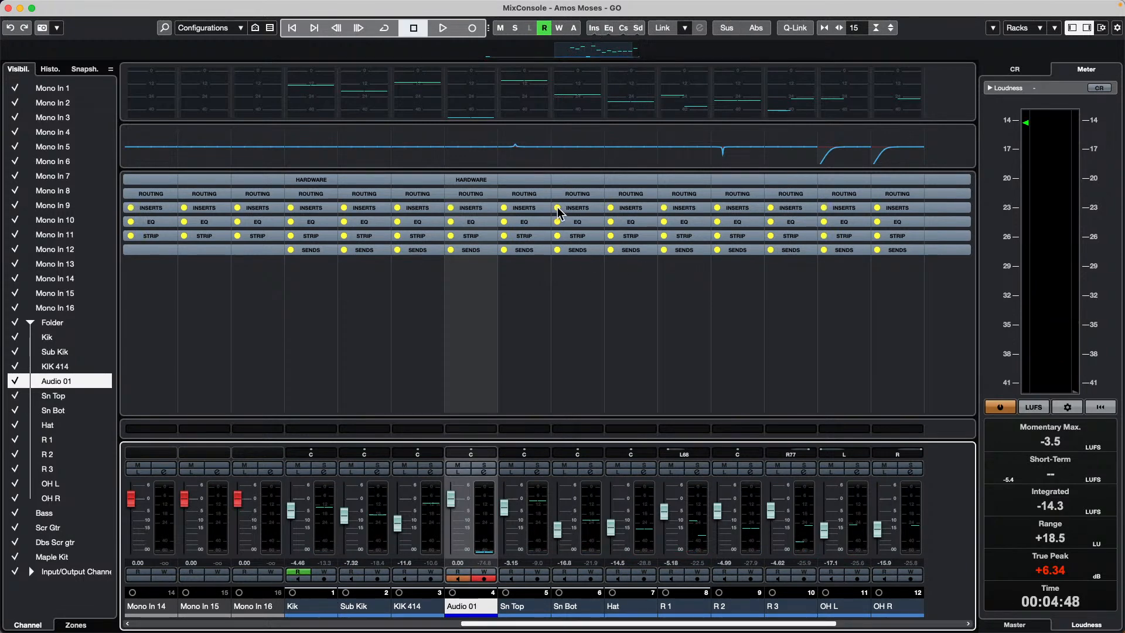
Step: Reactivate the inserts, EQs, channel strips and sends on all channels
click(594, 28)
click(609, 29)
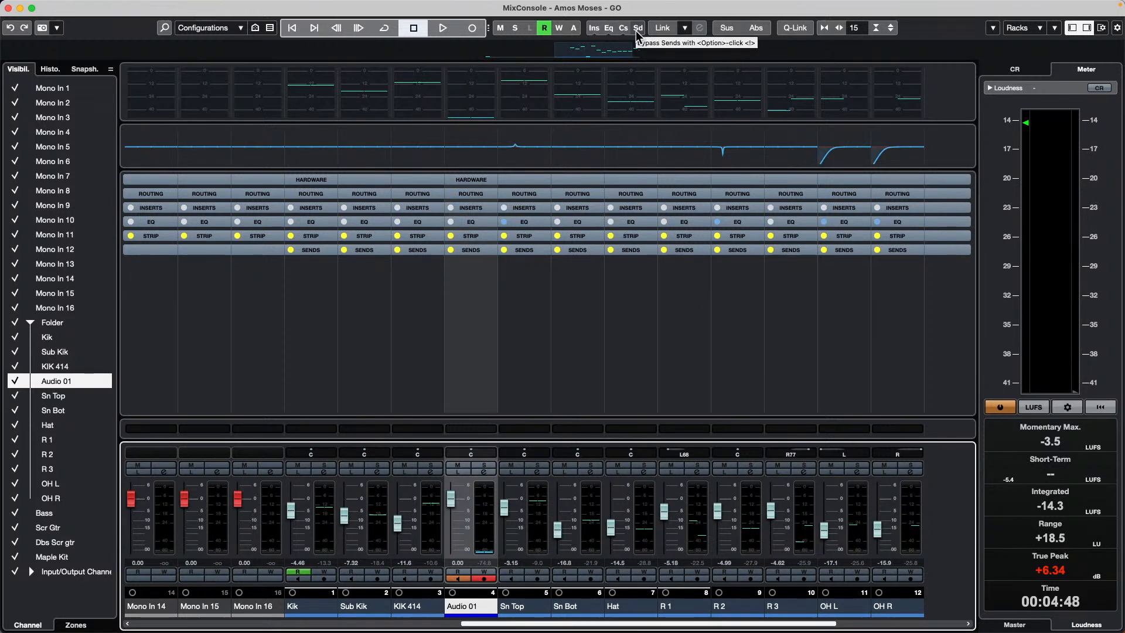
click(623, 28)
click(638, 28)
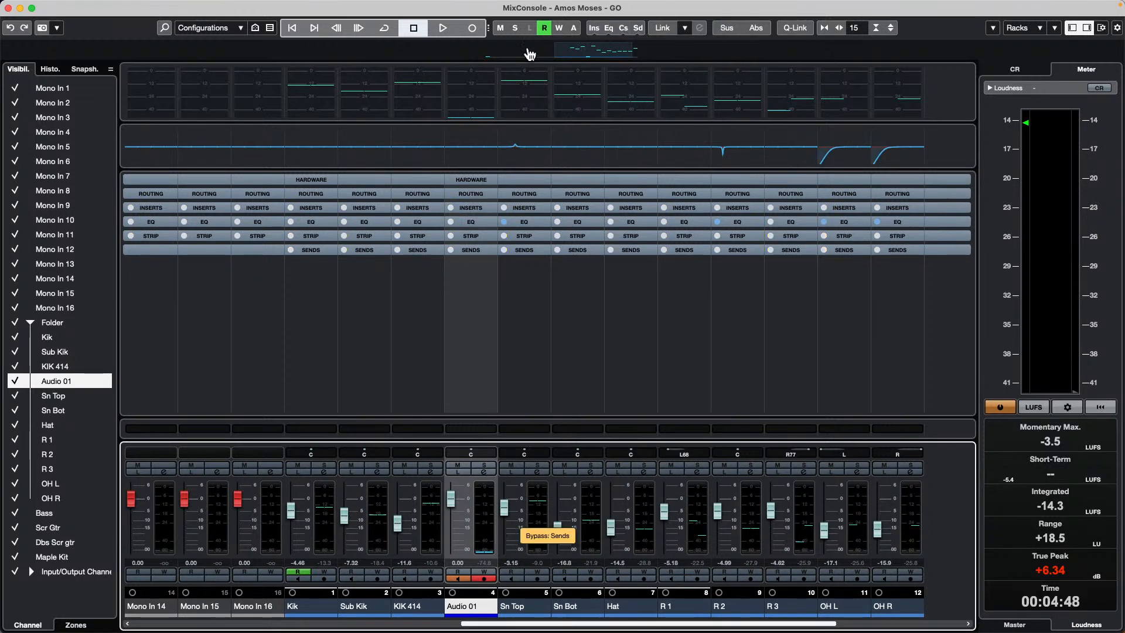
Step: Toggle the global insert bypass on and off, and leave the inserts of all channels bypassed
click(594, 28)
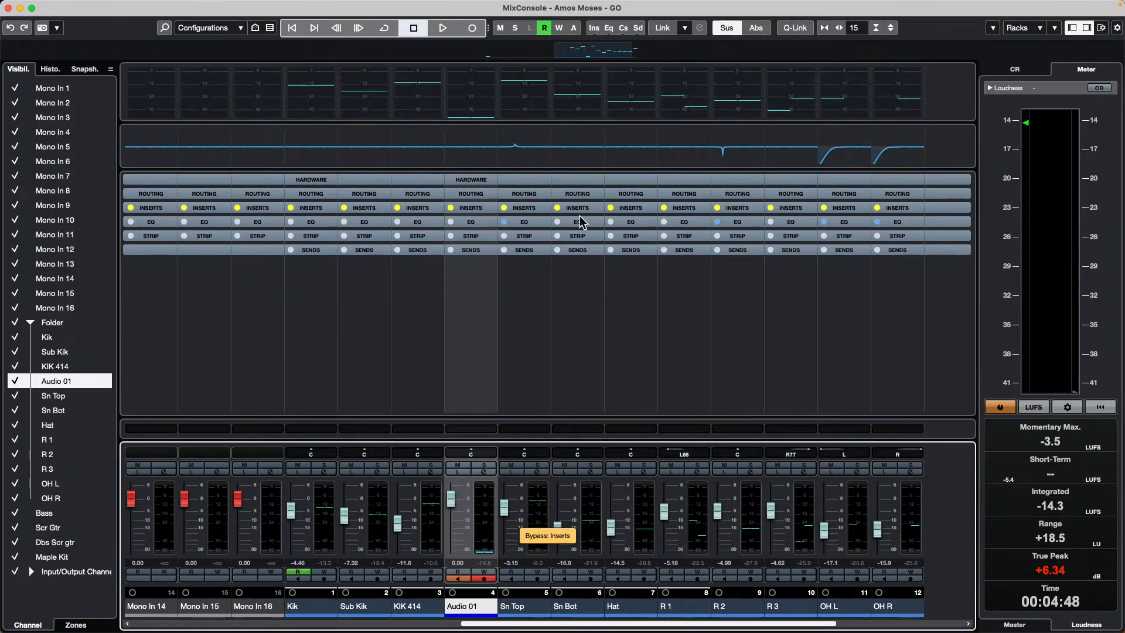
click(593, 28)
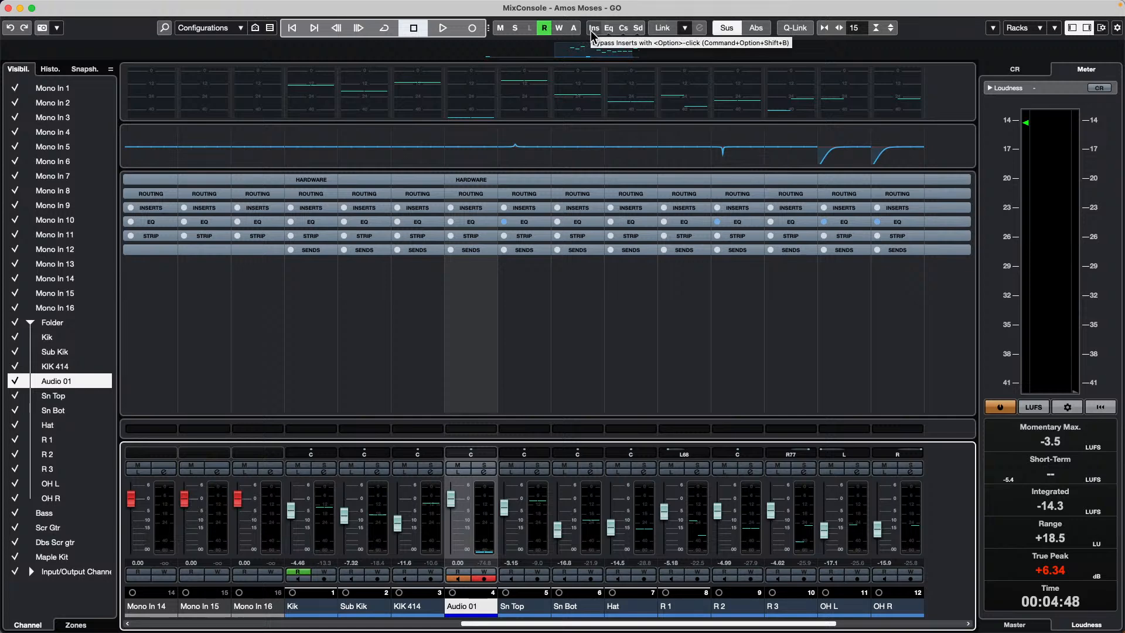
click(594, 29)
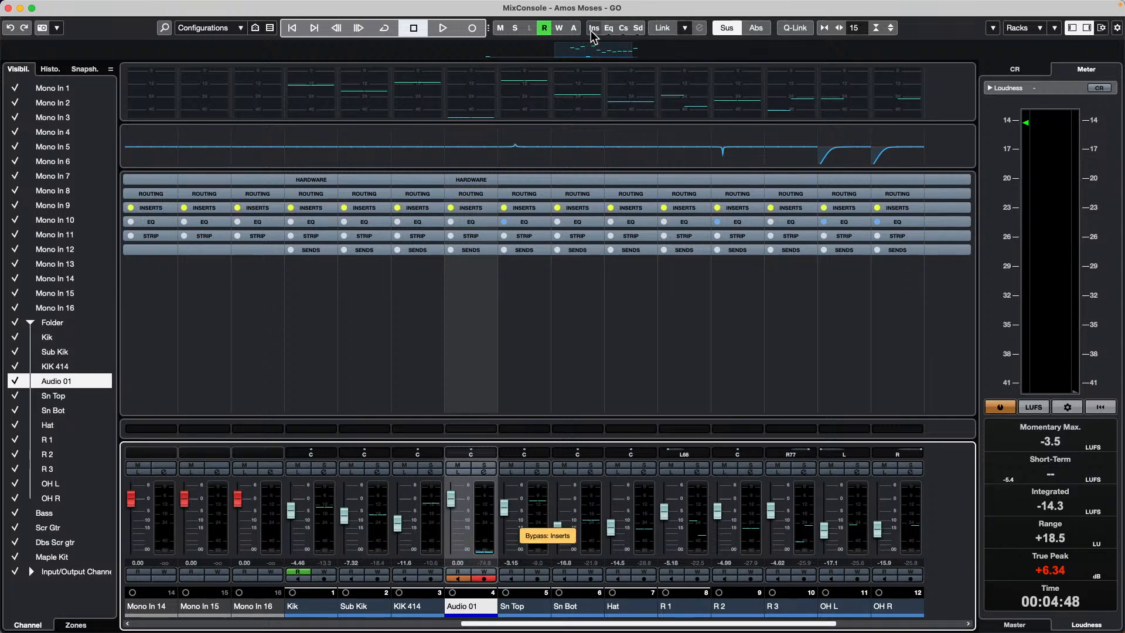
click(613, 33)
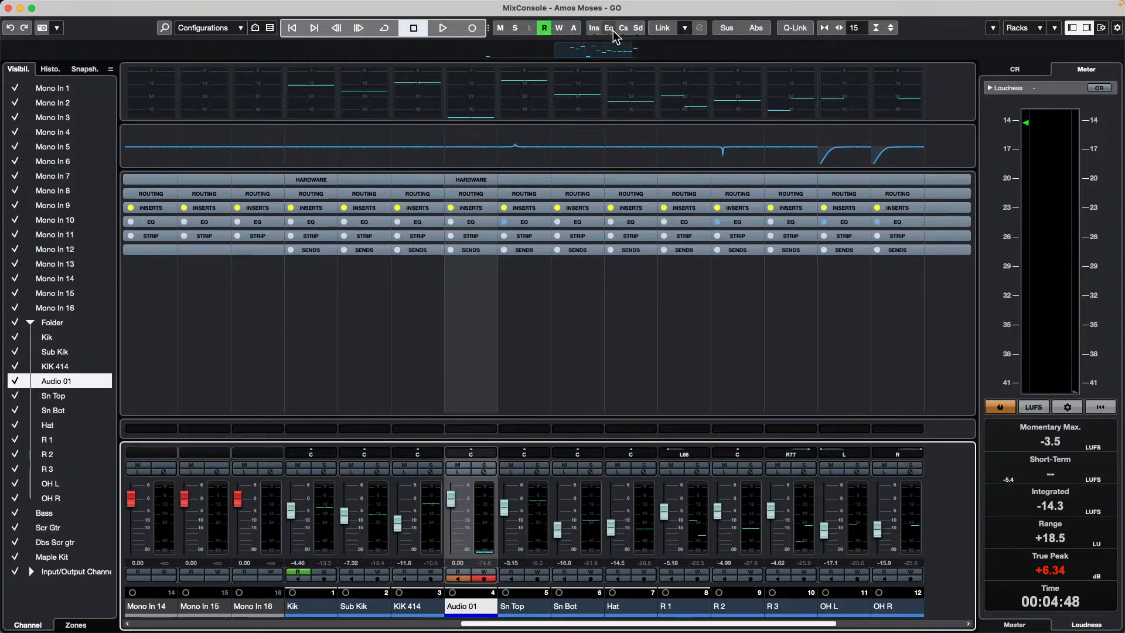
Step: Toggle the global bypasses for inserts, EQs, channel strips and sends, ending with inserts, EQs and sends bypassed on all channels
click(629, 30)
click(638, 29)
click(624, 30)
click(609, 29)
click(601, 34)
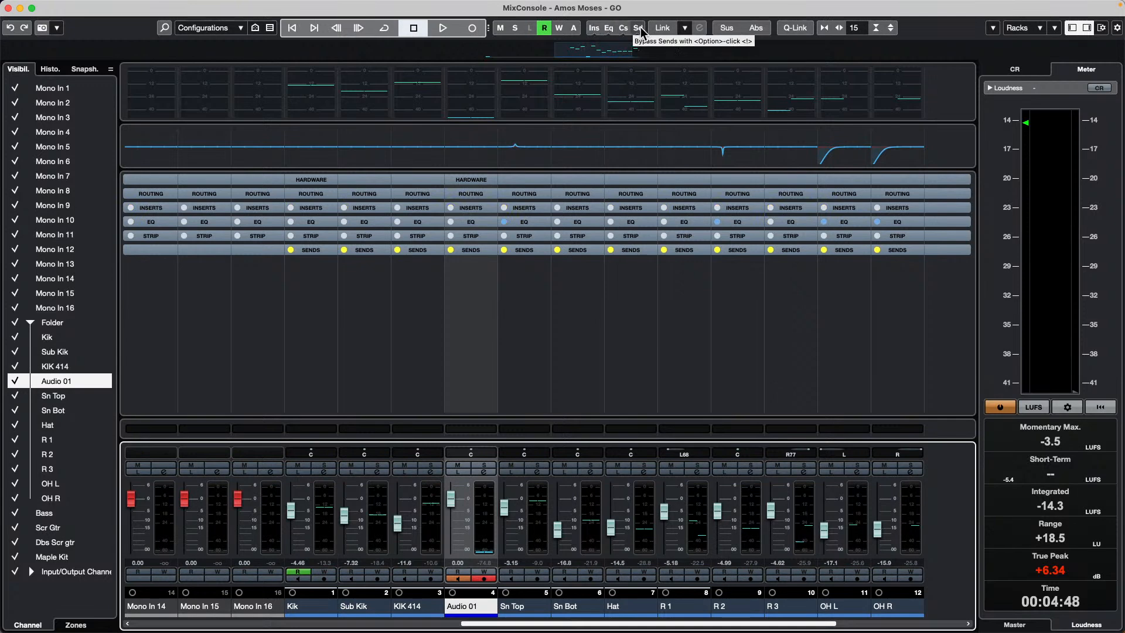
click(637, 30)
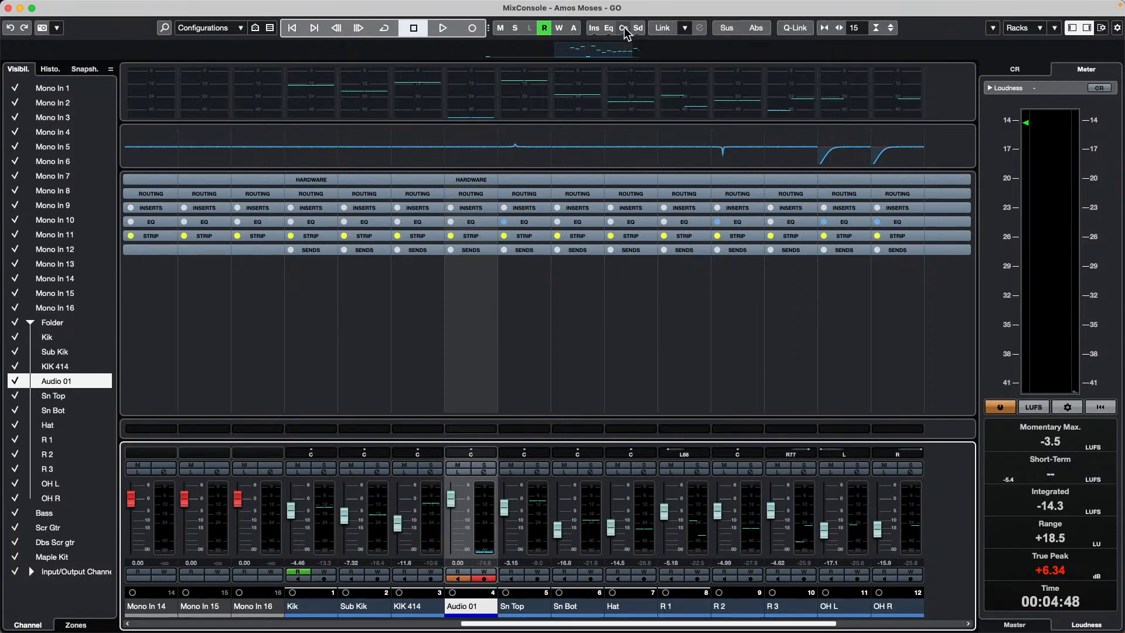
click(610, 29)
click(594, 29)
click(638, 29)
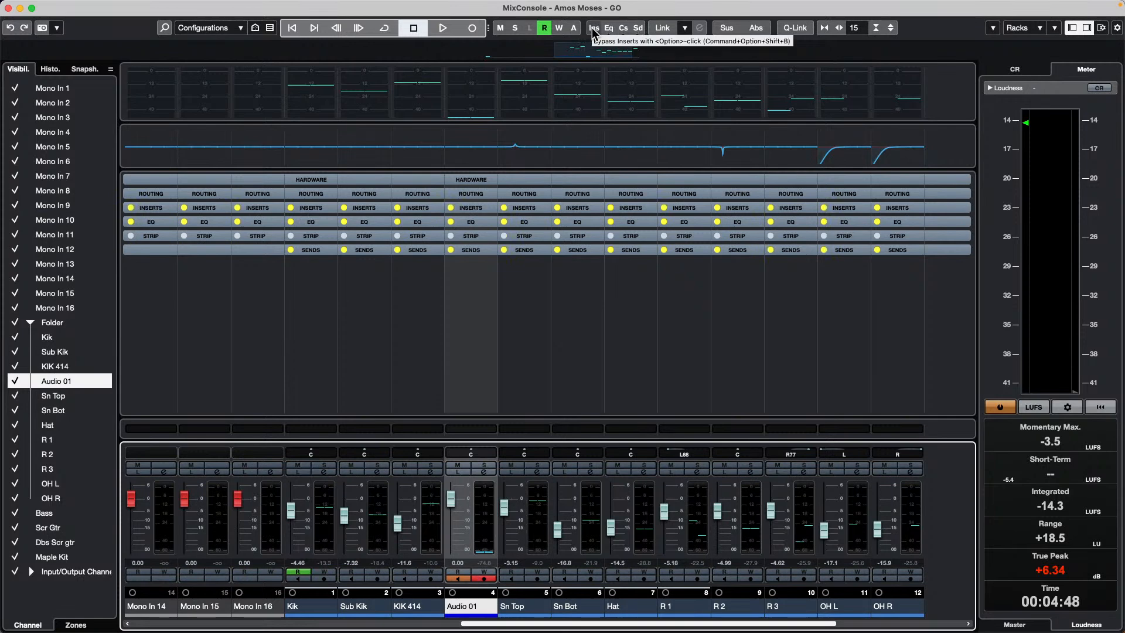
Step: Reactivate the inserts, EQs, channel strips and sends on all channels and close the MixConsole window
click(638, 29)
click(623, 30)
click(594, 29)
click(609, 30)
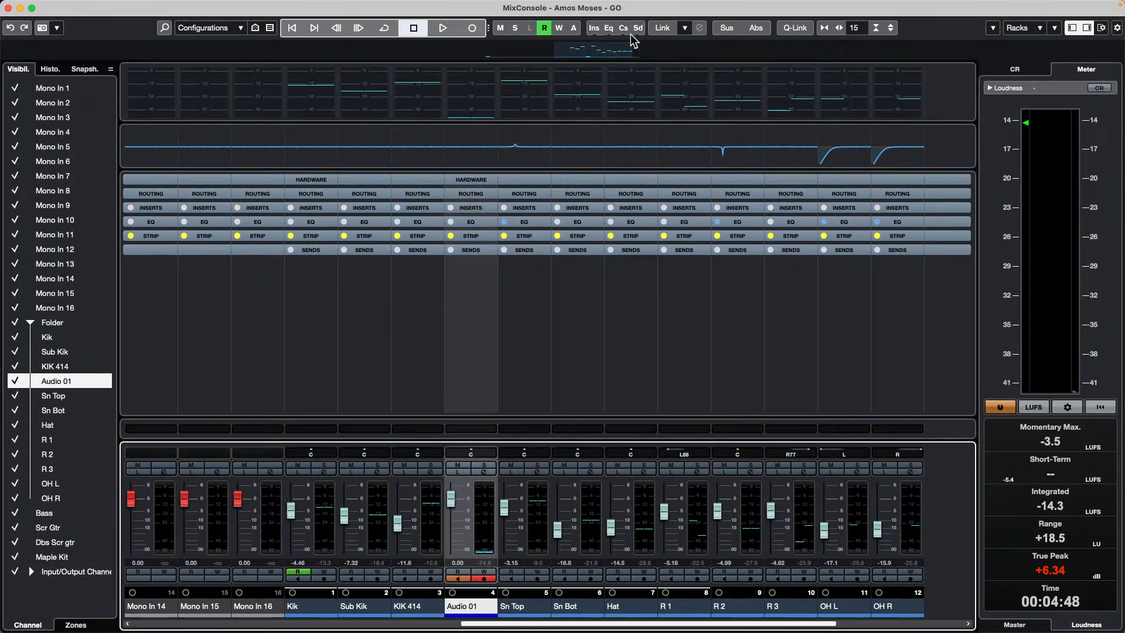
click(625, 29)
click(8, 7)
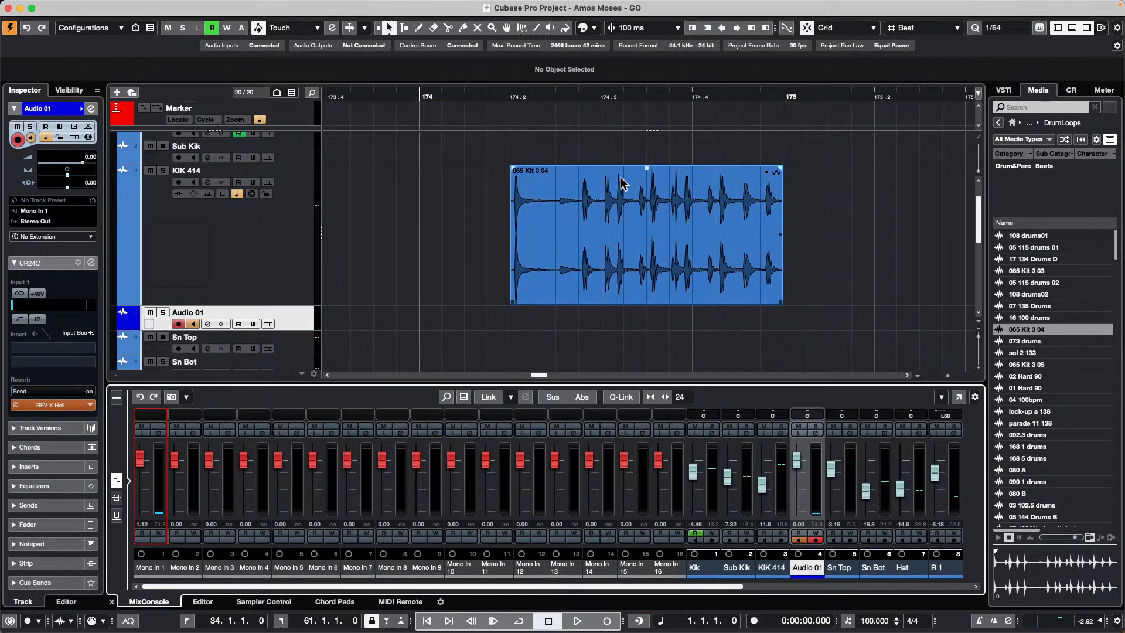
Step: Return to the start of the project and show the full length of all tracks
drag(515, 171, 446, 173)
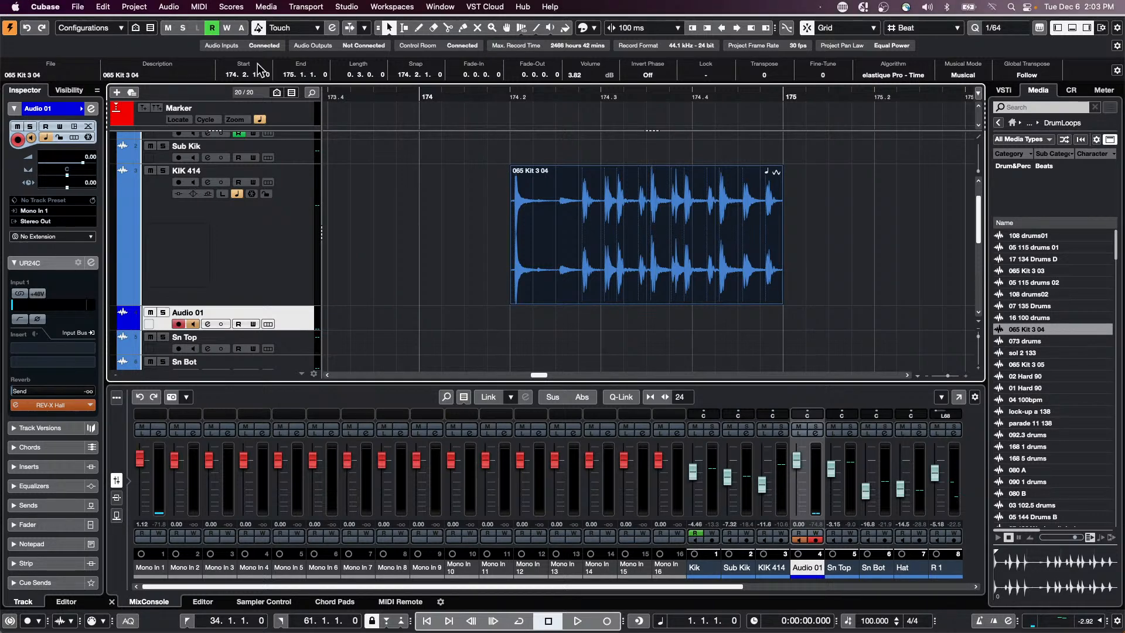
drag(346, 96, 89, 58)
drag(505, 374, 341, 375)
key(g)
key(g)
key(g)
key(g)
key(g)
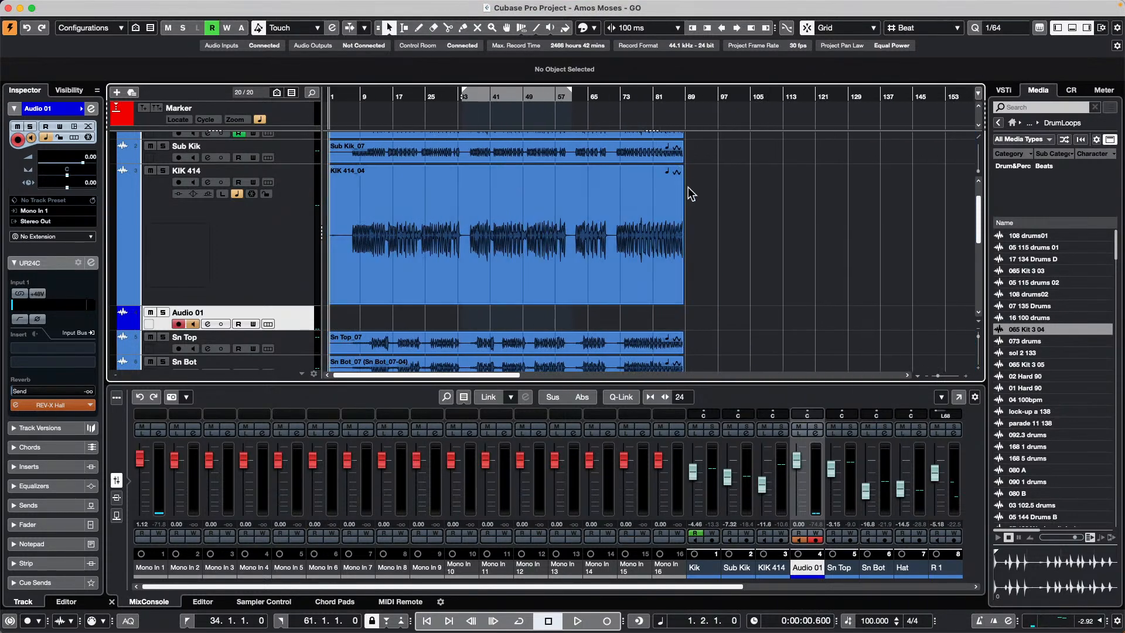
Step: Set up a multiple-channel audio mixdown with all instrument tracks and audio channels included, and close it without exporting
click(76, 6)
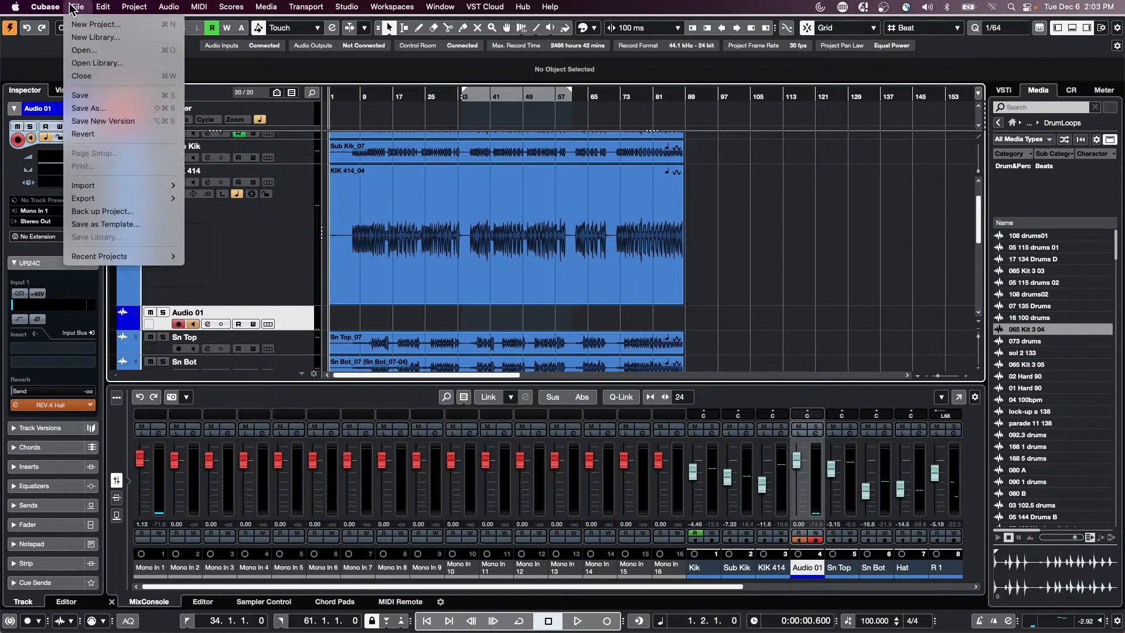
mouse_move(93, 199)
click(246, 200)
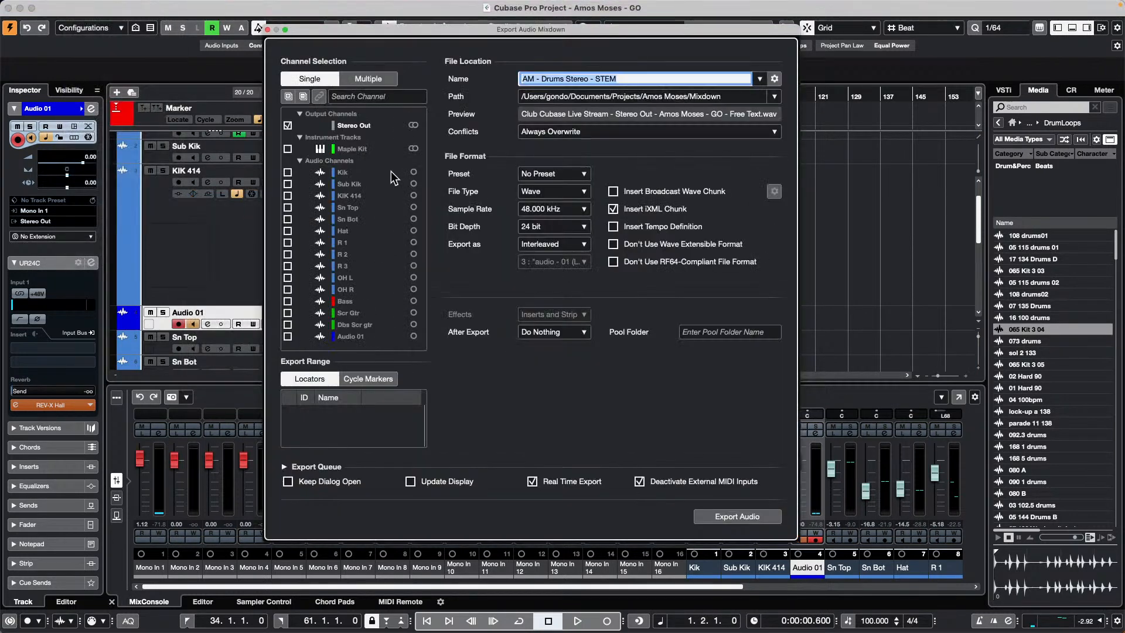
click(368, 79)
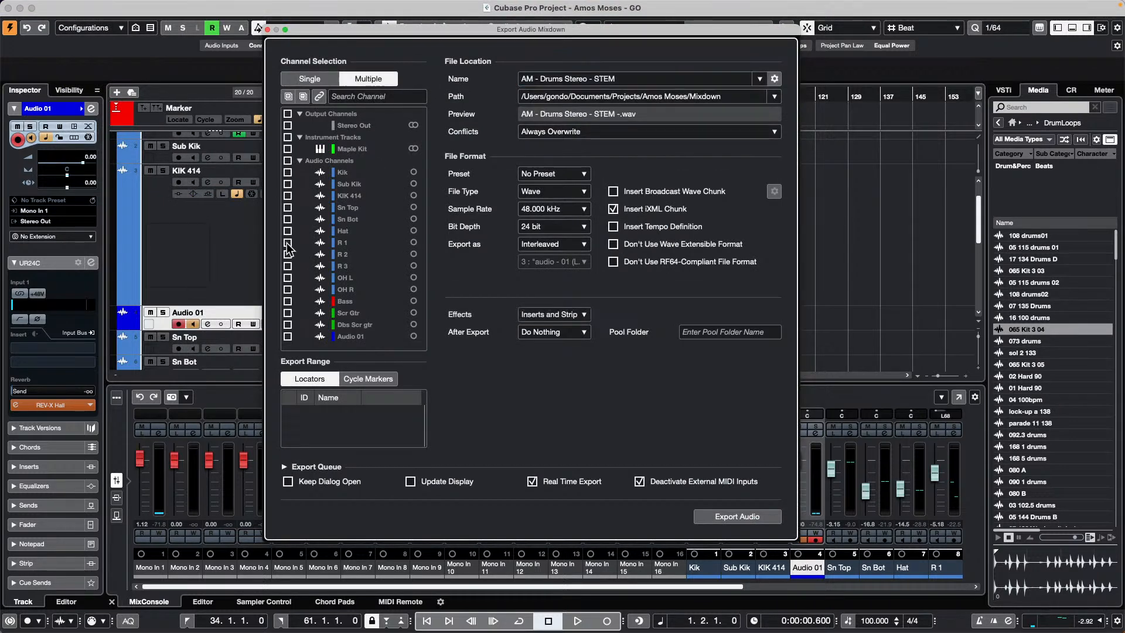
click(288, 137)
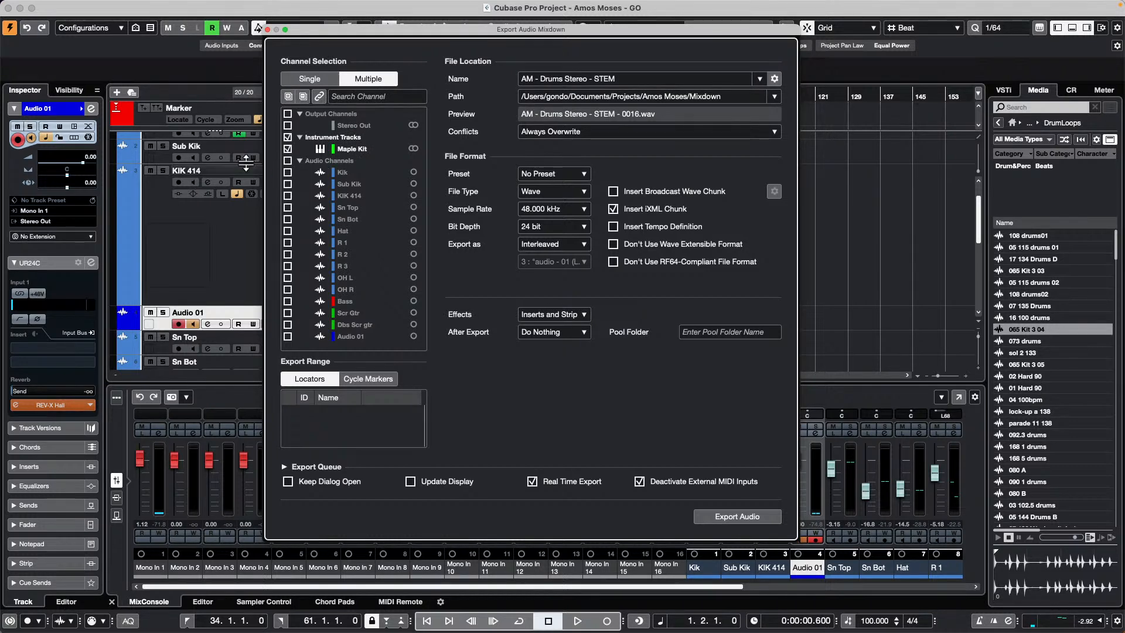
click(288, 161)
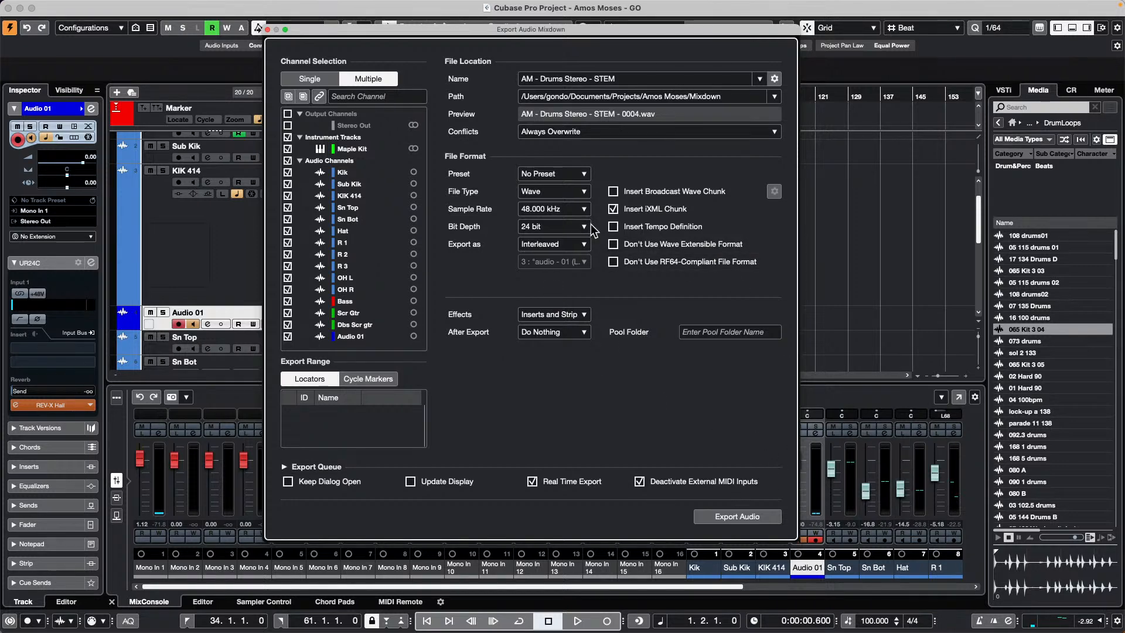
click(268, 30)
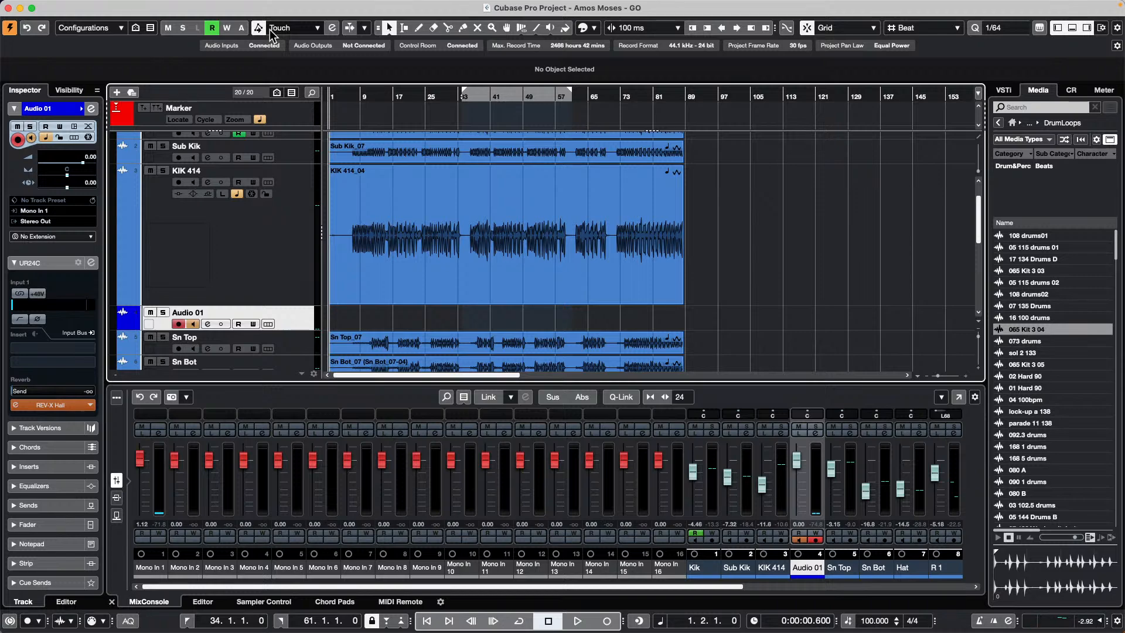
right_click(276, 209)
mouse_move(361, 216)
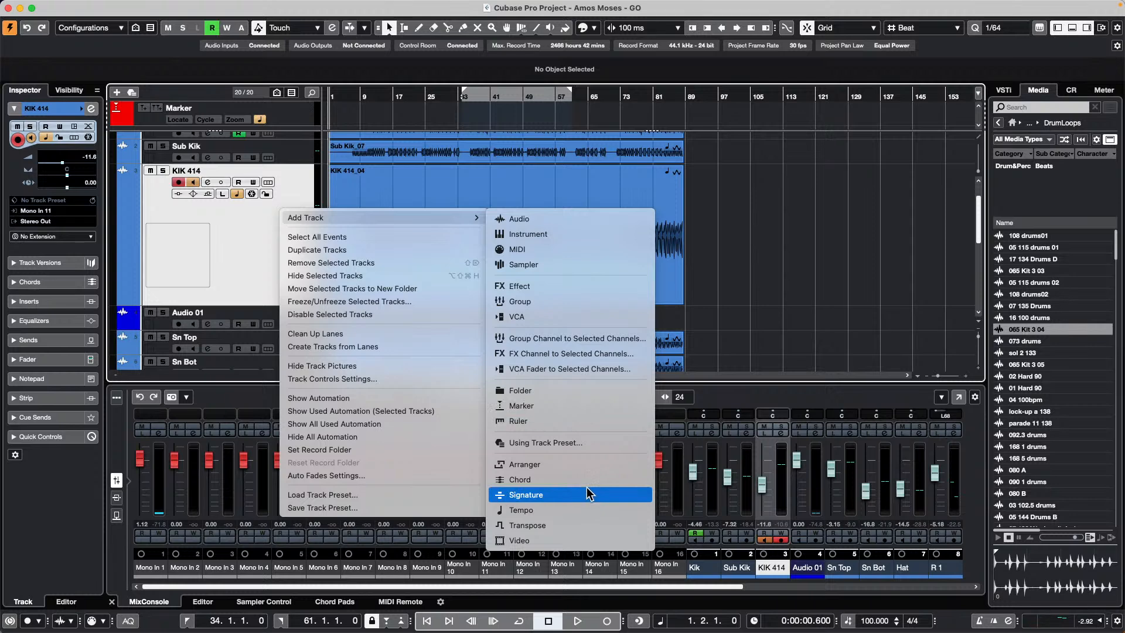
click(80, 7)
Step: Import the "We Are Steinberg" MP4 video from the Export Video folder into the project
click(77, 6)
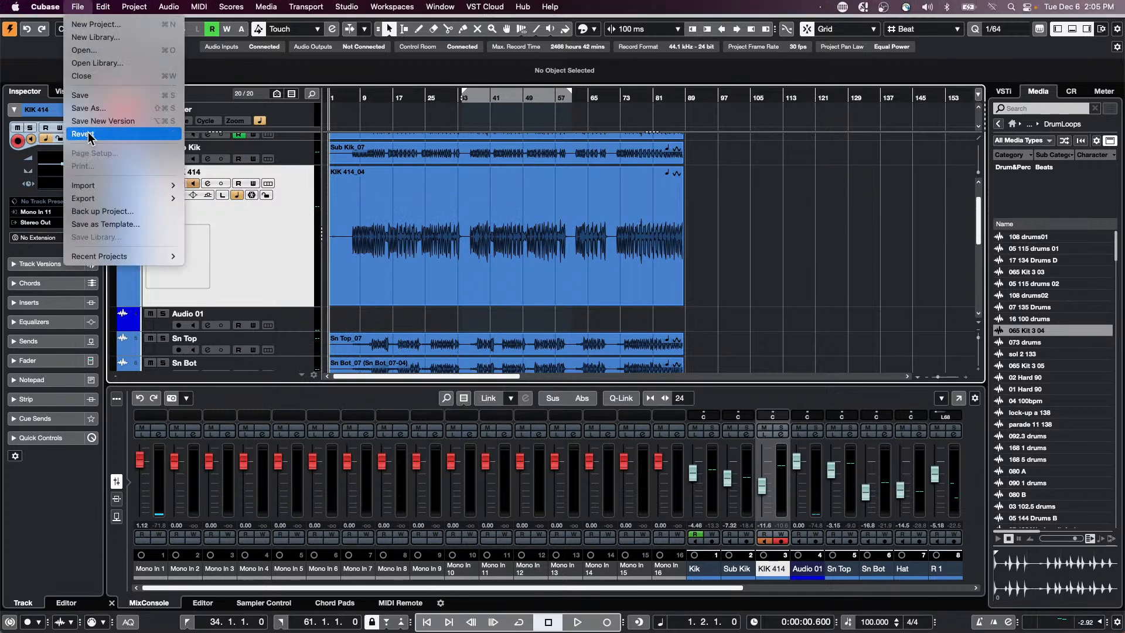
mouse_move(100, 186)
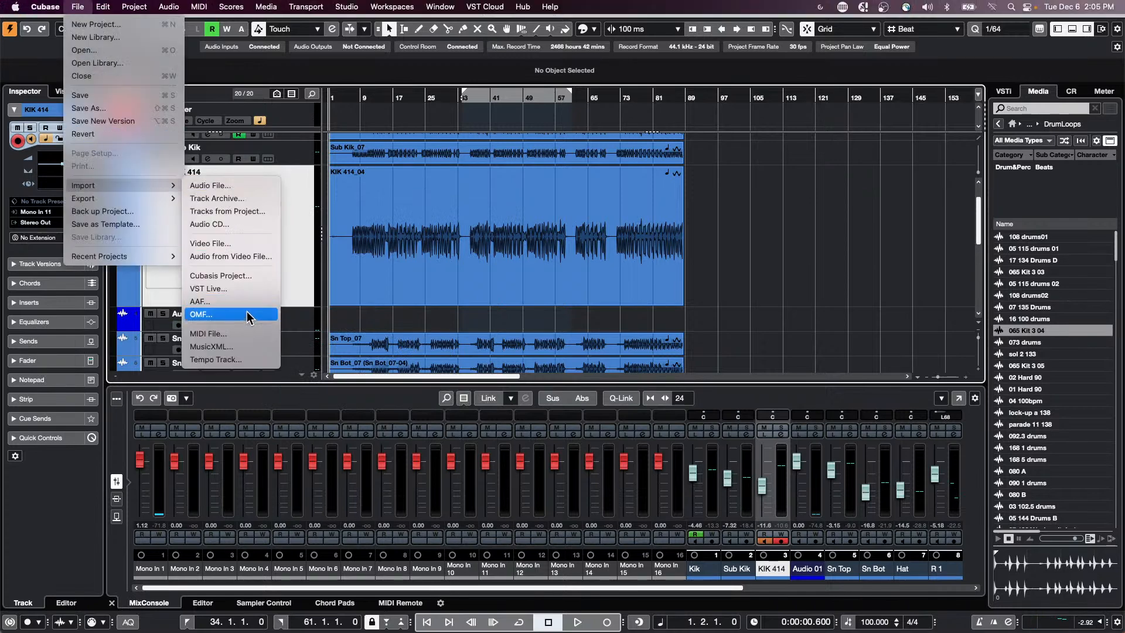
click(741, 291)
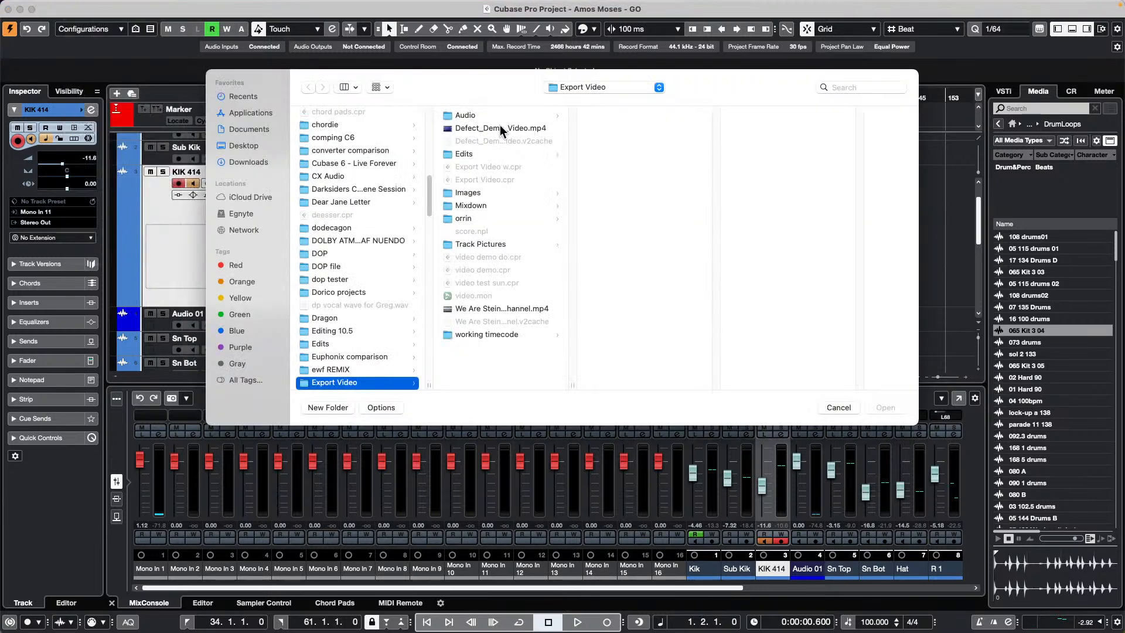
double_click(505, 307)
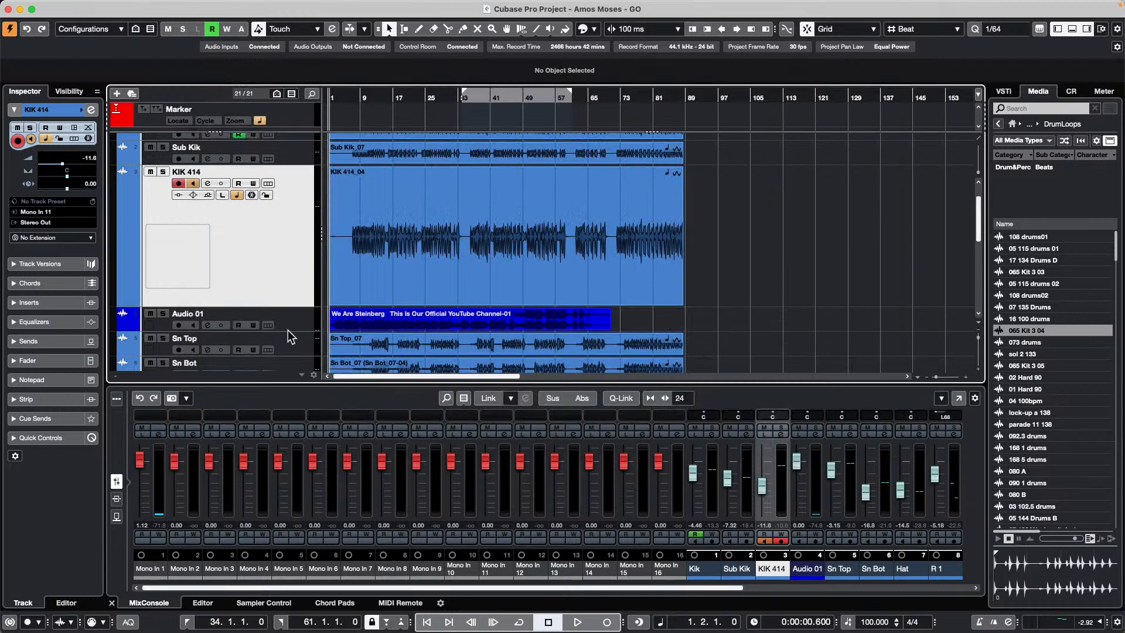
scroll(373, 311, down, 6)
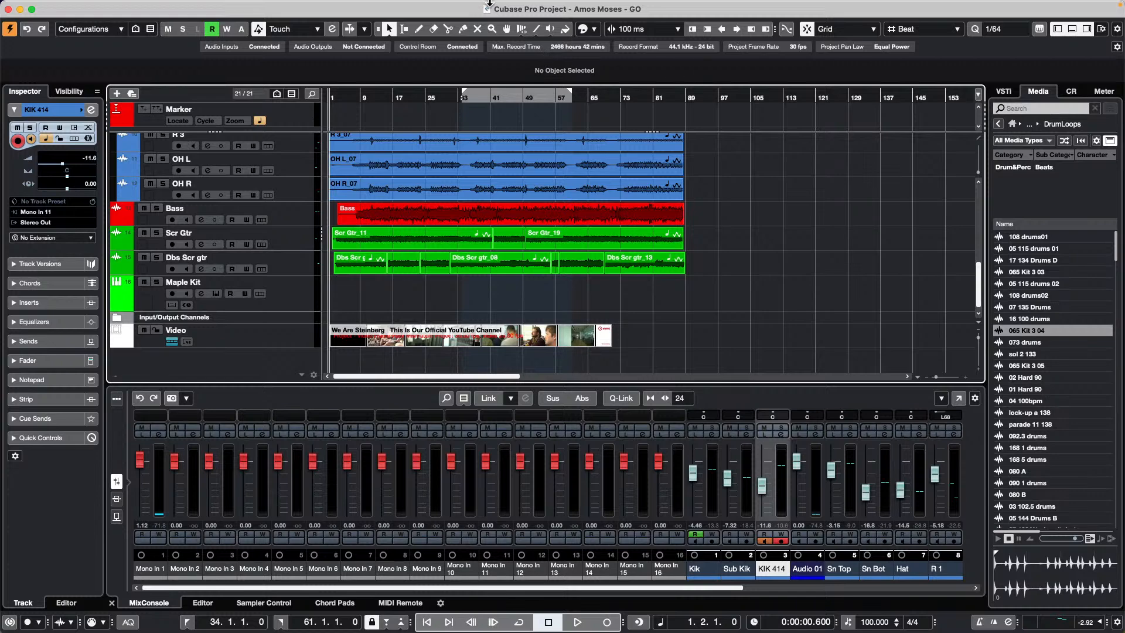
Step: Enable Use Video Follows Edit Mode for the transport
mouse_move(361, 7)
click(306, 6)
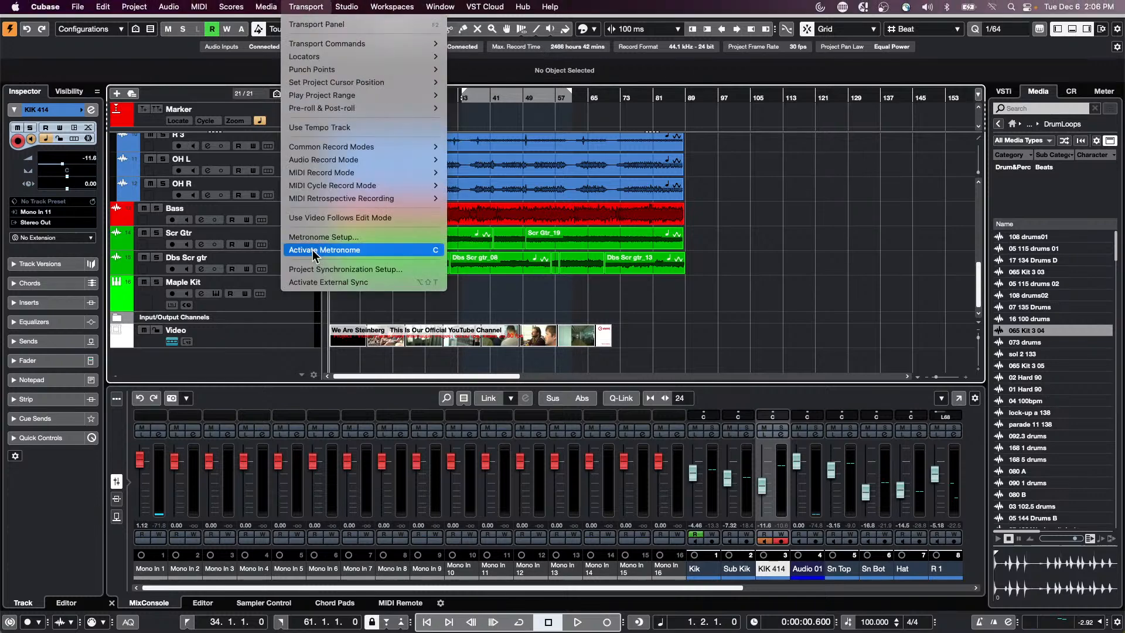
click(368, 216)
Step: Select the Dbs Scr gtr_08 event, open the Video Player and move it clear of the edited events
key(F3)
key(F3)
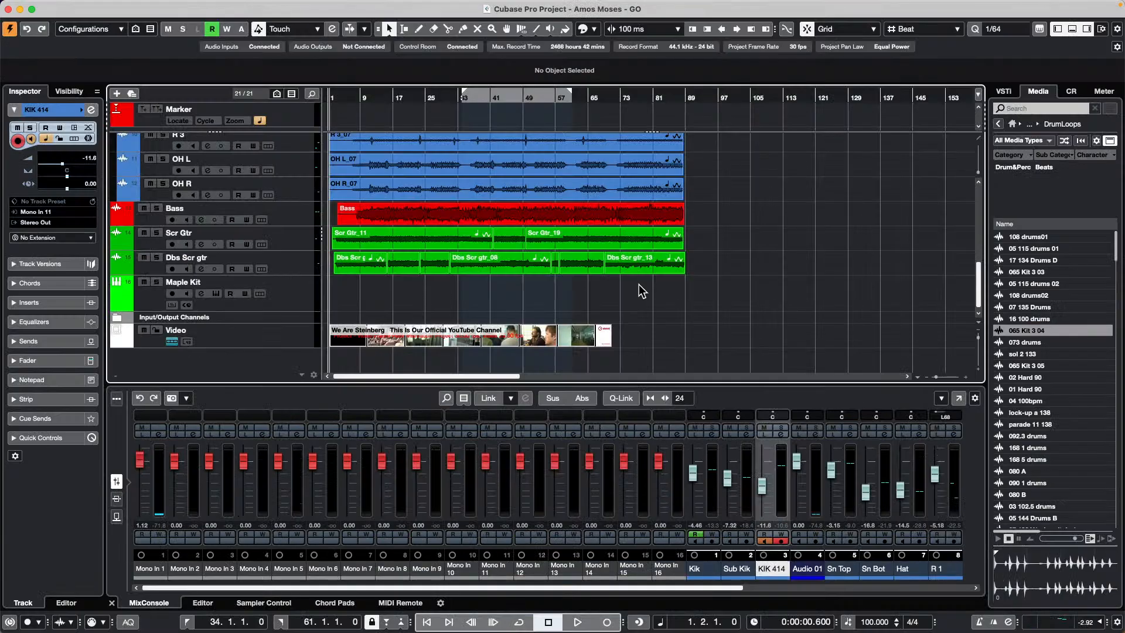
click(538, 270)
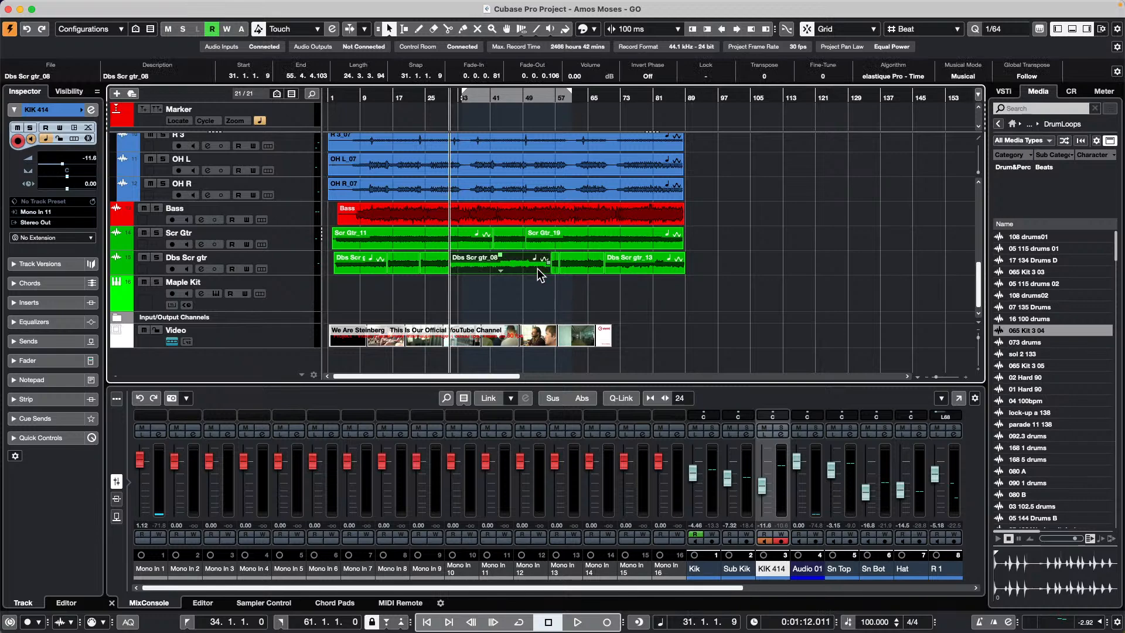
key(F8)
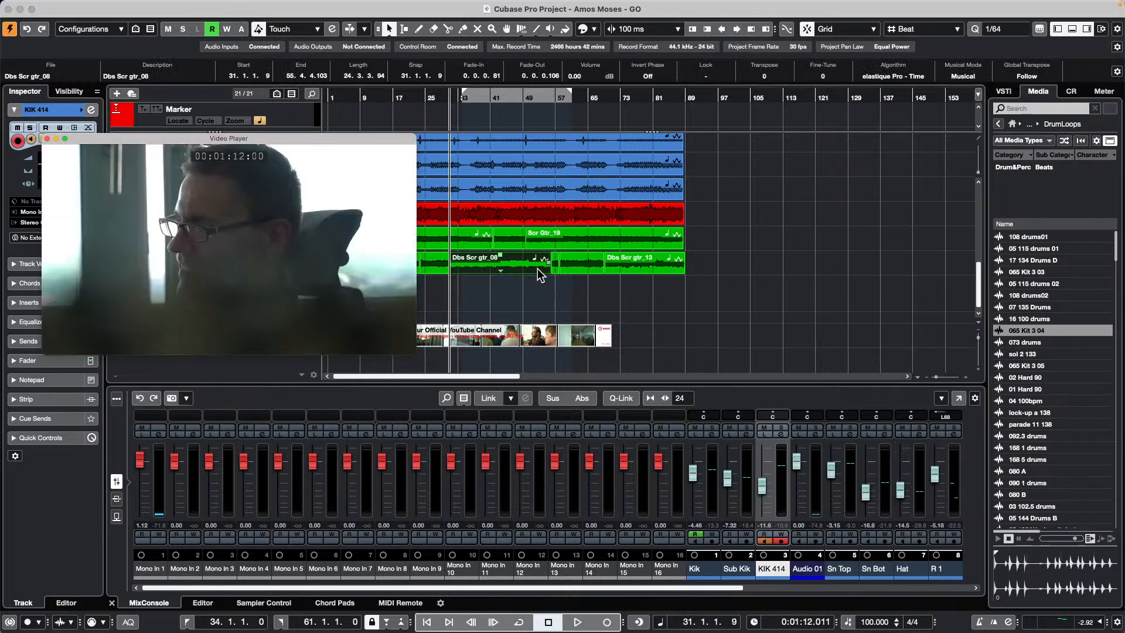
drag(325, 138, 932, 134)
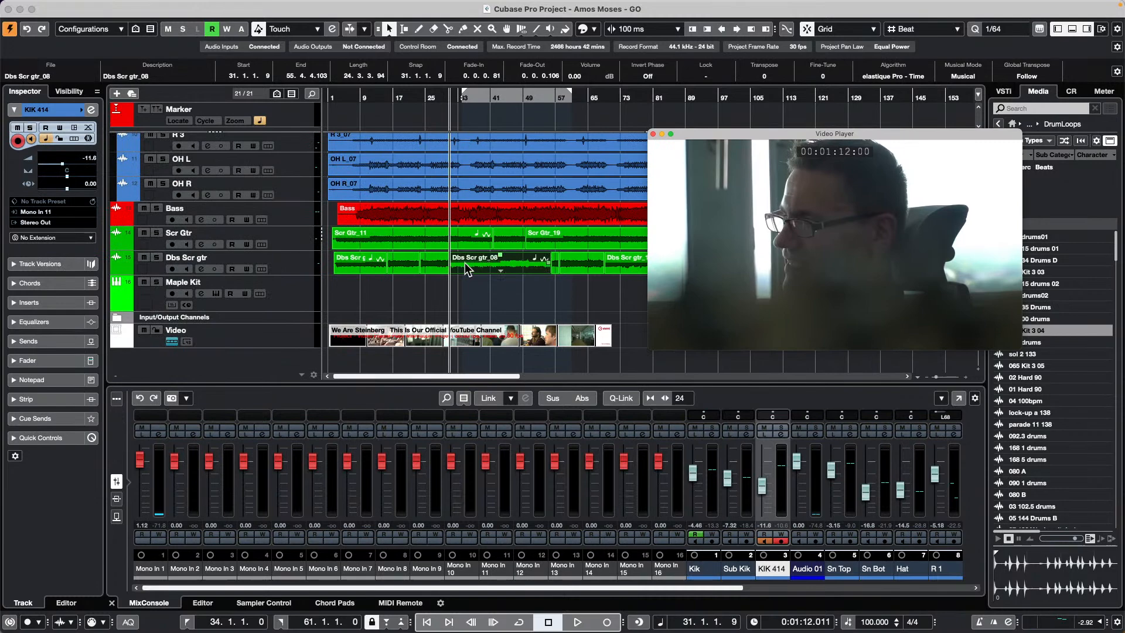
Step: Shorten the end of the Dbs Scr gtr_07 event by about 1.5 bars and extend the fade-in of Dbs Scr gtr_08 to 3.2.2.103
click(464, 262)
drag(456, 99, 453, 133)
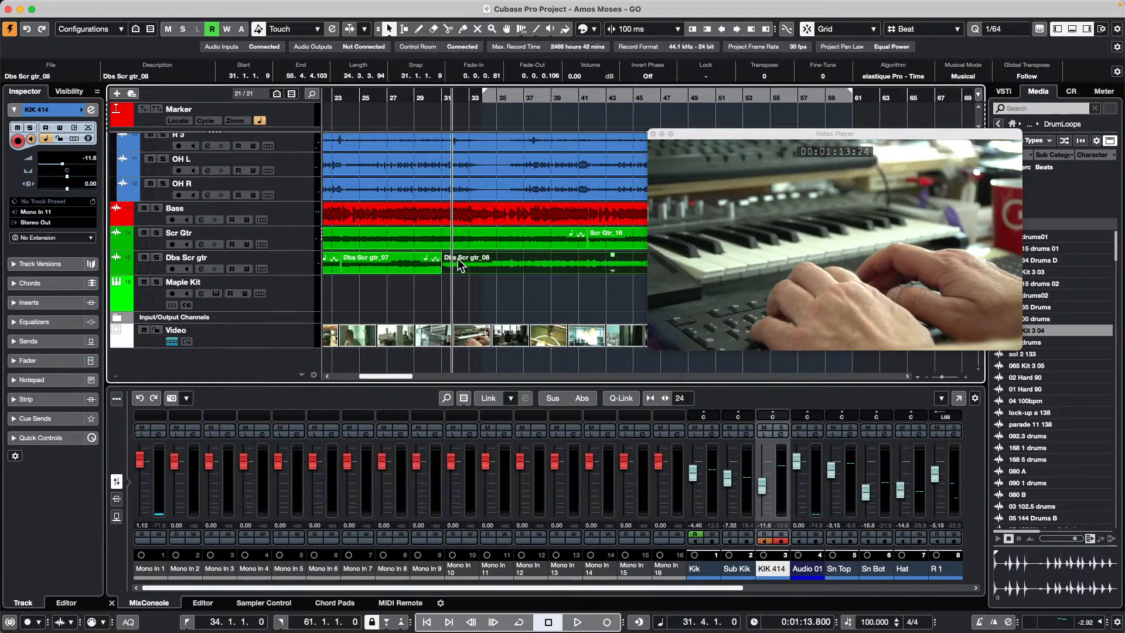
click(435, 268)
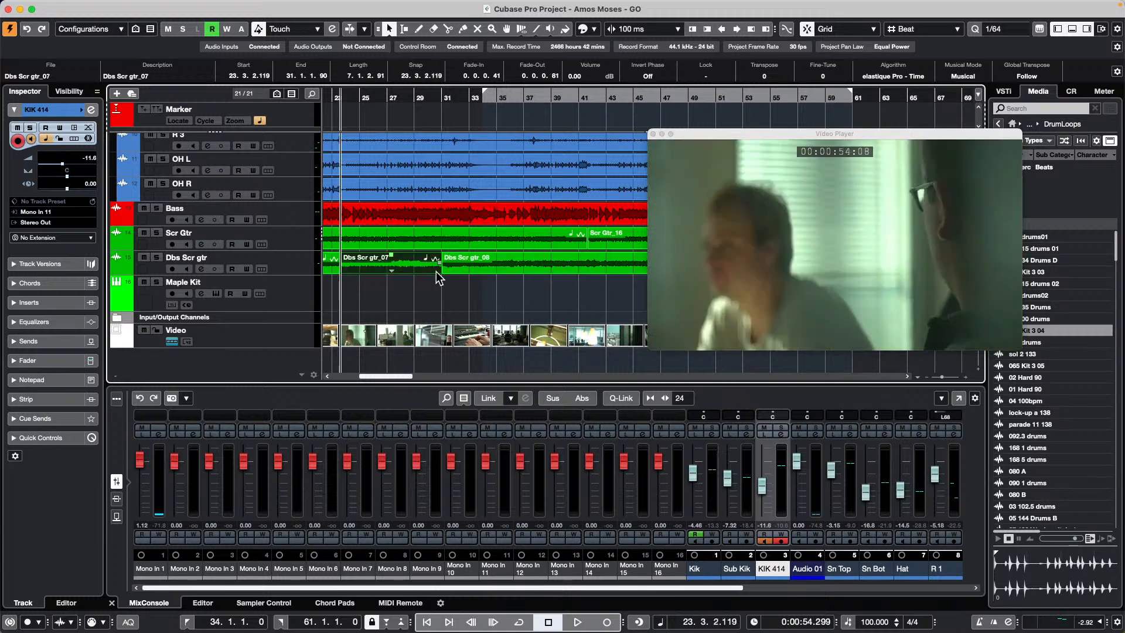
mouse_move(439, 271)
mouse_down()
mouse_move(405, 270)
mouse_move(437, 270)
mouse_move(417, 271)
mouse_move(449, 252)
mouse_move(548, 264)
mouse_move(484, 264)
mouse_move(540, 261)
mouse_move(492, 259)
mouse_up()
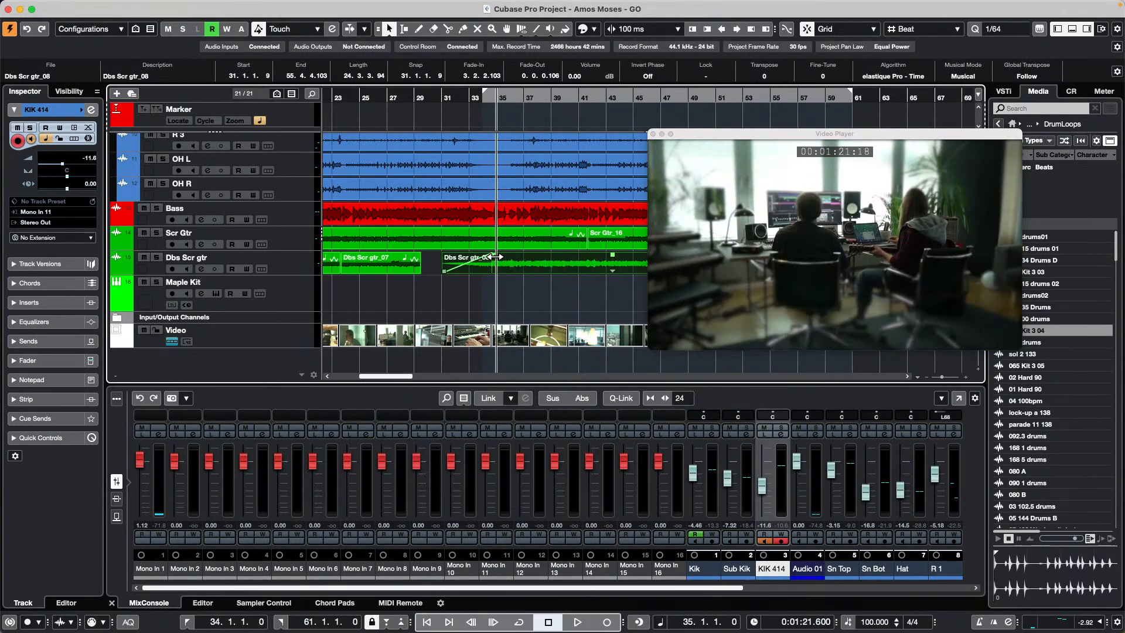
Step: Split the Bass event near bar 40 and at 43.2.1.0, and trim the start of the middle piece to 41.3.1.0
right_click(492, 216)
click(535, 216)
right_click(531, 221)
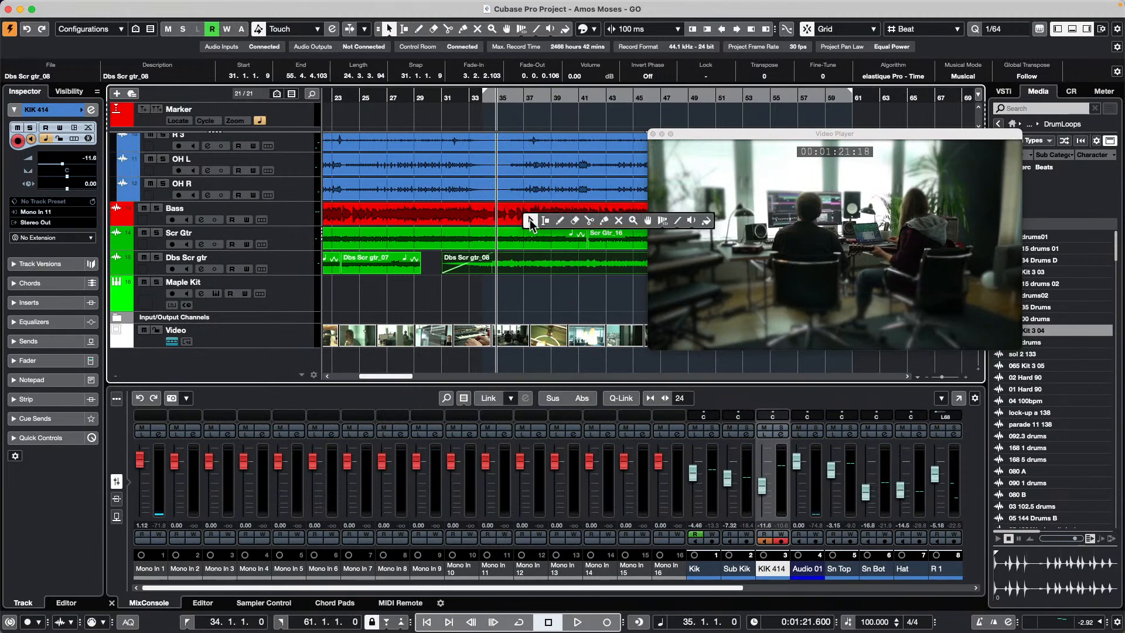
click(588, 221)
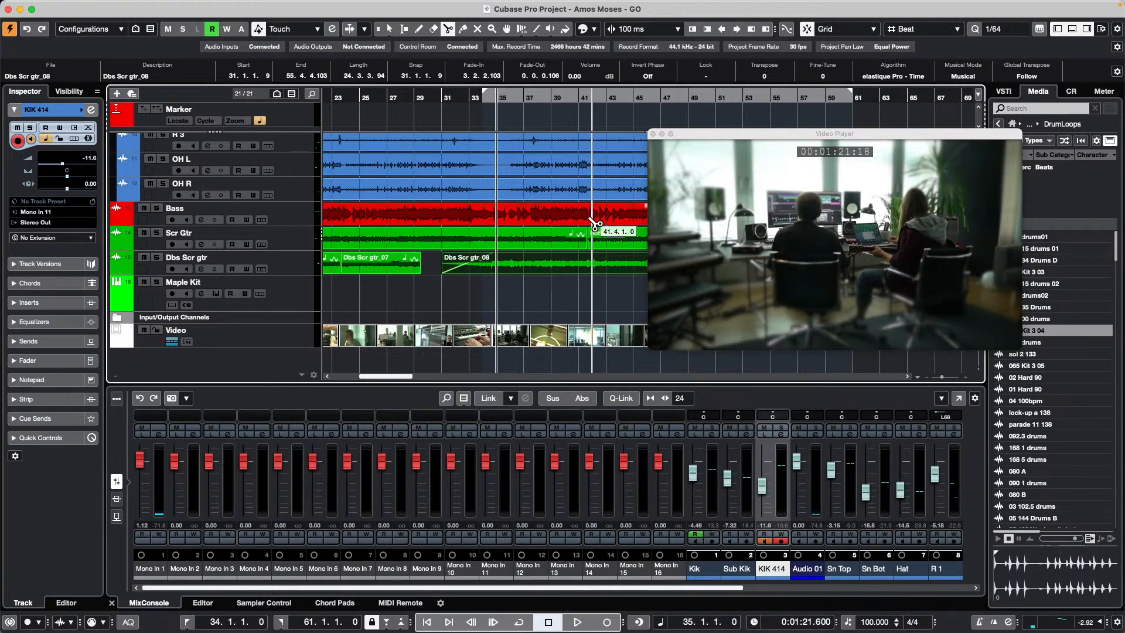
click(611, 217)
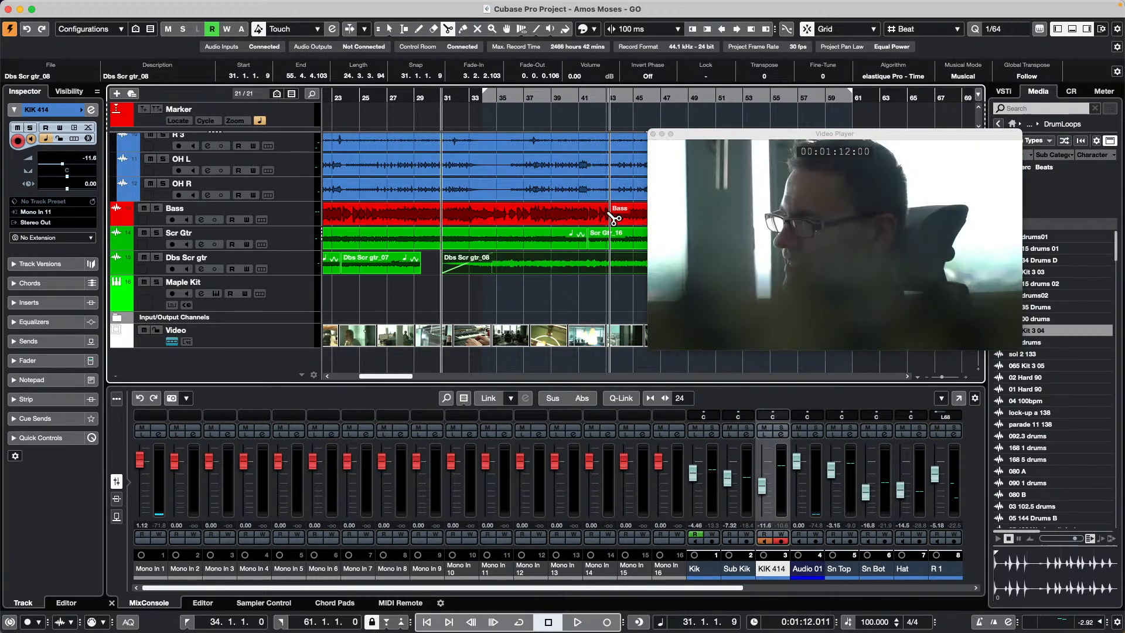
click(572, 216)
key(1)
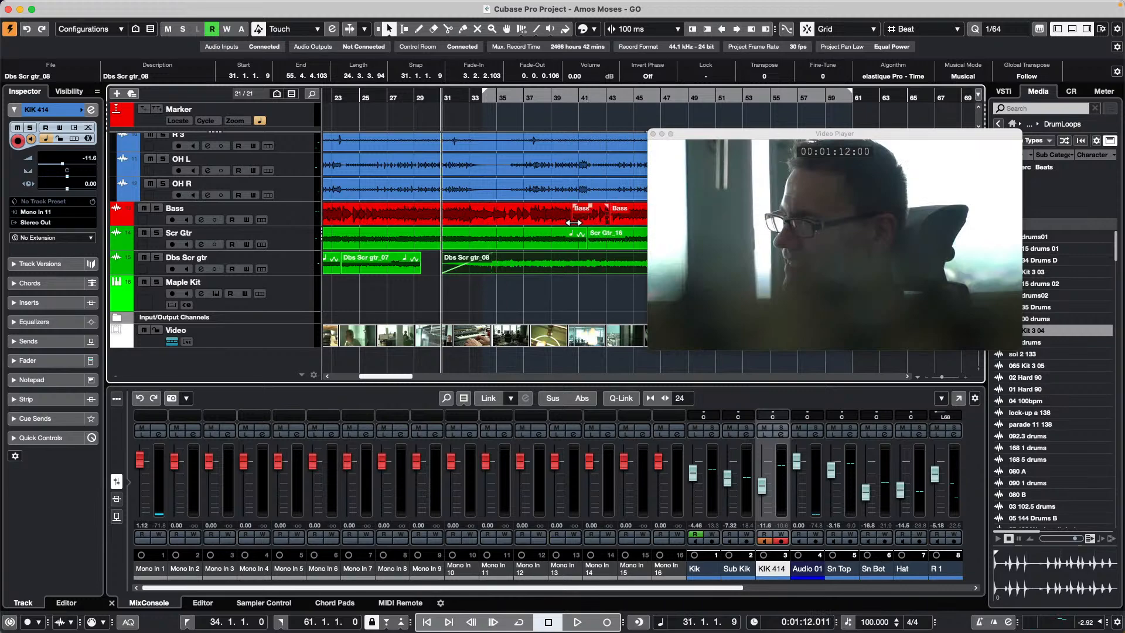
drag(572, 222, 588, 221)
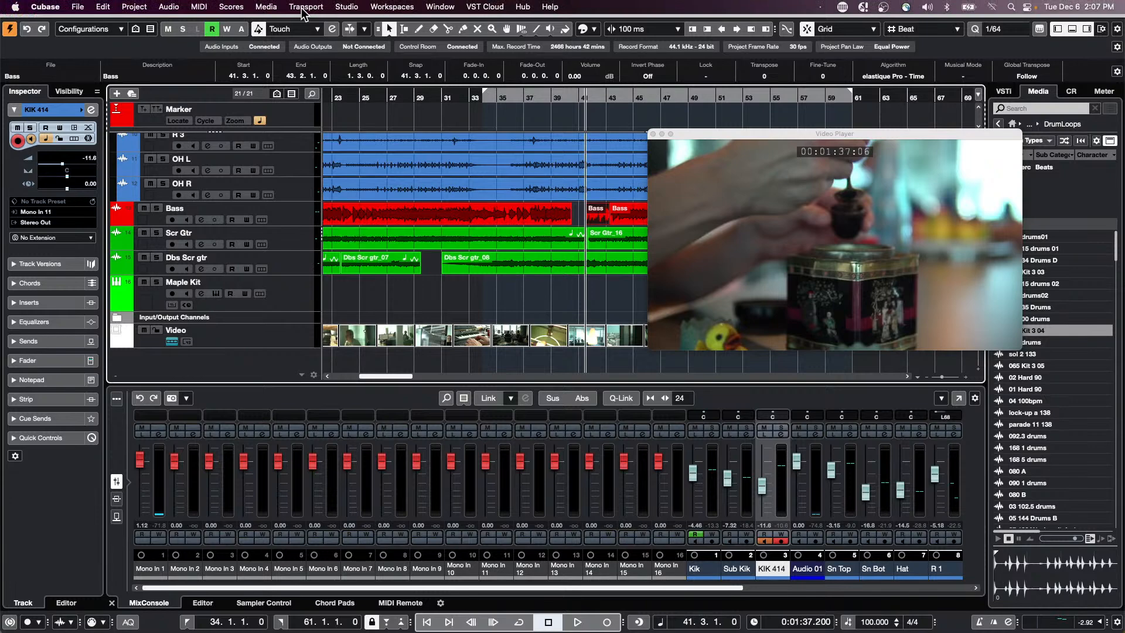
click(304, 7)
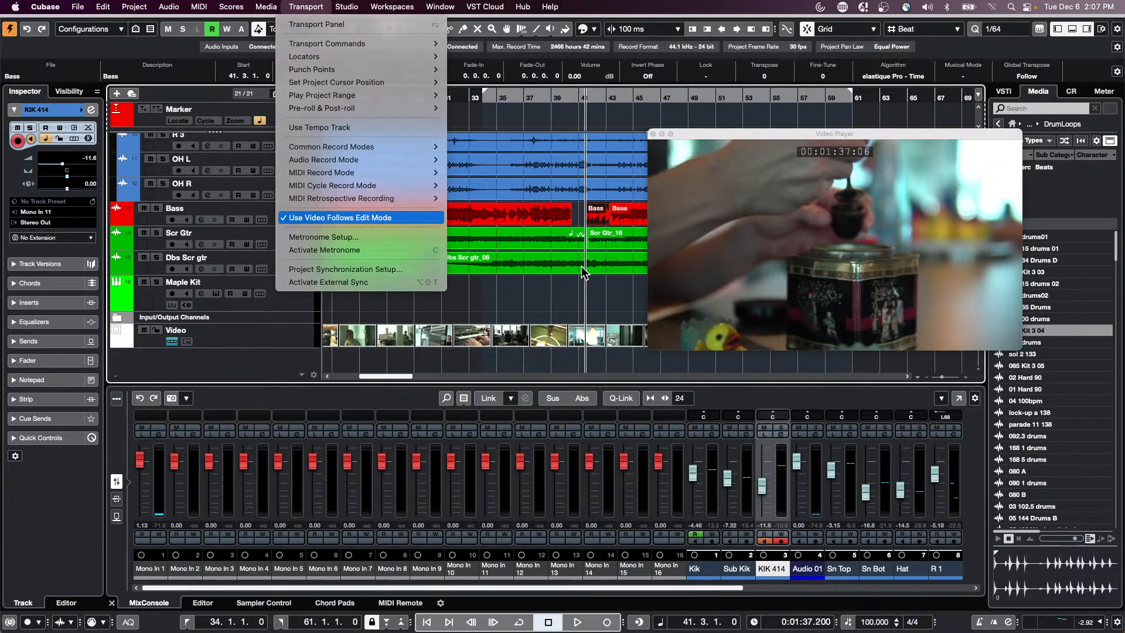
click(611, 276)
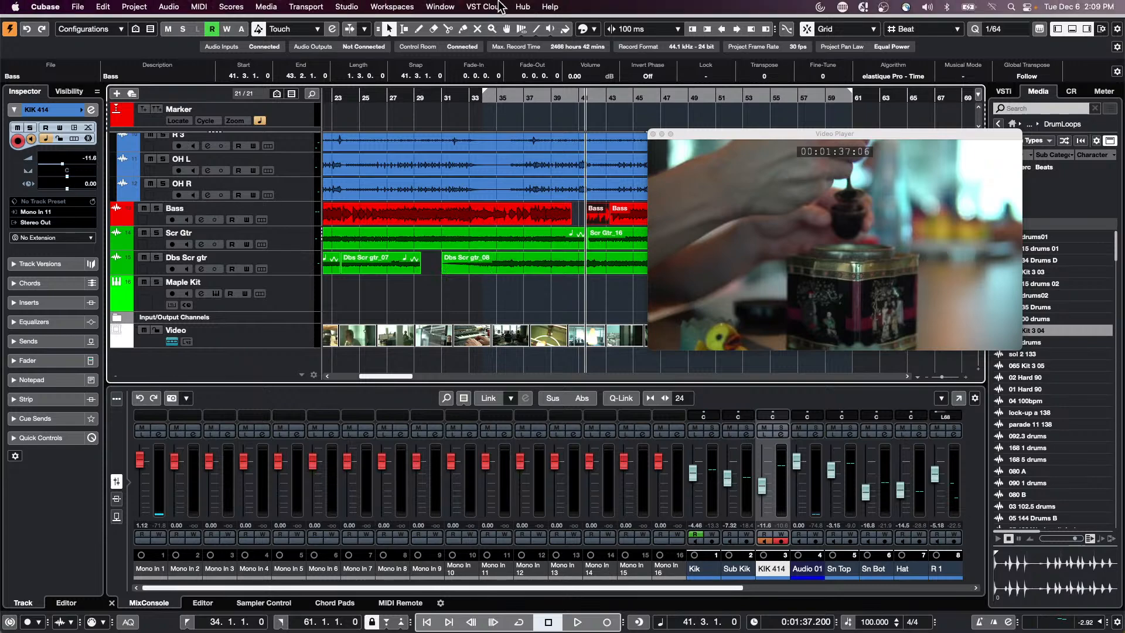
scroll(269, 226, up, 5)
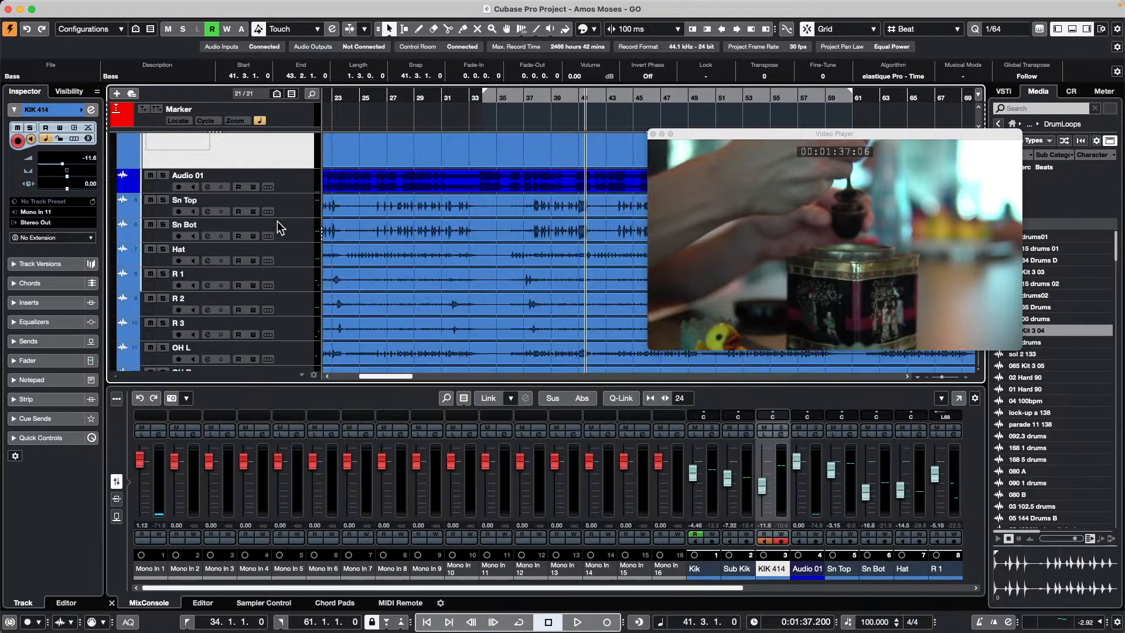
Step: Open the Project Logical Editor and remove all of its event target filters
click(231, 6)
mouse_move(199, 7)
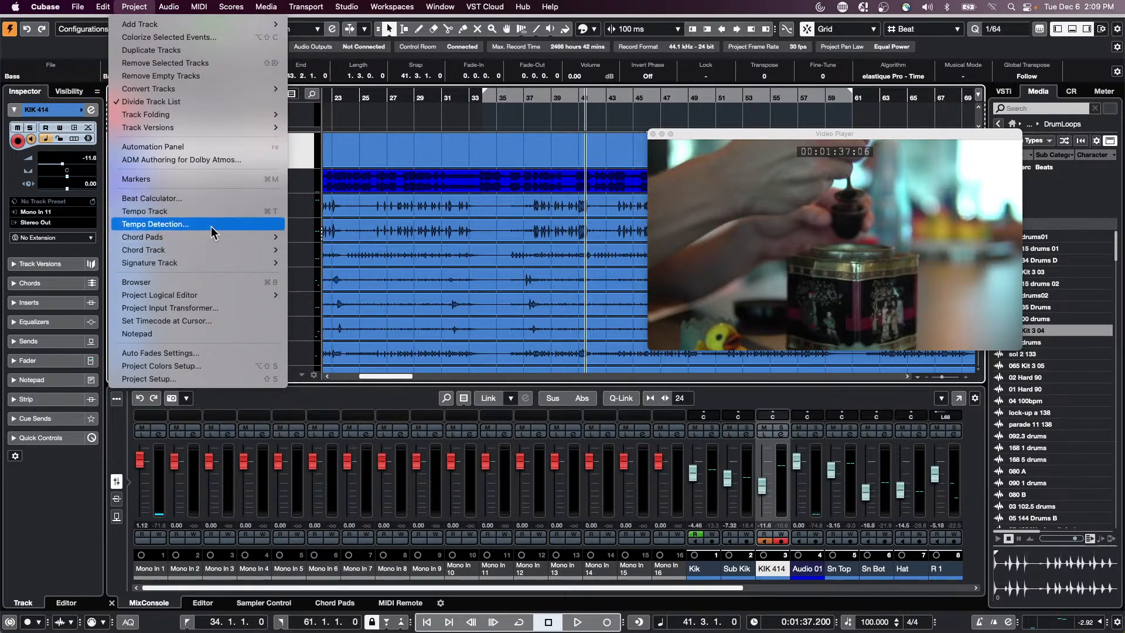
mouse_move(228, 295)
click(326, 297)
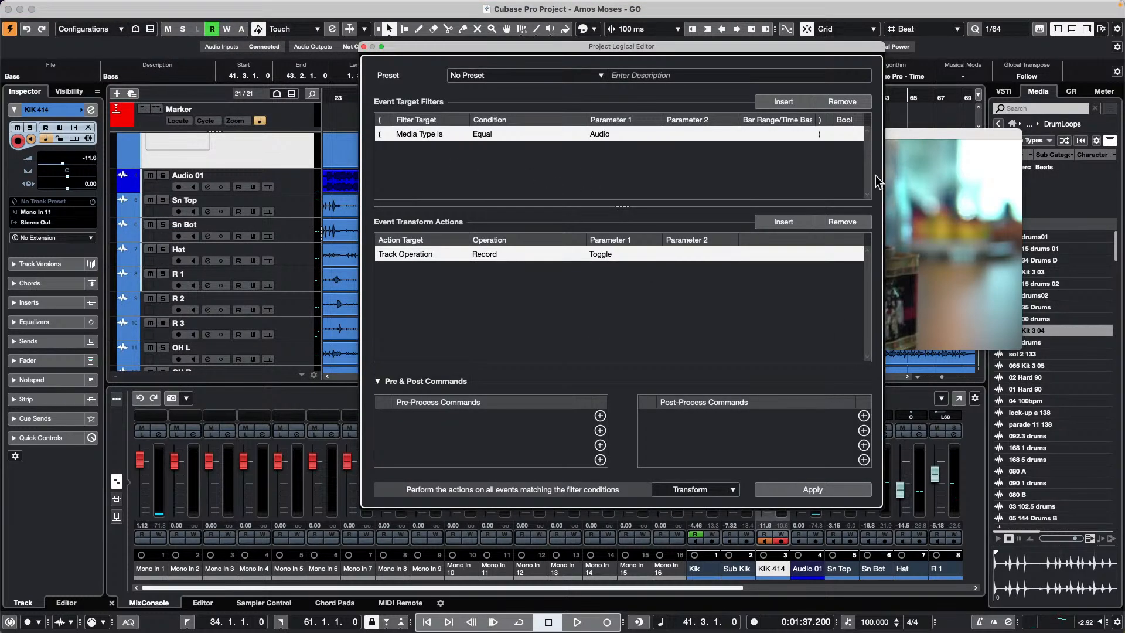
click(774, 106)
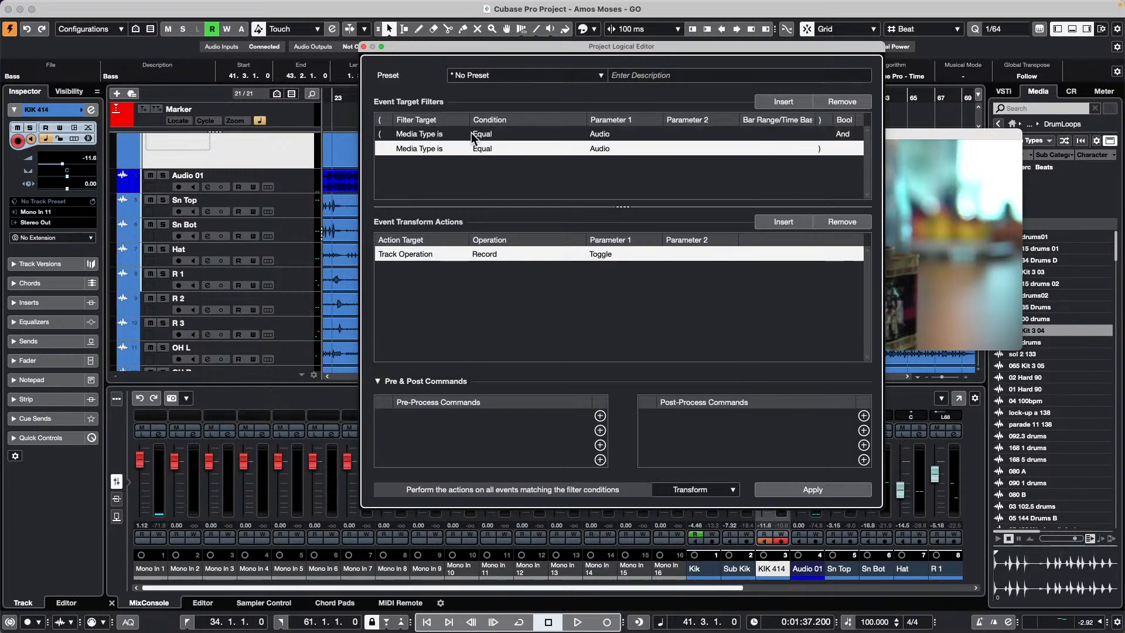
click(847, 103)
click(846, 103)
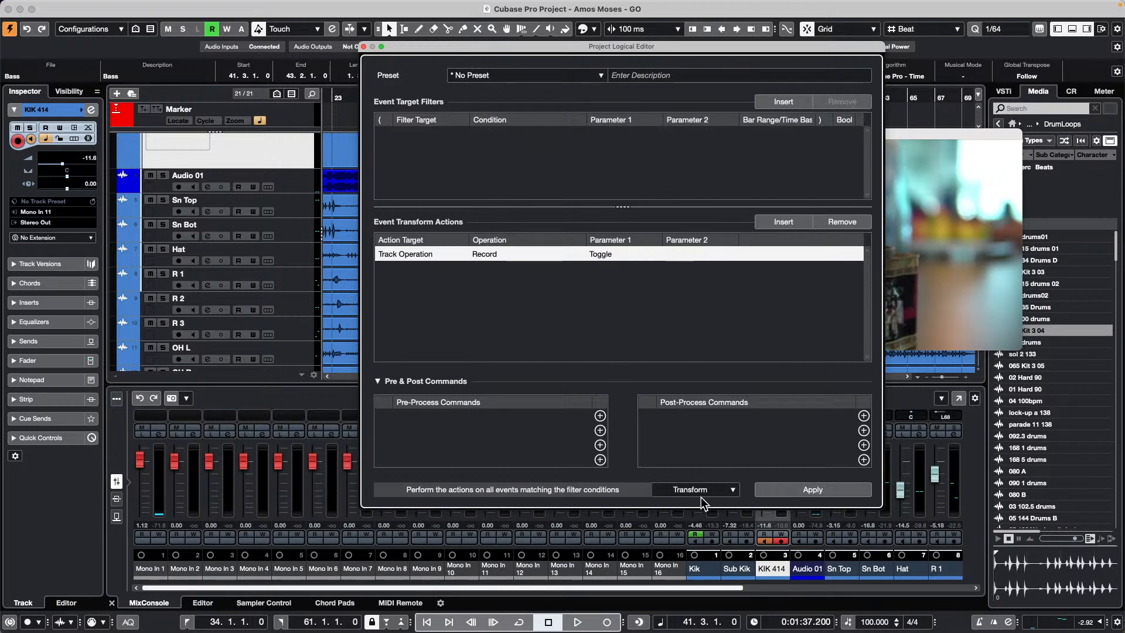
Step: Add an event target filter for Name Contains kik
click(778, 104)
click(423, 135)
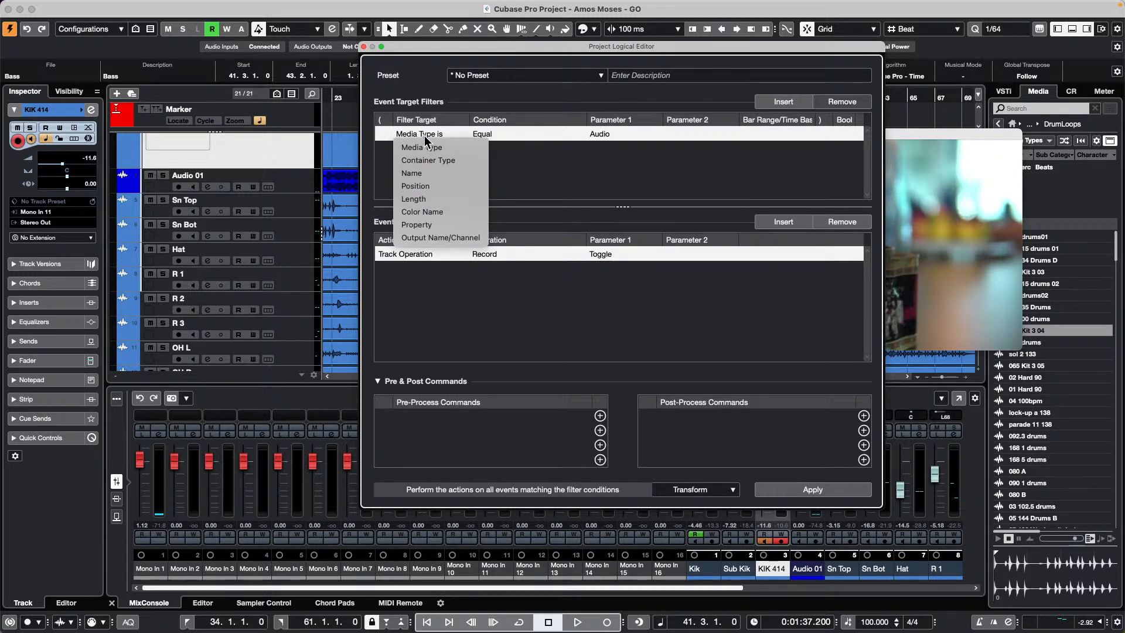
click(439, 173)
click(514, 144)
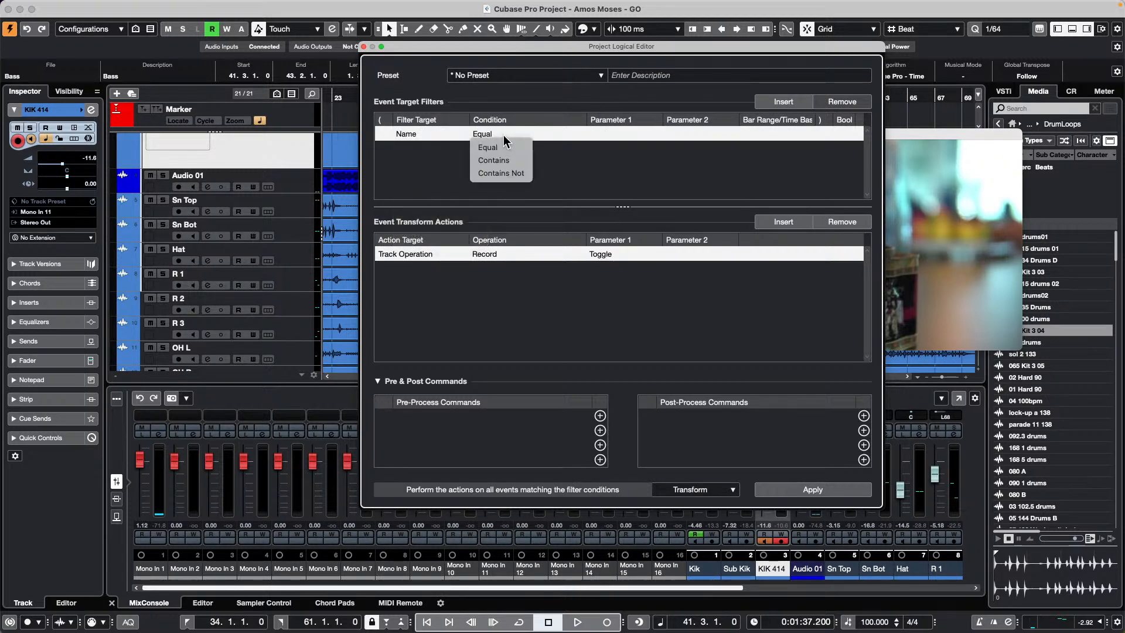
click(517, 166)
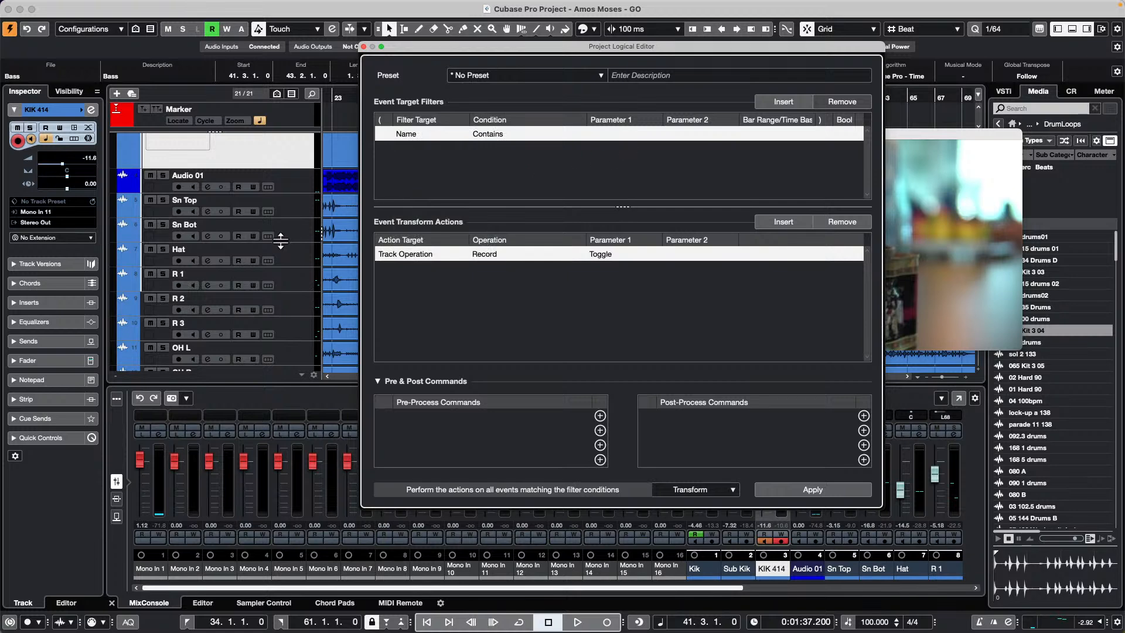
scroll(257, 244, up, 4)
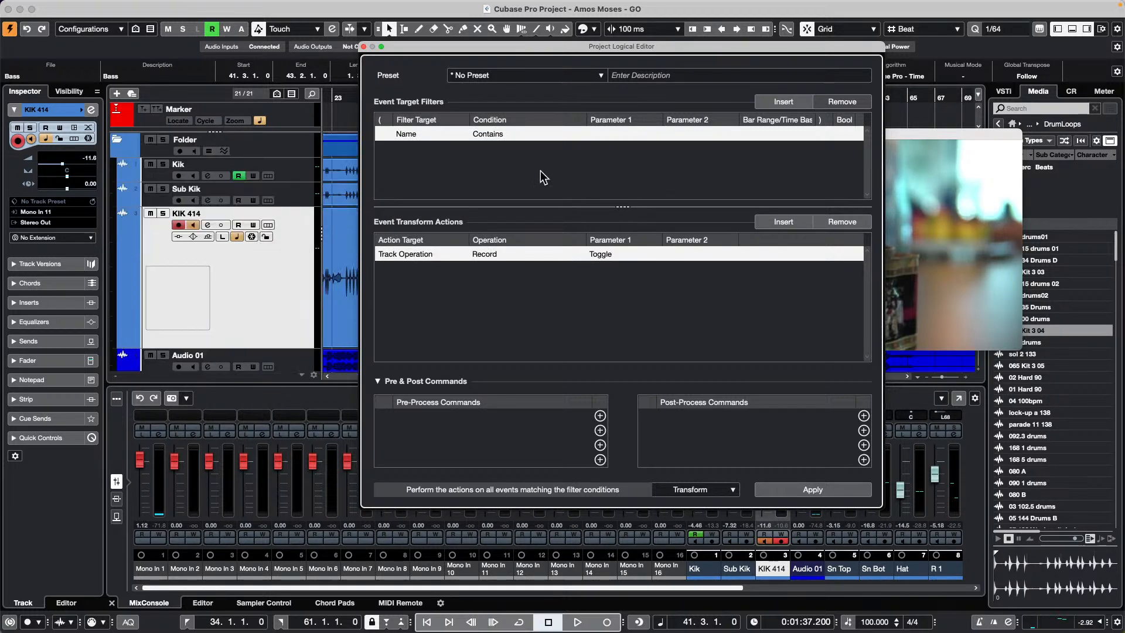
click(598, 134)
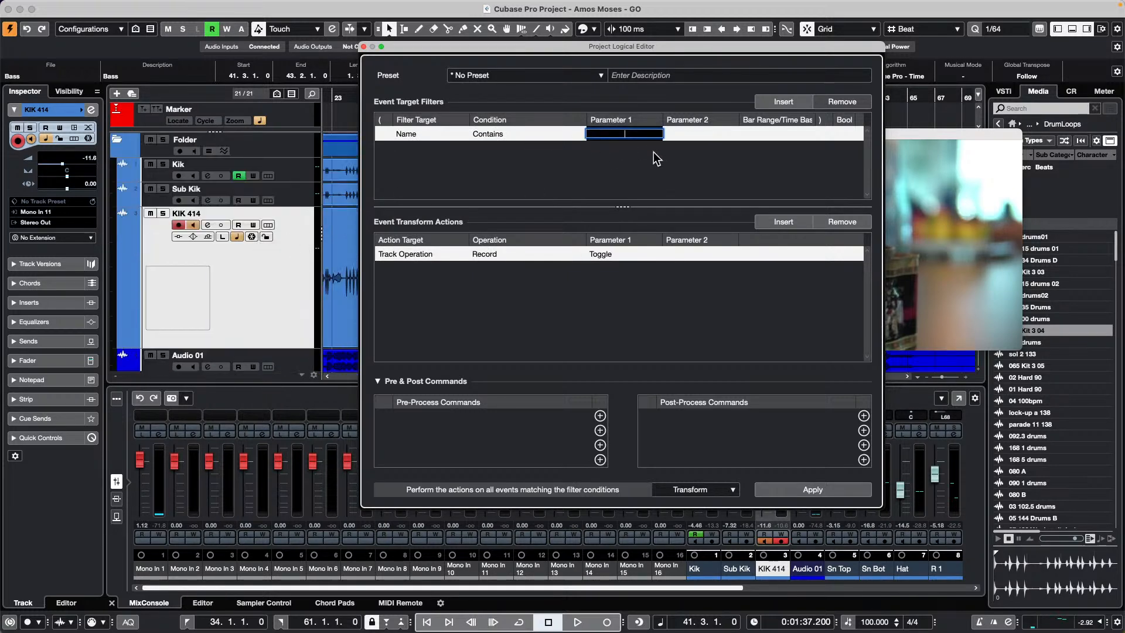
text(kik)
Step: Add a second event target filter for Name Contains sn and link it to the kik filter with Or
click(779, 106)
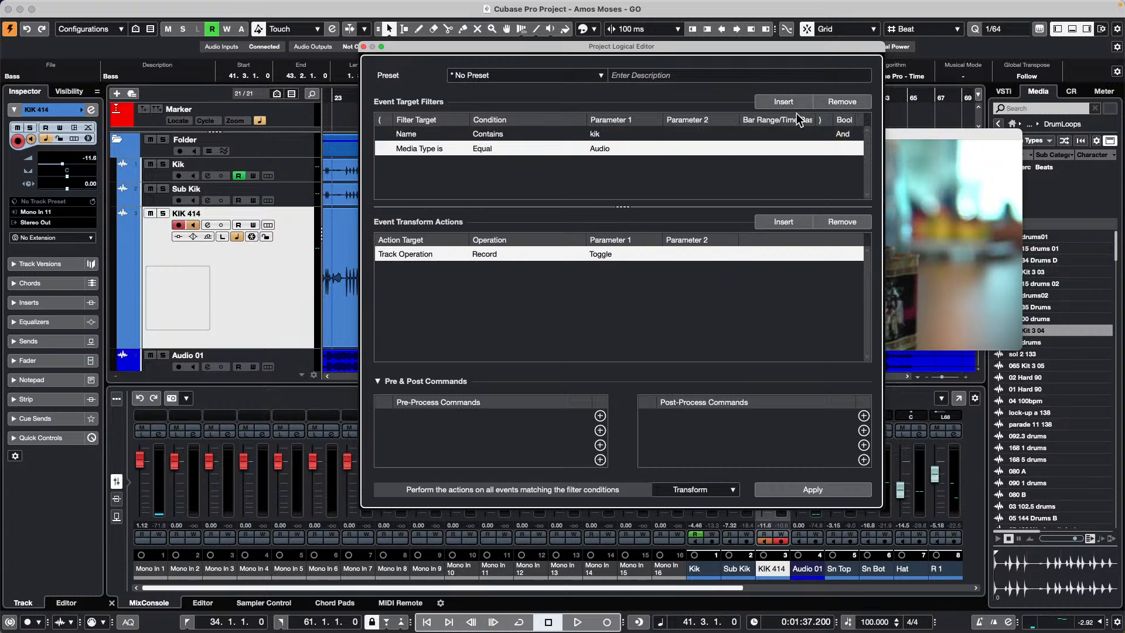
click(850, 137)
click(417, 150)
click(418, 151)
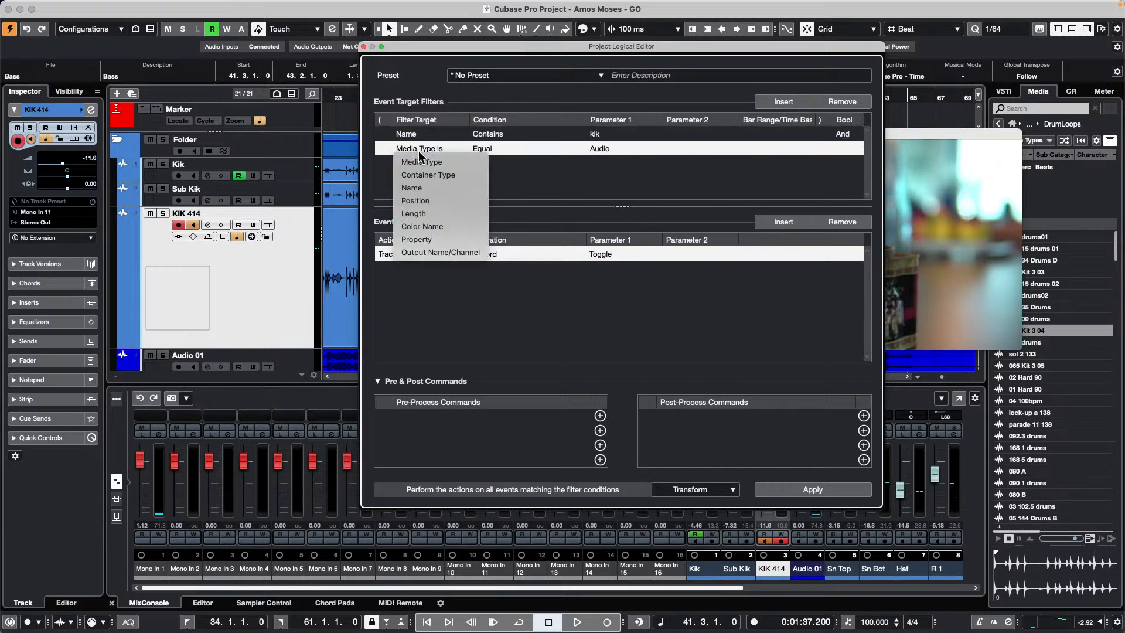
click(446, 189)
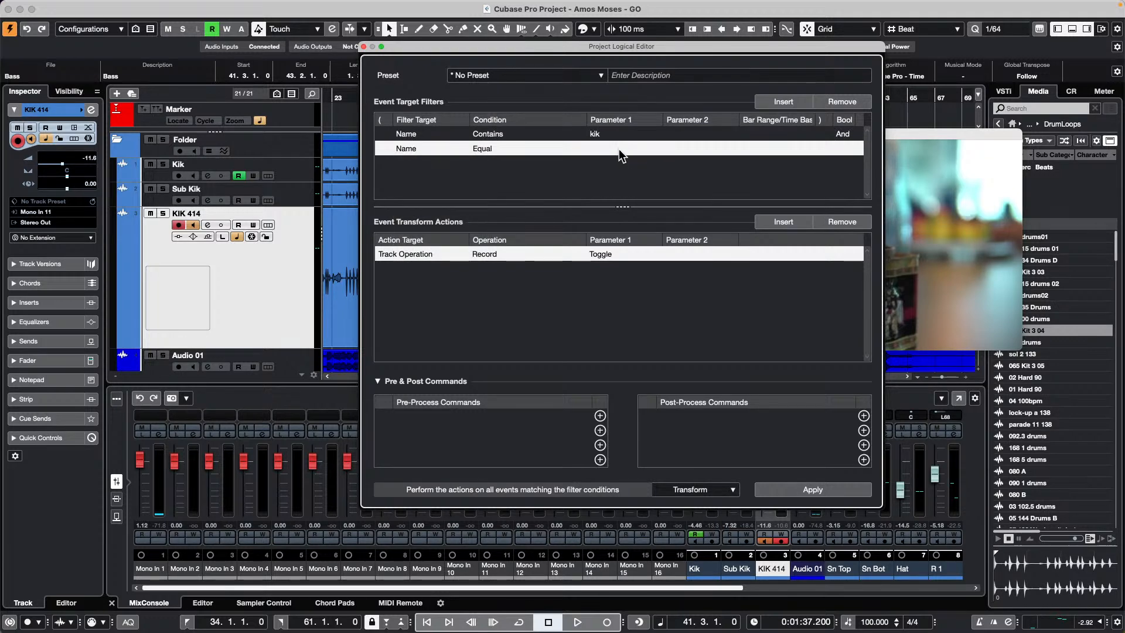
click(477, 150)
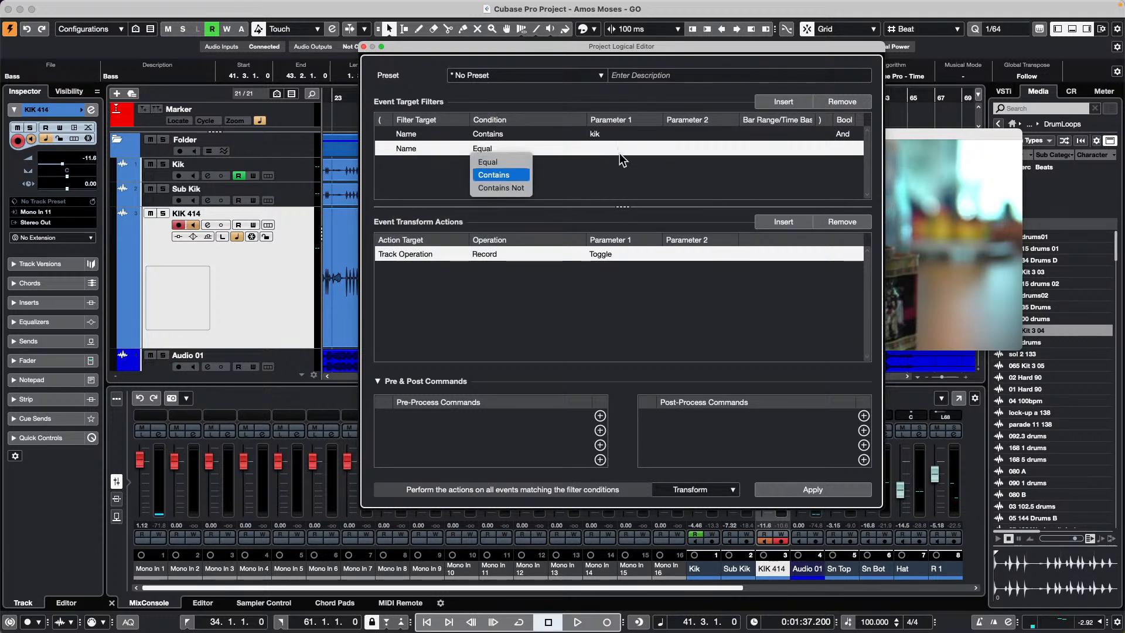
click(511, 174)
click(621, 149)
text(sn)
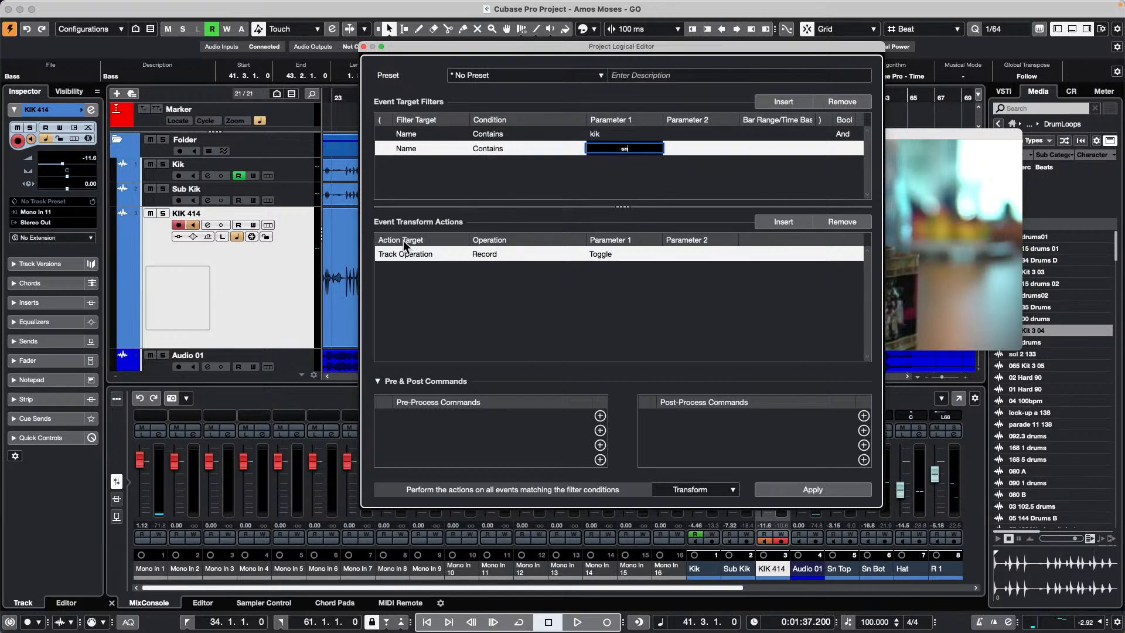
scroll(207, 240, down, 4)
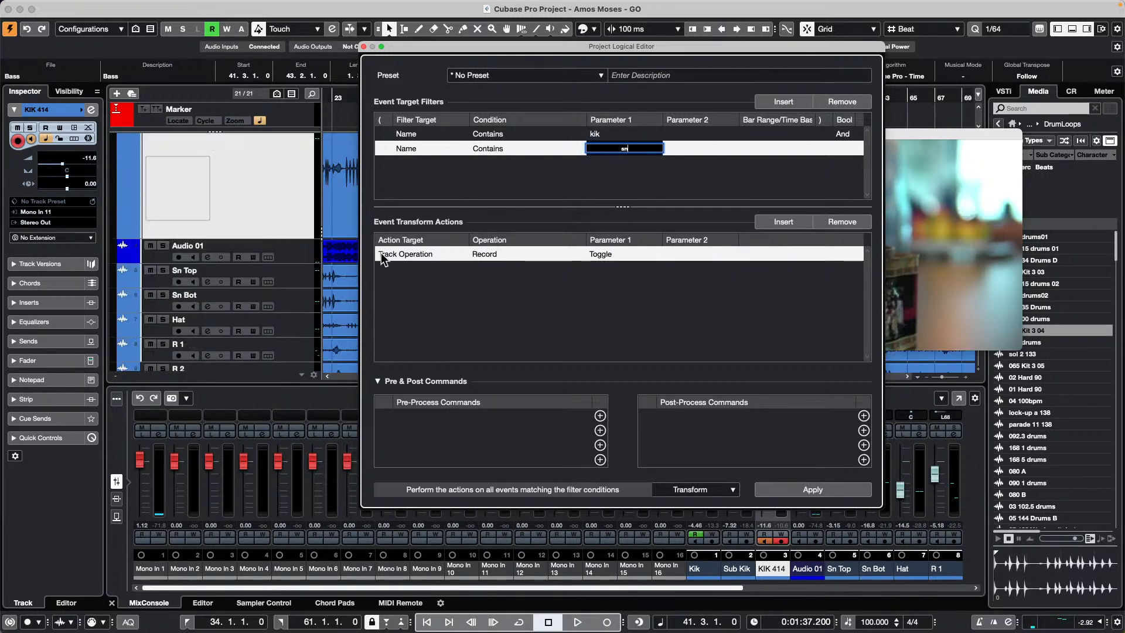
click(642, 175)
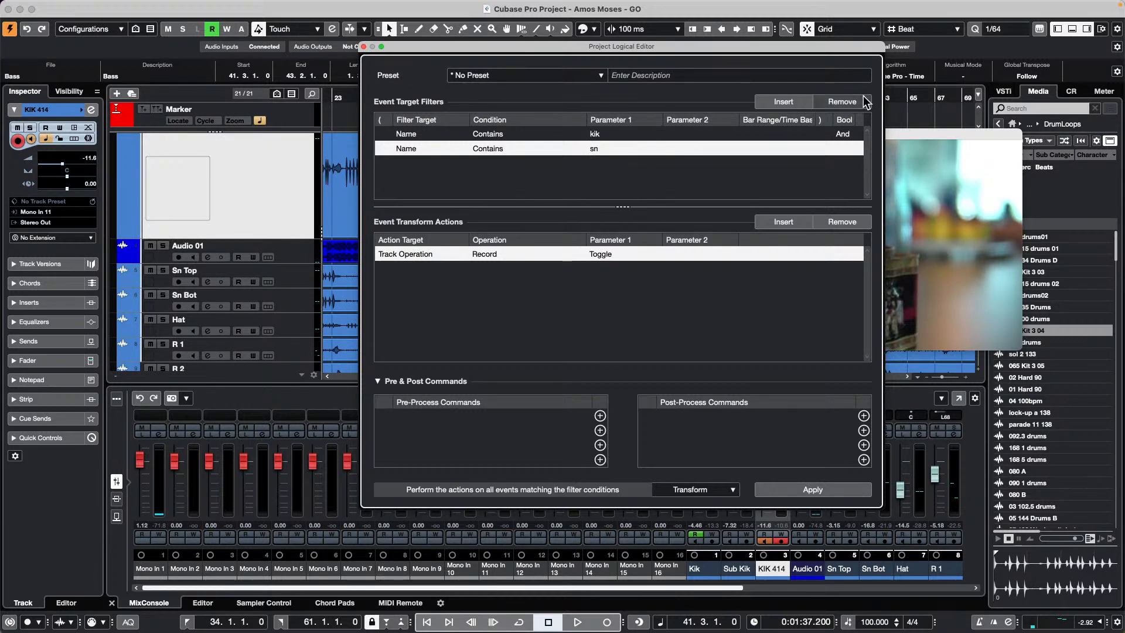
click(849, 132)
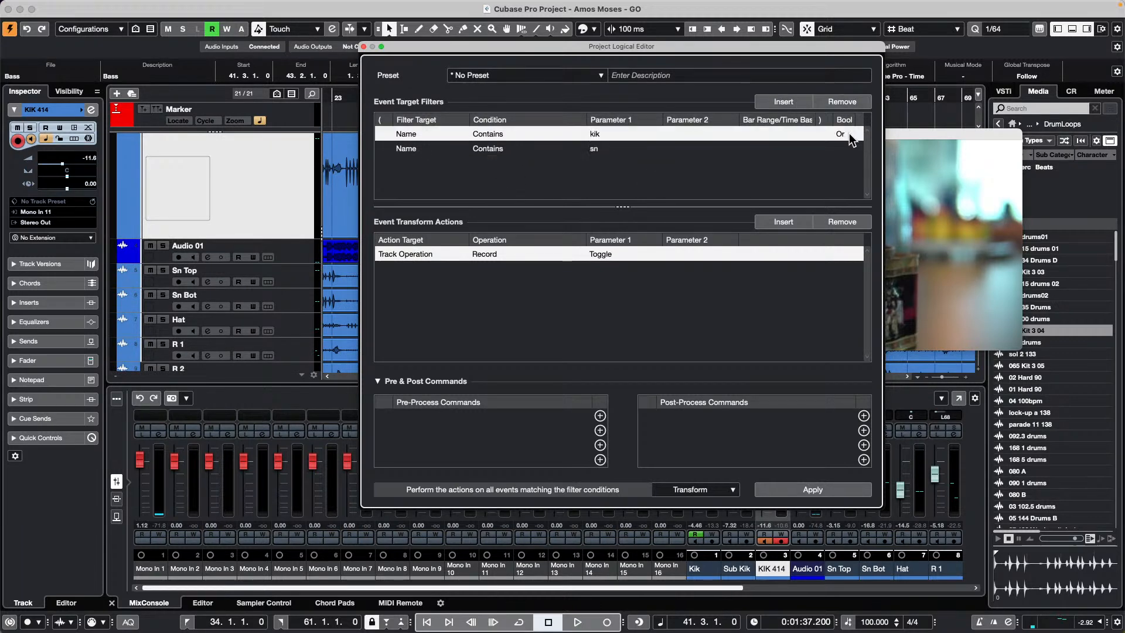
Step: Insert an event target filter for Name Contains hat between the kik and sn filters
click(789, 102)
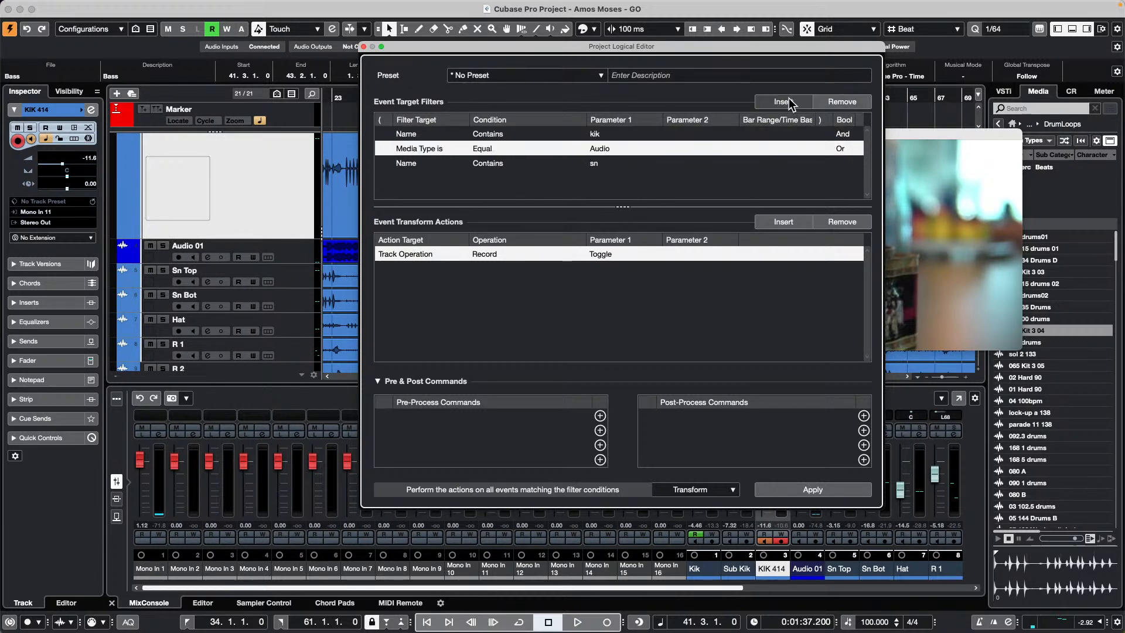
click(436, 151)
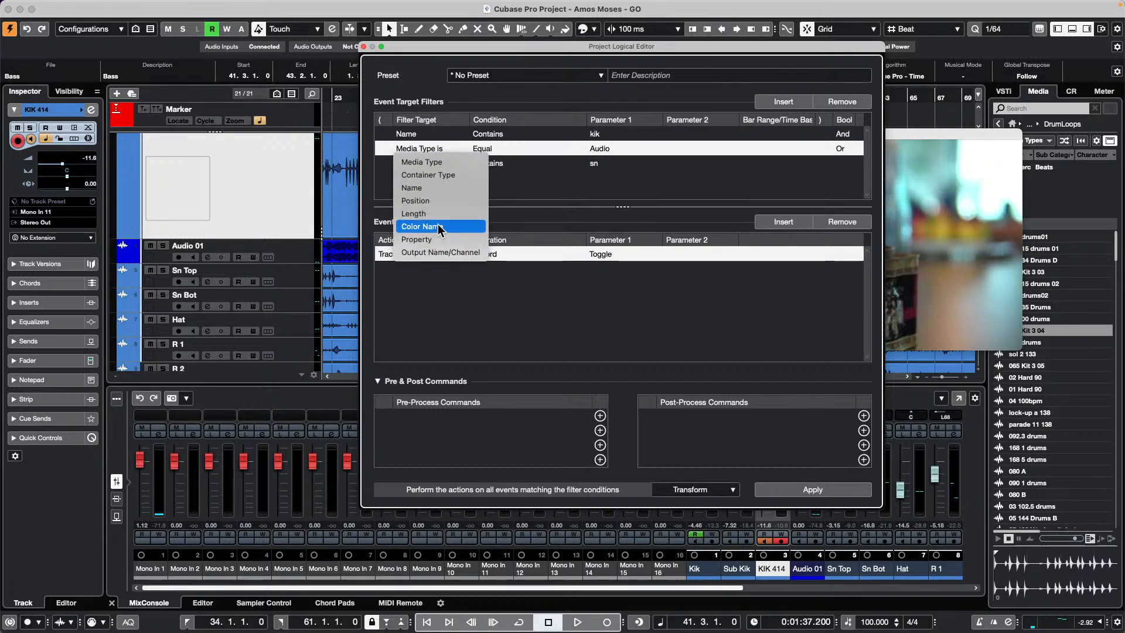
click(459, 187)
click(506, 148)
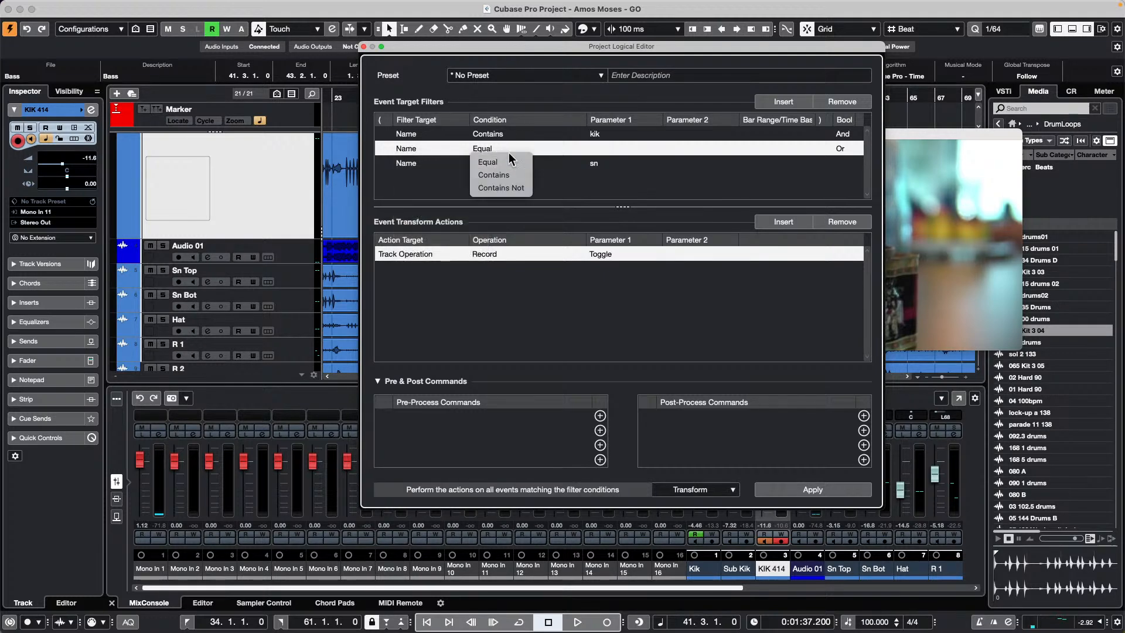
click(516, 179)
click(615, 148)
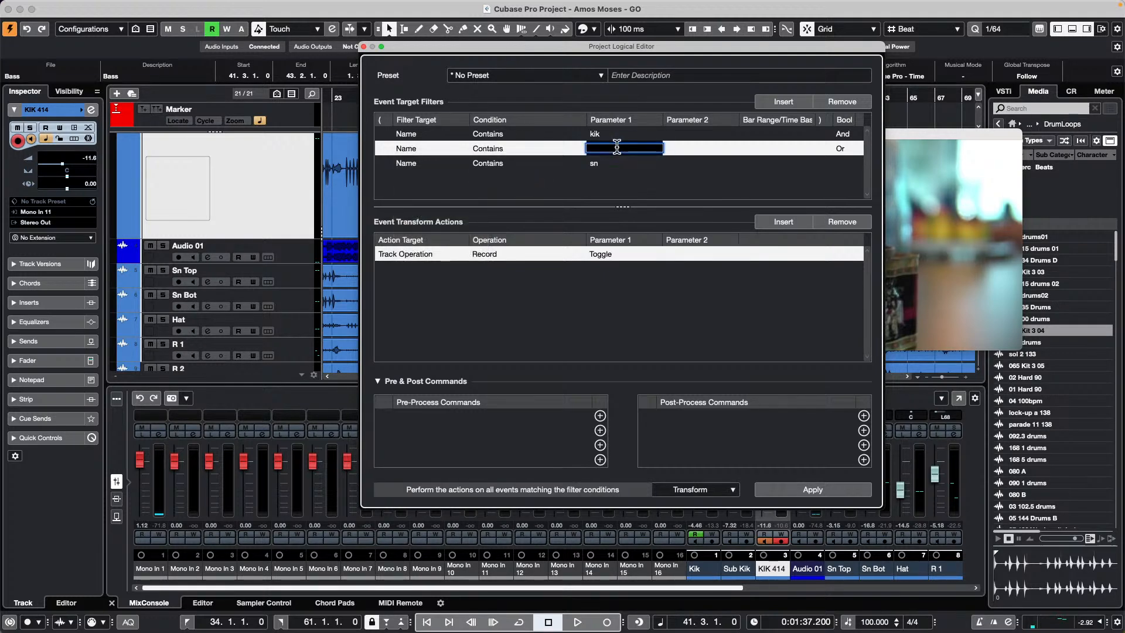
text(hat)
key(Return)
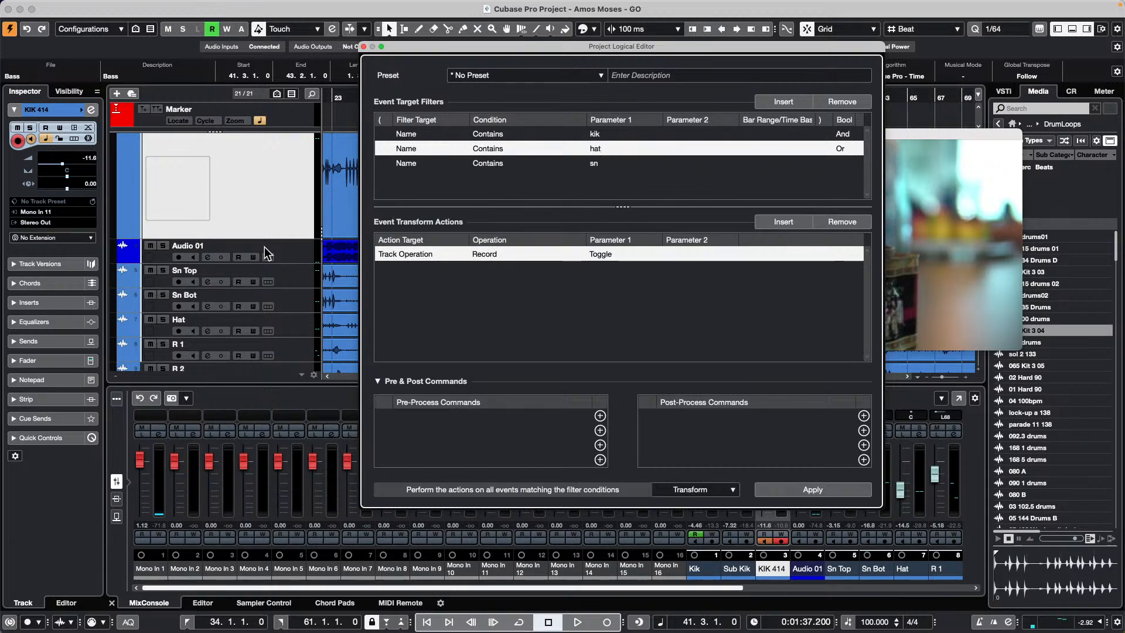
Step: Change the event transform action to Set Color with Set to Fixed Value and the bright green Color 6
click(402, 254)
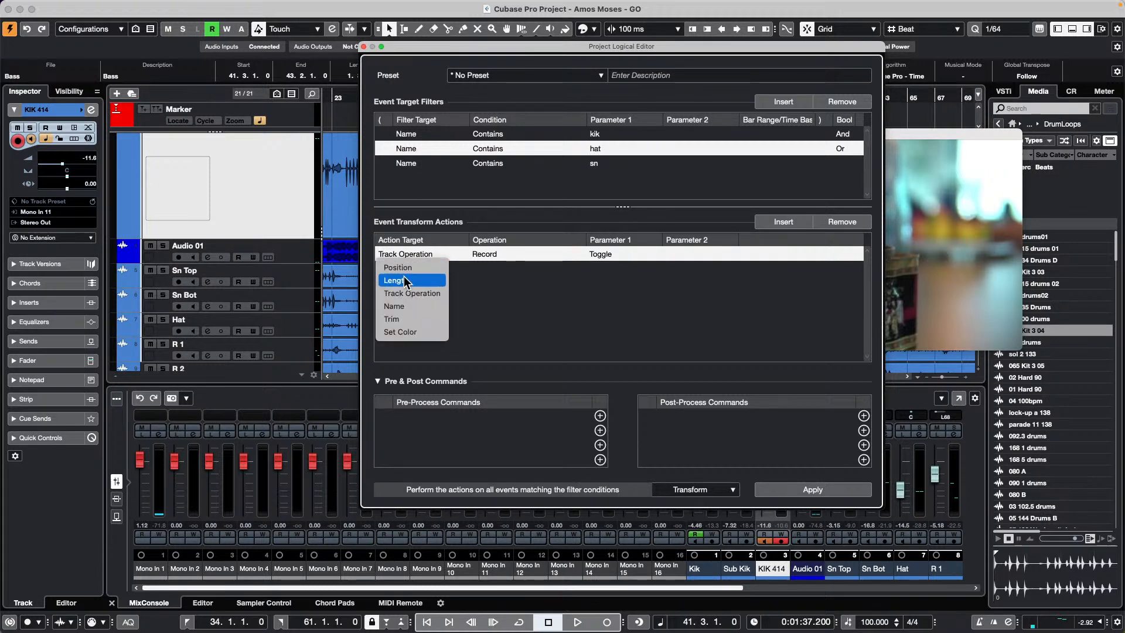
click(413, 332)
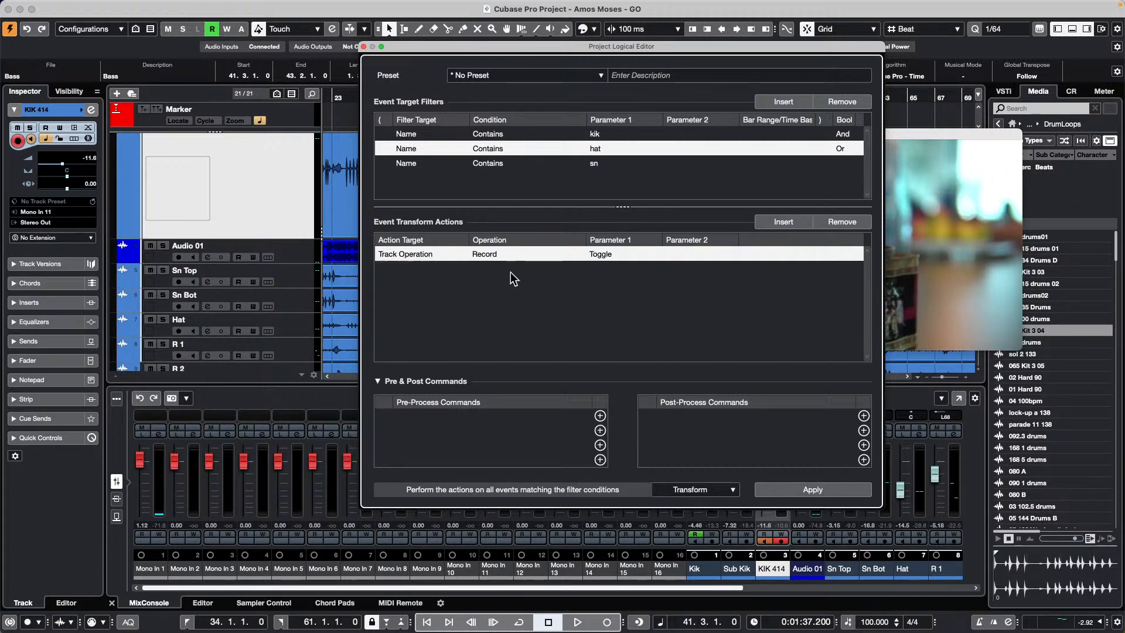
click(499, 256)
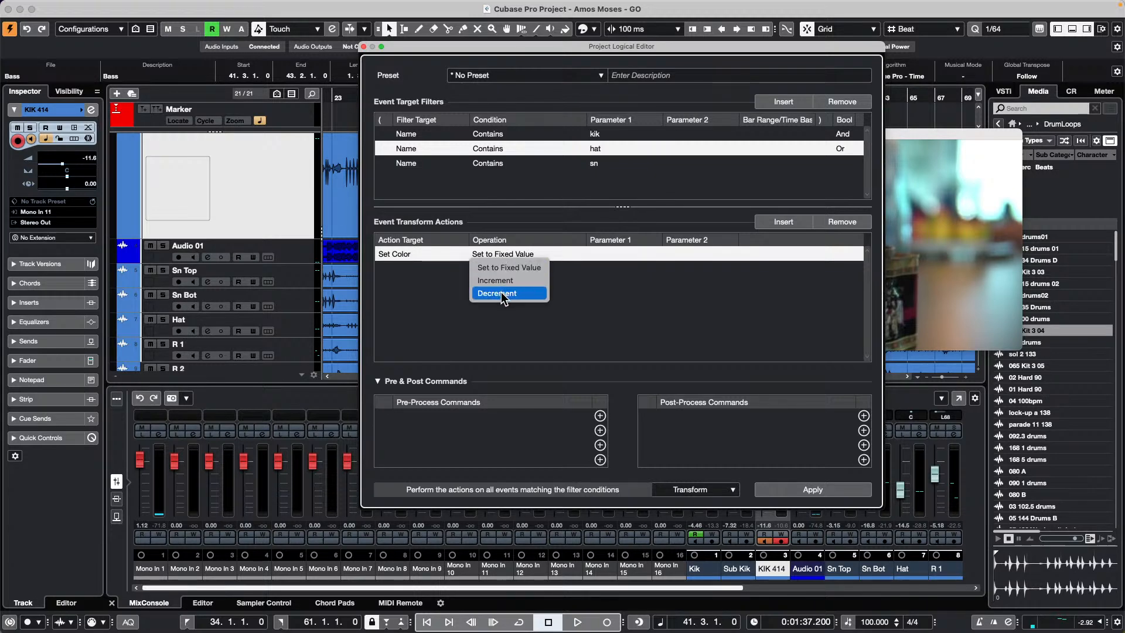
click(518, 270)
click(606, 254)
click(694, 288)
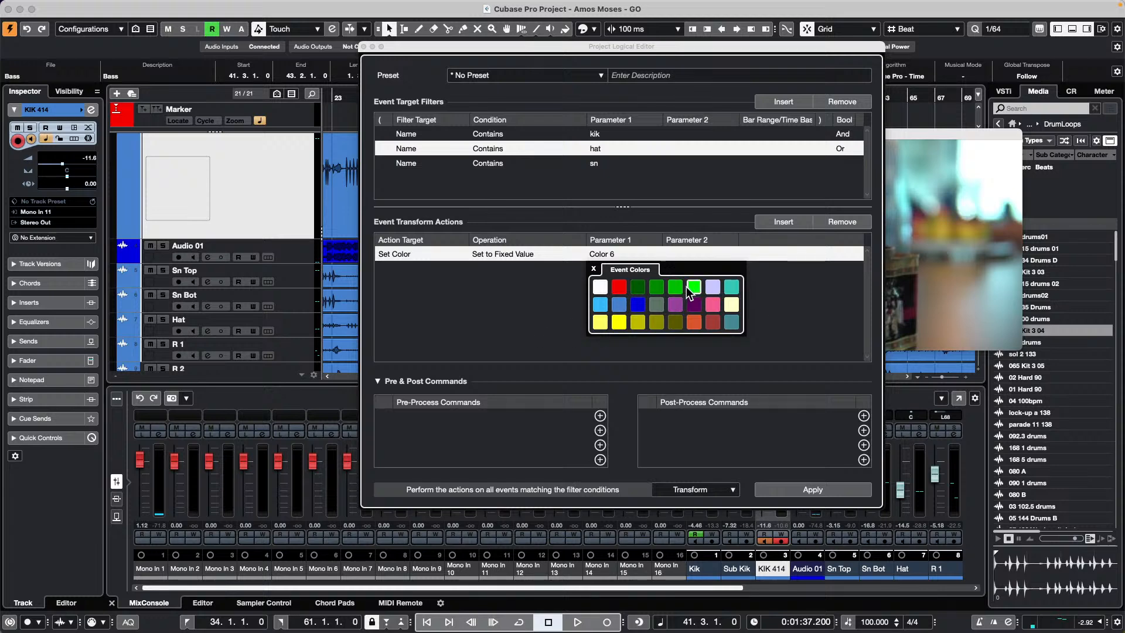
click(508, 290)
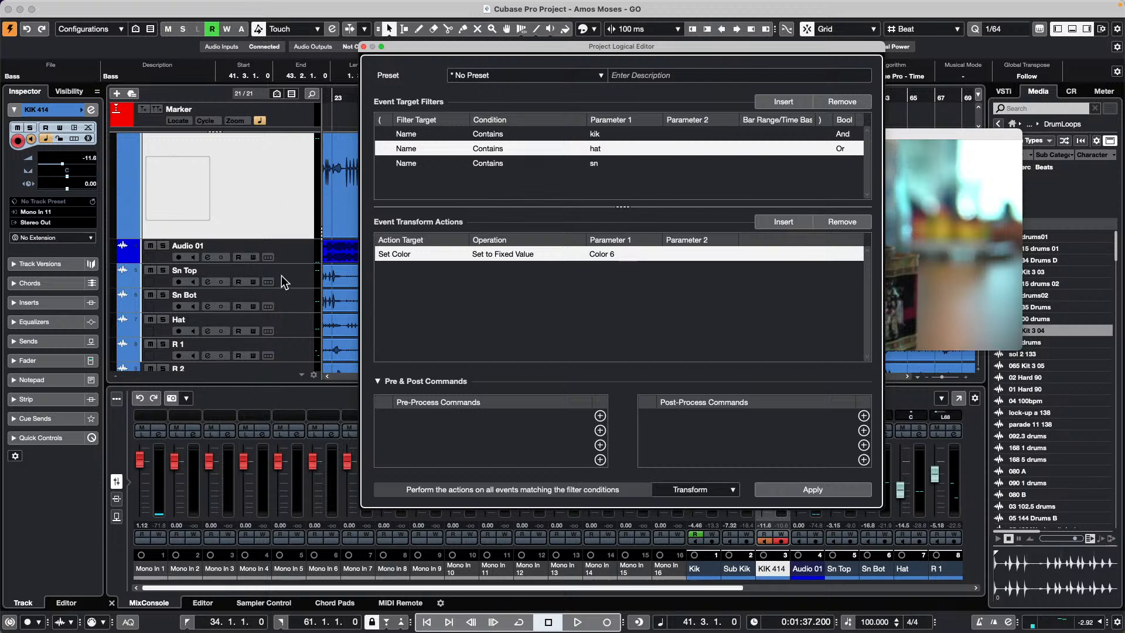
Step: Link the kik filter to the hat filter with Or, then apply the colour transform and close the editor
scroll(276, 281, up, 1)
scroll(275, 290, up, 3)
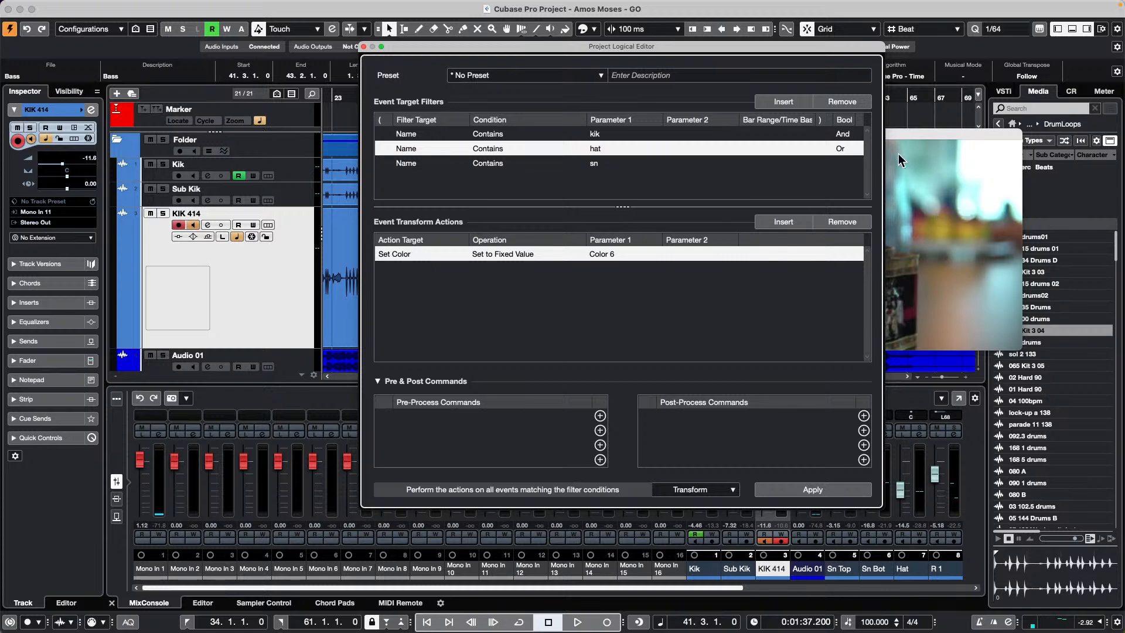
click(844, 135)
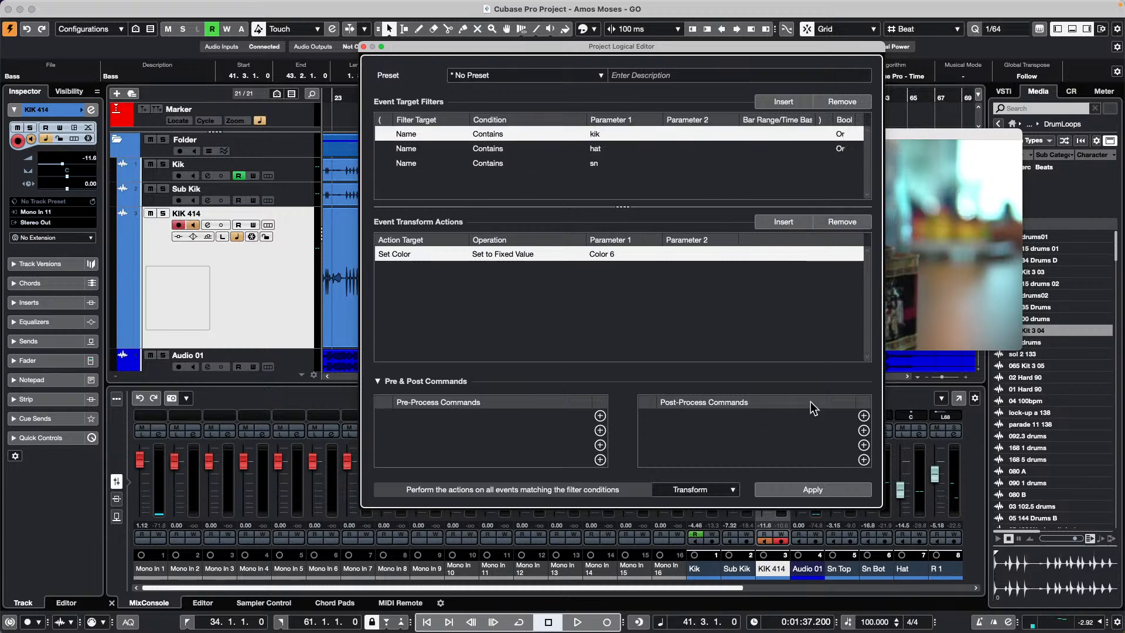
click(812, 489)
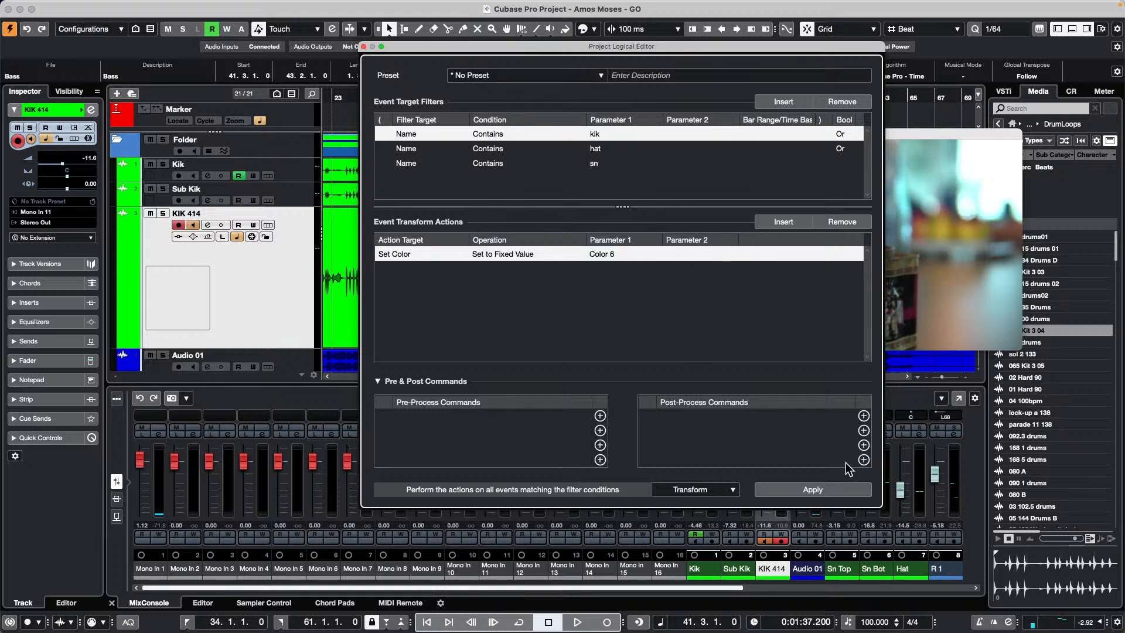
click(814, 490)
click(363, 46)
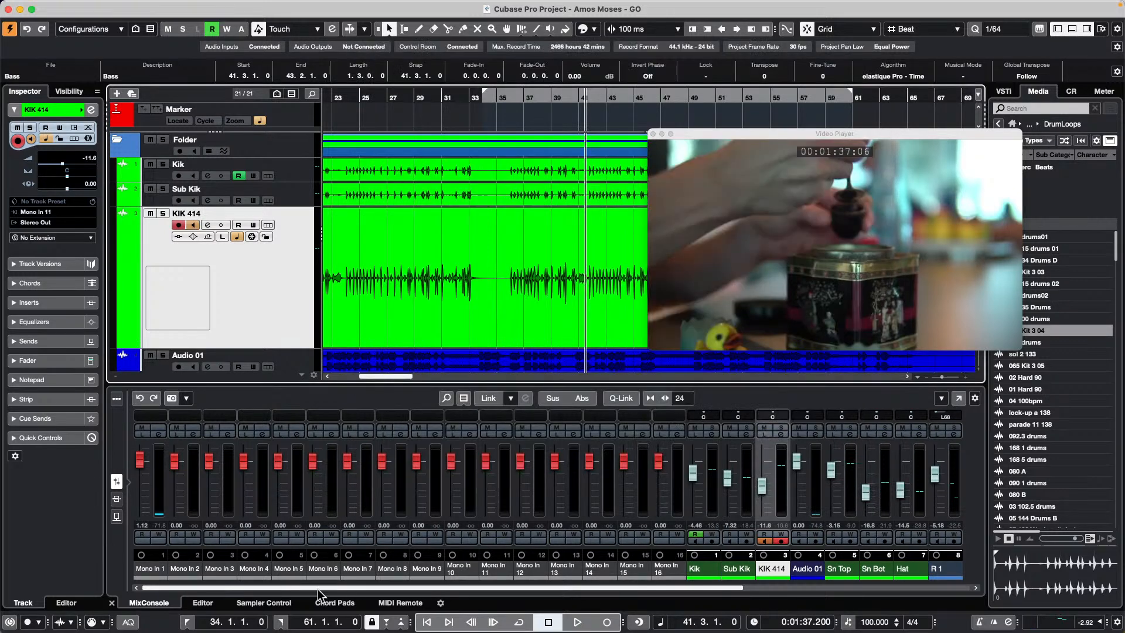
Step: Show the overview of all MIDI Remote controllers, then open the MIDI Remote Manager and move it clear of the Video Player
click(391, 603)
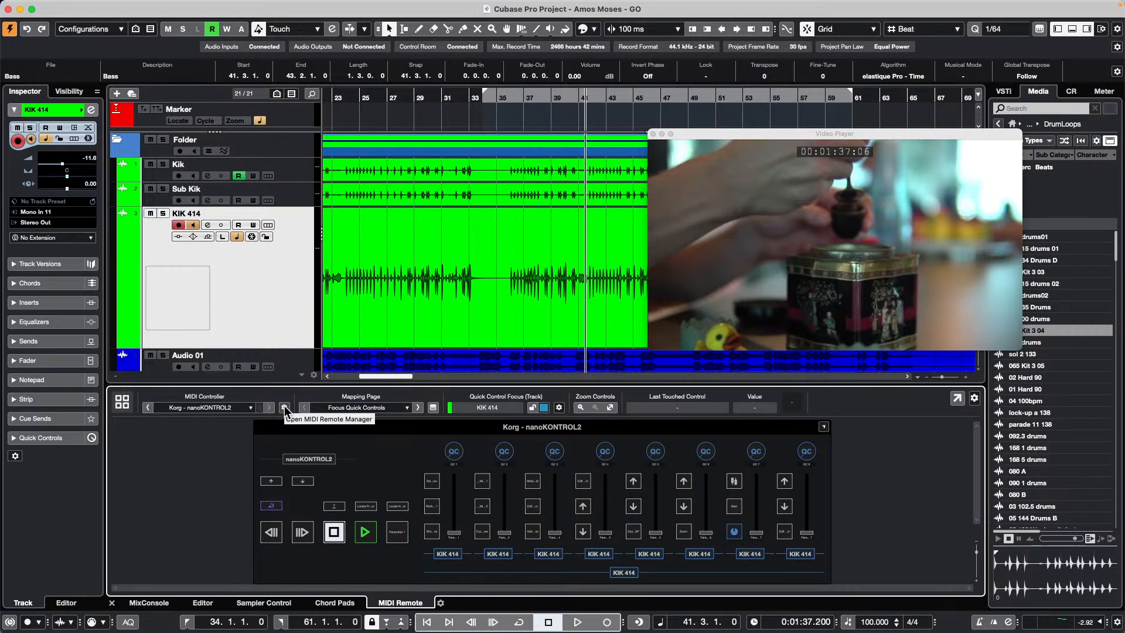
click(122, 401)
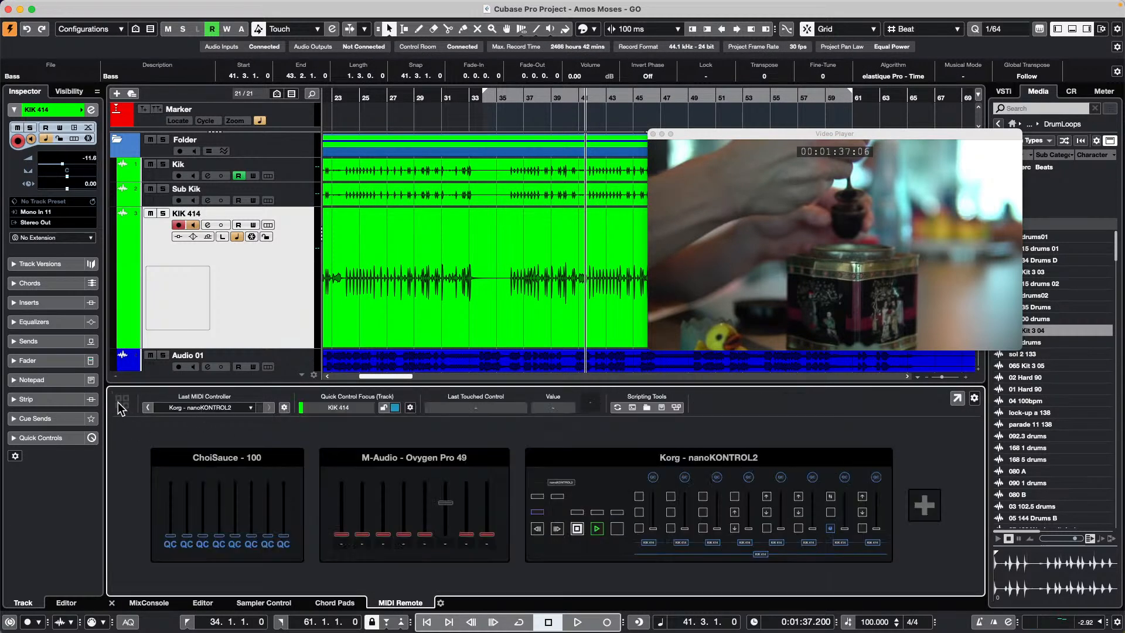
click(252, 408)
click(253, 409)
click(285, 408)
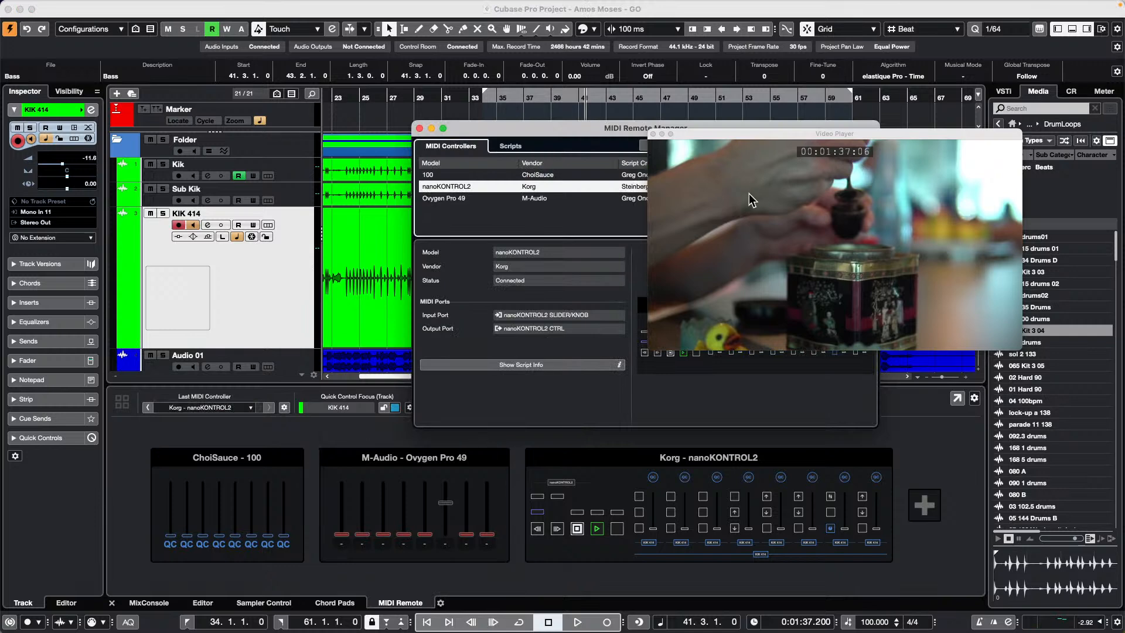
drag(510, 126, 321, 110)
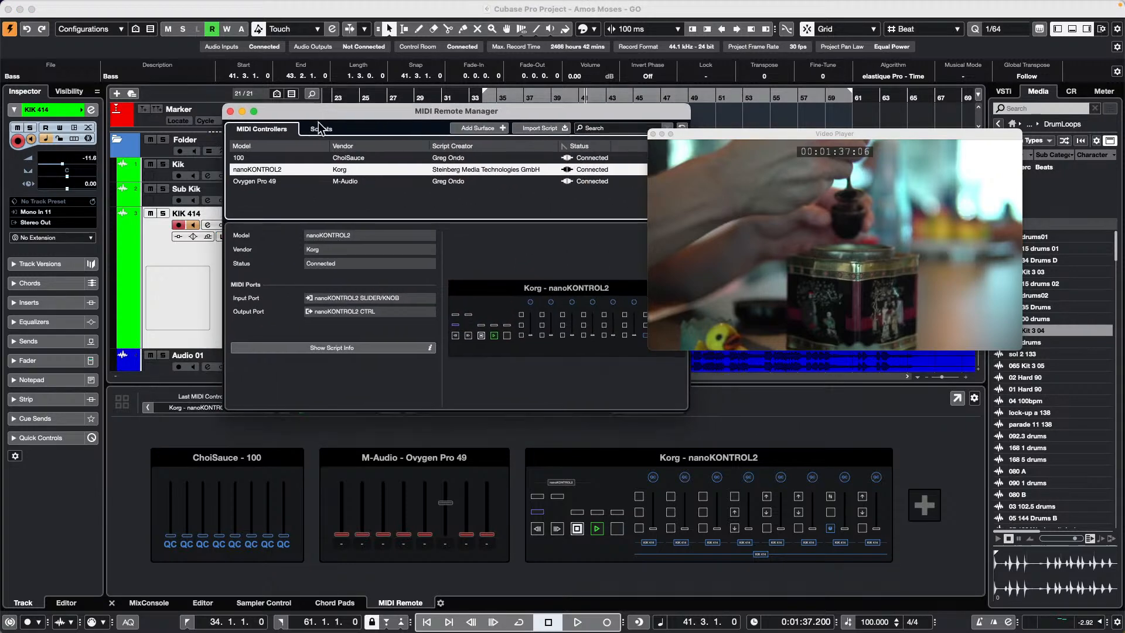
Step: Look through the list of controller scripts in the MIDI Remote Manager, then close the Video Player and the manager
click(319, 125)
scroll(385, 205, down, 1)
scroll(385, 205, up, 5)
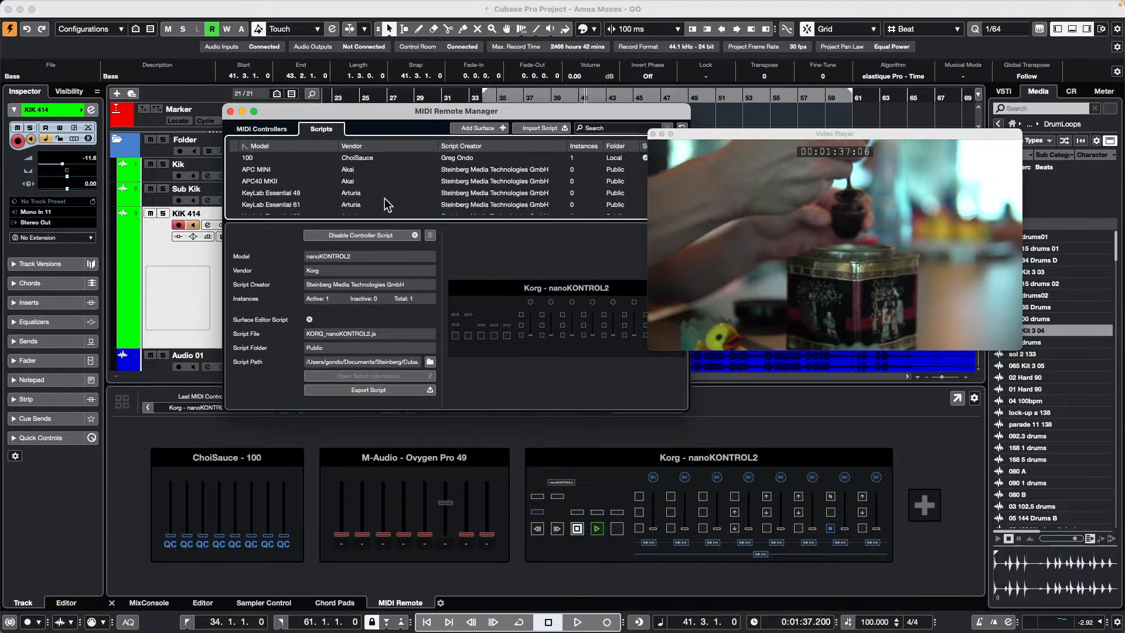
scroll(408, 191, down, 1)
scroll(409, 191, down, 5)
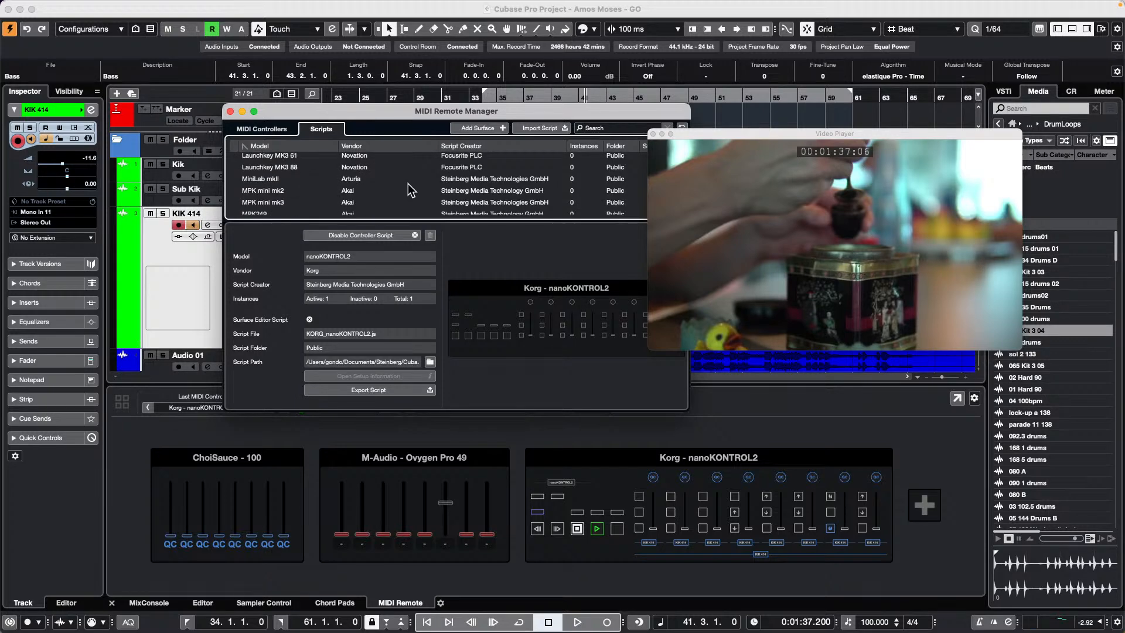
scroll(408, 184, down, 1)
scroll(408, 184, down, 1)
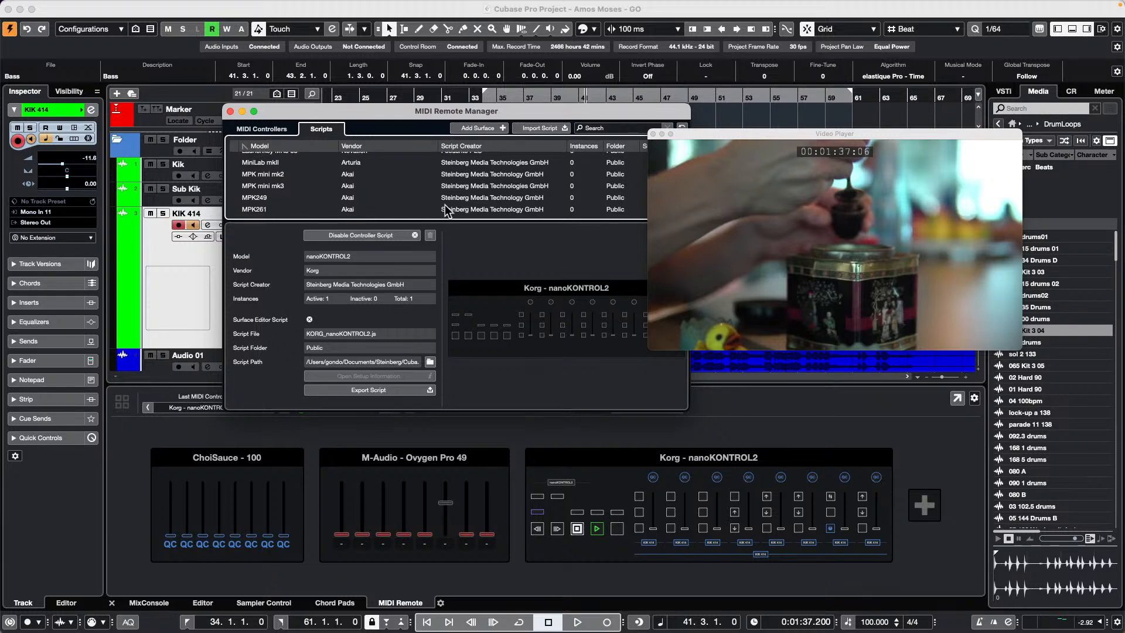
click(654, 134)
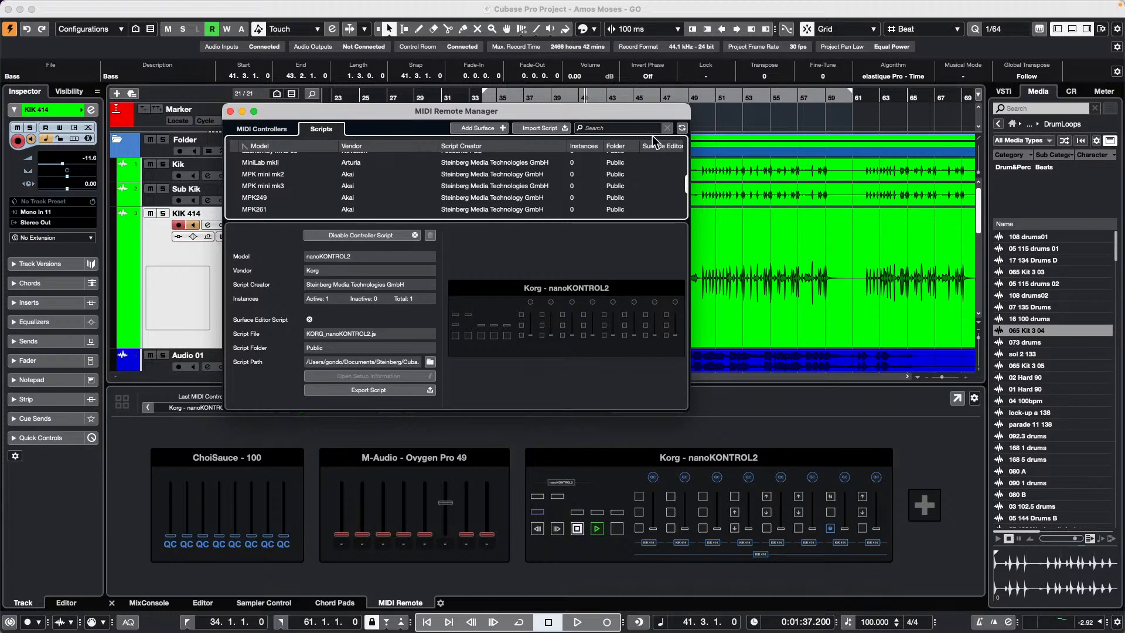
click(230, 111)
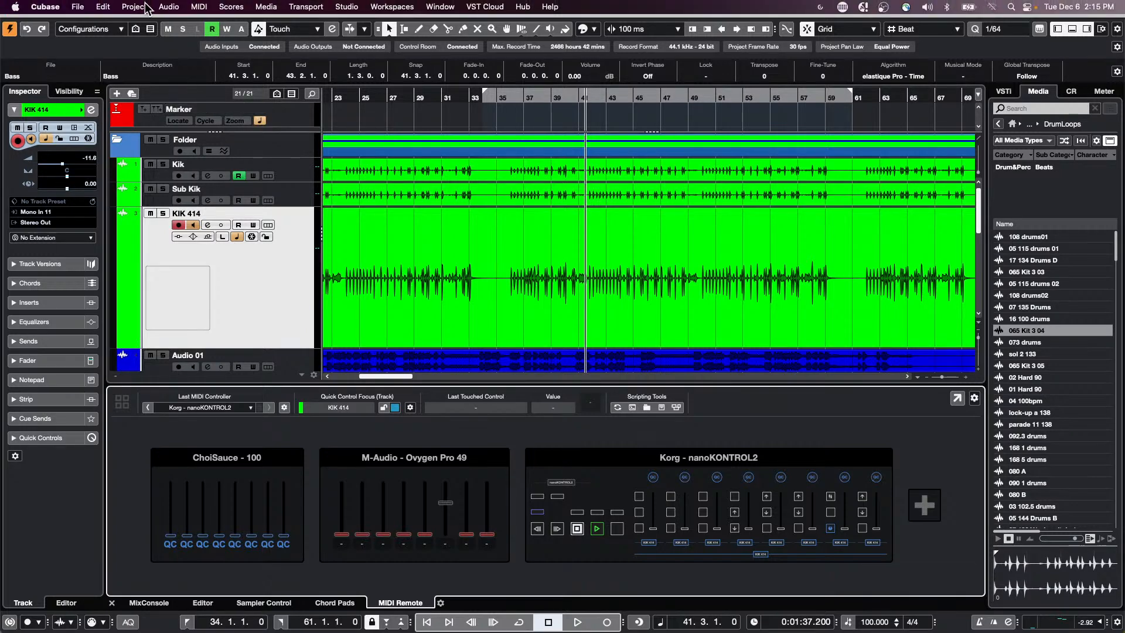
Step: Open the recent project schubert 2nd HALion 5 DOUBLE in a maximised window and place the cursor at bar 13, zoomed in
click(146, 5)
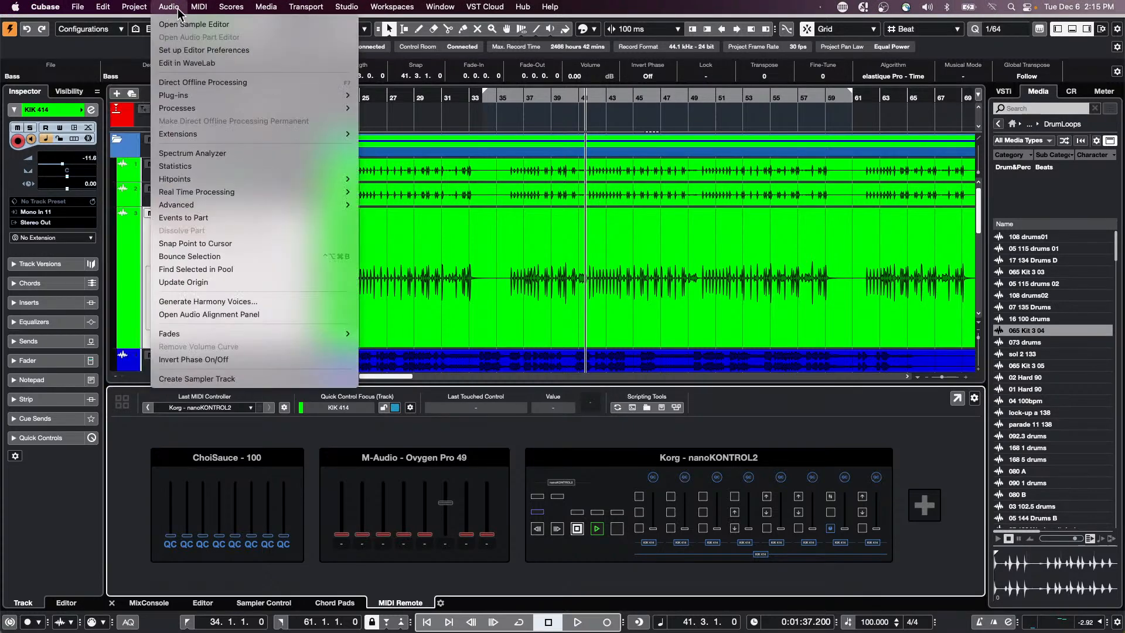
mouse_move(133, 8)
mouse_move(79, 8)
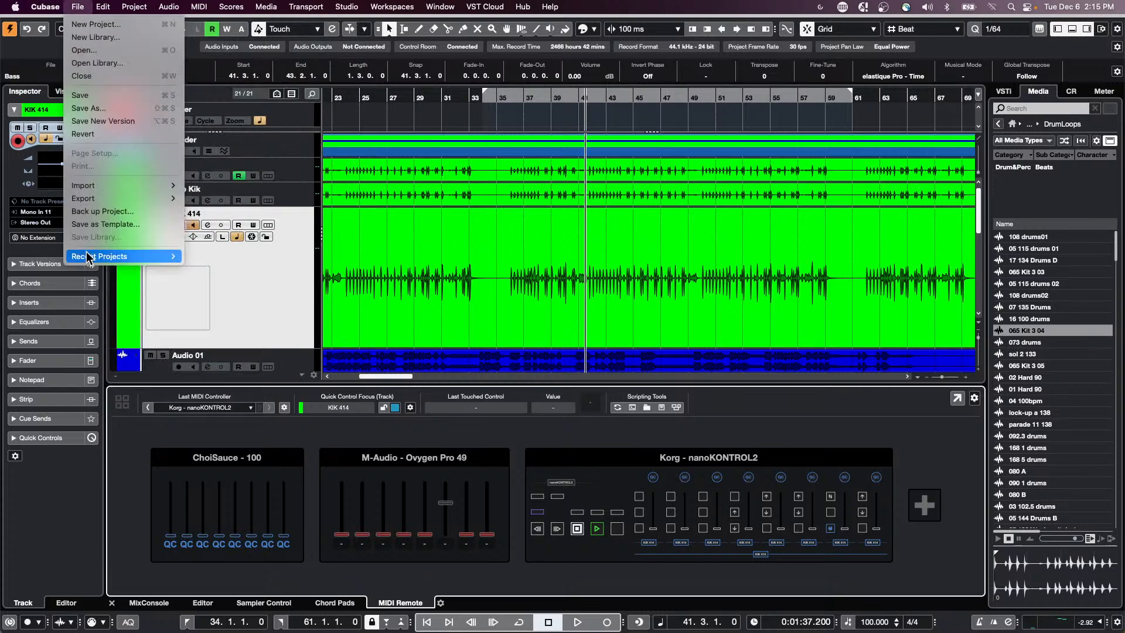
mouse_move(146, 256)
click(267, 273)
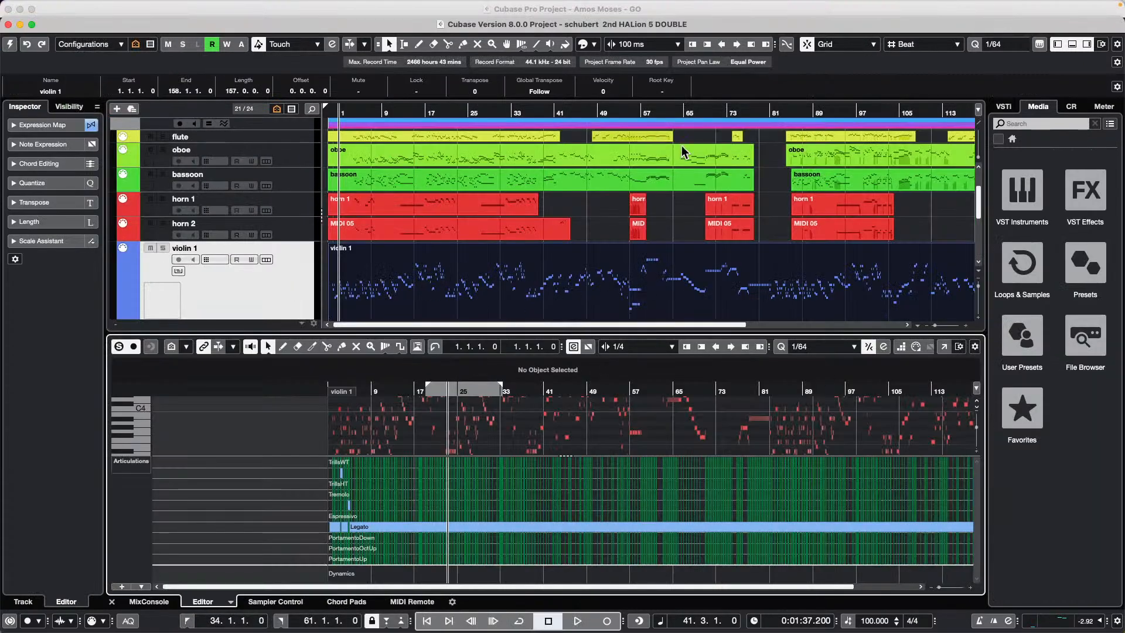
click(32, 24)
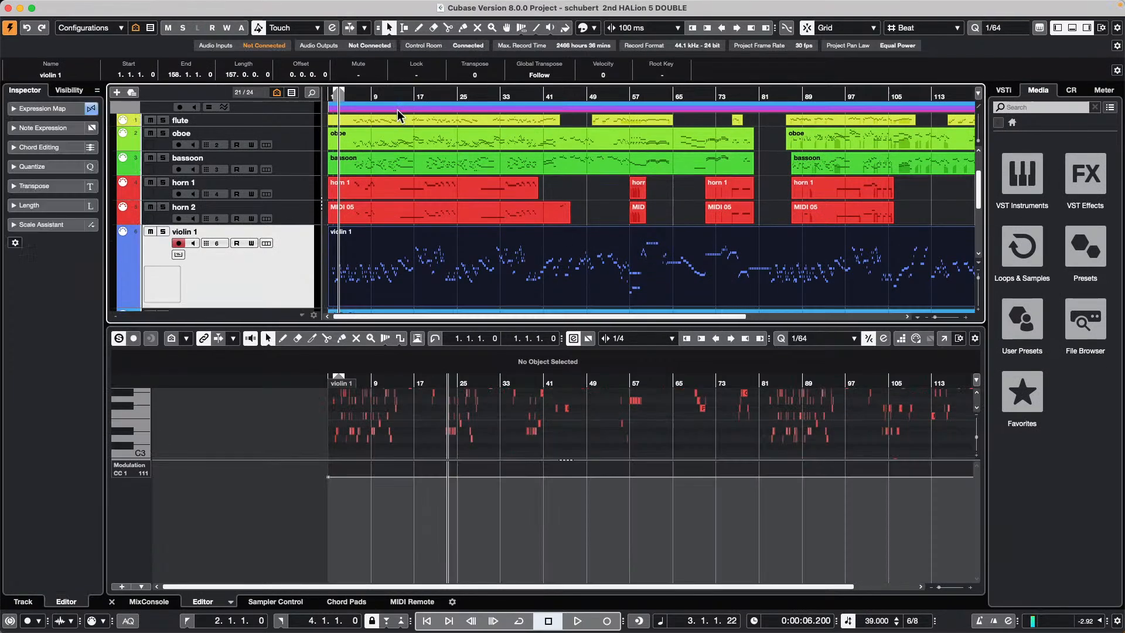
click(394, 96)
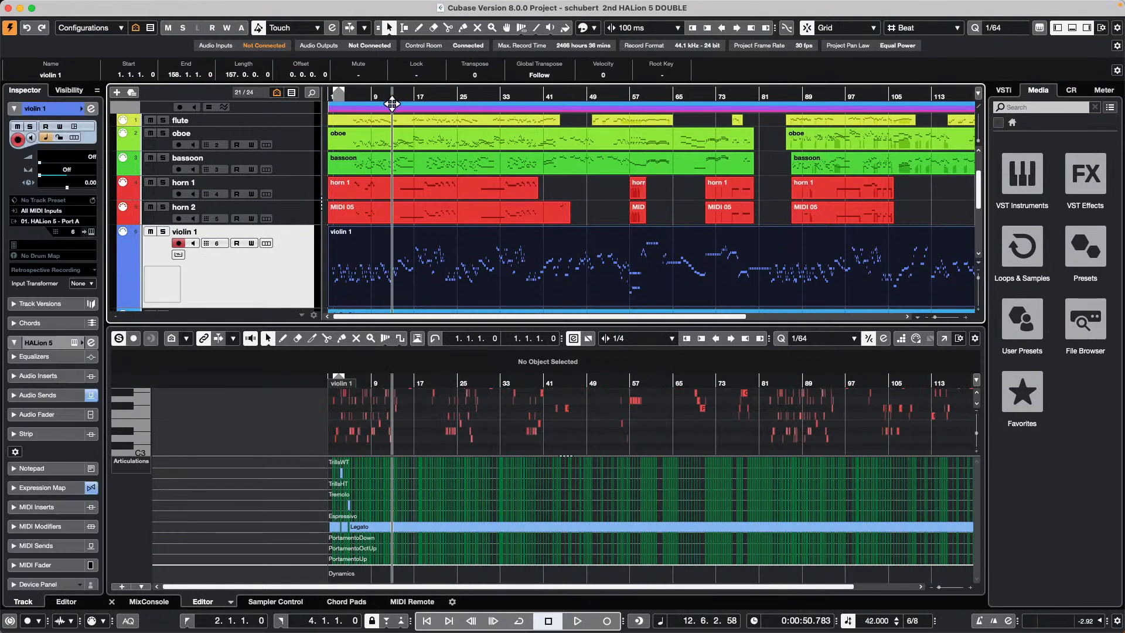
drag(394, 96, 394, 137)
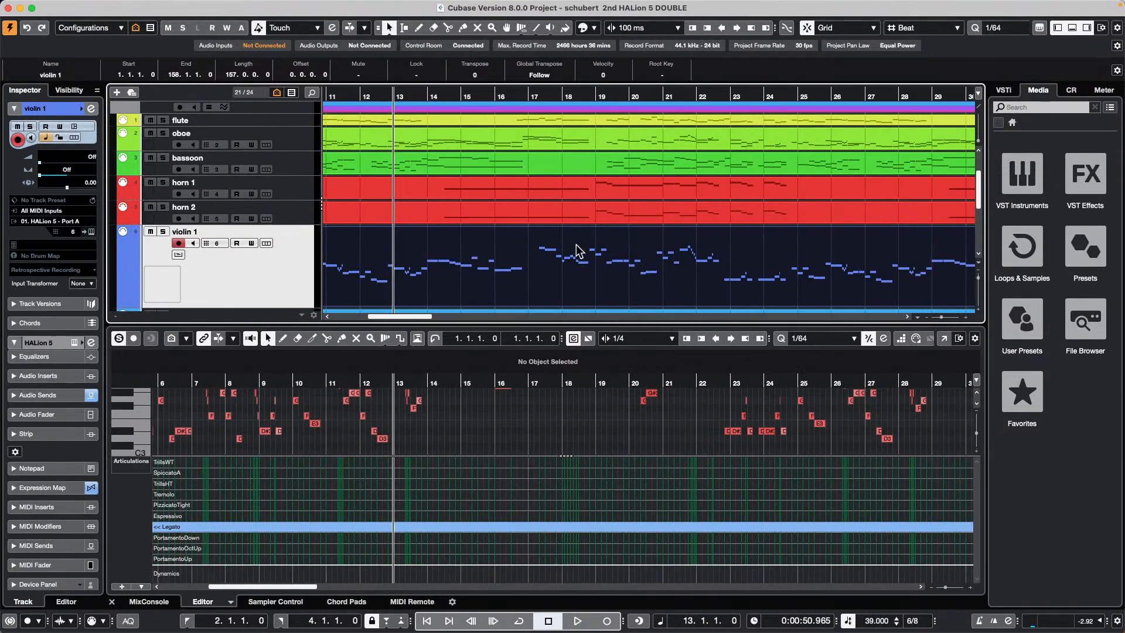
Step: Examine the violin 1 map's sound slots in Expression Map Setup, then close the window
mouse_move(260, 7)
click(198, 7)
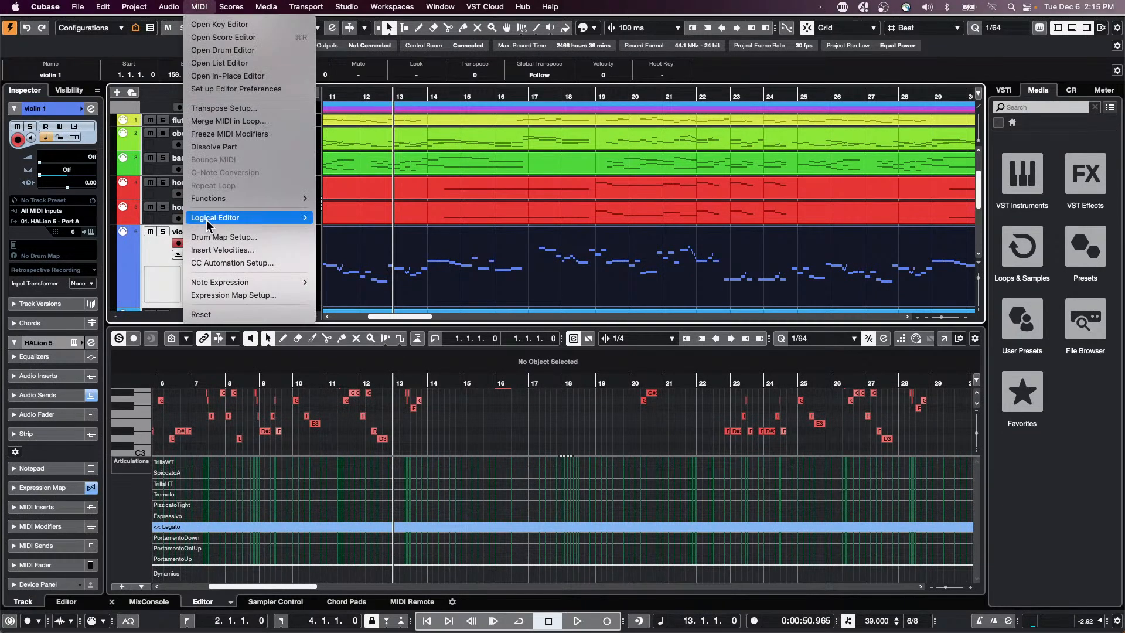
click(241, 294)
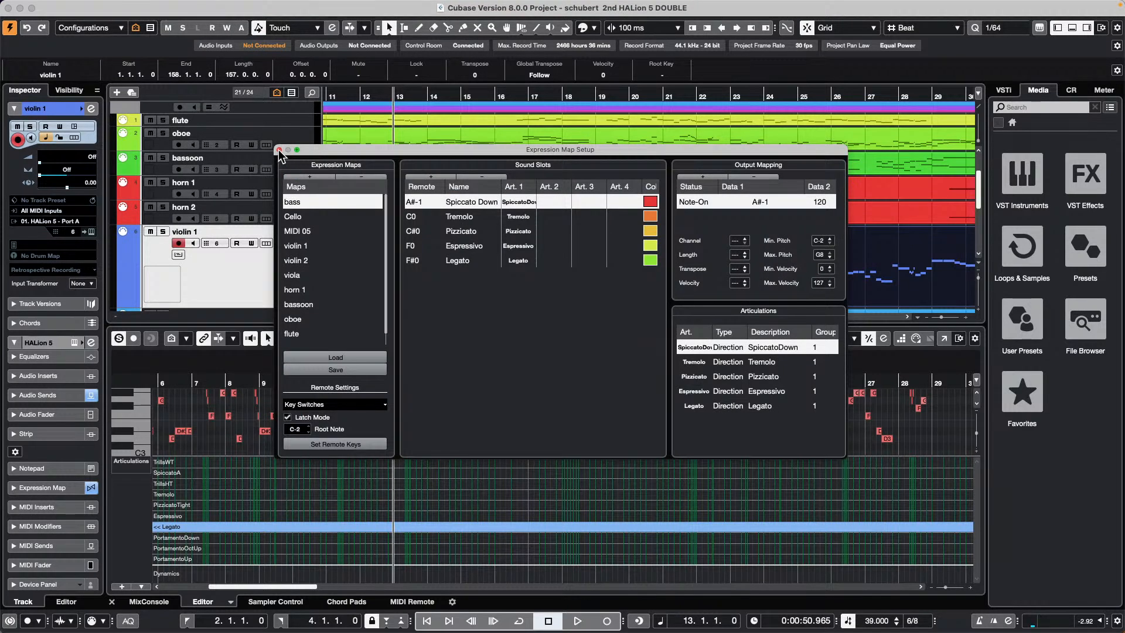
click(302, 246)
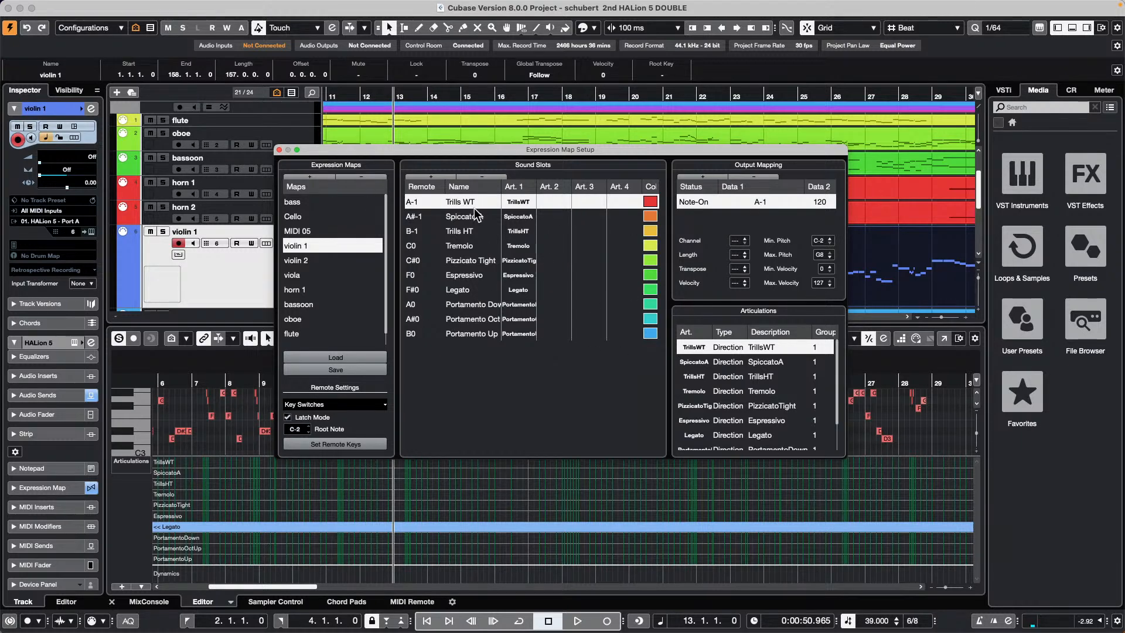
click(280, 149)
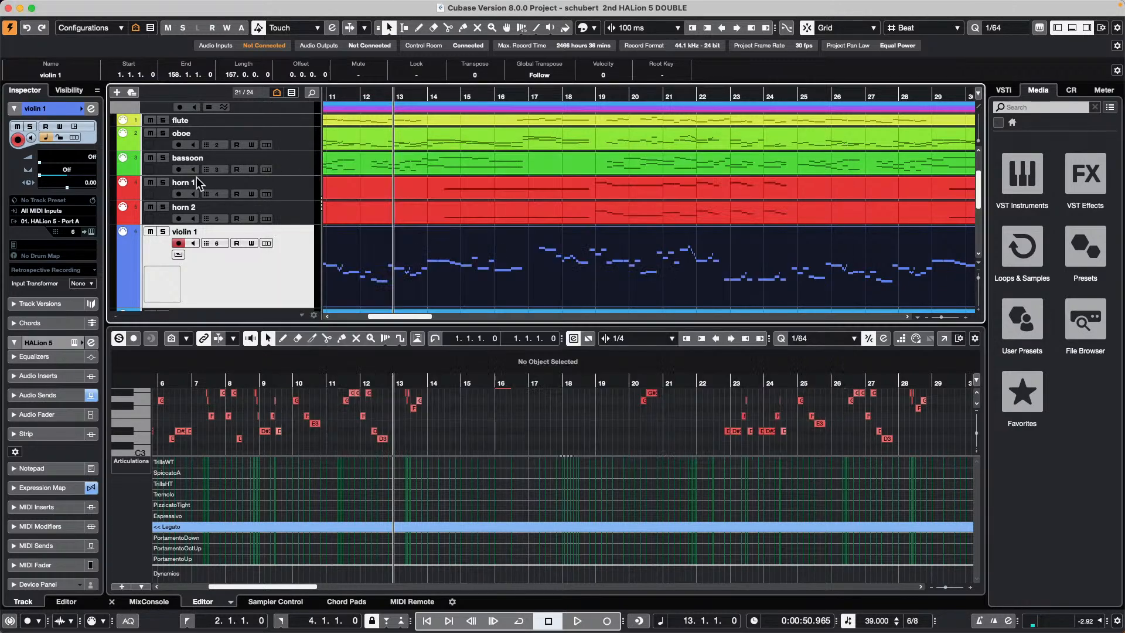
Step: Open the violin 1 part for note editing and show its expression map articulations in the Inspector
double_click(433, 285)
click(64, 111)
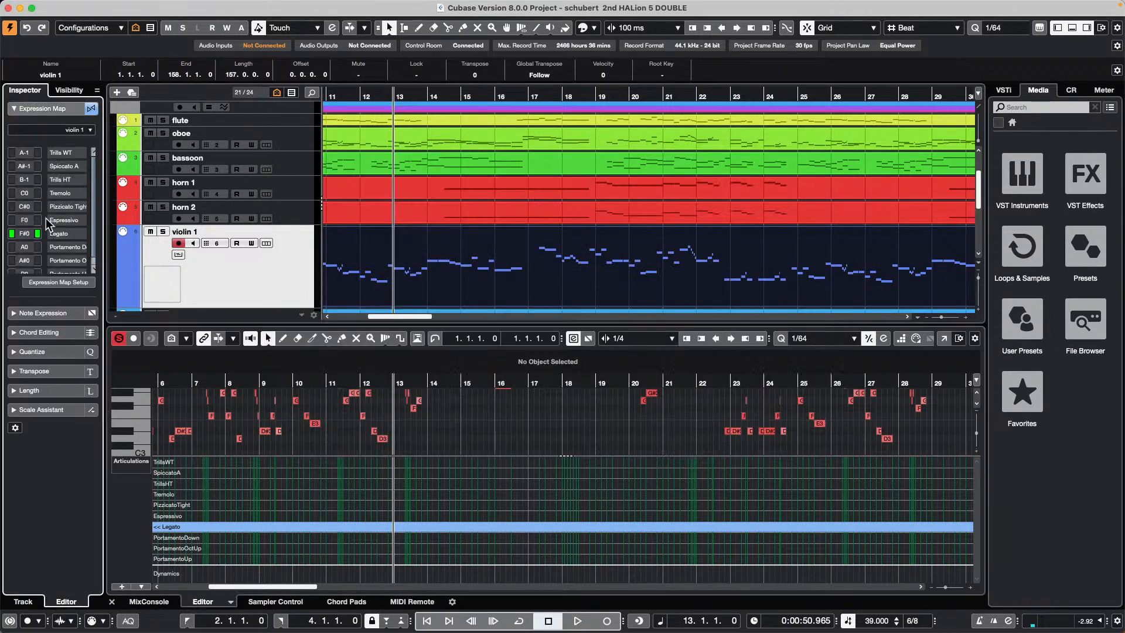
click(84, 132)
click(49, 217)
Step: Switch the violin 1 controller lane to Velocity and back to Articulations/Dynamics
click(129, 462)
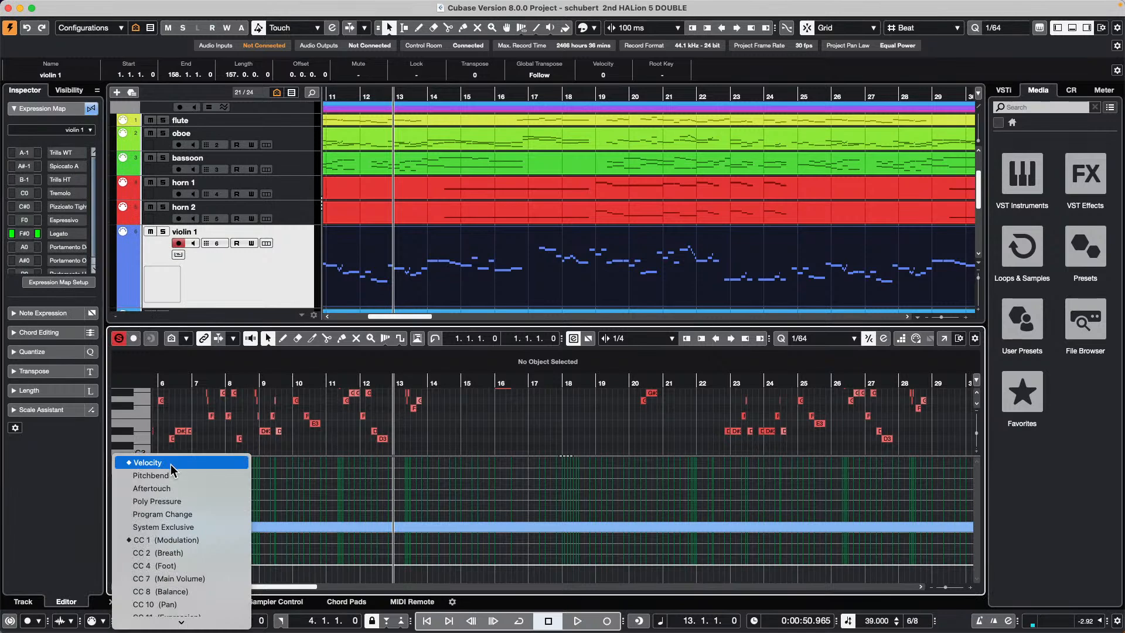
click(144, 464)
click(145, 471)
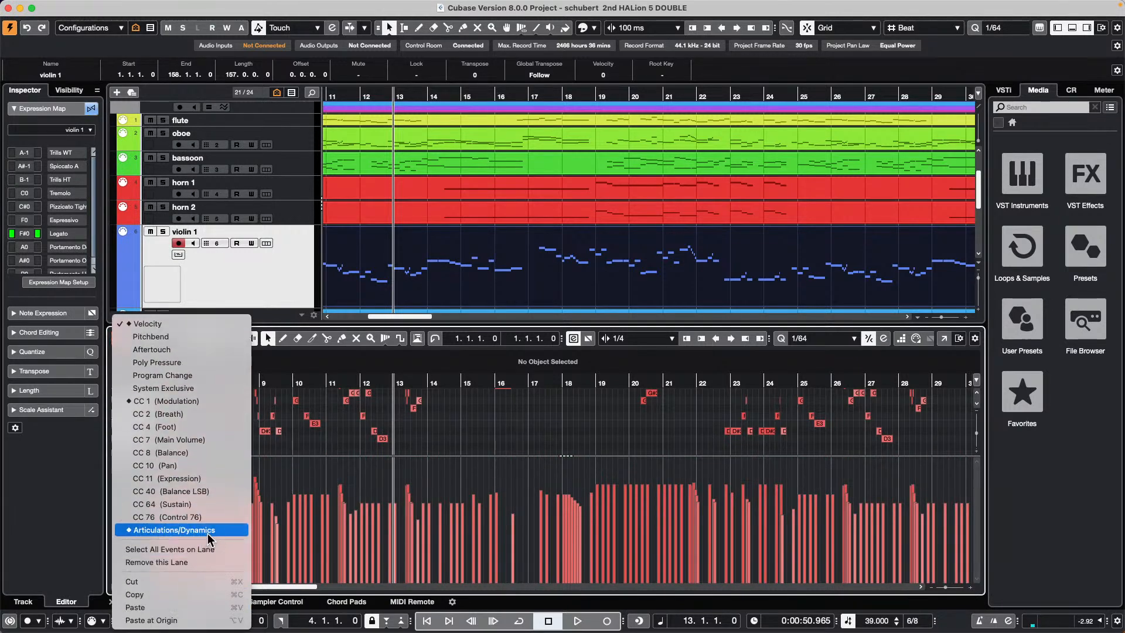
click(213, 531)
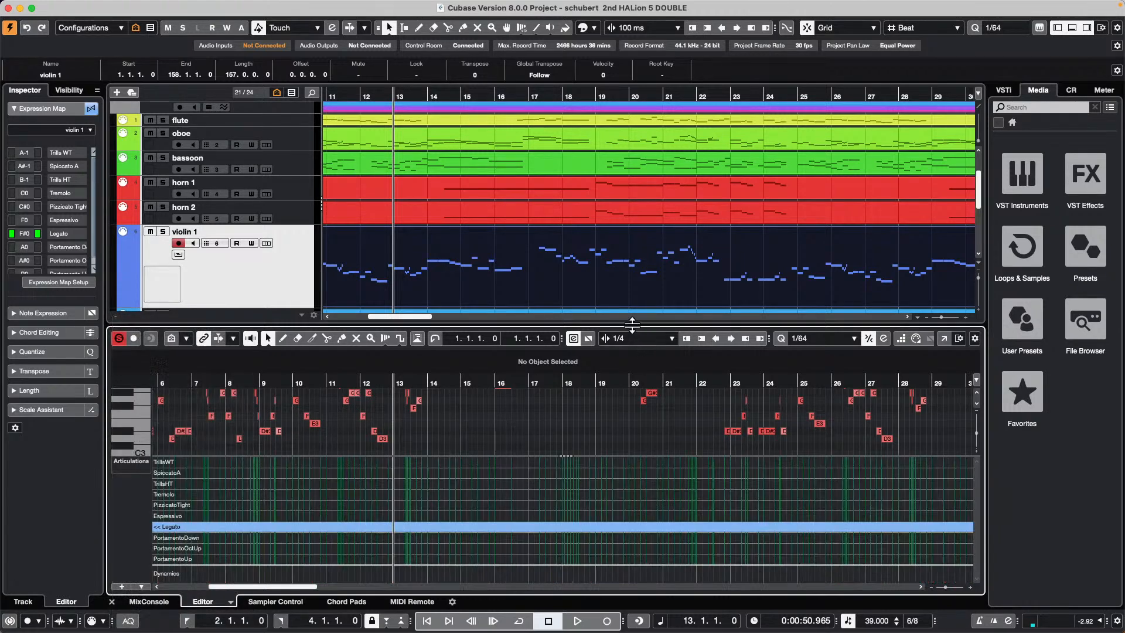
Step: Zoom in on bars 13 to 15 of violin 1 and reduce the note editor's height to show more tracks
drag(628, 323, 511, 290)
drag(407, 351, 290, 413)
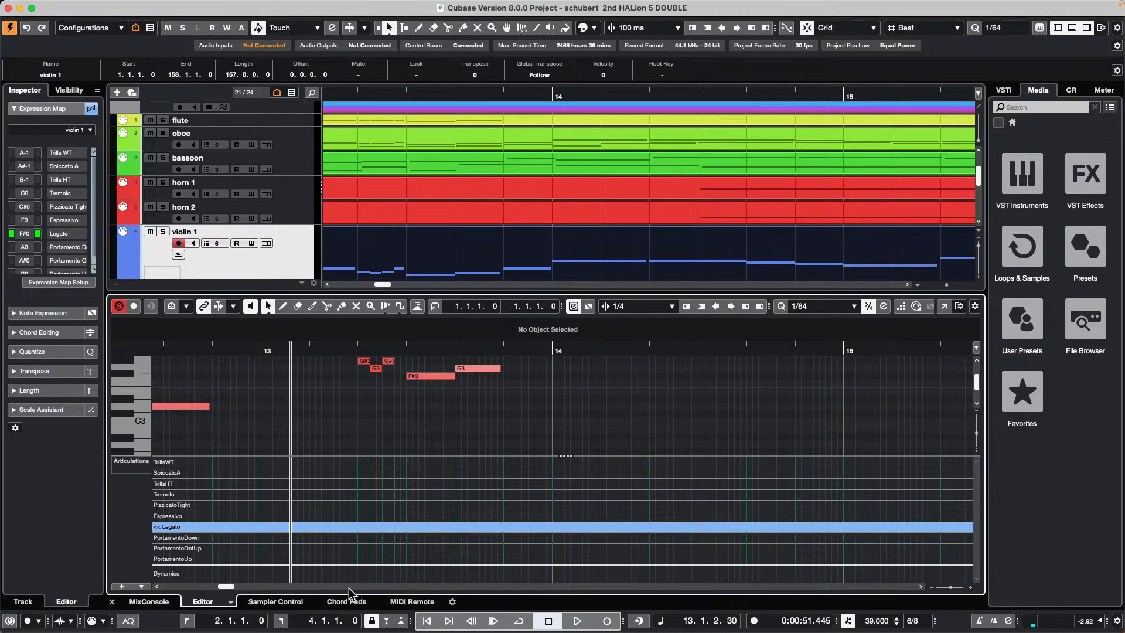
drag(533, 292, 533, 384)
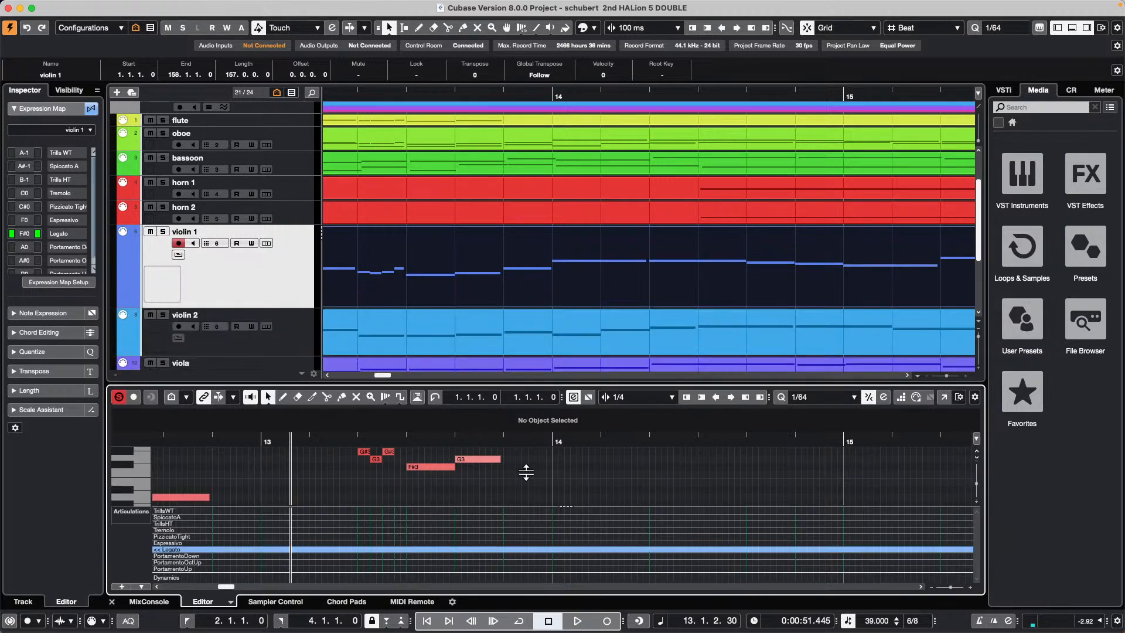
Step: View the VST 2 plug-in path settings in the VST Plug-in Manager, then close it
click(317, 7)
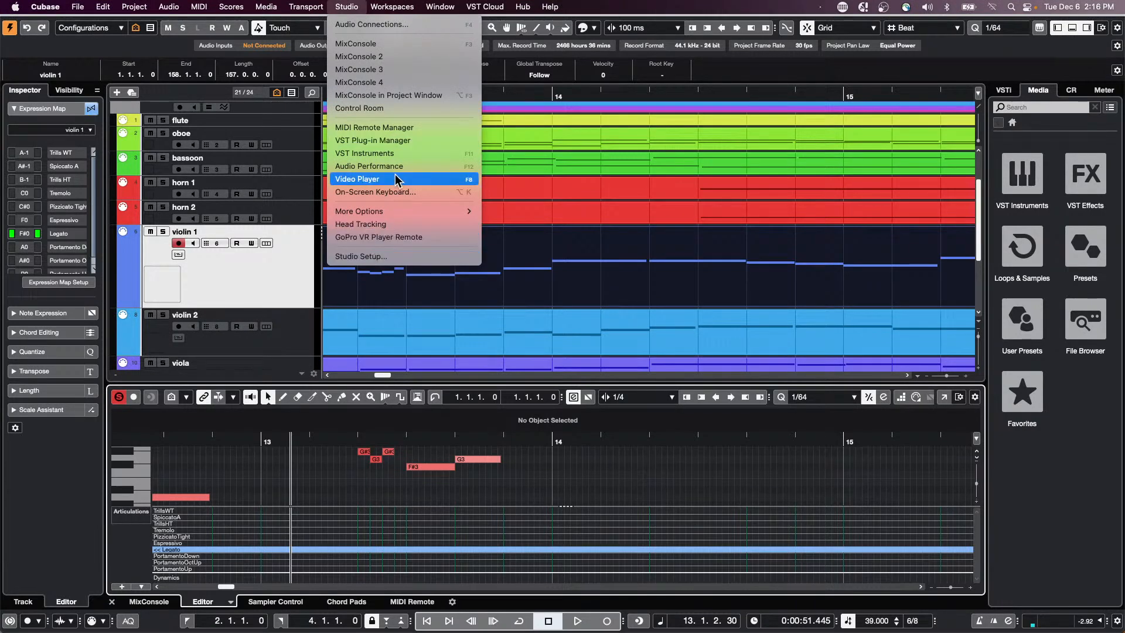
click(389, 140)
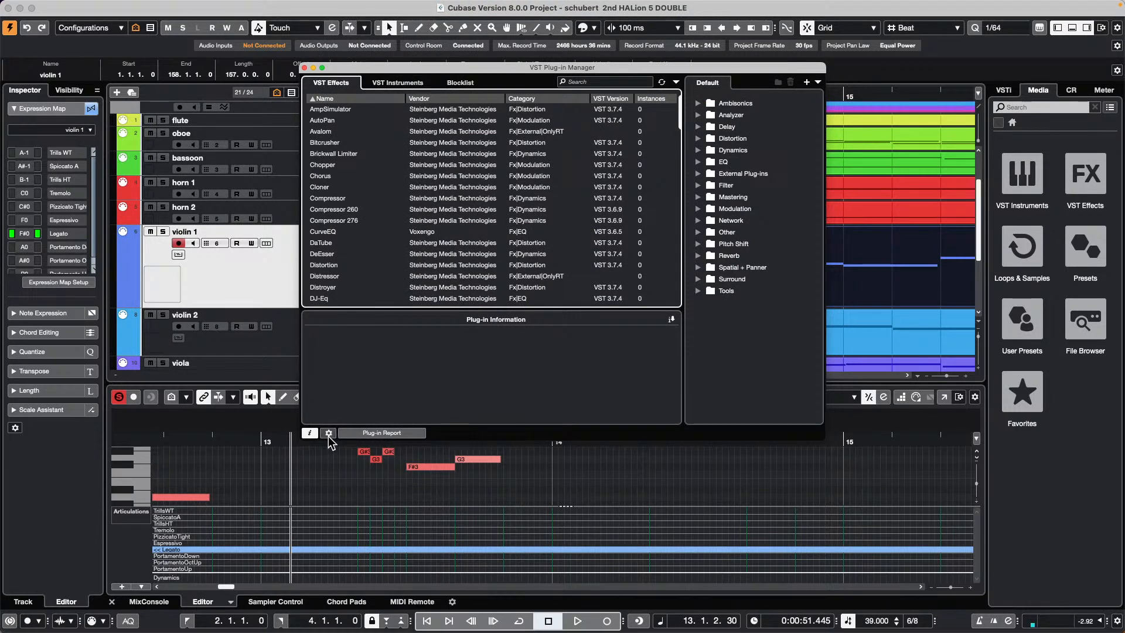
click(328, 433)
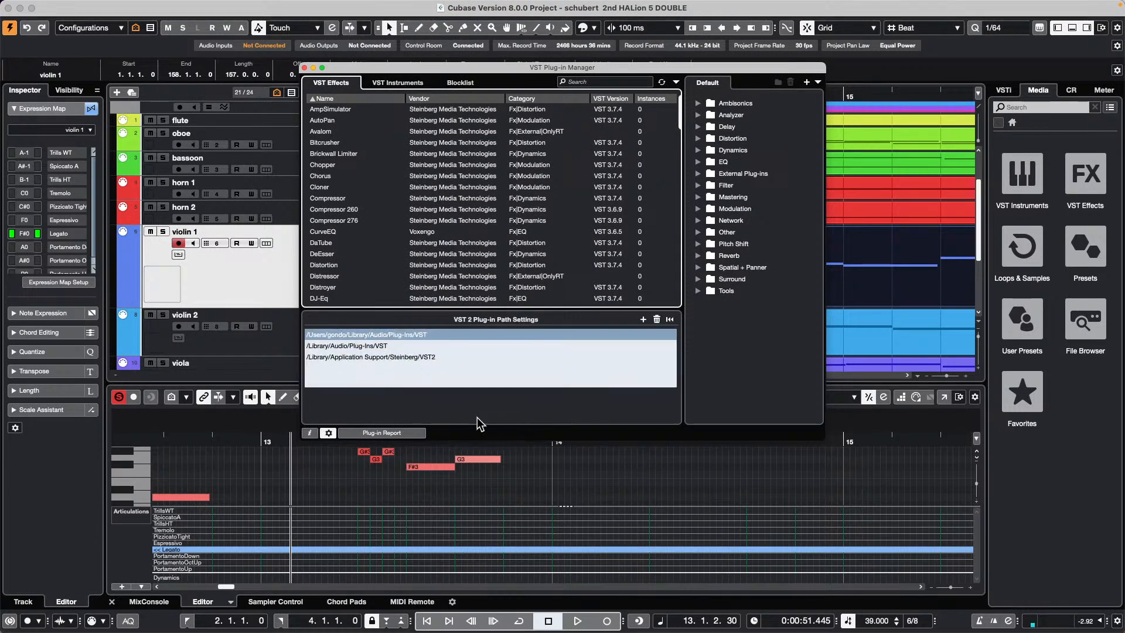
click(304, 68)
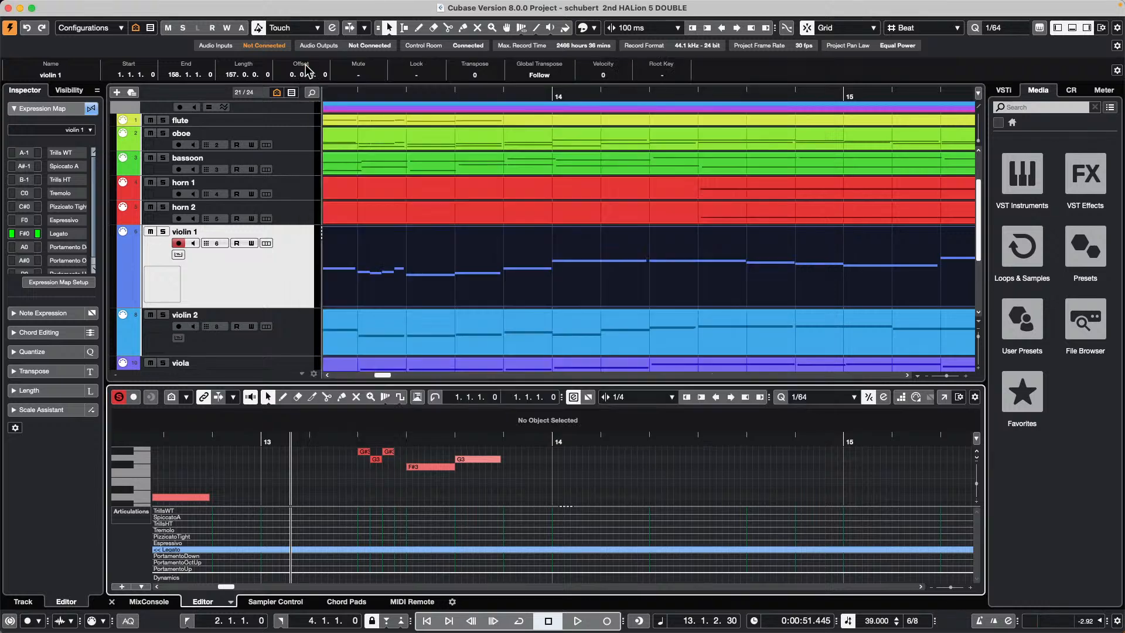
Step: Add one mono audio track below violin 1 with UR24C Input 1 as input and Stereo as output
click(279, 282)
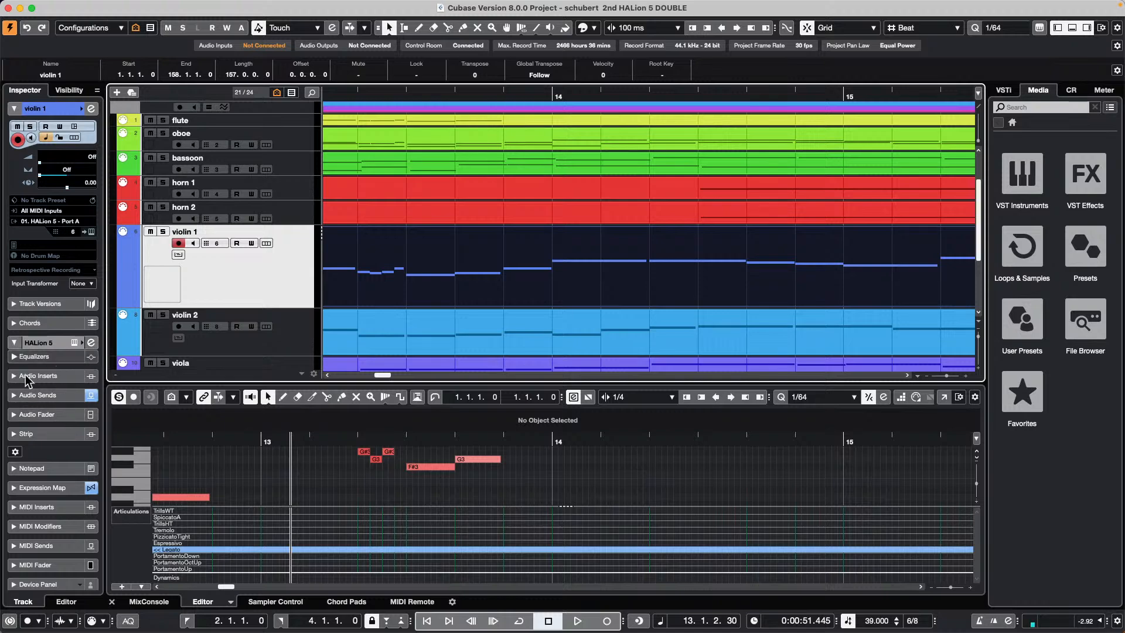
right_click(264, 265)
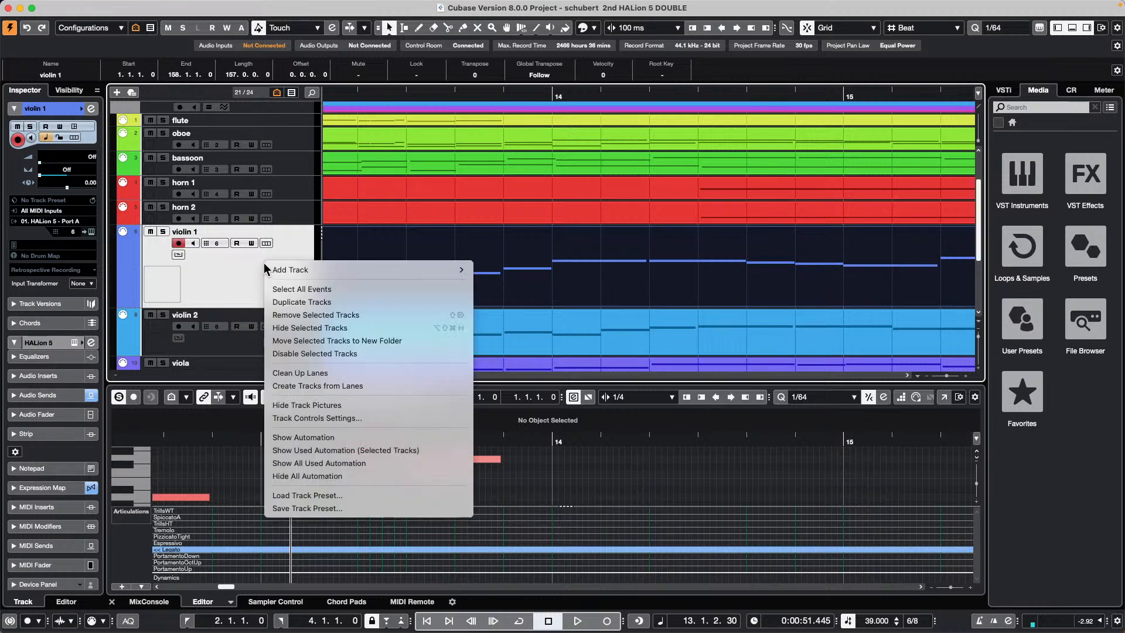
mouse_move(326, 270)
click(531, 273)
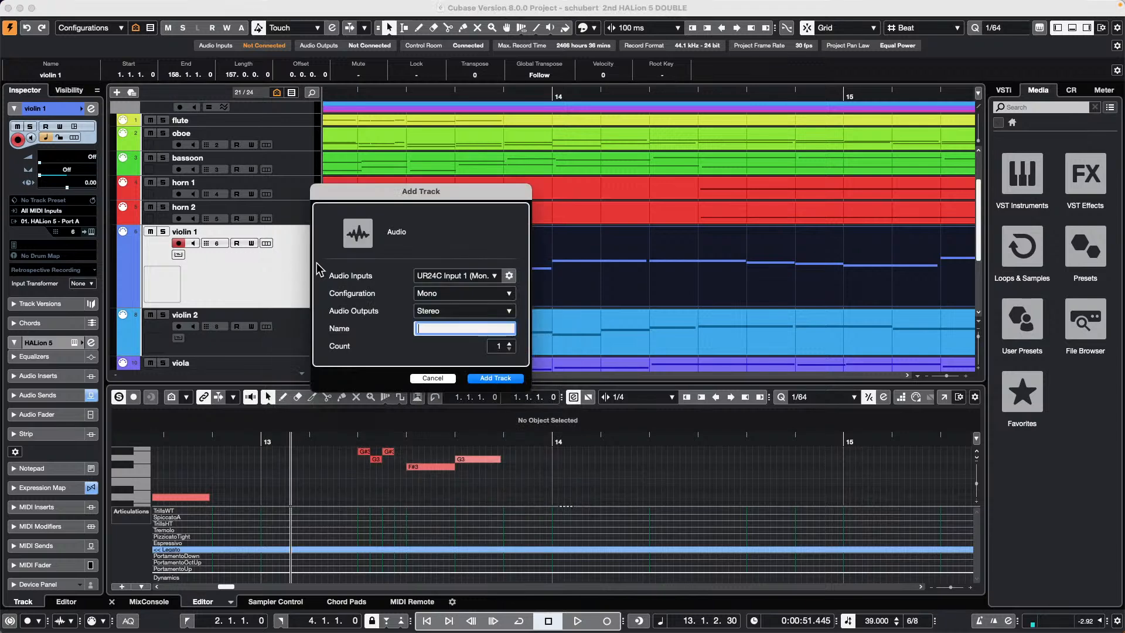
key(Return)
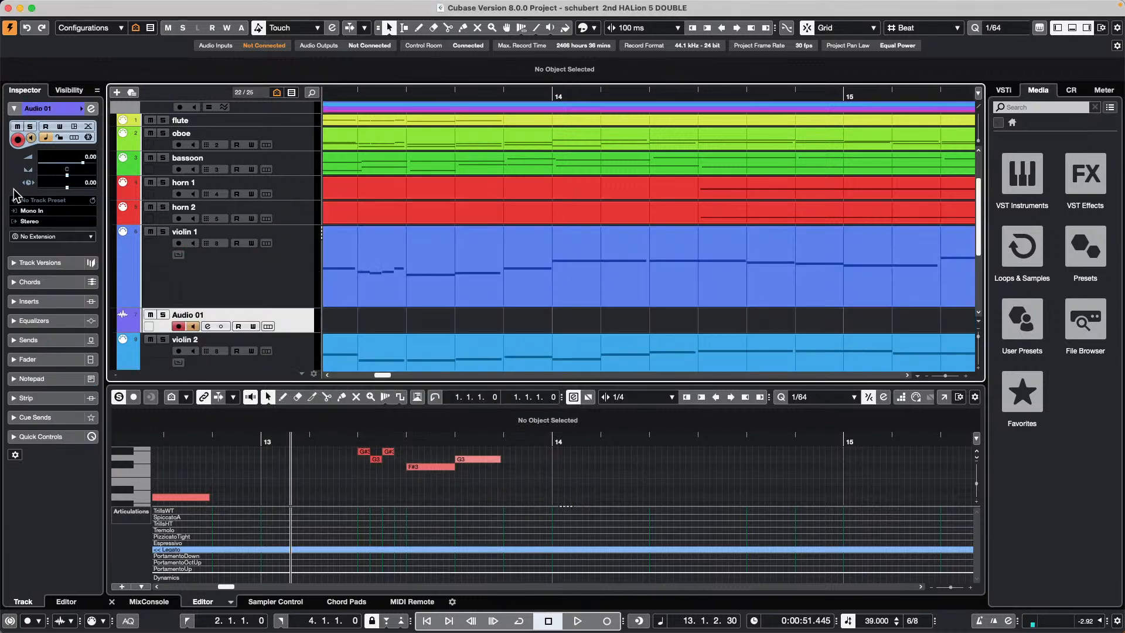
Step: Browse the insert effects available for the new audio track, expanding the Analyzer category, without loading one
click(54, 302)
click(51, 325)
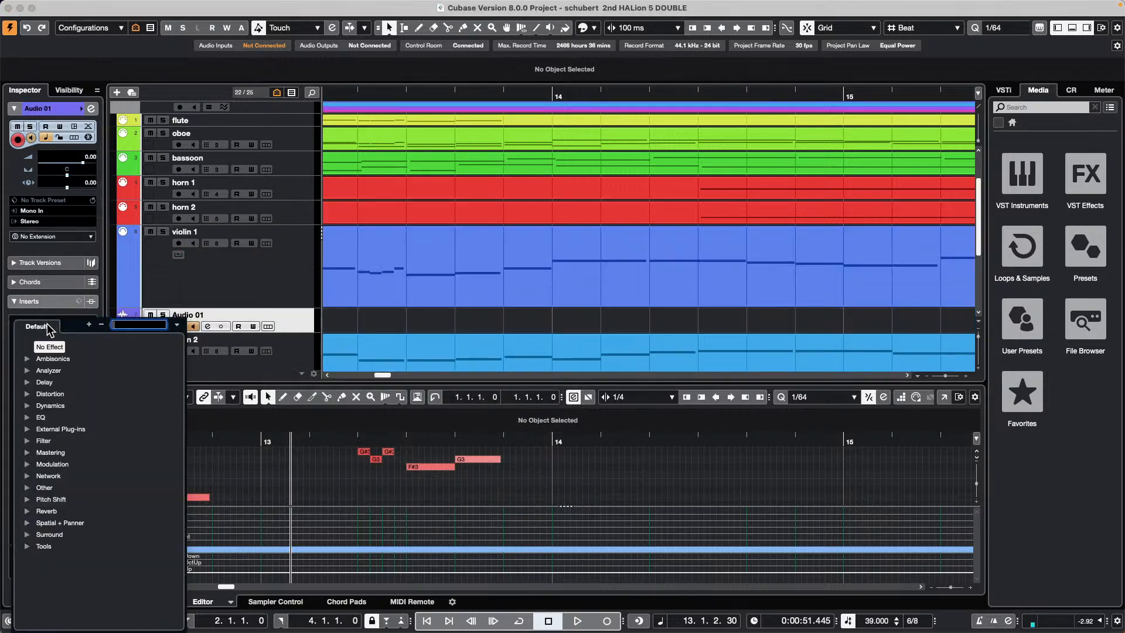
click(33, 371)
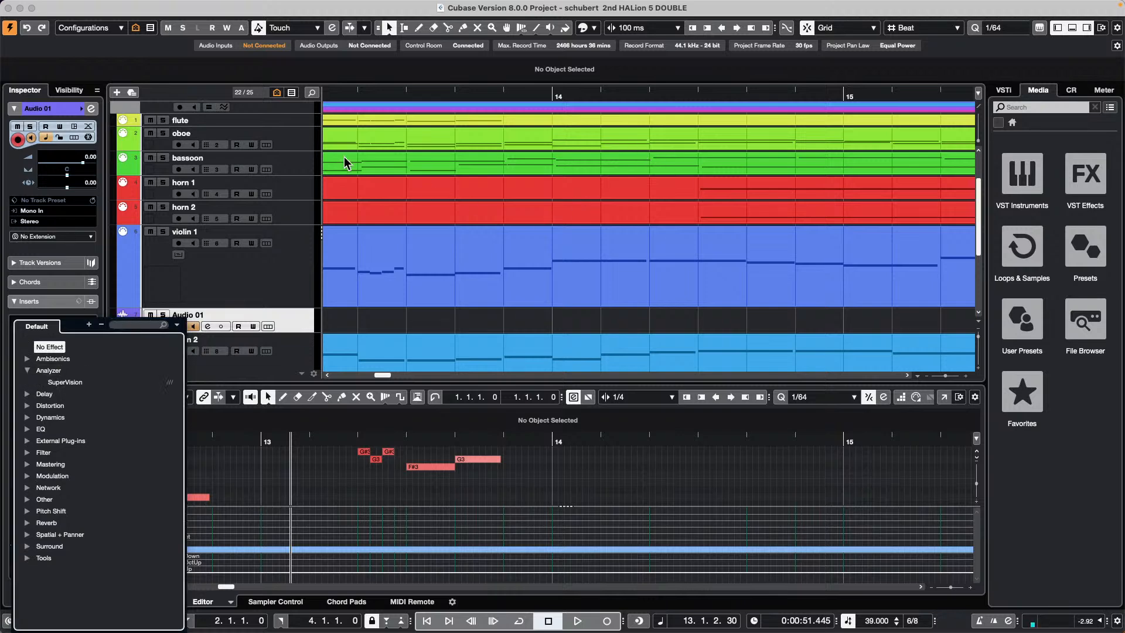
click(1006, 94)
Step: Show the VST instrument rack and view the instruments offered for a new instrument track, then cancel adding it
click(1005, 94)
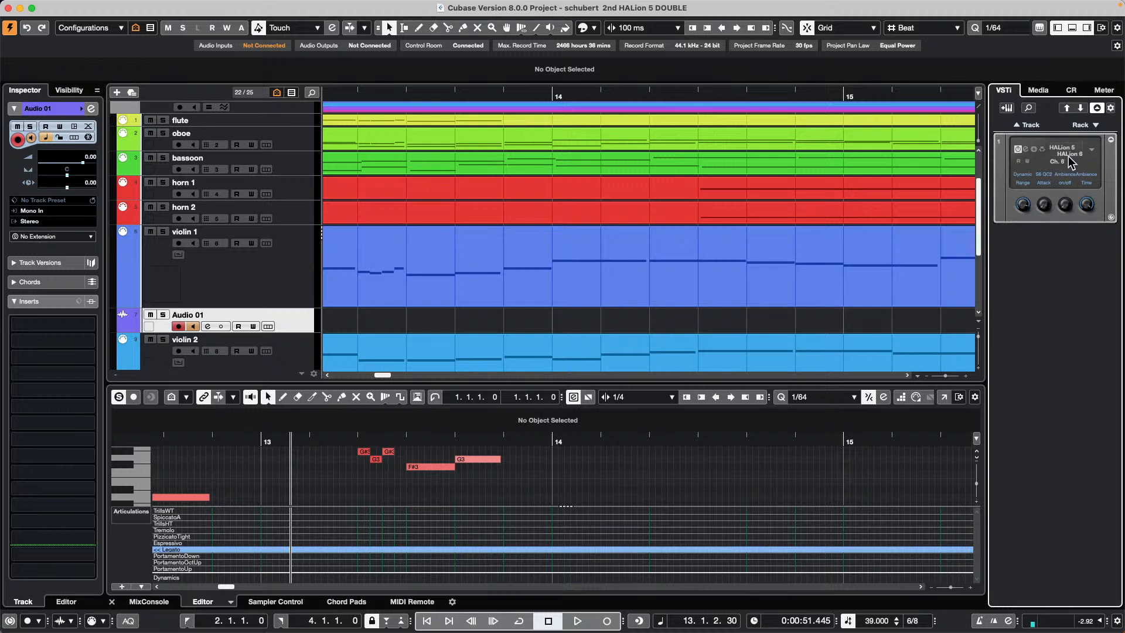
click(1017, 126)
click(460, 277)
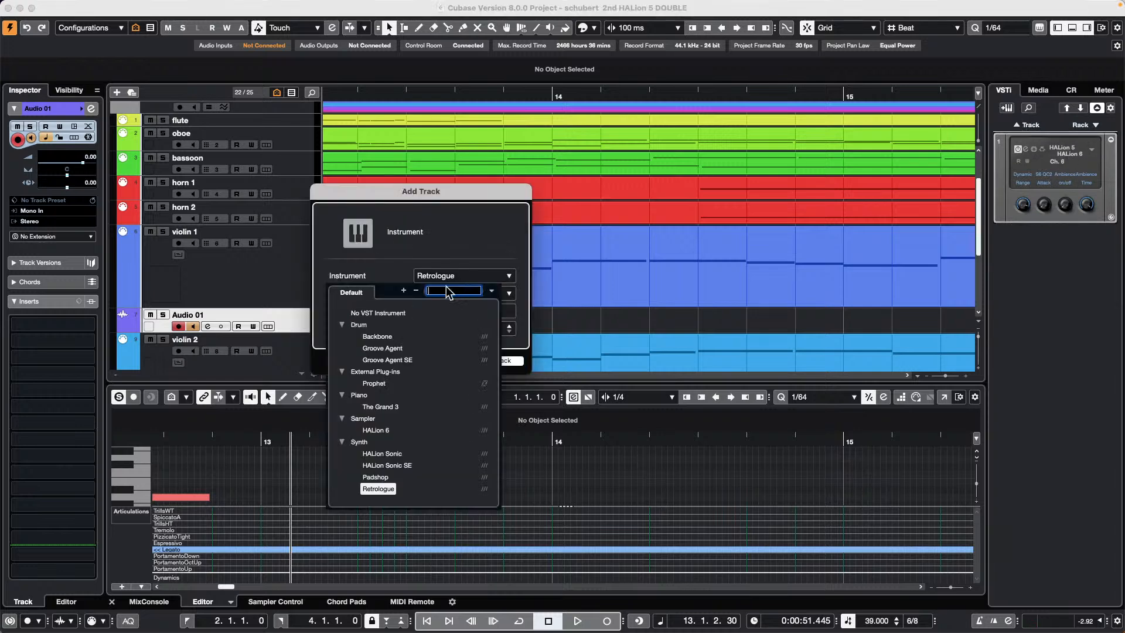
click(539, 355)
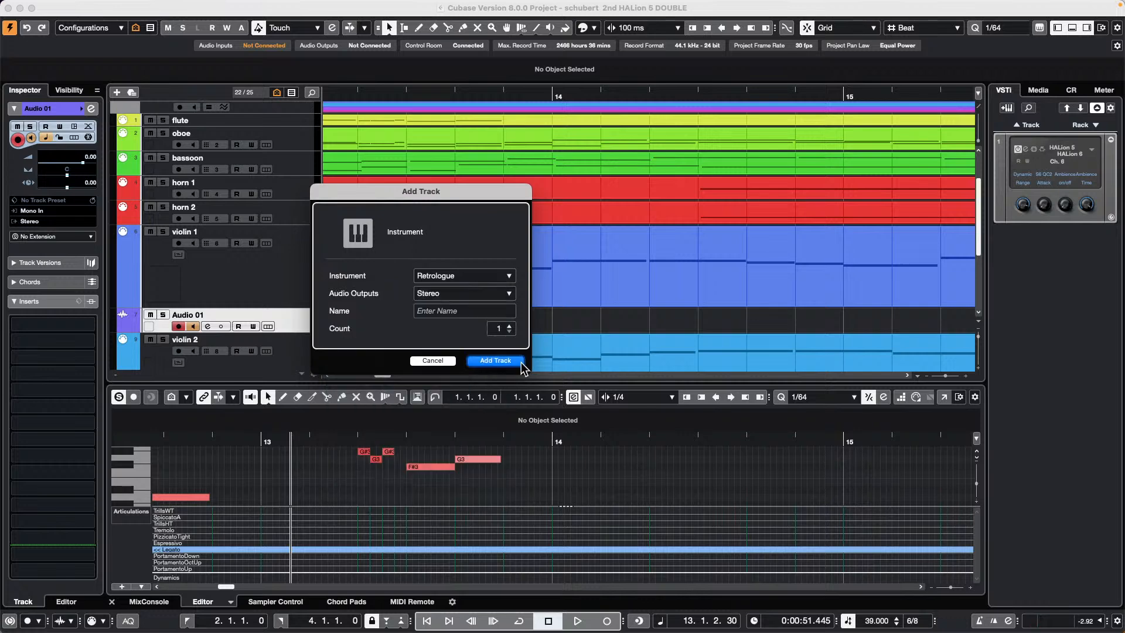
click(433, 361)
Step: Review the VST instruments and VST effects lists in the VST Plug-in Manager, then close it
click(328, 7)
mouse_move(340, 7)
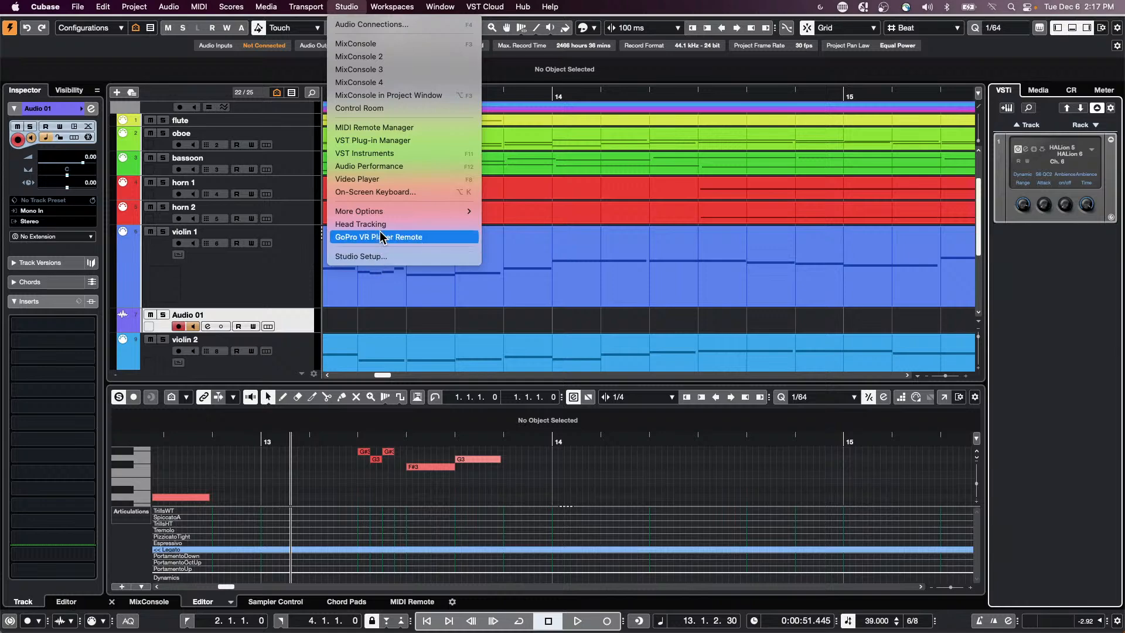
click(390, 141)
click(404, 85)
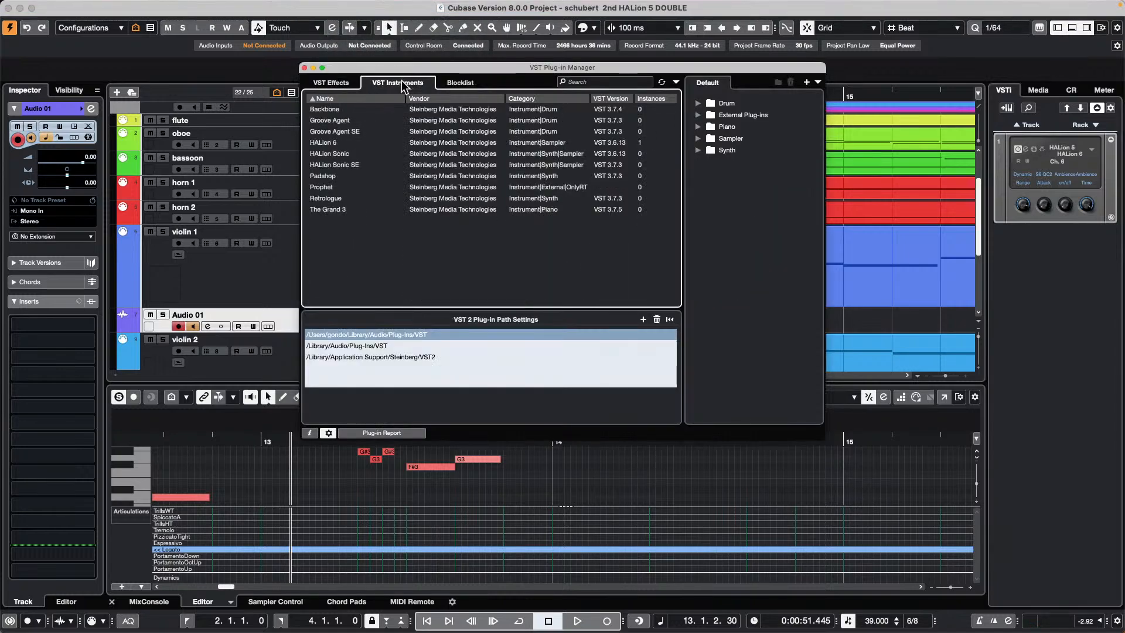
click(346, 83)
scroll(378, 182, down, 15)
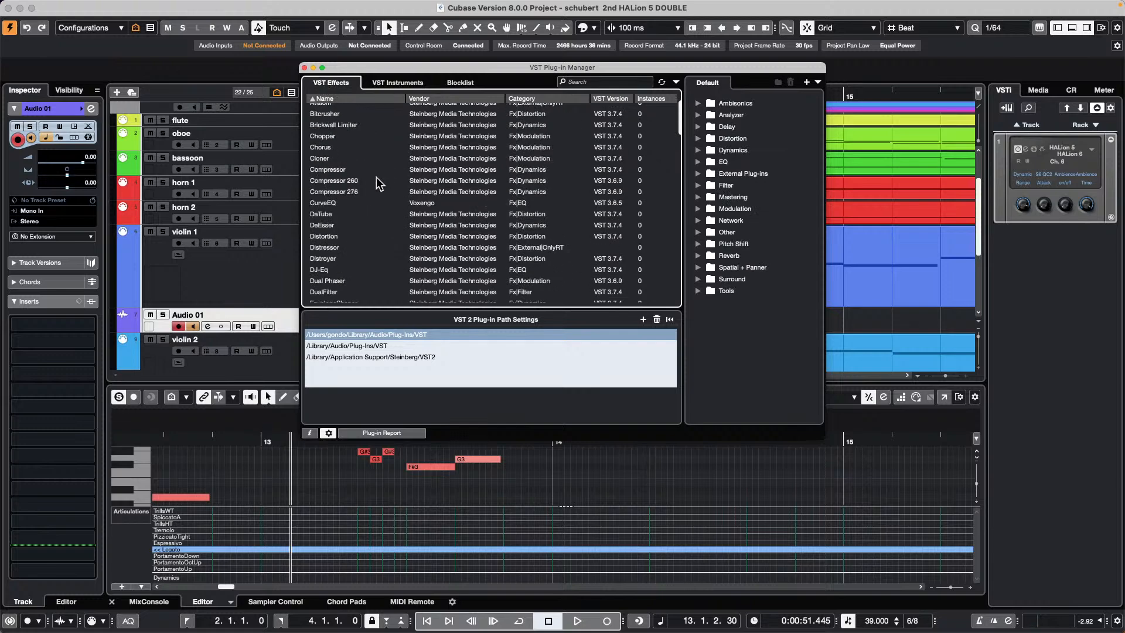
scroll(378, 182, down, 1)
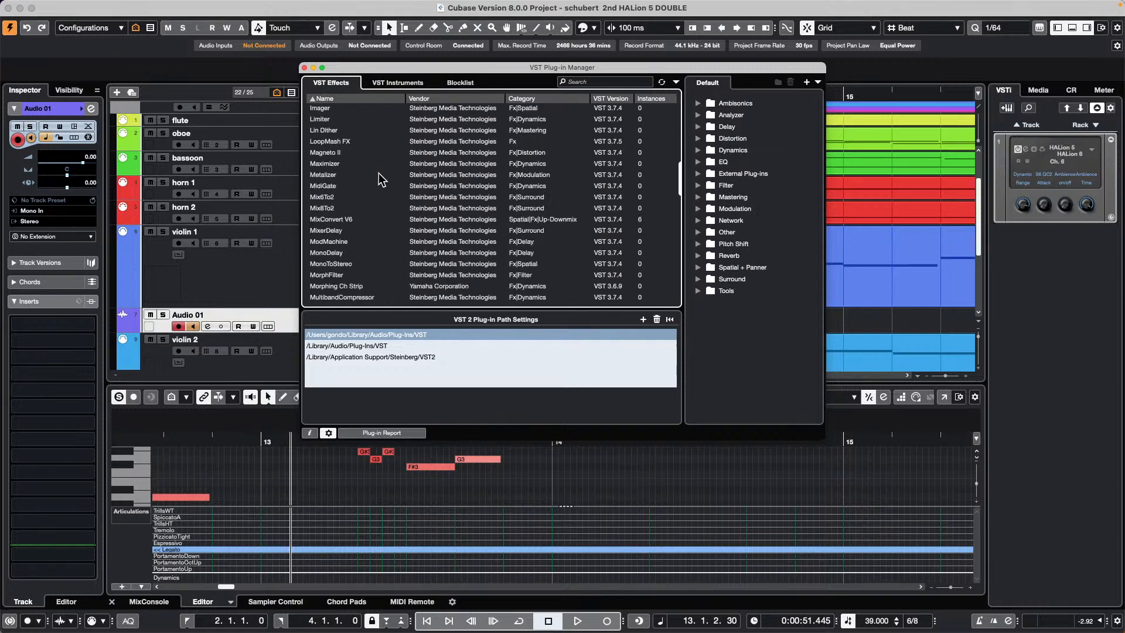
click(304, 68)
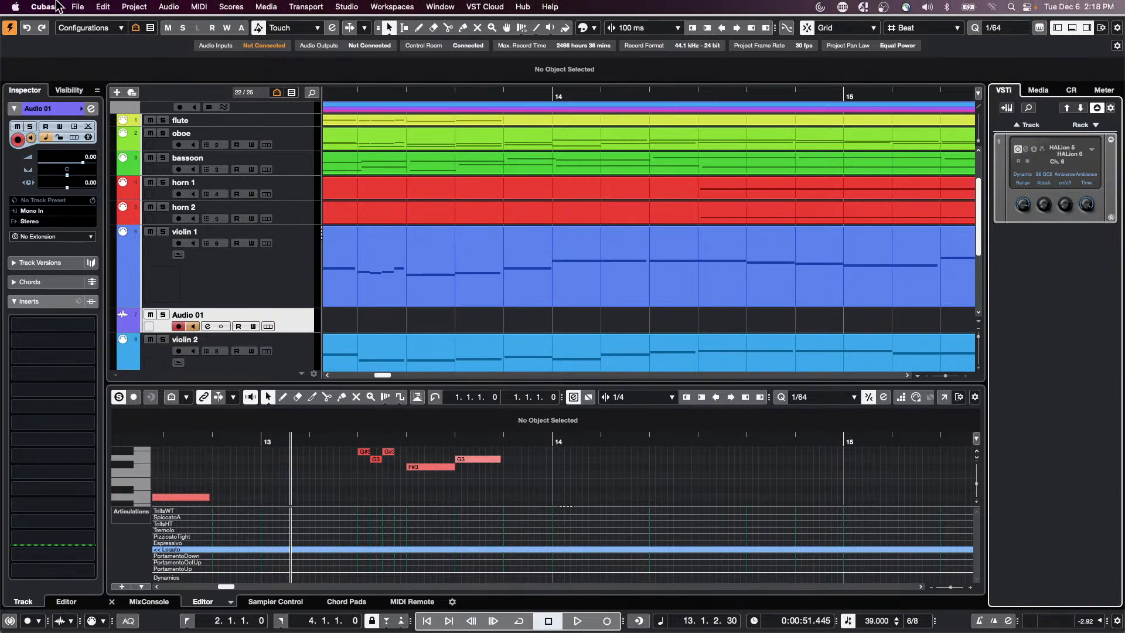
Step: Open the recent project Amos Moses - GO.cpr
click(75, 7)
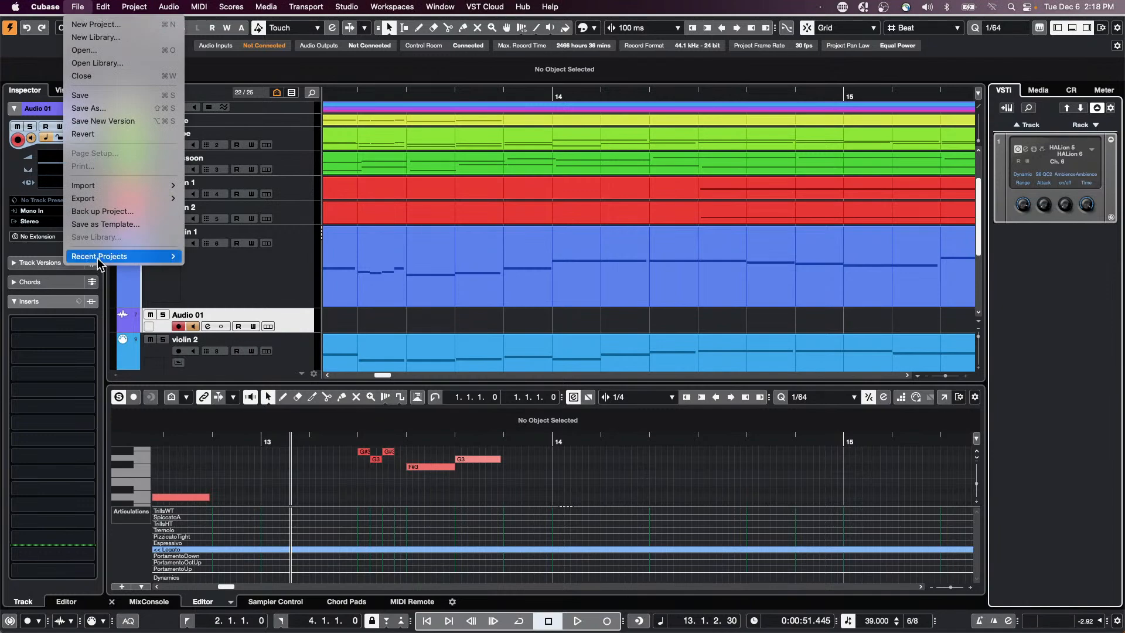
mouse_move(100, 258)
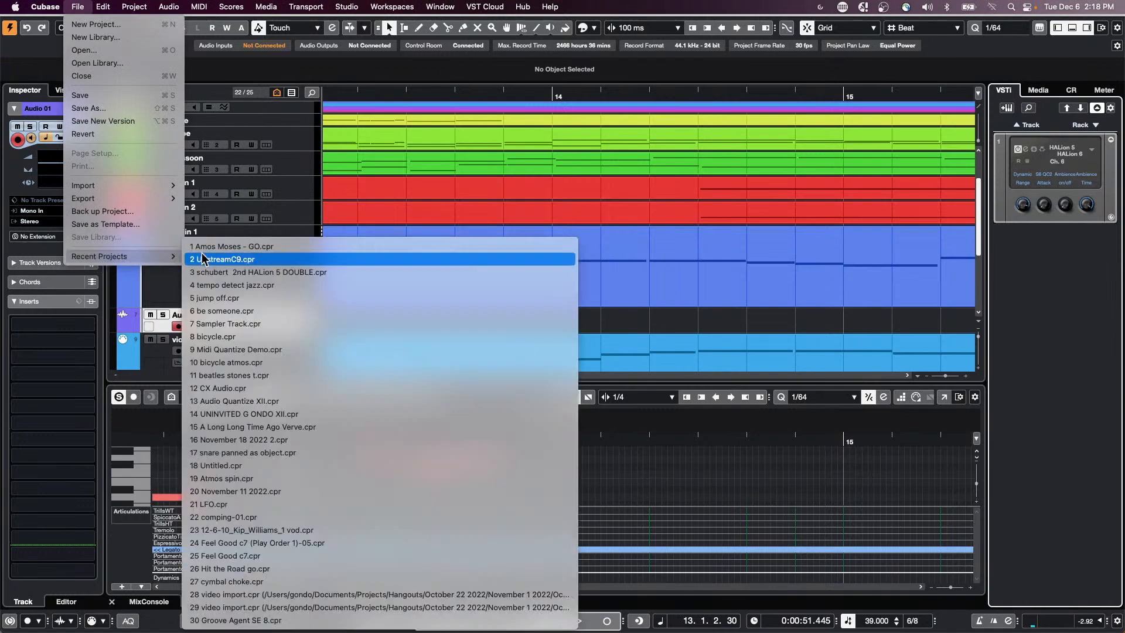
click(279, 248)
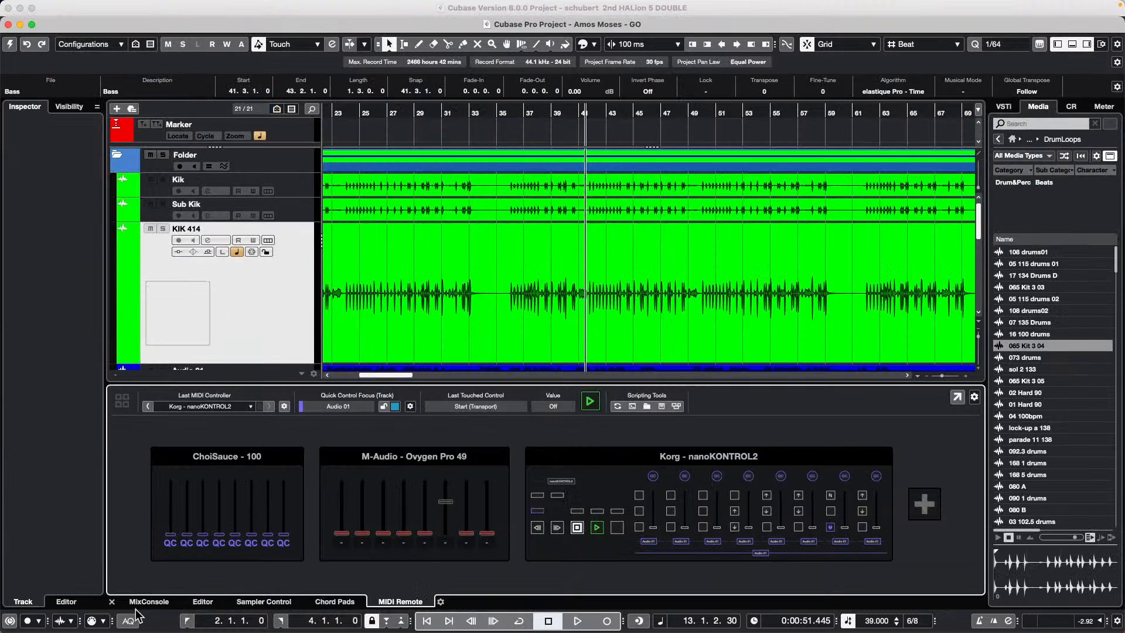
Step: Show the MixConsole in the lower zone, shrink that zone, and hide the input channels from the mixer
click(147, 603)
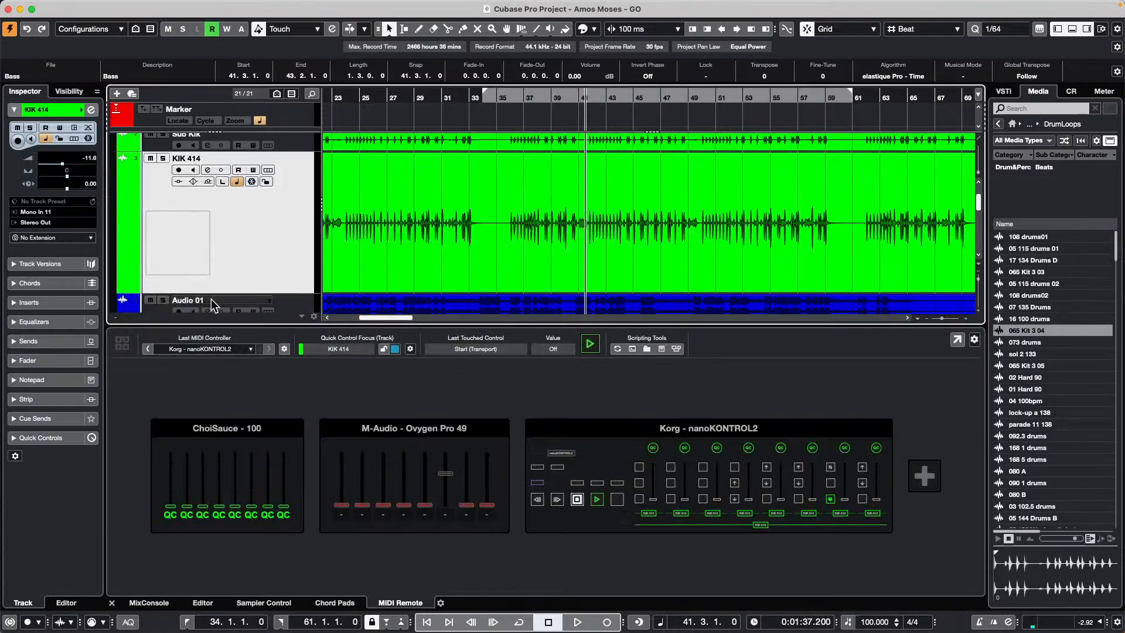
click(151, 603)
drag(380, 327, 380, 385)
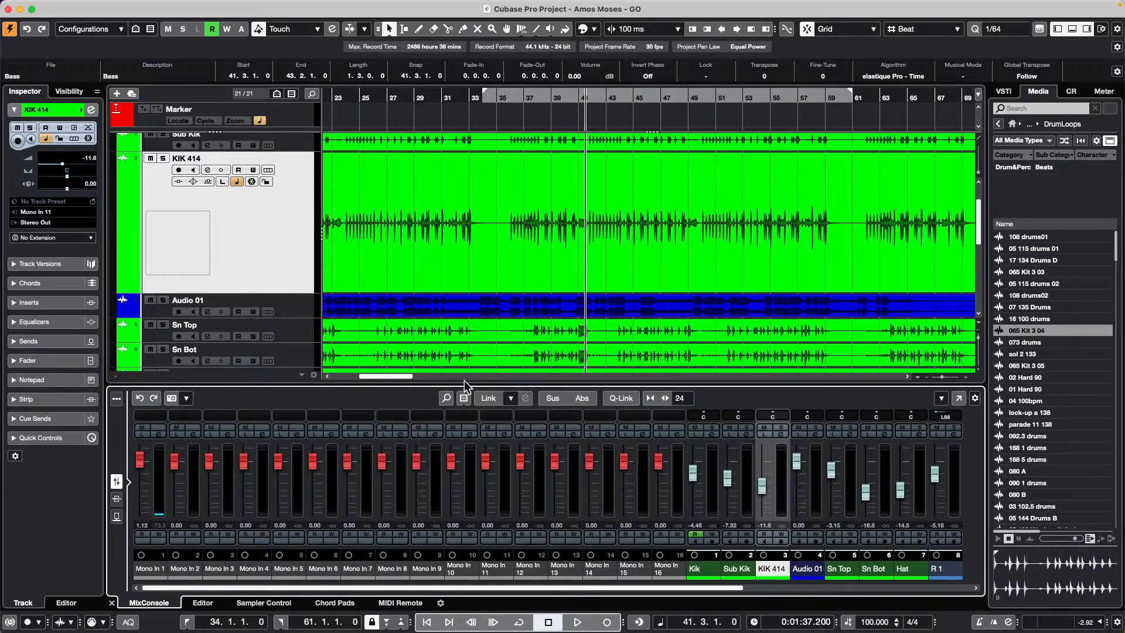
click(464, 398)
click(509, 448)
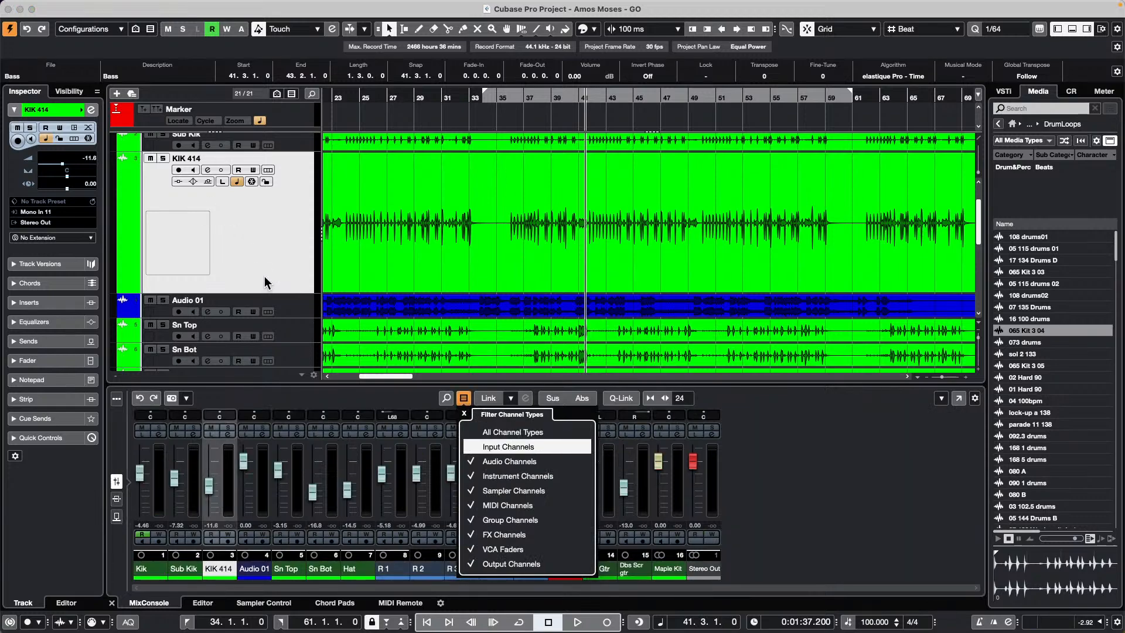
Step: Select all audio tracks from Kik through Dbs Scr gtr in the track list
click(234, 257)
scroll(276, 245, up, 2)
click(267, 165)
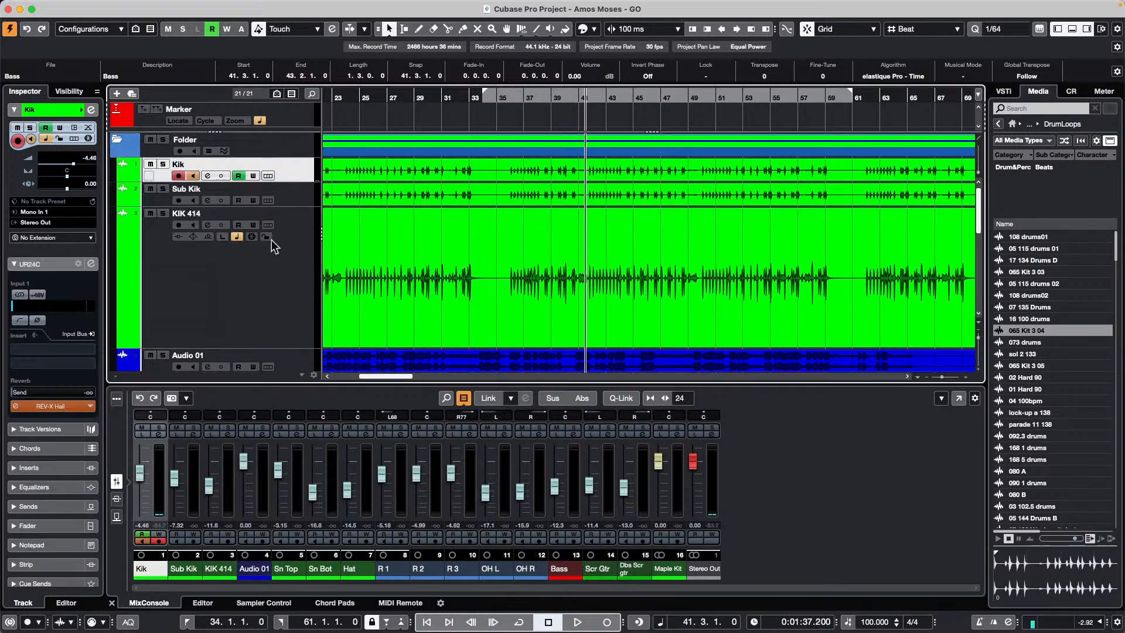
scroll(272, 196, down, 6)
shift+click(287, 265)
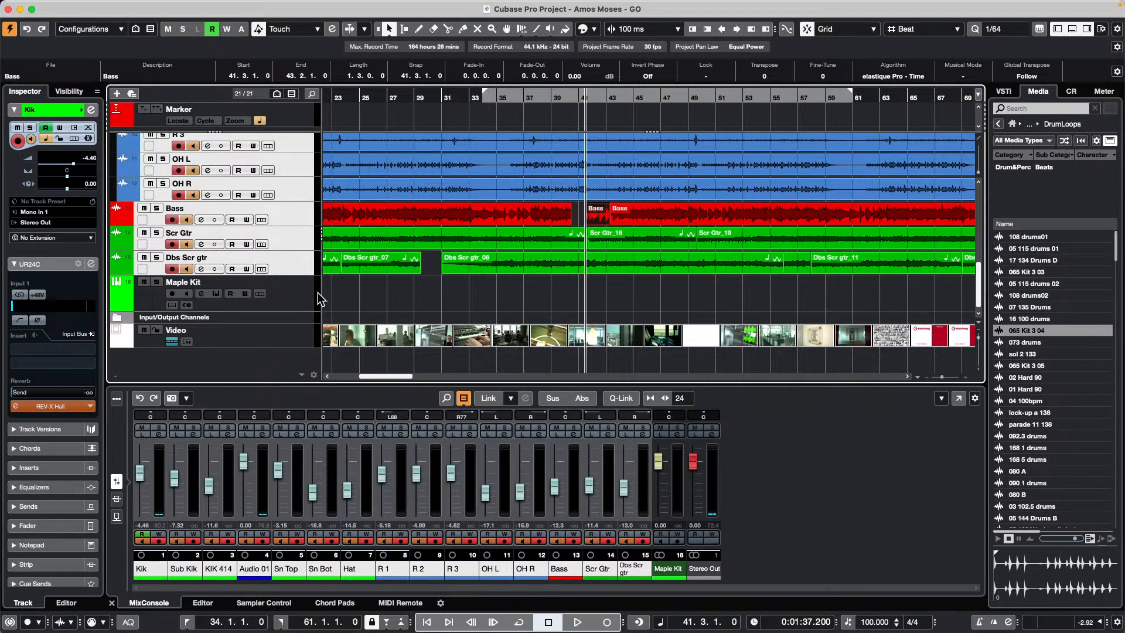
Step: Raise the faders from Kik through Stereo Out together by about 3.1 dB using Q-Link, and lower only the Dbs Scr gtr fader to -12.2 dB
click(158, 495)
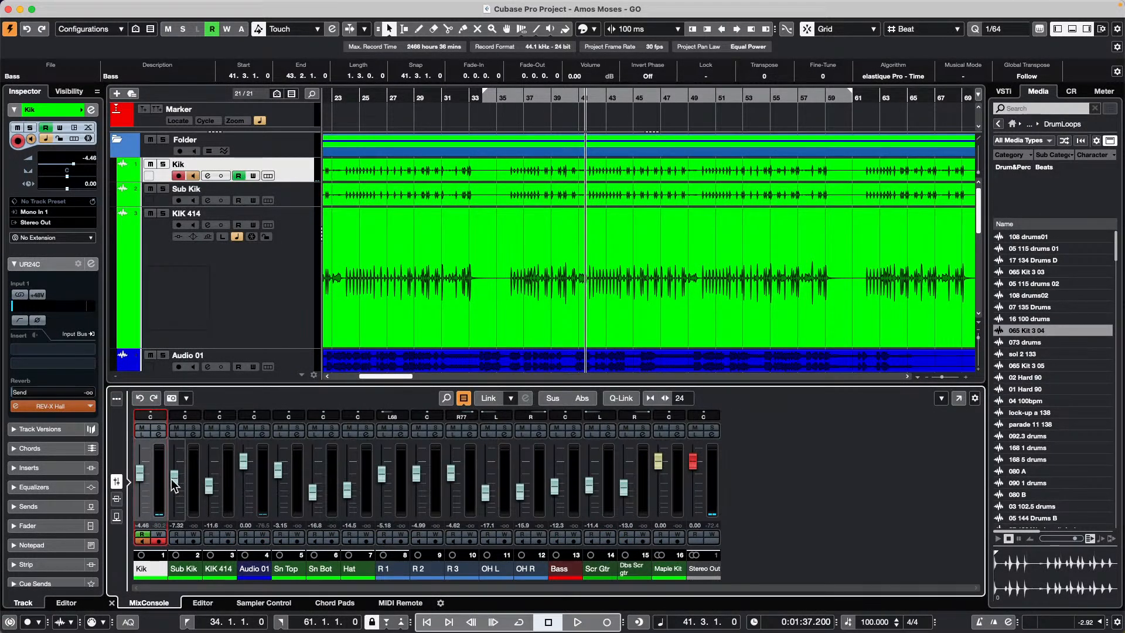
shift+click(714, 473)
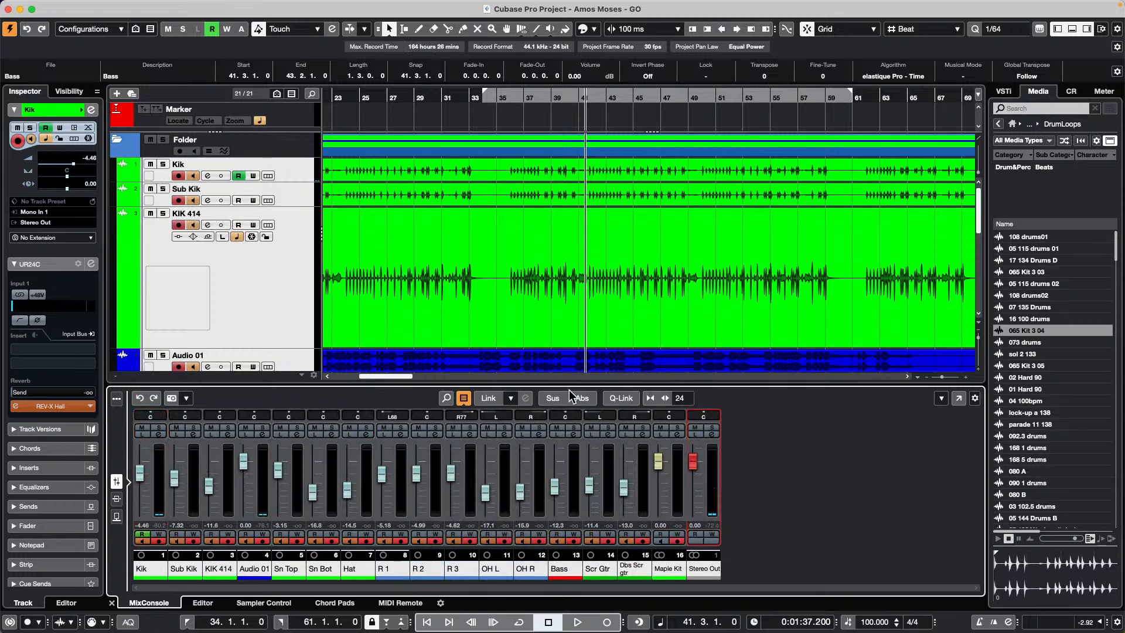
click(621, 399)
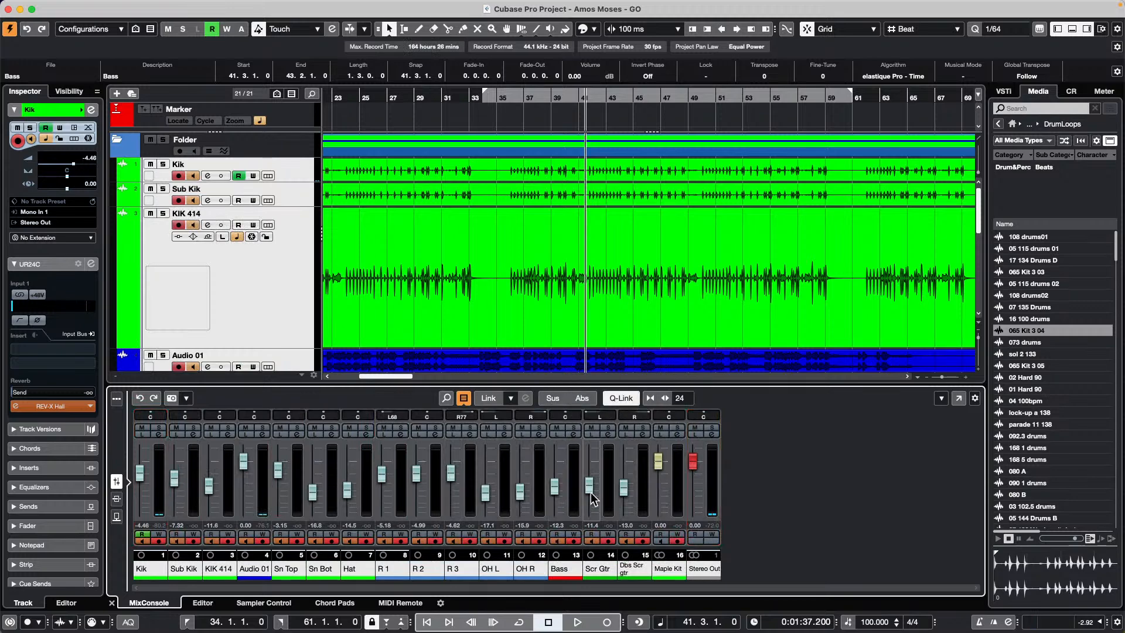
mouse_move(589, 488)
mouse_down()
mouse_move(592, 465)
mouse_move(598, 474)
mouse_up()
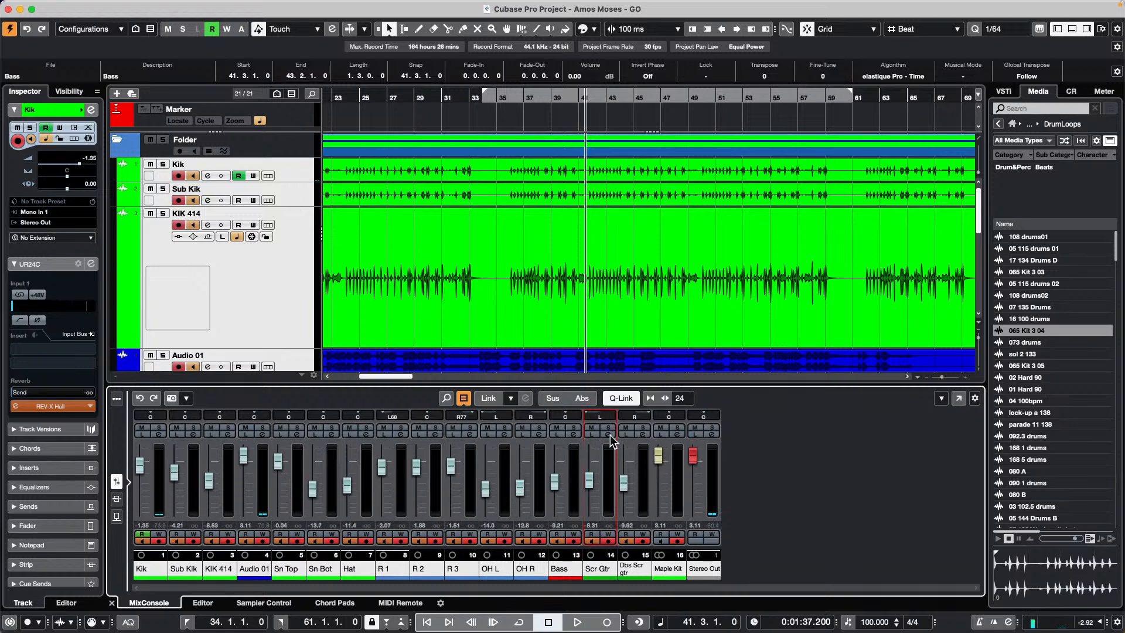
click(620, 398)
click(160, 491)
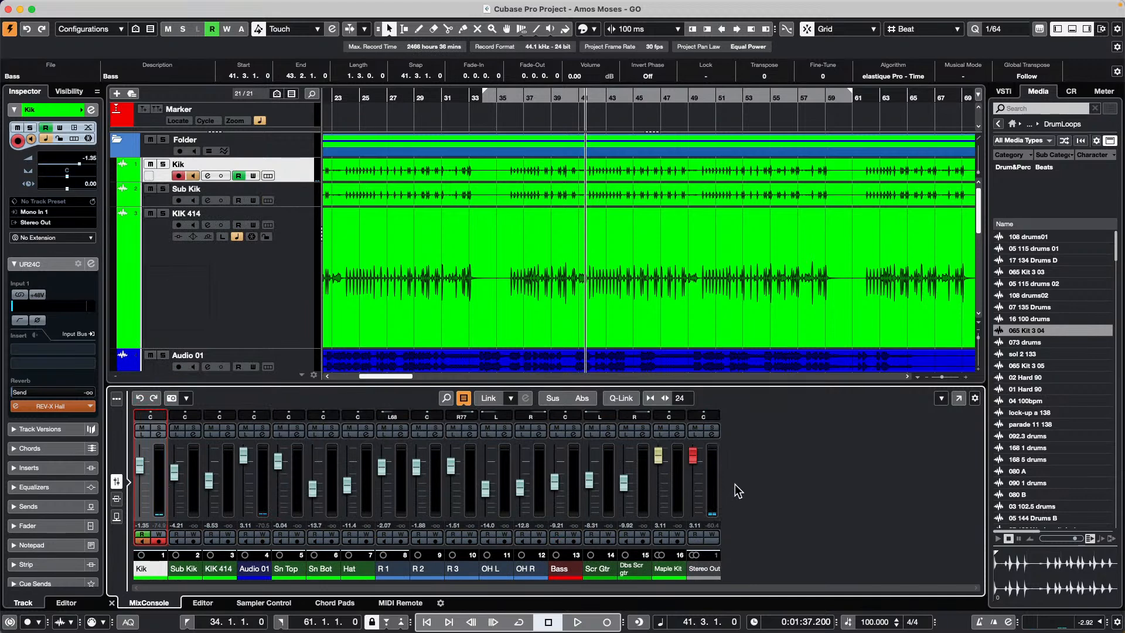
drag(624, 482, 624, 492)
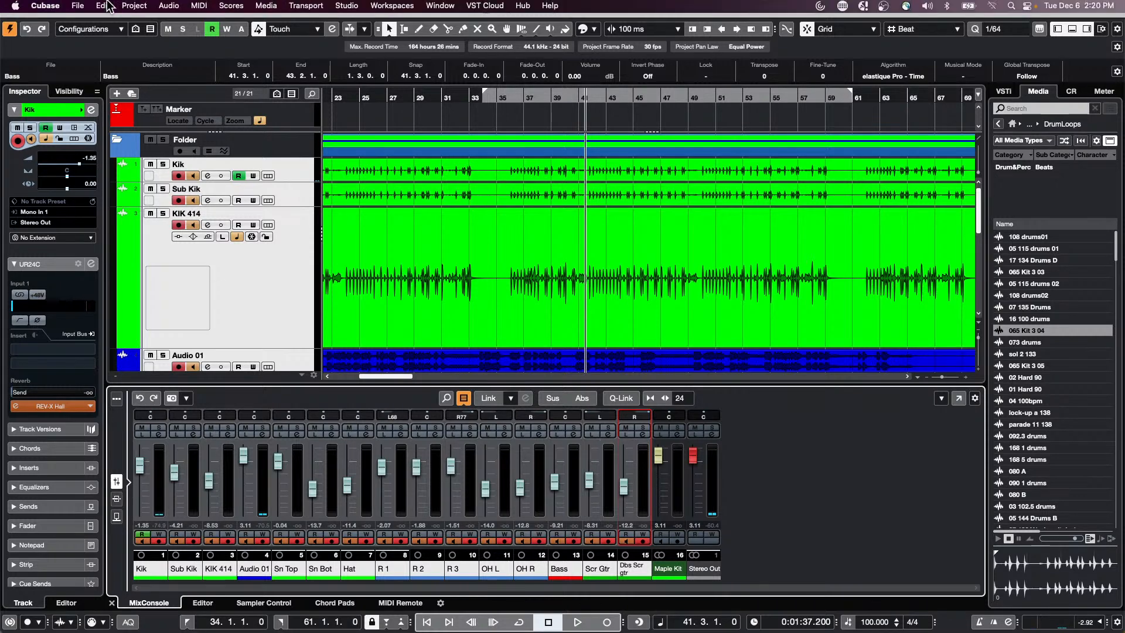
Step: Revert the project to its last saved version and delete the files created since that save
click(79, 7)
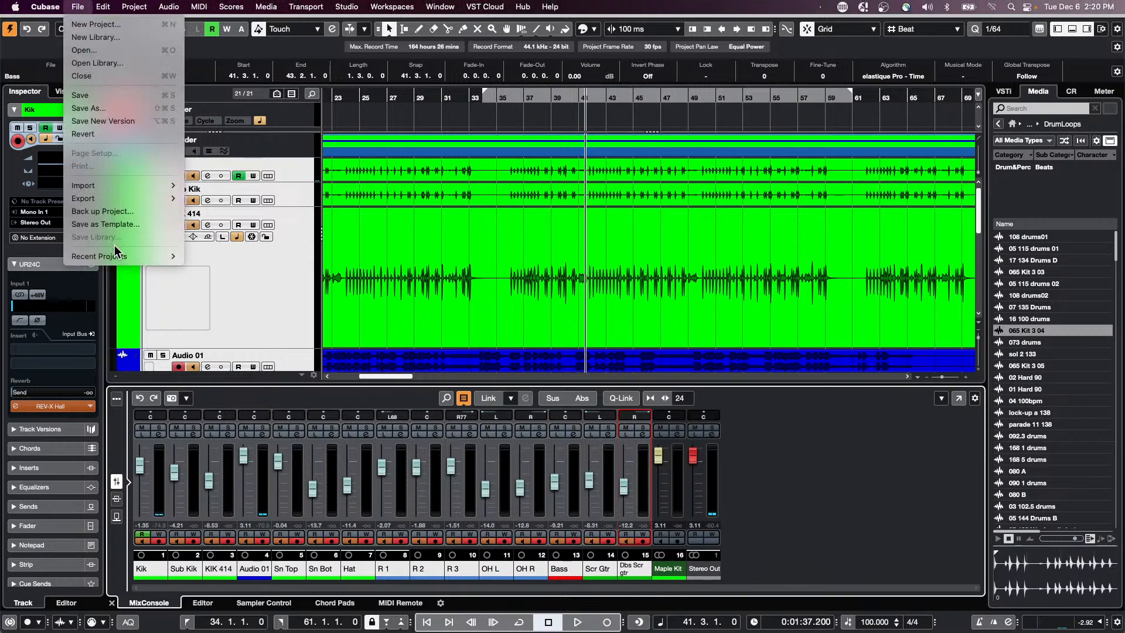
mouse_move(117, 256)
click(98, 134)
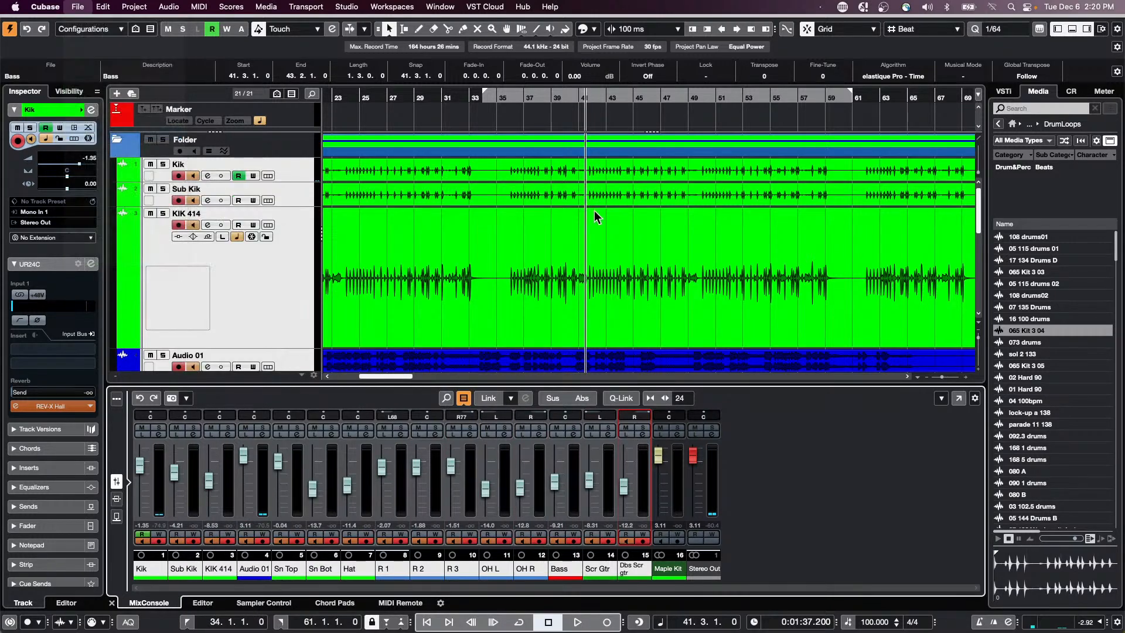
click(629, 213)
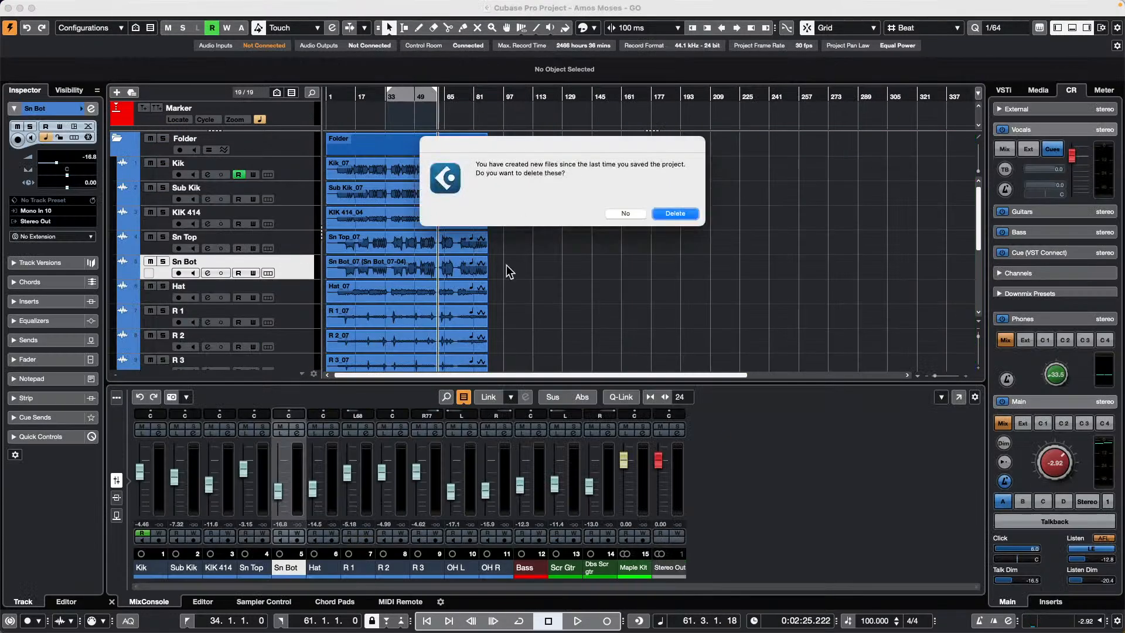
click(677, 215)
Step: Select the drum tracks from Kik through OH R and move them out of their folder track
drag(364, 96, 283, 112)
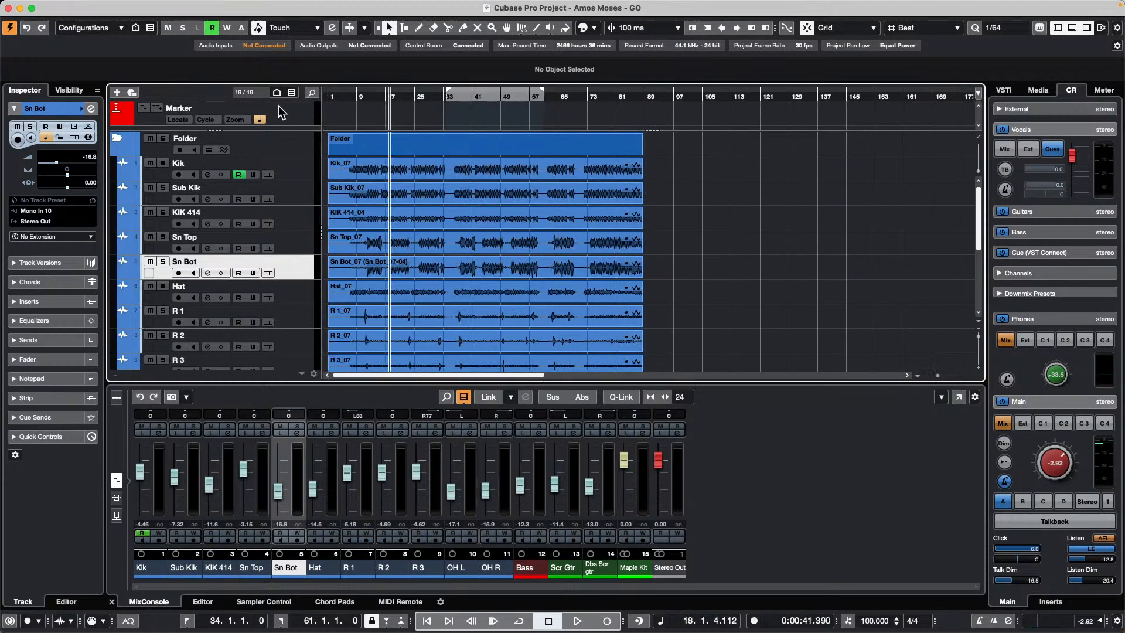
click(293, 173)
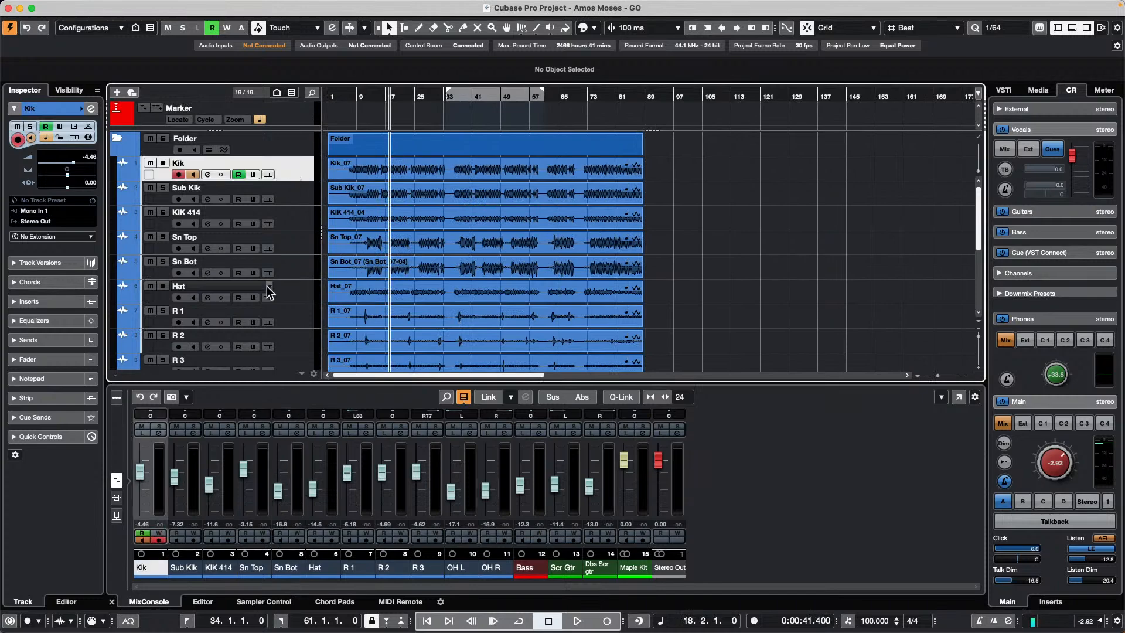
scroll(270, 284, down, 5)
scroll(298, 213, up, 5)
scroll(309, 315, down, 5)
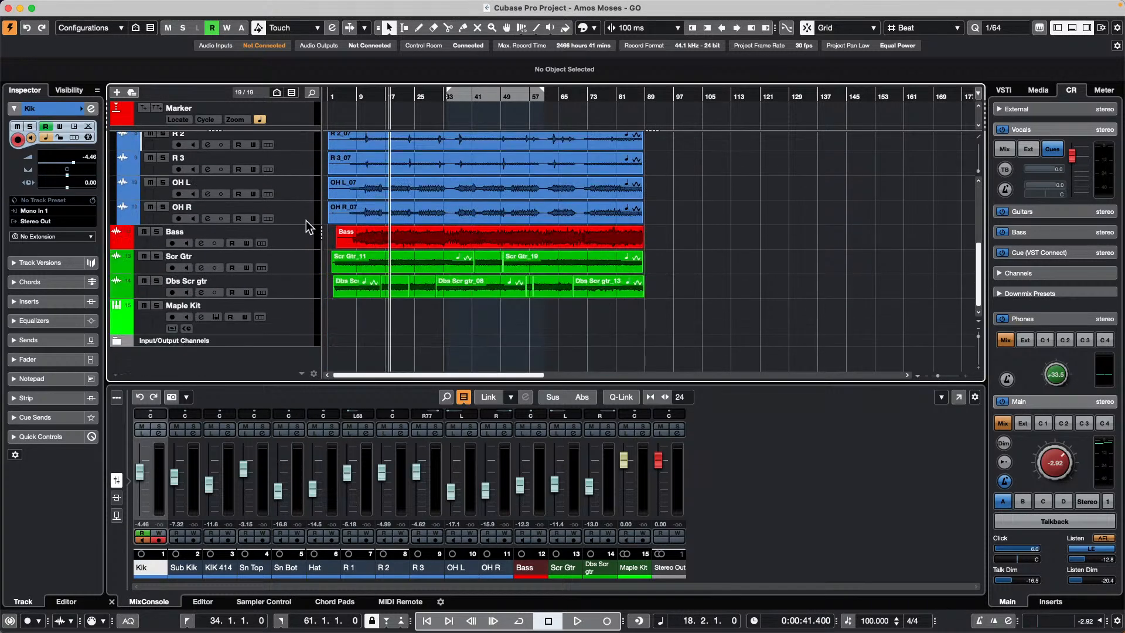
scroll(289, 214, up, 5)
drag(291, 174, 294, 135)
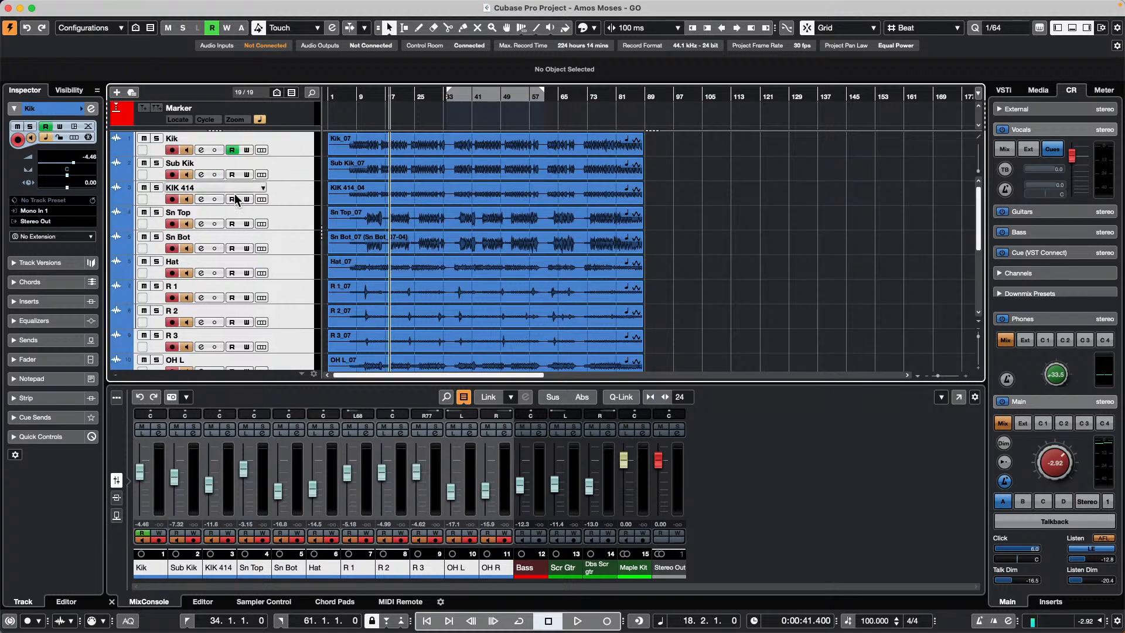
Step: Run the macro "Selected Tracks to new Folder and Add Group Channel" on the selected drum tracks
scroll(302, 215, down, 5)
scroll(301, 216, up, 5)
scroll(295, 237, down, 5)
scroll(293, 243, up, 5)
mouse_move(3, 3)
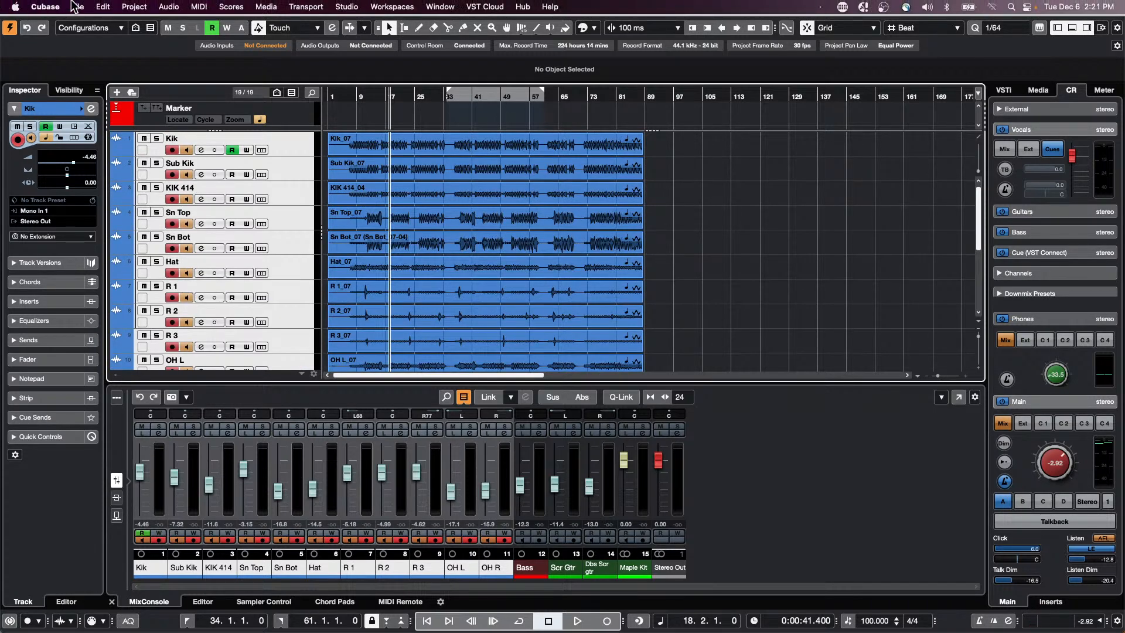
click(103, 7)
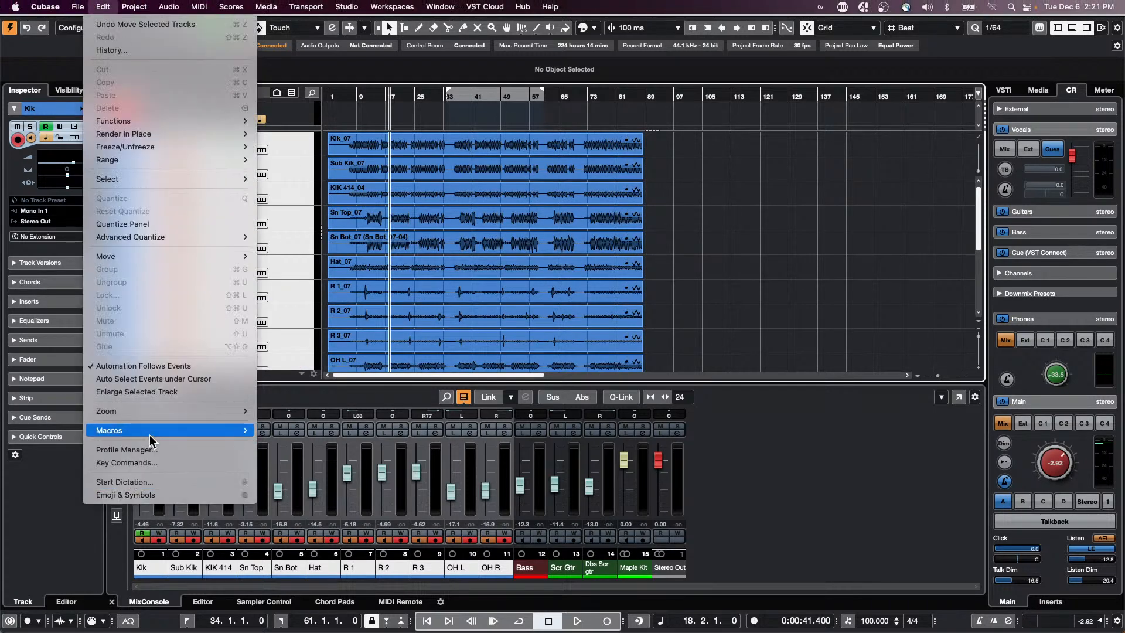
mouse_move(168, 431)
scroll(346, 556, down, 10)
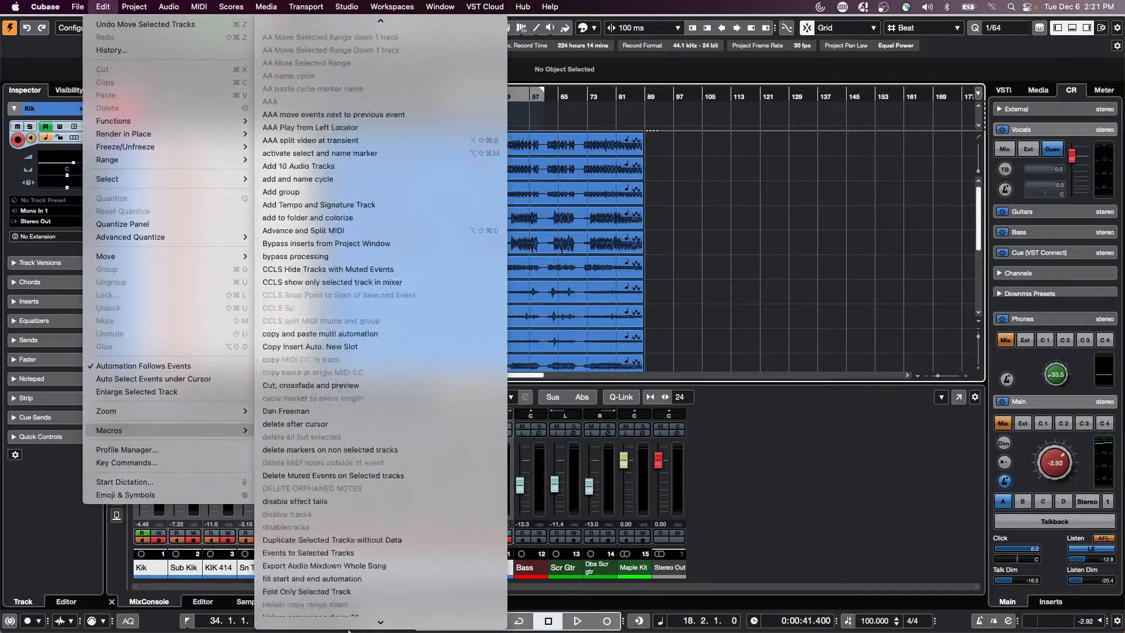
scroll(363, 588, down, 14)
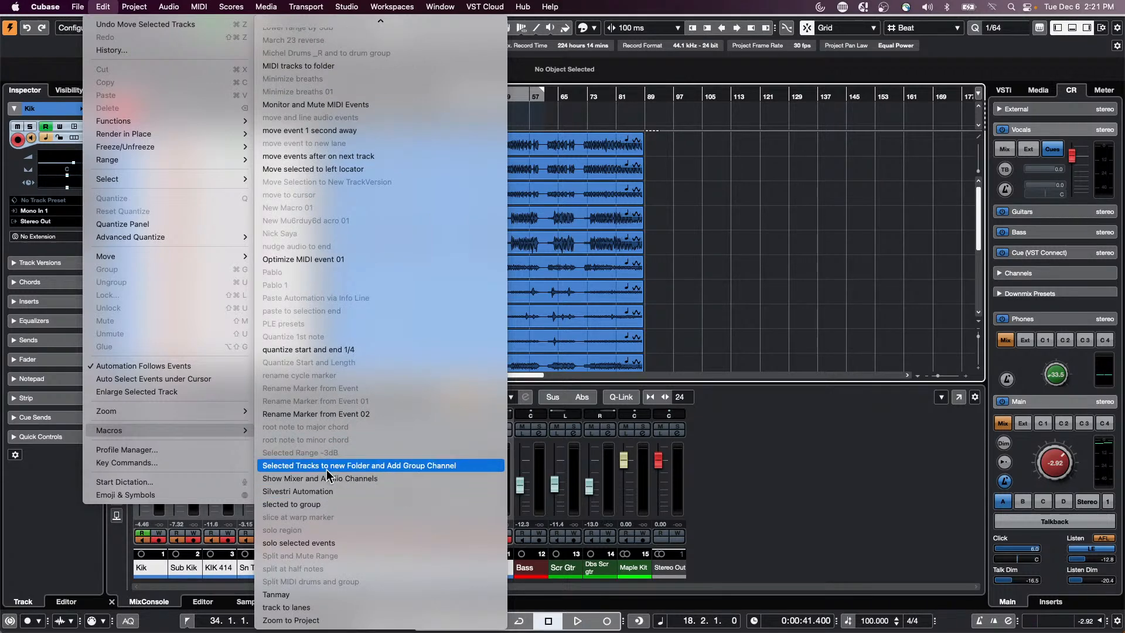
click(403, 465)
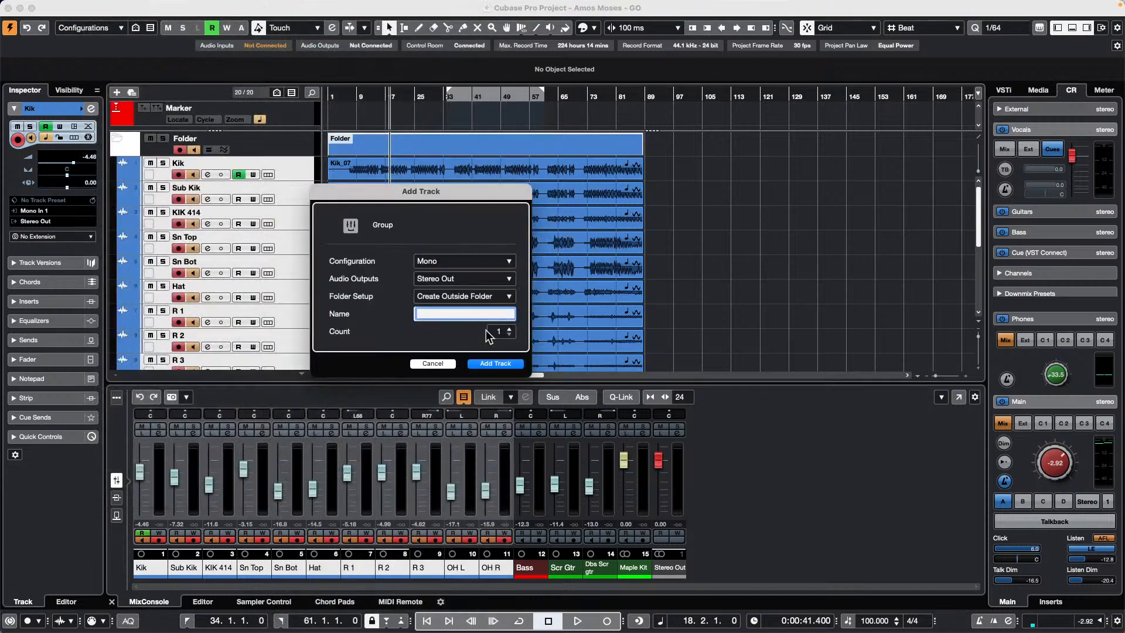
Step: Add the group track with Stereo configuration and the name Drums, and check its place below OH R
click(462, 265)
click(460, 273)
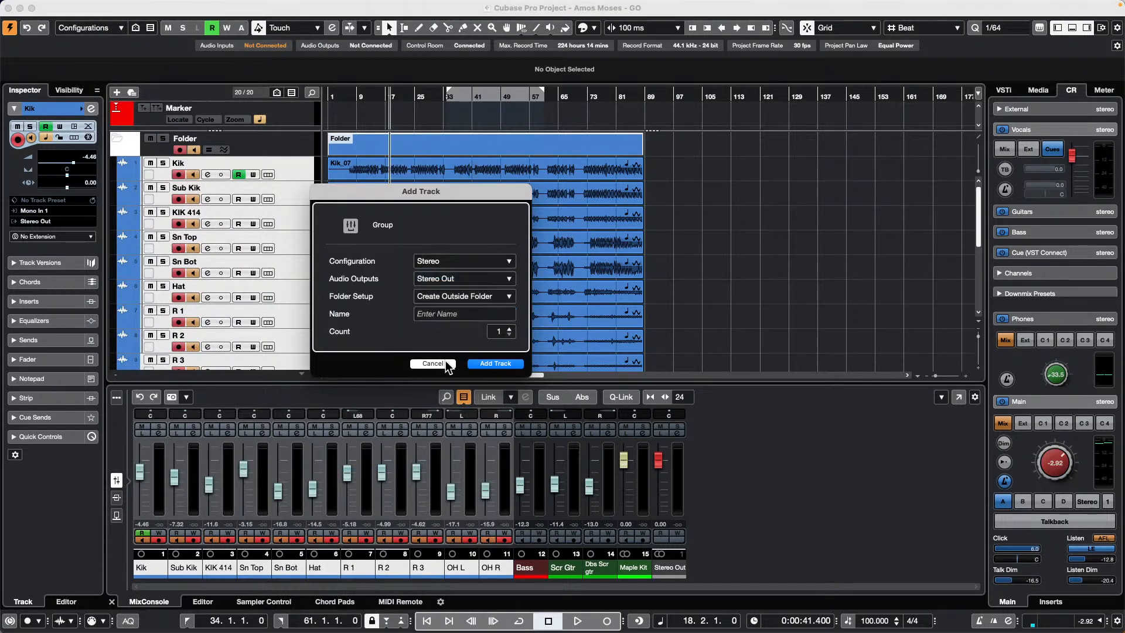
click(469, 312)
text(Drums)
key(Return)
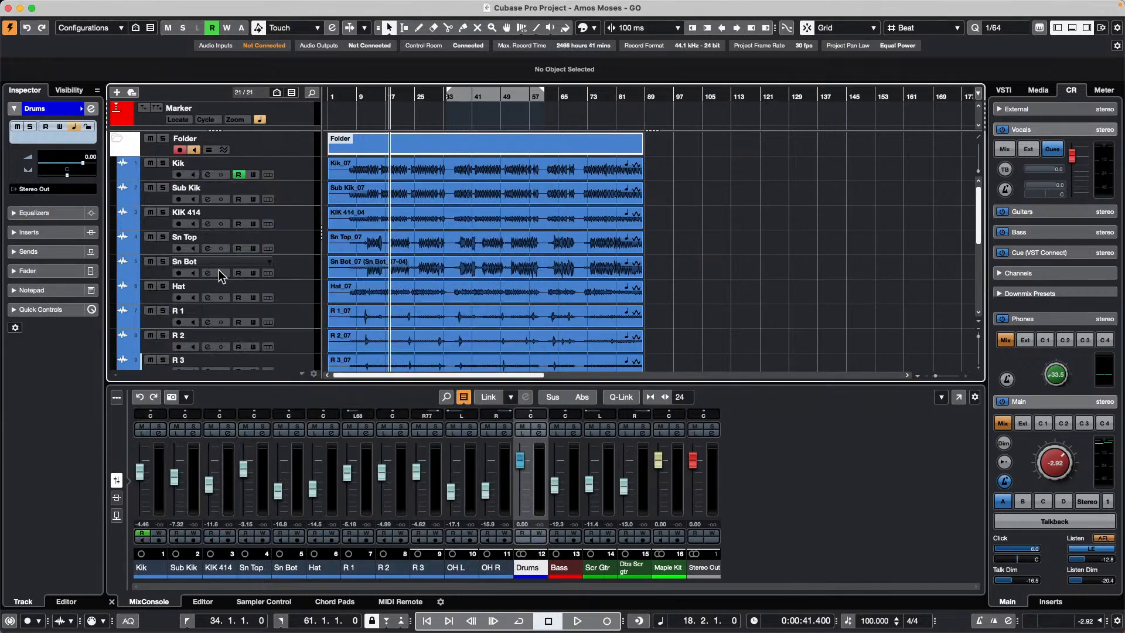
scroll(214, 275, down, 8)
scroll(213, 276, up, 5)
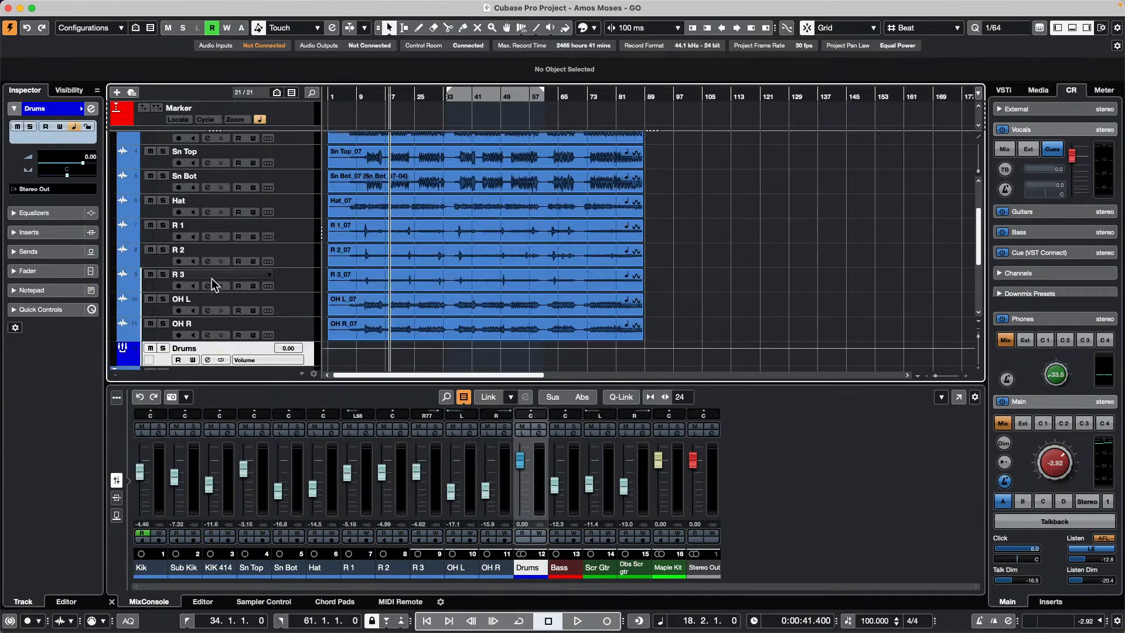
scroll(215, 276, down, 2)
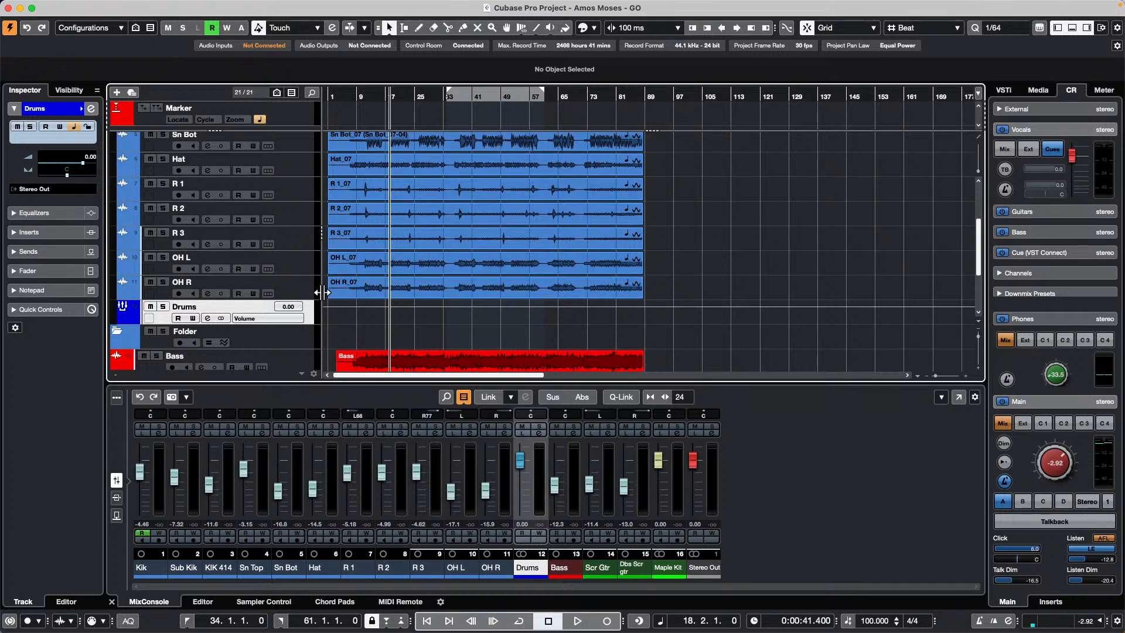
Step: Open the OH R channel's equalizer and move the high-pass band 1 to about 229 Hz and -3.1 dB
click(293, 296)
click(91, 108)
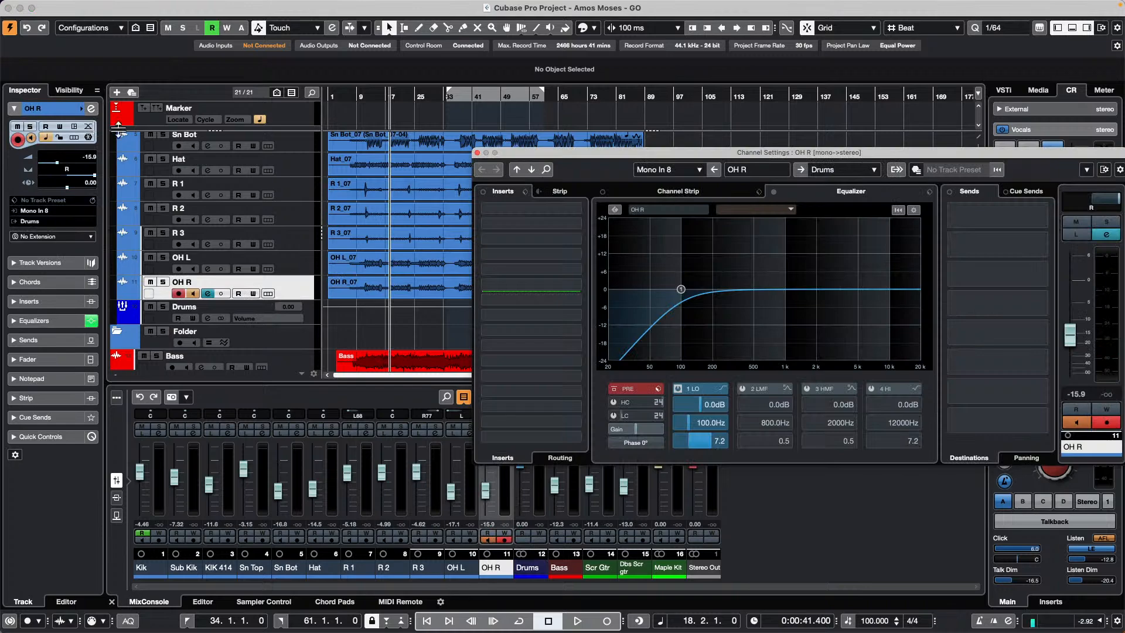
drag(655, 153, 445, 86)
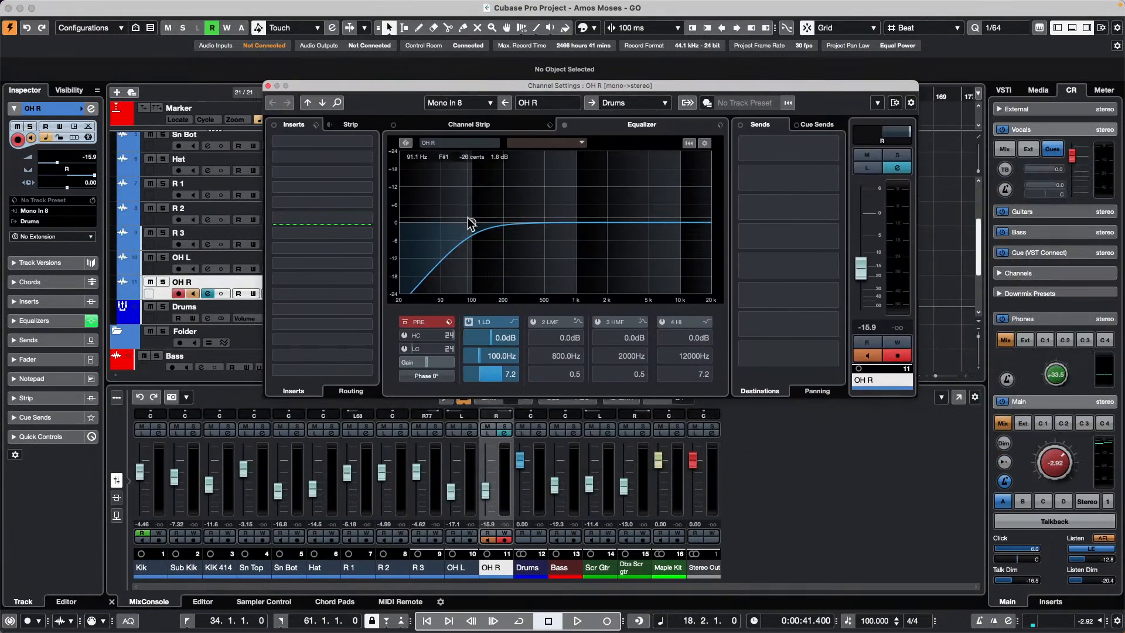
click(514, 322)
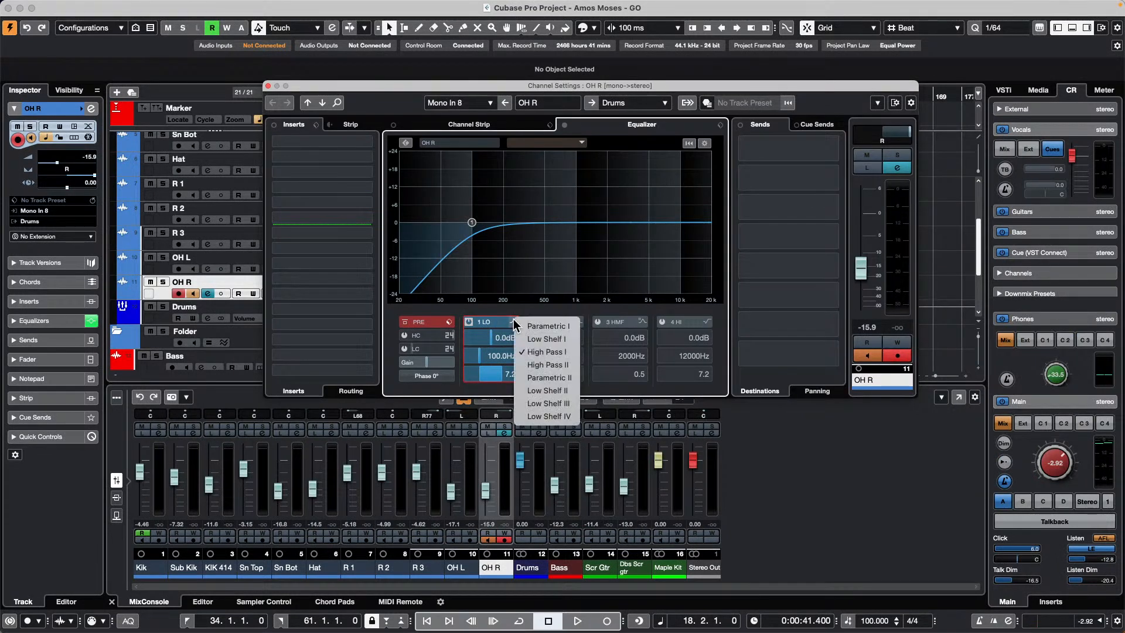
click(571, 357)
drag(472, 223, 509, 231)
Step: Try the pre-section high-cut filter on OH R with a lowered cutoff frequency and switch it off again
click(402, 335)
drag(427, 334, 417, 334)
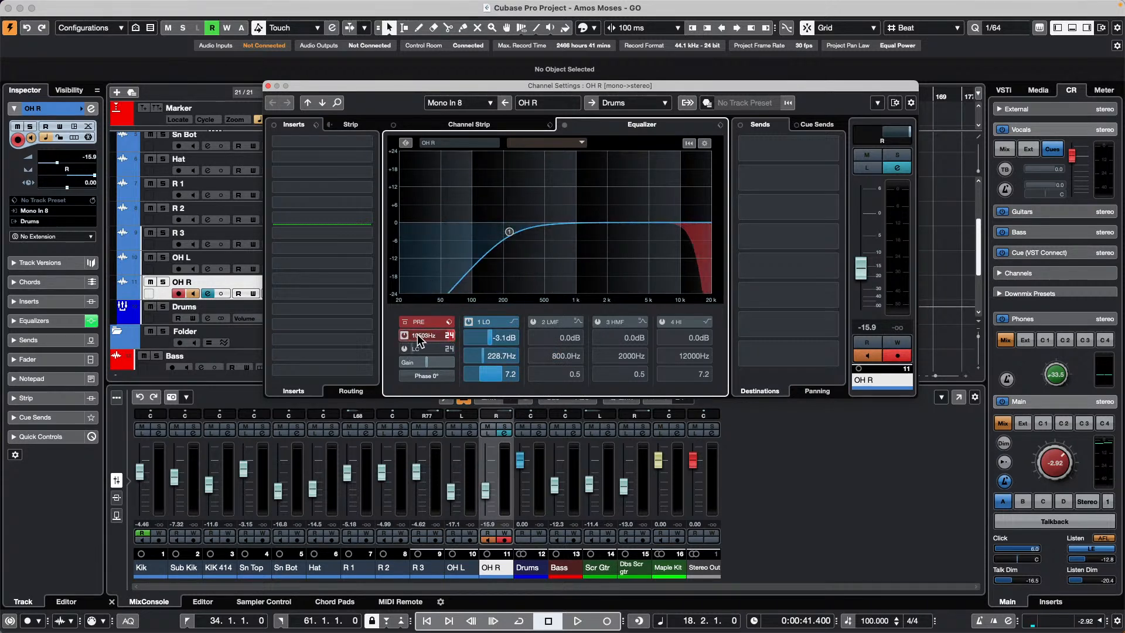
click(405, 335)
Step: Enable the pre-section low-cut filter on OH R and adjust its cutoff frequency
click(404, 349)
mouse_move(423, 348)
mouse_down()
mouse_move(443, 348)
mouse_move(425, 348)
mouse_move(438, 339)
mouse_up()
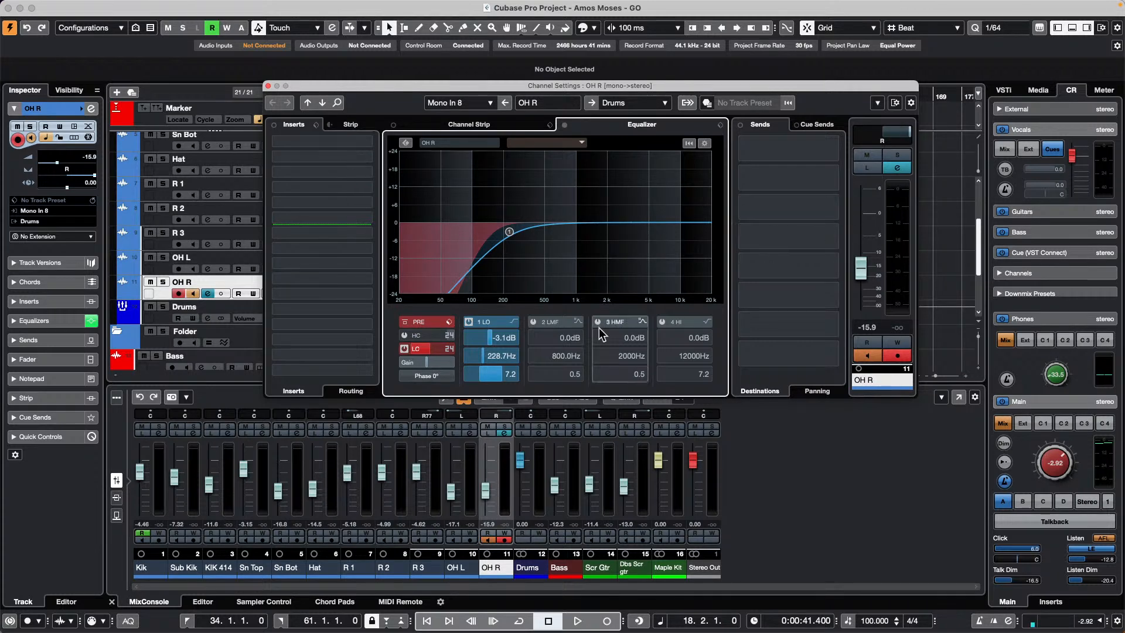
drag(423, 347, 413, 346)
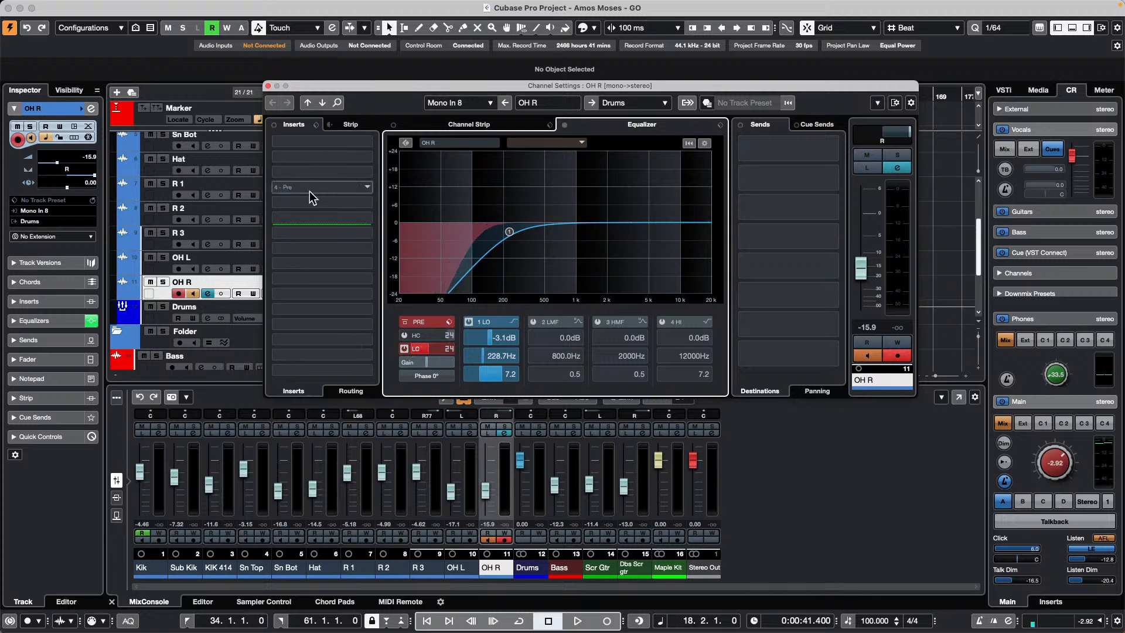
mouse_move(429, 347)
mouse_down()
mouse_move(415, 347)
mouse_move(455, 332)
mouse_up()
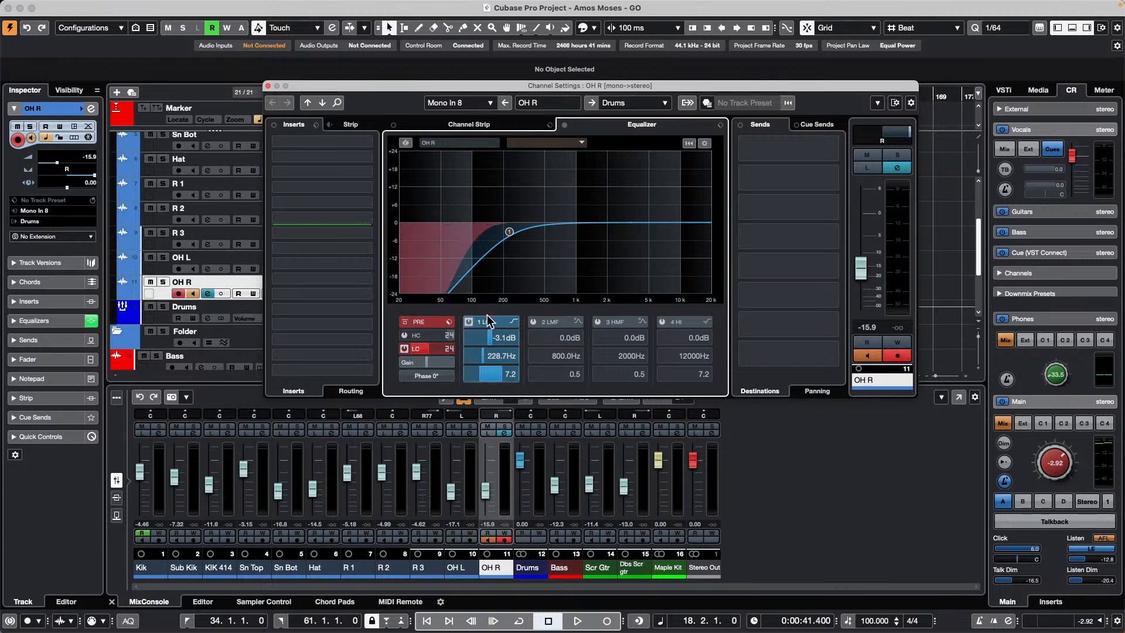
Step: Shape the four EQ bands: Parametric I at 88.8 Hz/+12.8 dB, 415.1 Hz/-5.7 dB, 1282 Hz/+6.3 dB and 6910 Hz/+6.7 dB, and raise the low cut
click(512, 322)
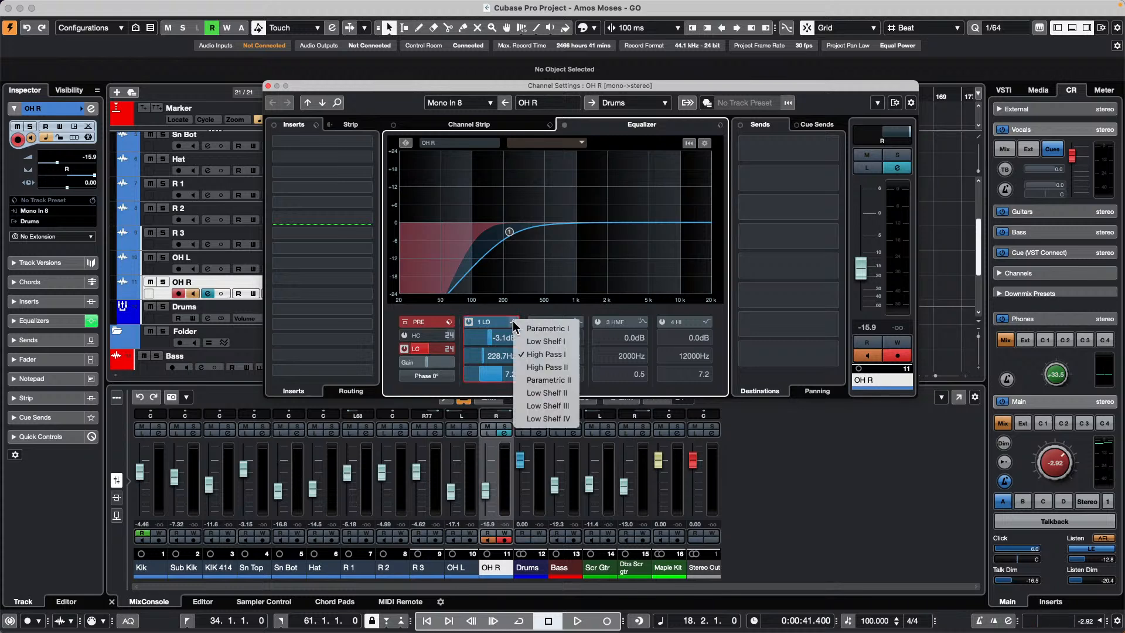
click(565, 329)
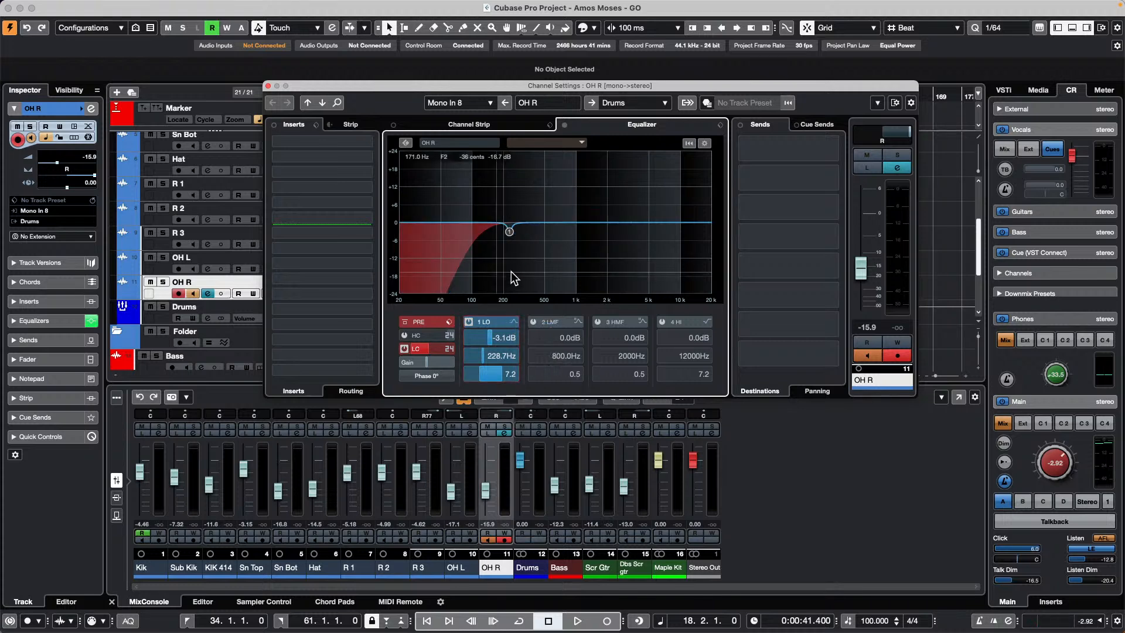
drag(510, 233, 467, 186)
drag(535, 223, 587, 204)
drag(651, 223, 663, 203)
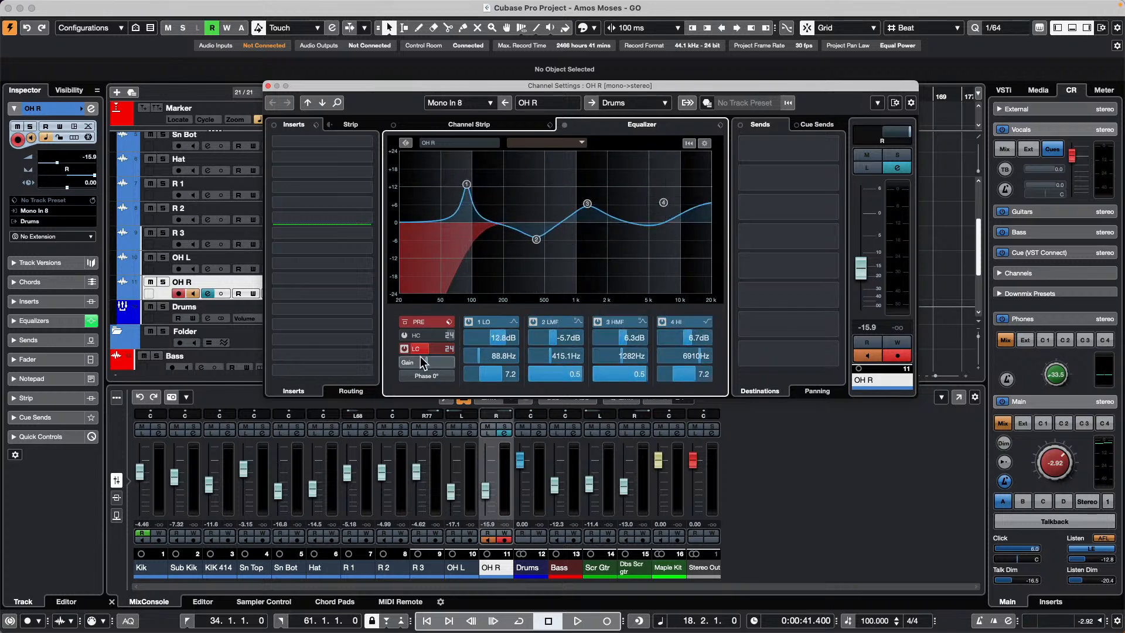
mouse_move(422, 350)
mouse_down()
mouse_move(401, 352)
mouse_move(430, 338)
mouse_move(414, 342)
mouse_up()
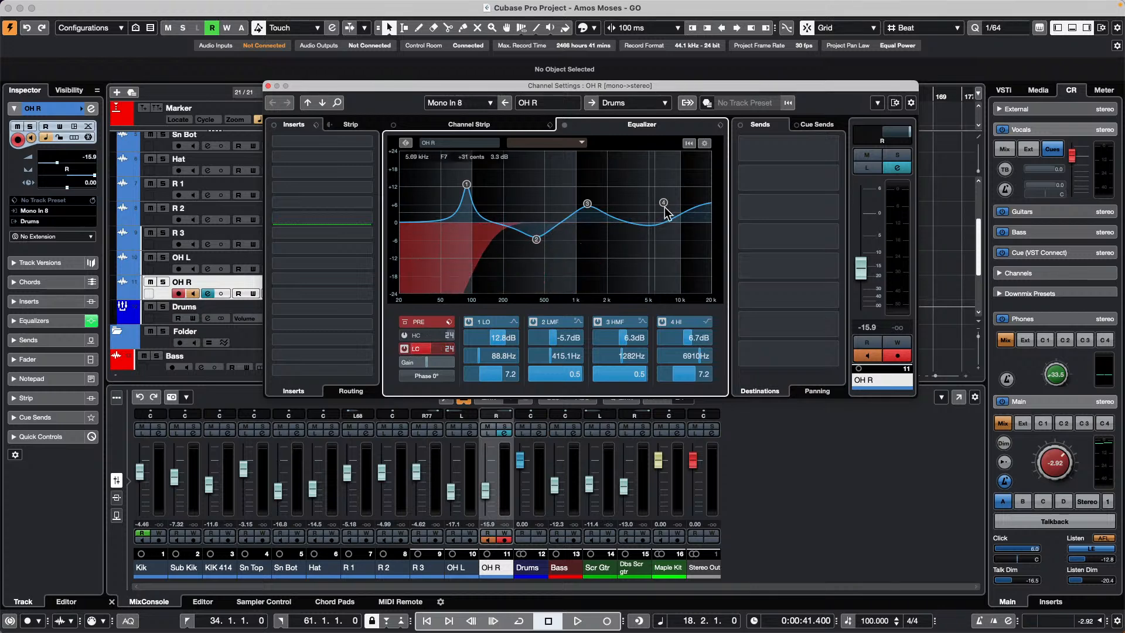
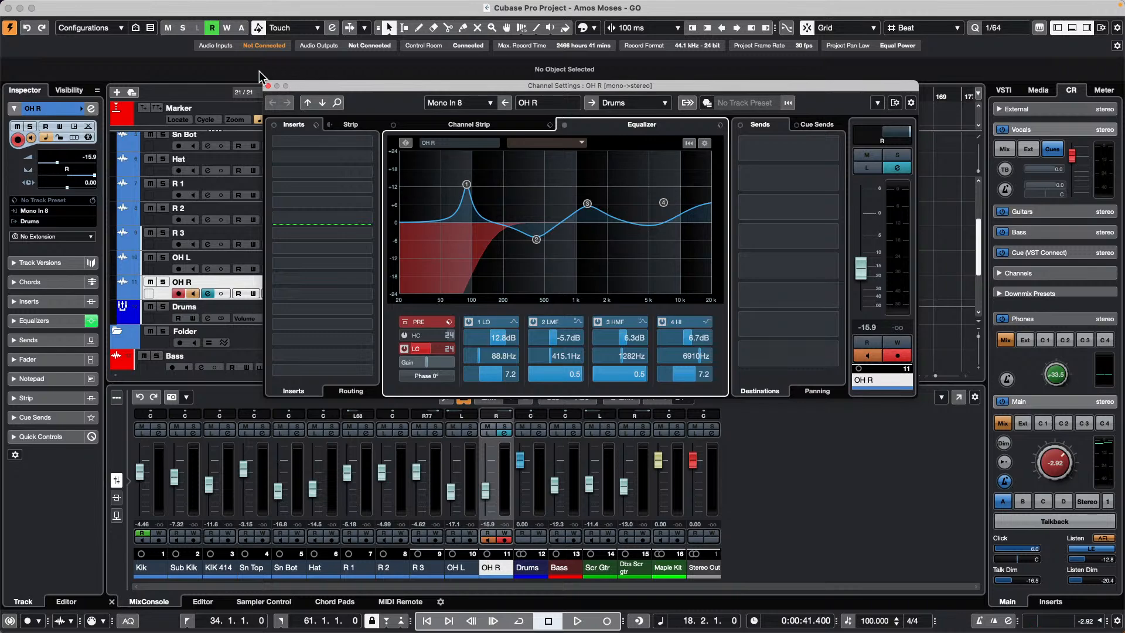
Step: Close the channel settings and add an instrument track with HALion Sonic, routed to Stereo Out, below track R 3
click(267, 86)
click(300, 239)
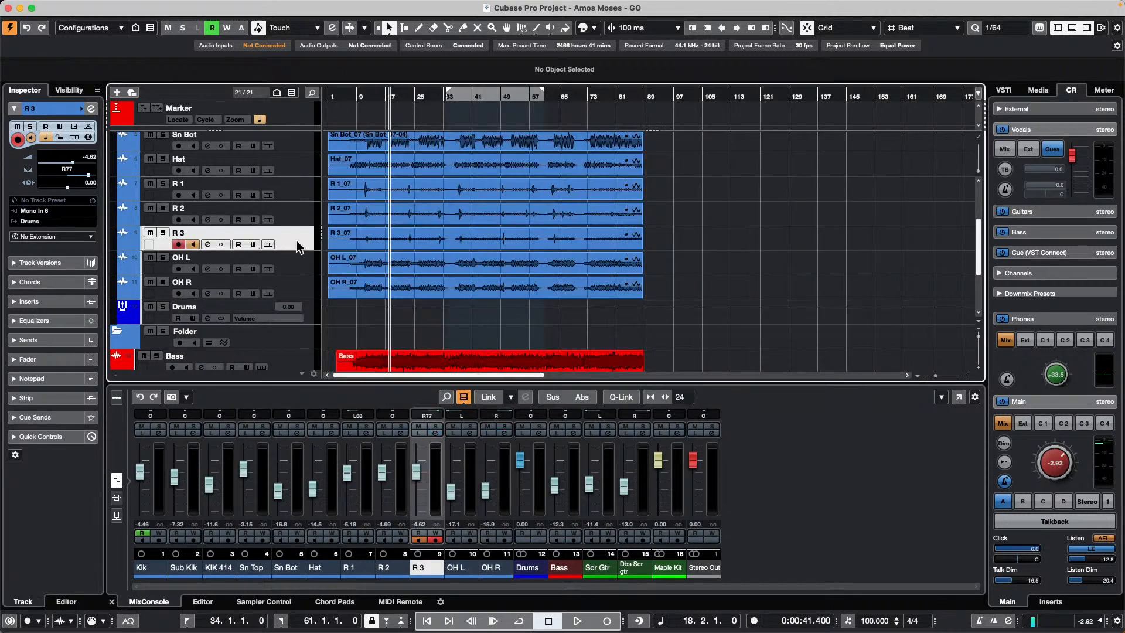
right_click(296, 240)
mouse_move(355, 242)
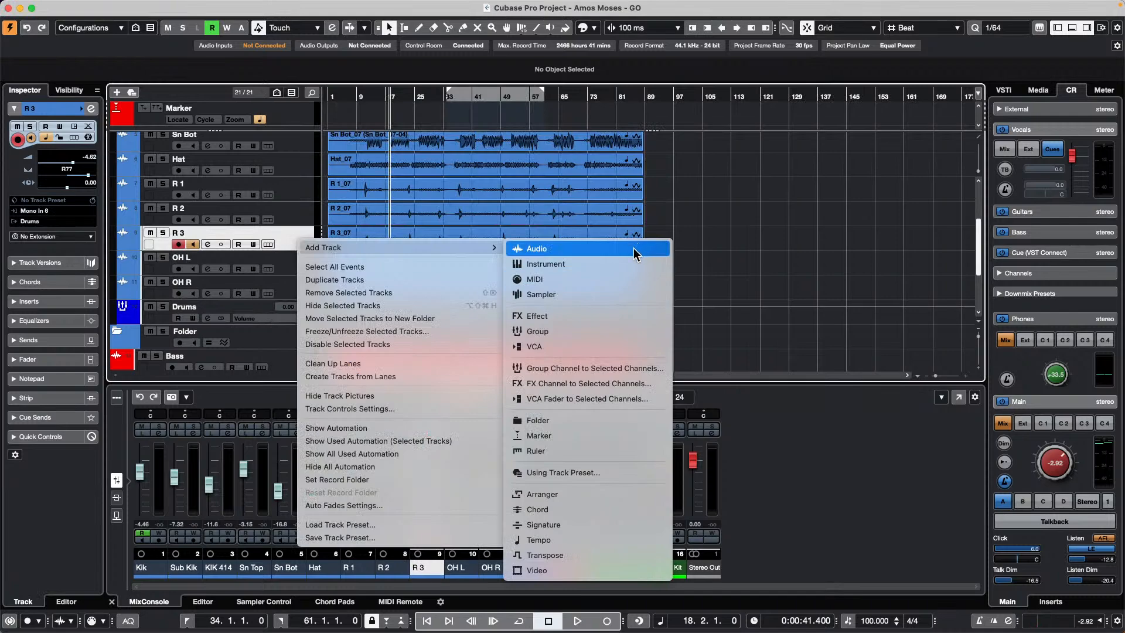
click(627, 264)
click(481, 277)
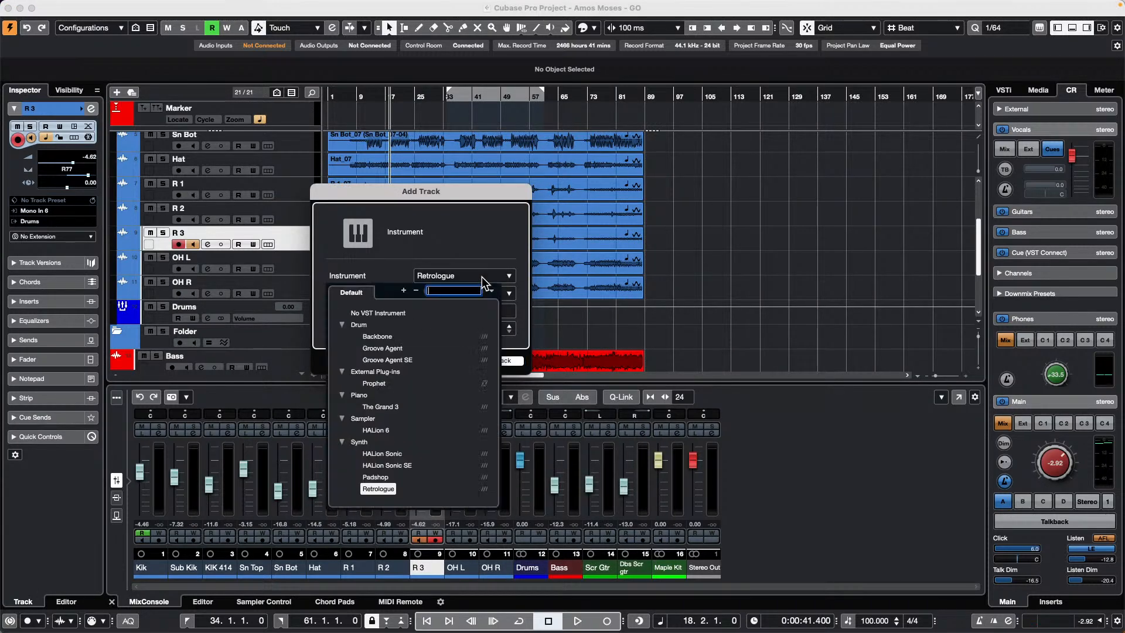
click(397, 455)
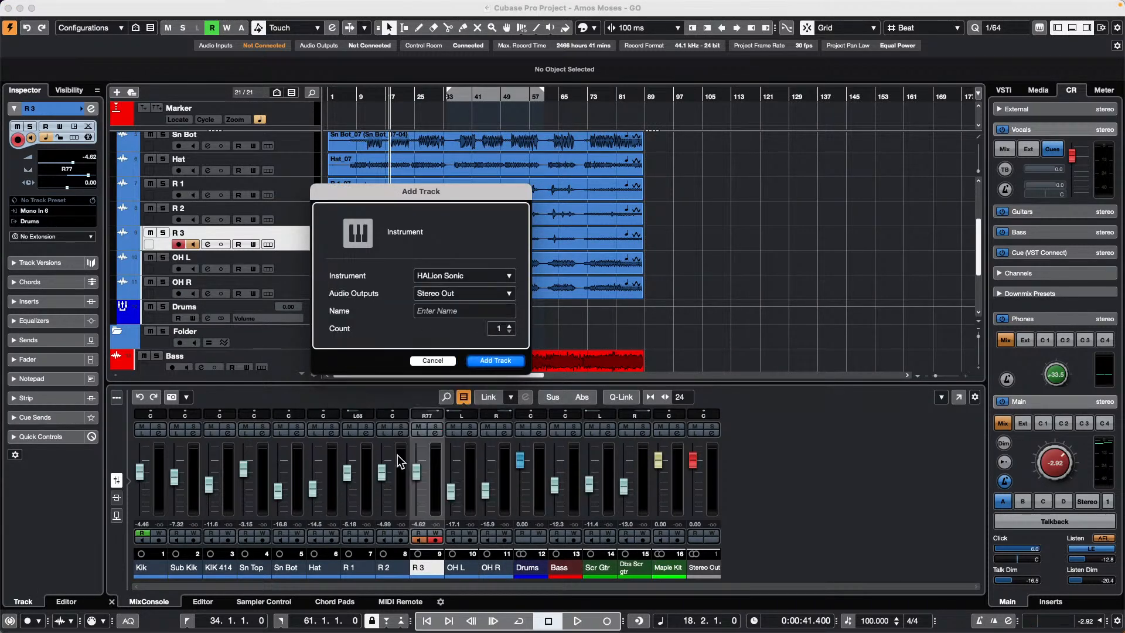
click(498, 362)
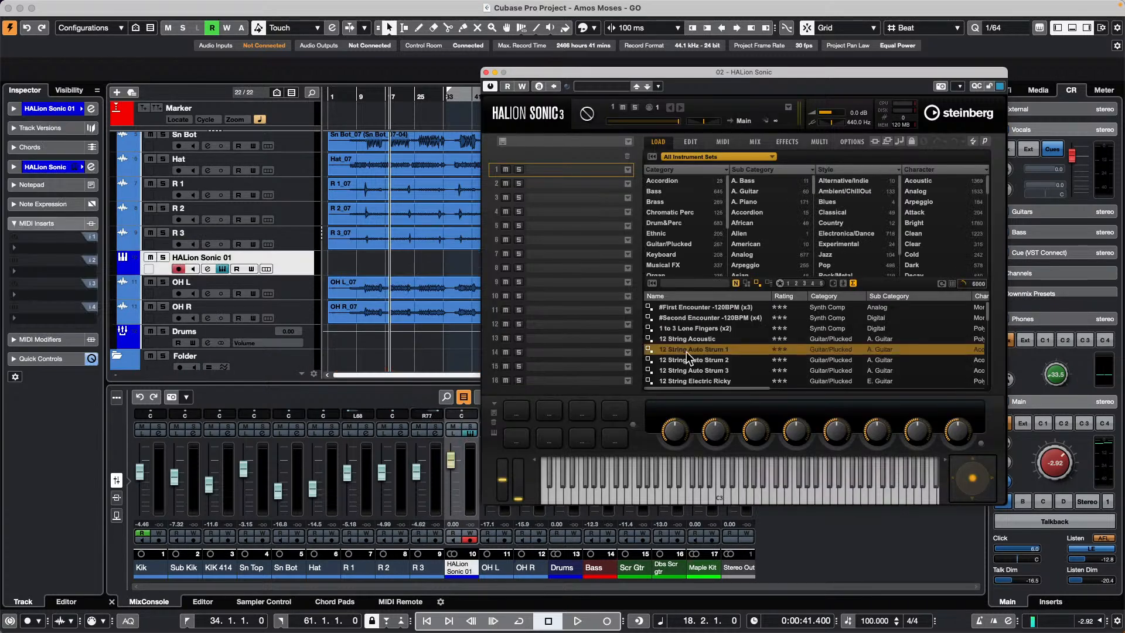
Step: Load the program 12 String Acoustic into HALion Sonic slot 1 and move the instrument window clear of the mixer's meters
click(628, 174)
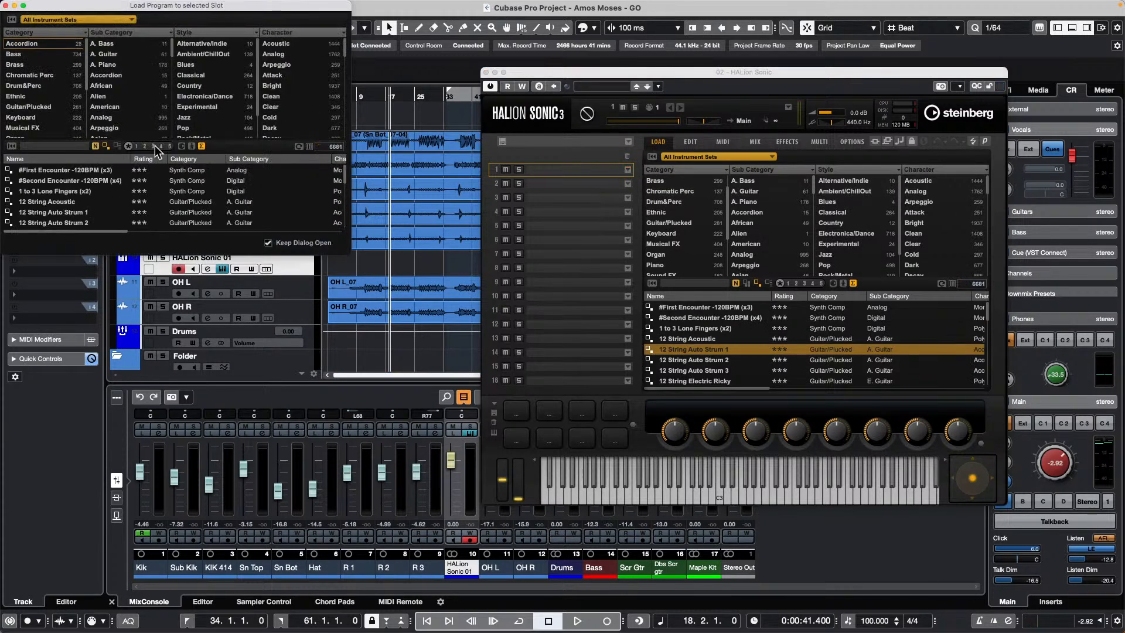
double_click(60, 202)
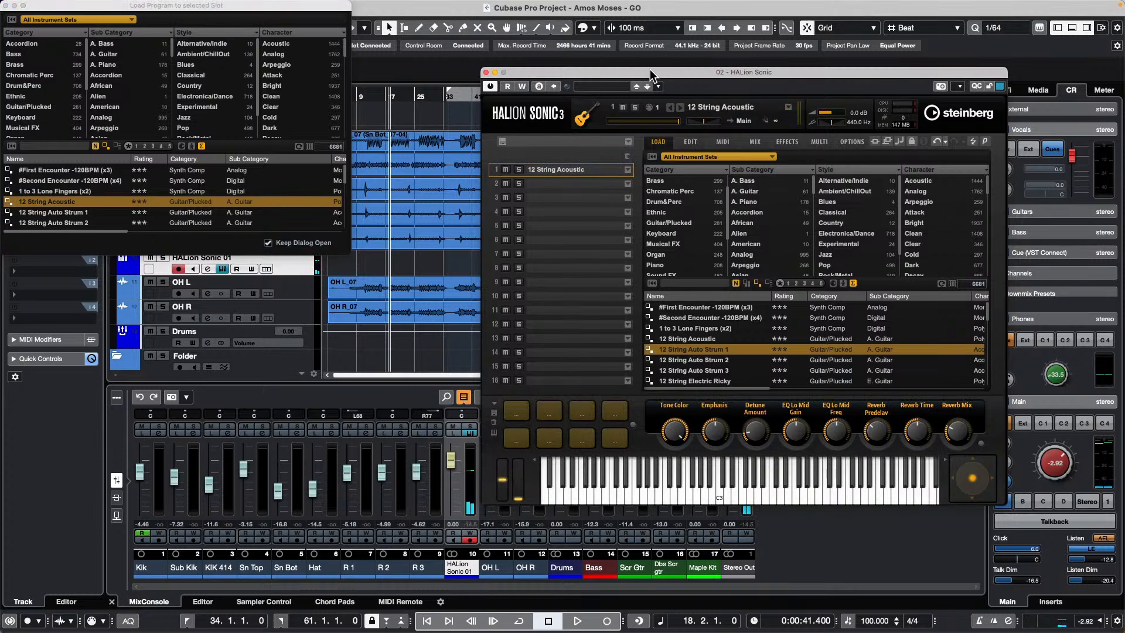
drag(690, 72, 465, 45)
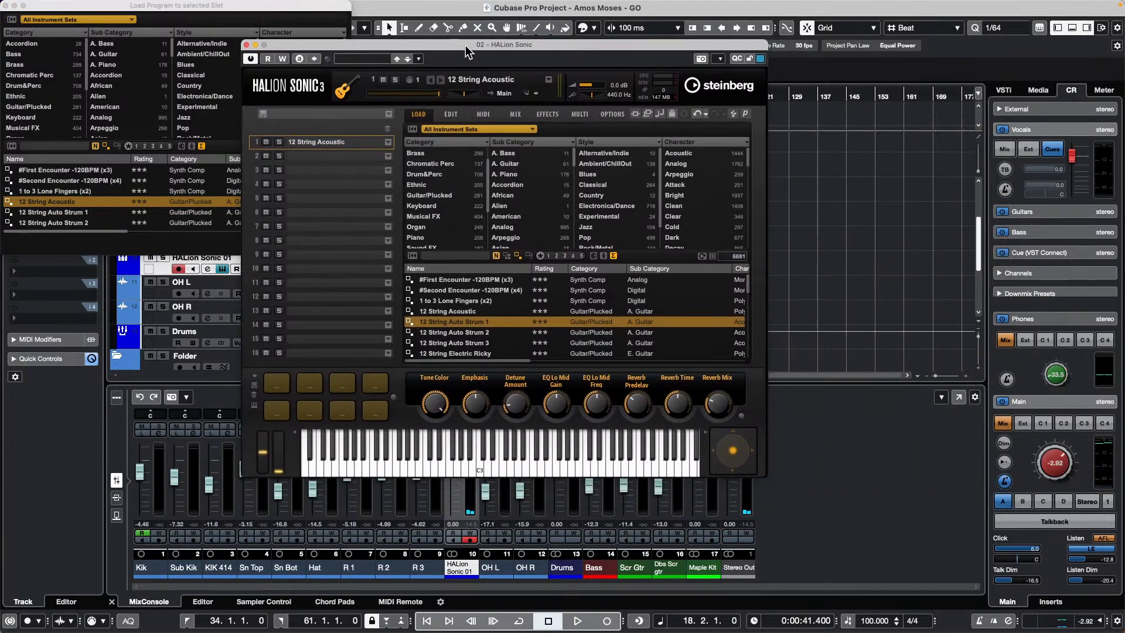
Step: Filter the programs by the Keyboard category and load [GM 009] Celesta into slot 2
click(389, 156)
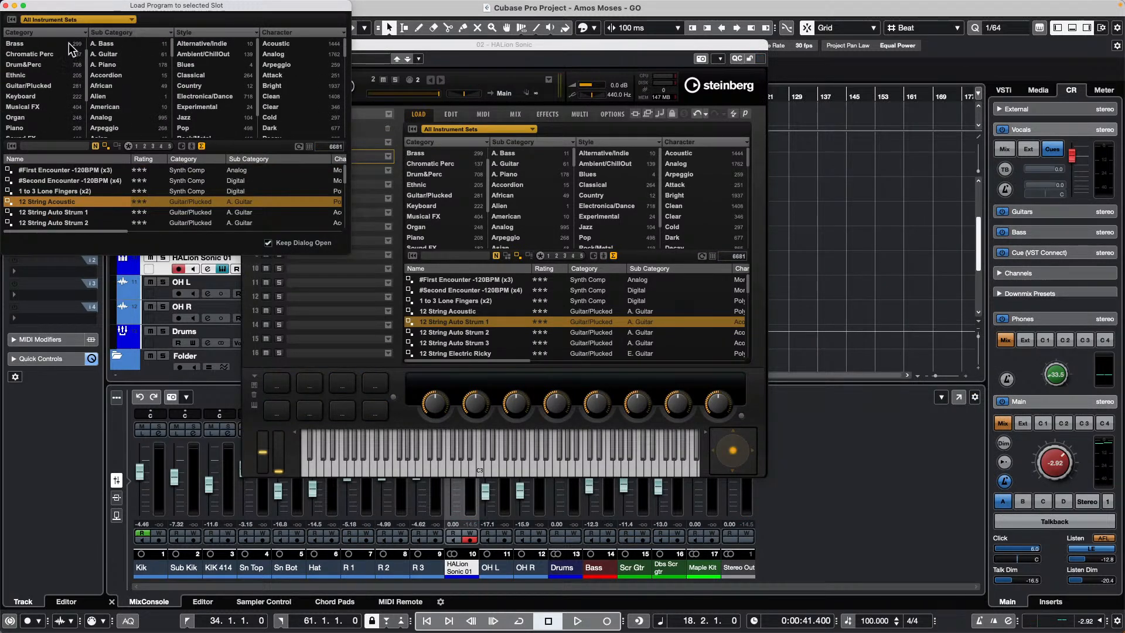
click(25, 97)
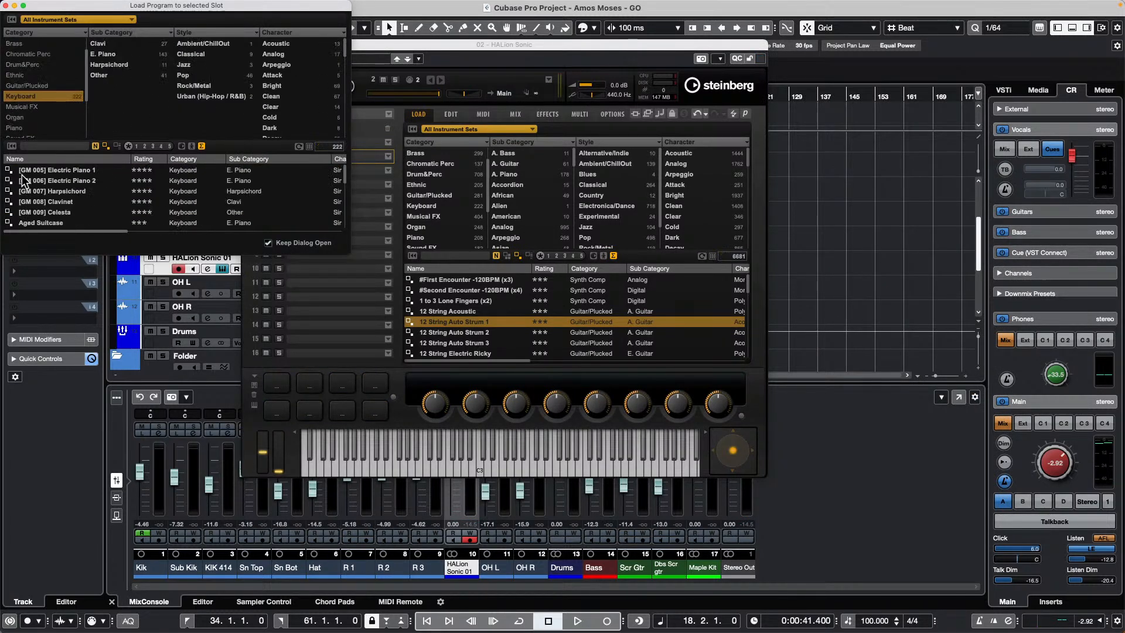
click(75, 212)
double_click(75, 211)
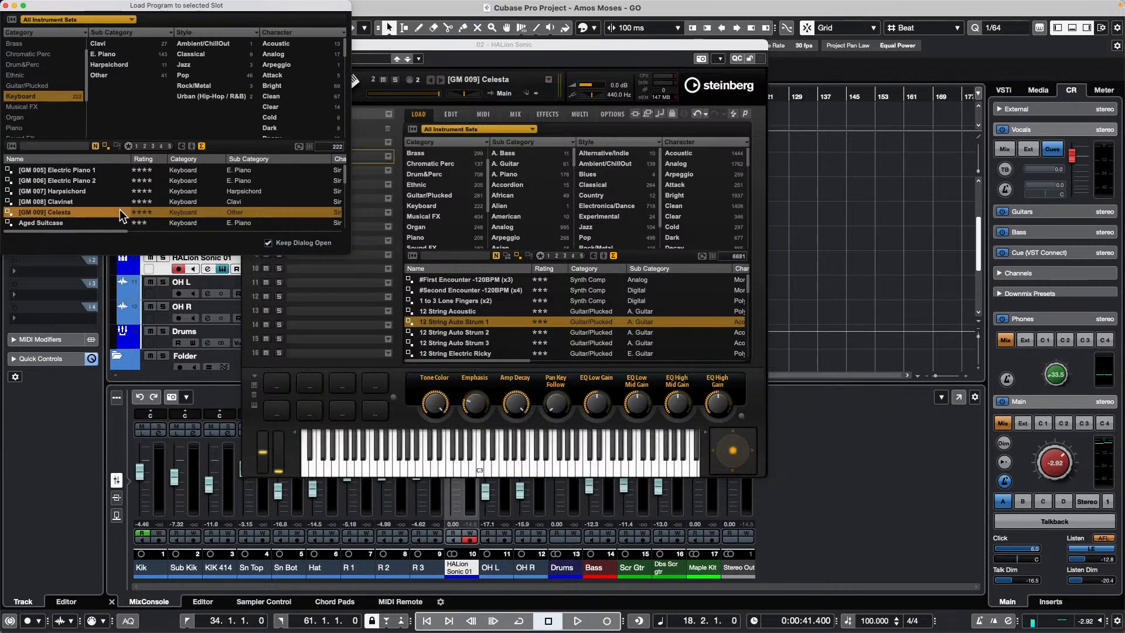
Step: Load [GM 022] Accordion into slot 3 and close the program browser
click(388, 171)
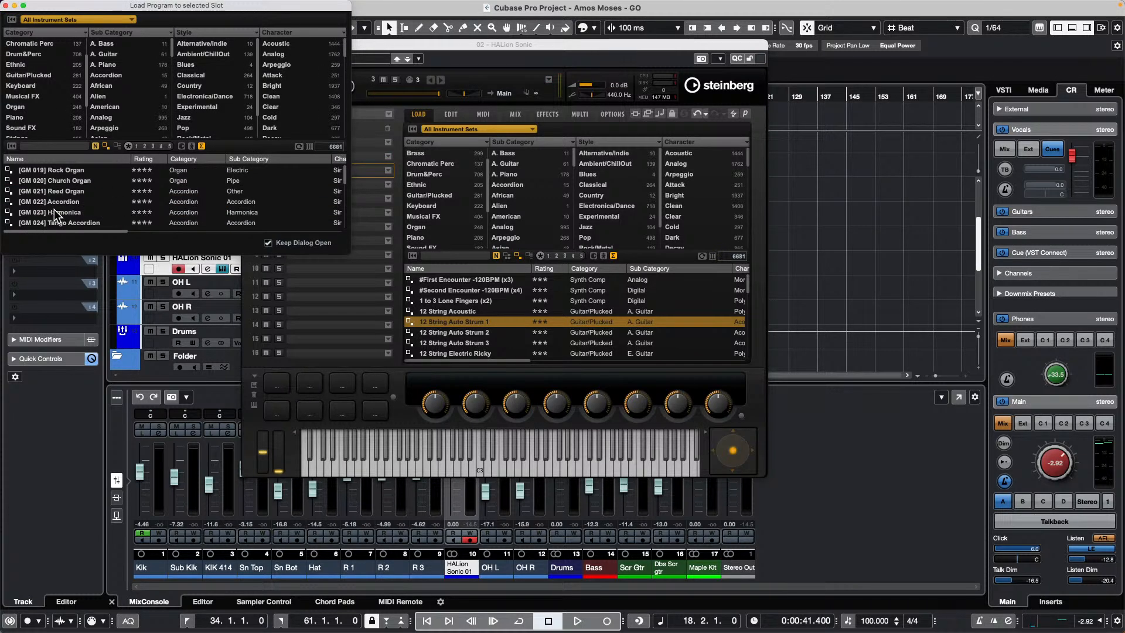
click(79, 202)
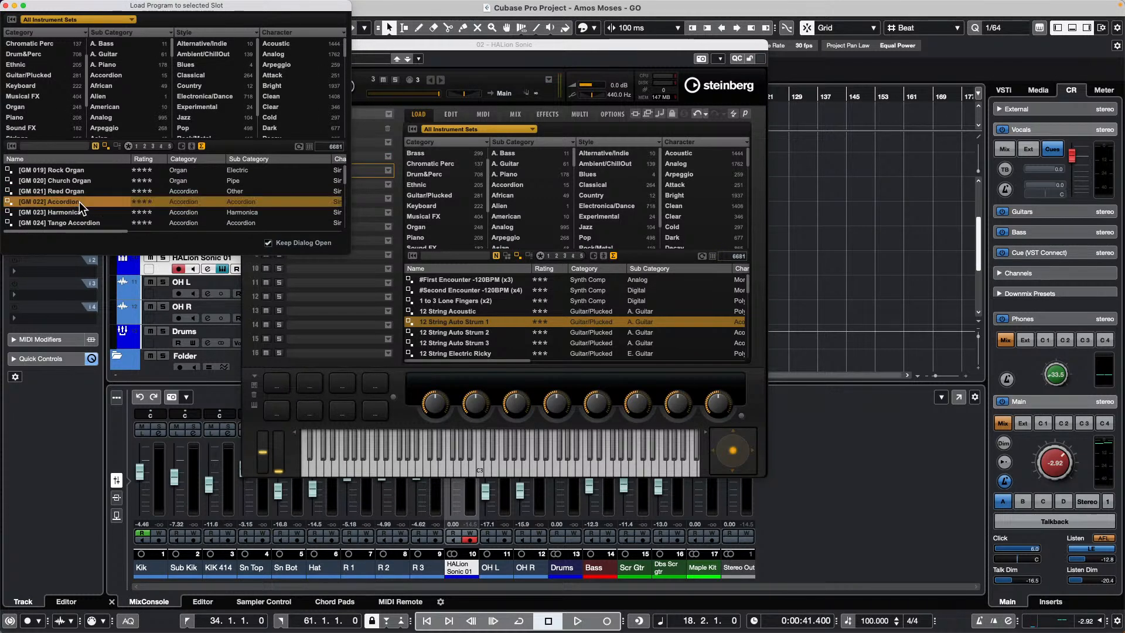
click(5, 6)
Step: Audition the accordion, celesta and 12-string acoustic slots by playing notes on the virtual keyboard
drag(515, 465, 385, 466)
click(359, 155)
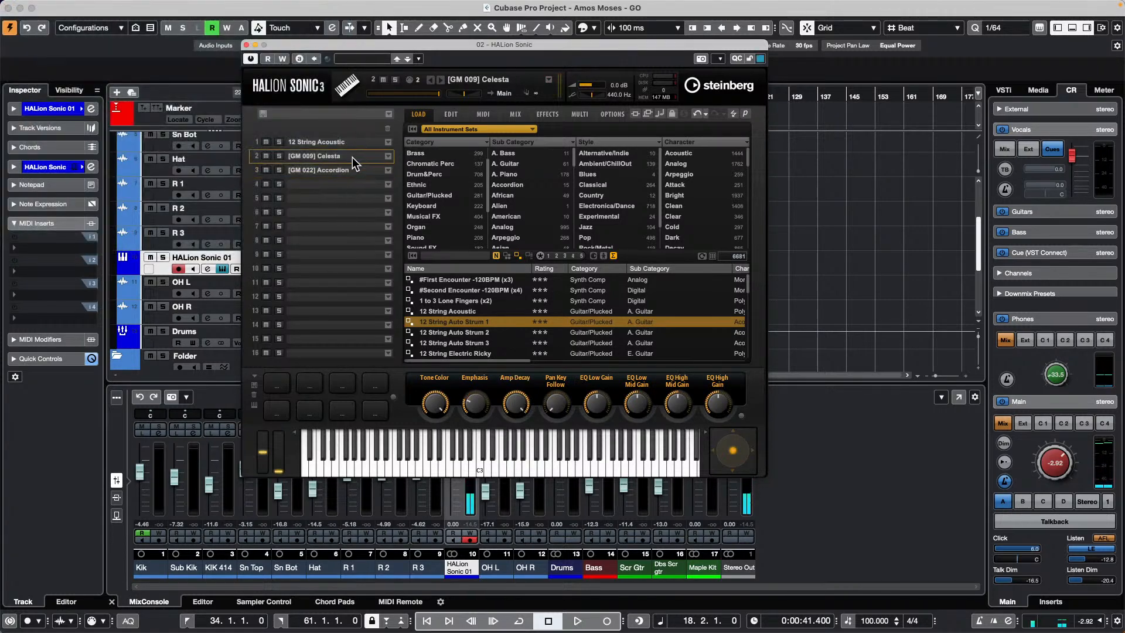
click(532, 465)
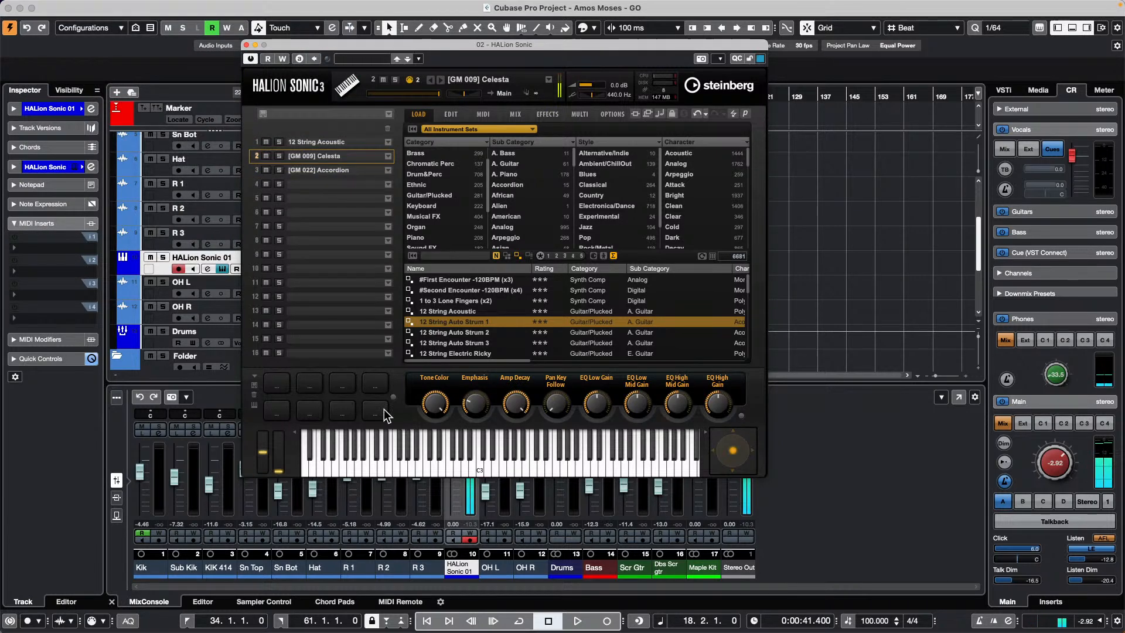
click(347, 142)
click(532, 463)
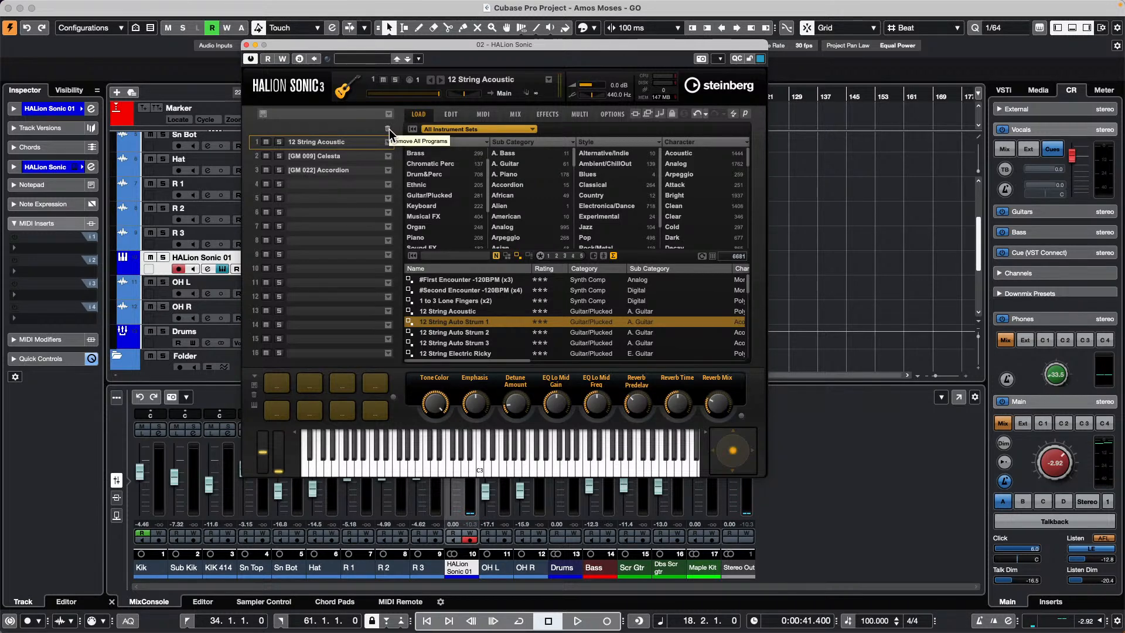
Step: Save the three loaded slots as a HALion Sonic multi-program preset, entering a person's surname as the preset name
click(262, 115)
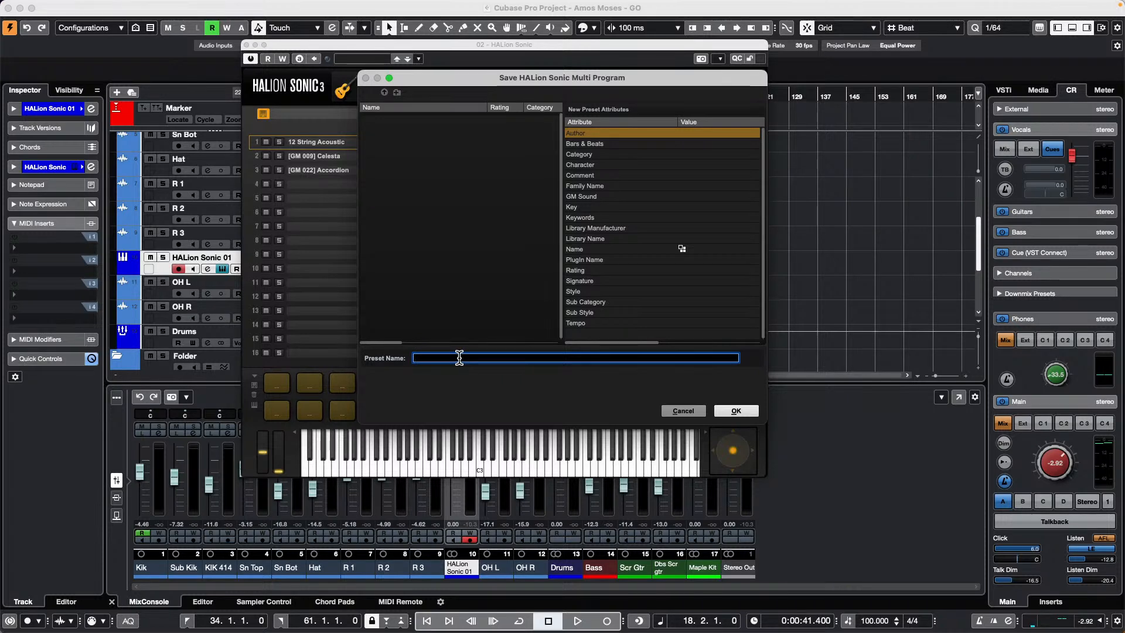
text(J)
text(avo)
key(BackSpace)
key(BackSpace)
key(BackSpace)
text(ova)
text(nov)
key(Return)
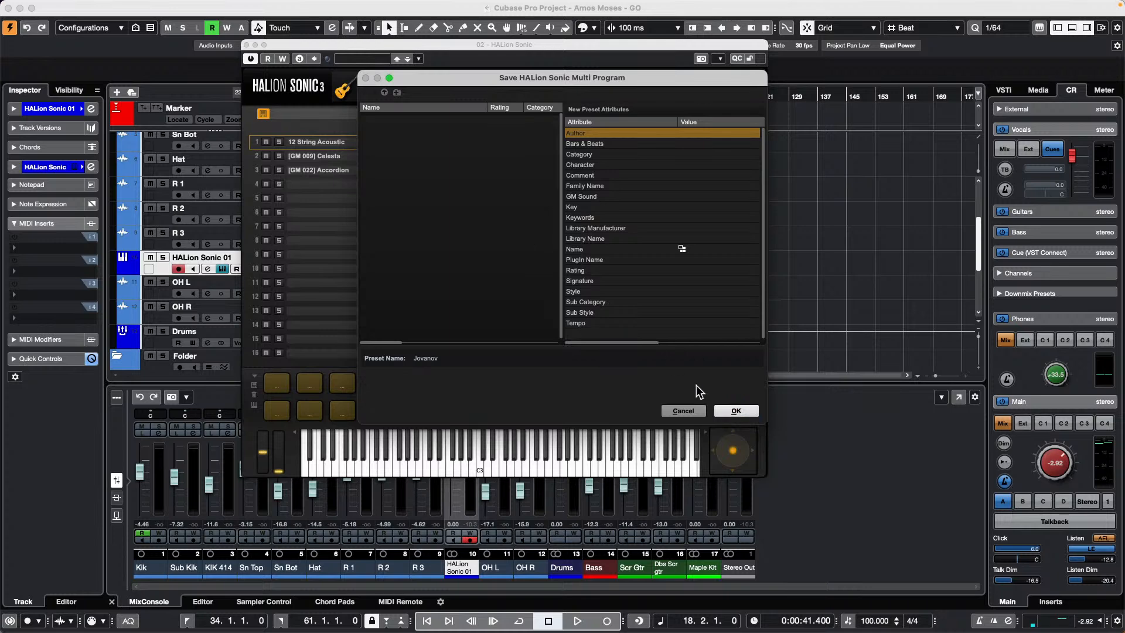
click(740, 414)
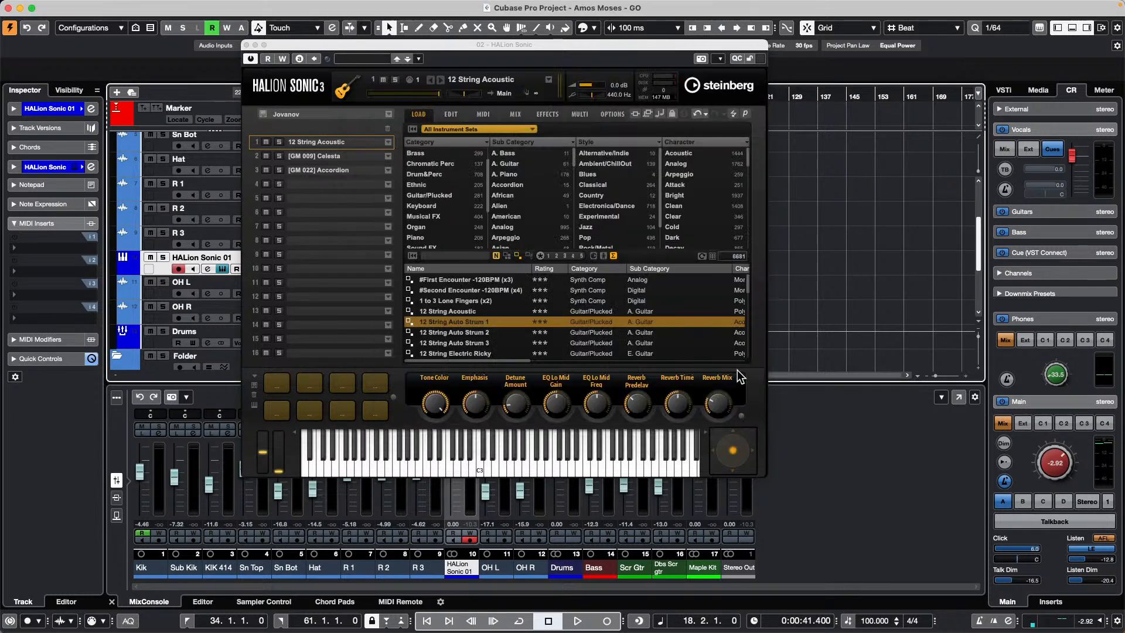
double_click(329, 115)
click(361, 226)
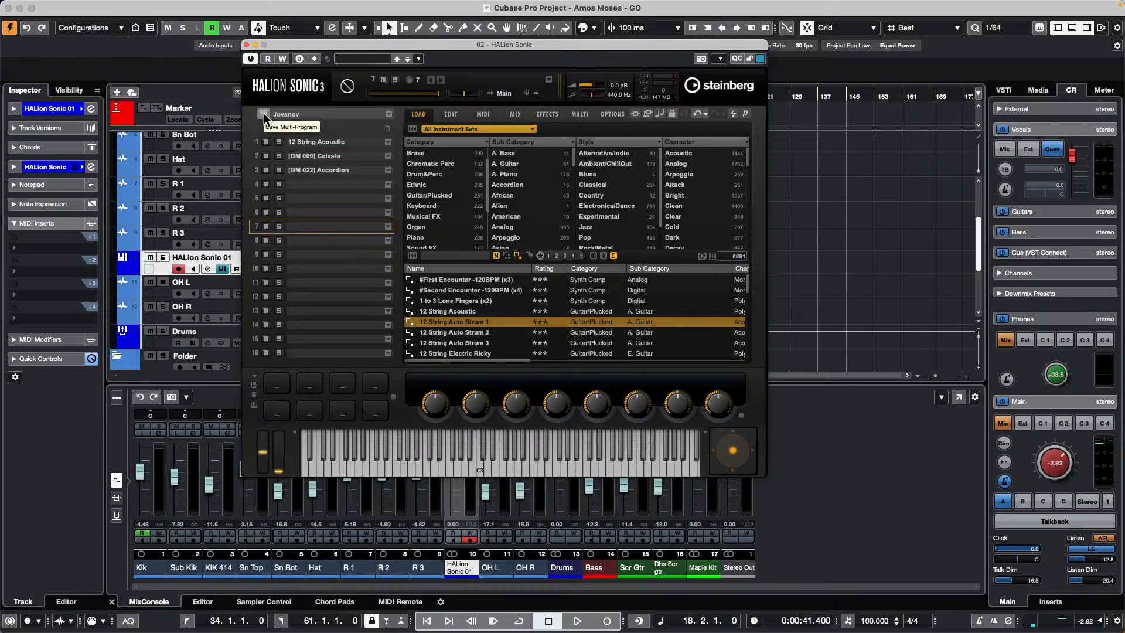
double_click(358, 114)
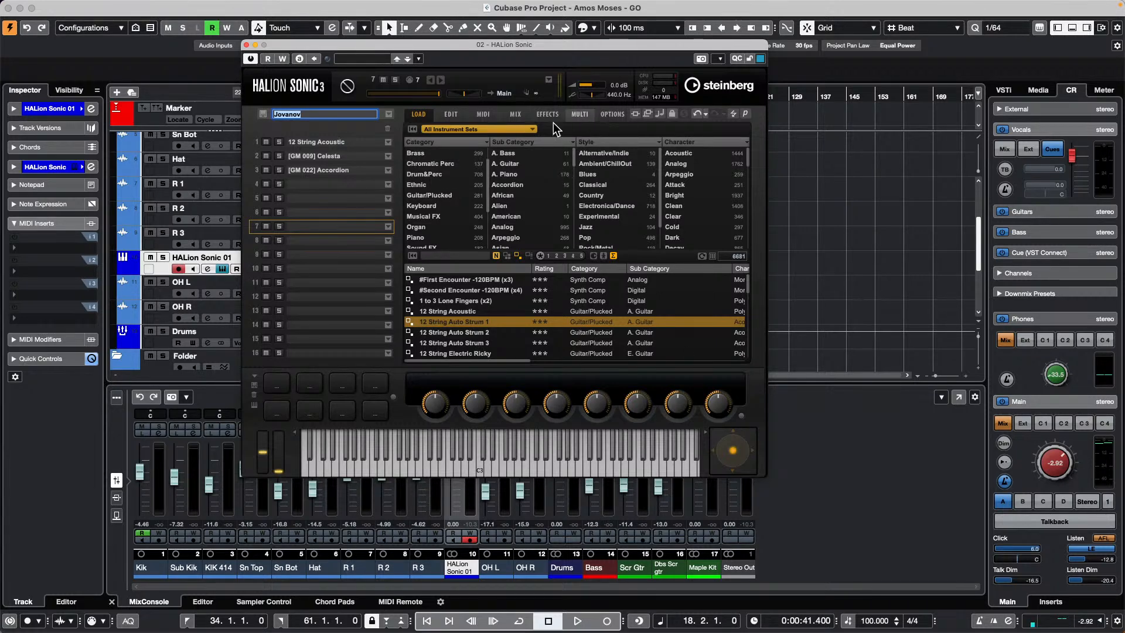
Step: Show the program editing page for empty slot 7 and activate its FlexPhraser
click(452, 114)
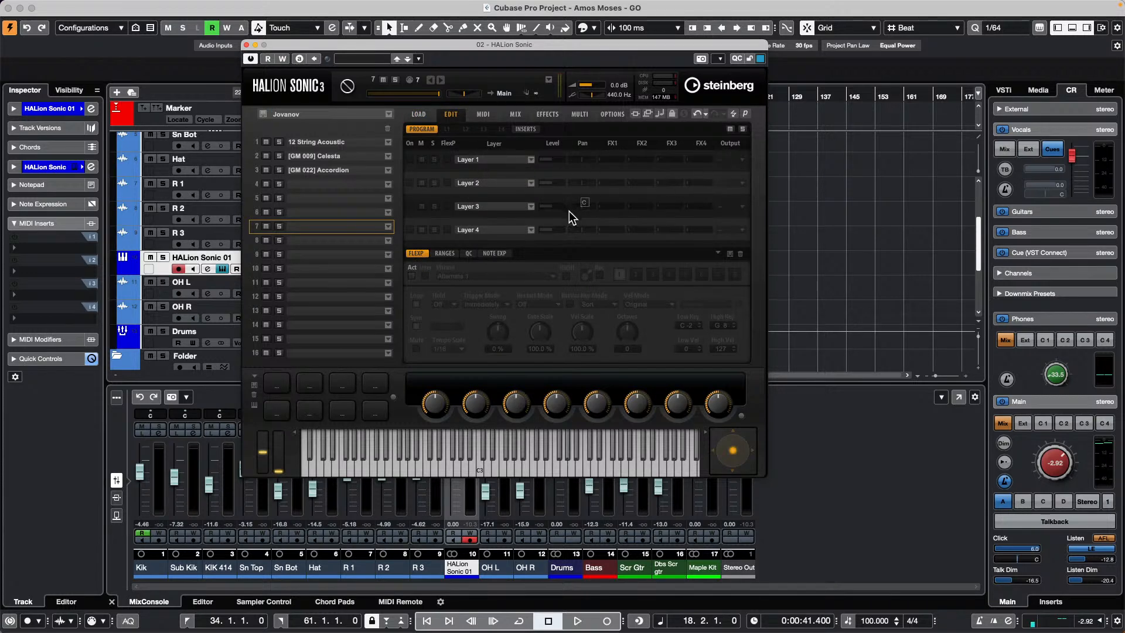
click(411, 277)
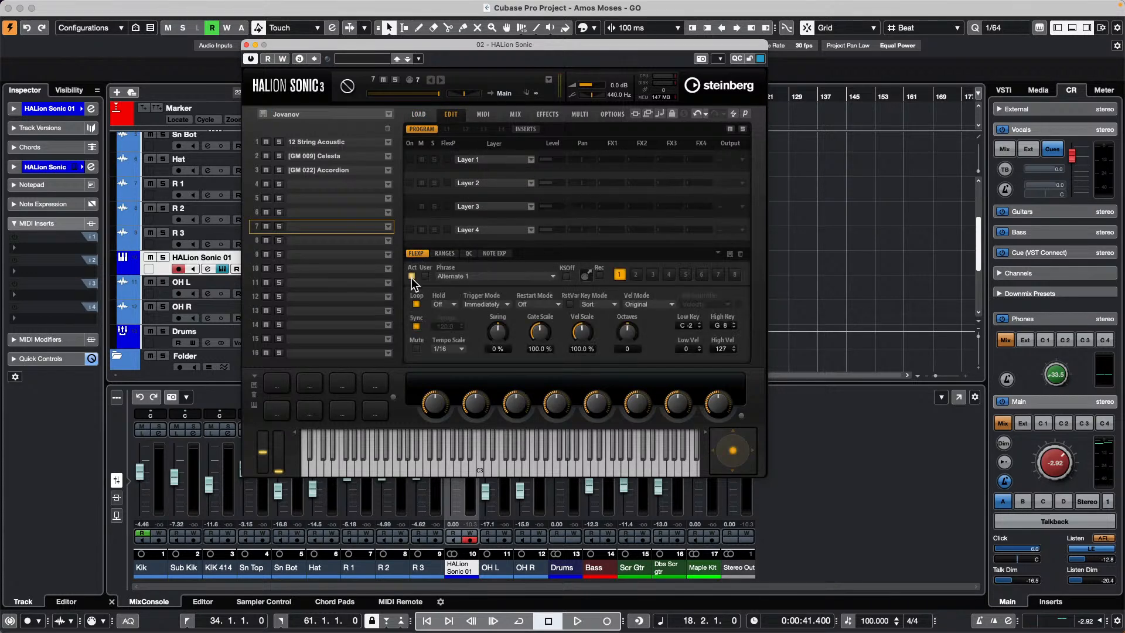
Step: Choose the Xover Rock E bass phrase for slot 7's FlexPhraser and close the phrase browser
click(509, 280)
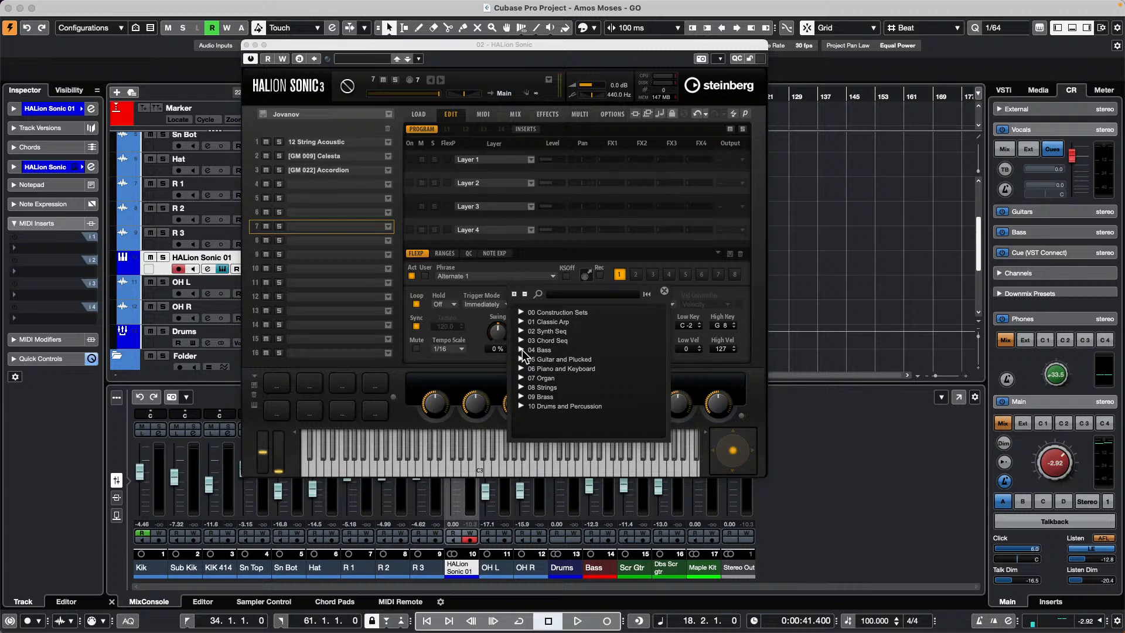
scroll(586, 374, down, 5)
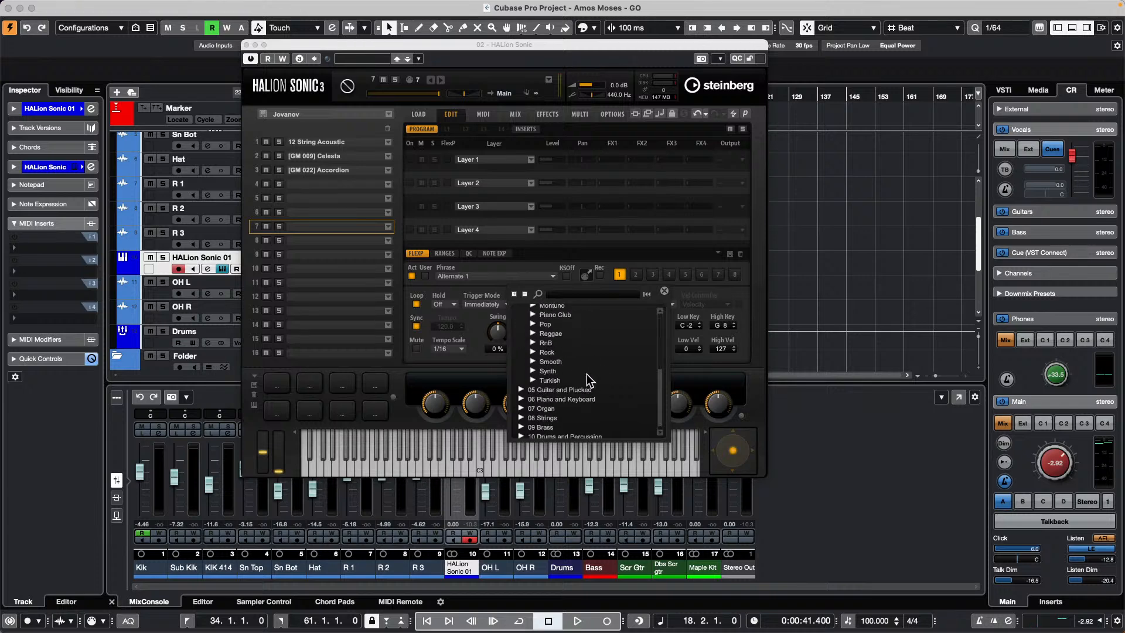
click(533, 352)
scroll(591, 378, down, 4)
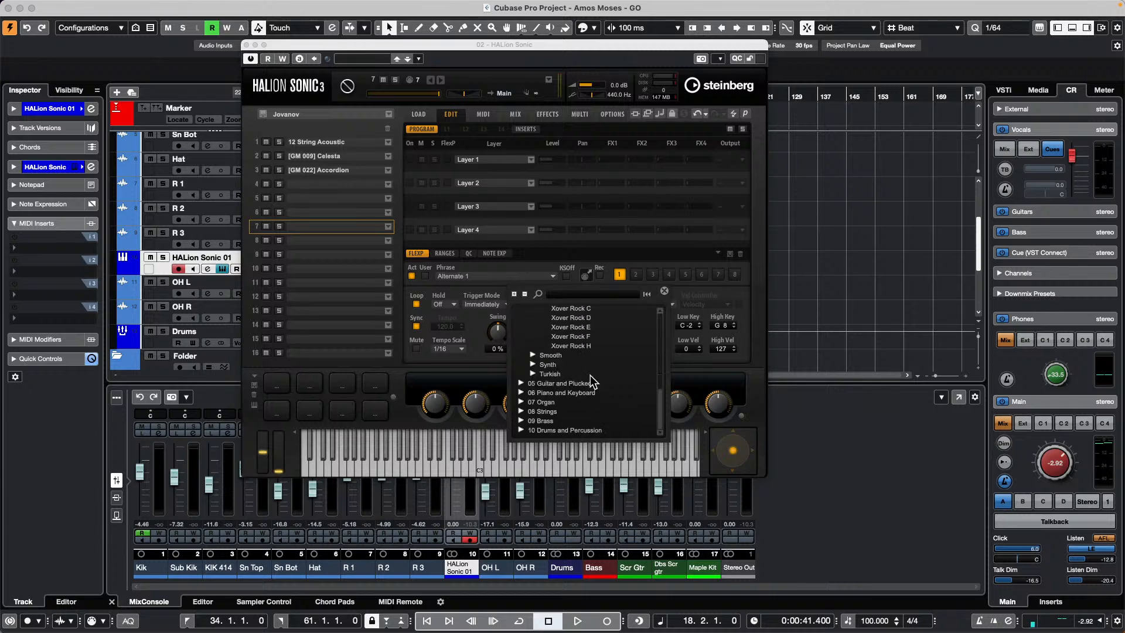
click(533, 364)
click(574, 327)
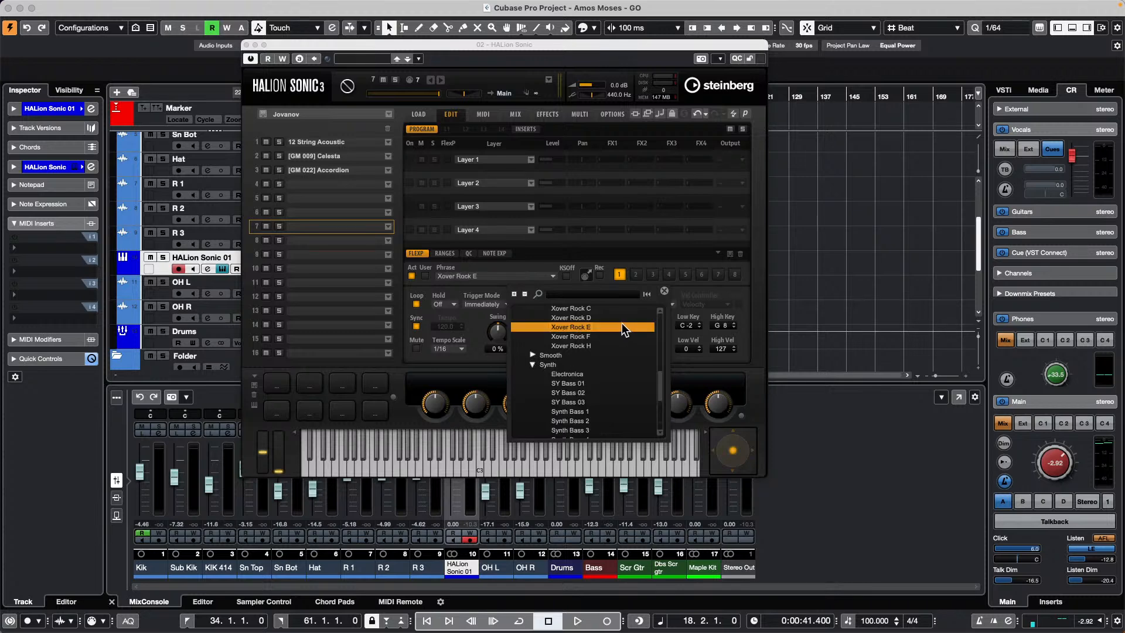
click(728, 285)
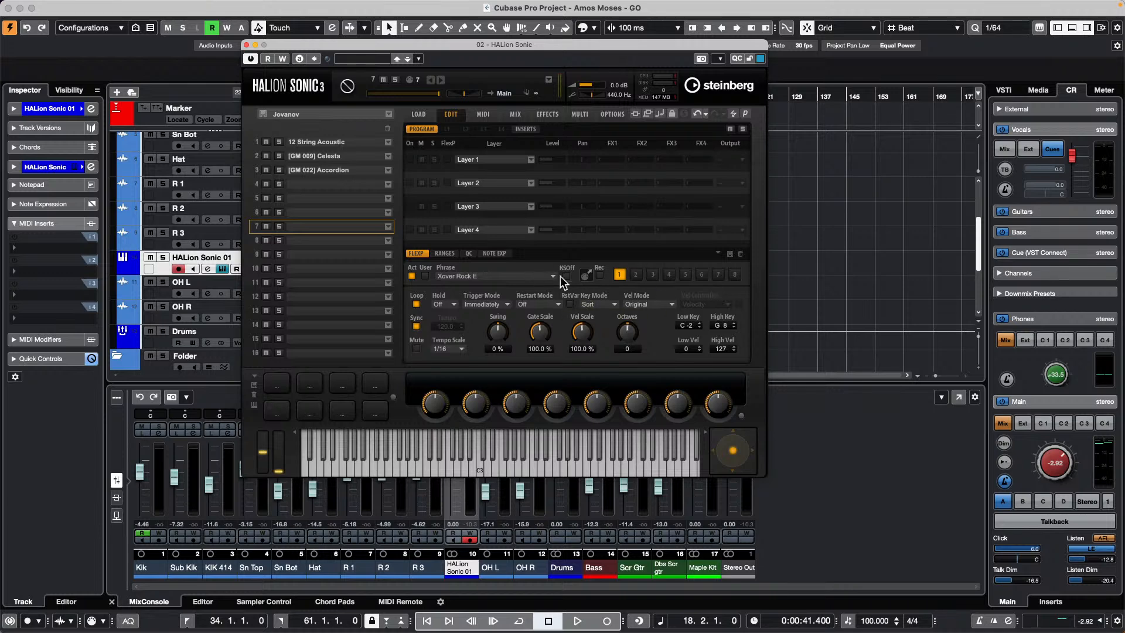
Step: Move the HALion Sonic window aside, show the volume automation lane of the R 2 track, and enlarge the track
drag(456, 46, 767, 63)
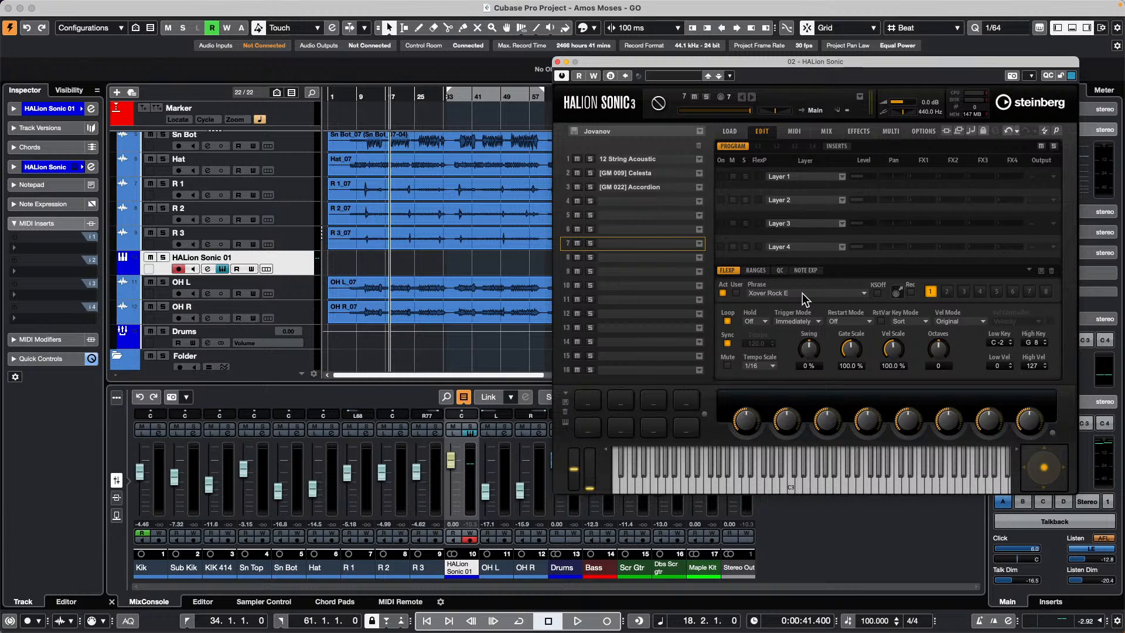
click(242, 215)
click(121, 221)
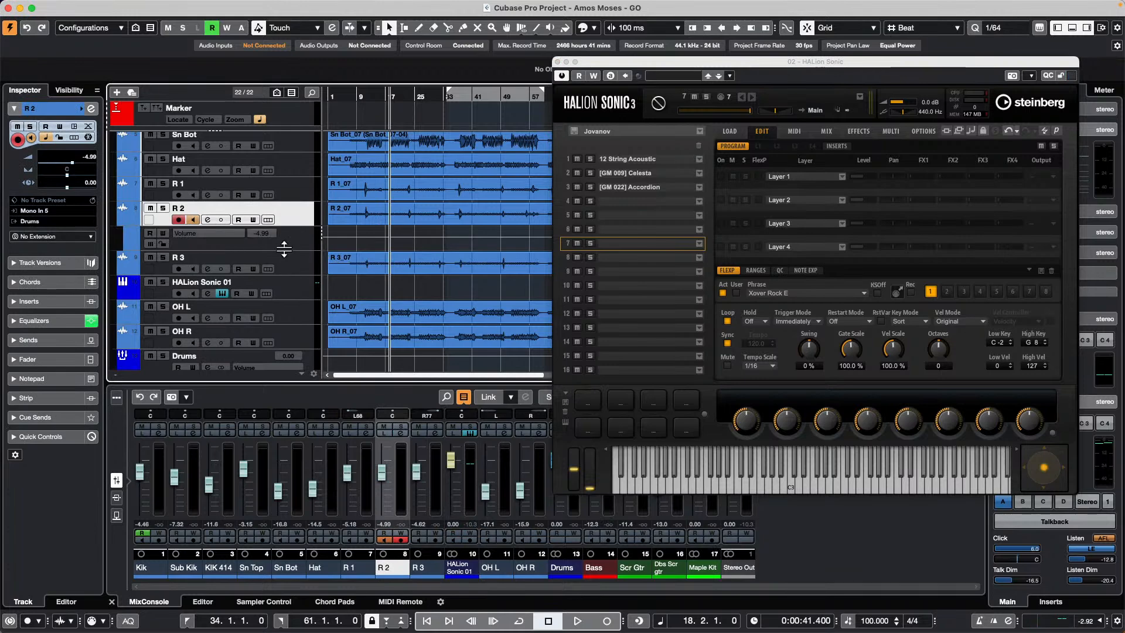
drag(284, 250, 251, 327)
click(122, 222)
click(122, 222)
Step: Draw a freehand volume automation curve in the R 2 track's automation lane with the Draw tool
right_click(354, 264)
click(372, 263)
click(387, 264)
drag(369, 287, 561, 272)
drag(412, 252, 530, 292)
drag(432, 313, 529, 256)
mouse_move(414, 252)
mouse_down()
mouse_move(504, 297)
mouse_move(532, 275)
mouse_move(506, 287)
mouse_up()
Step: Draw a four-point volume curve directly on the R 2_07 audio event and remove it with Remove Volume Curve
click(294, 222)
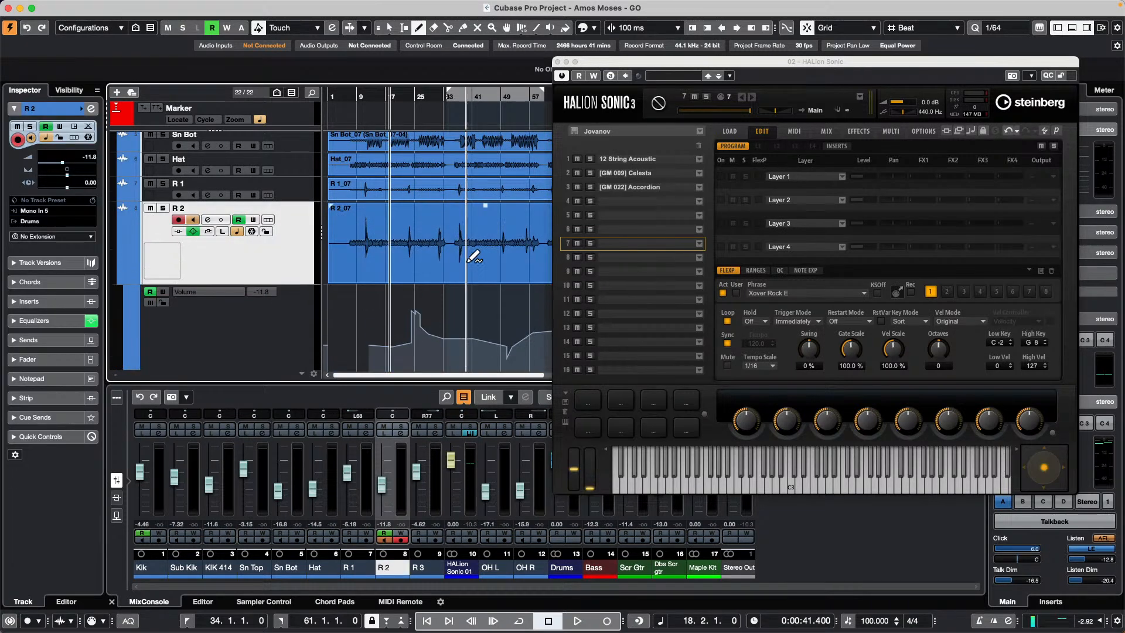
click(442, 218)
click(506, 255)
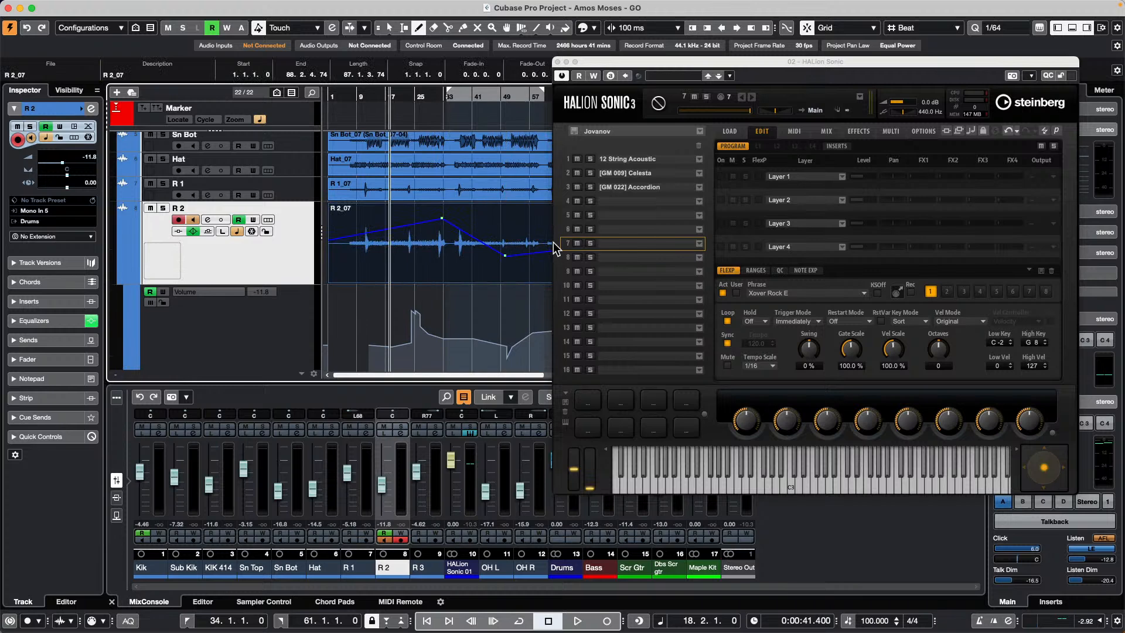
click(538, 212)
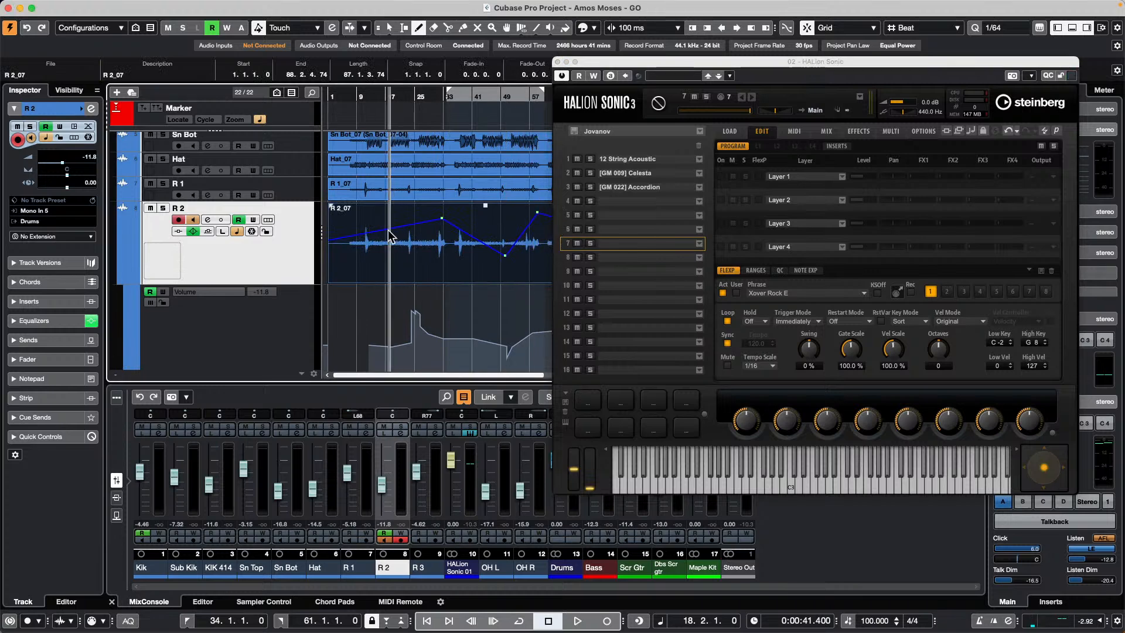
click(362, 245)
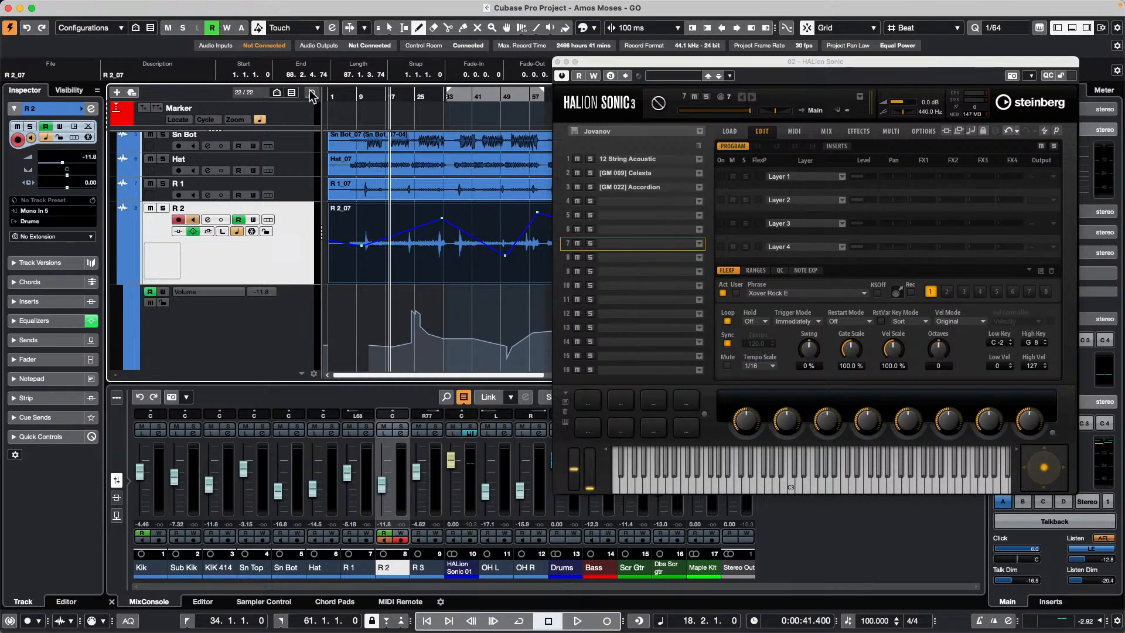
click(169, 7)
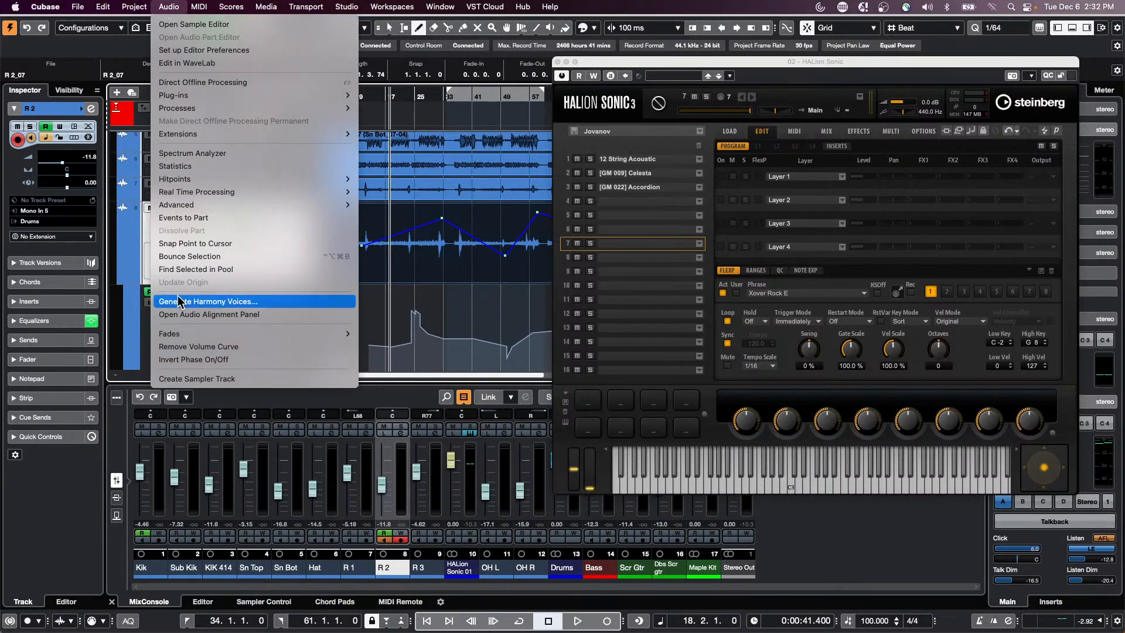
click(241, 347)
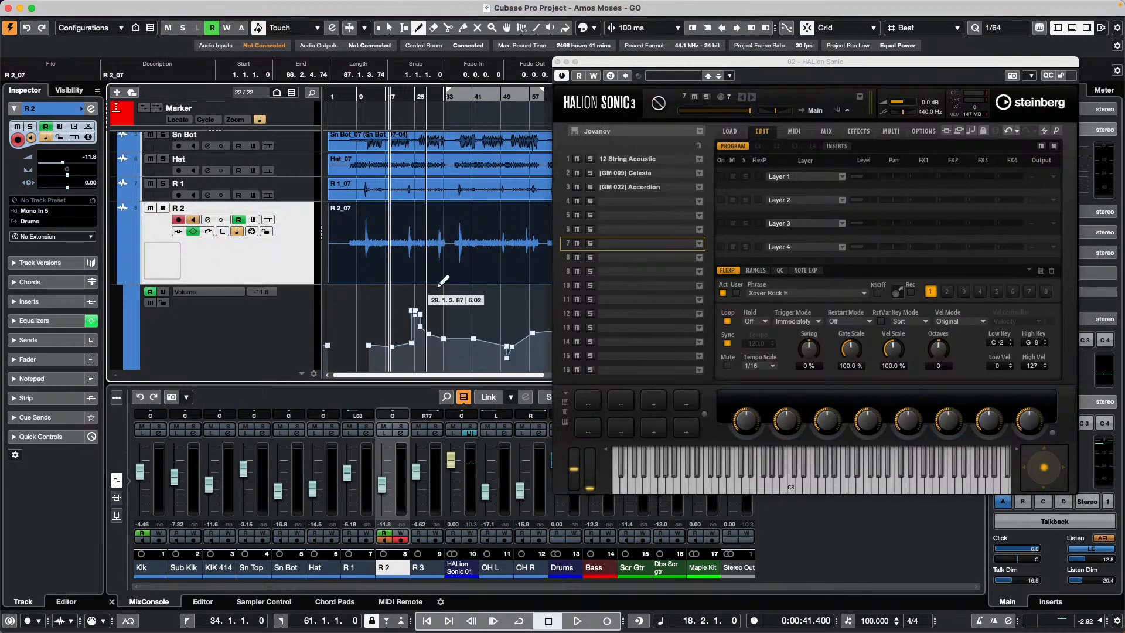
Step: Redraw the R 2 volume automation with several freehand strokes between about bars 11 and 53
mouse_move(366, 354)
mouse_down()
mouse_move(418, 324)
mouse_move(517, 334)
mouse_up()
drag(411, 309, 412, 308)
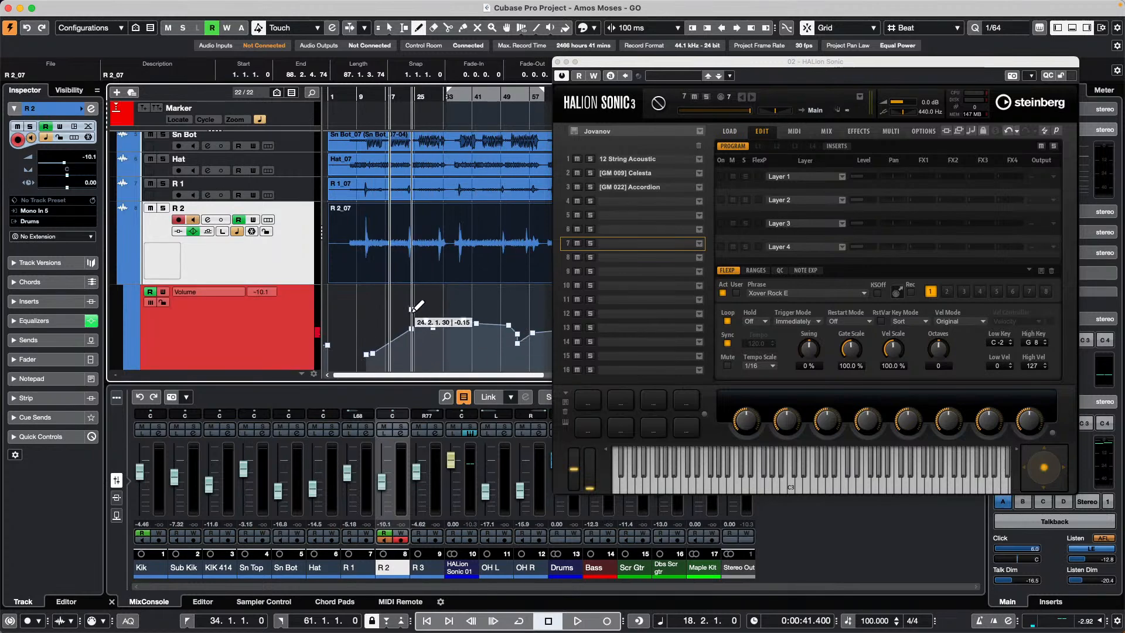
click(122, 278)
click(122, 278)
drag(372, 324, 439, 318)
mouse_move(457, 342)
mouse_down()
mouse_move(483, 317)
mouse_move(485, 331)
mouse_up()
mouse_move(389, 334)
mouse_down()
mouse_move(455, 342)
mouse_move(483, 320)
mouse_up()
drag(488, 324, 521, 353)
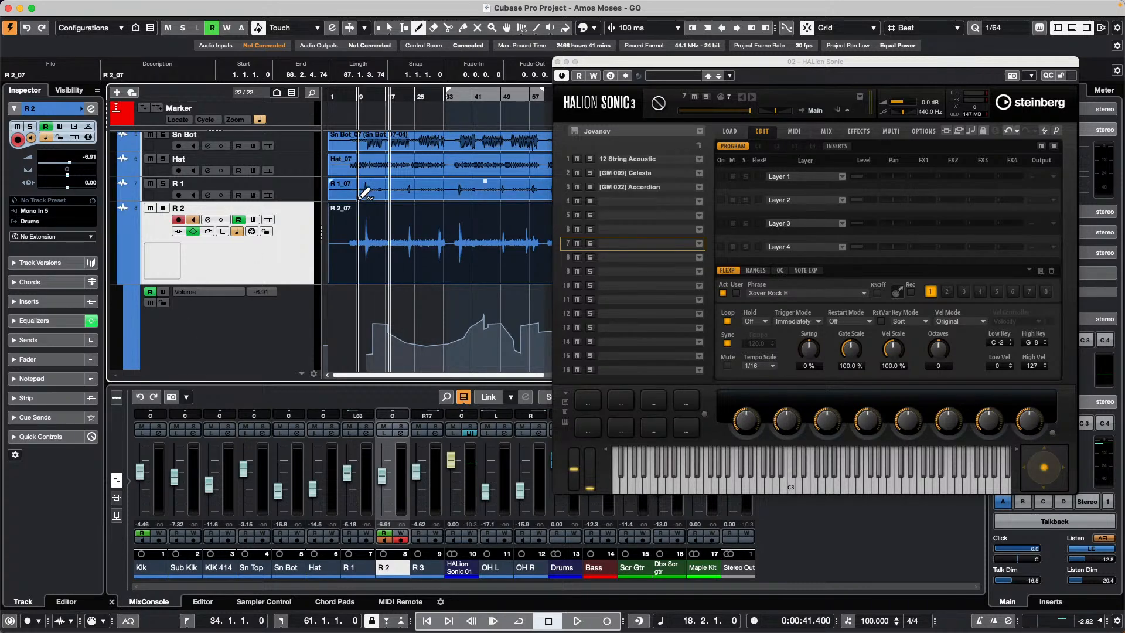
Step: Open the project's Automation Panel to examine its operations, and close it
click(347, 7)
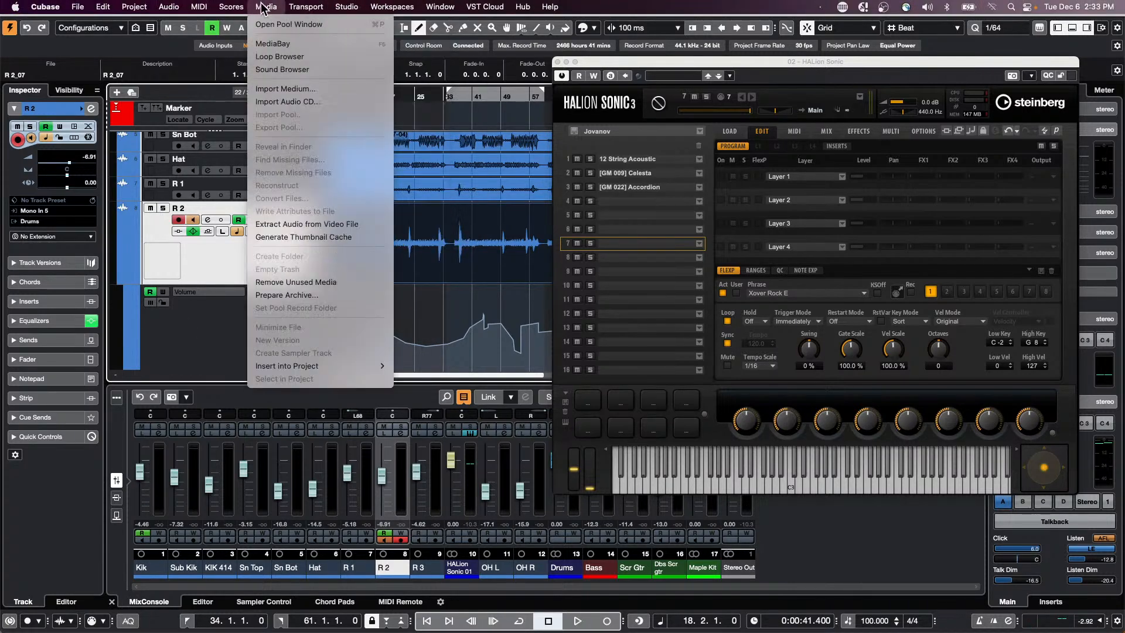
mouse_move(317, 11)
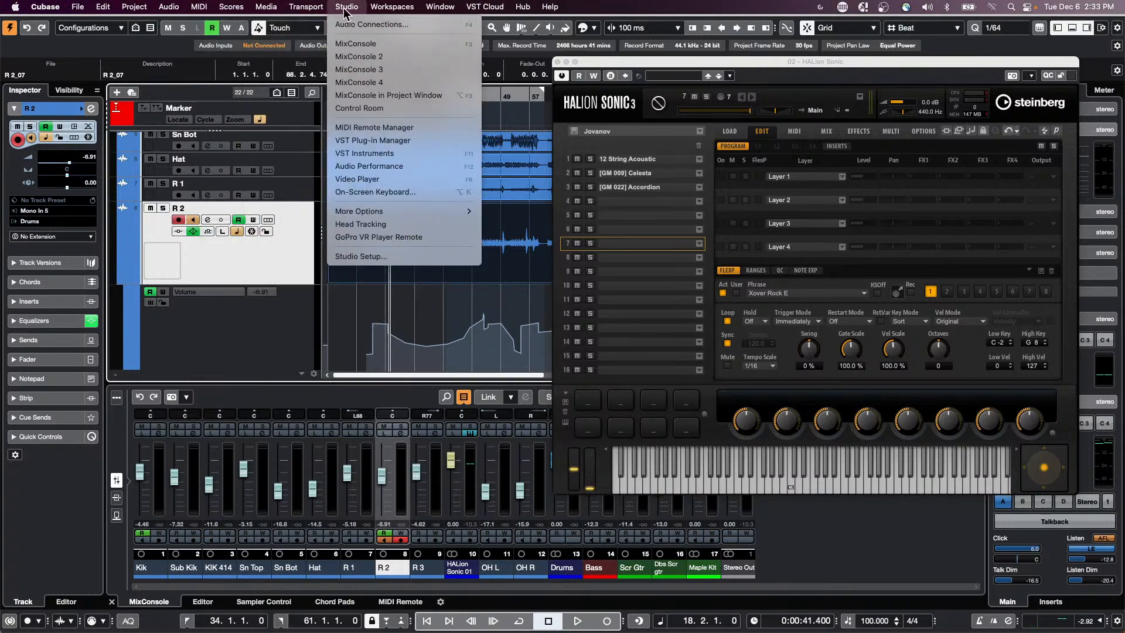
mouse_move(189, 8)
mouse_move(134, 7)
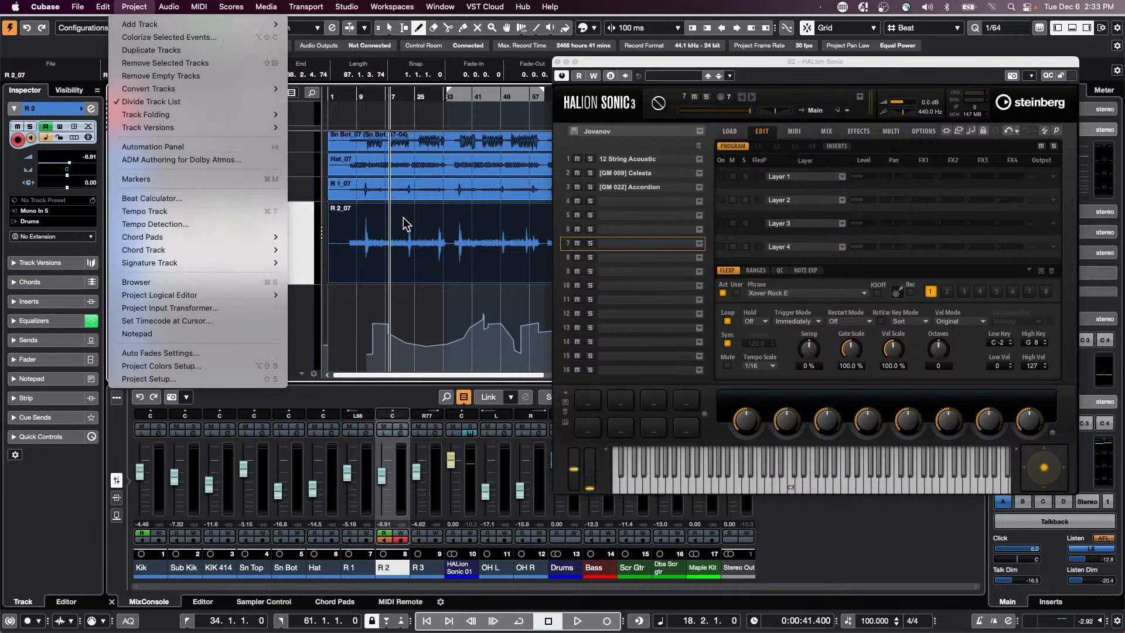
click(178, 147)
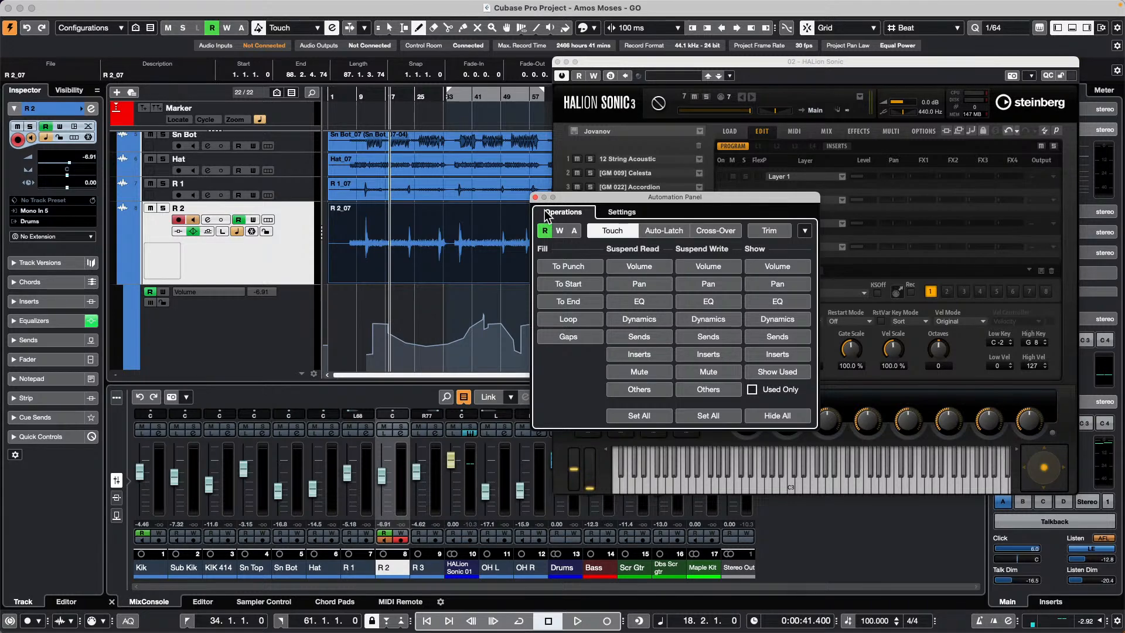
click(290, 257)
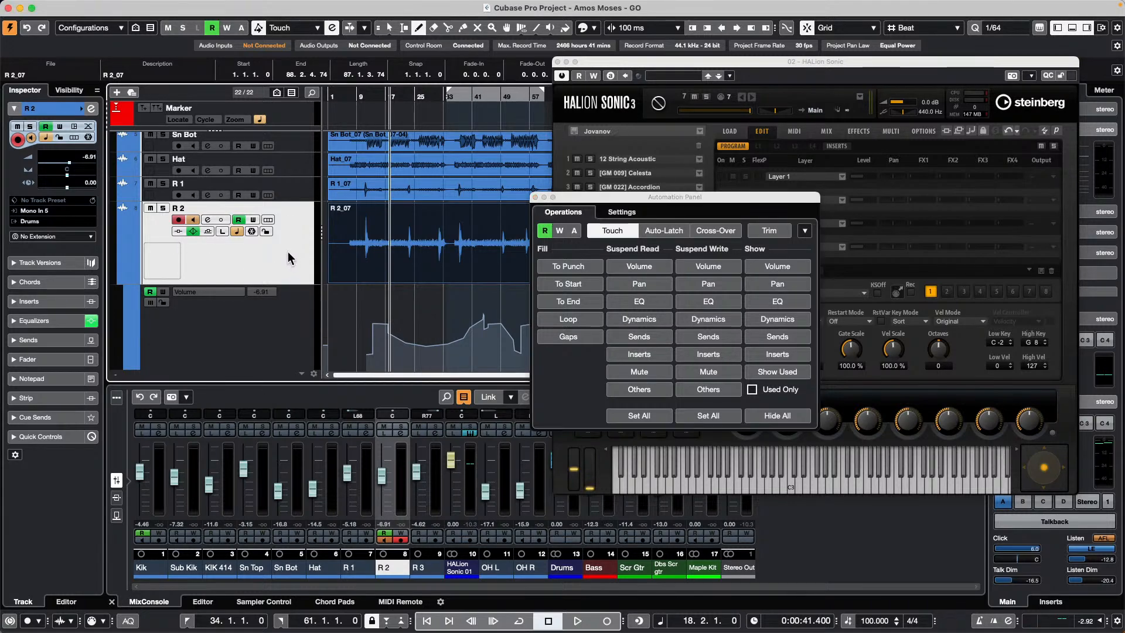
click(535, 198)
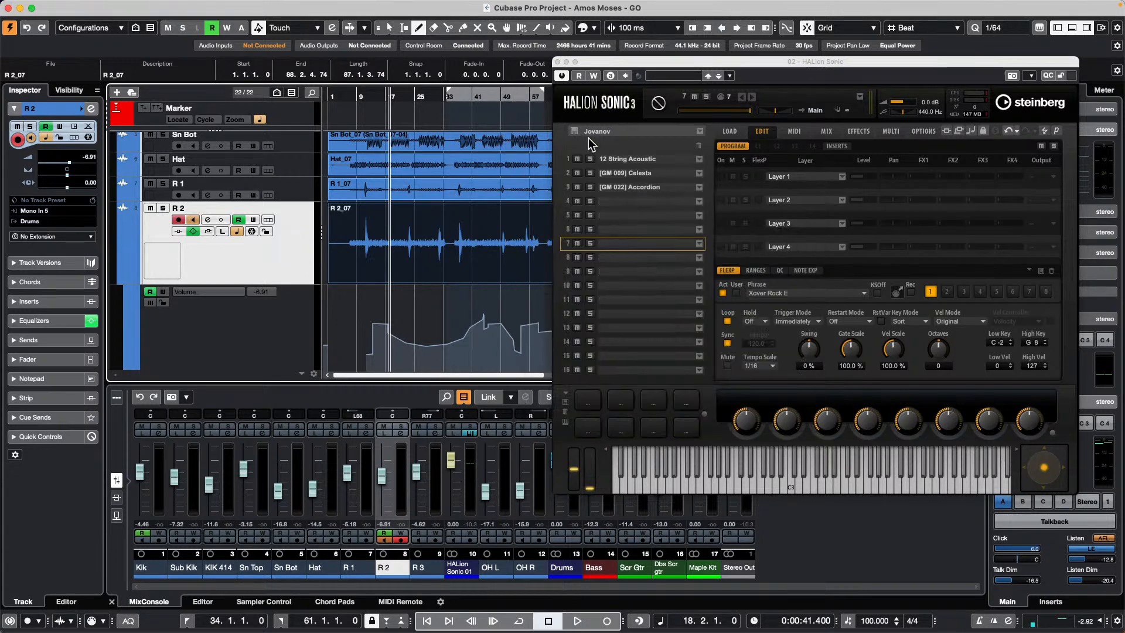
Step: Close the HALion Sonic window and add one MIDI track below the R 2 track
click(557, 61)
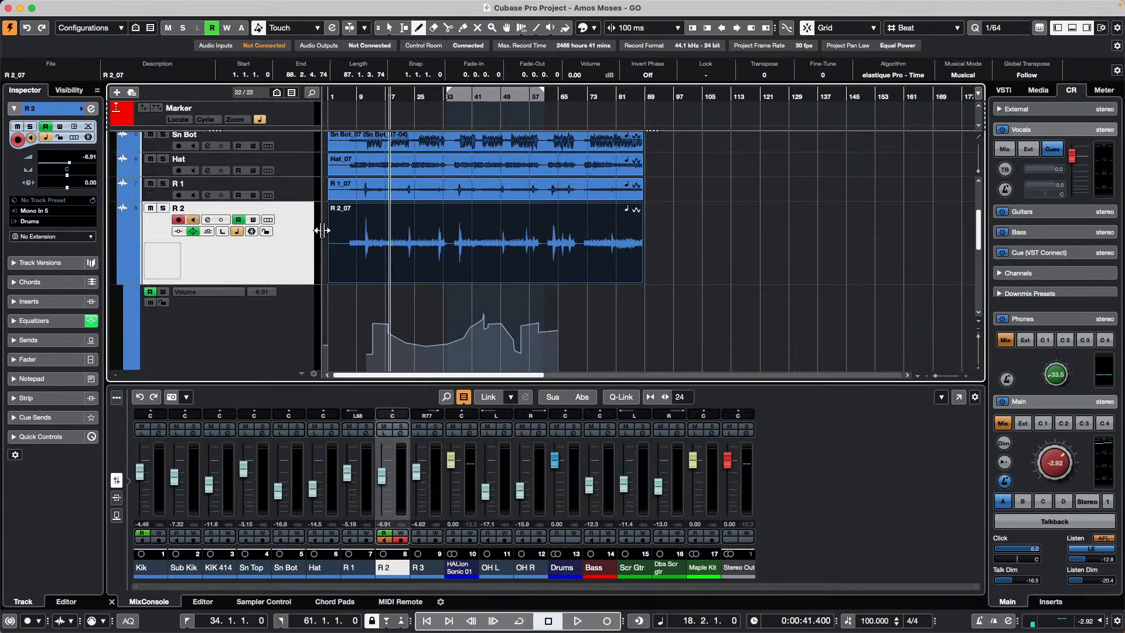
right_click(278, 261)
mouse_move(278, 265)
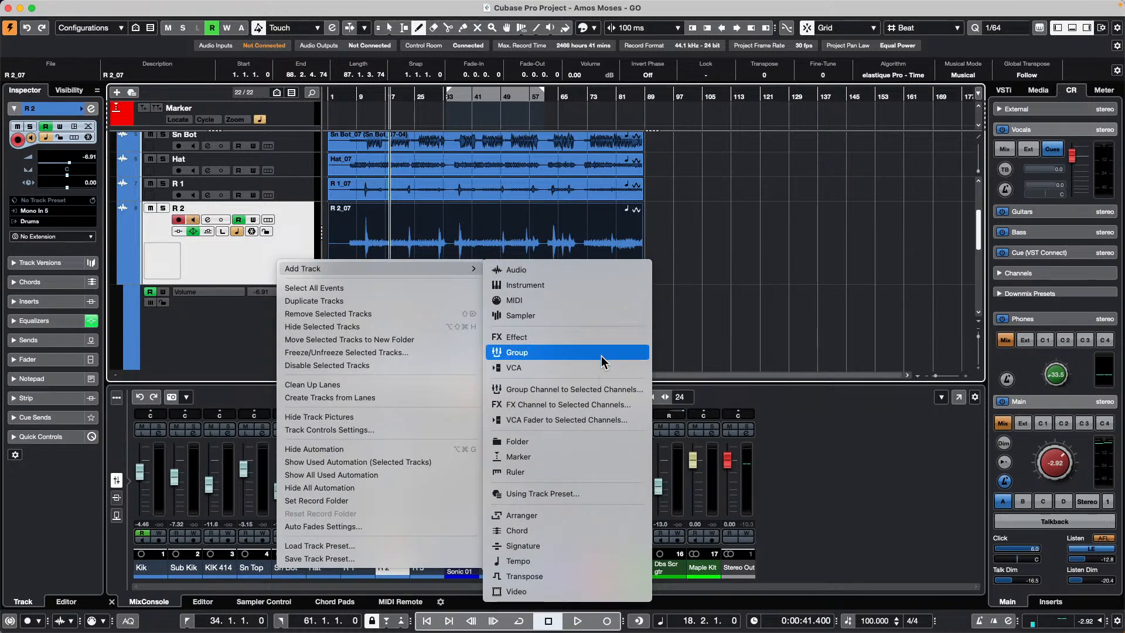
click(585, 300)
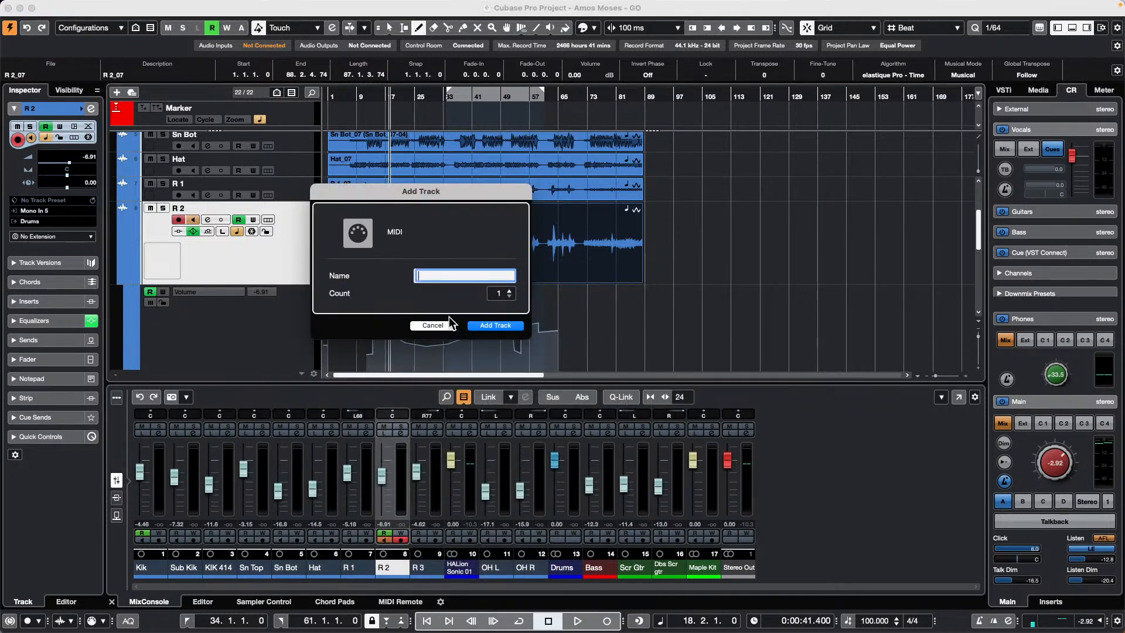
click(495, 326)
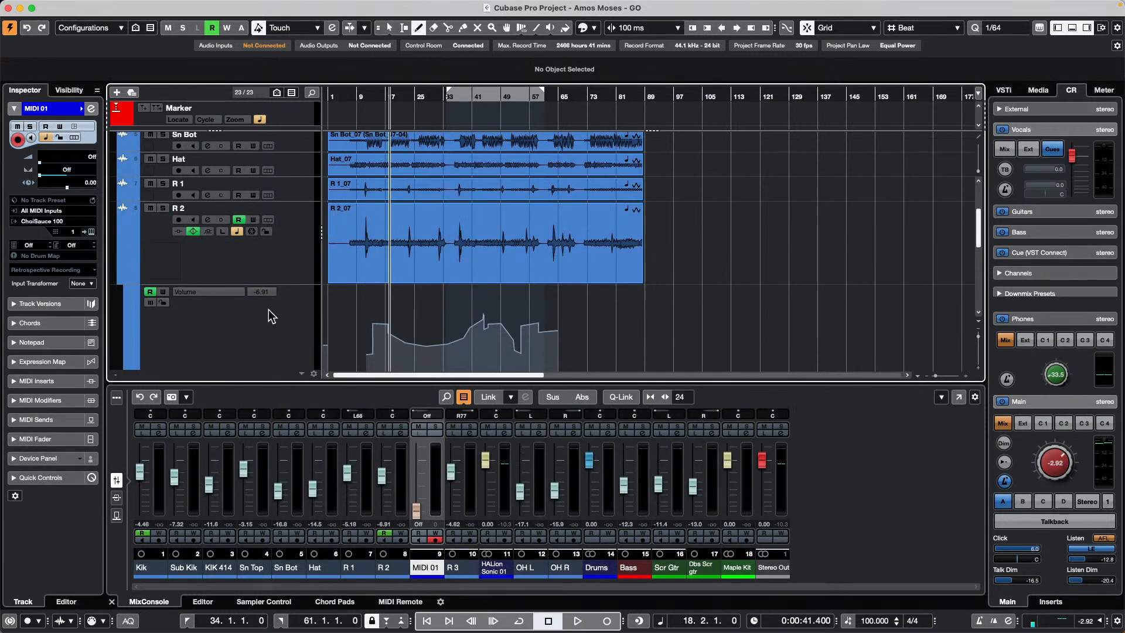
Step: Load MIDI Monitor into the first MIDI insert of the MIDI 01 track
scroll(268, 311, down, 5)
scroll(269, 311, up, 5)
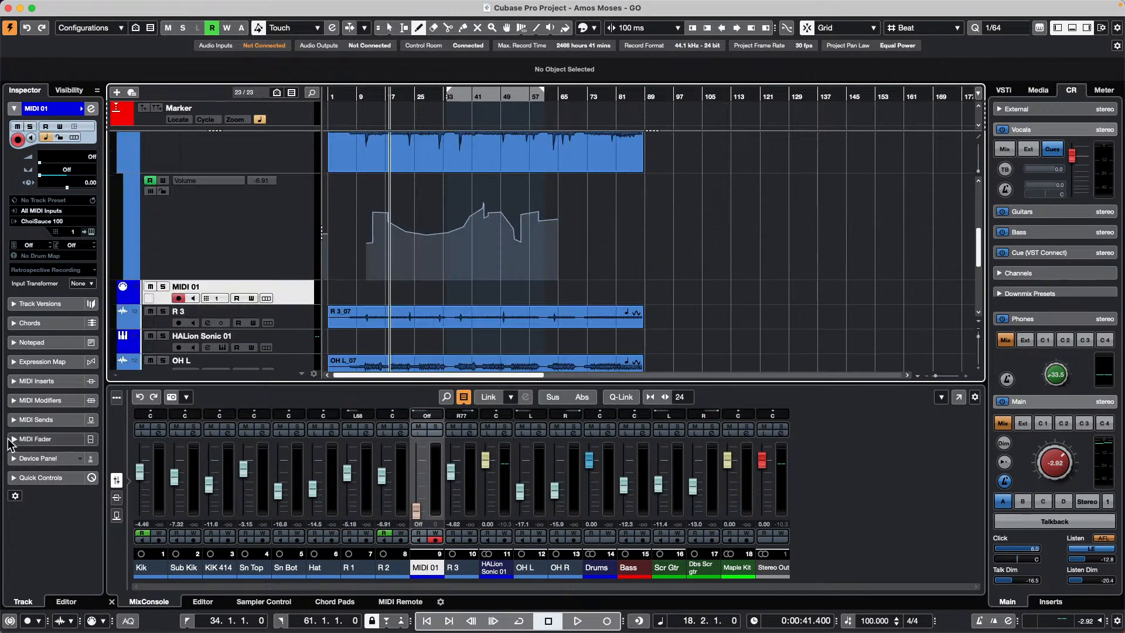
click(18, 382)
click(64, 229)
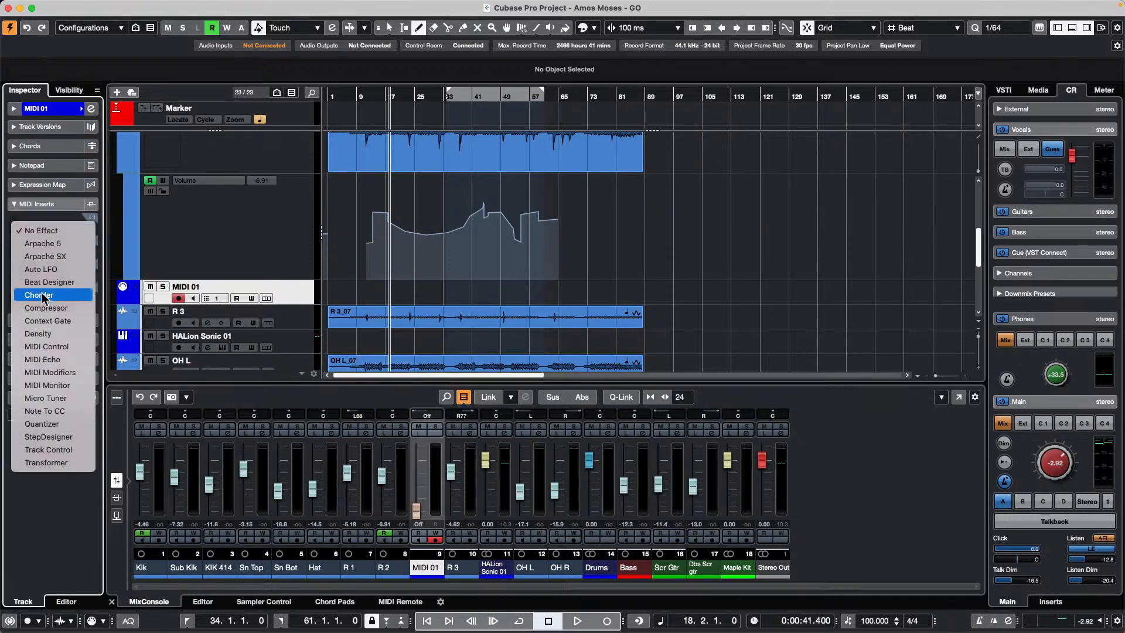
click(76, 387)
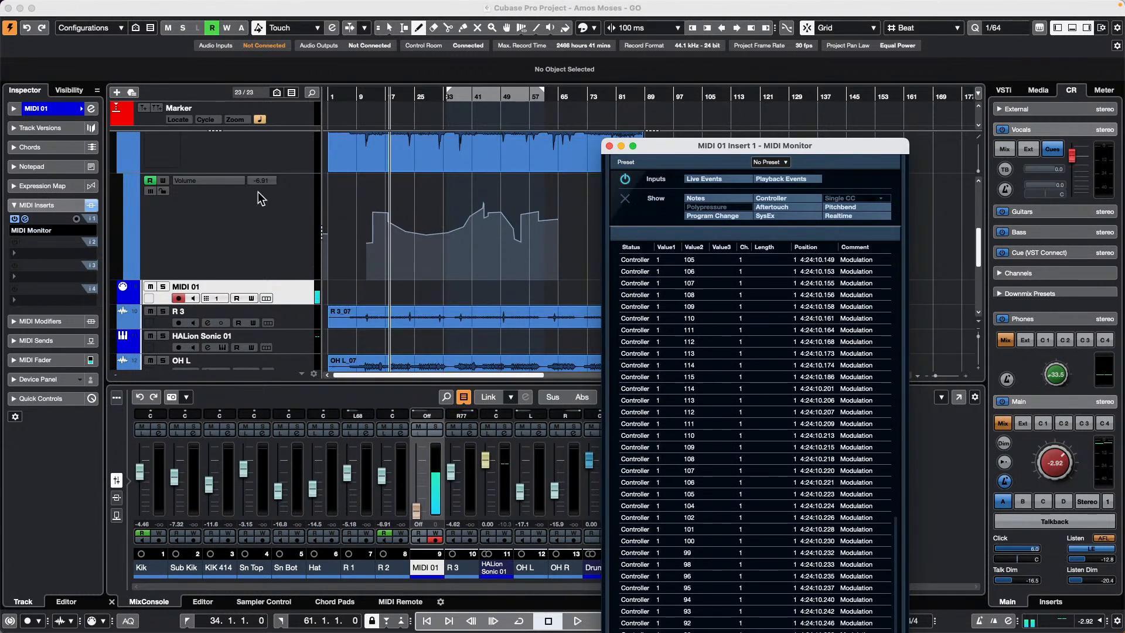
Step: Set the MIDI 01 track's Input Transformer to Track and place its settings window over the project
click(50, 109)
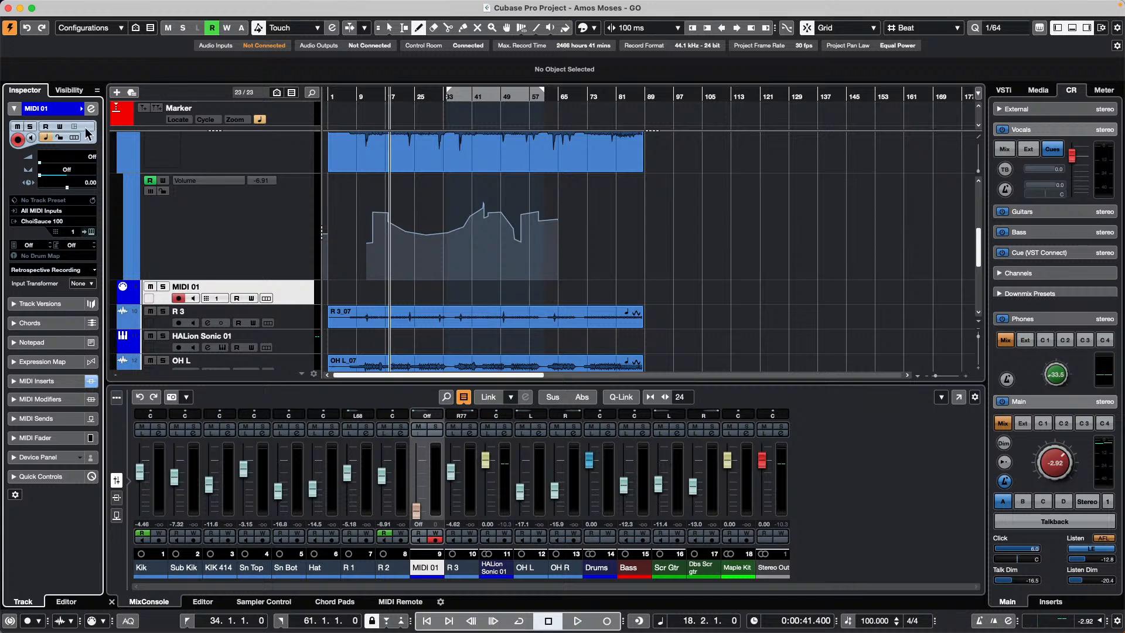
click(82, 283)
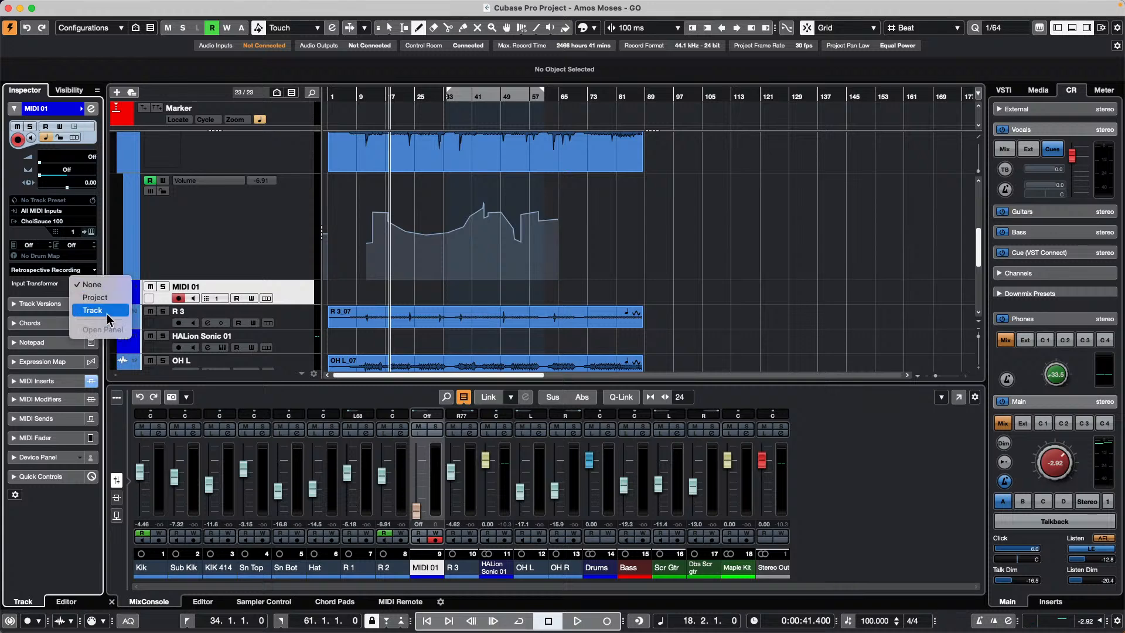
click(94, 310)
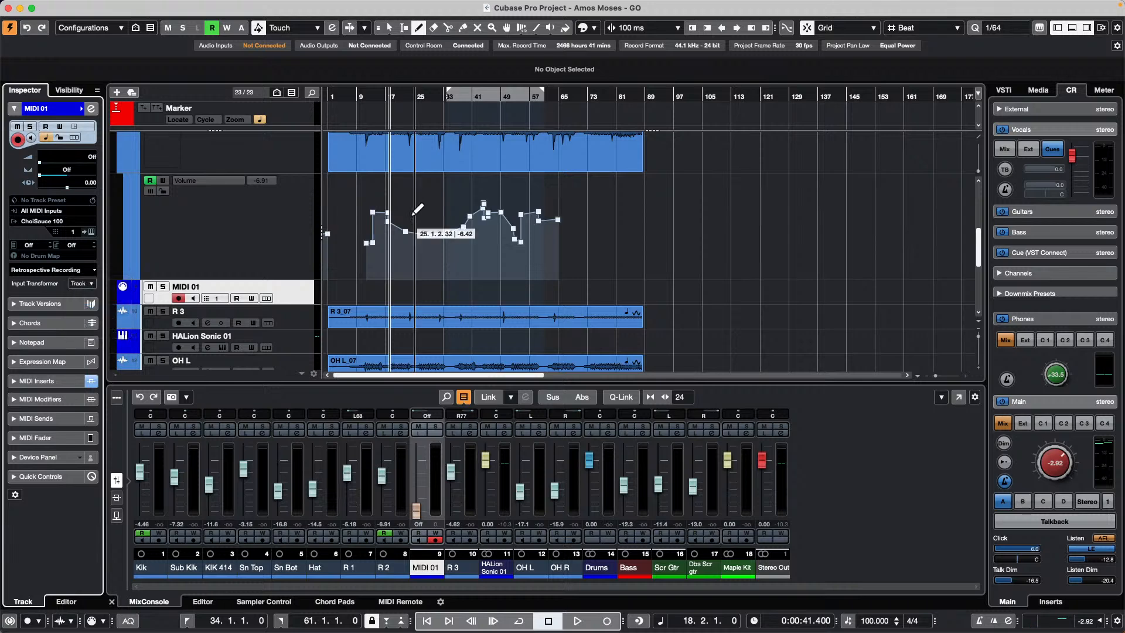
click(88, 284)
click(96, 301)
drag(656, 115, 268, 74)
Step: Activate module 1 of the input transformer and add an event target filter whose type equals Controller
click(215, 113)
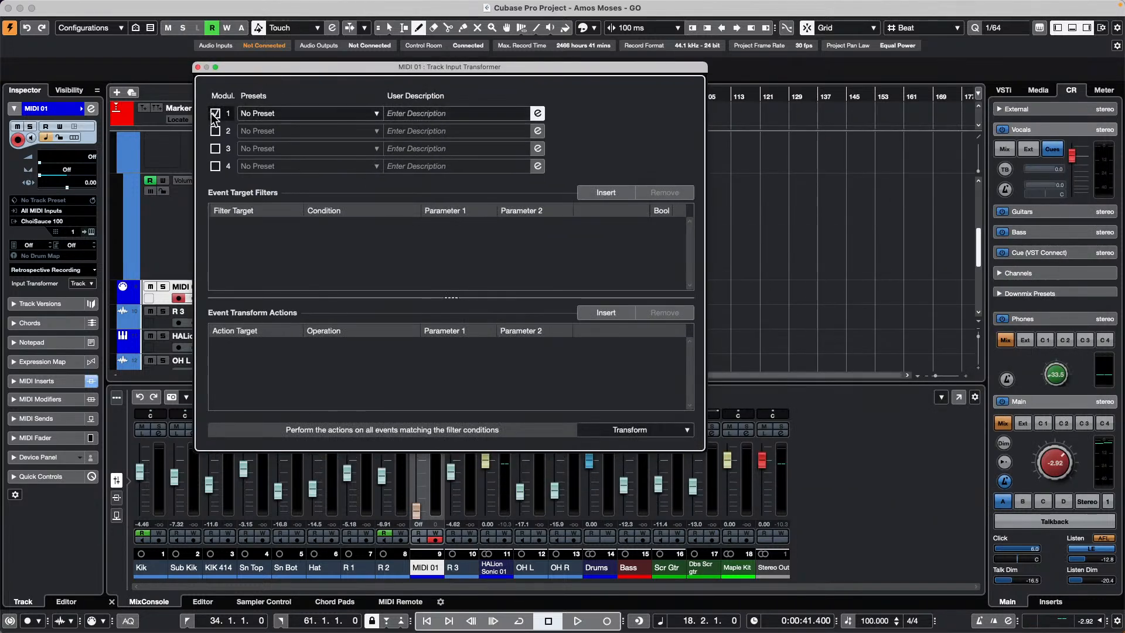
click(606, 193)
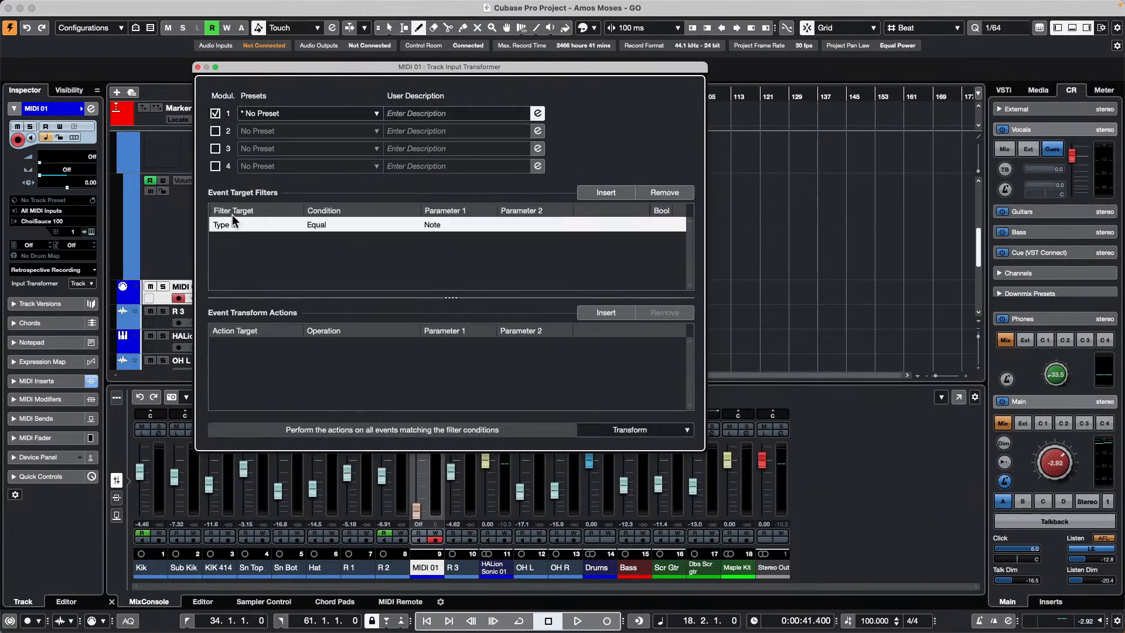
click(447, 226)
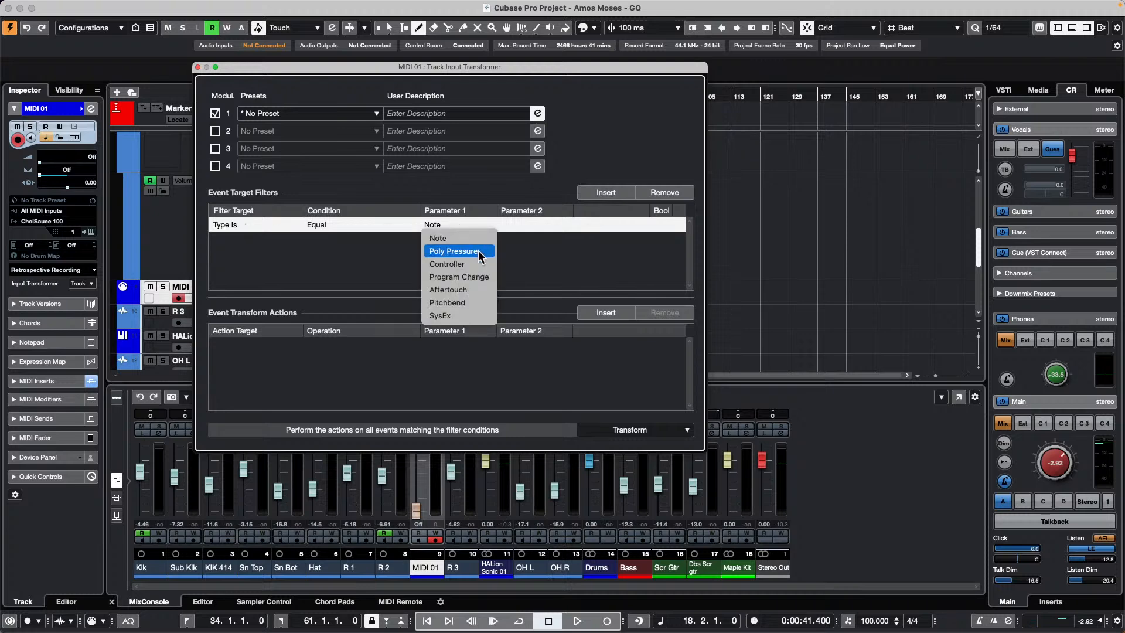
Step: Add a second event target filter on Value 1 and open its Parameter 1 for editing
click(615, 196)
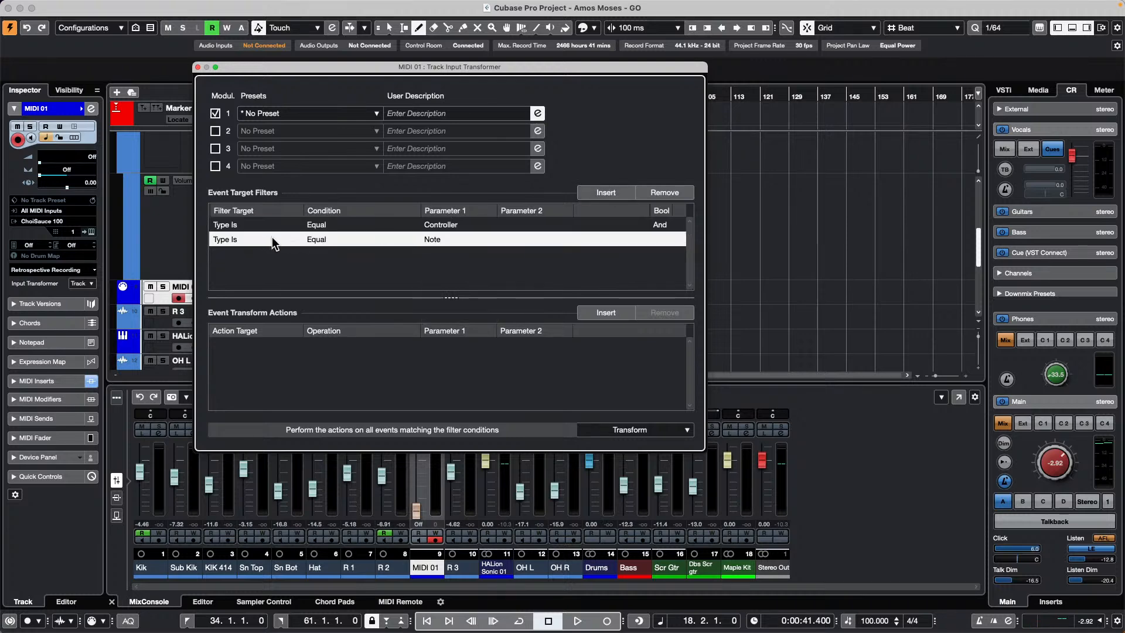
click(239, 239)
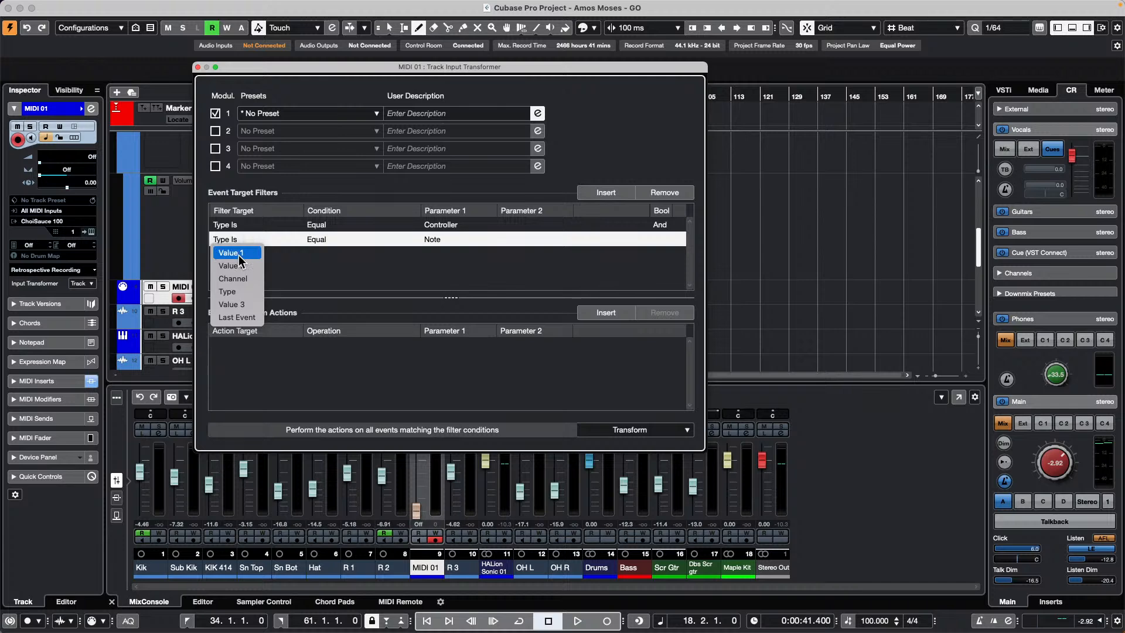
click(237, 253)
click(479, 241)
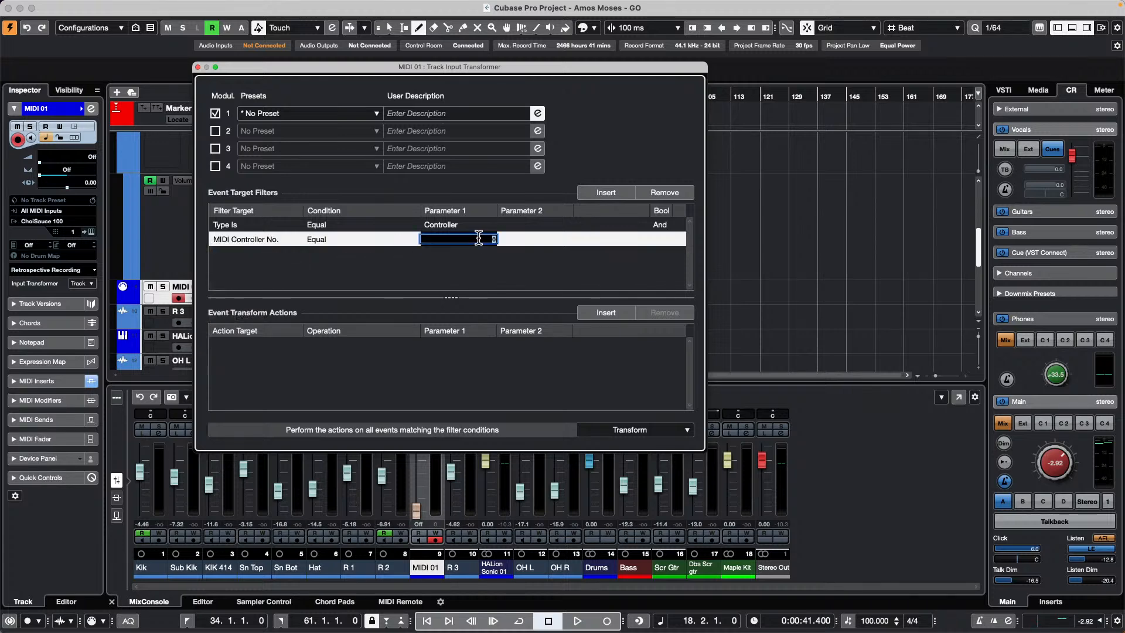
Step: Set the MIDI Controller No. filter to equal 1 and check the available event processing modes
text(1)
key(Return)
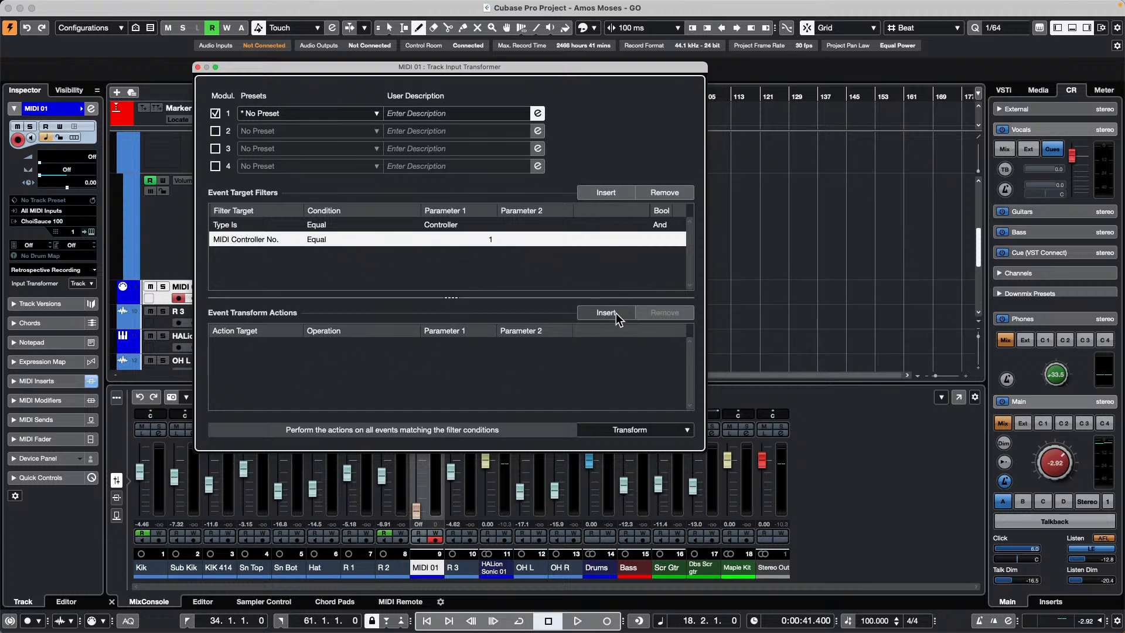
click(616, 436)
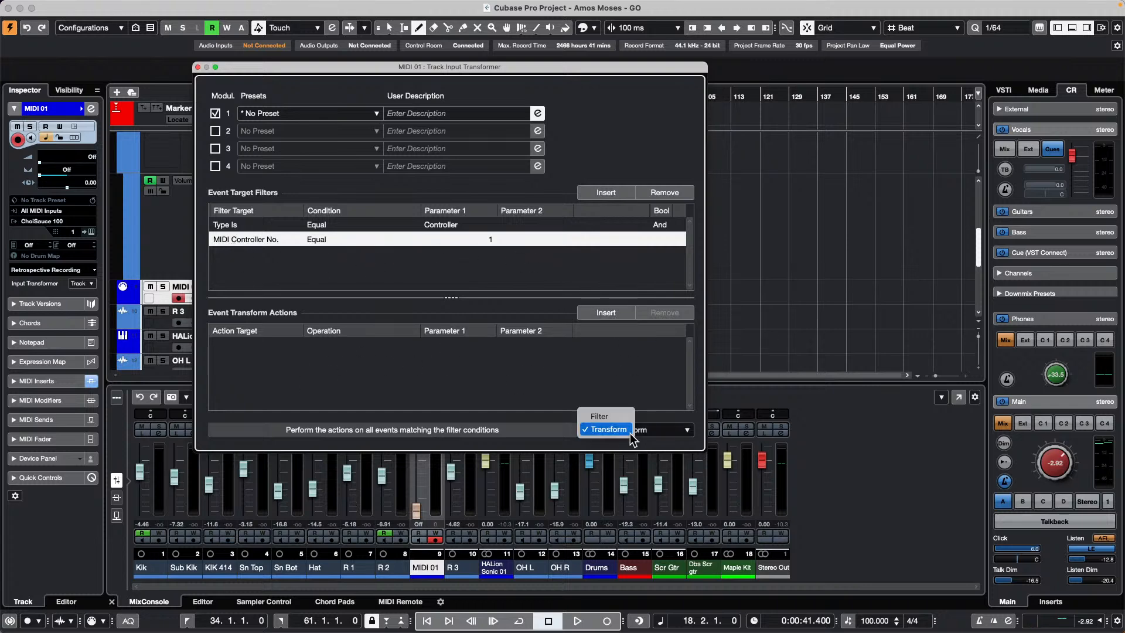
Step: Insert an event transform action that sets Type to the fixed value Pitchbend
click(606, 313)
click(232, 347)
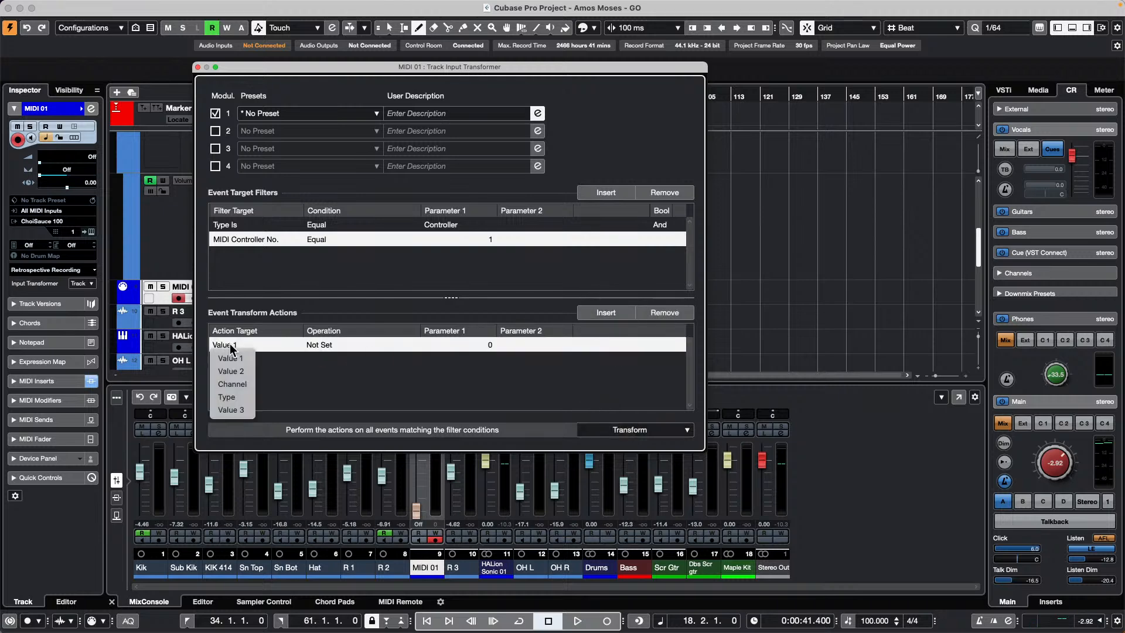
click(229, 397)
click(330, 345)
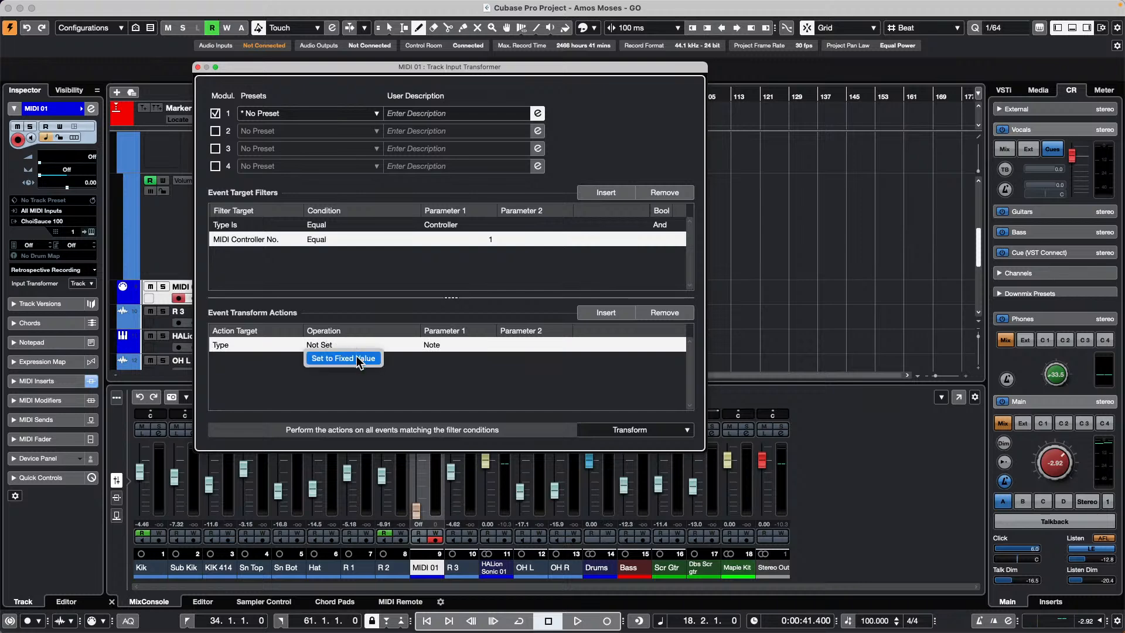
key(Return)
click(444, 346)
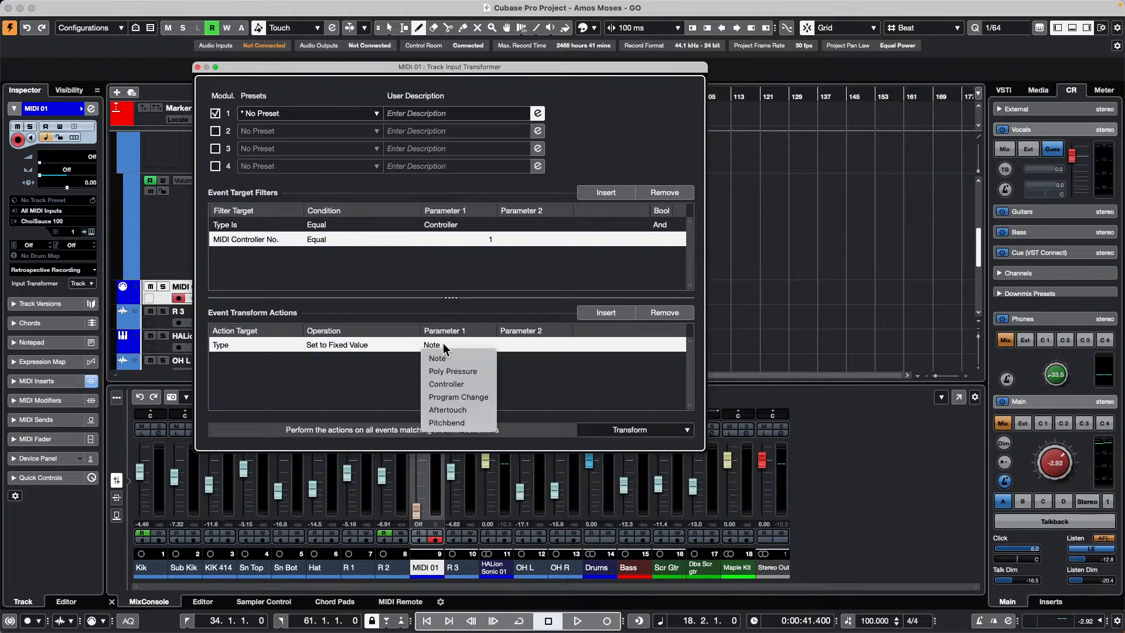
click(450, 423)
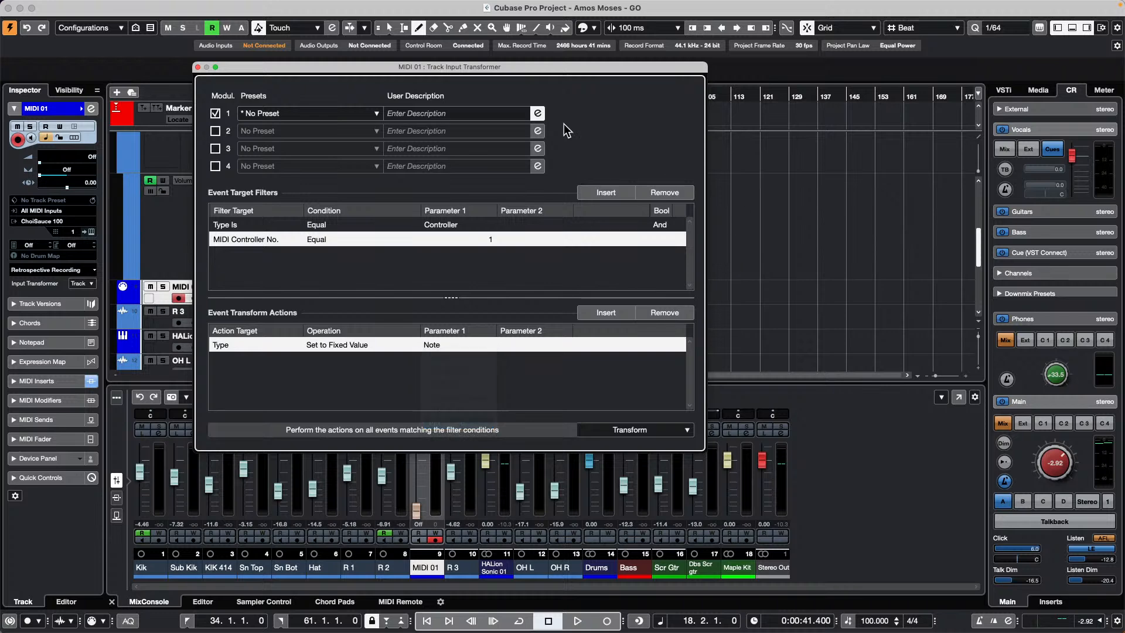
Step: Open the MIDI Monitor insert of the MIDI 01 track and arrange the Track Input Transformer beside it
drag(367, 67, 769, 112)
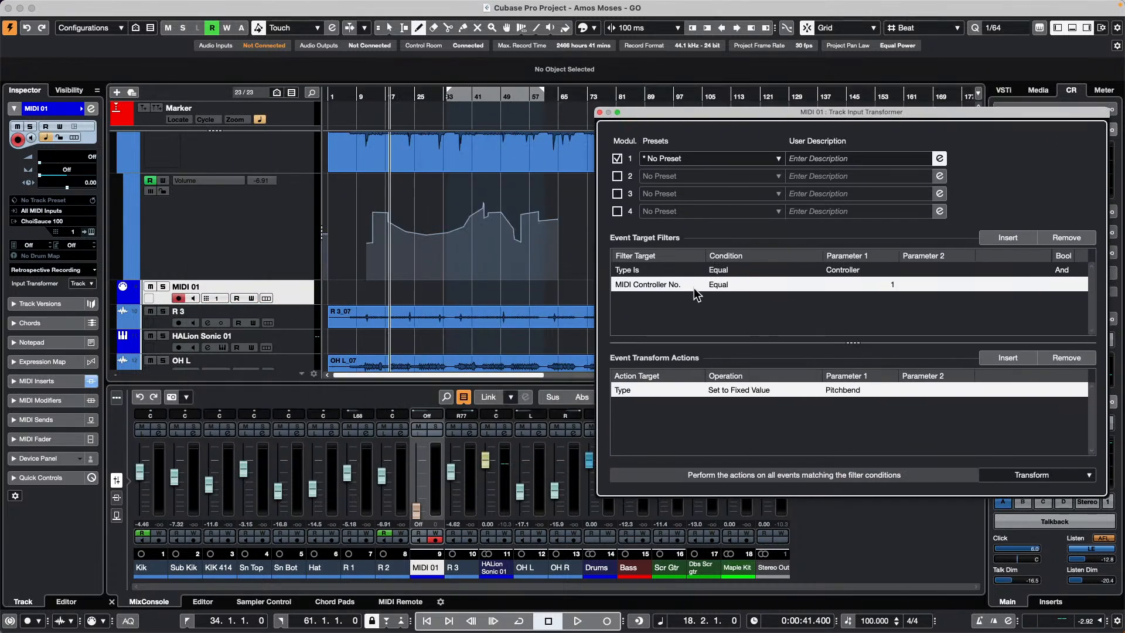
click(306, 304)
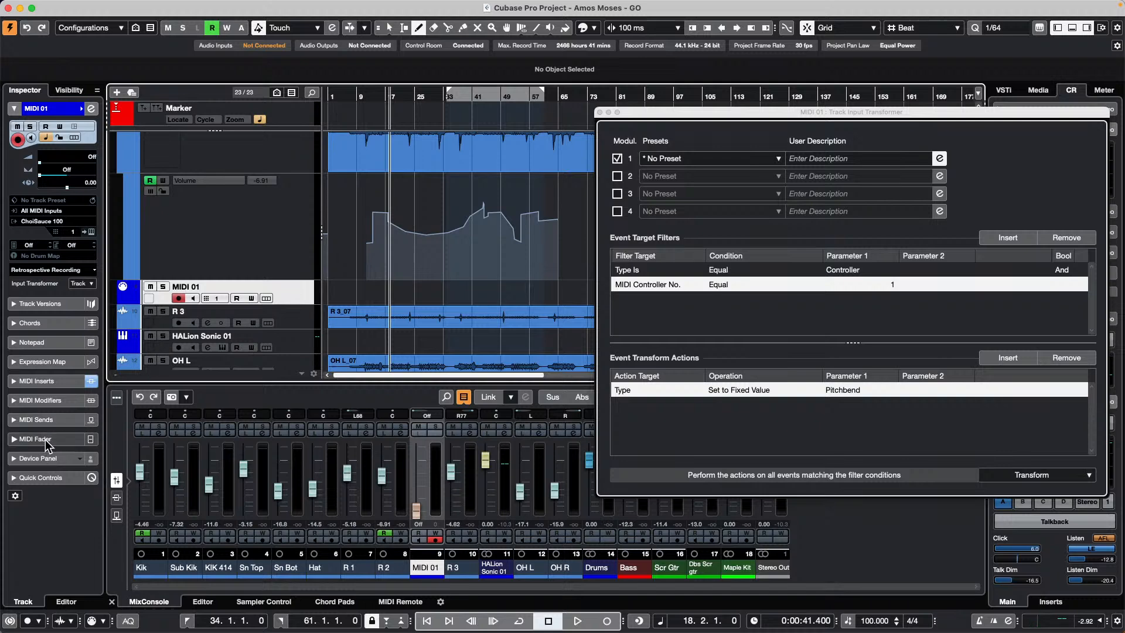
click(53, 380)
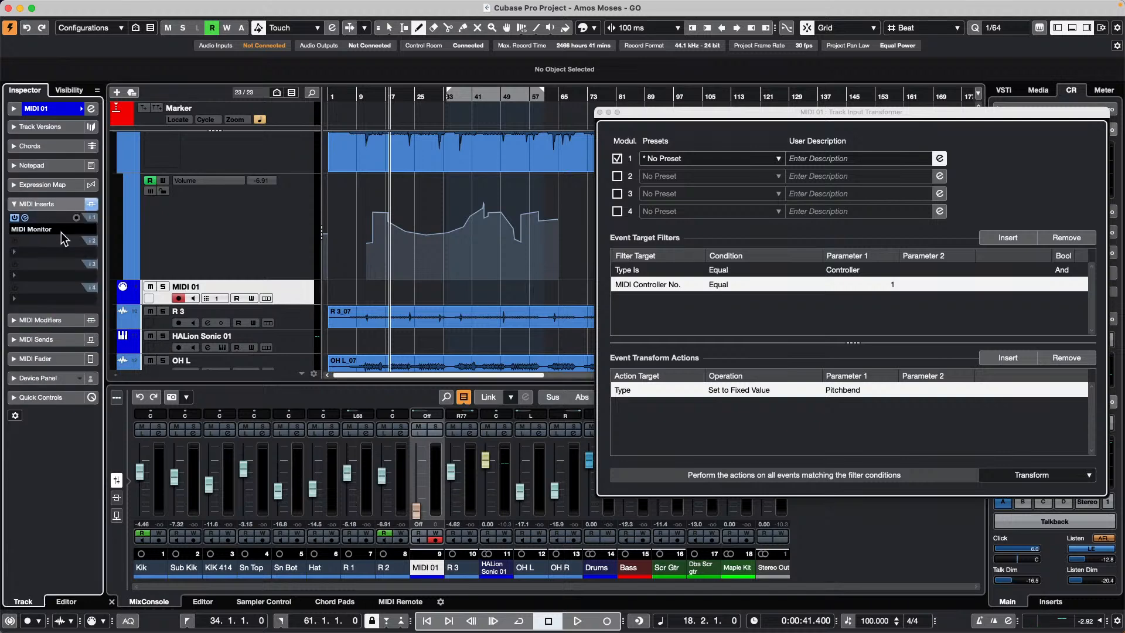
click(26, 218)
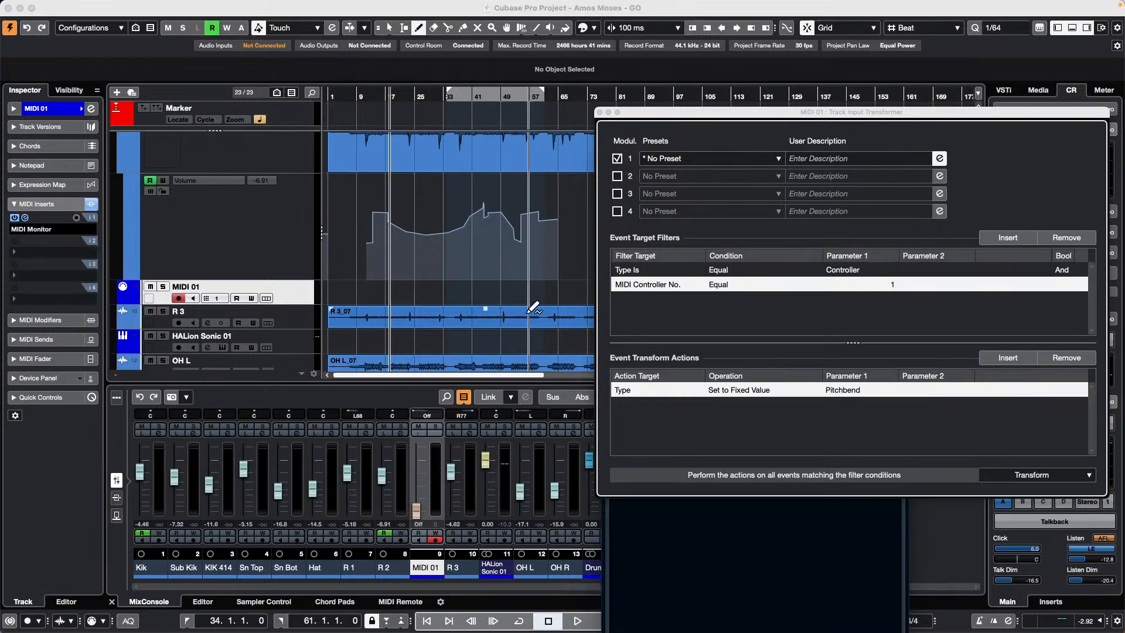
drag(680, 113, 228, 137)
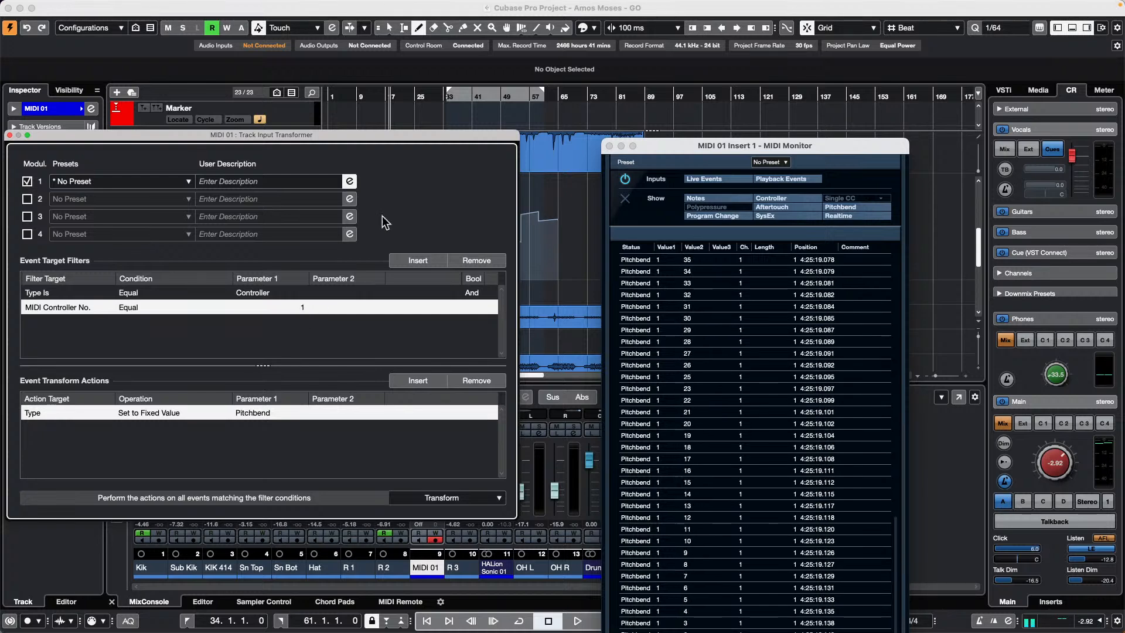
drag(318, 142, 419, 129)
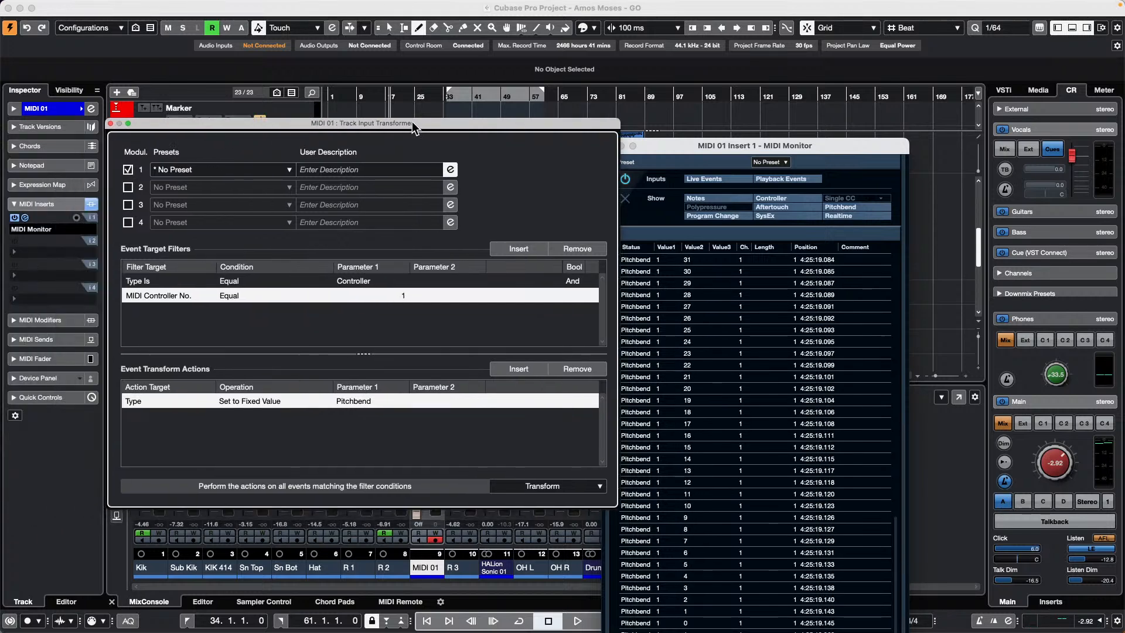
Step: Switch transformer module 1 off and on again, and review the event types available for the transform action
click(128, 170)
click(128, 170)
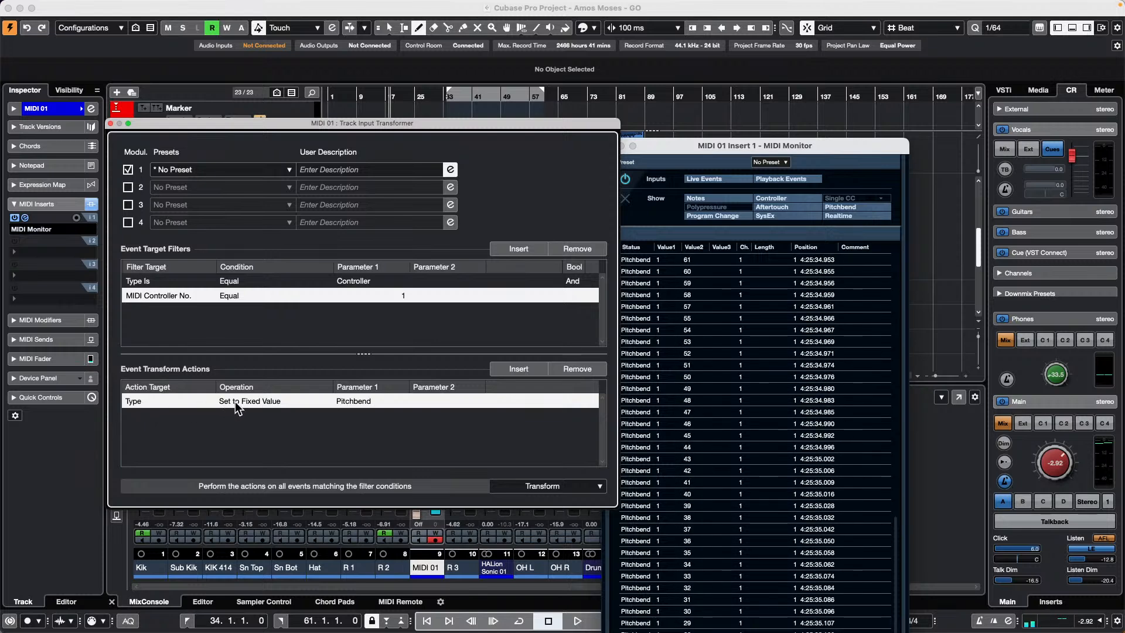
click(360, 402)
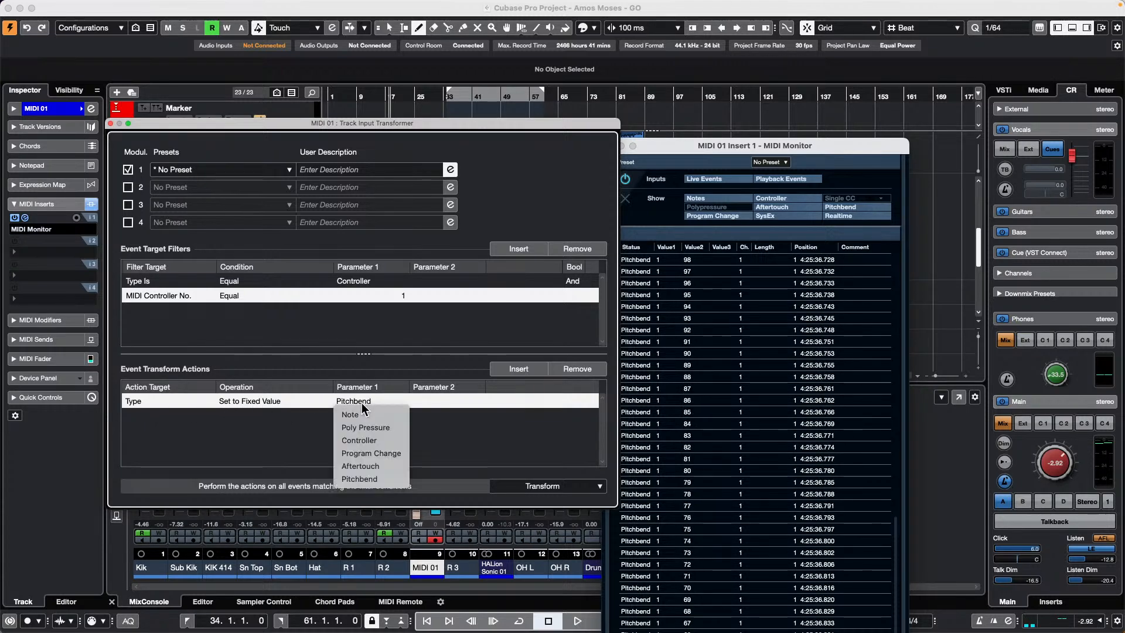
click(496, 446)
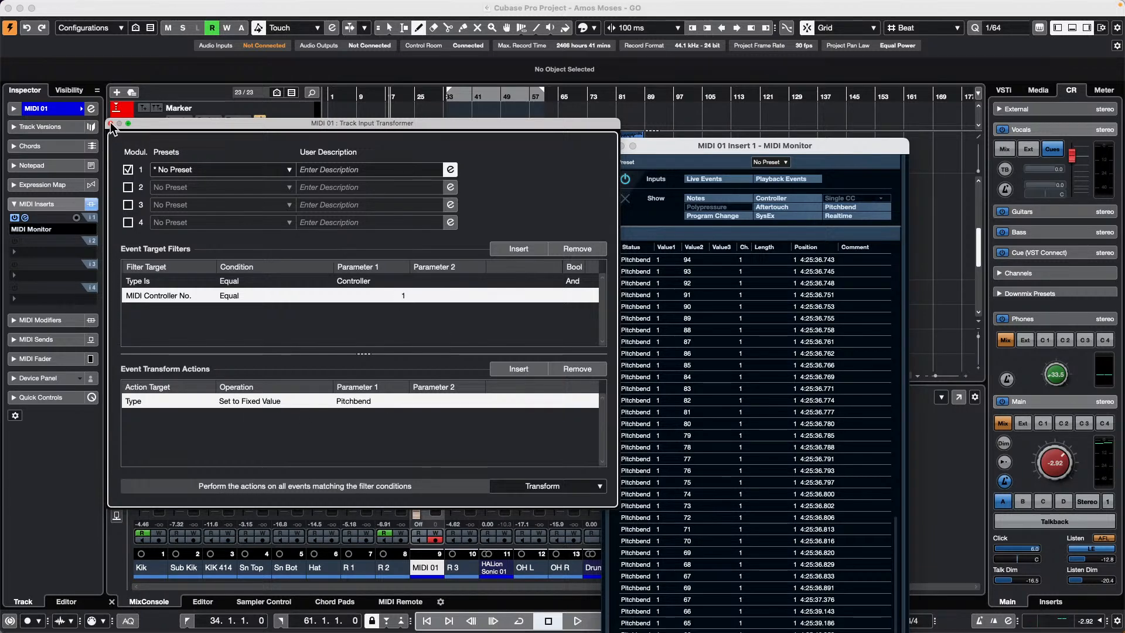
Step: Close the Track Input Transformer and the MIDI Monitor
click(110, 123)
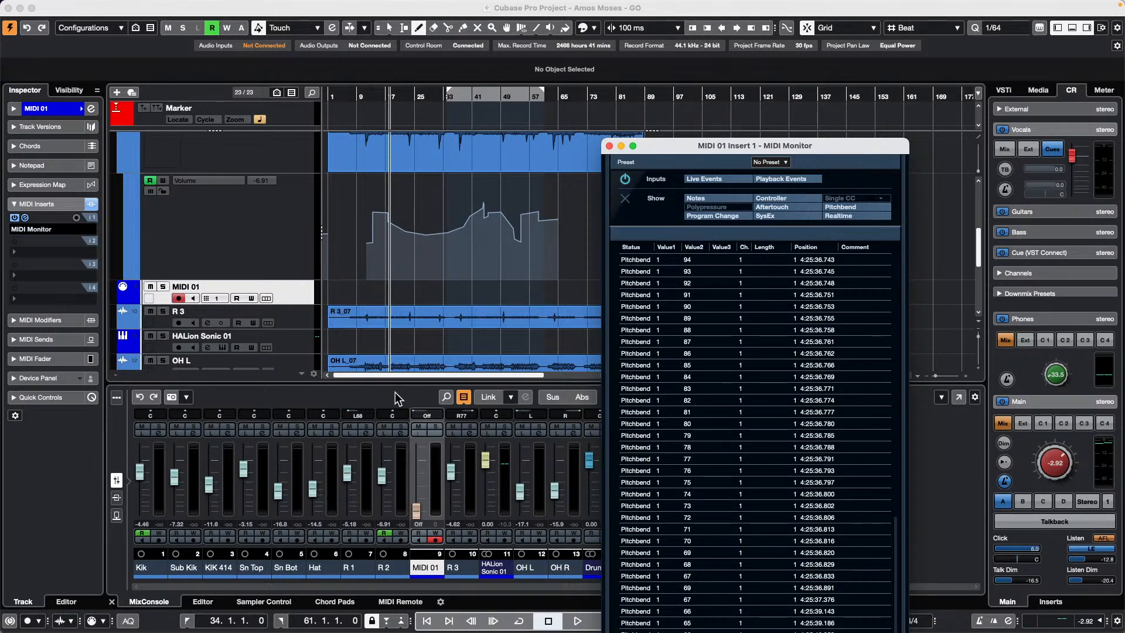
click(356, 7)
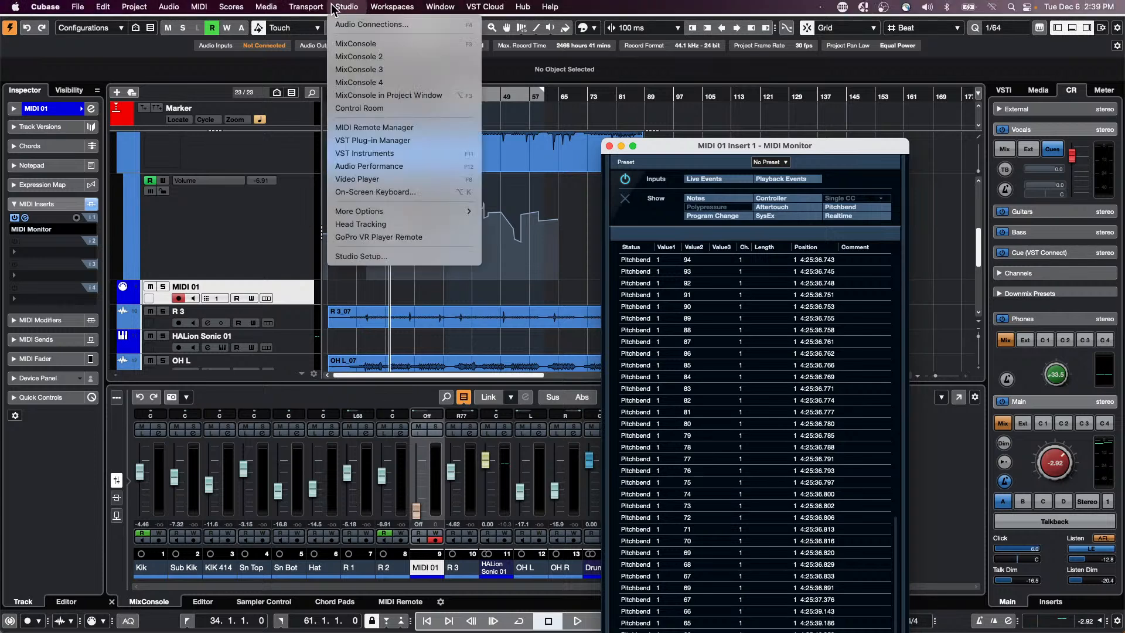
click(595, 195)
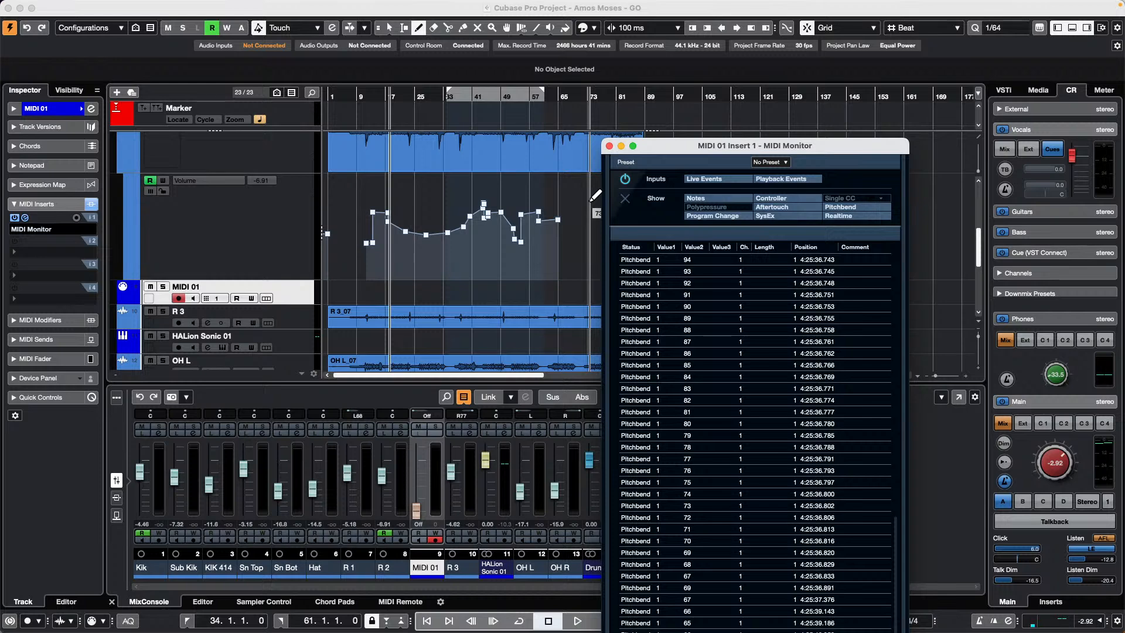
click(609, 146)
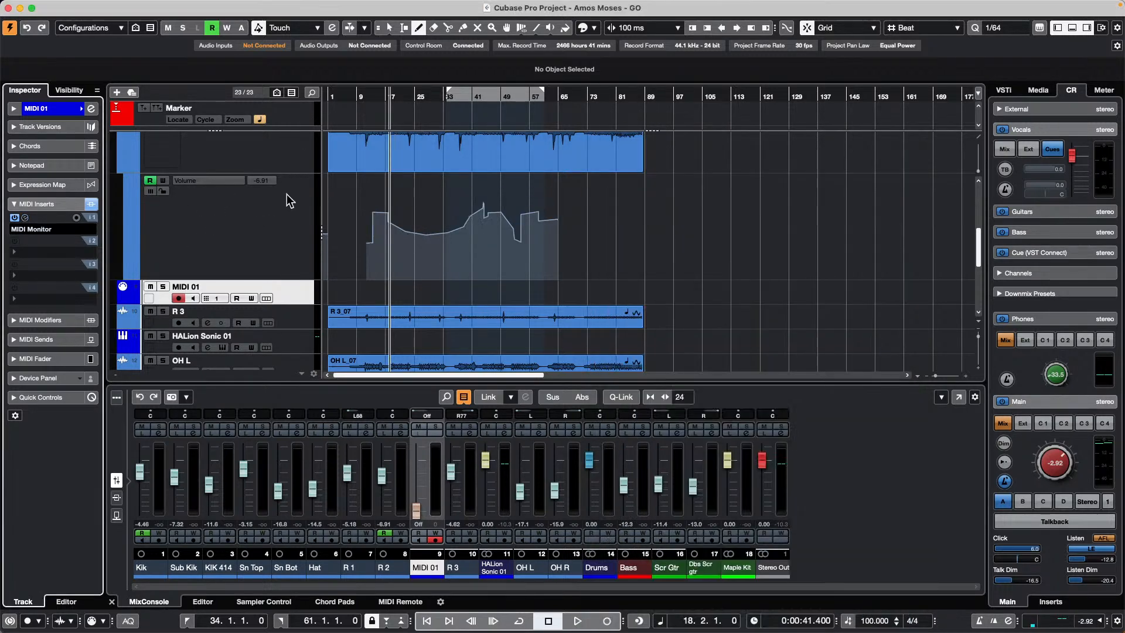
Step: Add one instrument track using HALion Sonic, routed to Stereo Out, after the R 2 track
right_click(264, 151)
mouse_move(336, 157)
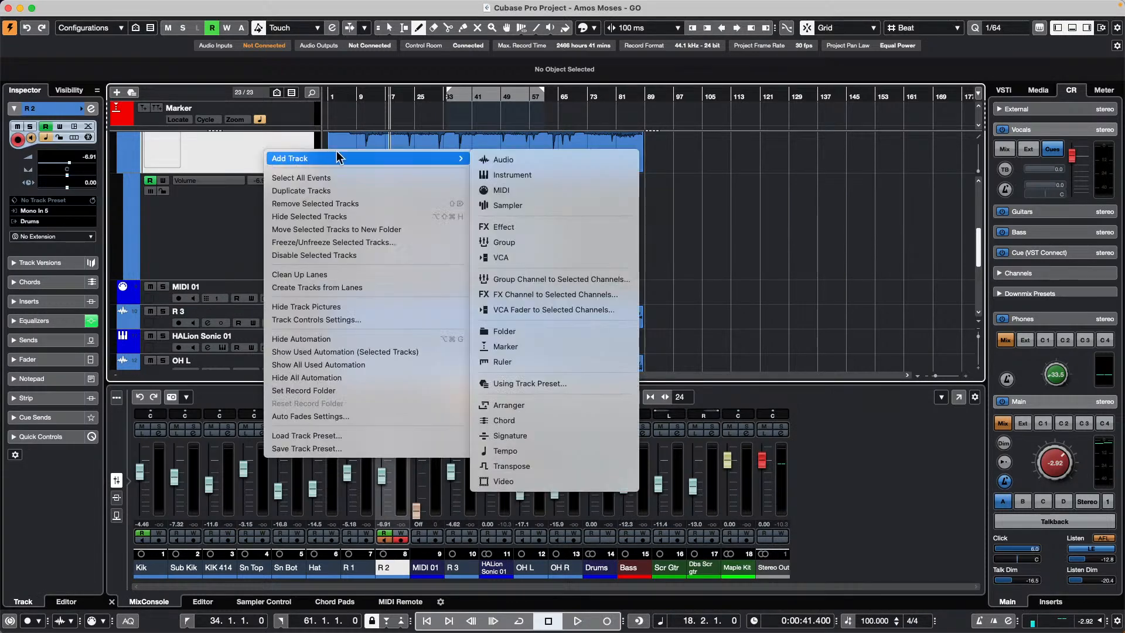
click(557, 178)
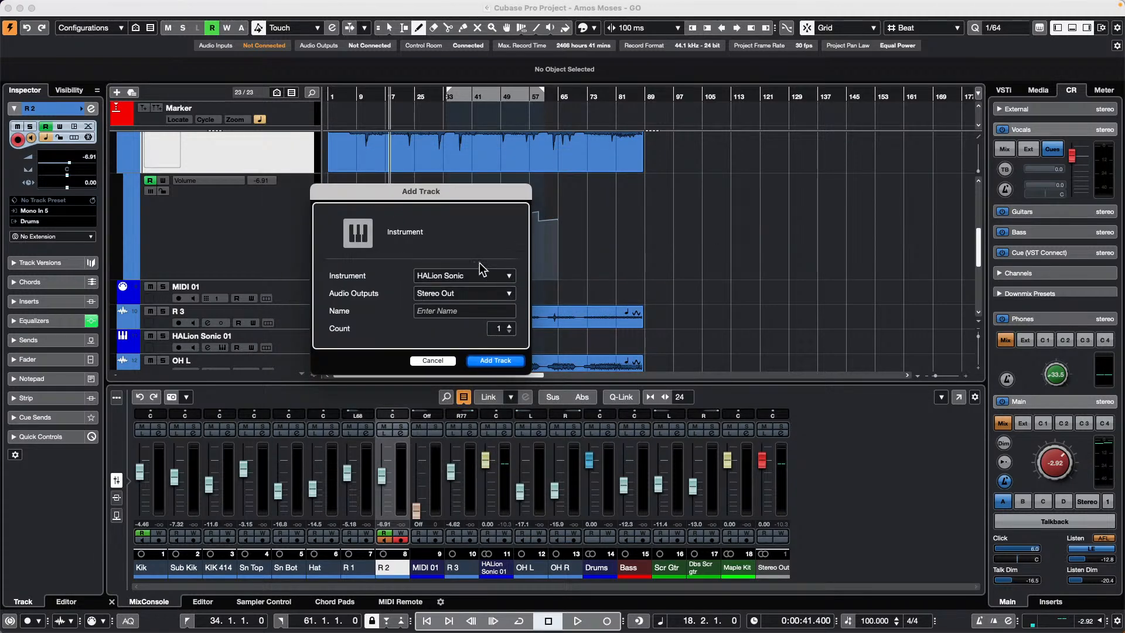
click(505, 362)
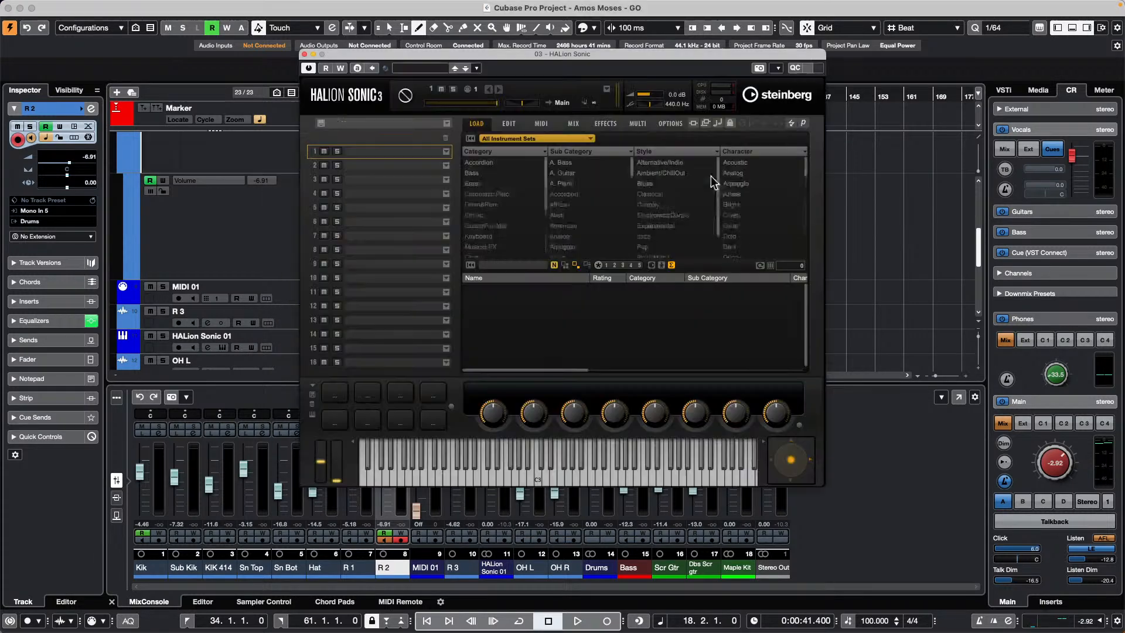
Step: Choose HALion Symphonic Orchestra as the instrument set in HALion Sonic
click(557, 138)
scroll(599, 306, down, 5)
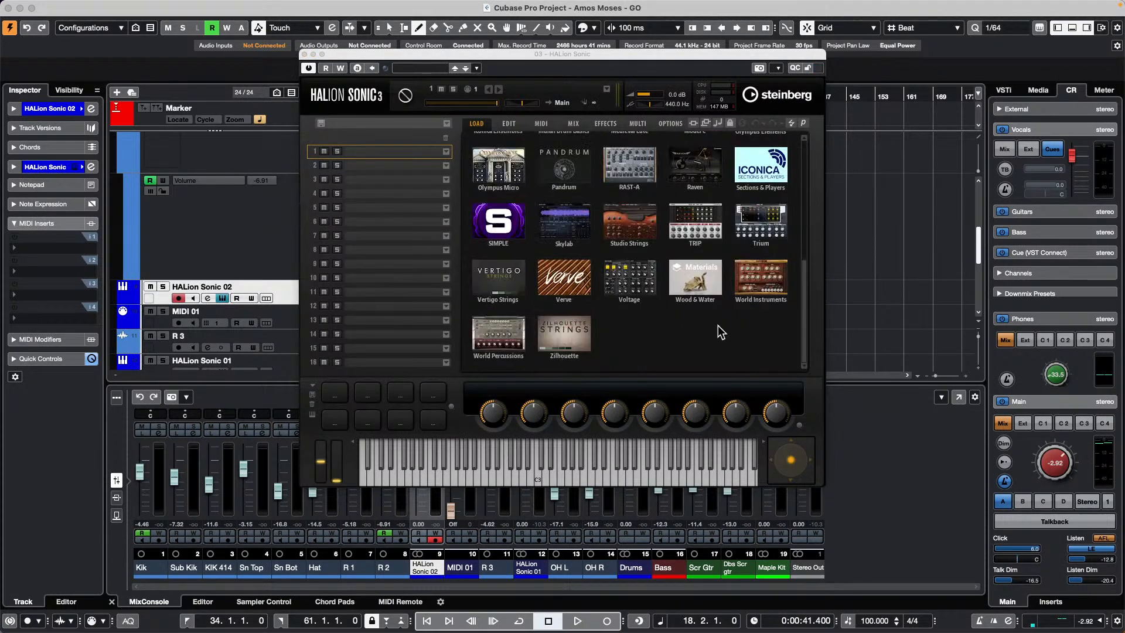
scroll(705, 325, up, 2)
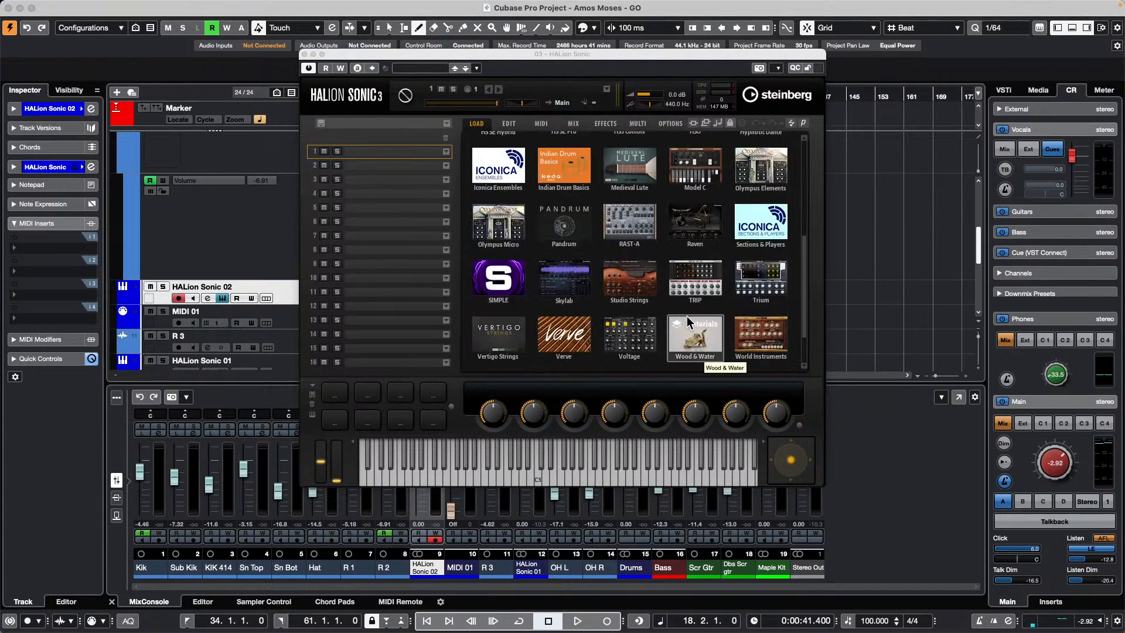
scroll(688, 320, up, 2)
click(691, 158)
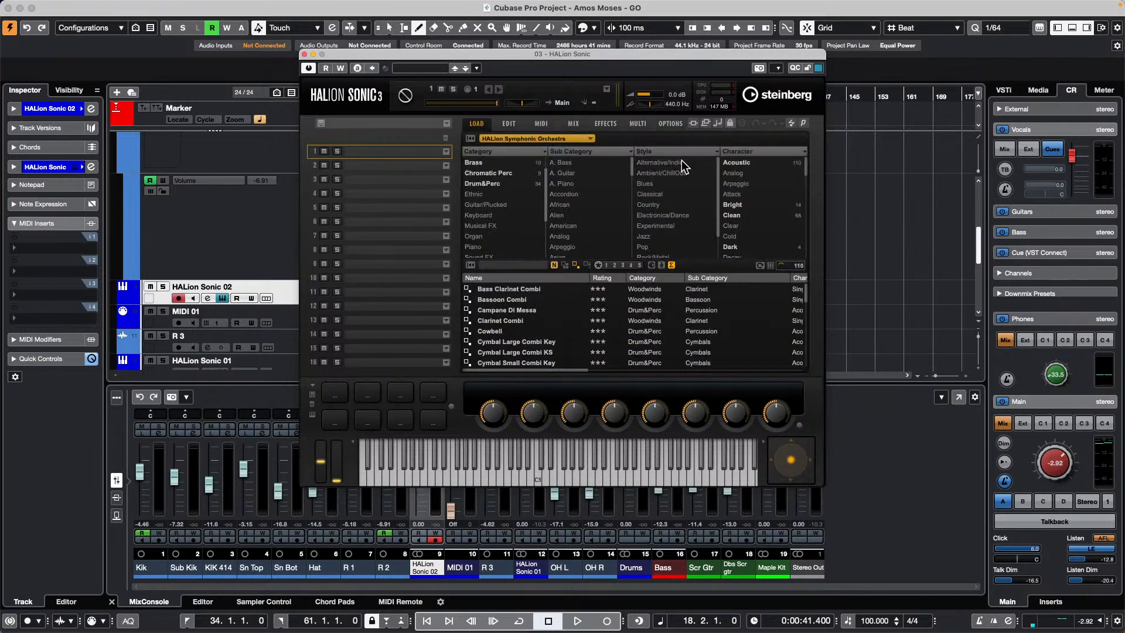
scroll(520, 314, up, 1)
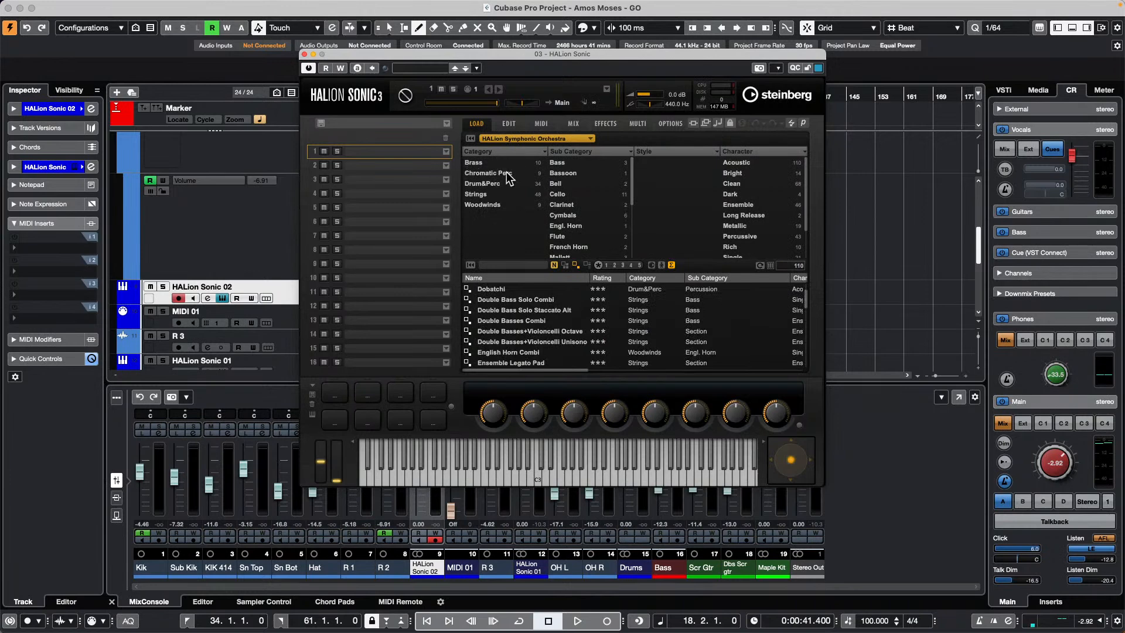
Step: Filter the sounds by Woodwinds and Oboe, and load Oboe Combi into the first slot
click(480, 204)
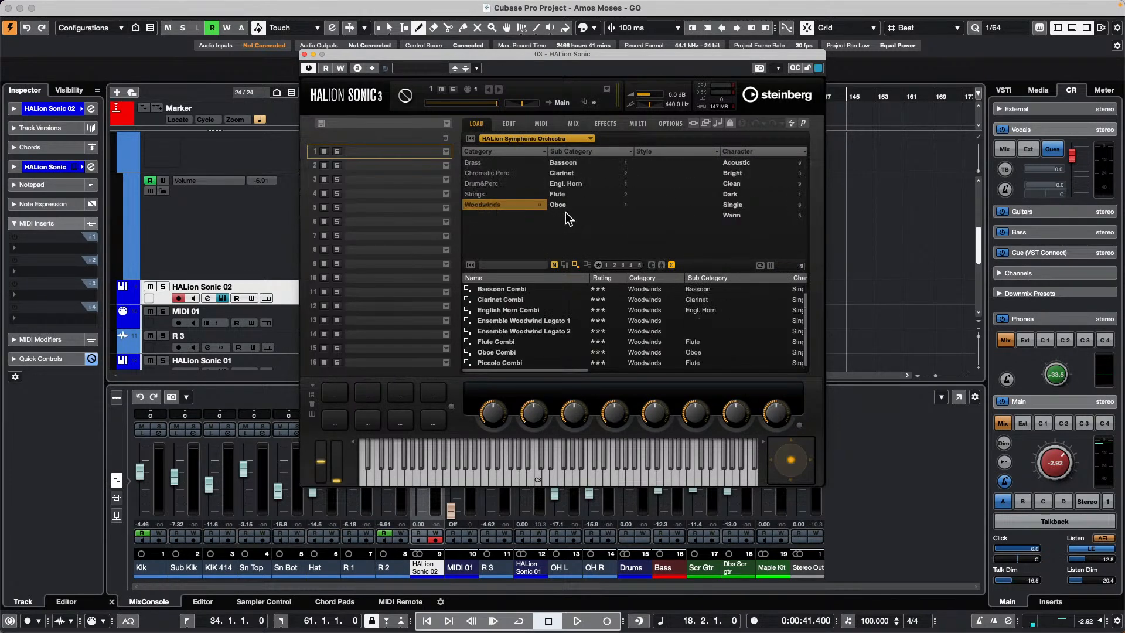
click(566, 205)
click(511, 292)
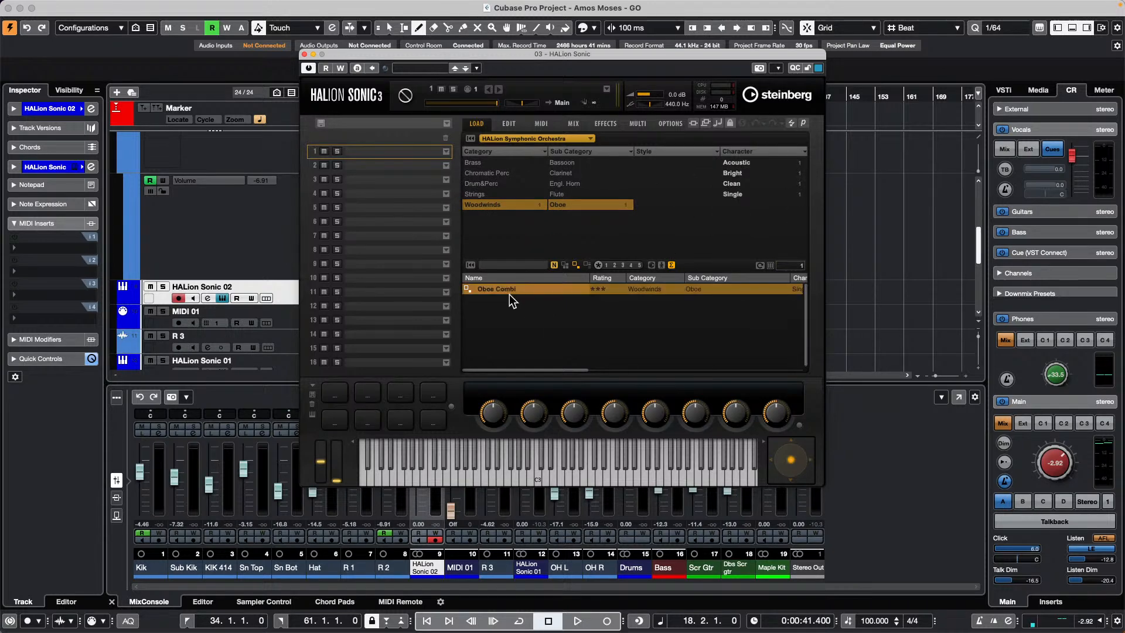
double_click(509, 292)
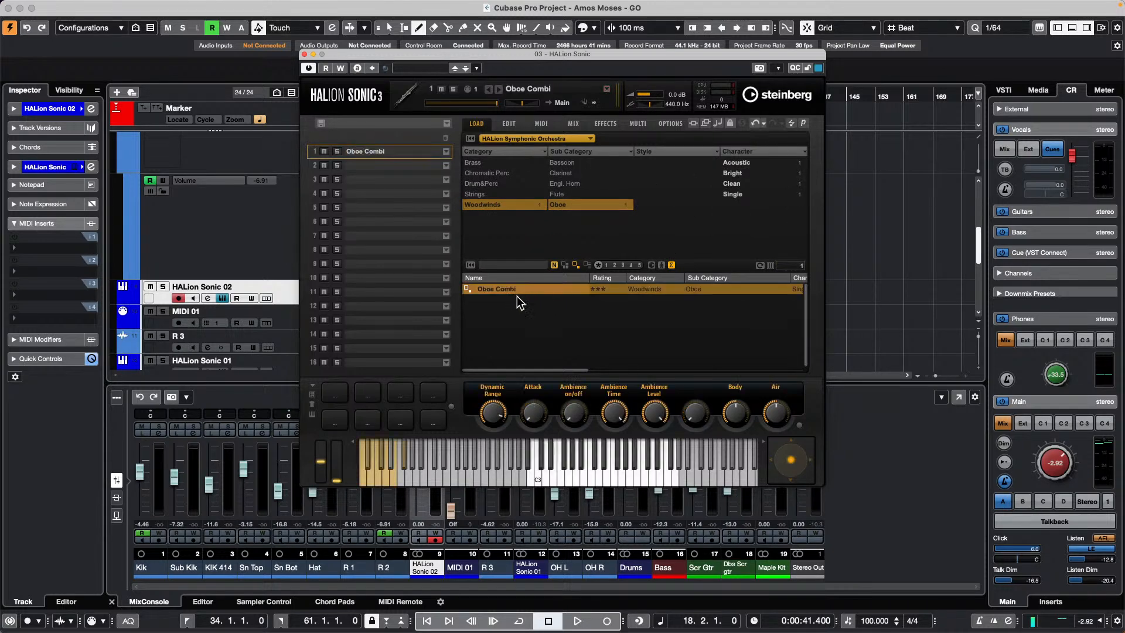
Step: Audition the Oboe Combi sound and examine its expression settings, closing HALion Sonic when done
click(606, 470)
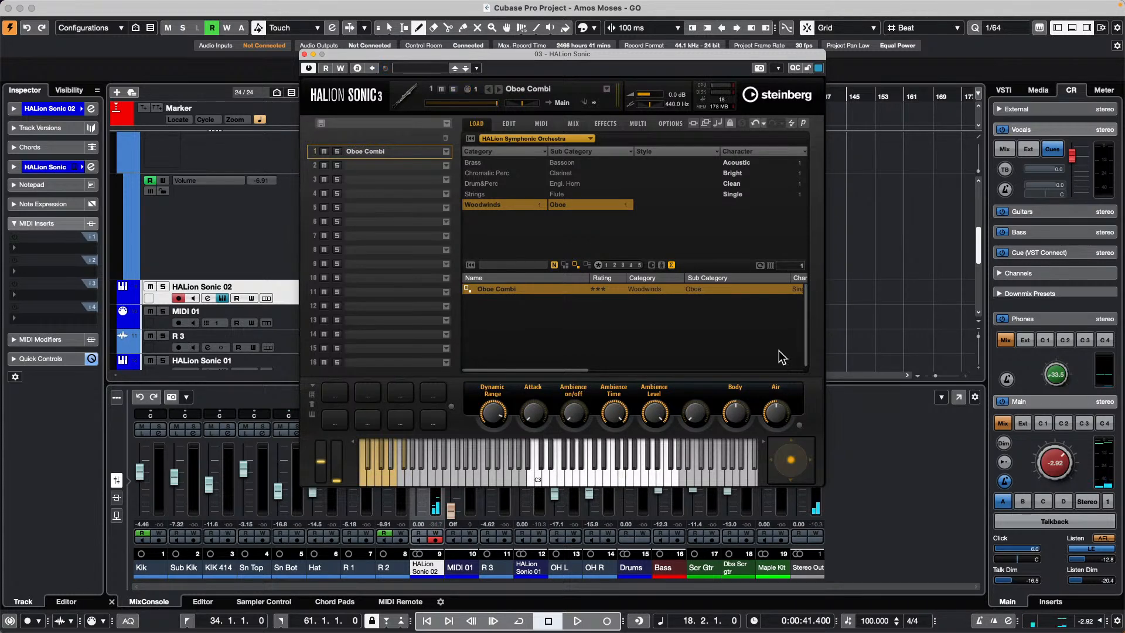
click(516, 125)
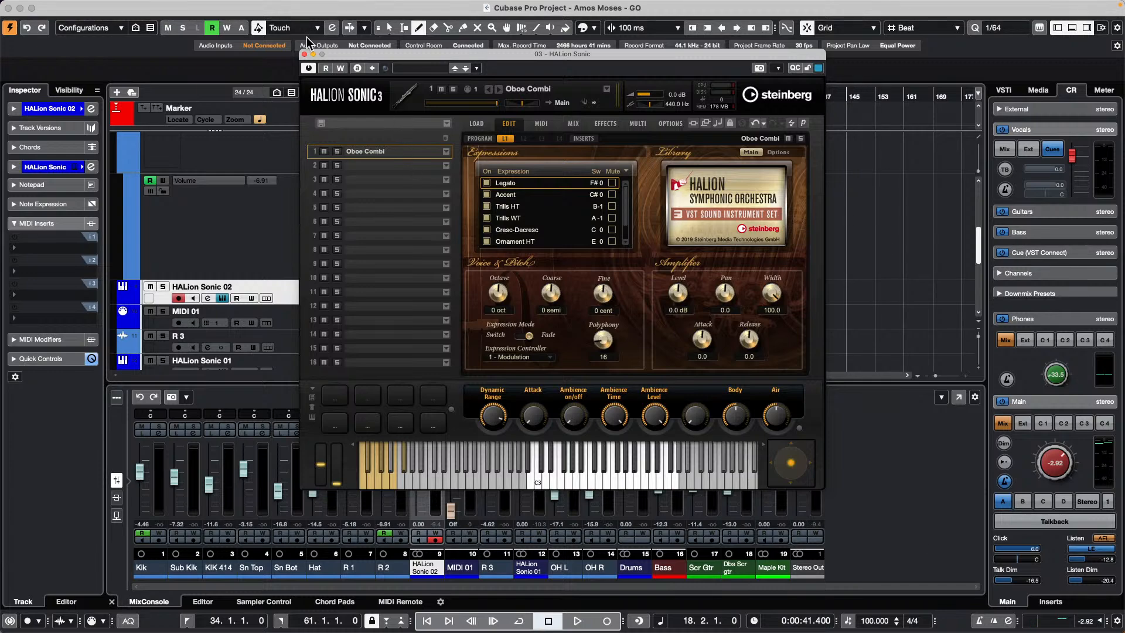
click(304, 54)
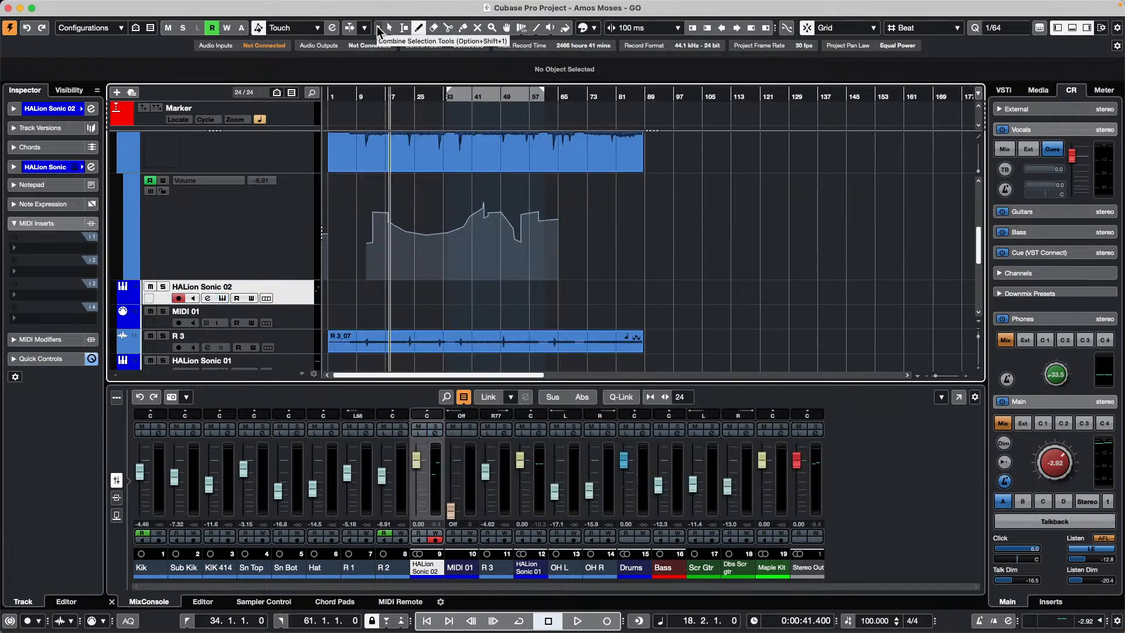
Step: Increase the height of the R 2 track and activate Combine Selection Tools
scroll(499, 246, up, 5)
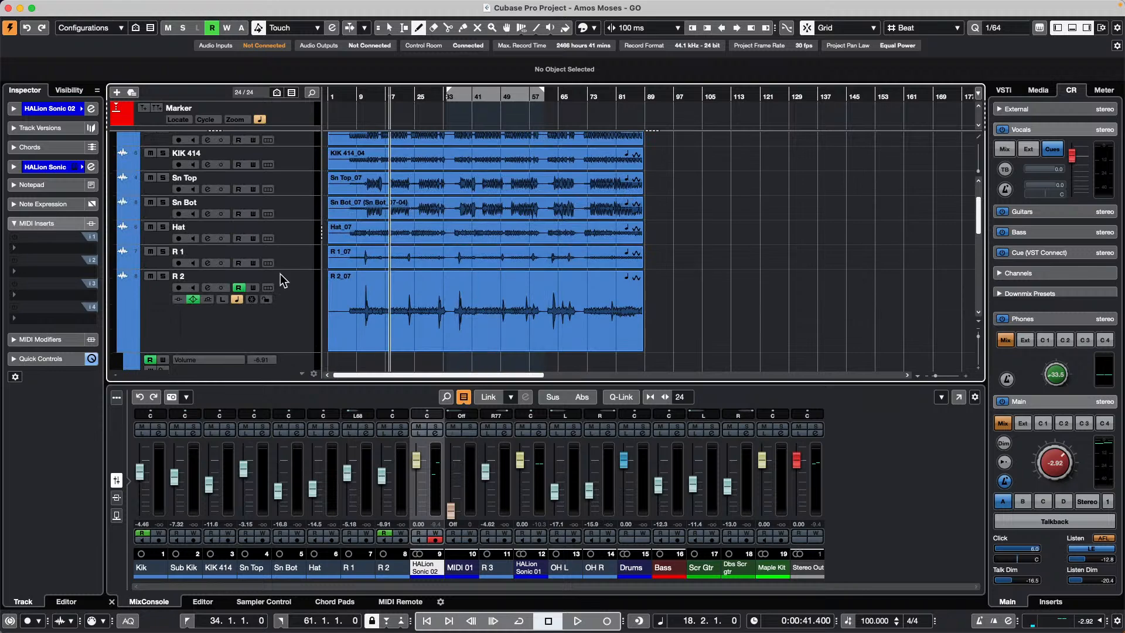
click(297, 360)
drag(297, 364, 296, 377)
scroll(741, 296, down, 3)
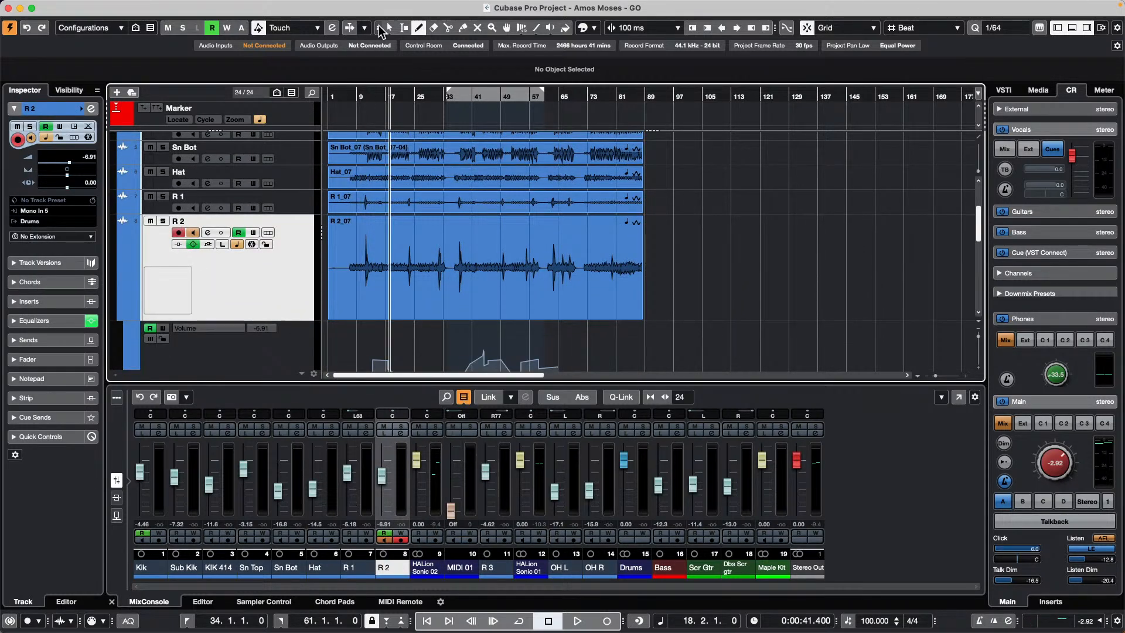
click(380, 27)
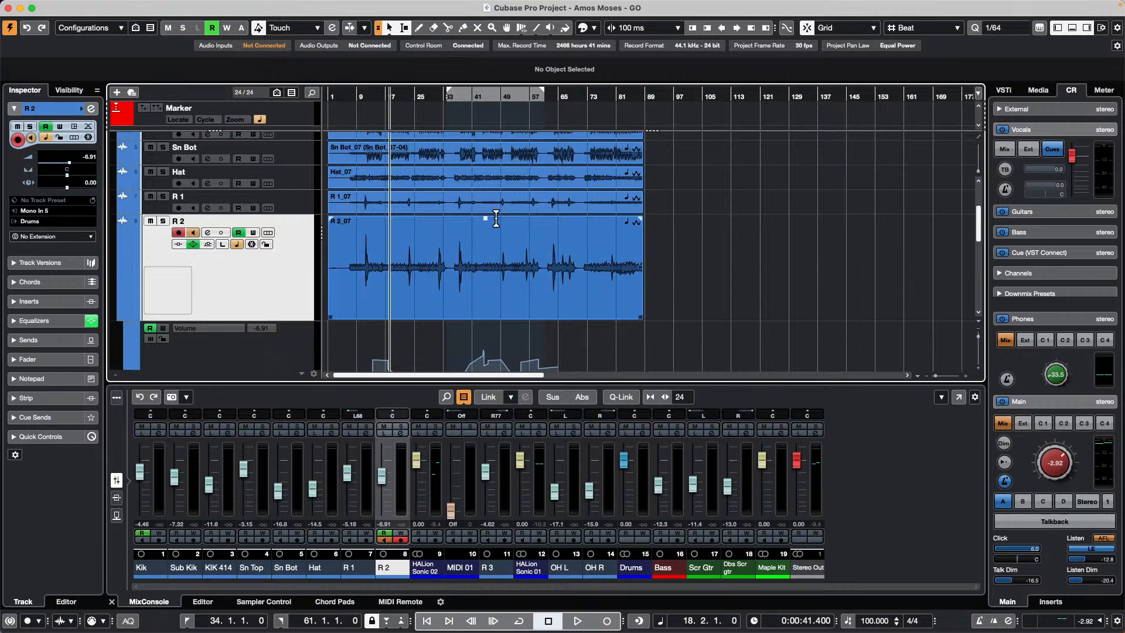
Step: Select a range across the middle of the R 2 event, clear it, and select the whole event as an object
drag(450, 234, 754, 229)
key(ctrl+z)
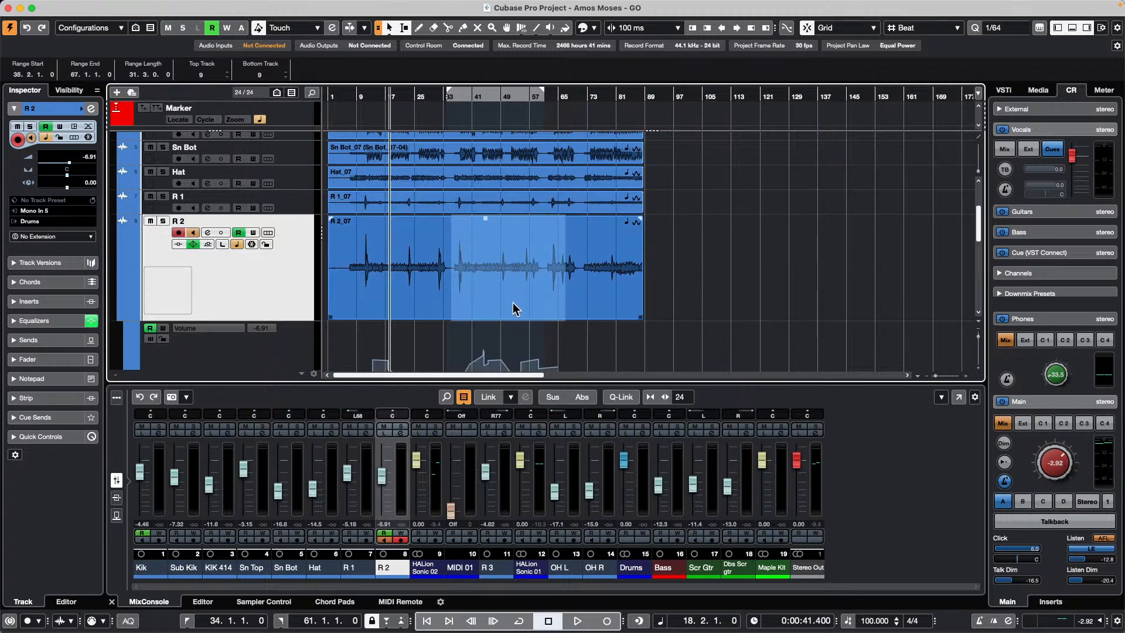
mouse_move(513, 301)
mouse_down()
mouse_move(594, 304)
mouse_move(506, 299)
mouse_up()
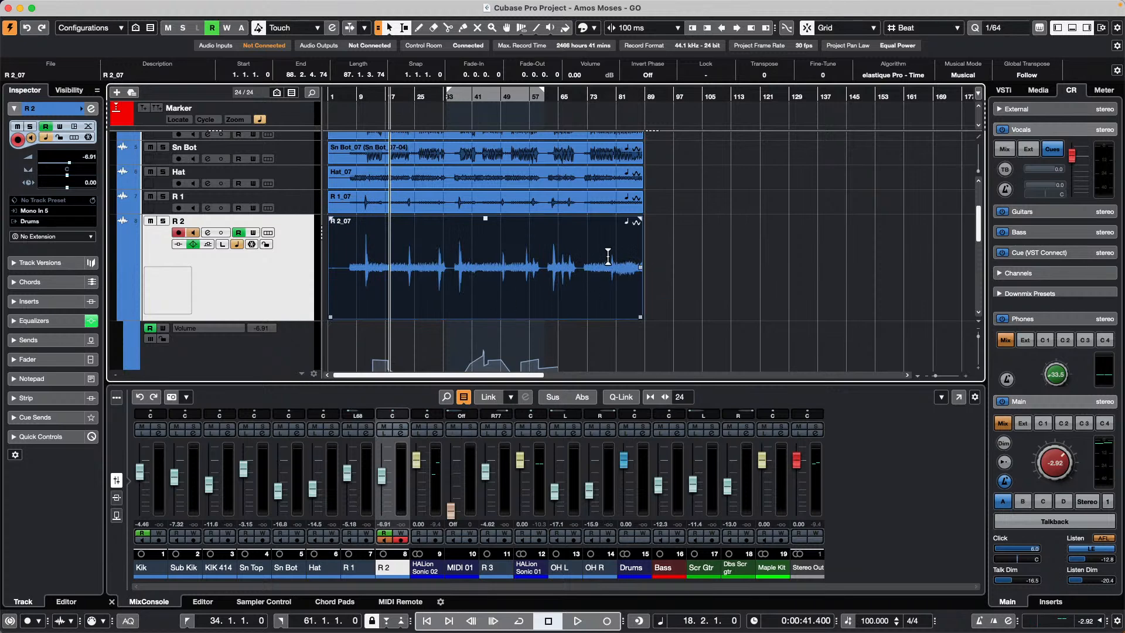
Step: Add a fade-out to the R 2 event, and duplicate its closing range from 73.2.1 to 88.1.1 three times
drag(640, 218, 640, 247)
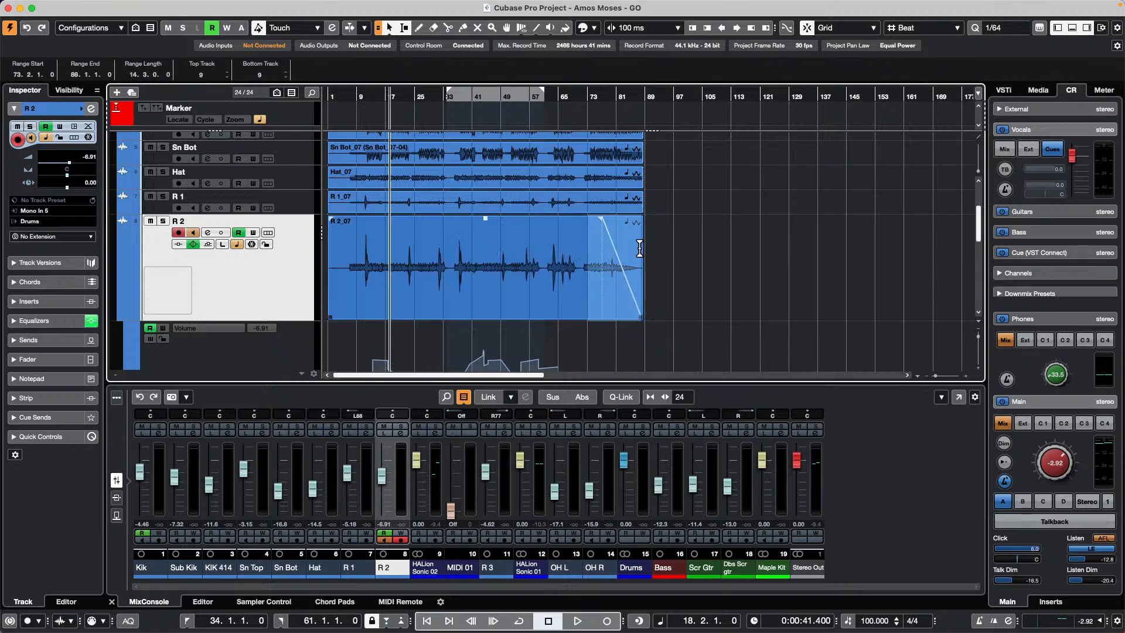
key(super+d)
key(super+d)
key(super+d)
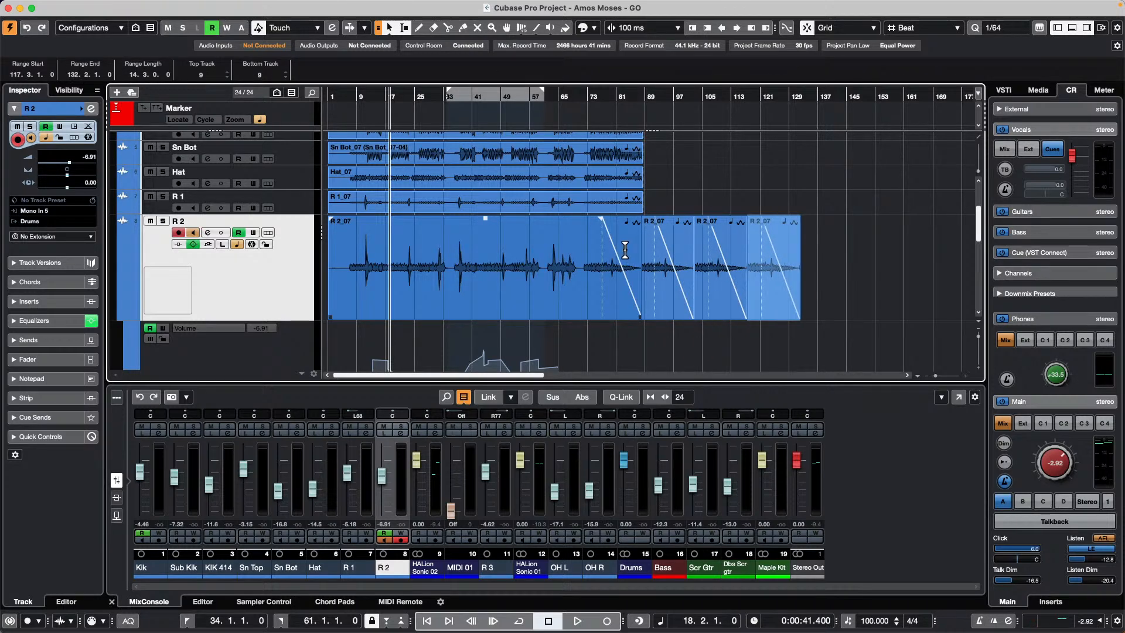
Step: Undo the three range duplicates and the fade-out on the R 2 track
key(super+z)
key(super+z)
key(super+z)
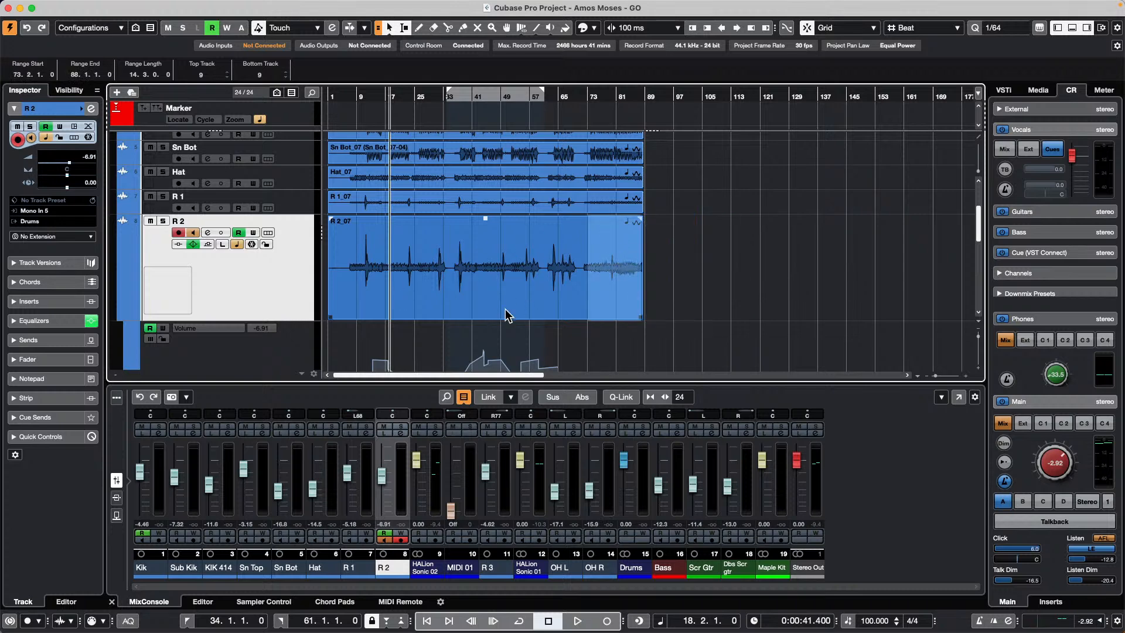
Step: Split the R 2 event into four parts at about bars 23, 42 and 73
click(398, 315)
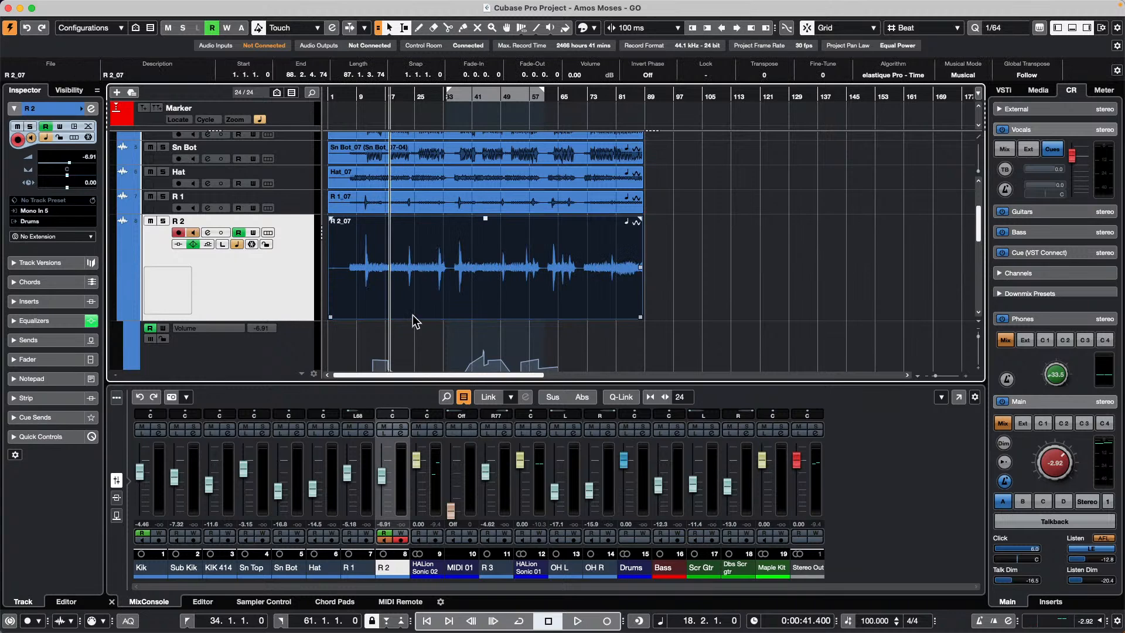
alt+click(411, 315)
alt+click(479, 315)
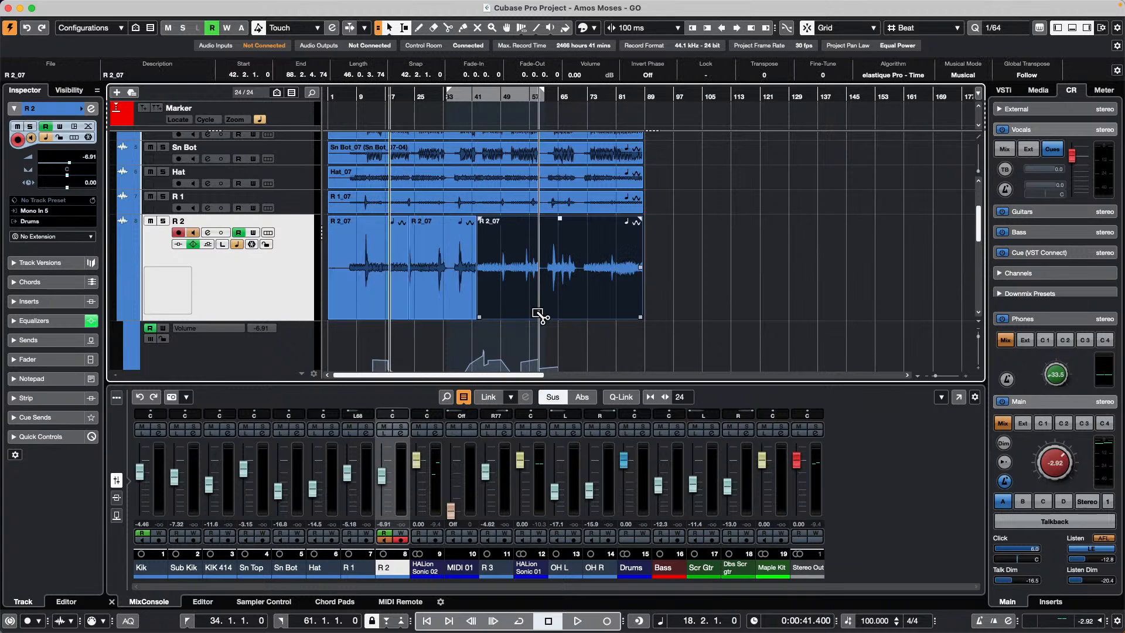
alt+click(564, 316)
Step: Give the third R 2 event a fade-in, a fade-out and 4.41 dB of volume, and slip the audio inside it
click(521, 252)
drag(521, 218, 571, 218)
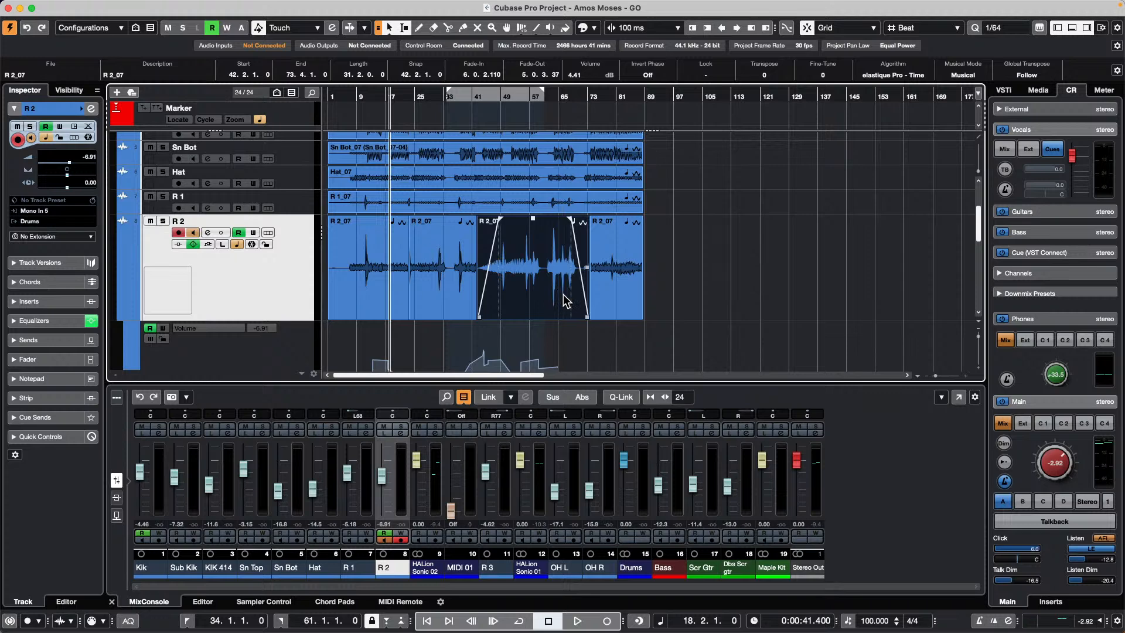
mouse_move(560, 299)
mouse_down()
mouse_move(519, 296)
mouse_move(562, 294)
mouse_move(551, 292)
mouse_up()
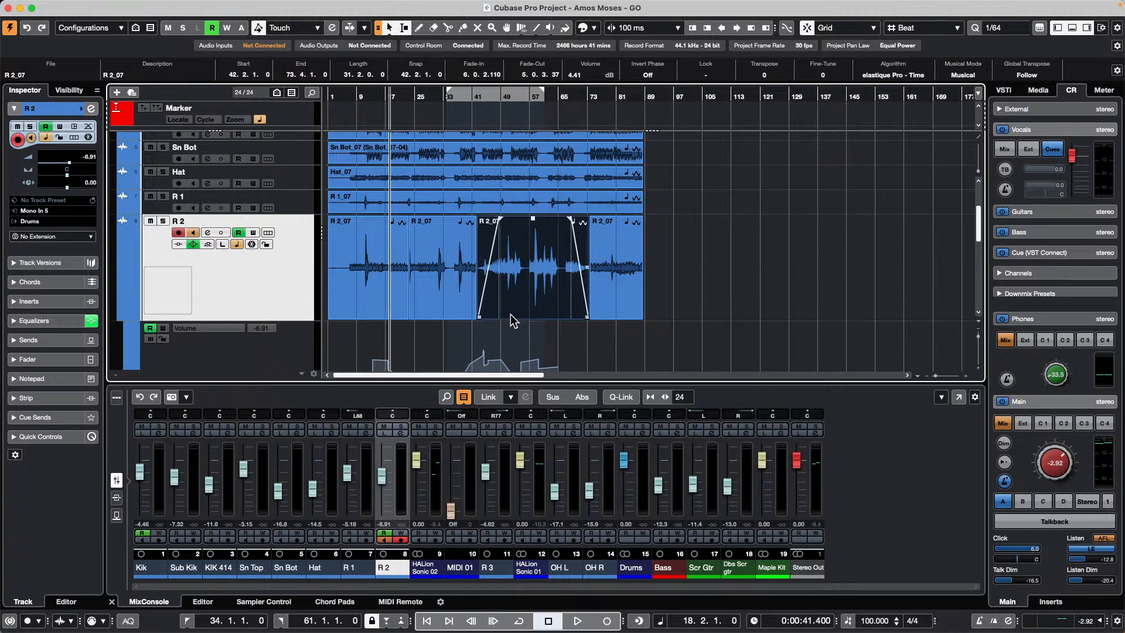
key(alt)
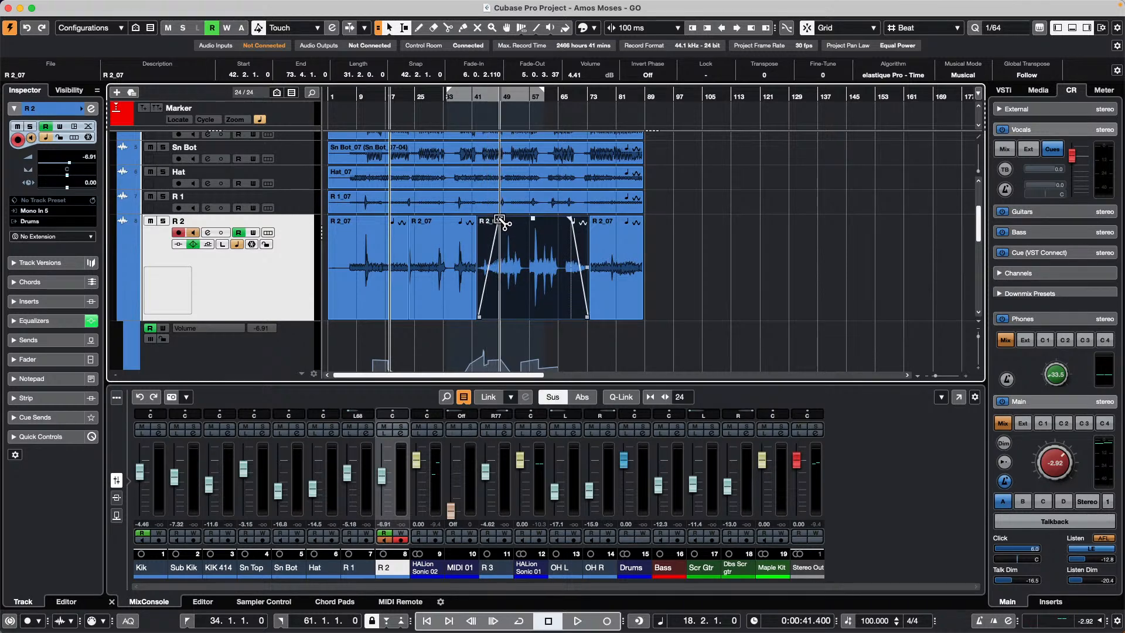
Step: Try a range selection inside the faded R 2 event, and compare it with selecting the individual R 2 events as objects
drag(500, 222, 512, 224)
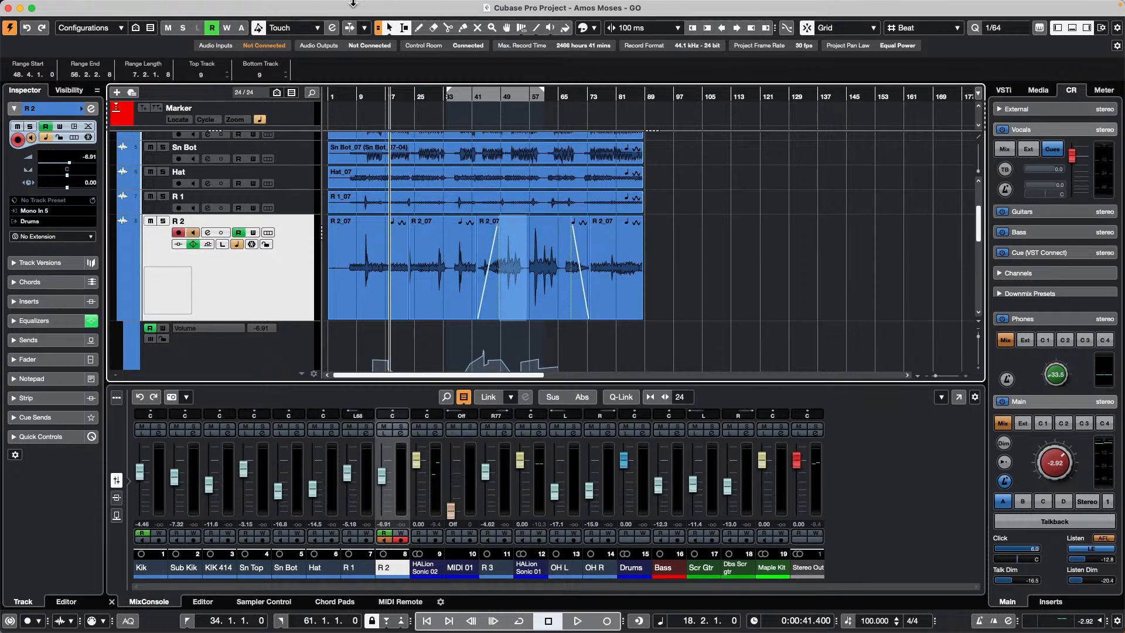
click(461, 286)
click(527, 294)
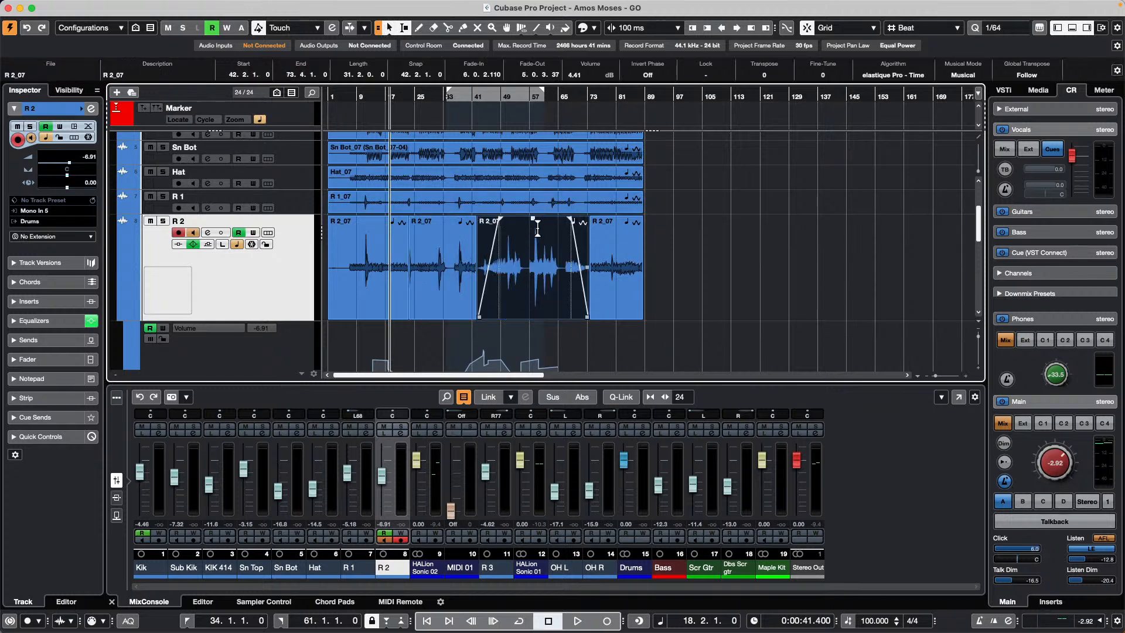
click(597, 301)
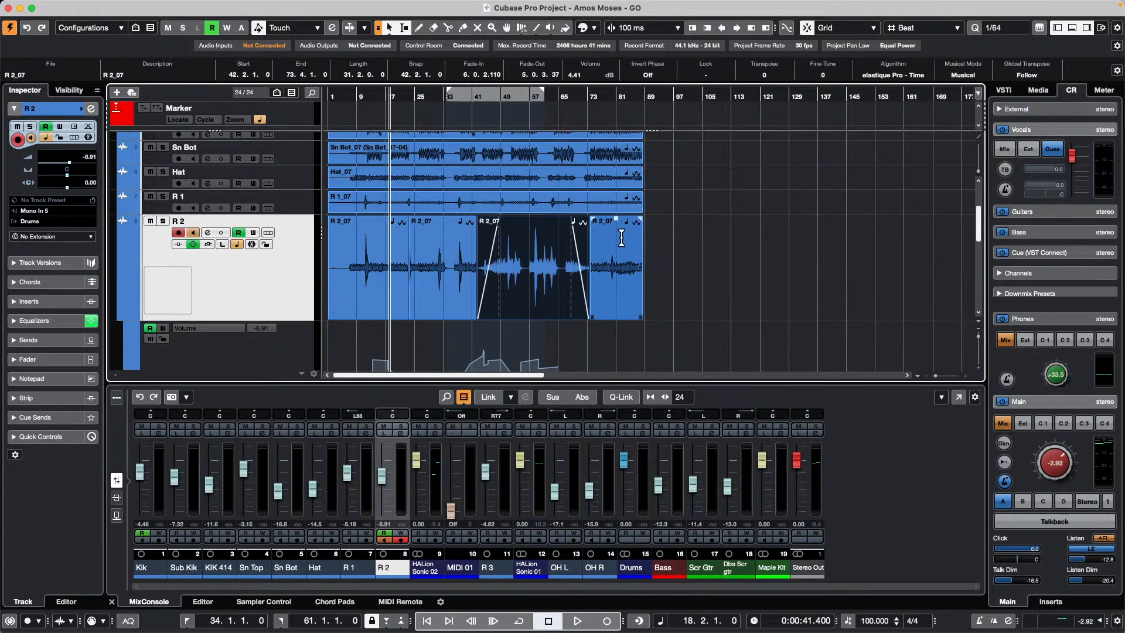
click(627, 299)
click(630, 239)
click(547, 252)
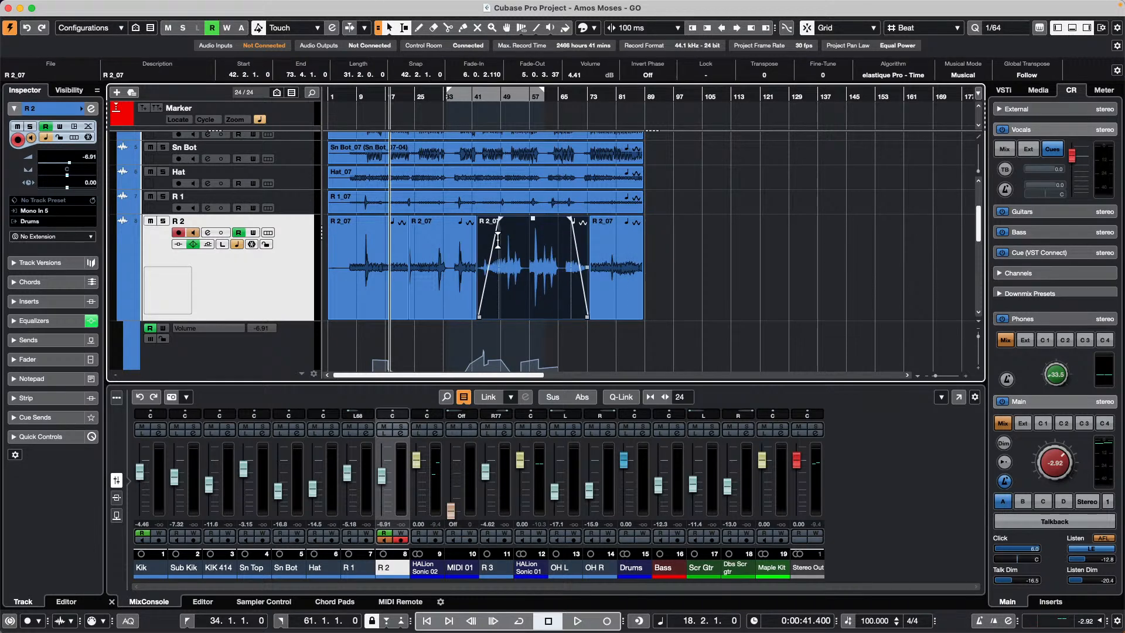
Step: Delete the range from 29.4.1 to 40.4.1 on the R 2 track, and undo the deletion
drag(437, 233, 470, 235)
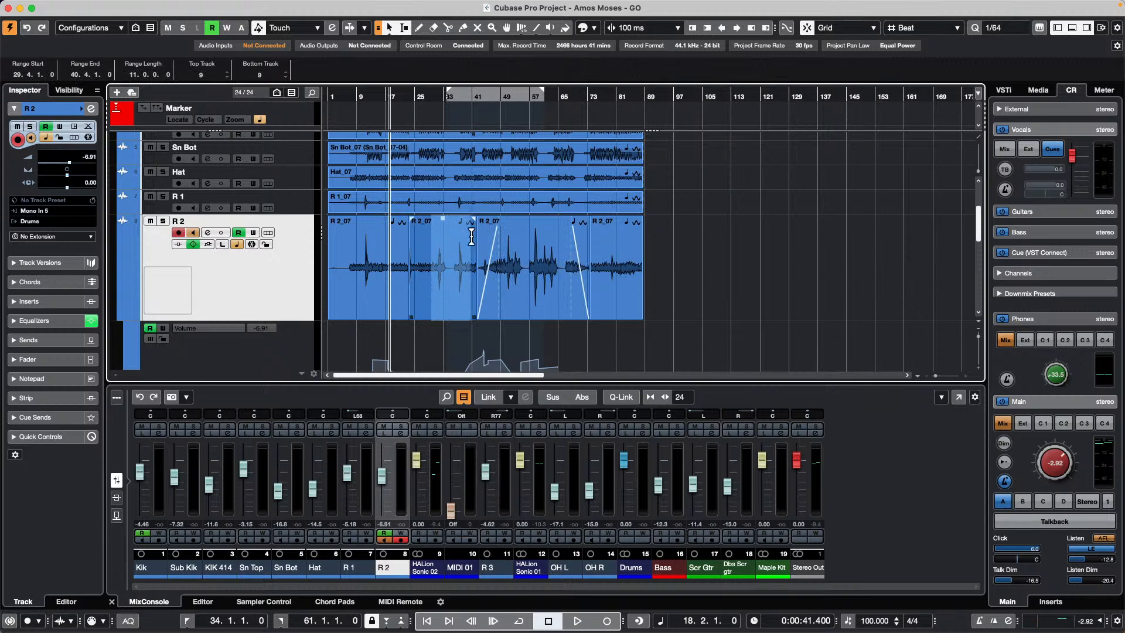
key(Delete)
key(ctrl+z)
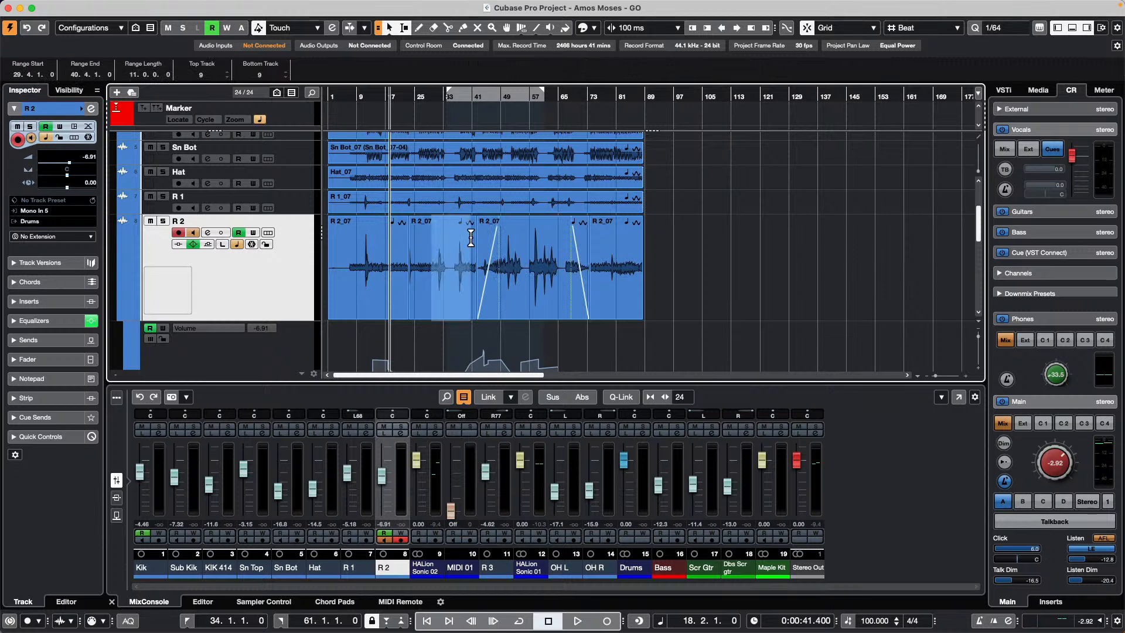
Step: Delete the range from 13.1.1 to 20.1.1 on R 2, and try deleting a range at the last event's end
drag(372, 252, 396, 256)
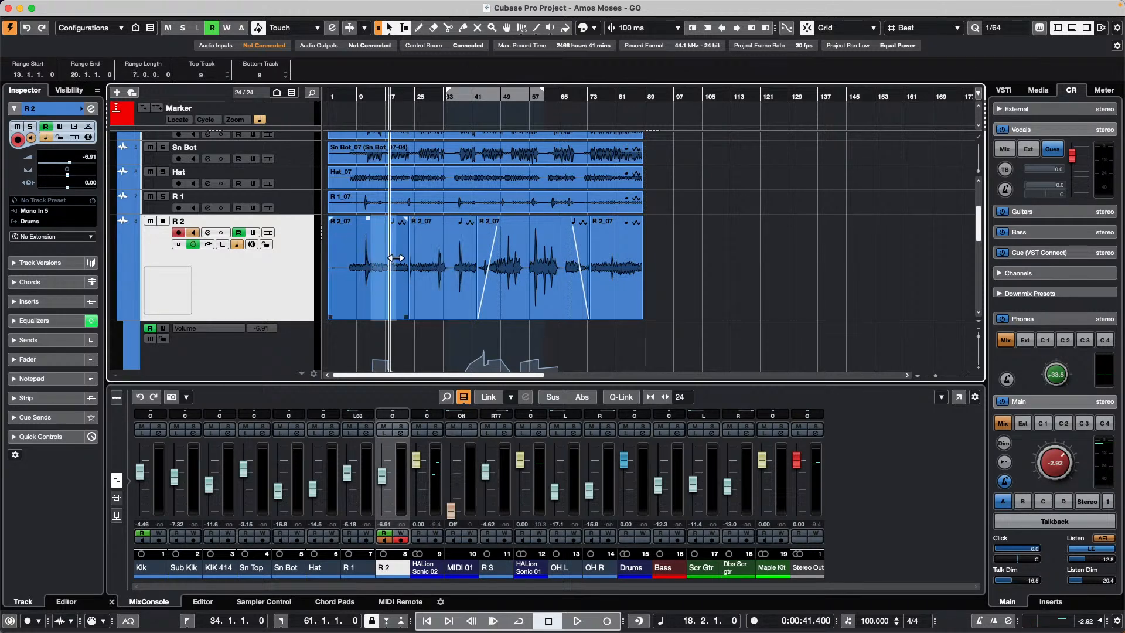
key(Delete)
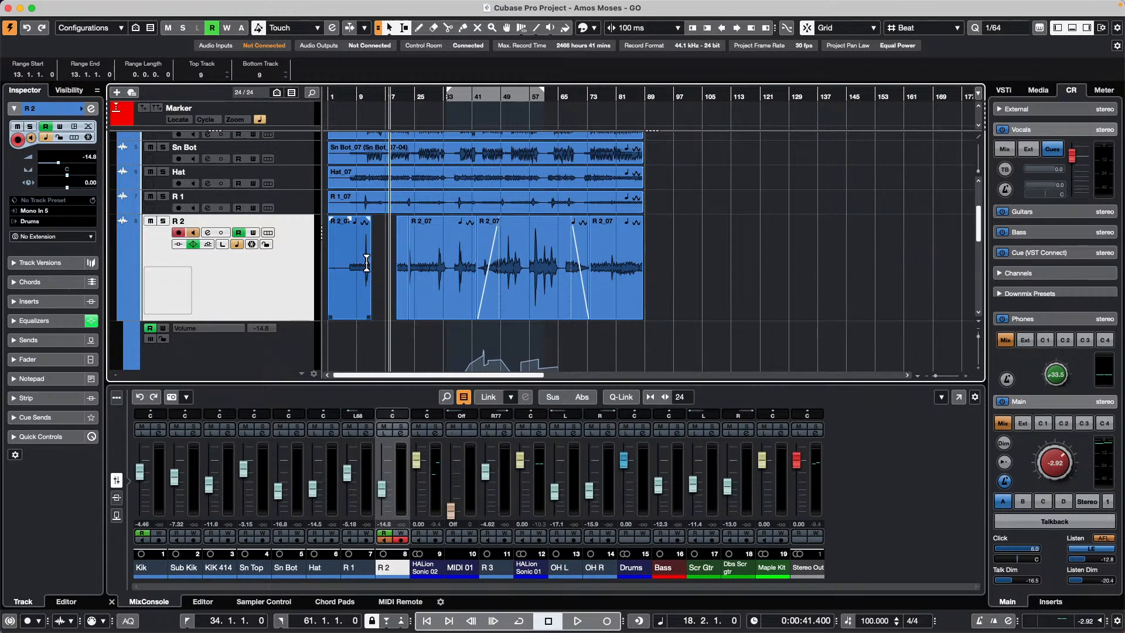
drag(635, 280, 768, 280)
key(Delete)
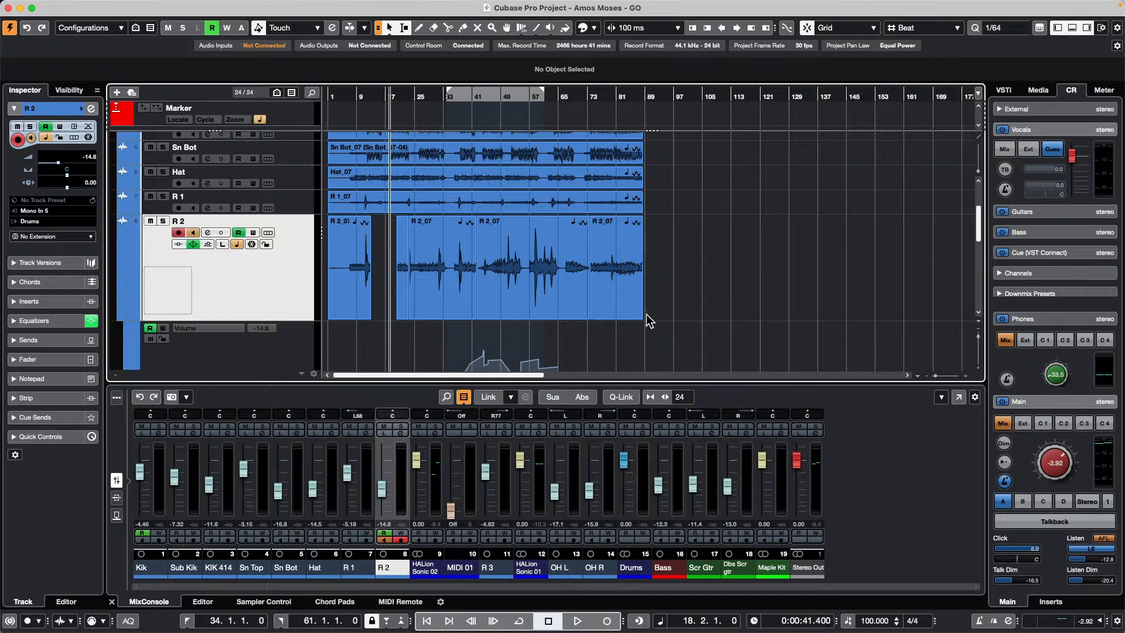
Step: Shorten the last R 2 event to end at about bar 83, and repeat it eight times directly behind itself
key(1)
drag(640, 316, 623, 317)
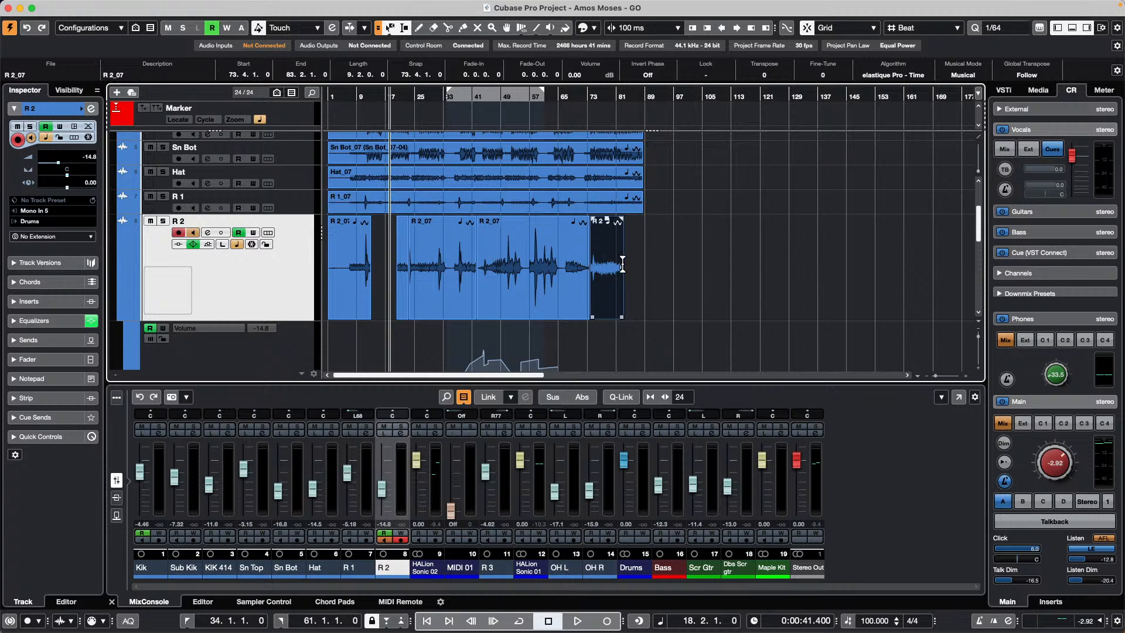
drag(622, 270, 893, 284)
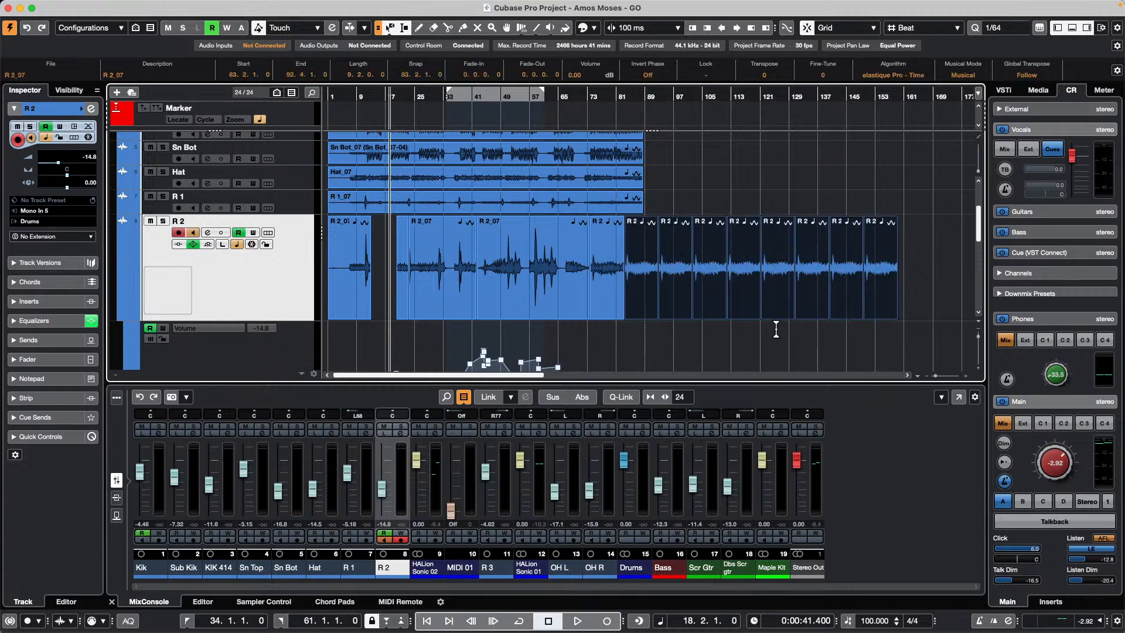
Step: Undo the repeated copies, the trimming and the range deletion on the R 2 track
key(super+z)
key(super+z)
key(super+z)
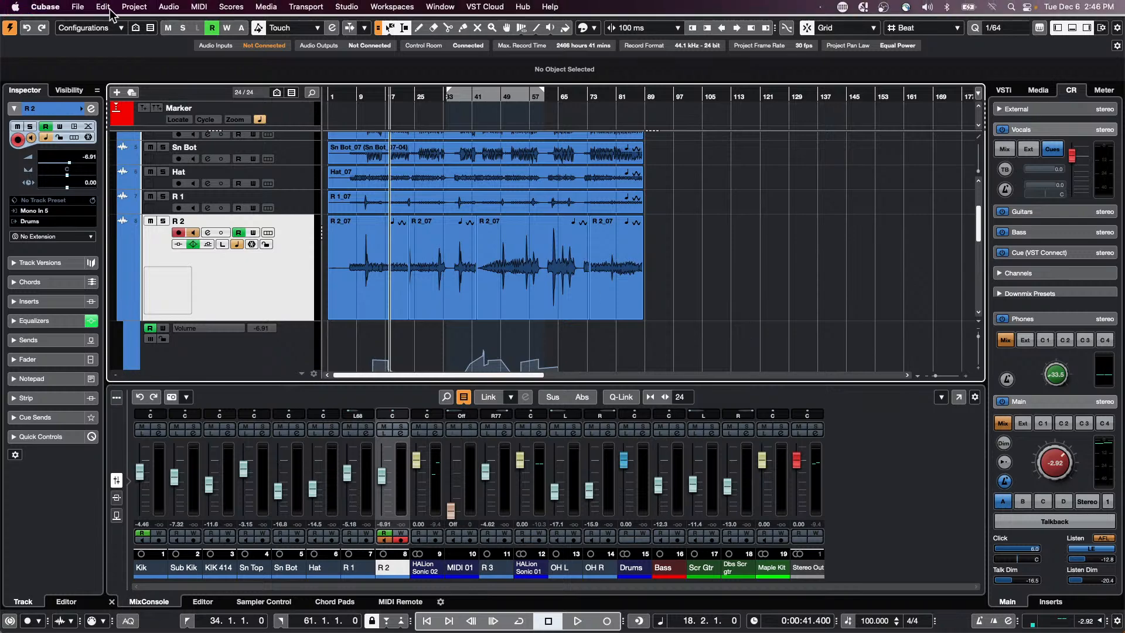
Step: Open the recent project UpstreamC9.cpr
click(80, 8)
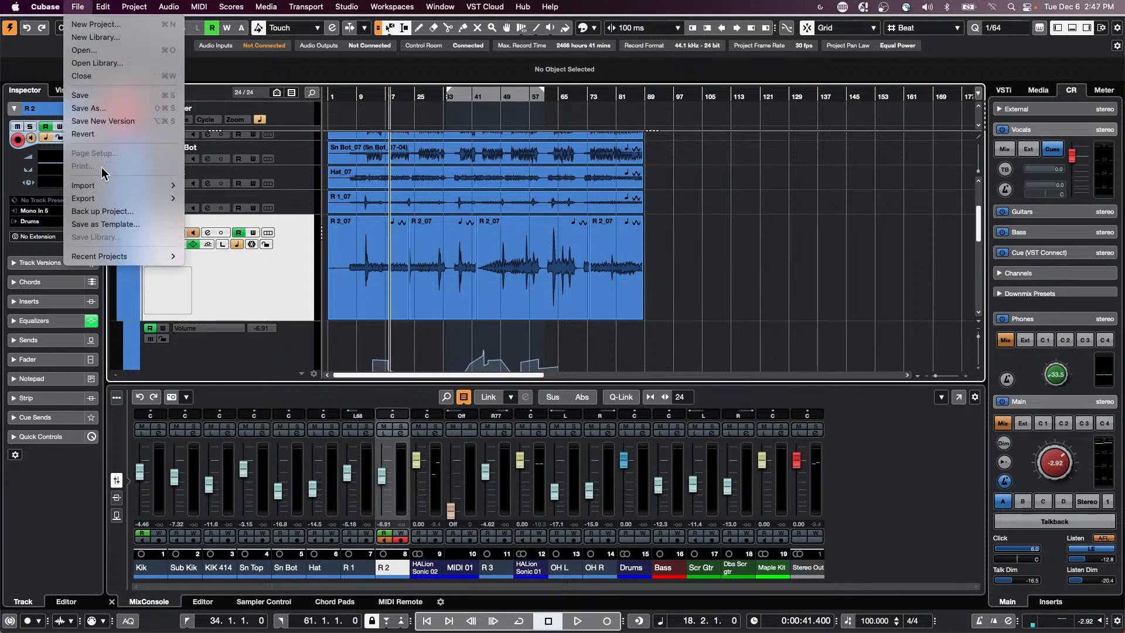
mouse_move(101, 261)
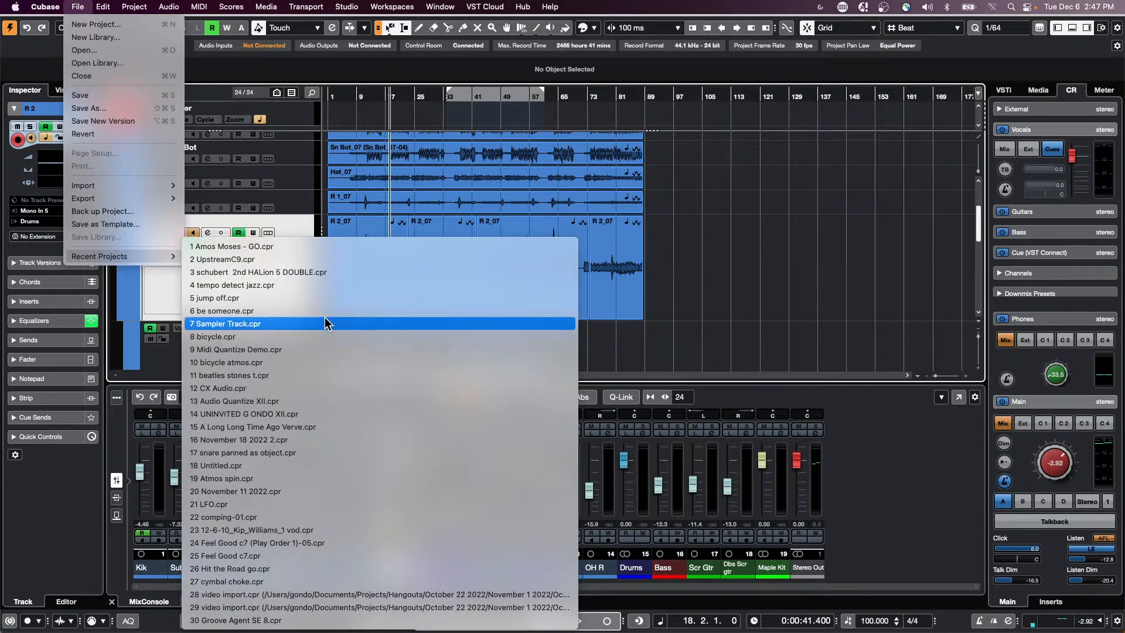
click(315, 259)
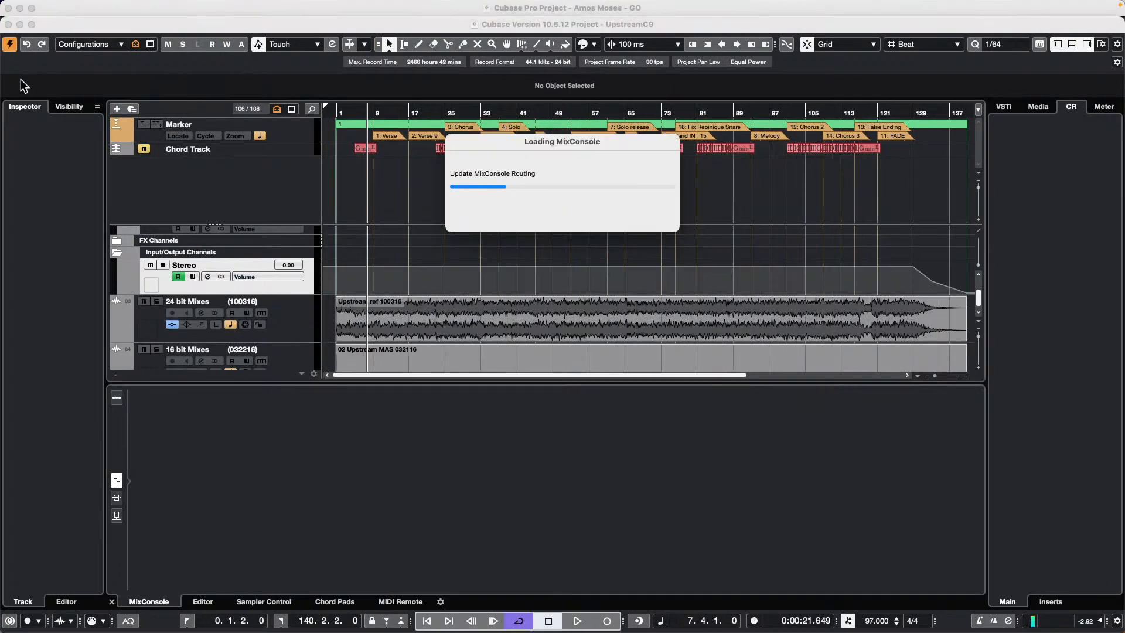
click(31, 25)
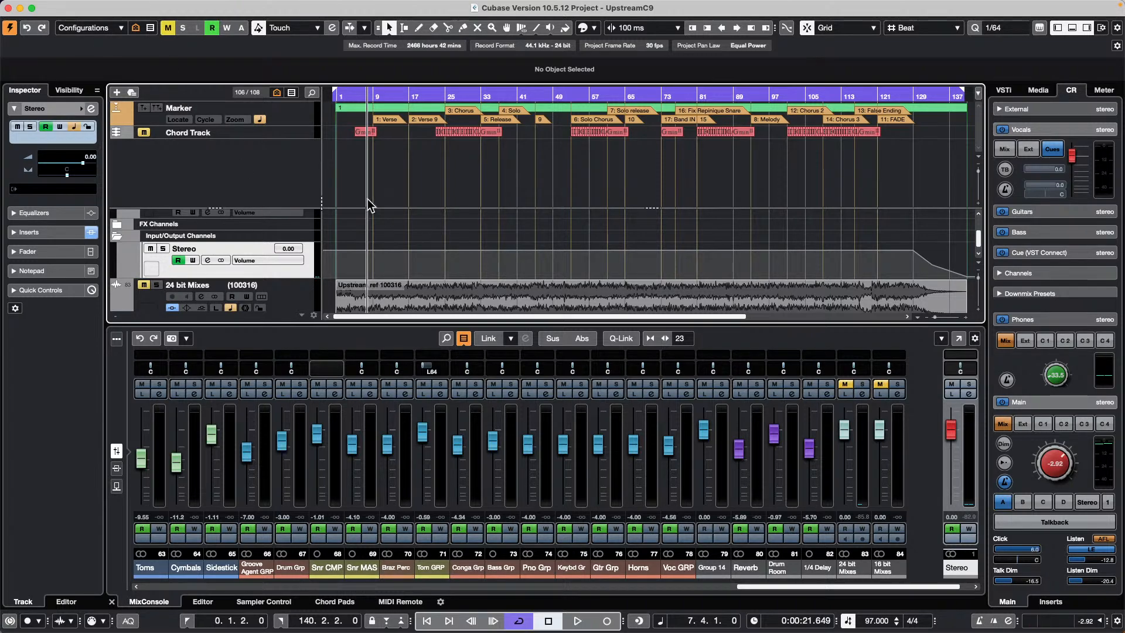
Step: Enlarge the track area above the MixConsole to show the Drums folder with more of its tracks
scroll(455, 234, down, 1)
scroll(455, 234, down, 2)
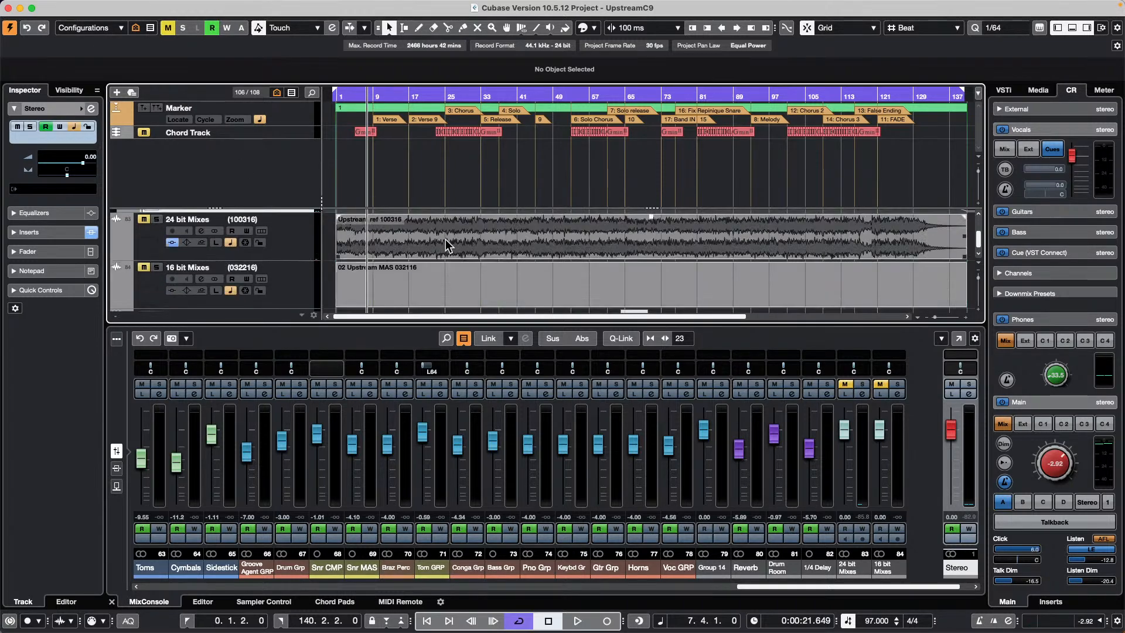
scroll(451, 236, up, 5)
scroll(448, 235, up, 15)
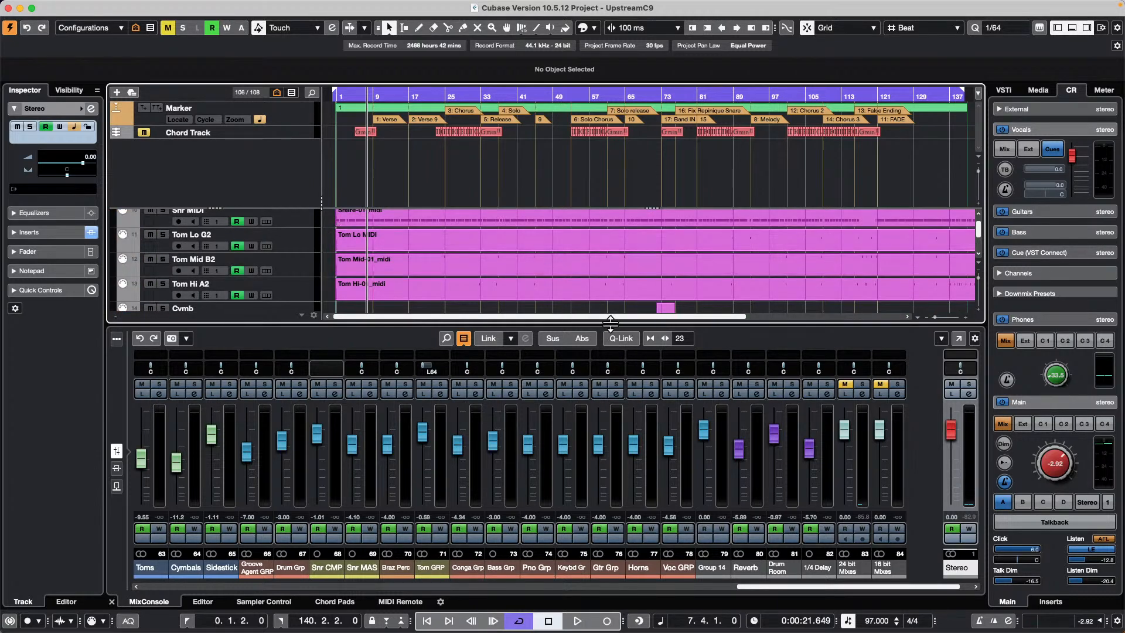
drag(611, 322, 611, 379)
scroll(494, 296, up, 6)
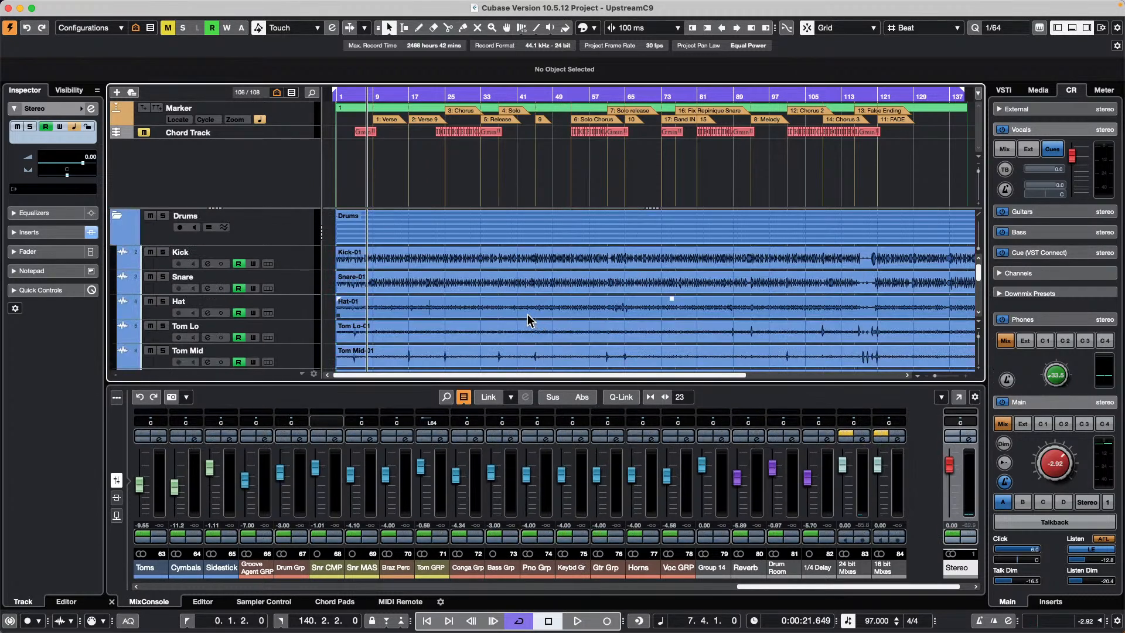
Step: Collapse the Drums folder track and expand it again
click(118, 217)
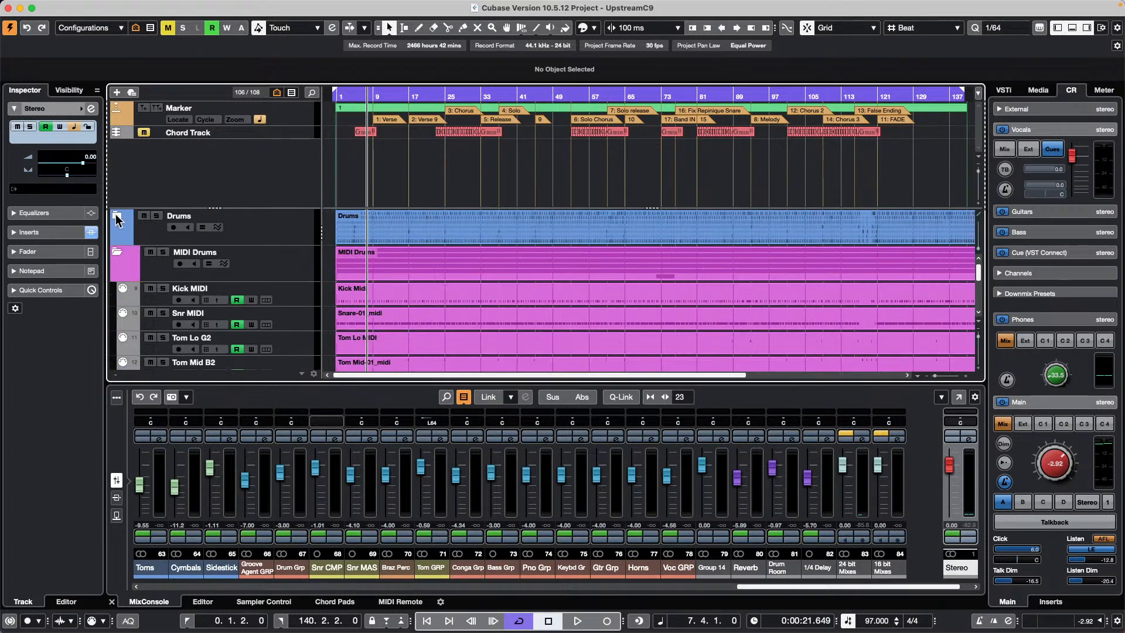
click(111, 253)
click(112, 254)
click(118, 217)
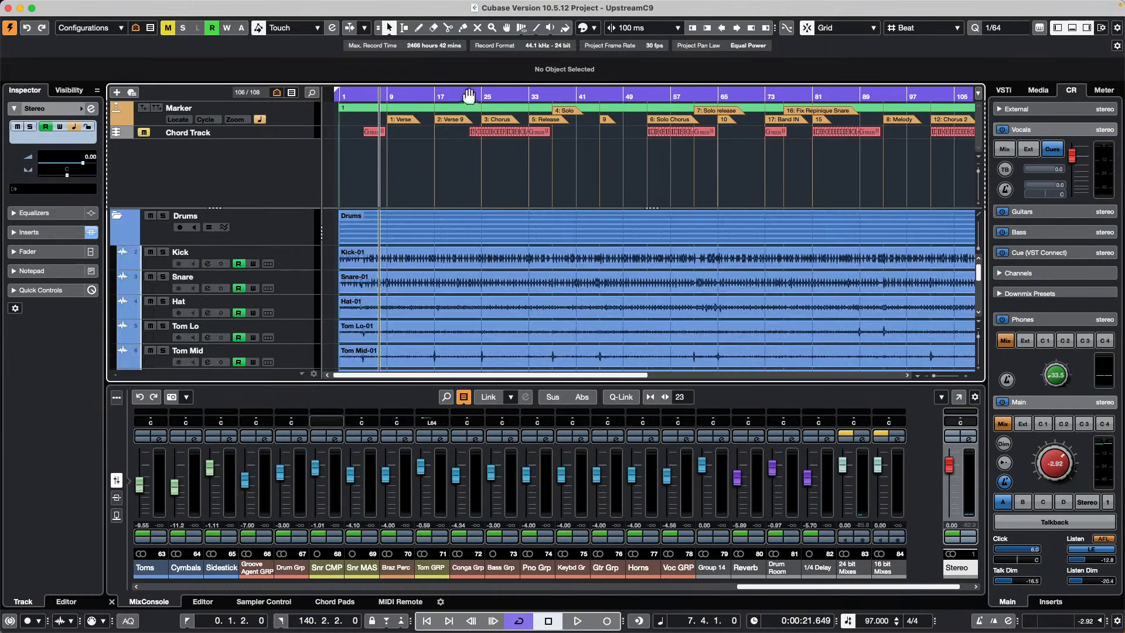
Step: Play the project briefly while raising the Control Room main level to -1.88, and stop playback
key(space)
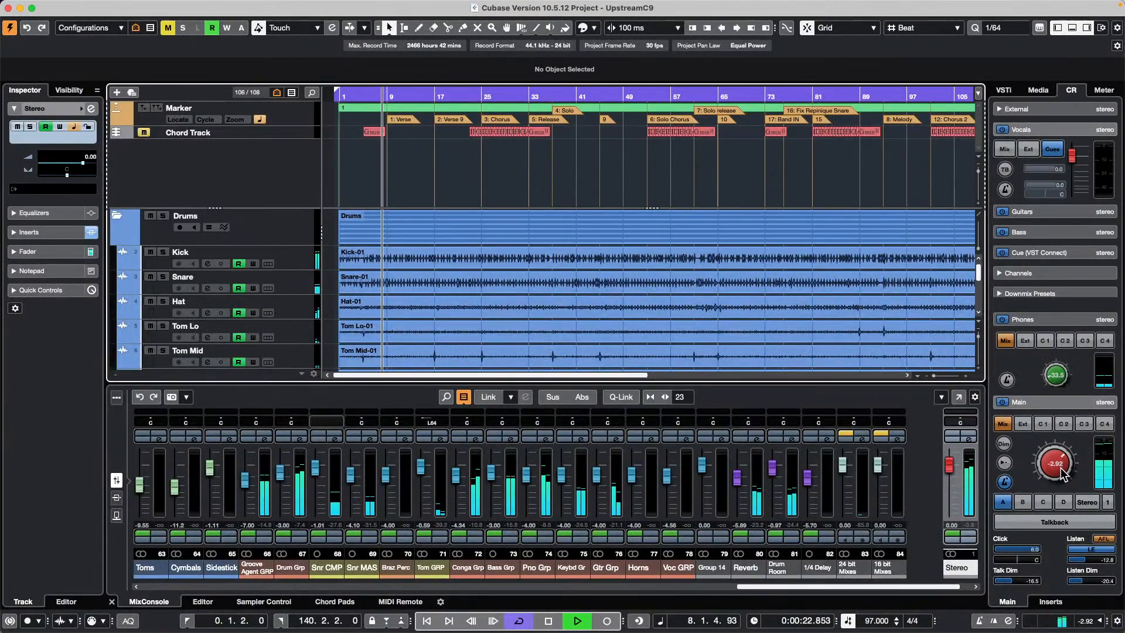
drag(1055, 463, 1055, 460)
key(space)
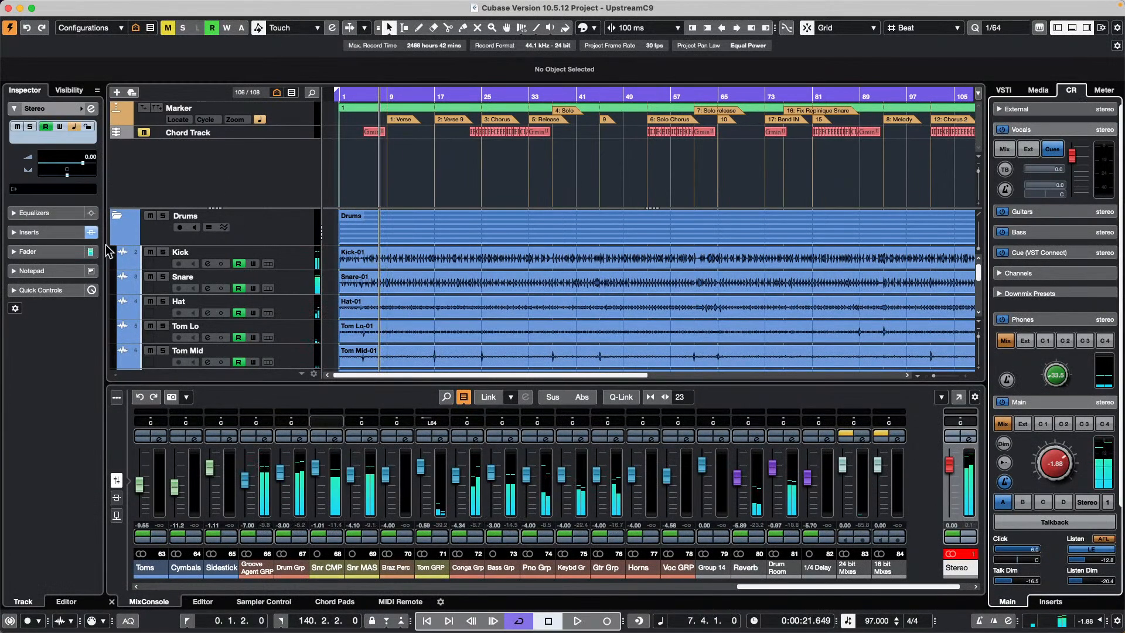
Step: Collapse the Drums, MIDI Drums and Braz Perc folder tracks
click(117, 217)
click(117, 252)
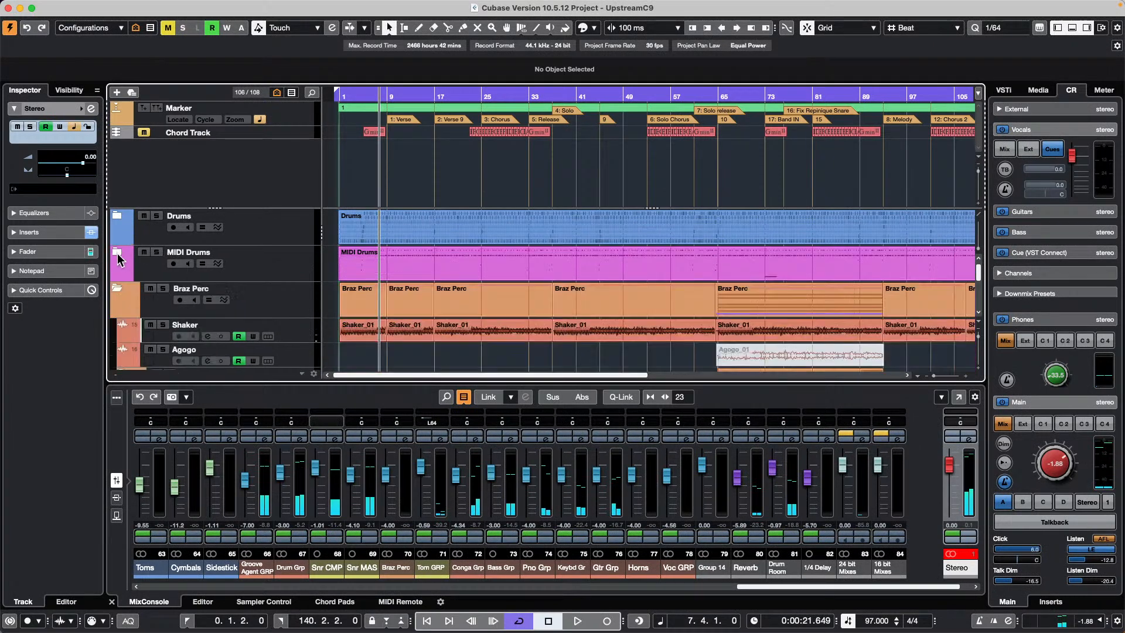
click(117, 288)
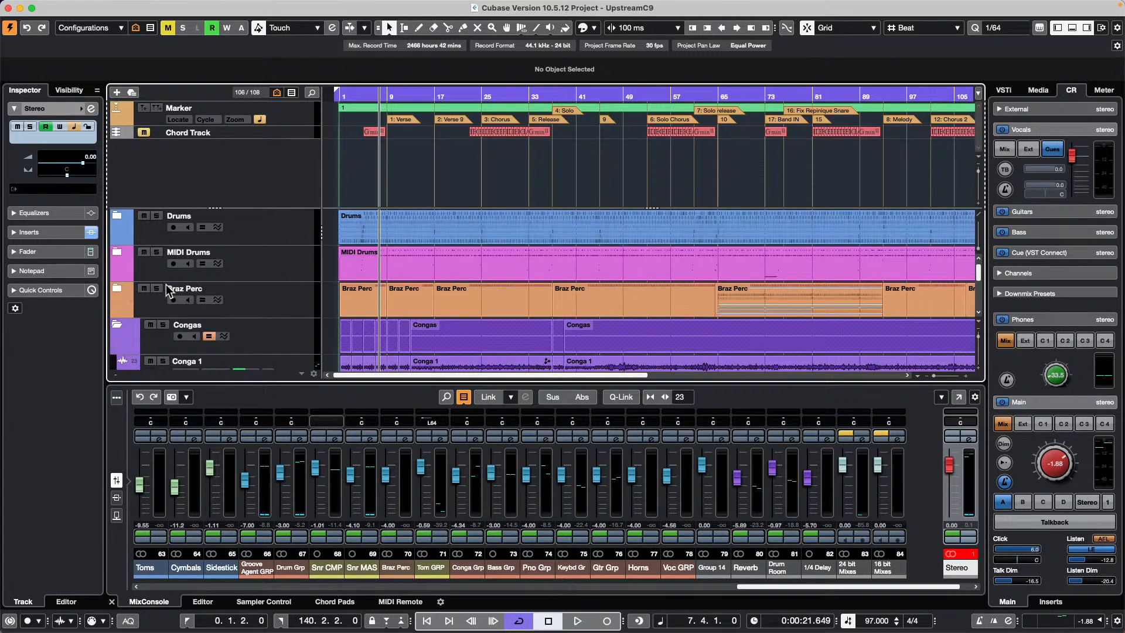
Step: Collapse the Congas, Keybds and Piano folder tracks
click(117, 326)
scroll(224, 310, down, 2)
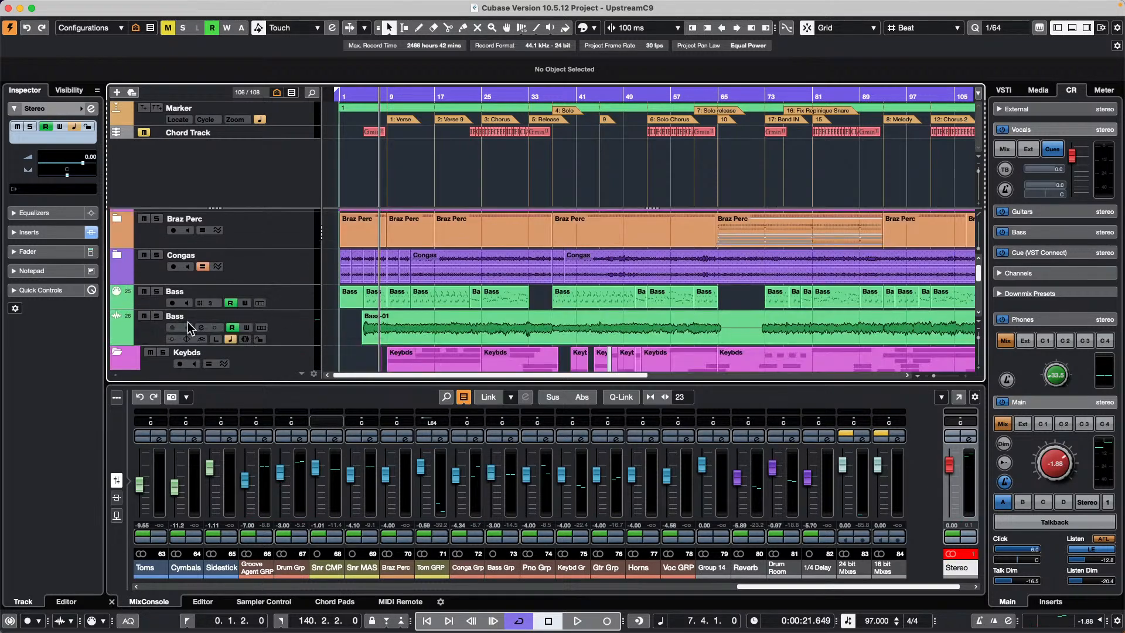
scroll(269, 318, down, 2)
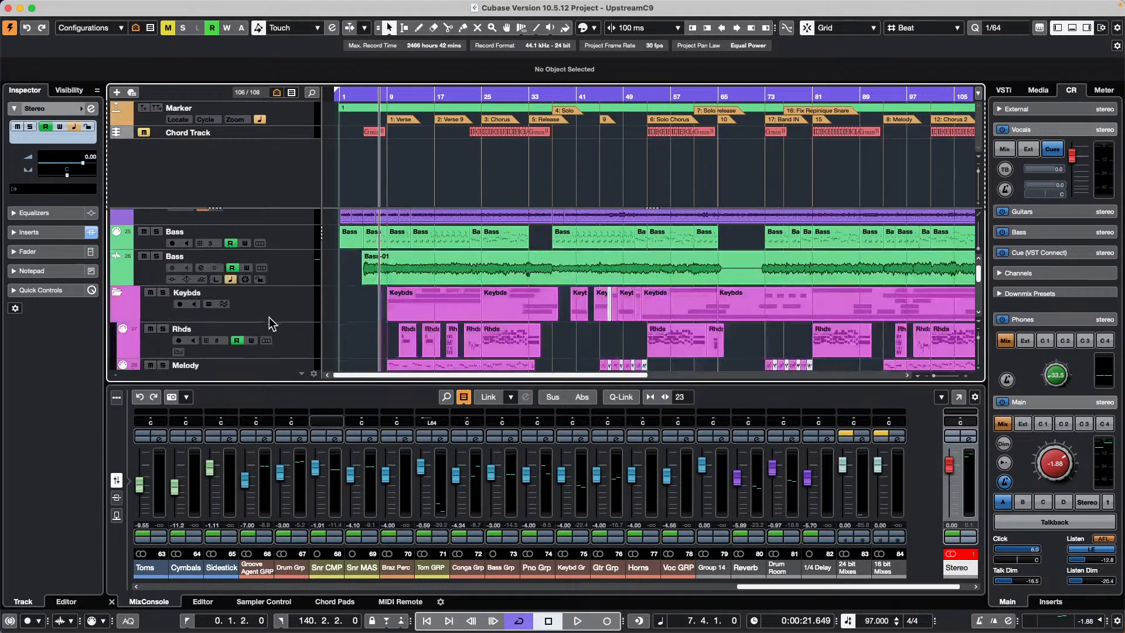
click(118, 291)
click(118, 333)
Step: Collapse the Guitars and BG Vocals folder tracks
scroll(285, 287, down, 5)
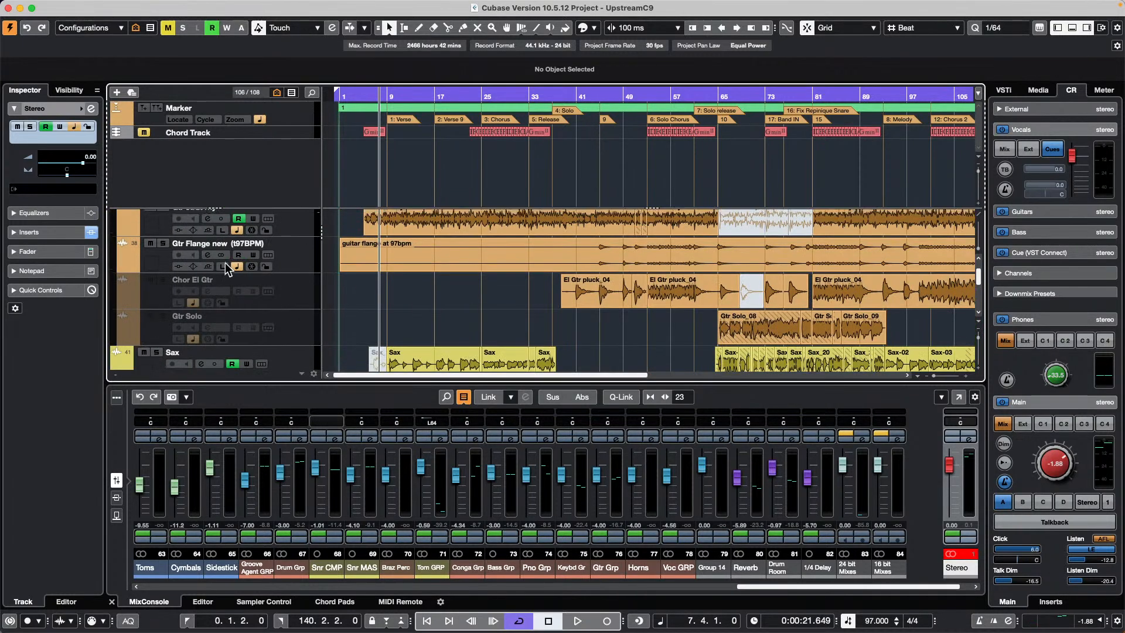
scroll(225, 263, up, 4)
click(117, 254)
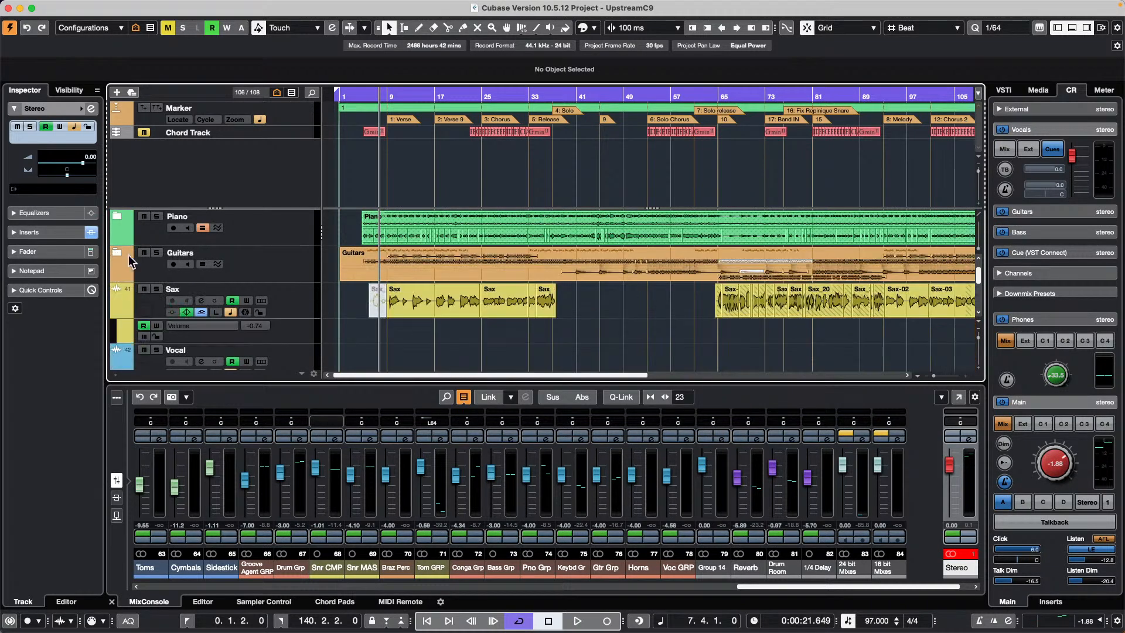
scroll(258, 206, down, 3)
scroll(263, 236, down, 2)
scroll(265, 235, up, 1)
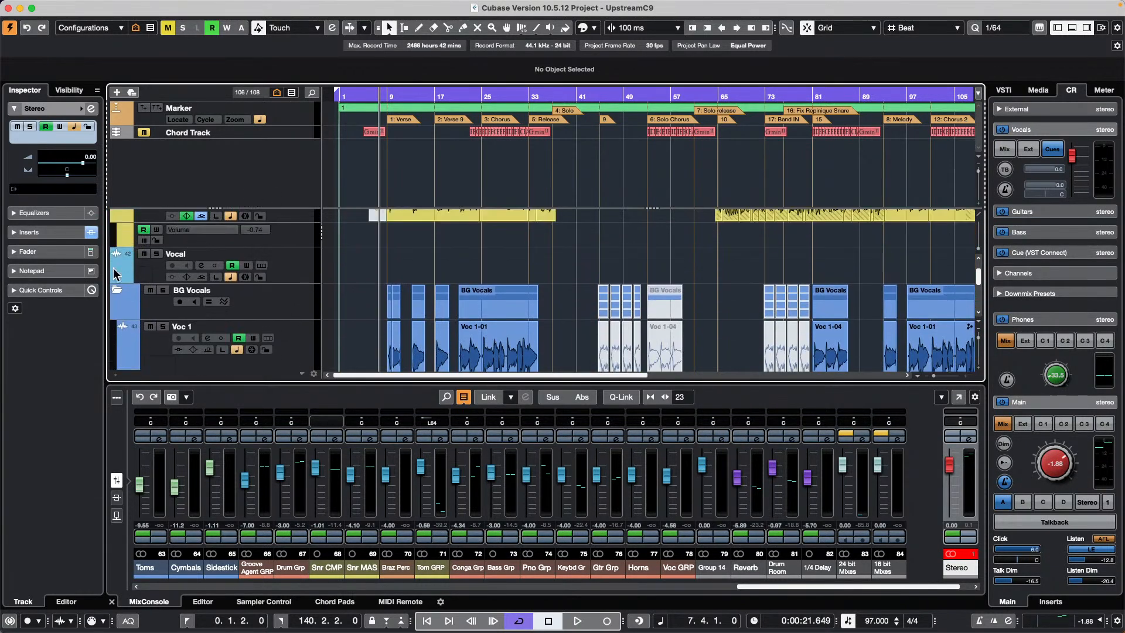
click(117, 289)
scroll(268, 238, down, 1)
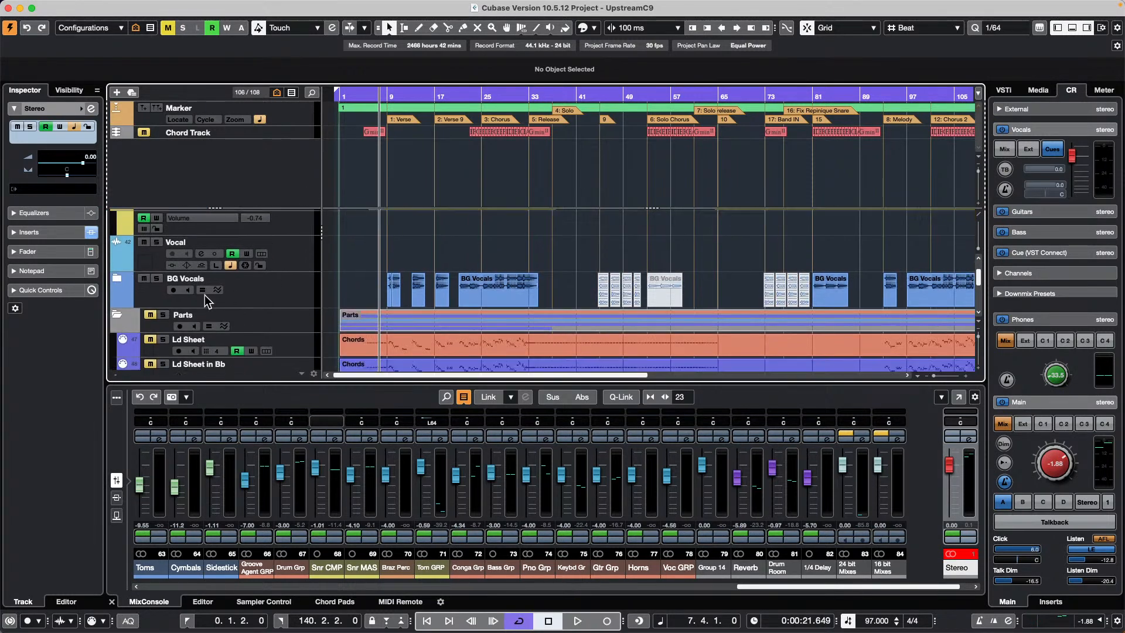
Step: Open the Ld Sheet track's Chords part in the Score Editor, look through the lead sheet, and close the editor
click(437, 345)
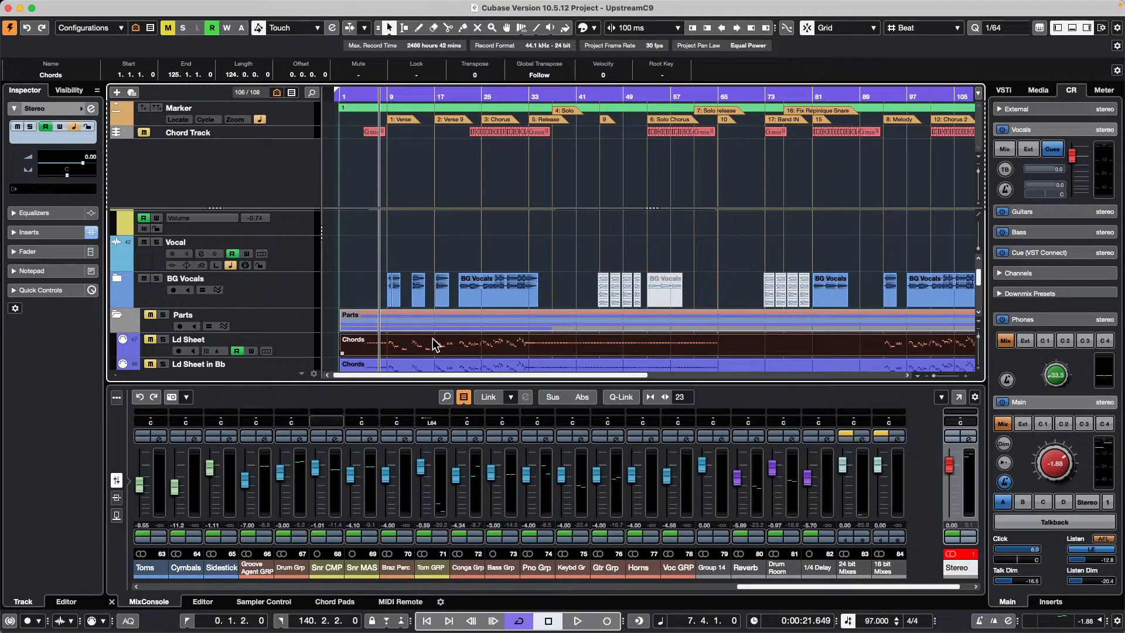
double_click(434, 346)
scroll(519, 388, down, 15)
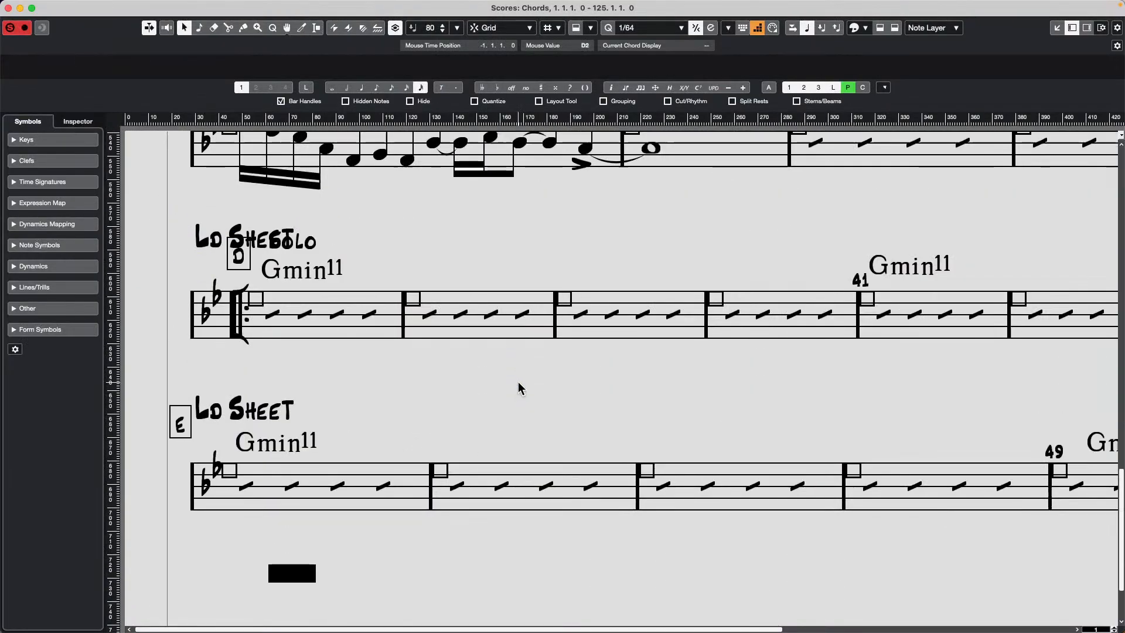
scroll(519, 388, up, 15)
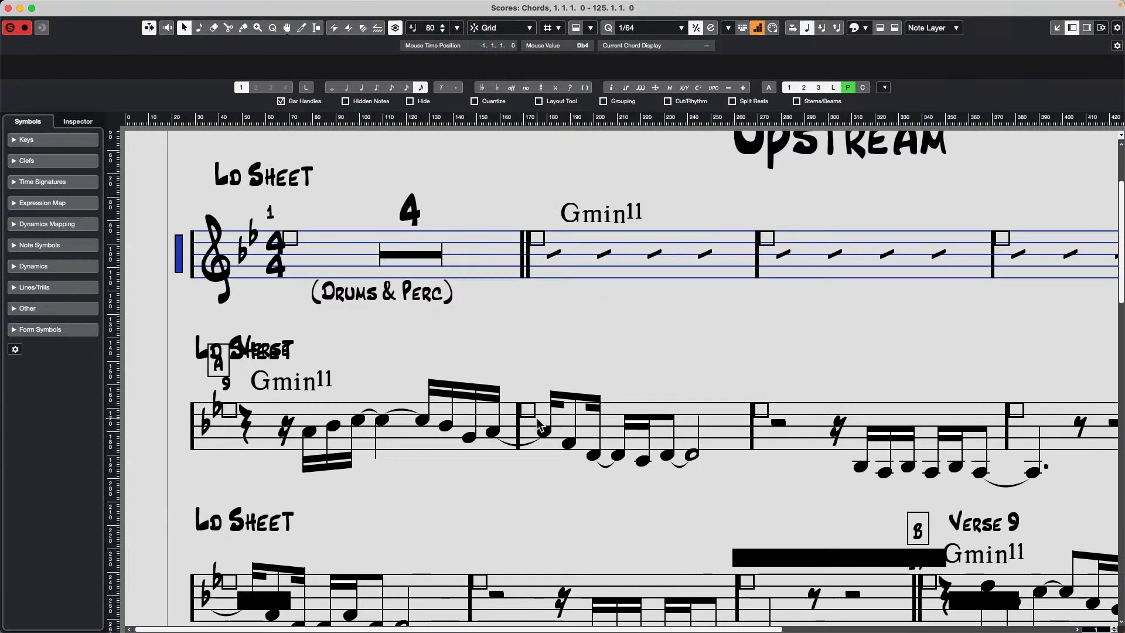
scroll(338, 270, down, 15)
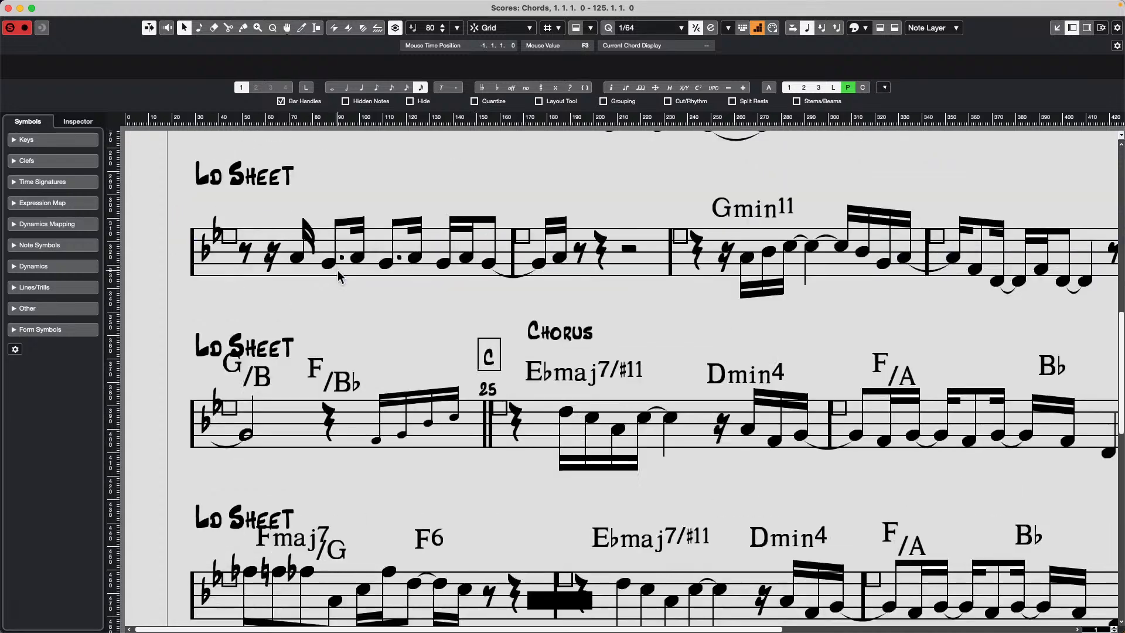
scroll(341, 275, up, 4)
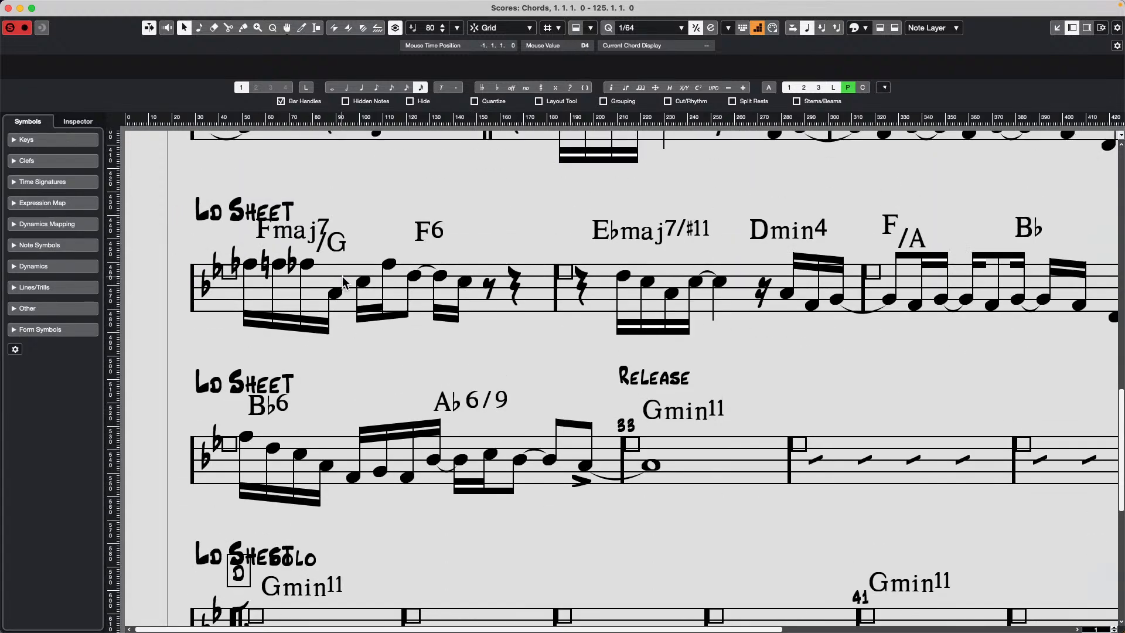
click(9, 8)
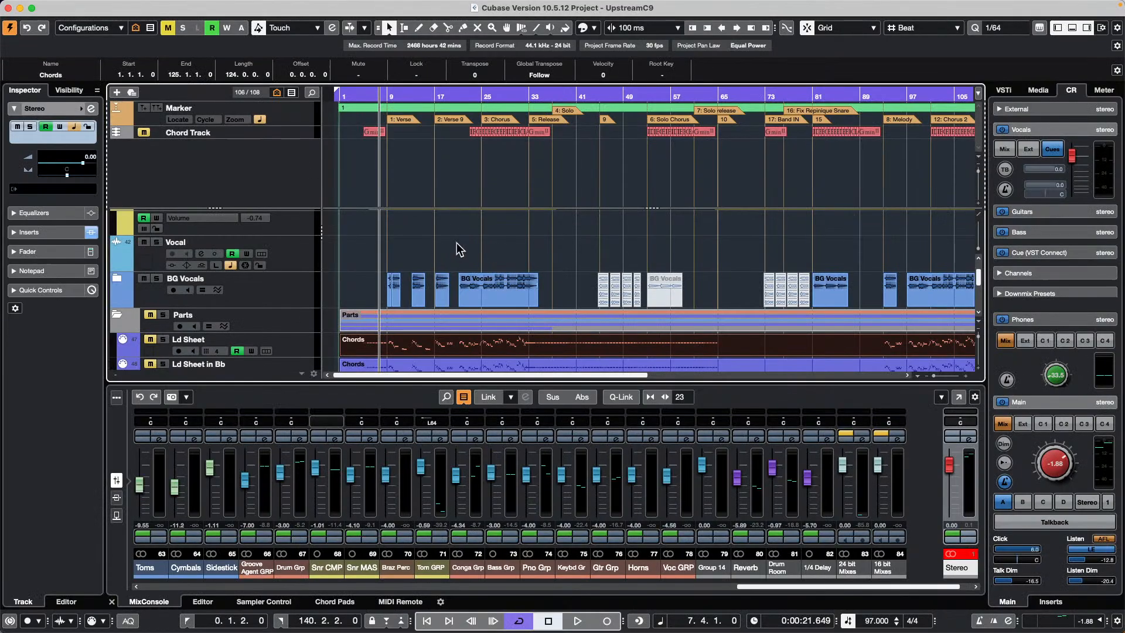
Step: Return to the Drums folder track, expand it to show its tracks, and collapse it again
scroll(458, 243, down, 3)
scroll(460, 242, up, 15)
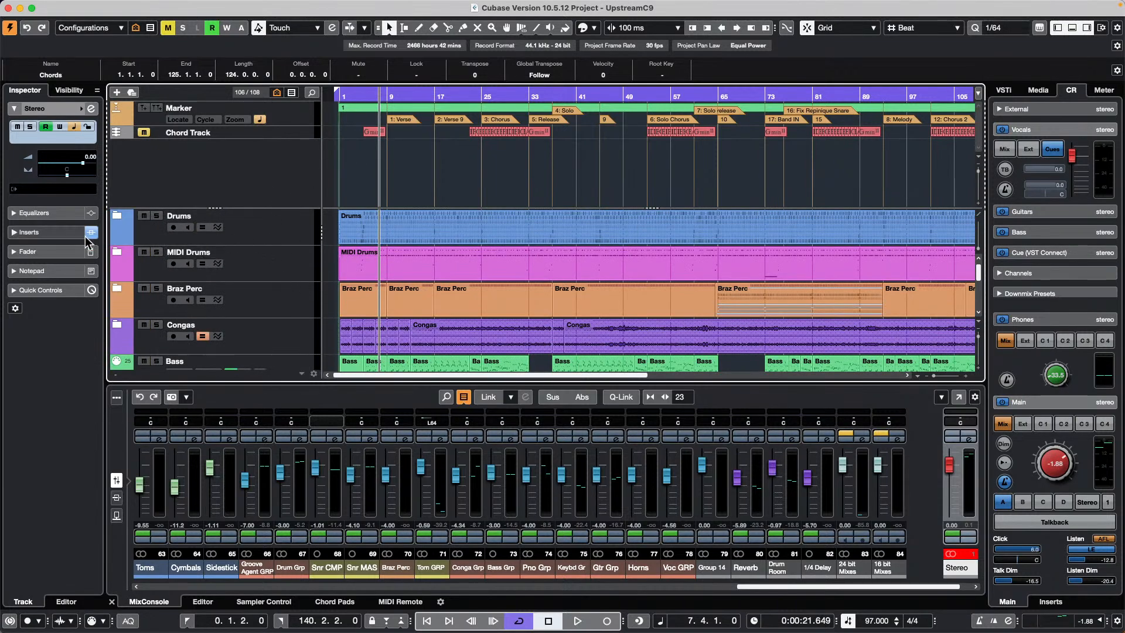
click(118, 217)
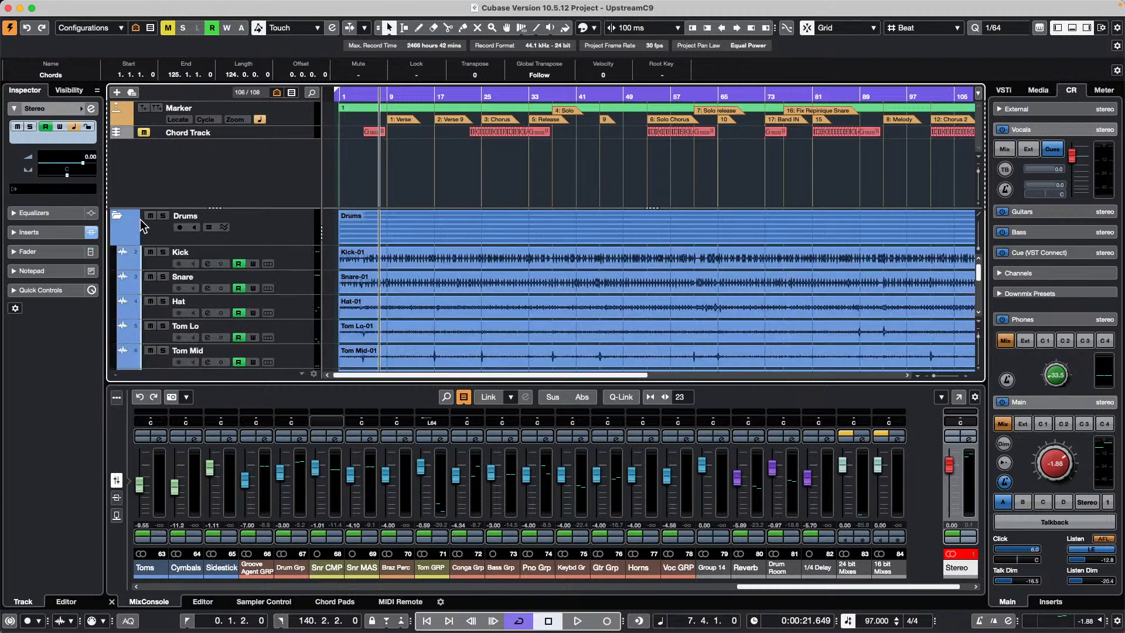
click(117, 217)
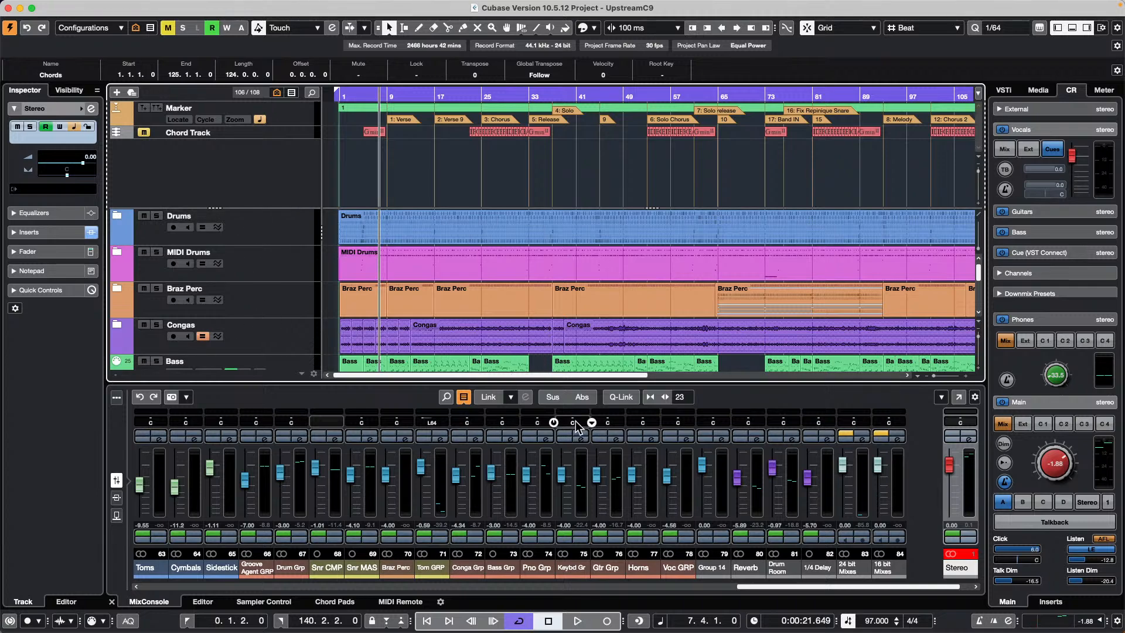
Step: Start playback and solo the Gtr Grp channel briefly in the MixConsole, then remove the solo
drag(761, 586, 815, 593)
key(space)
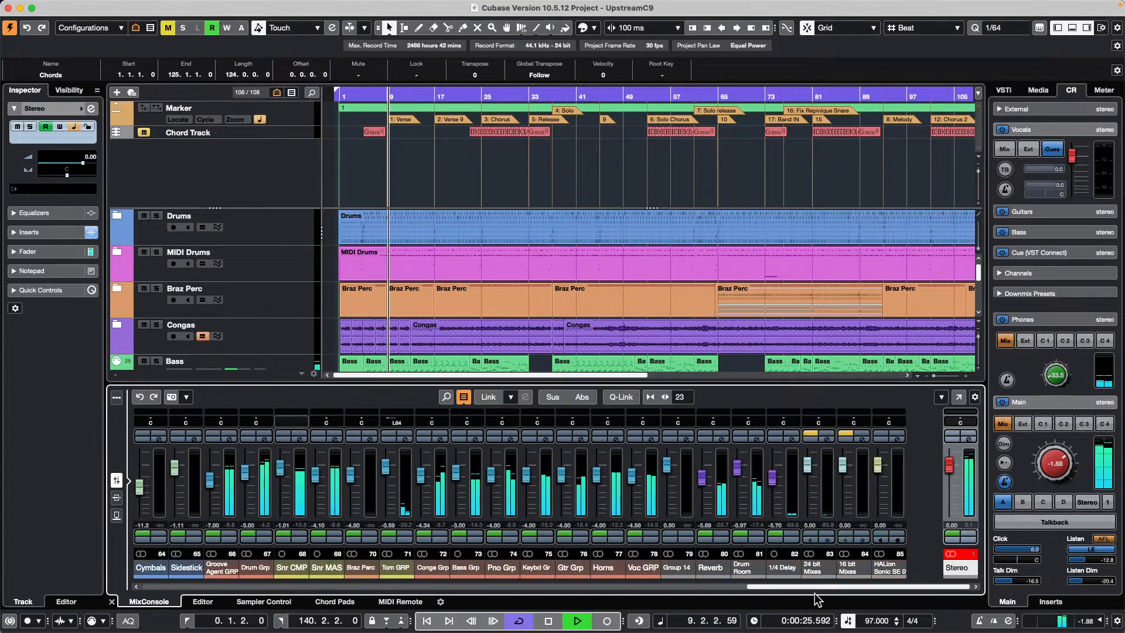
click(583, 437)
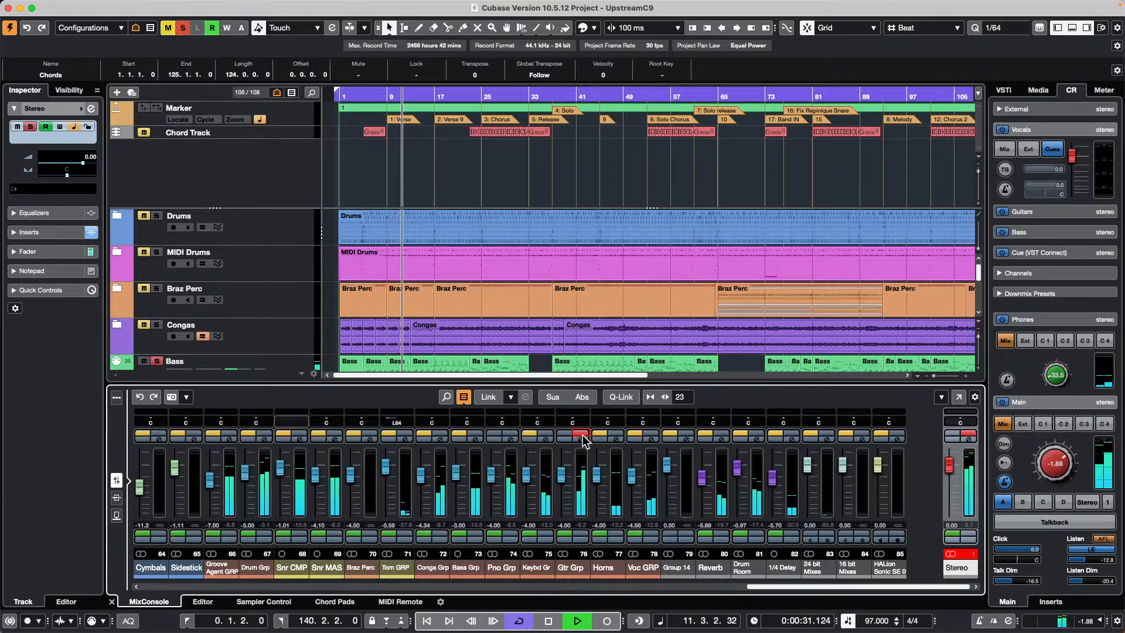
click(582, 436)
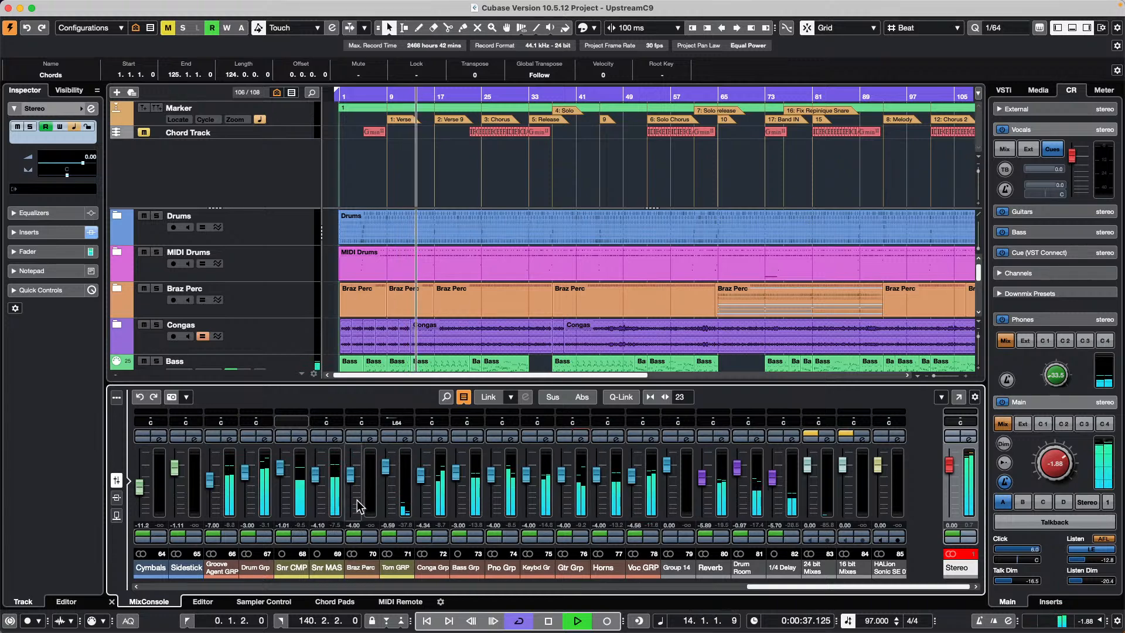
Step: Solo the Conga Grp channel, check which source channels it solos across the MixConsole, then remove the solo and stop playback
click(440, 436)
drag(782, 586, 172, 581)
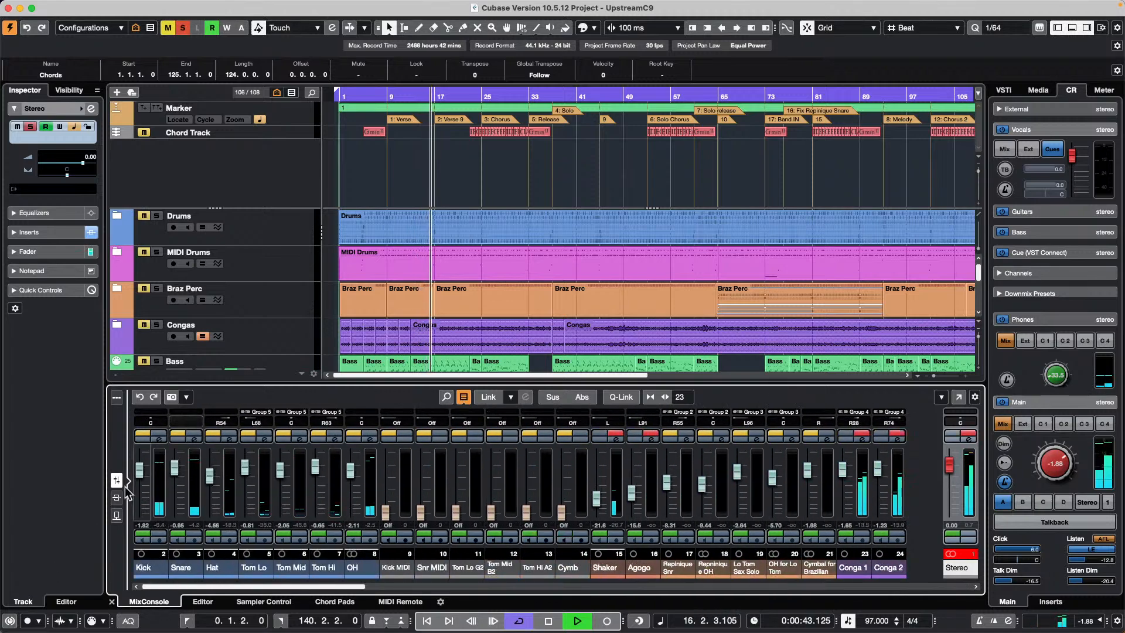
drag(328, 587, 445, 589)
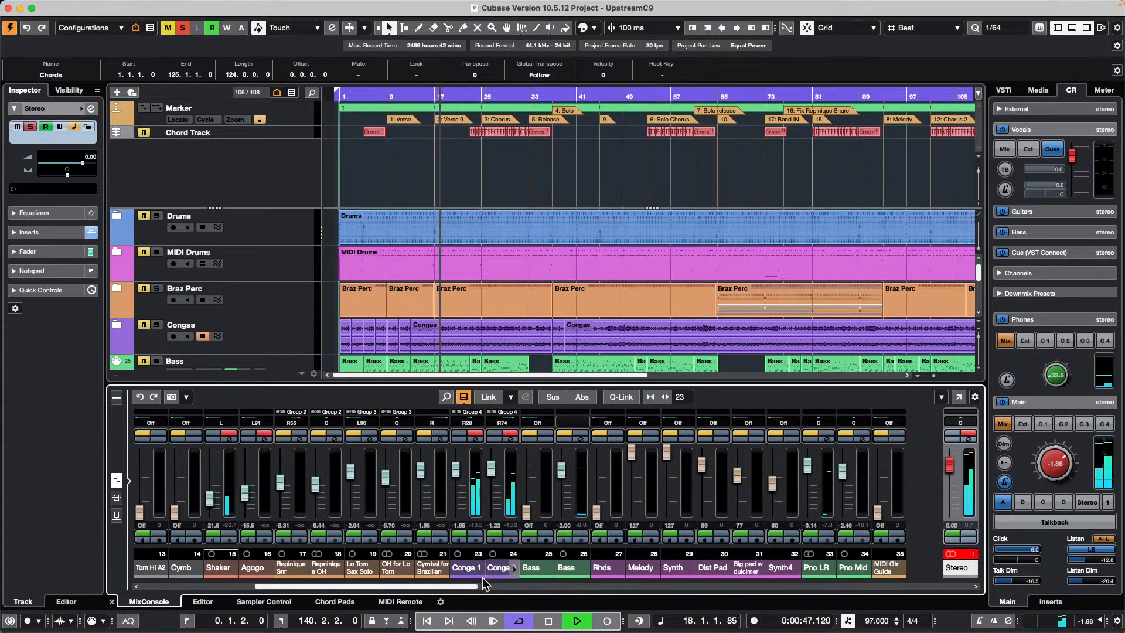
scroll(468, 586, right, 15)
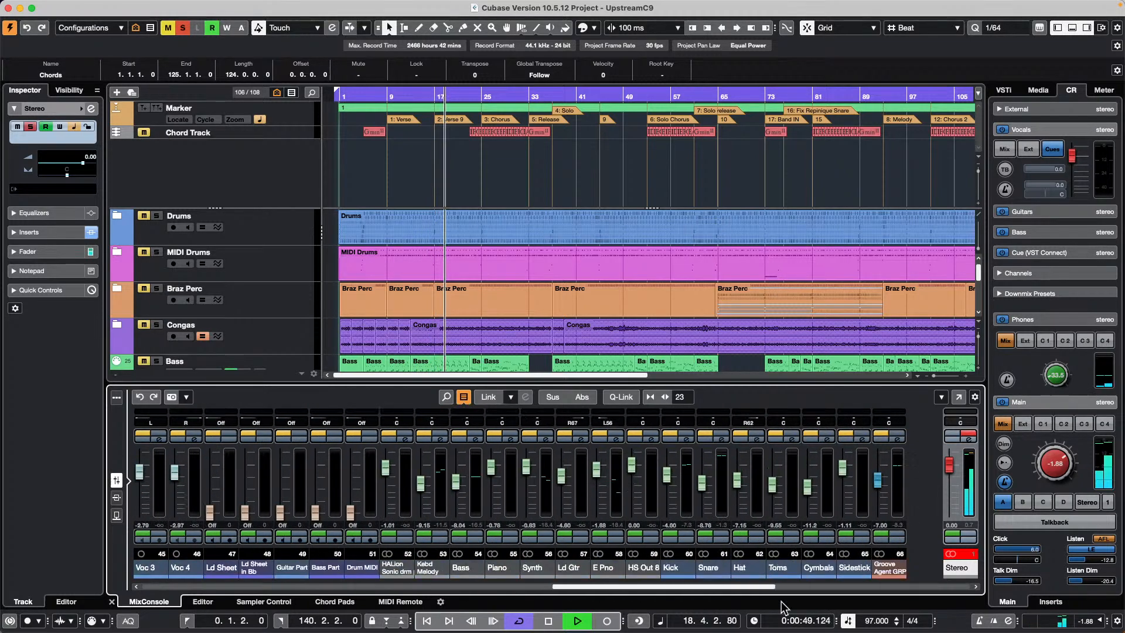
click(476, 435)
key(space)
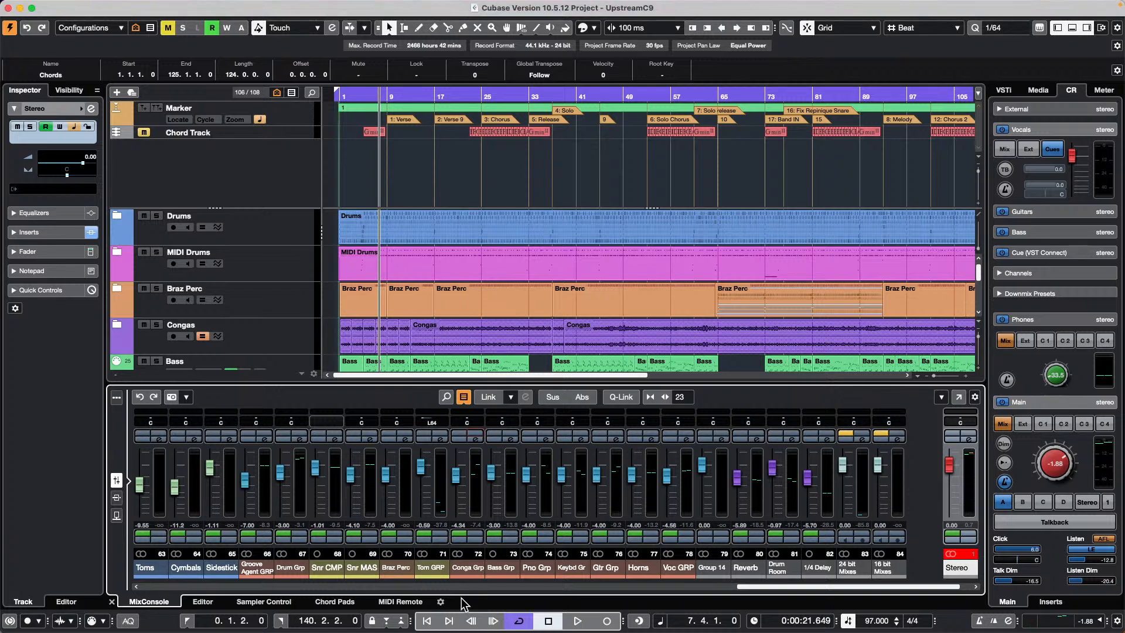
Step: Switch to Steinberg Download Assistant, dismiss the eLicenser Control password request, and show the Cubase Pro 12 downloads
mouse_move(484, 630)
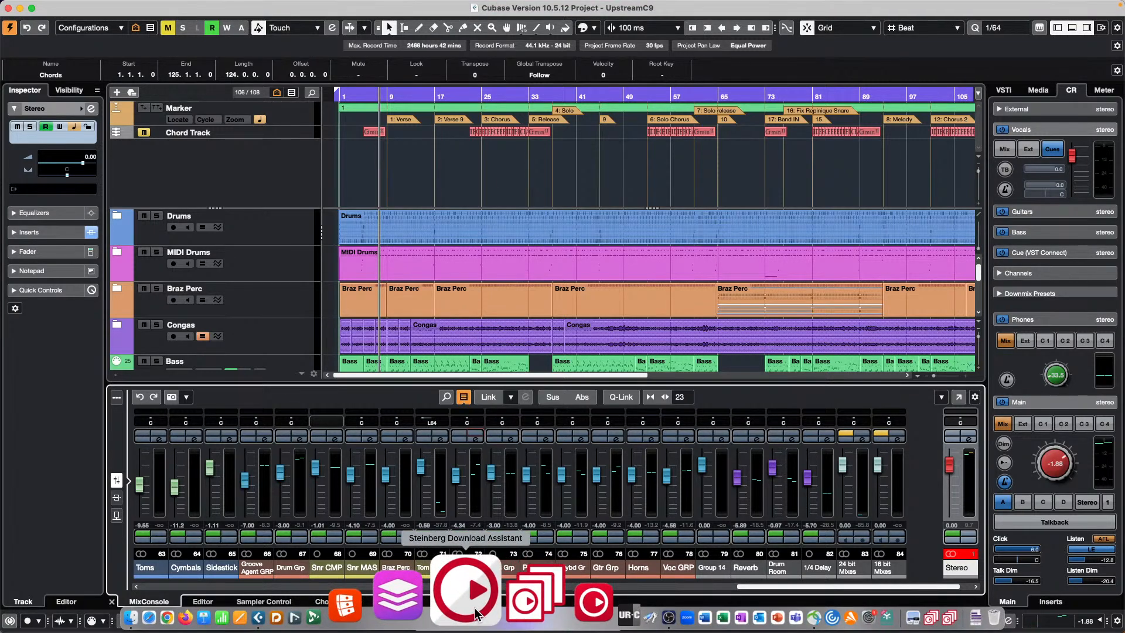
click(475, 614)
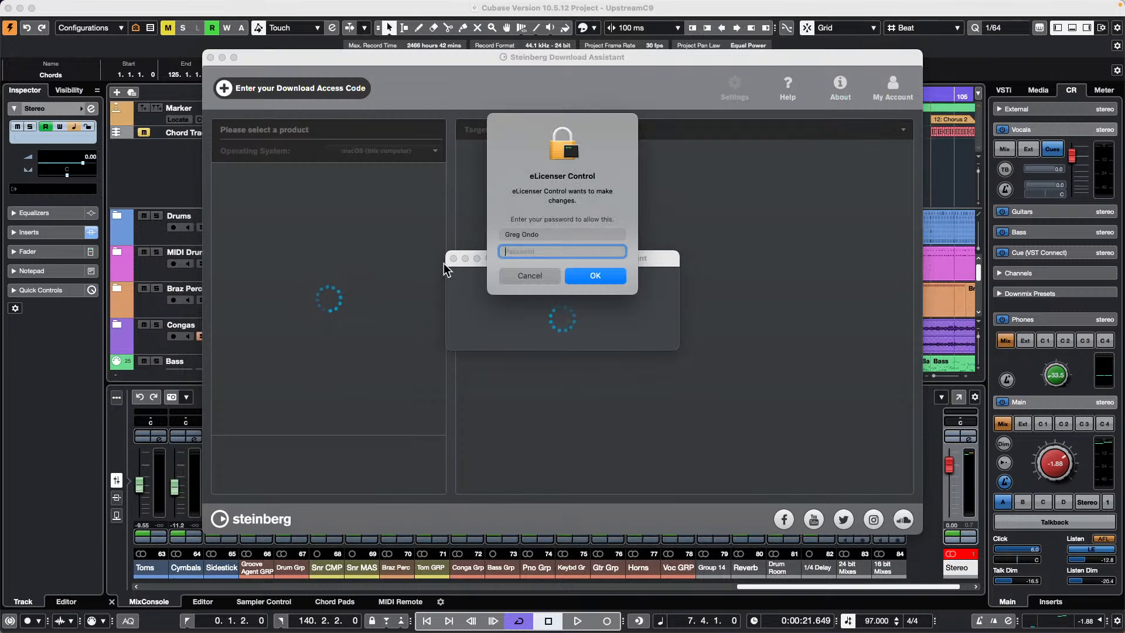
click(530, 276)
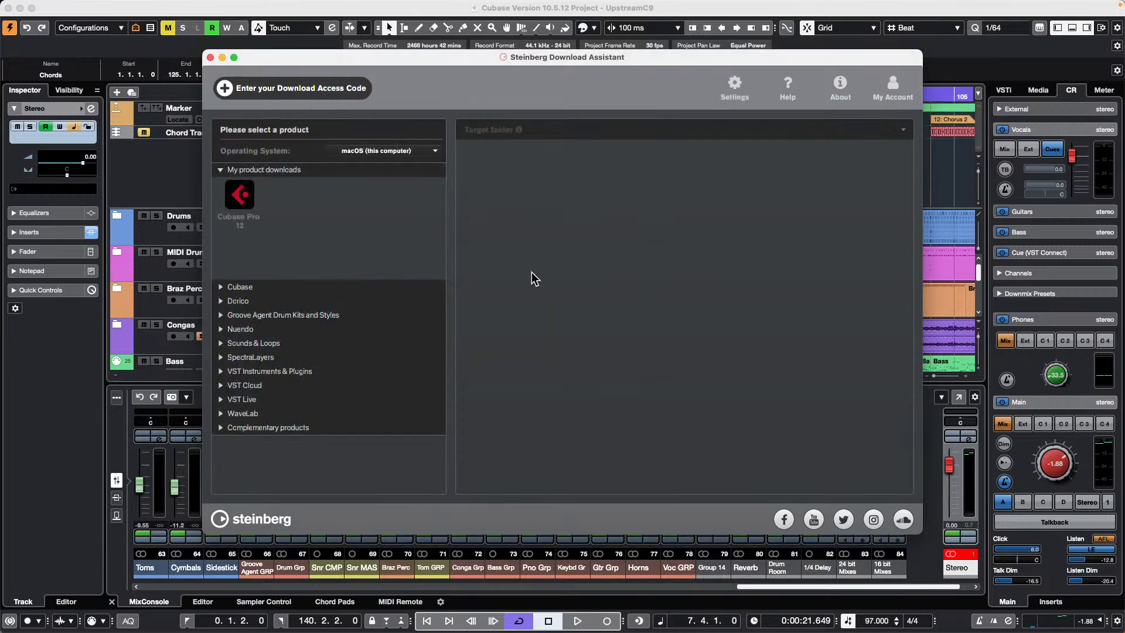
click(246, 199)
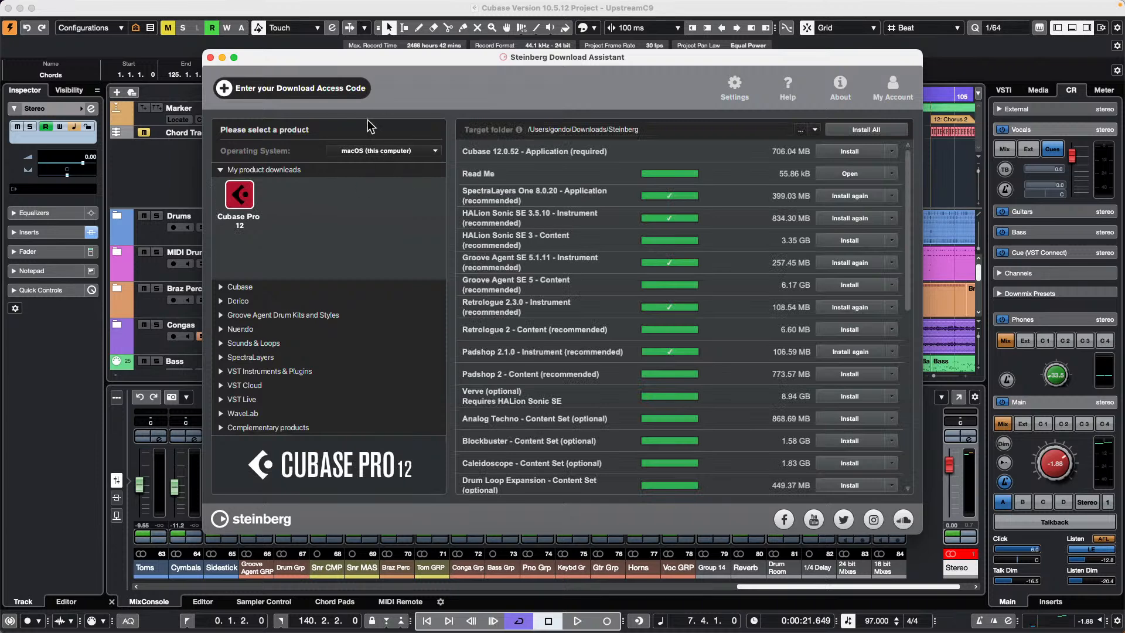
Step: Open the Download Access Code entry, cancel it without entering a code, and close Steinberg Download Assistant
click(287, 92)
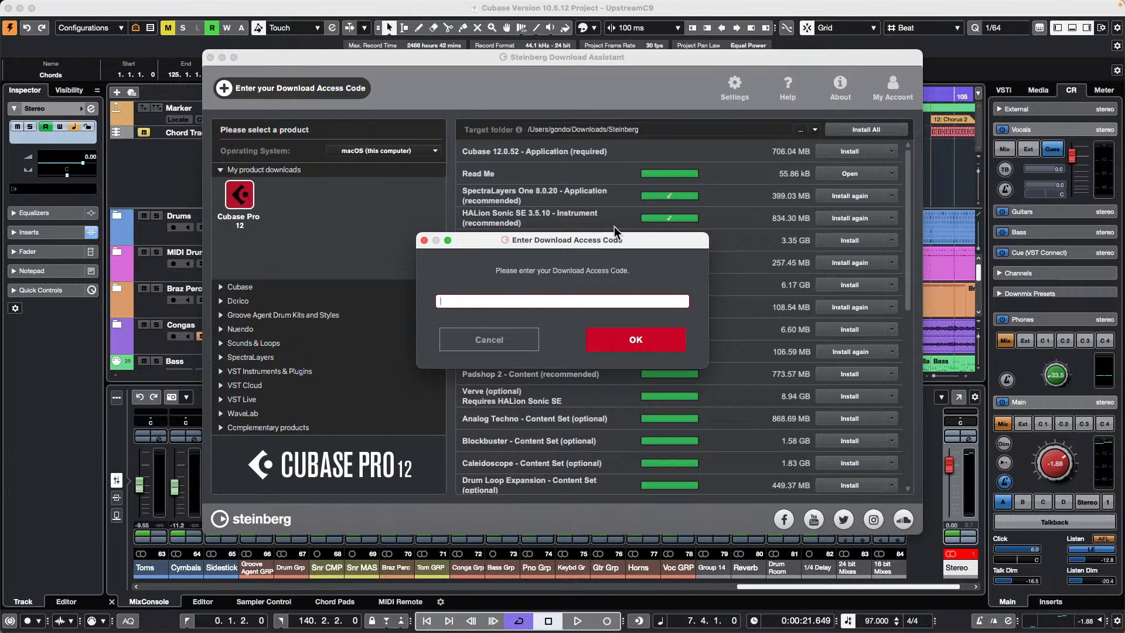
click(483, 340)
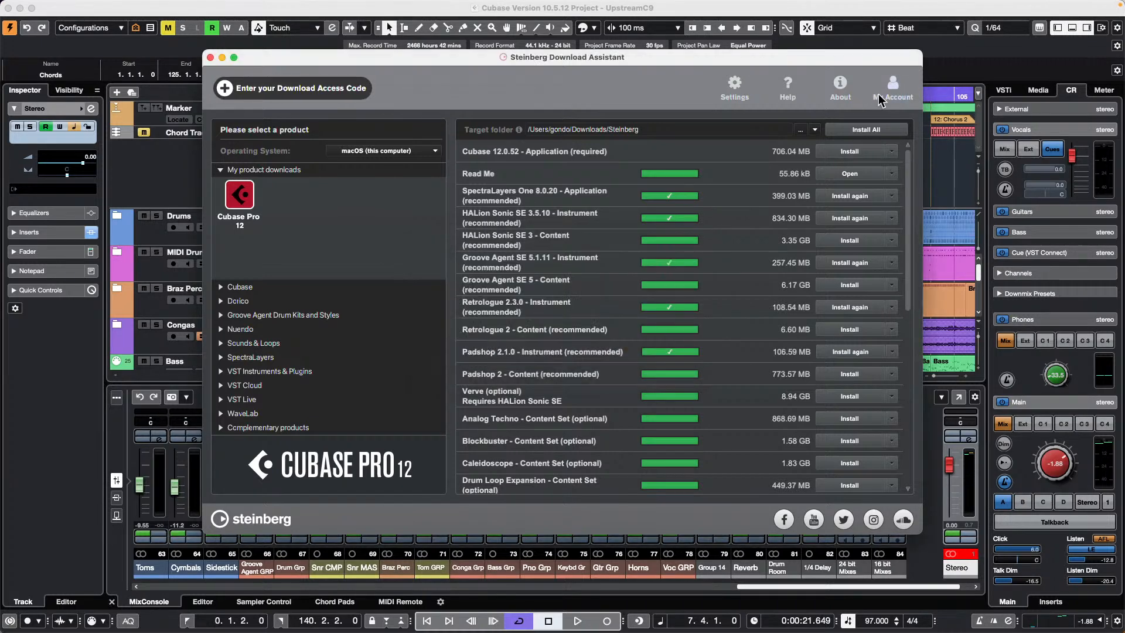
click(212, 56)
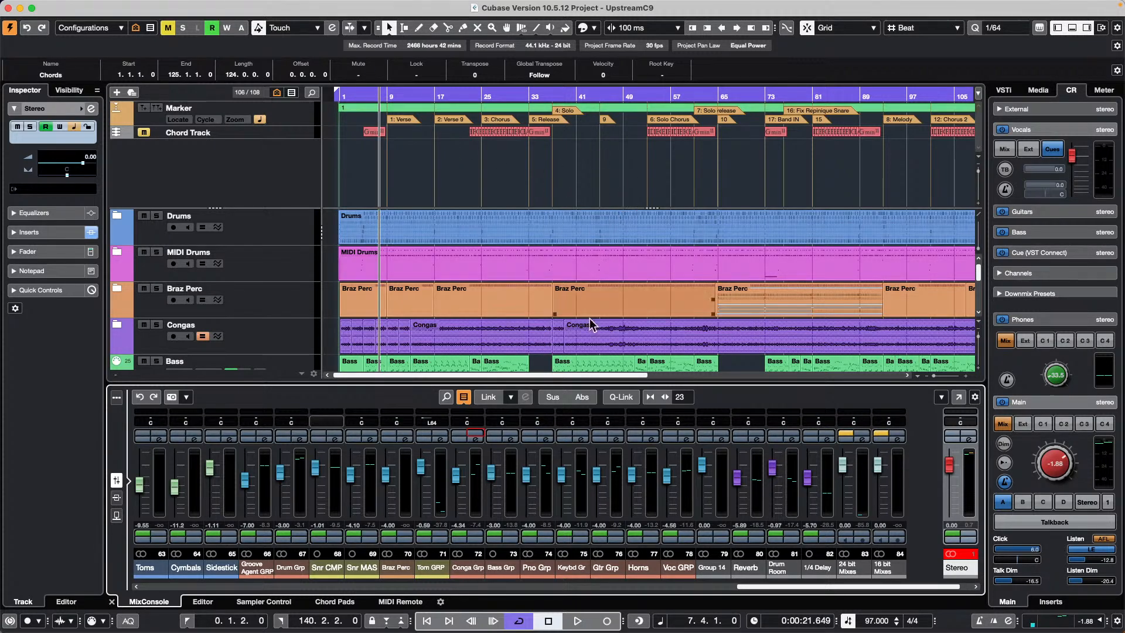
Step: Lower the Drum Grp channel's fader to -34.9 in the MixConsole
scroll(785, 585, left, 4)
scroll(786, 585, right, 1)
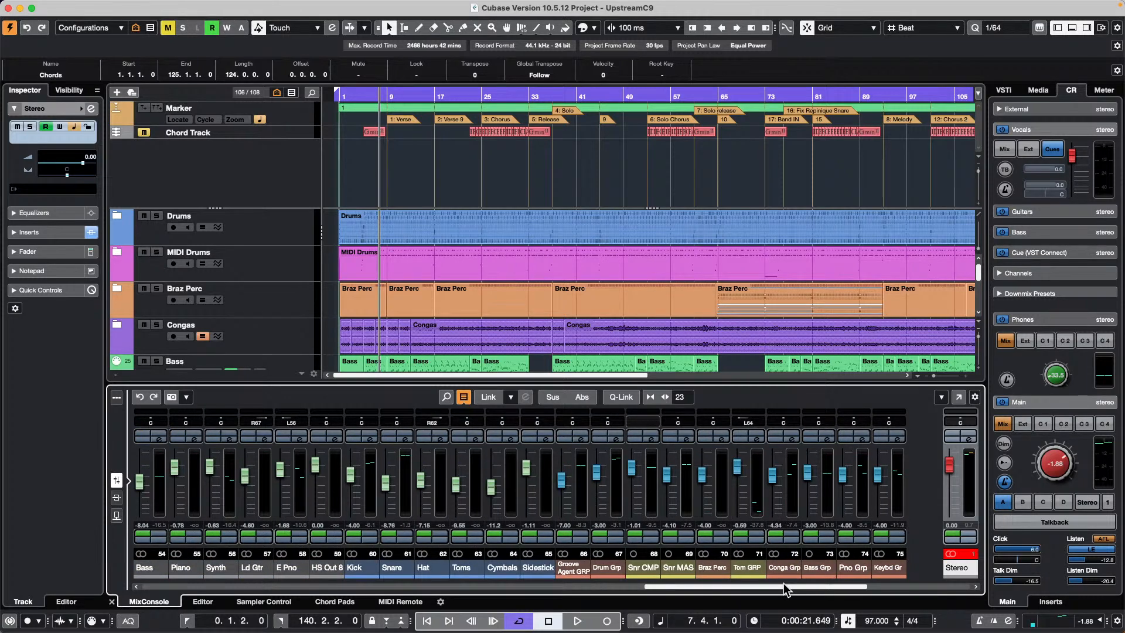
scroll(785, 589, right, 1)
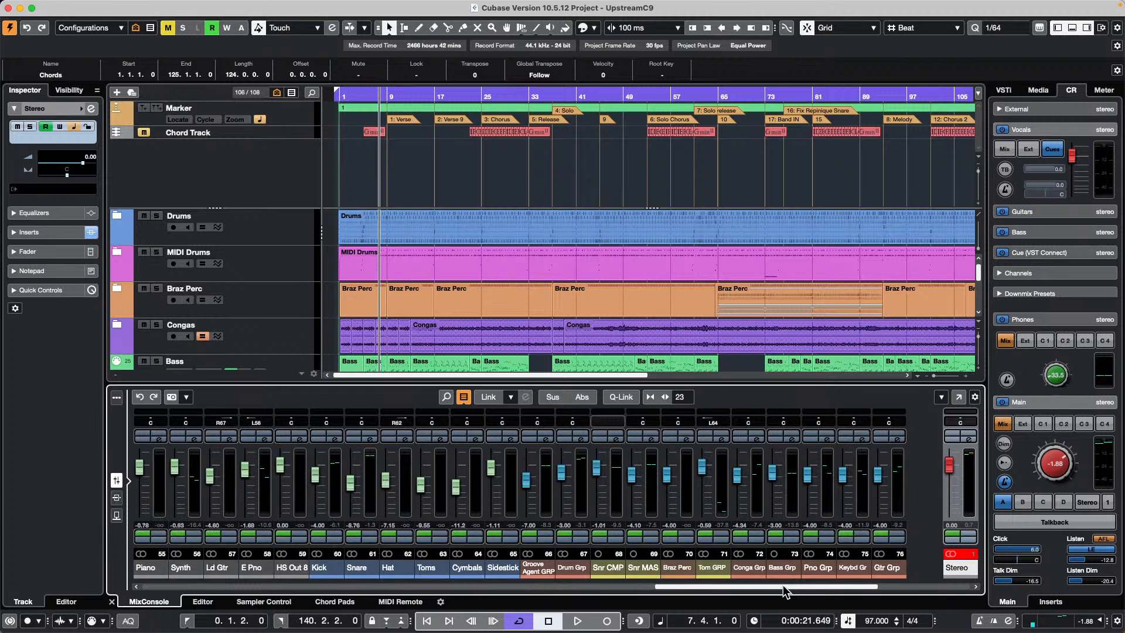
scroll(785, 589, left, 4)
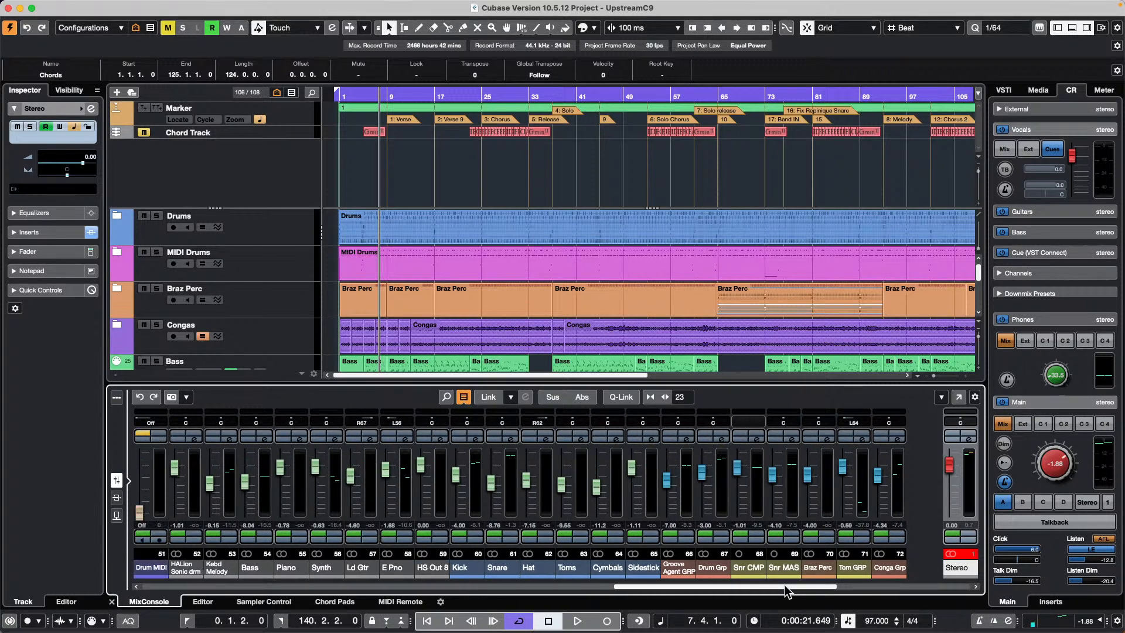
scroll(784, 586, right, 2)
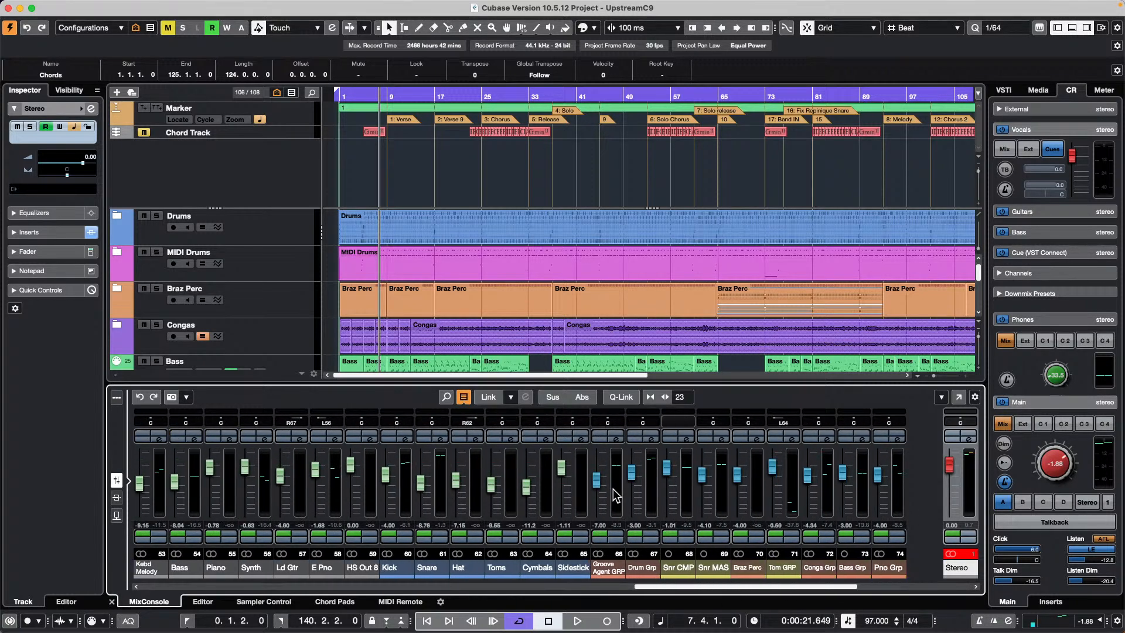
scroll(624, 485, down, 3)
scroll(628, 484, down, 1)
scroll(628, 489, down, 1)
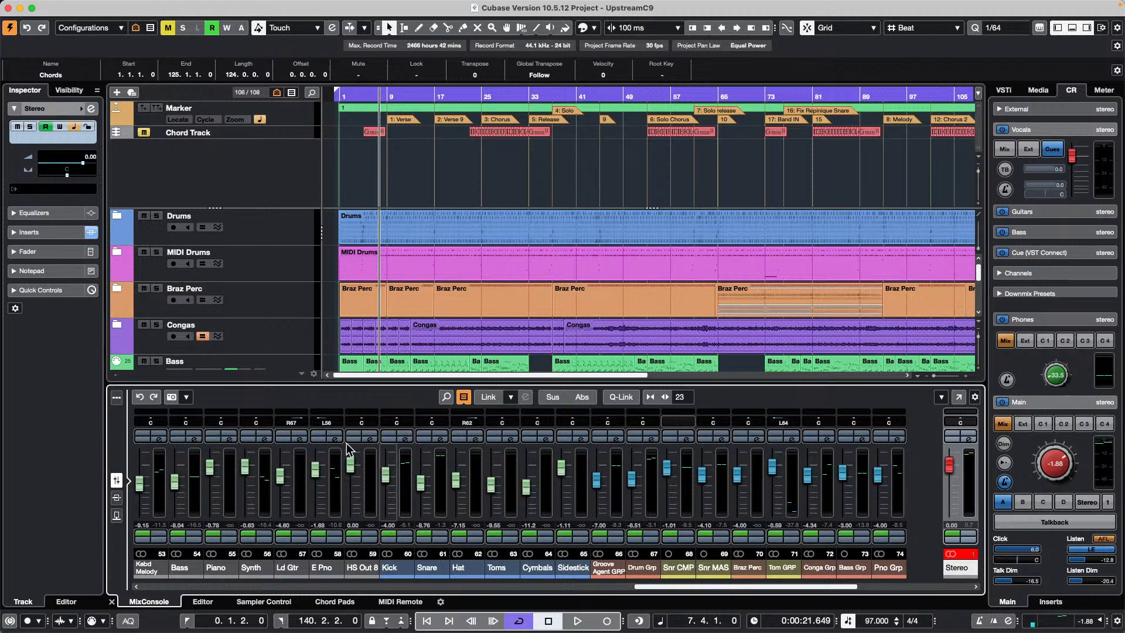
scroll(639, 488, down, 10)
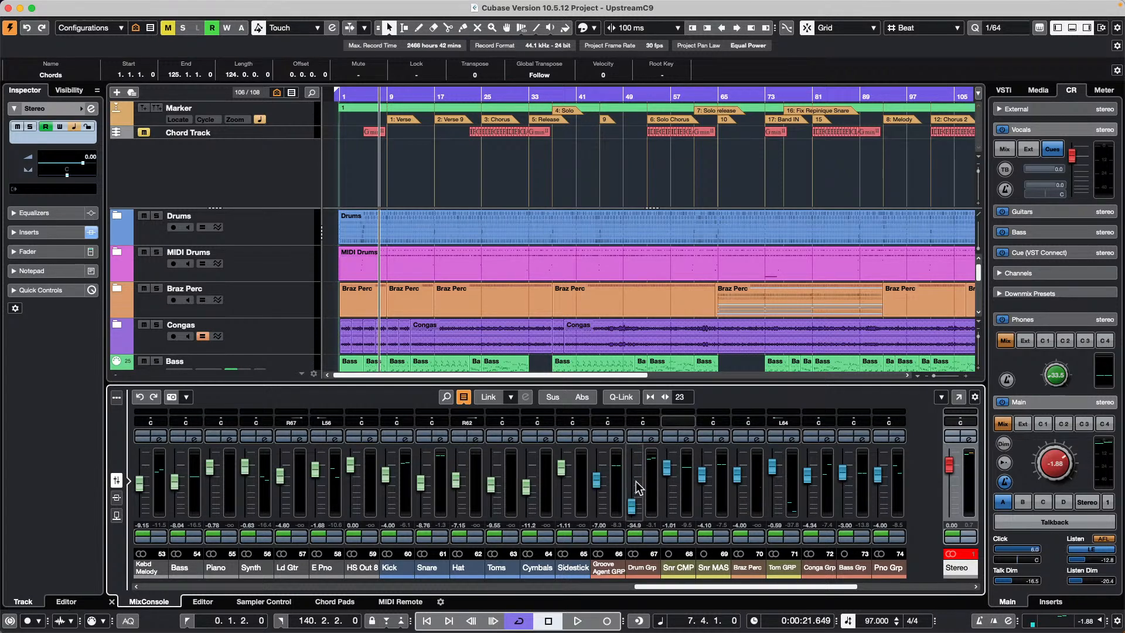
Step: Undo the Drum Grp fader change in the MixConsole
click(140, 398)
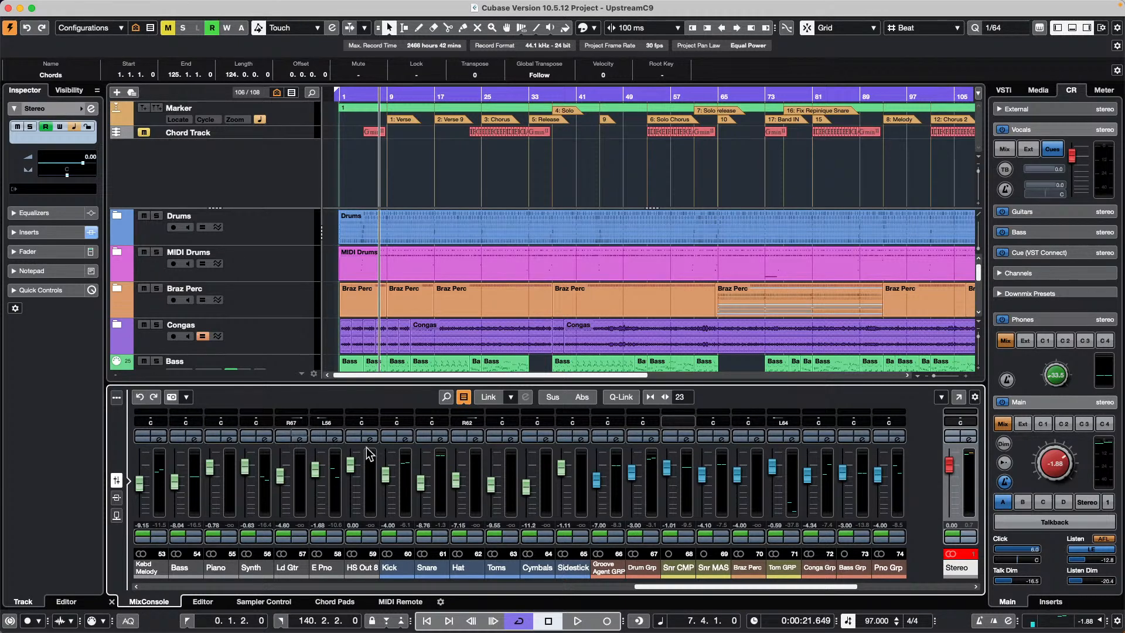
Step: Lower the Groove Agent GRP, Drum Grp and Snr CMP faders, then undo these fader changes in the MixConsole
scroll(633, 489, down, 4)
scroll(597, 491, down, 3)
scroll(596, 489, down, 2)
scroll(668, 489, down, 2)
scroll(668, 489, down, 2)
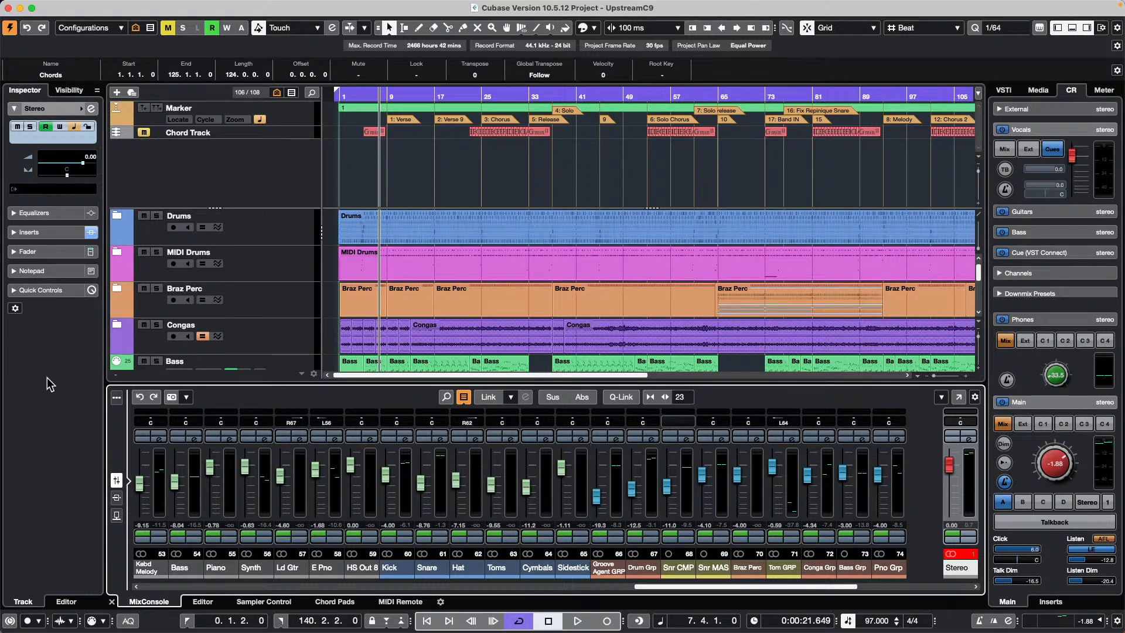
click(142, 399)
click(143, 399)
click(142, 399)
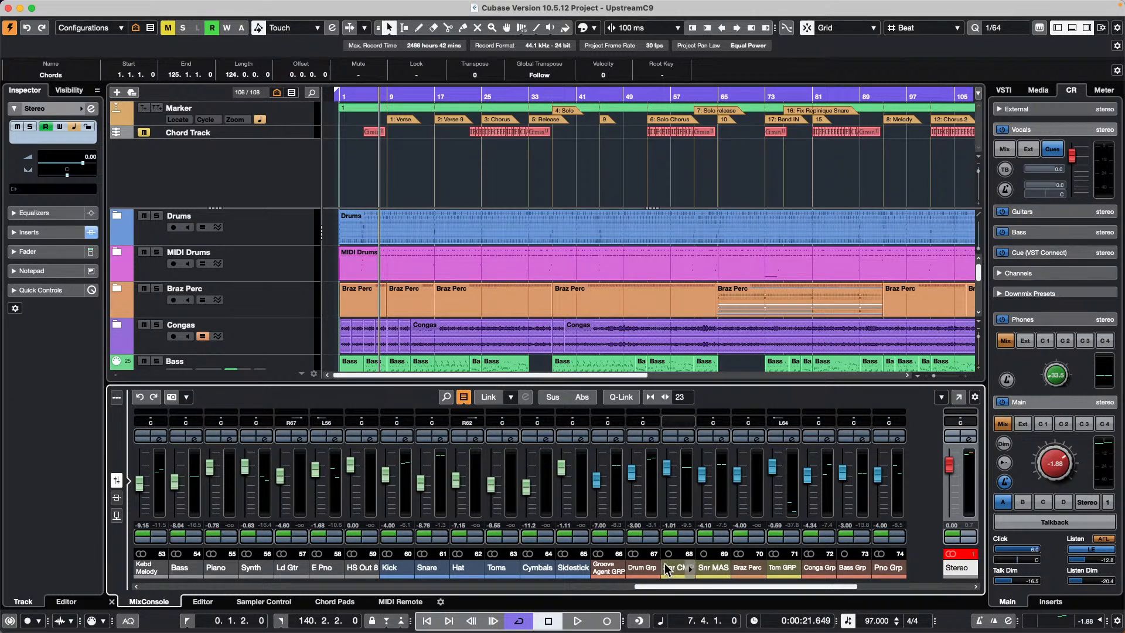
Step: Look through the MixConsole channels from the group channels back to the vocal, guitar and Pno LR channels
scroll(658, 588, left, 6)
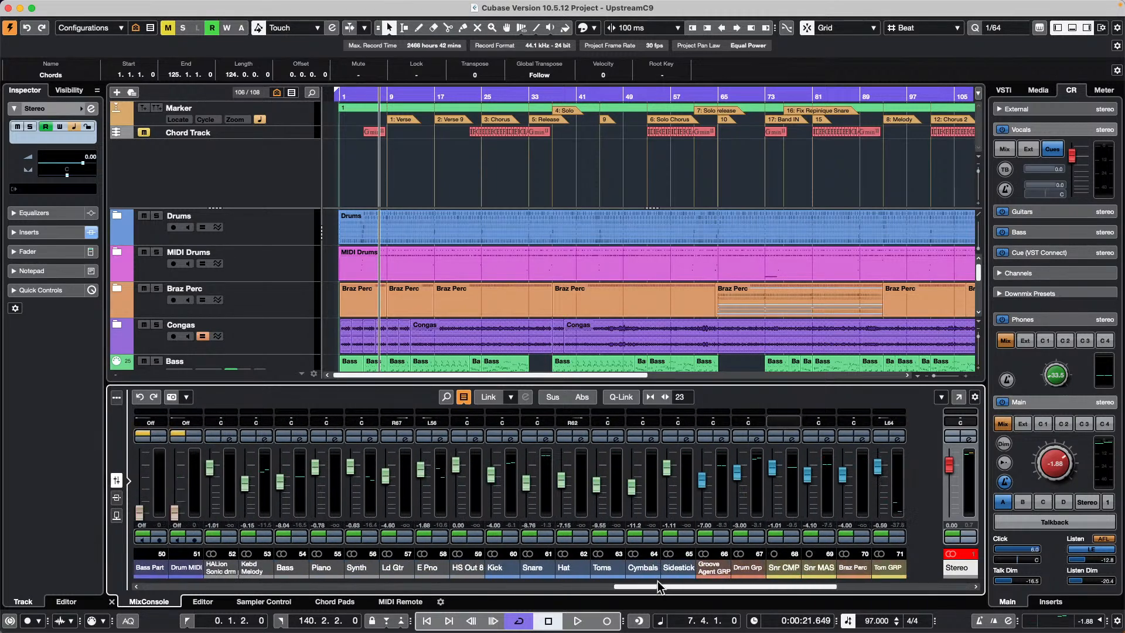
scroll(659, 588, left, 4)
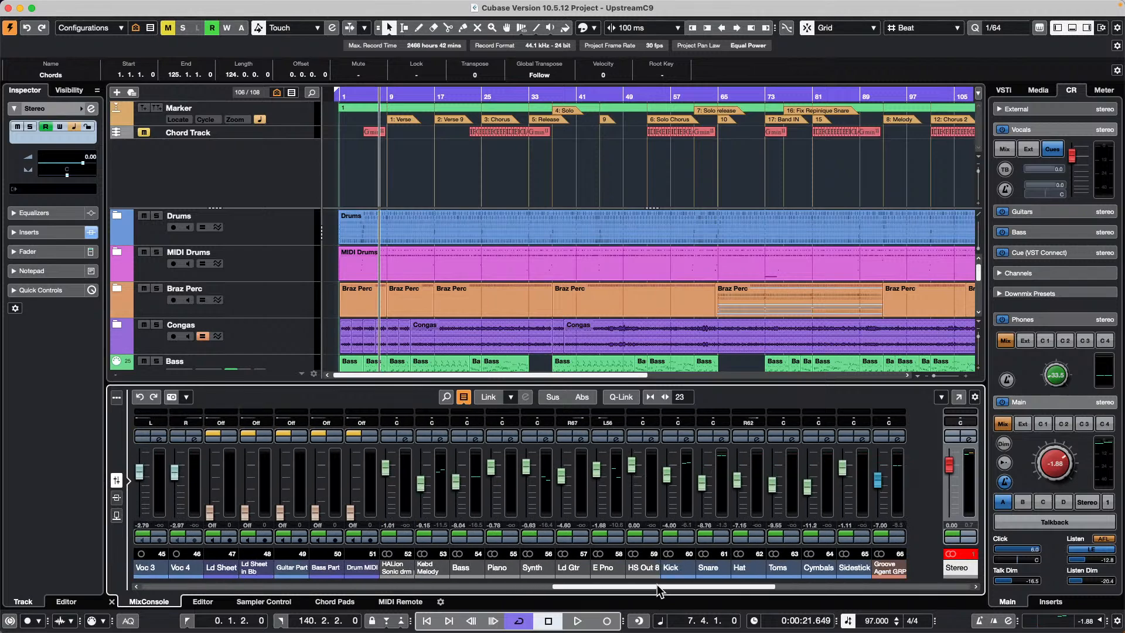
scroll(657, 585, left, 6)
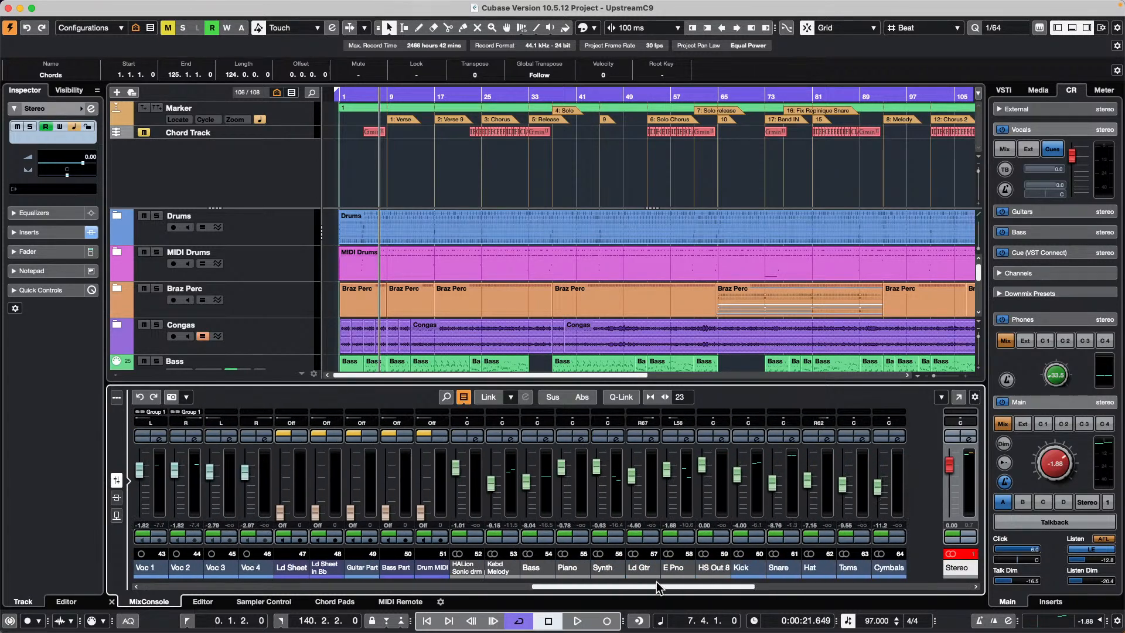
scroll(658, 586, left, 6)
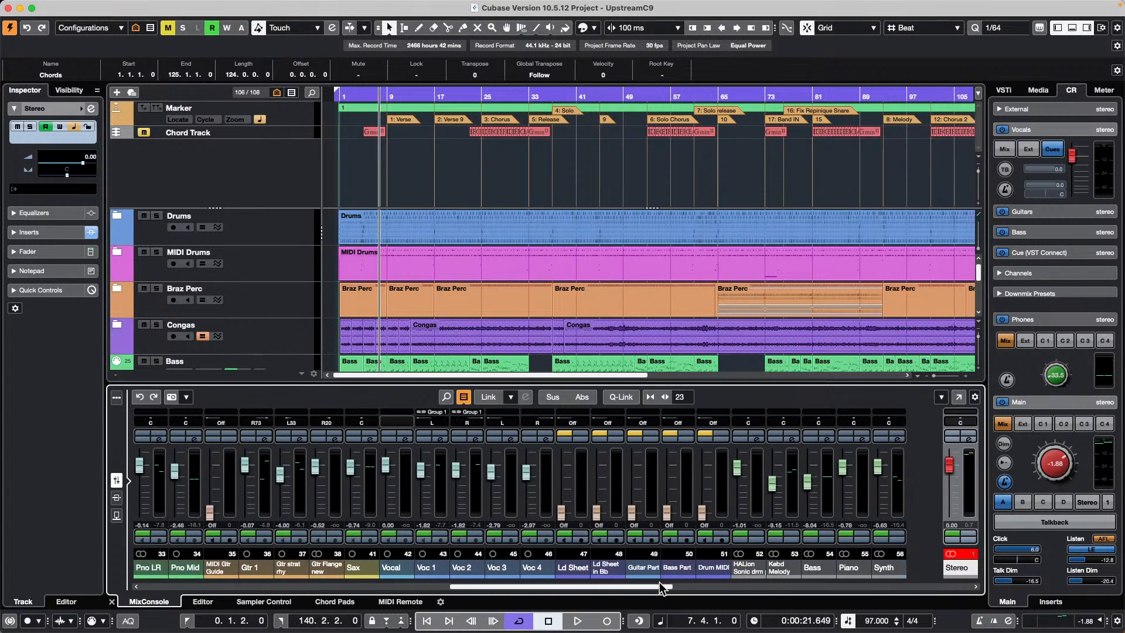
scroll(686, 588, left, 1)
scroll(686, 584, right, 3)
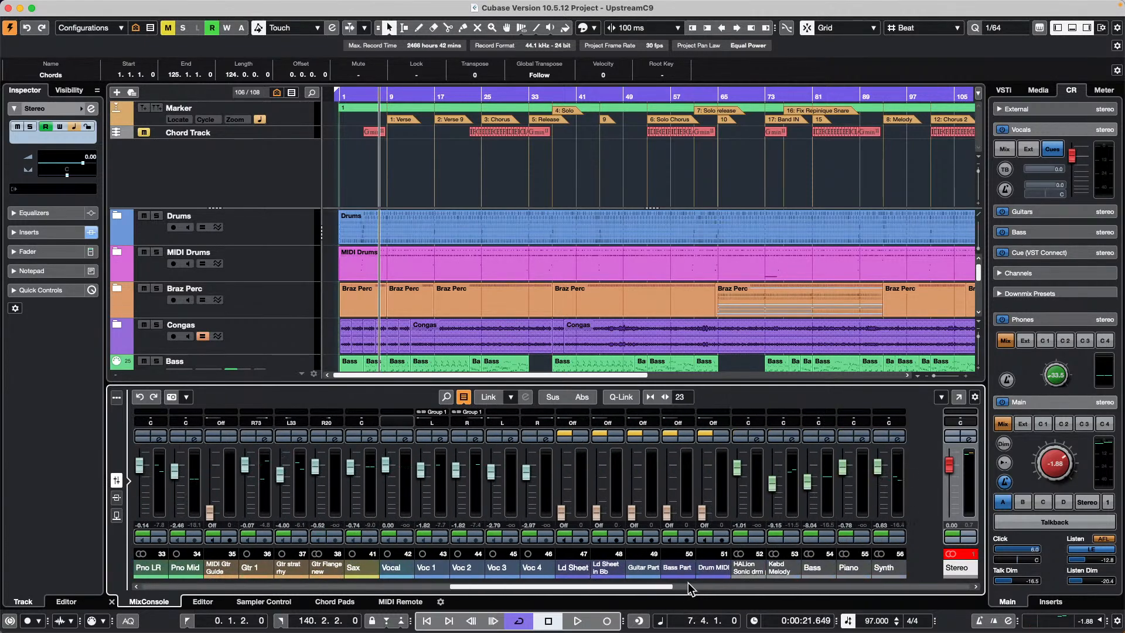
scroll(688, 584, left, 4)
scroll(688, 585, right, 4)
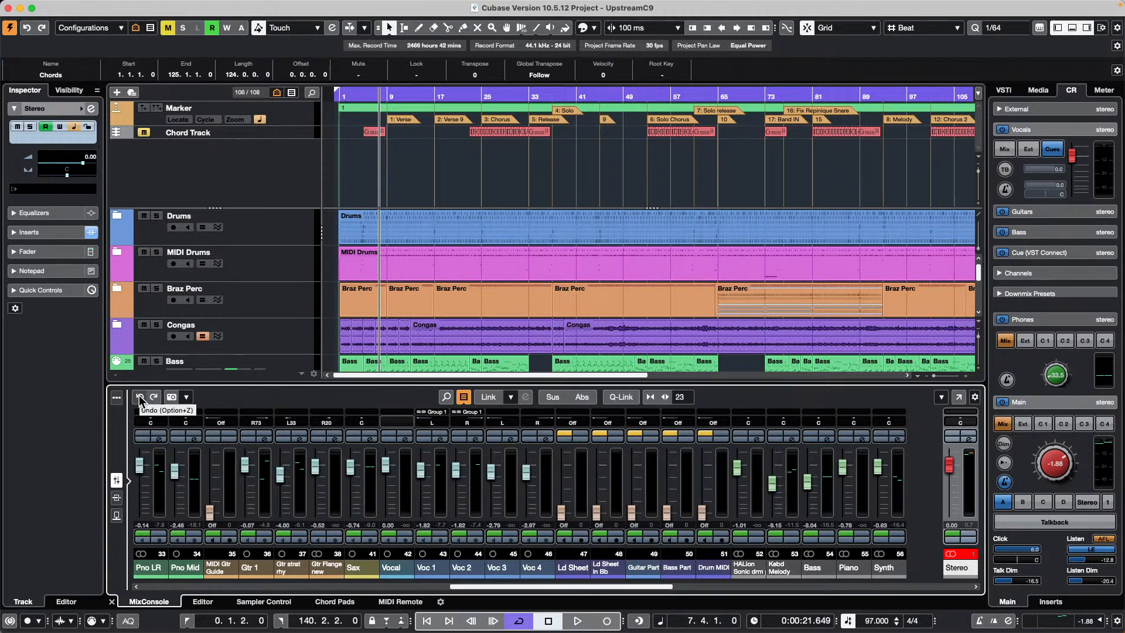
Step: Switch the lower-zone MixConsole from the faders to the insert racks and browse the neighbouring channels
click(117, 497)
scroll(757, 587, right, 3)
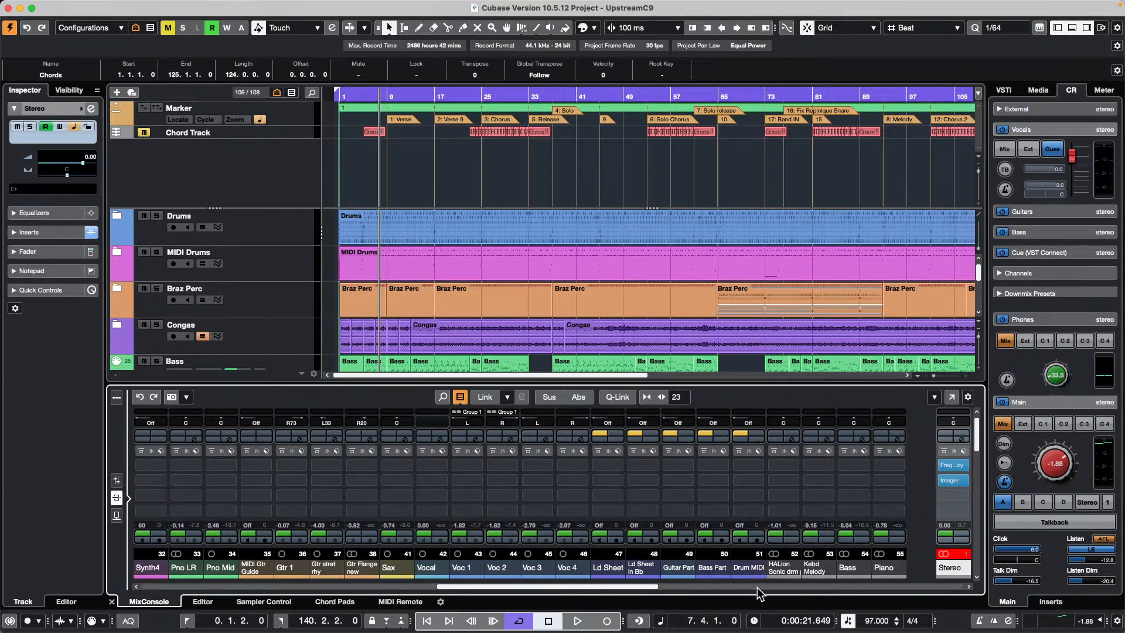
scroll(760, 586, left, 15)
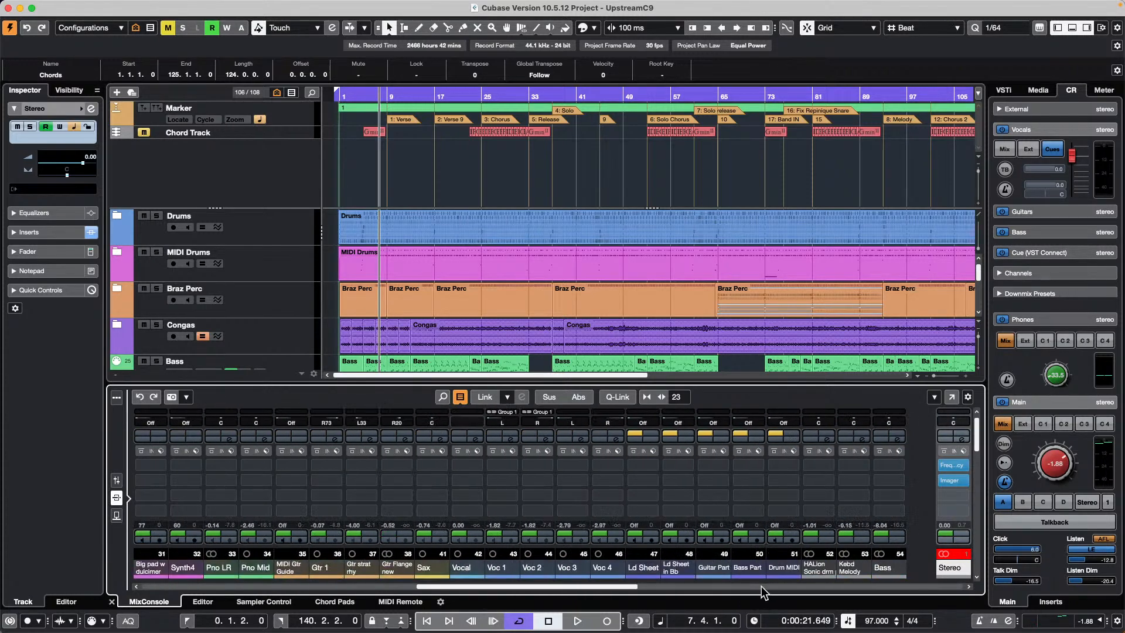
scroll(761, 586, right, 11)
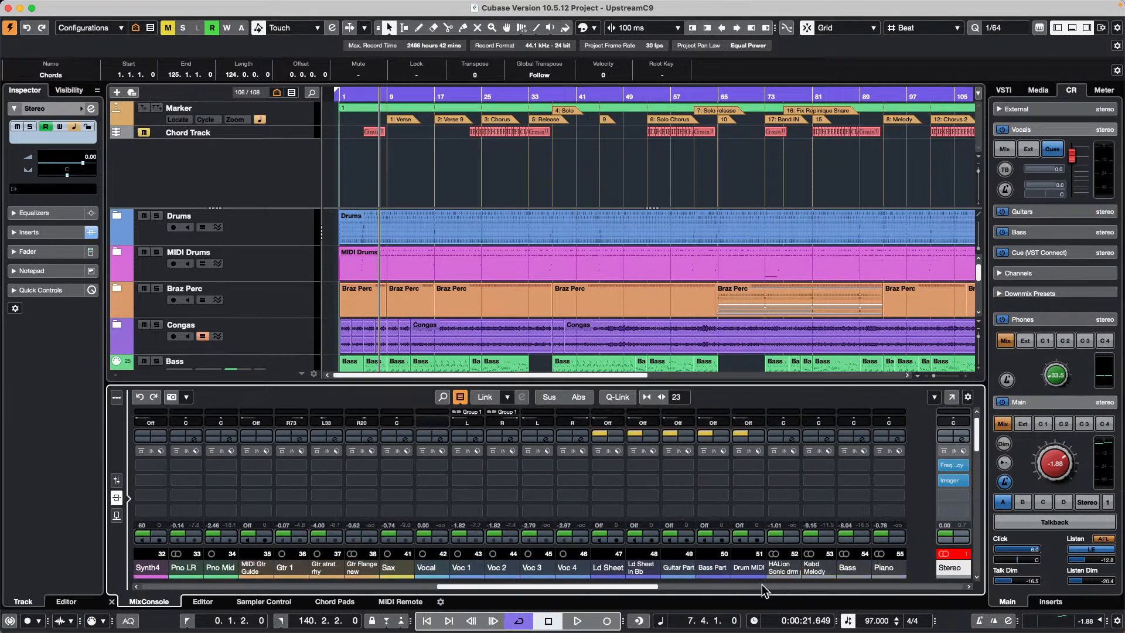
click(120, 497)
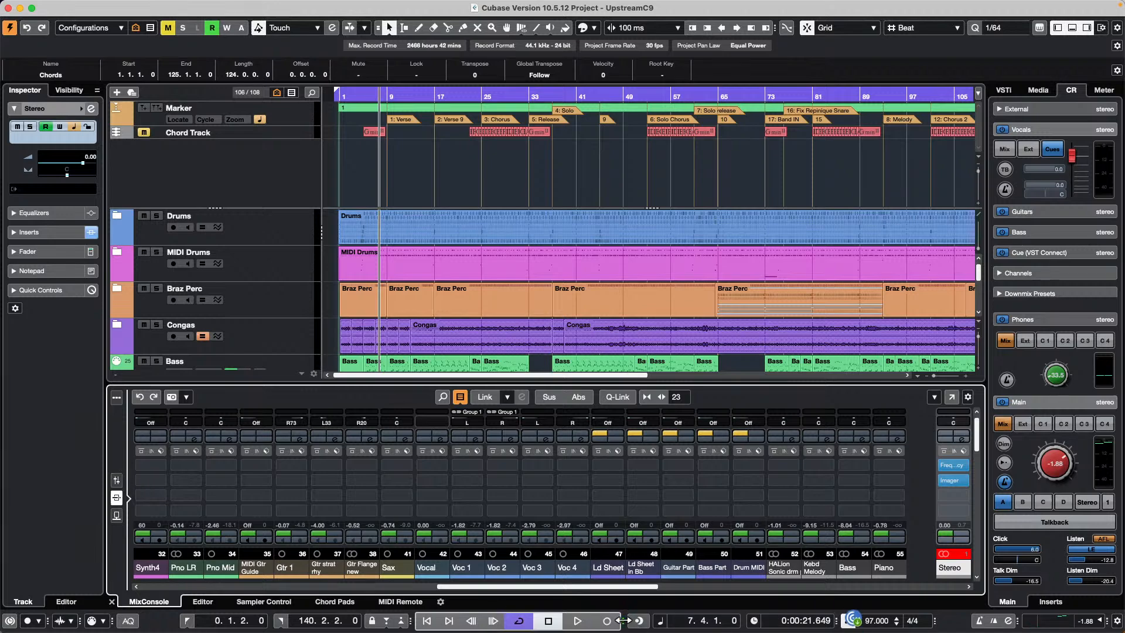
Step: Shift the transport controls along the Transport bar and back, then check which sections the bar can display
drag(625, 620, 479, 632)
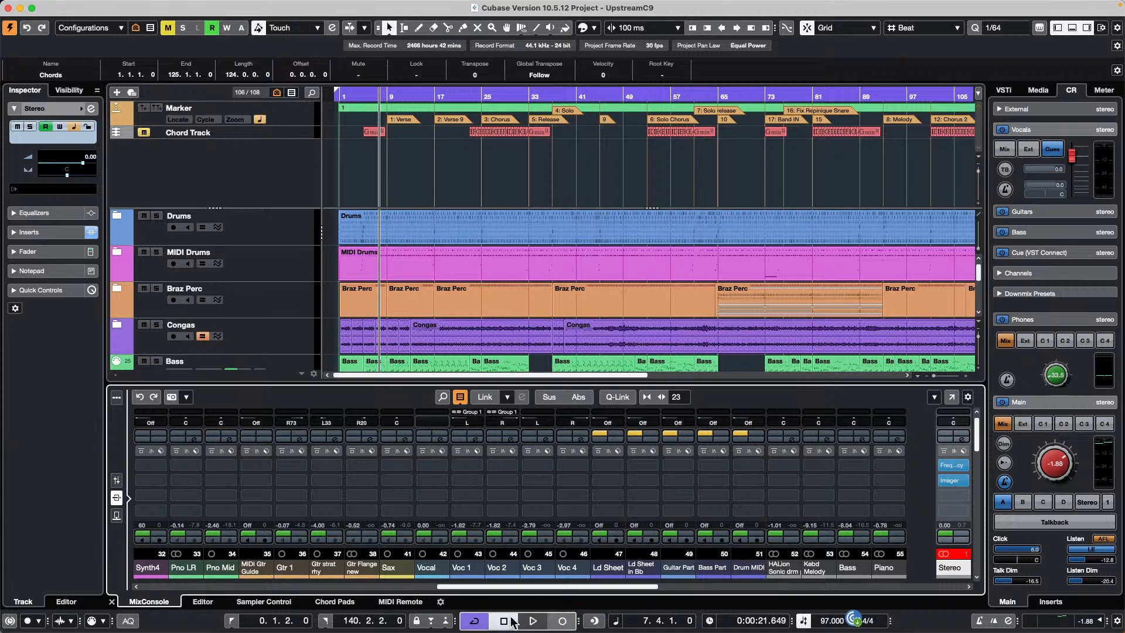
mouse_move(577, 625)
mouse_down()
mouse_move(615, 622)
mouse_move(546, 622)
mouse_move(627, 620)
mouse_up()
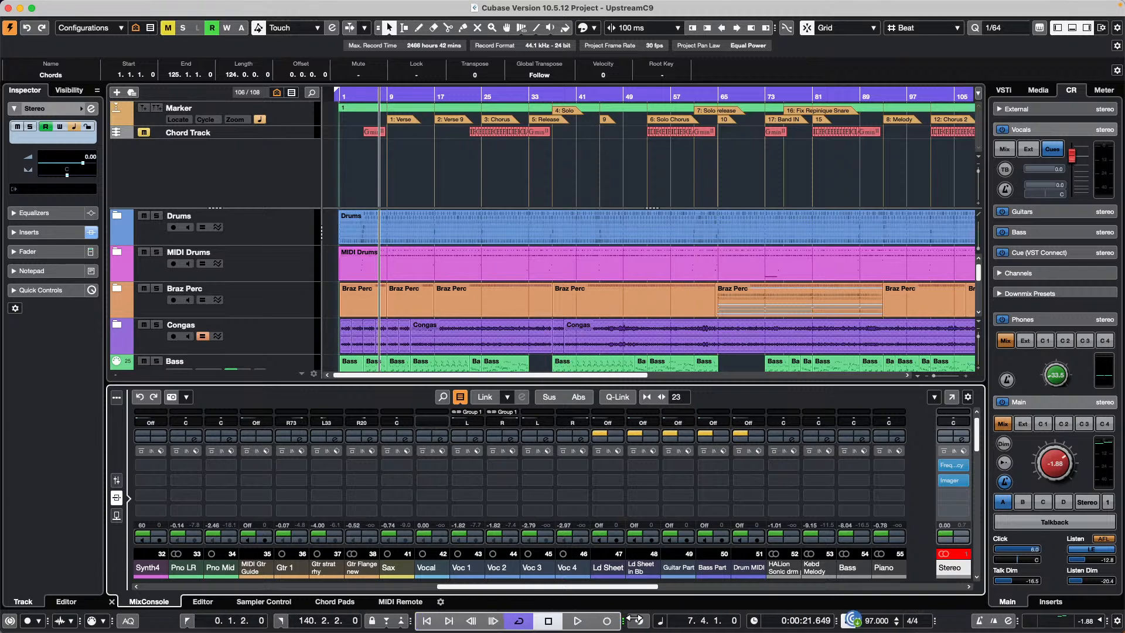
click(1117, 621)
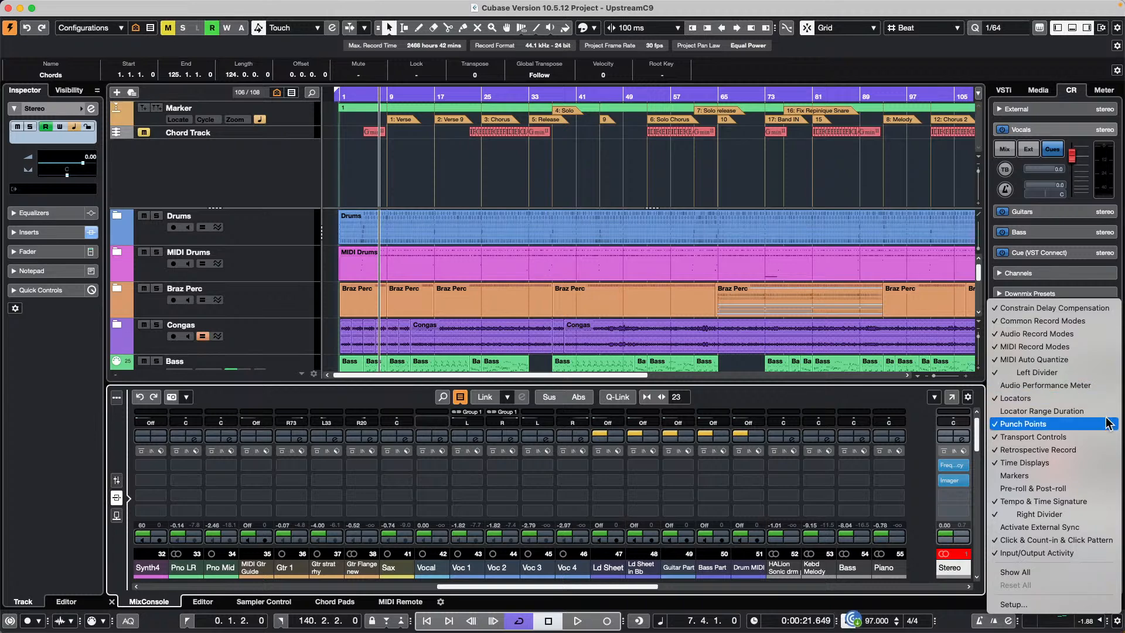
click(823, 178)
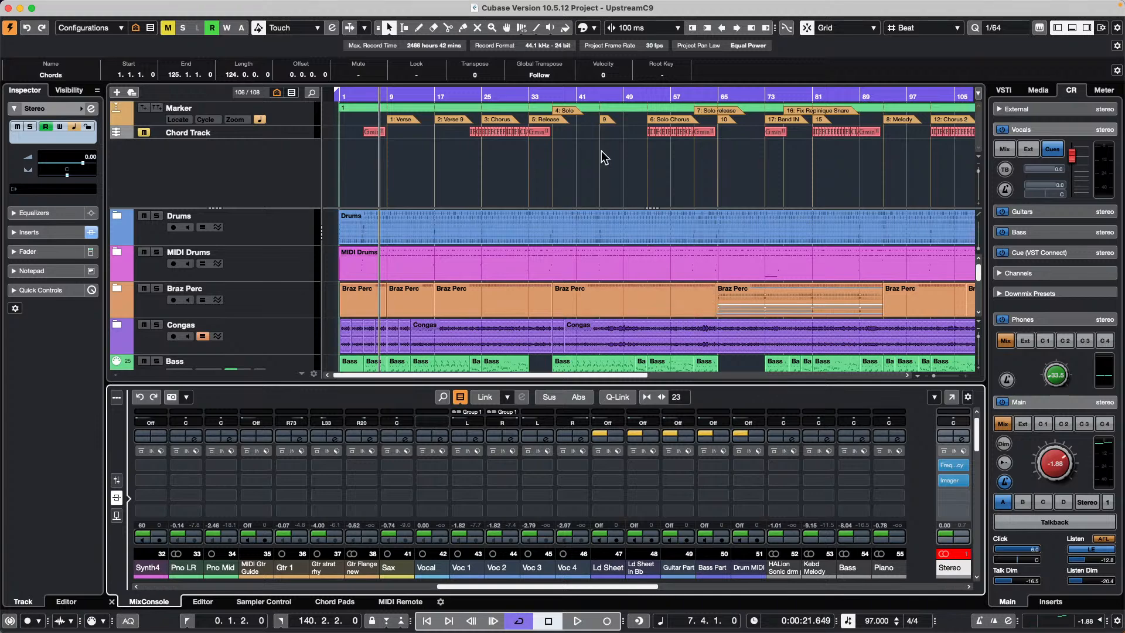
Step: Open the floating Transport panel, move it over the MixConsole, and close it
key(F2)
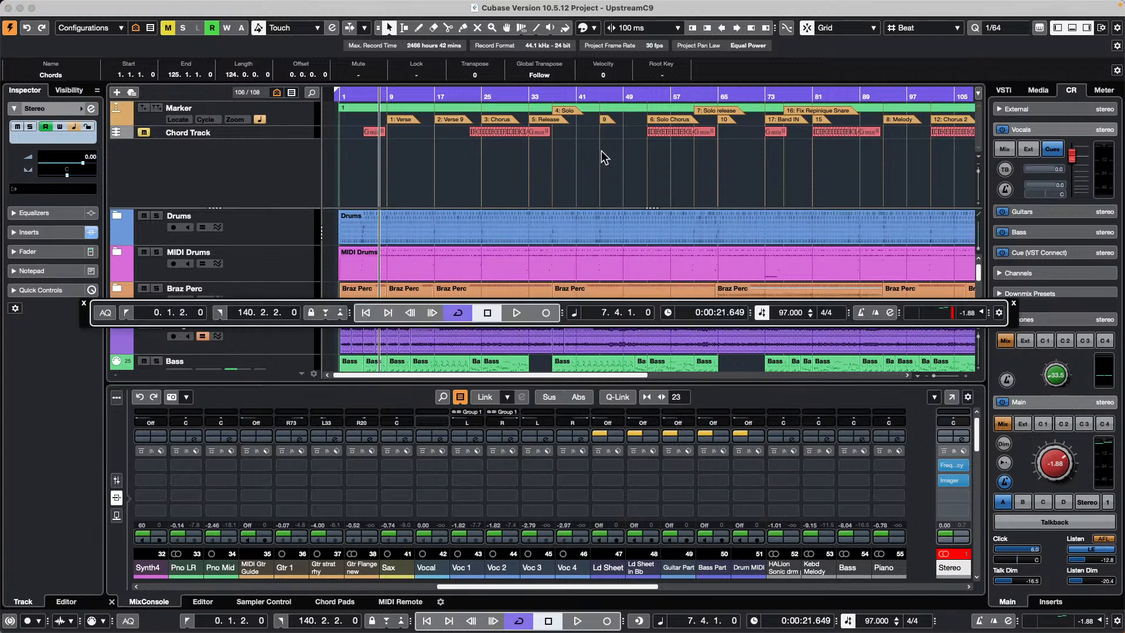
drag(83, 317, 132, 455)
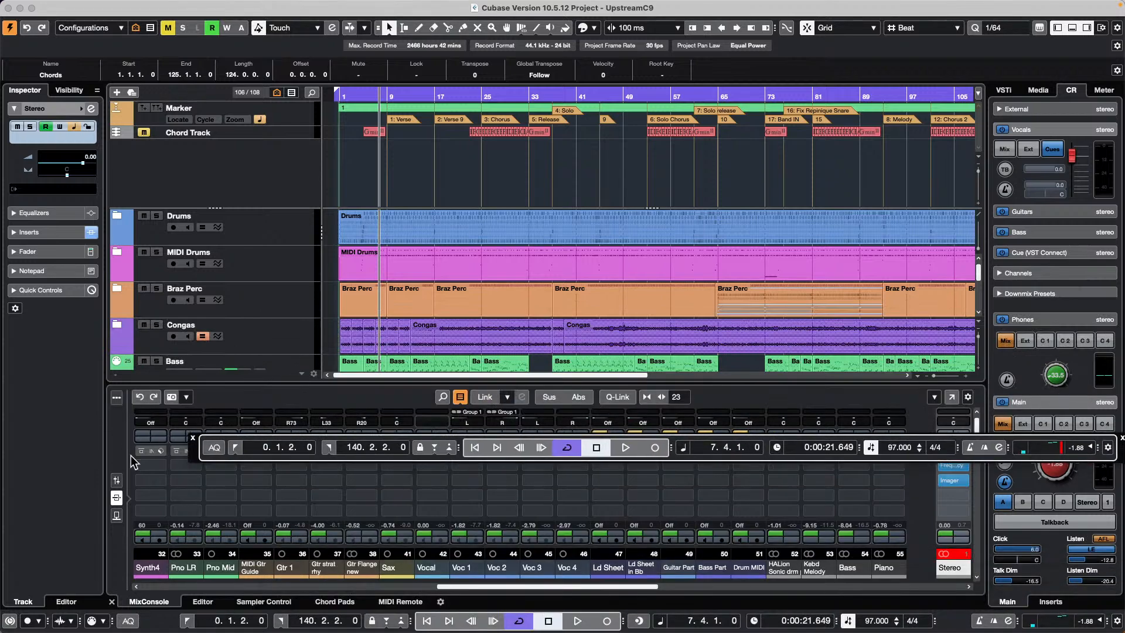
click(194, 439)
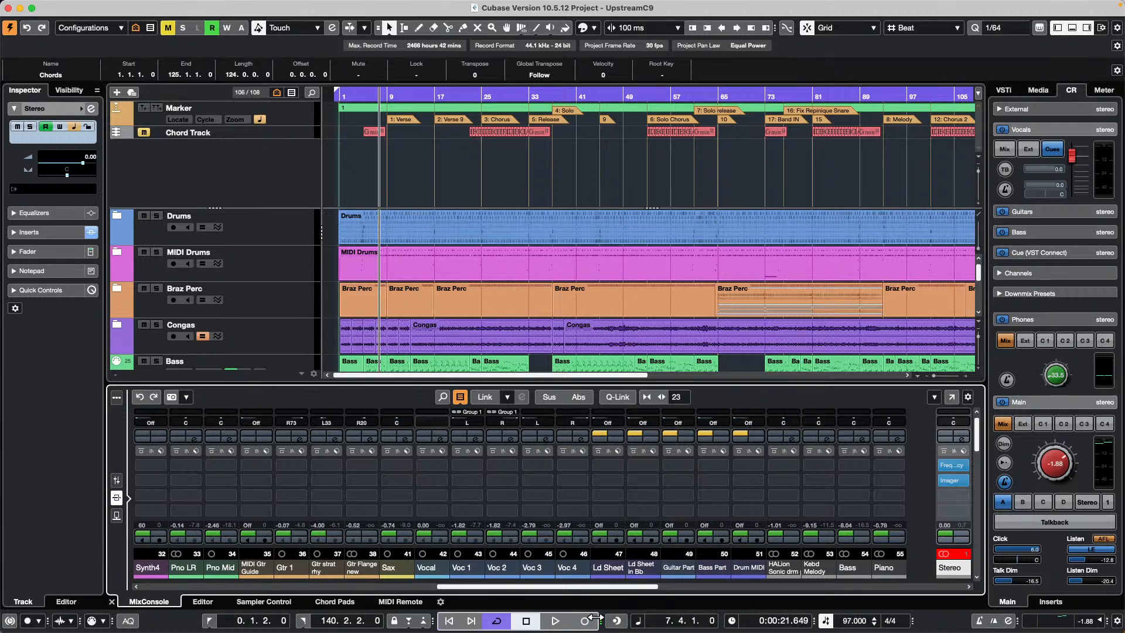
Step: Adjust the Transport bar's left and right dividers to reveal more of the transport controls and shift the click section
mouse_move(623, 620)
mouse_down()
mouse_move(548, 622)
mouse_move(629, 619)
mouse_up()
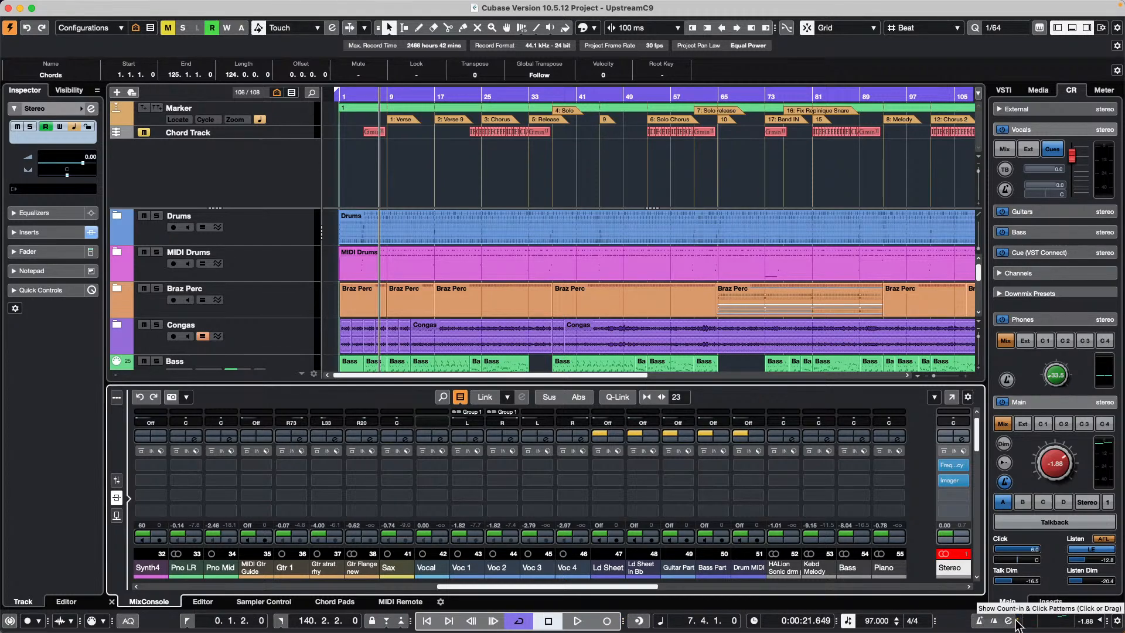
drag(1016, 620, 971, 625)
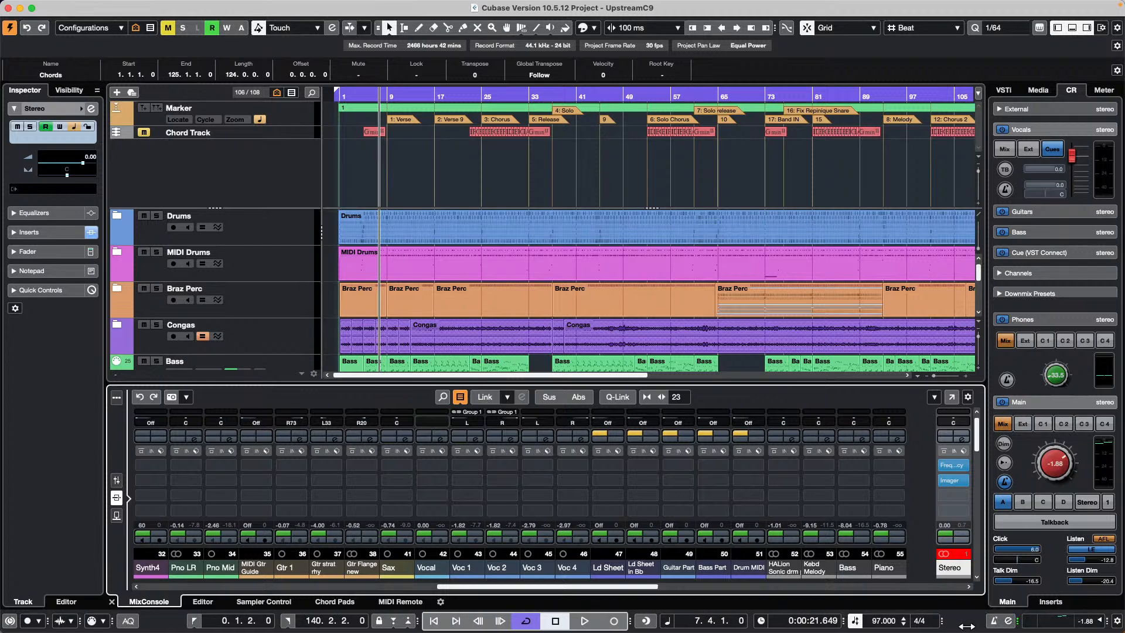
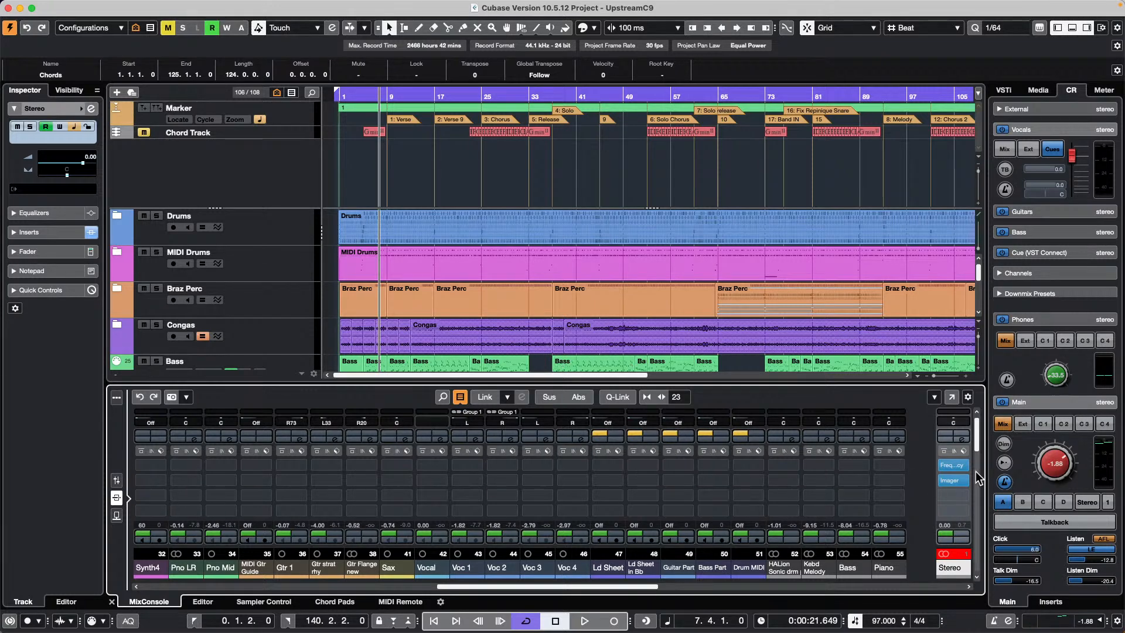
Step: Look through the MixConsole channel racks from the inserts down to the equalizer curves
scroll(978, 473, down, 3)
drag(978, 473, 979, 476)
scroll(977, 475, up, 3)
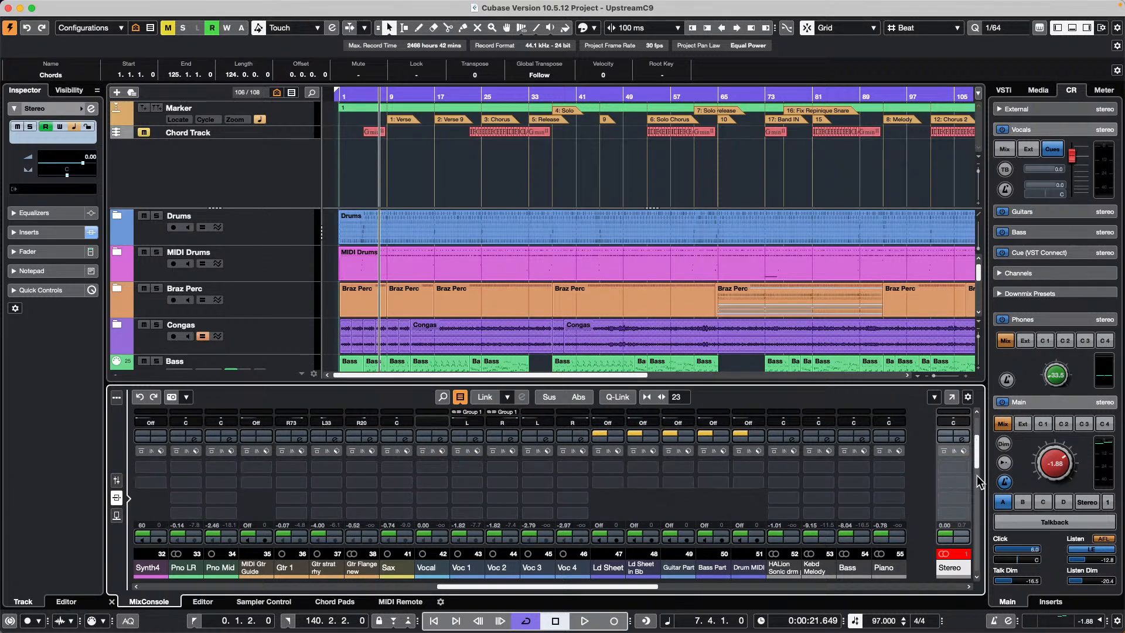
scroll(976, 476, up, 3)
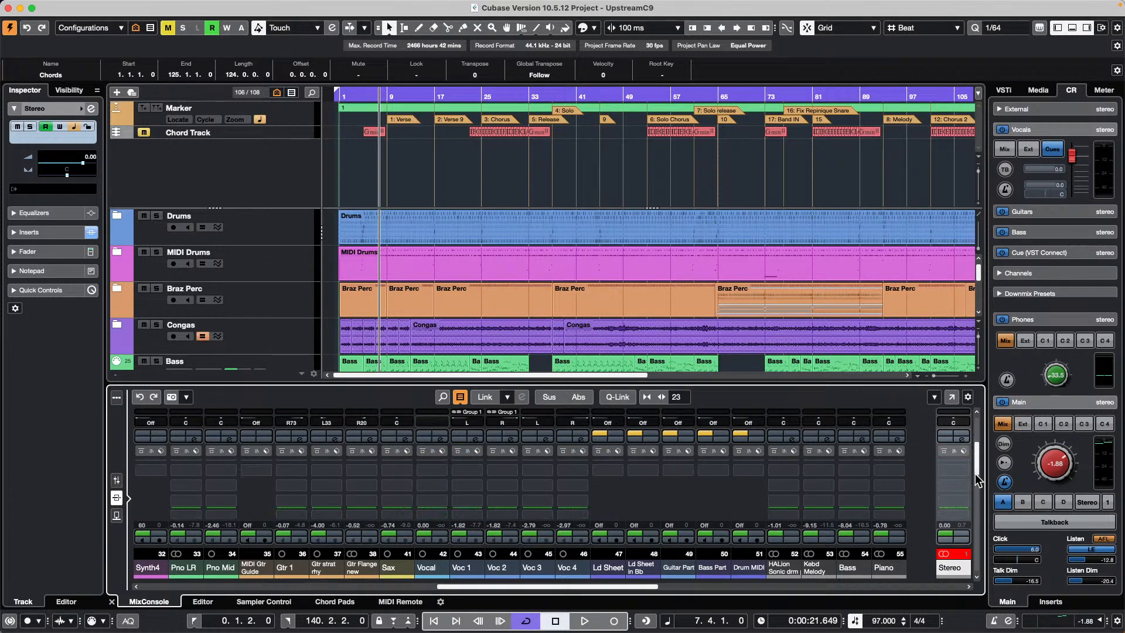
scroll(976, 480, down, 3)
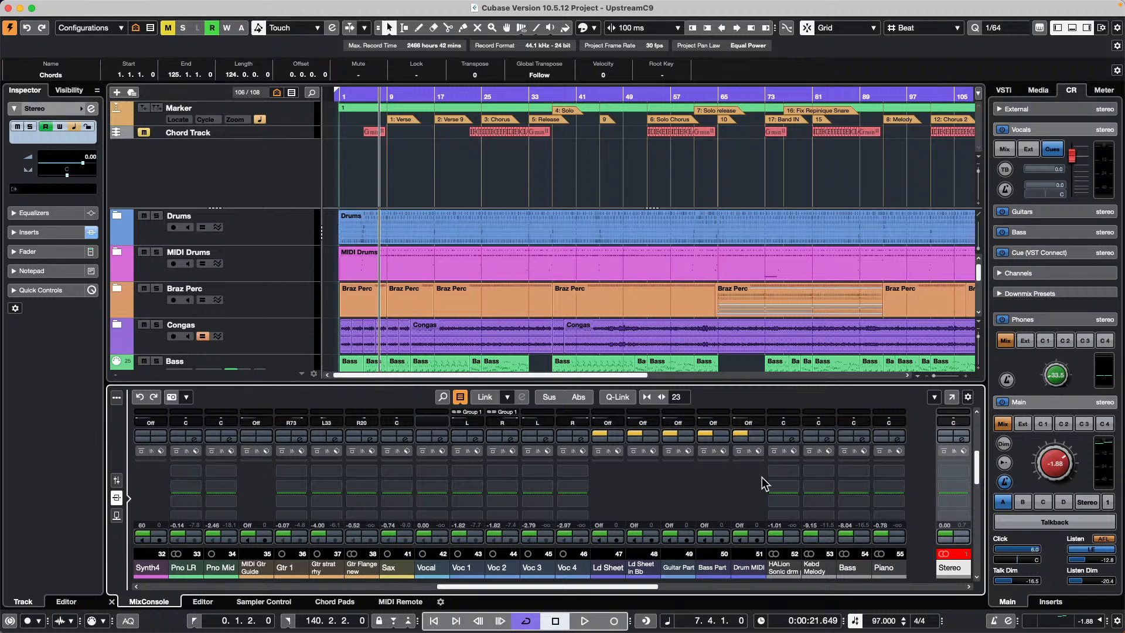
Step: Select the Drum MIDI channel in the MixConsole and move the focus through its racks up to the inserts
key(Return)
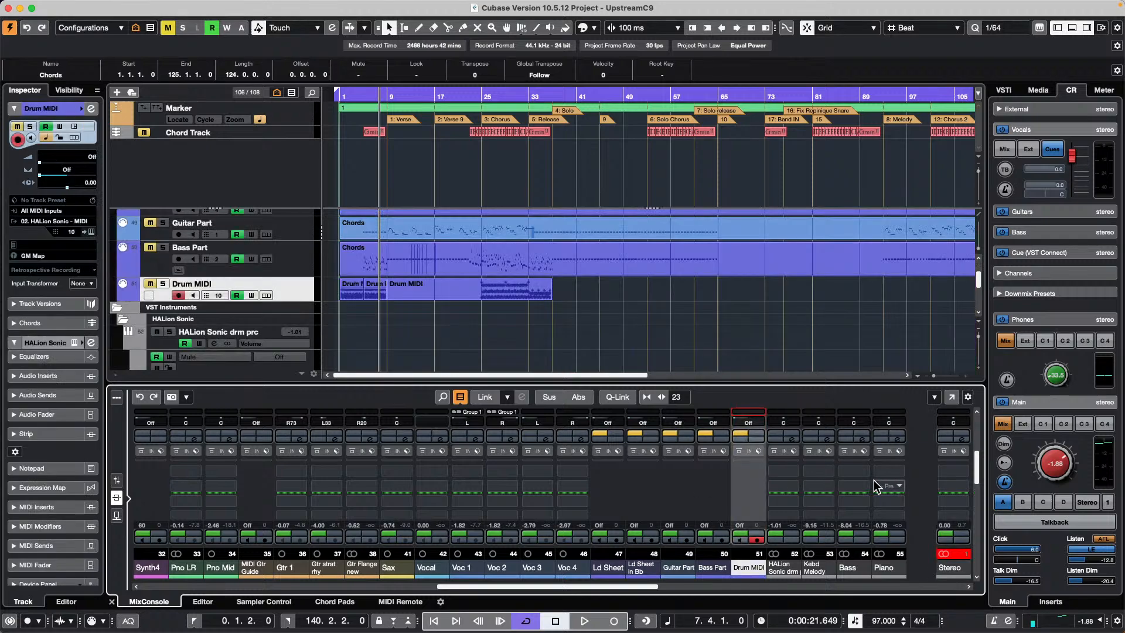
scroll(876, 486, up, 1)
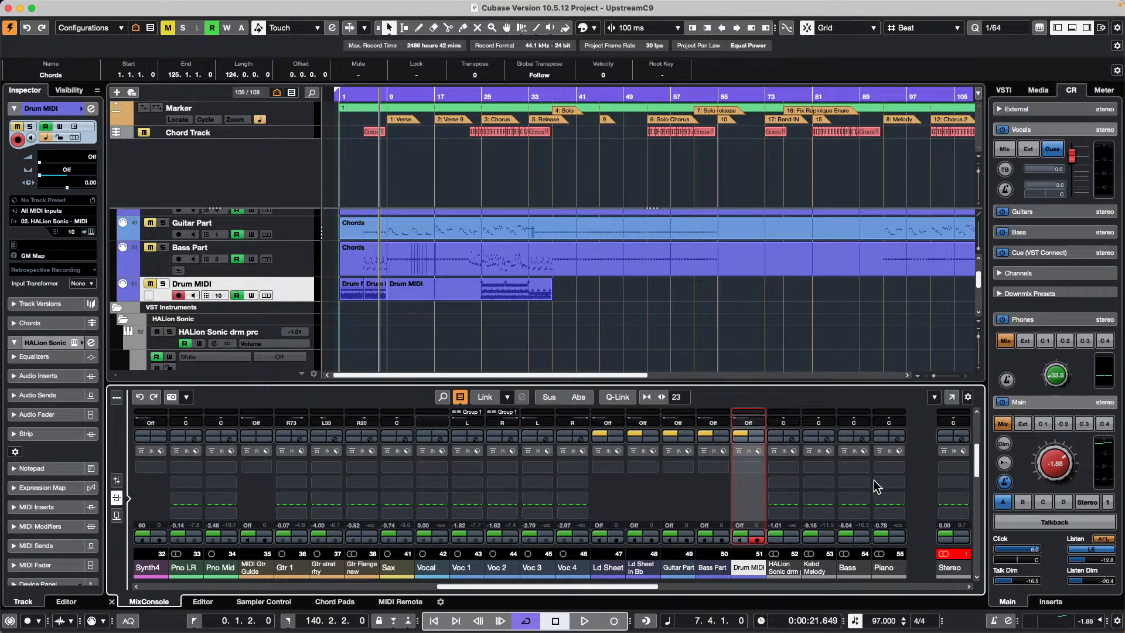
scroll(878, 487, up, 2)
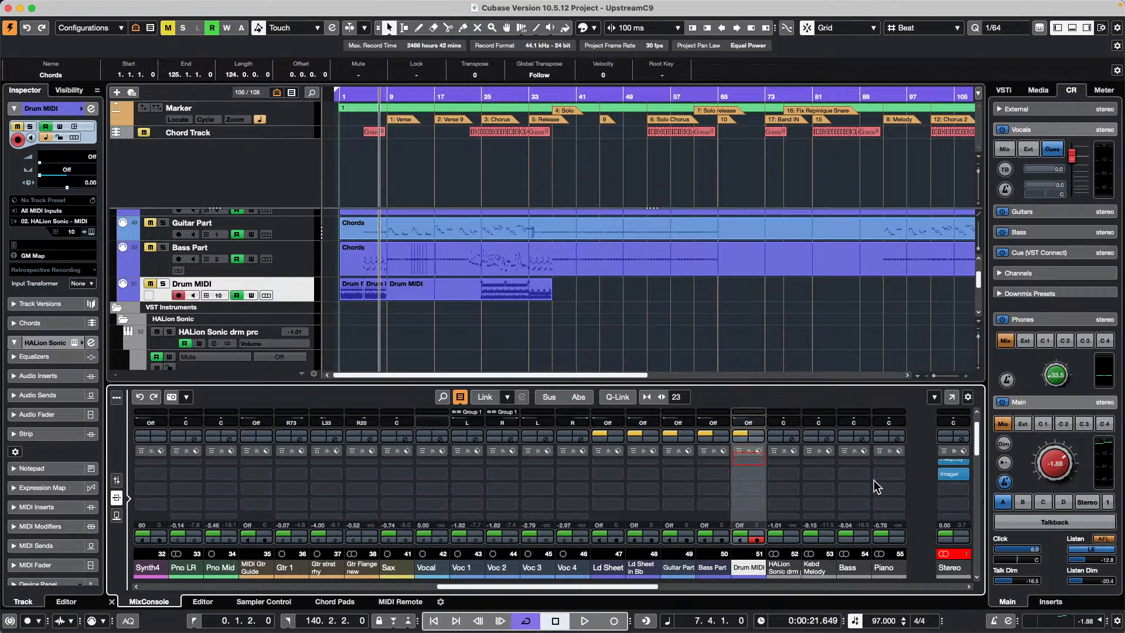
key(Up)
key(Up)
key(Up)
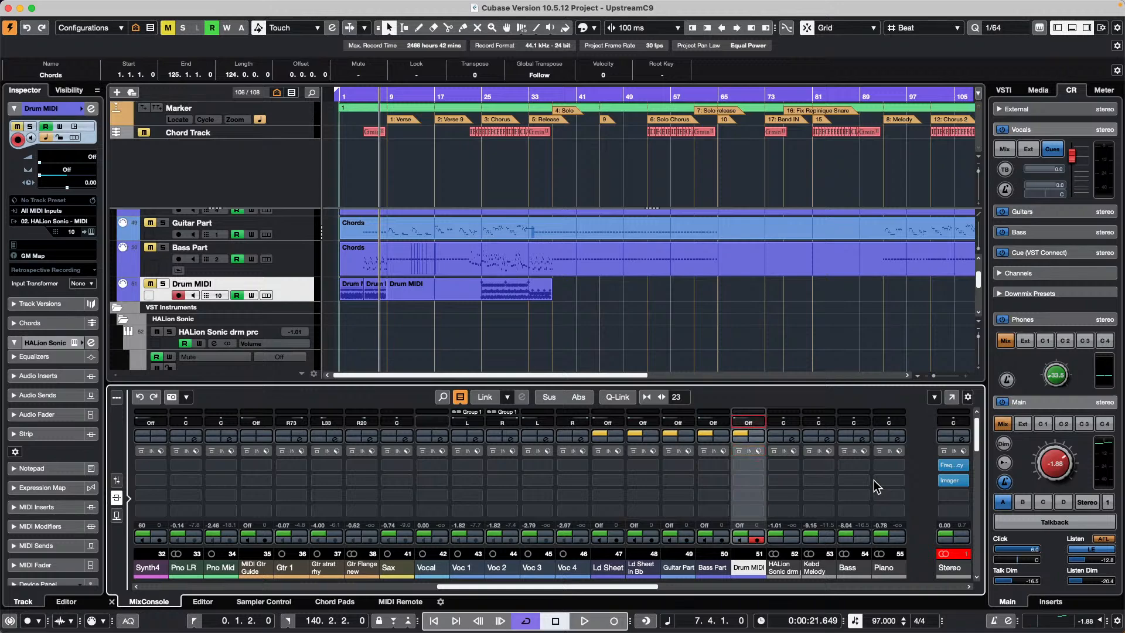
key(Down)
key(Down)
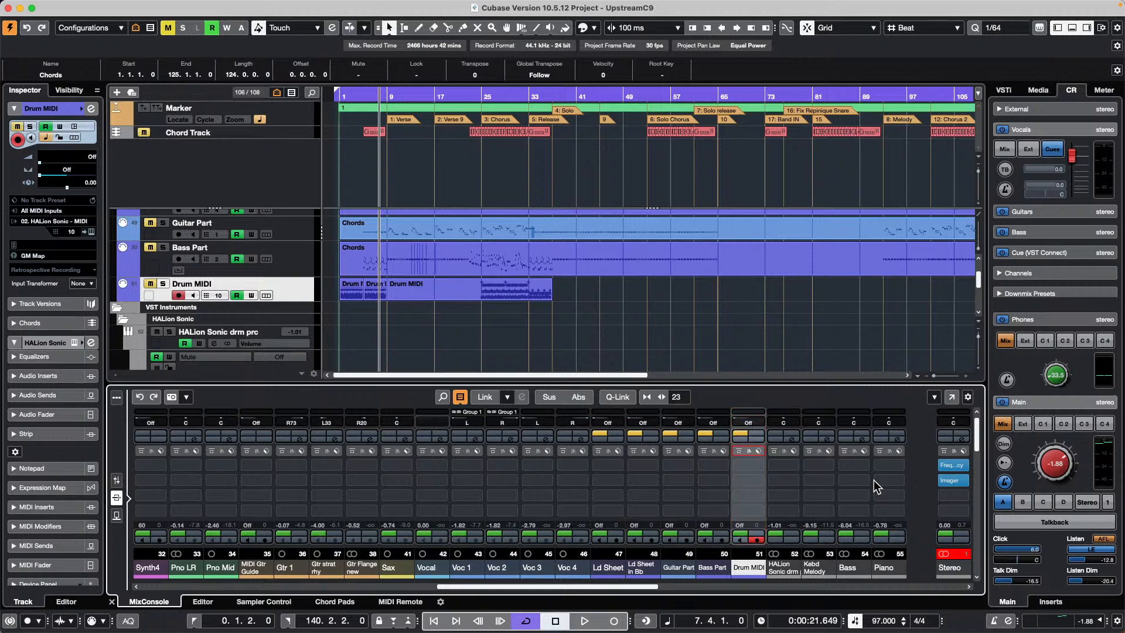
Step: View the MIDI insert effects available for the Drum MIDI channel, dismiss the list without choosing one, and browse the channel racks again
click(764, 474)
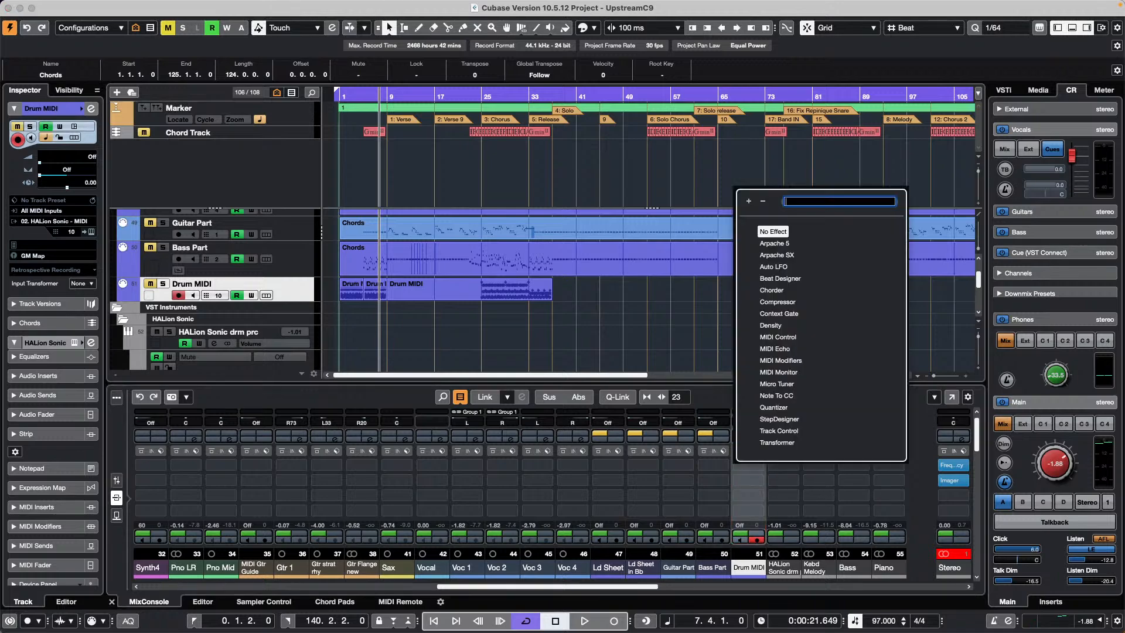
click(976, 496)
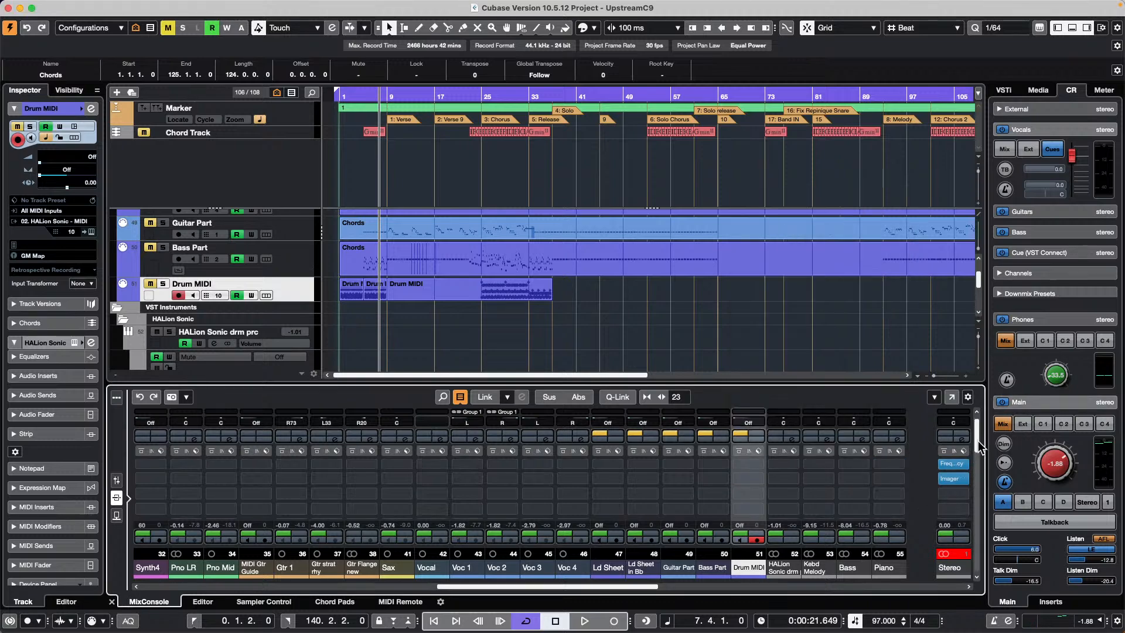
drag(977, 445, 970, 489)
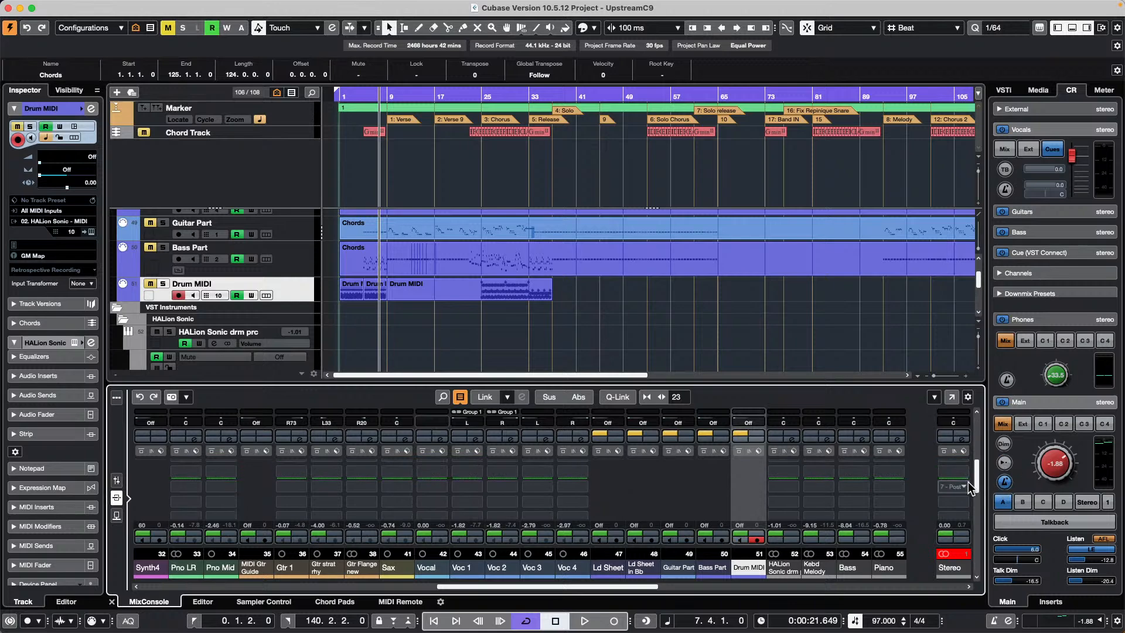
scroll(974, 483, up, 3)
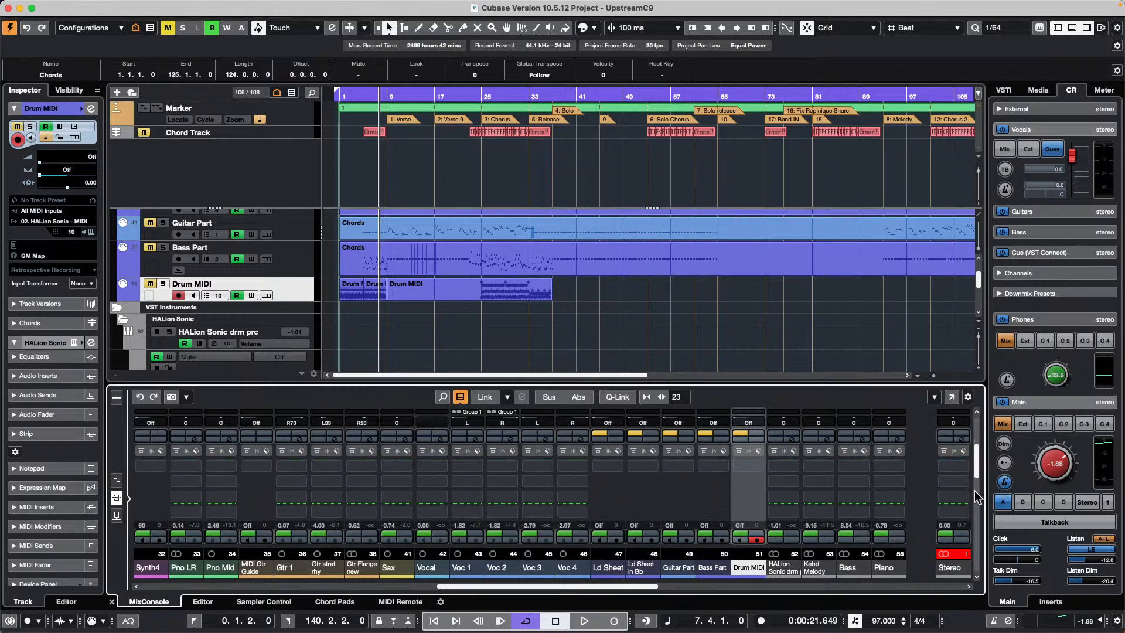
Step: Bring the MixConsole channel racks back up to the insert slots
scroll(975, 488, up, 1)
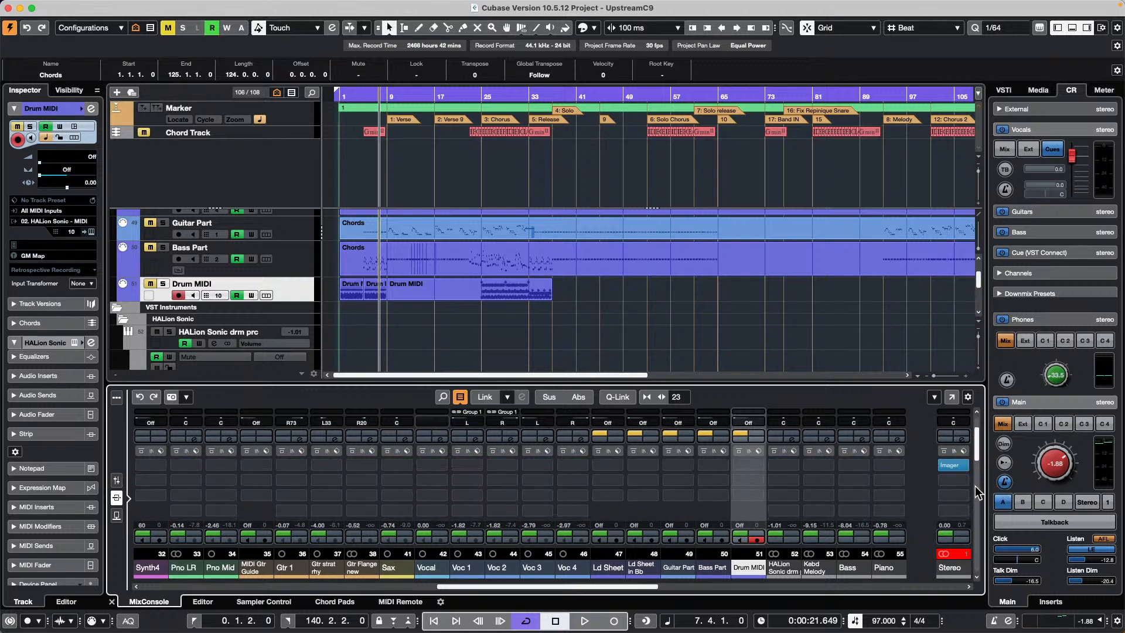
scroll(975, 486, up, 1)
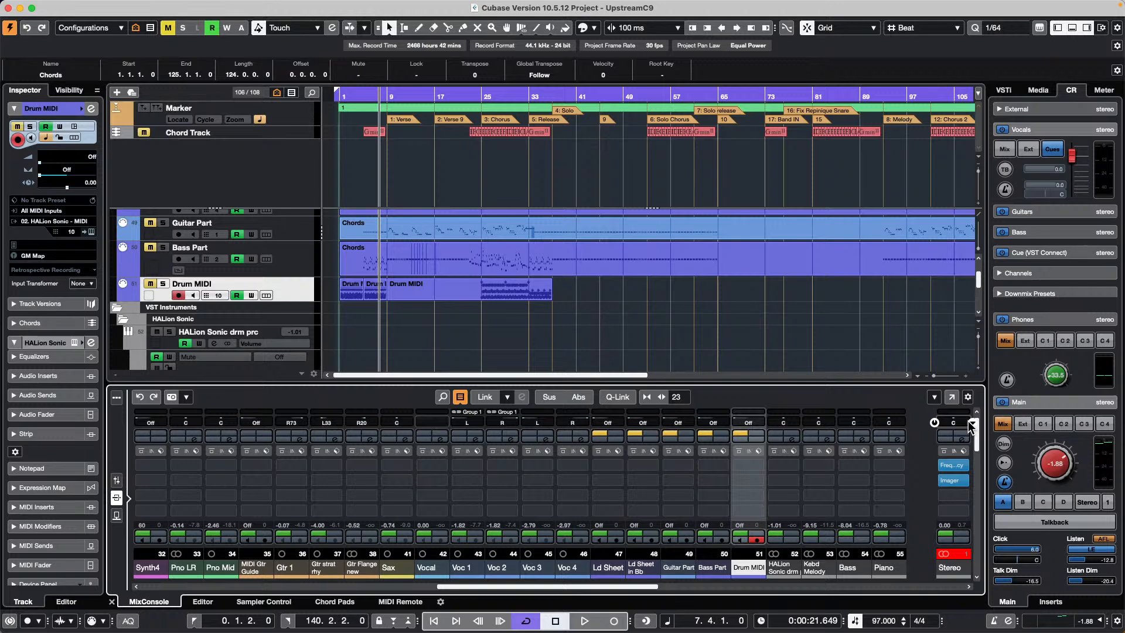
Step: Select a short Sax event near bar 74 and enable Use Video Follows Edit Mode for the transport
scroll(548, 295, up, 10)
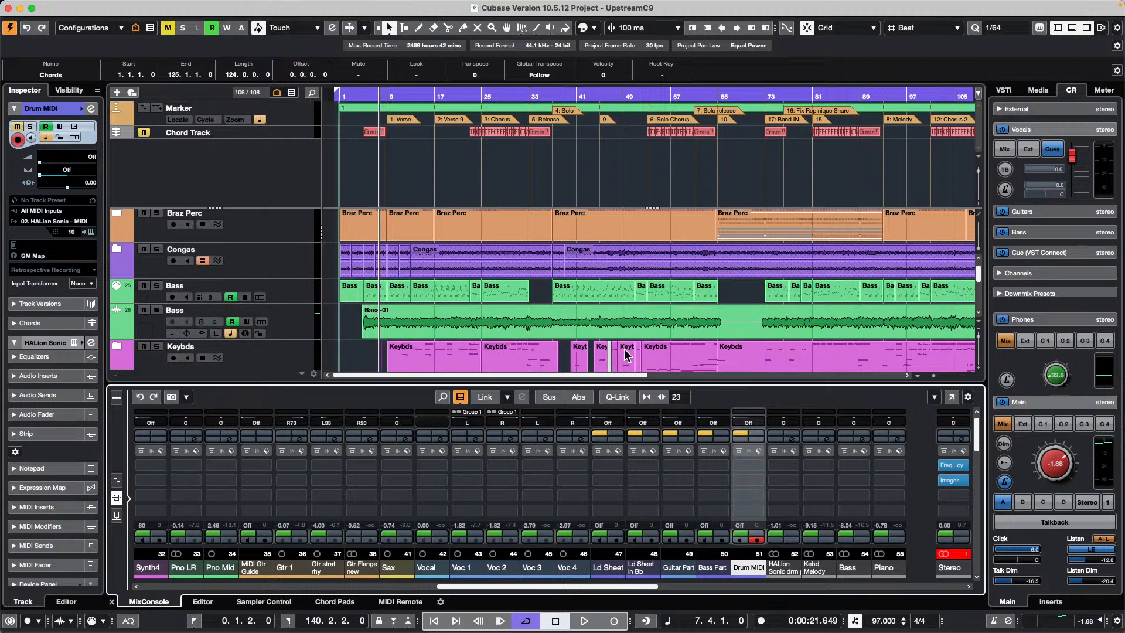
scroll(687, 332, up, 4)
scroll(687, 331, down, 15)
scroll(687, 333, up, 10)
scroll(687, 332, down, 3)
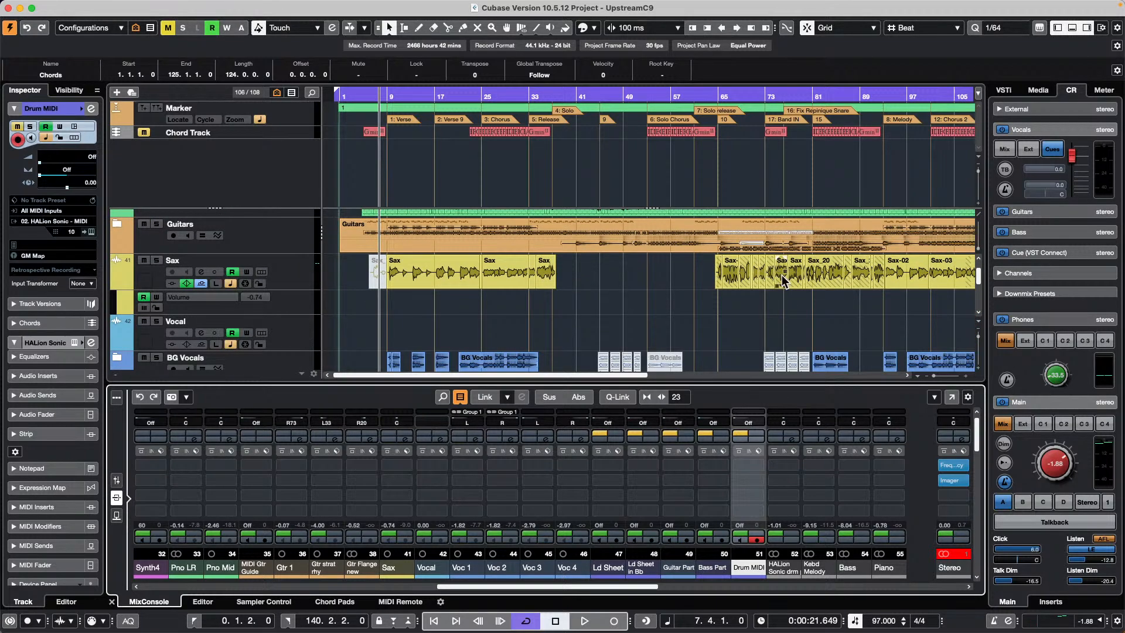
click(783, 281)
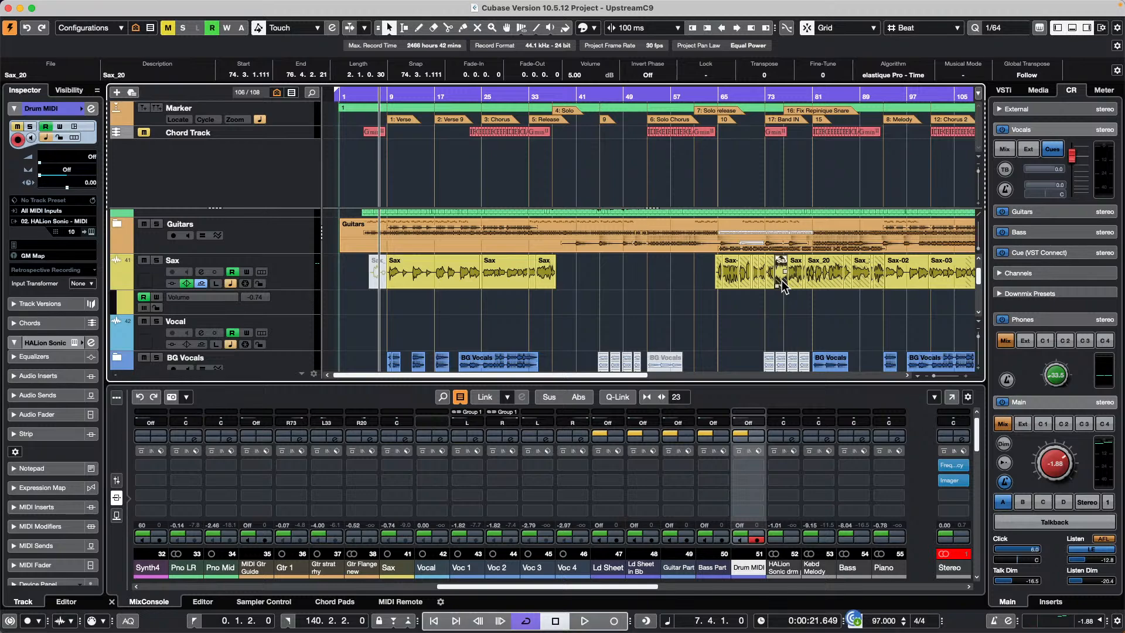
click(319, 10)
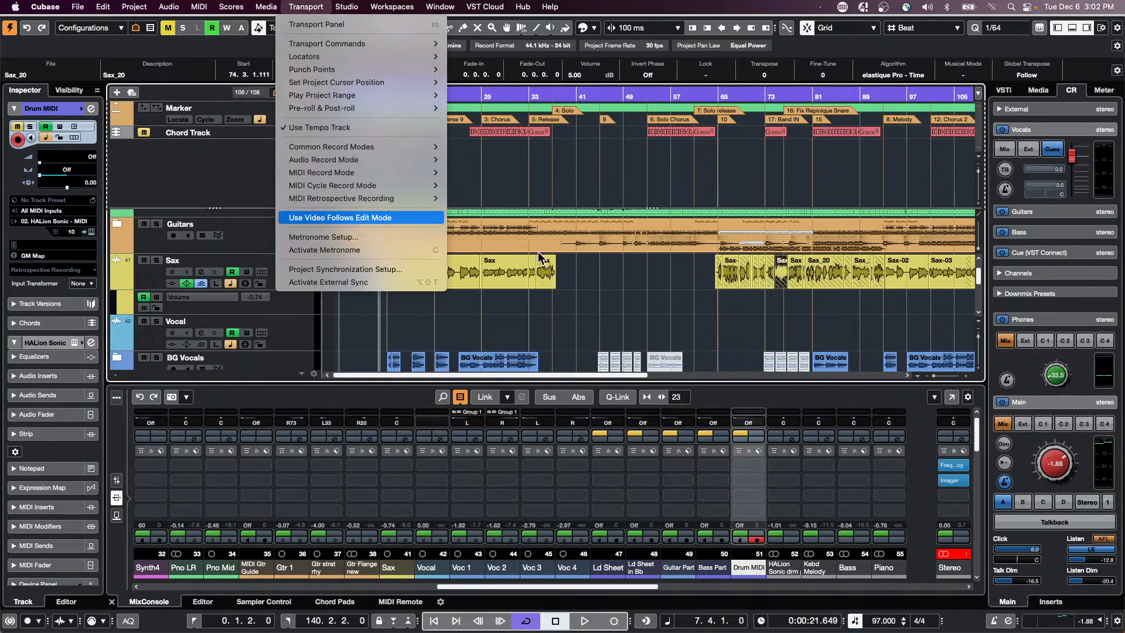
click(996, 313)
Step: Select various Sax events between bars 66 and 100 one after another, ending on Sax-02, so the project cursor jumps to each event
key(l)
click(858, 275)
key(l)
click(847, 275)
key(l)
click(804, 275)
key(l)
click(785, 274)
key(l)
click(733, 274)
key(l)
click(823, 275)
key(l)
click(879, 275)
key(l)
click(894, 282)
key(l)
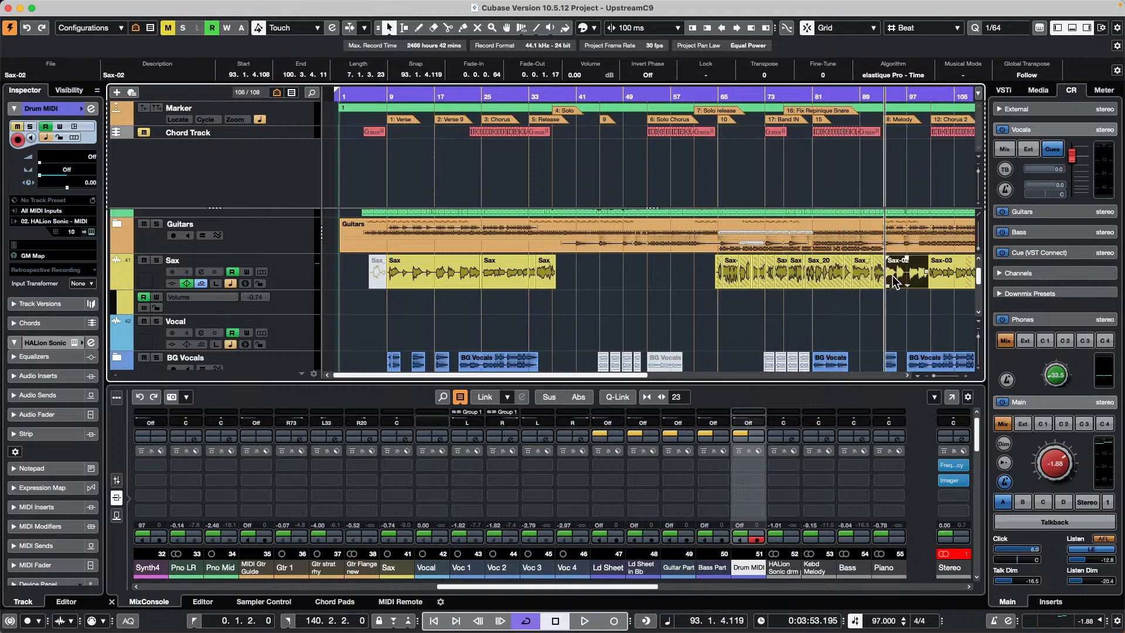
Step: Set the Play tool to Scrub mode, return to Object Selection and select the Sax-01 event at bar 66
right_click(894, 283)
click(1052, 280)
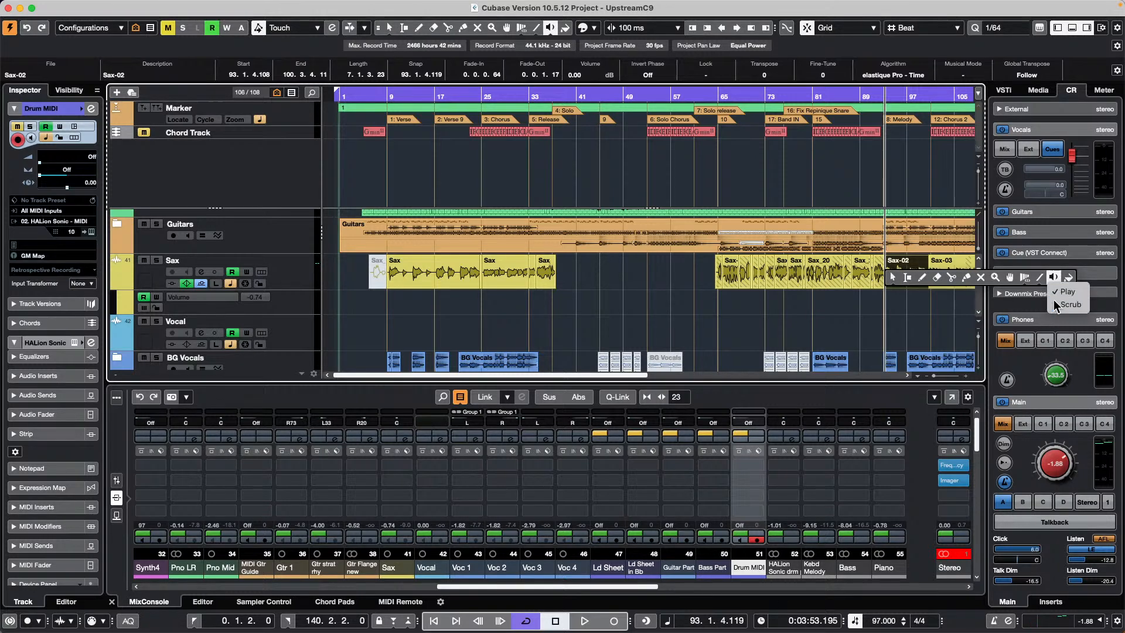
click(892, 277)
mouse_move(730, 277)
mouse_down()
mouse_move(764, 271)
mouse_move(700, 273)
mouse_move(1104, 271)
mouse_move(744, 278)
mouse_up()
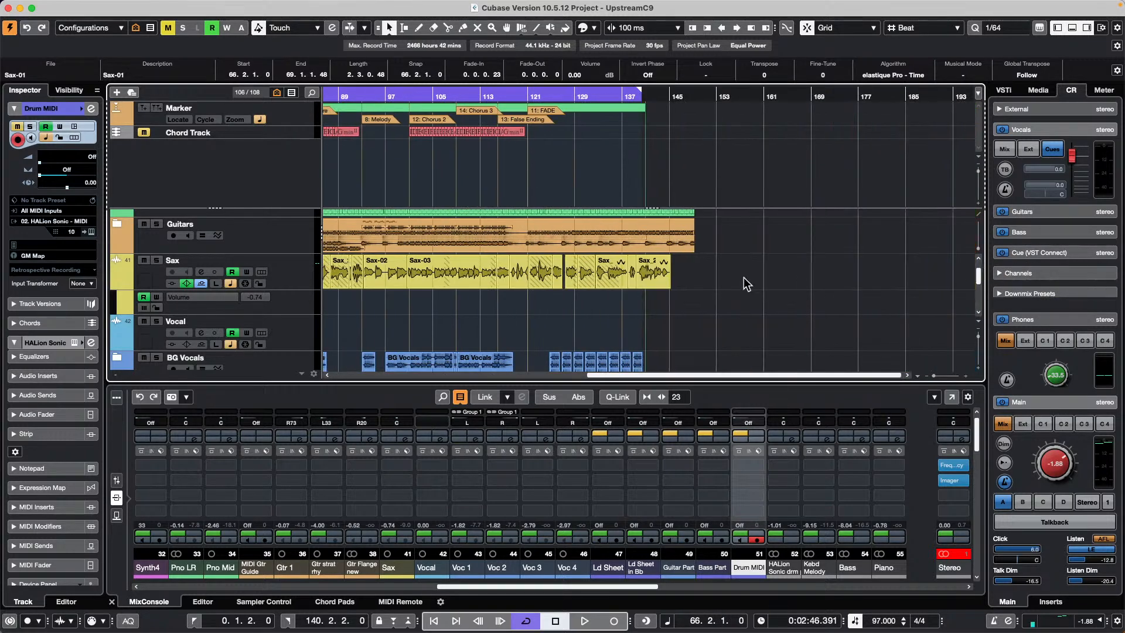
Step: Select the last Sax event near bar 139 and audition it with the Play tool in Play mode
click(648, 270)
right_click(648, 270)
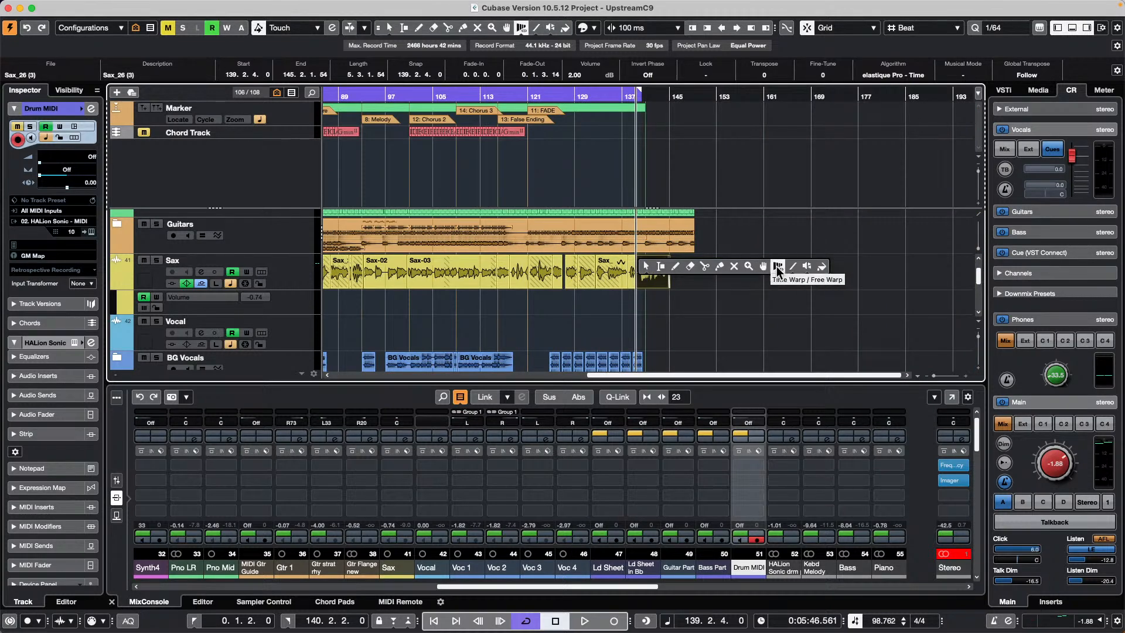
click(780, 267)
right_click(769, 272)
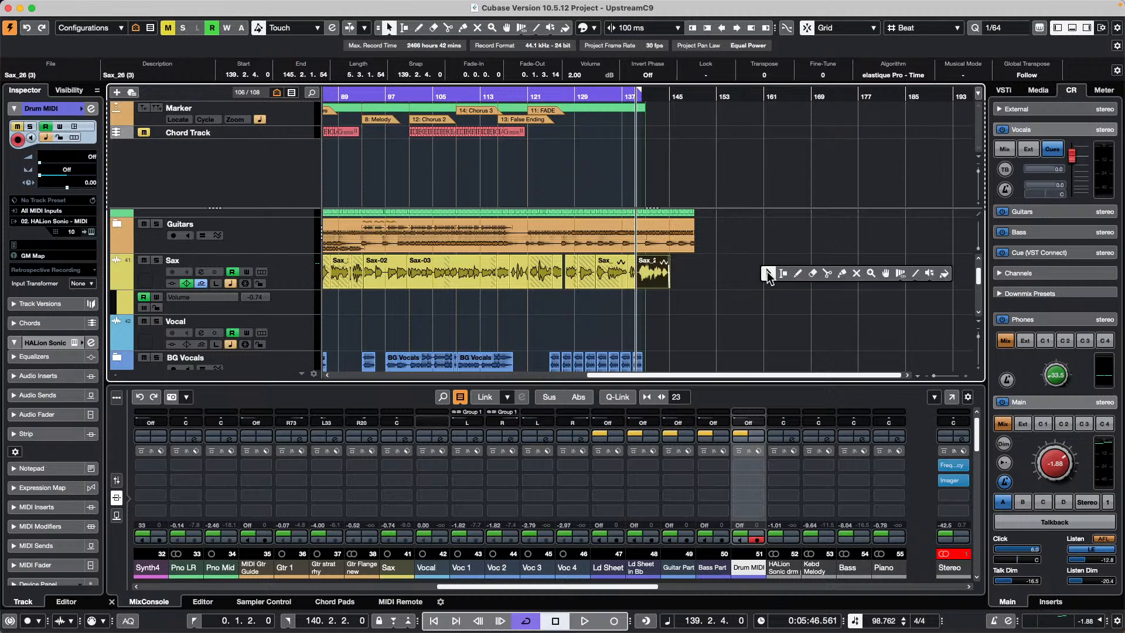
click(930, 275)
click(934, 290)
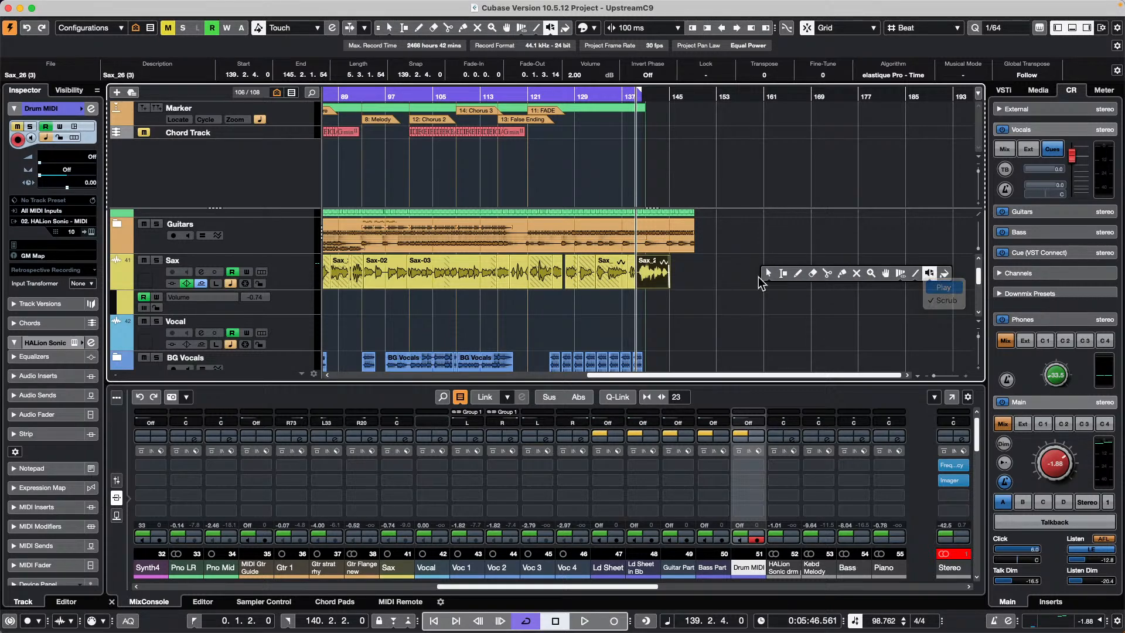
mouse_move(653, 275)
mouse_down()
mouse_move(675, 274)
mouse_move(630, 274)
mouse_up()
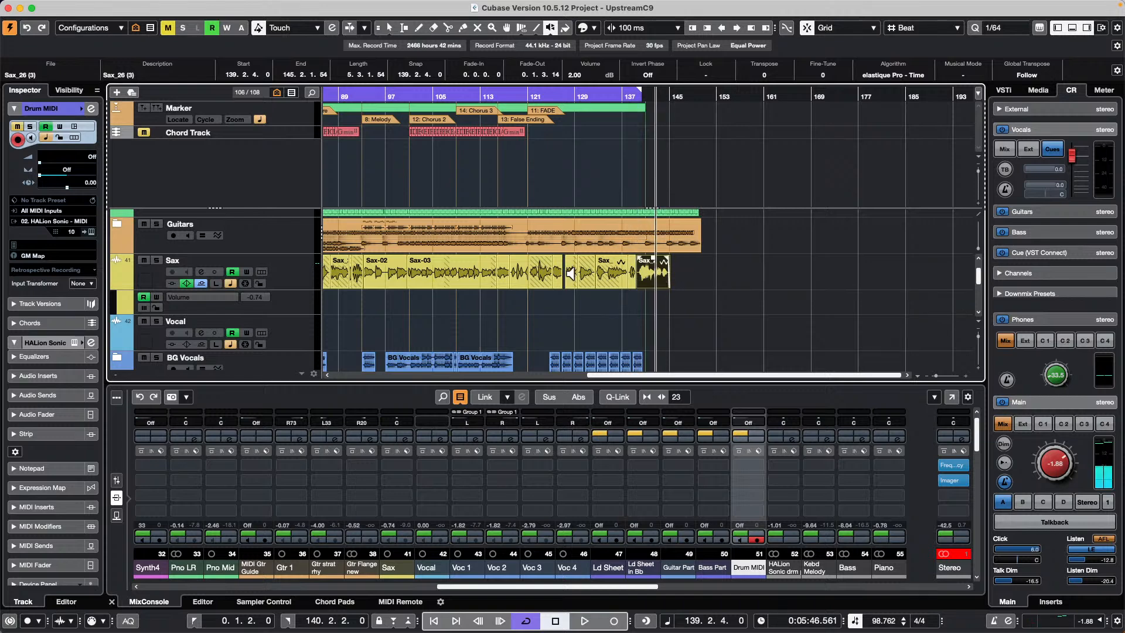
Step: Switch the Play tool to Scrub mode and scrub the last Sax event, Sax-03 and Sax-02 at several positions
right_click(769, 275)
click(816, 277)
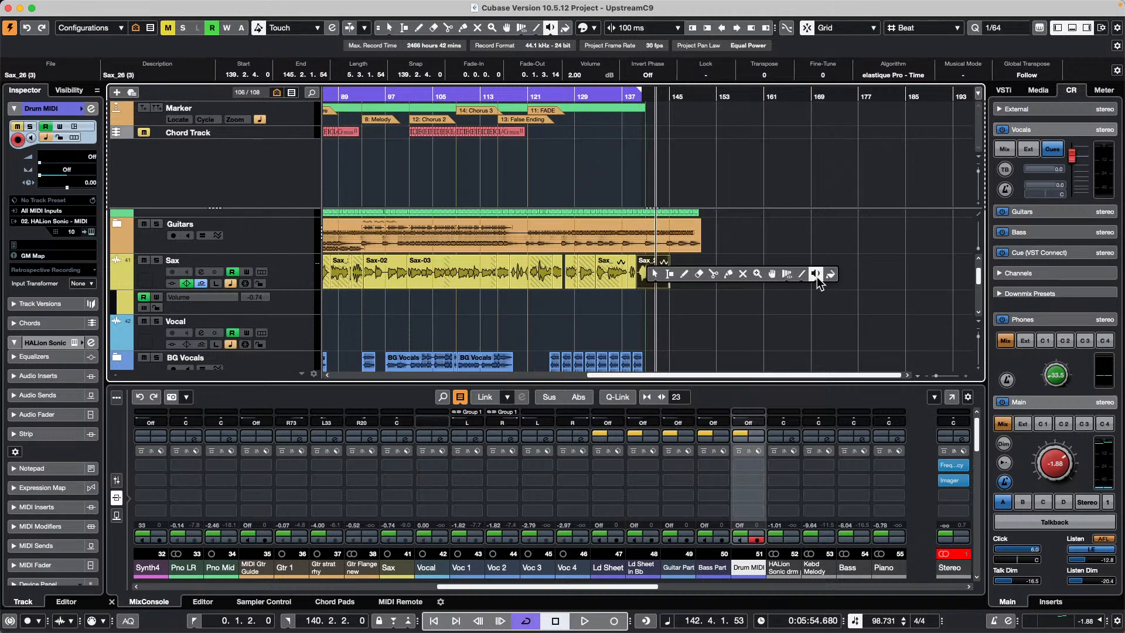
click(828, 287)
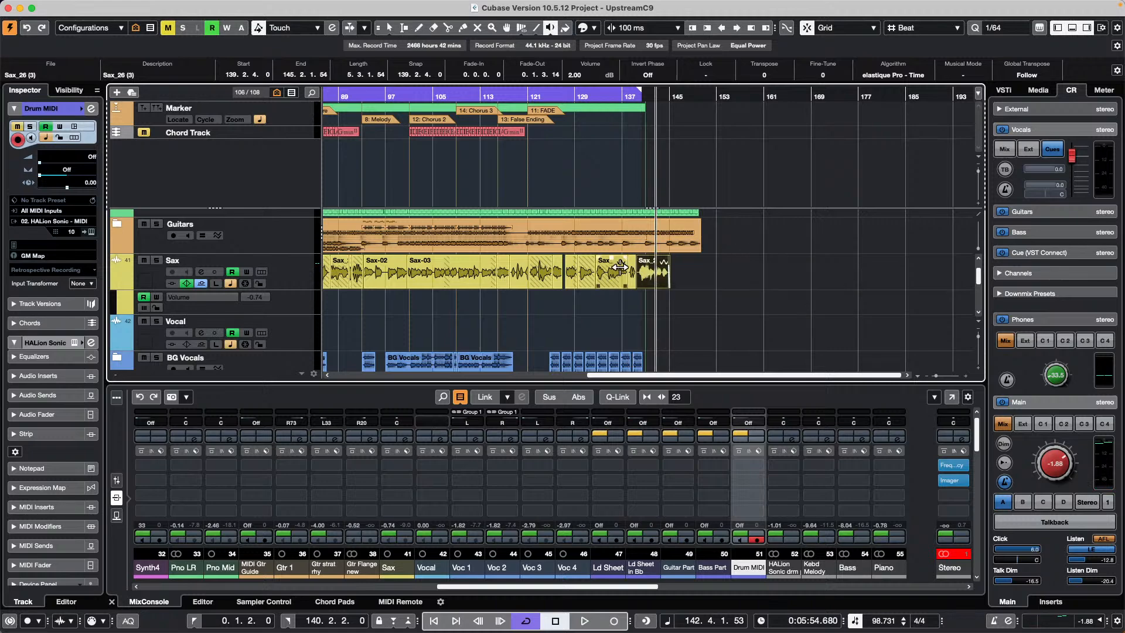
click(644, 275)
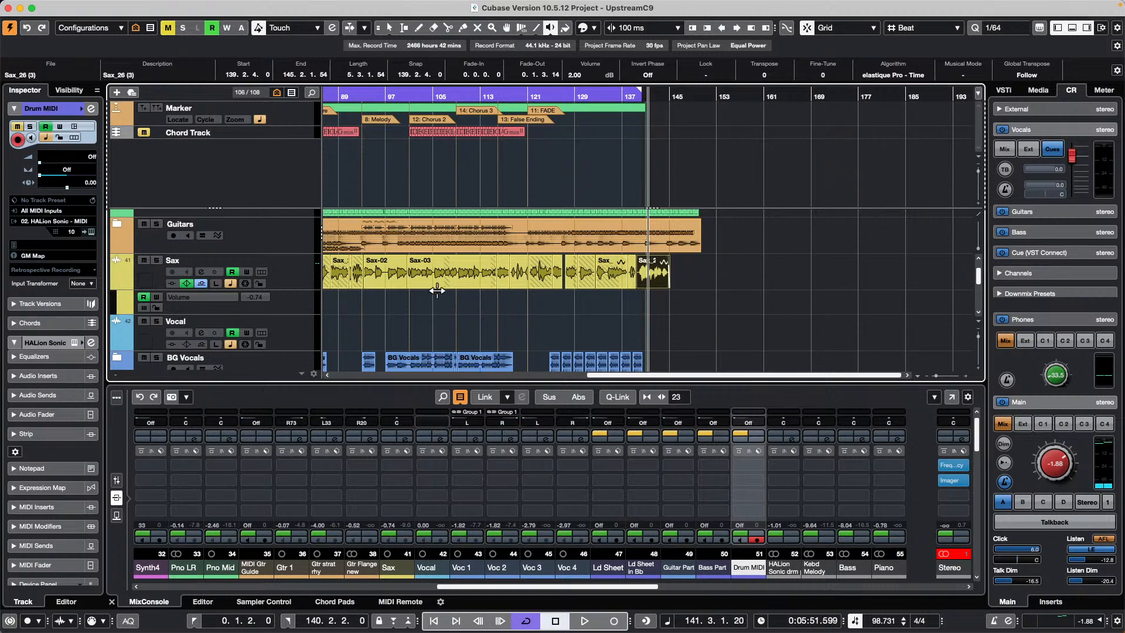
click(457, 272)
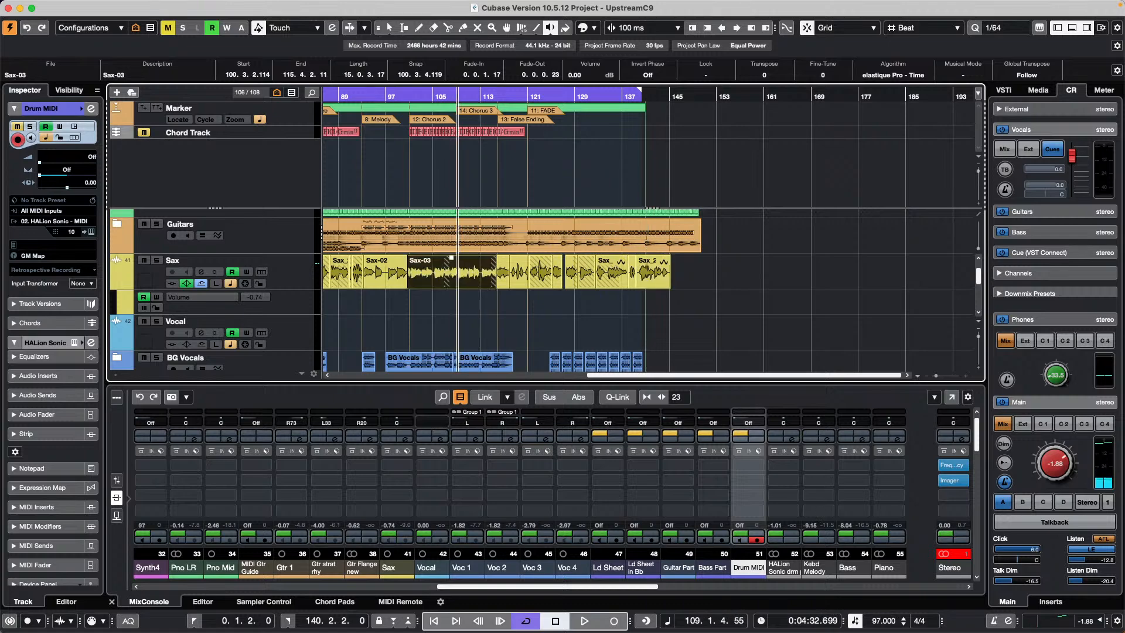
click(385, 274)
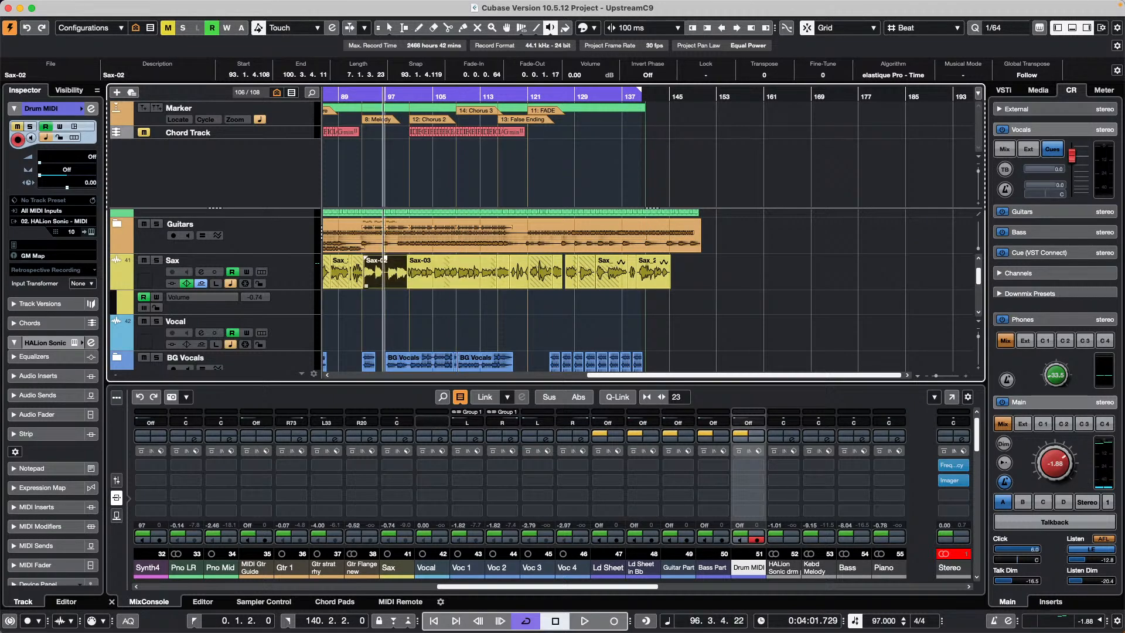
click(417, 273)
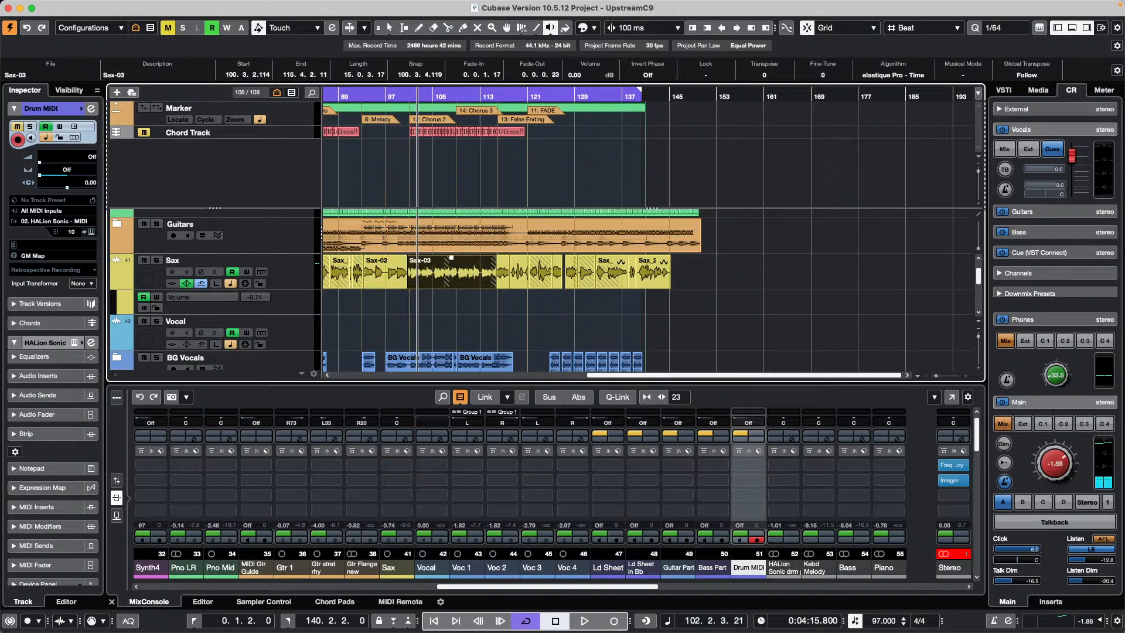
click(462, 271)
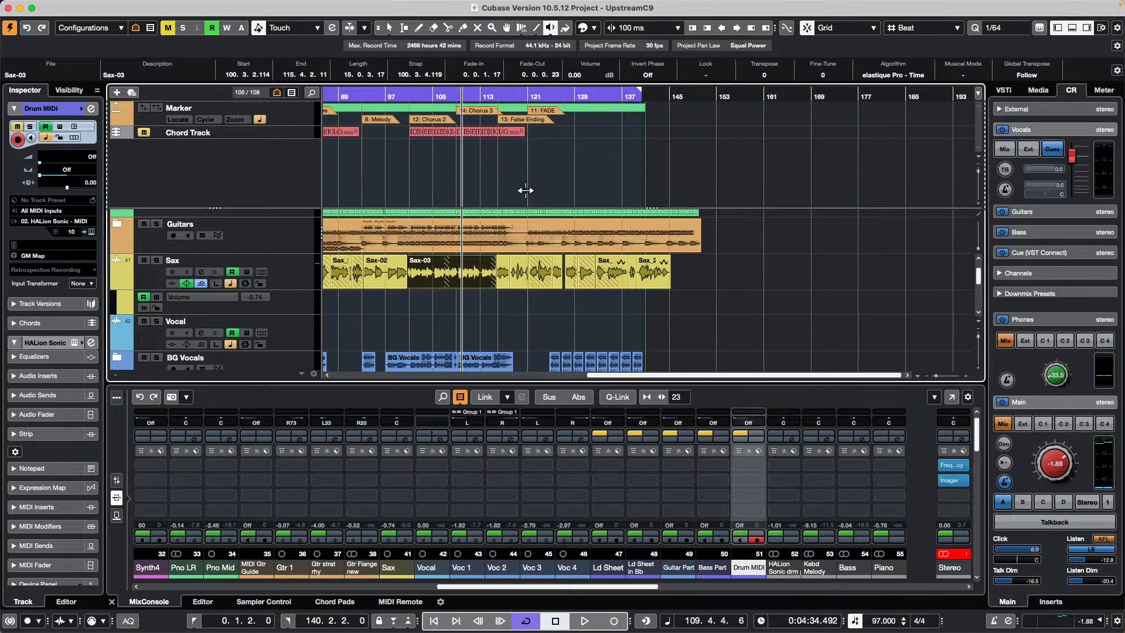
Step: Increase the height of the Sax track and zoom the timeline in on the Sax events around bar 118
drag(283, 288, 283, 336)
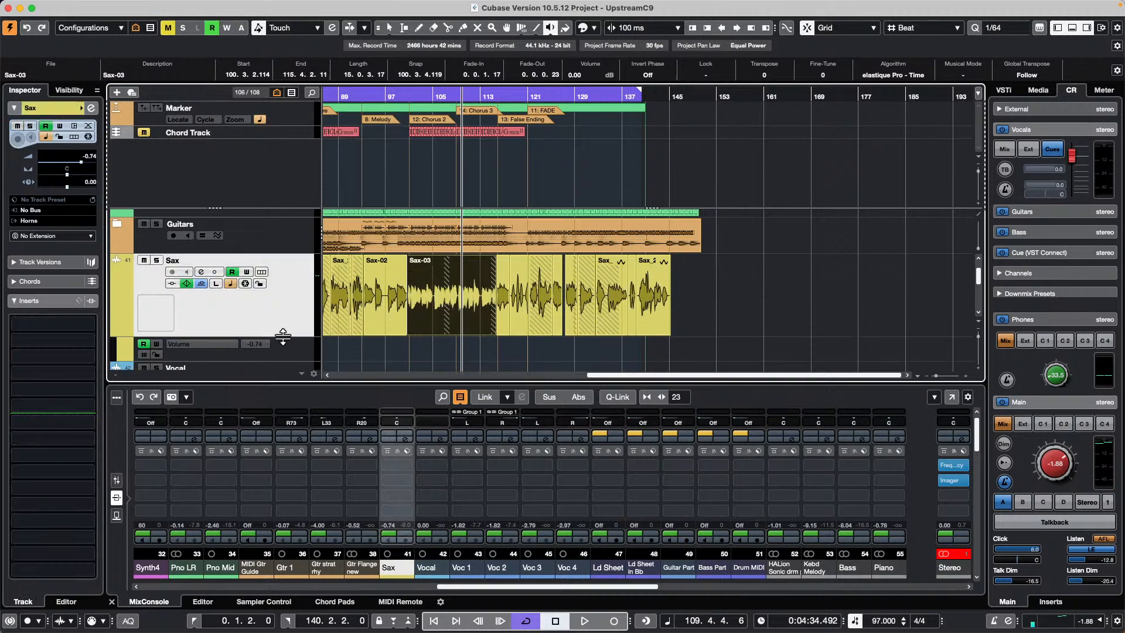
drag(505, 98, 506, 133)
drag(670, 305, 670, 305)
Step: Return to Object Selection and select the take 1 ad libs (Sax-05) event at bar 118
key(1)
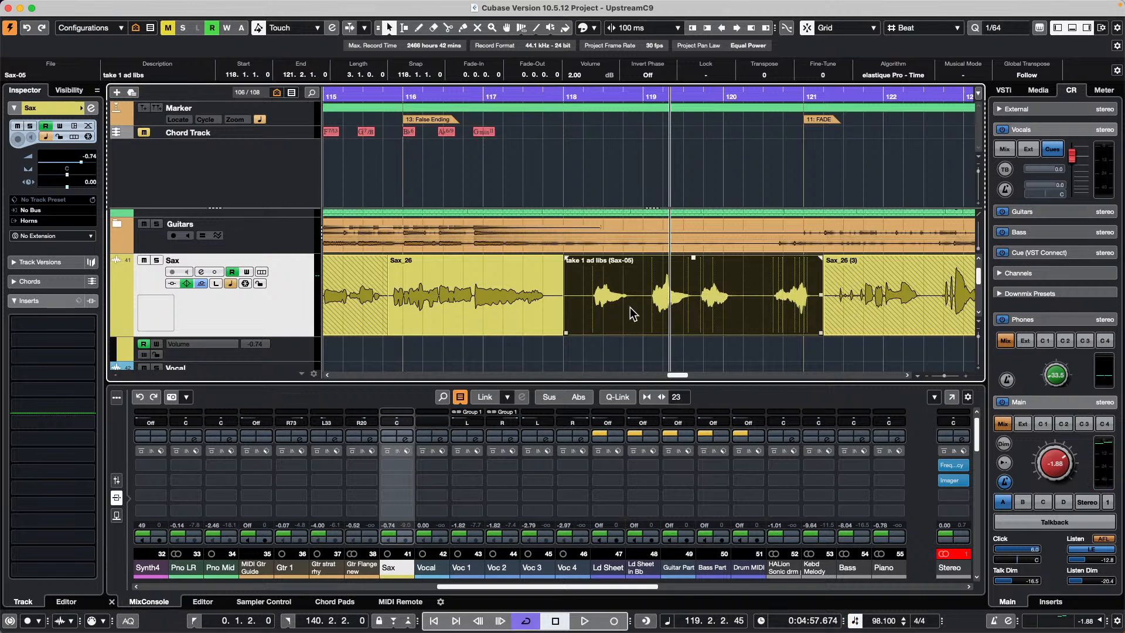
click(849, 306)
click(597, 319)
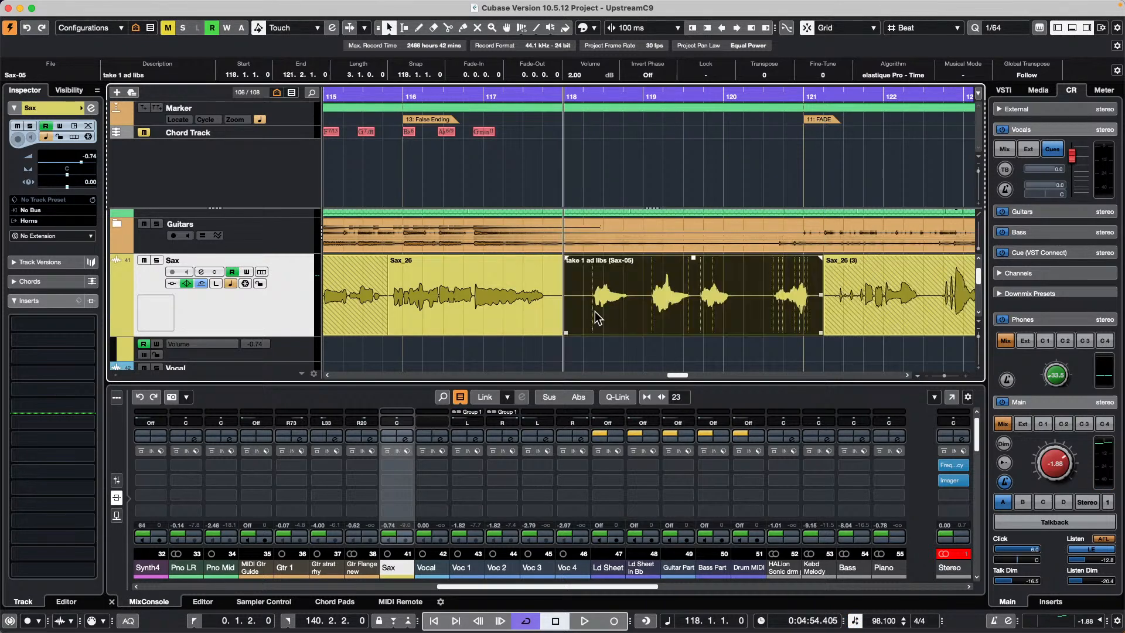
Step: Review the Transport options and the Play tool's Play and Scrub modes, finishing with Object Selection active
click(309, 7)
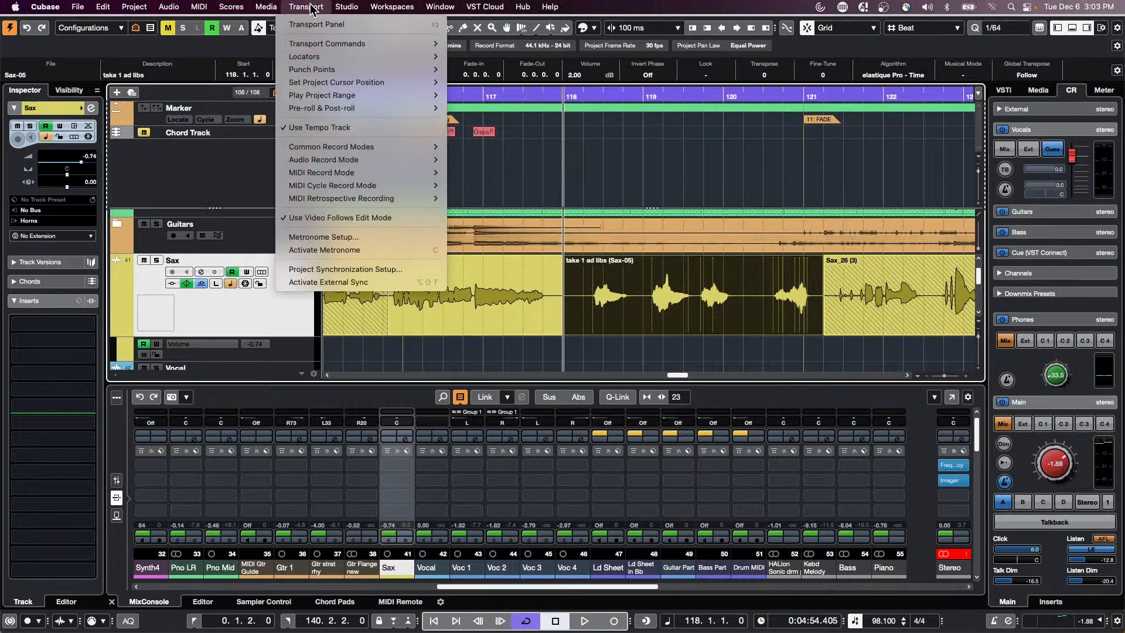
right_click(694, 304)
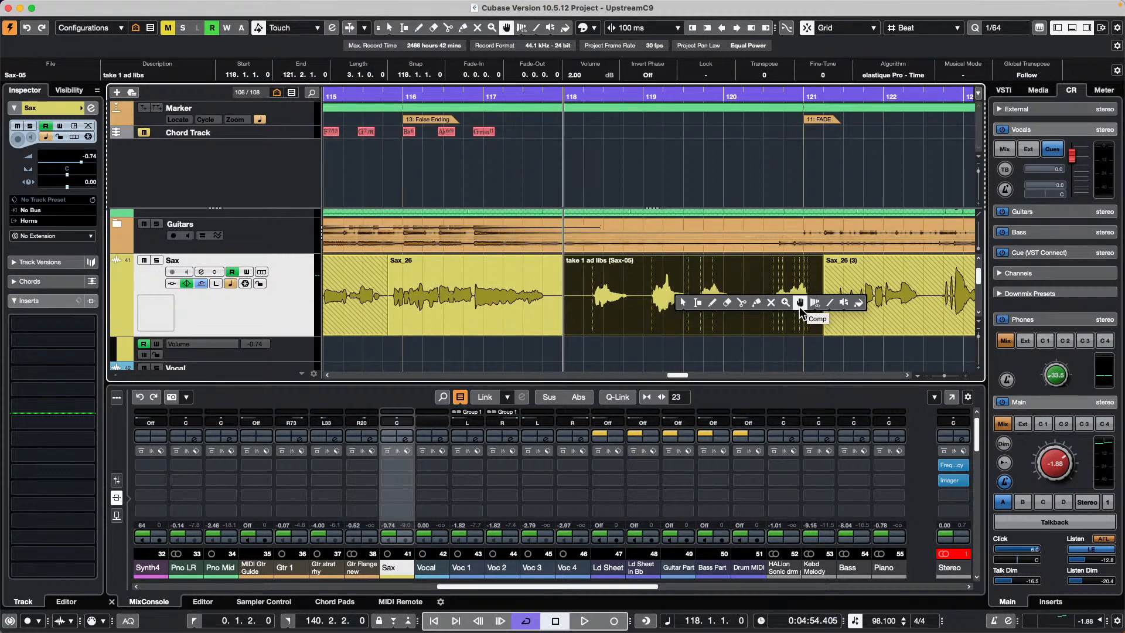
click(844, 302)
click(843, 305)
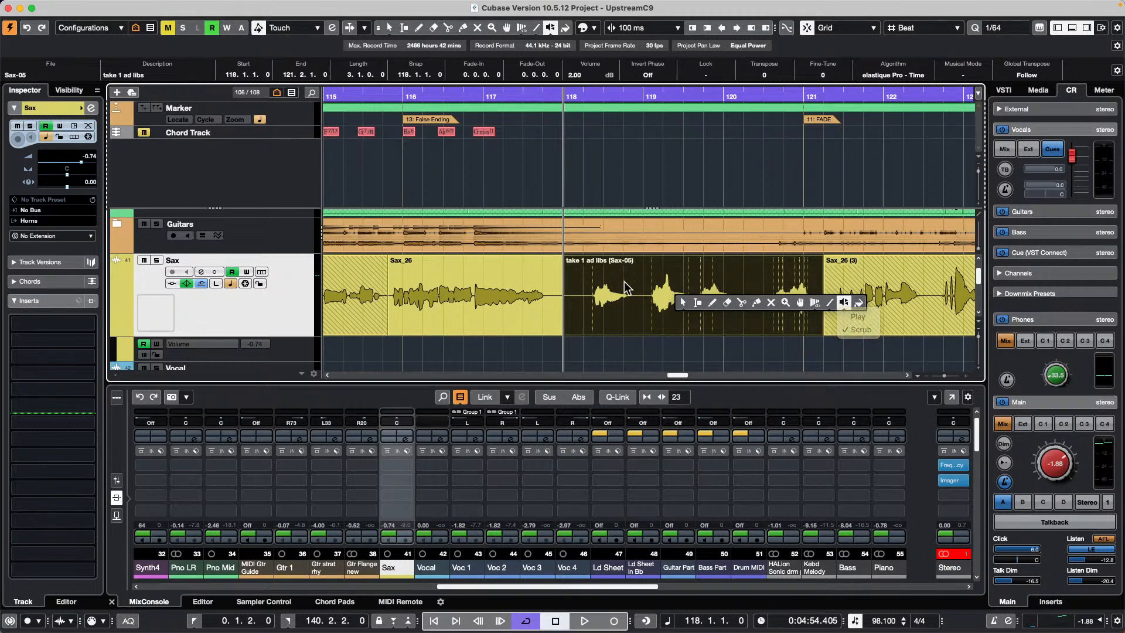
click(683, 302)
right_click(667, 285)
click(726, 272)
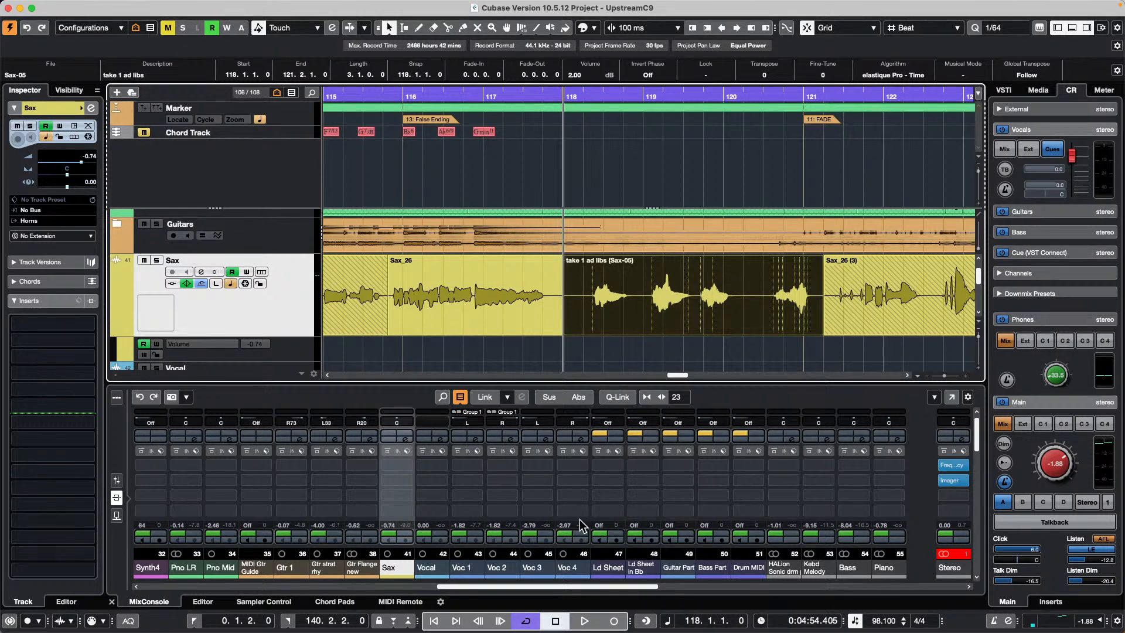
Step: Open the recent project jump off.cpr and activate it with the synth bass track selected
click(83, 7)
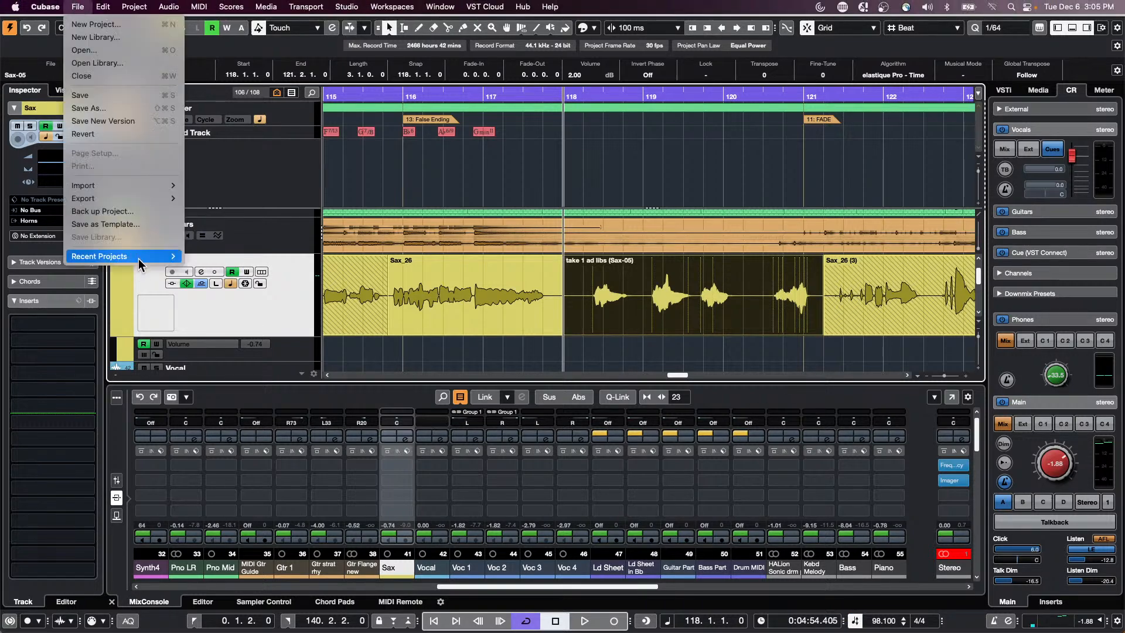
mouse_move(138, 258)
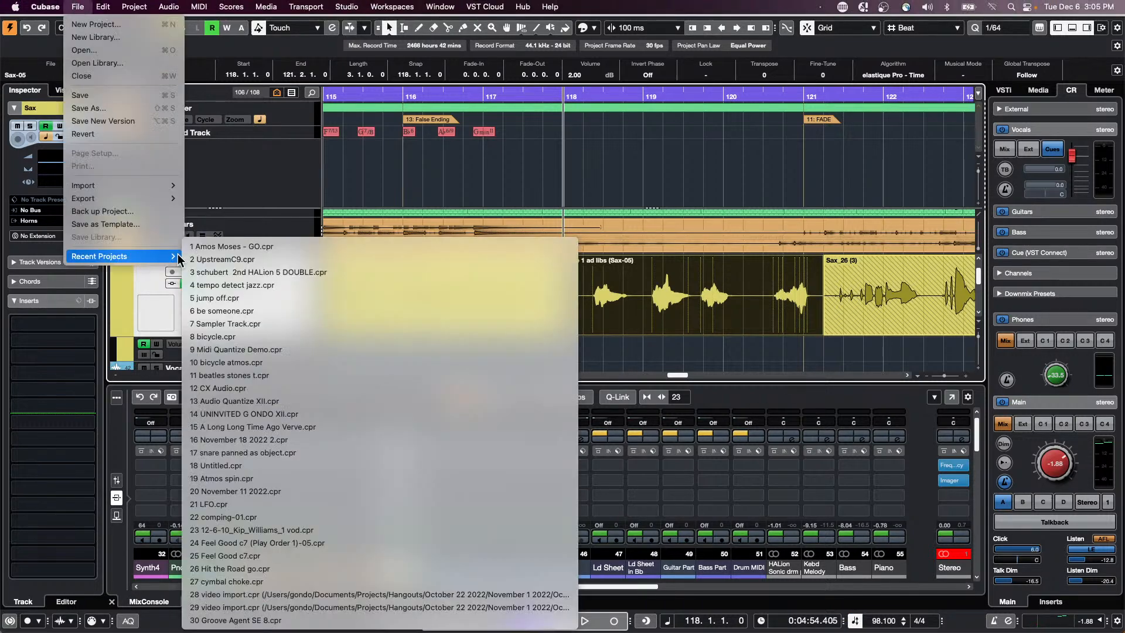
click(308, 297)
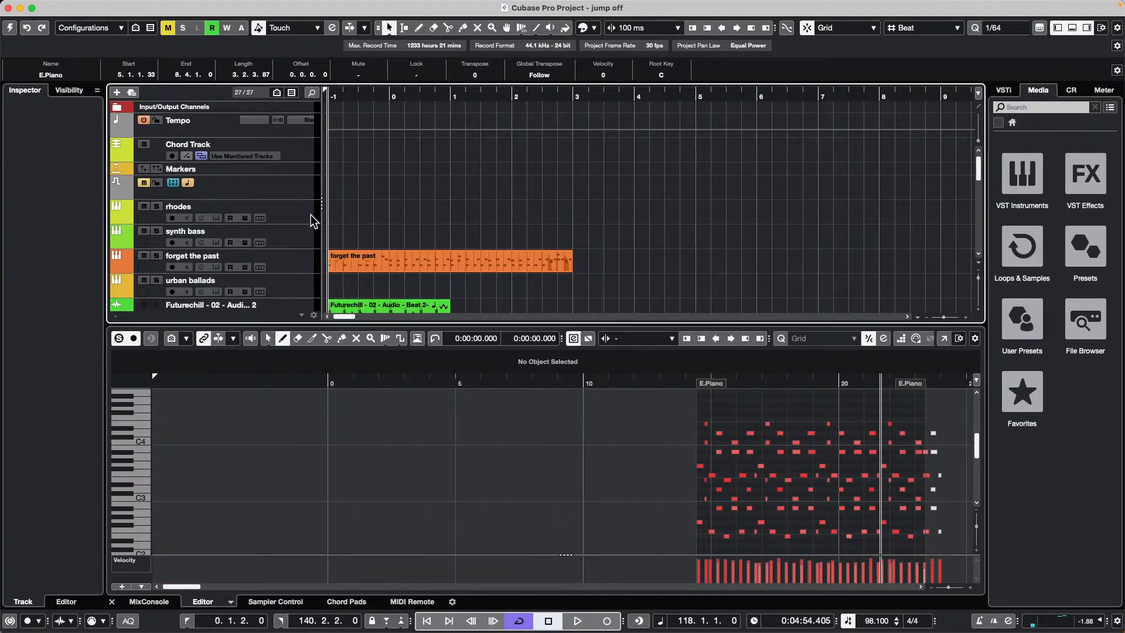
click(301, 245)
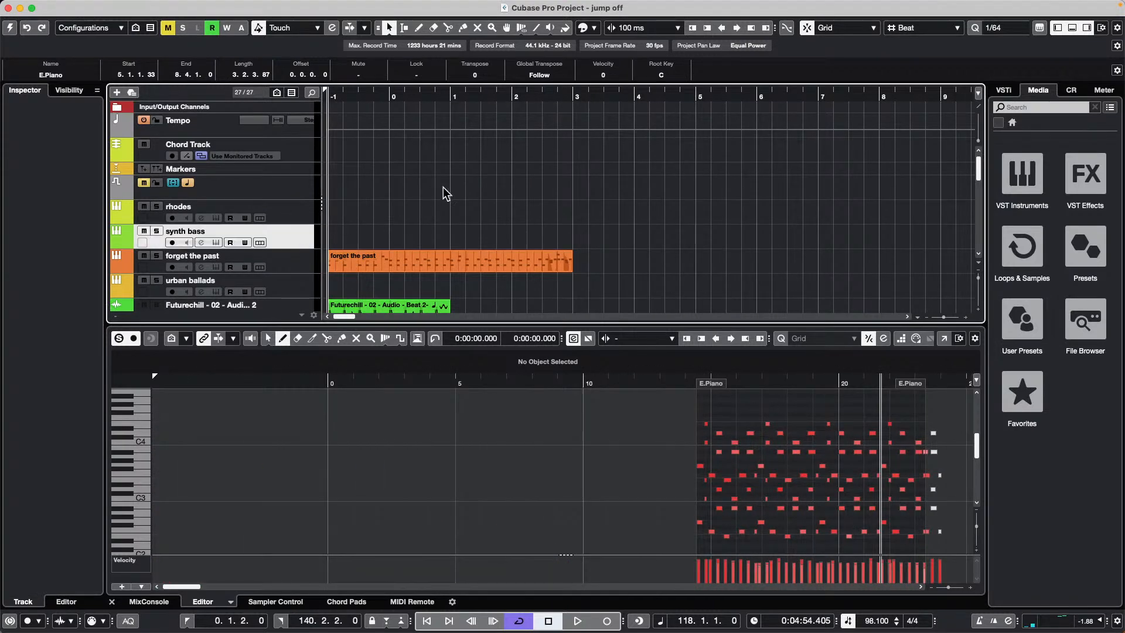
click(11, 28)
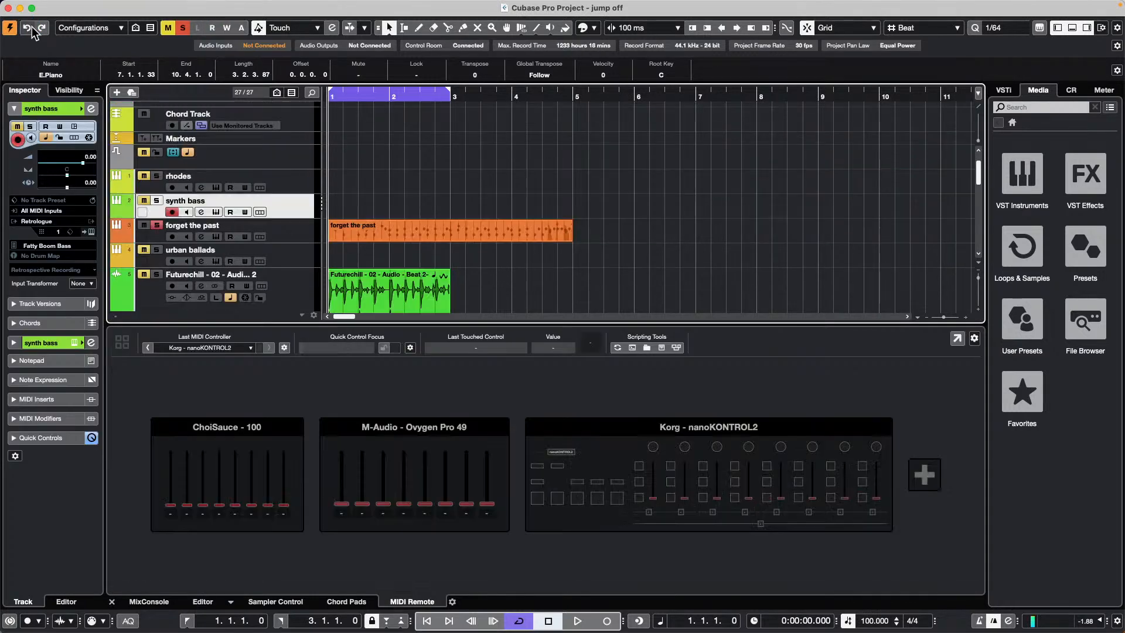
Step: Solo the synth bass track and load Arpache 5 into its first MIDI insert slot
click(156, 201)
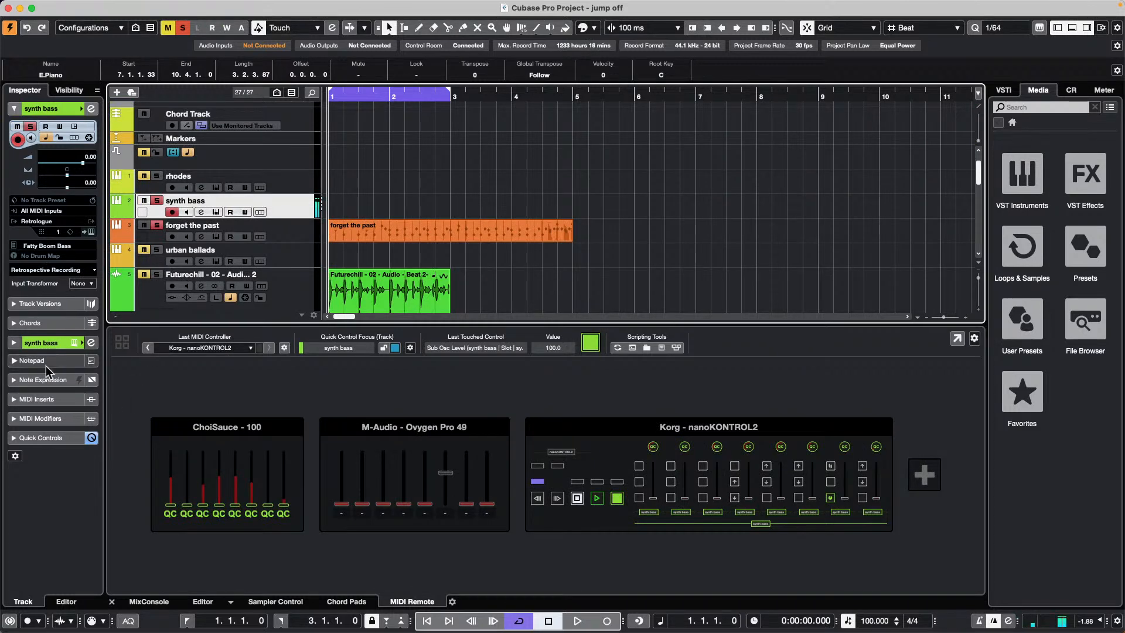
click(54, 399)
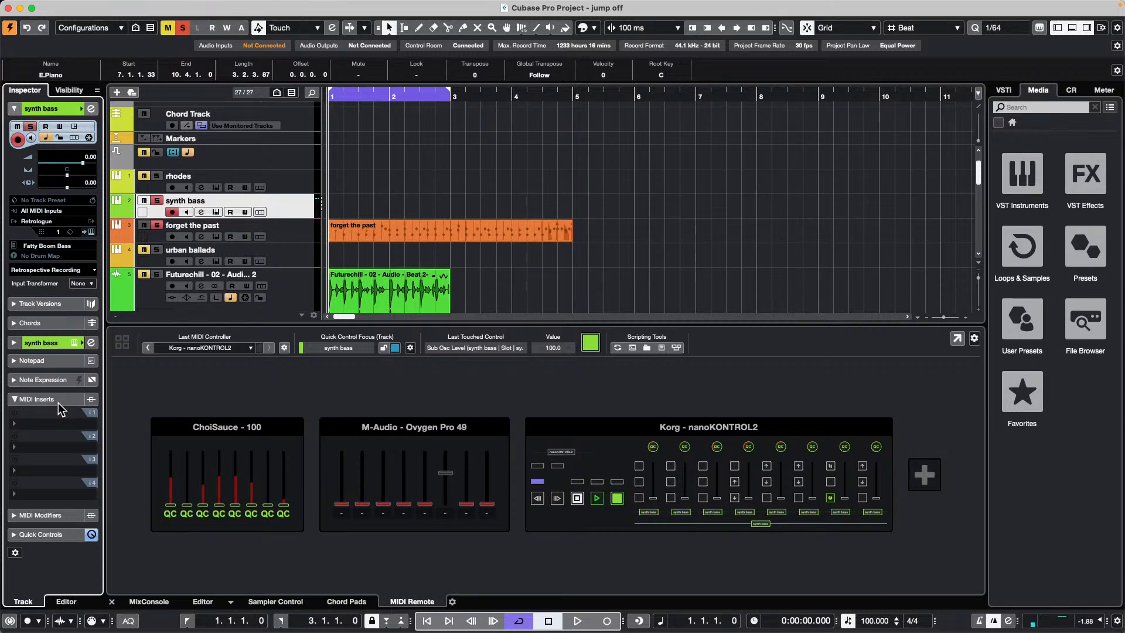
click(41, 434)
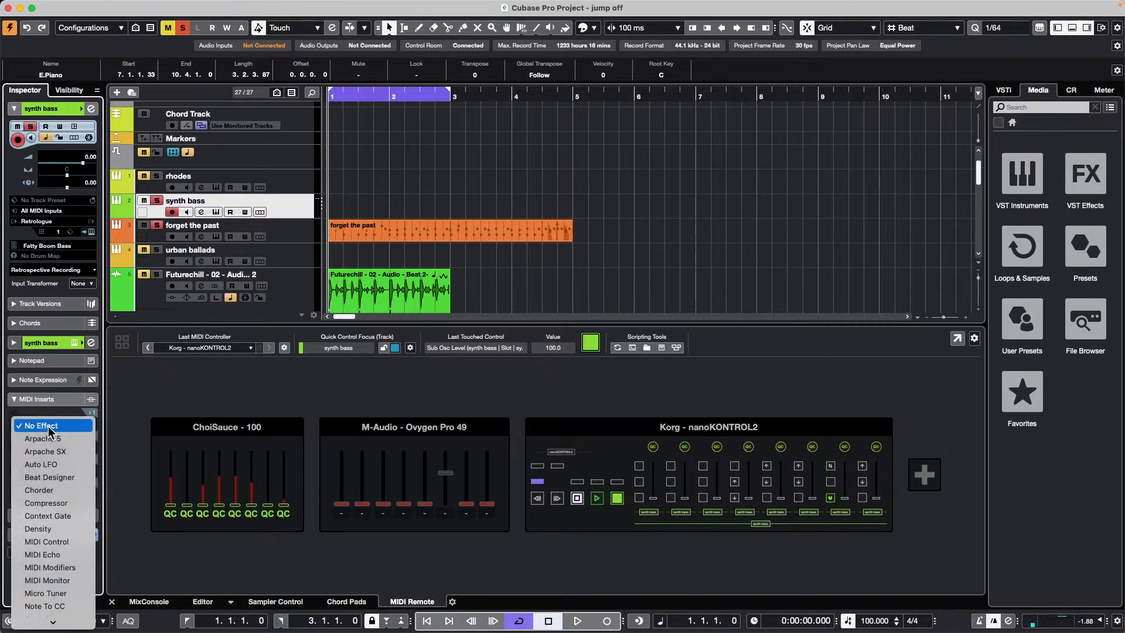
click(75, 442)
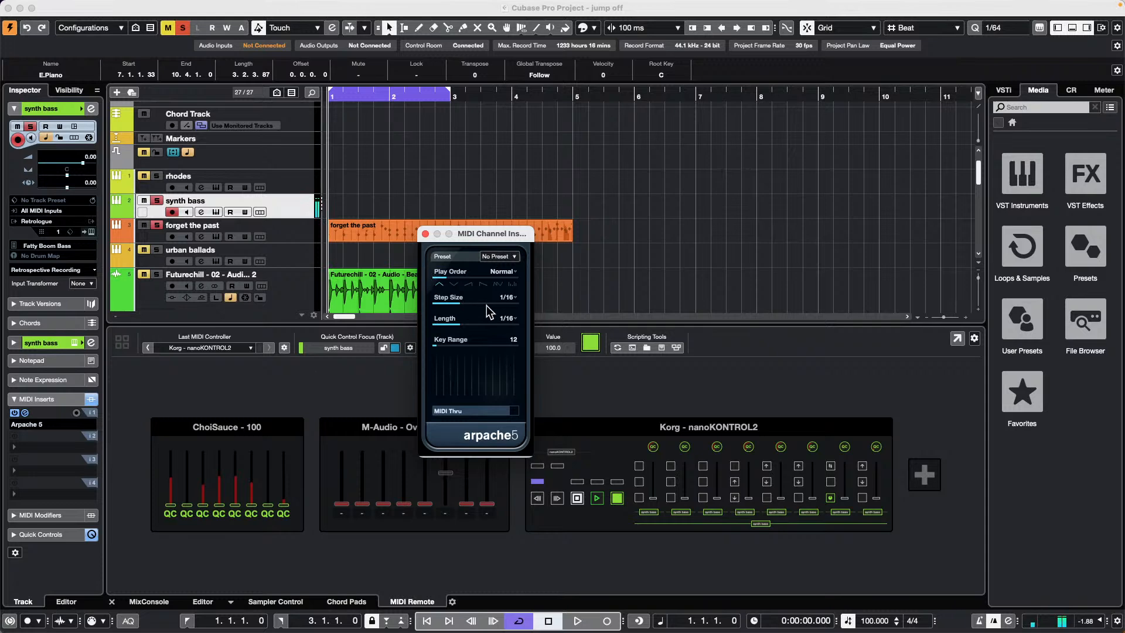
Step: Set the Arpache 5 step size to 1/8 and switch its window to Always on Top
click(458, 303)
mouse_move(457, 303)
mouse_down()
mouse_move(467, 303)
mouse_move(453, 304)
mouse_up()
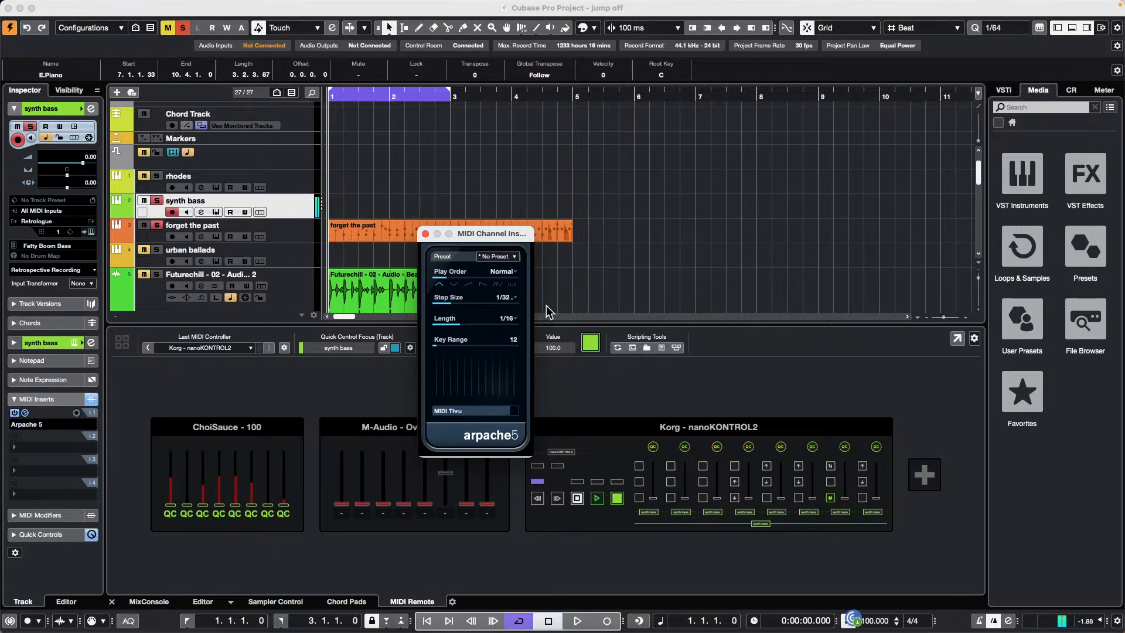
scroll(452, 302, up, 3)
scroll(452, 303, up, 3)
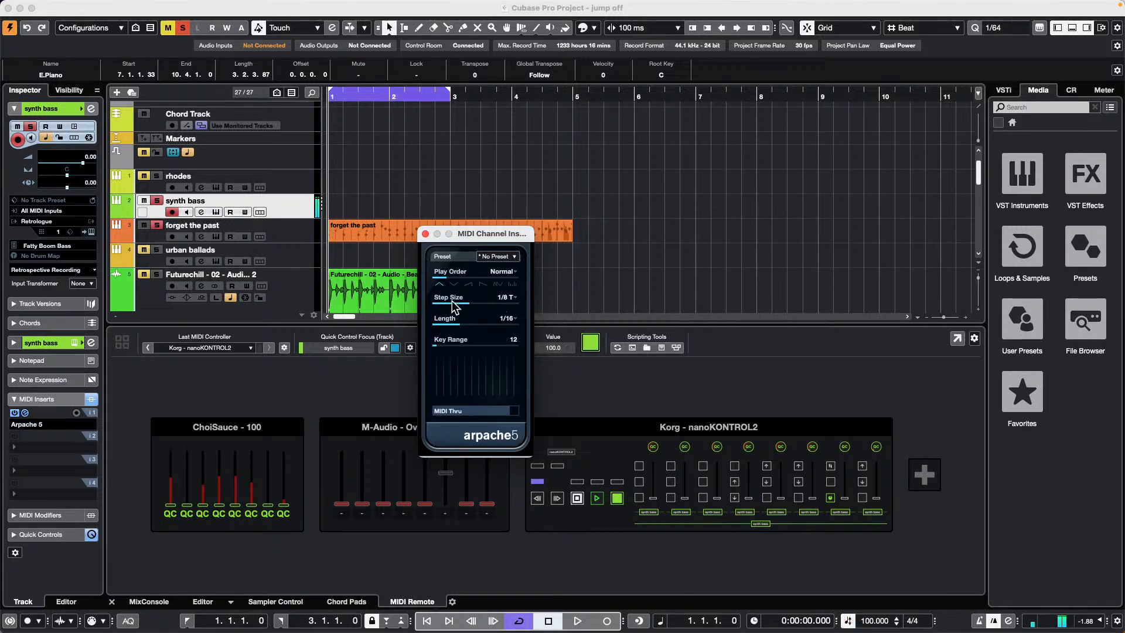
scroll(452, 305, down, 1)
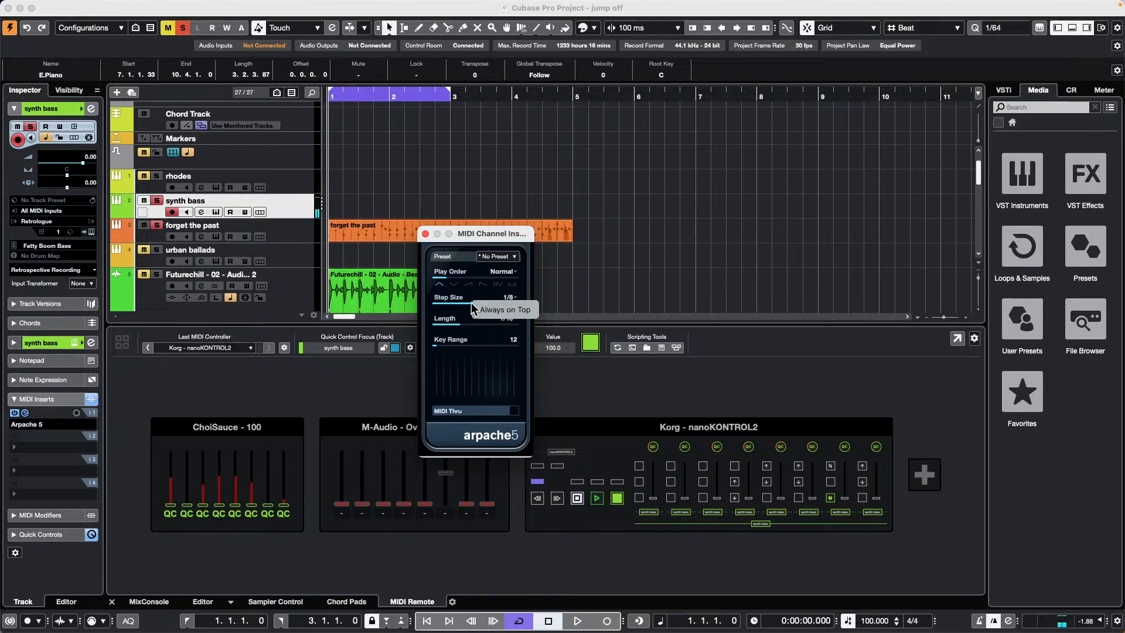
click(509, 310)
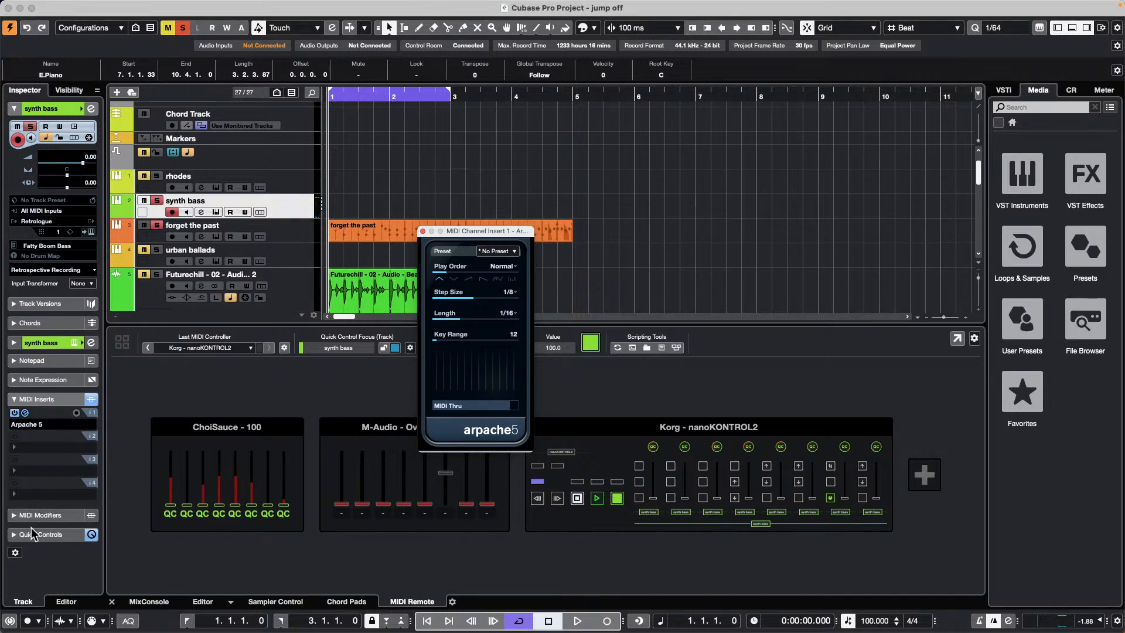
Step: Expand the synth bass Quick Controls, try Learn Mode on the Arpache 5 Step Size, and leave the step size at 1/16
click(47, 548)
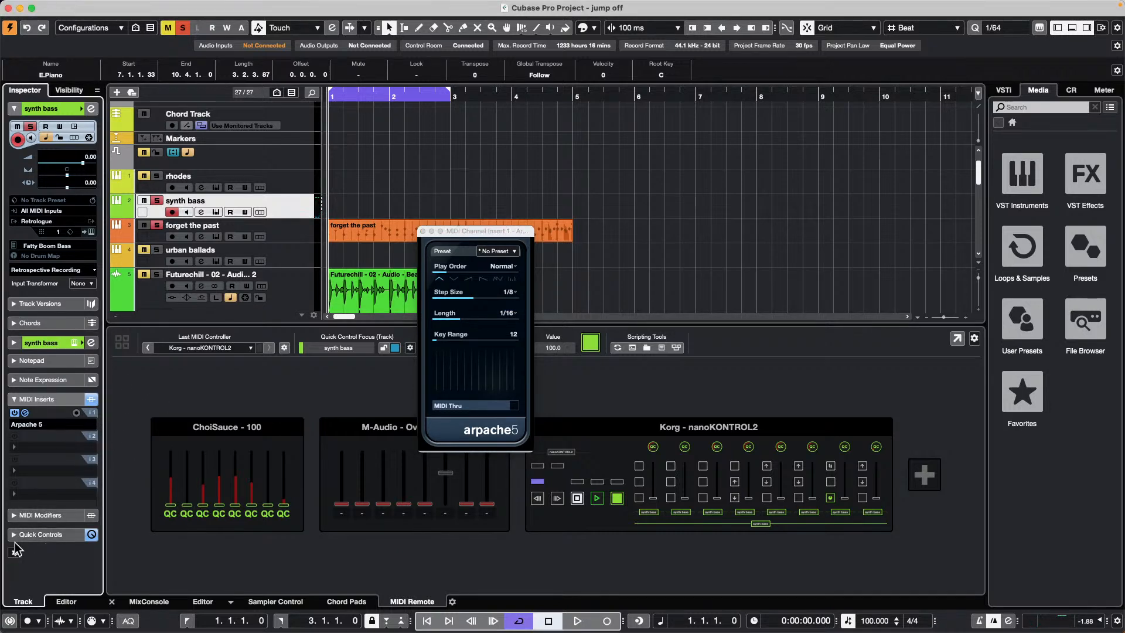
click(16, 534)
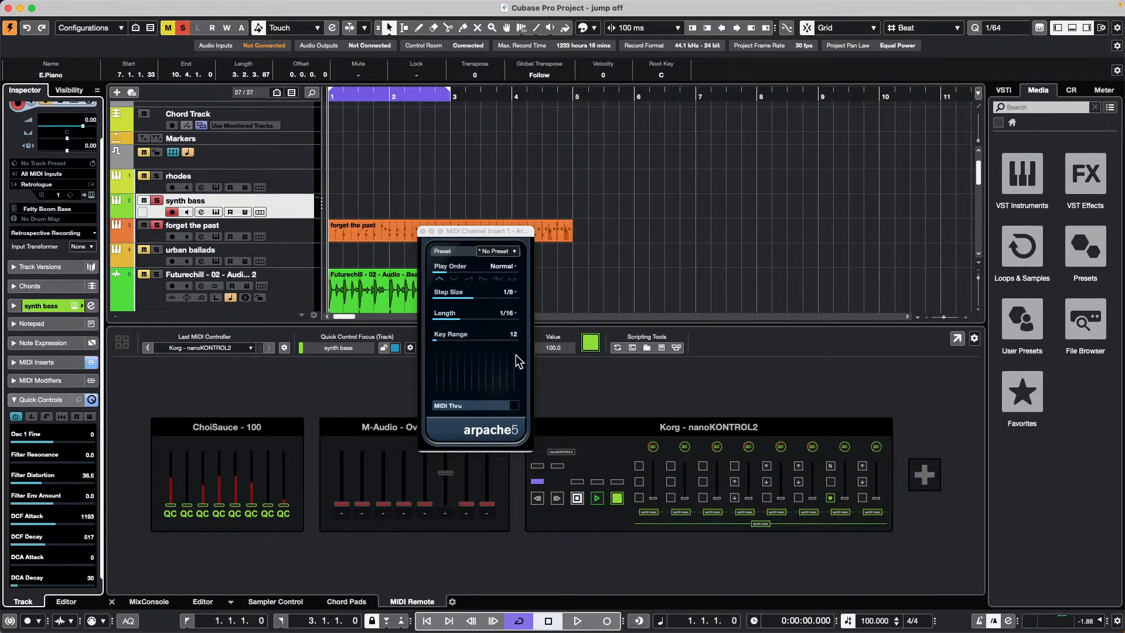
click(31, 416)
click(464, 300)
drag(461, 300, 466, 300)
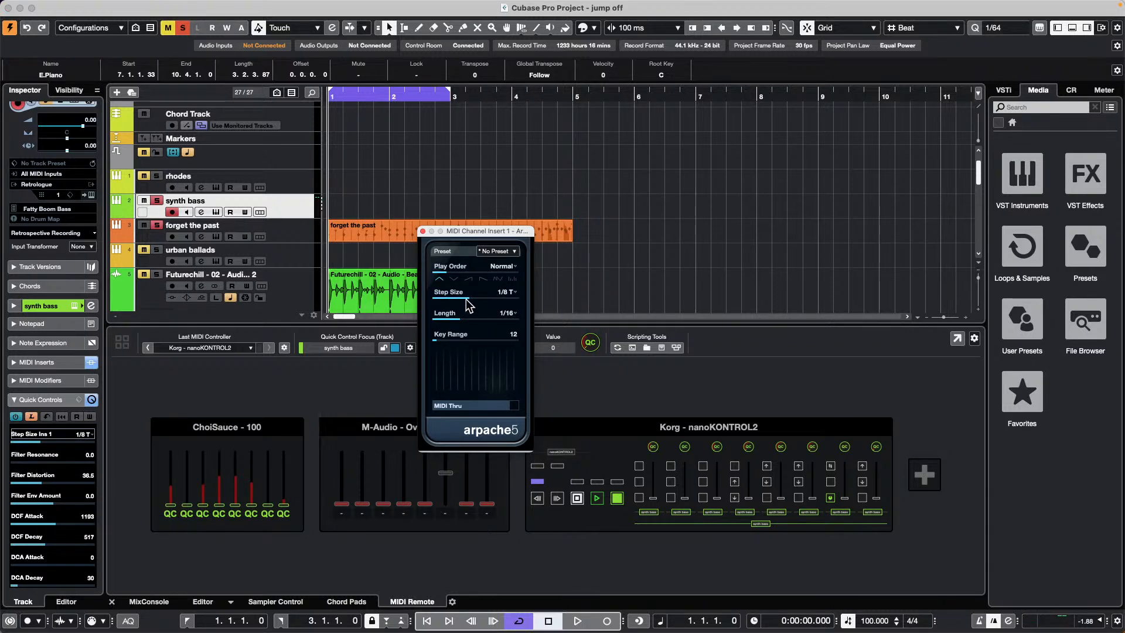
drag(466, 301, 461, 303)
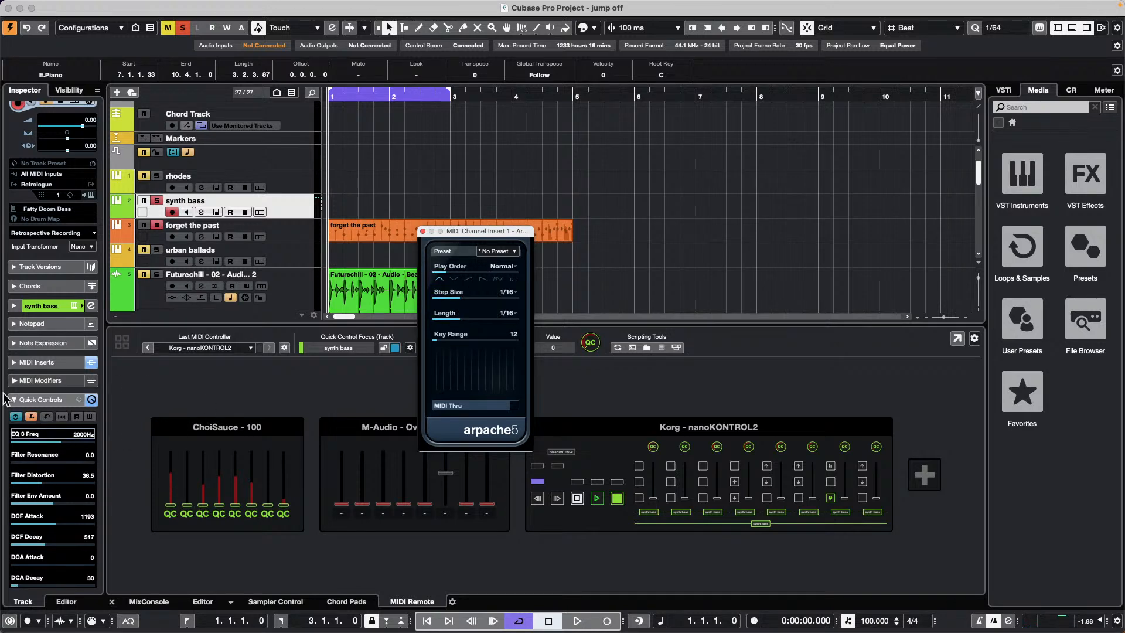
click(31, 416)
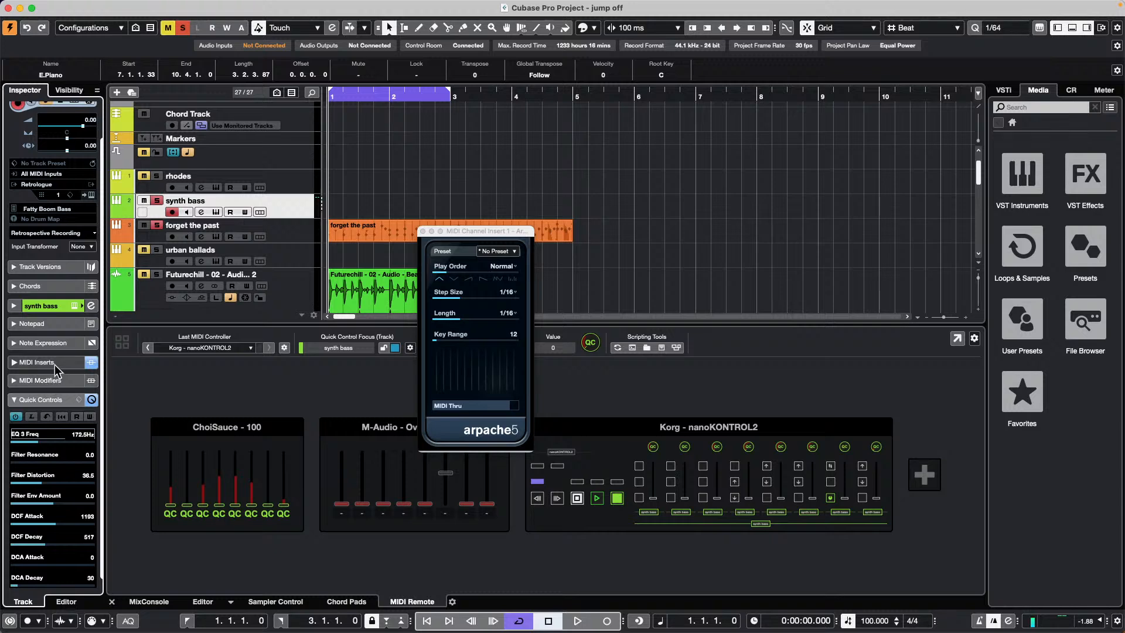
Step: With Quick Controls Learn Mode on, set Arpache 5 Length to 1/8 and assign its Step Size to the first quick control at dotted 1/32
click(31, 416)
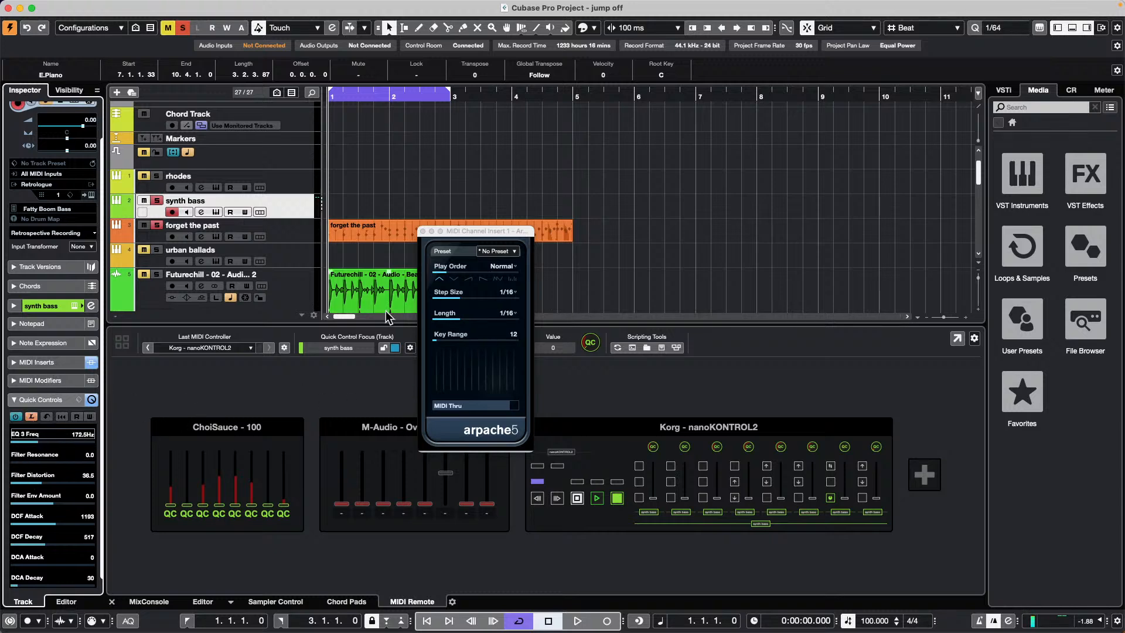
click(455, 299)
drag(455, 299, 445, 324)
drag(478, 324, 474, 324)
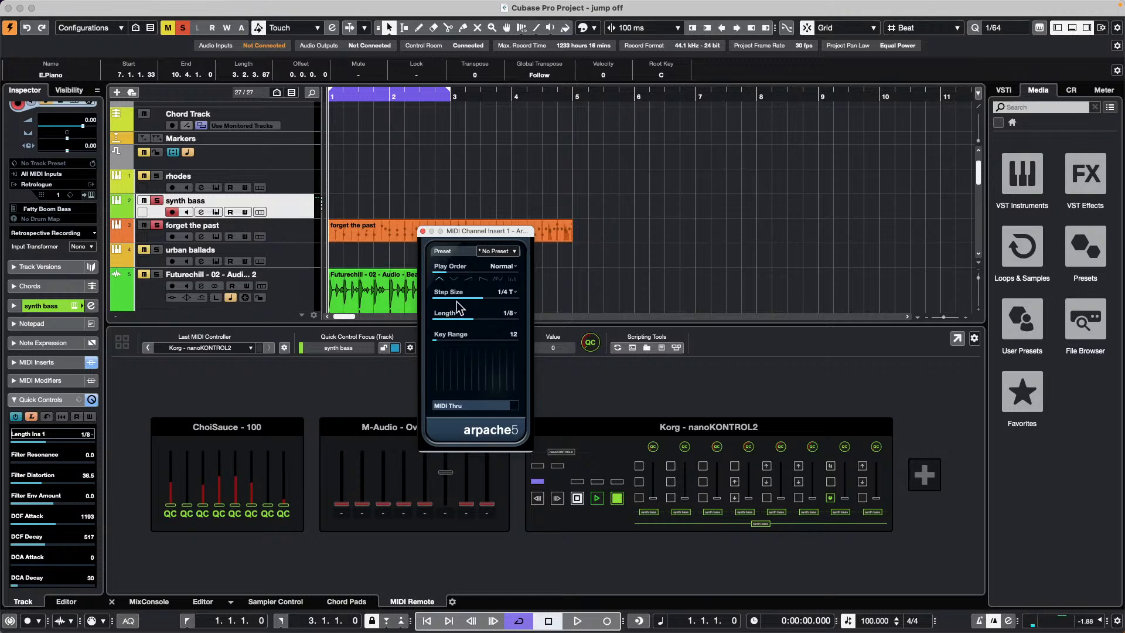
drag(458, 306, 474, 306)
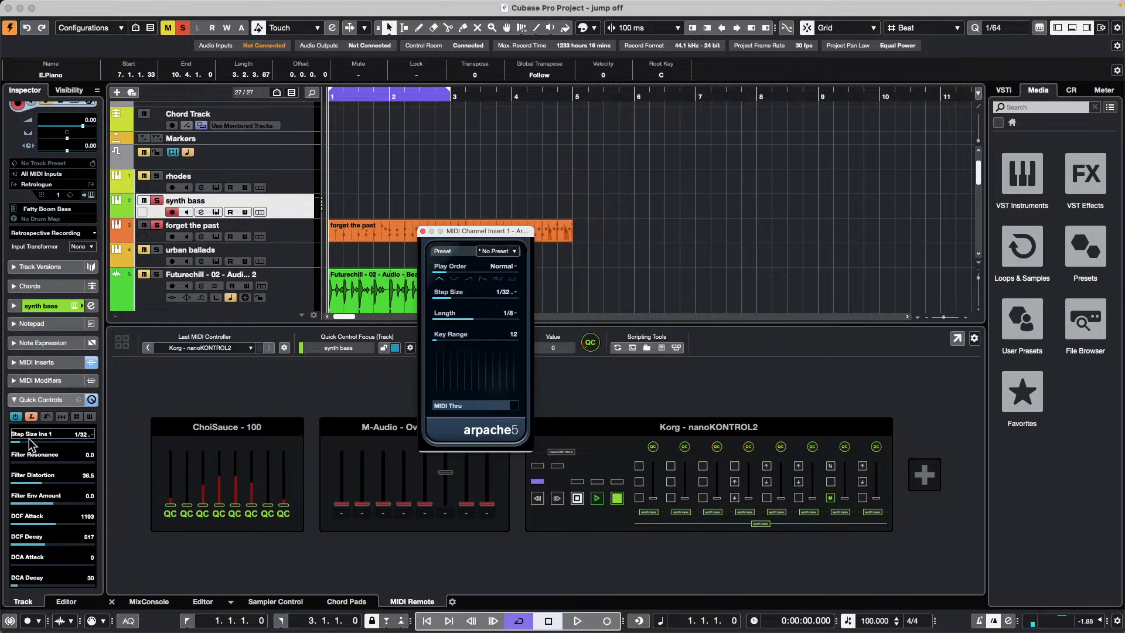
Step: Assign the Arpache 5 Play Order to the first quick control by changing it to Invert, and close the effect window
click(78, 400)
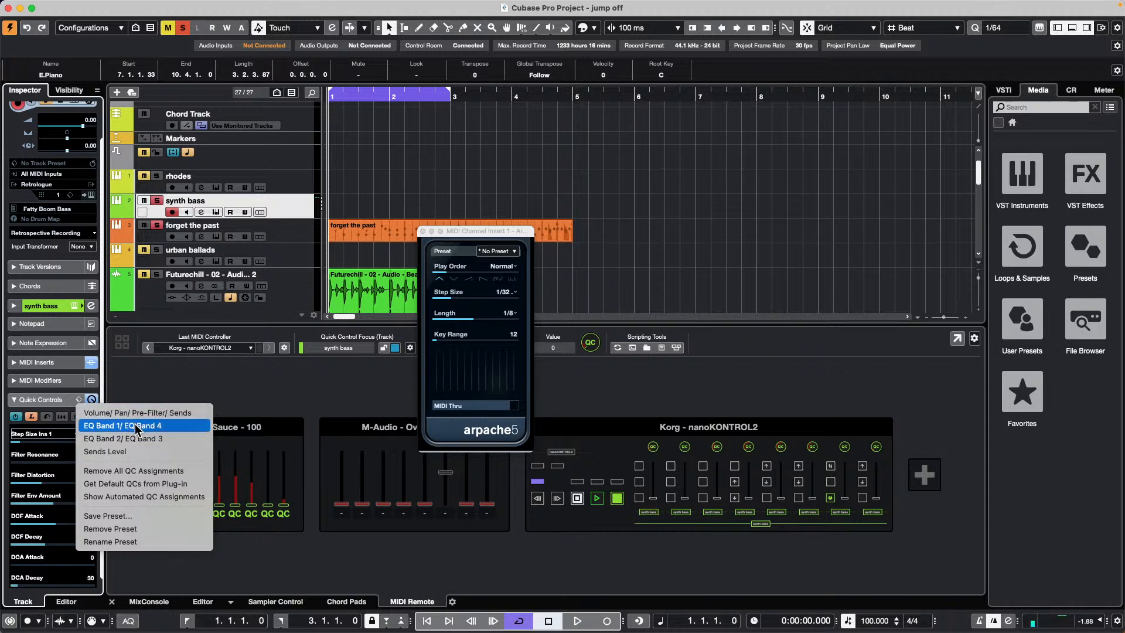
click(48, 419)
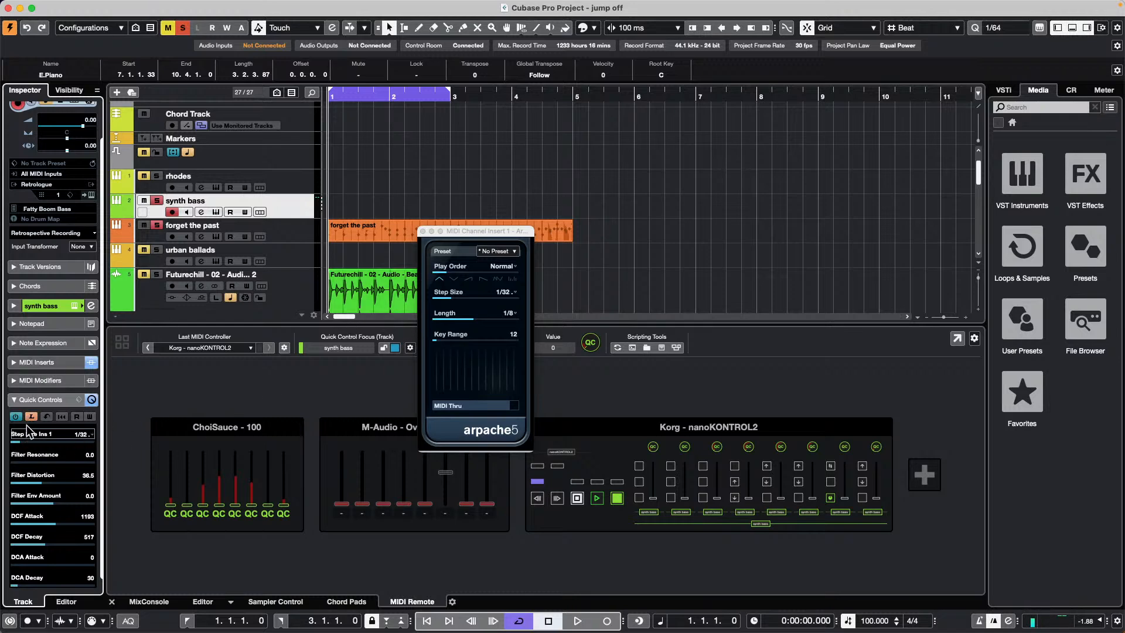
mouse_move(441, 276)
mouse_down()
mouse_move(479, 277)
mouse_move(421, 276)
mouse_move(489, 281)
mouse_move(463, 280)
mouse_up()
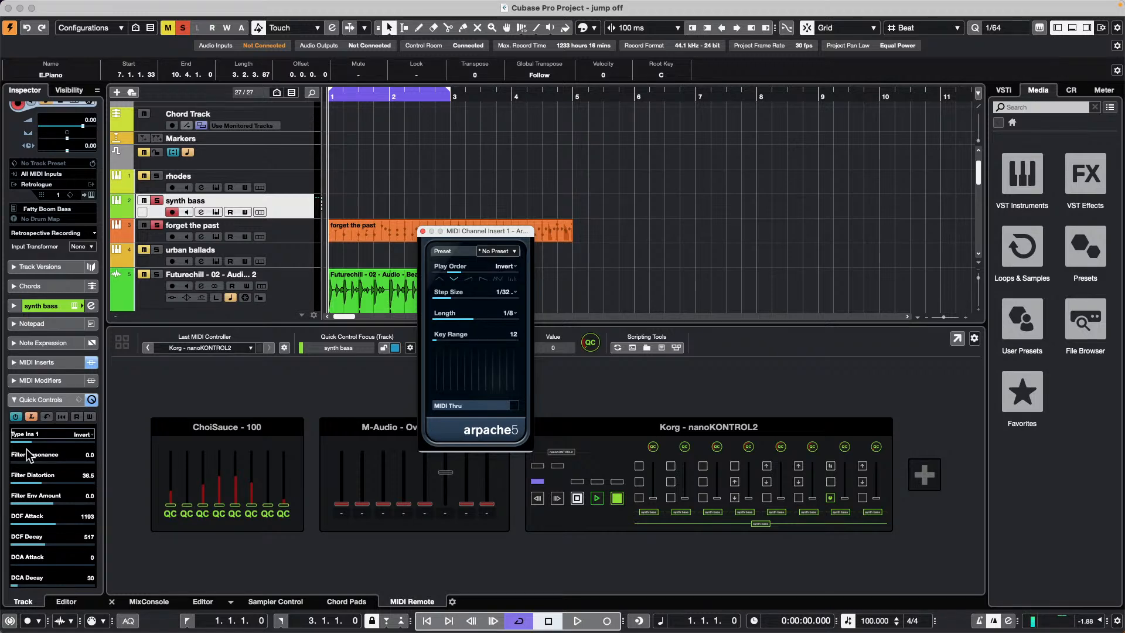
click(423, 231)
Step: Open the recent project Amos Moses - GO.cpr
mouse_move(172, 15)
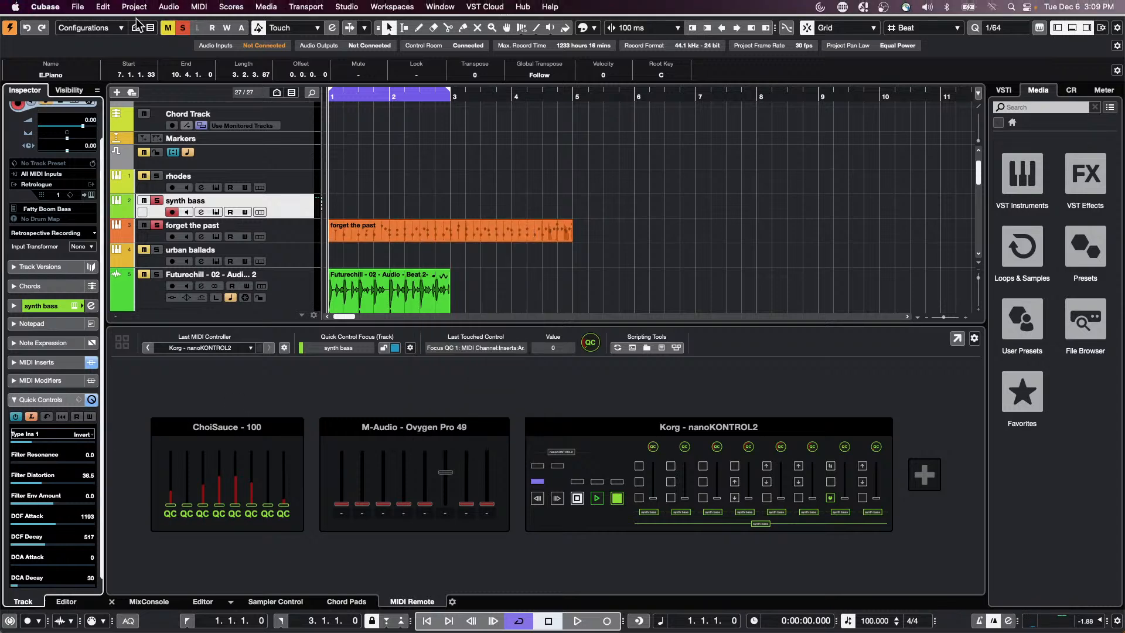
click(80, 8)
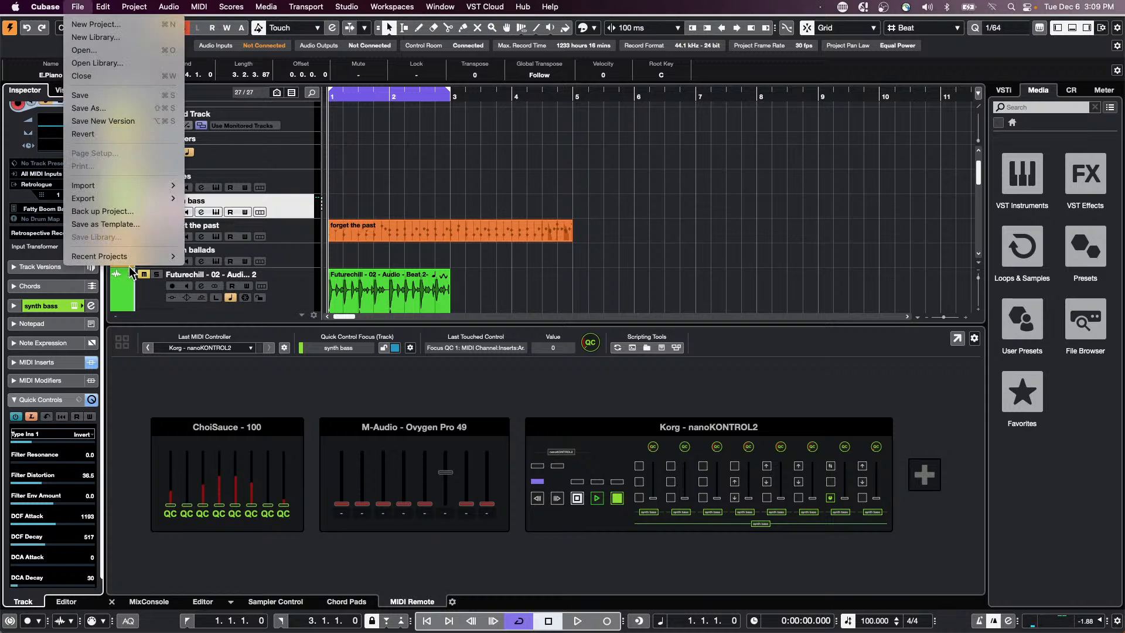
mouse_move(130, 258)
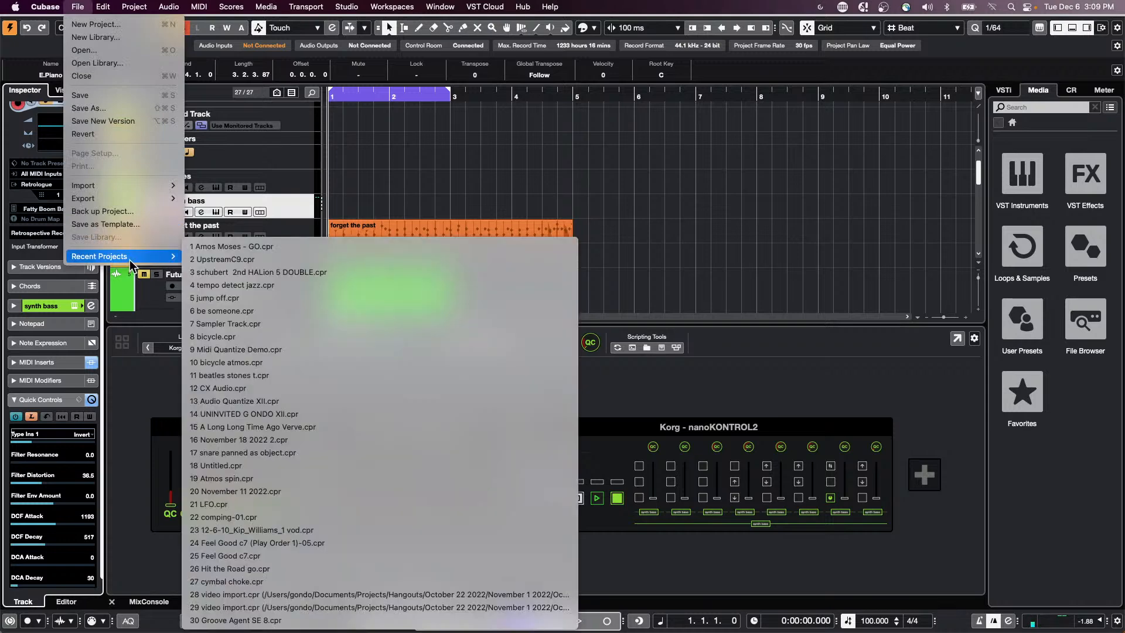
click(301, 247)
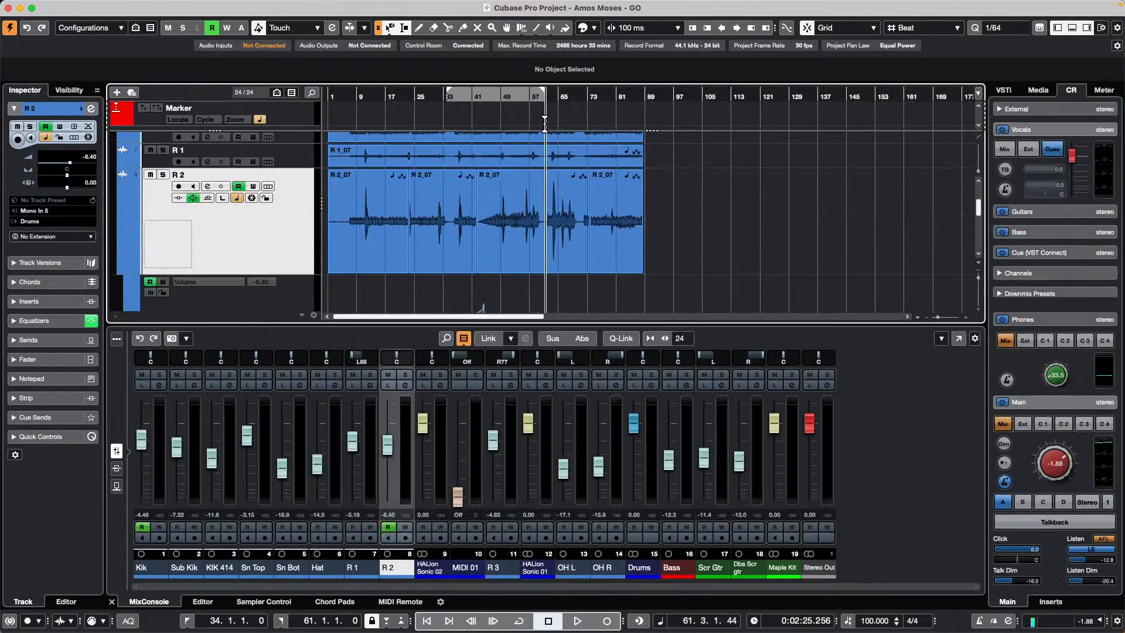
Step: Zoom in around bar 61, play, jump back to the project start to test the Auto-Scroll behaviour, and stop playback
click(545, 99)
drag(545, 98, 605, 147)
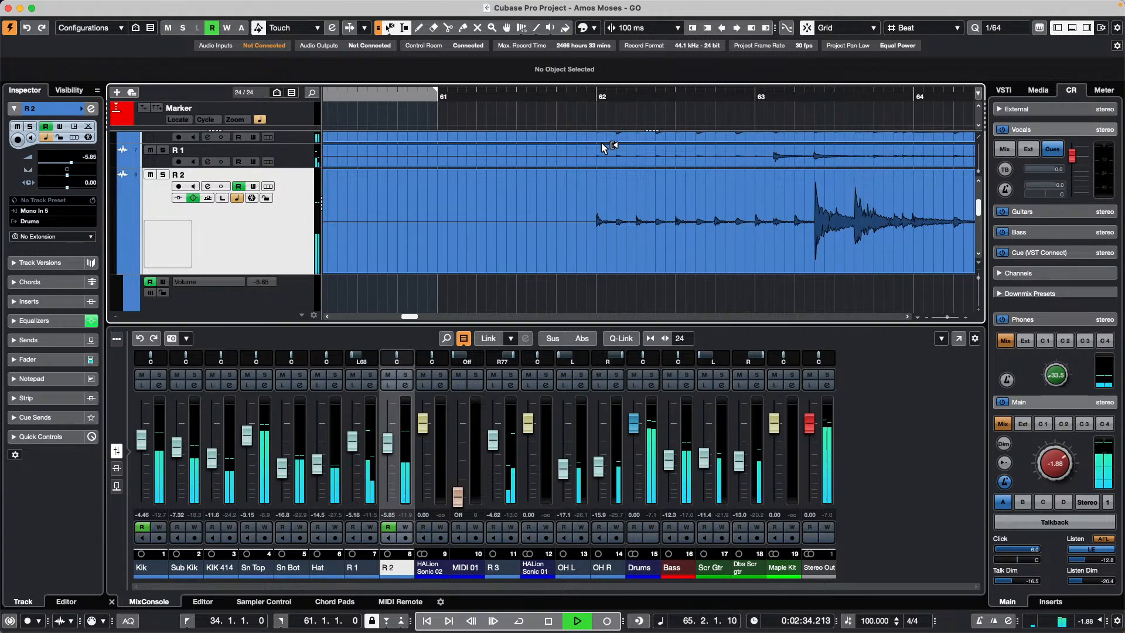
key(period)
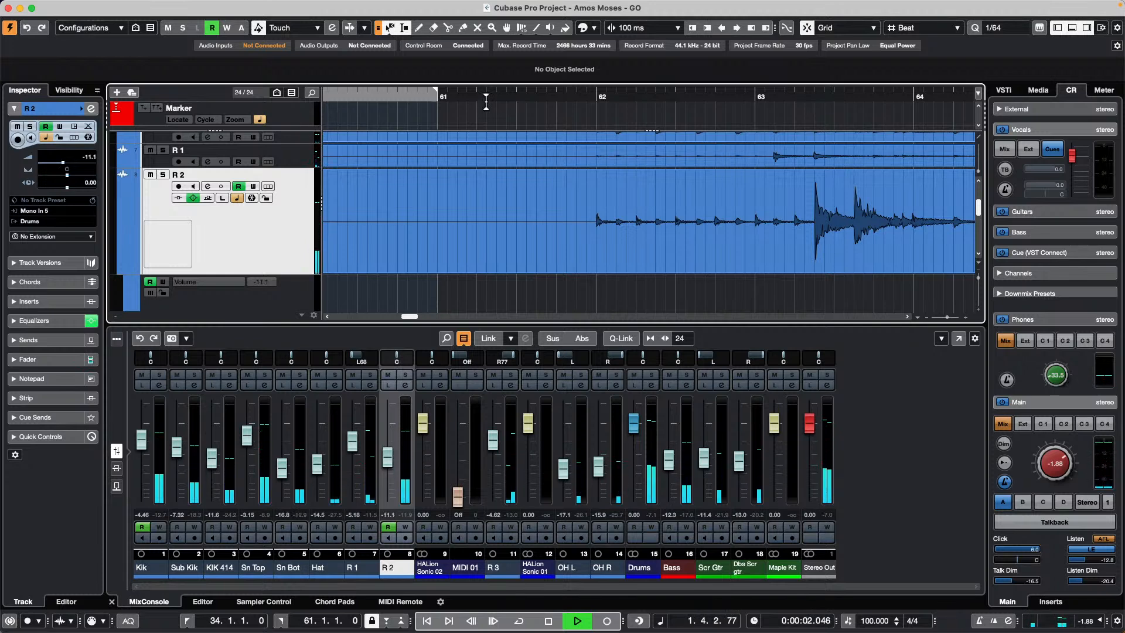
click(350, 28)
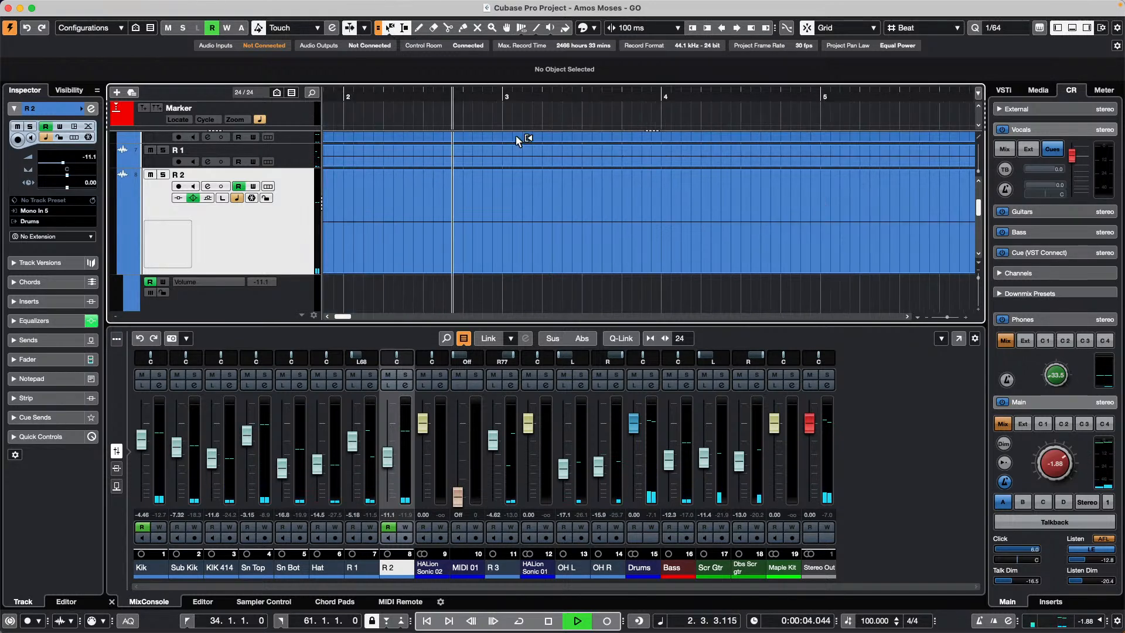
key(space)
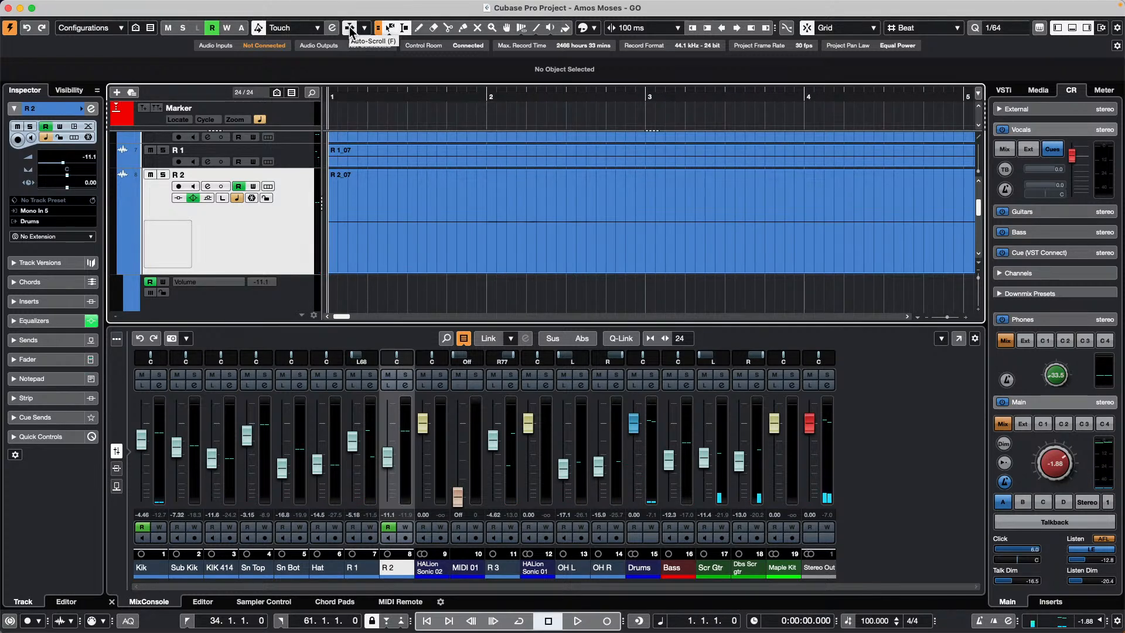
Step: Play the zoomed-in section around bar 74 and return the playing cursor to the project start
drag(526, 98, 541, 31)
drag(482, 107, 497, 150)
key(space)
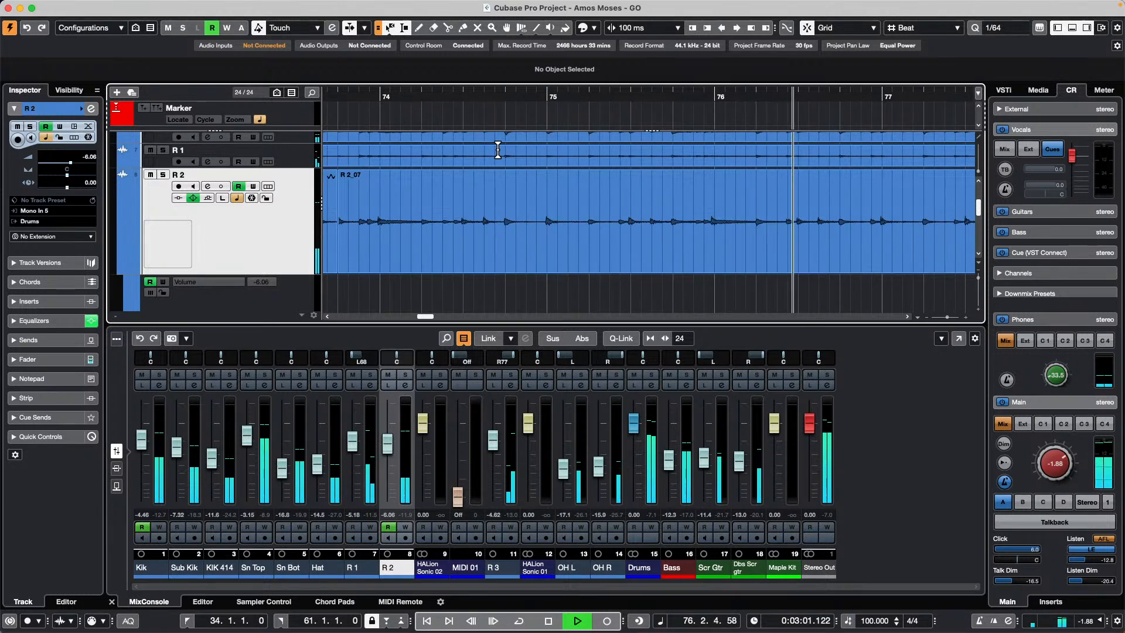
key(Home)
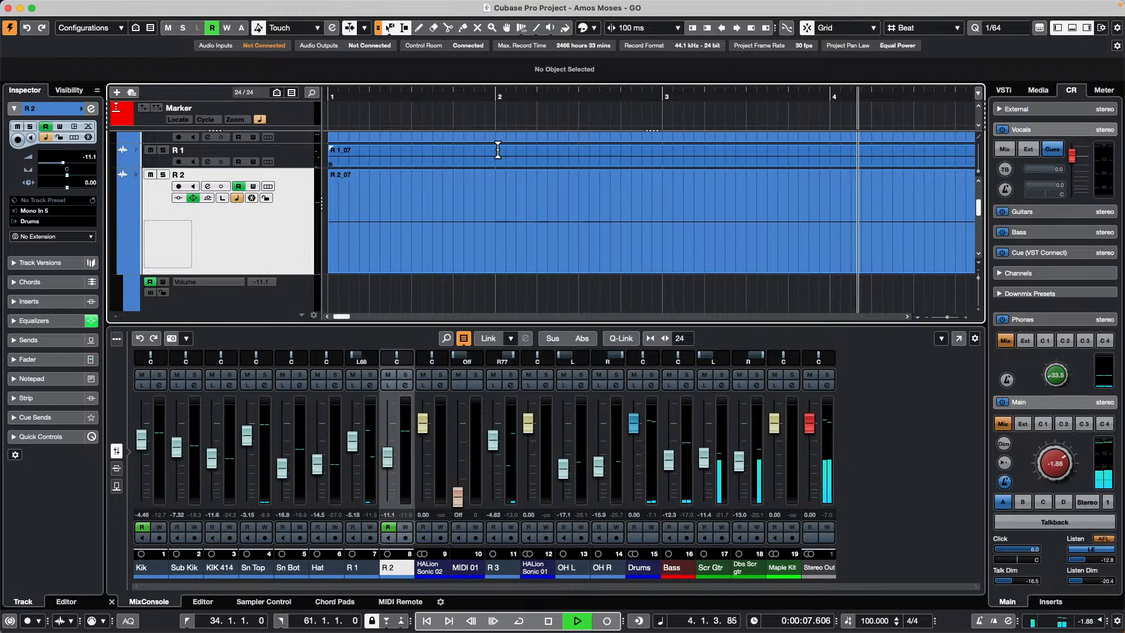
Step: Zoom the timeline out to about 41 bars, relocate playback to about bar 43, and return it to the project start
key(g)
key(g)
key(g)
key(g)
key(g)
key(g)
key(g)
key(g)
key(g)
key(g)
key(g)
key(g)
key(g)
key(g)
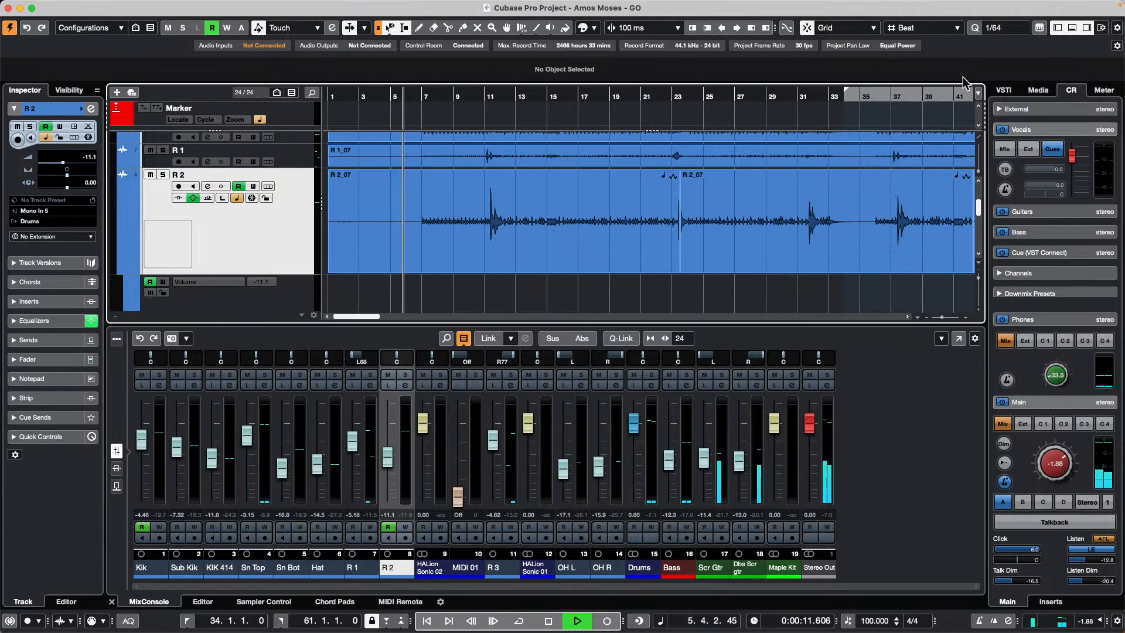
drag(948, 92, 986, 99)
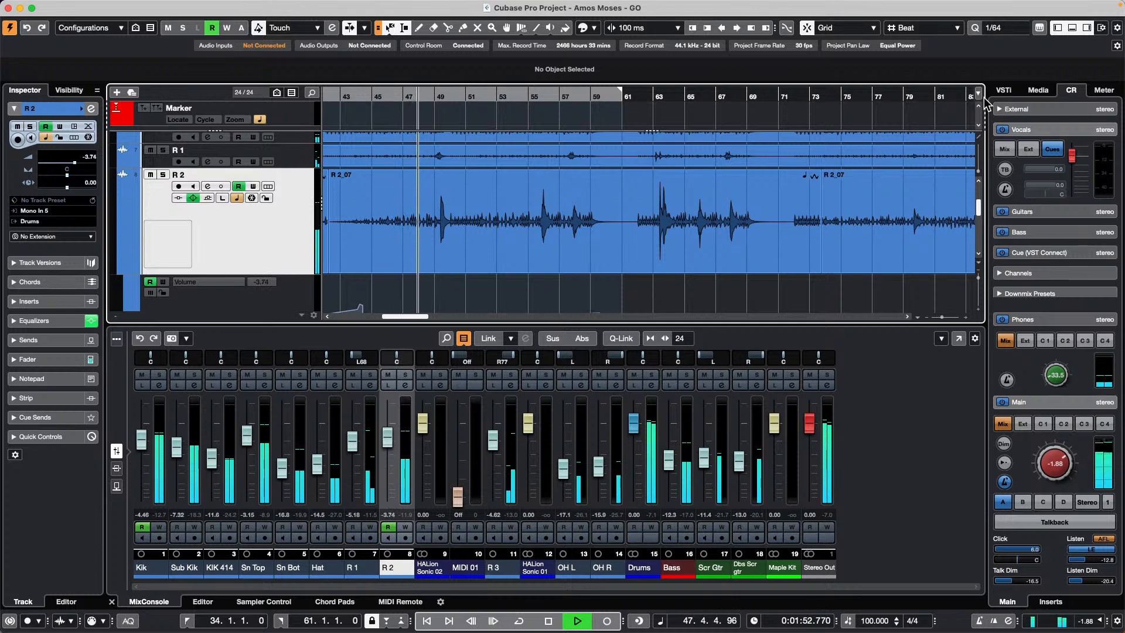
key(KP_Decimal)
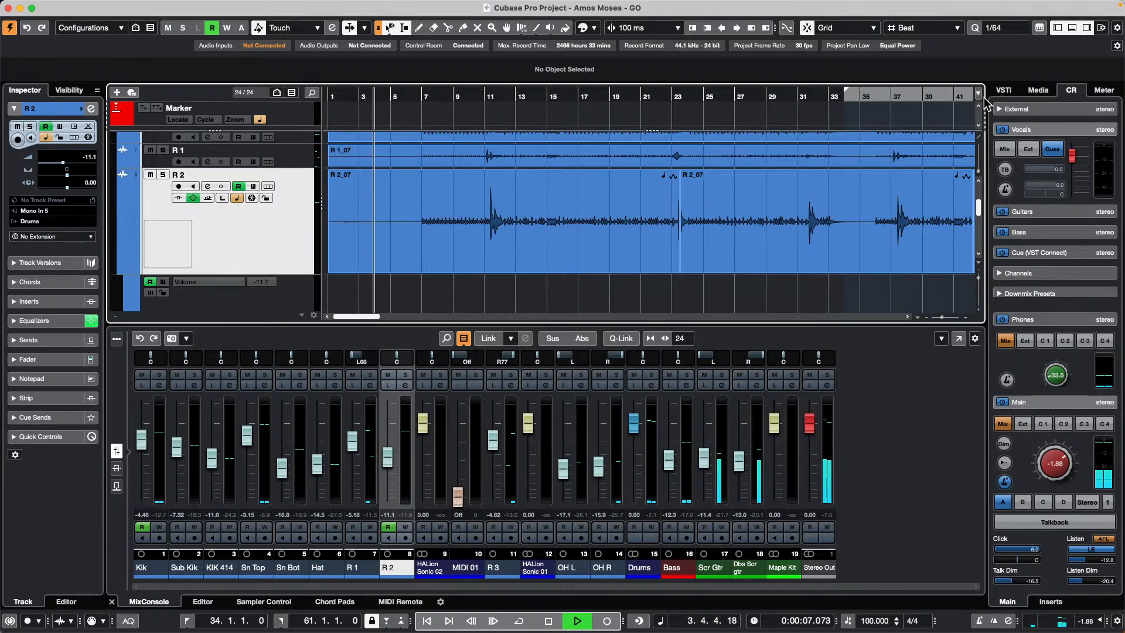
key(Home)
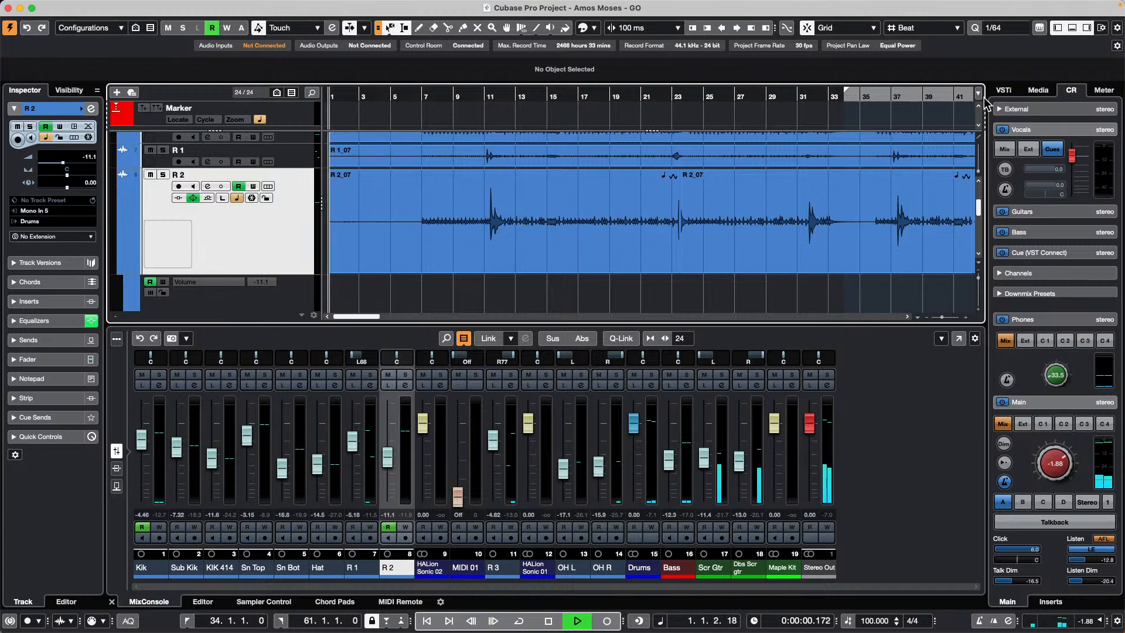
Step: Zoom the timeline out to about 70 bars and fast-forward playback to about bar 72
key(g)
key(g)
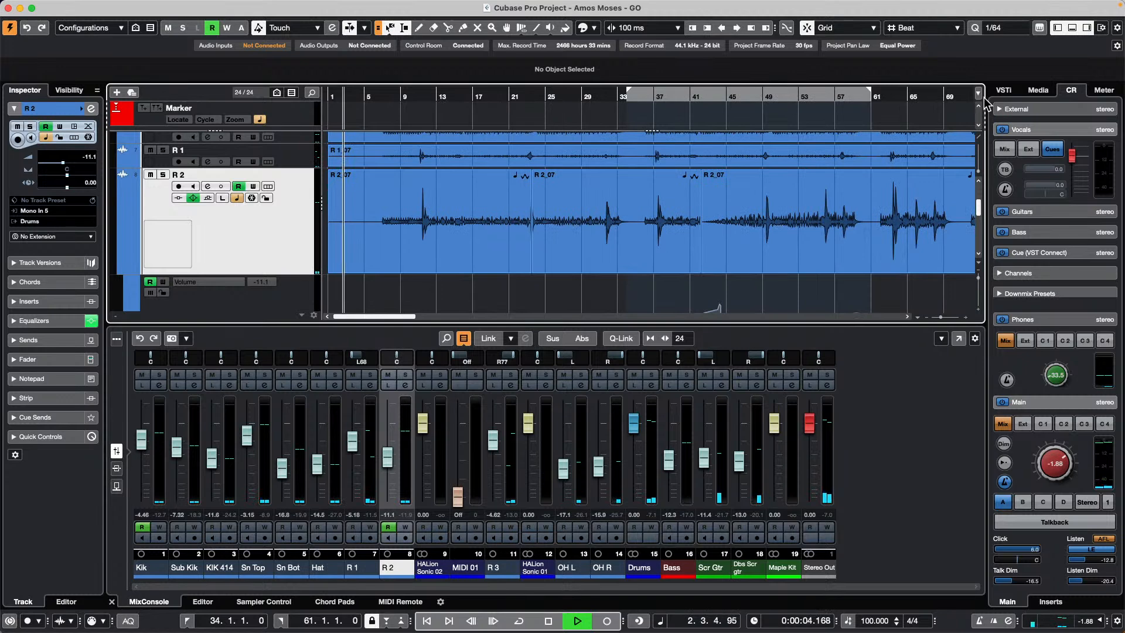
key(KP_Add)
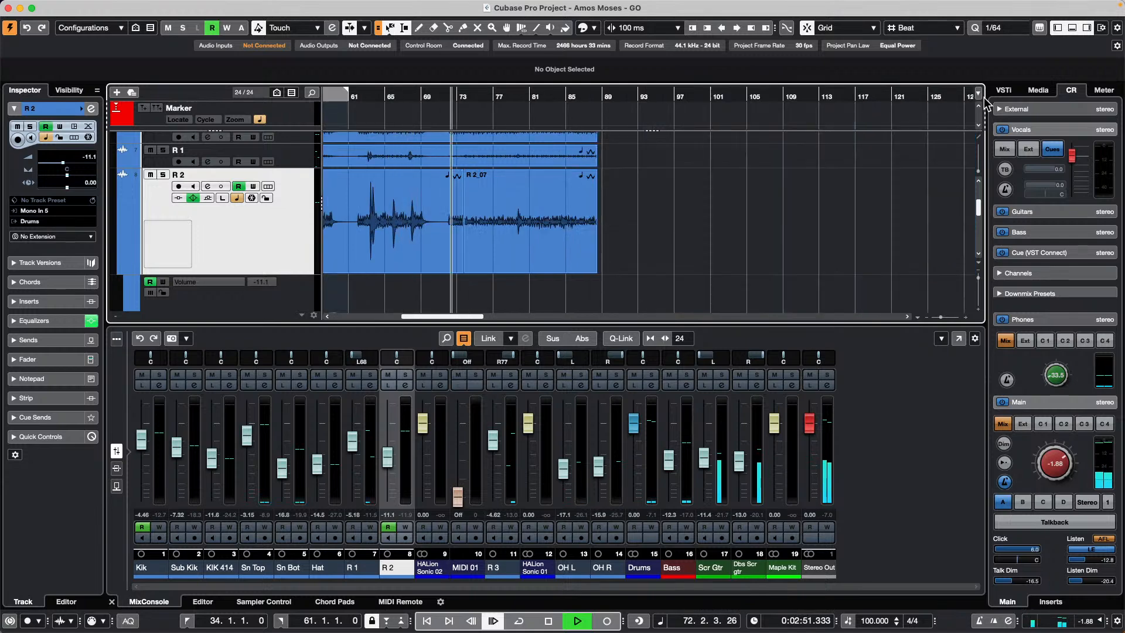
Step: Restart playback from the project start, fast-forward to about bar 41, and rewind to test cursor following
key(space)
key(space)
key(space)
key(space)
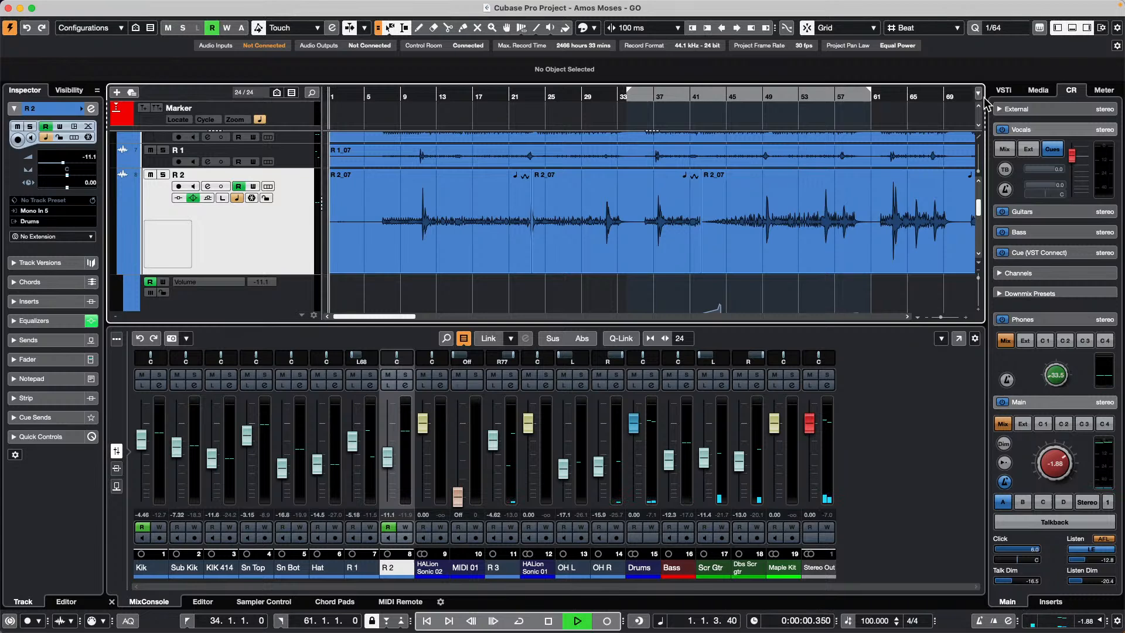
key(shift+KP_Add)
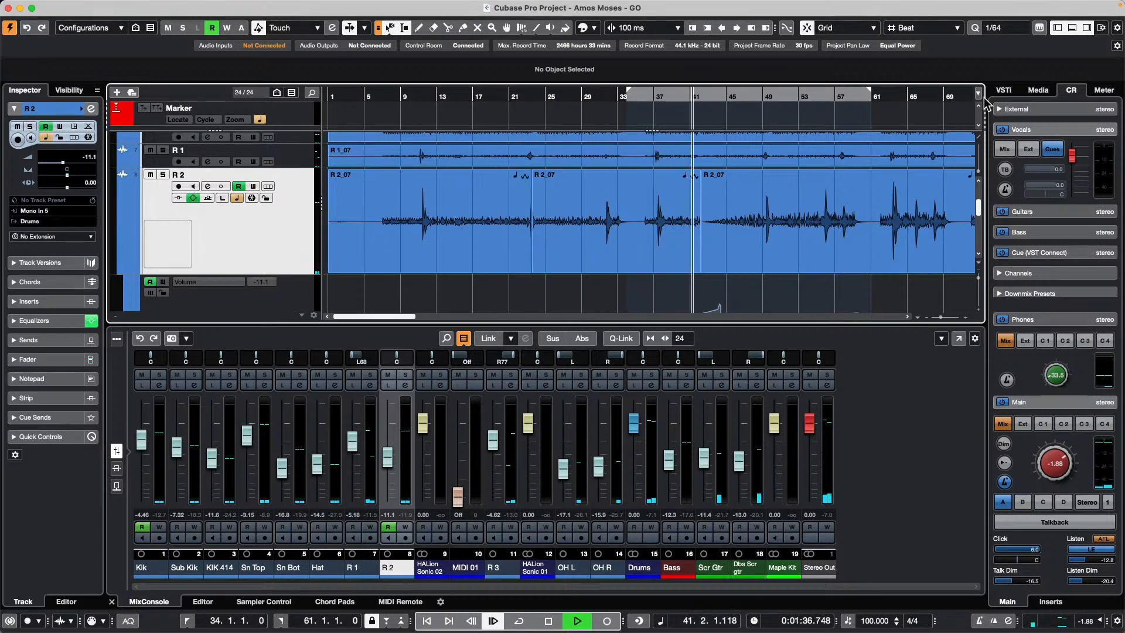
key(space)
key(space)
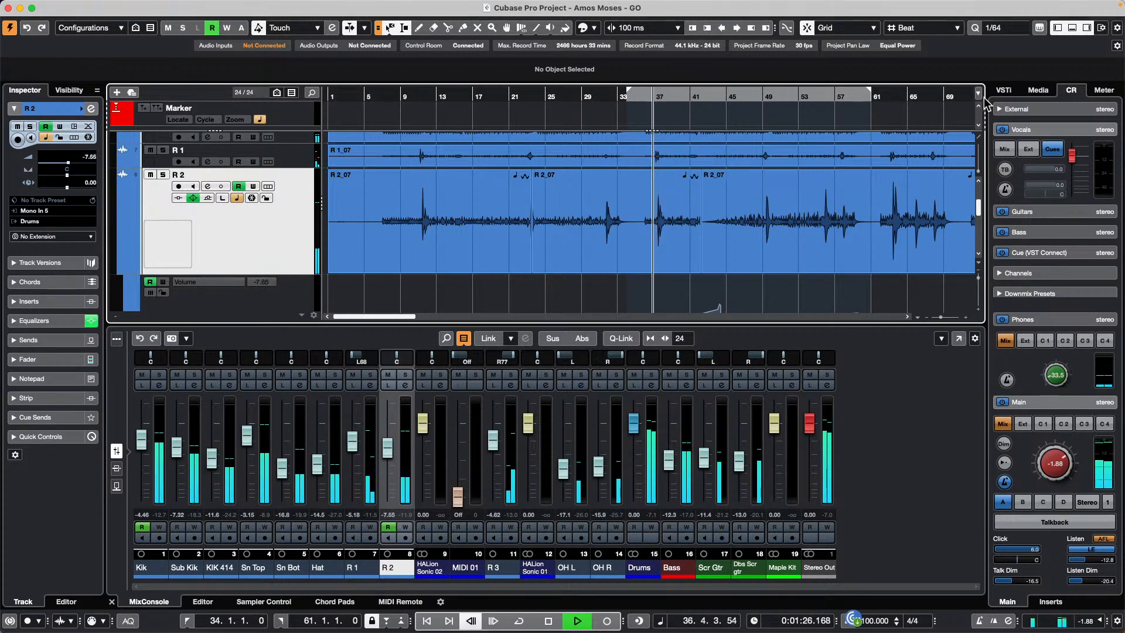
Step: Return the playing cursor to the project start, stop, and briefly play the opening bars again
key(Home)
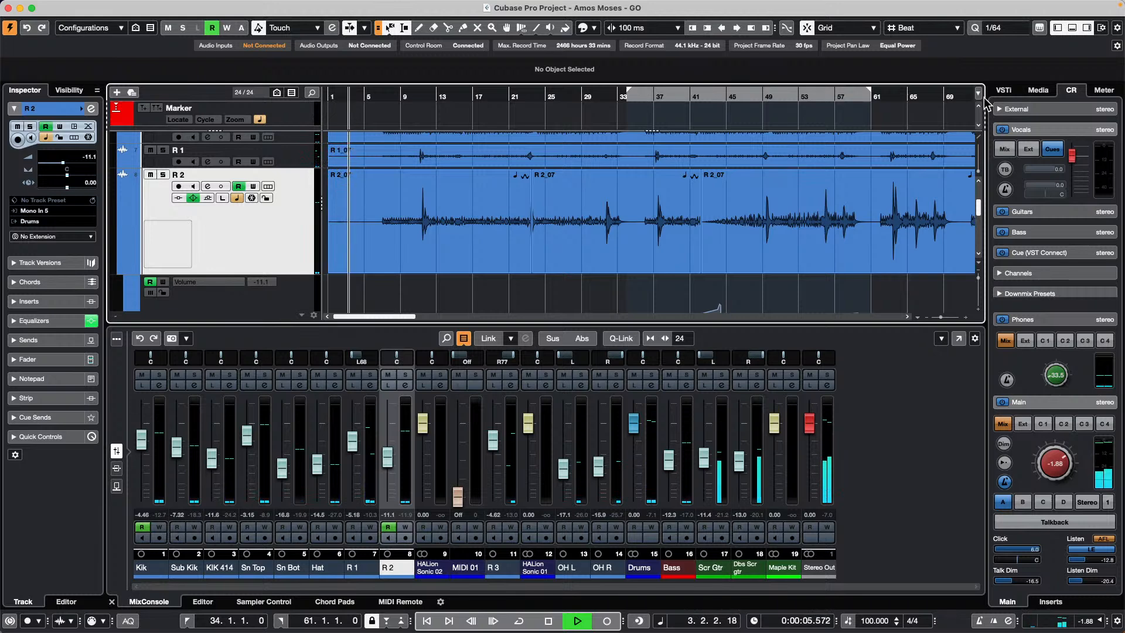
key(Home)
key(space)
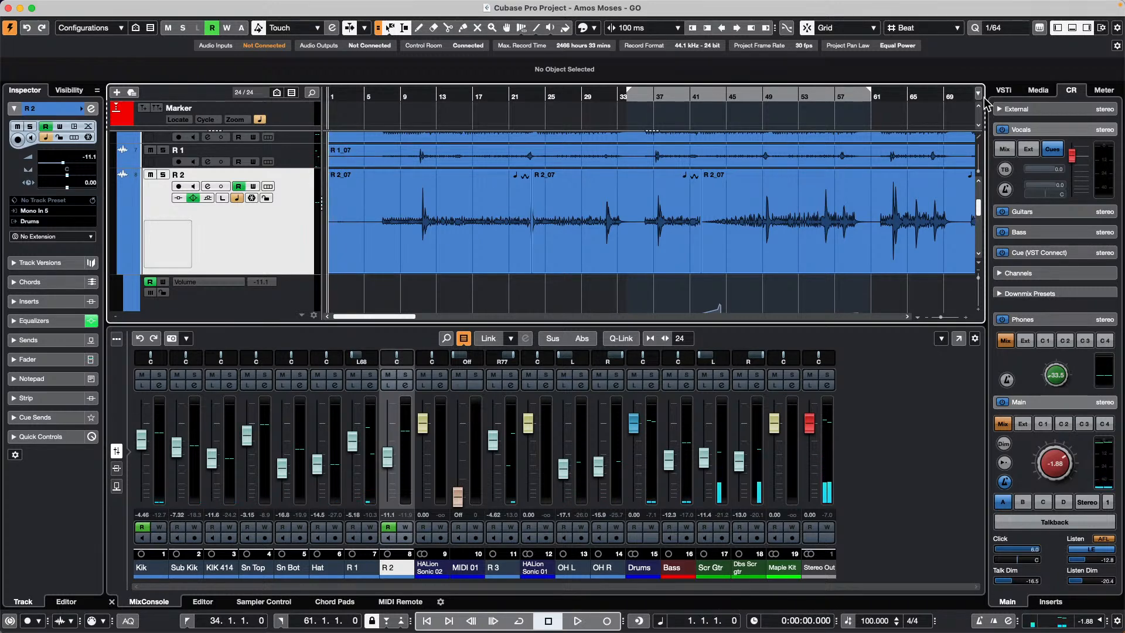
key(space)
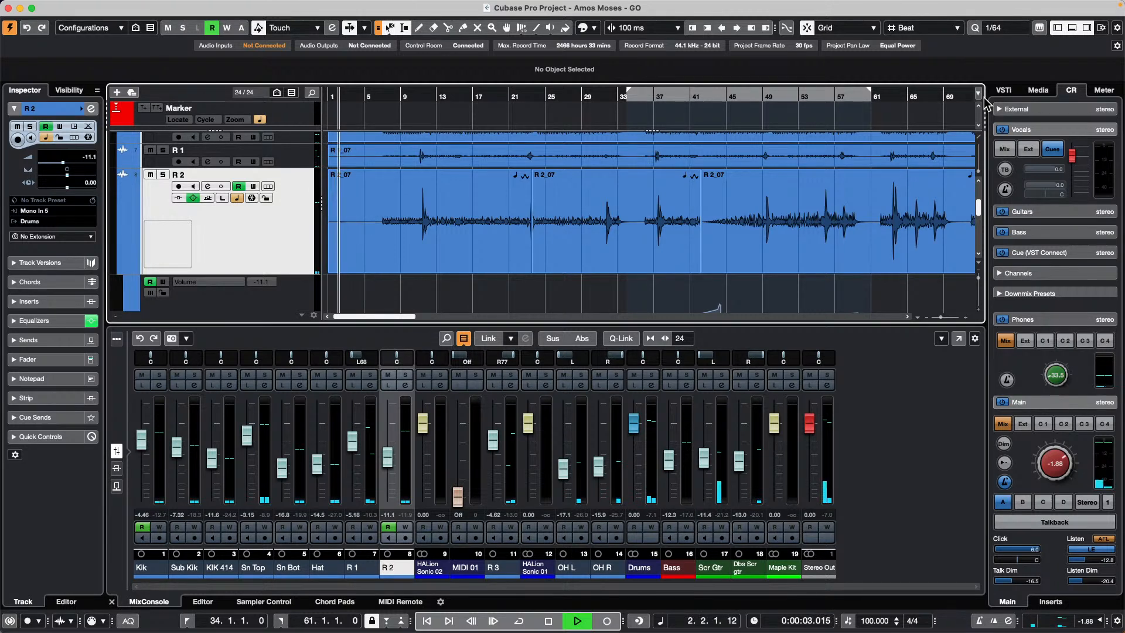
key(space)
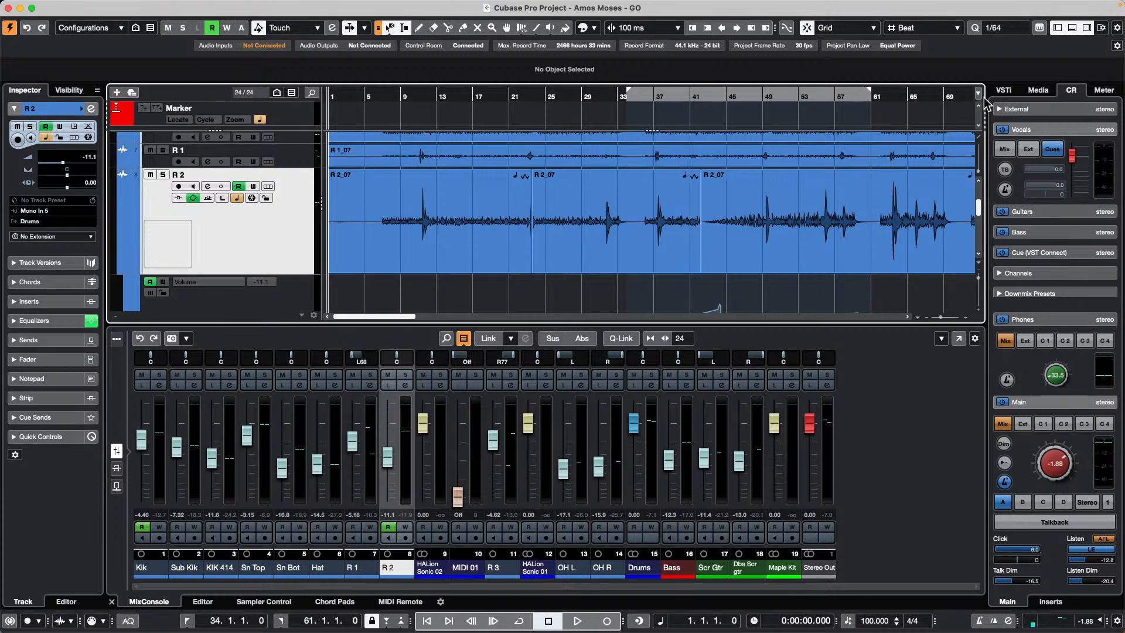
Step: Open the recent project be someone.cpr and activate it
mouse_move(308, 1)
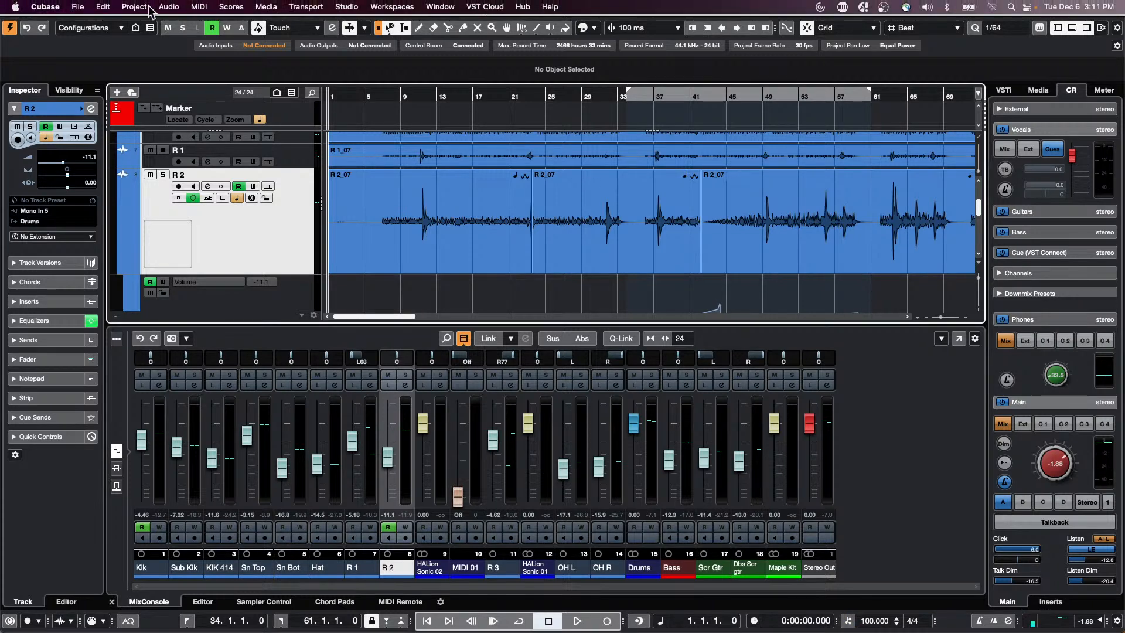
click(77, 7)
mouse_move(76, 257)
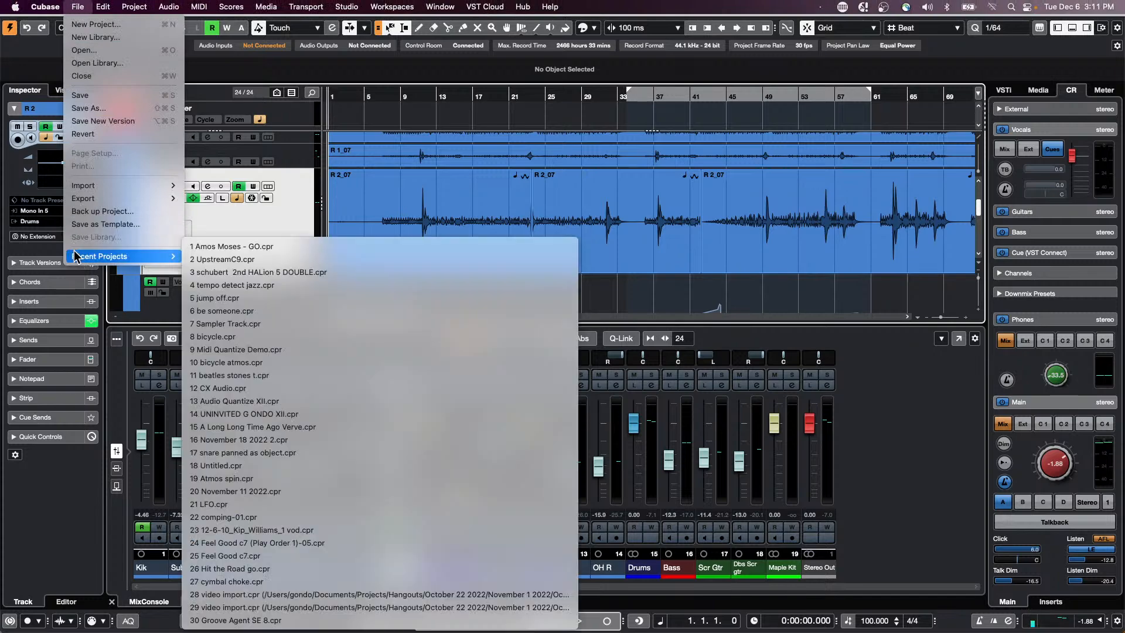
click(296, 312)
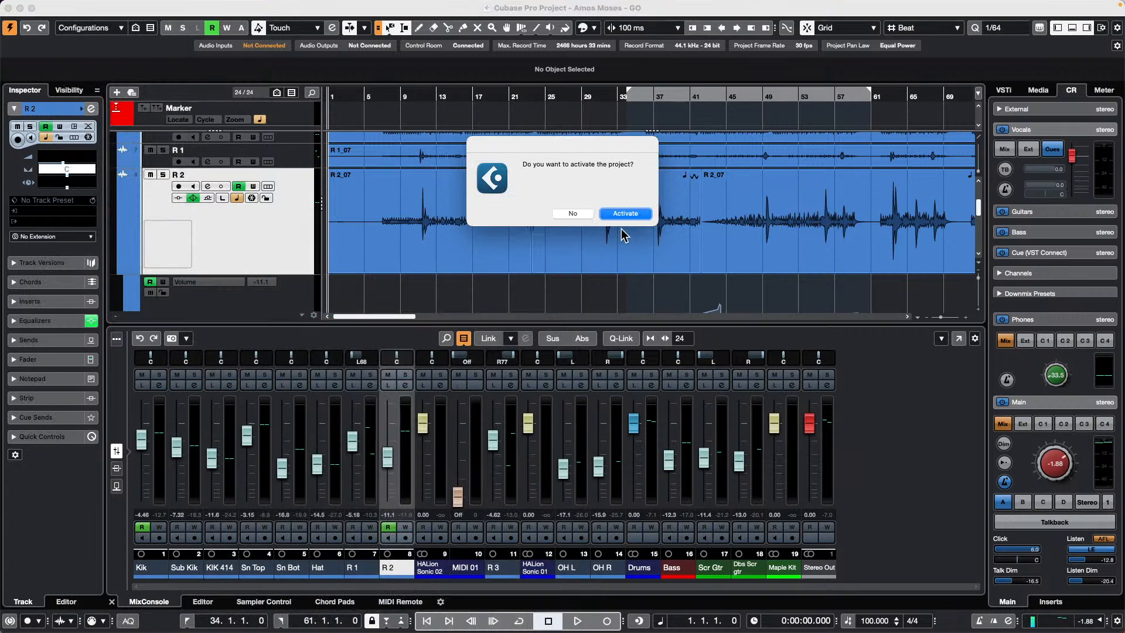
click(626, 214)
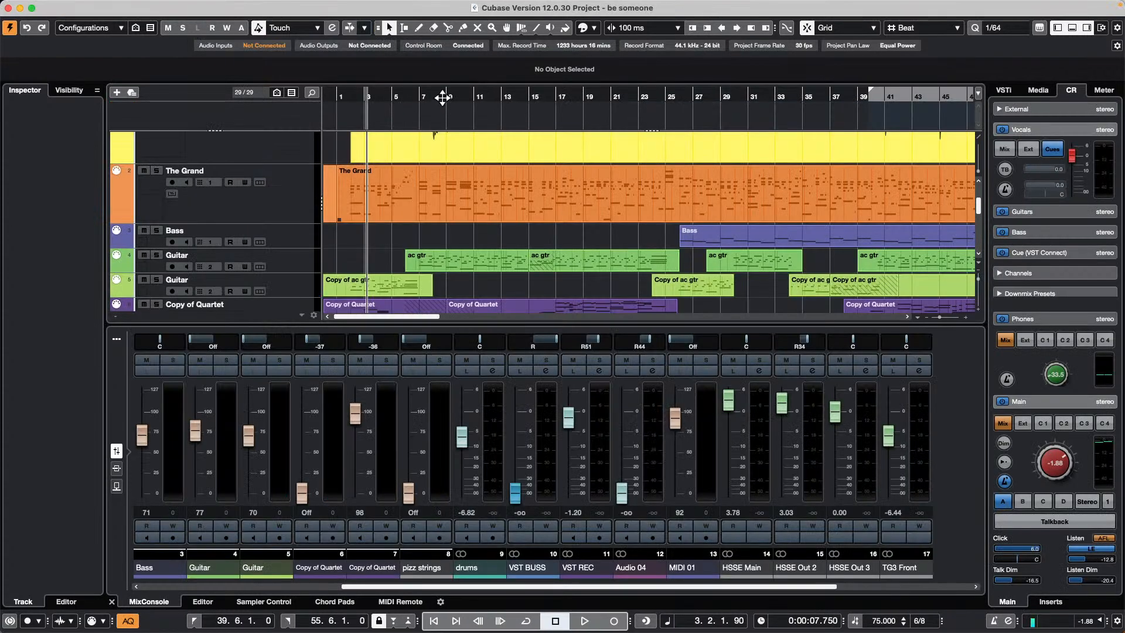
Step: Zoom the timeline out to show the whole song and play the tracks around bar 9
mouse_move(443, 98)
mouse_down()
mouse_move(445, 72)
mouse_move(455, 87)
mouse_up()
key(space)
scroll(383, 225, up, 1)
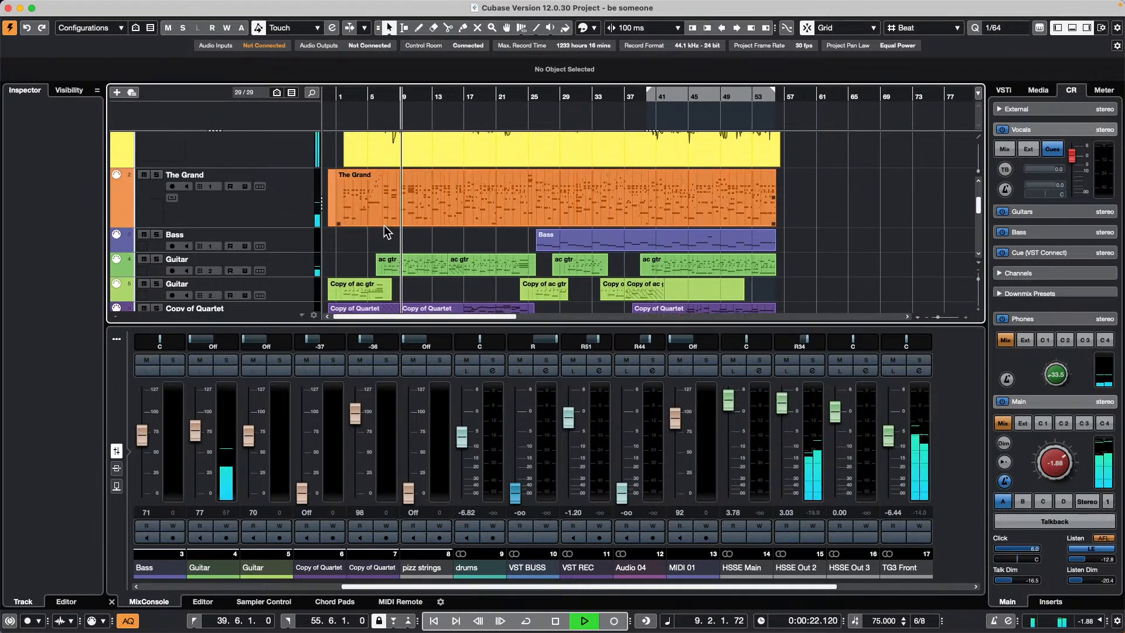
scroll(384, 225, up, 2)
scroll(507, 227, down, 3)
scroll(422, 206, up, 2)
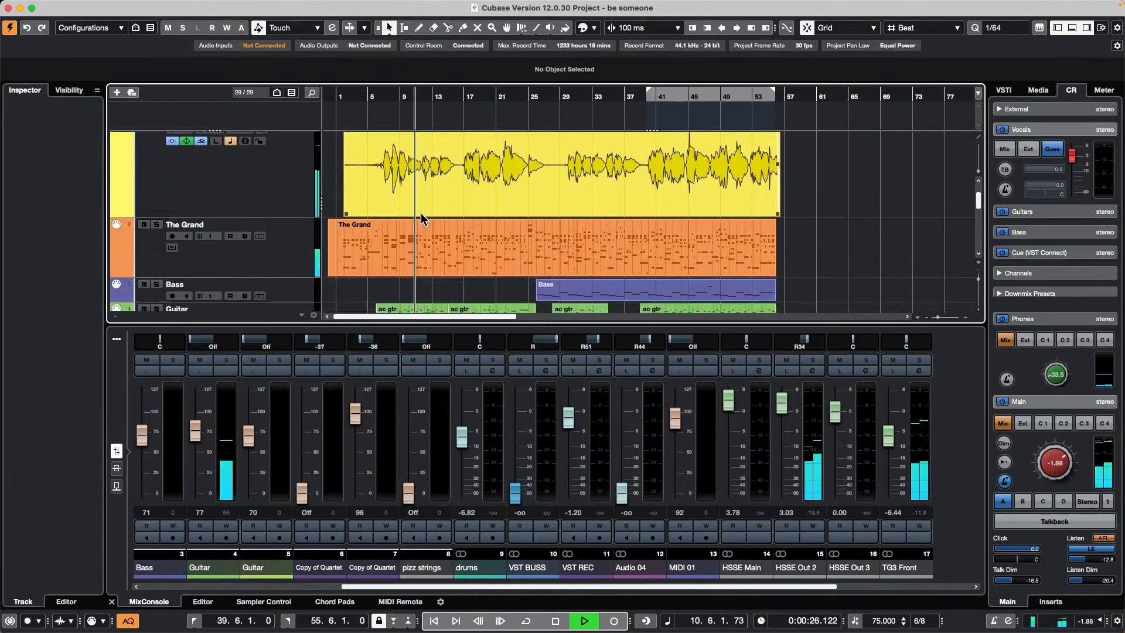
key(space)
Step: Add one unnamed MIDI track directly below The Grand track
click(450, 264)
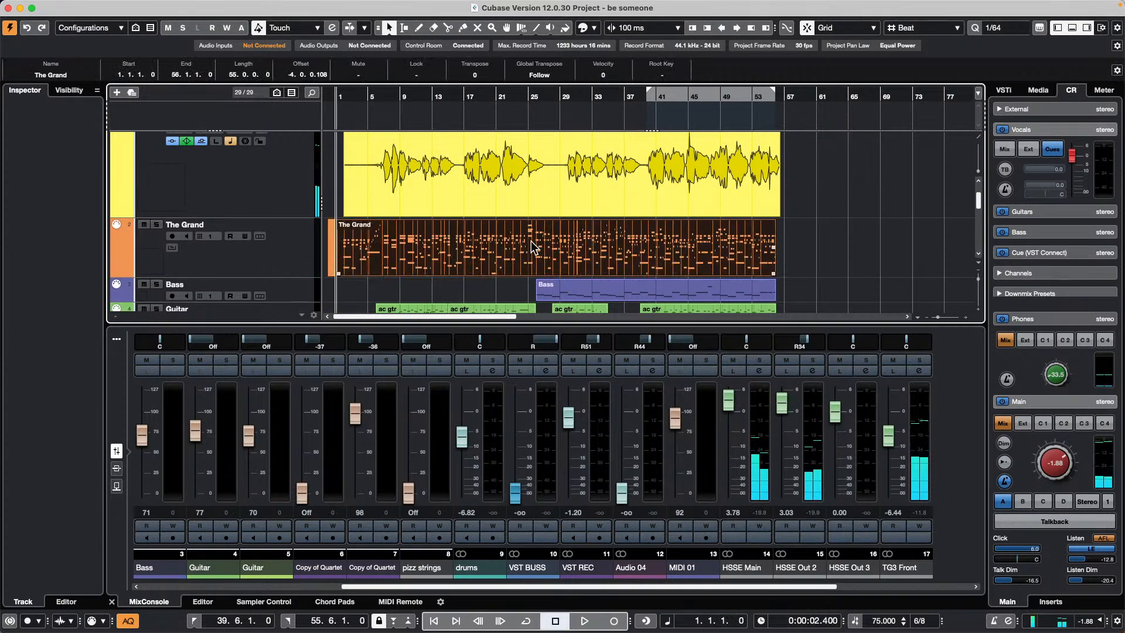
right_click(252, 261)
mouse_move(433, 266)
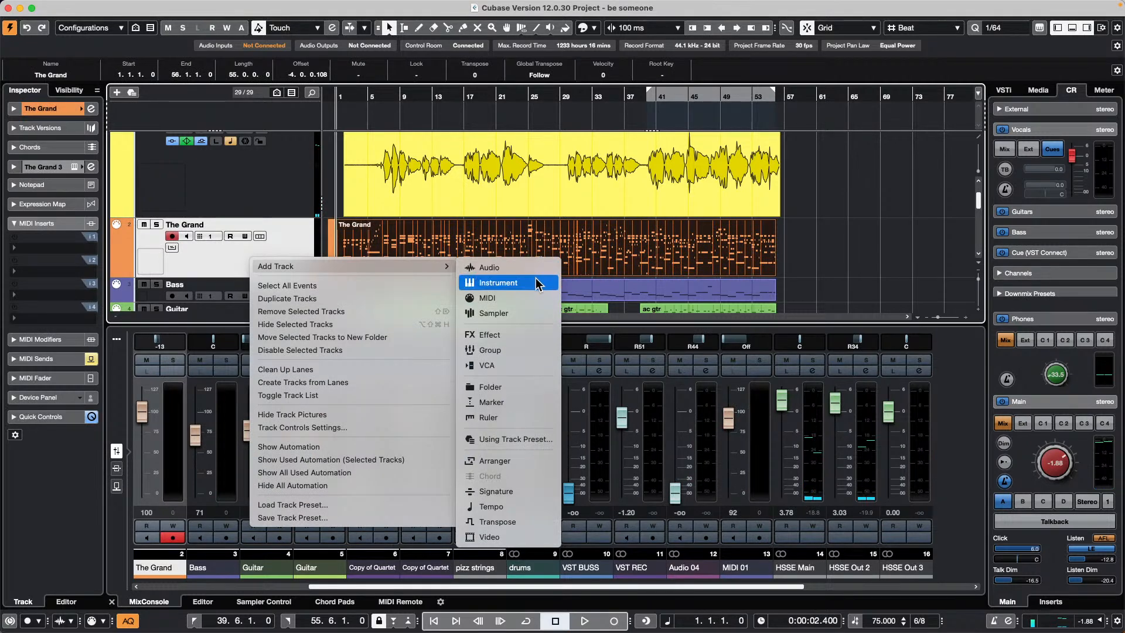
click(531, 295)
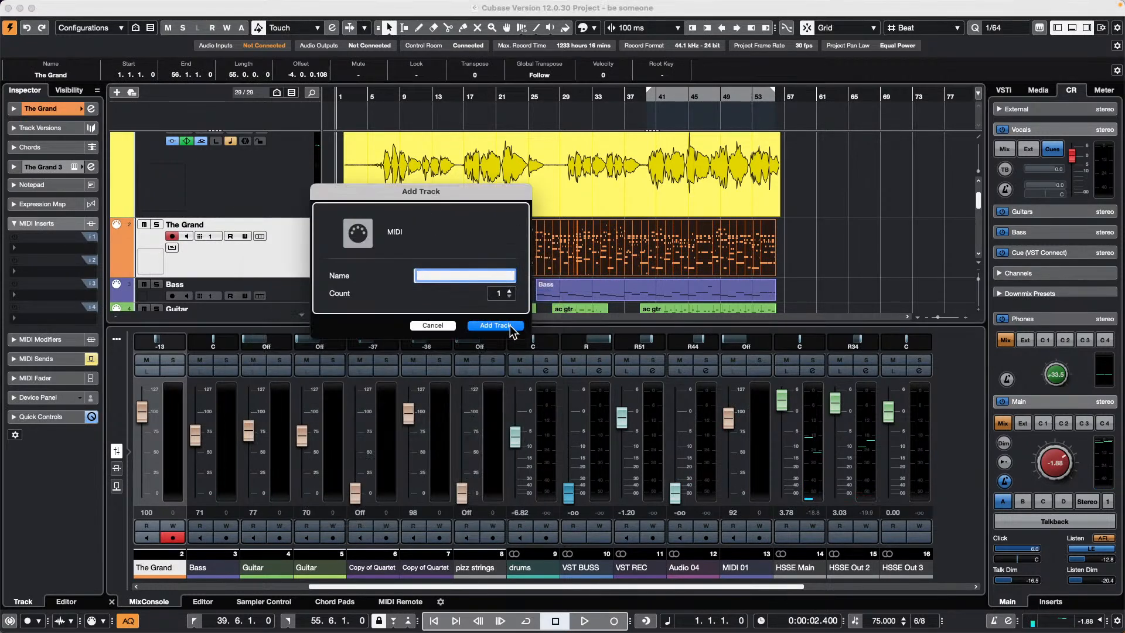
click(507, 324)
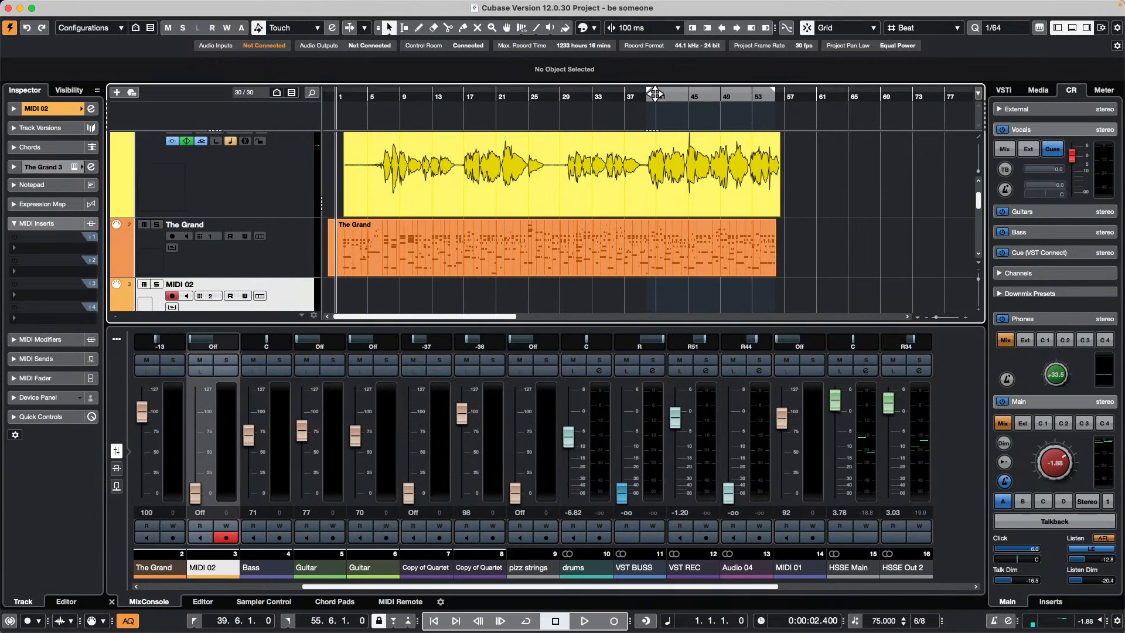
Step: Extend the locator range back to 0.1.1.0, create an empty part across it on the MIDI 02 track, and check it in the score editor
drag(641, 99, 331, 97)
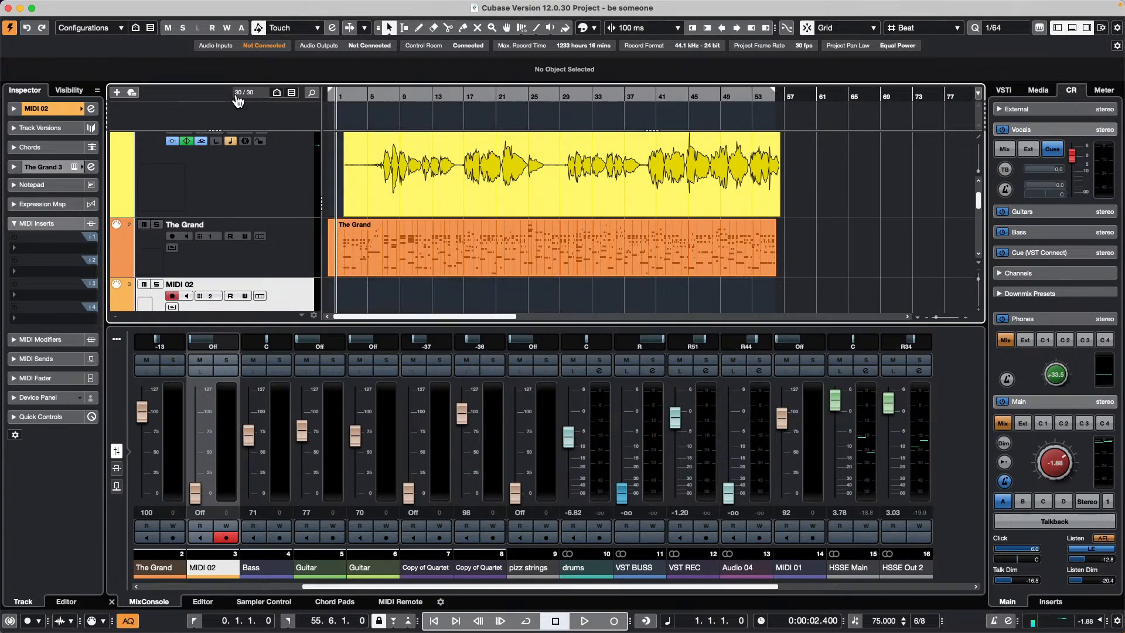
scroll(475, 252, down, 2)
double_click(449, 244)
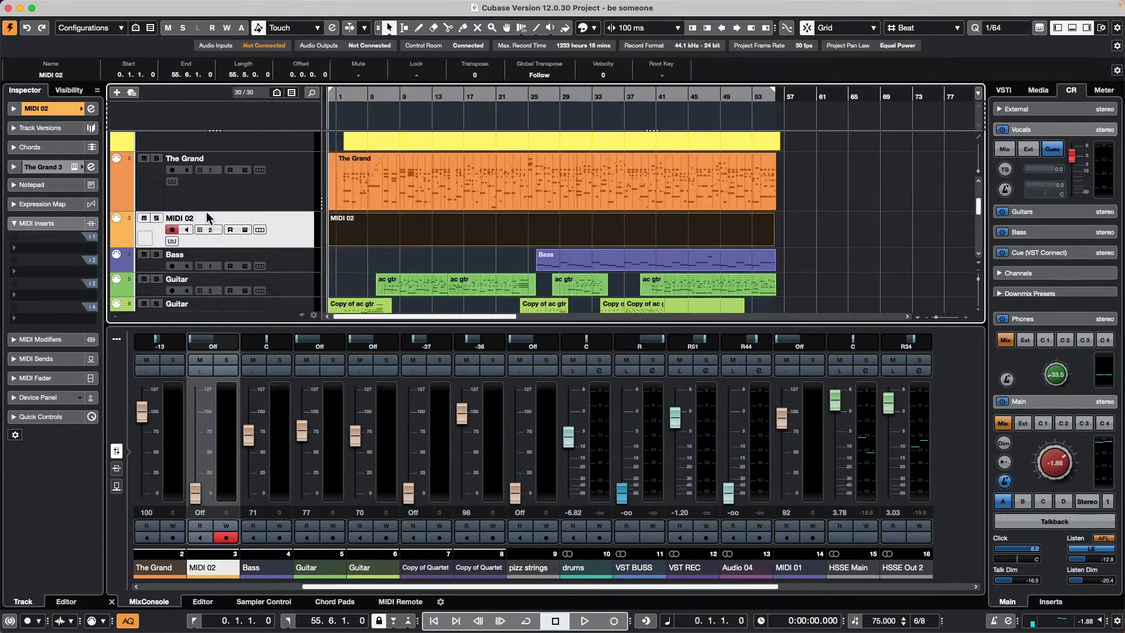
double_click(491, 227)
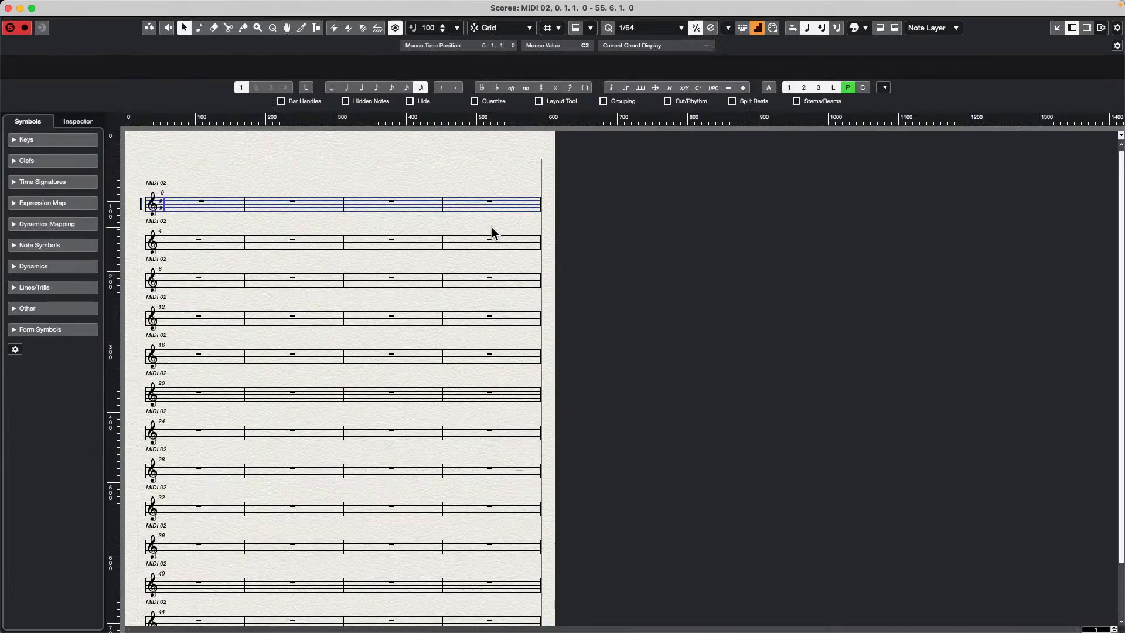
click(8, 9)
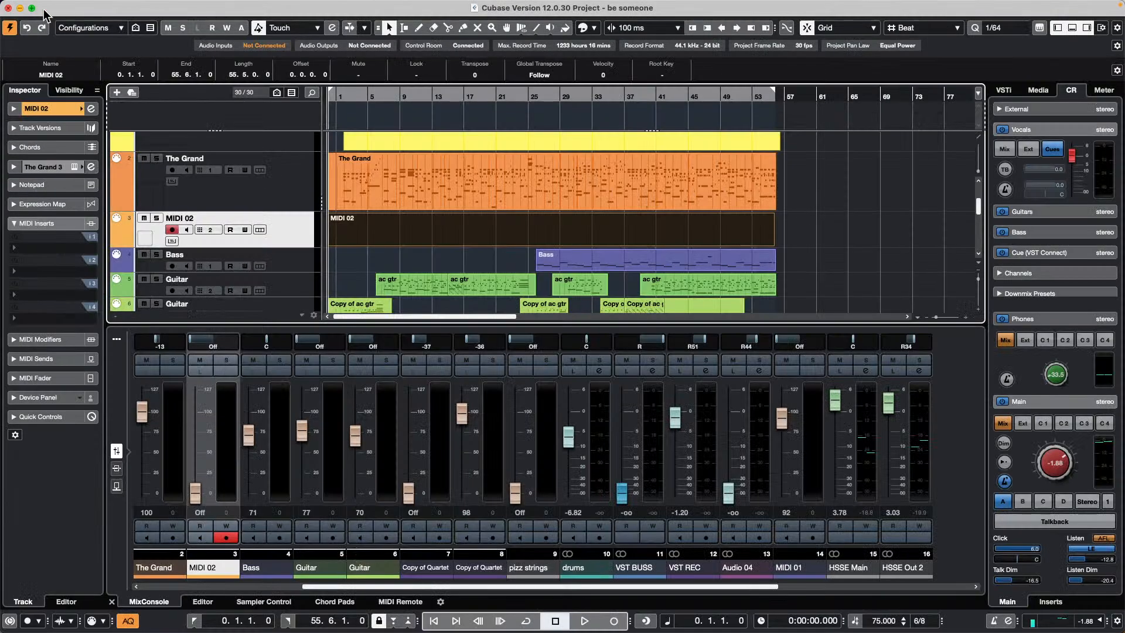
Step: Create chord events from The Grand part with Include Bass Notes, Include Tensions and Detect Arpeggios enabled
click(573, 171)
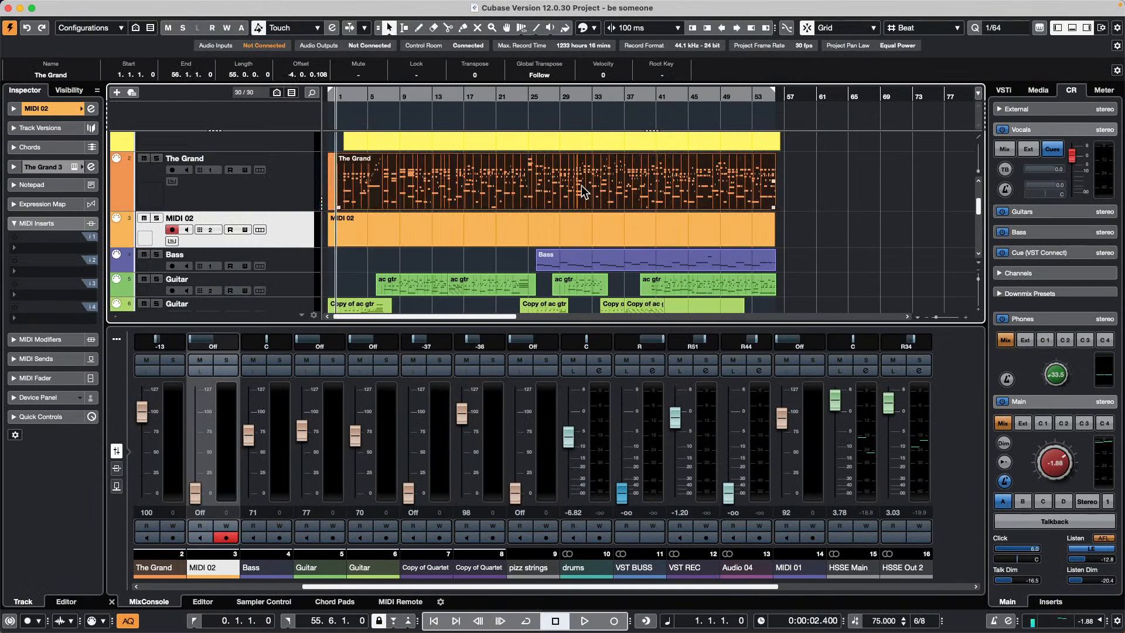
scroll(484, 176, up, 5)
scroll(483, 176, down, 3)
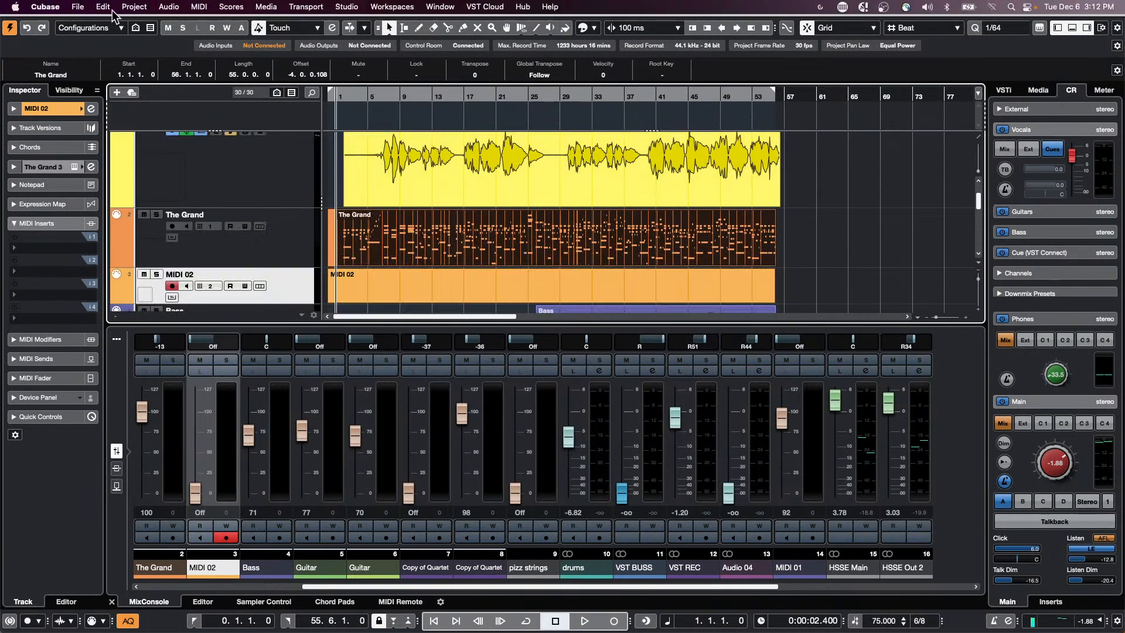
scroll(284, 179, up, 3)
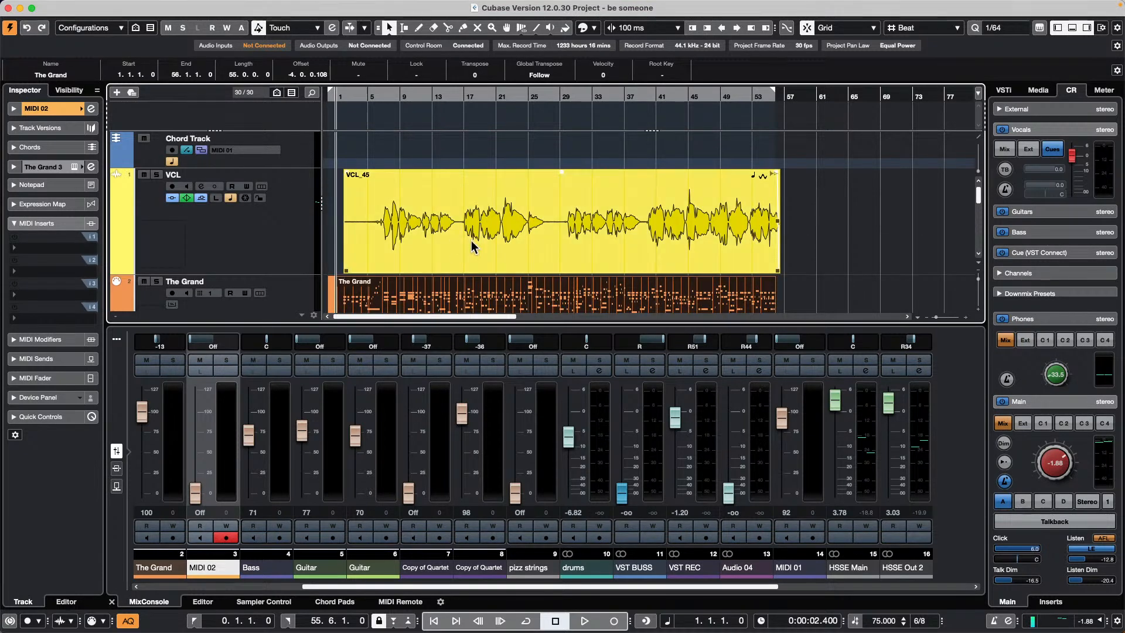
click(100, 7)
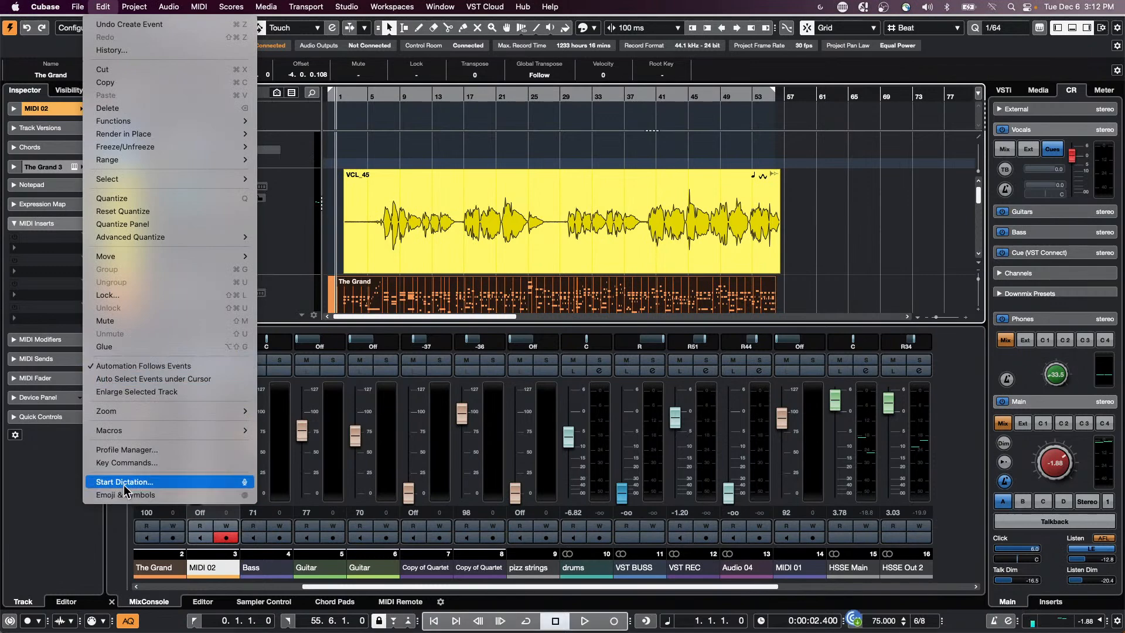
mouse_move(134, 6)
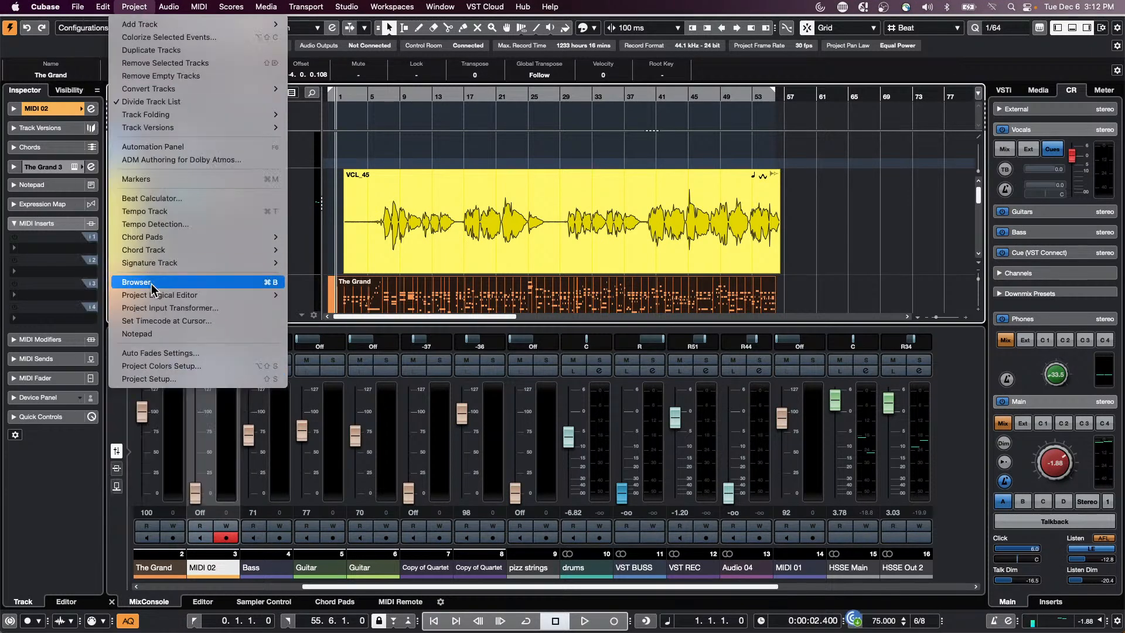
mouse_move(194, 255)
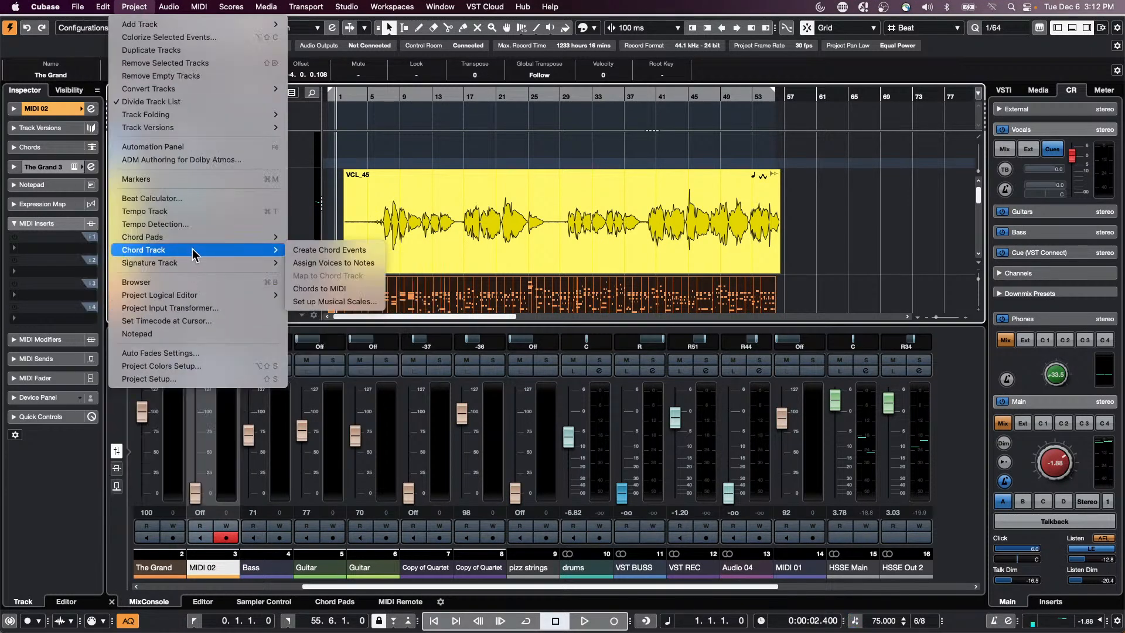
click(347, 251)
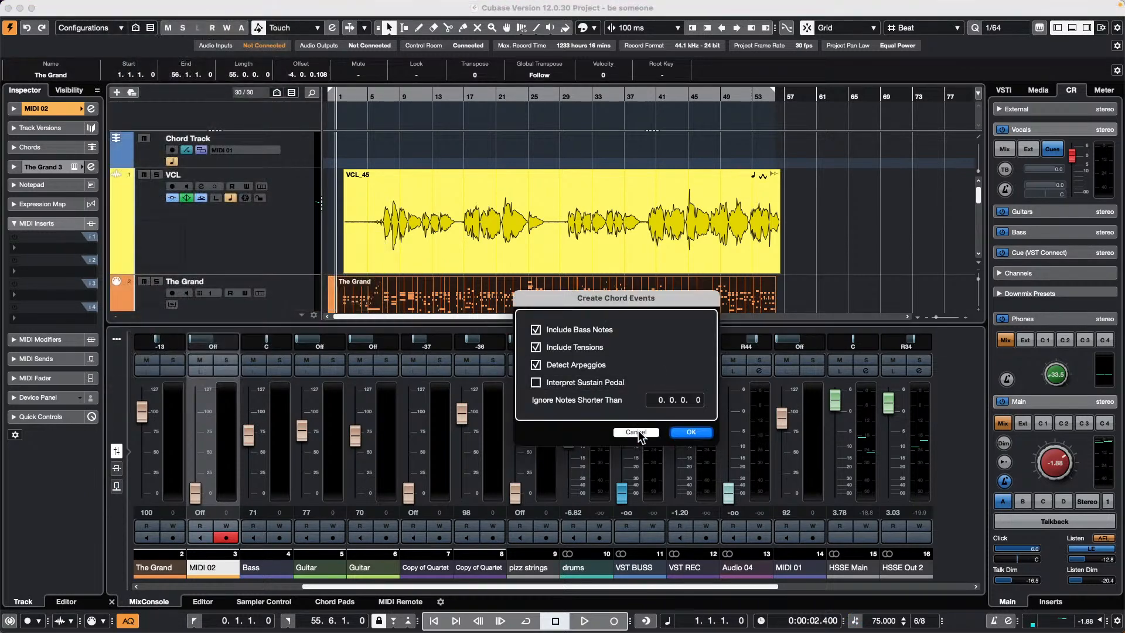
click(691, 432)
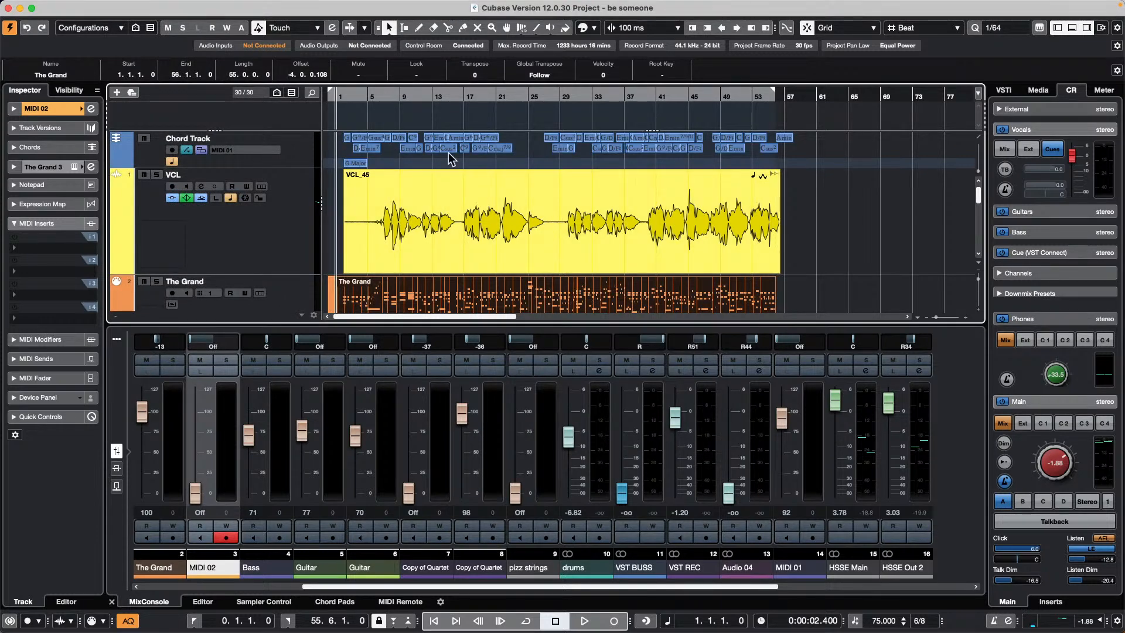
Step: Open the empty MIDI 02 part in the score editor and show the chord track in its layout
scroll(571, 229, down, 3)
double_click(542, 273)
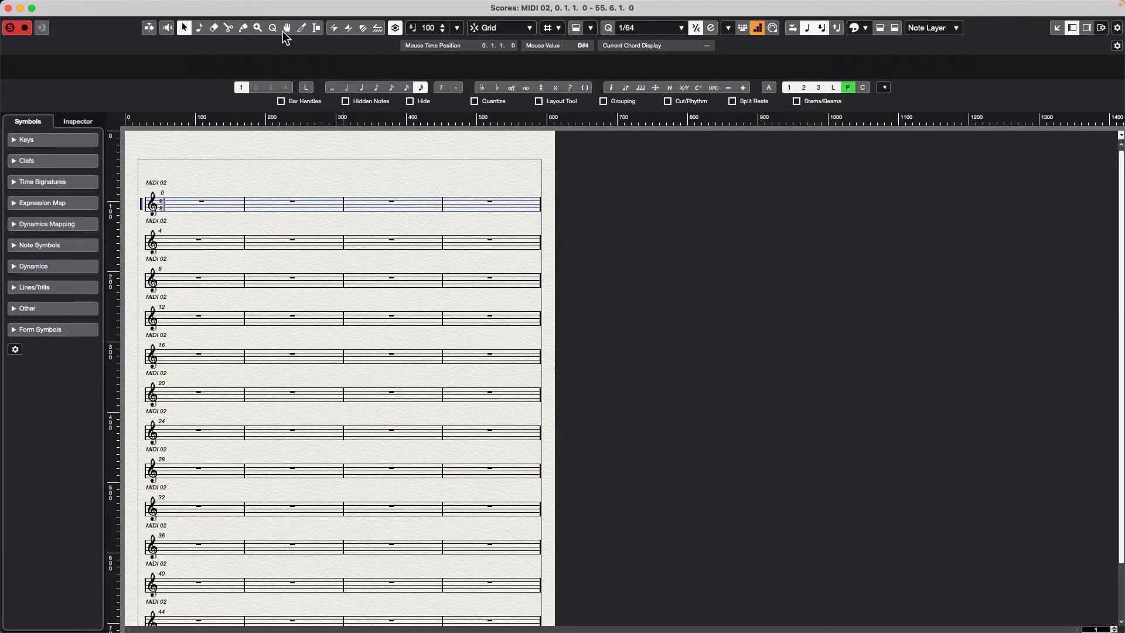
click(229, 7)
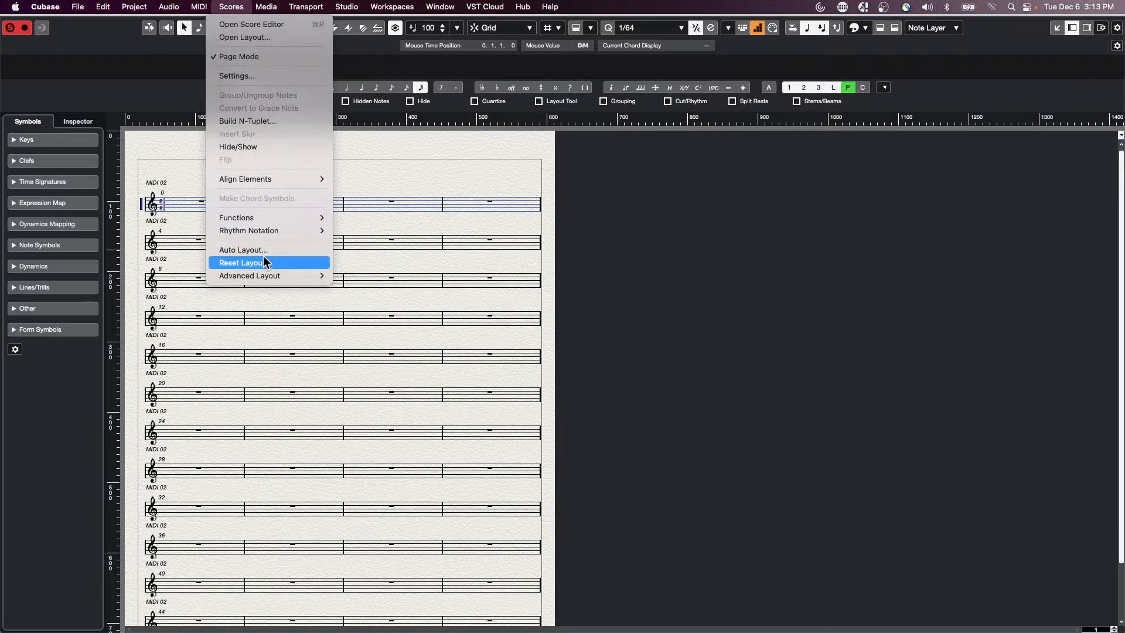
mouse_move(269, 276)
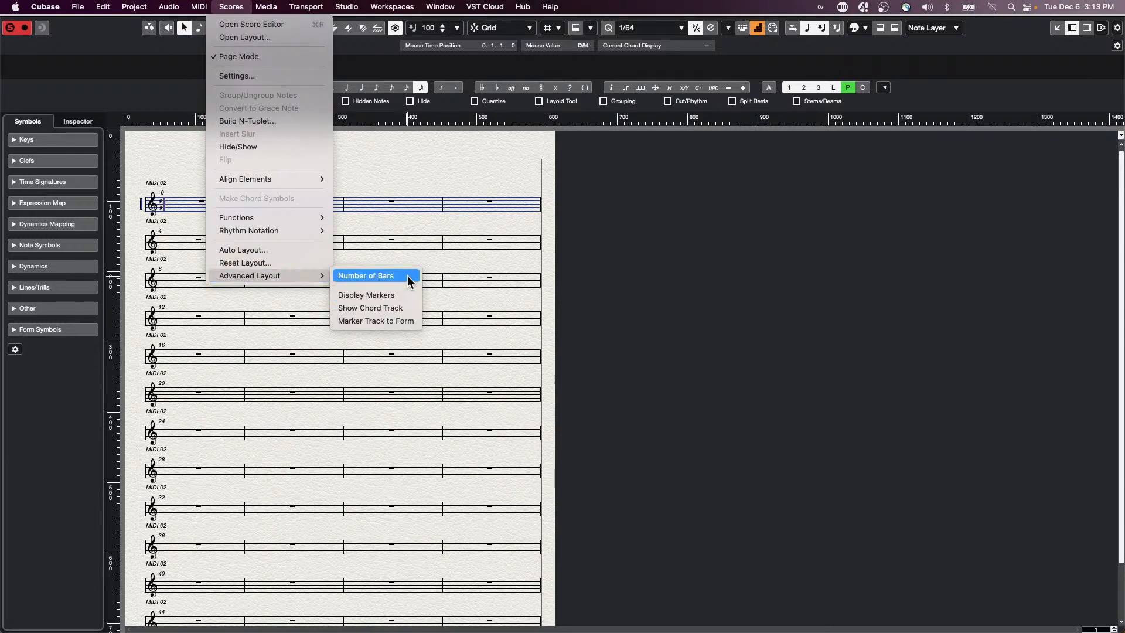
click(404, 309)
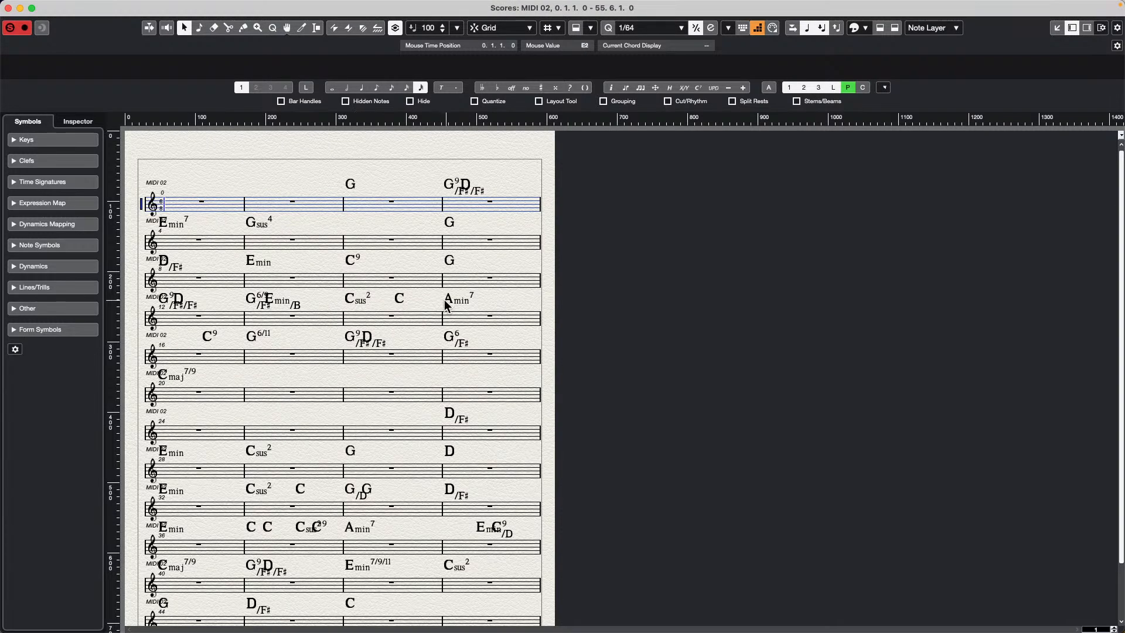
Step: Undo the creation of the chord events, check the advanced layout options, and close the score editor
key(super+z)
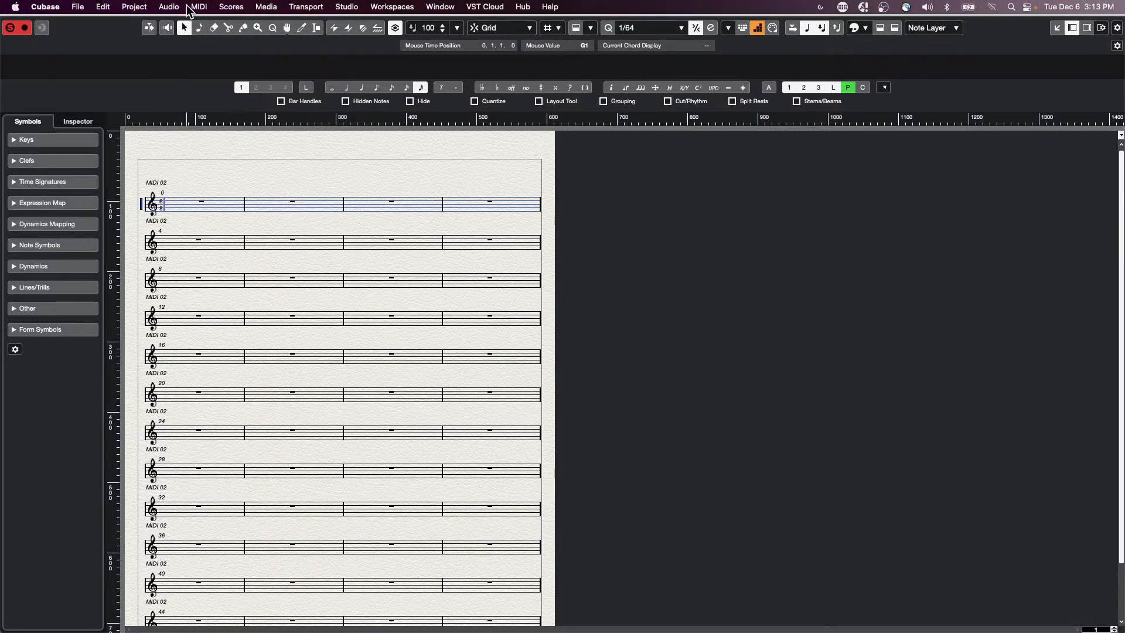
click(232, 6)
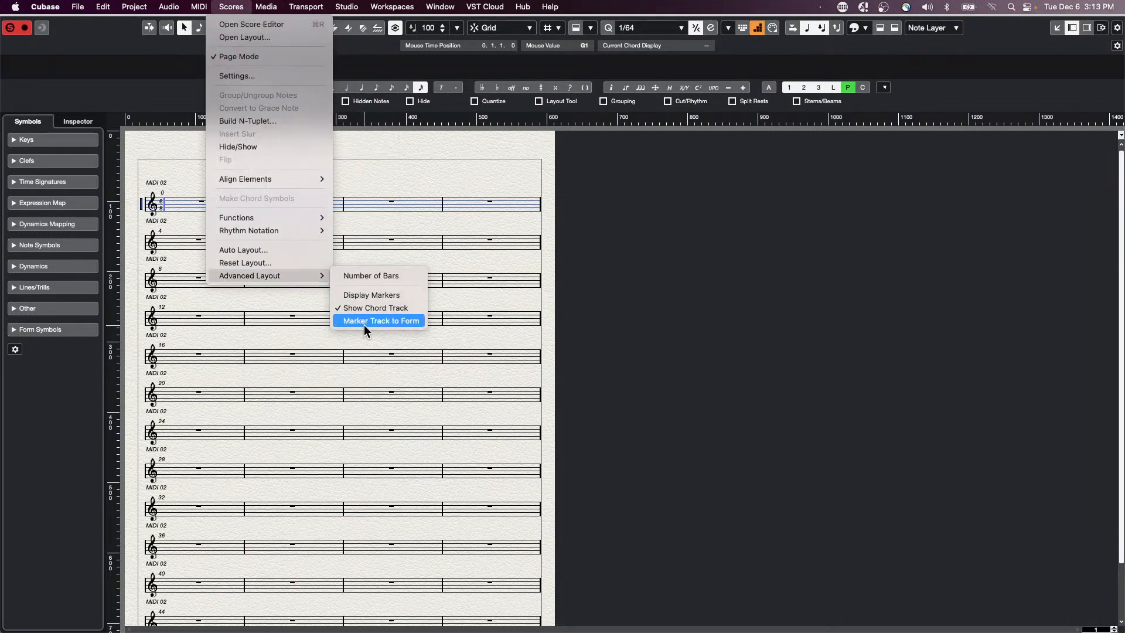
click(473, 250)
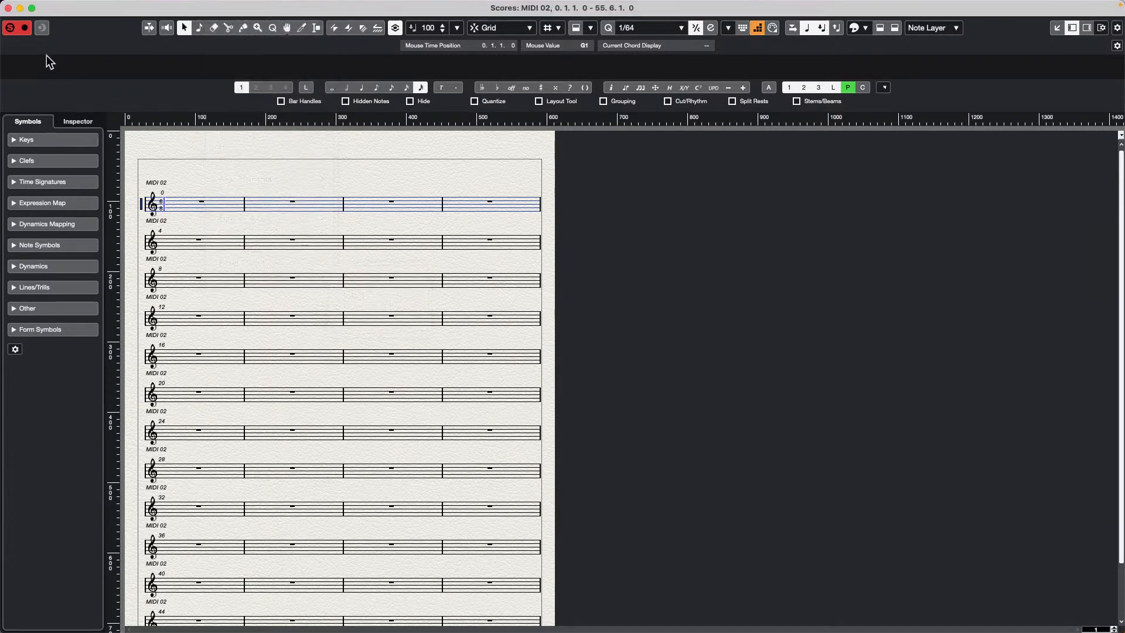
click(8, 8)
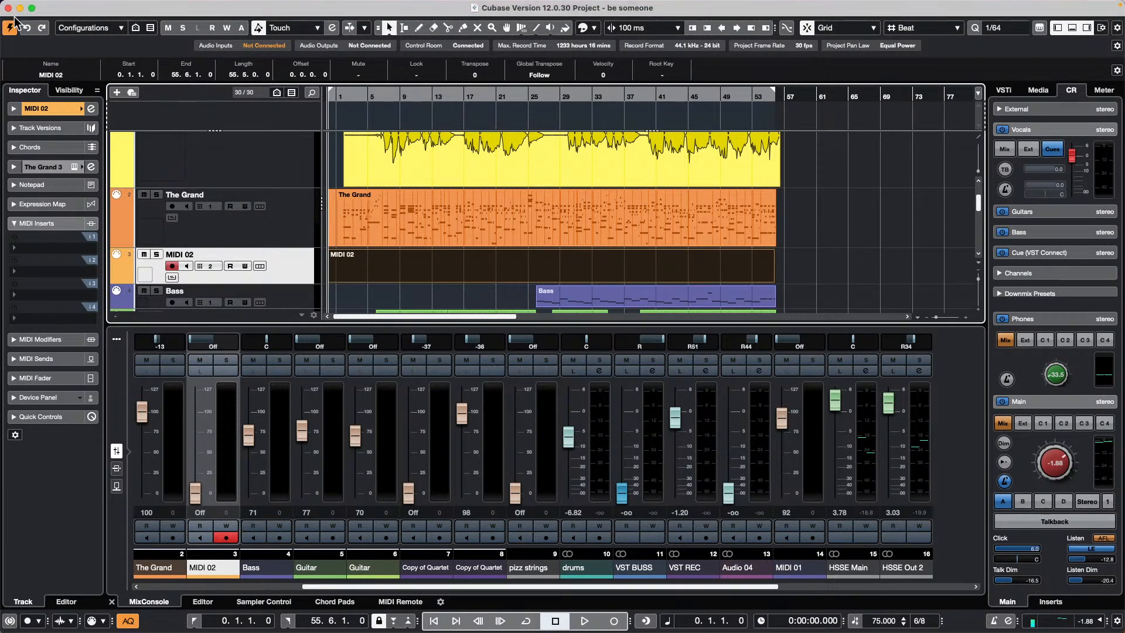
Step: Select The Grand part, enlarge its track, and view it together with the vocal and chord tracks
click(628, 219)
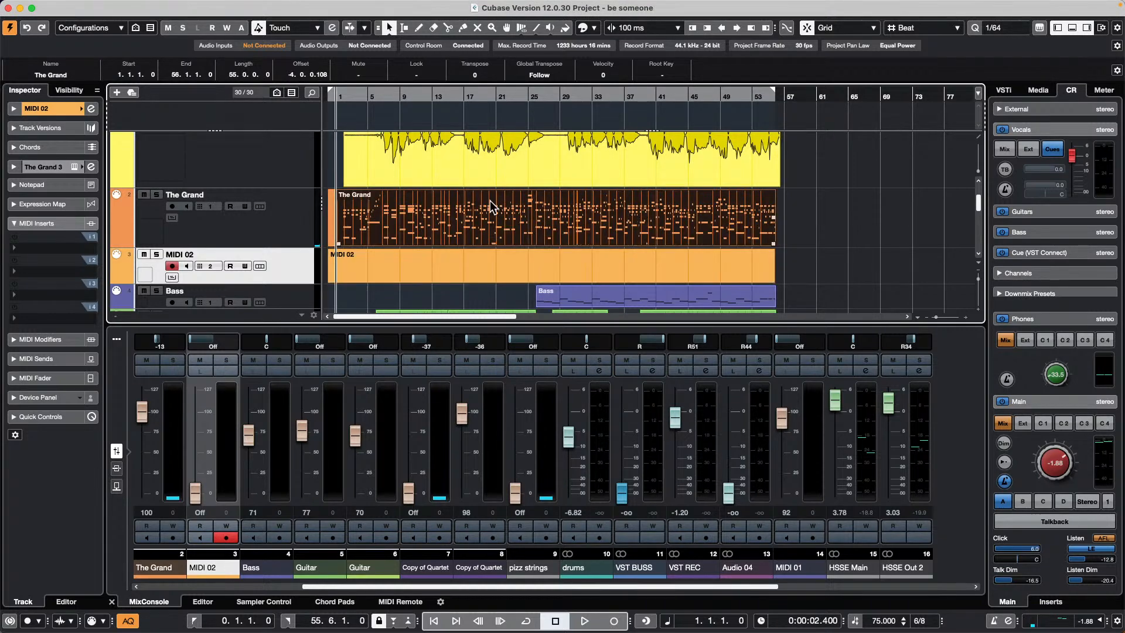
drag(272, 245, 271, 285)
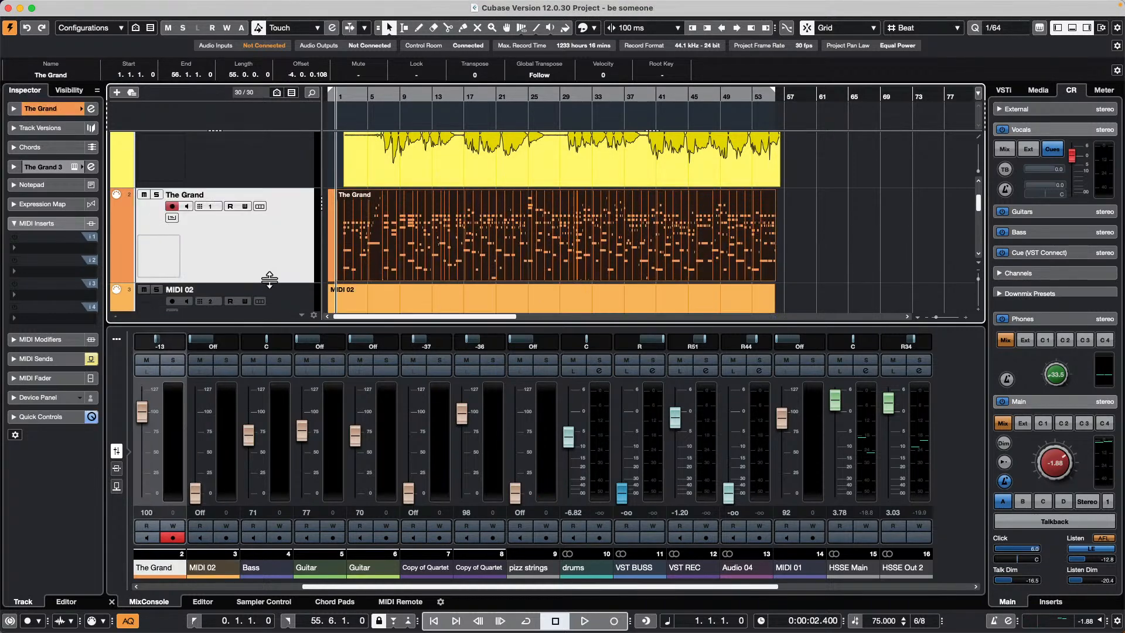
scroll(449, 197, up, 3)
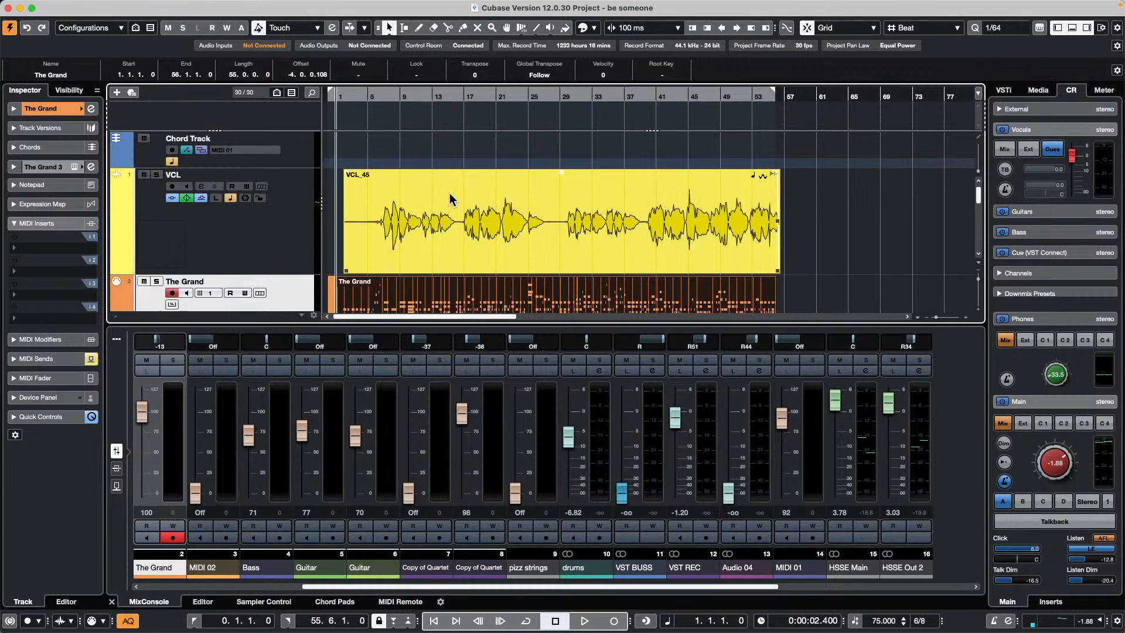
scroll(449, 192, down, 3)
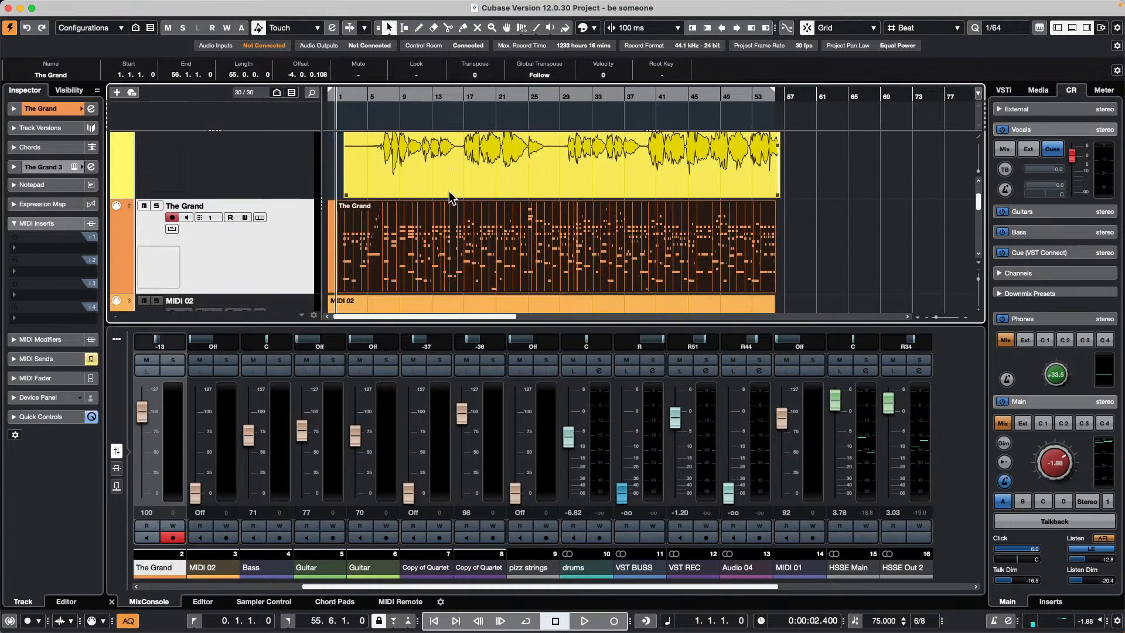
Step: Open the recent project jump off.cpr and activate it
click(77, 7)
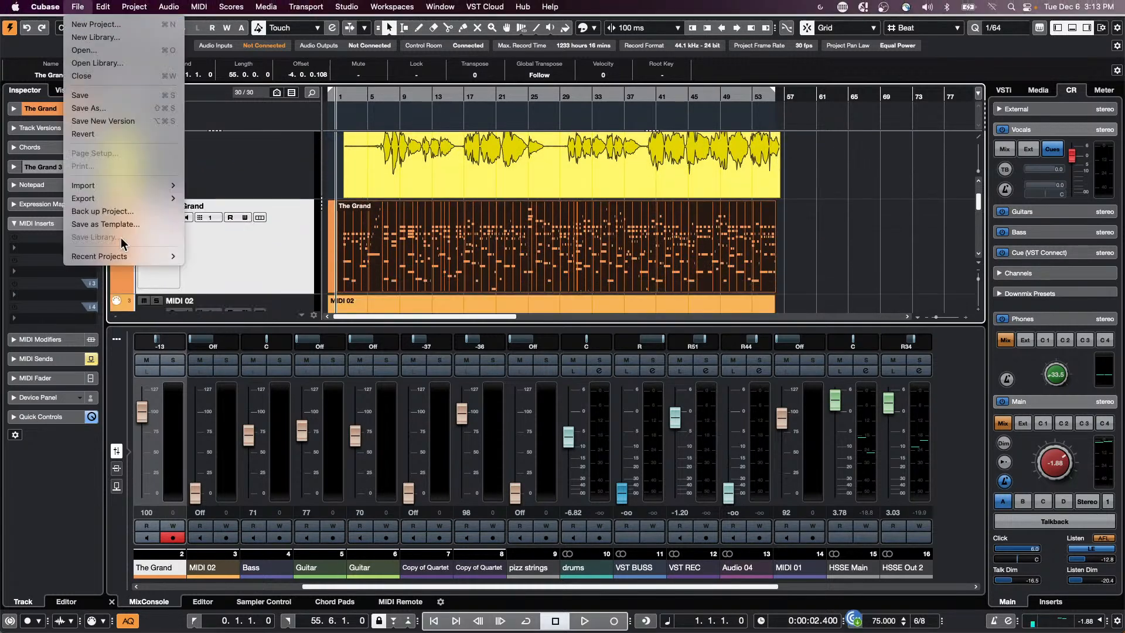
mouse_move(124, 256)
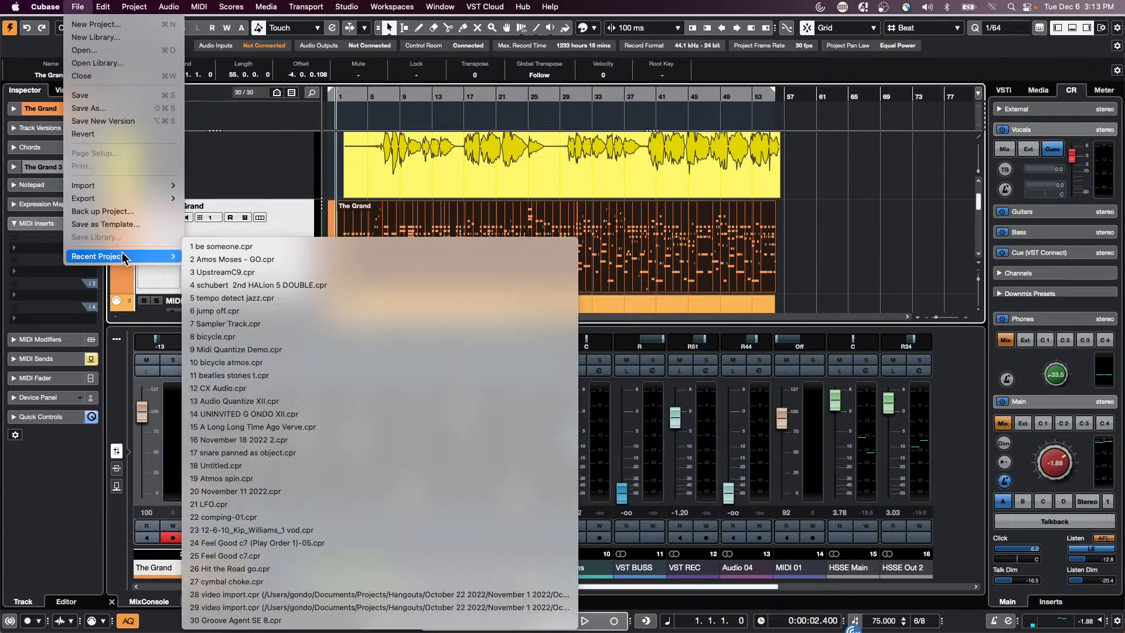
click(317, 311)
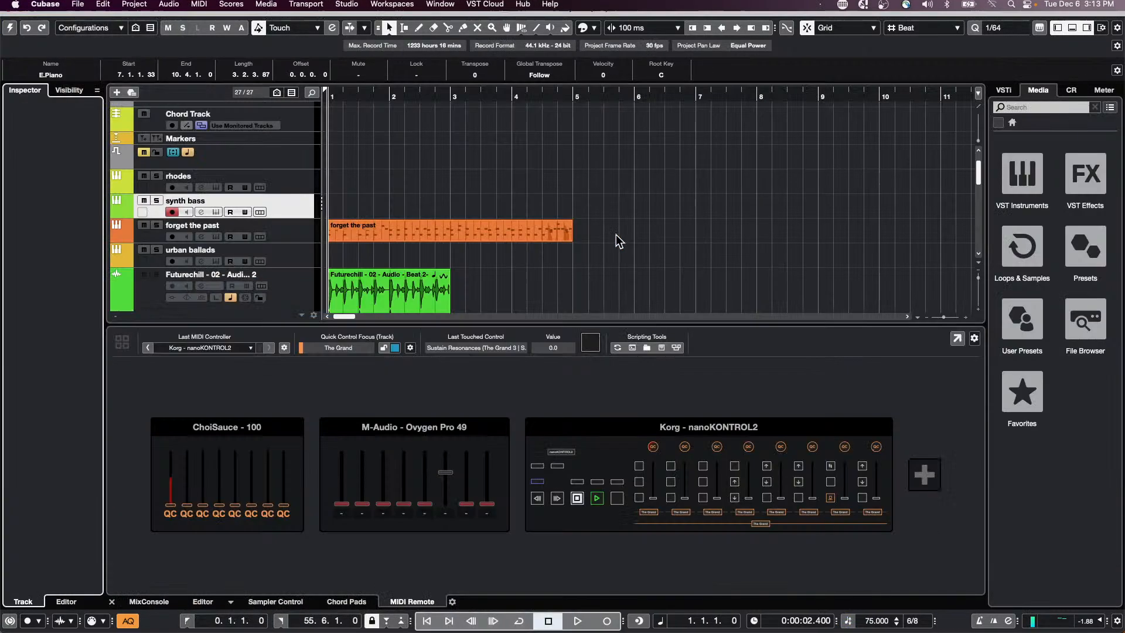
click(10, 29)
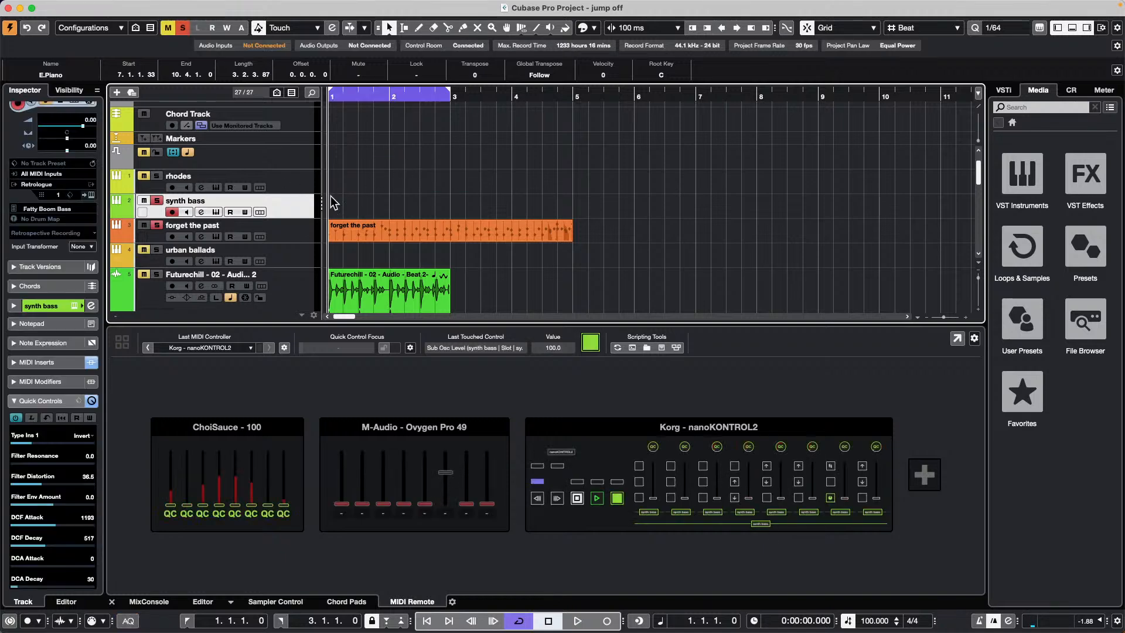
Step: Draw a part from bar 1 on the synth bass track, shorten it to three beats, and open it in the Key Editor
right_click(364, 208)
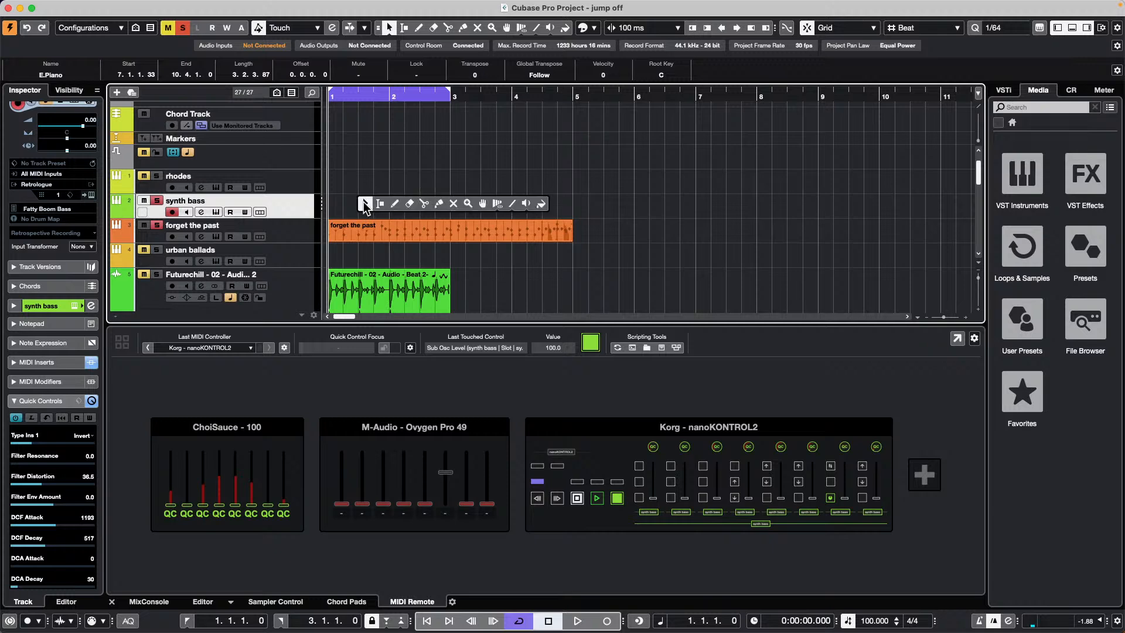
click(394, 206)
drag(341, 197, 448, 206)
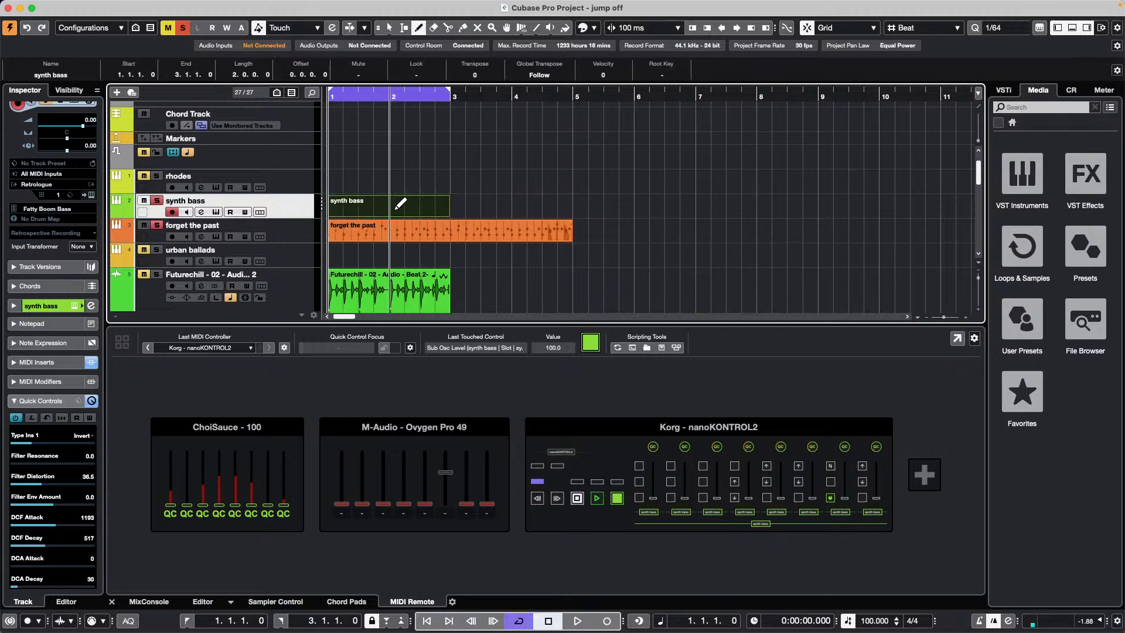
key(1)
drag(449, 211, 377, 213)
double_click(358, 213)
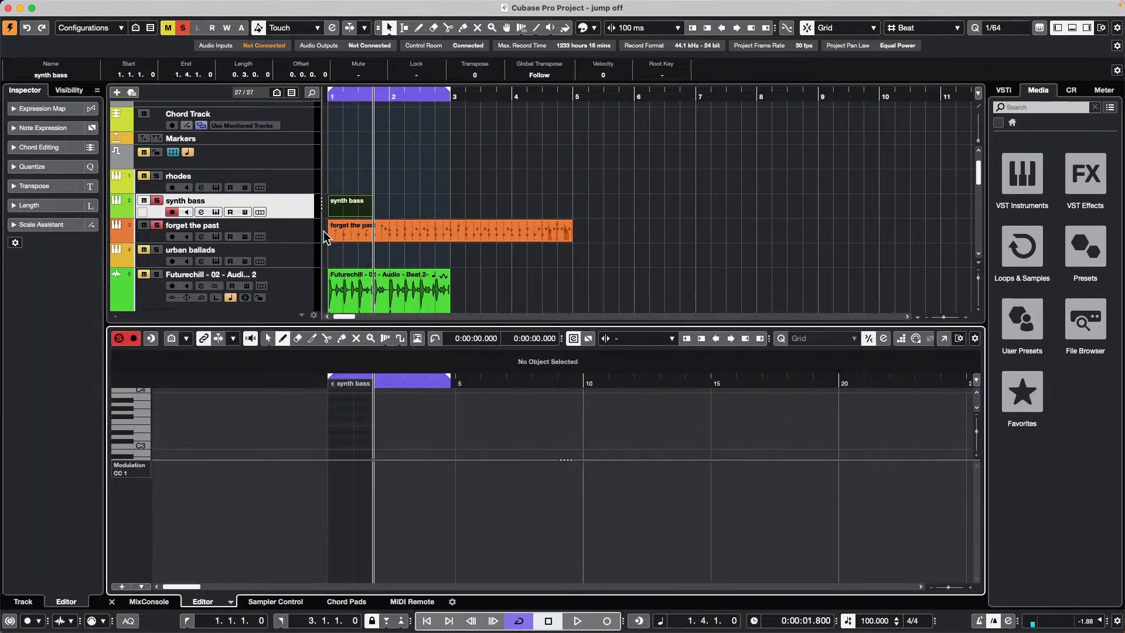
Step: Enlarge the Key Editor's note area and lengthen the synth bass part to one full bar, ending at 2.1.1.0
drag(319, 385, 326, 400)
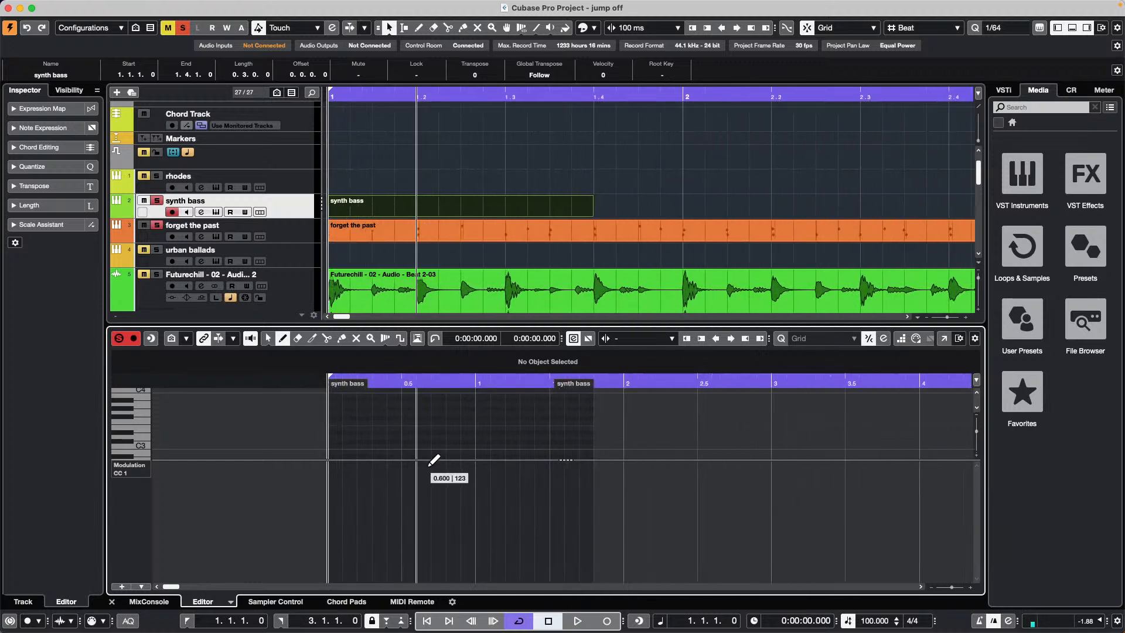
drag(430, 459, 426, 554)
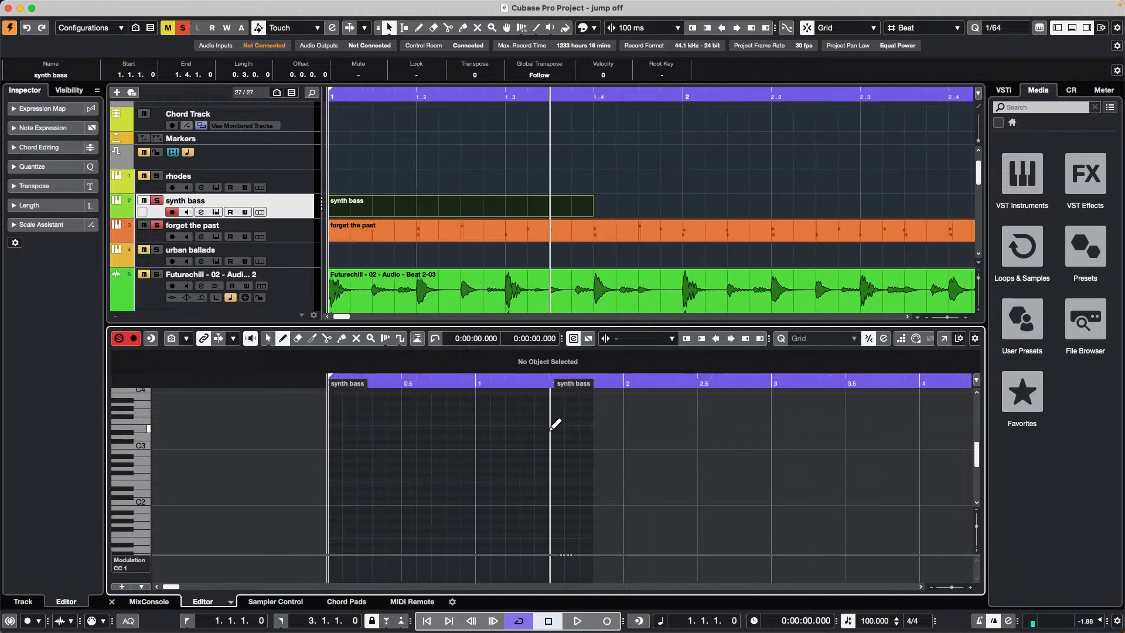
click(398, 215)
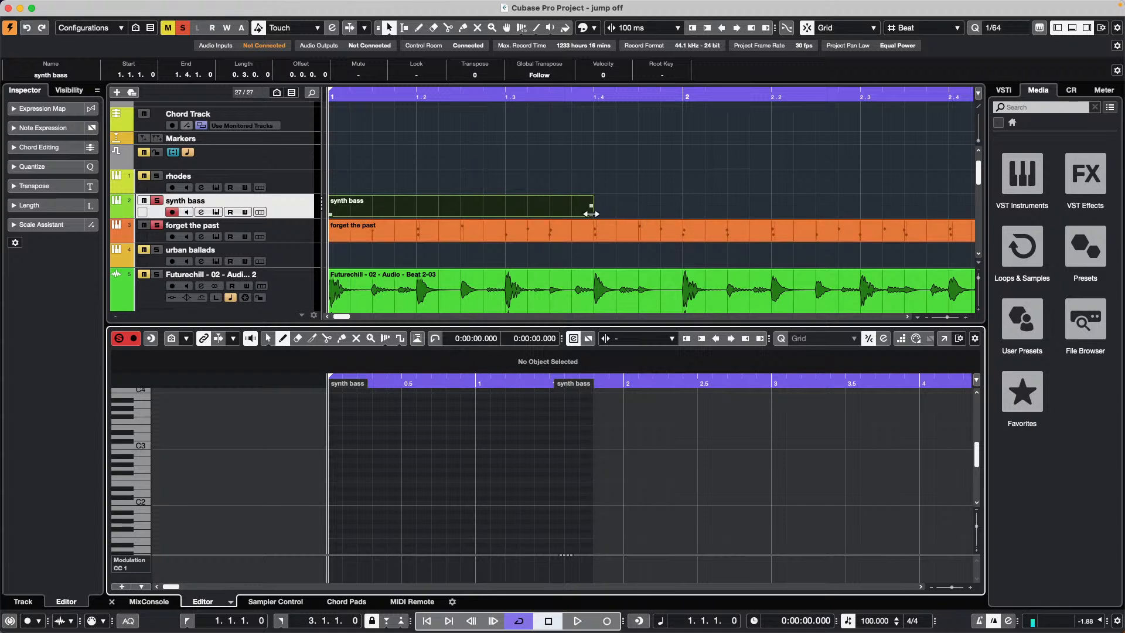
drag(591, 212, 682, 214)
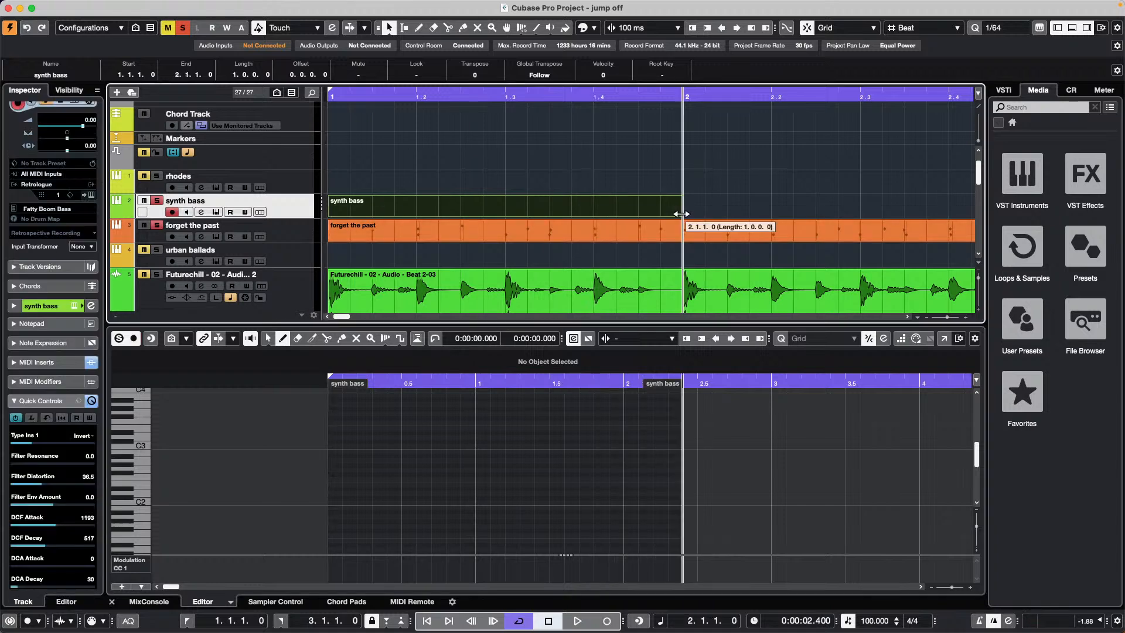
Step: Draw a test note at the start of the synth bass part, delete it, and switch off the track's Arpache 5 MIDI insert
click(335, 512)
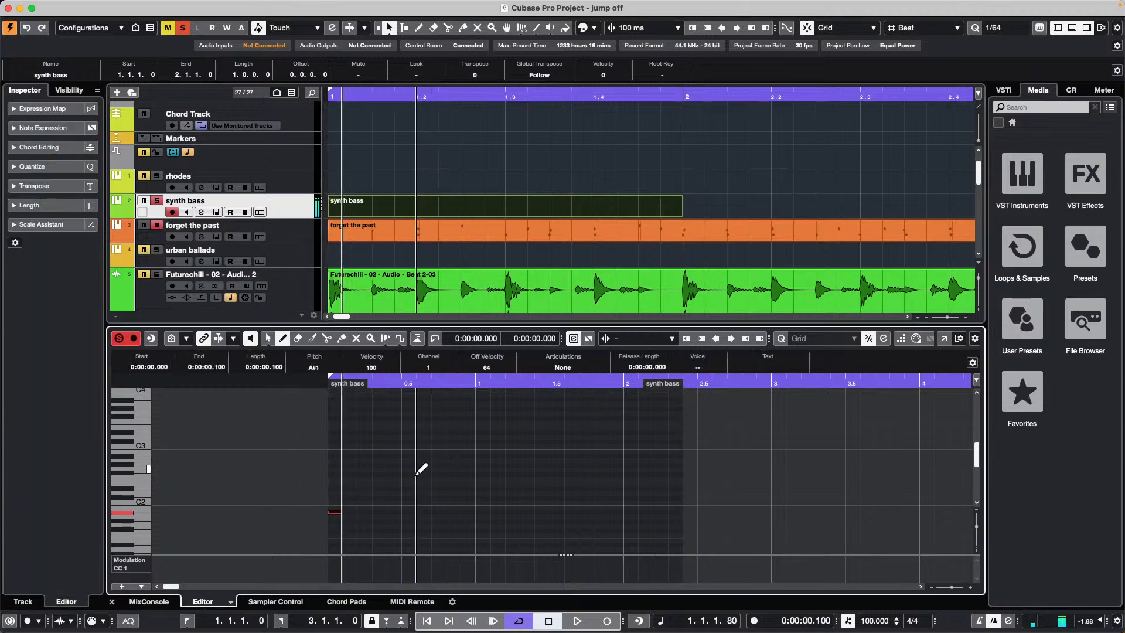
key(Delete)
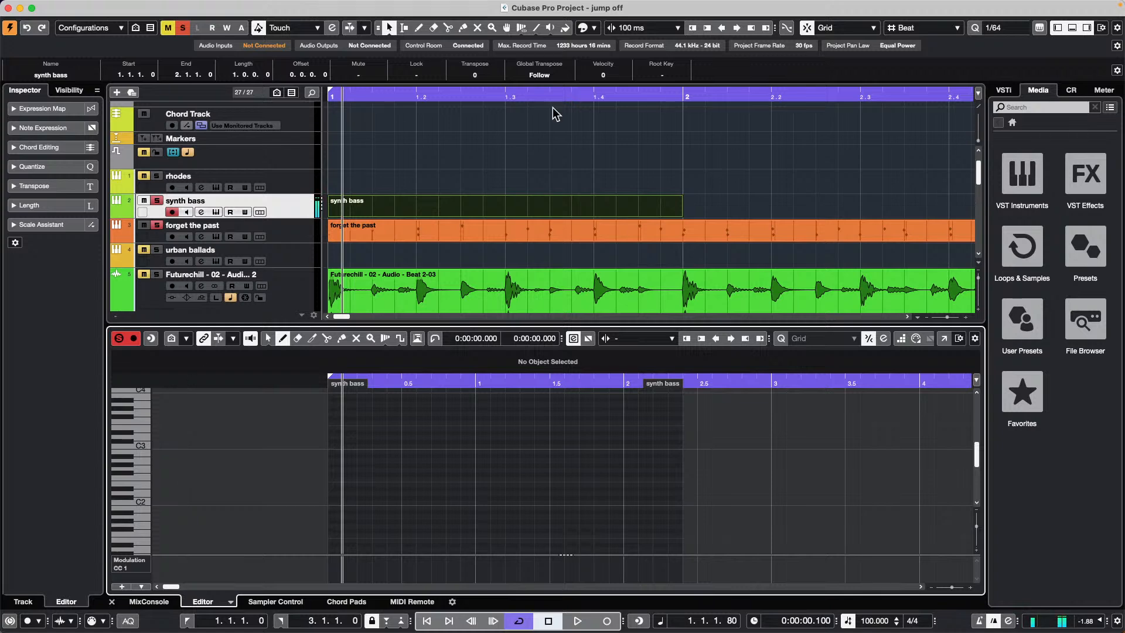
click(288, 210)
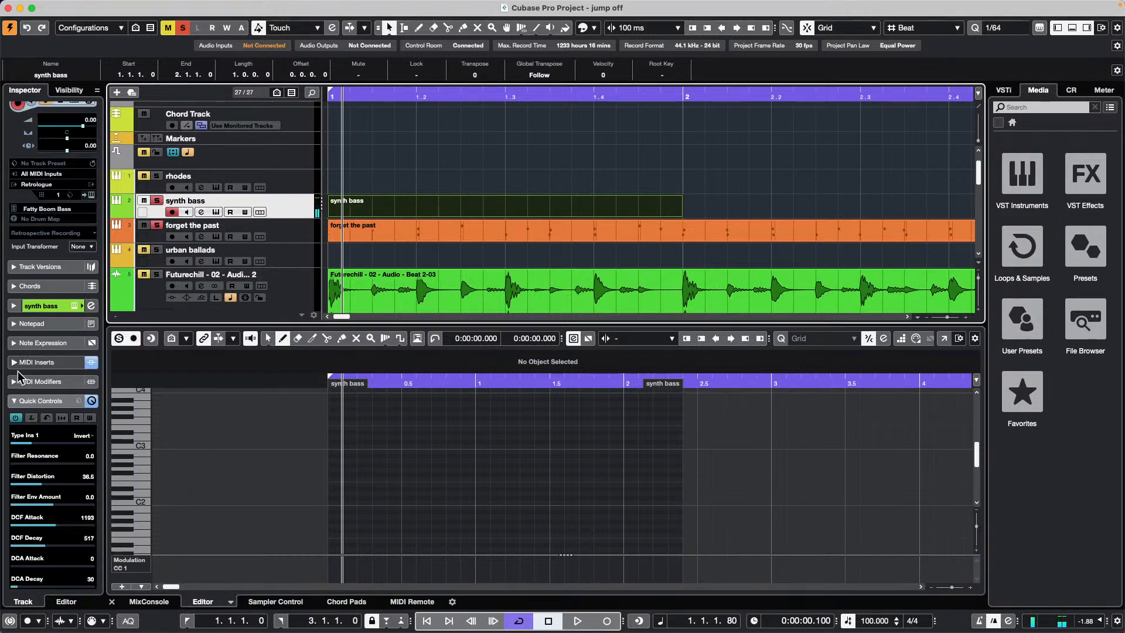
click(65, 363)
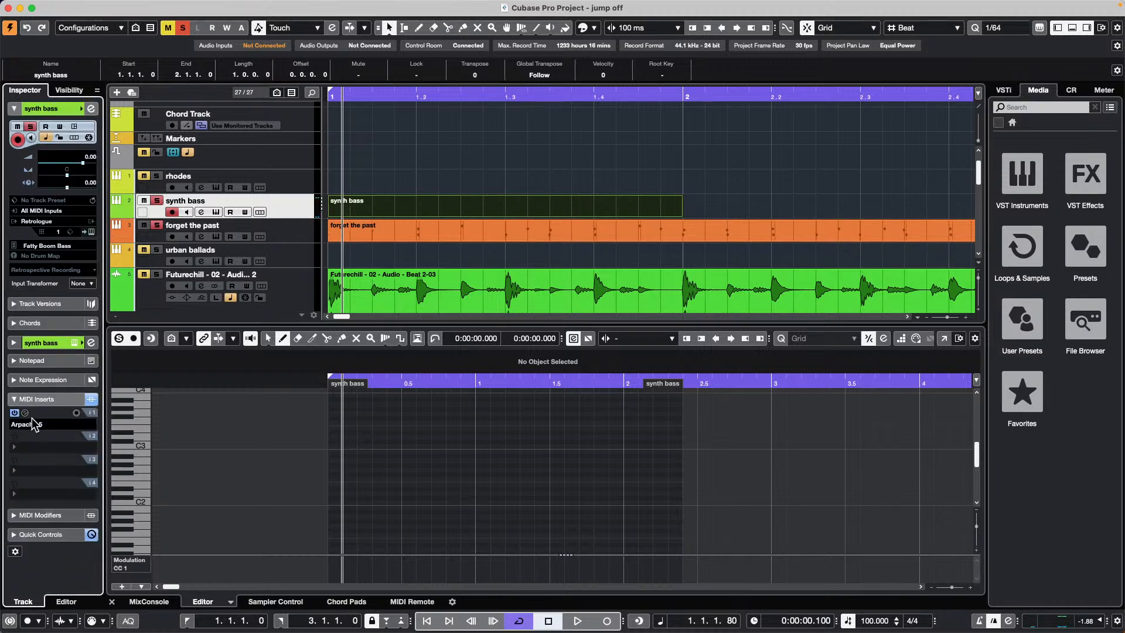
click(13, 413)
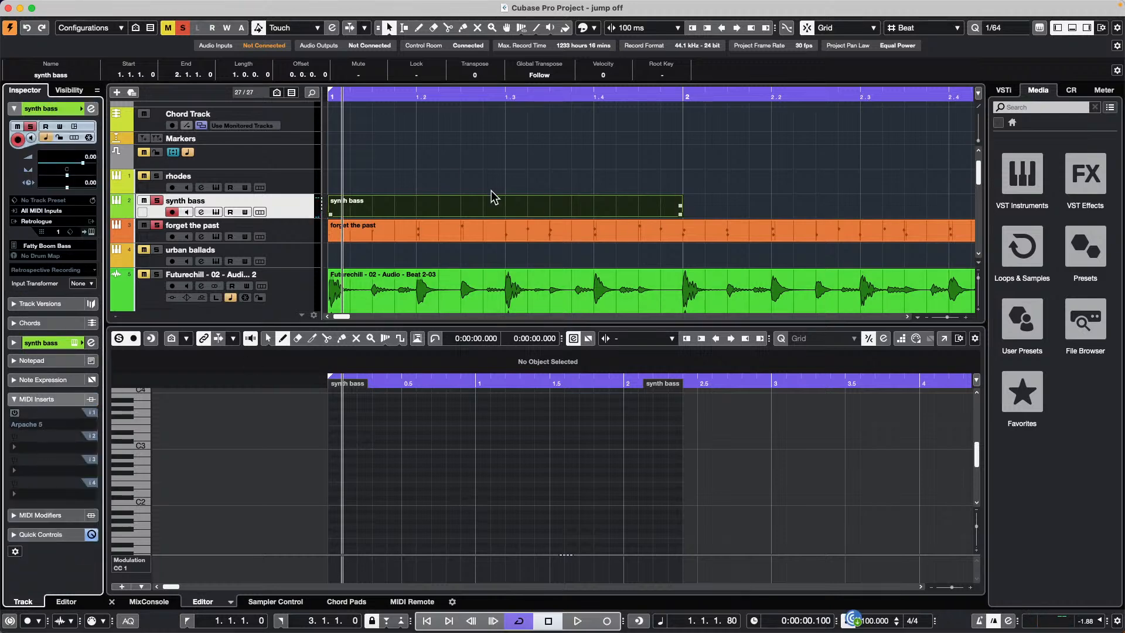
Step: Draw another test note at the part's start, set the quantize preset to 1/4, and undo the note
click(338, 474)
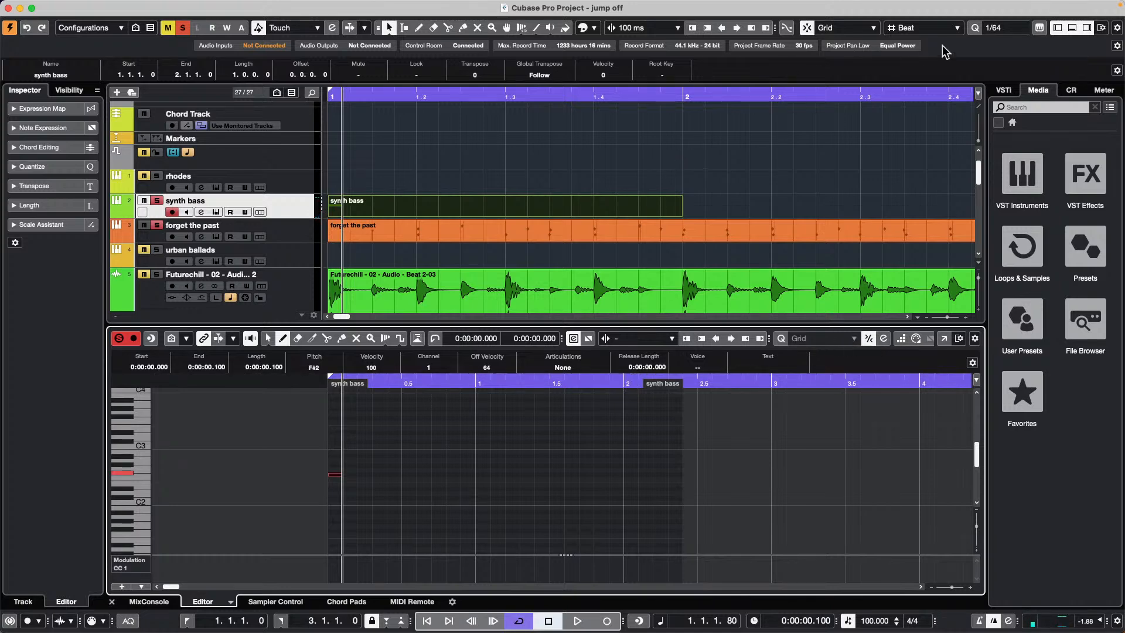
click(986, 28)
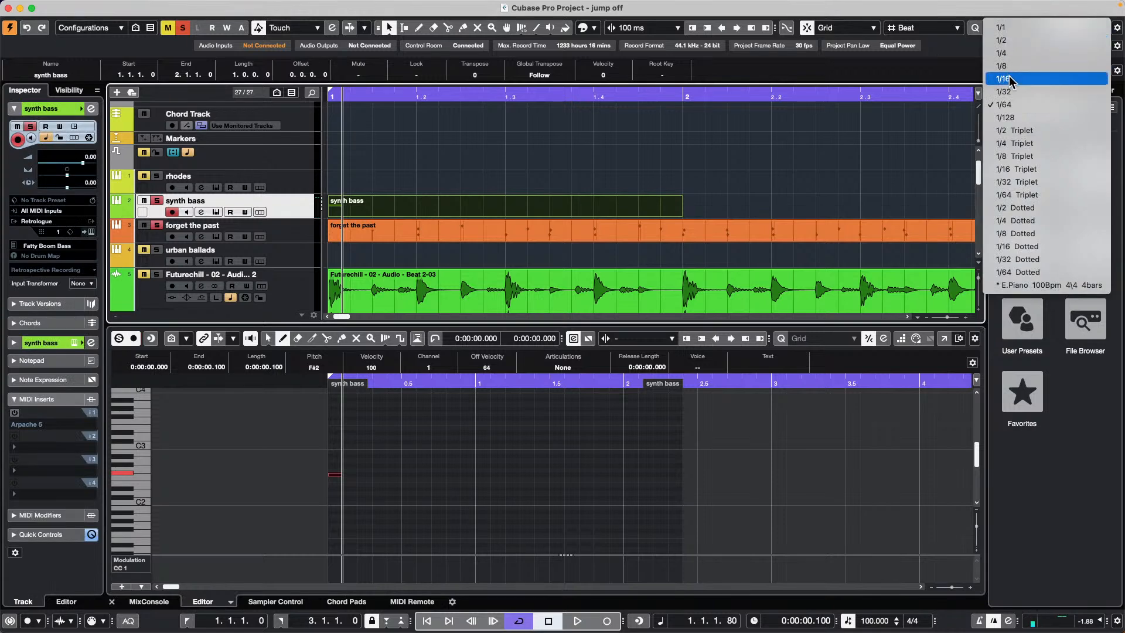
key(super+z)
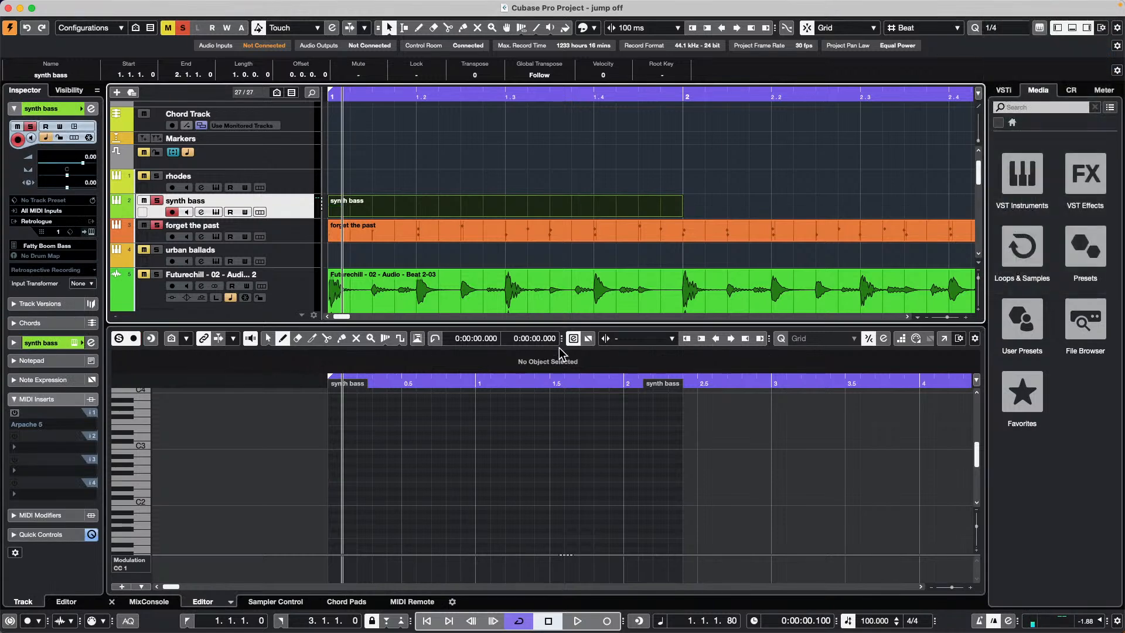
Step: Draw a seven-note bass line between B1 and A2, starting on C2, across the first three beats of the synth bass part
click(336, 501)
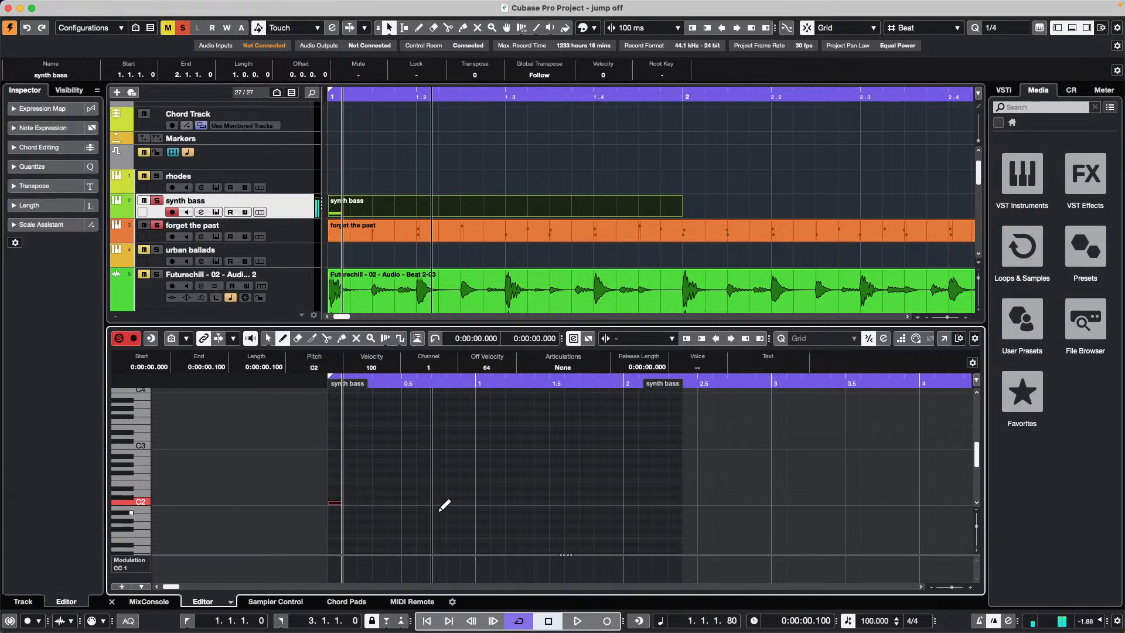
drag(375, 382, 398, 383)
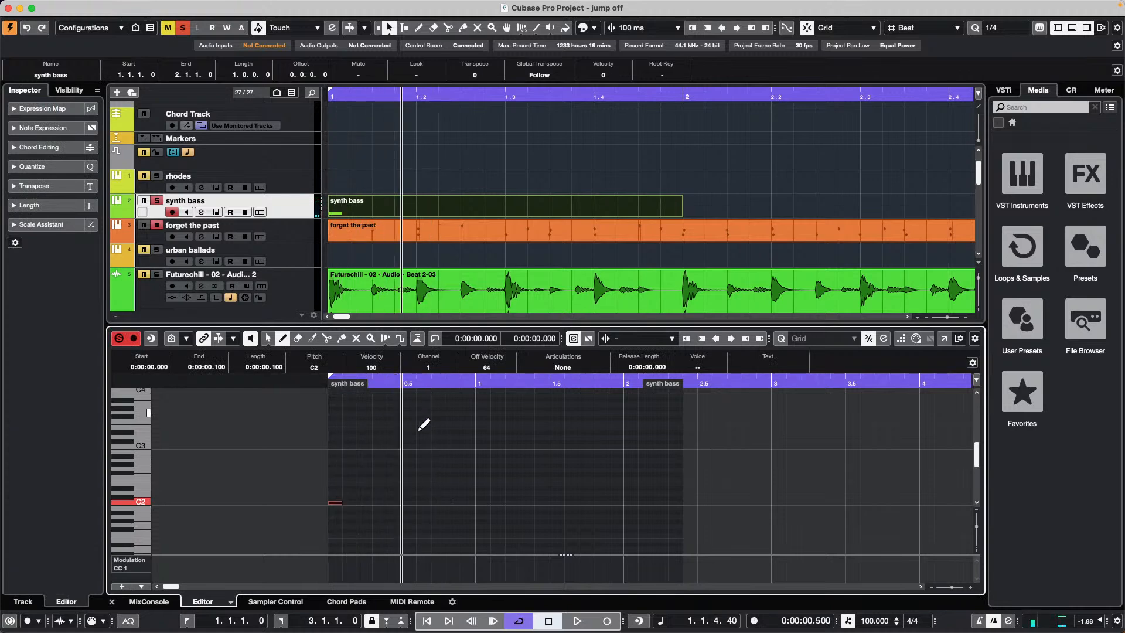
mouse_move(355, 473)
mouse_down()
mouse_move(422, 473)
mouse_move(405, 474)
mouse_move(459, 502)
mouse_move(505, 488)
mouse_move(534, 460)
mouse_move(602, 461)
mouse_up()
click(409, 507)
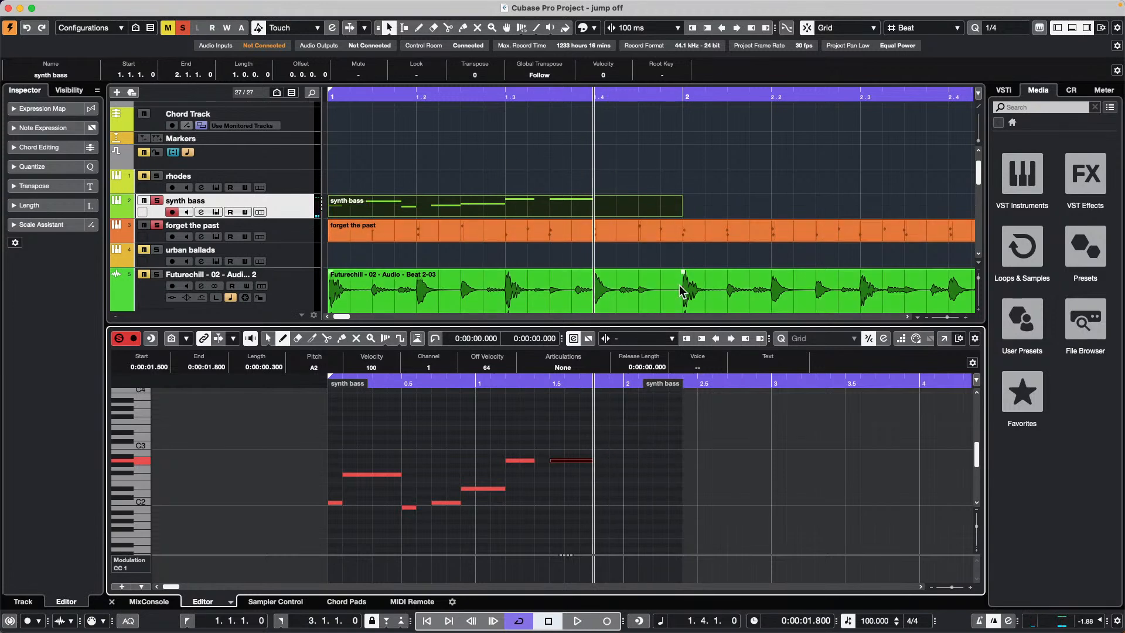
click(503, 437)
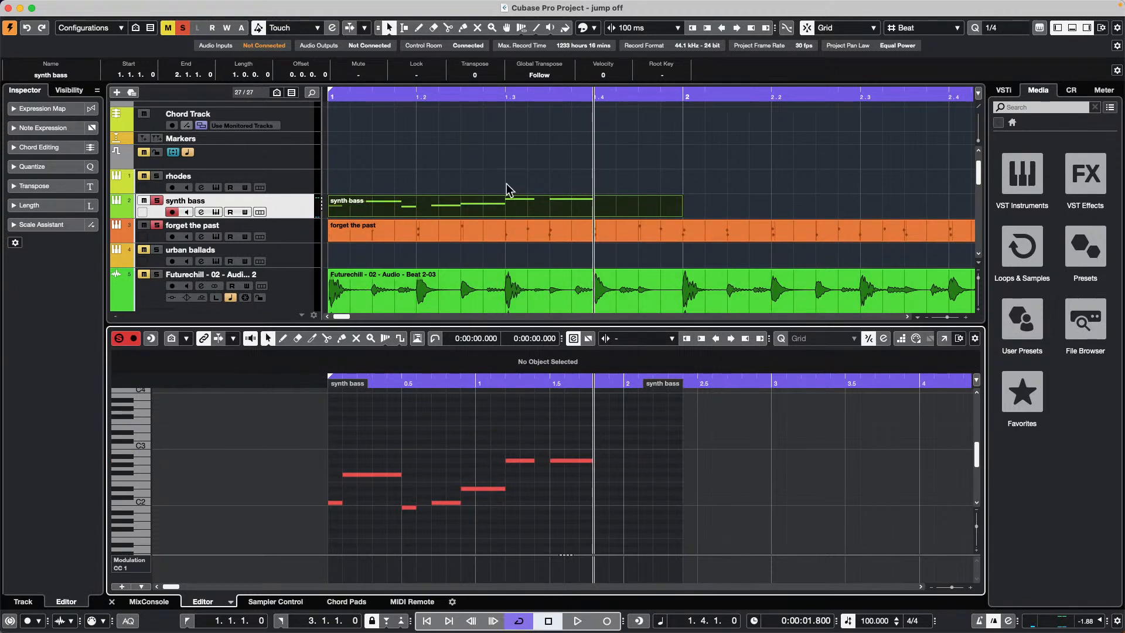
Step: Enlarge the synth bass track and repeat its one-bar part five times, filling up to bar 7
click(280, 219)
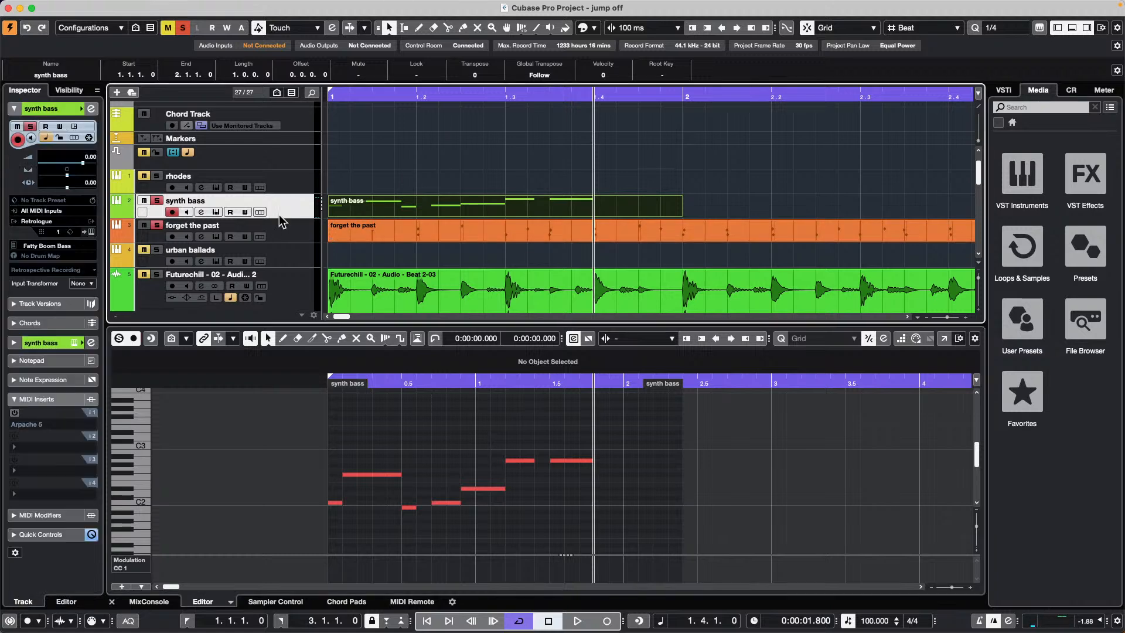
drag(280, 220, 273, 266)
drag(412, 87, 409, 76)
drag(419, 235, 856, 235)
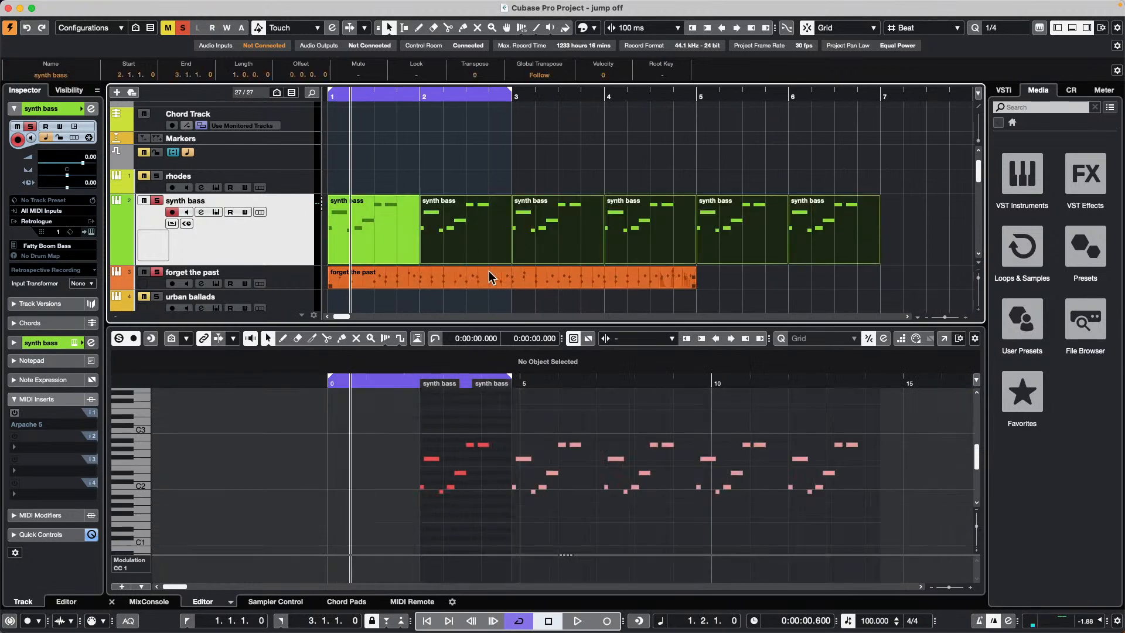
Step: Open the Logical Editor for the first synth bass part and remove all existing target filters and transform actions
click(356, 243)
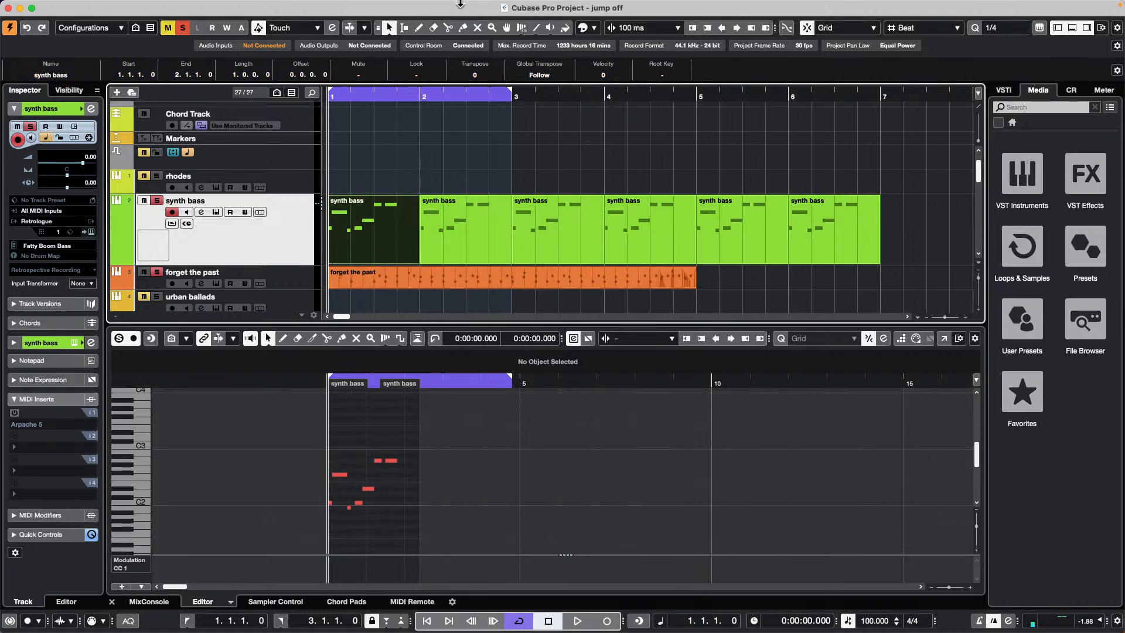
click(108, 8)
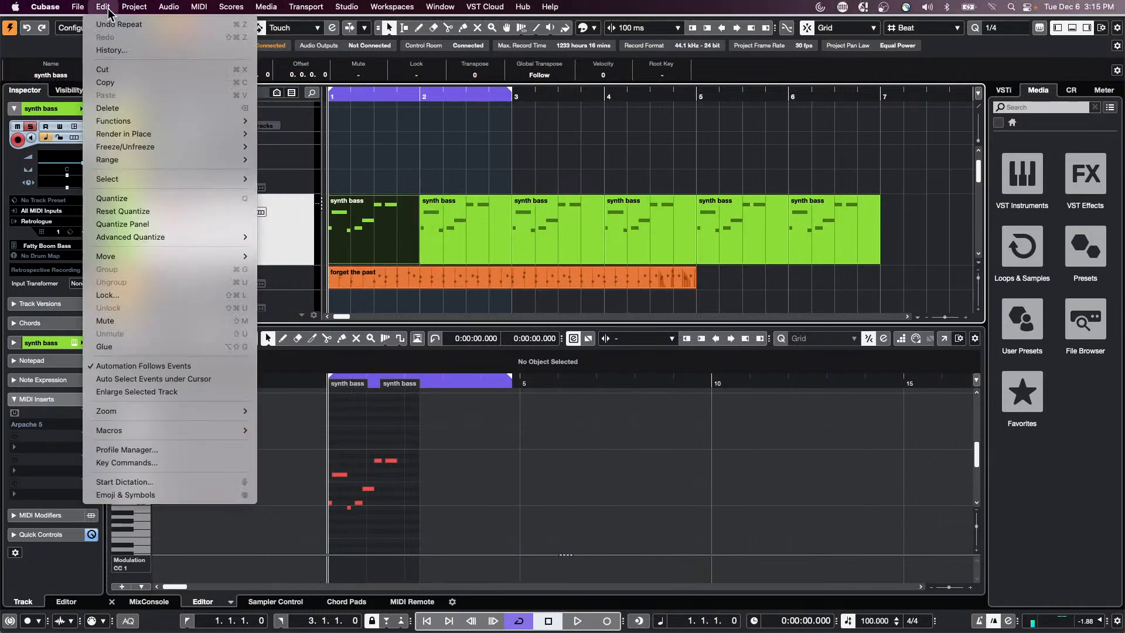
mouse_move(200, 8)
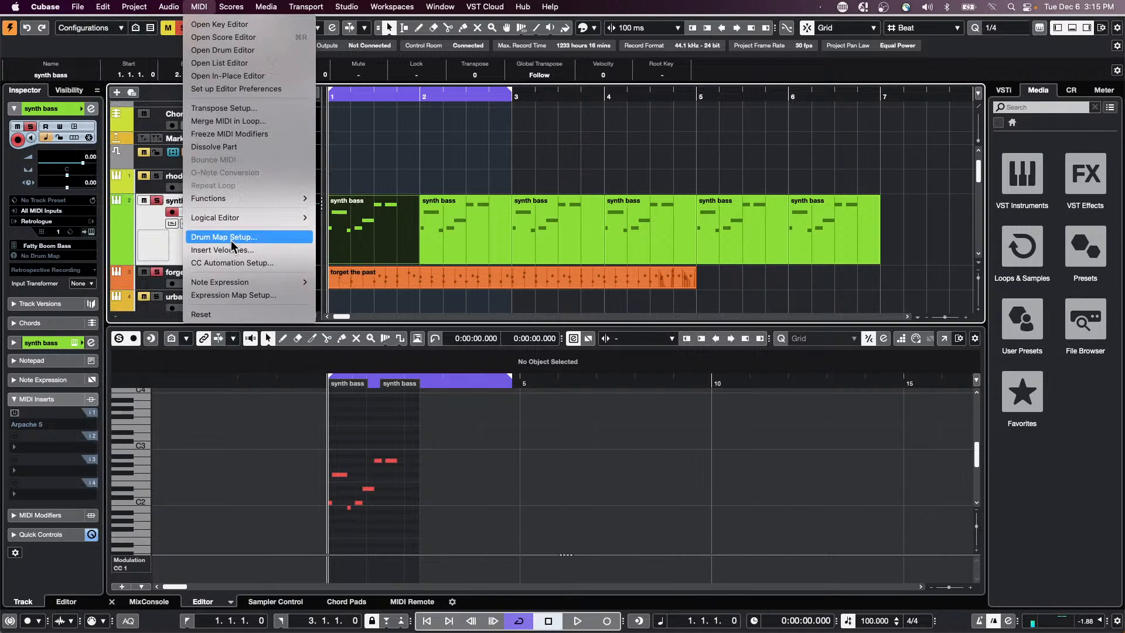
mouse_move(251, 219)
click(372, 220)
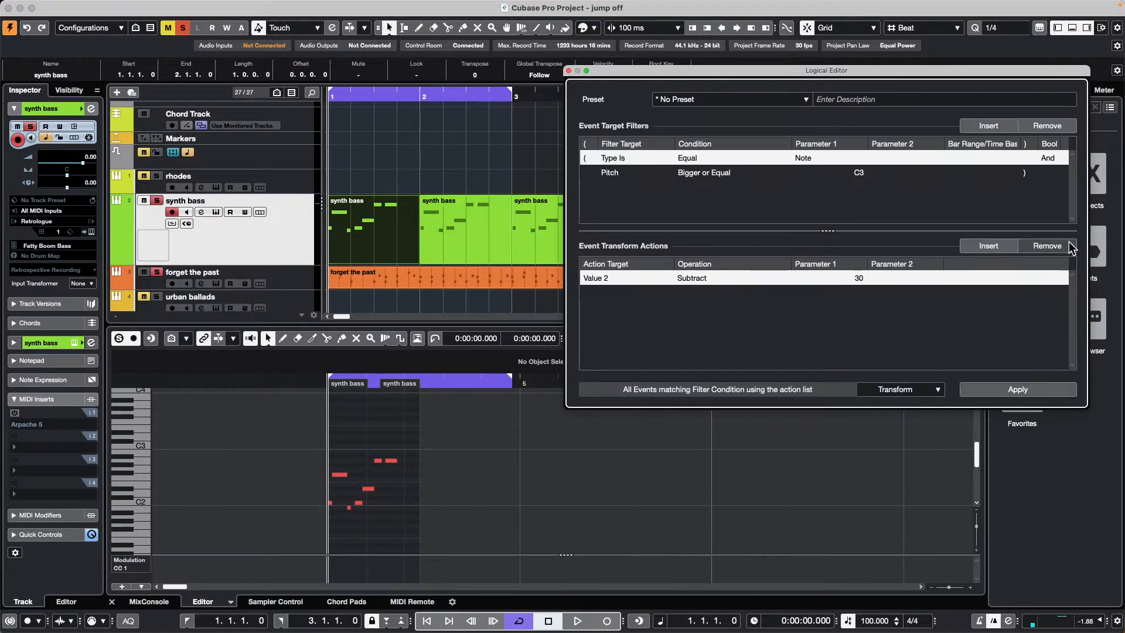
click(1065, 245)
click(1060, 127)
click(1059, 128)
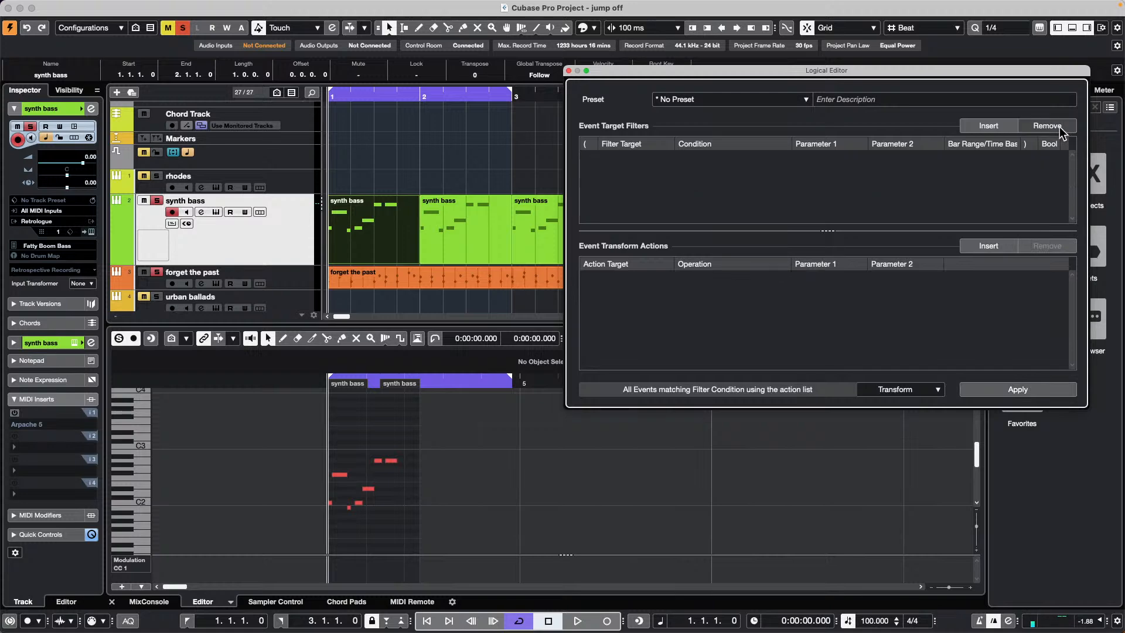
Step: Set the Logical Editor's function to Delete and insert two target filter lines of Type Is Equal Note
click(886, 396)
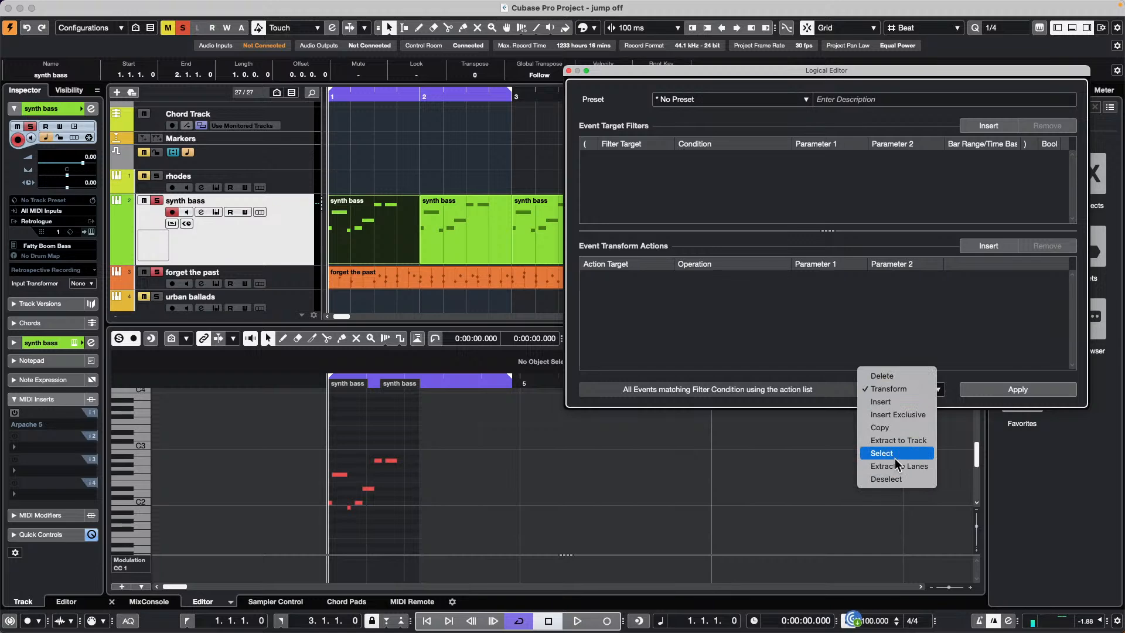
click(879, 375)
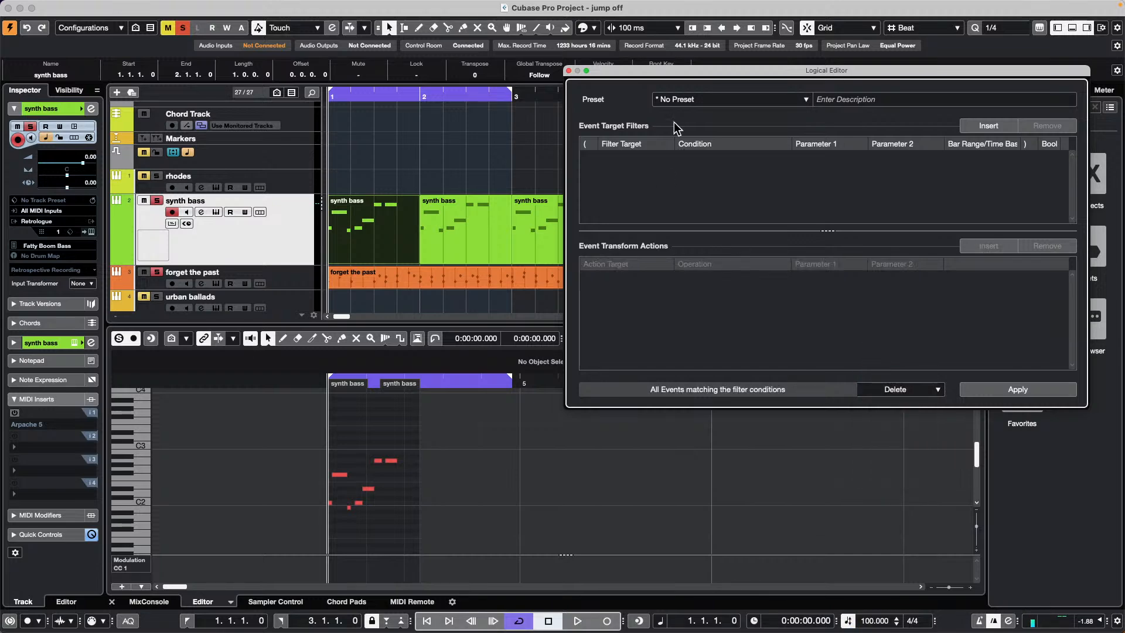
click(981, 125)
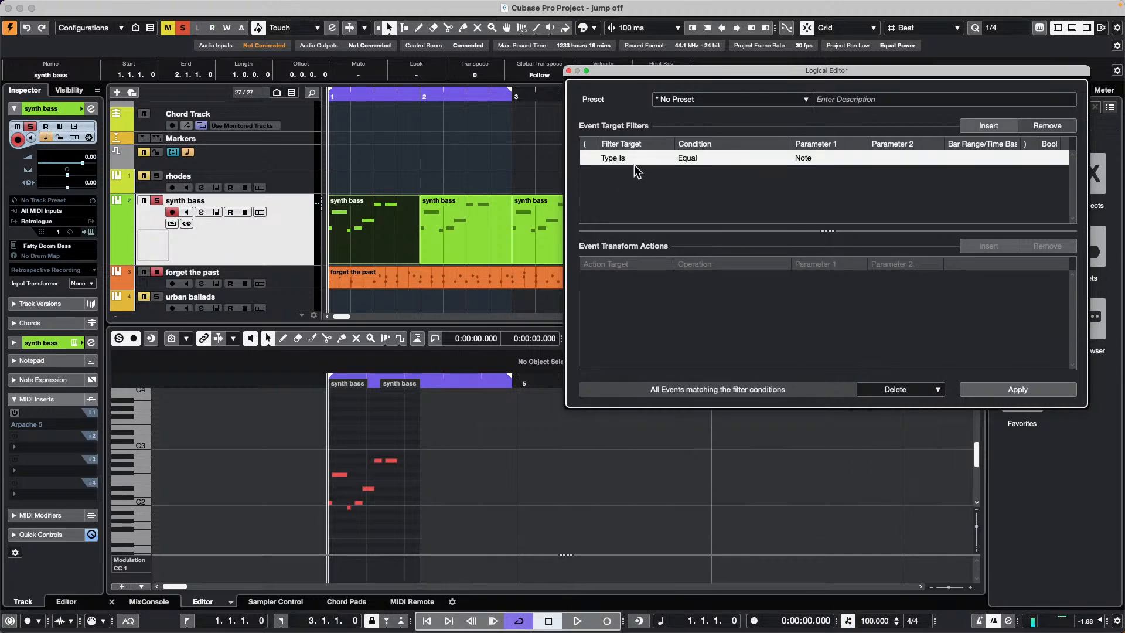
click(968, 125)
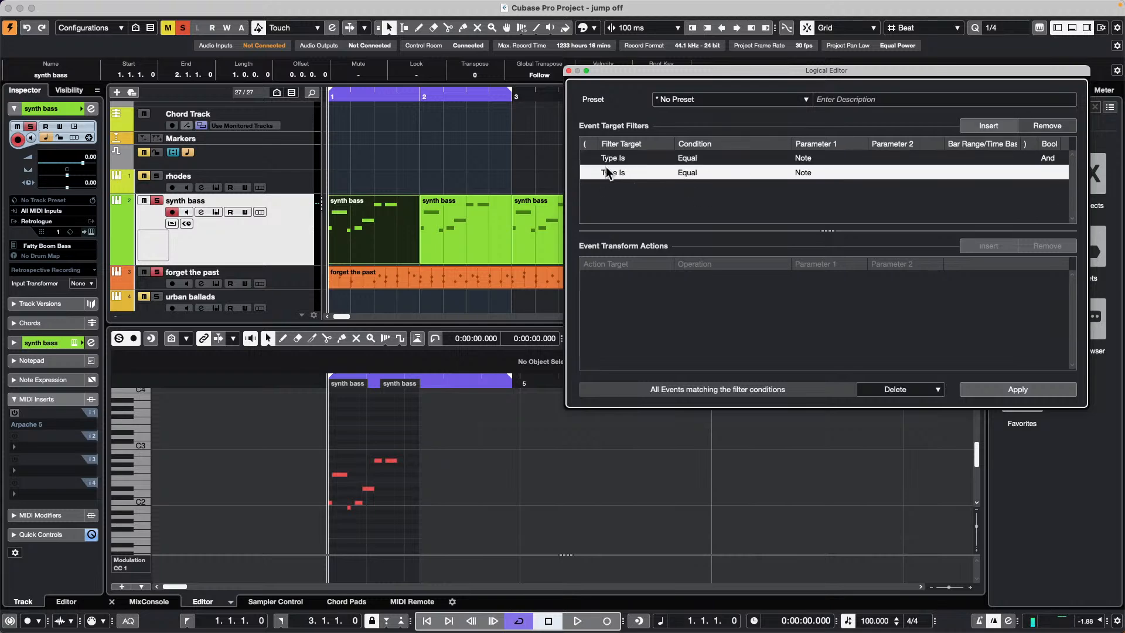
Step: Set the second filter line to Last Event, Every Other Event, Event Counter, with Parameter 2 at 2
click(625, 174)
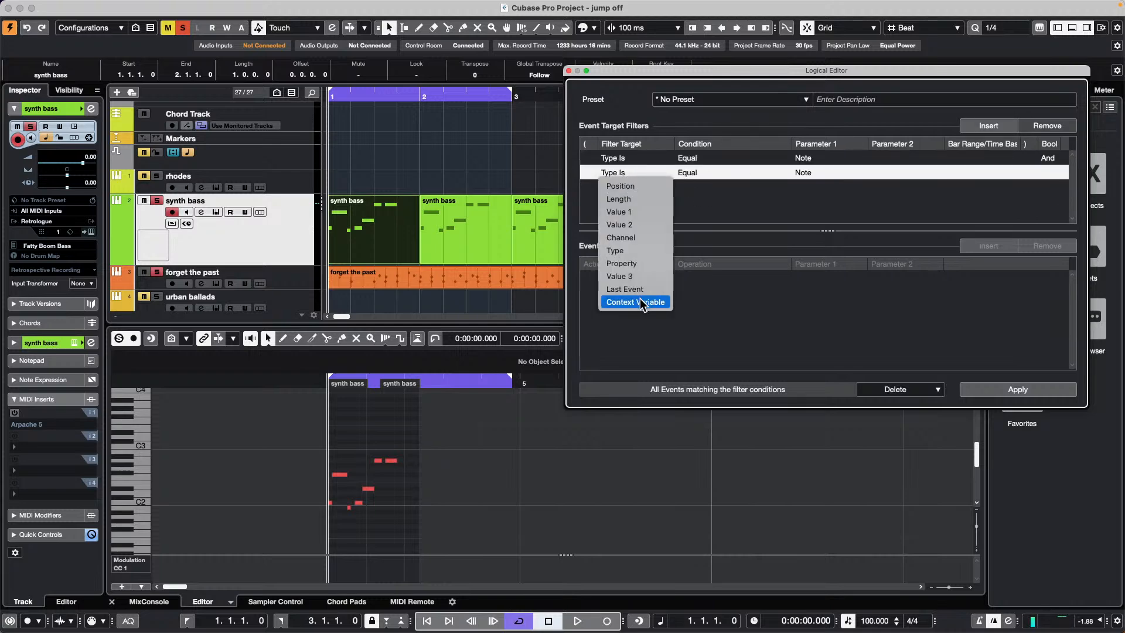
click(624, 289)
click(688, 172)
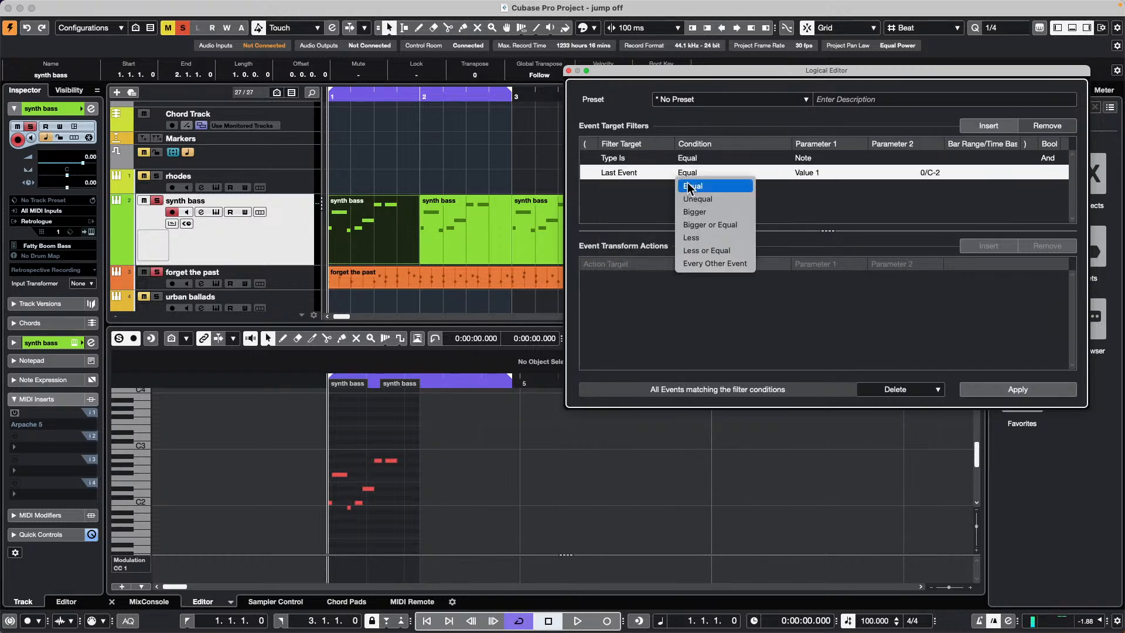
click(730, 264)
click(821, 173)
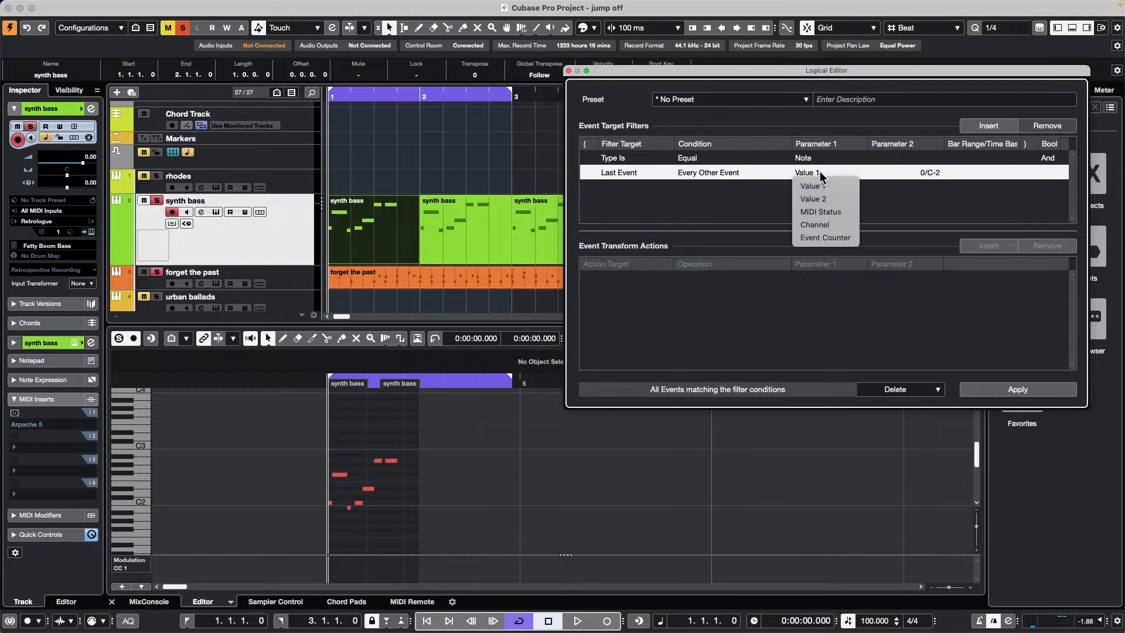
click(825, 238)
click(936, 179)
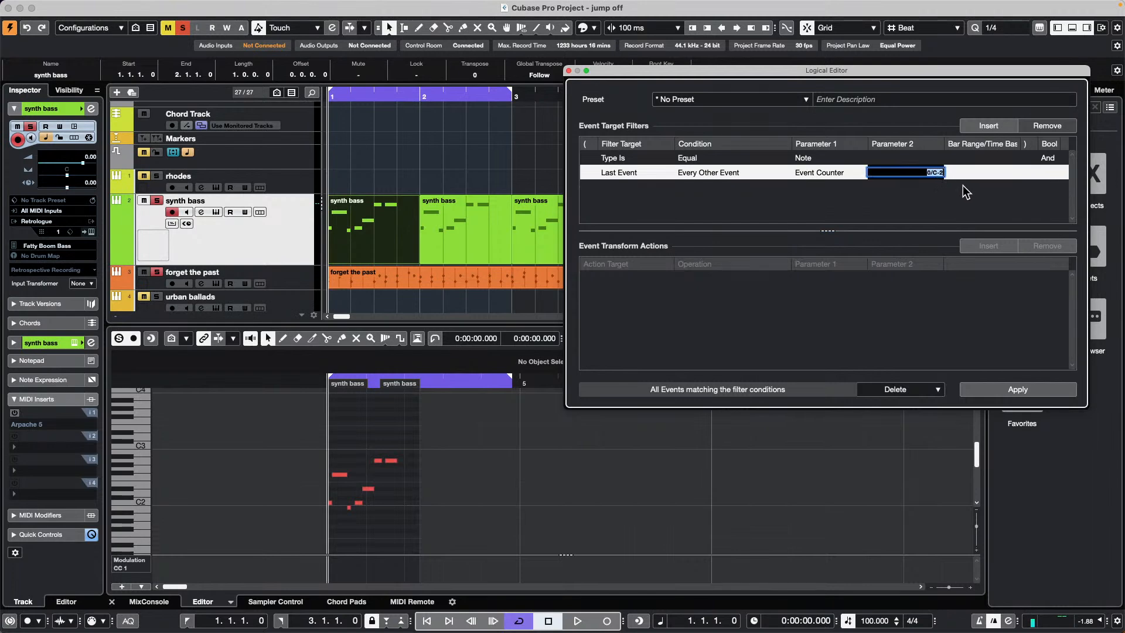
key(Return)
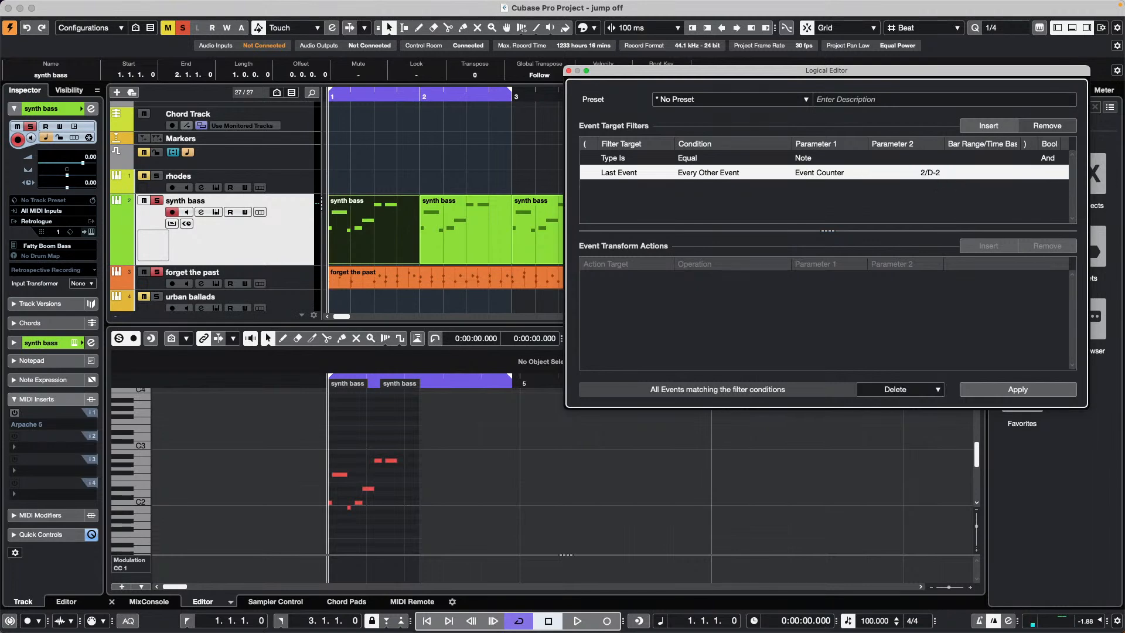
Step: Apply the every-other-note deletion to the first synth bass part and undo it
click(1017, 390)
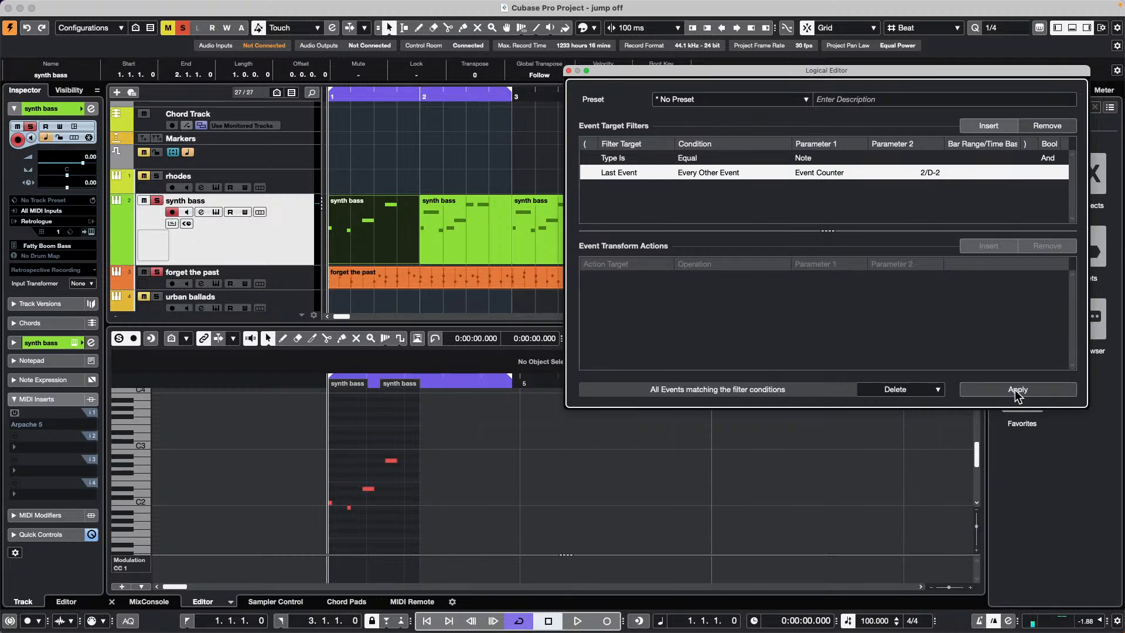
key(super+z)
Step: Examine the condition and Parameter 1 options available for the Last Event filter line
click(720, 173)
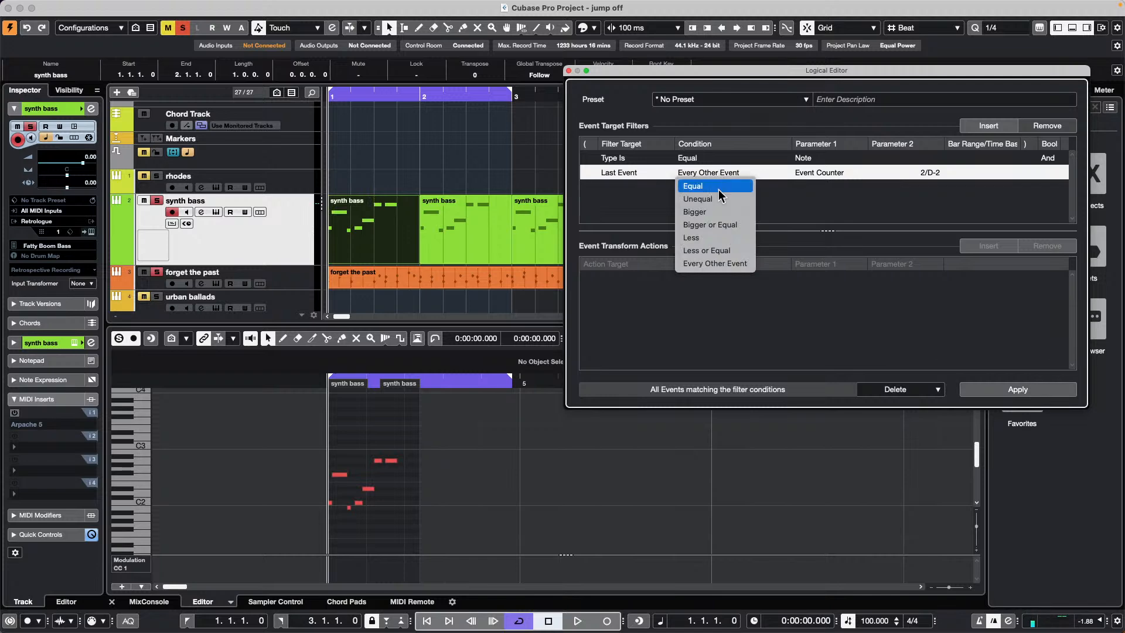
click(798, 211)
click(714, 174)
click(715, 174)
click(715, 174)
click(715, 174)
click(715, 174)
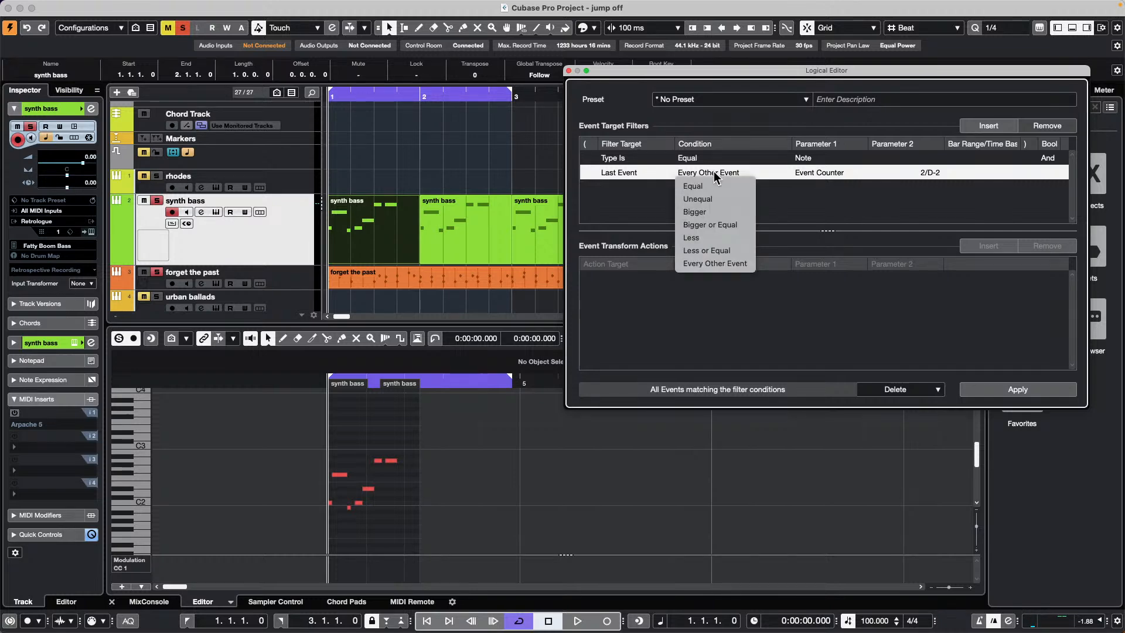
click(821, 175)
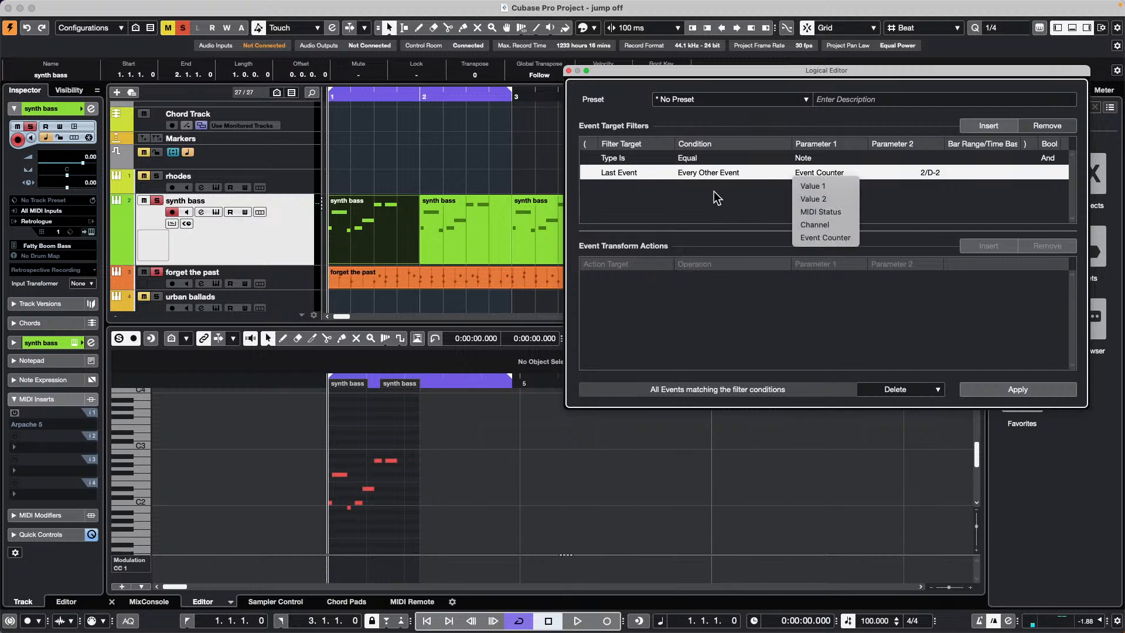
click(817, 238)
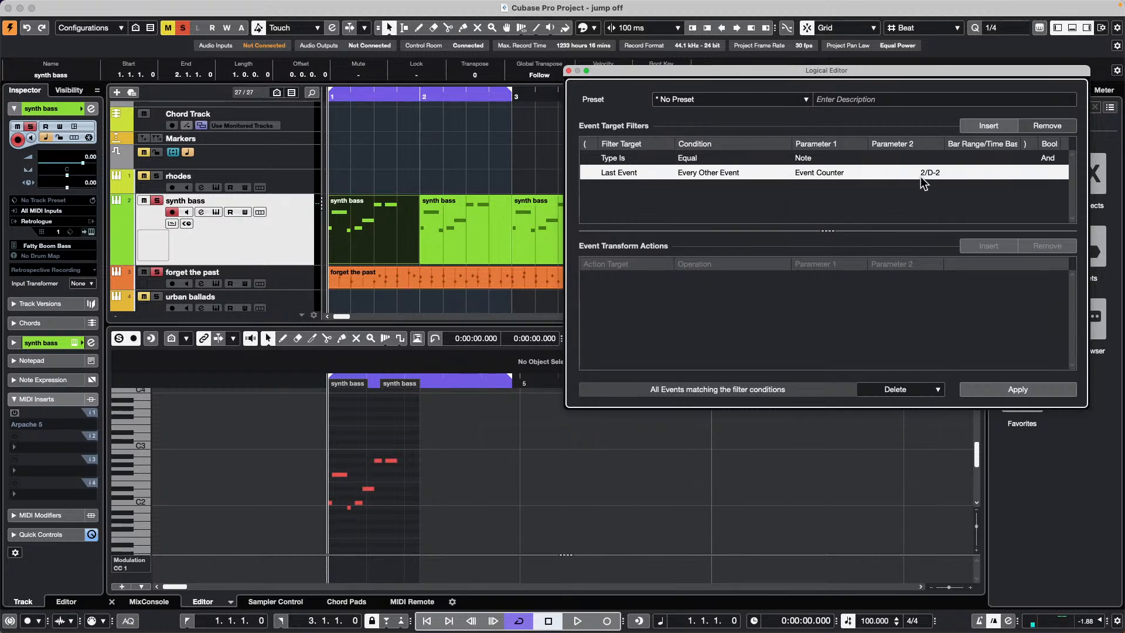
click(922, 174)
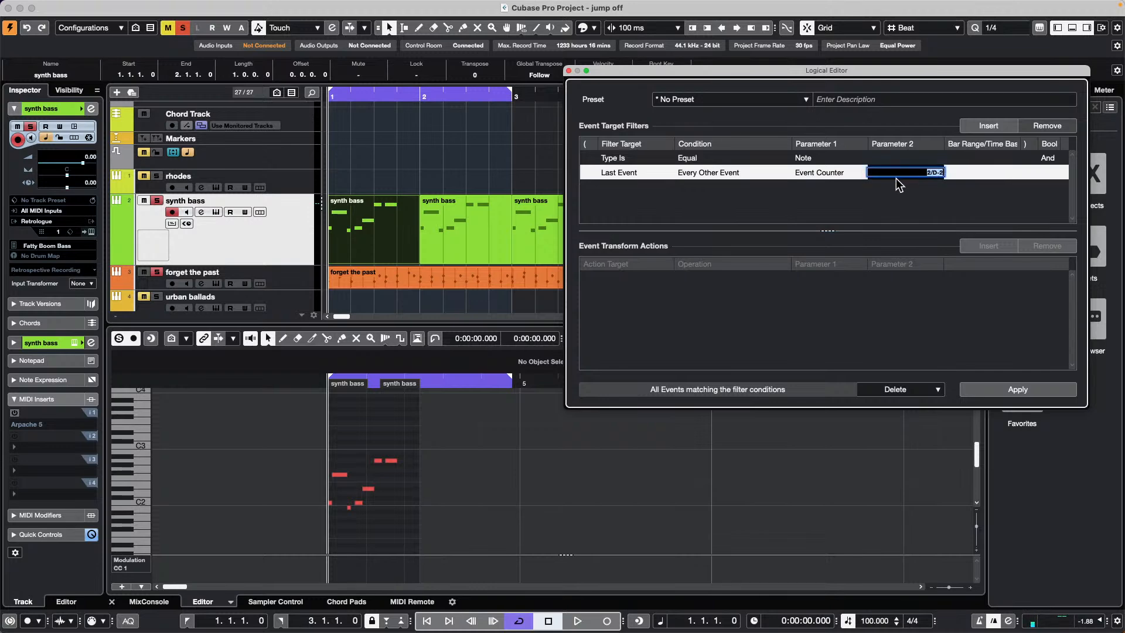
click(725, 176)
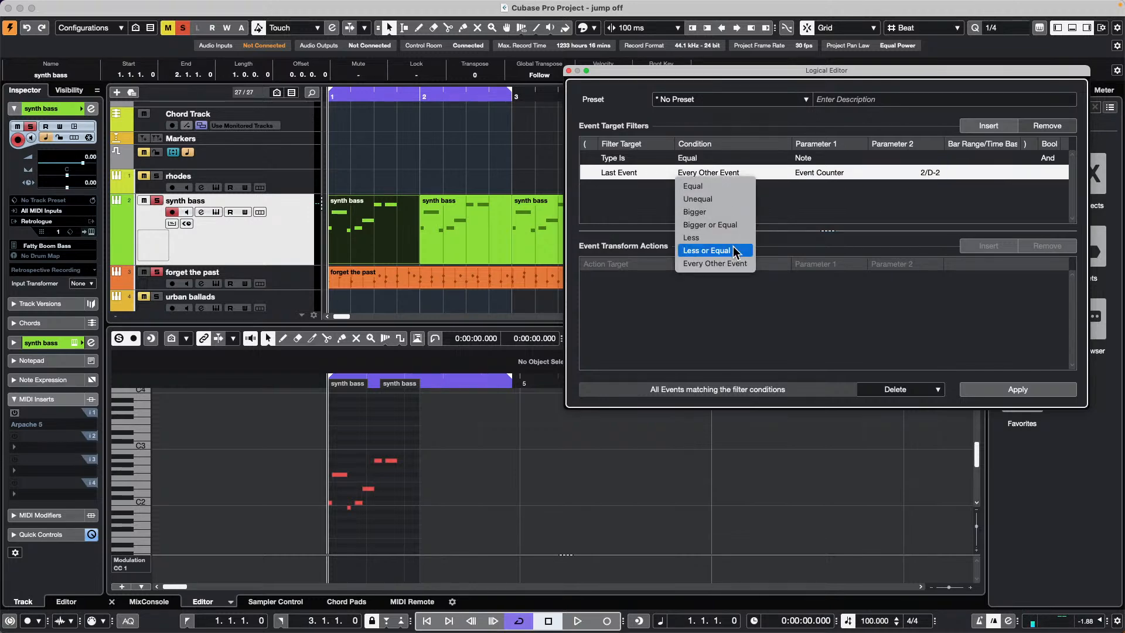
click(835, 175)
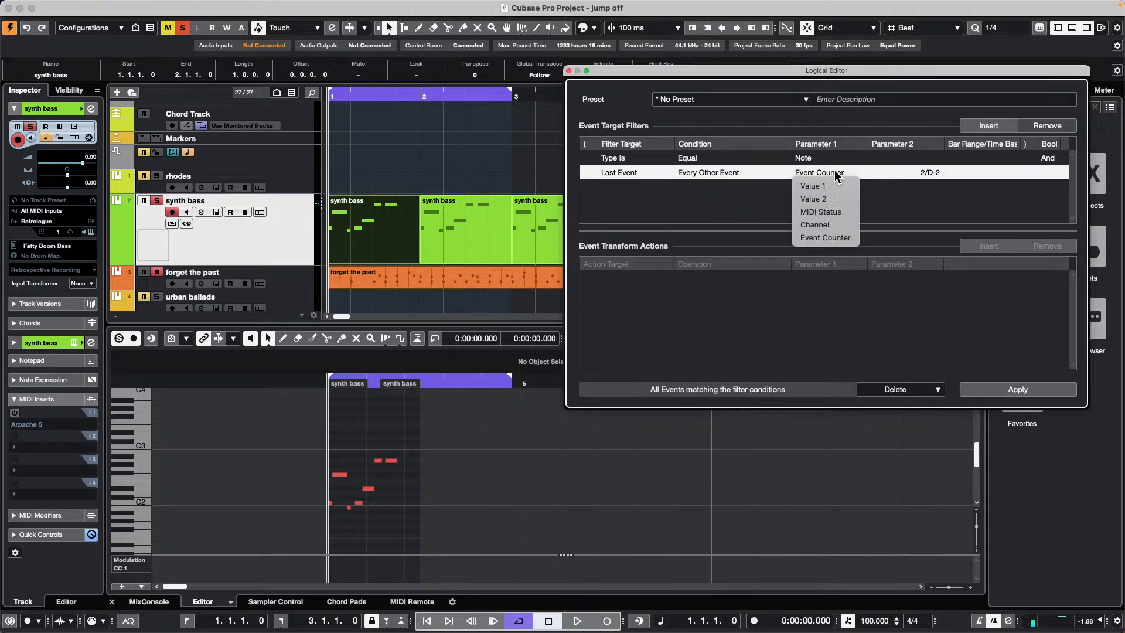
click(743, 207)
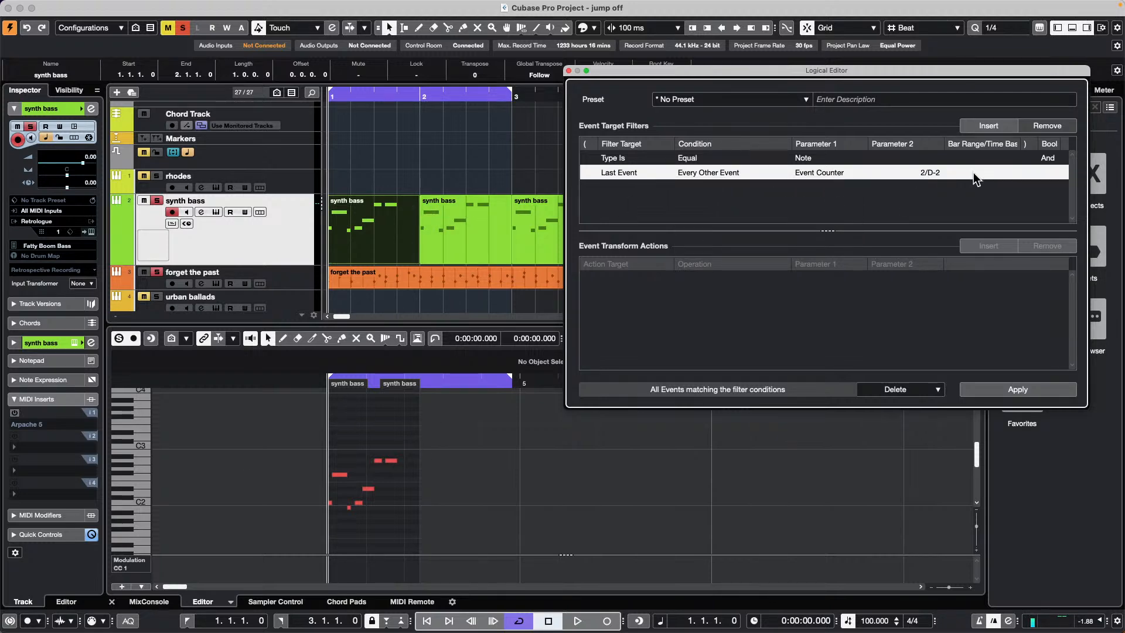
Step: Try 0 and 1 as Parameter 2 of the Last Event filter, reselecting the first synth bass part in between
click(919, 175)
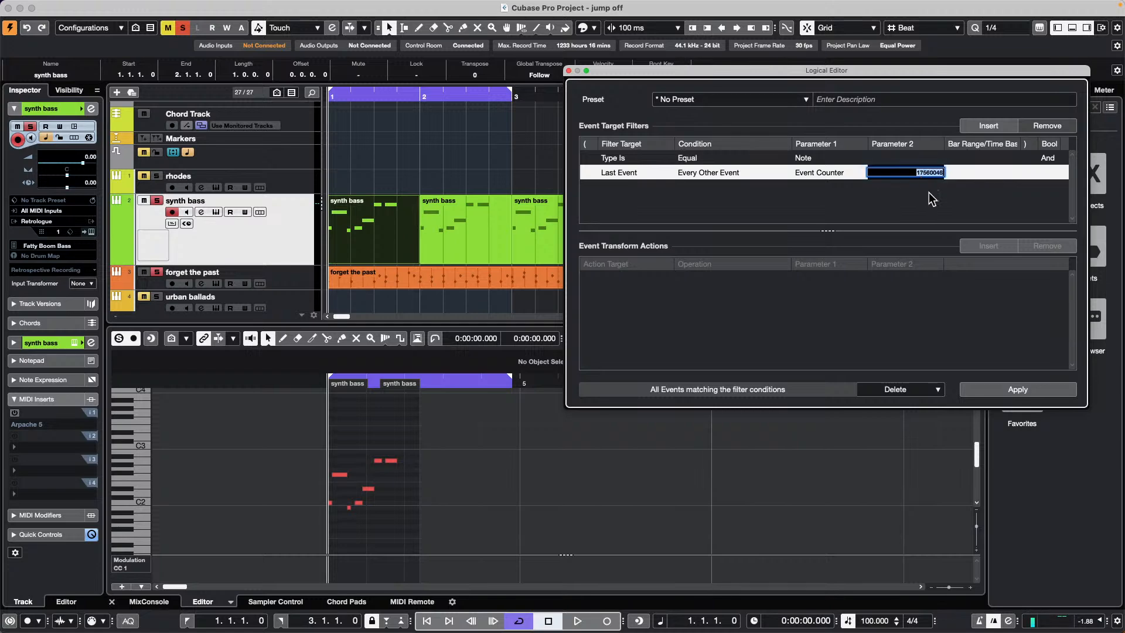
click(918, 177)
click(919, 177)
click(350, 459)
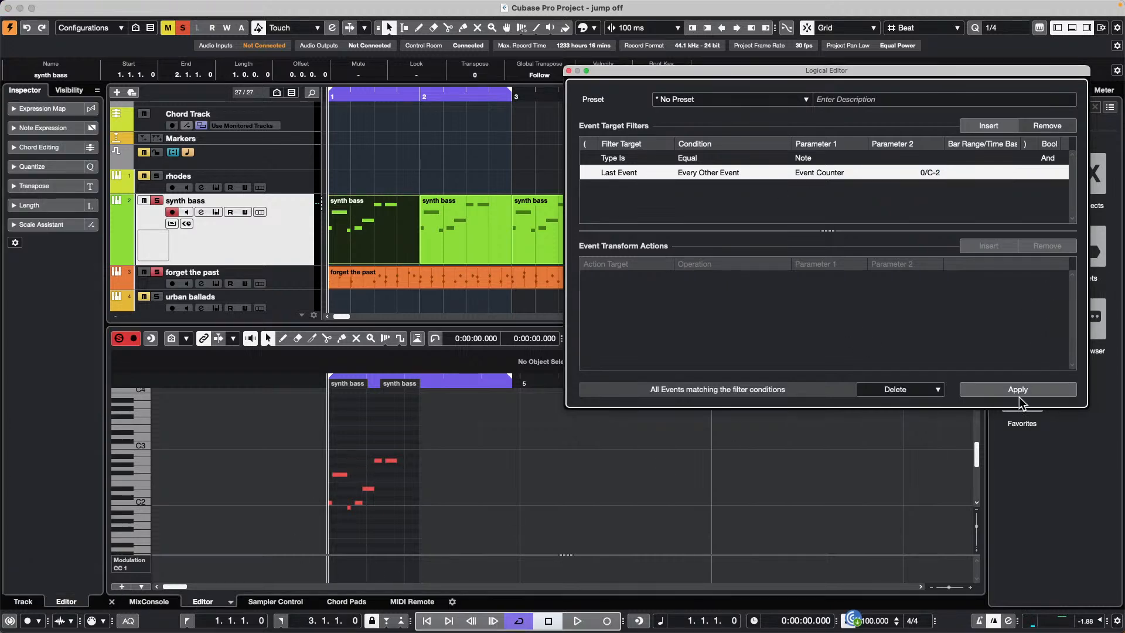
click(384, 225)
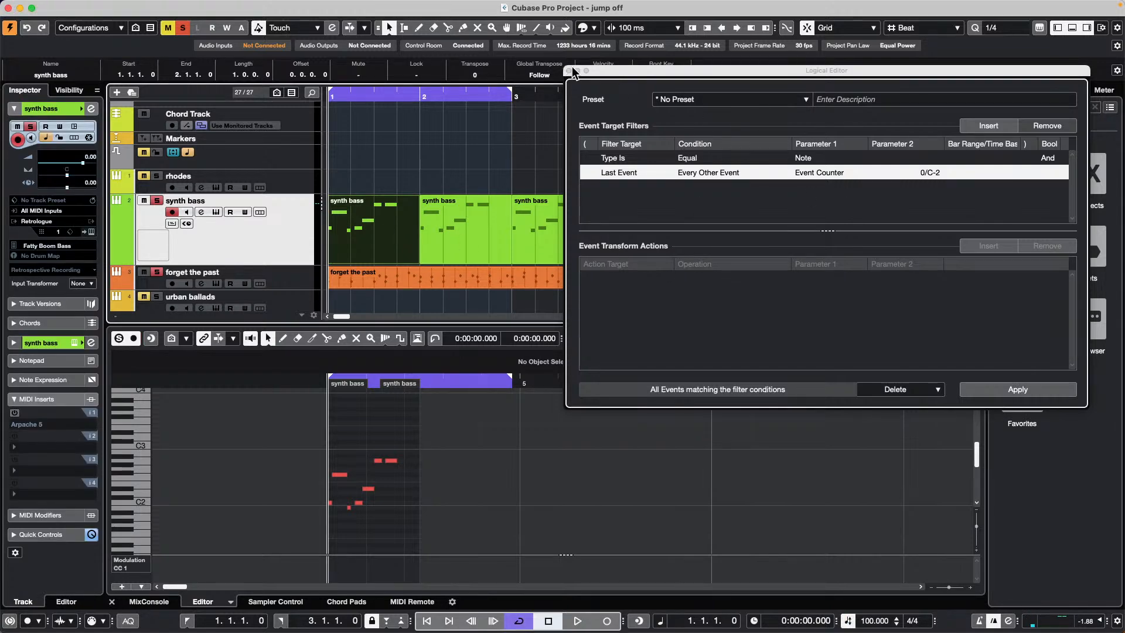
double_click(928, 172)
text(1)
key(Return)
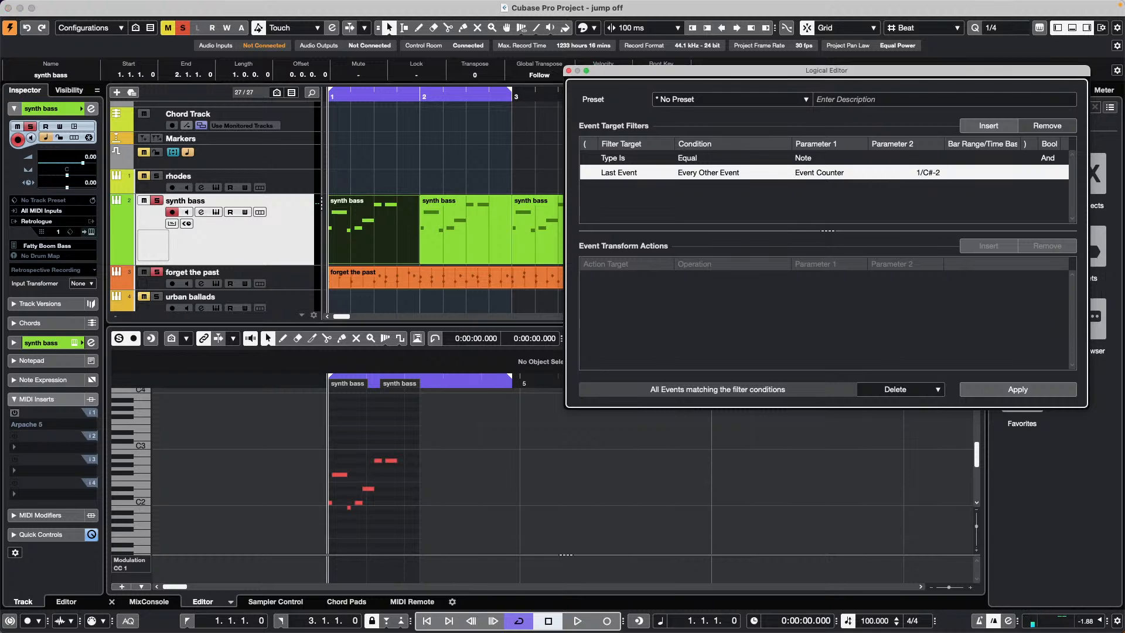
Step: Set the Last Event filter's Parameter 2 to 2, test the deletion and undo it, closing the Logical Editor
double_click(937, 173)
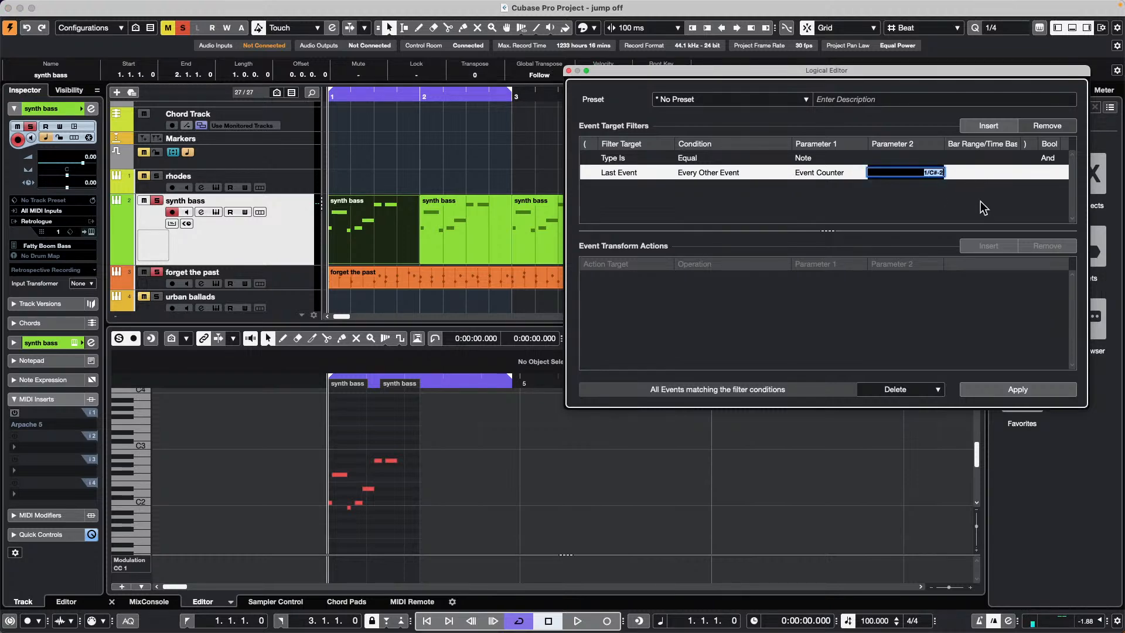
text(2)
key(Return)
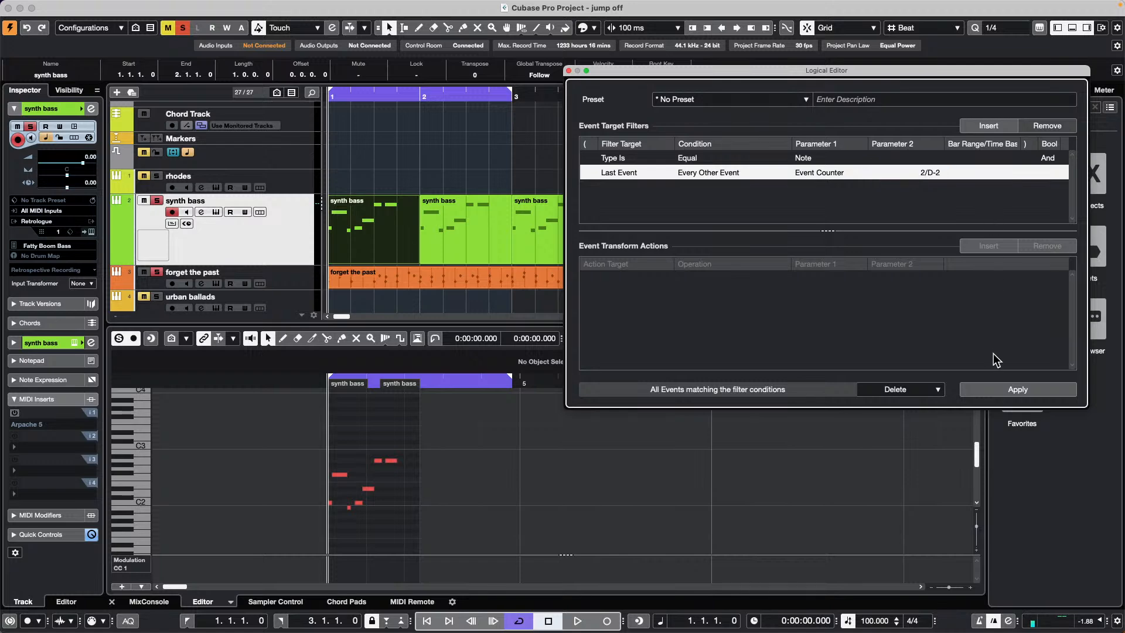
click(1026, 392)
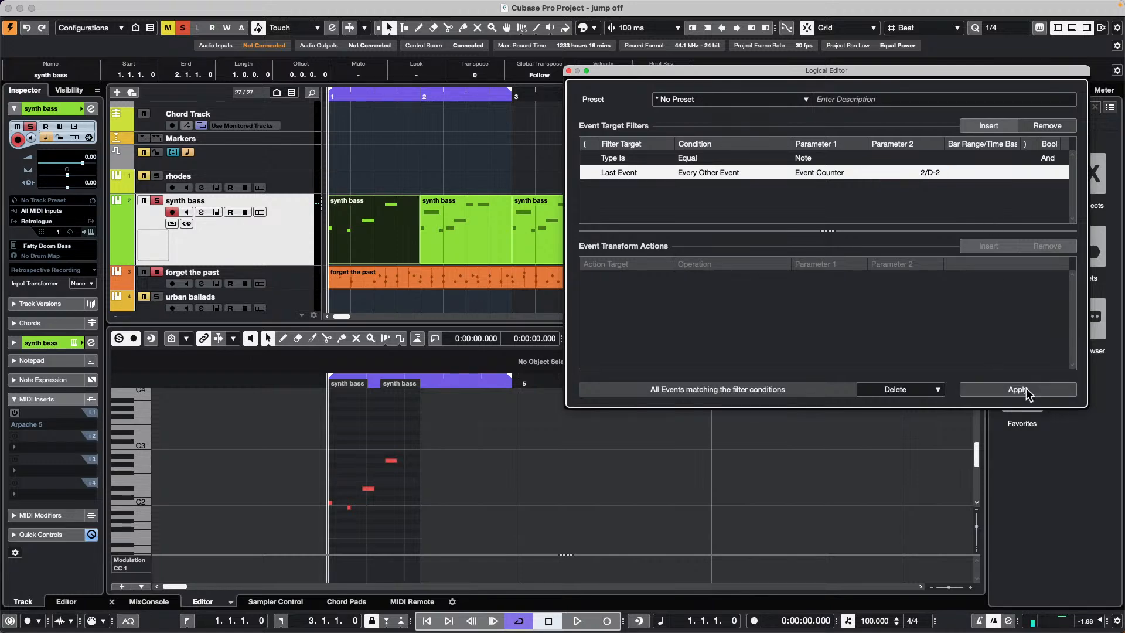
key(ctrl+z)
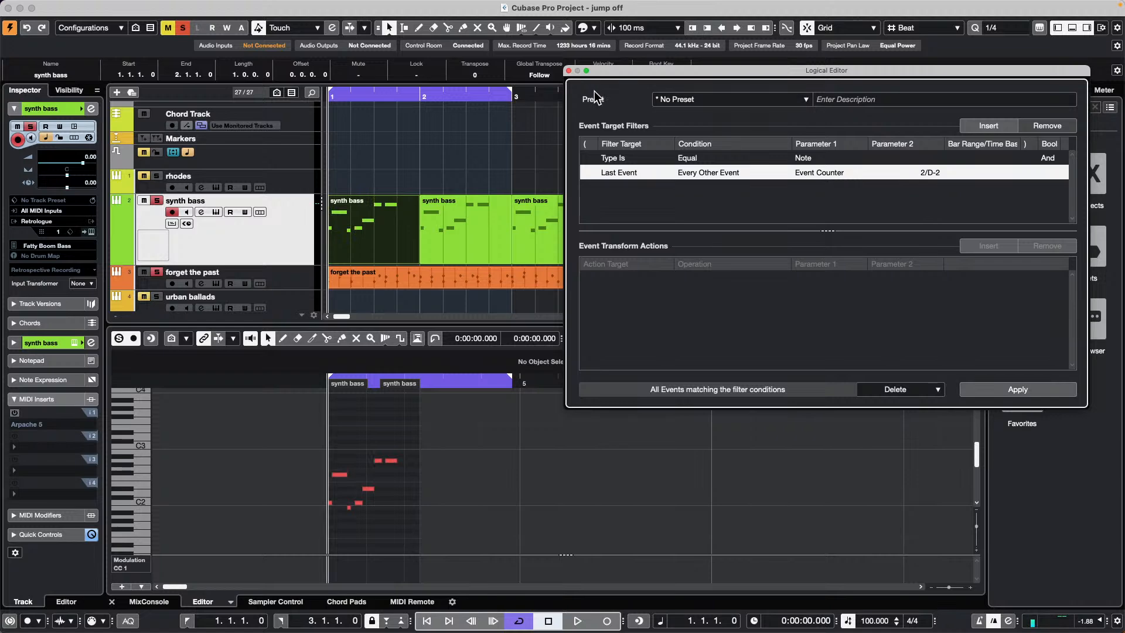
click(569, 71)
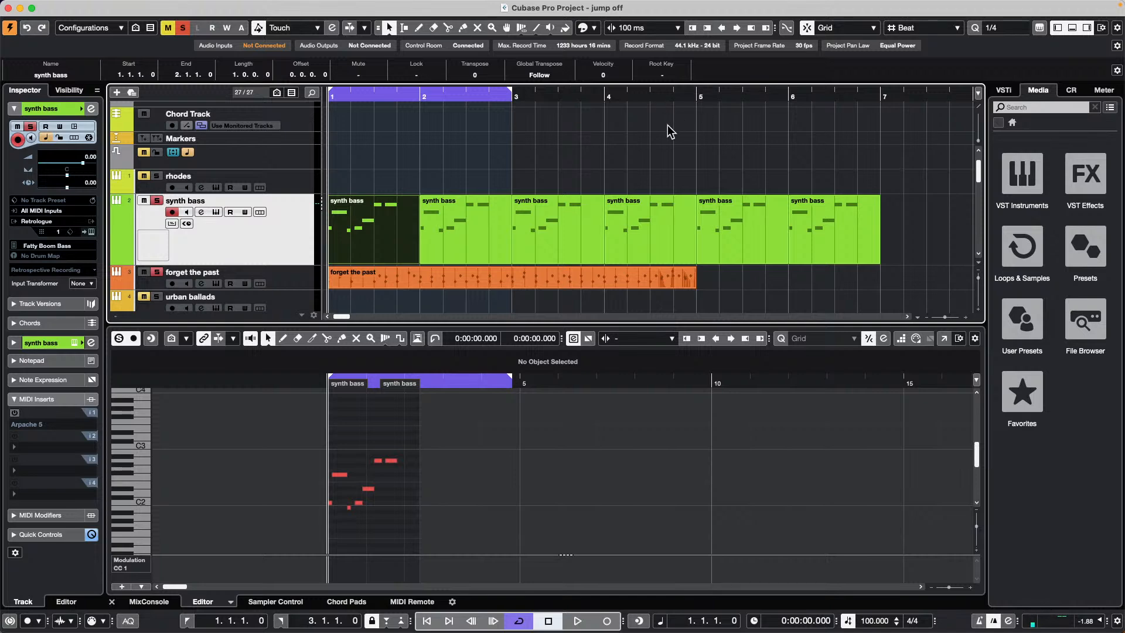
Step: Glue the six synth bass parts into one continuous part from bar 1 to bar 7
right_click(500, 214)
click(511, 215)
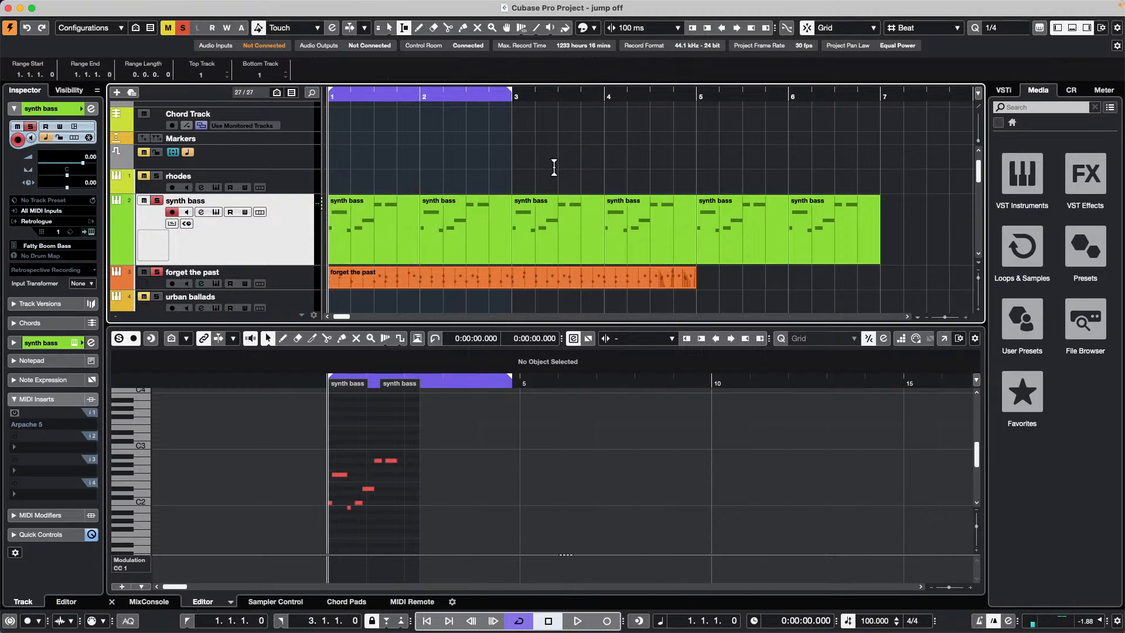
right_click(393, 205)
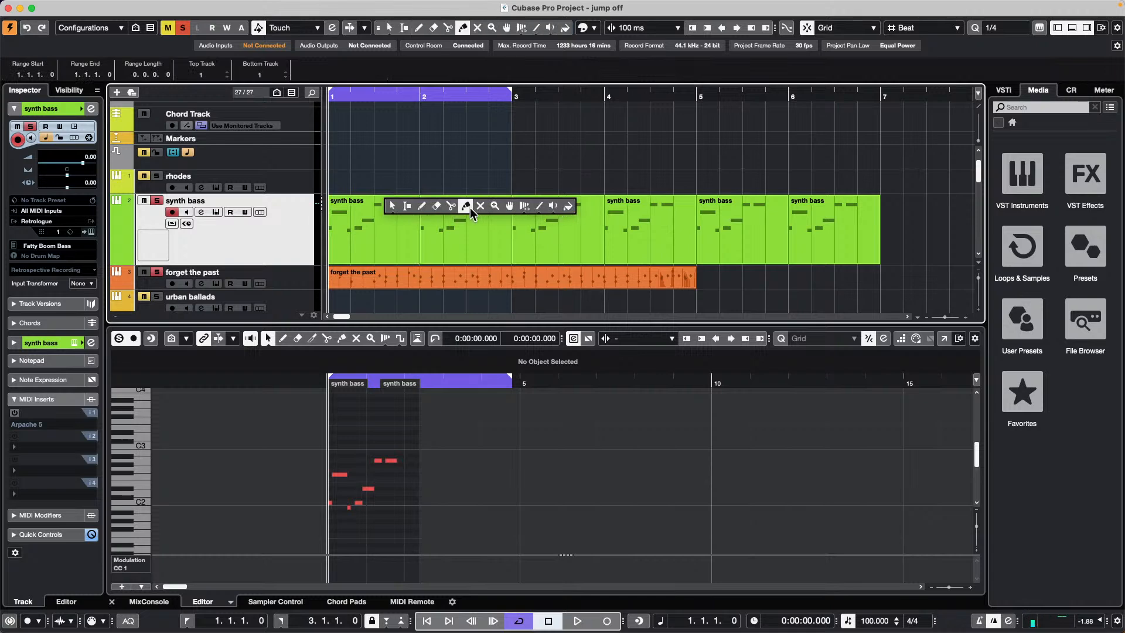
click(465, 206)
click(389, 232)
click(389, 232)
click(389, 232)
click(390, 232)
Step: Select the range from 2.4.1 to 4.3.1 on the synth bass track and locate the cursor to its start
right_click(498, 225)
click(515, 234)
drag(502, 219, 656, 214)
key(l)
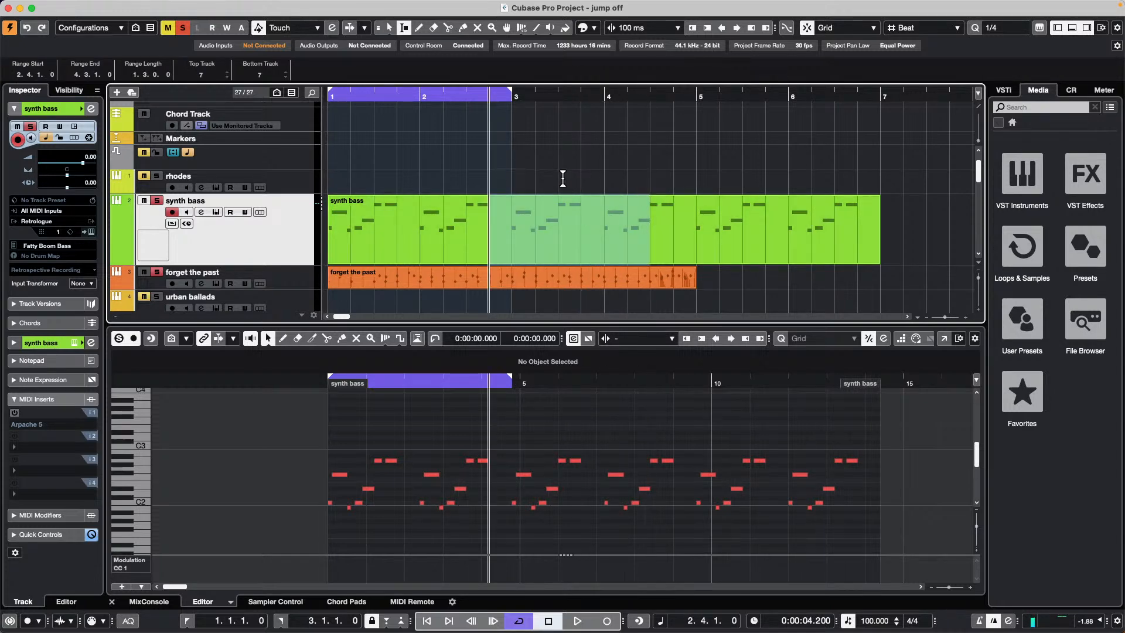
Step: Resize the end of the synth bass range freely, then turn snapping on and set the range's end to 4.2.1
drag(650, 226, 596, 226)
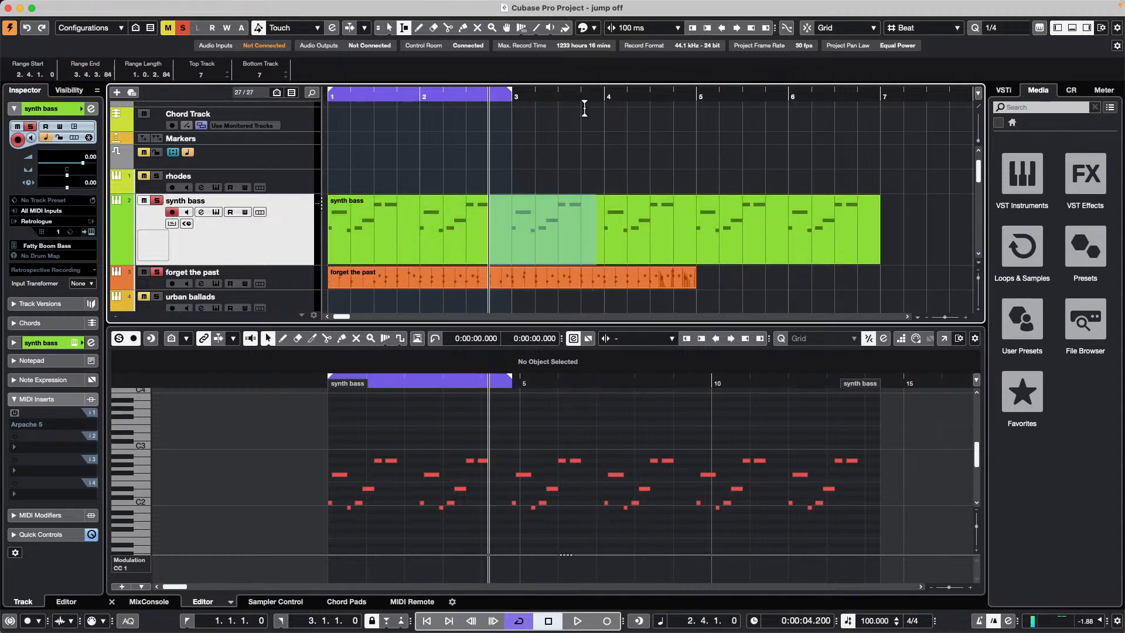
drag(586, 98, 586, 135)
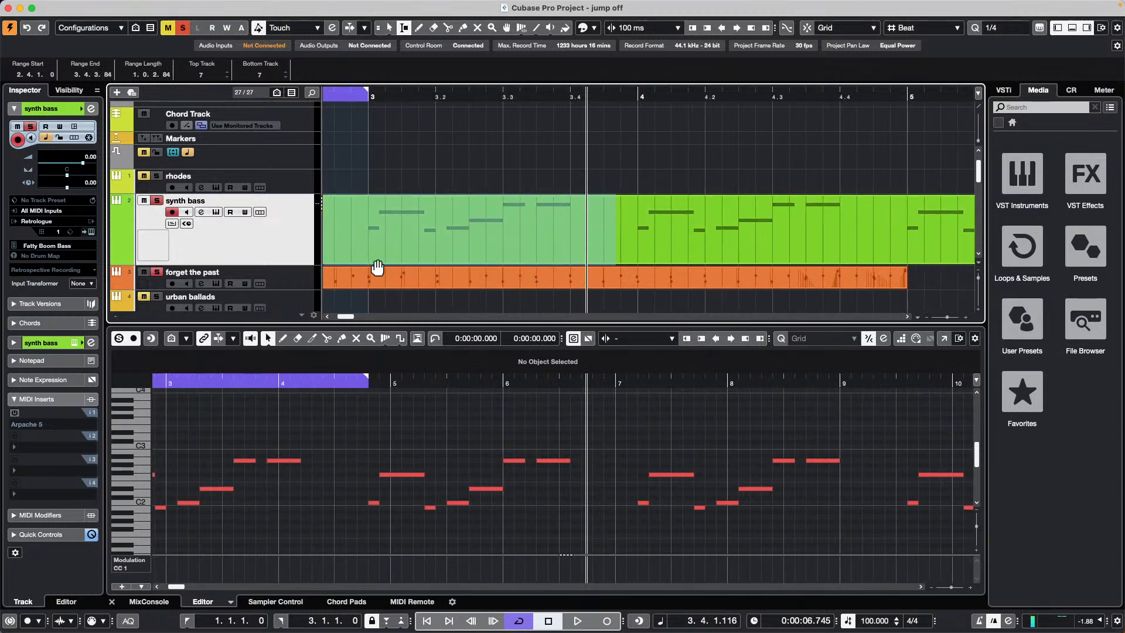
mouse_move(616, 232)
mouse_down()
mouse_move(641, 231)
mouse_move(628, 229)
mouse_up()
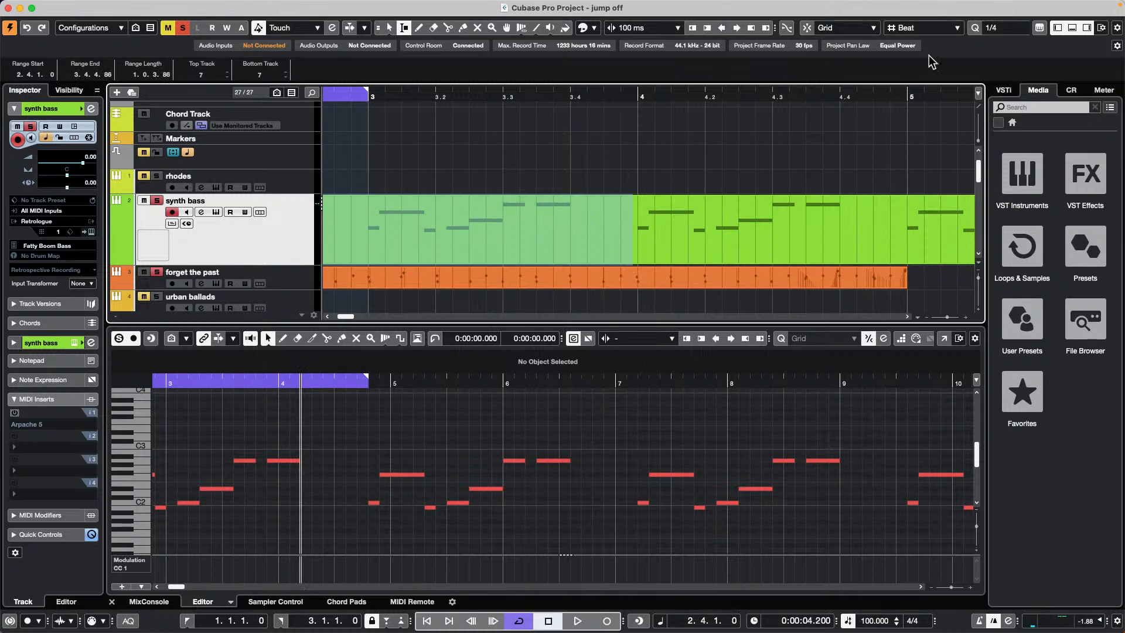
key(j)
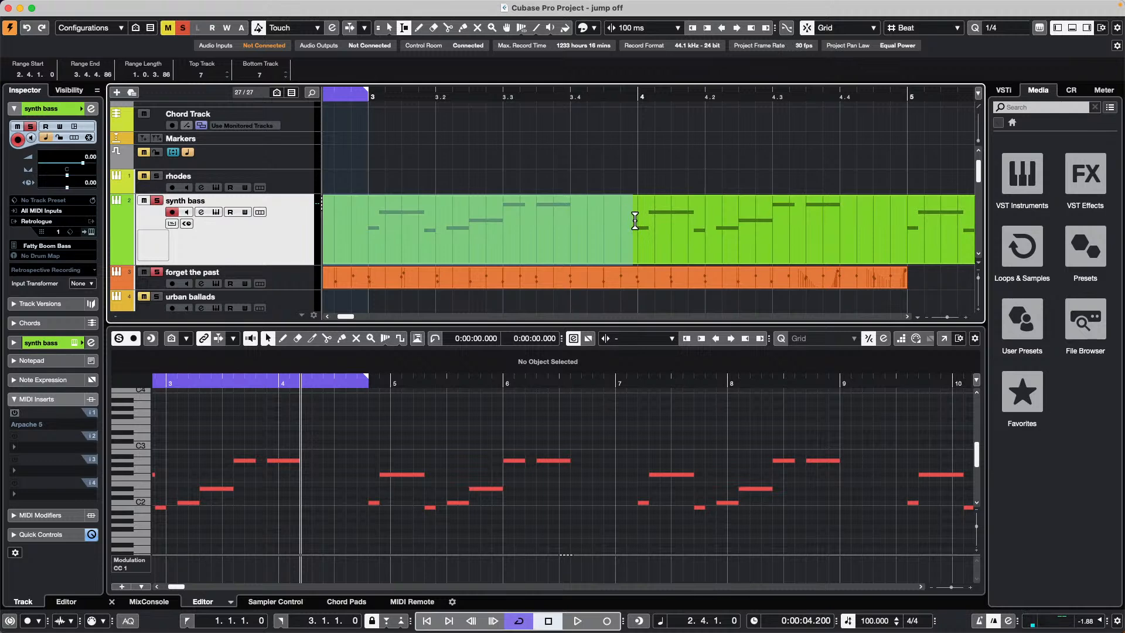
drag(528, 227, 772, 215)
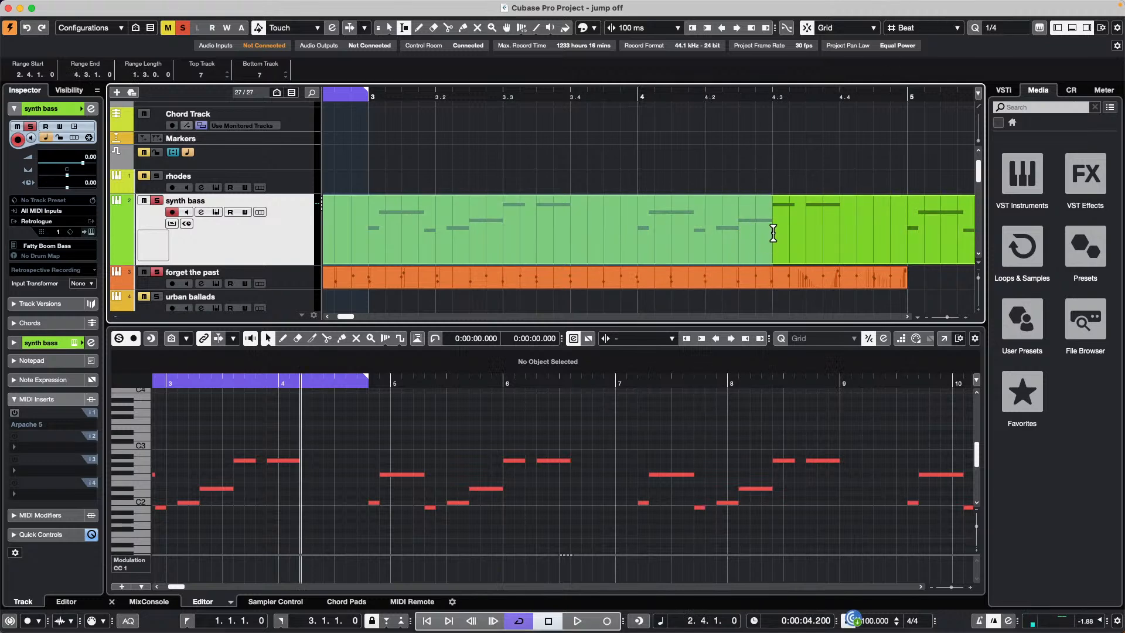
drag(772, 233, 736, 225)
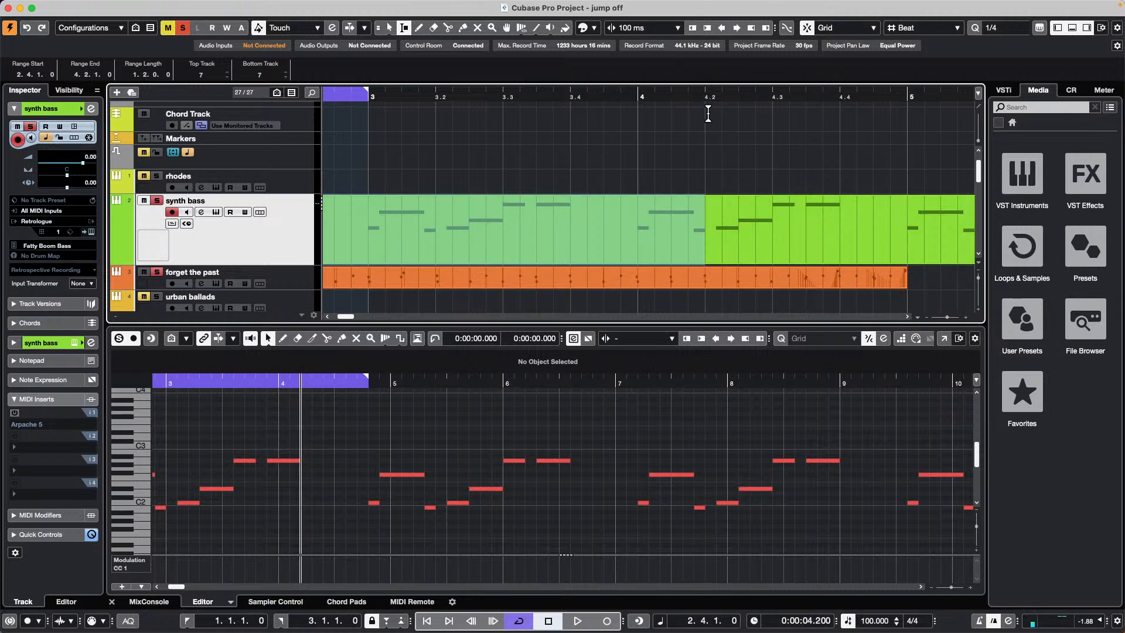
Step: Nudge the whole synth bass range right and left in 100 ms steps, leaving its start at 2.4.3.80
click(736, 27)
click(736, 27)
click(737, 28)
click(737, 28)
click(721, 27)
click(721, 28)
click(721, 27)
click(722, 28)
click(722, 28)
click(722, 27)
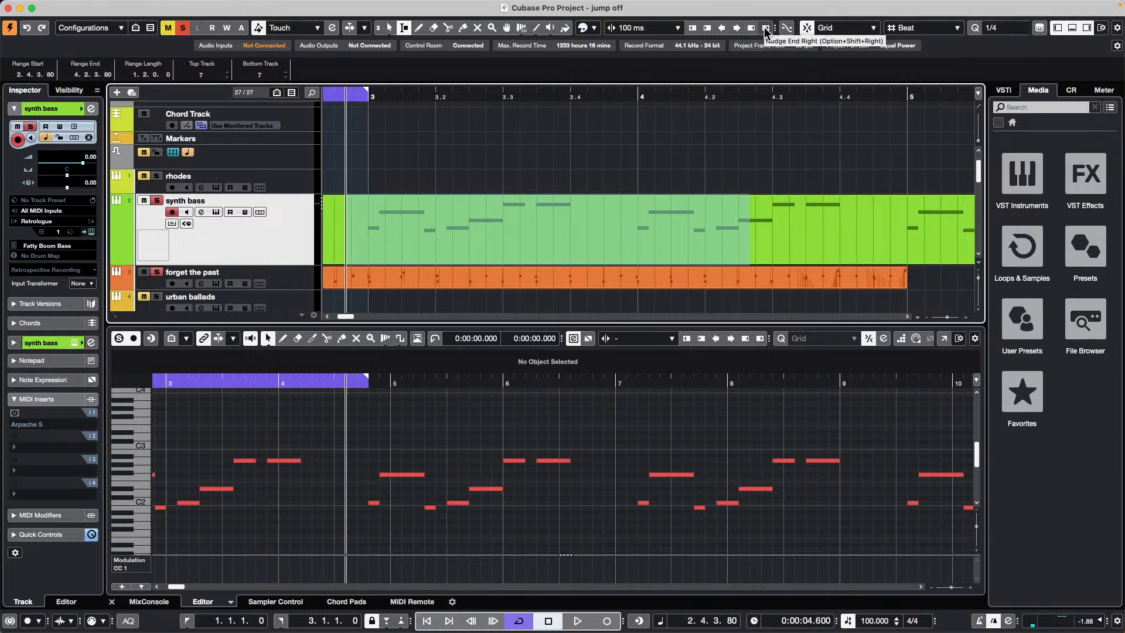
Step: Nudge only the range's end right and back left in 100 ms steps, leaving it at 4.3.4.40
click(767, 28)
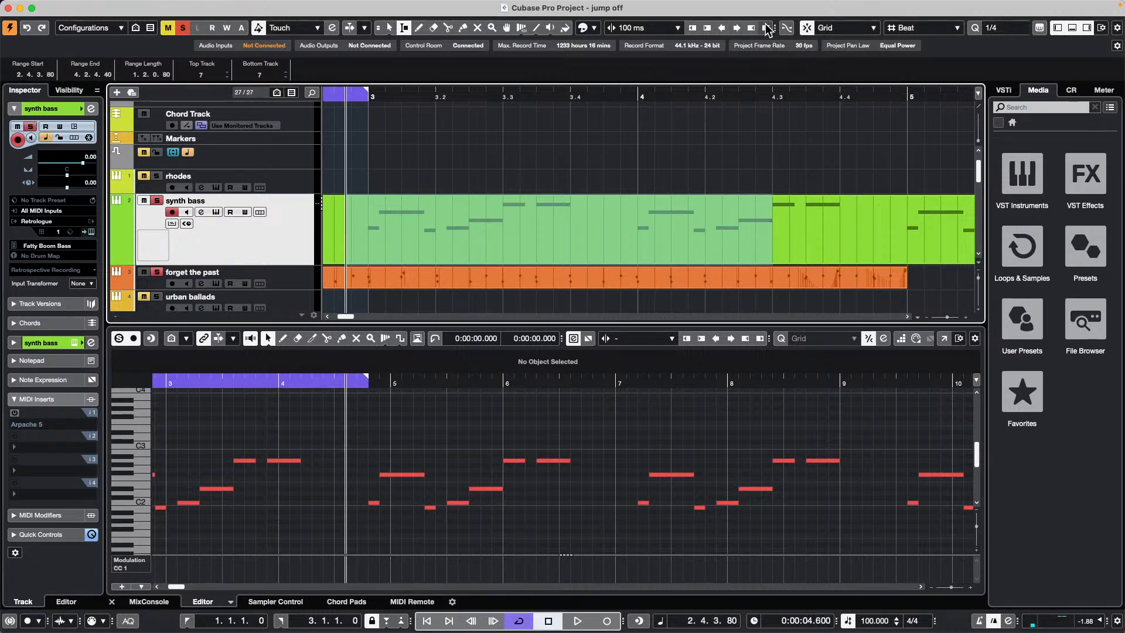
click(767, 28)
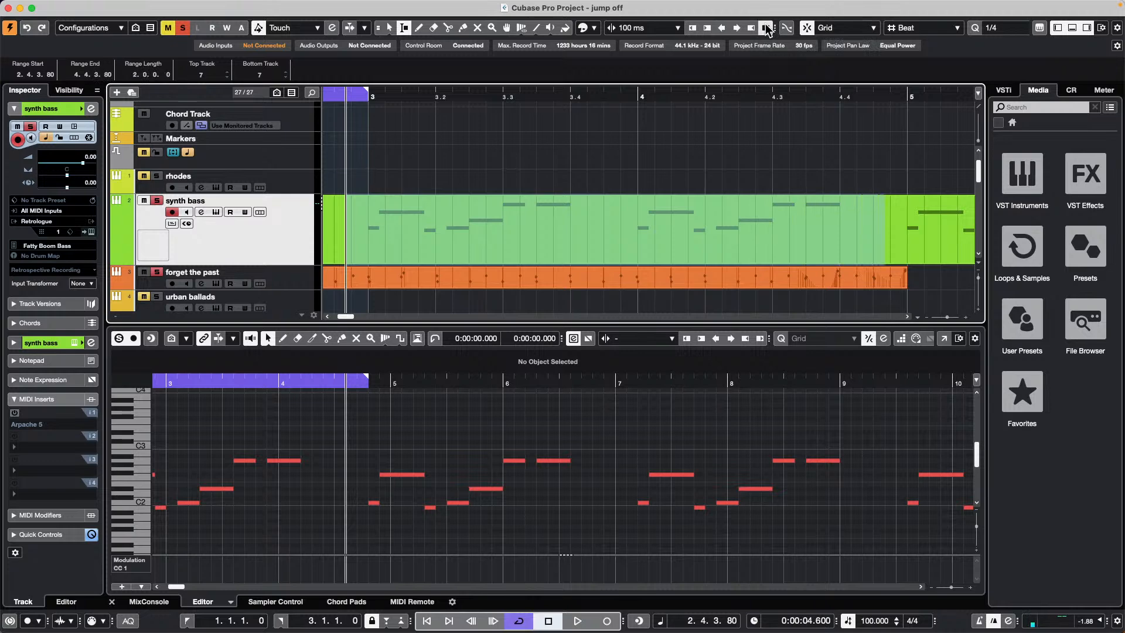
click(751, 27)
click(751, 27)
click(751, 27)
click(750, 27)
click(751, 28)
click(751, 28)
Step: Set the nudge amount to Link to Grid and nudge the range's end right to 4.4.4.40
click(650, 29)
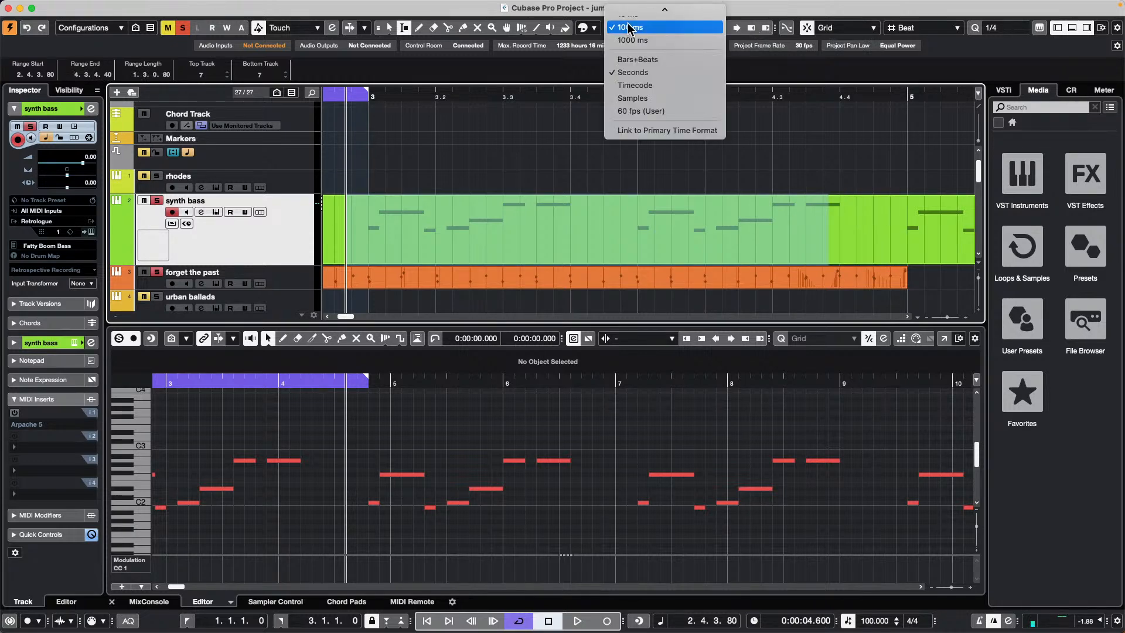
click(659, 167)
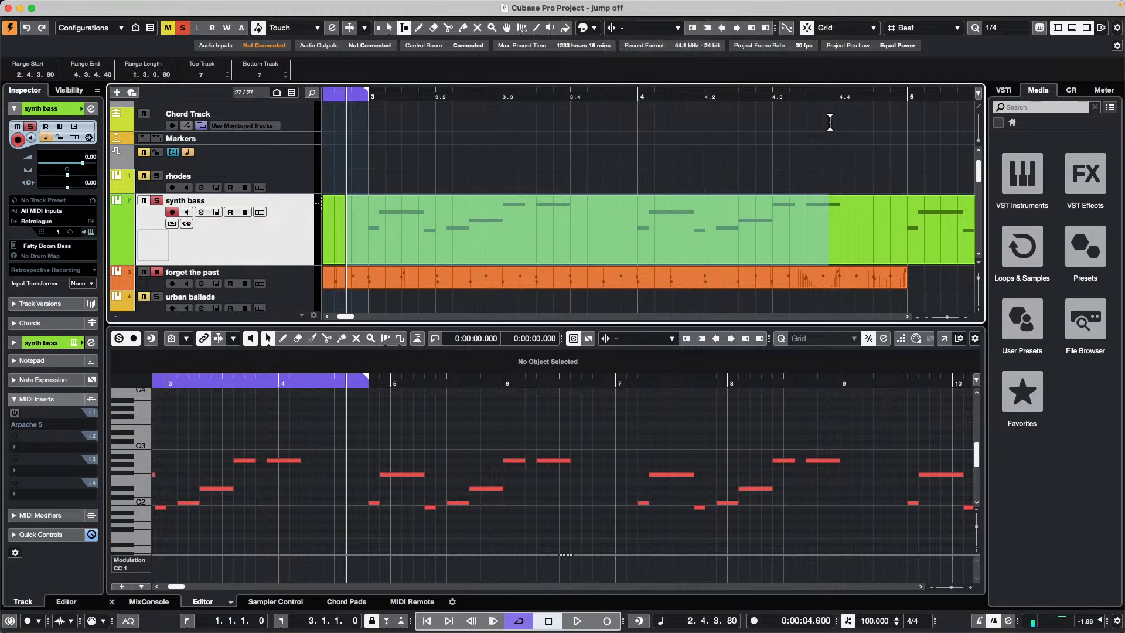
click(642, 28)
click(642, 34)
click(768, 27)
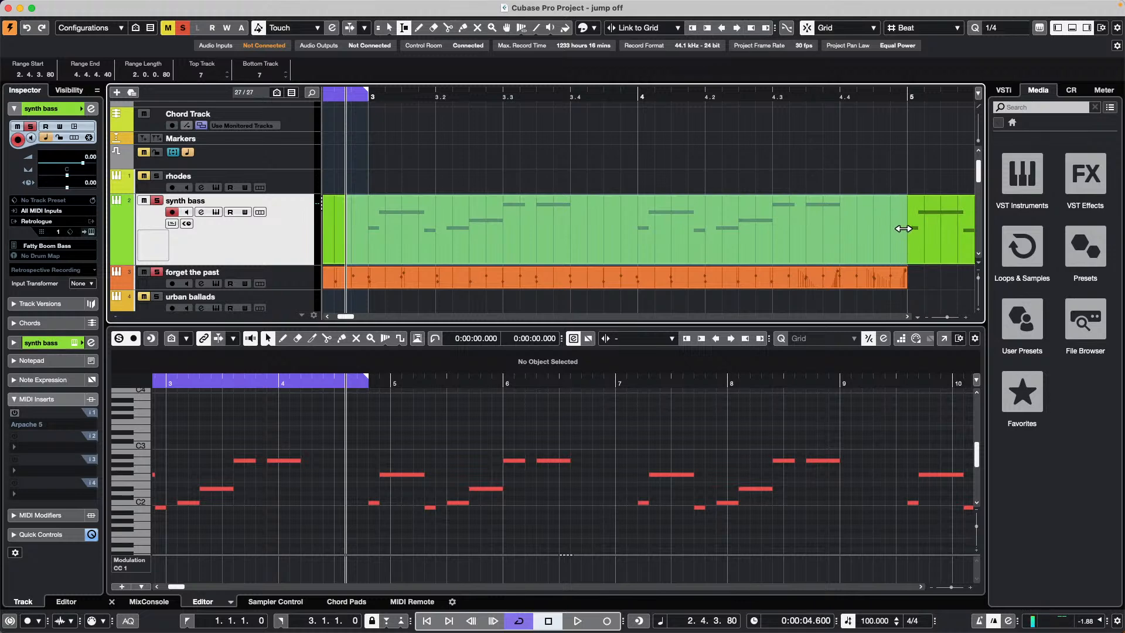
Step: Nudge the synth bass range's end left and right in grid steps, leaving it at 3.4.1.0
click(751, 28)
click(751, 28)
click(751, 28)
click(752, 28)
click(751, 29)
click(765, 27)
click(765, 27)
click(764, 27)
click(764, 27)
click(764, 27)
click(751, 27)
click(751, 27)
click(753, 28)
click(754, 27)
click(753, 29)
click(754, 29)
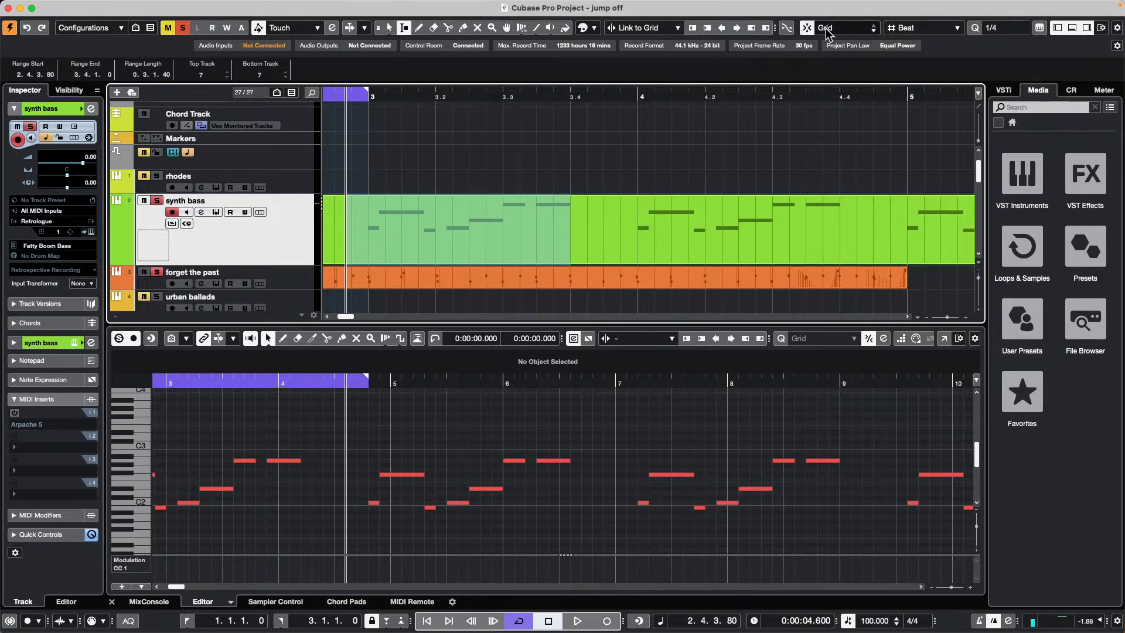
Step: Move the selected section of the synth bass part so that it starts at 3.2.1
drag(495, 241, 626, 214)
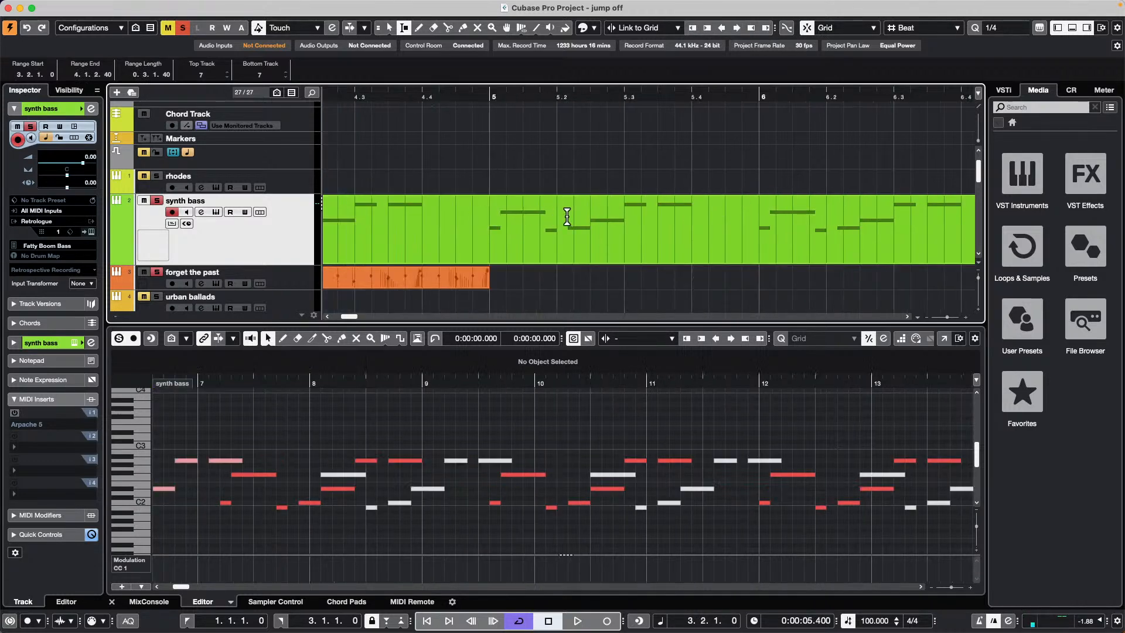
drag(590, 98, 590, 63)
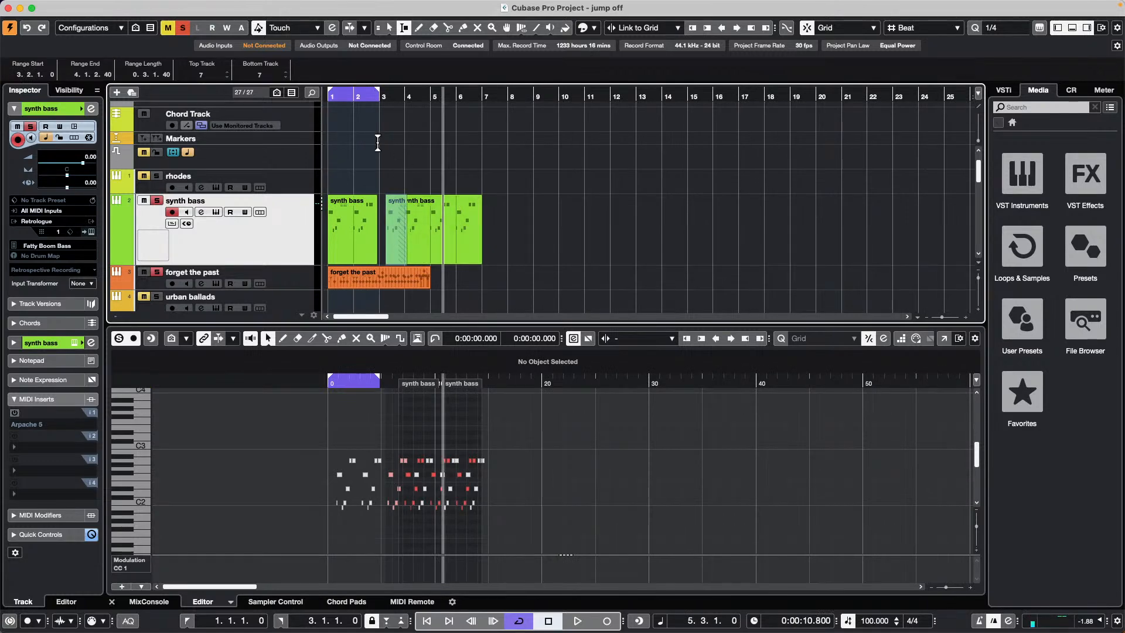
drag(390, 99, 703, 217)
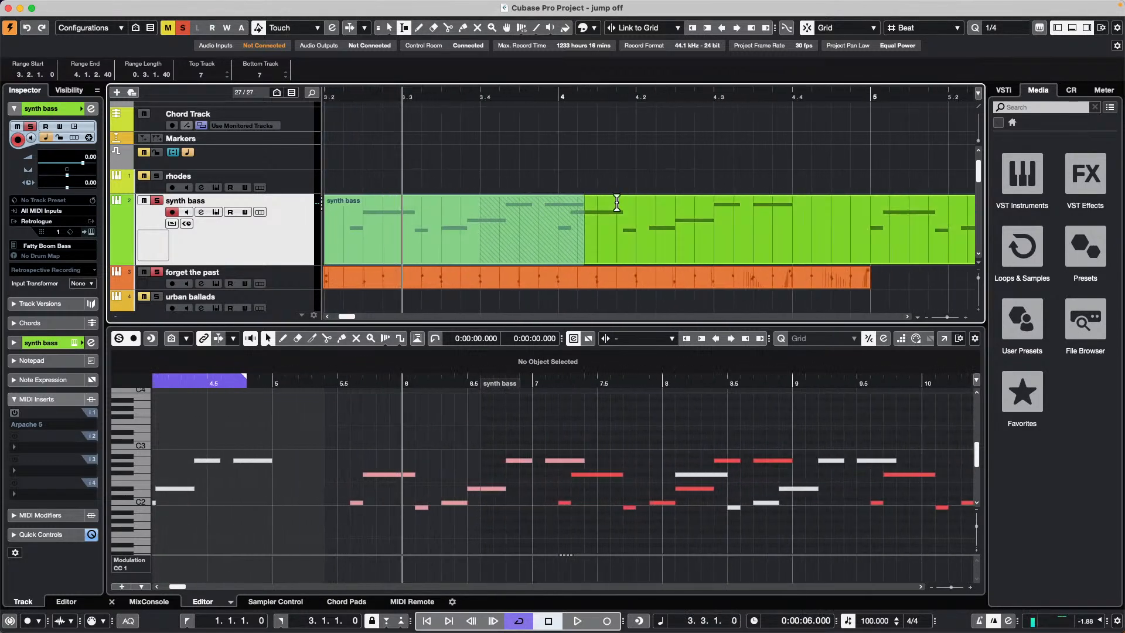
Step: Select the range from 4.2.1 to 4.4.1 on the synth bass and nudge it left to 3.2.1 and back
drag(792, 223, 637, 223)
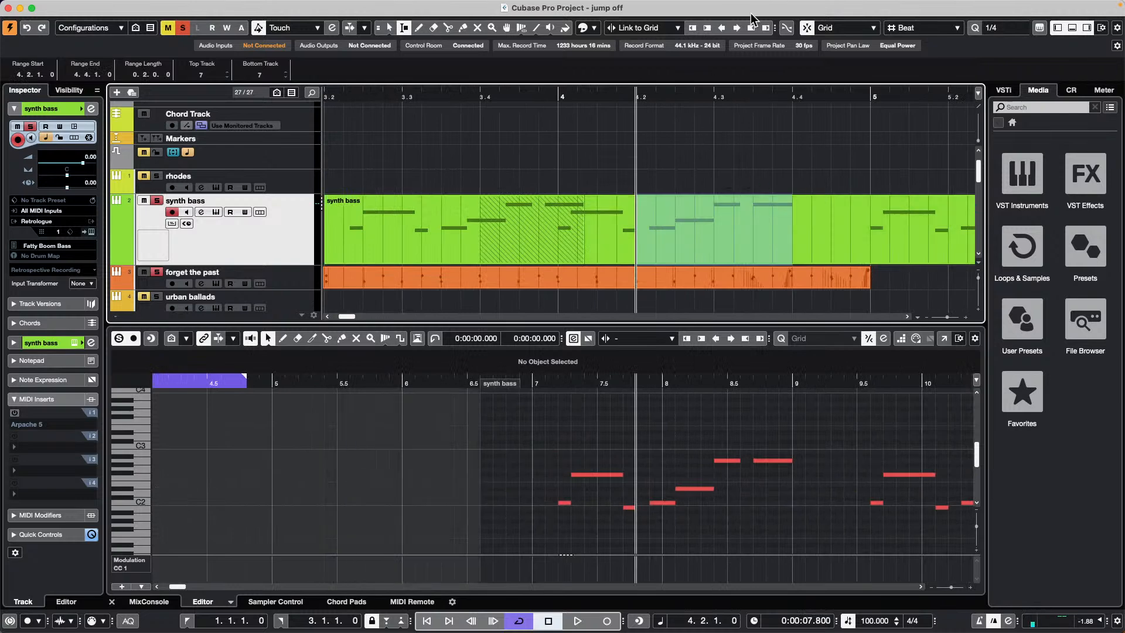
click(721, 28)
click(721, 27)
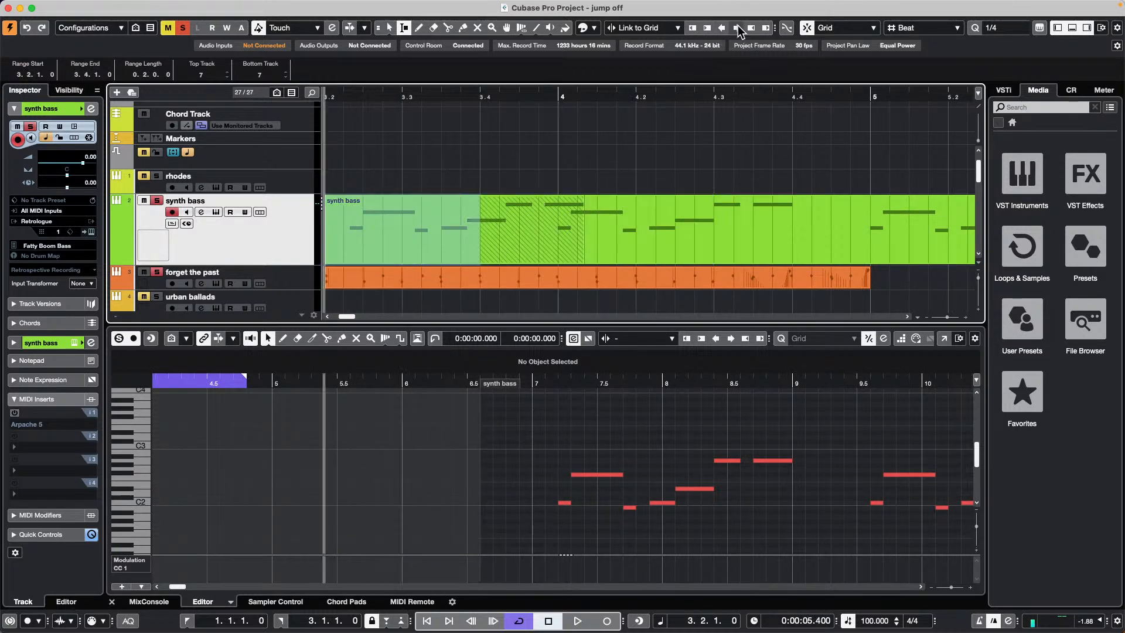
click(737, 28)
click(736, 28)
click(737, 28)
click(736, 29)
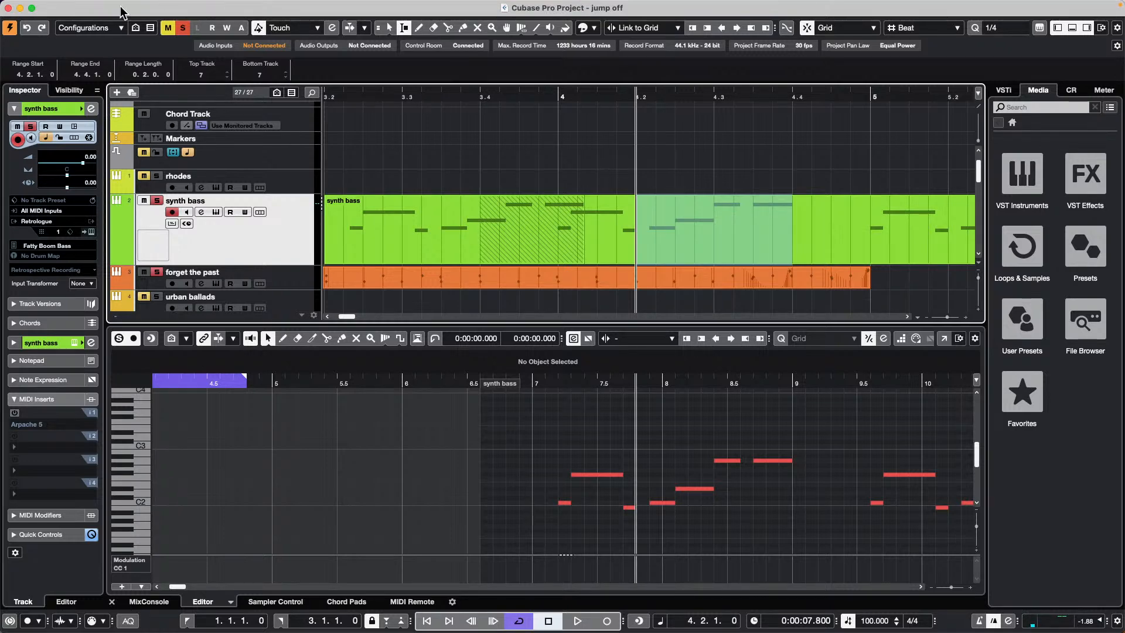
Step: Create a new empty project in the December 2 2022 folder
mouse_move(114, 2)
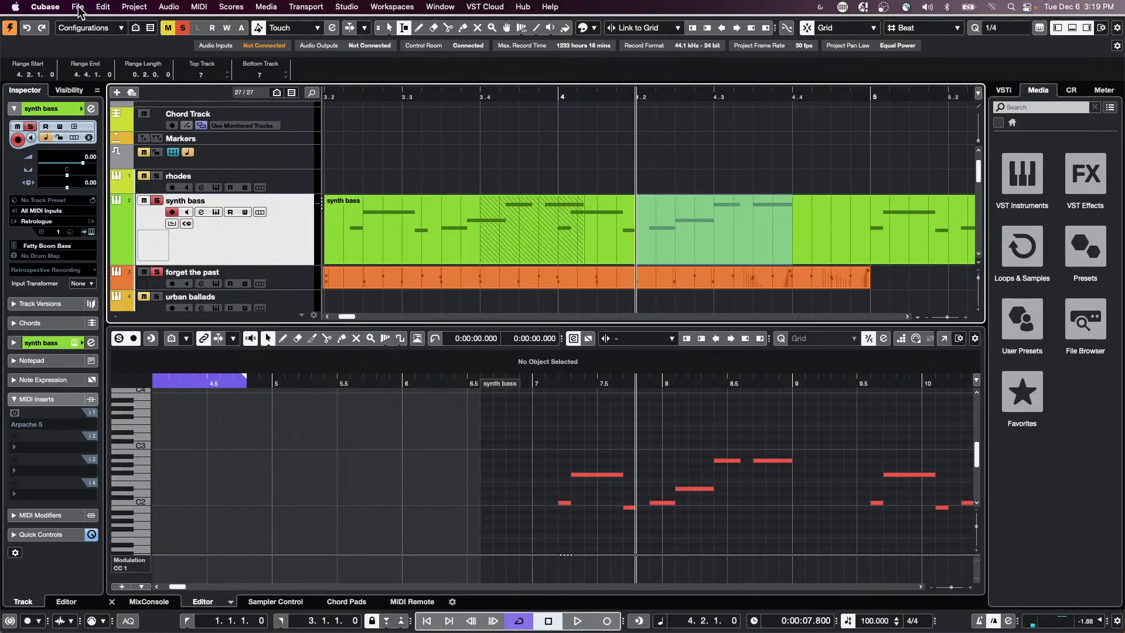
click(78, 7)
mouse_move(135, 256)
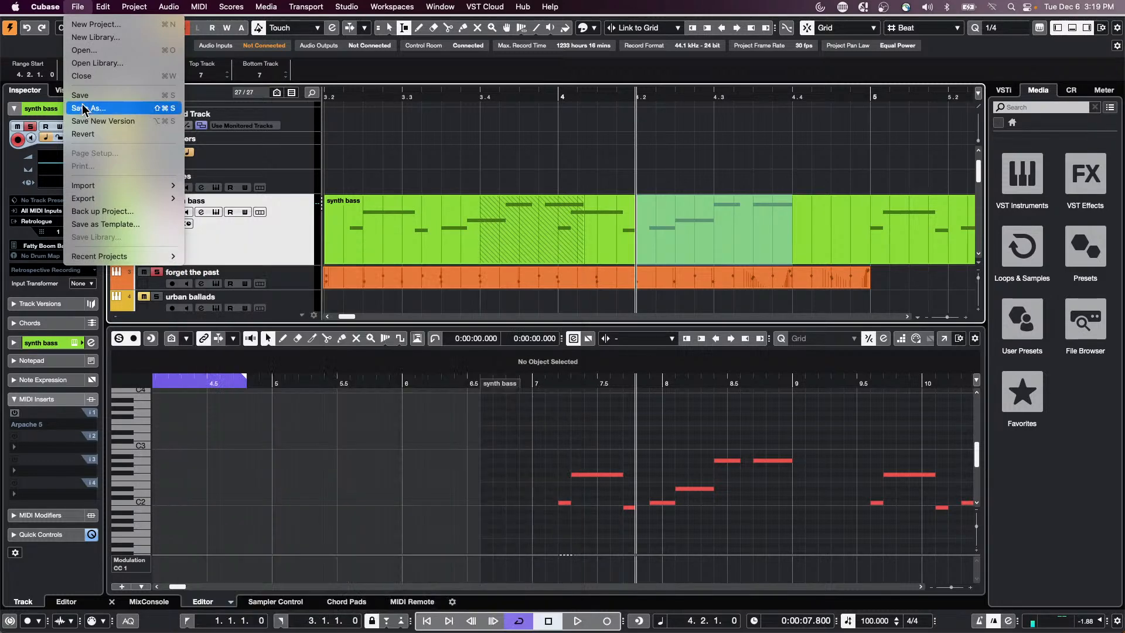
click(141, 24)
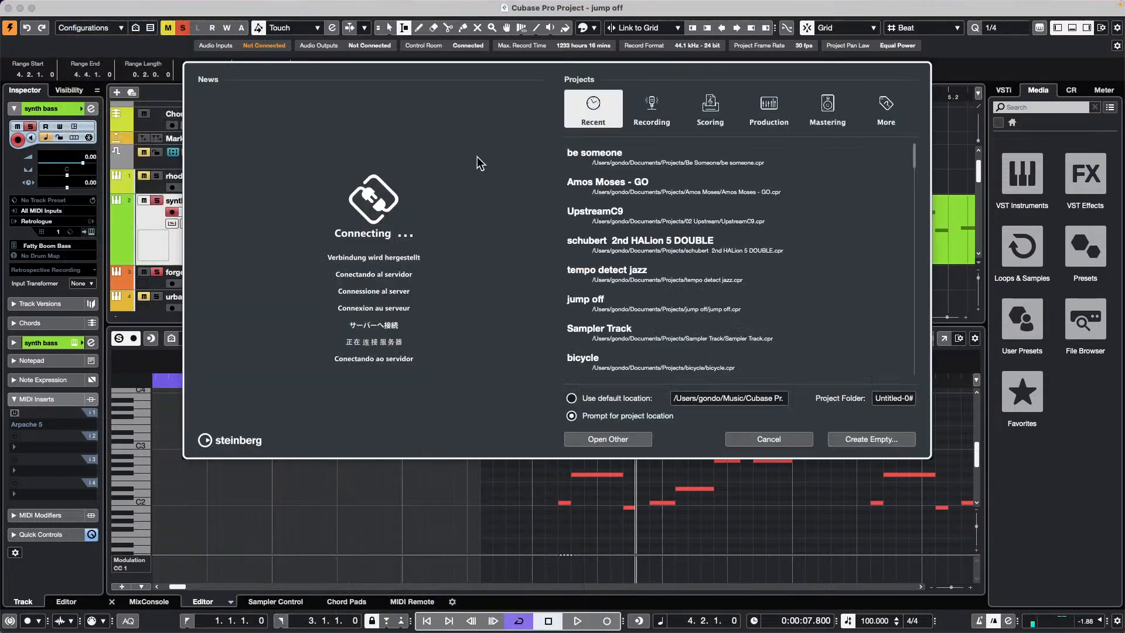
click(862, 438)
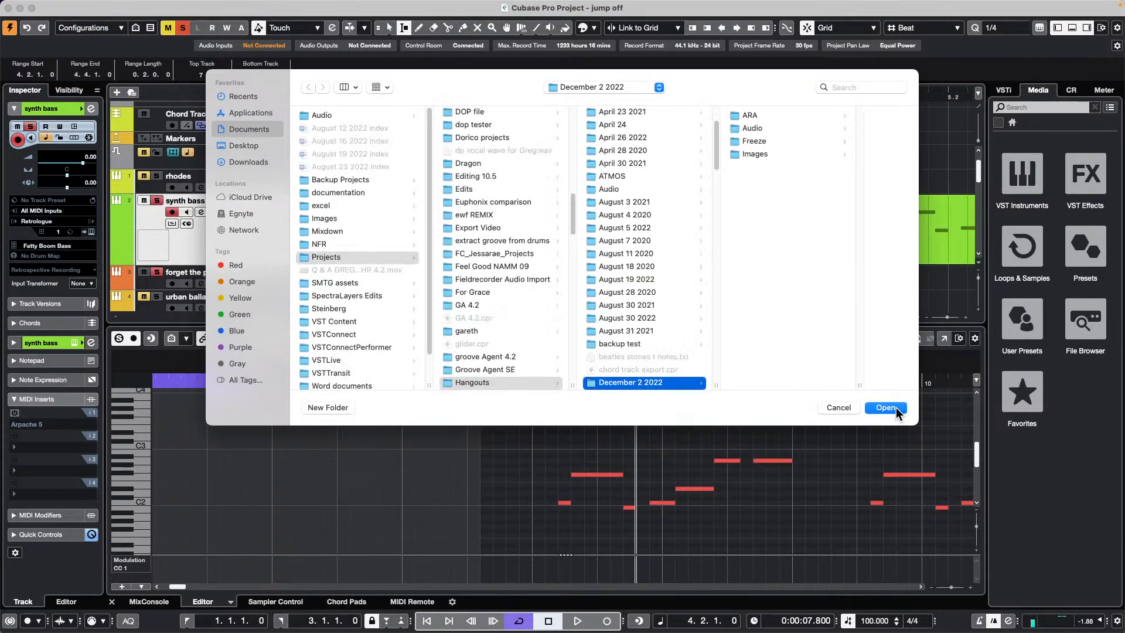
click(895, 407)
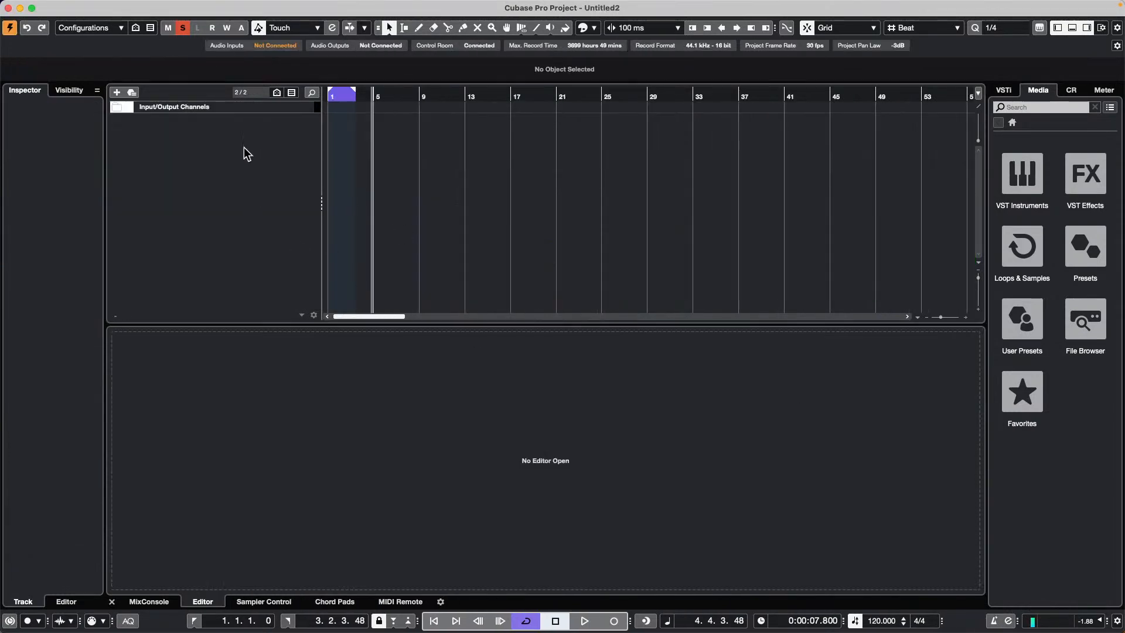
Step: Import the audio file Waltz of the Maples up 6db.wav from the WaveLab Audio files folder
right_click(251, 156)
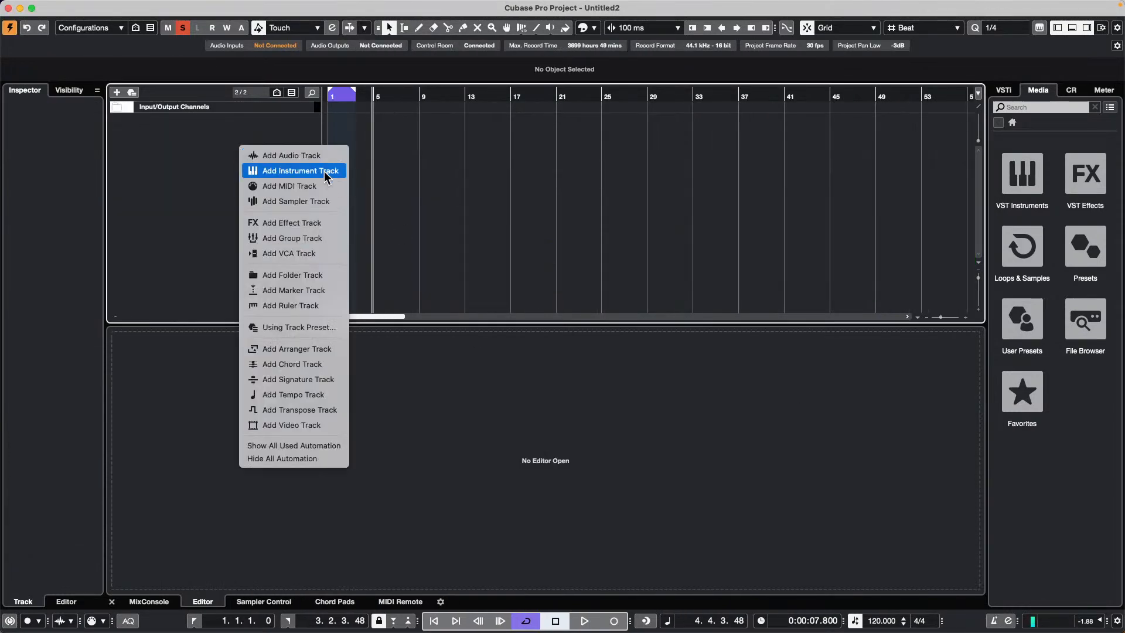
click(123, 7)
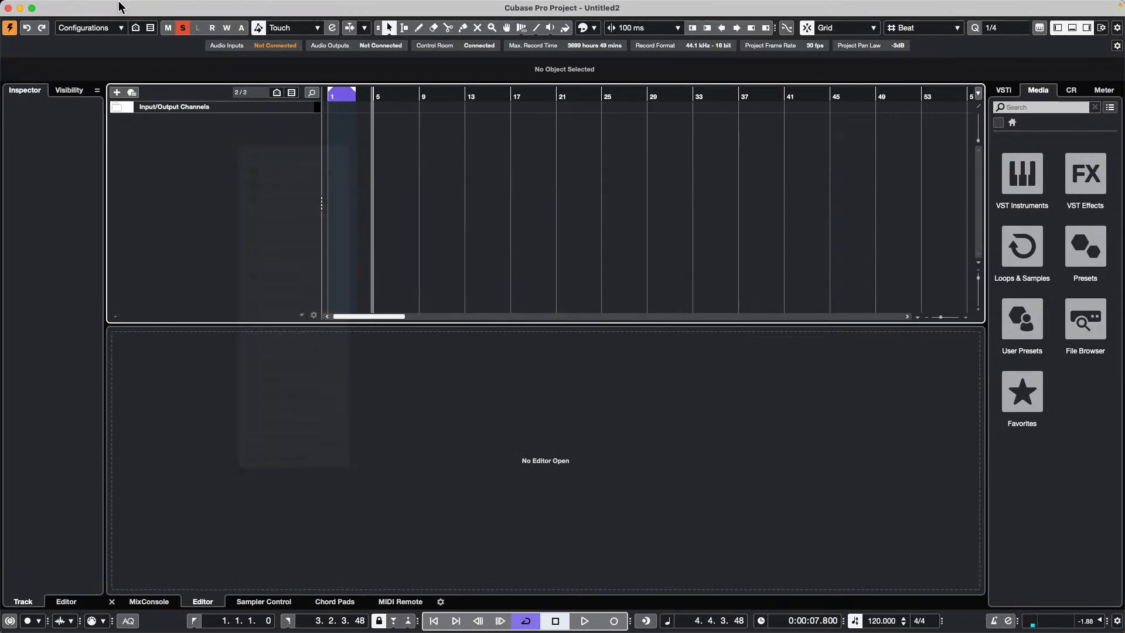
click(102, 8)
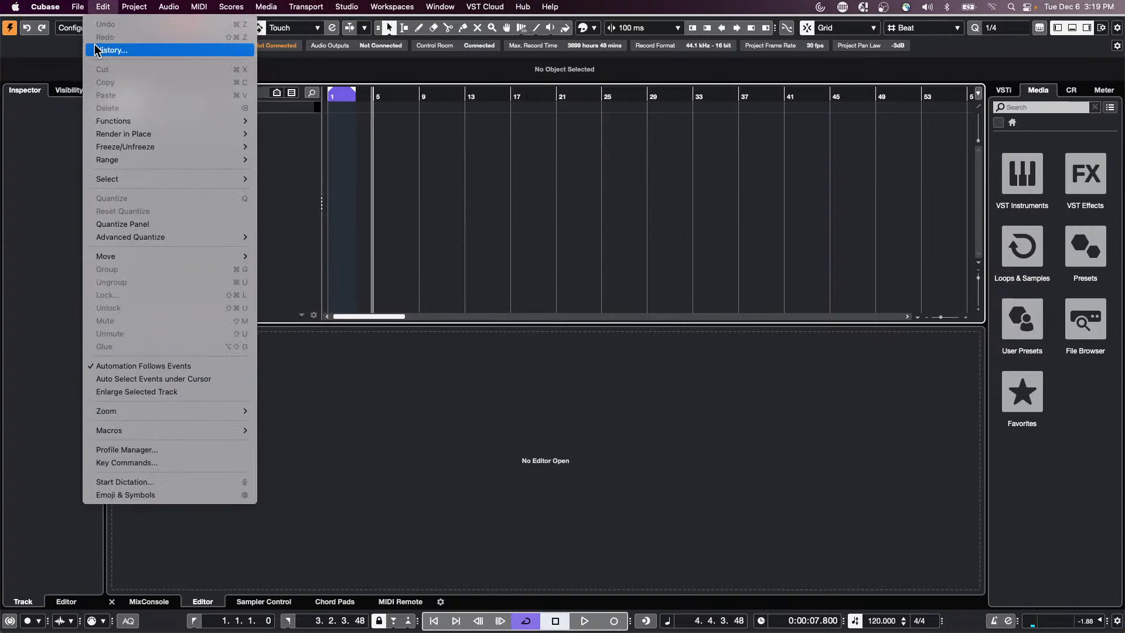
mouse_move(78, 7)
mouse_move(130, 187)
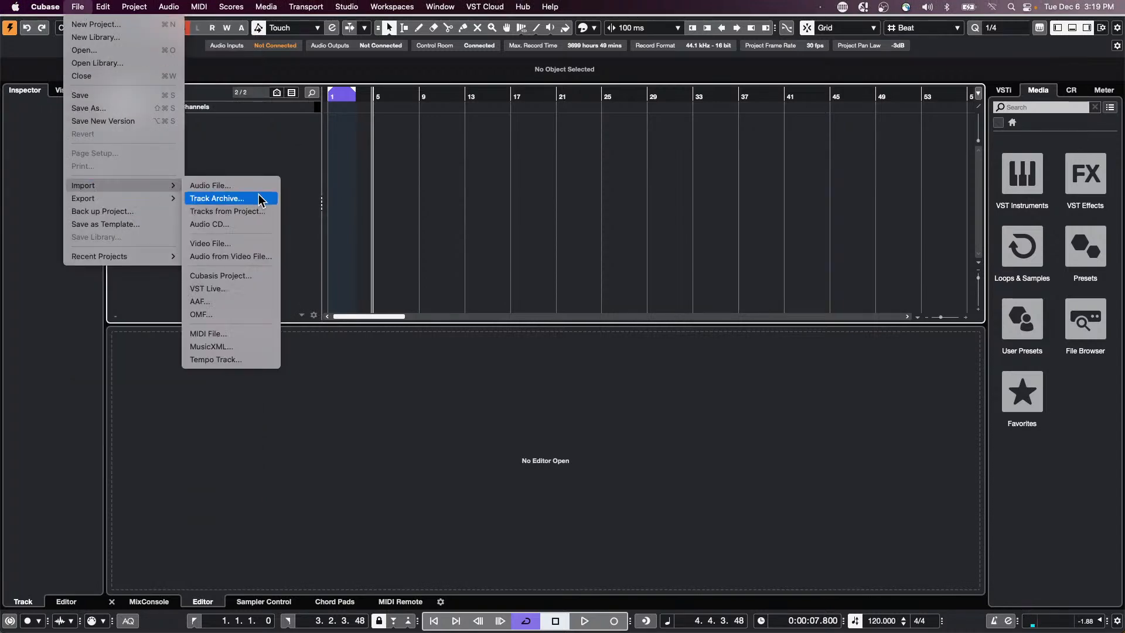
click(252, 186)
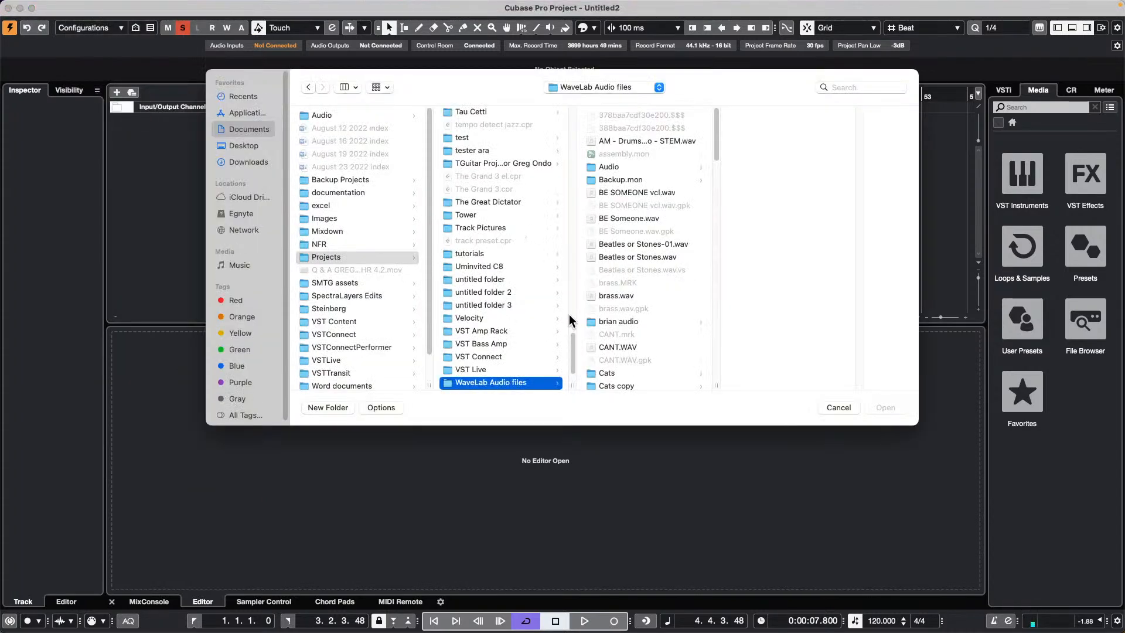
scroll(625, 325, down, 15)
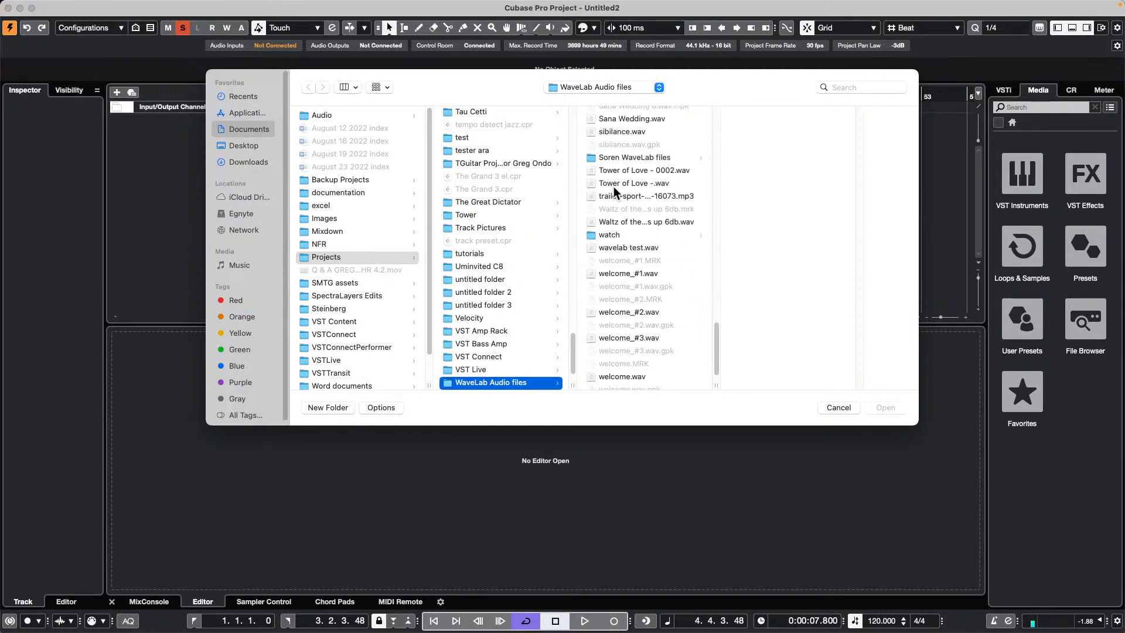
double_click(642, 222)
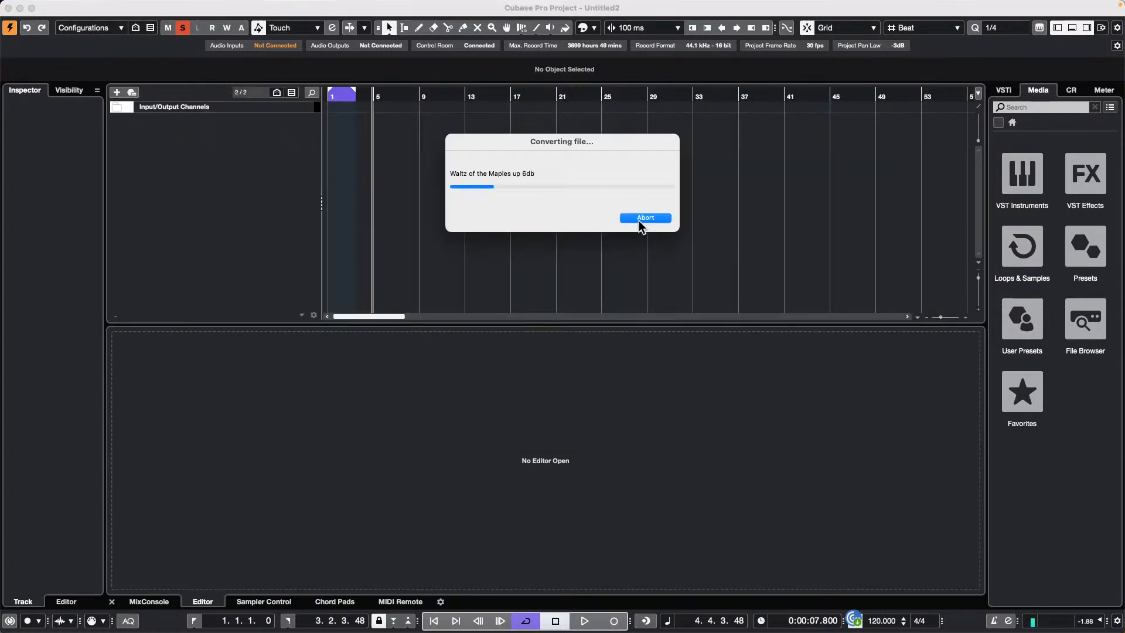
click(640, 219)
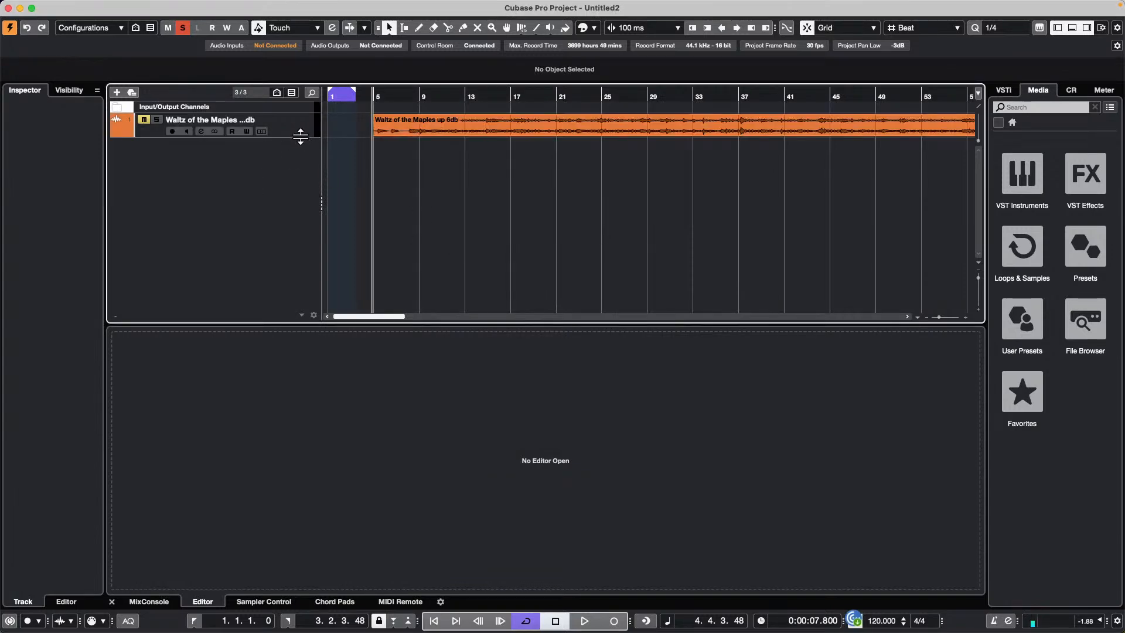
Step: Increase the height of the imported Waltz of the Maples track and move its audio event to start at bar 1
drag(304, 138, 296, 235)
click(466, 214)
drag(466, 215, 359, 201)
Step: Play the Waltz of the Maples audio soloed with cycle turned off, then stop and locate the cursor to 3.4.1
key(space)
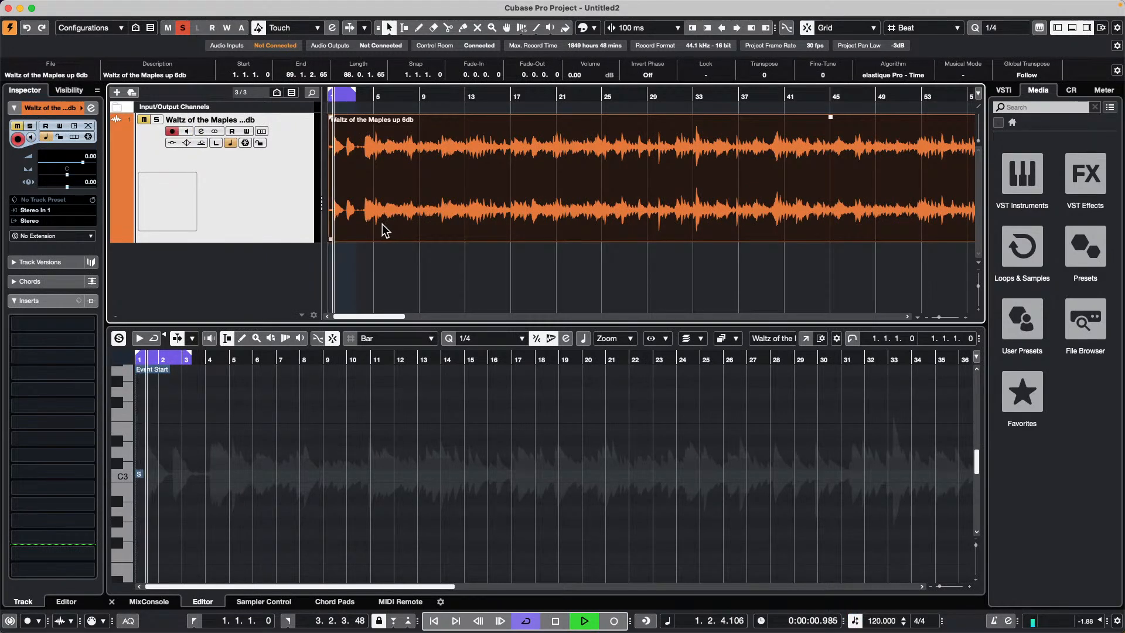
click(143, 119)
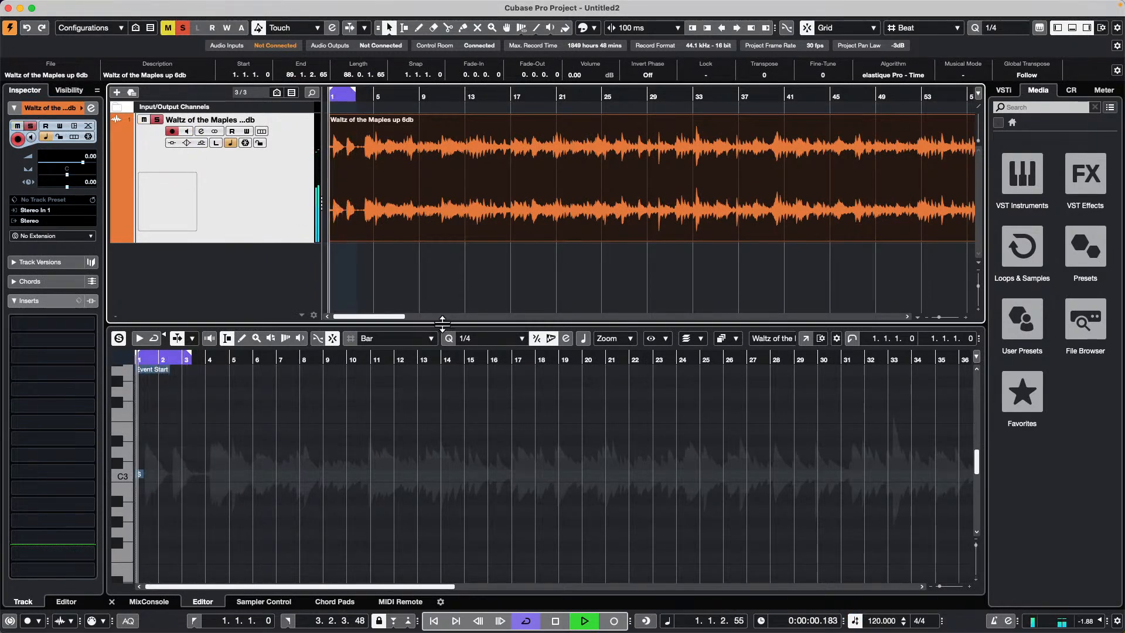
key(slash)
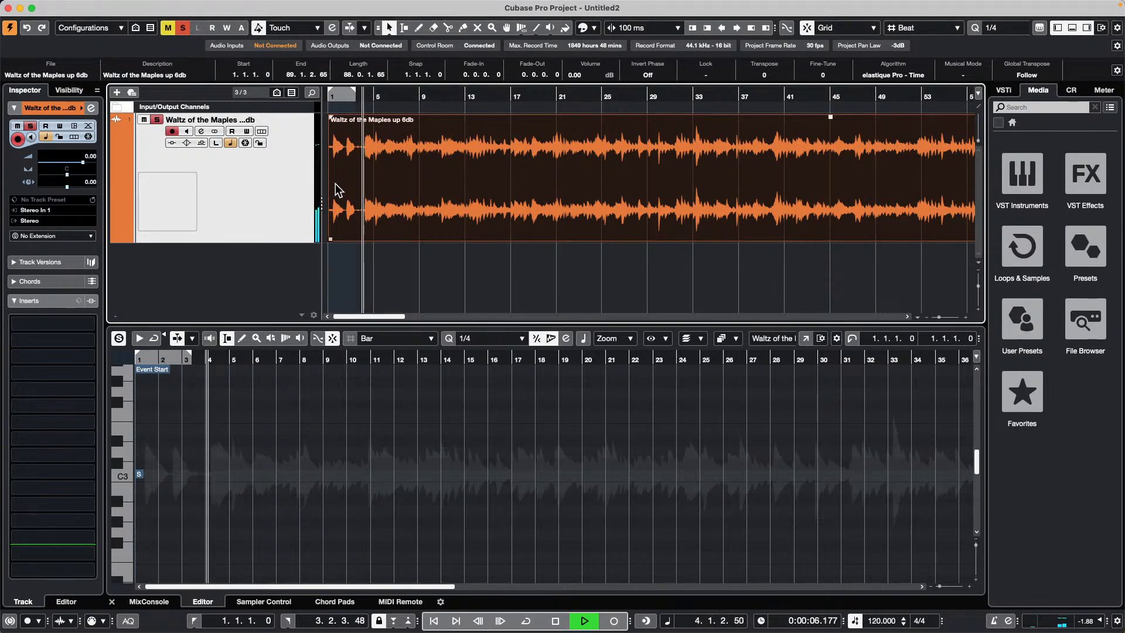
key(space)
drag(361, 97, 364, 117)
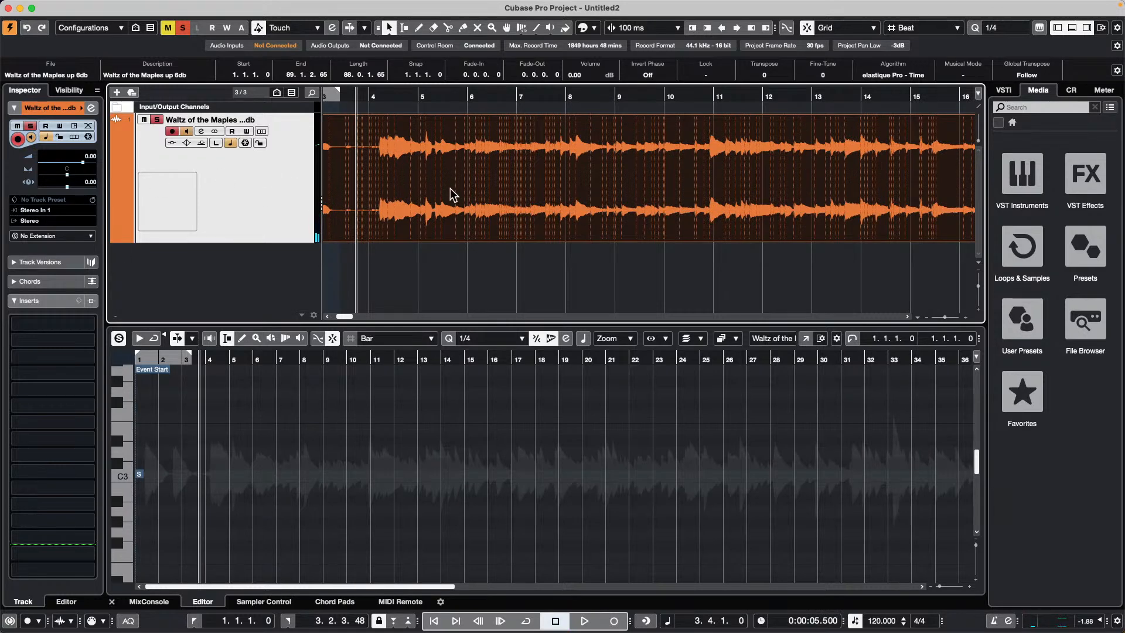
Step: Set the Waltz of the Maples track's extension to SpectraLayers and open its editor in a separate window
click(75, 236)
click(80, 256)
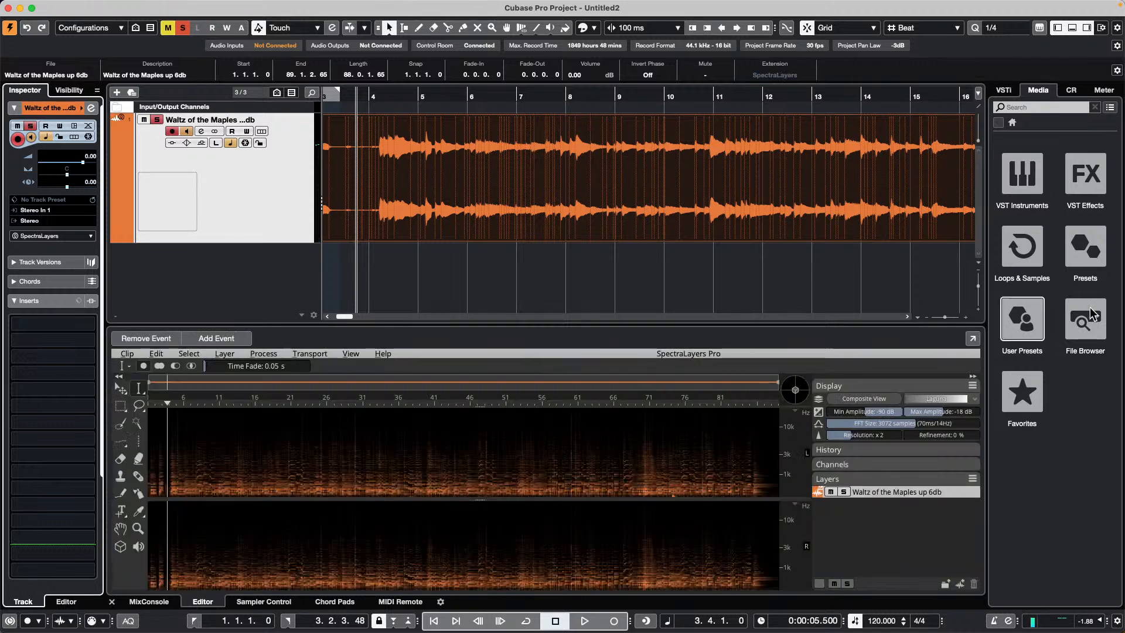
click(972, 338)
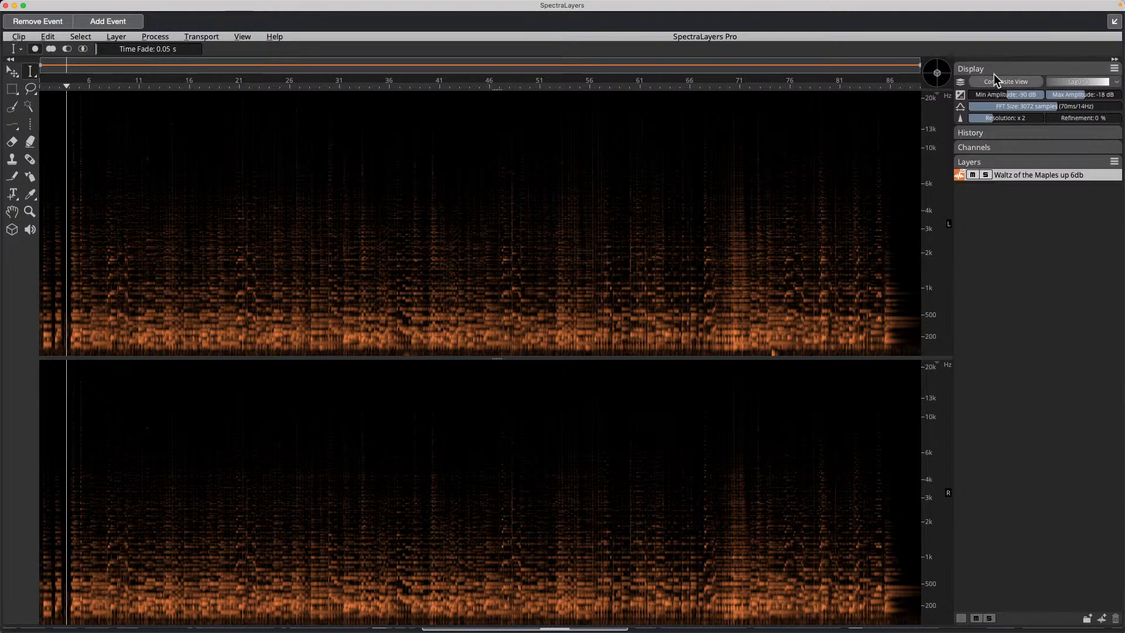
Step: Turn off Composite View and limit the displayed frequency range to below about 950 Hz in both channels
click(992, 82)
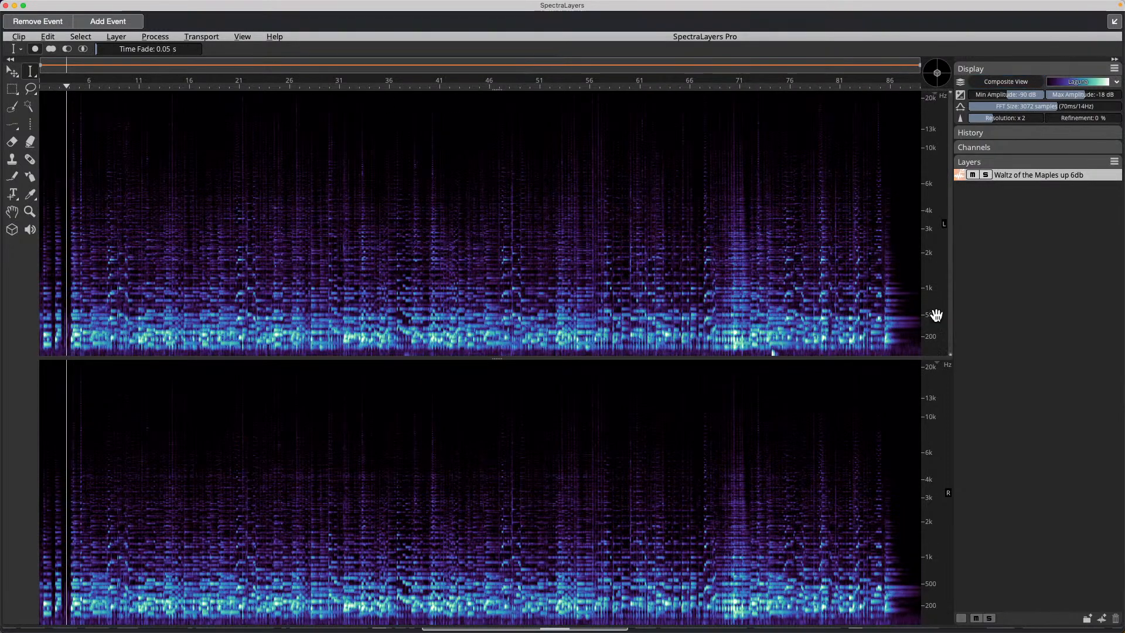
scroll(935, 319, up, 6)
scroll(933, 319, up, 2)
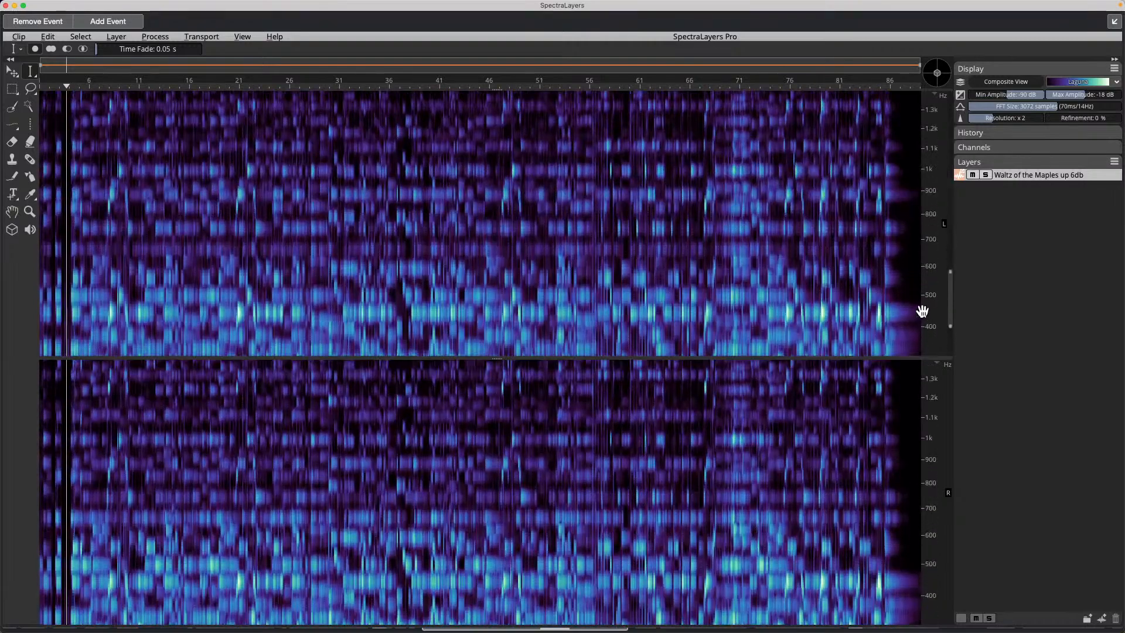
scroll(937, 316, up, 3)
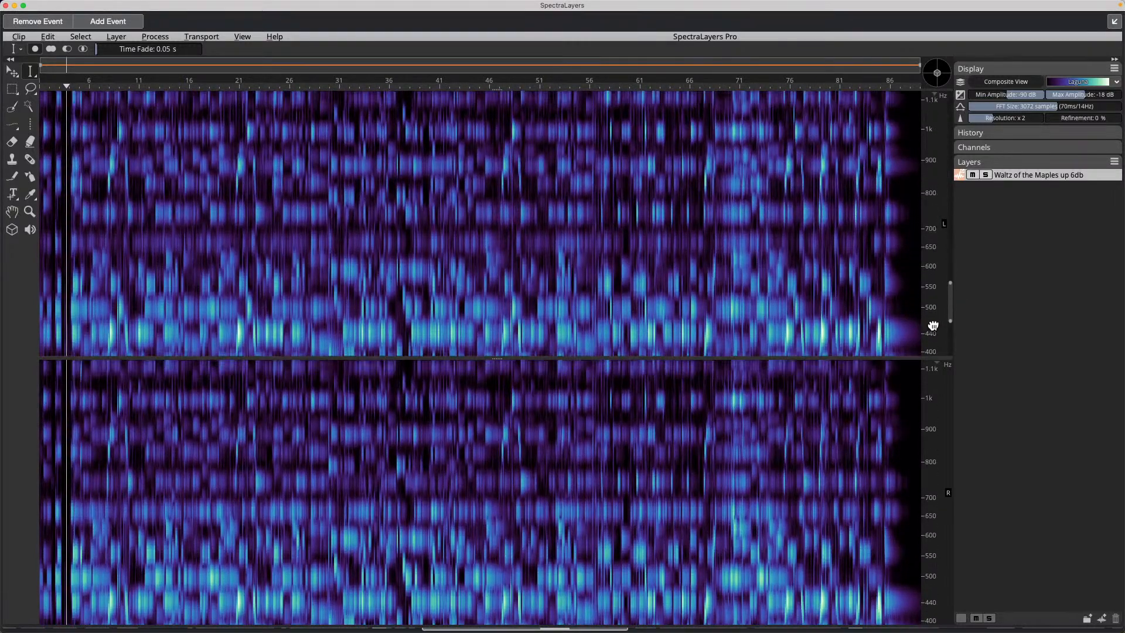
drag(933, 326, 934, 108)
scroll(935, 326, down, 3)
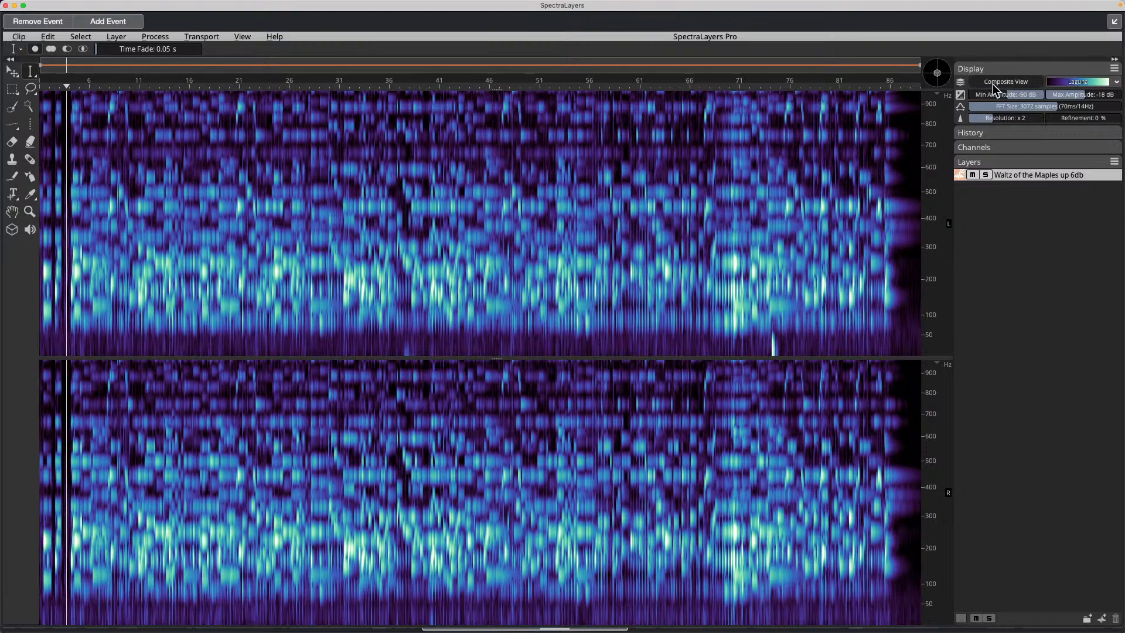
mouse_move(936, 71)
mouse_down()
mouse_move(837, 62)
mouse_move(915, 81)
mouse_move(937, 73)
mouse_up()
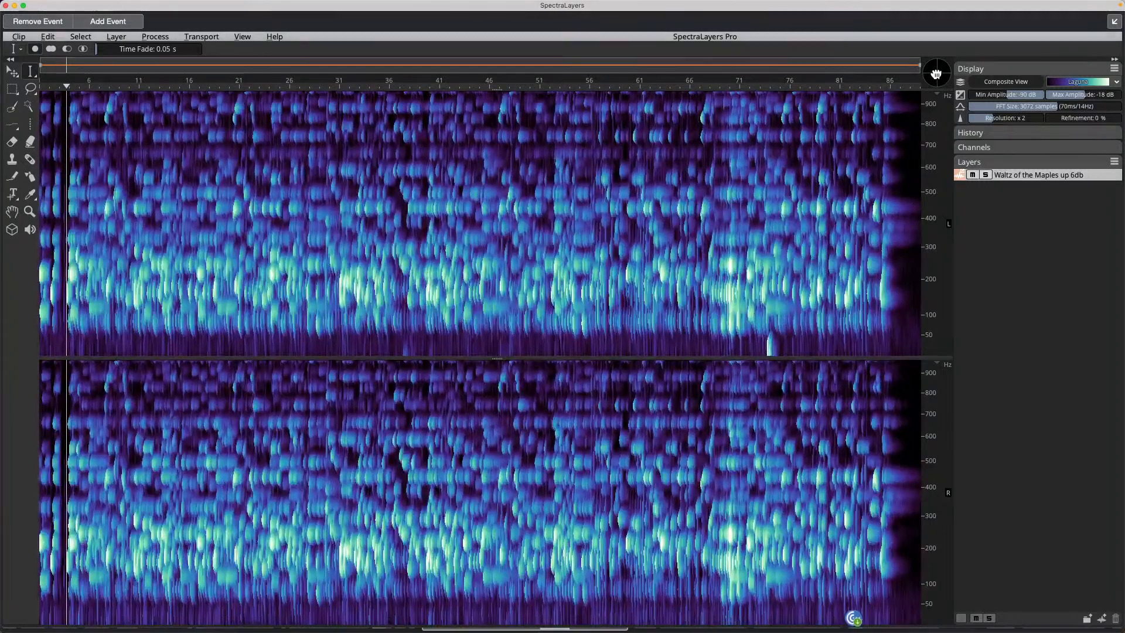
double_click(936, 73)
Step: Return the playhead to the start of the clip and play the opening notes with the first seconds enlarged
drag(180, 86, 3, 75)
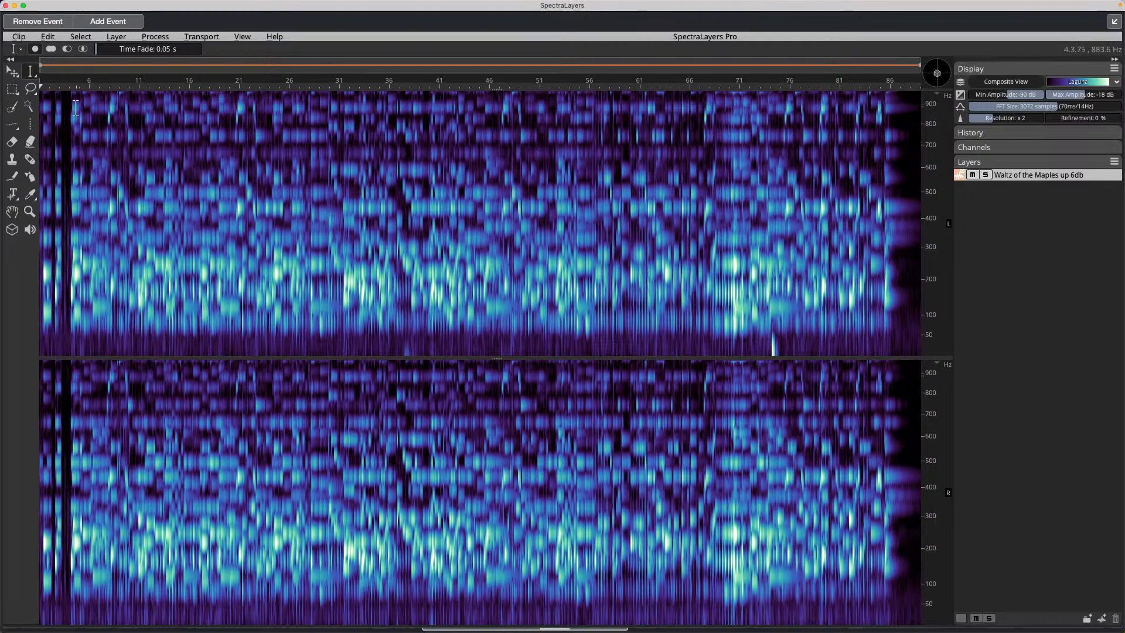
scroll(80, 173, up, 2)
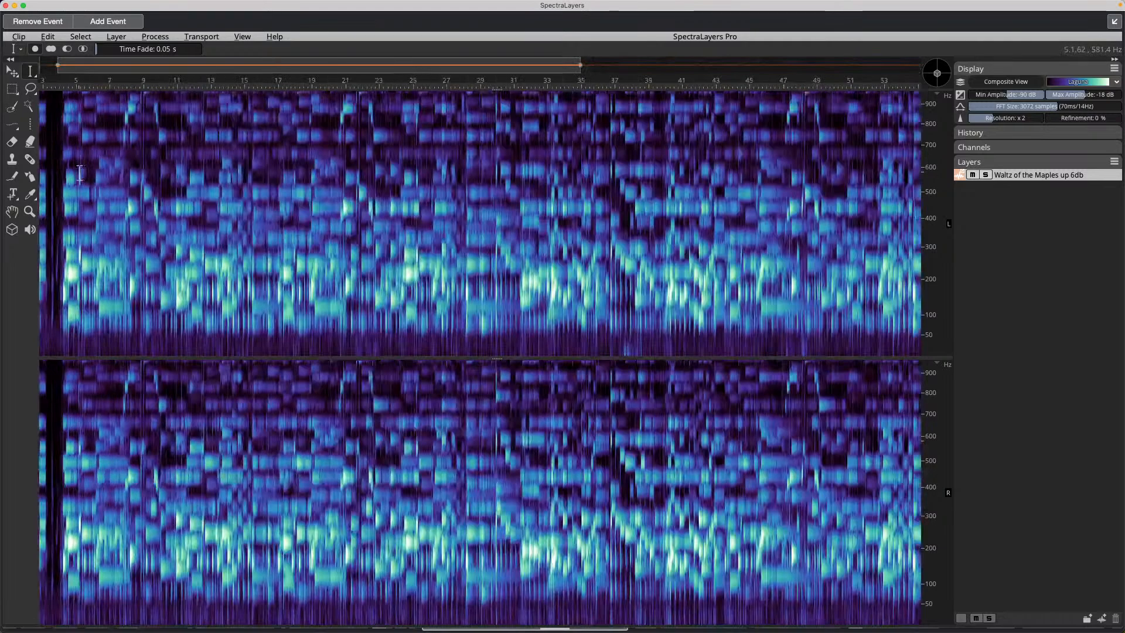
scroll(81, 173, up, 2)
key(h)
key(space)
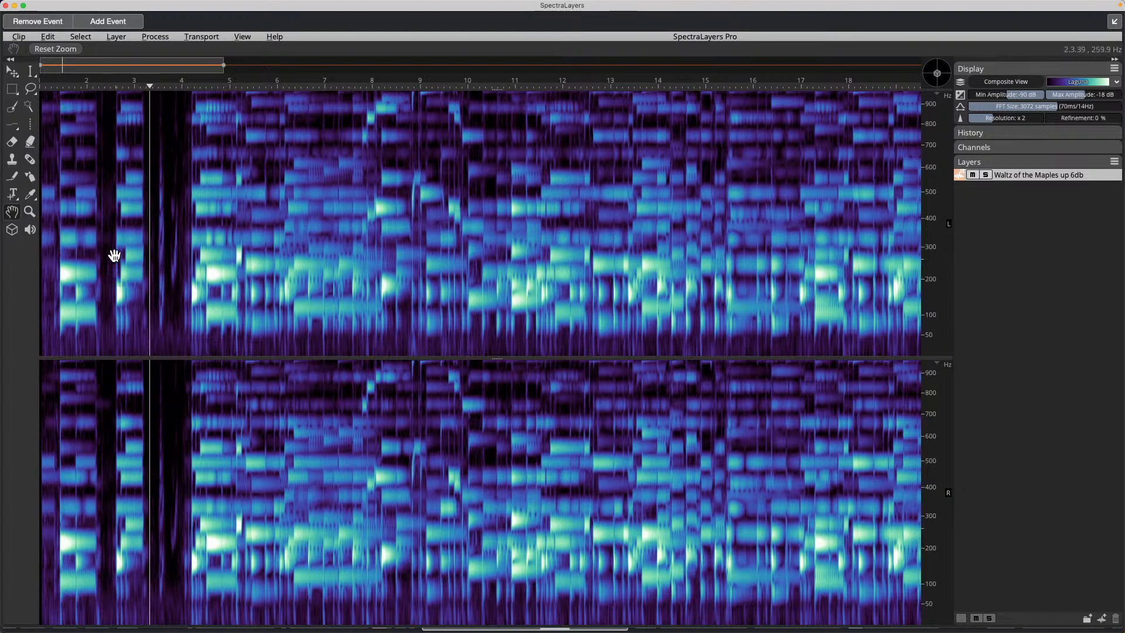
Step: Use Harmonics Selection to select the harmonics of the second note, from about 2.7 to 3.2 seconds near 230 Hz
click(18, 133)
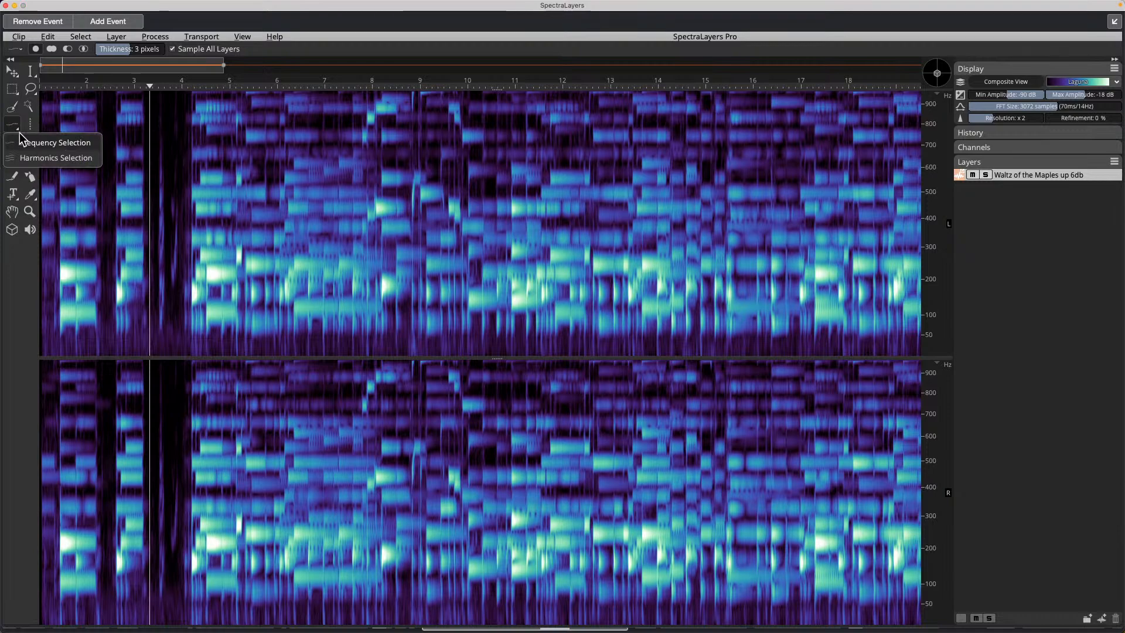
click(70, 159)
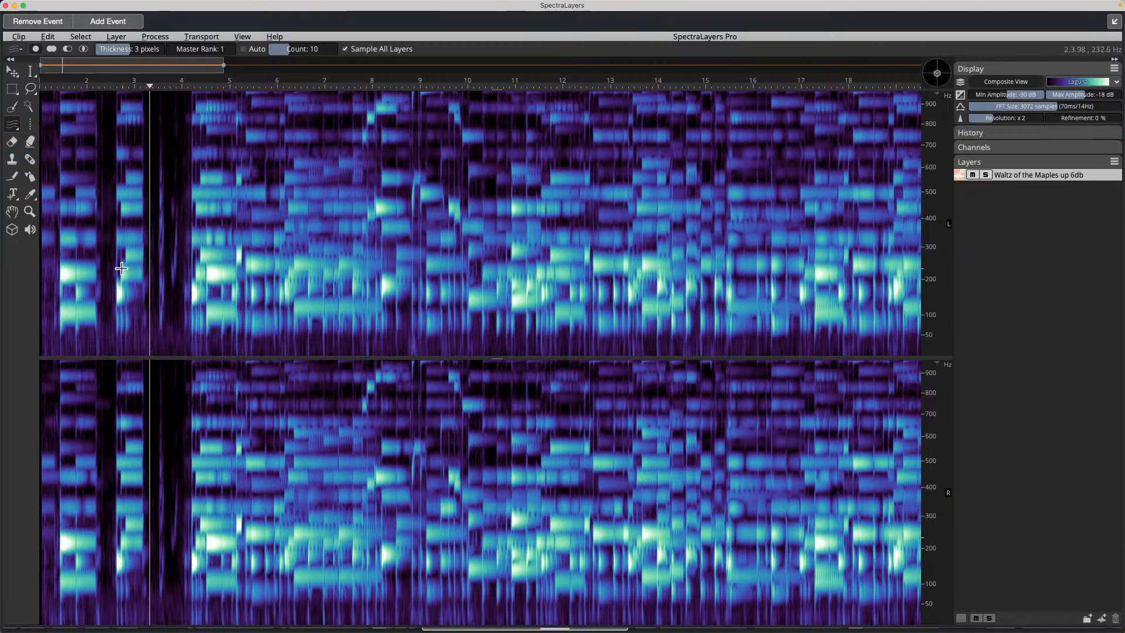
drag(121, 271, 141, 279)
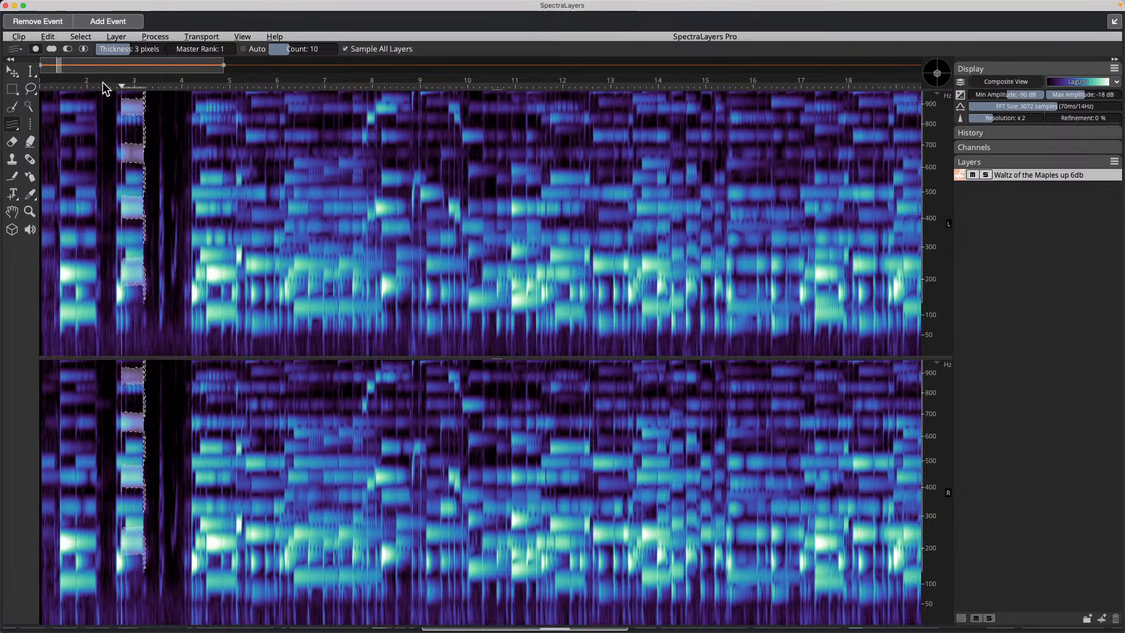
Step: Play the passage containing the selected harmonics from about 2 seconds, and stop after the following note begins
click(83, 84)
key(space)
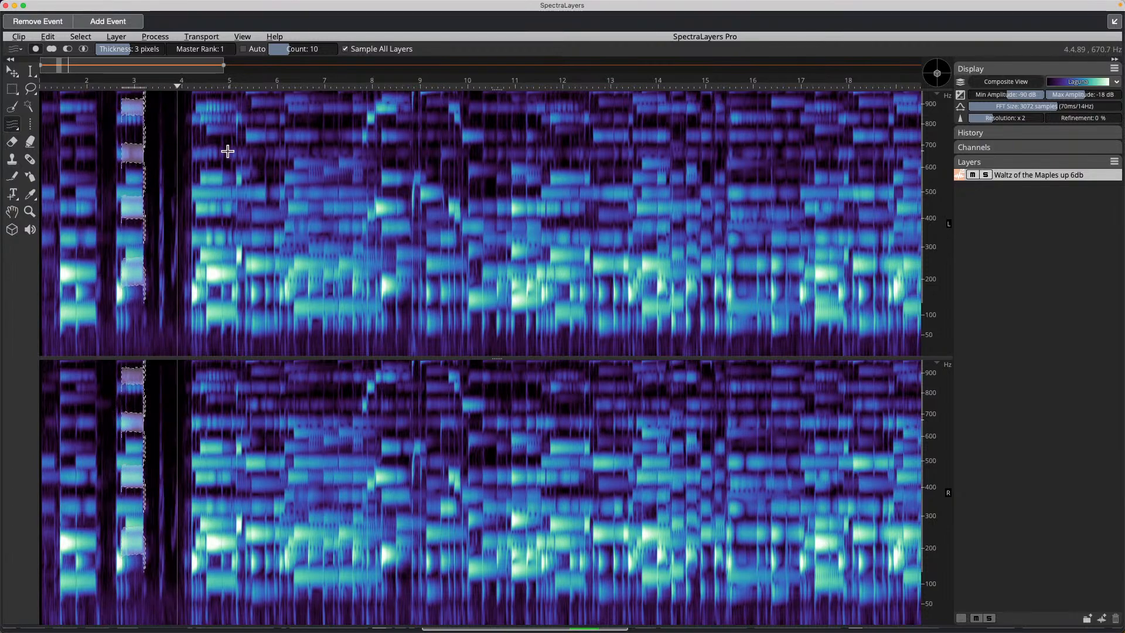
key(space)
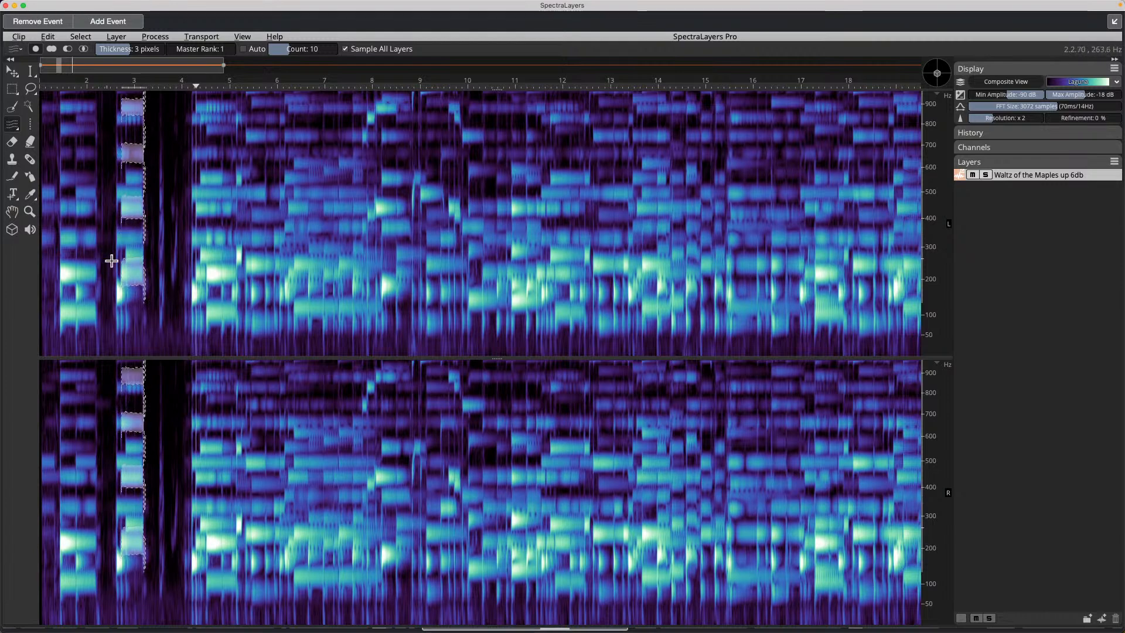
Step: Transform the selected harmonics with a frequency shift of 2 Hz and play back the note
click(49, 37)
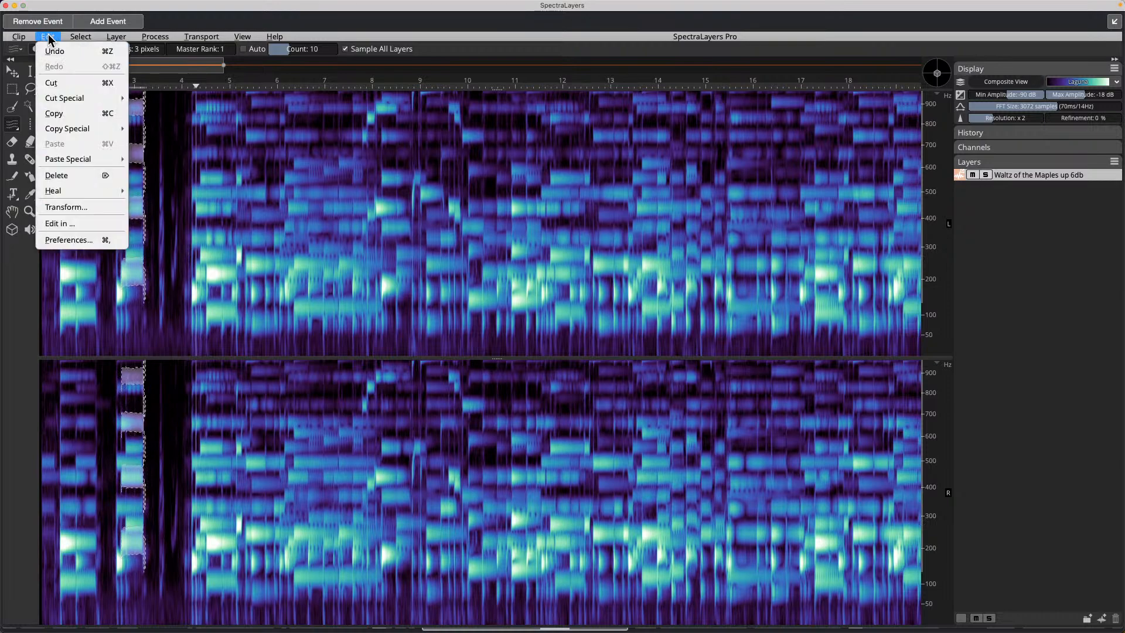
click(65, 206)
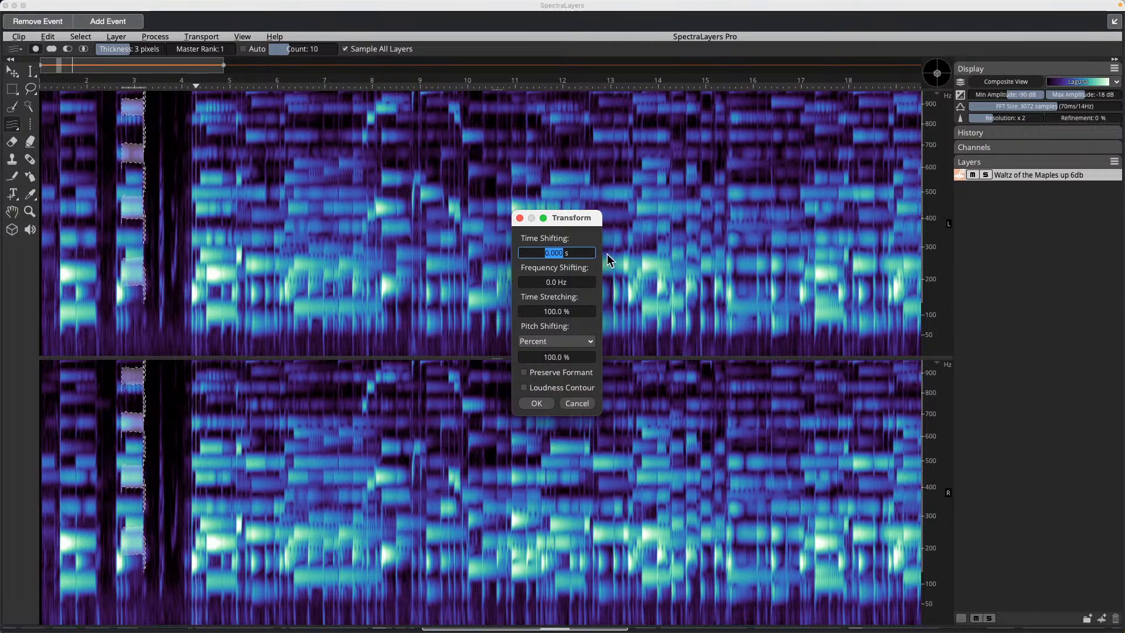
click(559, 282)
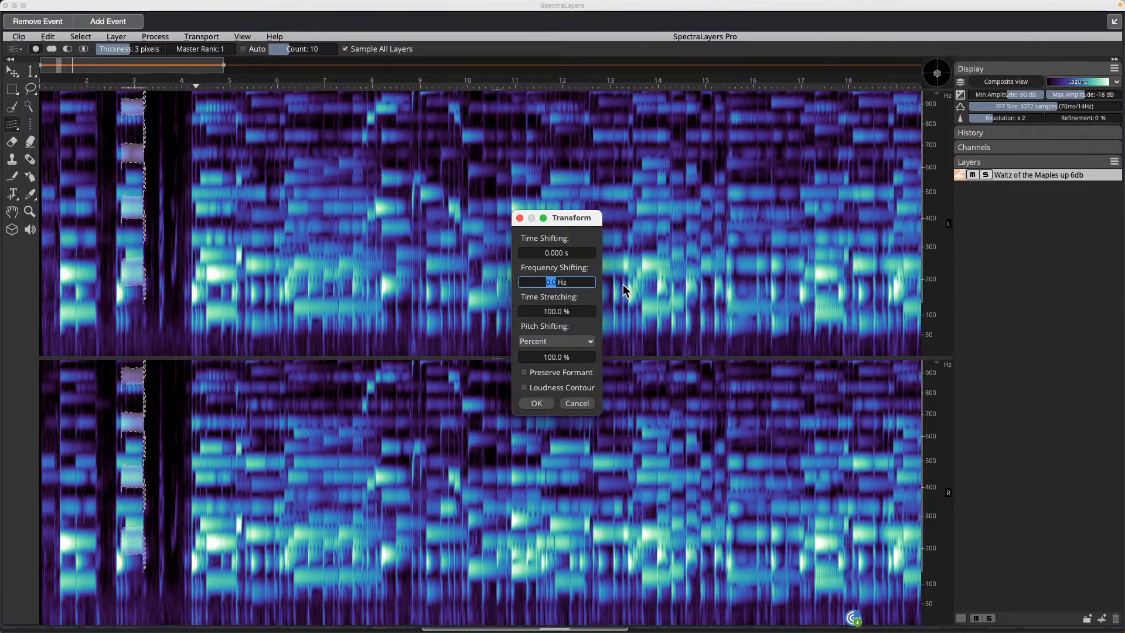
text(2)
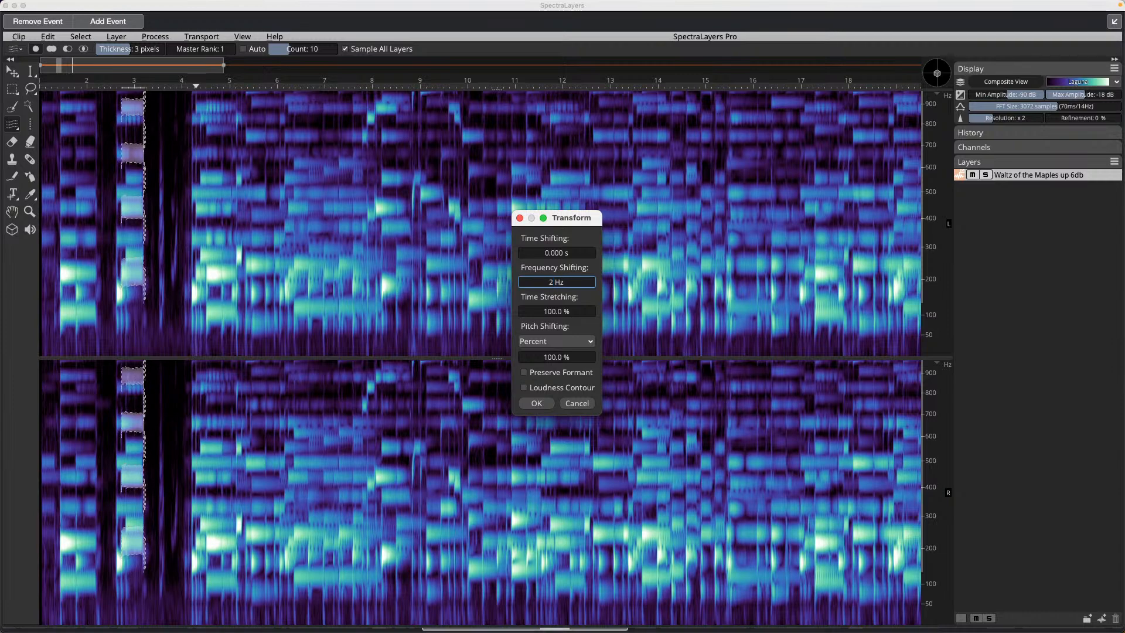
click(543, 404)
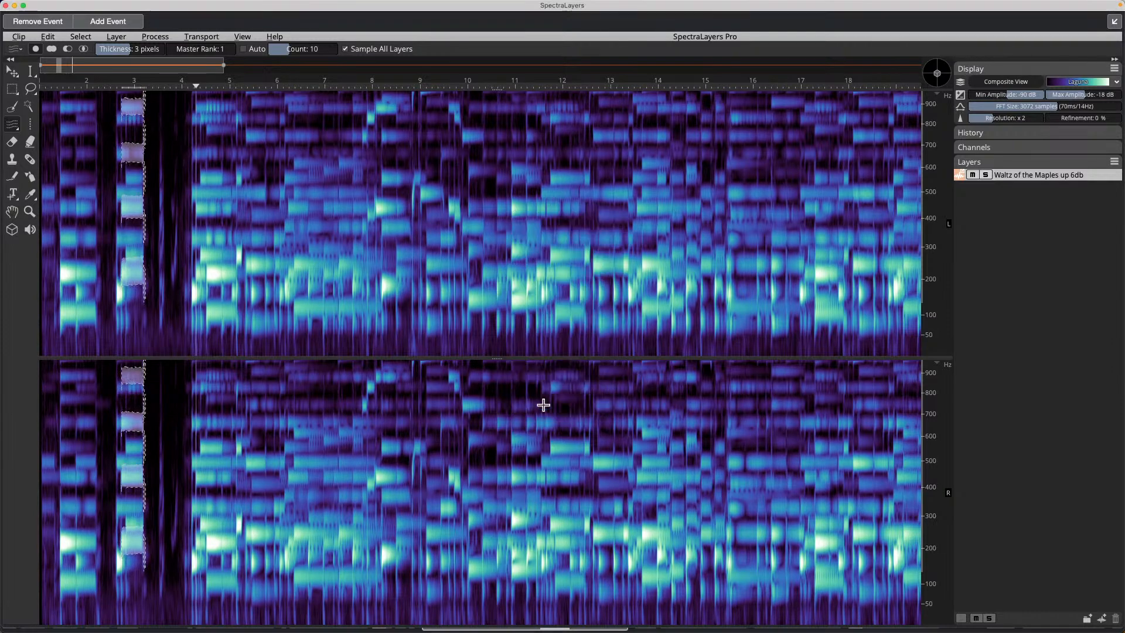
click(124, 86)
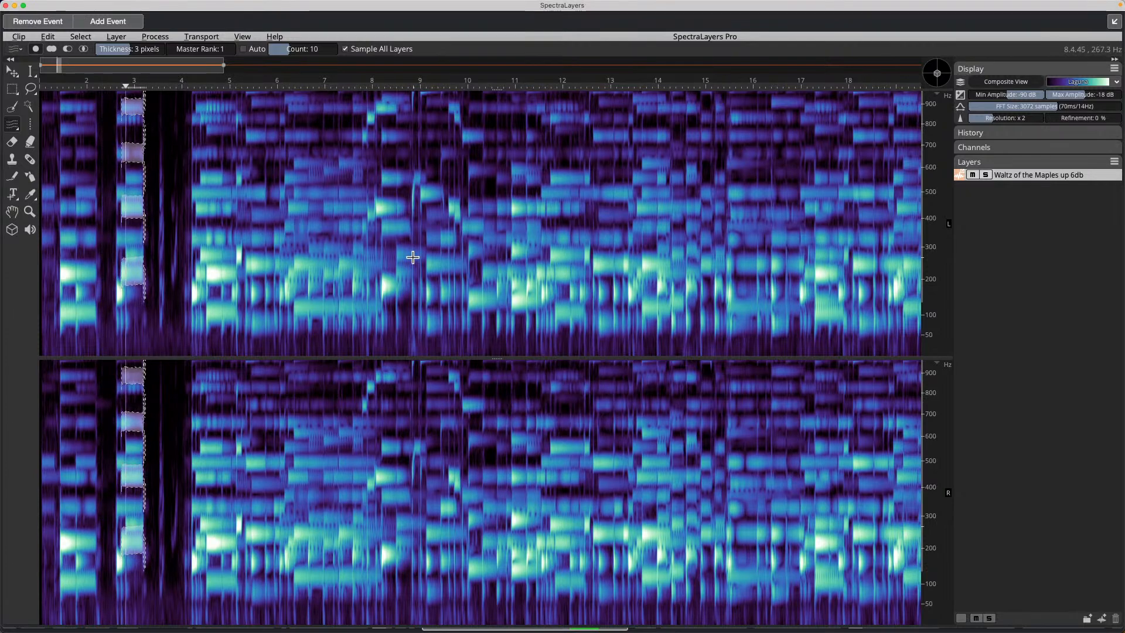
key(space)
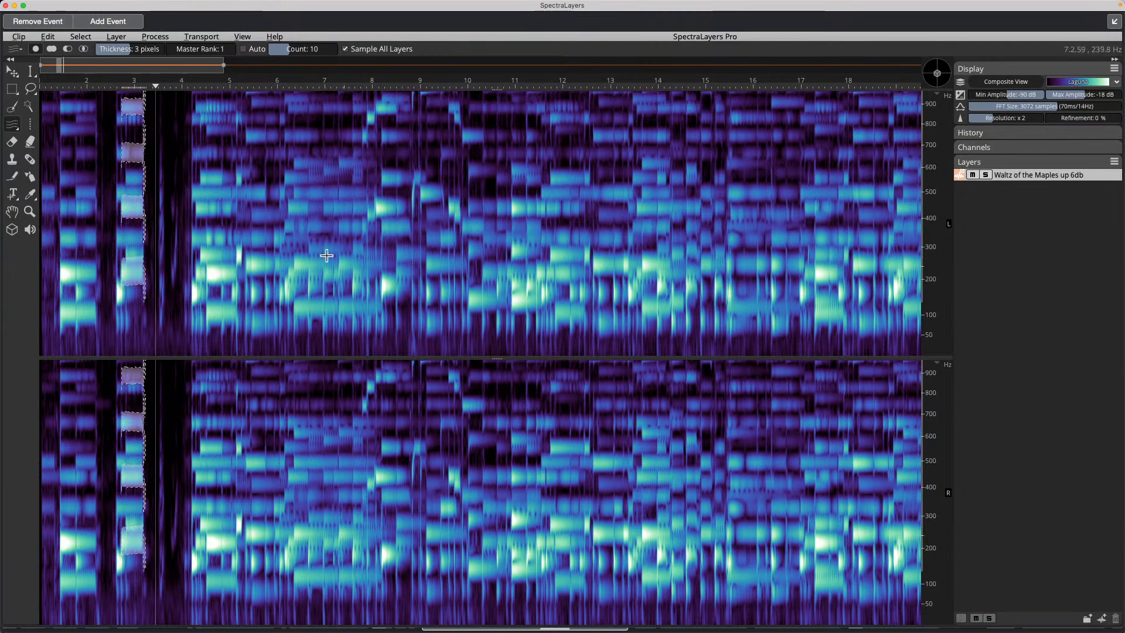
Step: Transform the selected harmonics with a frequency shift of 30 Hz and replay the passage from before the note
click(48, 37)
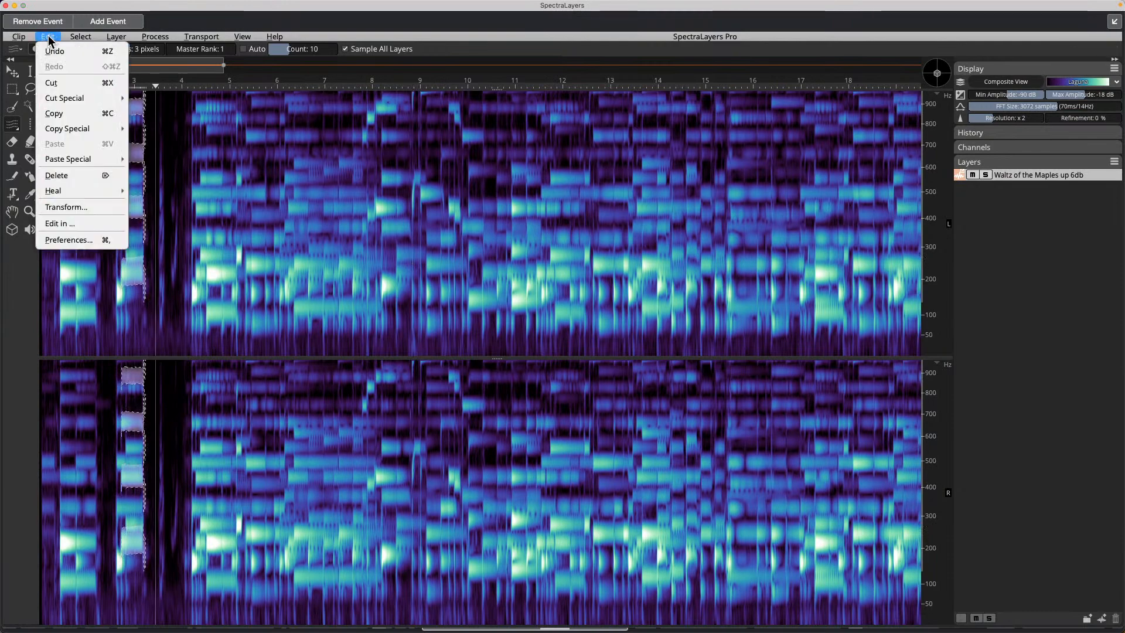
click(82, 208)
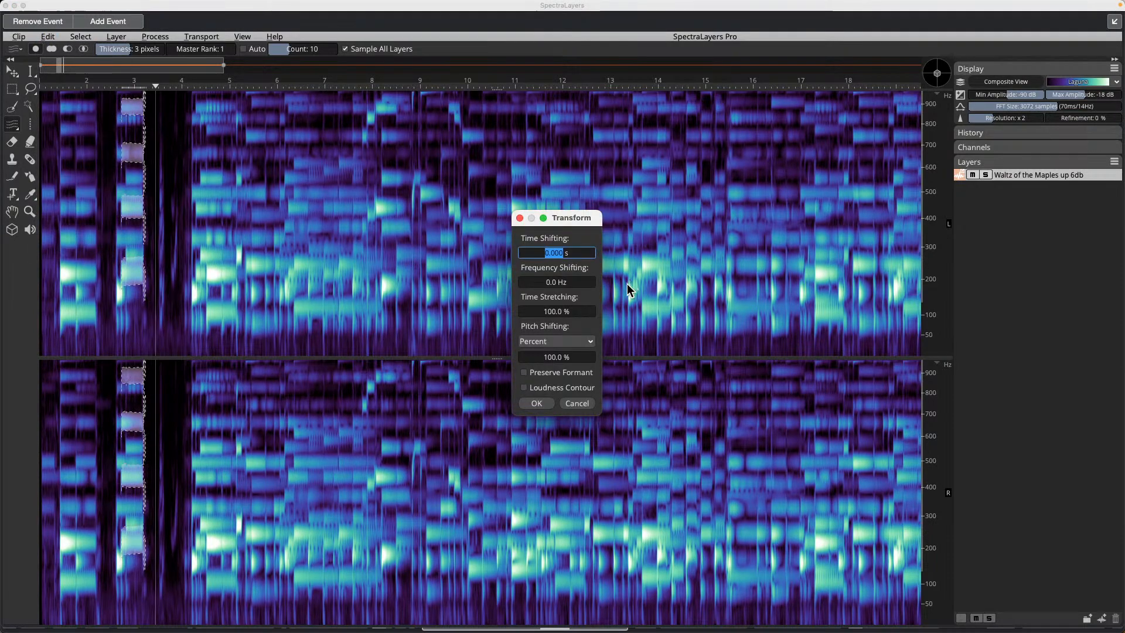
click(551, 282)
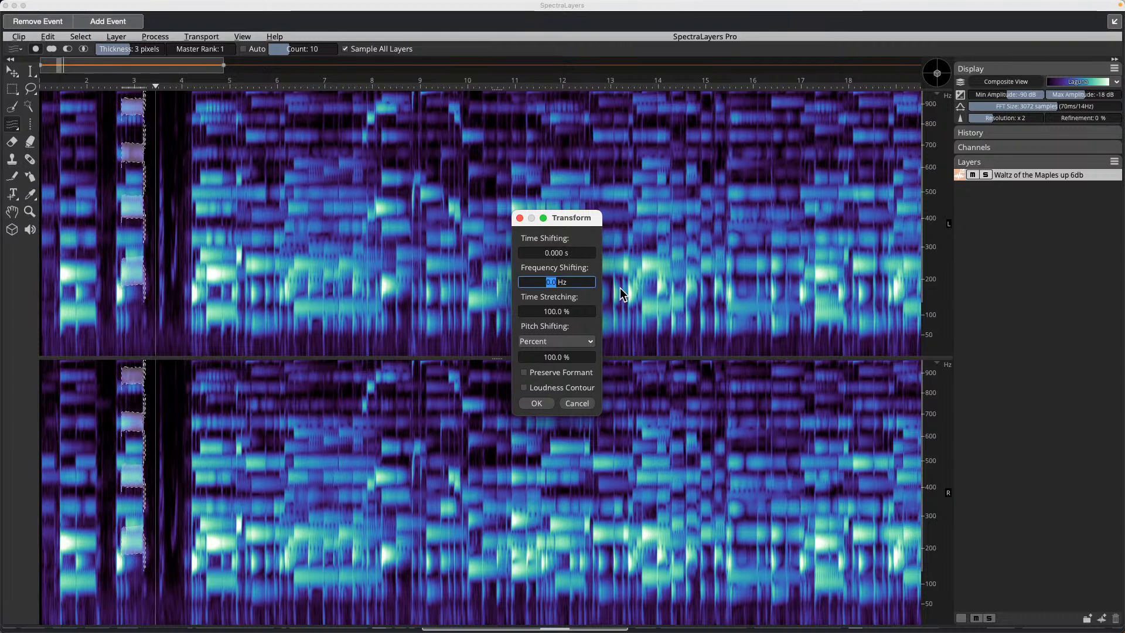
text(30)
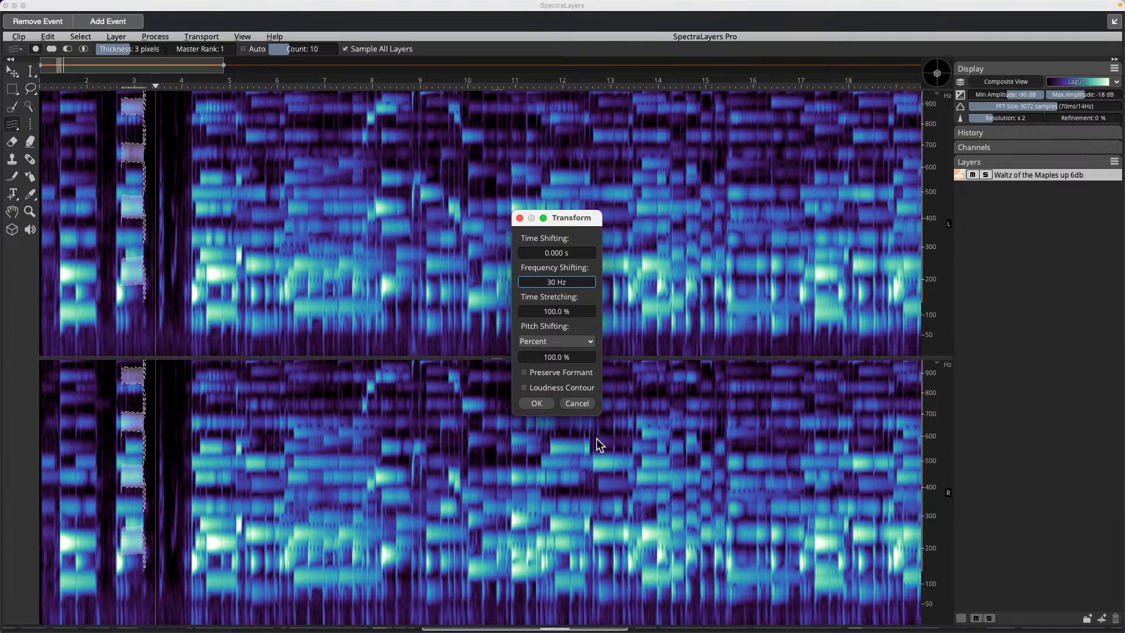
click(536, 403)
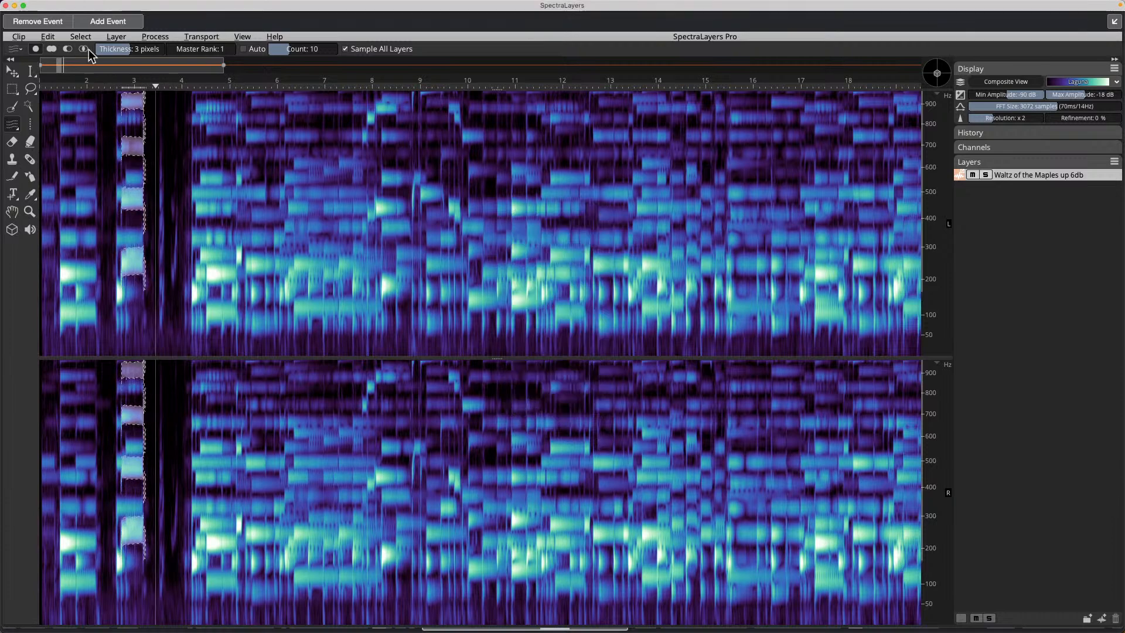
drag(109, 87, 65, 86)
key(space)
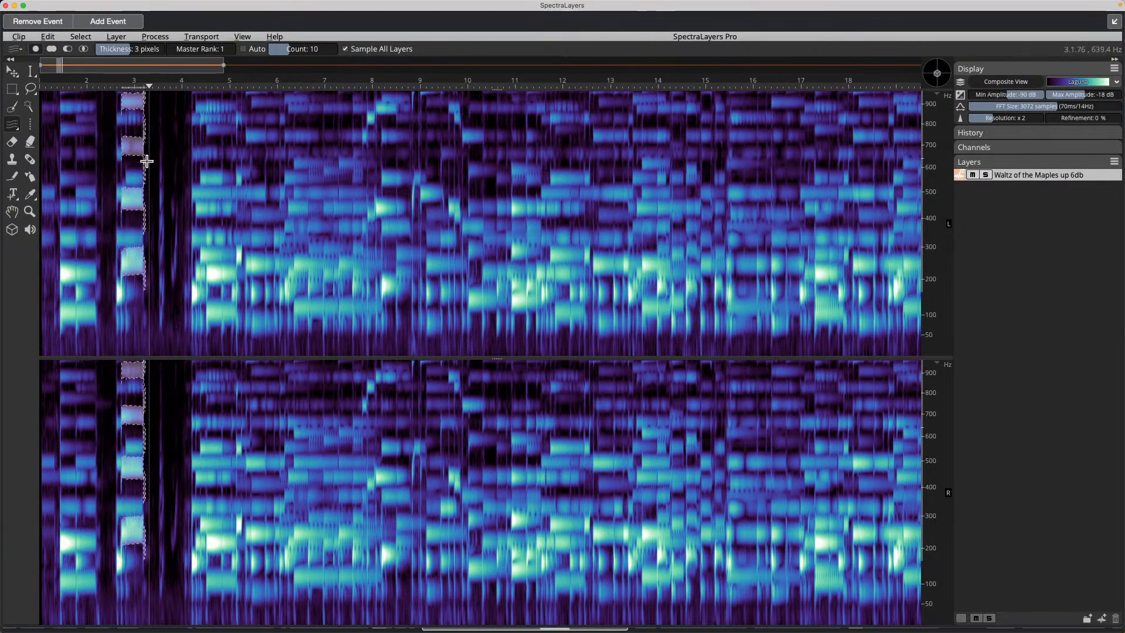
Step: Clear the harmonics selection, replay the opening, and dock the SpectraLayers editor back in the Cubase project window
click(108, 188)
drag(108, 86, 3, 86)
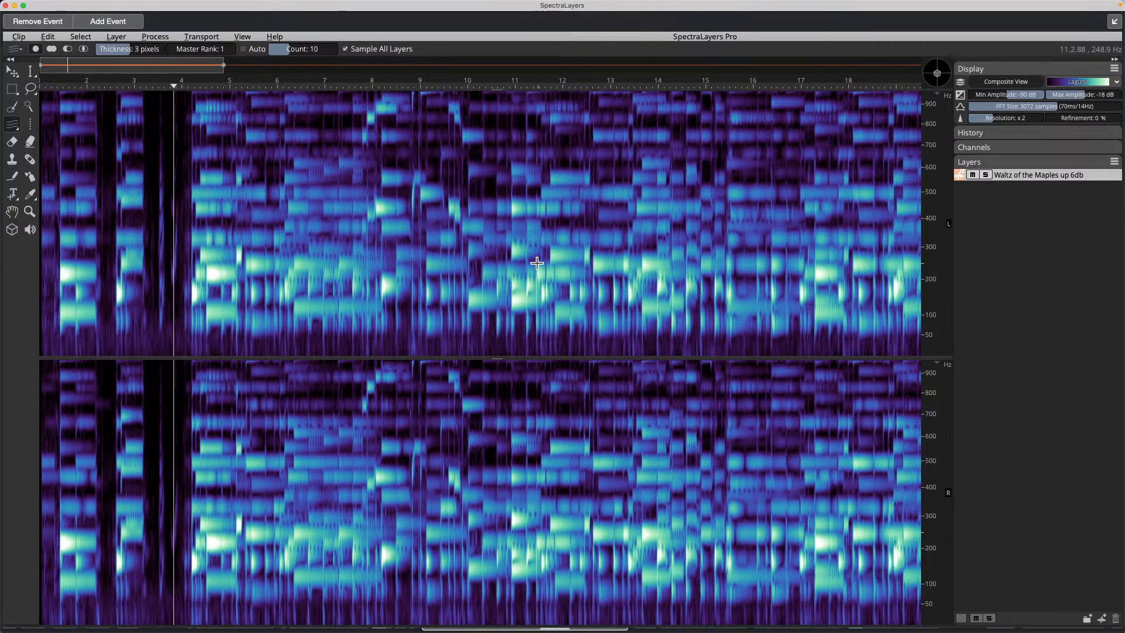
click(17, 130)
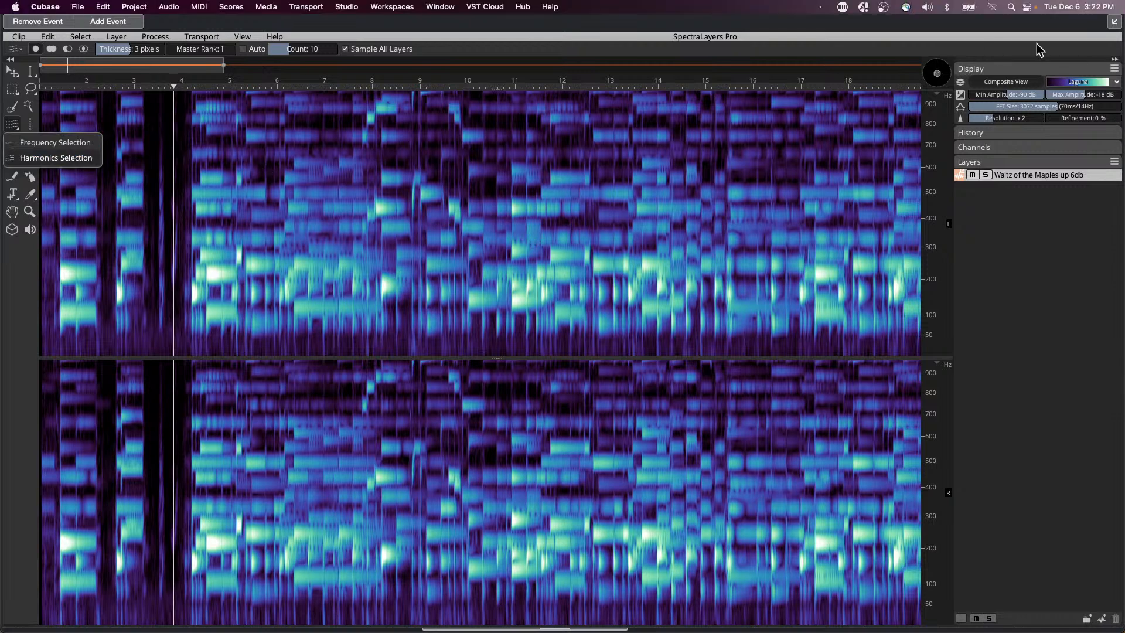
click(1114, 22)
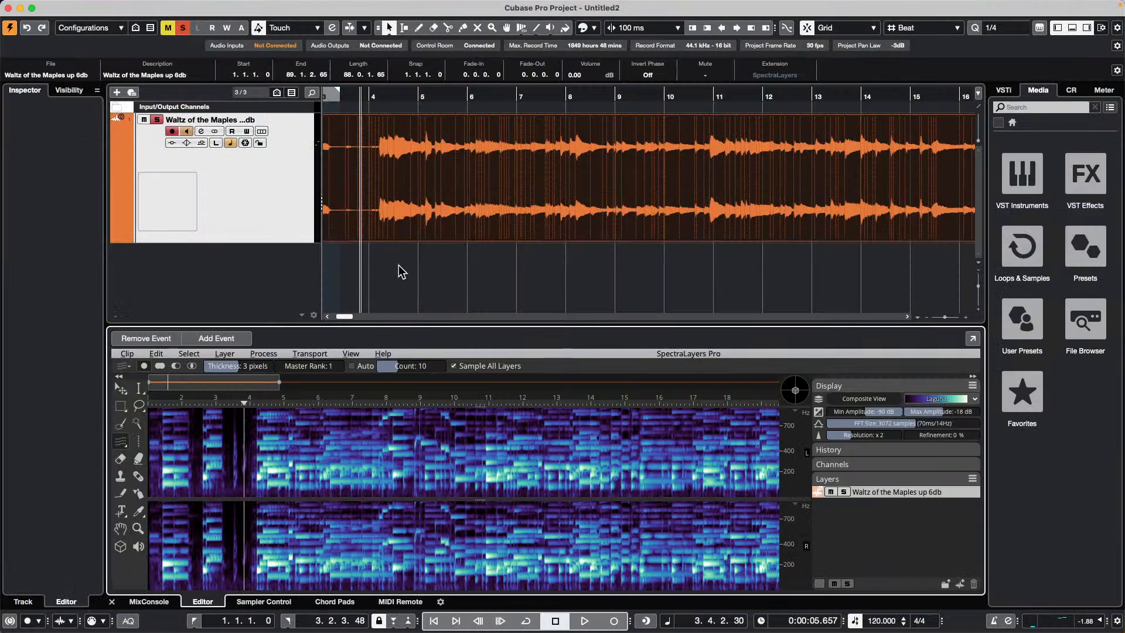
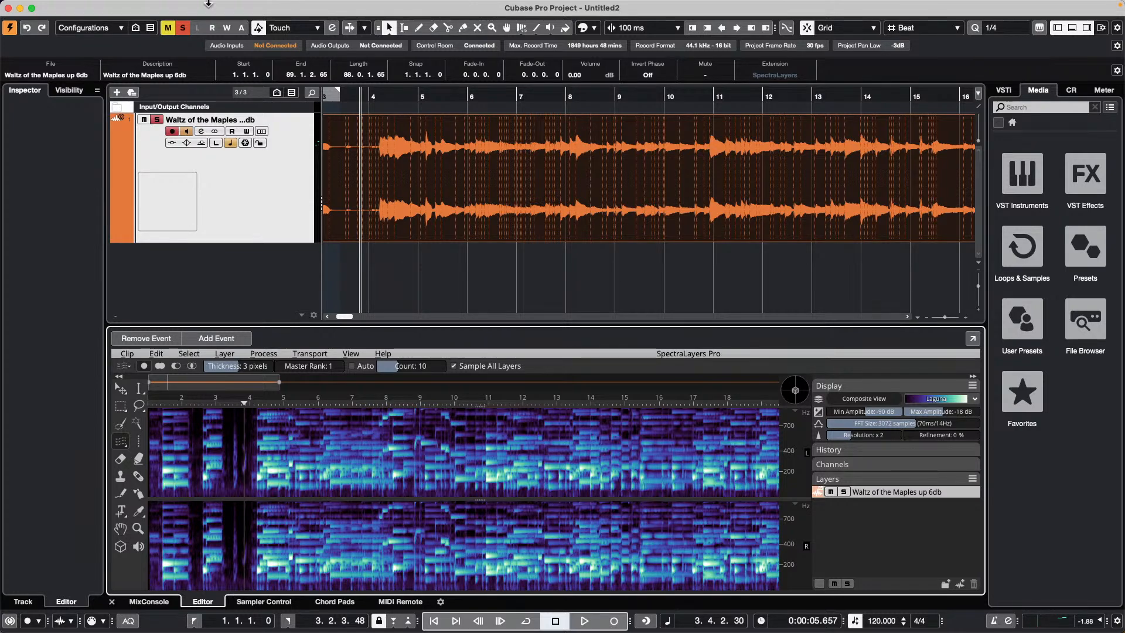
Step: Add one instrument track using the Retrologue synth with stereo output
right_click(266, 186)
mouse_move(319, 203)
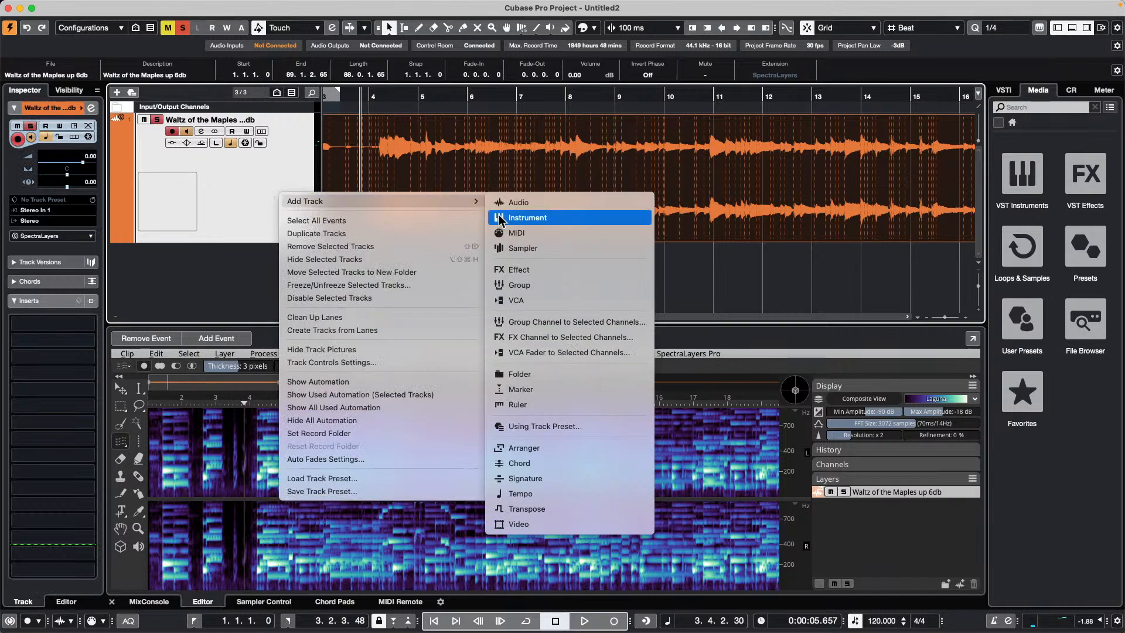
click(548, 220)
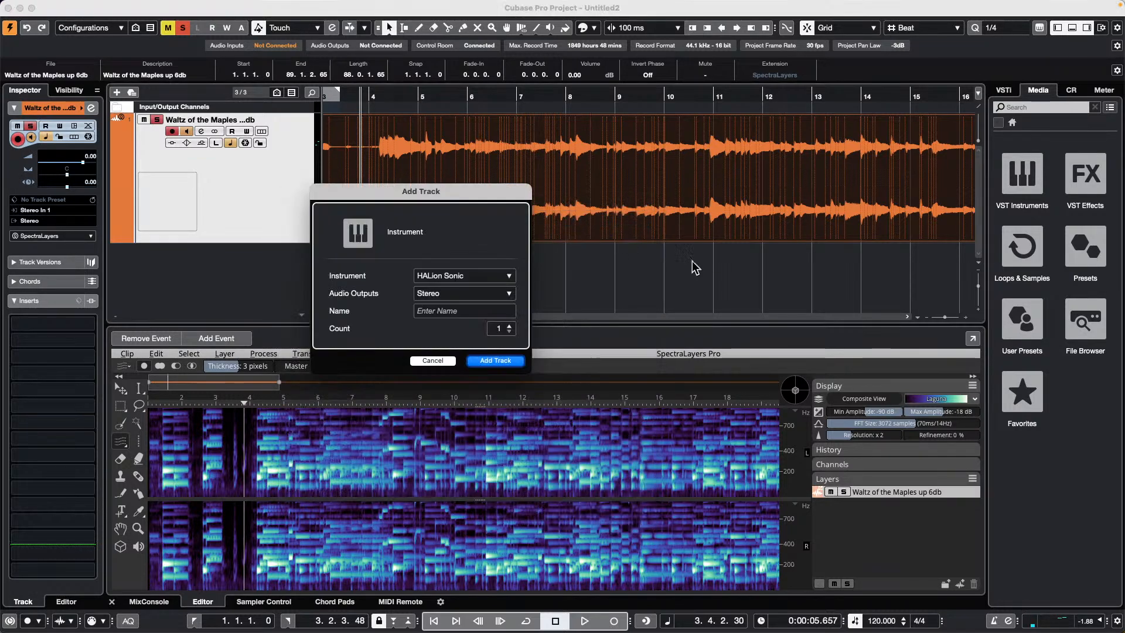
click(465, 275)
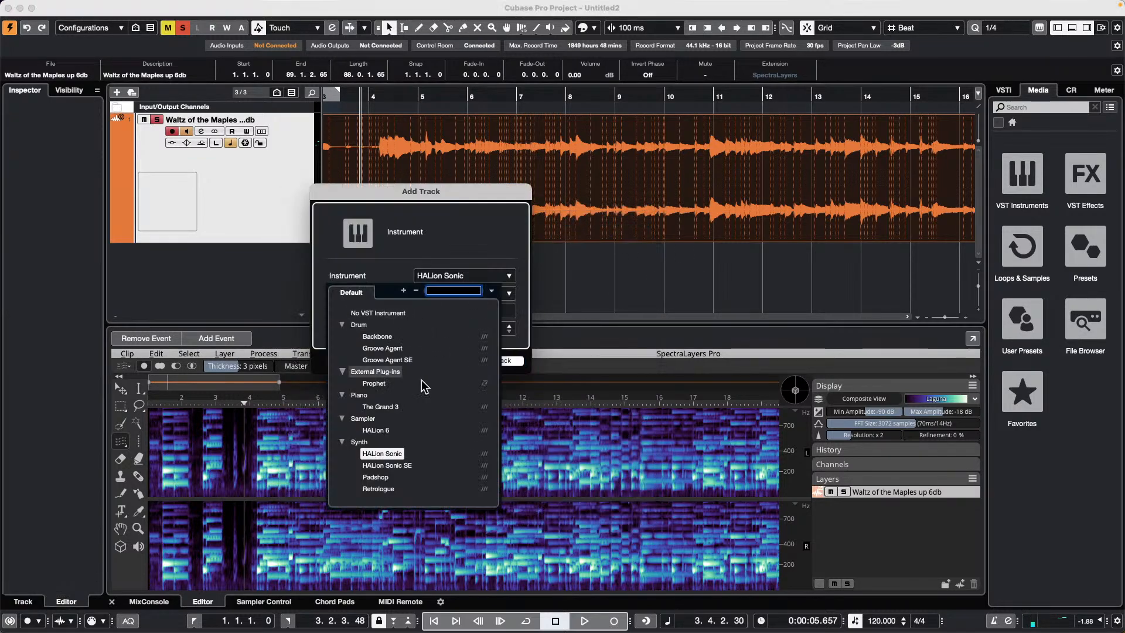
click(375, 489)
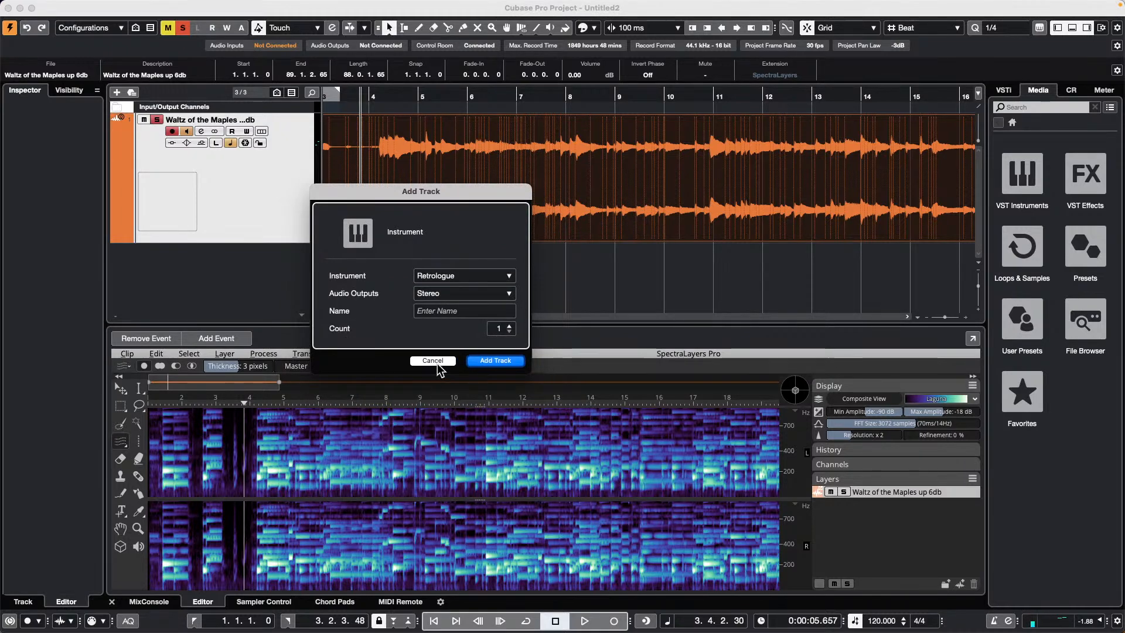
click(505, 361)
Step: Load the Amorphous Metal preset in Retrologue and solo the Retrologue 01 track
drag(656, 281, 527, 126)
click(576, 137)
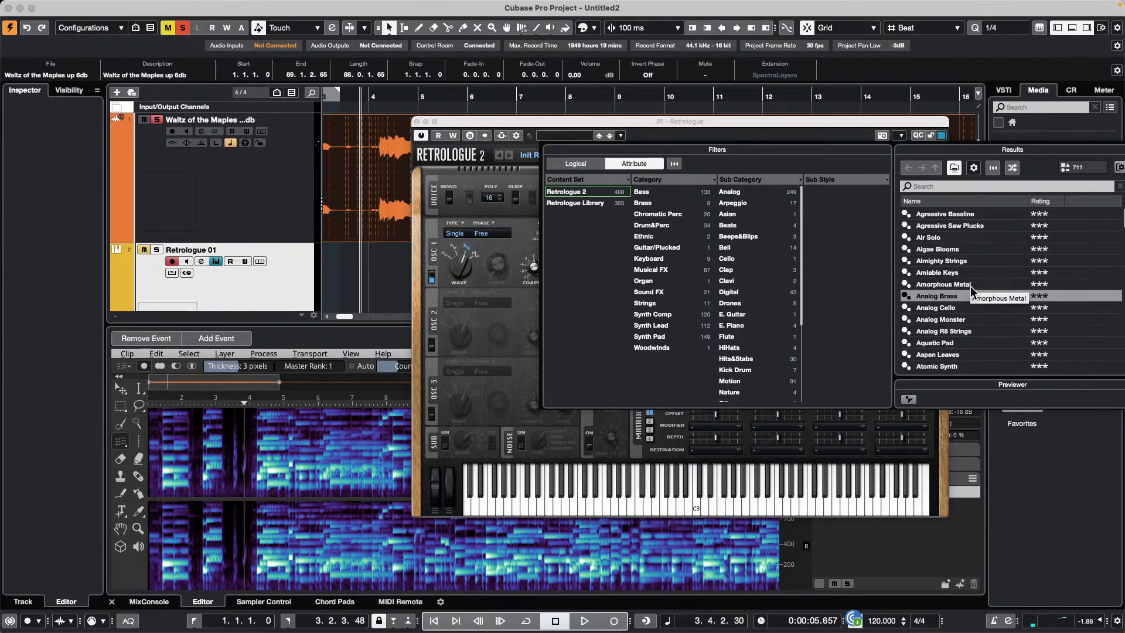
double_click(970, 286)
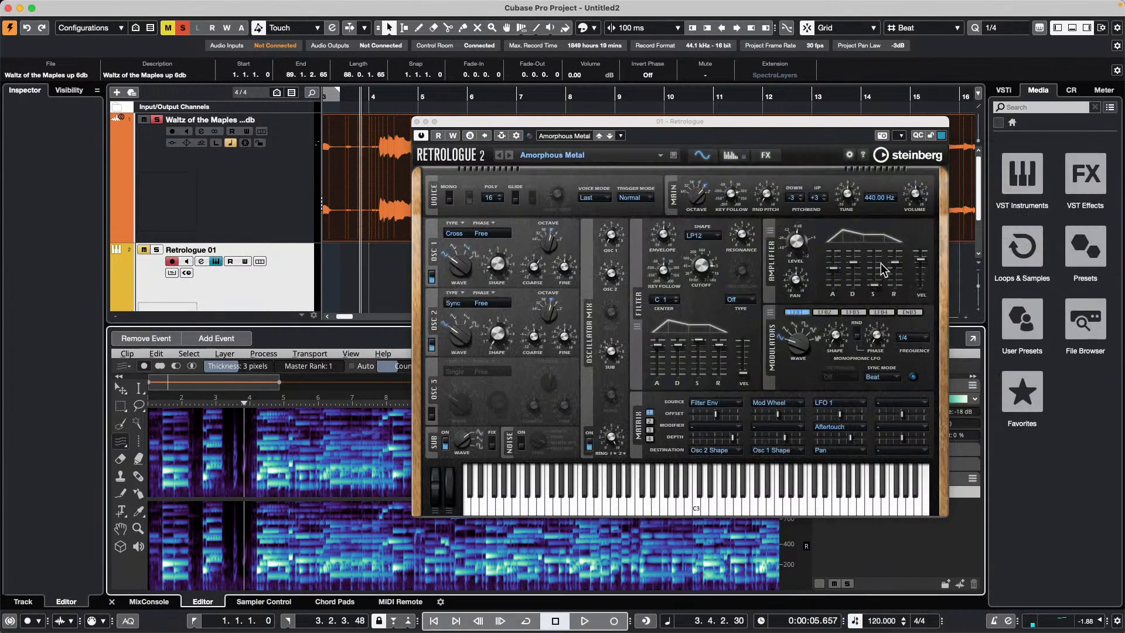
click(144, 250)
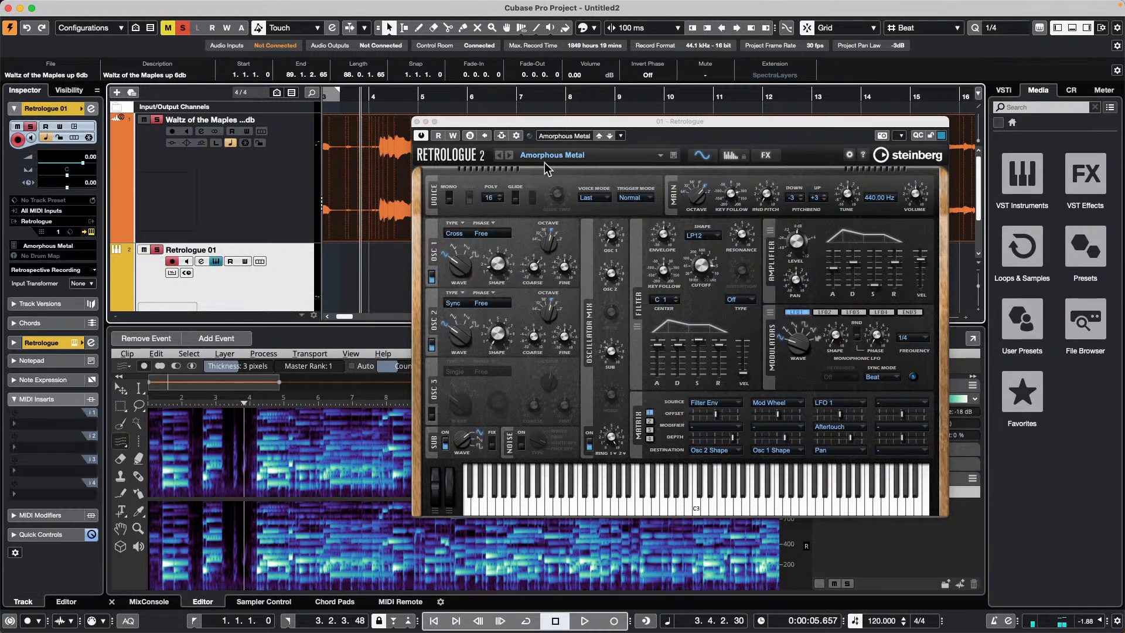
Step: Filter the presets to the Retrologue 2 content set and load Bar Chimes
click(566, 136)
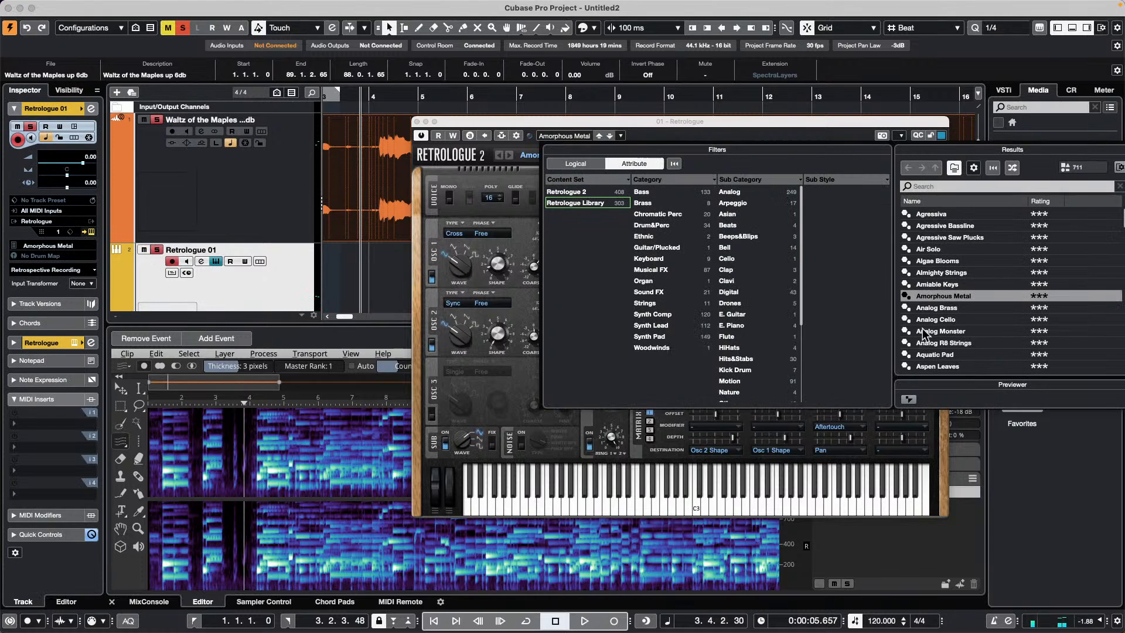
click(597, 192)
click(942, 354)
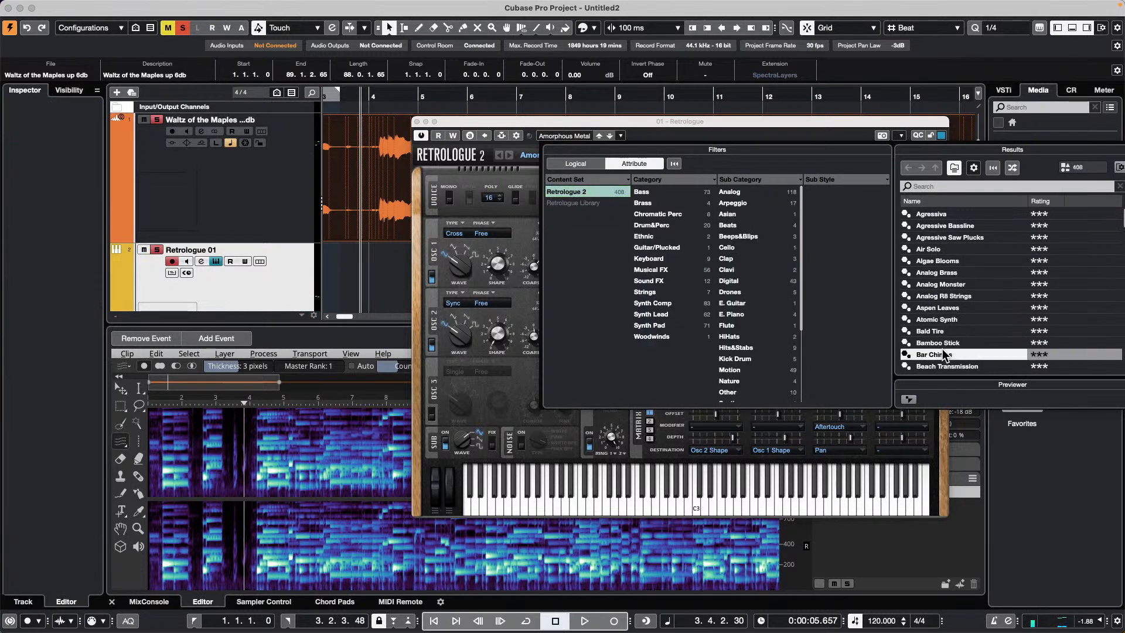
double_click(943, 350)
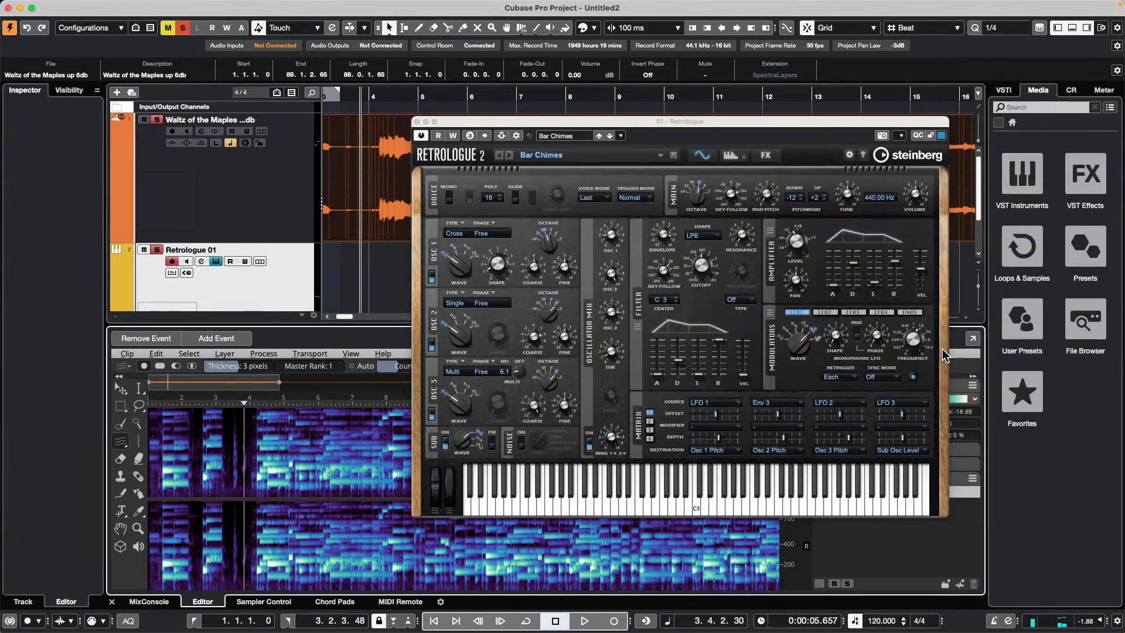
Step: Load the Chimer Pad preset from the Synth Pad category in Retrologue
click(566, 136)
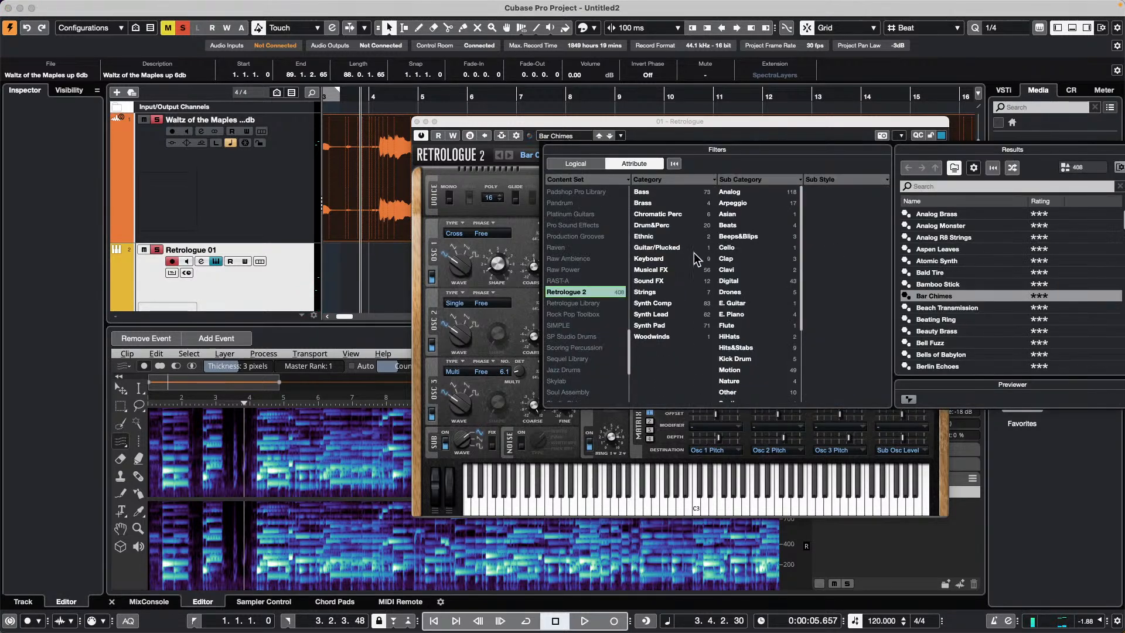
click(659, 325)
double_click(937, 261)
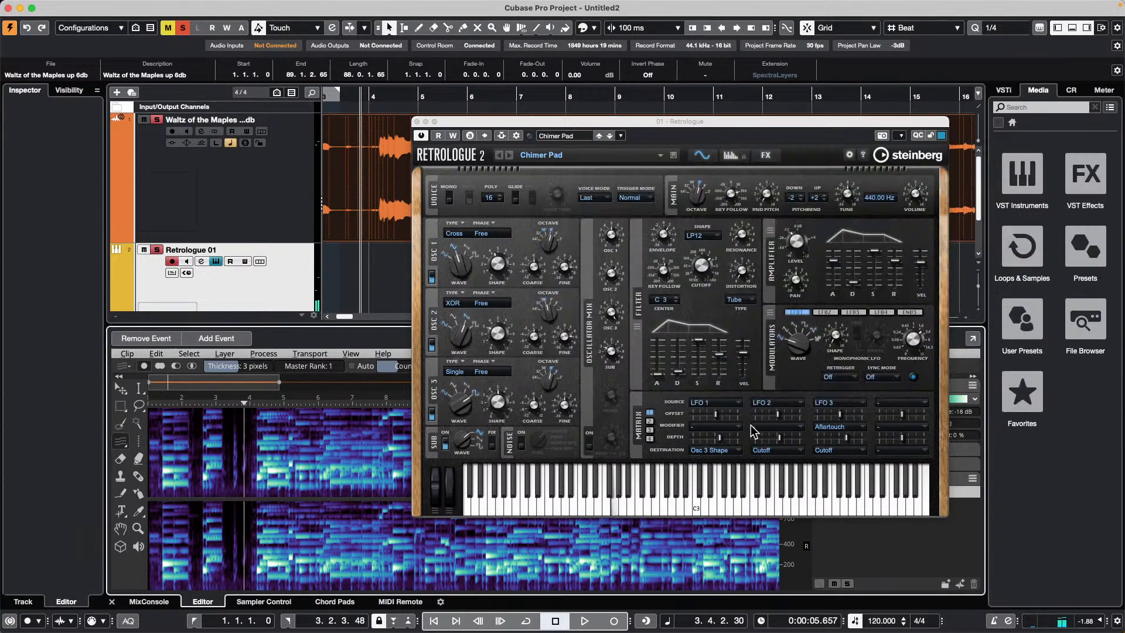
Step: Unsolo the Waltz of the Maples track and record one long held note on the Retrologue 01 track from bar 4
click(145, 121)
click(584, 621)
click(613, 621)
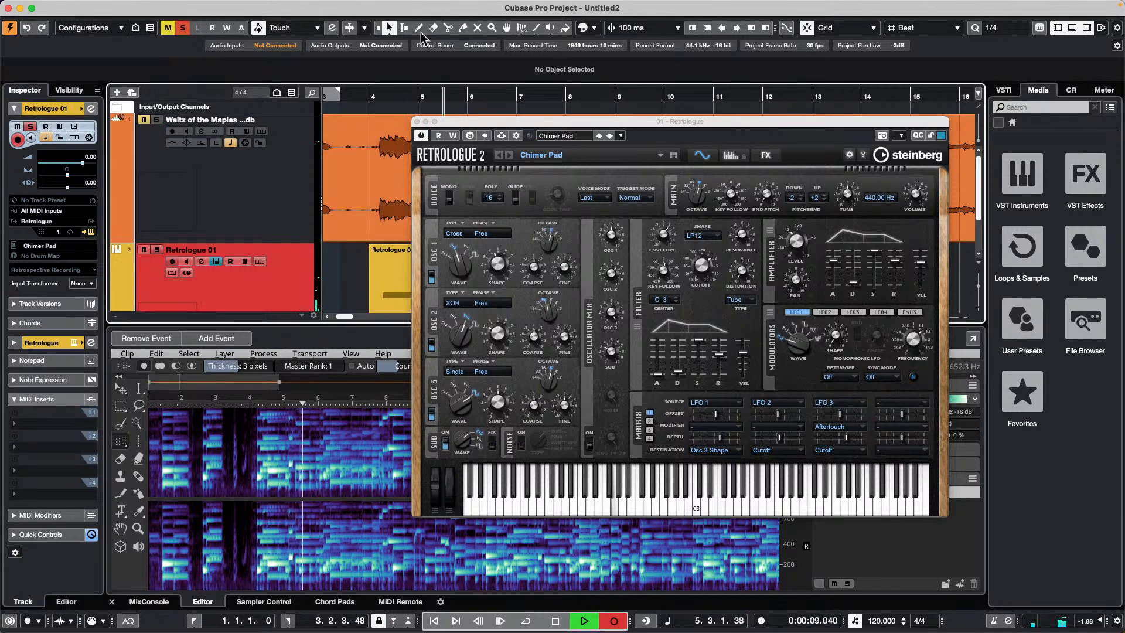
click(417, 122)
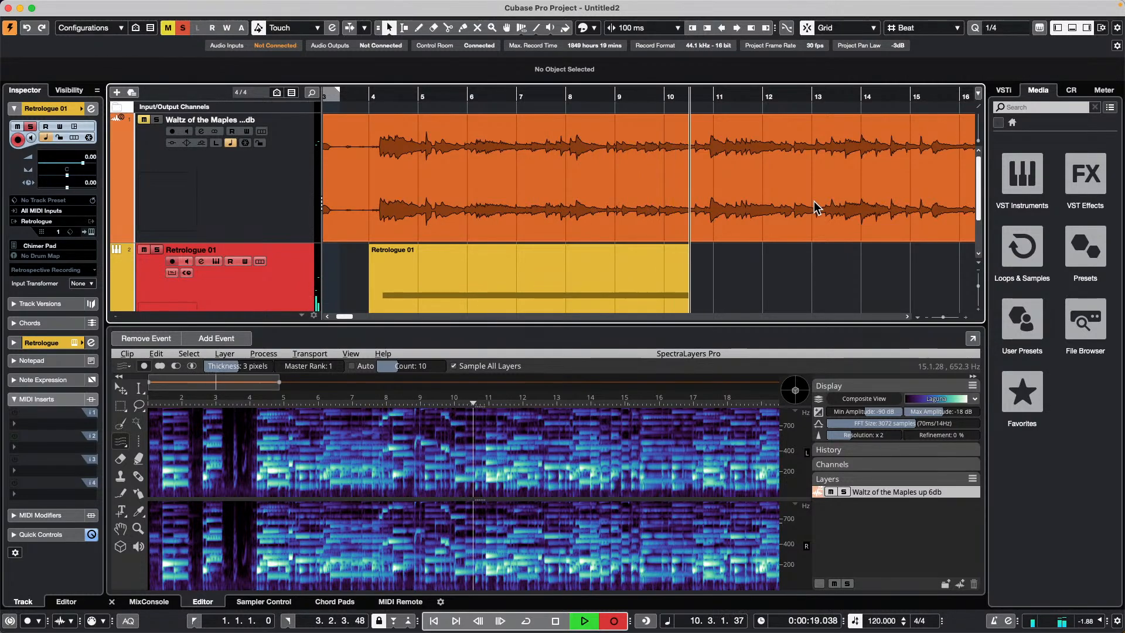
key(space)
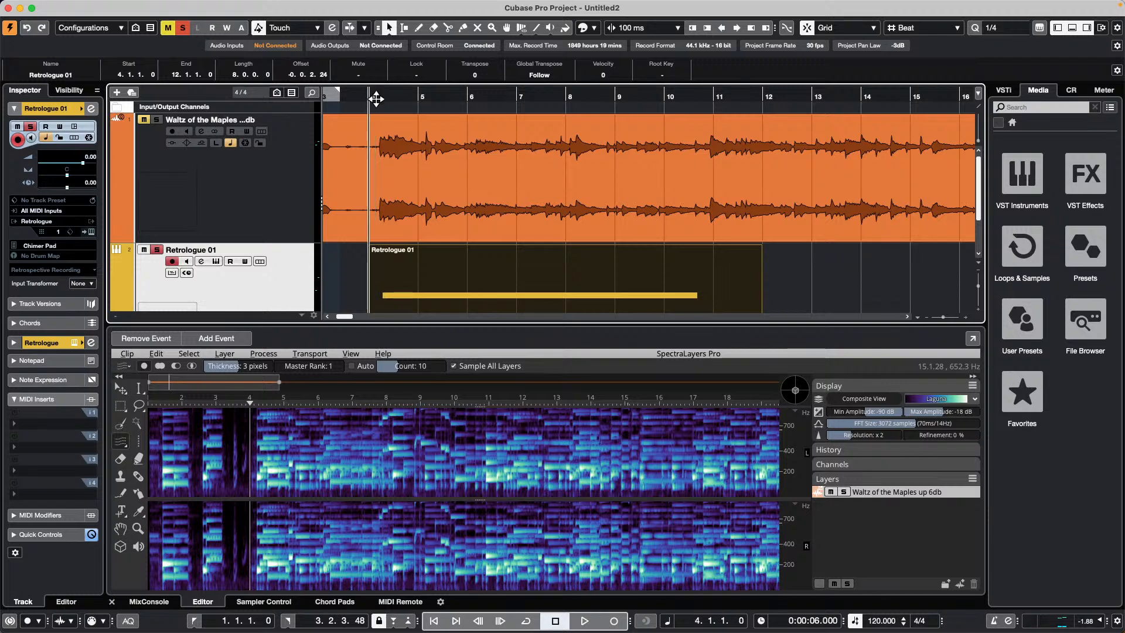
Step: Play back from bar 4 with all solos cleared, toggling solo on the audio track to compare it with and without the pad
key(space)
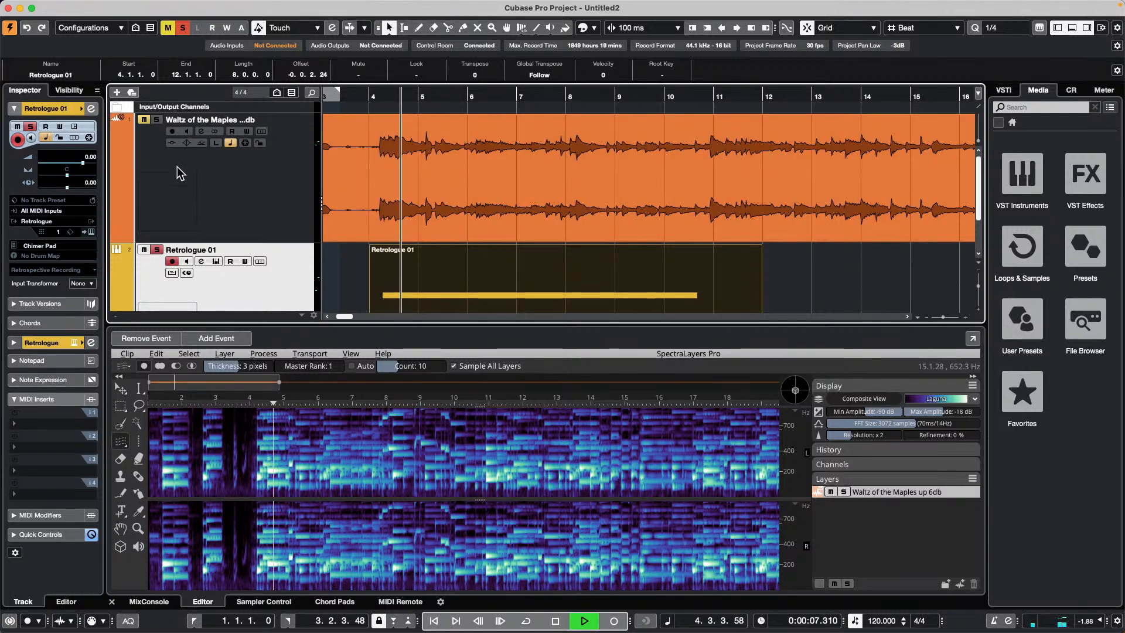
click(169, 149)
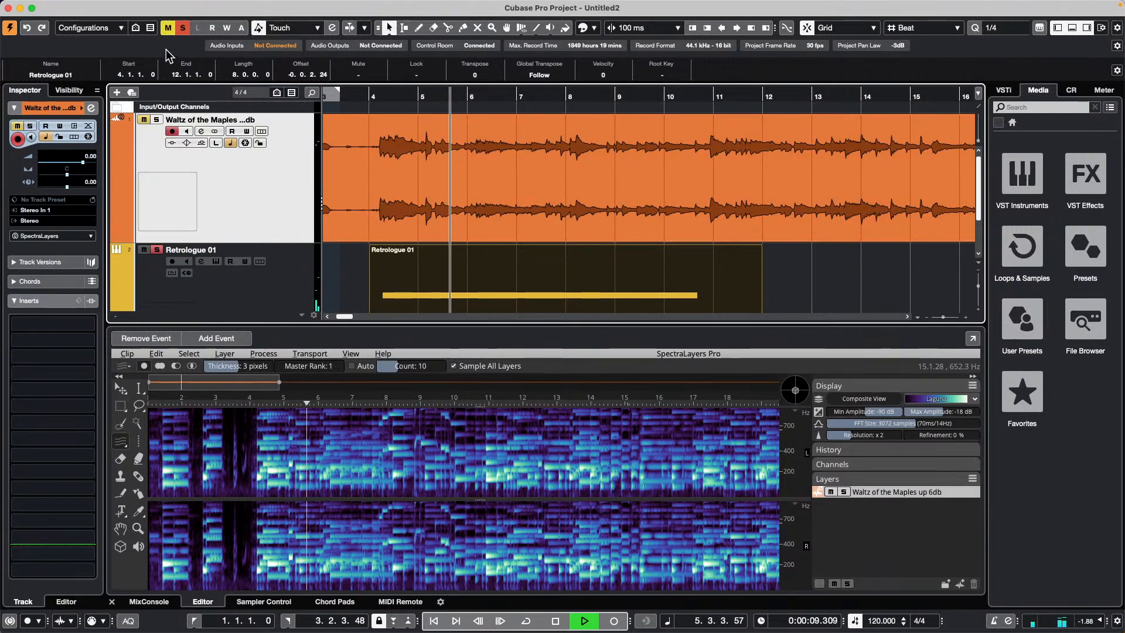
click(183, 28)
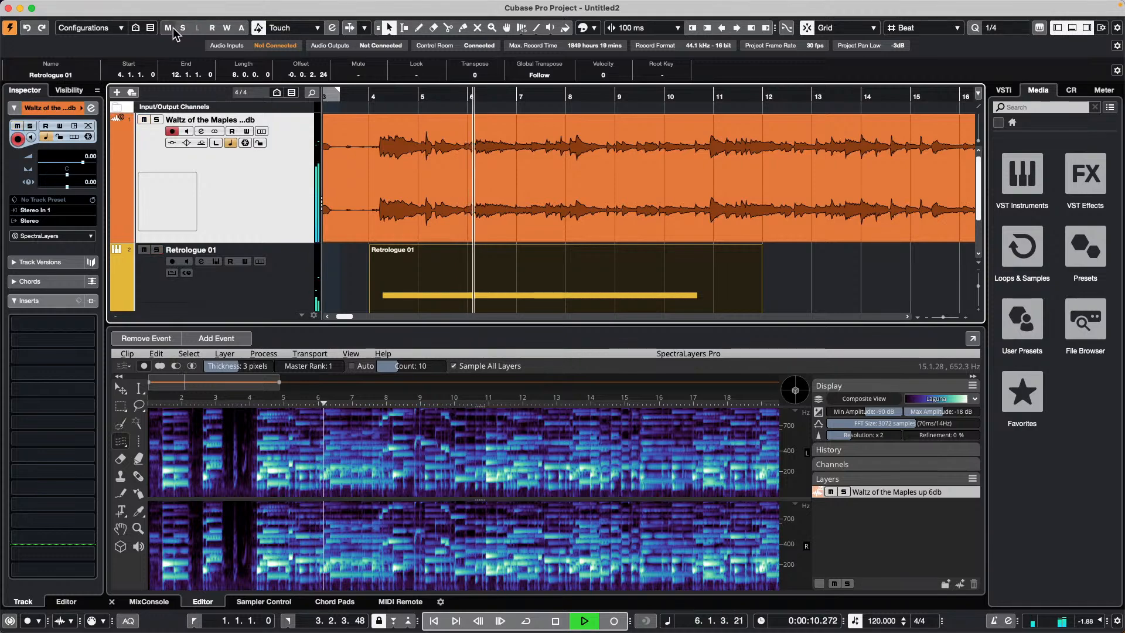
click(156, 120)
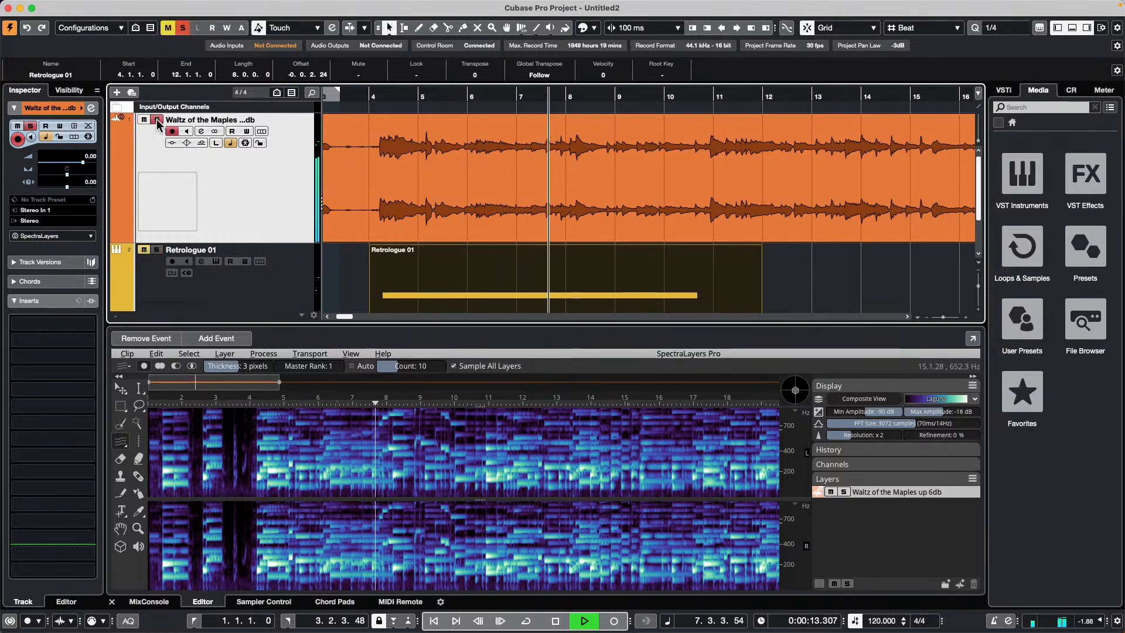
click(156, 121)
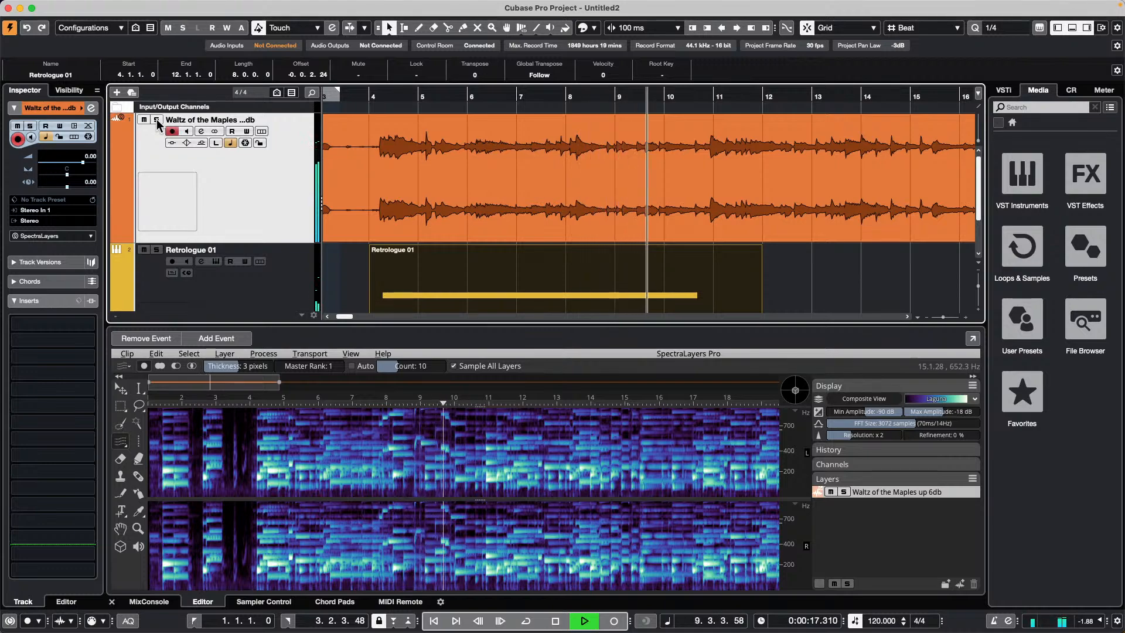
click(156, 120)
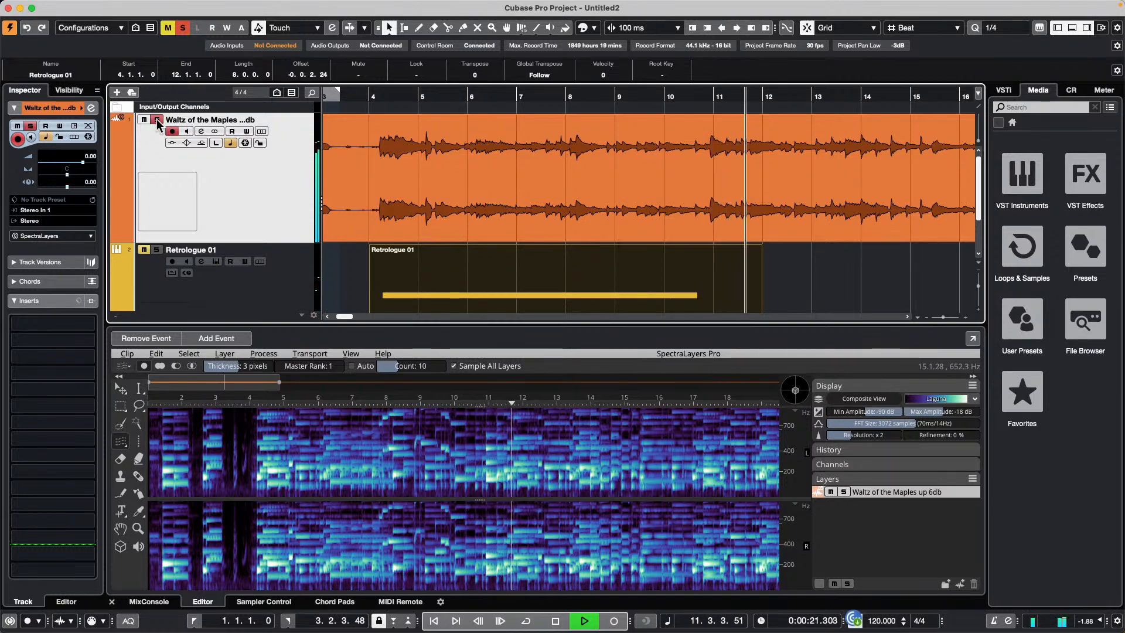
key(space)
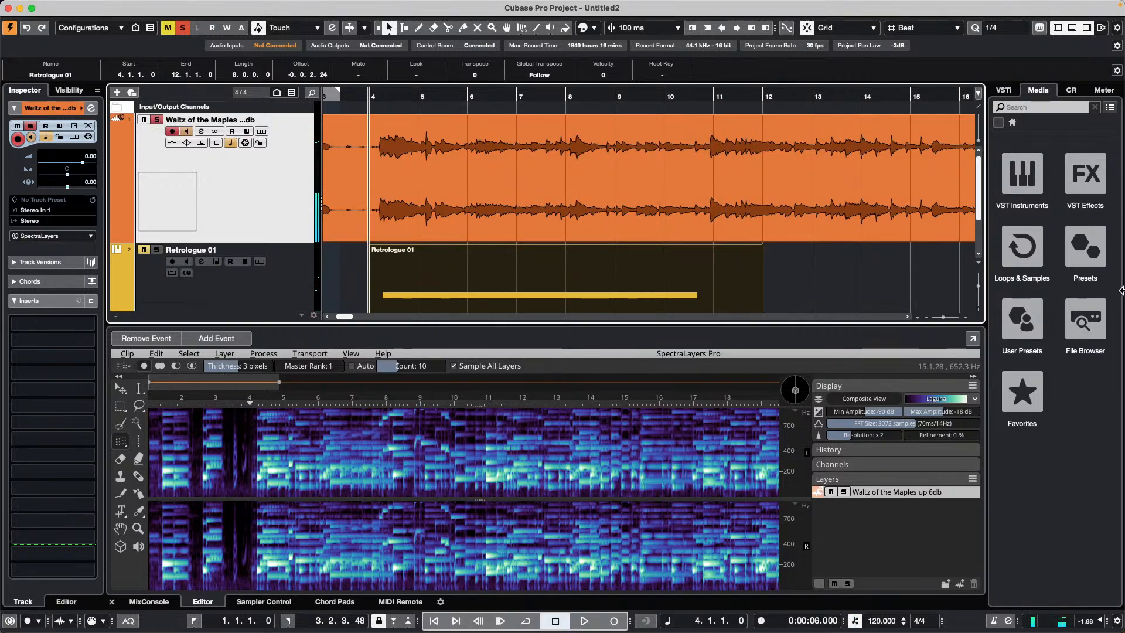
Step: Add a second Retrologue as a rack instrument and create a MIDI track assigned to it
click(1071, 91)
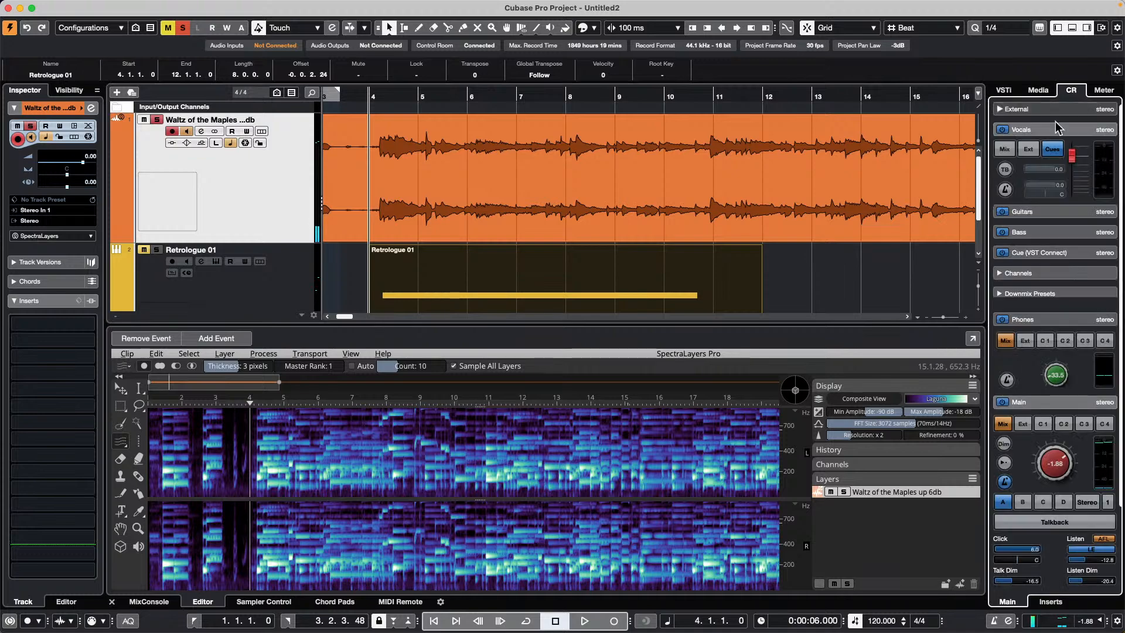
click(1004, 90)
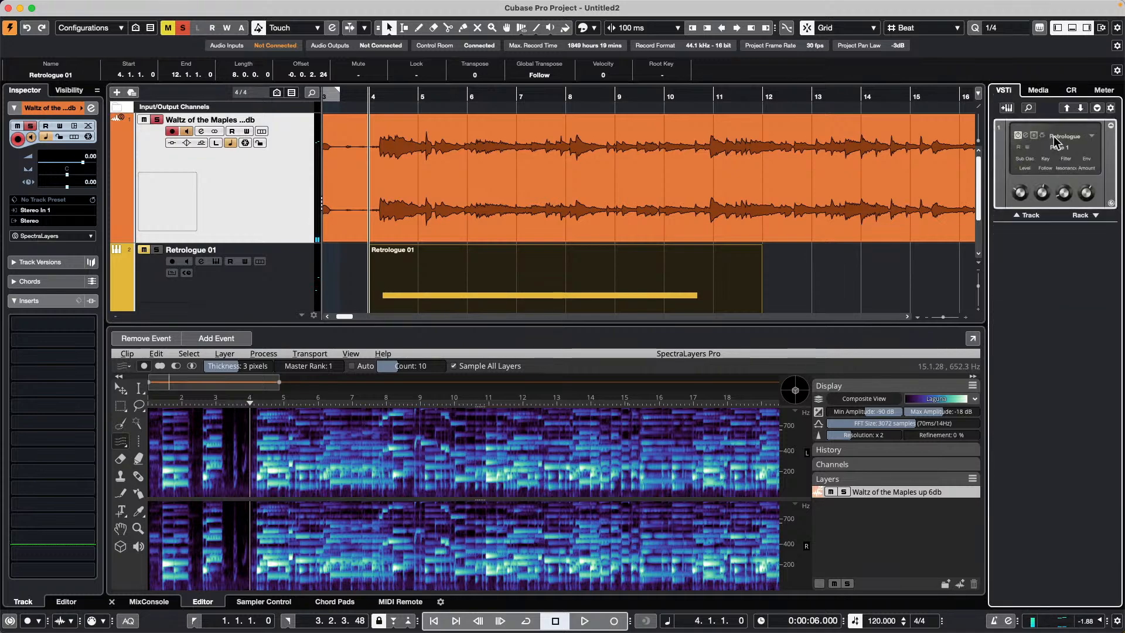
click(1094, 217)
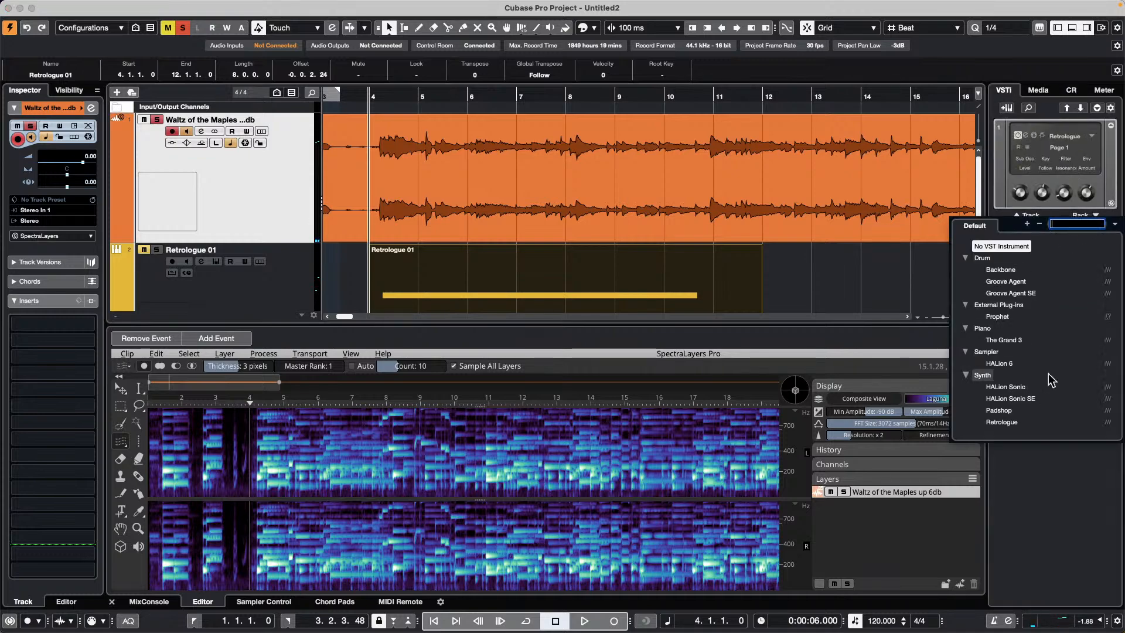
click(1002, 421)
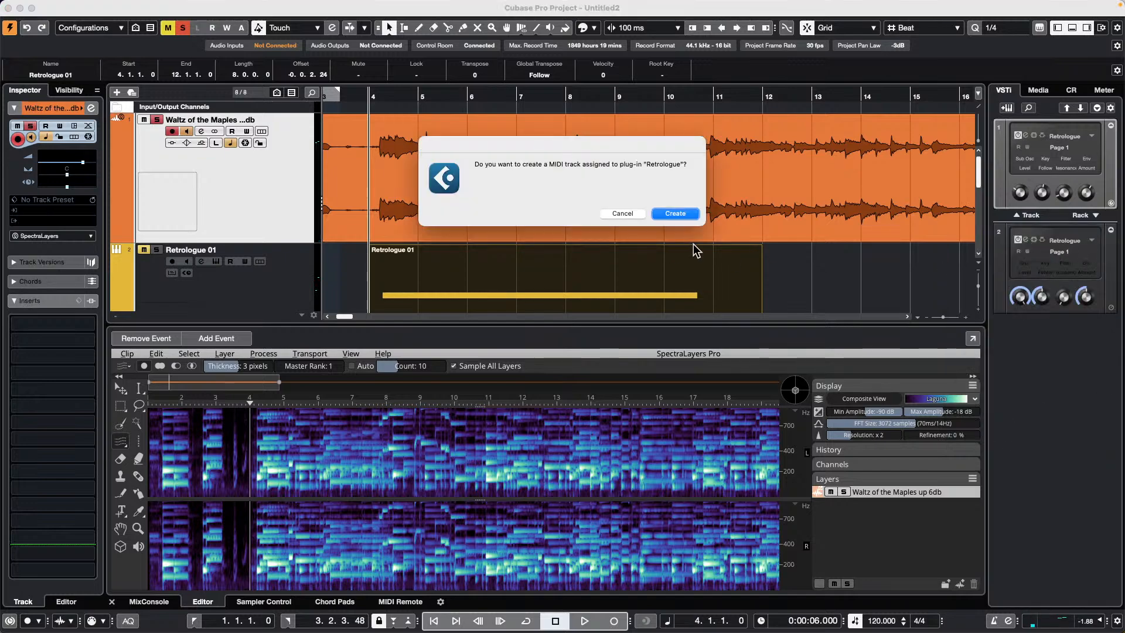
click(675, 213)
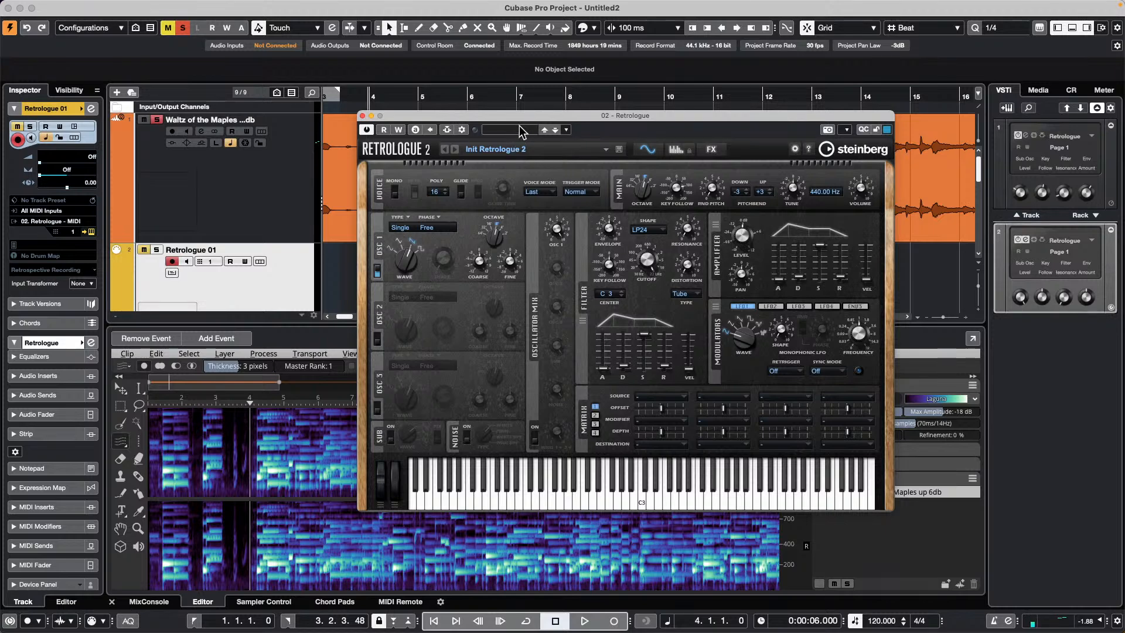
Step: Load the Blade Racer synth bass preset in the new Retrologue and audition a note with its MIDI track soloed
click(494, 154)
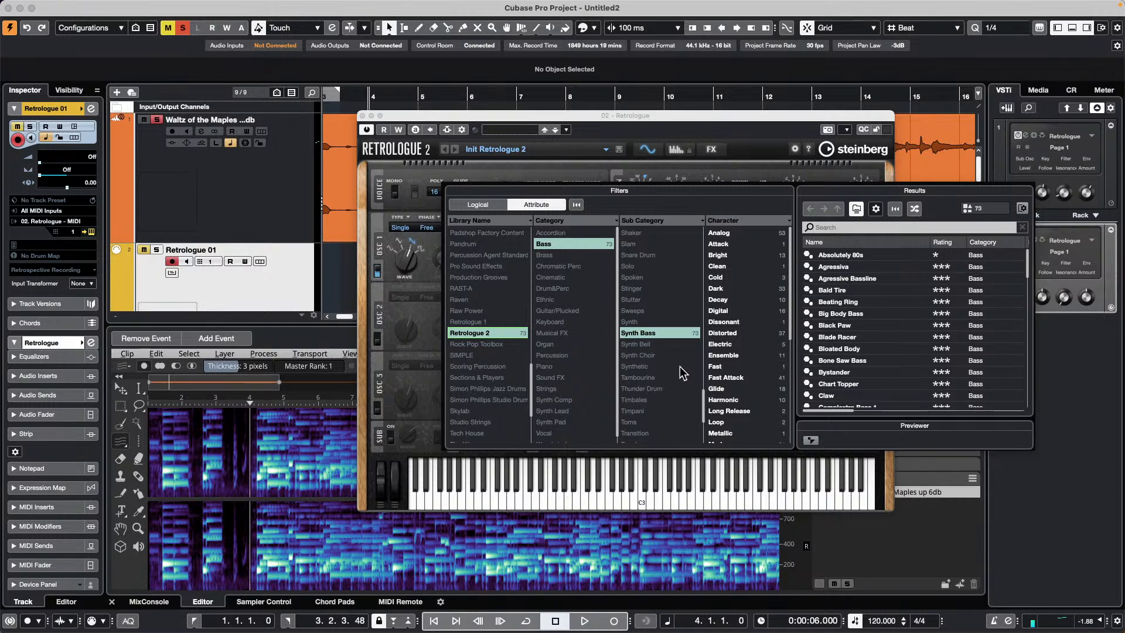
double_click(843, 339)
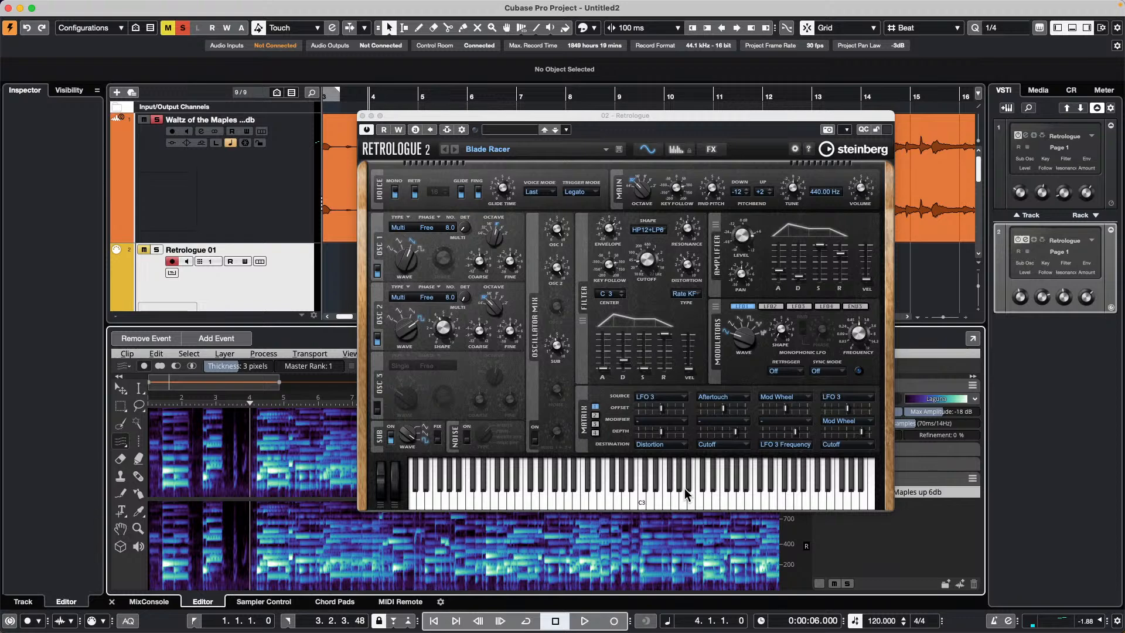
click(157, 260)
click(624, 490)
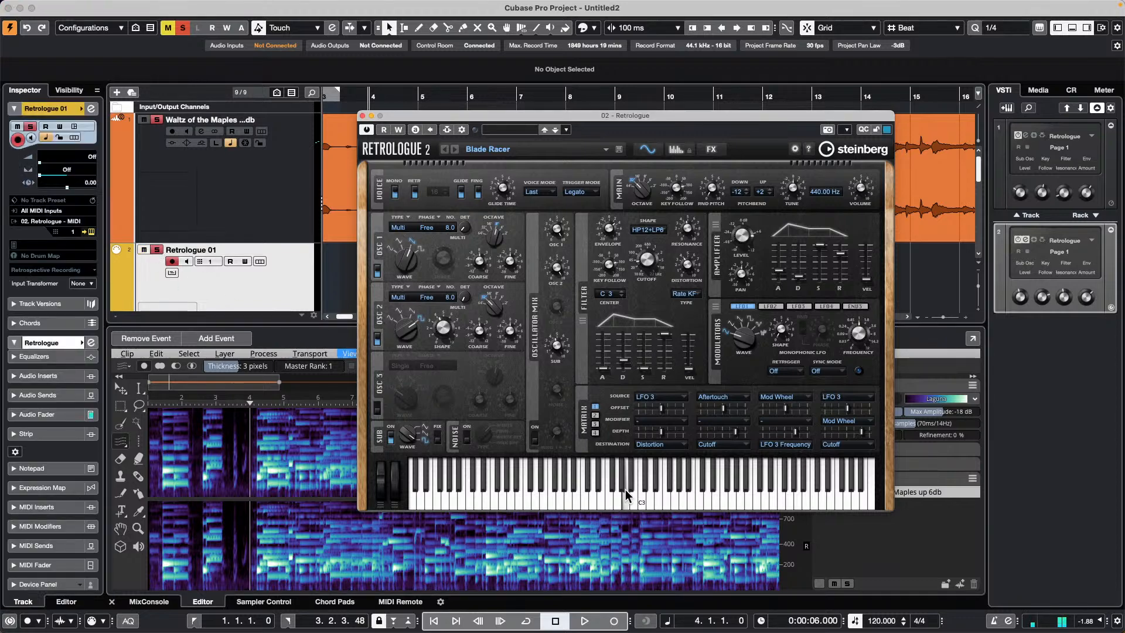
click(362, 115)
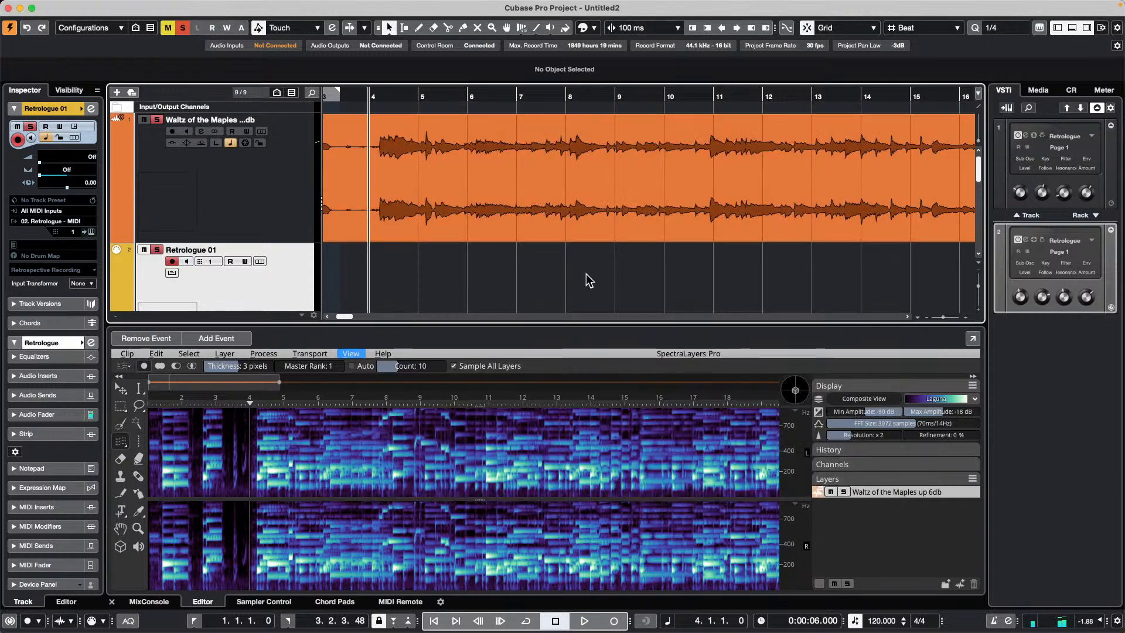
Step: Move the recorded Retrologue 01 part onto the new MIDI track so it starts at 4.2.1.0
scroll(618, 280, down, 5)
scroll(616, 278, up, 5)
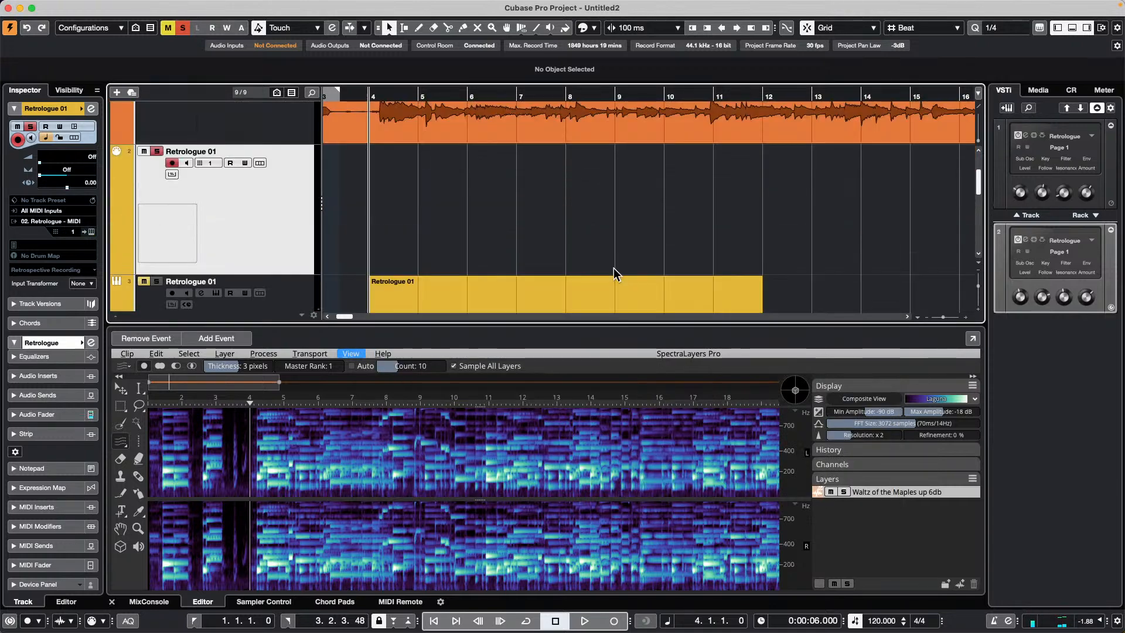
drag(548, 293, 562, 202)
Step: Clear all solos and play the audio together with the moved MIDI part from 3.4.1.0
click(358, 93)
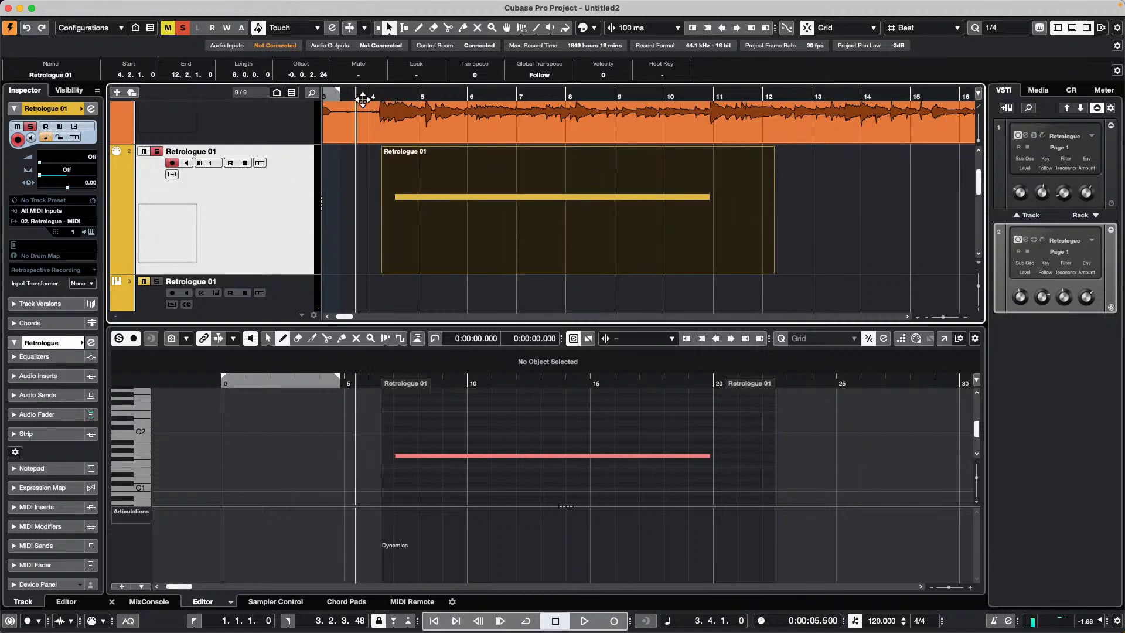
scroll(264, 210, up, 3)
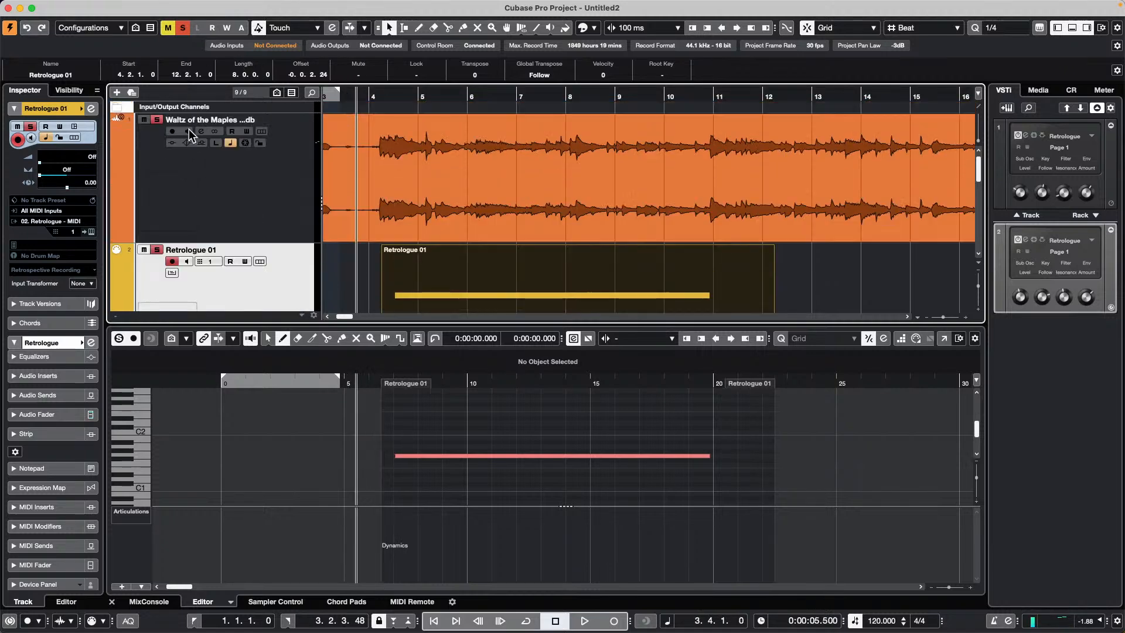
click(181, 28)
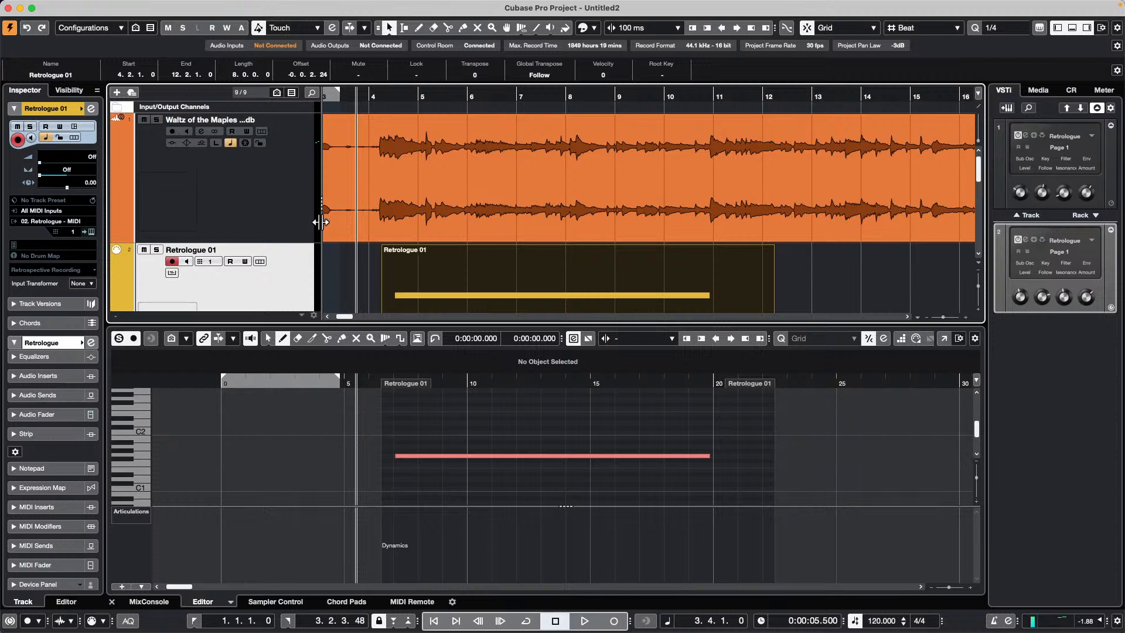
key(space)
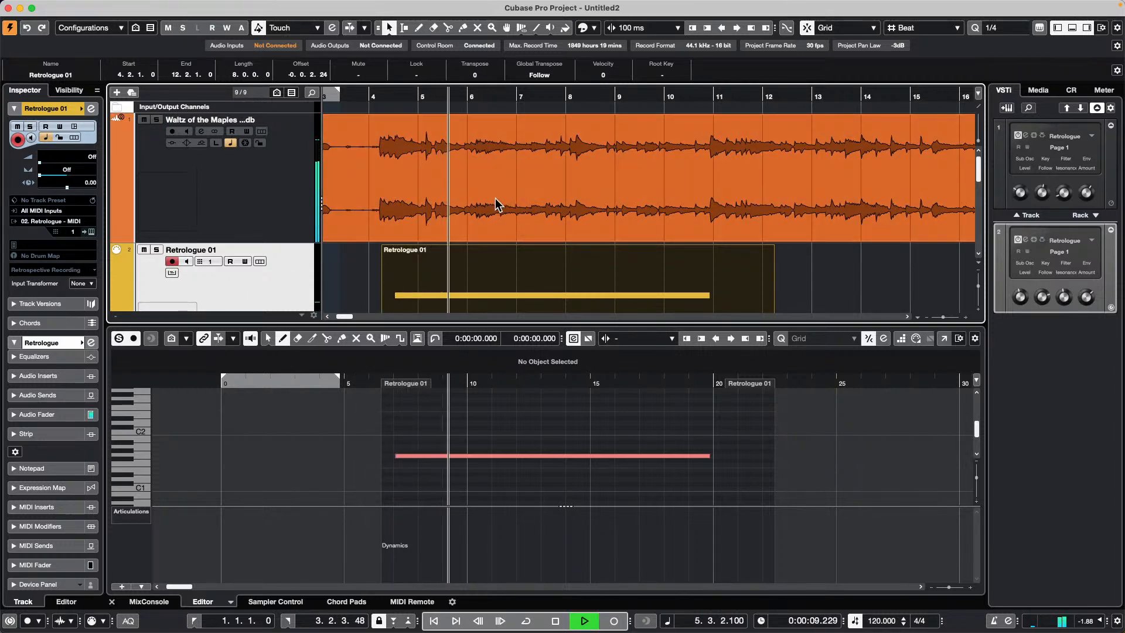
key(space)
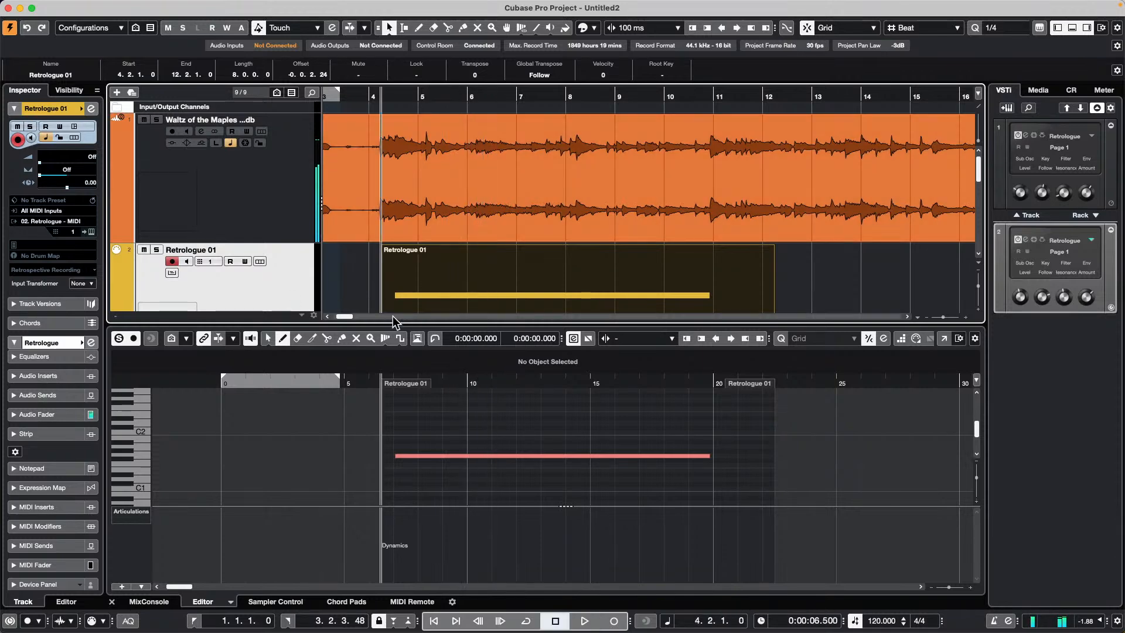
Step: Transpose the held note in the moved MIDI part up one octave to G2
click(482, 439)
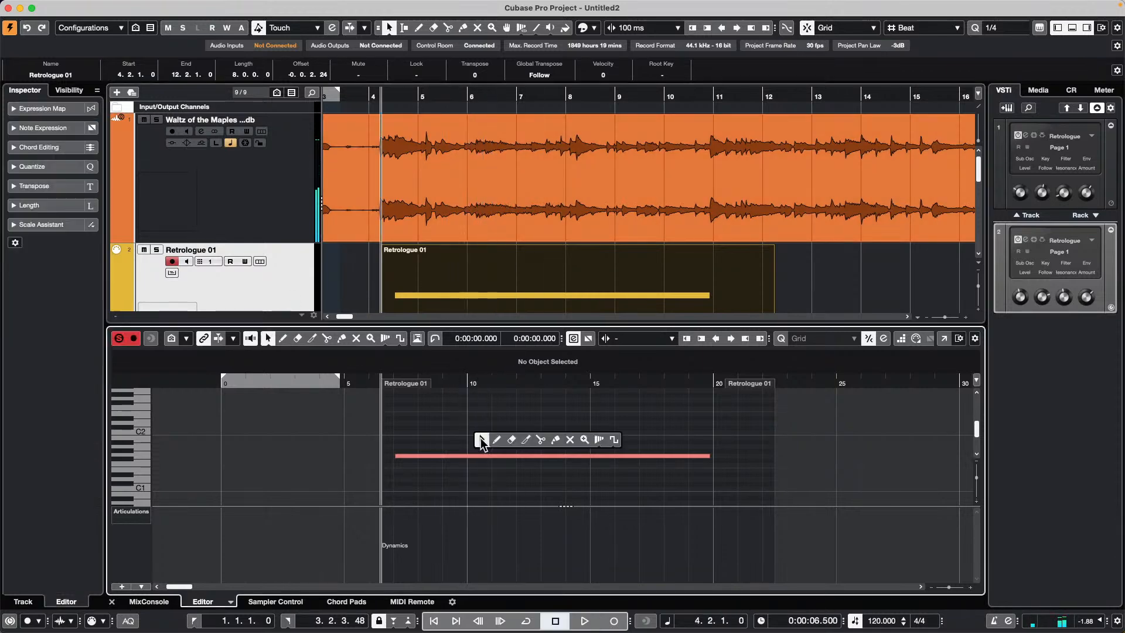
click(509, 456)
key(shift+Up)
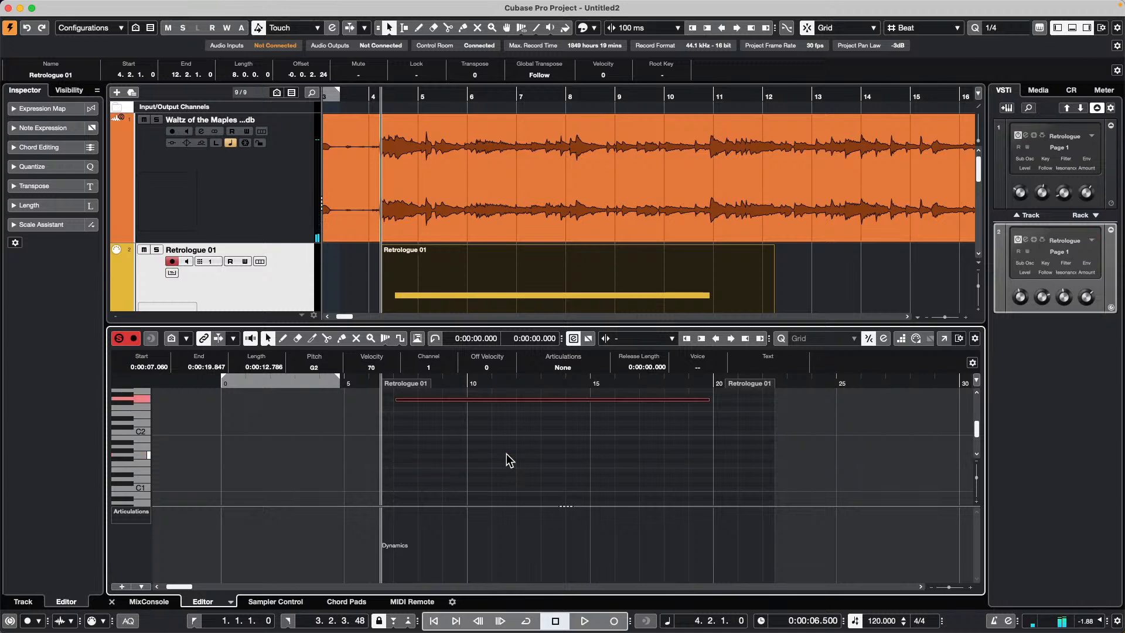
Step: Transpose the held note in the Retrologue 01 MIDI part up one octave to G3 and play it briefly with the audio
key(shift+Up)
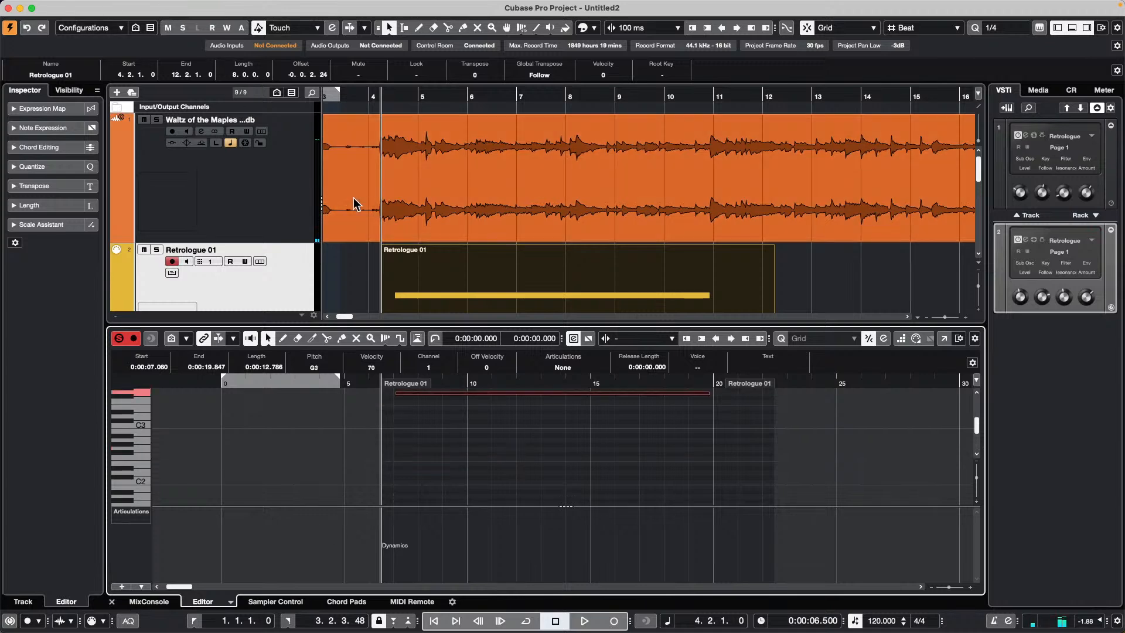
key(space)
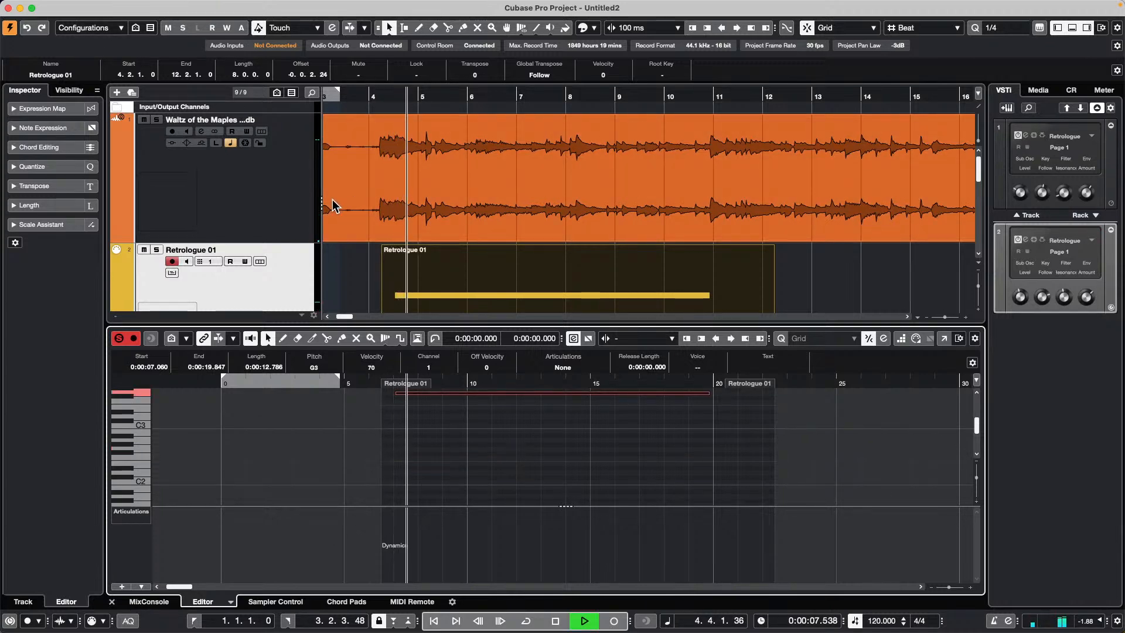
key(space)
Step: Compare the audio with and without the MIDI part by briefly soloing the audio track, then briefly muting the Retrologue 01 MIDI track during playback
click(196, 203)
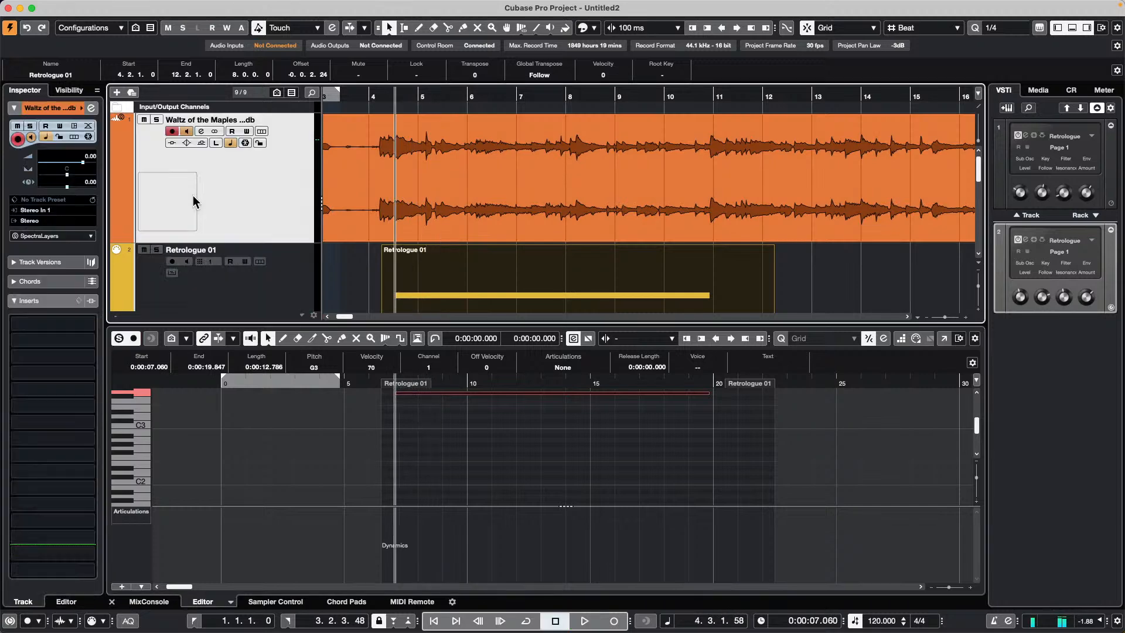
drag(424, 95, 357, 96)
key(space)
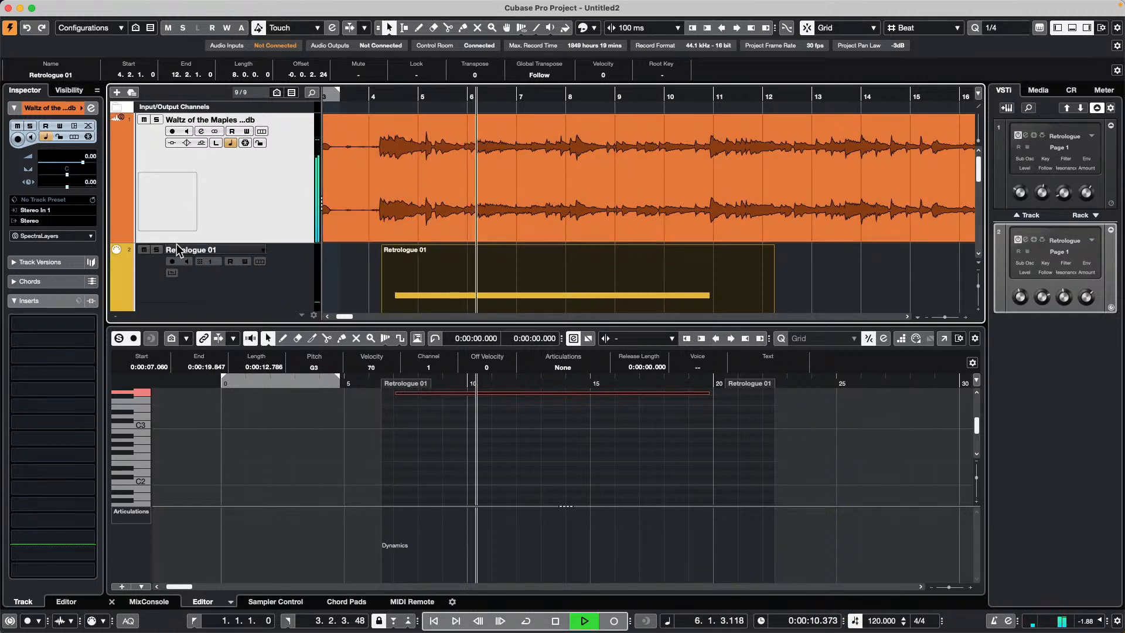
click(157, 120)
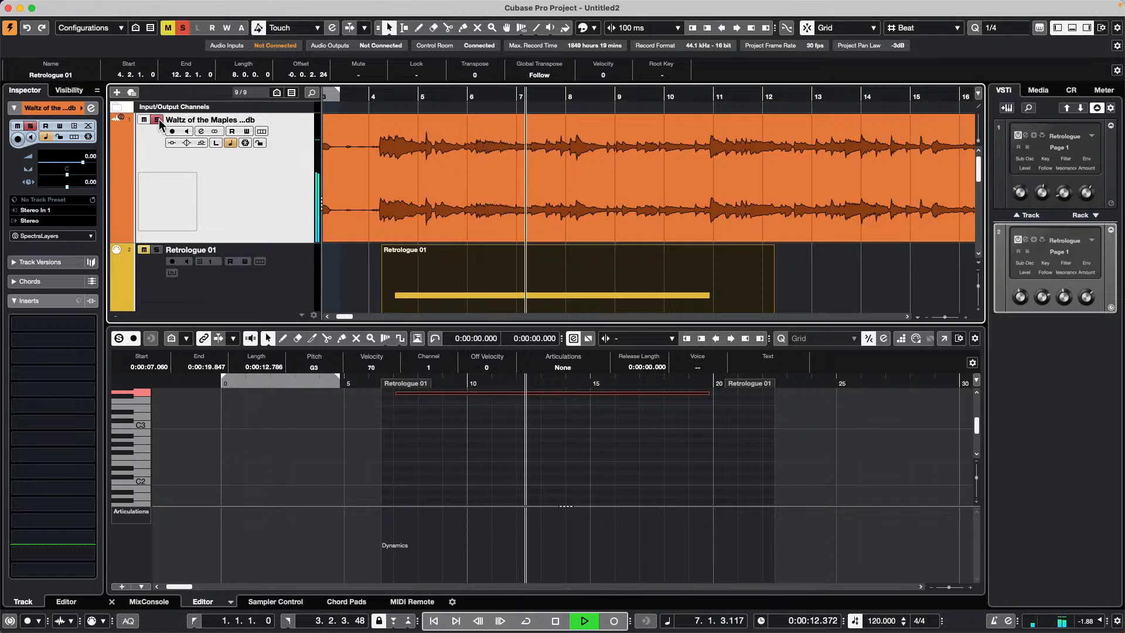
click(156, 119)
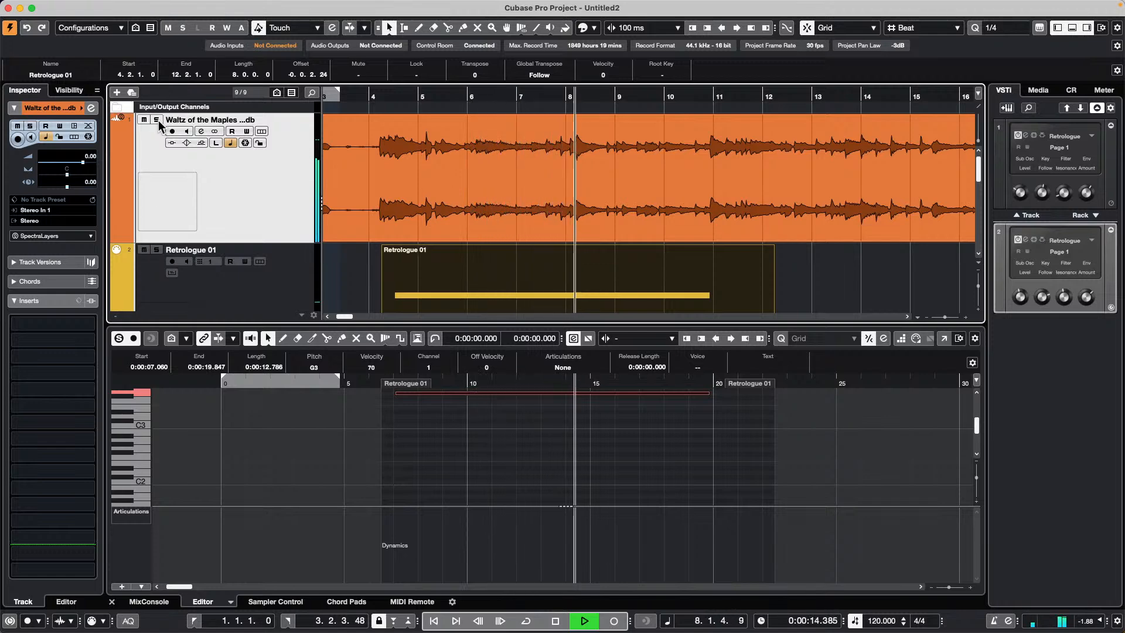
click(143, 251)
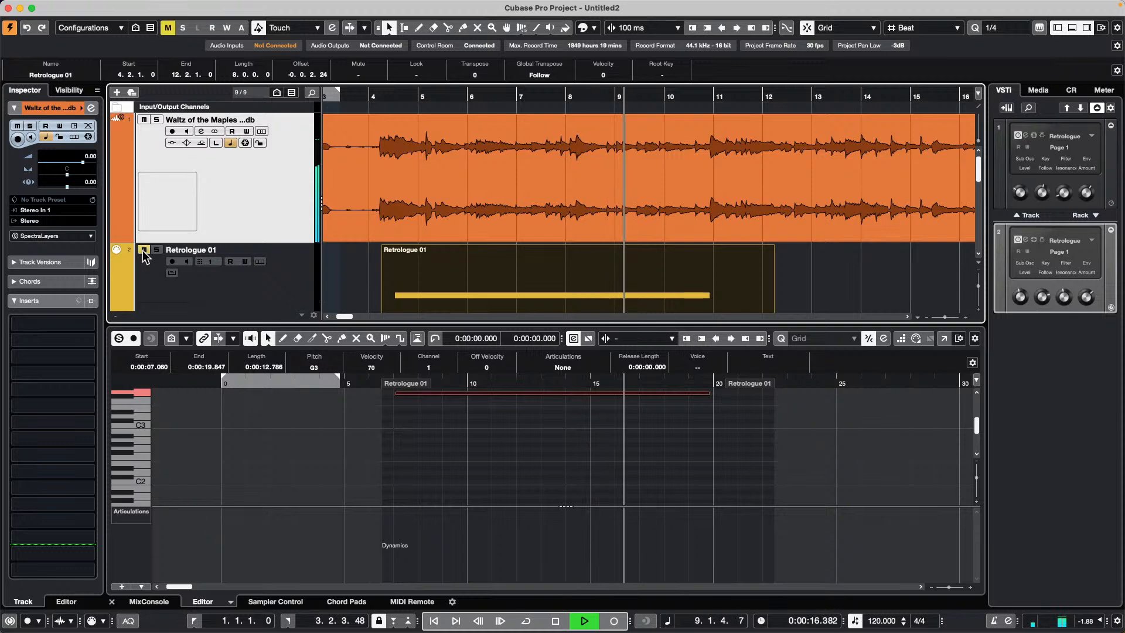
click(143, 252)
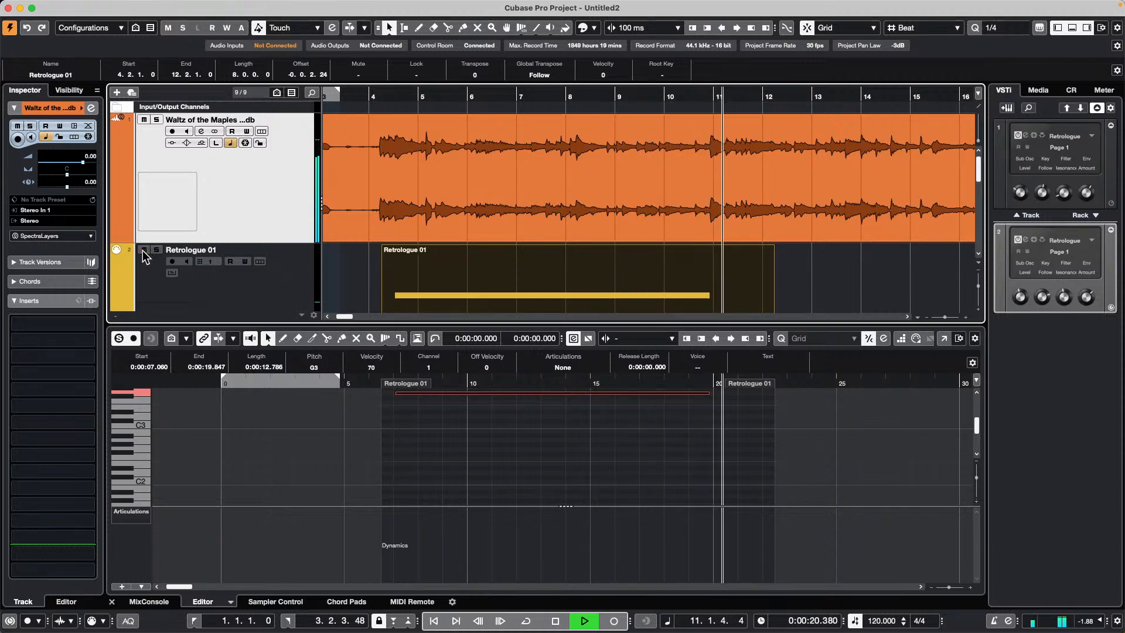
key(space)
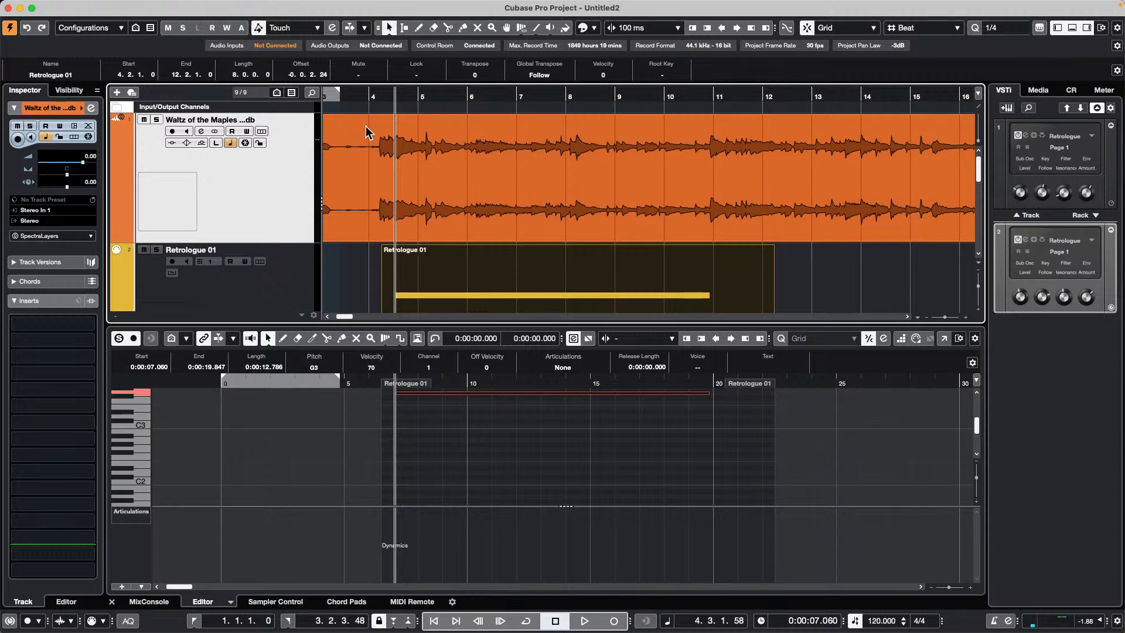
Step: Replay the passage, muting and unmuting the Retrologue 01 MIDI track twice to hear its contribution under the audio
key(space)
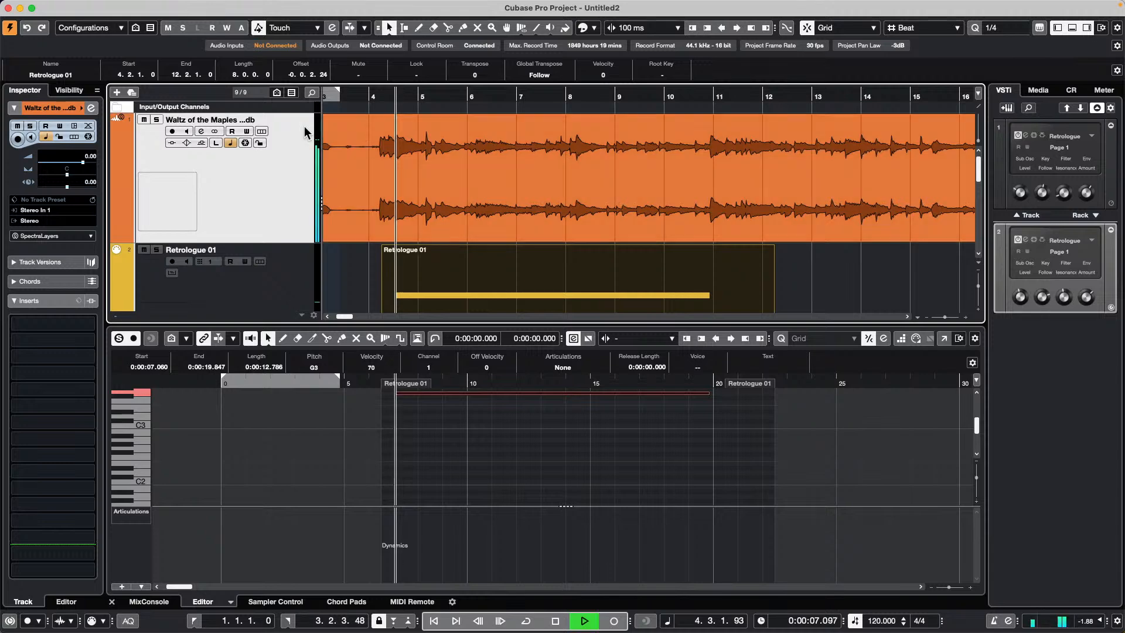
click(144, 250)
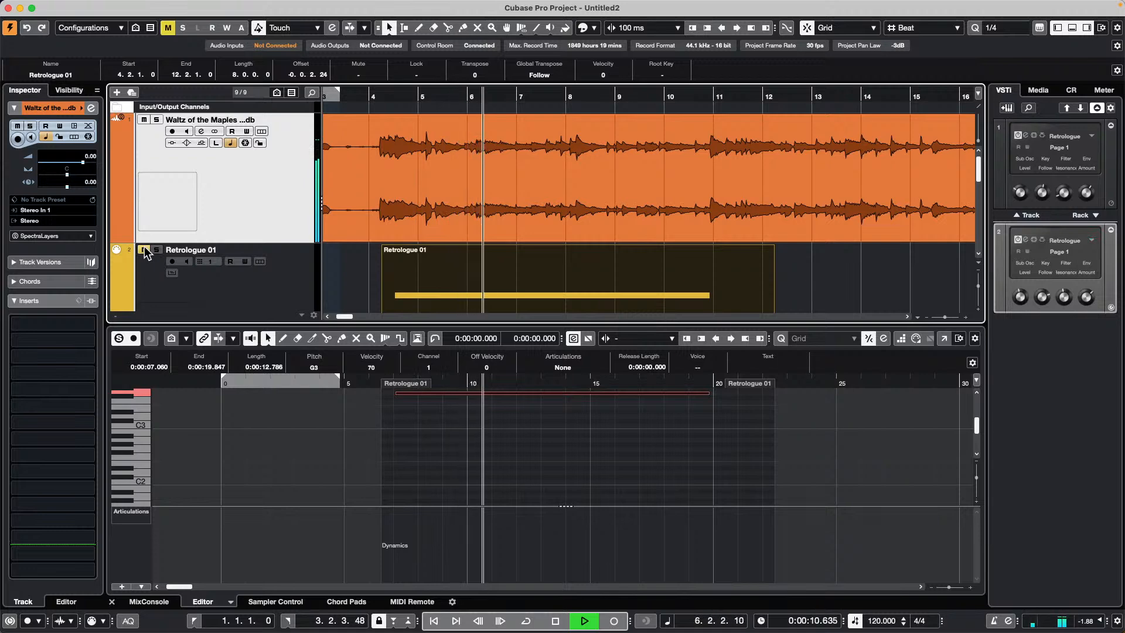
click(144, 249)
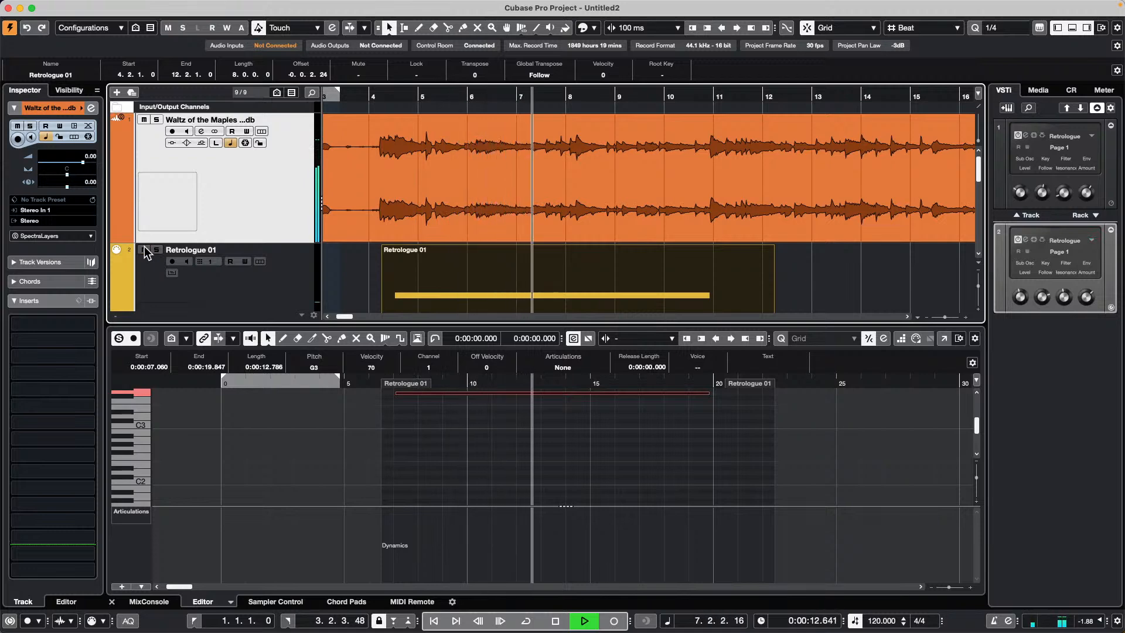
click(144, 249)
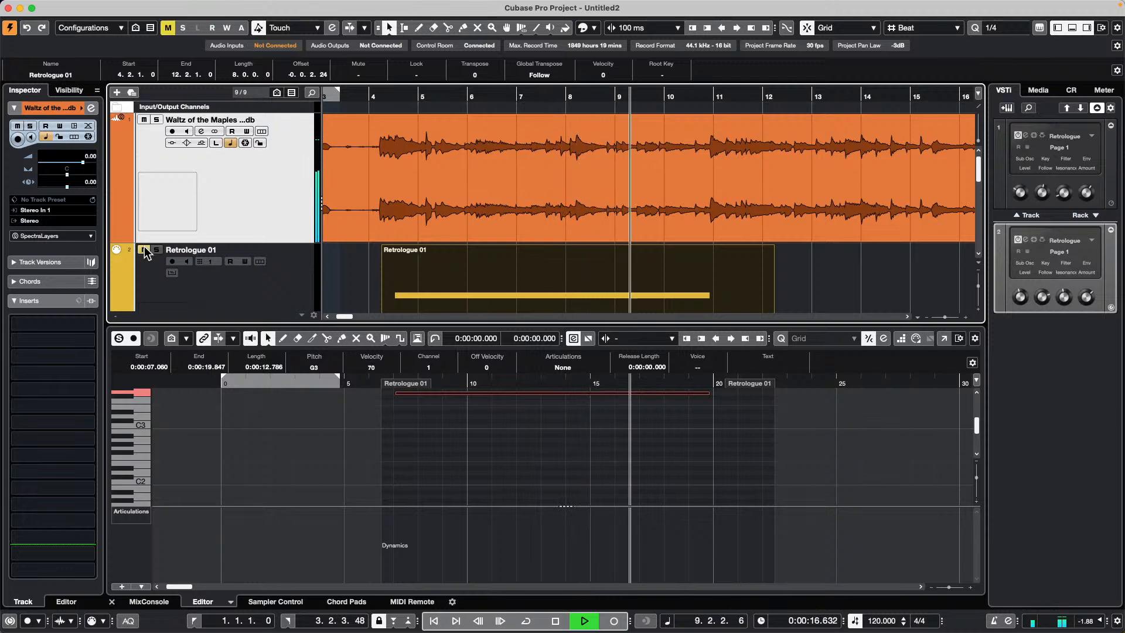
click(143, 249)
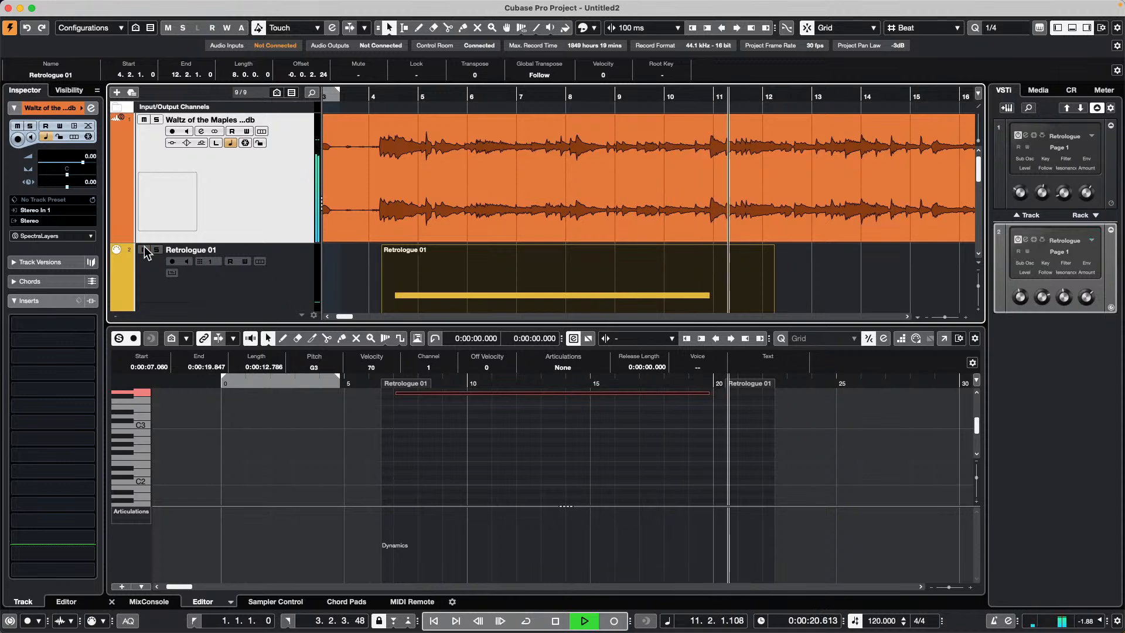
key(space)
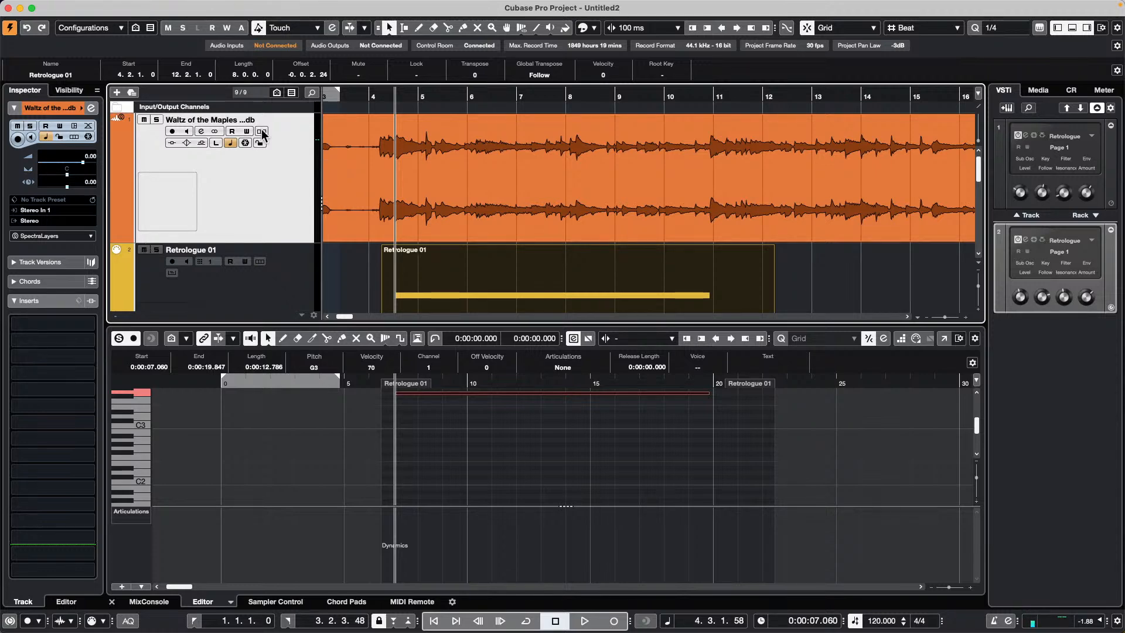
Step: Add one Marker track above the Waltz of the Maples audio track and activate the Draw tool
right_click(263, 181)
mouse_move(266, 186)
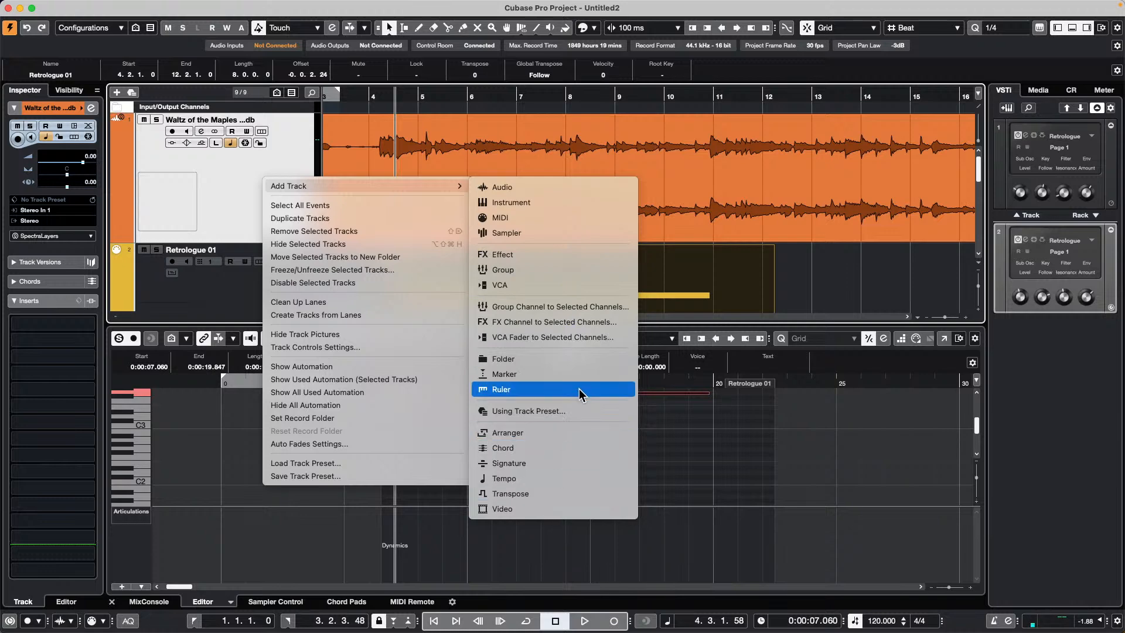
click(580, 374)
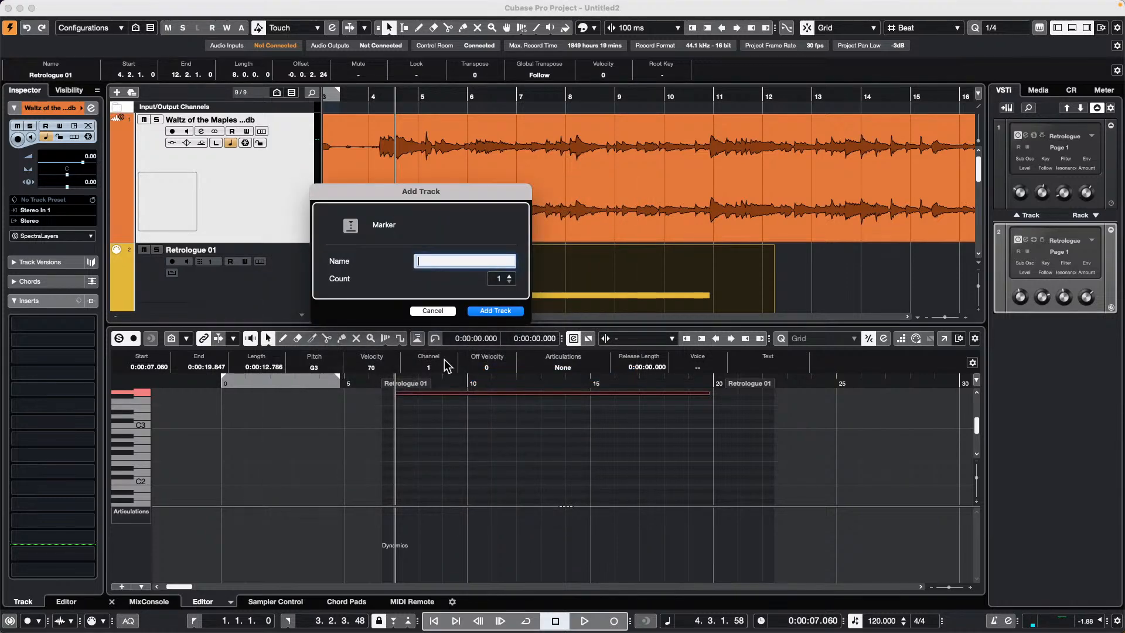
click(491, 311)
right_click(395, 268)
click(430, 273)
Step: Reduce the heights of the Markers track, the audio track and both Retrologue 01 tracks
drag(296, 271, 291, 144)
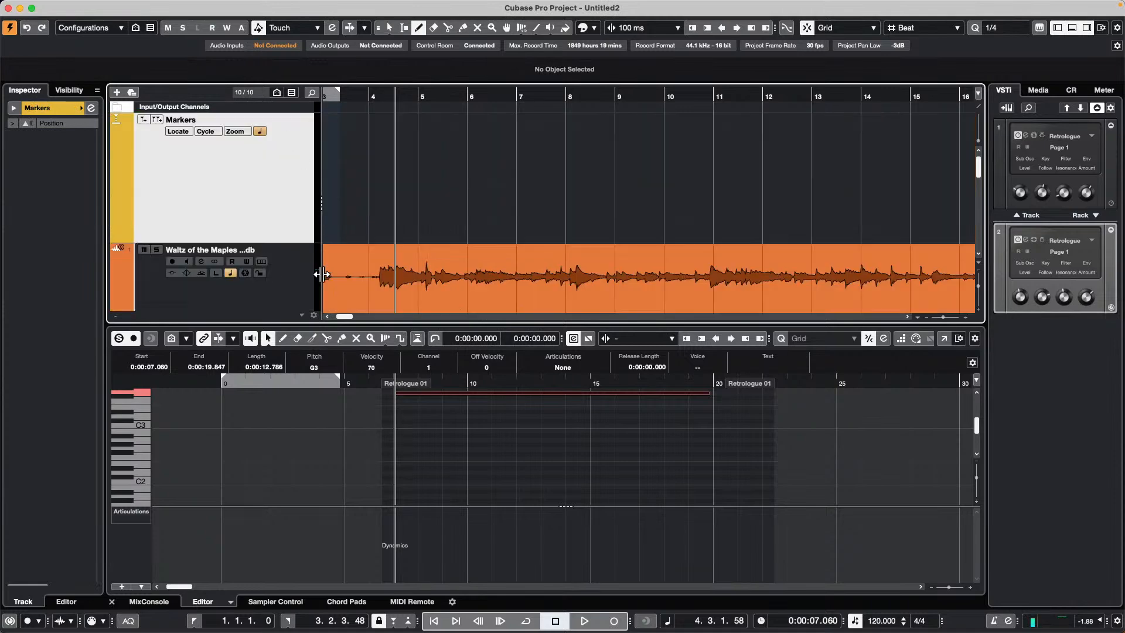
drag(285, 242, 289, 161)
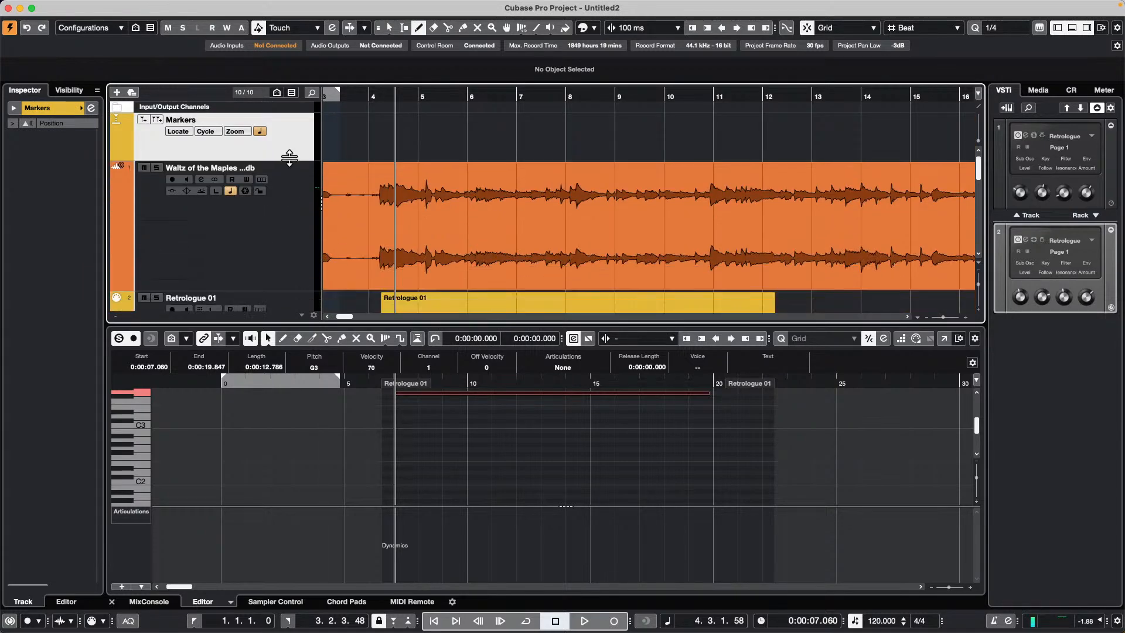
drag(293, 293, 293, 185)
scroll(273, 272, down, 5)
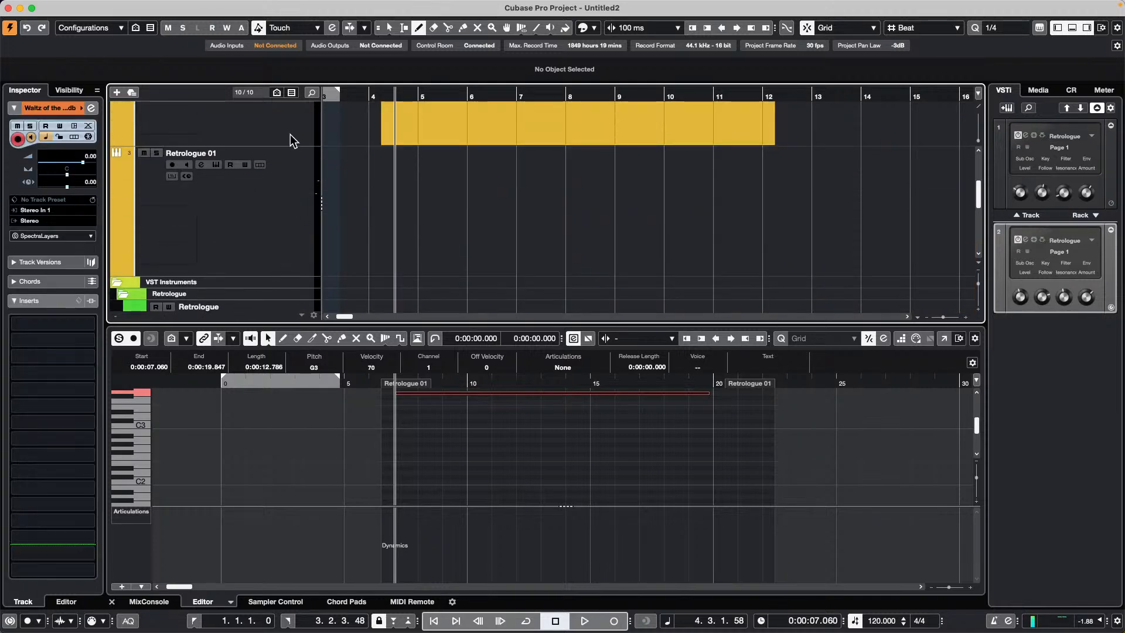
drag(284, 146, 286, 82)
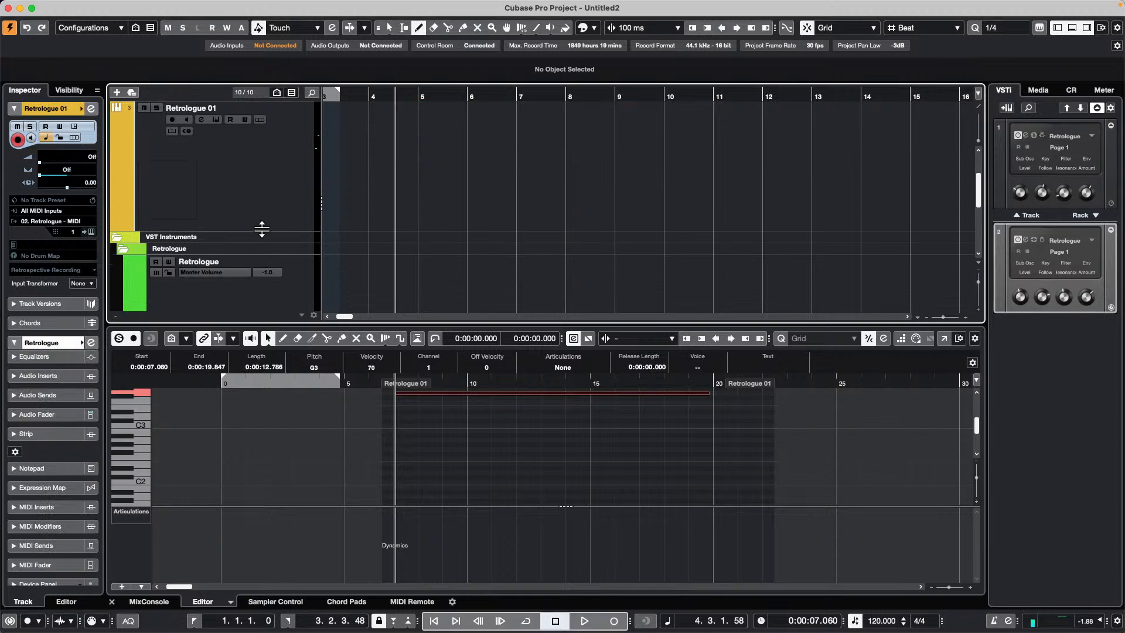
drag(262, 231, 269, 118)
Step: Add eight stereo audio tracks below the Retrologue 01 instrument track
right_click(295, 125)
mouse_move(369, 132)
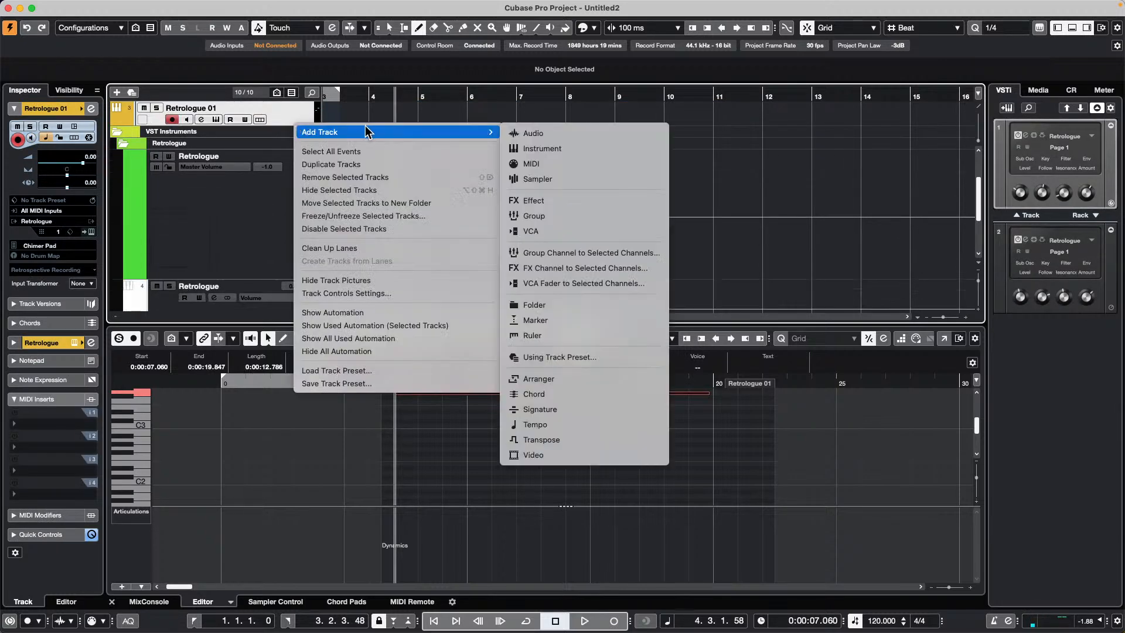
click(536, 140)
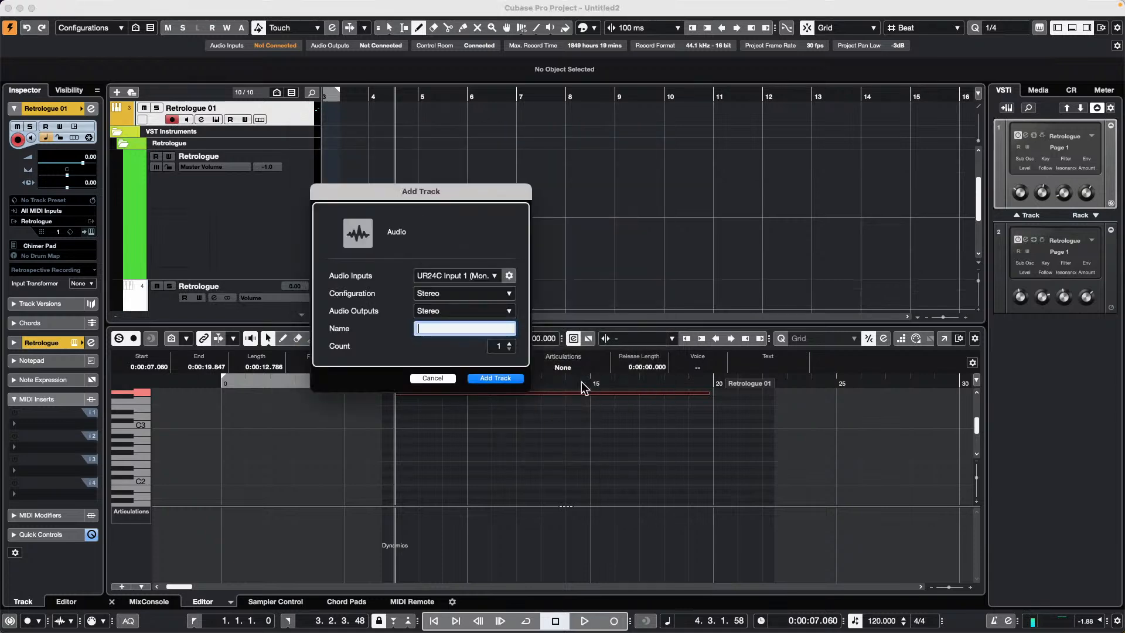
scroll(510, 347, up, 5)
scroll(510, 351, up, 2)
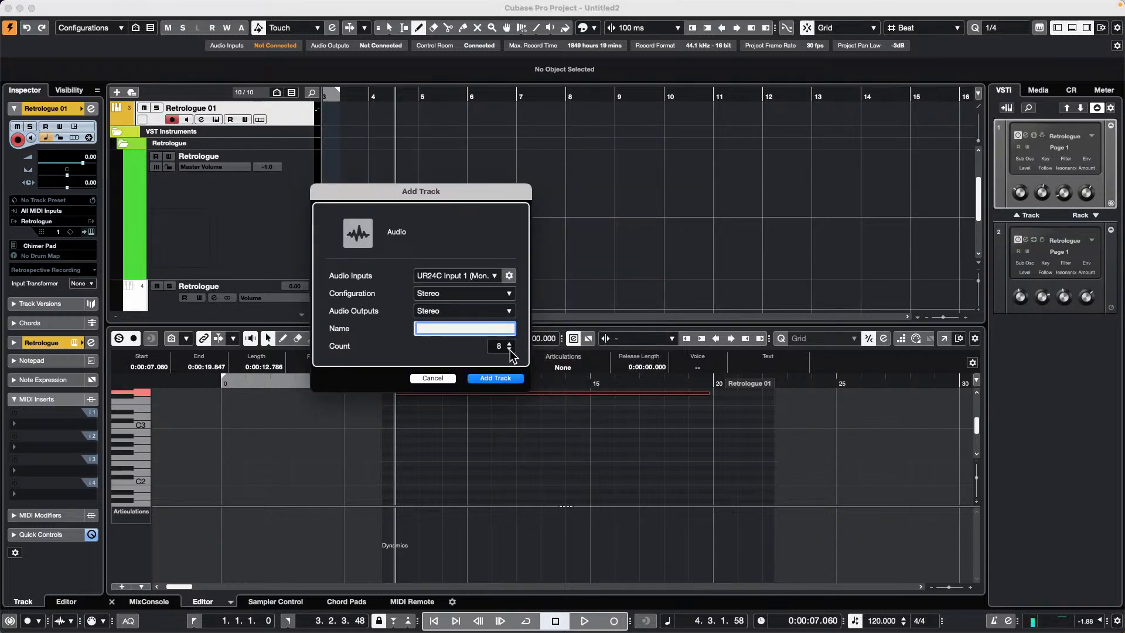
click(507, 379)
Step: Draw eight position markers on the Markers track between about bar 5 and 12.3.1.0 and check their lines across the tracks
scroll(420, 233, up, 3)
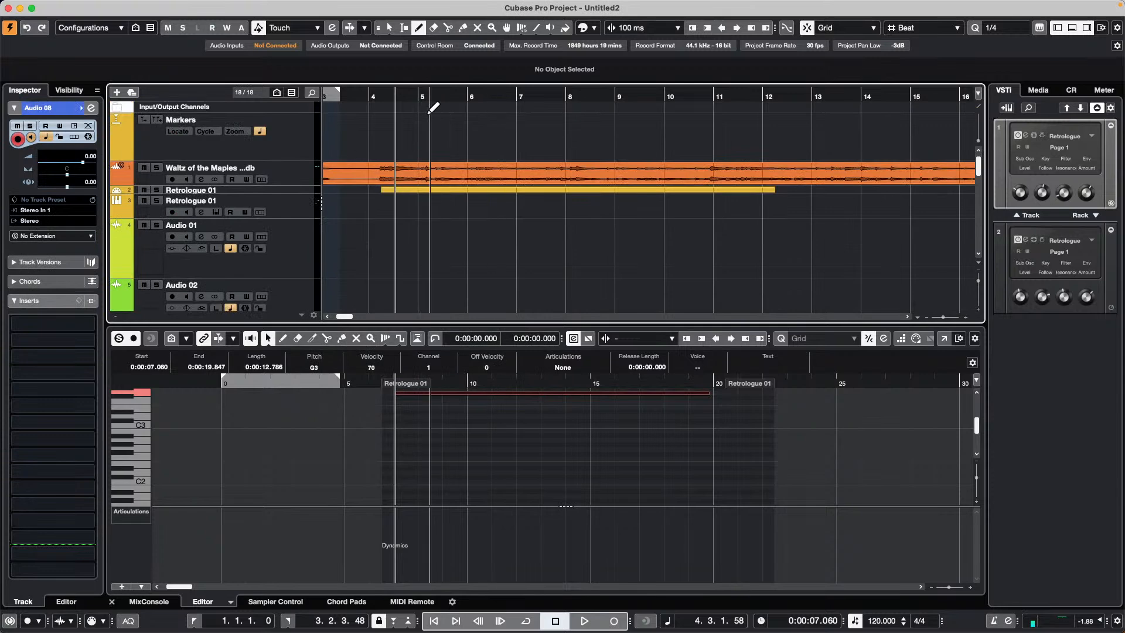
click(431, 129)
click(542, 130)
click(605, 130)
click(641, 130)
click(715, 130)
click(739, 130)
click(776, 130)
click(787, 132)
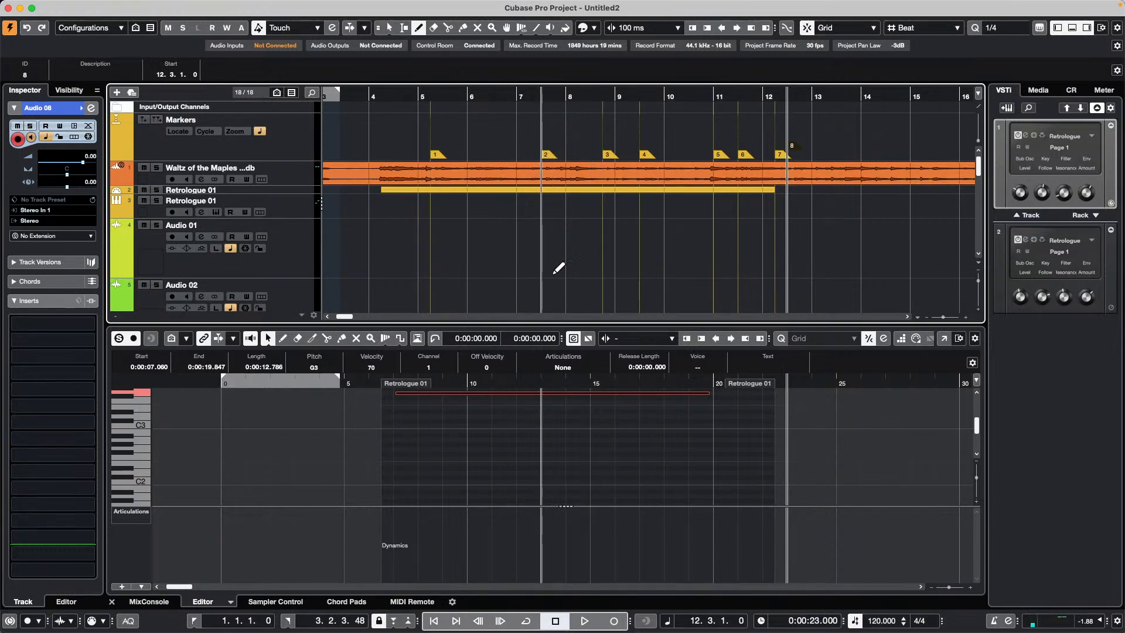
scroll(517, 229, down, 5)
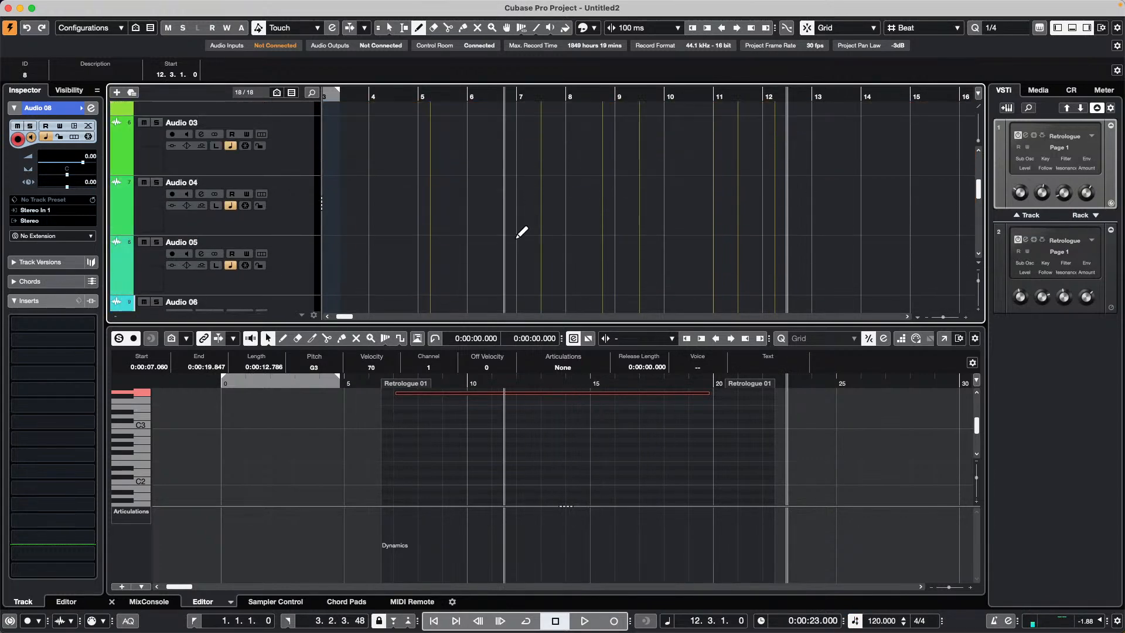
scroll(518, 229, up, 5)
Step: Set Show Marker Lines to Off in the Event Display marker preferences and apply the change
click(45, 6)
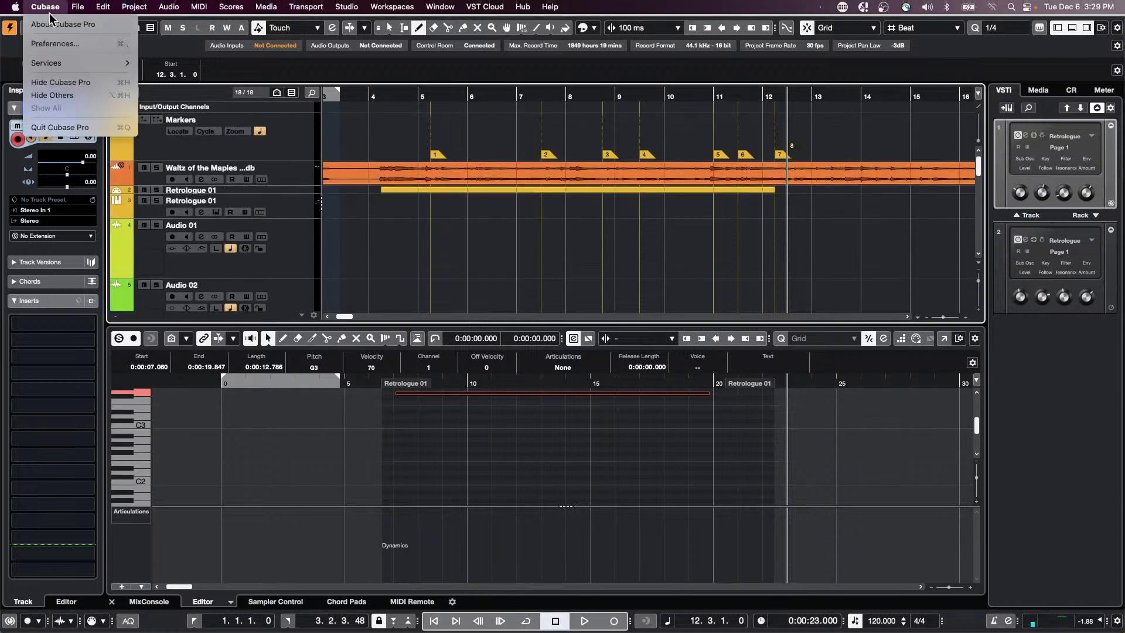
click(83, 45)
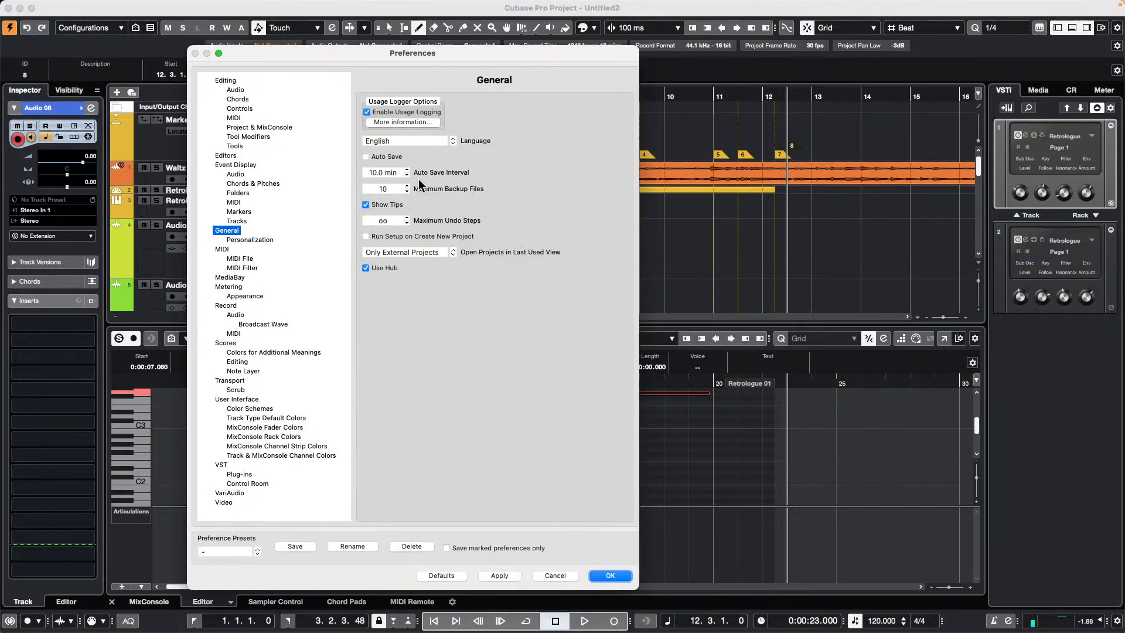
click(239, 166)
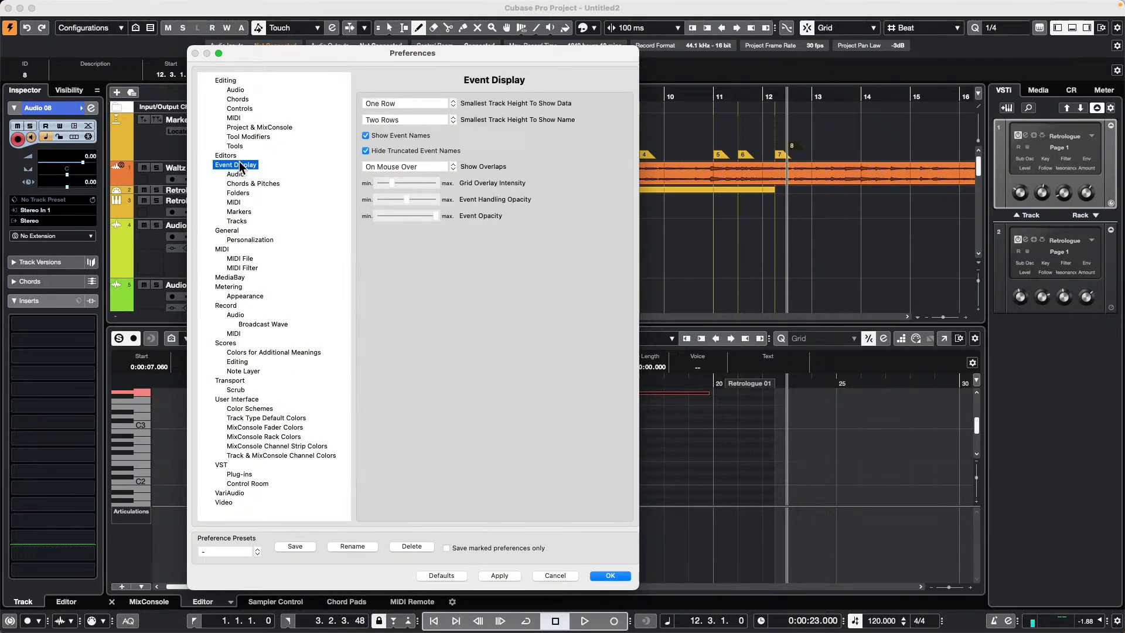
click(240, 213)
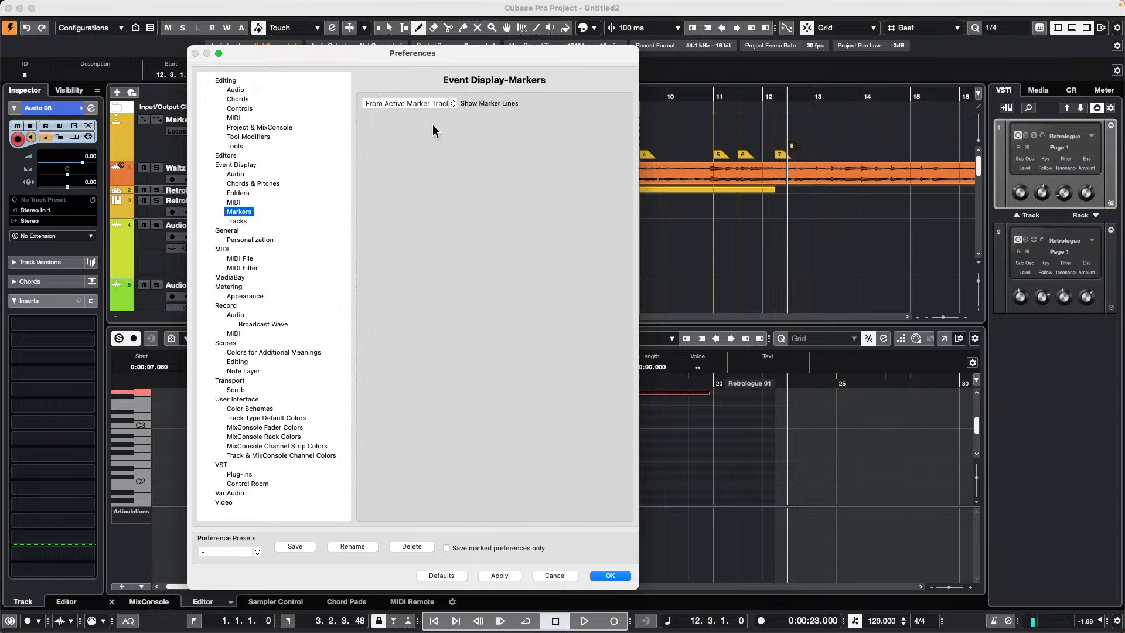
click(428, 101)
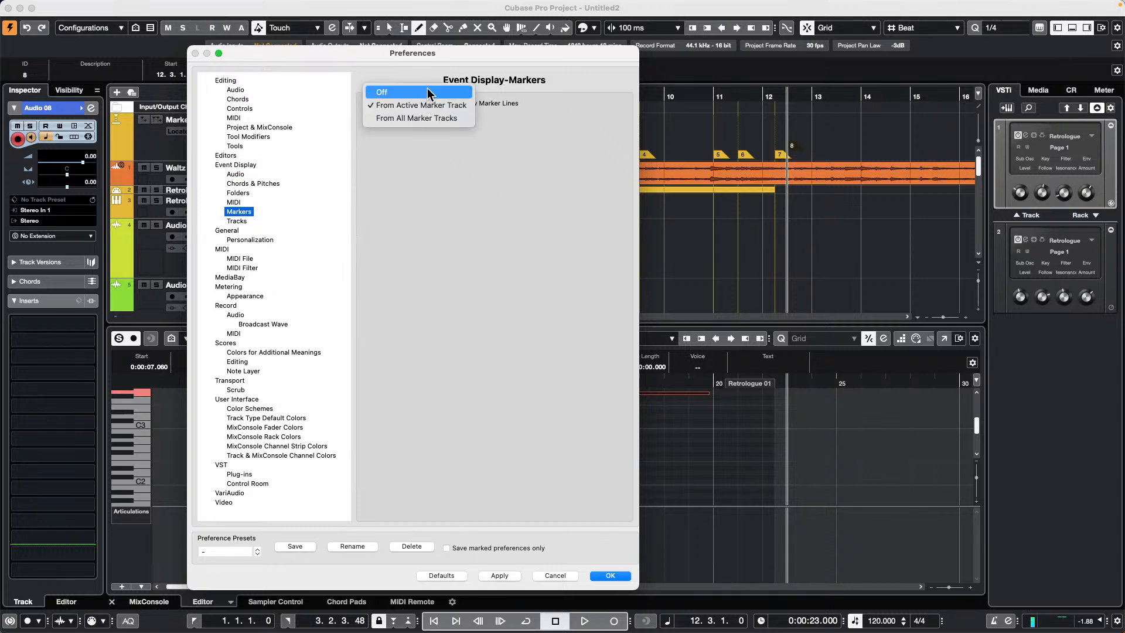
click(429, 94)
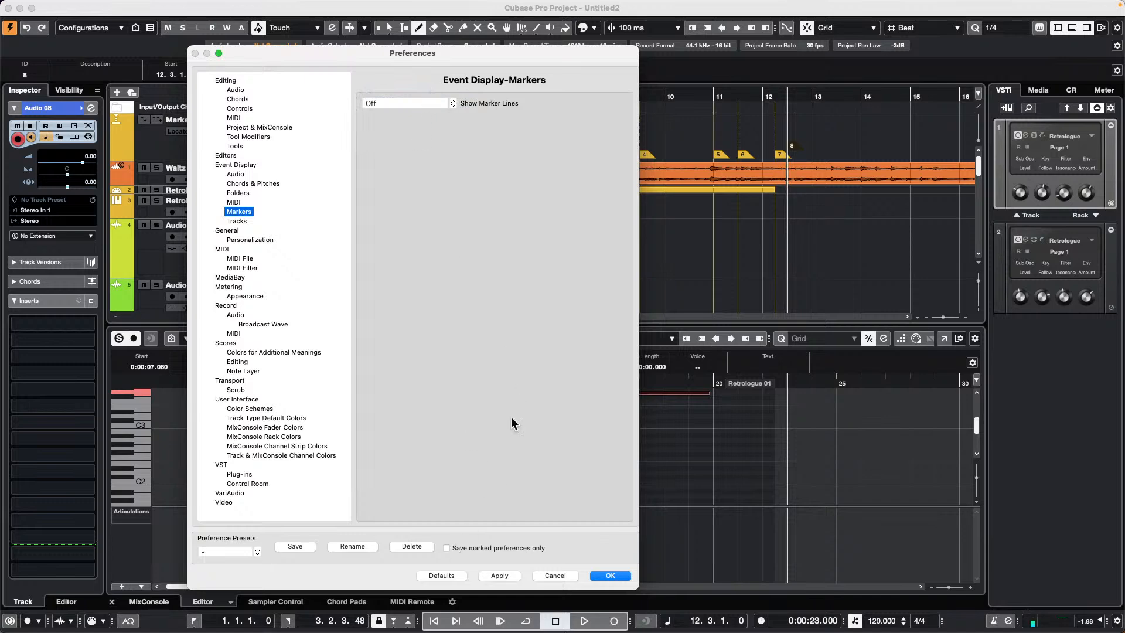
drag(476, 53, 275, 66)
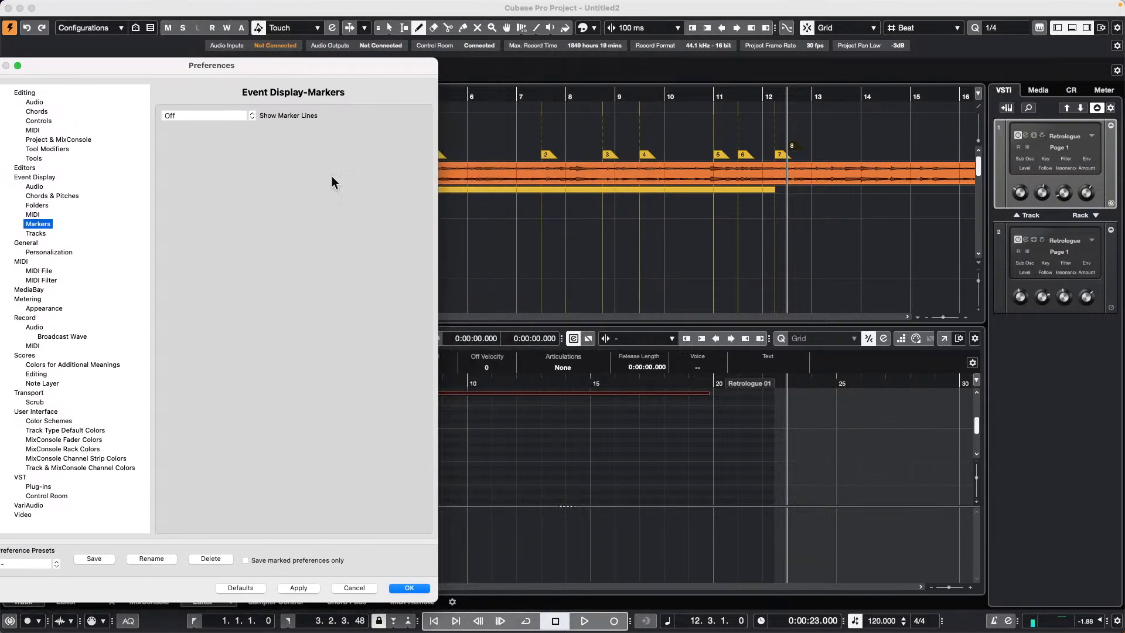
click(298, 588)
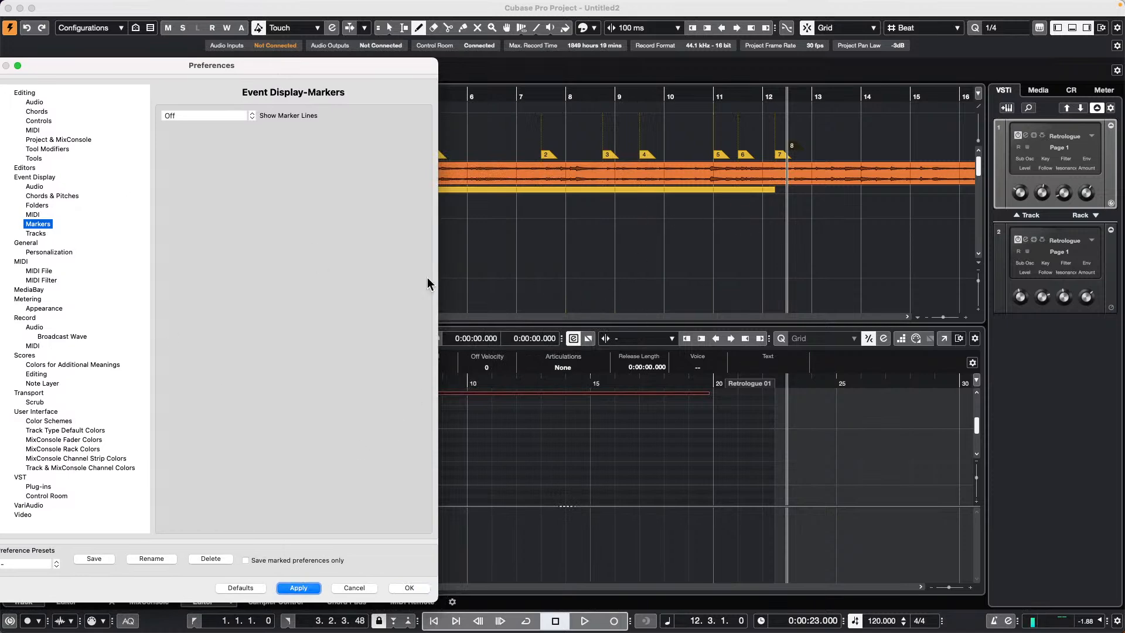
Step: Set Show Marker Lines to From Active Marker Track, apply the change and close the preferences
click(212, 118)
click(250, 128)
click(309, 586)
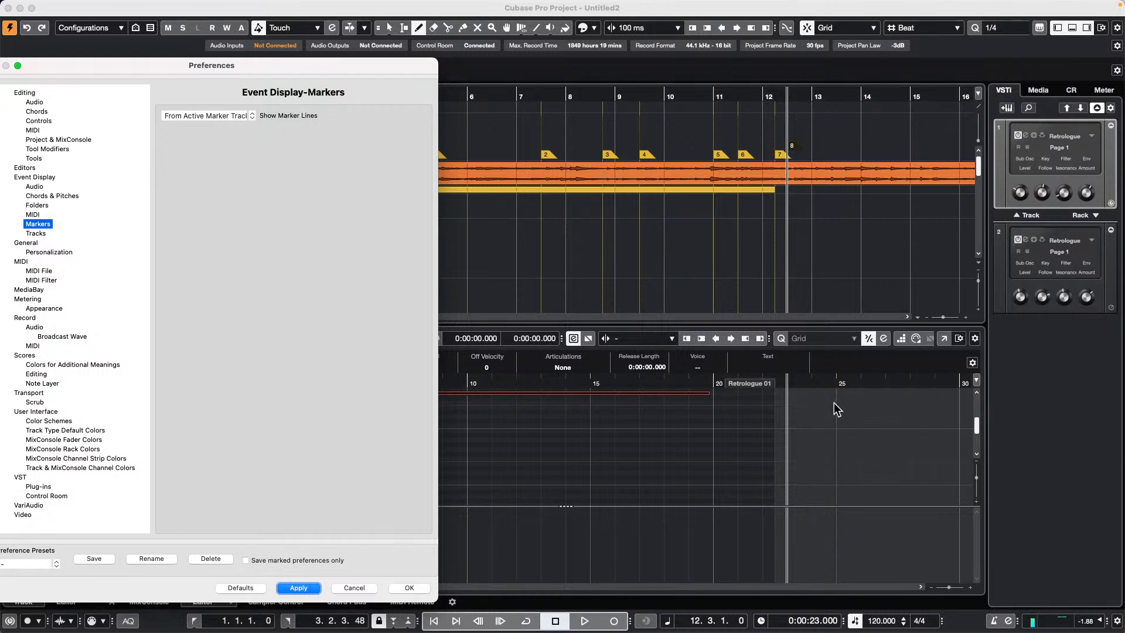
click(428, 588)
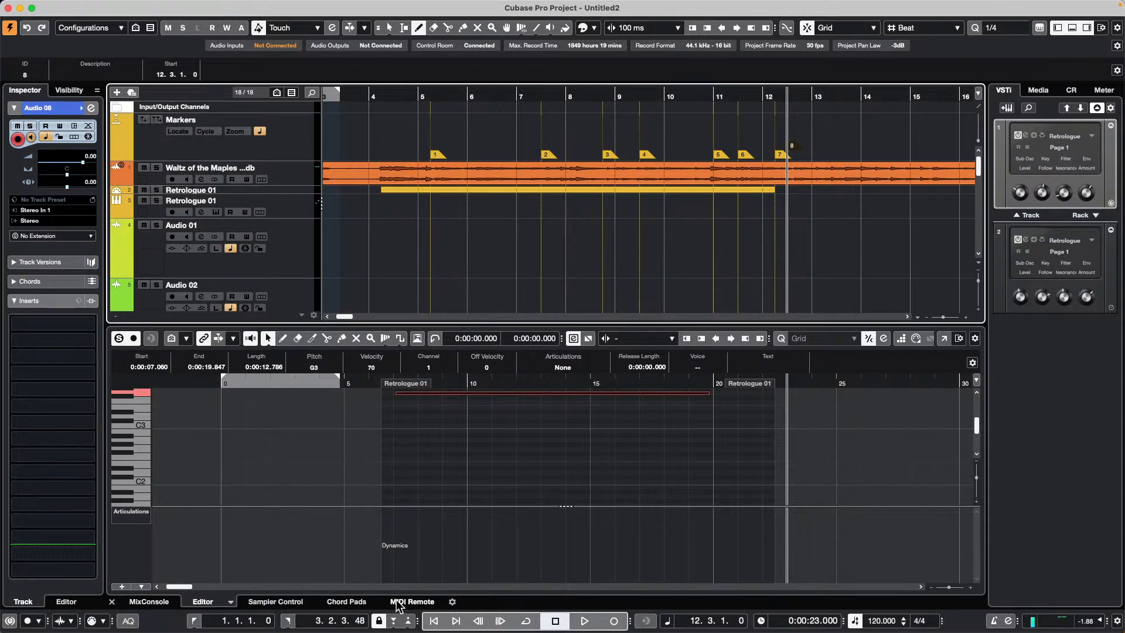
Step: Delete the ChoiSauce - 100 controller script from the MIDI Remote surfaces and confirm the deletion
click(428, 603)
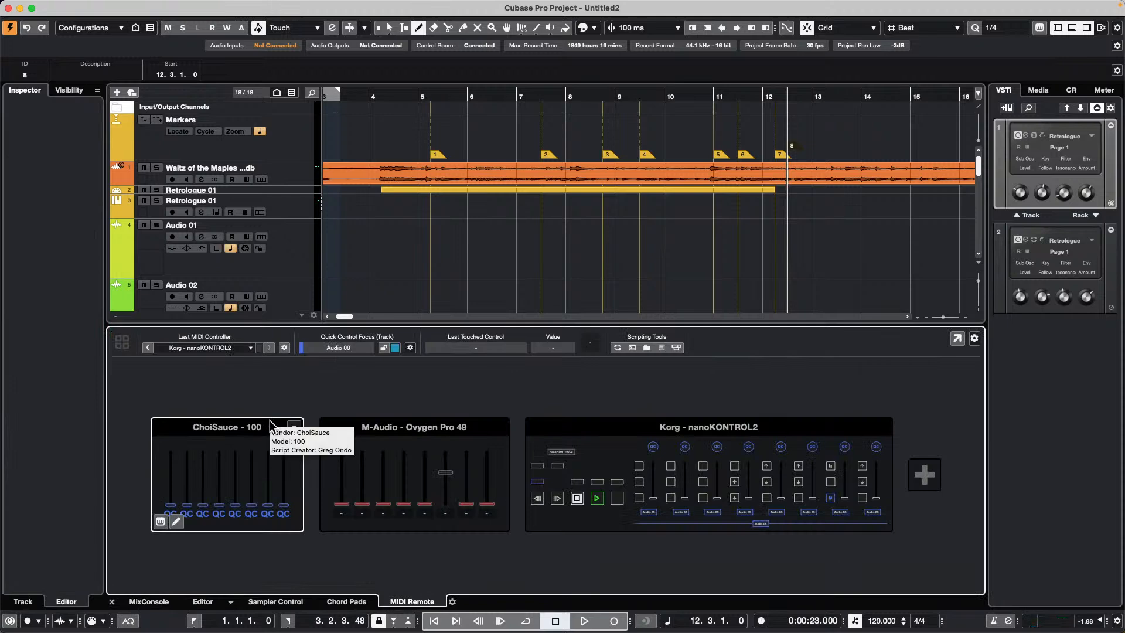
click(175, 523)
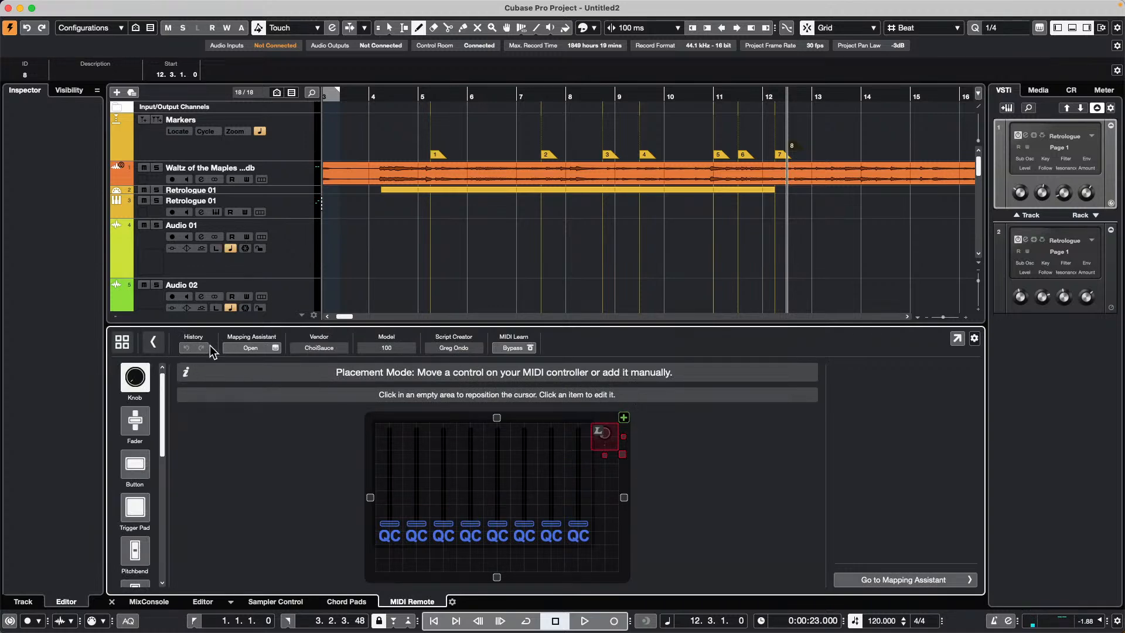
click(119, 340)
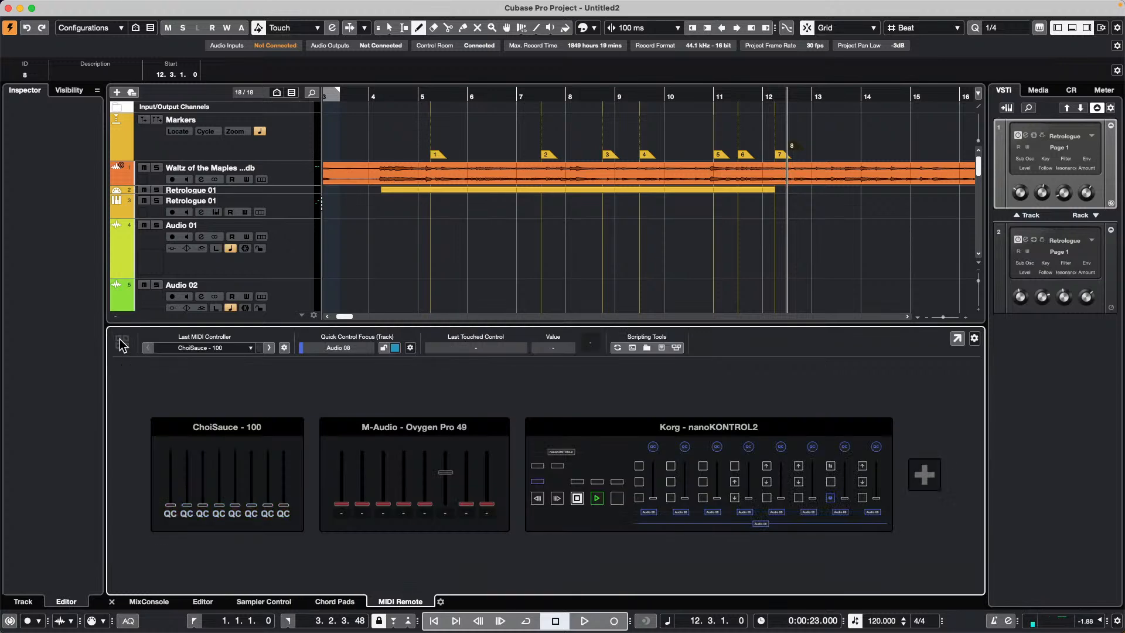
click(298, 428)
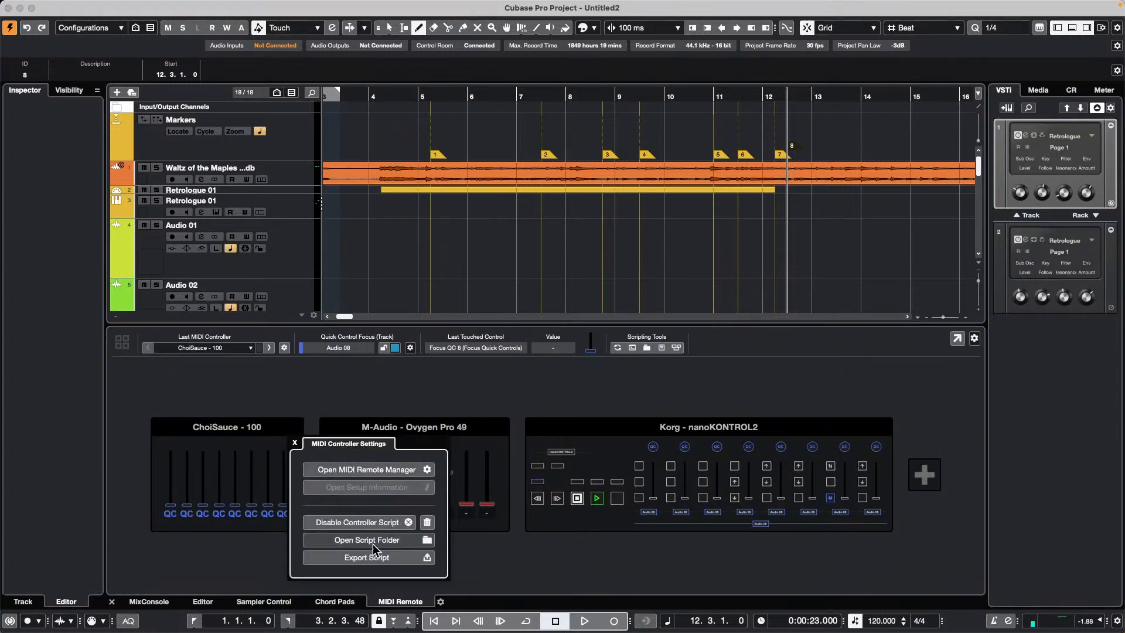
click(427, 522)
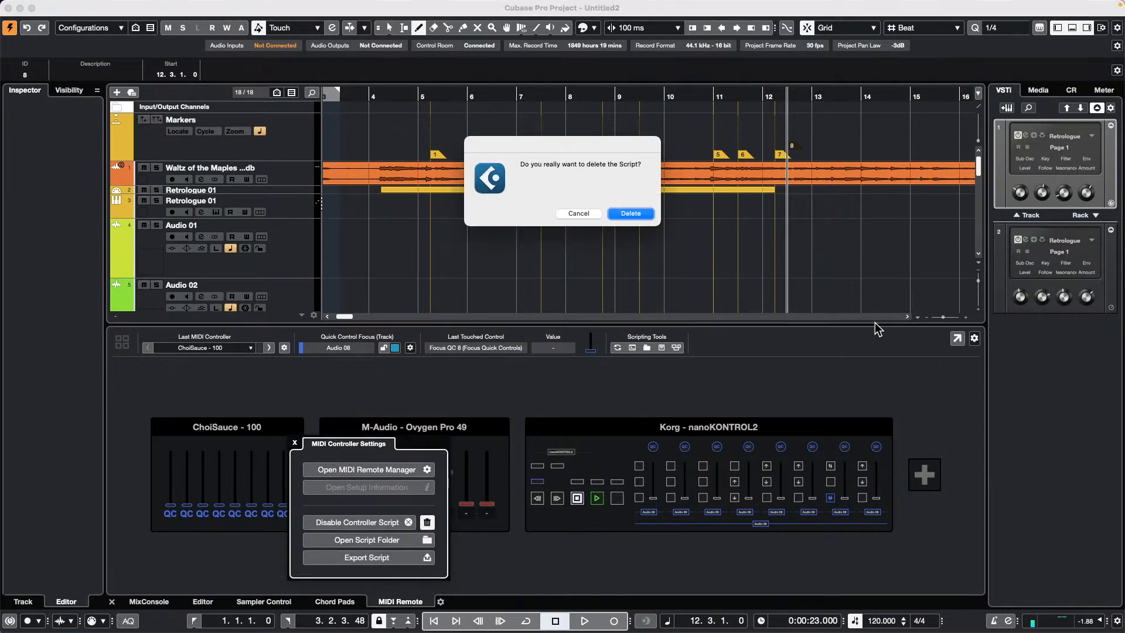
click(644, 213)
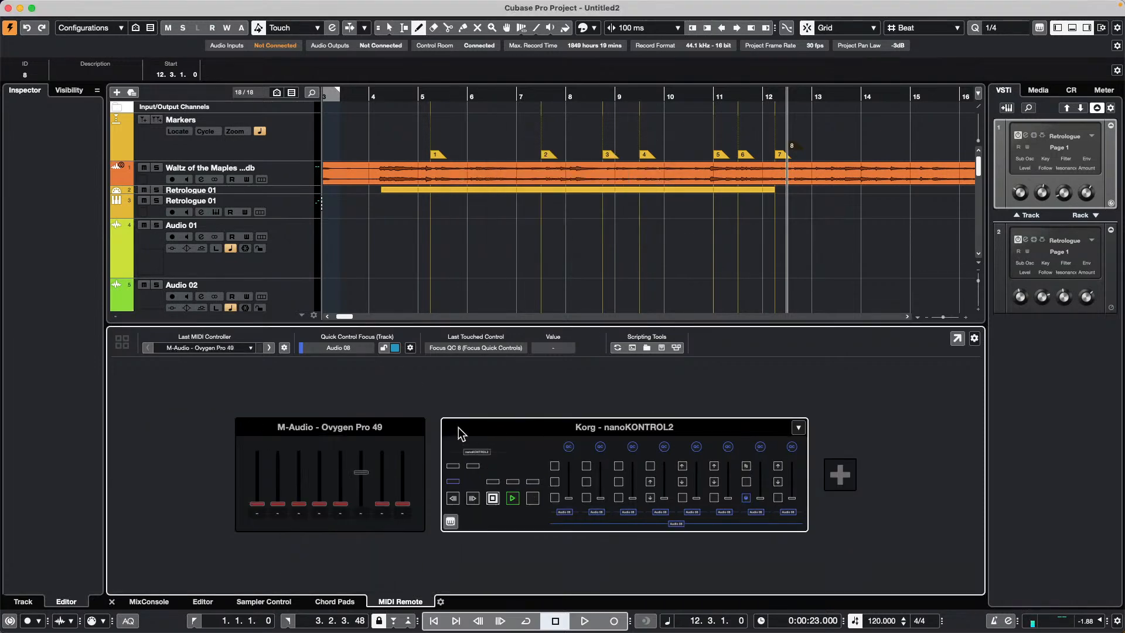
Step: Start a new MIDI controller surface with the added vendor ChoiSauce, model 100 and the script creator's name
click(841, 475)
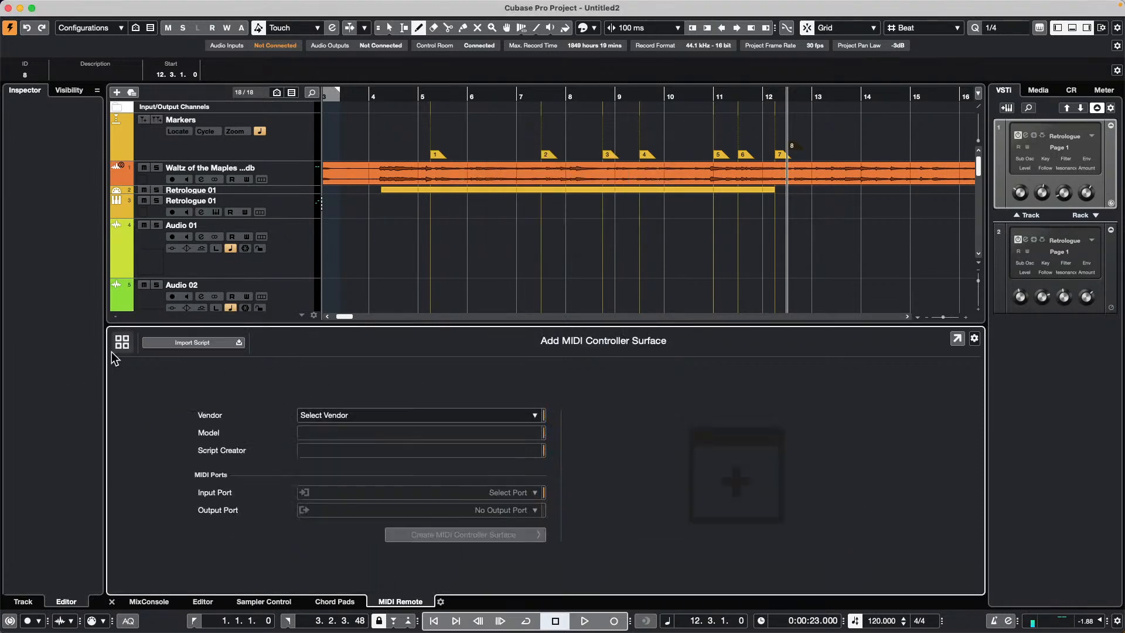
click(304, 417)
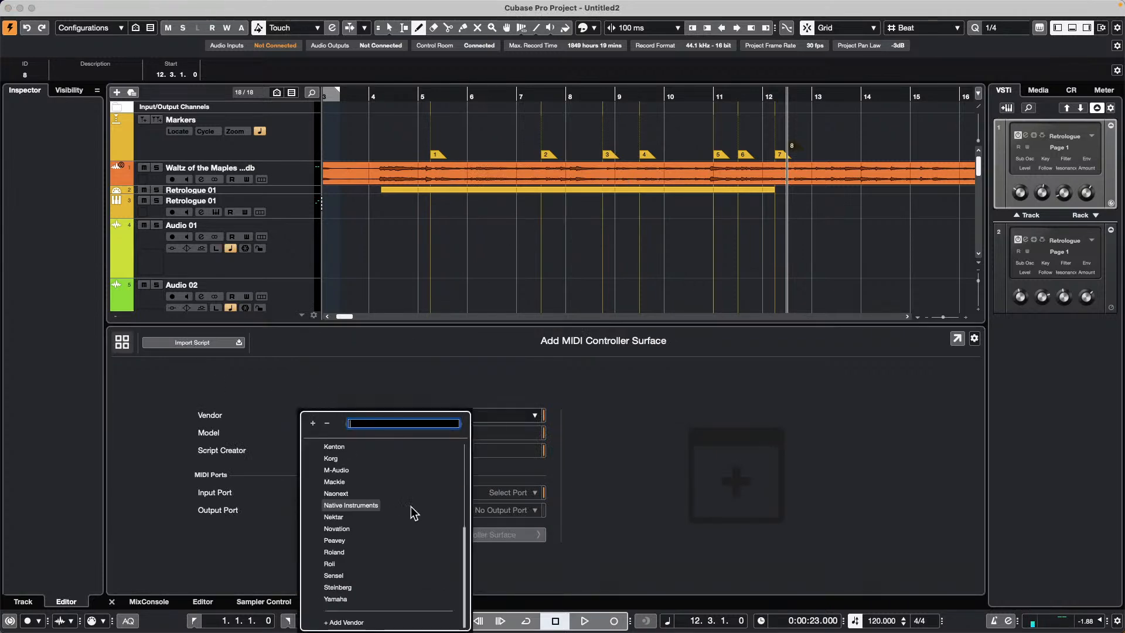
click(351, 623)
click(388, 415)
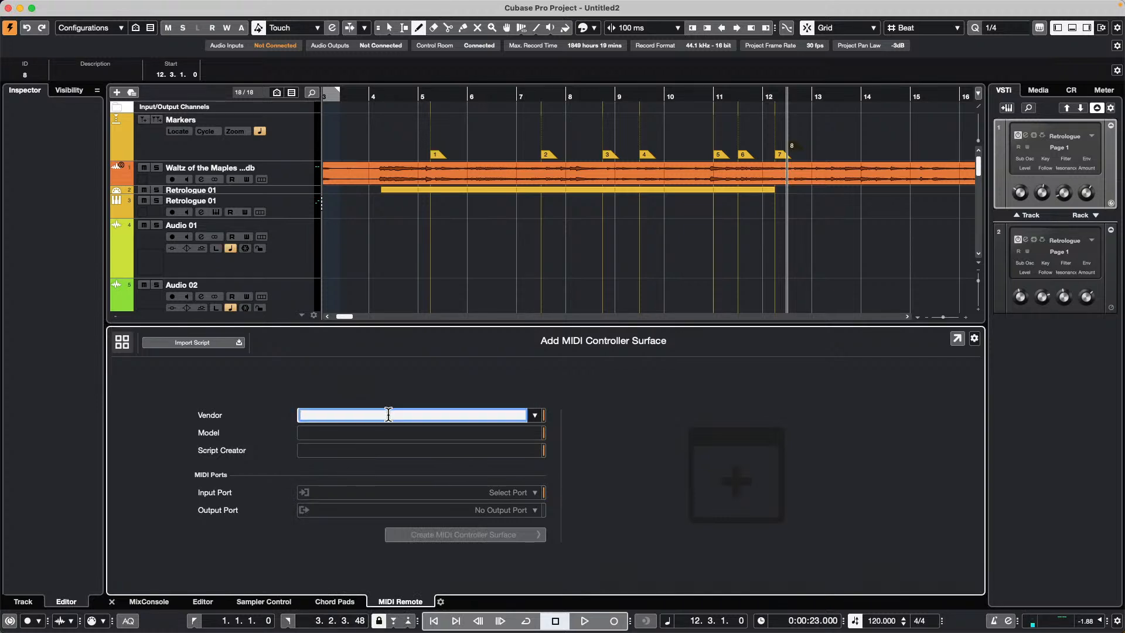
text(ChoiSauce)
click(386, 435)
text(100)
click(369, 451)
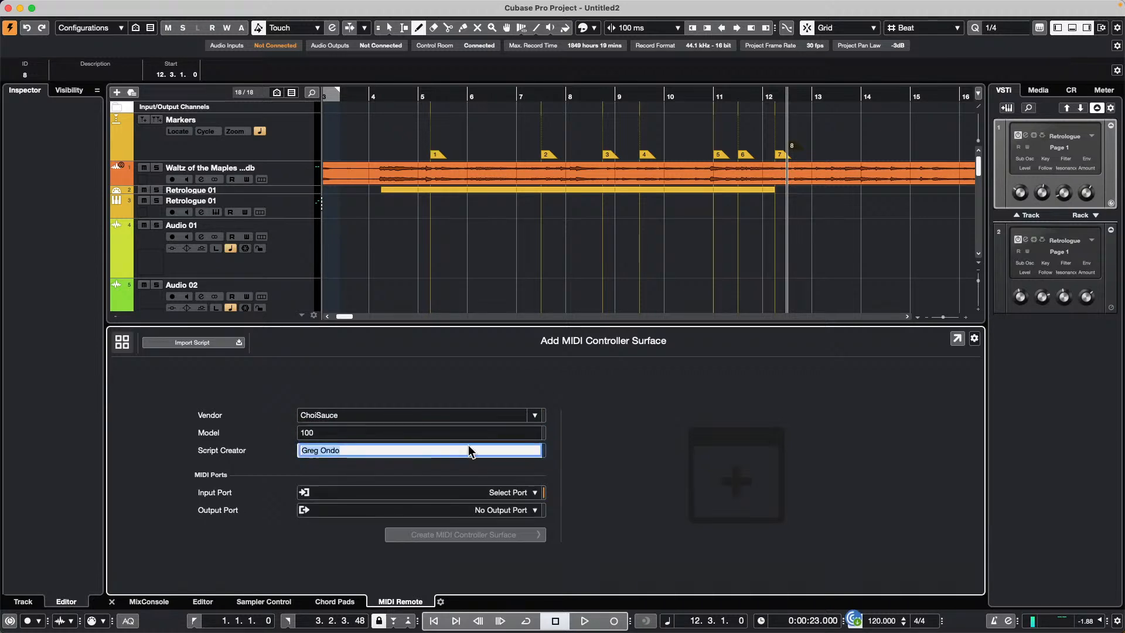
Step: Assign ChoiSauce 100 as both the input port and the output port of the new controller surface
click(375, 492)
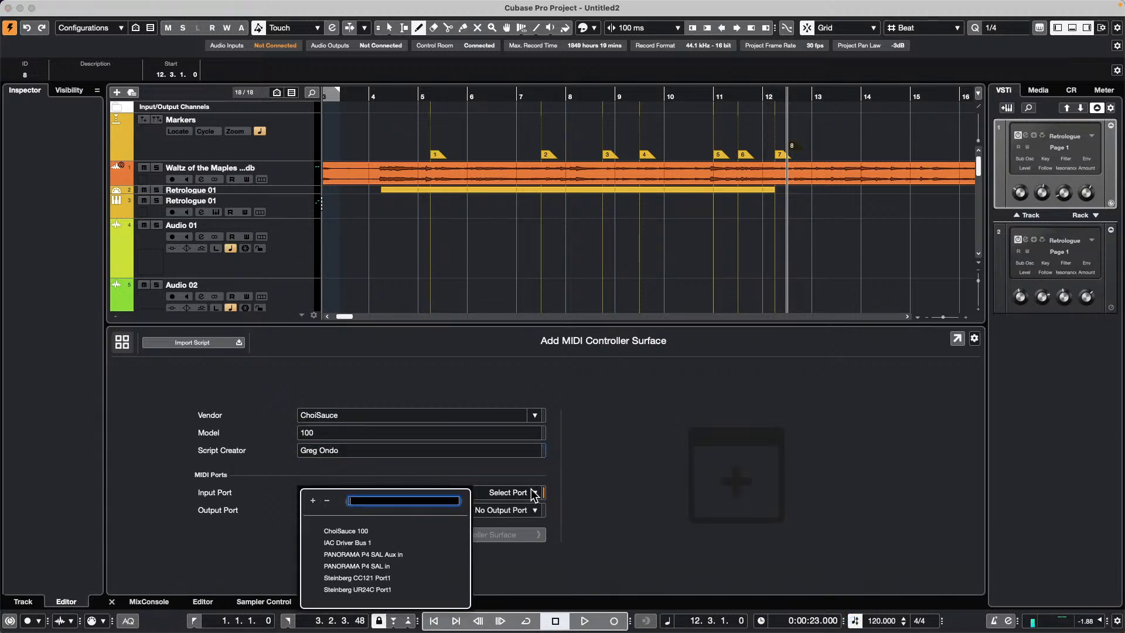
click(342, 531)
click(503, 510)
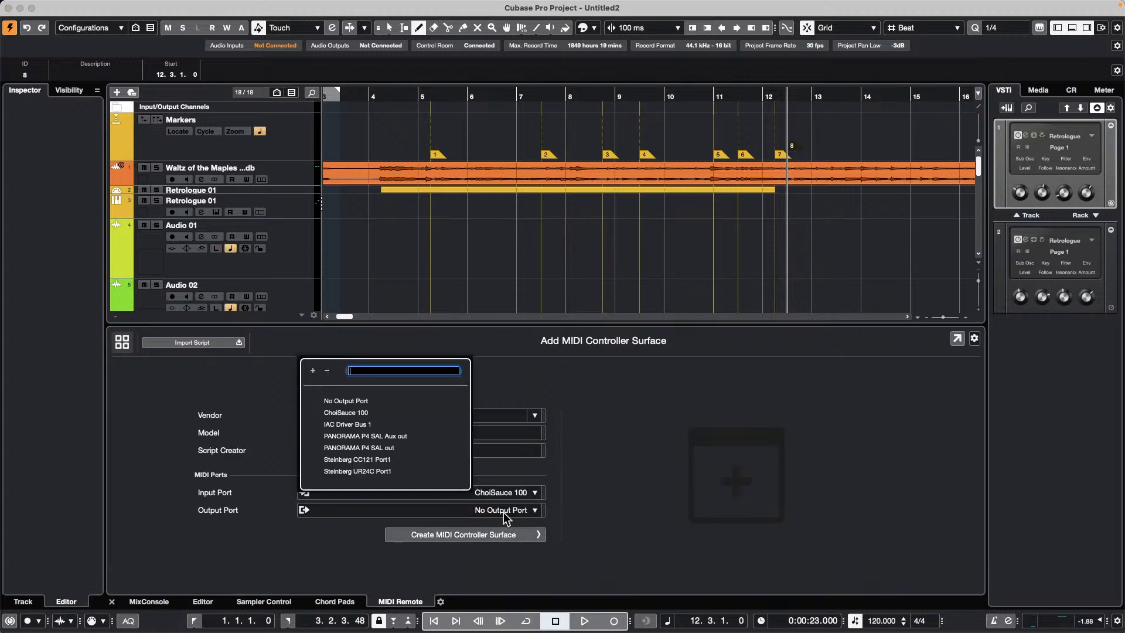
click(346, 413)
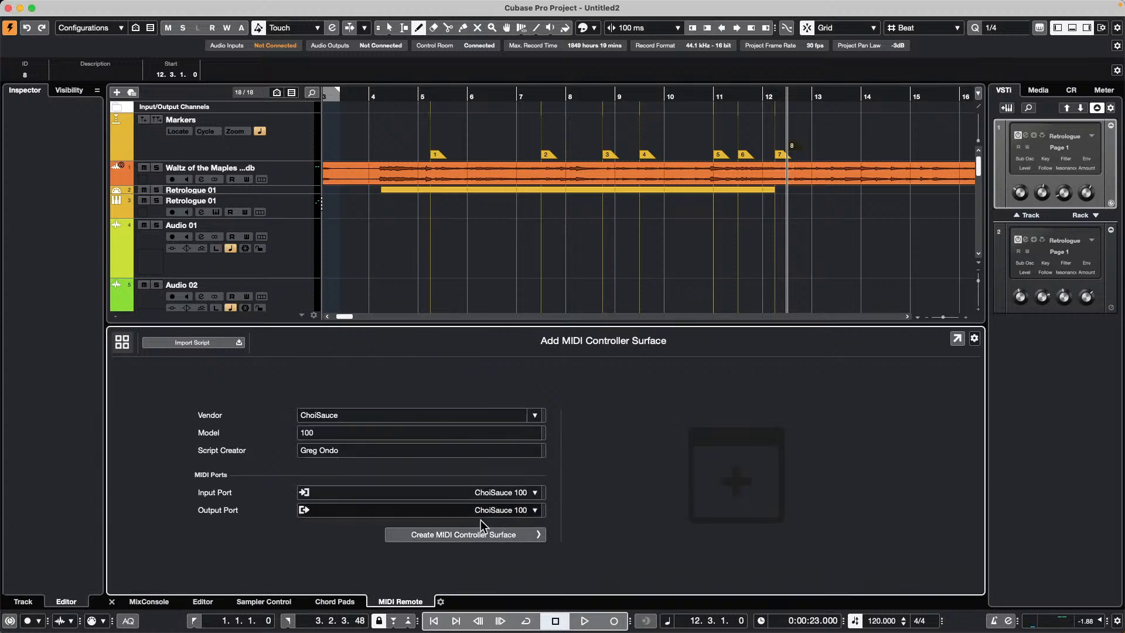
Step: Create the MIDI controller surface and lay out eight tall faders side by side on its grid
click(470, 537)
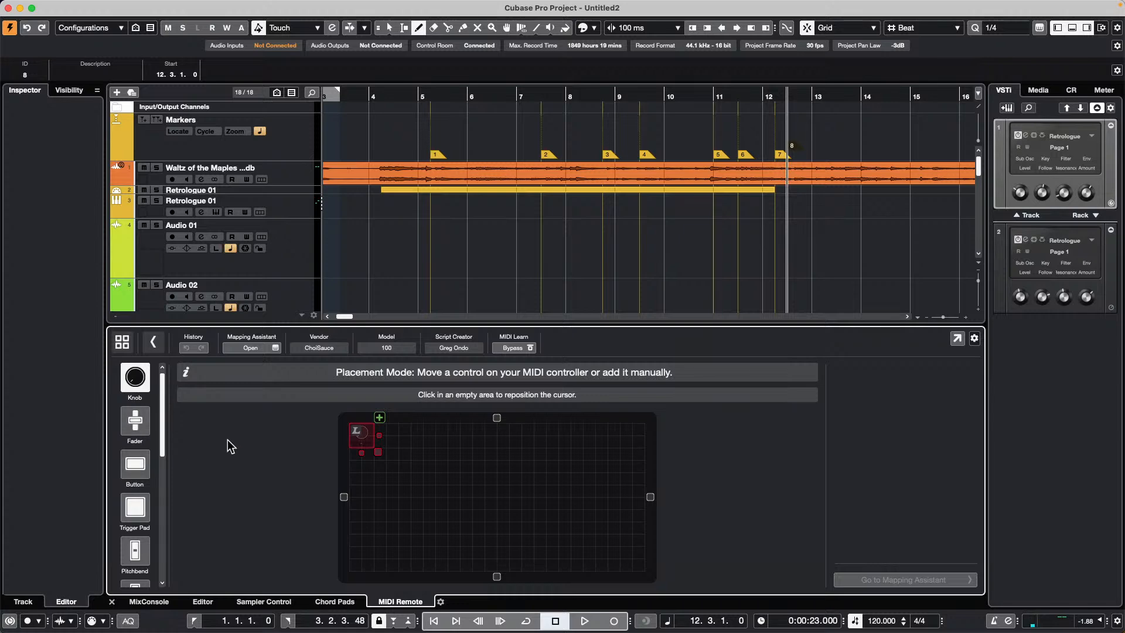
click(135, 420)
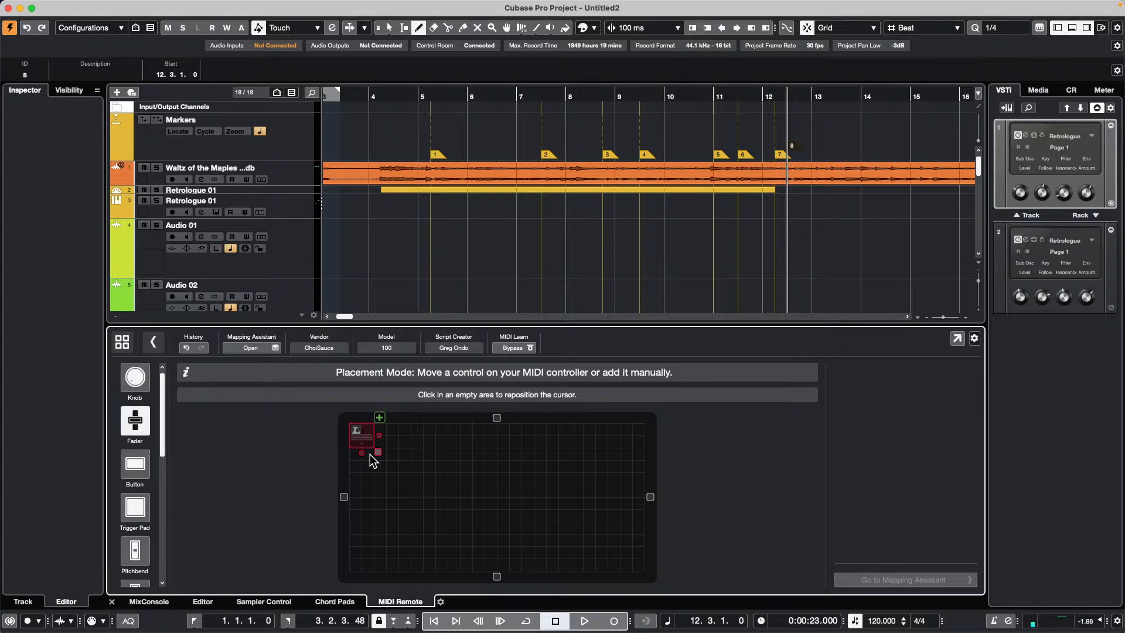
drag(376, 452, 381, 539)
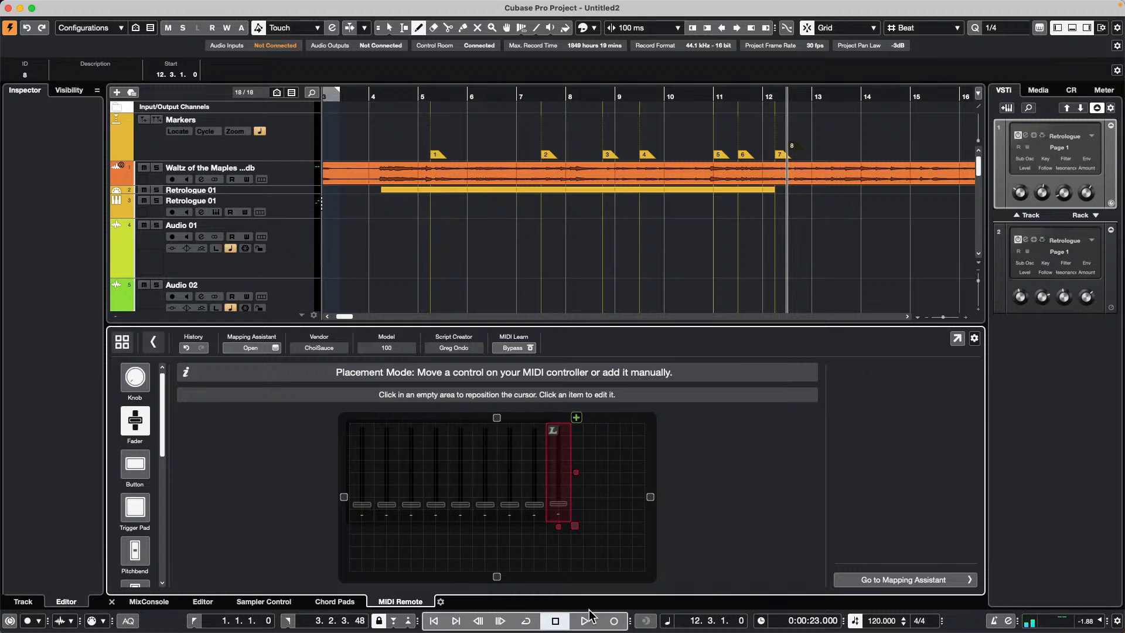
Step: Map the first four faders to Focus Quick Controls QC 1 to QC 4 in the Mapping Assistant
click(274, 347)
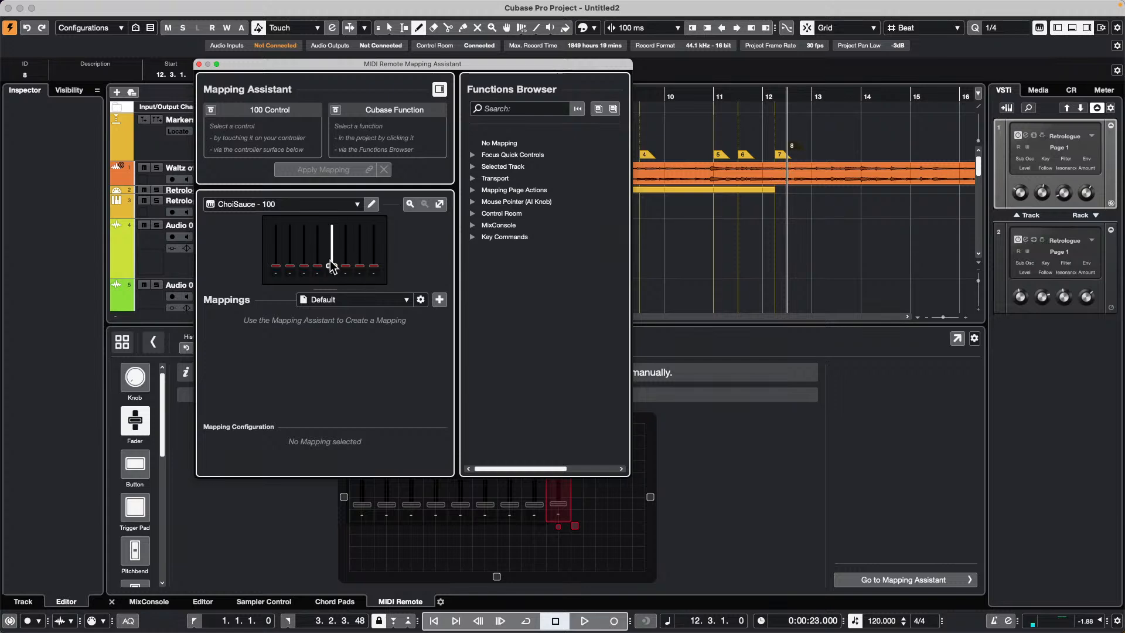
click(473, 155)
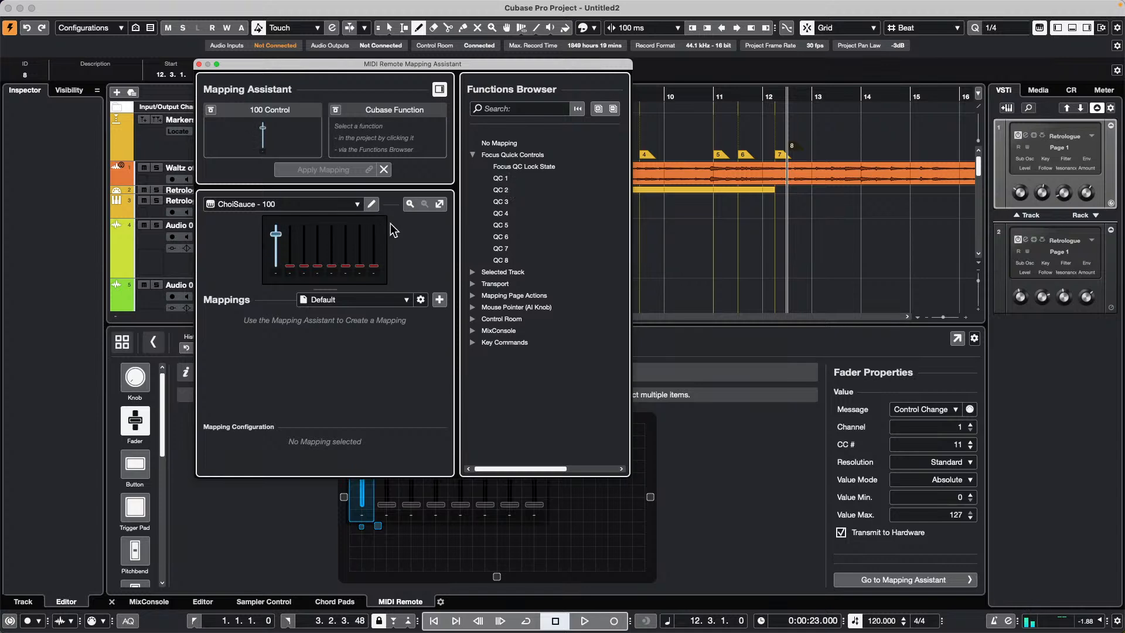
double_click(500, 178)
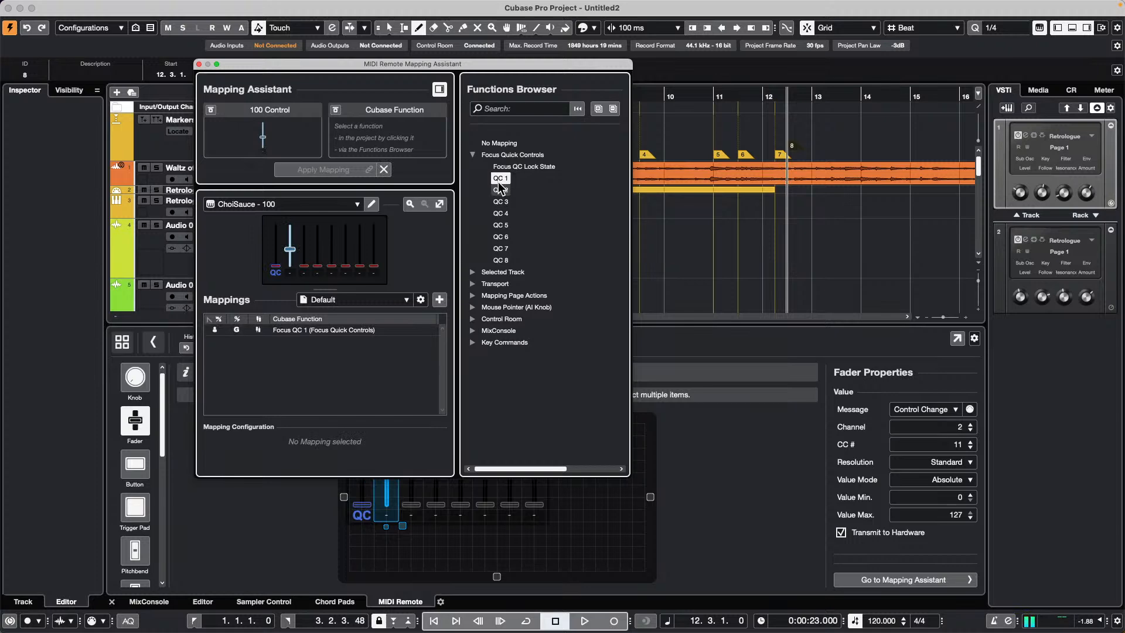
click(501, 191)
double_click(501, 190)
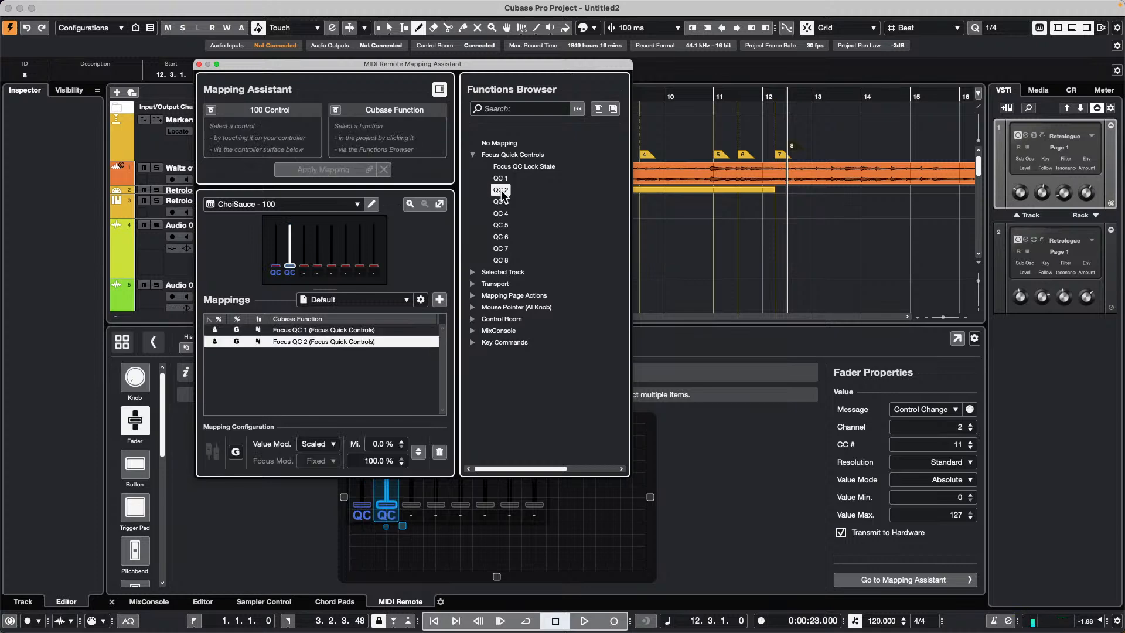
click(501, 202)
double_click(502, 202)
click(501, 214)
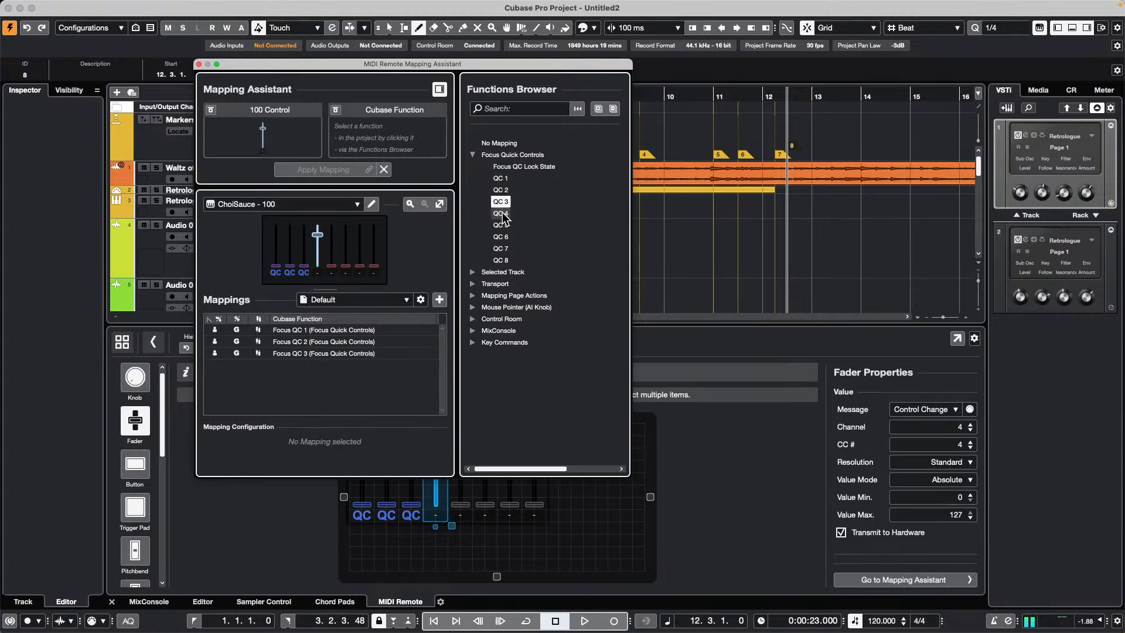
double_click(501, 214)
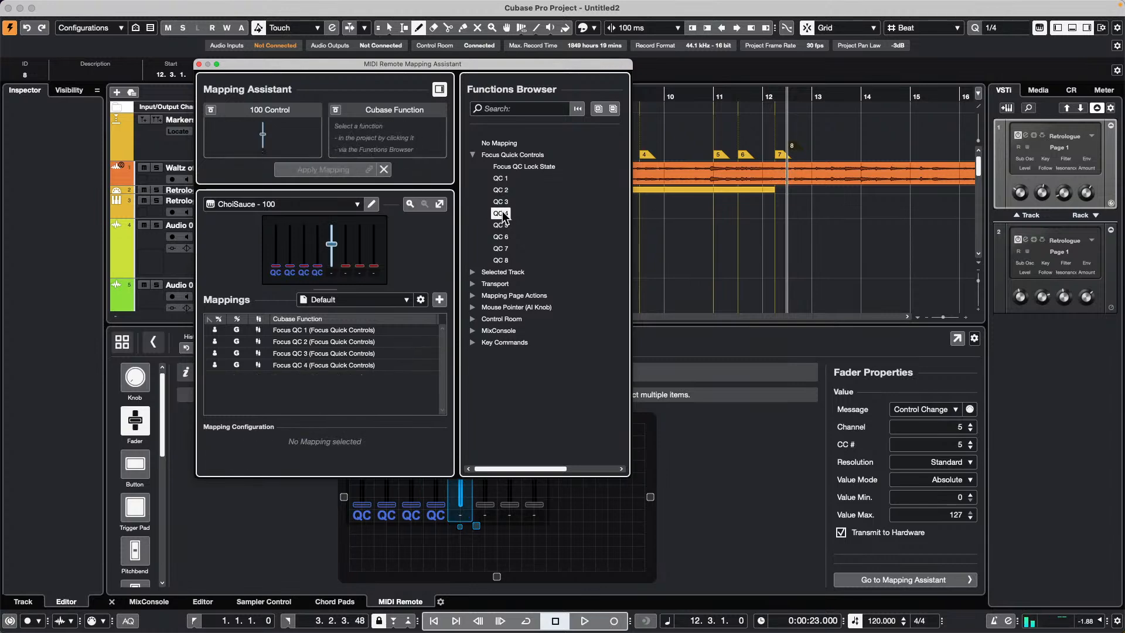
Step: Map faders five to eight to Focus Quick Controls QC 5 to QC 8 and close the Mapping Assistant
double_click(501, 226)
click(501, 236)
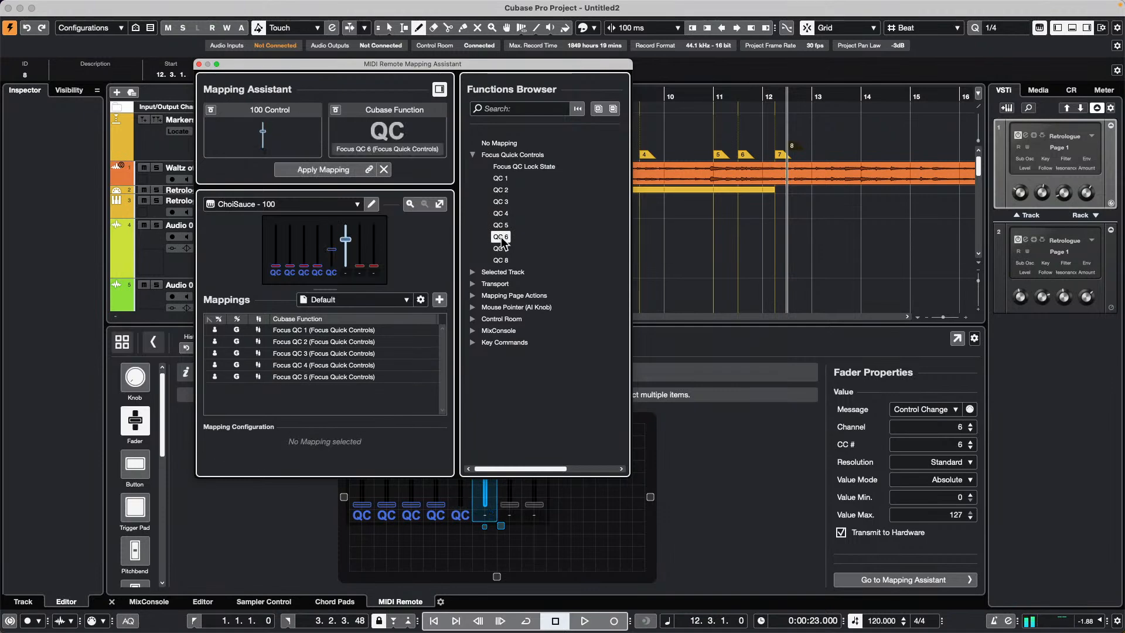
double_click(501, 236)
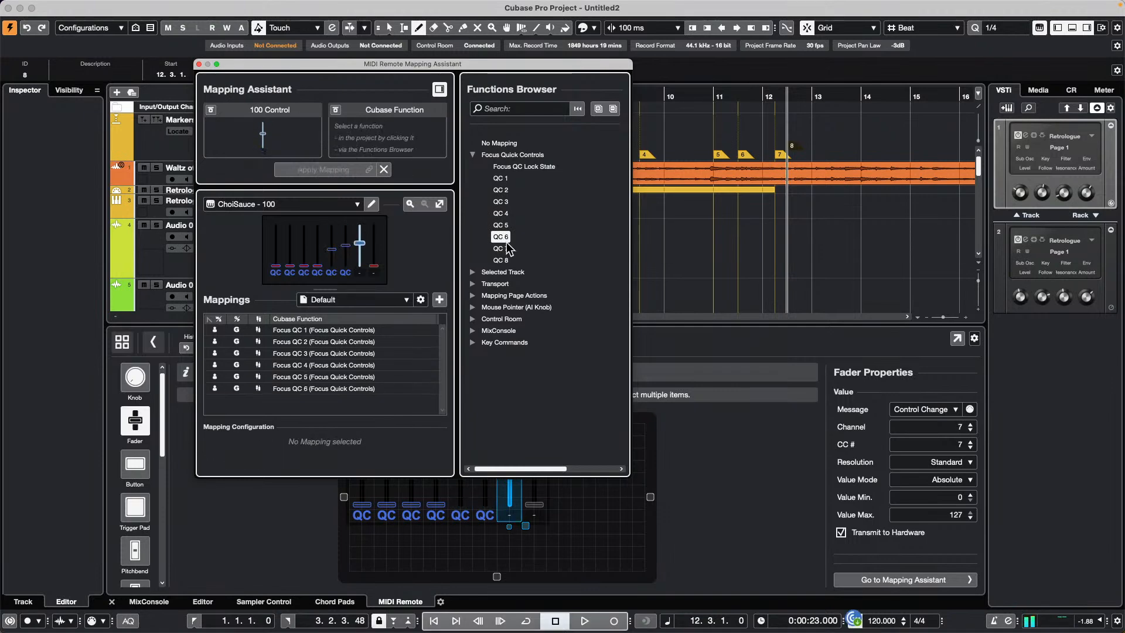
double_click(500, 249)
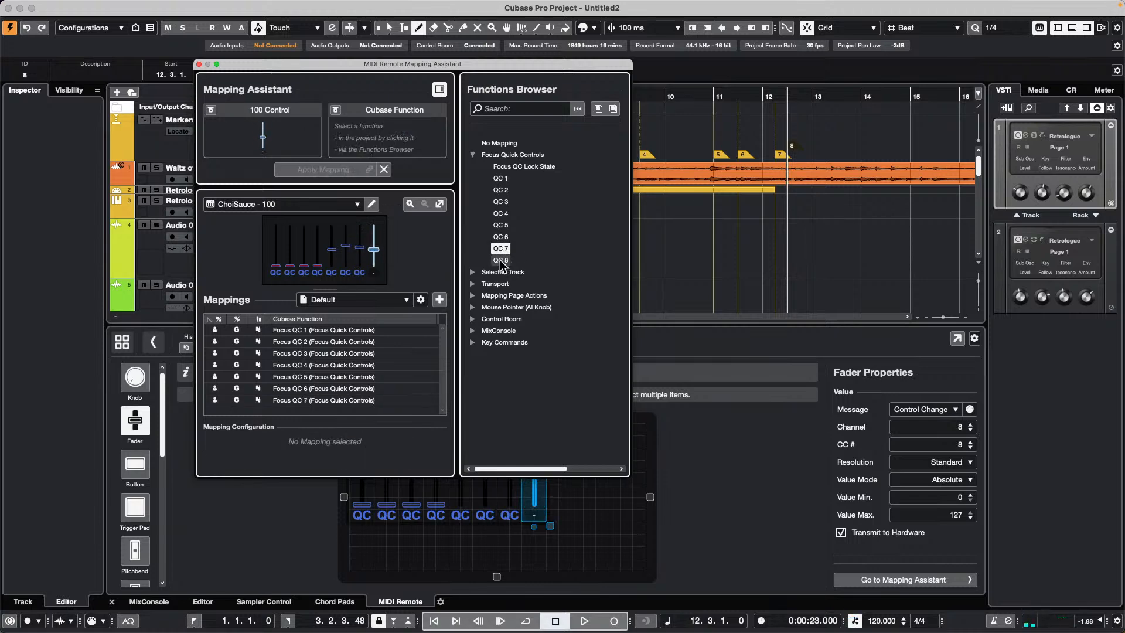
double_click(501, 260)
click(500, 259)
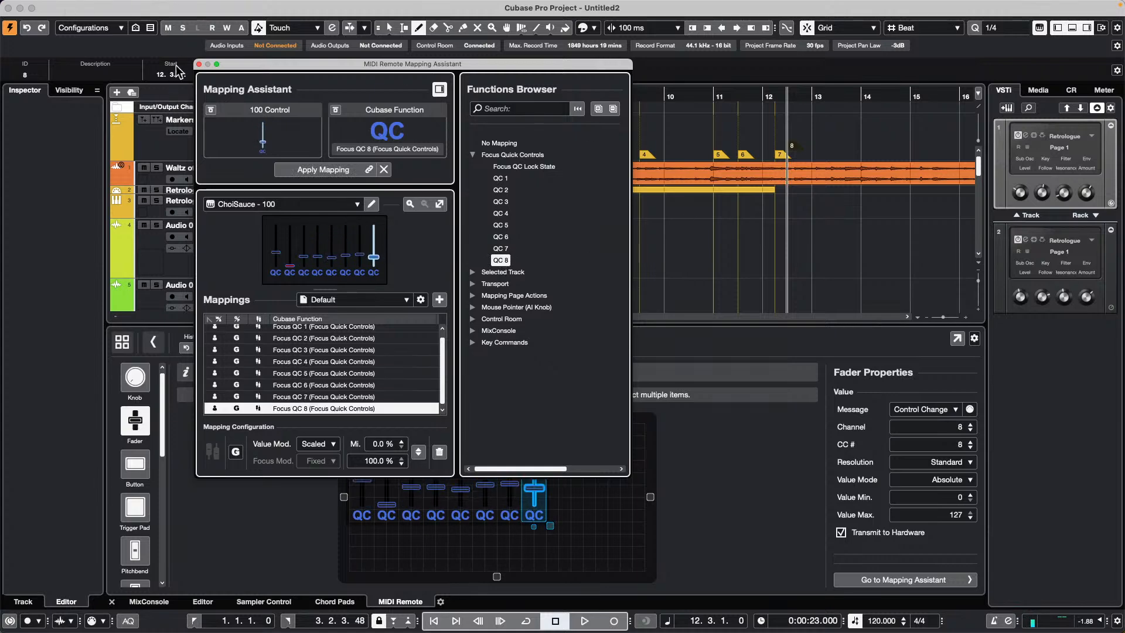
click(199, 65)
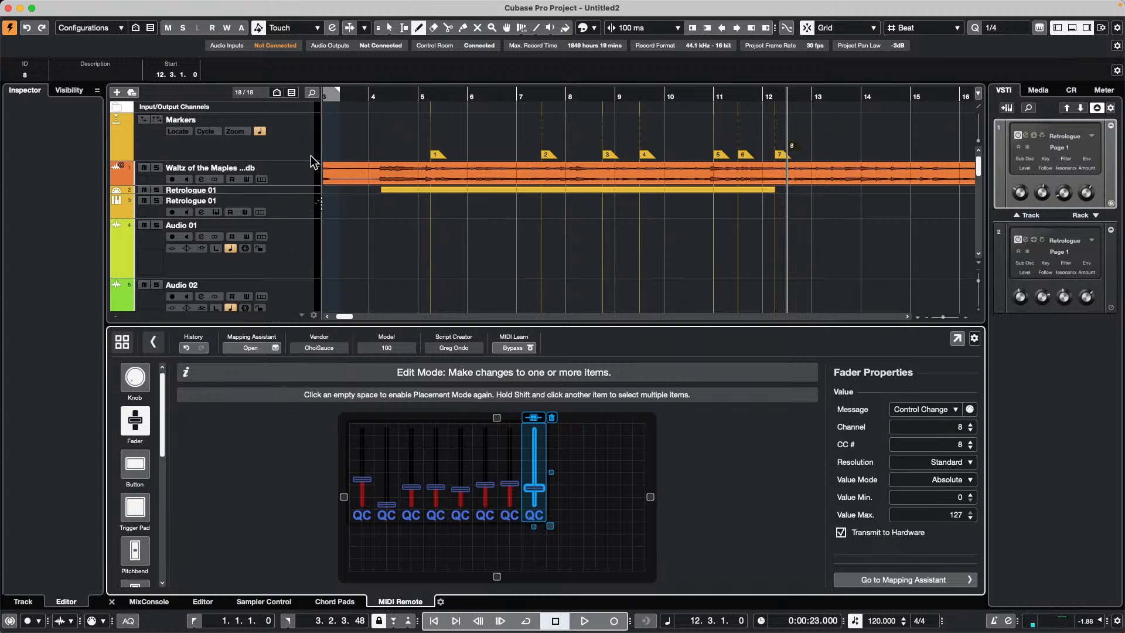
Step: Show the Quick Controls of the Waltz of the Maples audio track and try the mapped faders on them
click(266, 170)
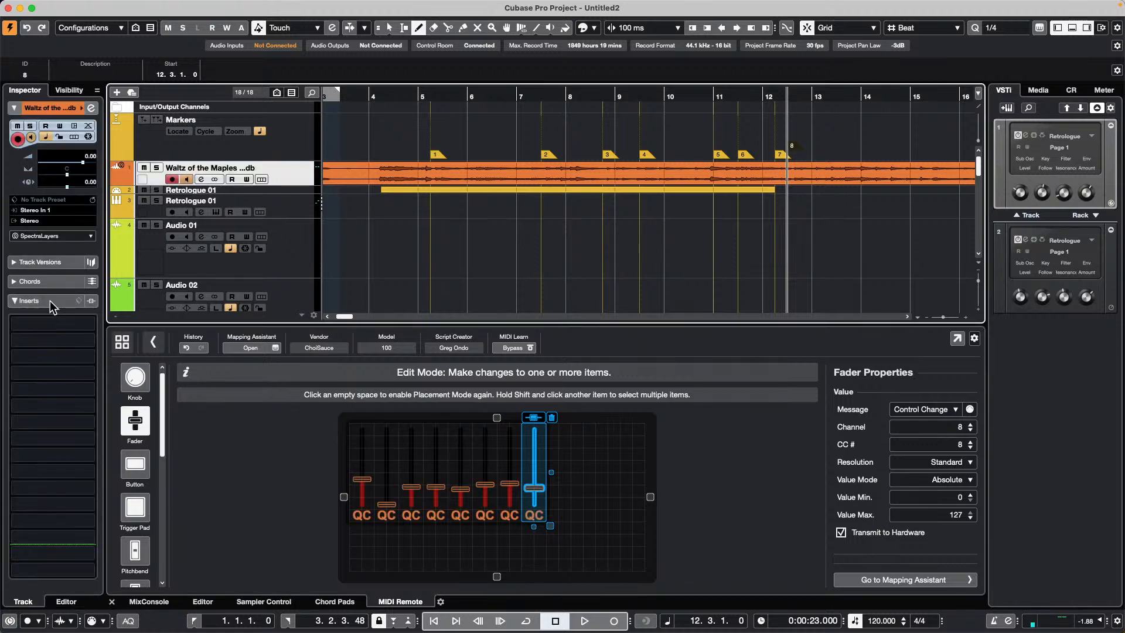
click(35, 300)
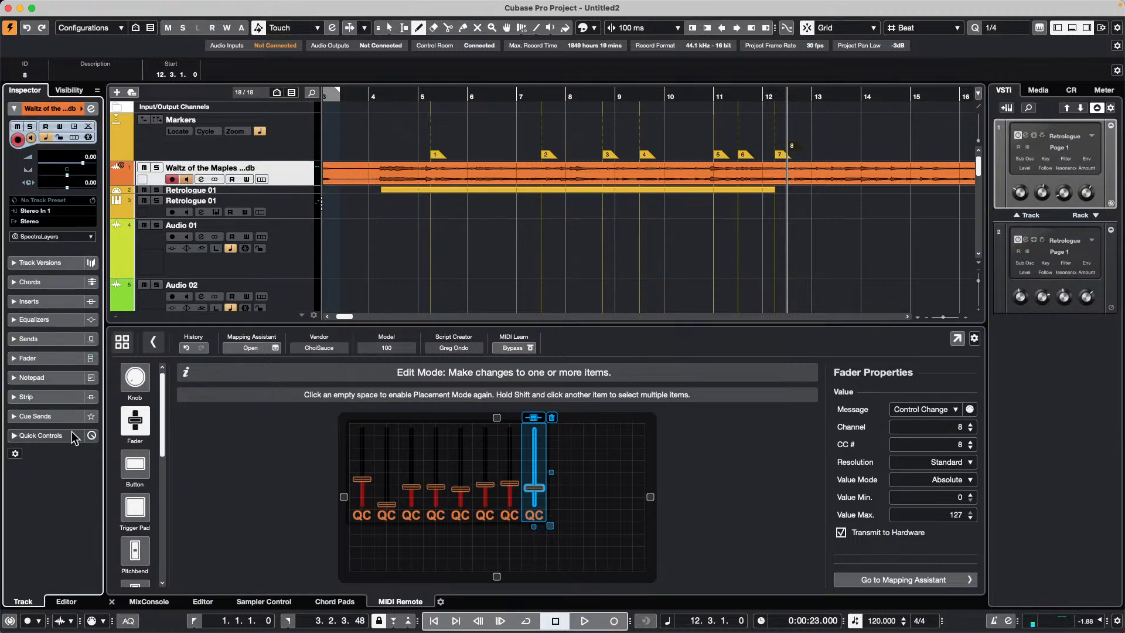
click(68, 416)
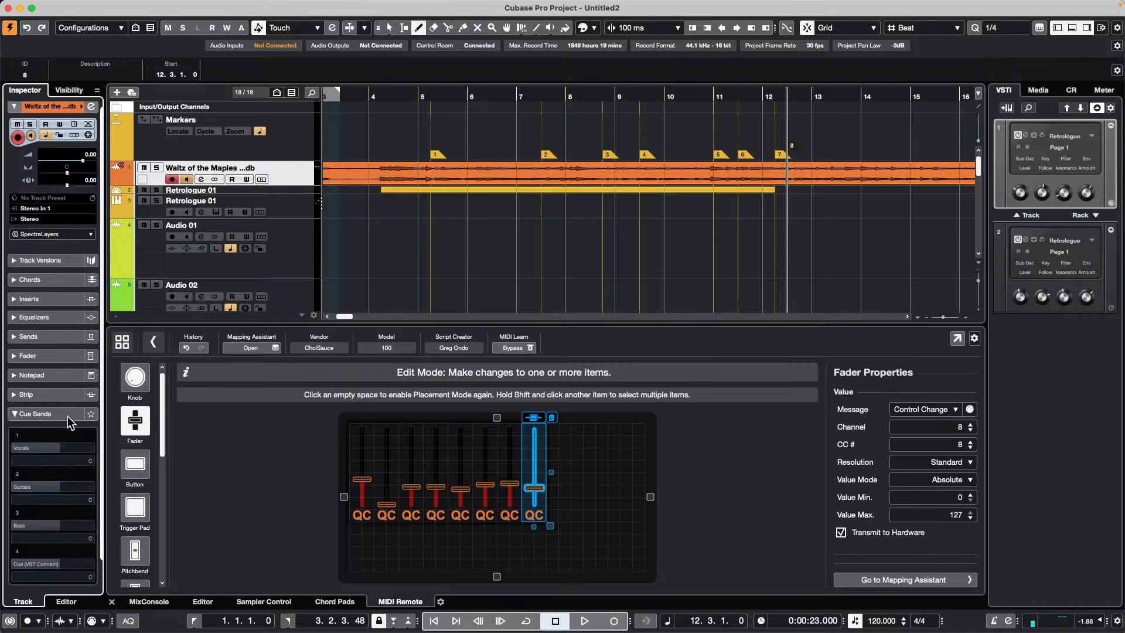
click(37, 410)
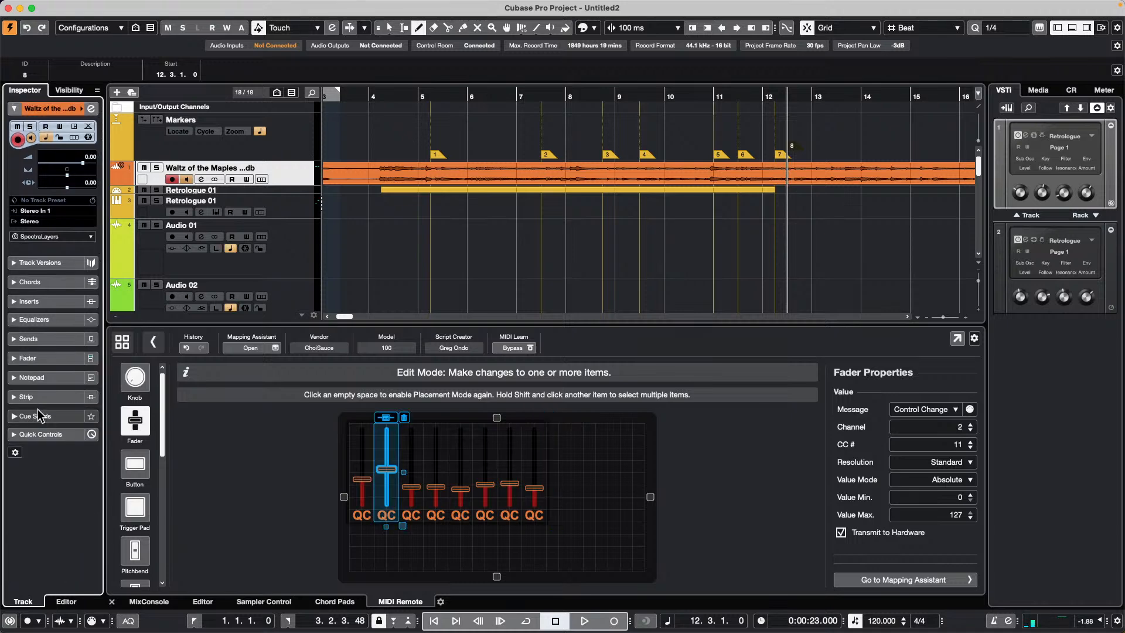
click(12, 435)
click(79, 395)
click(120, 407)
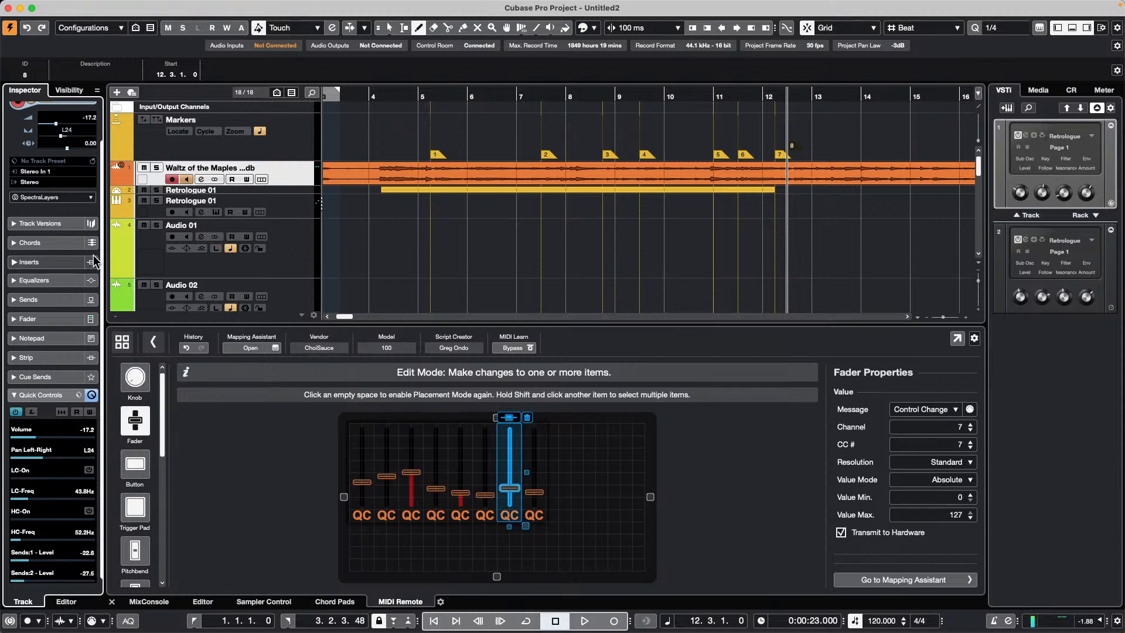
click(302, 169)
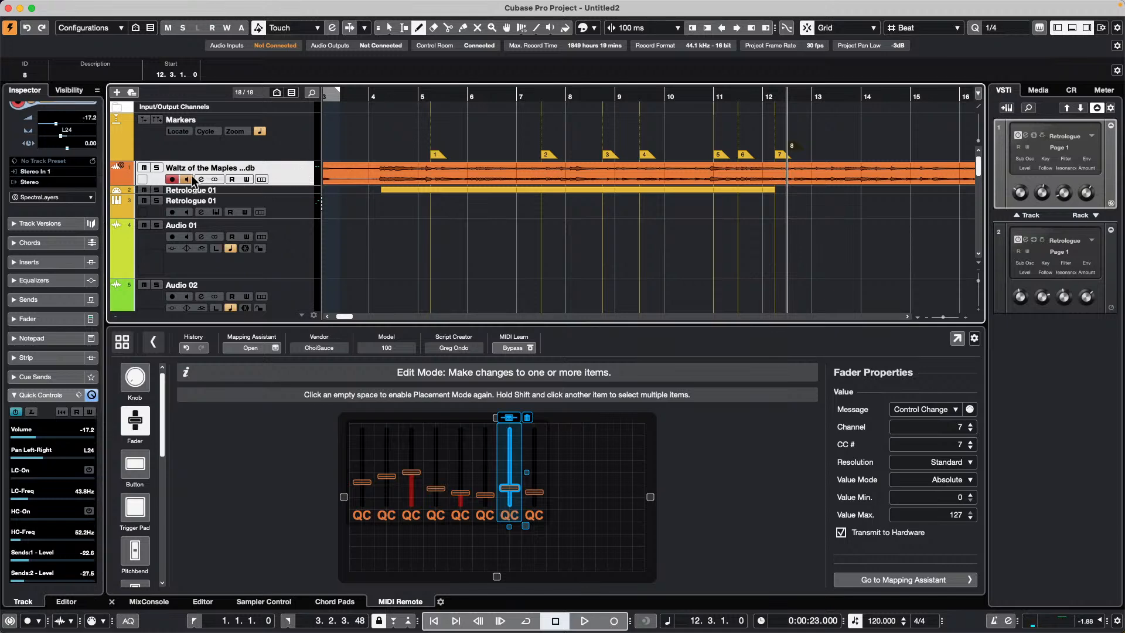
Step: Load the ModMachine delay as the first insert effect on the Waltz of the Maples track
click(62, 263)
click(56, 280)
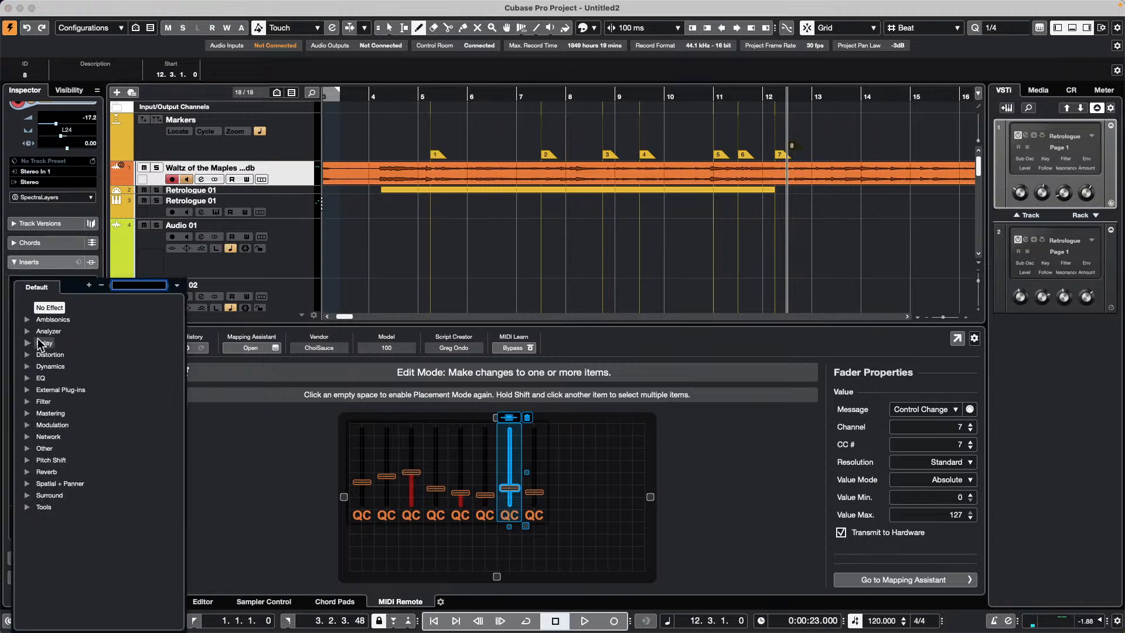
click(27, 343)
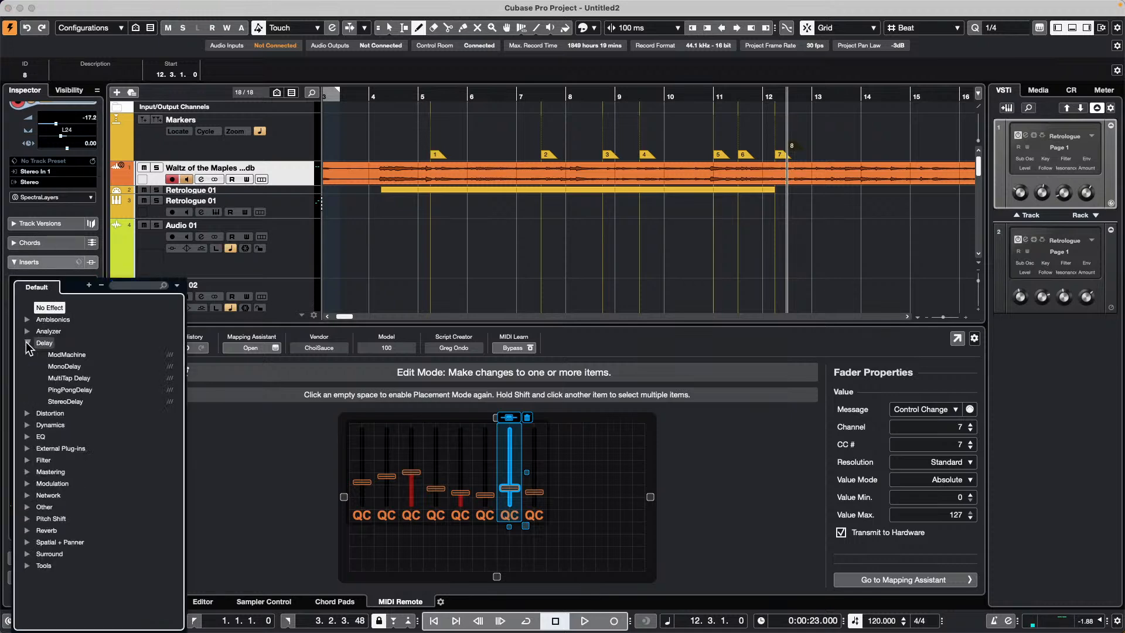
click(79, 355)
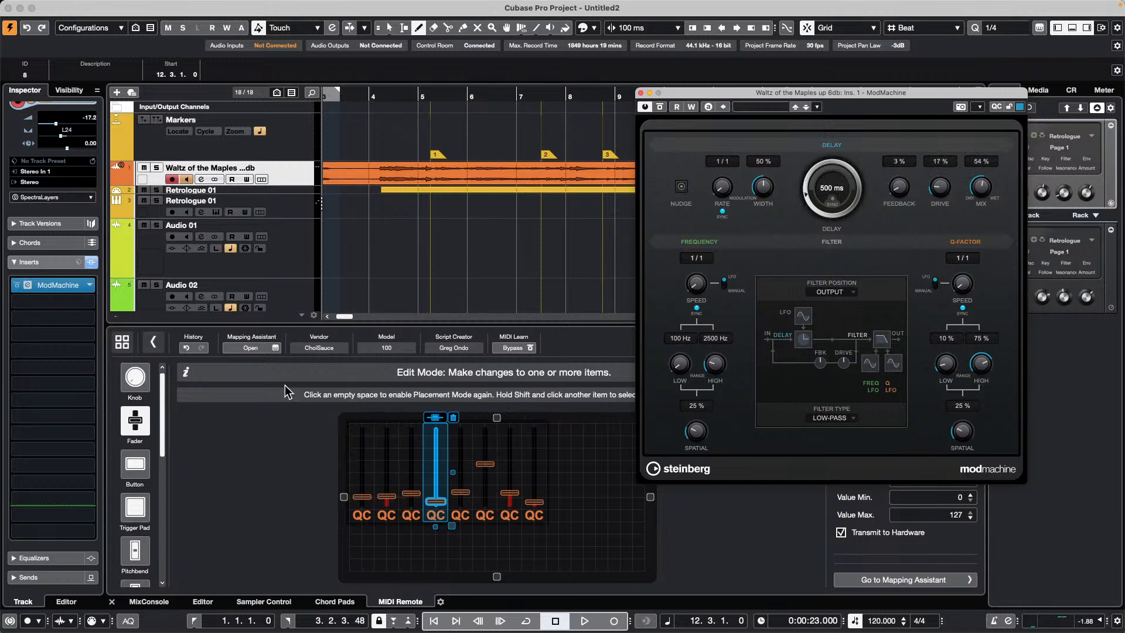
Step: Return to the Quick Controls of the Waltz of the Maples track and try the mapped faders with ModMachine open
click(286, 185)
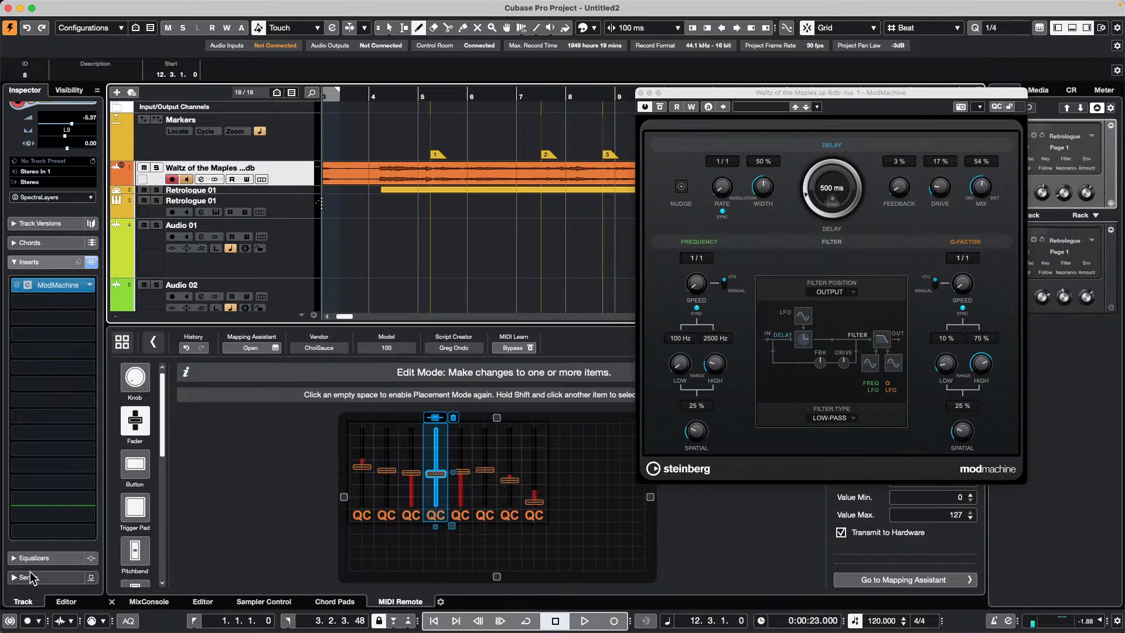
click(36, 262)
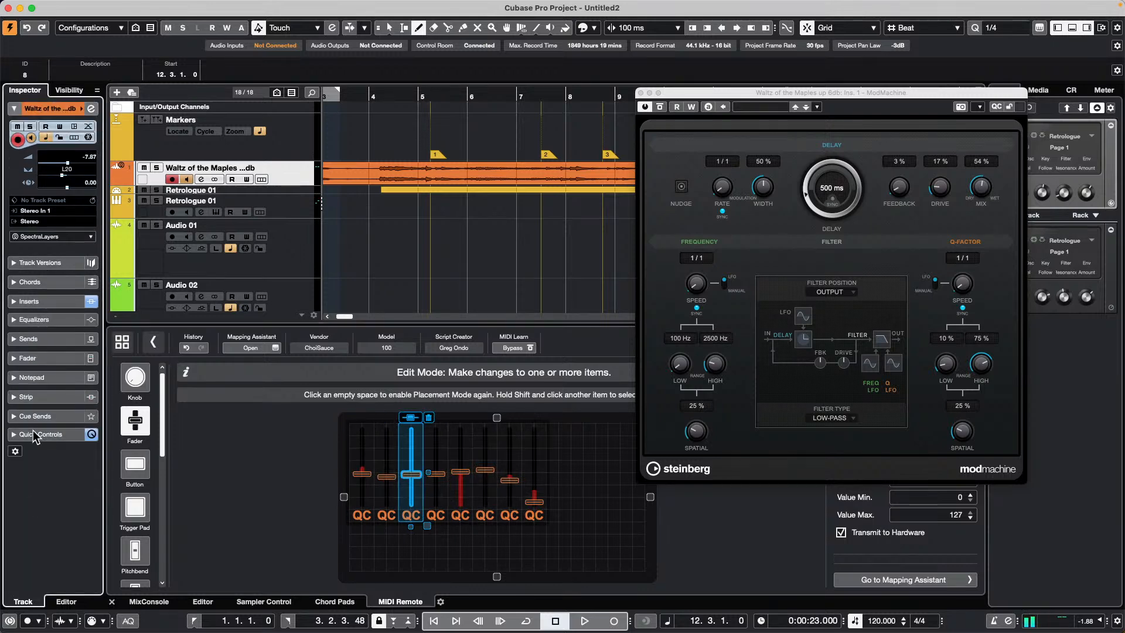
click(34, 434)
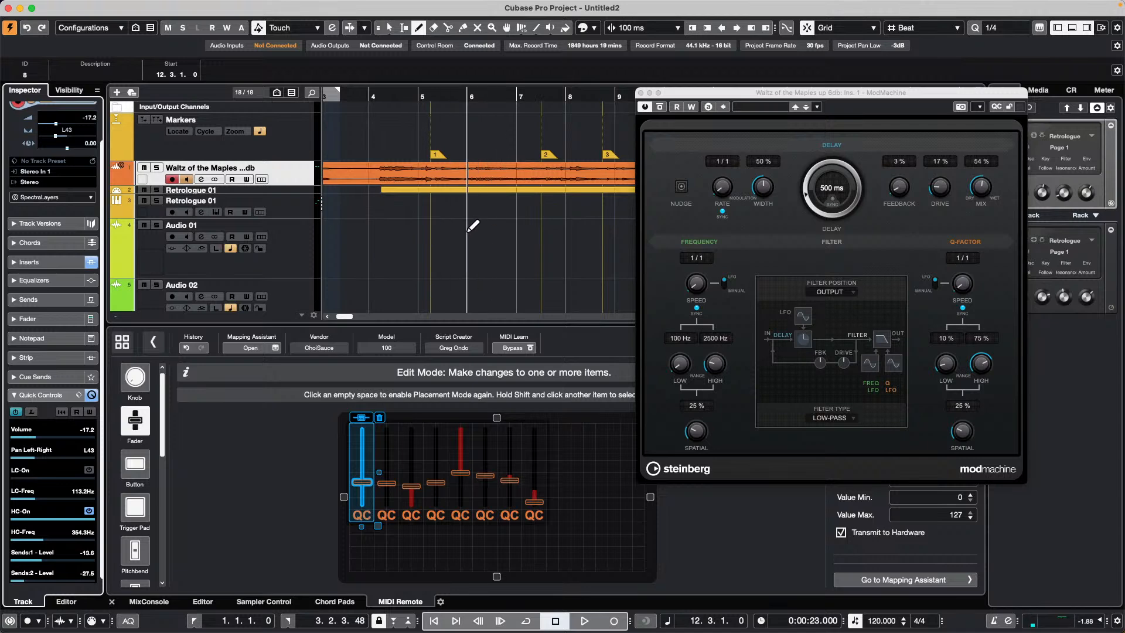
Step: Enlarge the Retrologue tracks and draw a MIDI part on the second Retrologue 01 track from 5.2.1.0 to 9.1.1.0
click(443, 95)
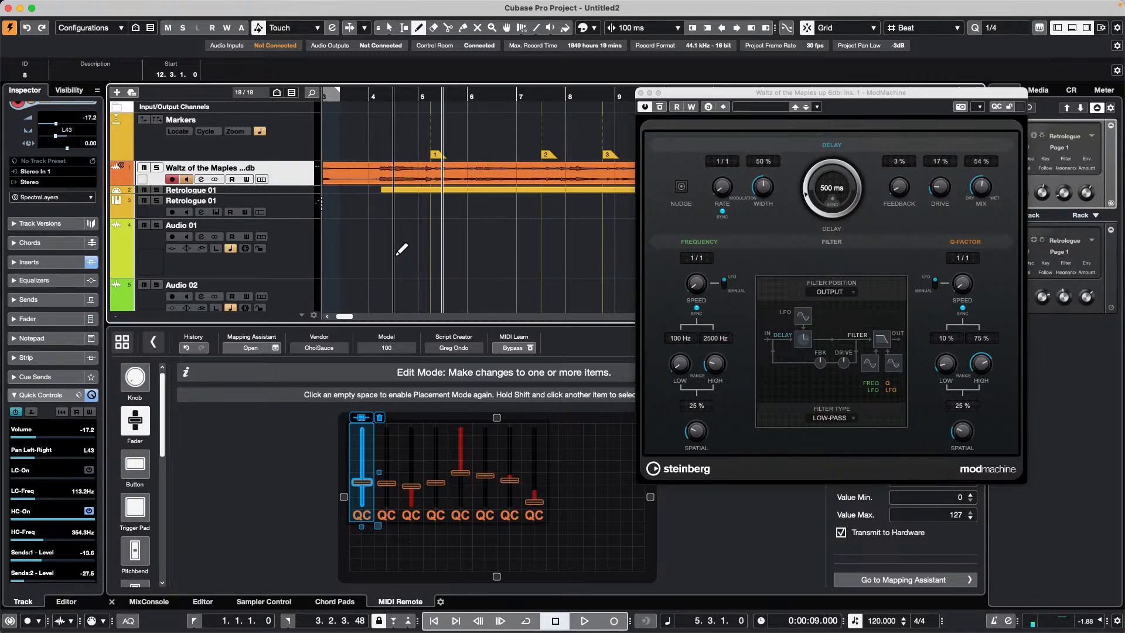
drag(298, 194, 295, 284)
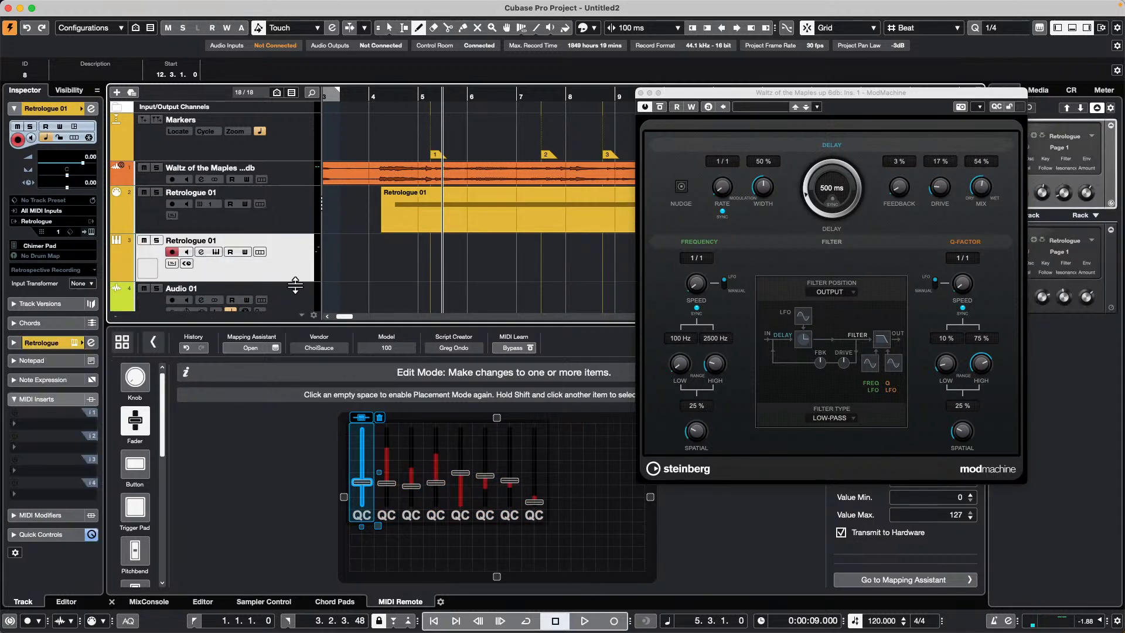
mouse_move(443, 262)
mouse_down()
mouse_move(631, 262)
mouse_move(615, 262)
mouse_up()
key(1)
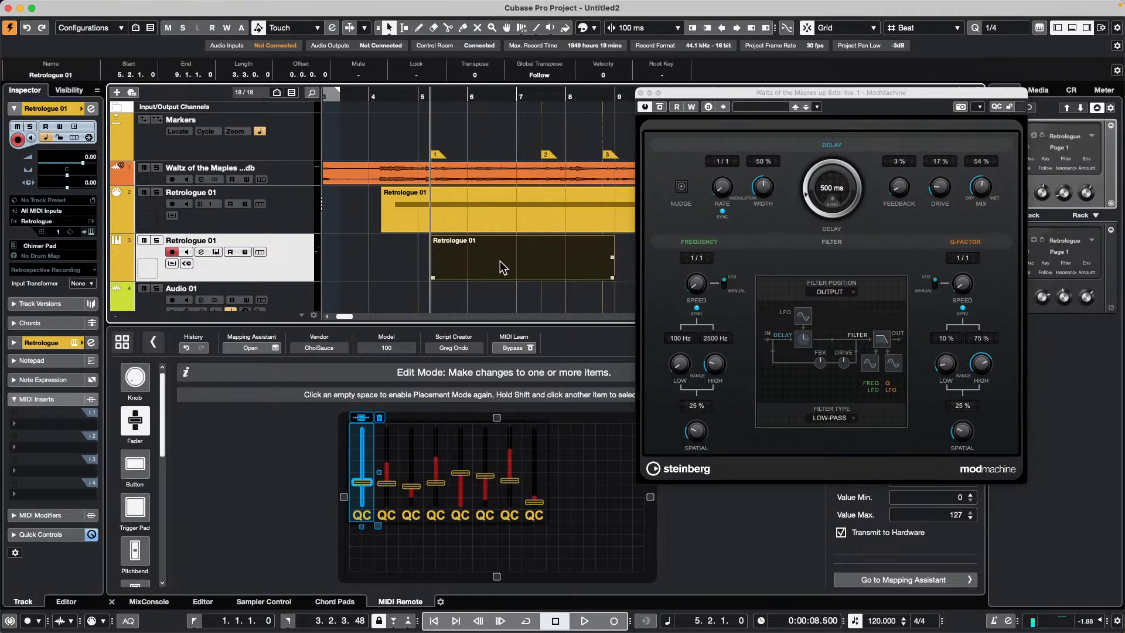
Step: Open the new MIDI part in the Key Editor and close the ModMachine window
double_click(502, 263)
click(640, 93)
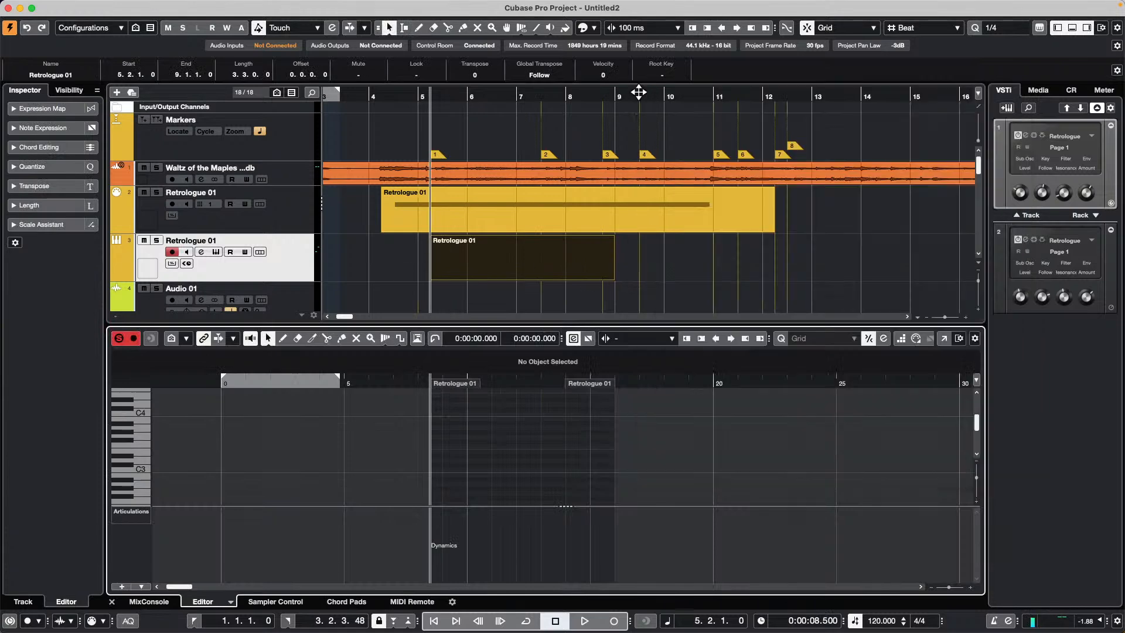
Step: Hide the Nudge tools from the Key Editor toolbar and turn on Step Input
click(975, 339)
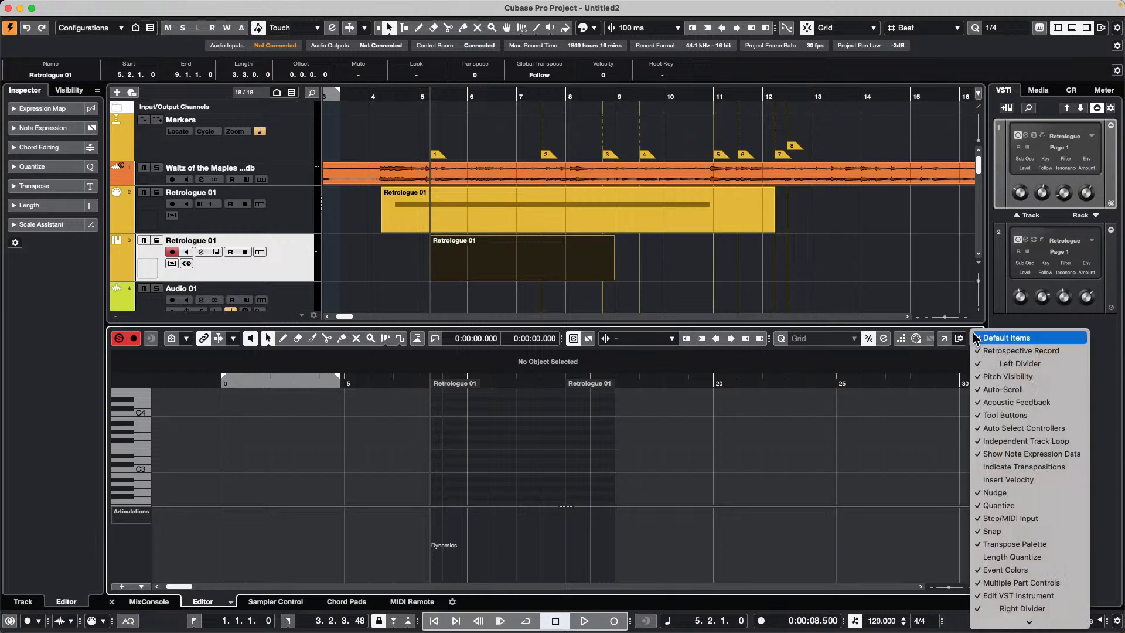
click(1043, 493)
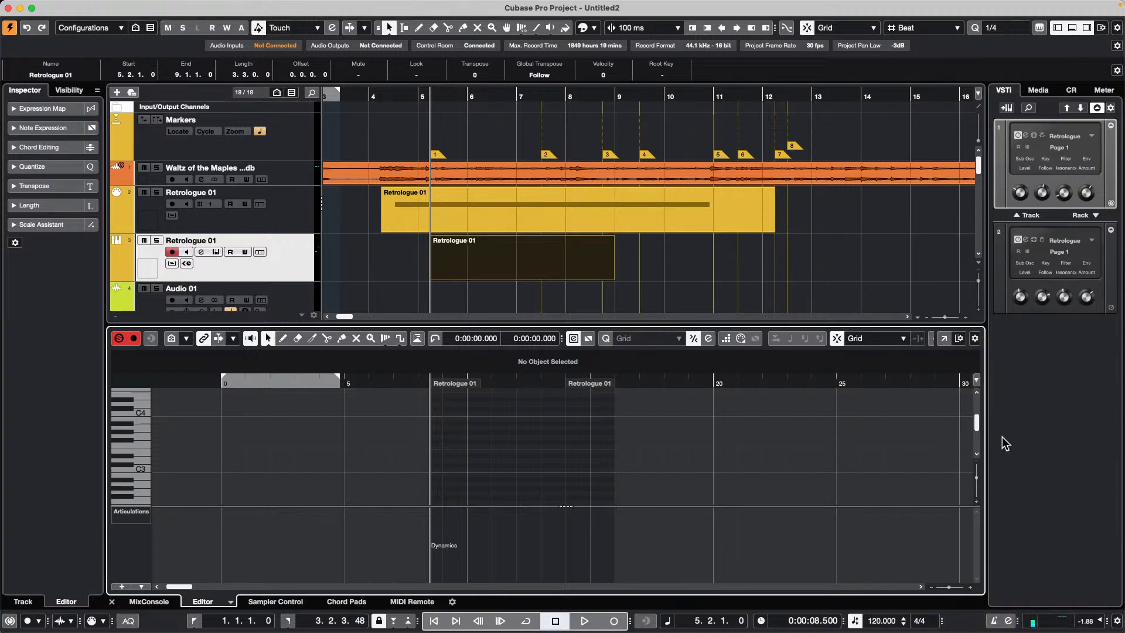
click(725, 339)
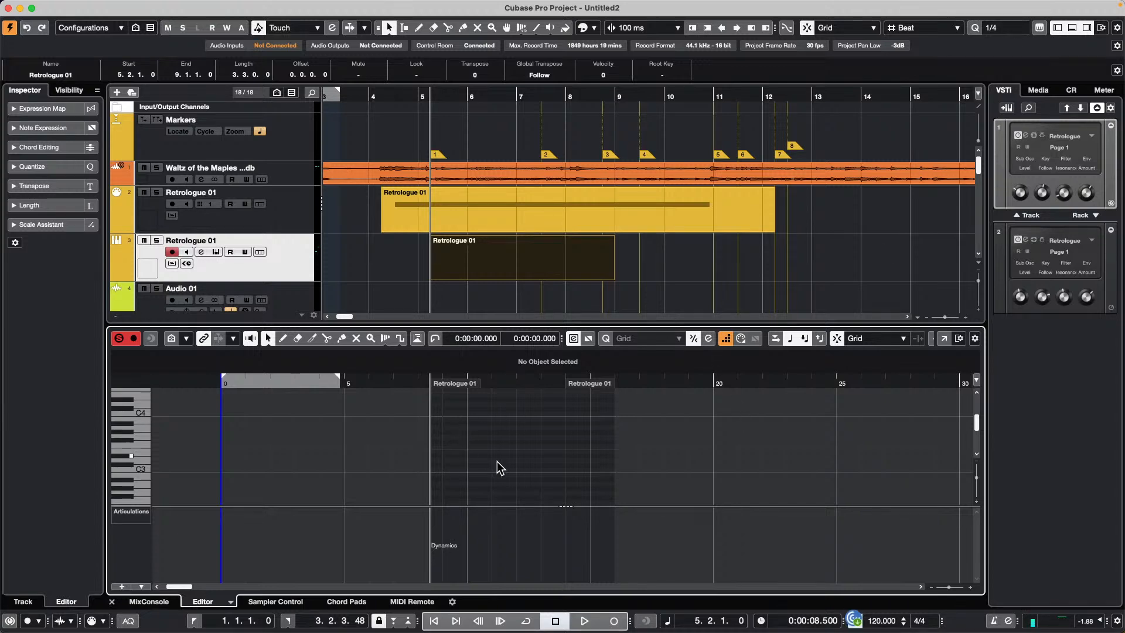
Step: Extend the part's start back to 5.1.1.0 and enter an E3 note plus a series of step-input notes
click(489, 264)
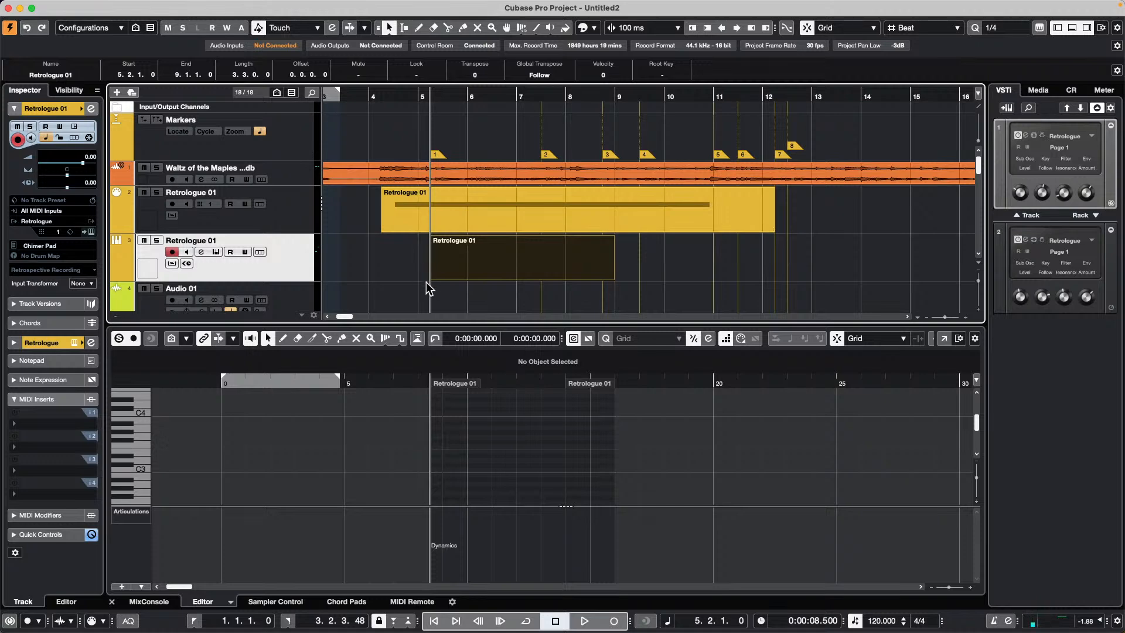
drag(430, 276, 420, 276)
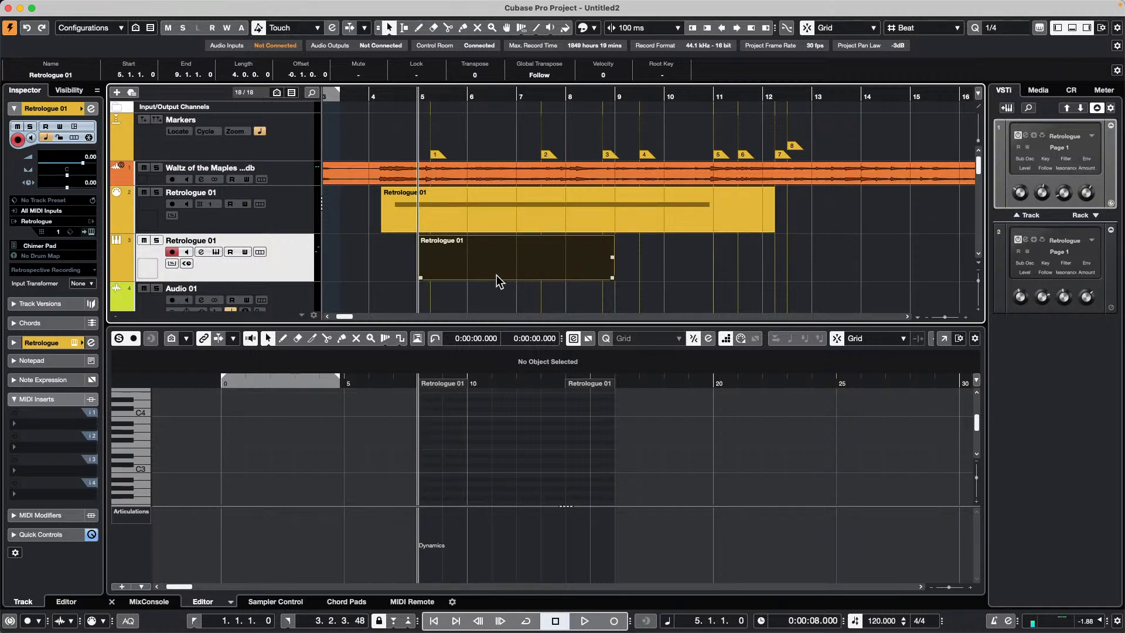
double_click(423, 453)
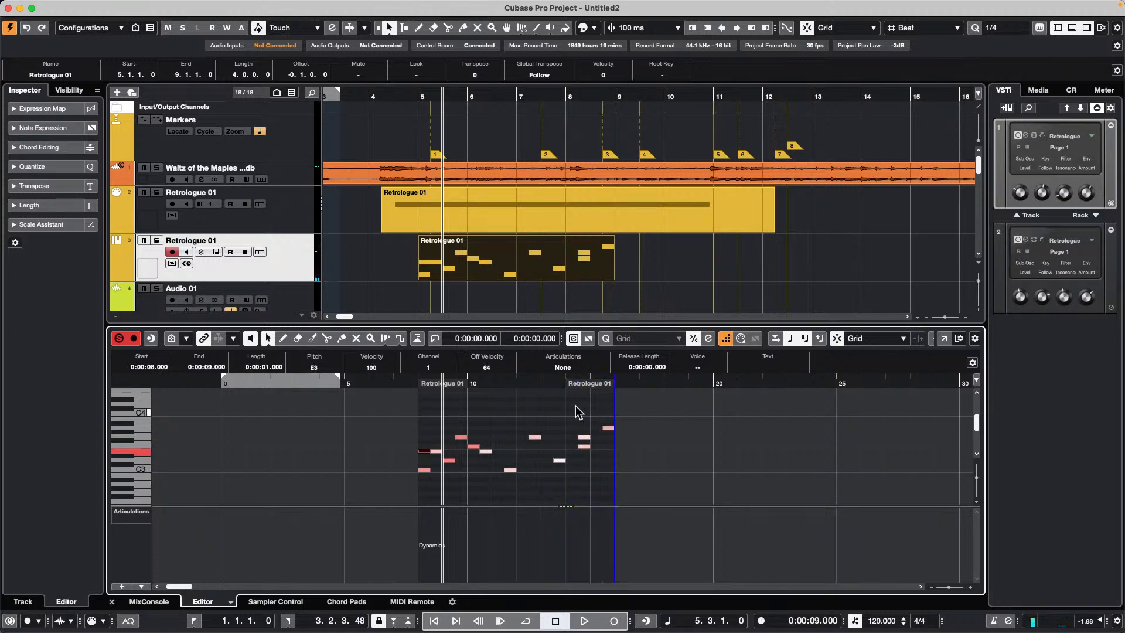
Step: Select the notes in the second half of the part and shift them off the grid, starting at about 11.119 seconds
drag(506, 416, 628, 491)
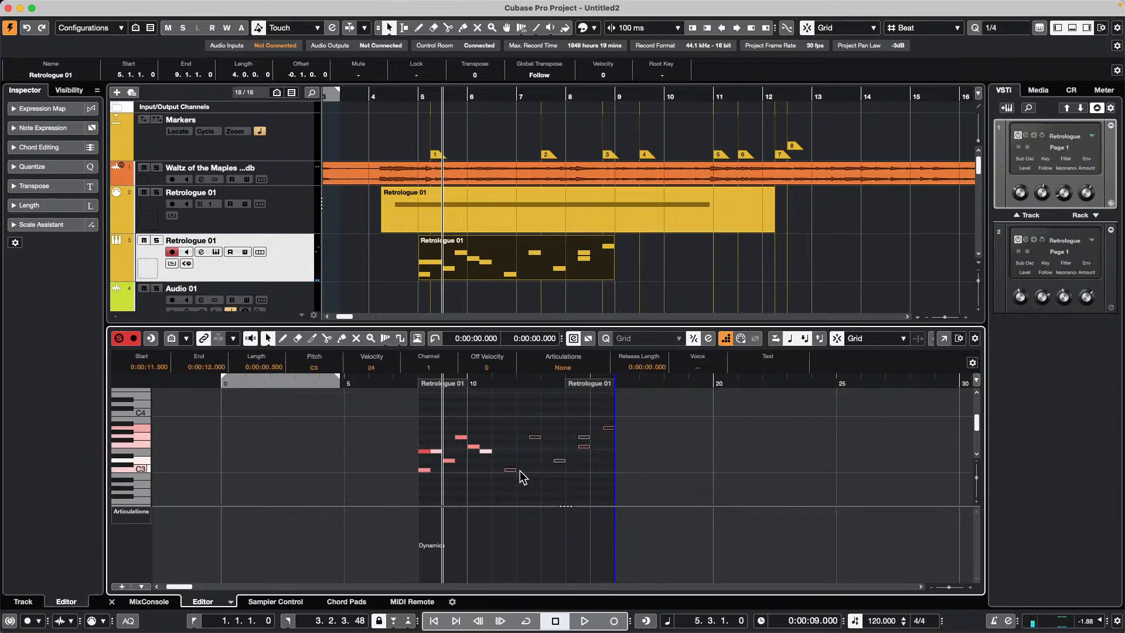
drag(512, 474, 501, 475)
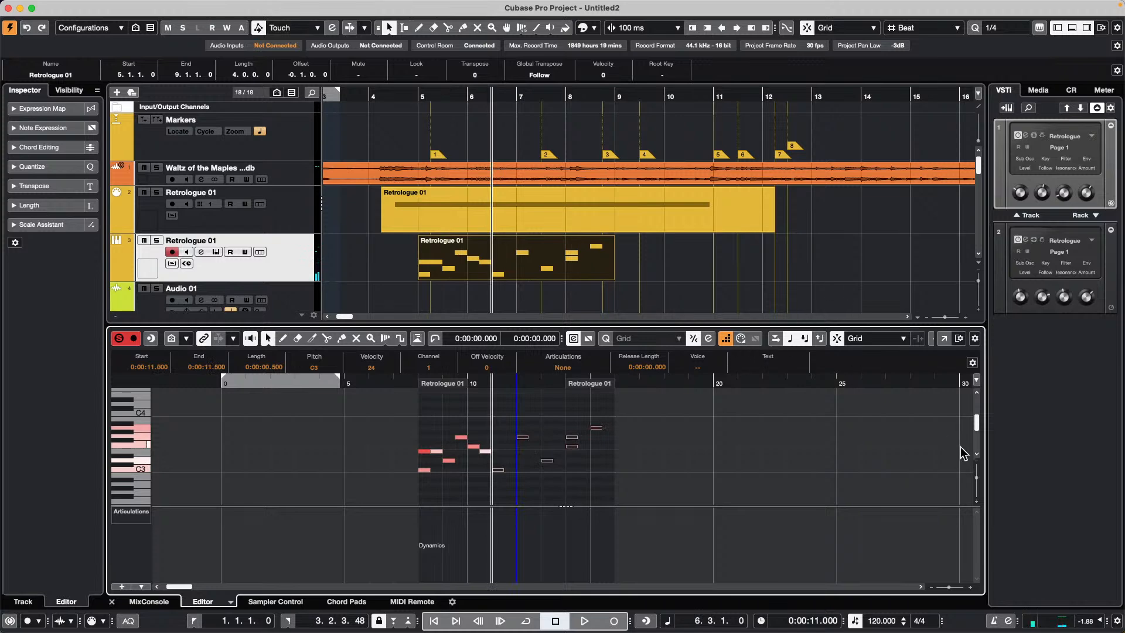
drag(548, 460, 551, 462)
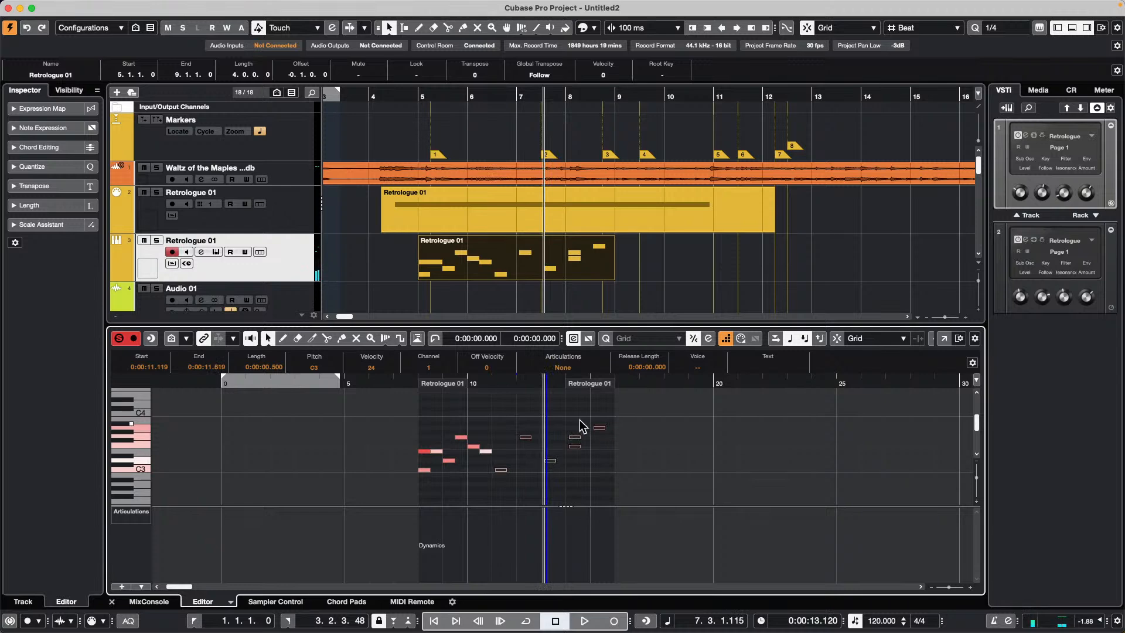
Step: Delete the notes in the first half of the part and turn off Step Input
click(551, 418)
drag(419, 425, 485, 488)
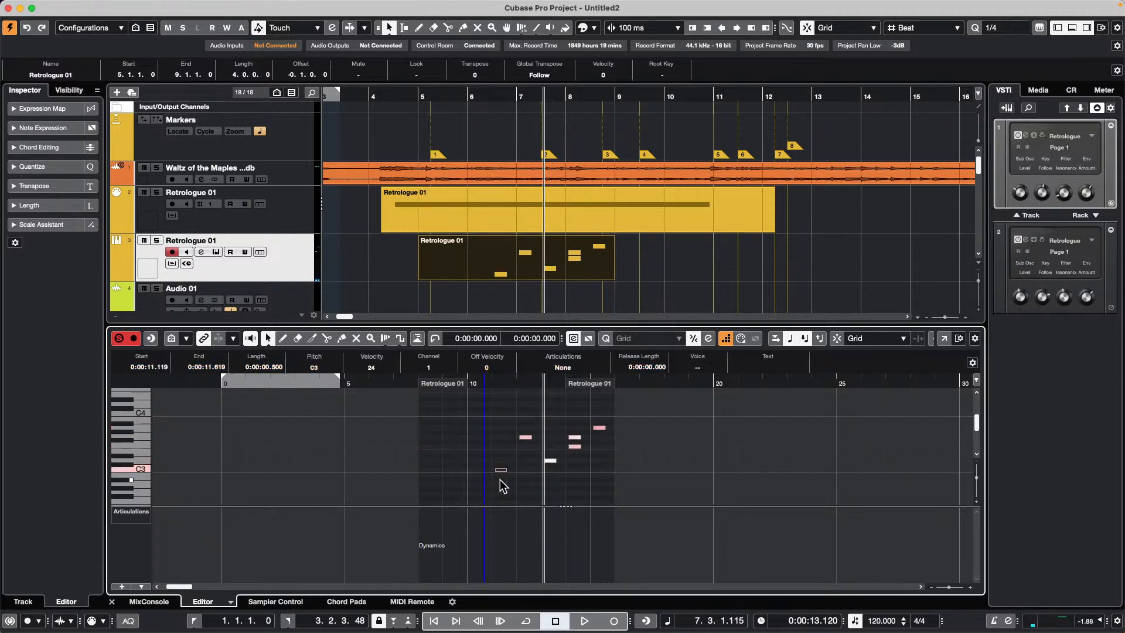
key(Delete)
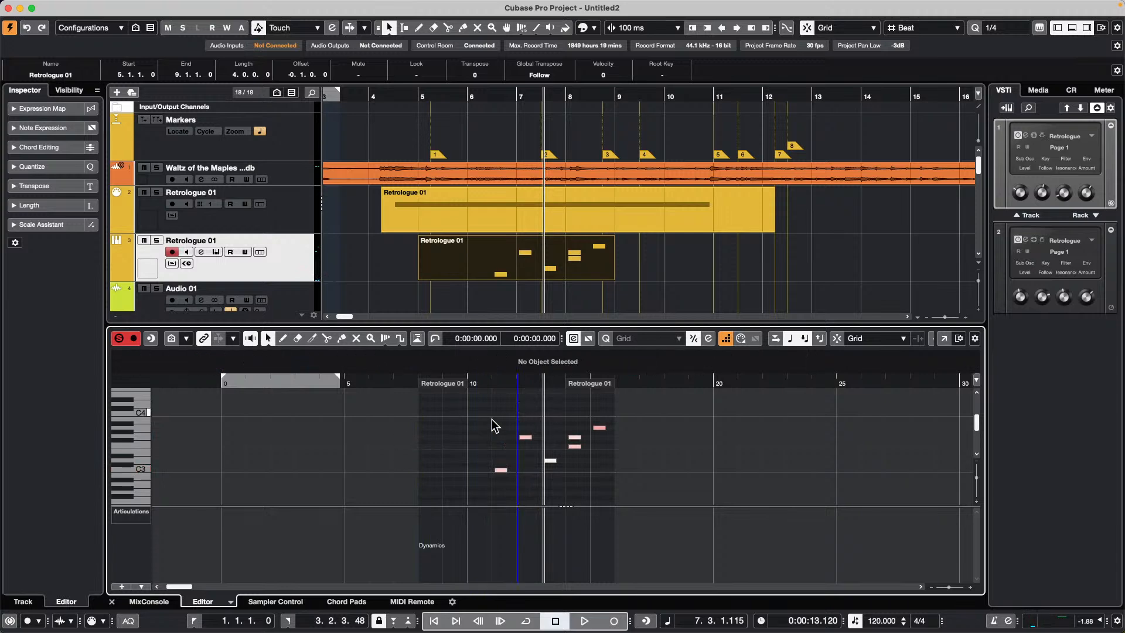
click(726, 338)
Step: Quantize the remaining notes from the Quantize Panel with a 1/4 grid
drag(475, 408, 611, 485)
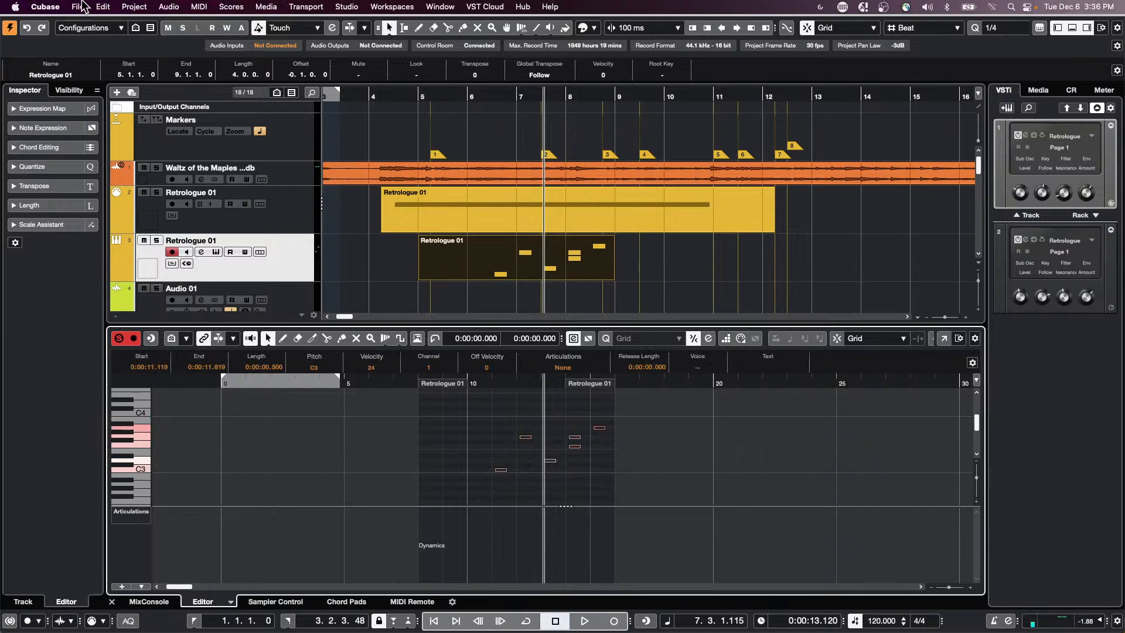
click(111, 6)
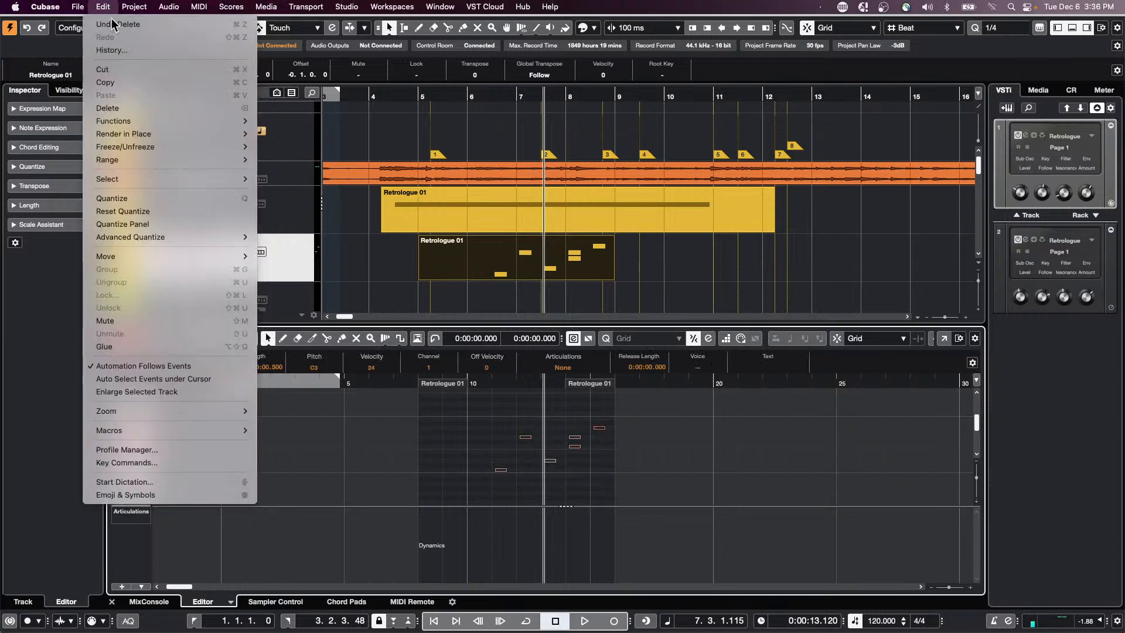
click(141, 224)
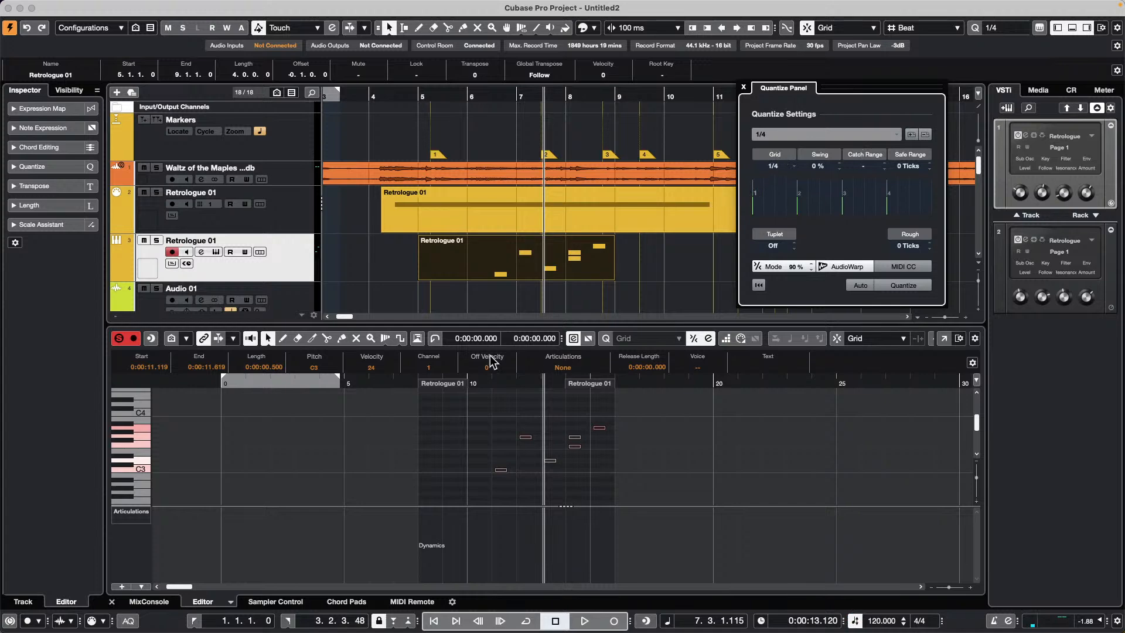
click(917, 288)
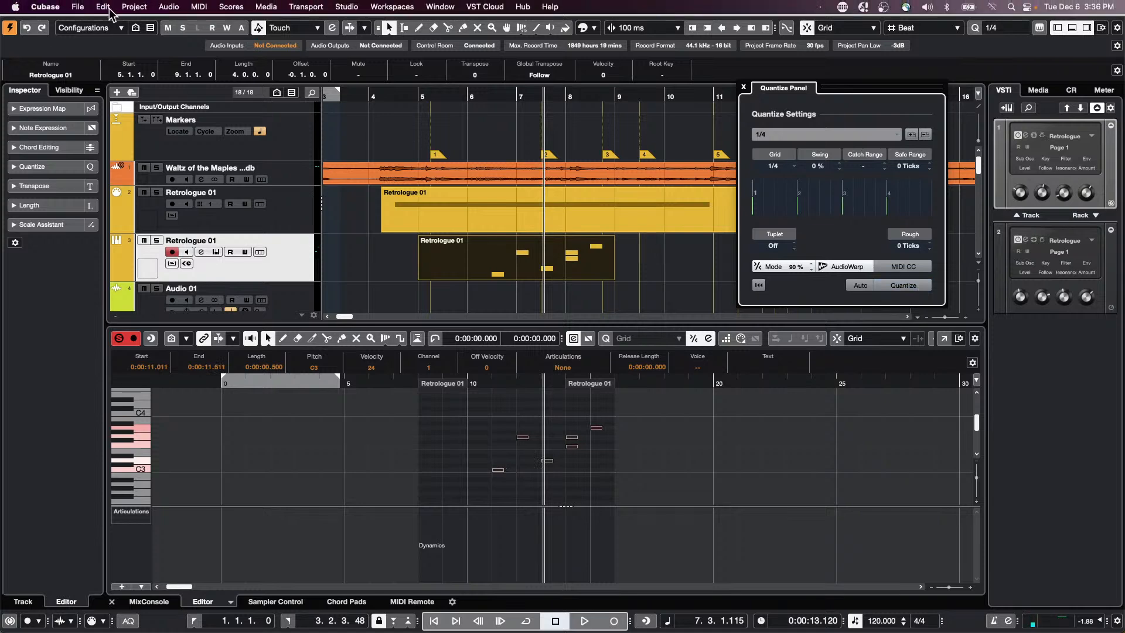
Step: Apply Quantize MIDI Event Lengths to the selected notes with the 1/4 grid
click(104, 7)
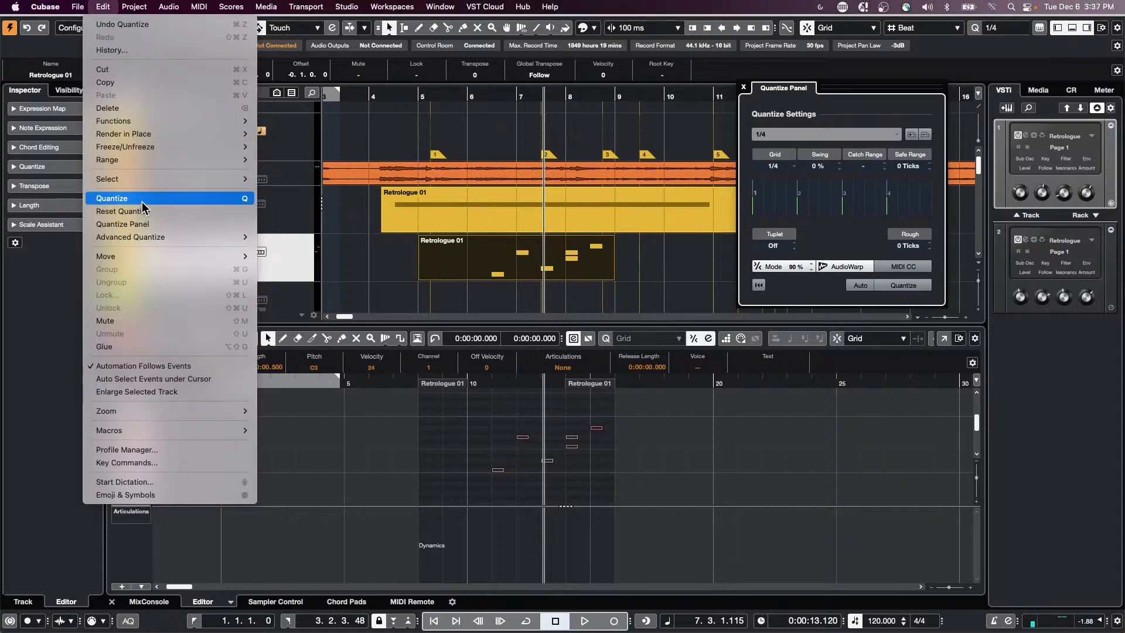
mouse_move(154, 239)
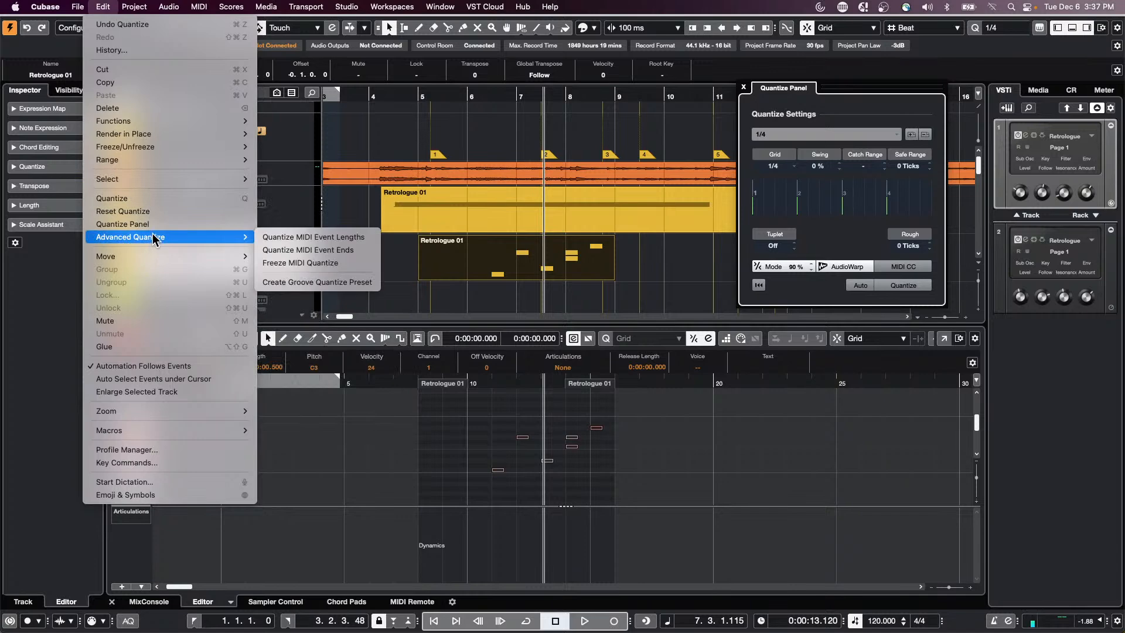
click(354, 237)
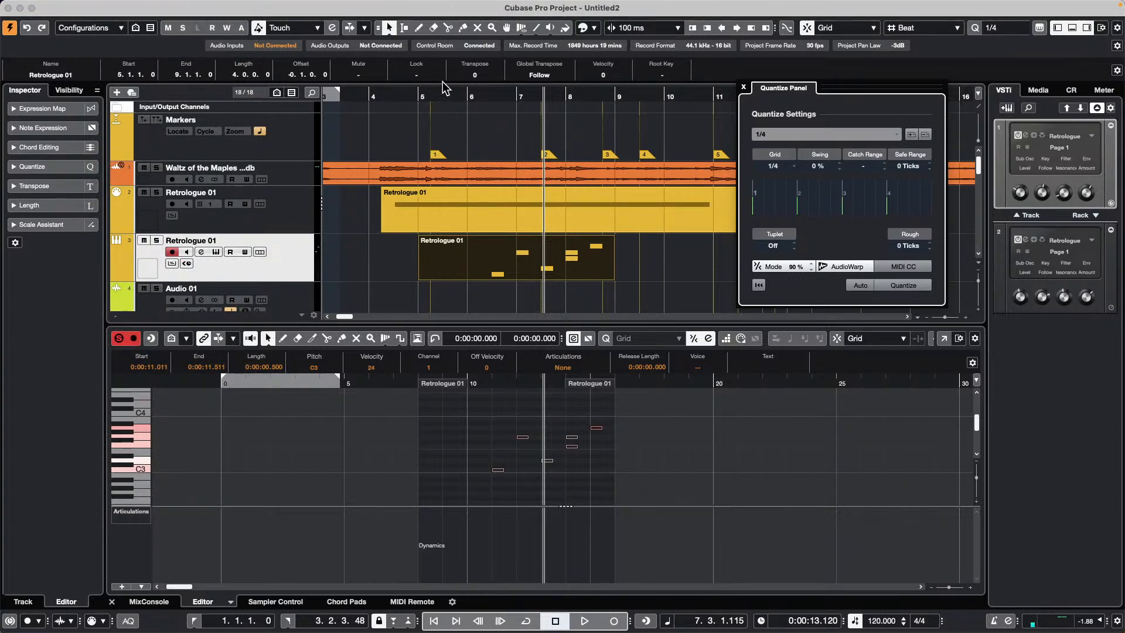
Step: Set the quantize grid to 1/2 and quantize all remaining notes again
click(773, 166)
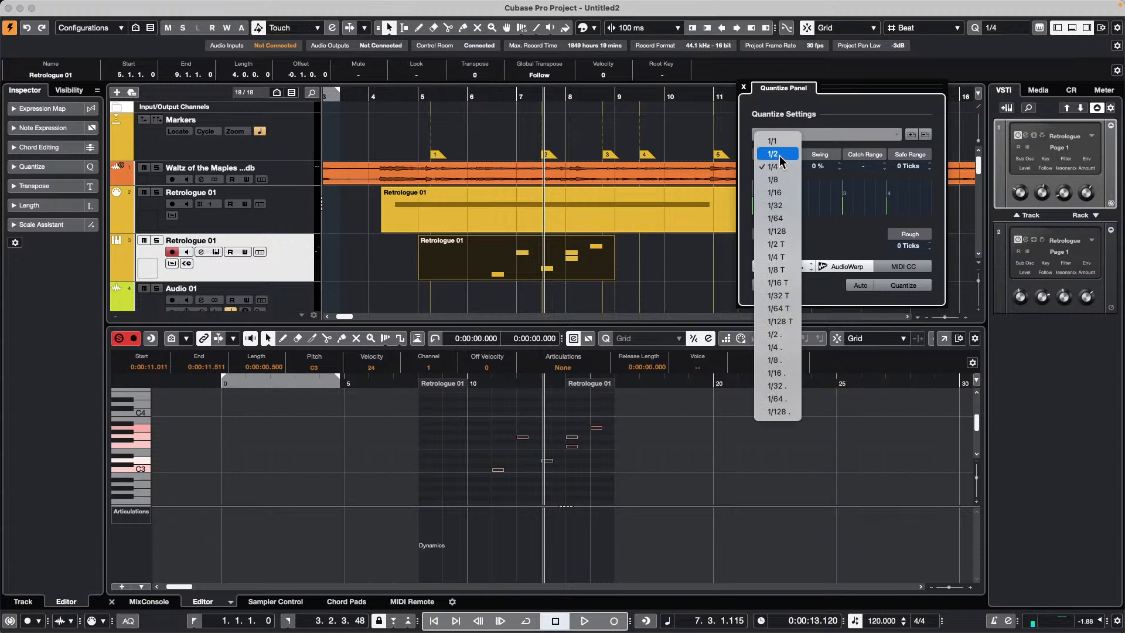
click(780, 156)
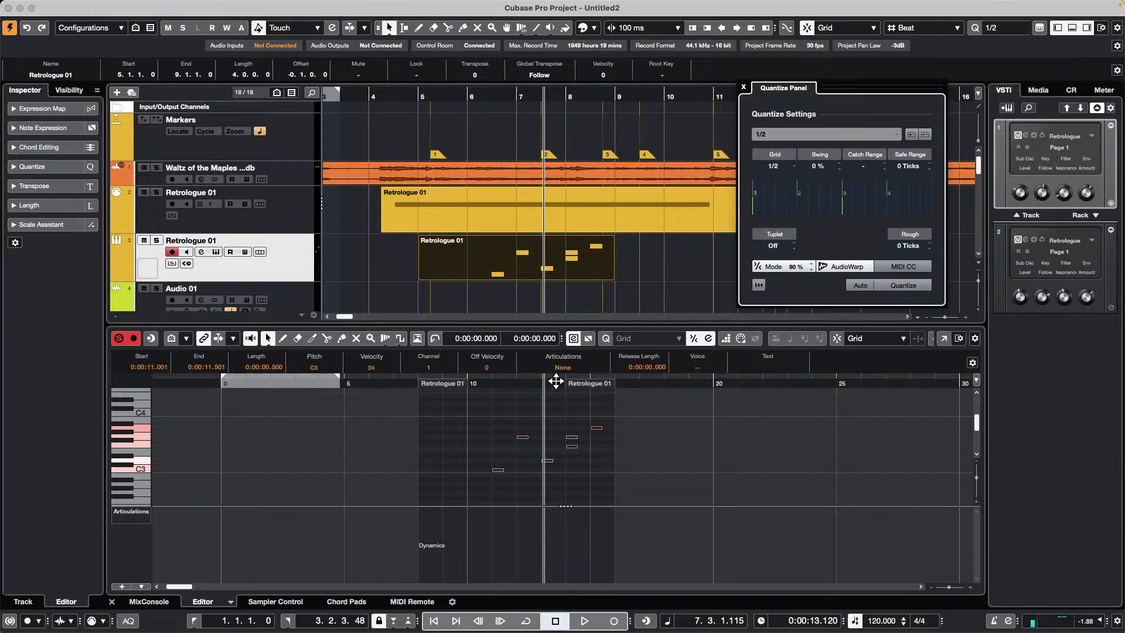
click(491, 407)
drag(480, 406, 636, 492)
click(903, 286)
Step: Try Quantize MIDI Event Lengths on the selected notes with the 1/2 grid and undo it
click(104, 6)
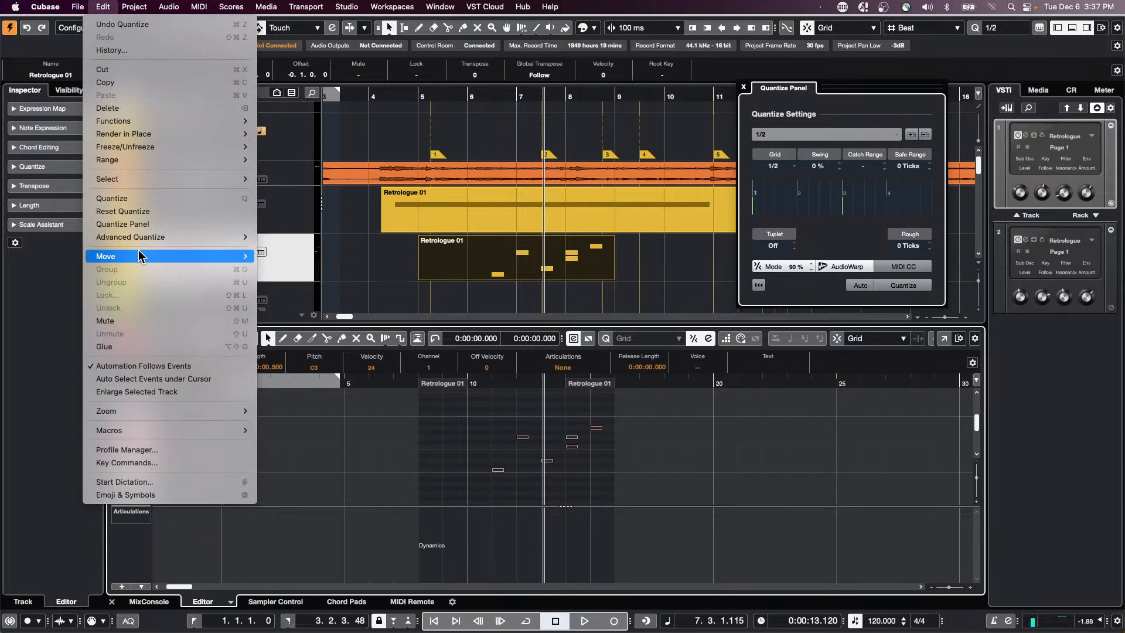
mouse_move(146, 238)
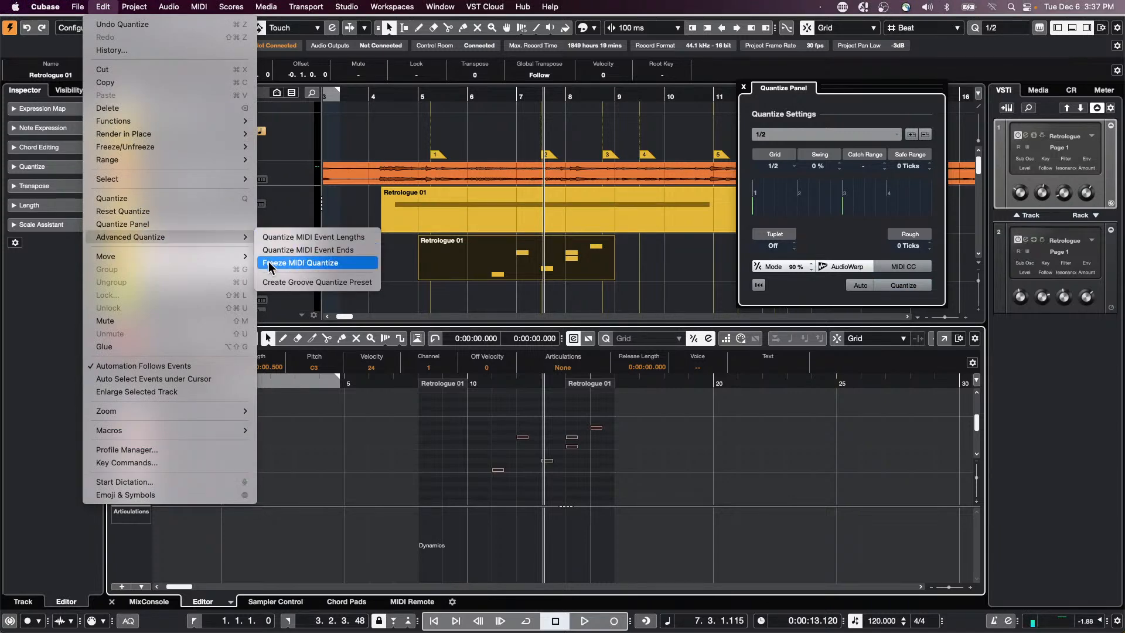
click(350, 240)
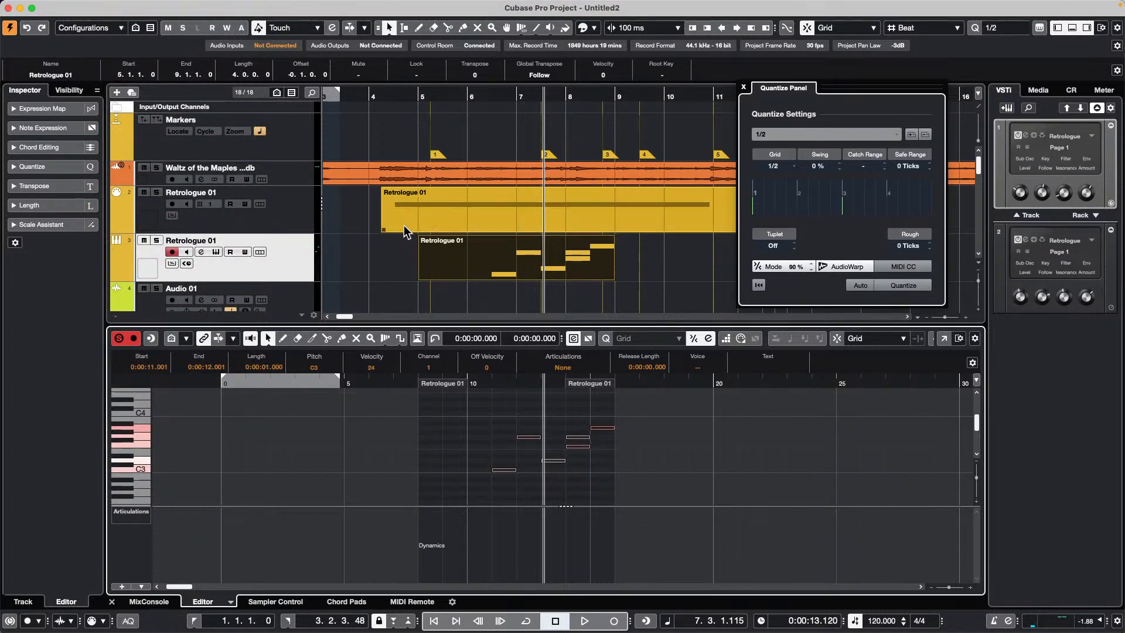
key(super+z)
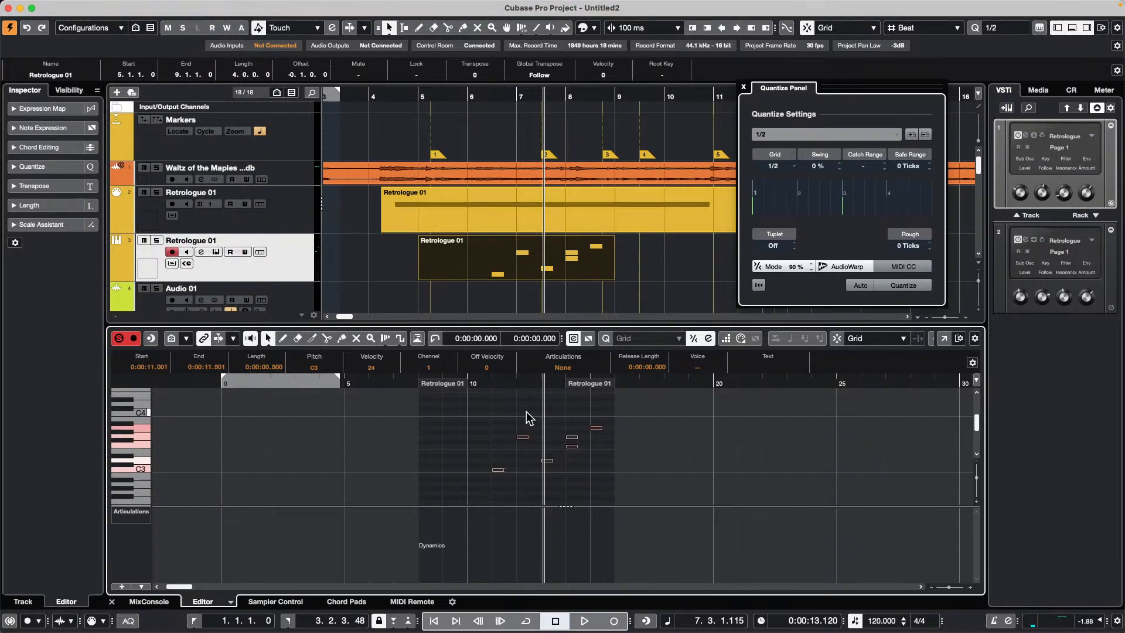
Step: Select all remaining notes and lengthen them together to about 0.81 seconds
drag(494, 395, 603, 472)
drag(599, 429, 606, 429)
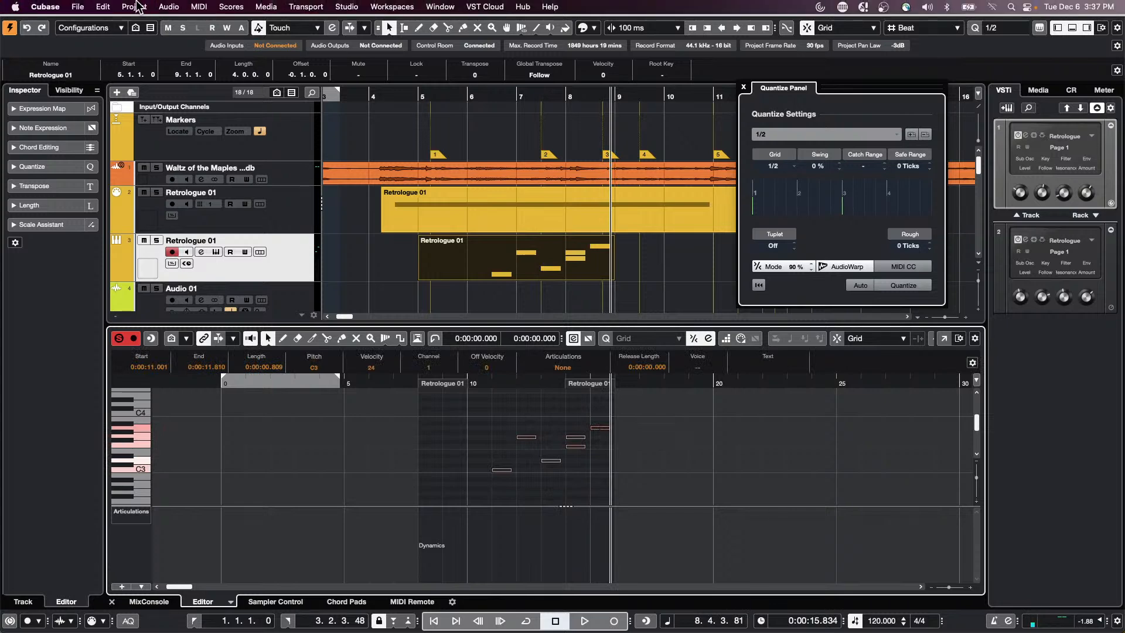
Step: Apply Quantize MIDI Event Ends to the selected notes with the 1/2 grid
click(102, 7)
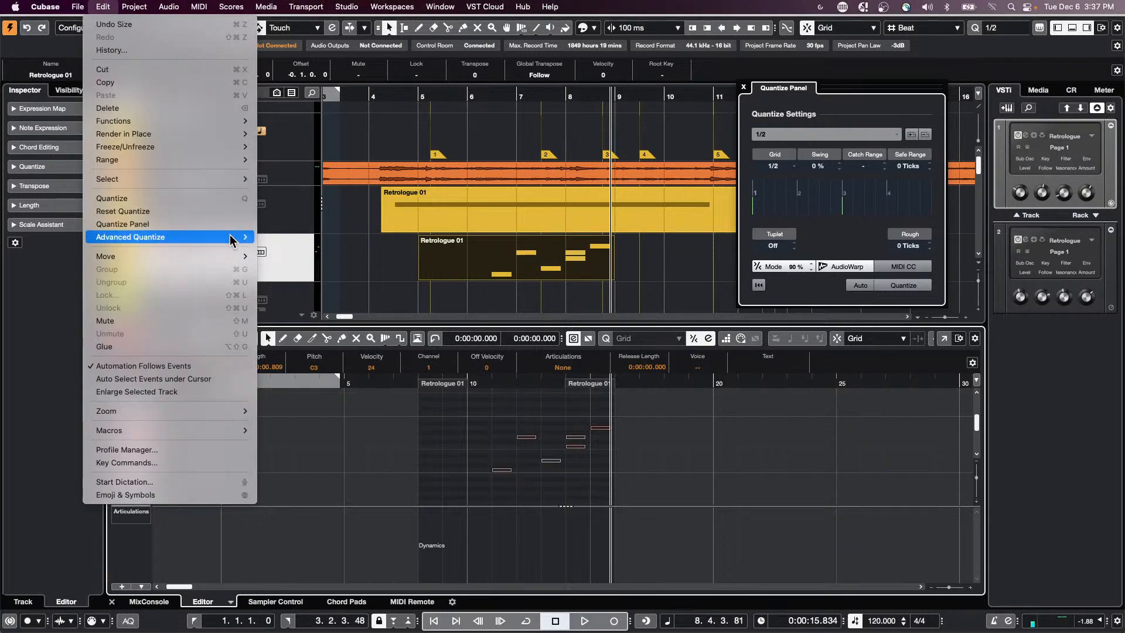
mouse_move(244, 237)
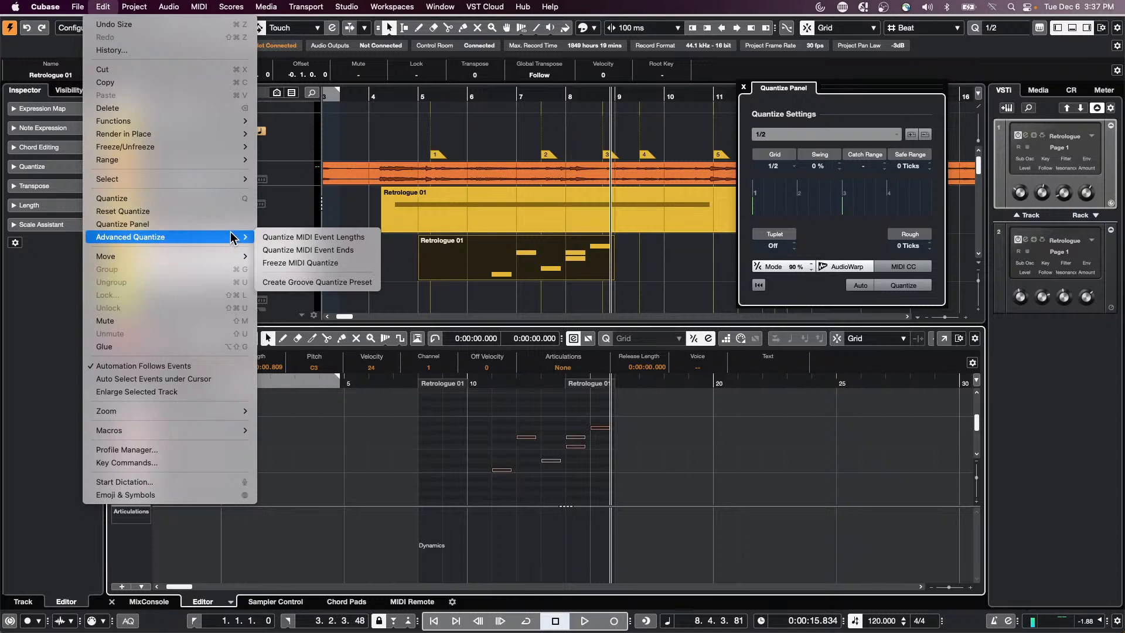
click(378, 257)
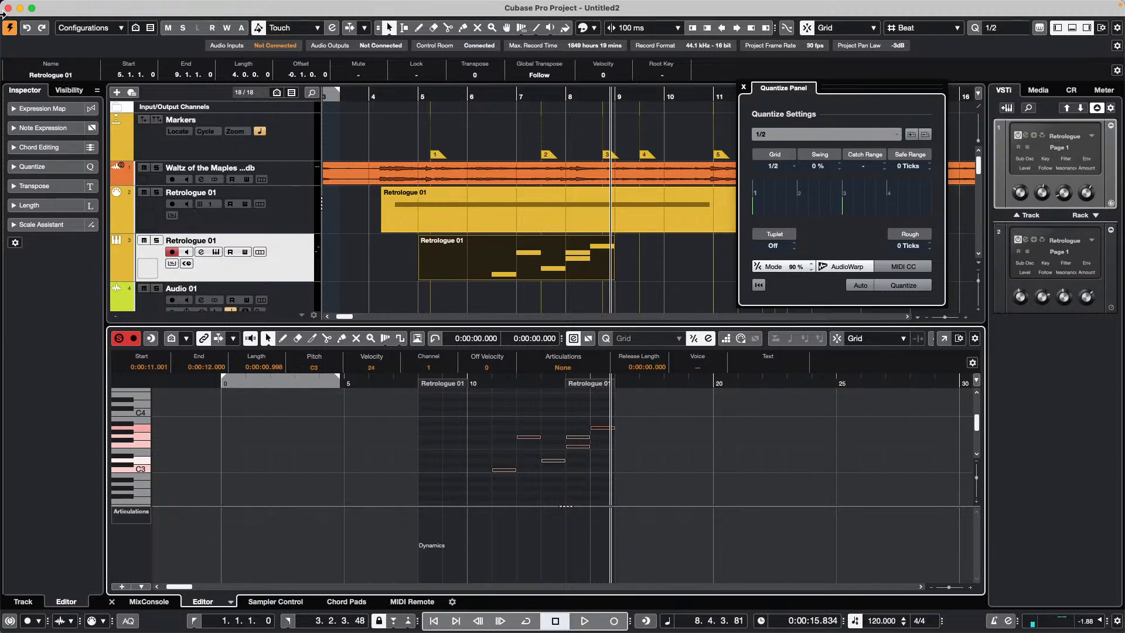
mouse_move(3, 6)
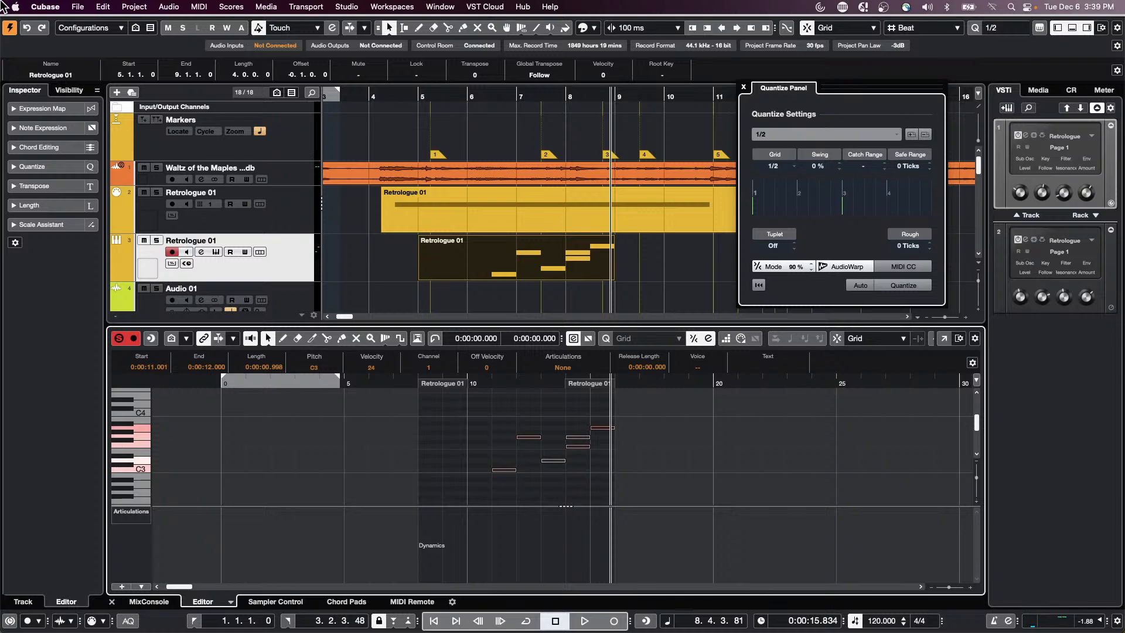
Step: Close the Quantize Panel and range-select 31.1.1.0 to 57.4.1.0 on the Waltz of the Maples audio track
click(284, 176)
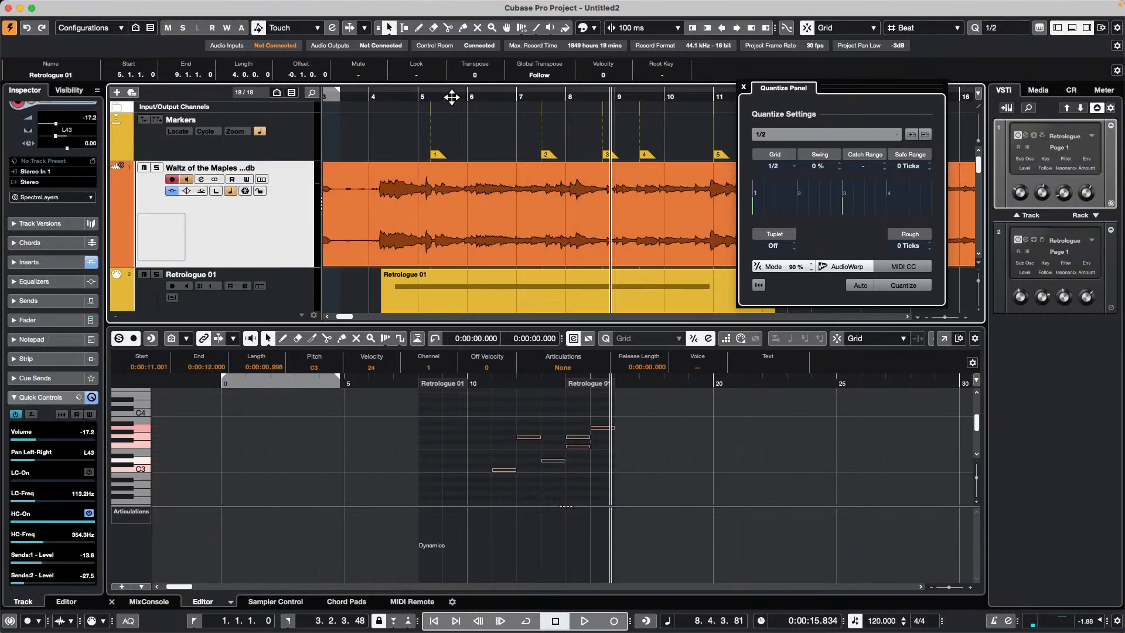
drag(455, 98, 450, 65)
click(743, 87)
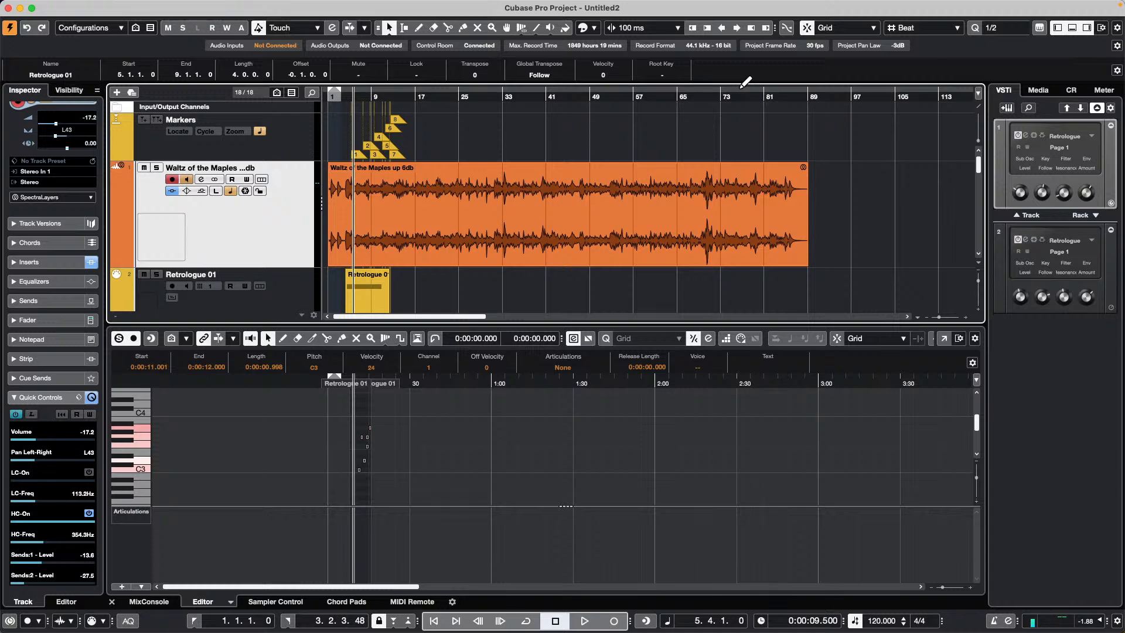
right_click(521, 197)
click(537, 198)
drag(491, 189, 637, 188)
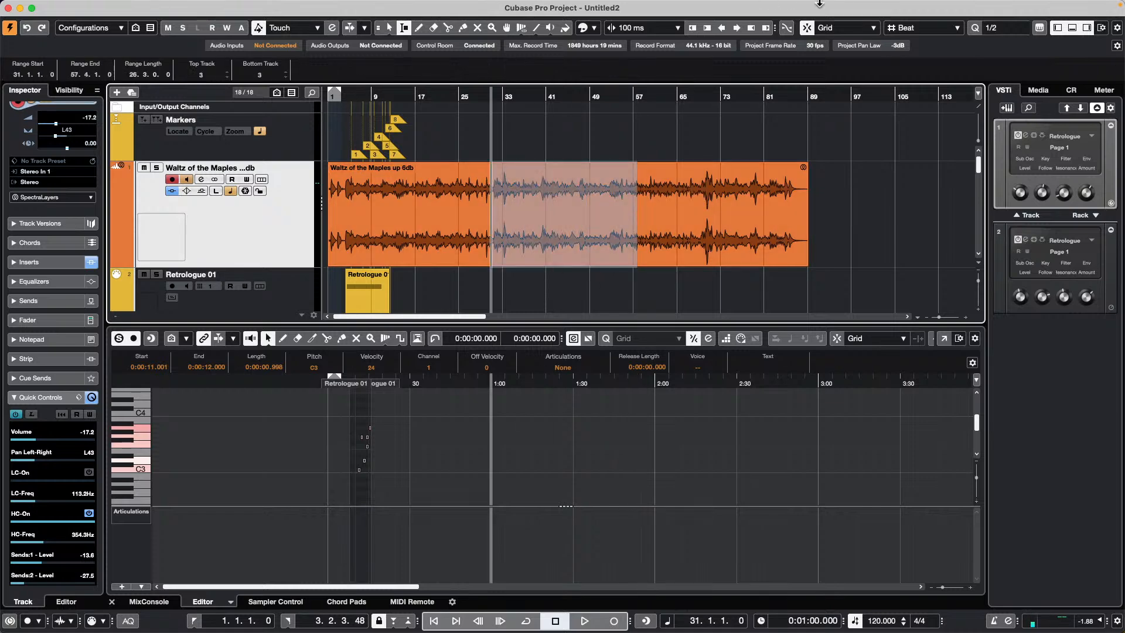
Step: Nudge the selected range right in 100 ms steps to start at 31.2.1.0, and nudge its end earlier
click(737, 28)
click(737, 27)
click(739, 26)
click(739, 27)
click(740, 26)
click(749, 29)
click(749, 29)
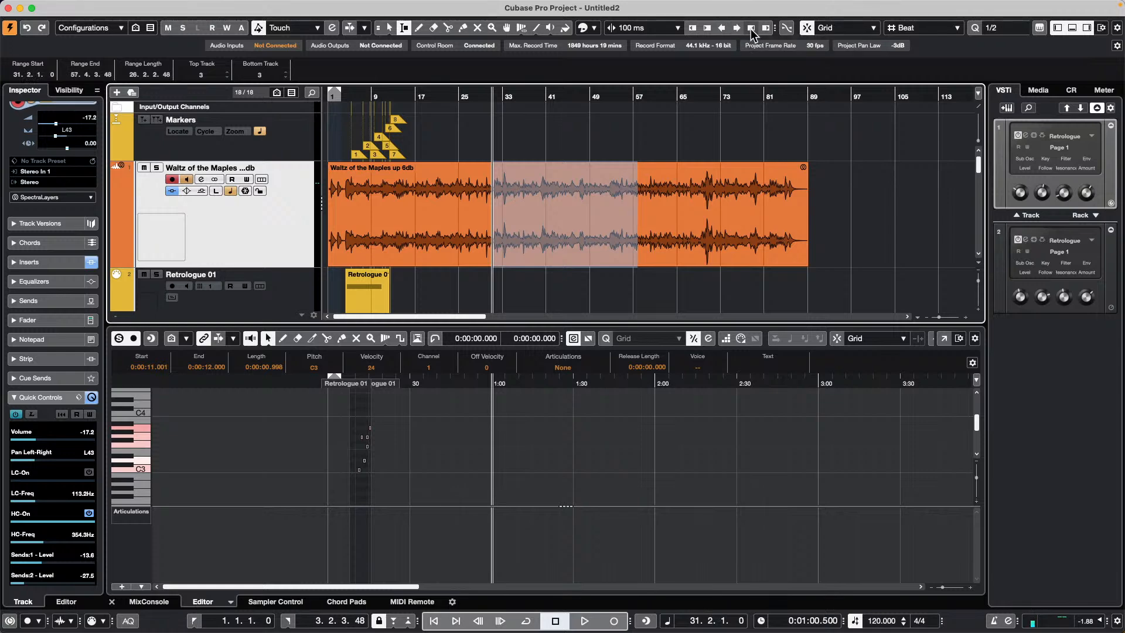
click(749, 29)
Step: Range-select the waveform from 57.3.1.0 to 58.2.1.0 and nudge the range end back to 58.1.1.0
drag(688, 201, 620, 201)
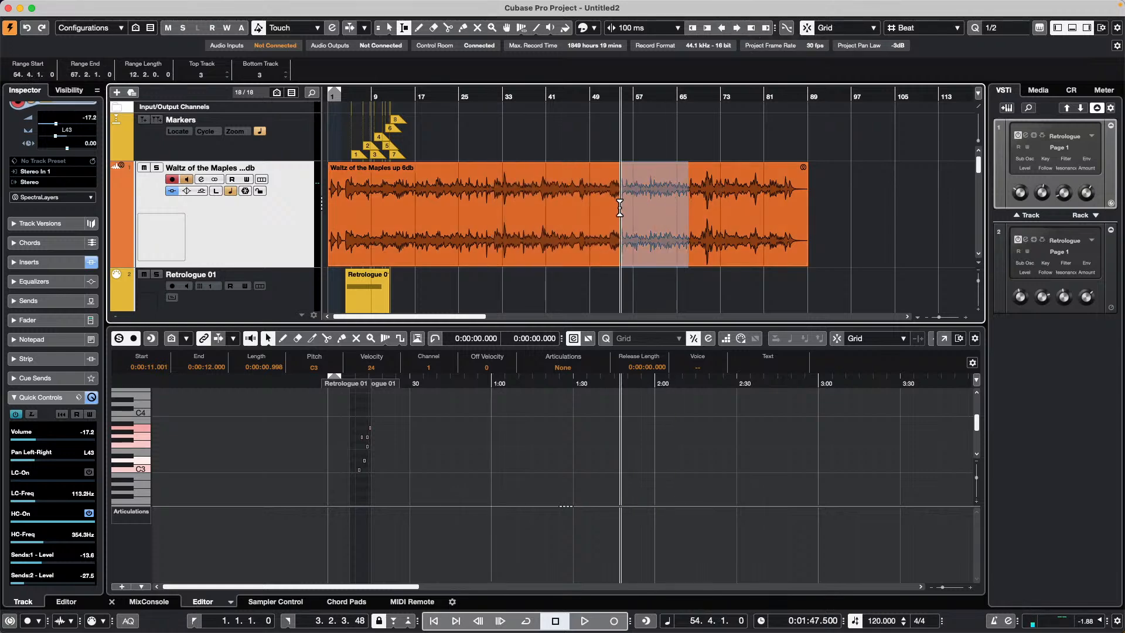
drag(633, 92, 613, 198)
drag(537, 188, 702, 183)
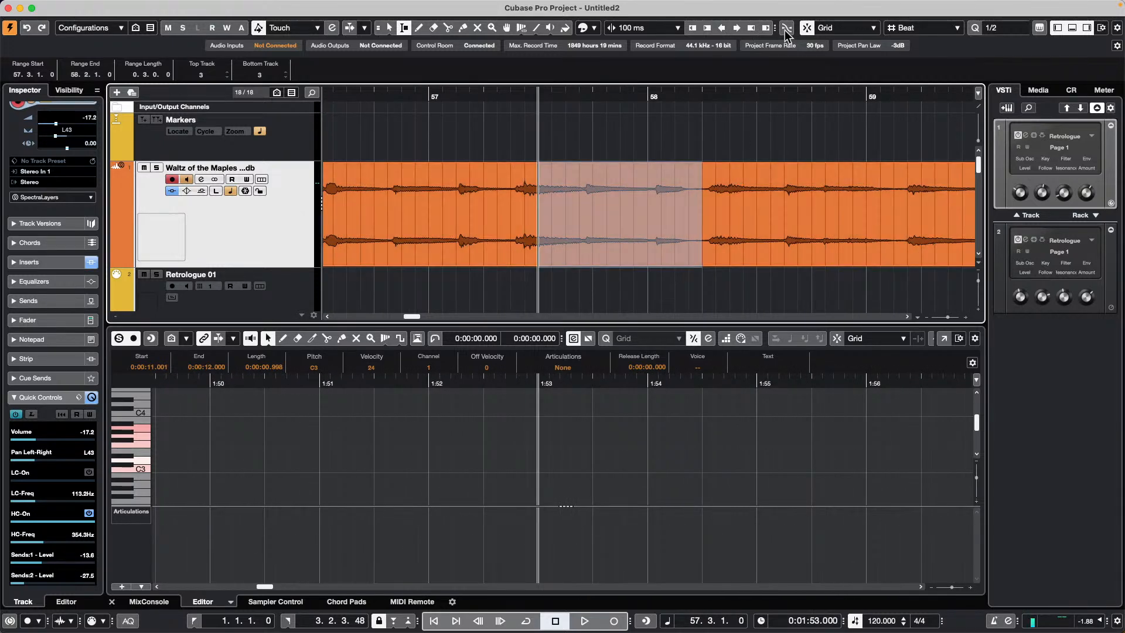
click(751, 30)
click(751, 30)
click(751, 29)
click(751, 29)
click(751, 29)
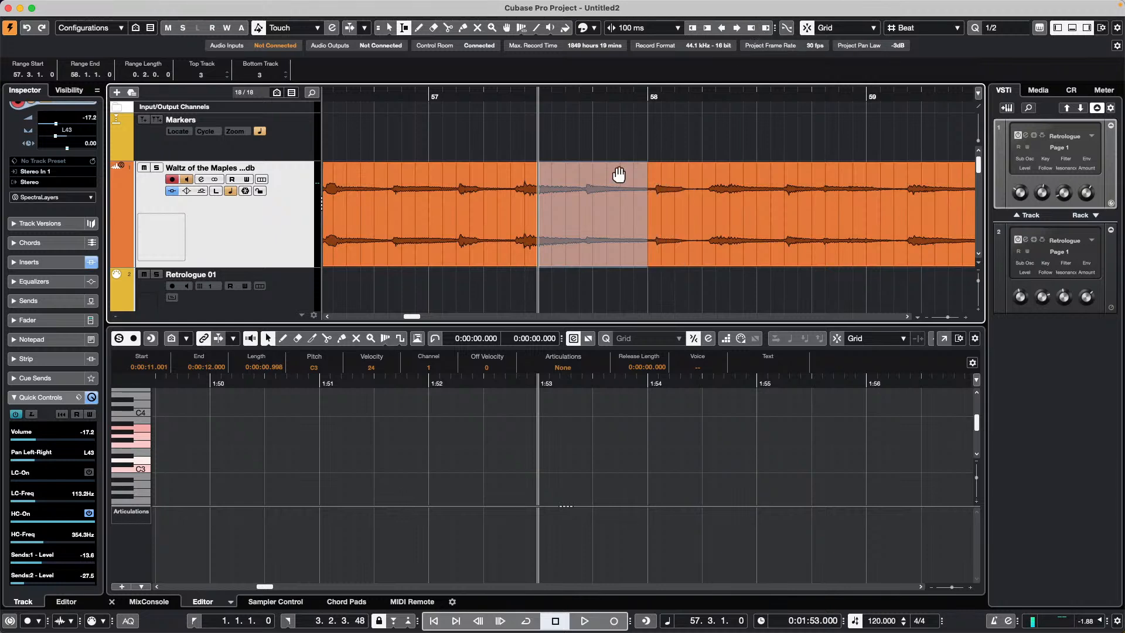
Step: Nudge the whole range right and back left in 100 ms steps, finishing at 57.3.1.96 to 58.1.1.96
click(736, 28)
click(738, 28)
click(738, 28)
click(737, 29)
click(737, 29)
click(737, 28)
click(738, 28)
click(723, 28)
click(723, 28)
click(723, 29)
click(723, 28)
click(723, 28)
click(723, 28)
click(723, 28)
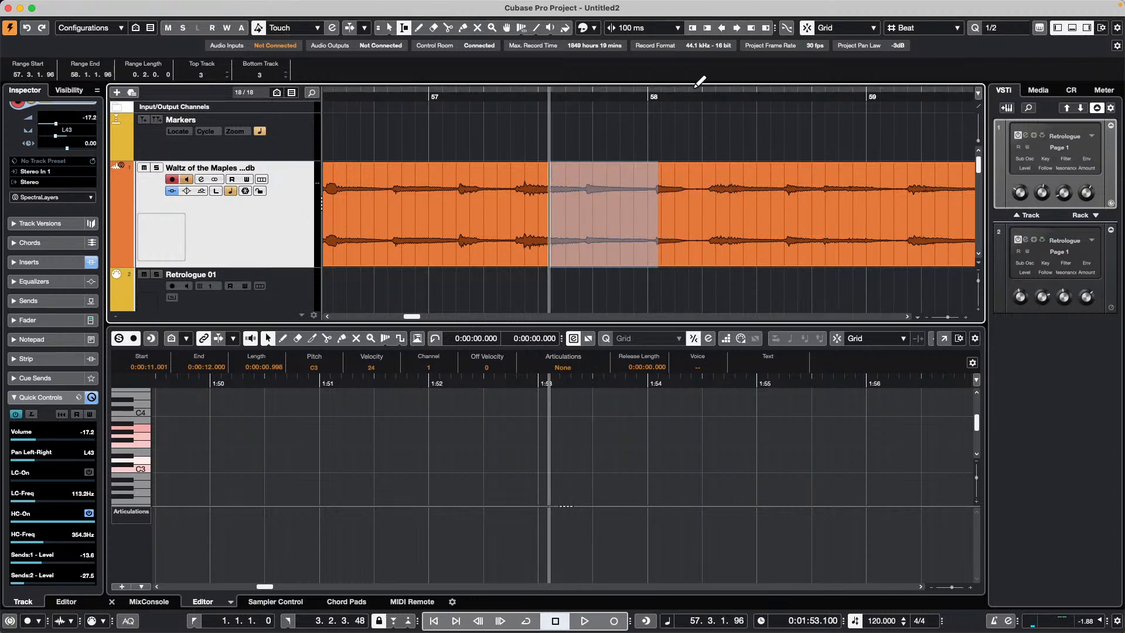
Step: Split the audio event at both range borders and select the isolated middle event
key(shift+x)
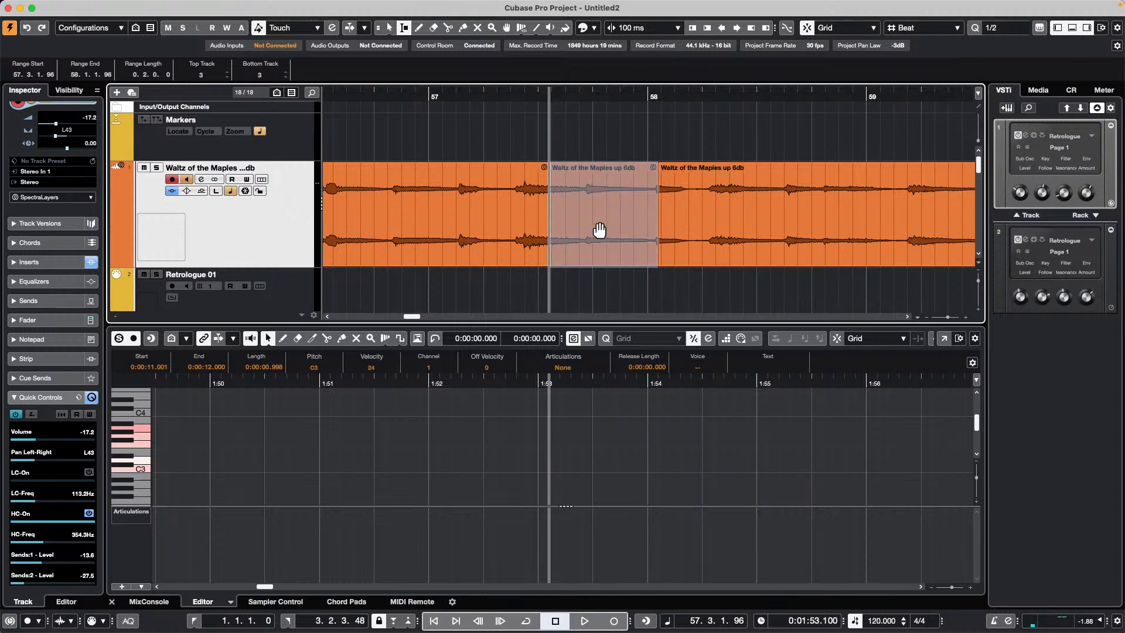
key(1)
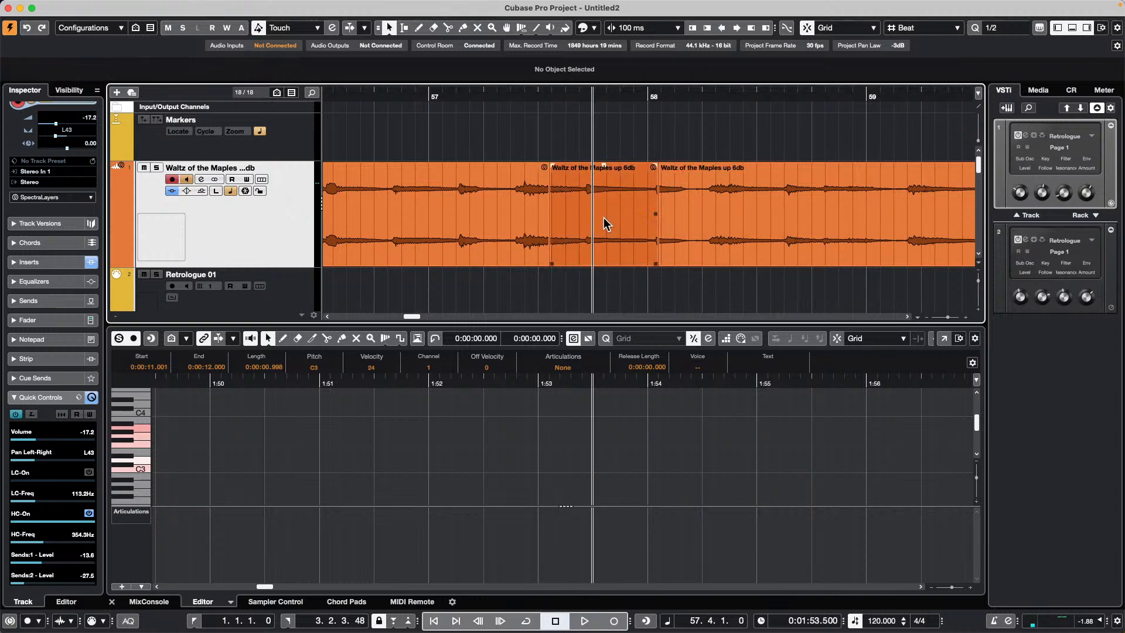
click(603, 217)
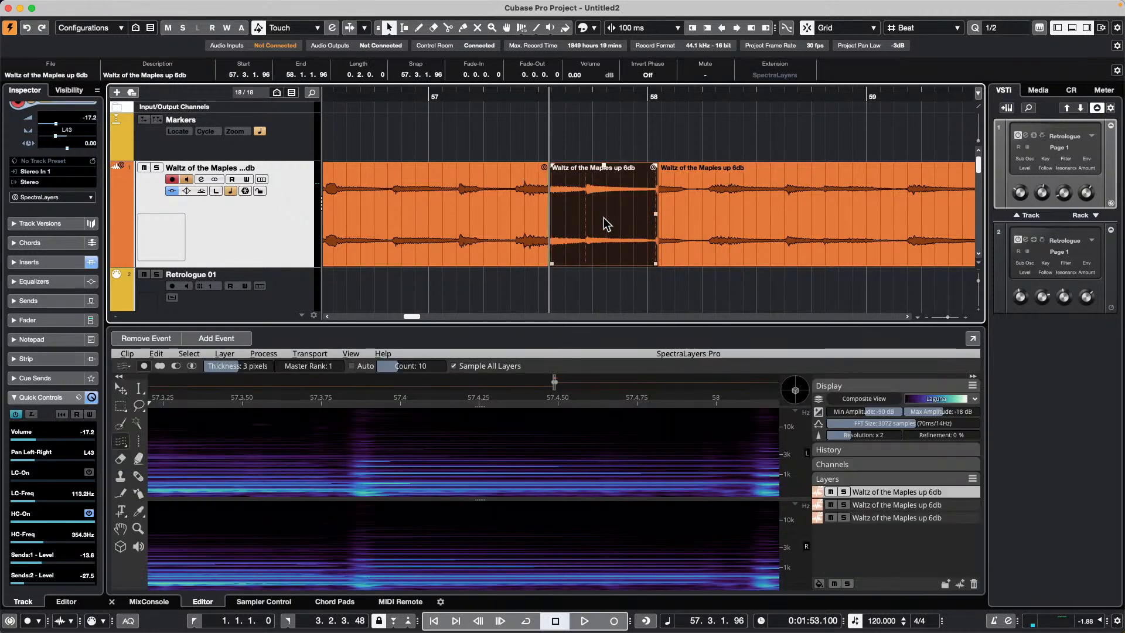
Step: Nudge the isolated event to the right in 100 ms steps, past 57.4.2.72
click(737, 27)
click(737, 27)
click(737, 26)
click(737, 27)
click(737, 27)
click(737, 27)
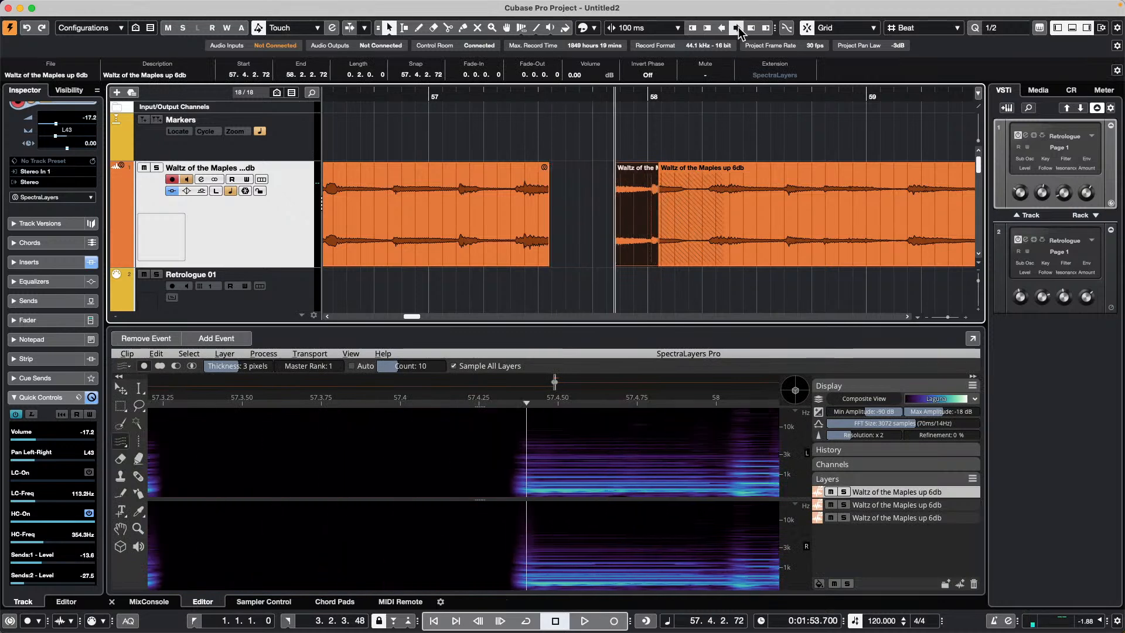
click(739, 27)
click(734, 26)
Step: Nudge the isolated event back left in 100 ms steps towards its original position
click(721, 27)
click(721, 28)
click(720, 27)
click(720, 28)
click(721, 27)
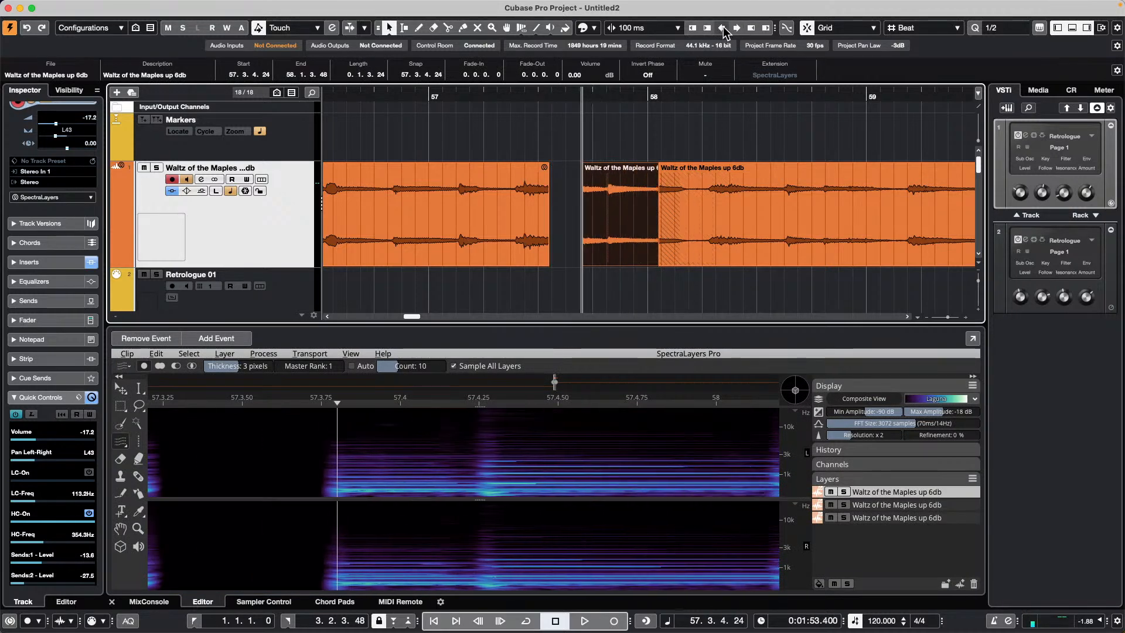
click(721, 27)
click(721, 27)
Step: Trim the isolated event's start right and left in 100 ms steps, finishing at 57.3.2.72
click(708, 27)
click(707, 27)
click(707, 27)
click(707, 28)
click(693, 28)
click(694, 28)
click(693, 28)
click(693, 27)
click(692, 27)
click(693, 27)
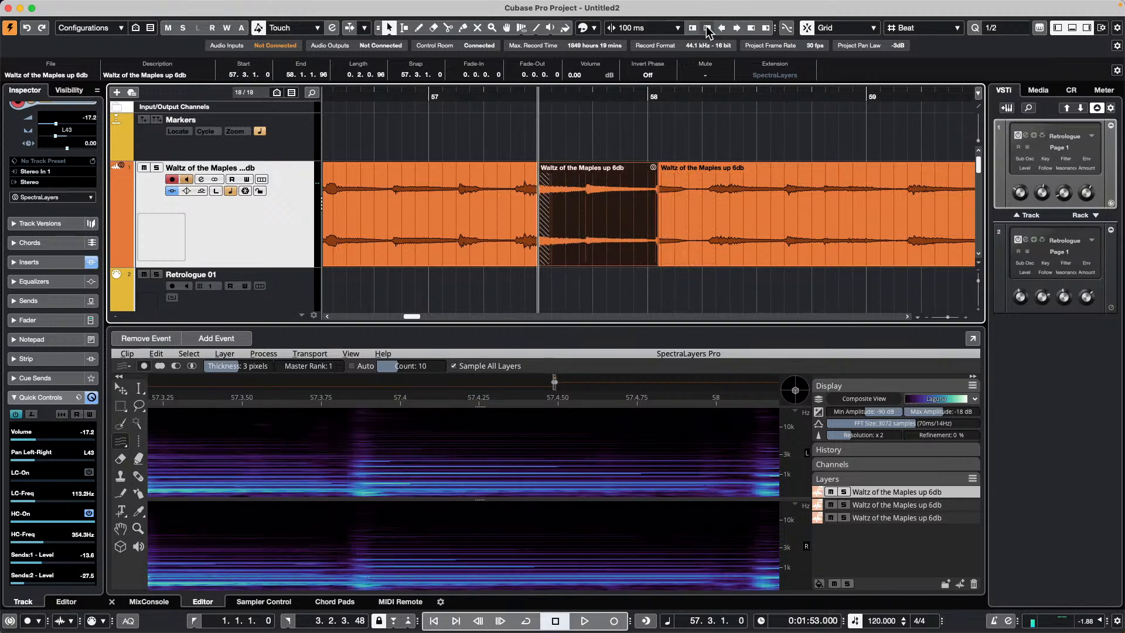
click(707, 28)
click(708, 28)
Step: Nudge the event's end out to 58.2.1.0 and back in 100 ms steps, finishing at 58.1.1.96
click(765, 28)
click(765, 29)
click(765, 29)
click(764, 29)
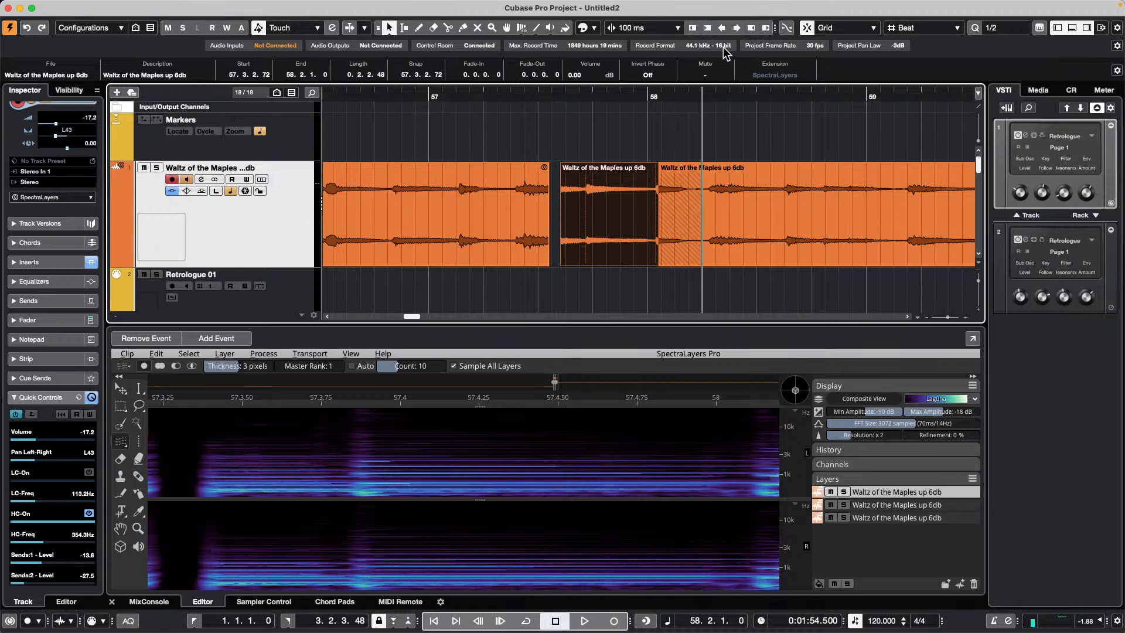
click(750, 28)
click(750, 28)
click(750, 28)
click(750, 27)
click(750, 27)
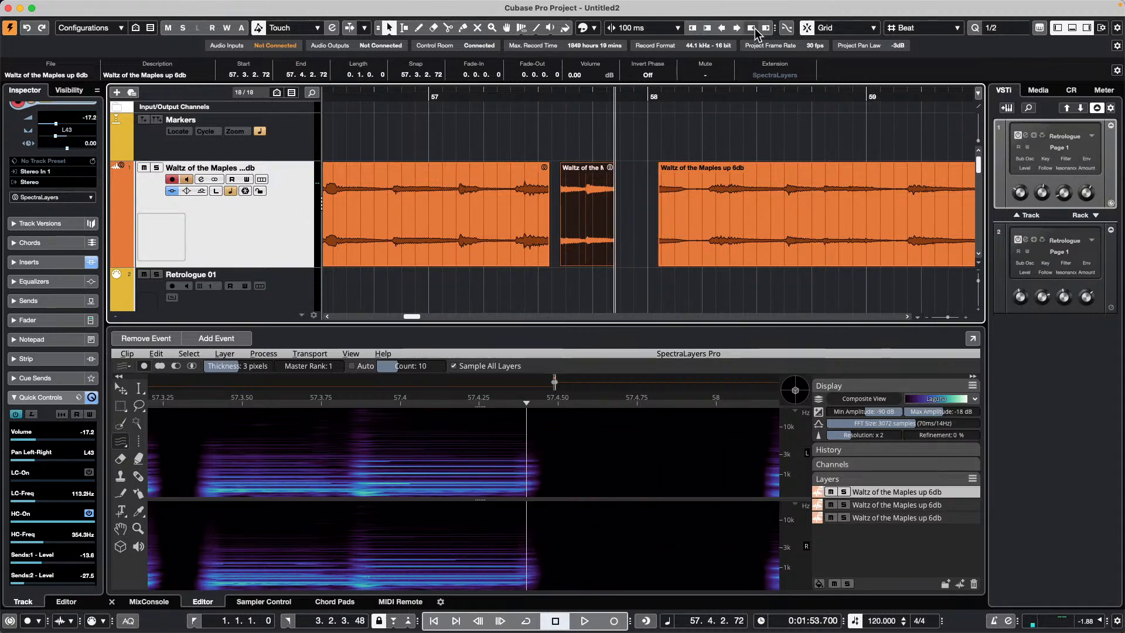
click(765, 28)
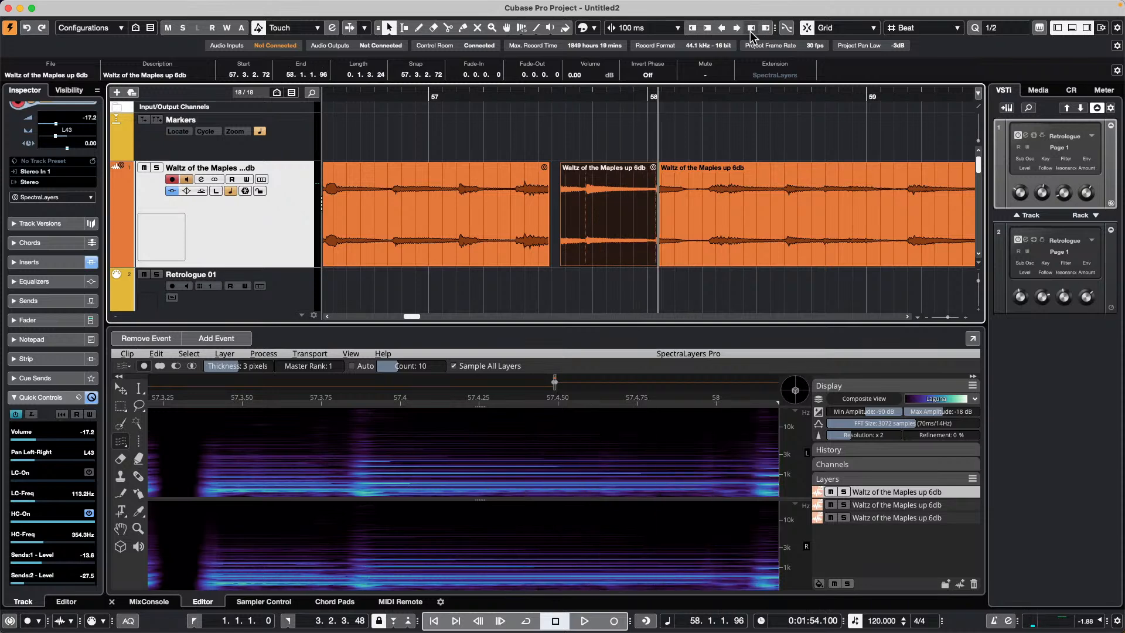
Step: Range-select 58.2.1.0 to 58.4.1.0 with the Range Selection tool and move that section to 59.1.1.0
right_click(732, 182)
click(748, 180)
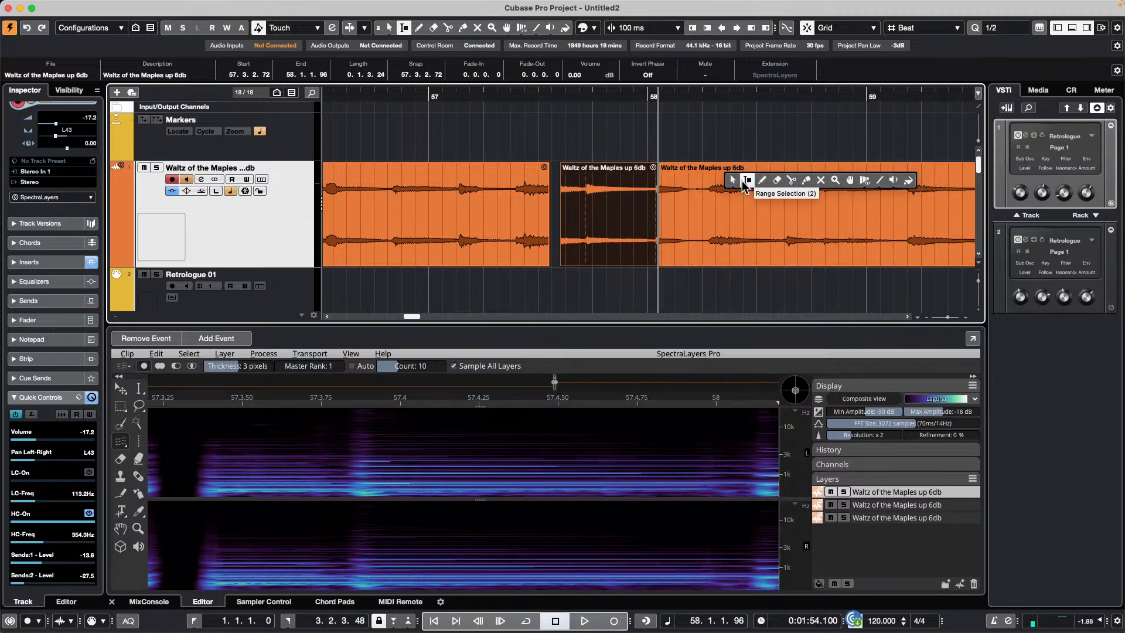
click(613, 211)
drag(694, 191, 815, 184)
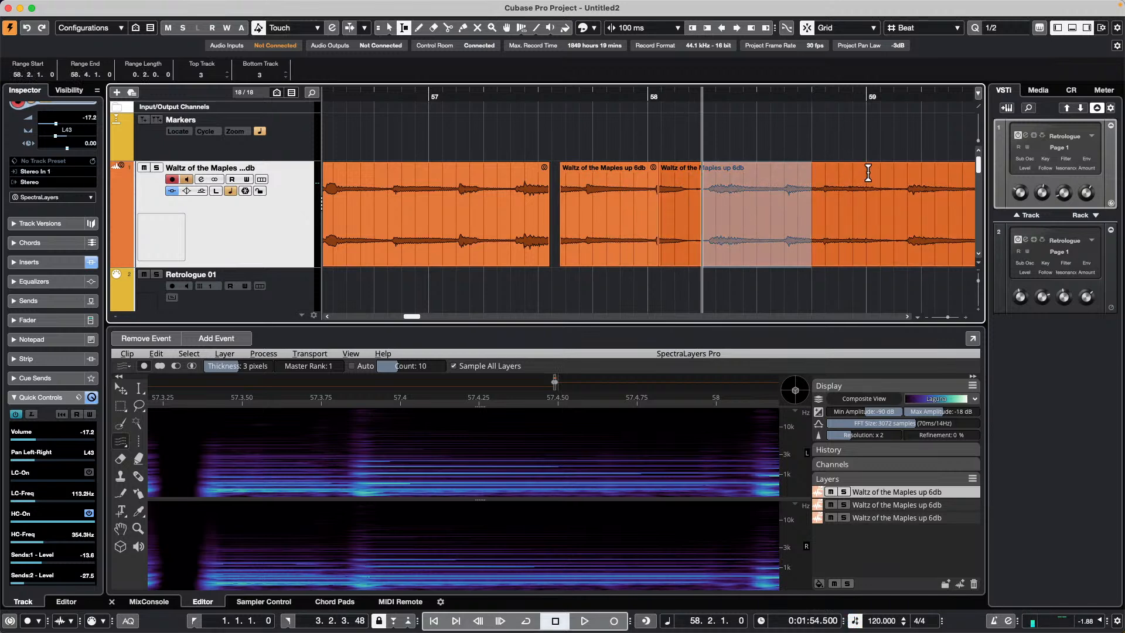
drag(746, 216, 923, 203)
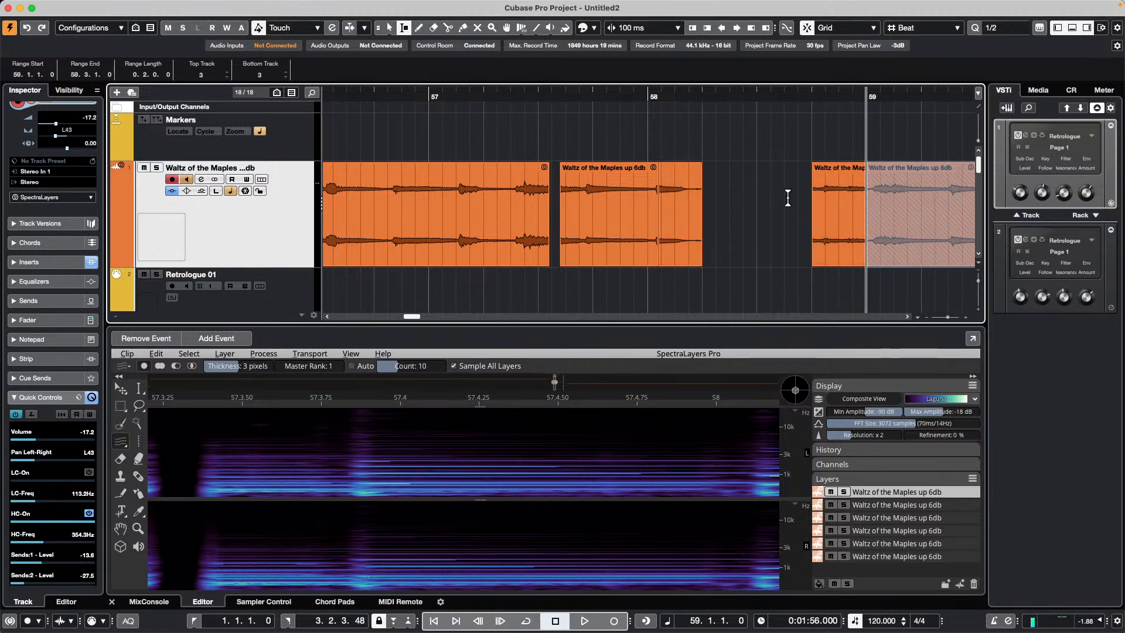
Step: Move the two-beat section back to 58.2.1.0 and a one-beat section from bar 60 to 59.2.1.0
drag(747, 103, 737, 68)
drag(792, 229, 737, 226)
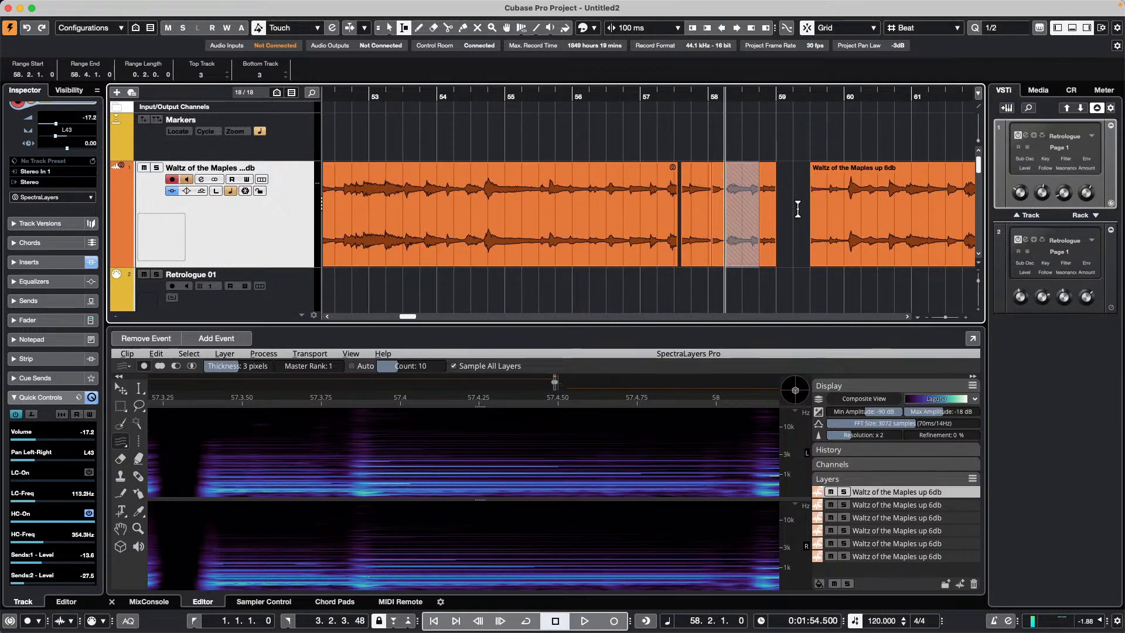
drag(861, 208, 806, 225)
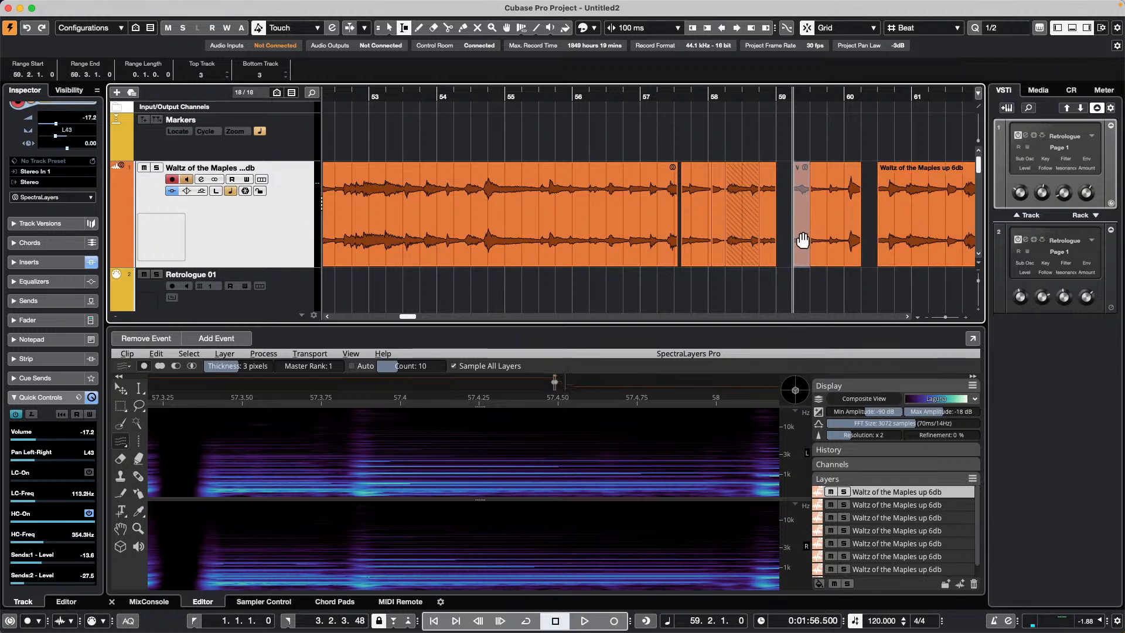
Step: Select the one-beat event at 59.2.1.0 with Object Selection and turn on Combine Selection Tools
key(1)
click(841, 195)
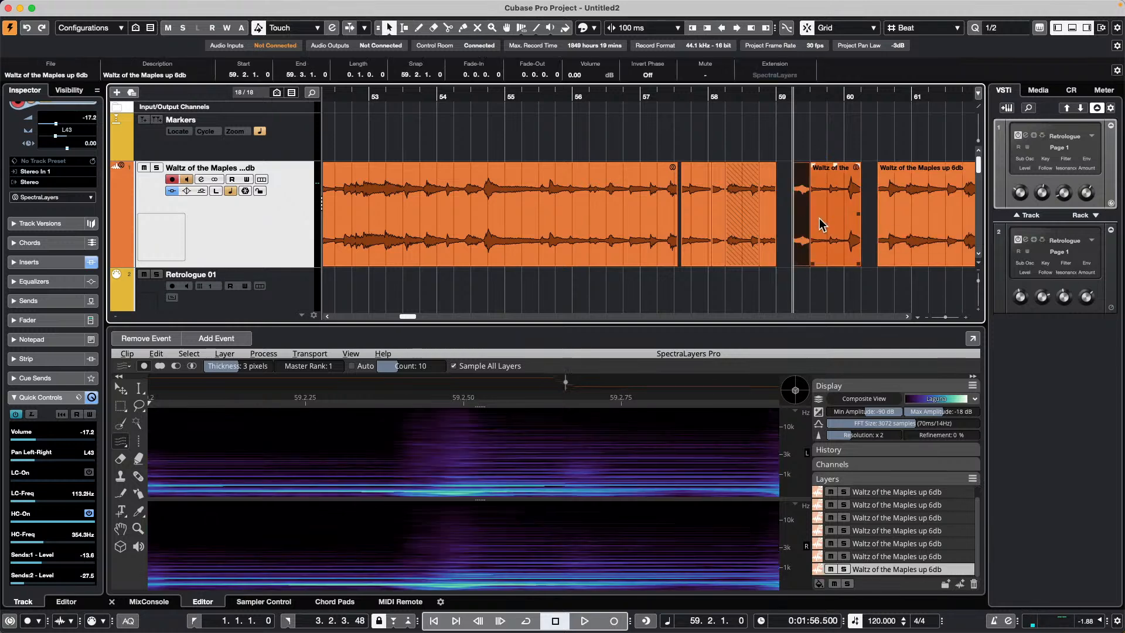
click(386, 30)
click(378, 30)
click(378, 29)
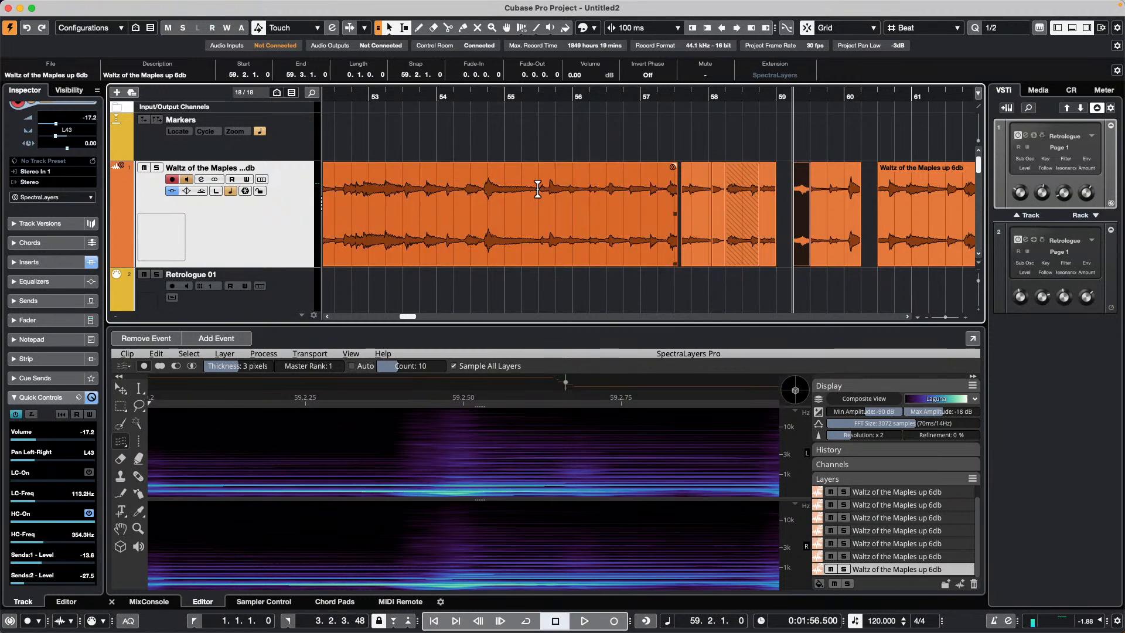
Step: Split the long audio event with the Split tool at the middle of bar 53, at bar 57 and one beat further on
right_click(598, 220)
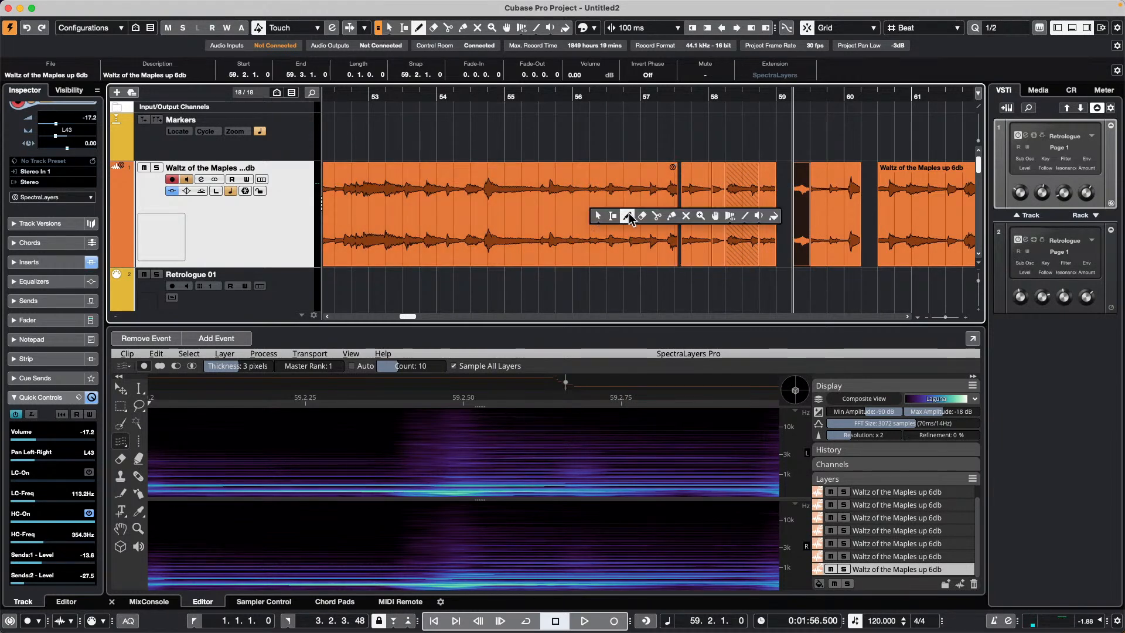
click(648, 218)
click(645, 233)
click(405, 210)
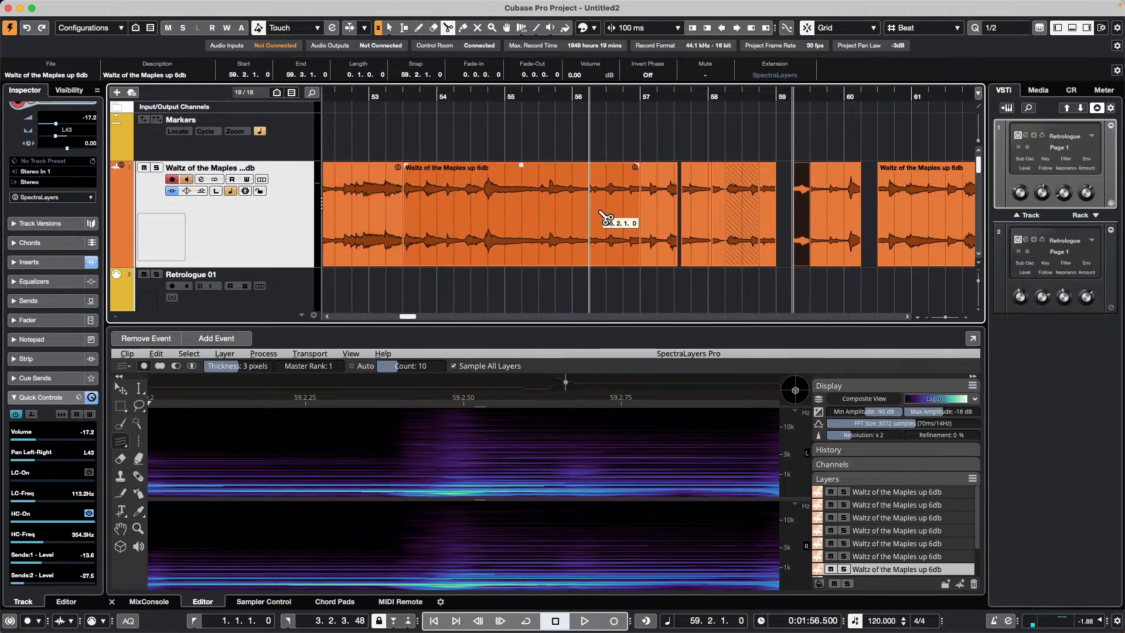
right_click(598, 217)
click(657, 216)
click(661, 219)
Step: Erase the audio events after the gap in bar 57 and the one-beat event at the start of bar 57
right_click(662, 220)
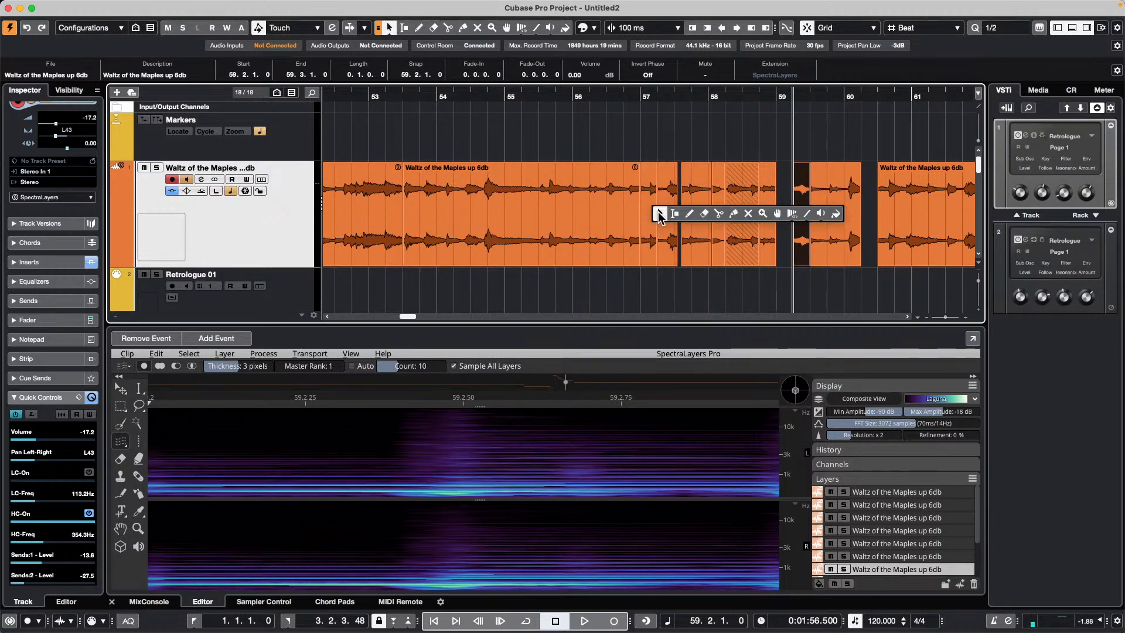
click(697, 220)
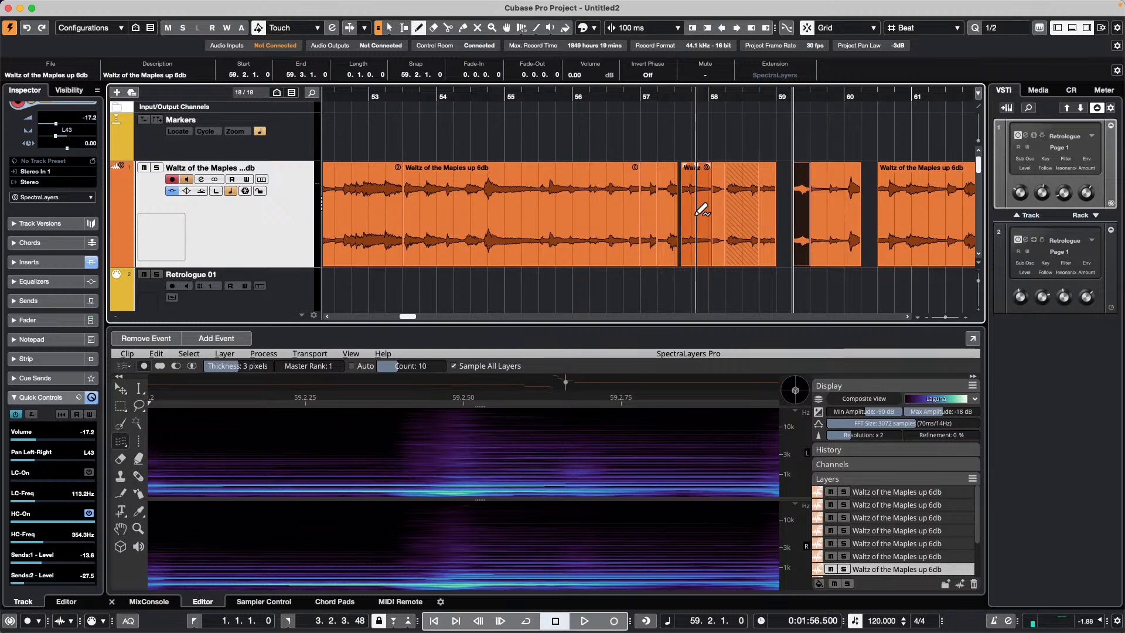
right_click(701, 164)
click(740, 163)
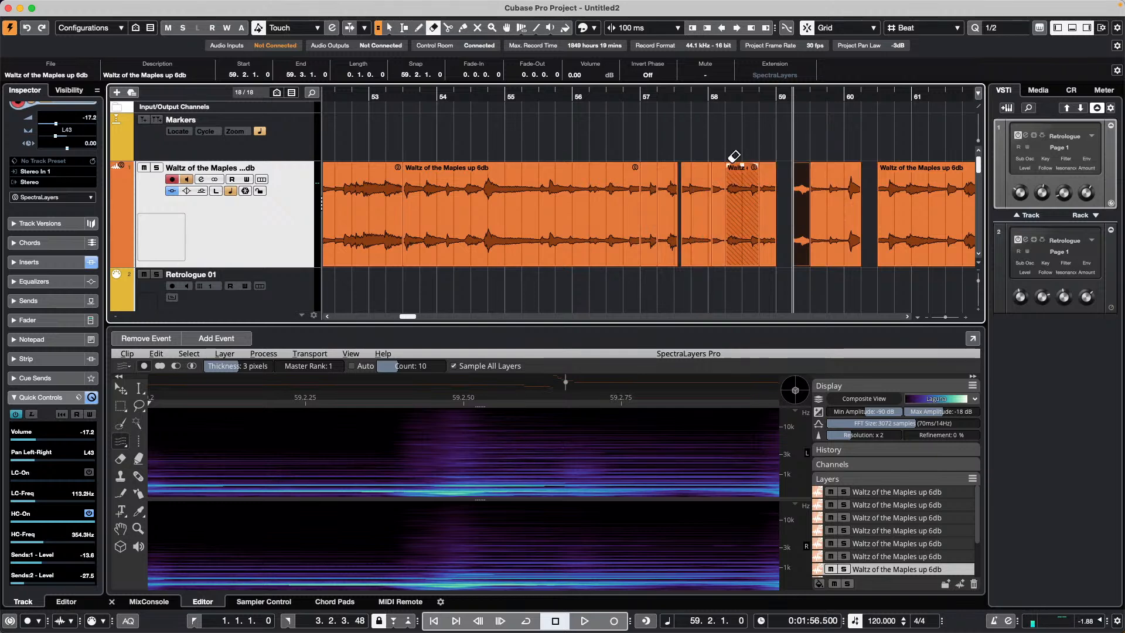
mouse_move(705, 160)
mouse_down()
mouse_move(876, 226)
mouse_move(739, 197)
mouse_up()
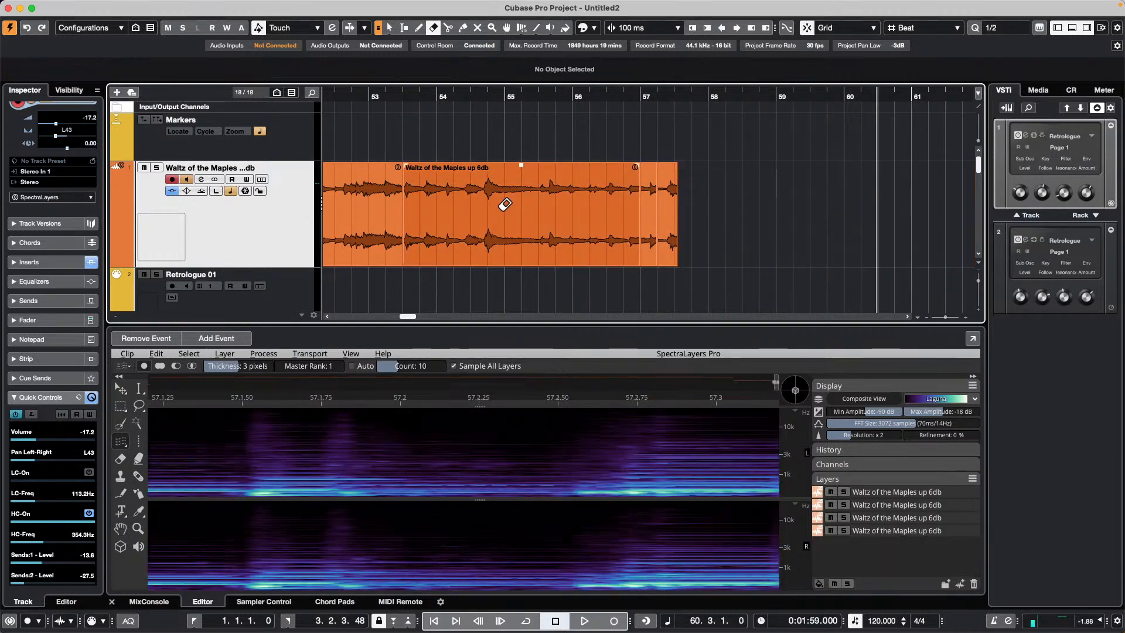
click(650, 216)
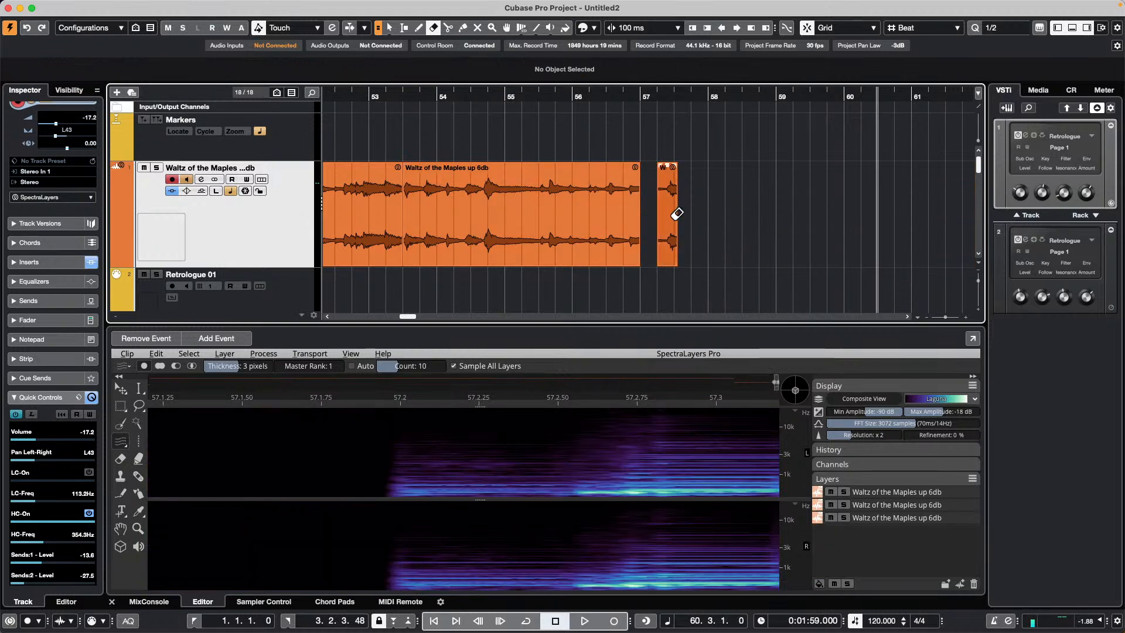
Step: Erase the remaining short event after the gap in bar 57 and split the long event at the middle of bar 56
click(675, 213)
right_click(634, 207)
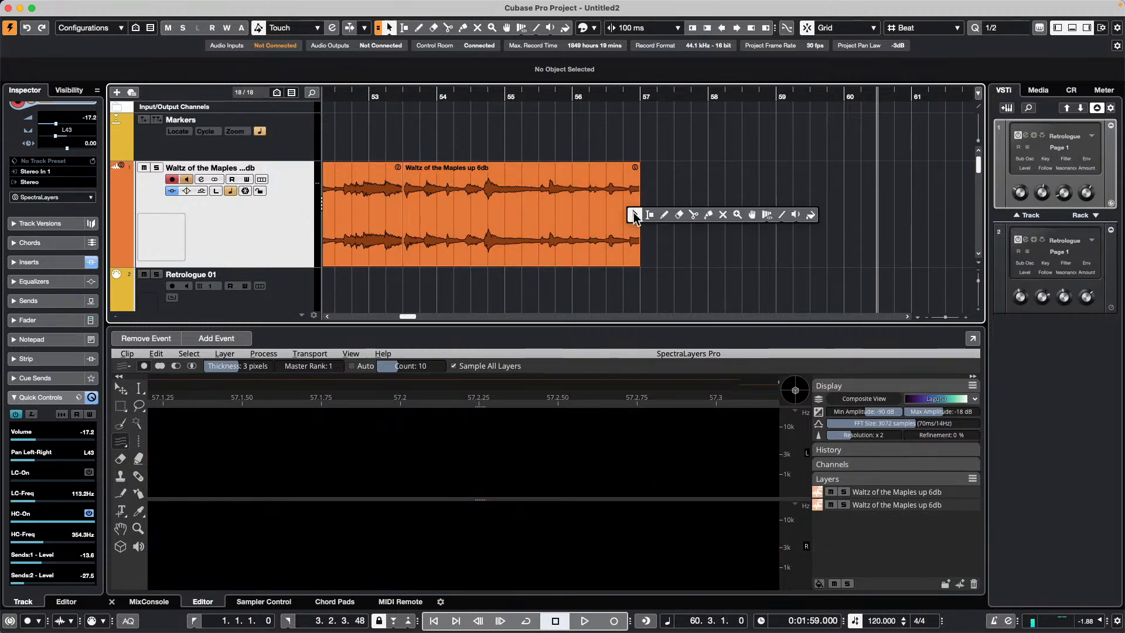
click(684, 213)
click(609, 218)
Step: Move the split-off end piece to beat 4 of bar 58 and split out the range from 55.1.1.0 to 56.2.1.0
key(1)
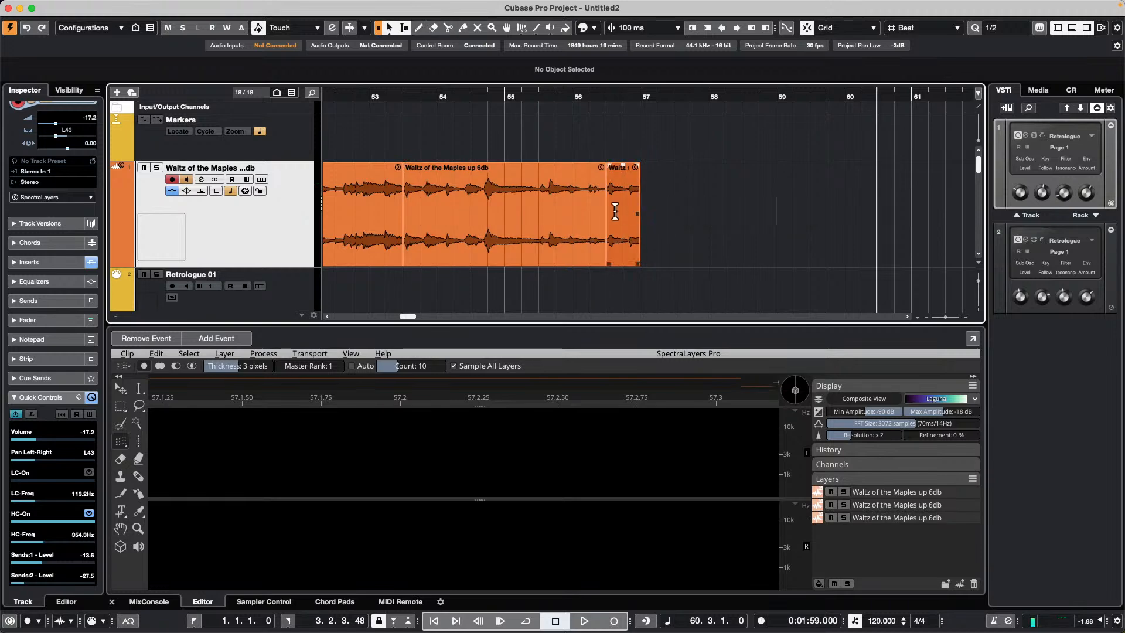
drag(616, 231, 768, 214)
drag(498, 203, 593, 202)
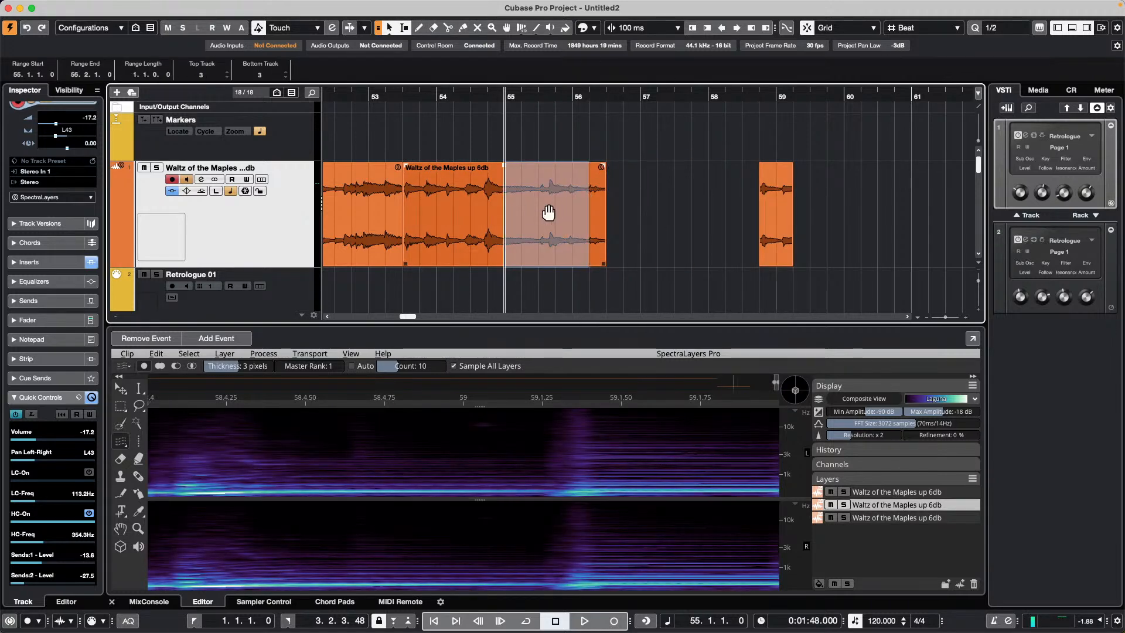
click(550, 213)
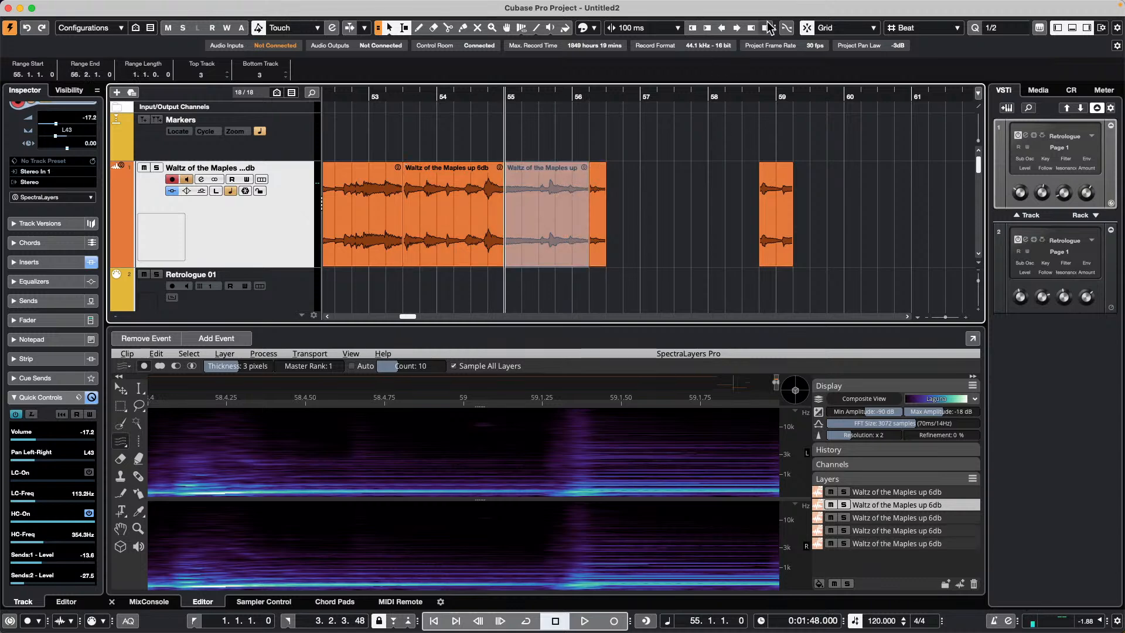
Step: Nudge the range selection forward in 100 ms steps until it starts at 55.3.1.0
click(738, 28)
click(738, 29)
click(738, 28)
click(738, 28)
click(738, 28)
click(739, 28)
click(738, 28)
click(738, 28)
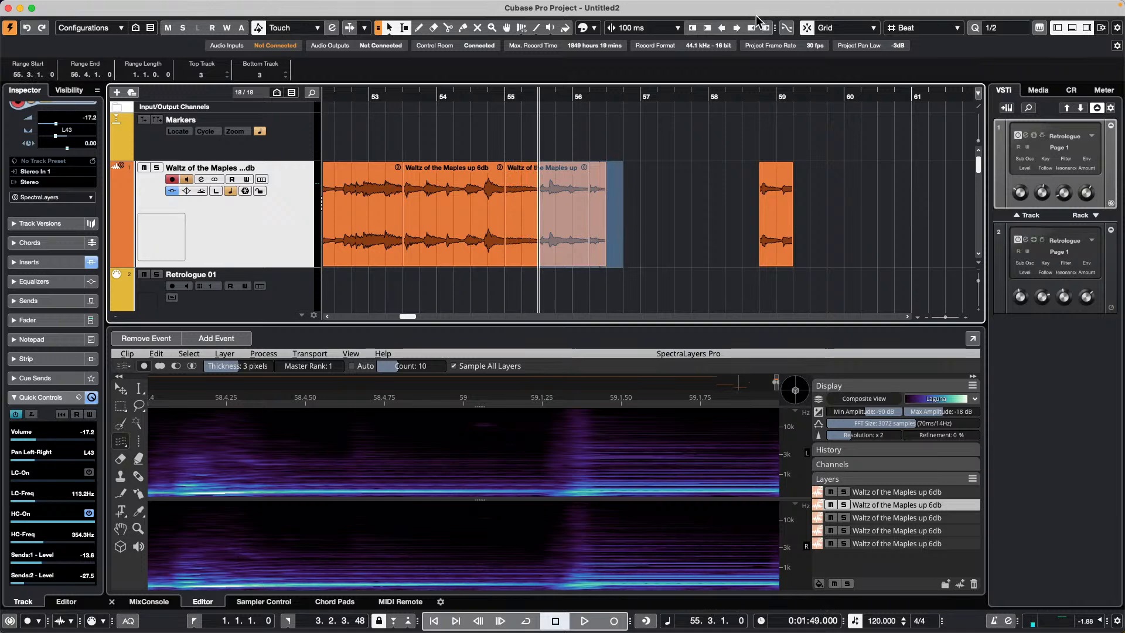
Step: Nudge the range selection back in 100 ms steps until it starts at 55.1.4.24
click(722, 28)
click(722, 28)
click(722, 28)
click(722, 27)
click(722, 27)
click(722, 28)
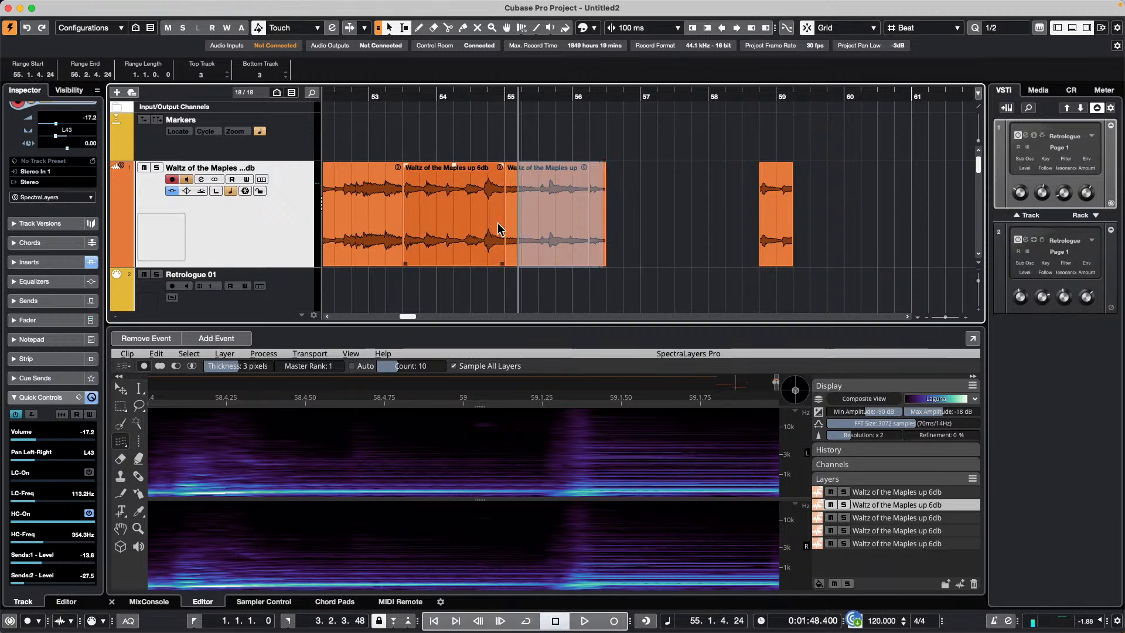
Step: Select the event starting at 53.3.1.0, nudge it forward by 100 ms and nudge it back to its original start
click(467, 252)
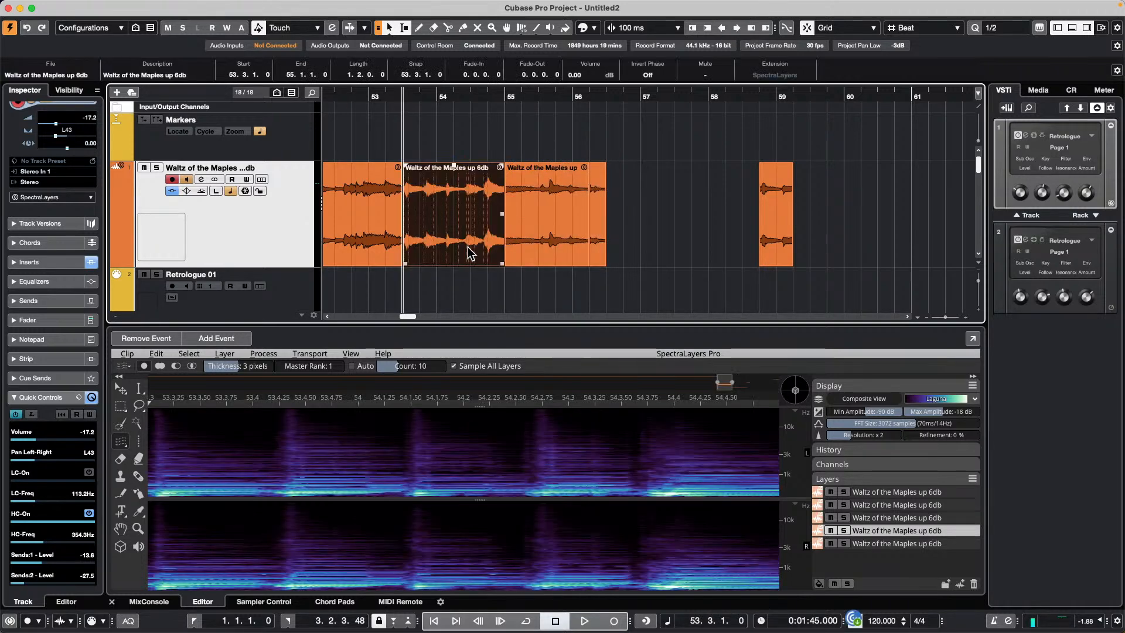
drag(452, 191, 486, 246)
click(471, 256)
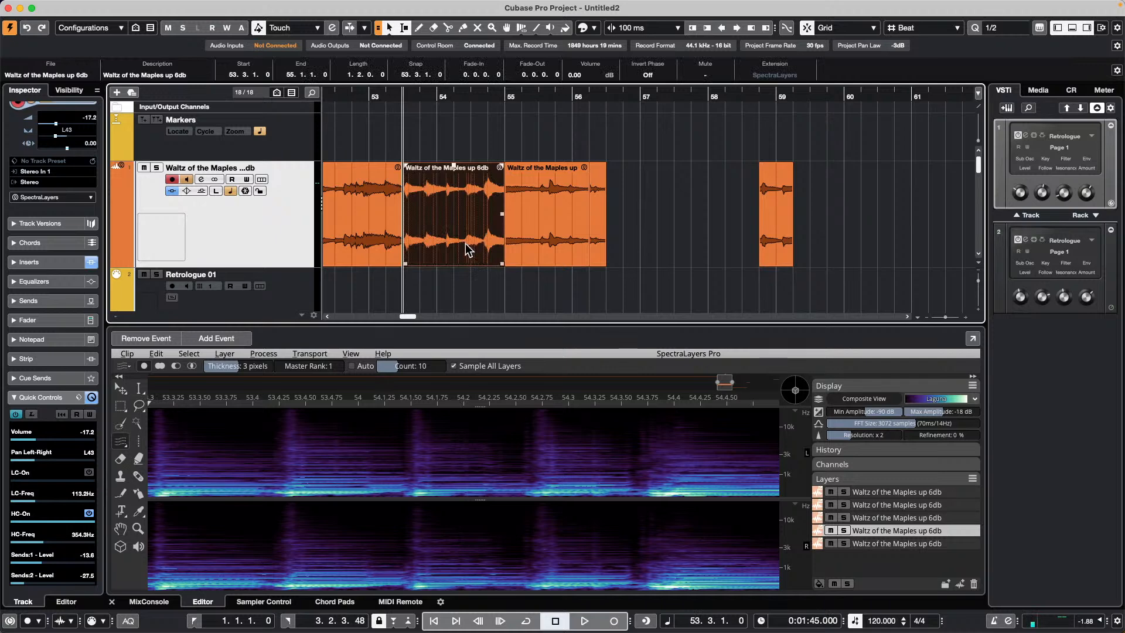
key(ctrl+Left)
key(ctrl+Left)
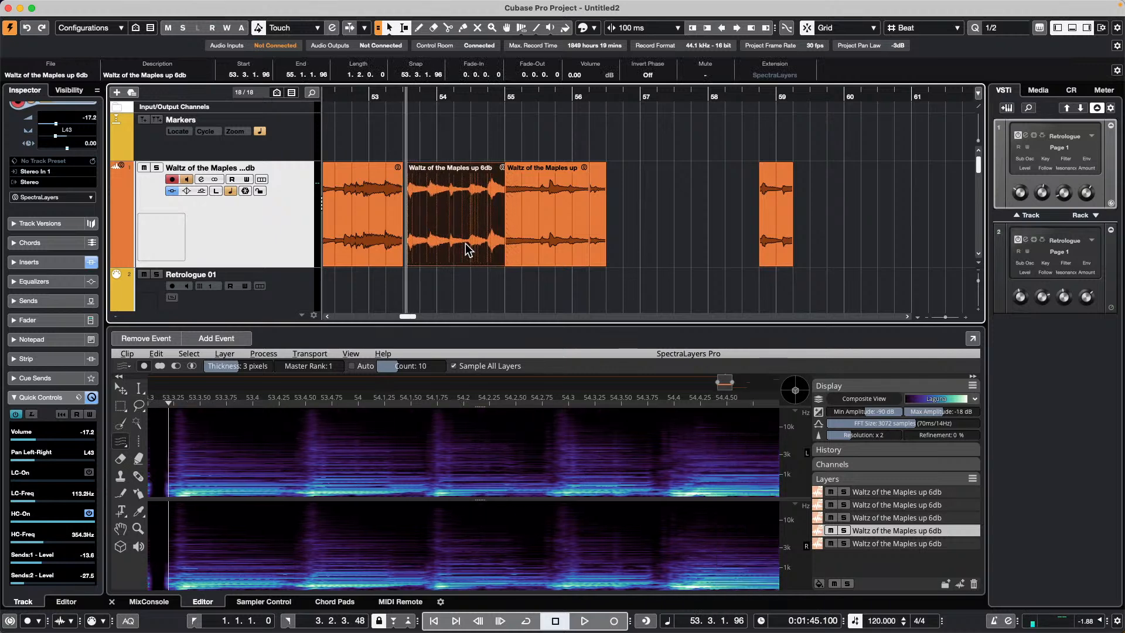
key(ctrl+Right)
key(ctrl+Right)
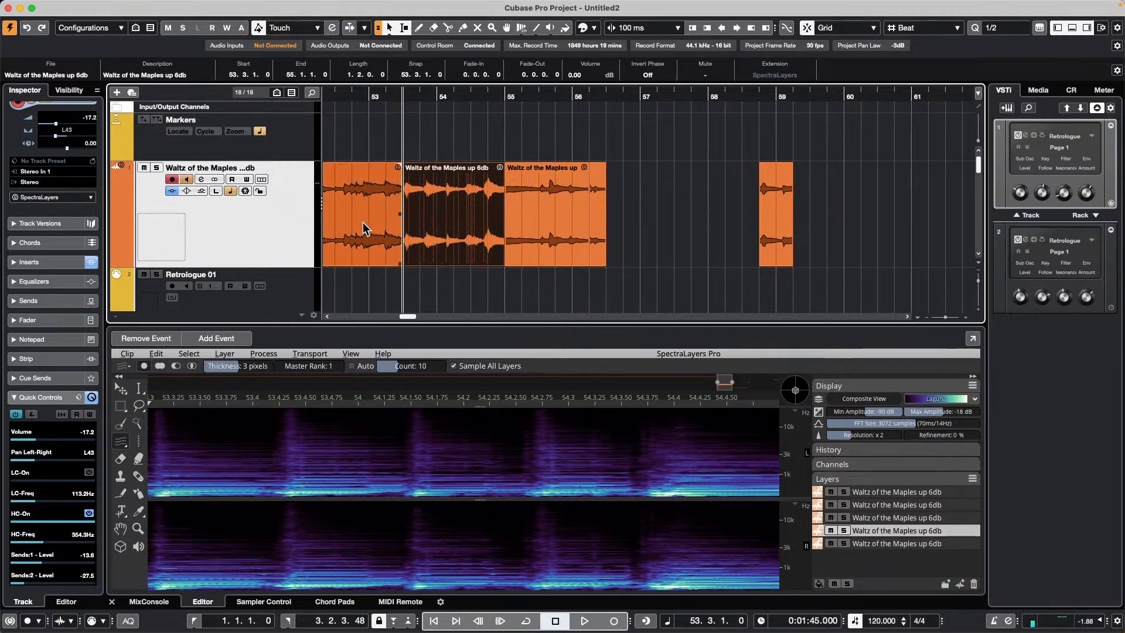
Step: Select a two-beat range inside the event starting at 53.3.1.0 and nudge the range forward to start at 53.4.4.24
drag(421, 188, 453, 189)
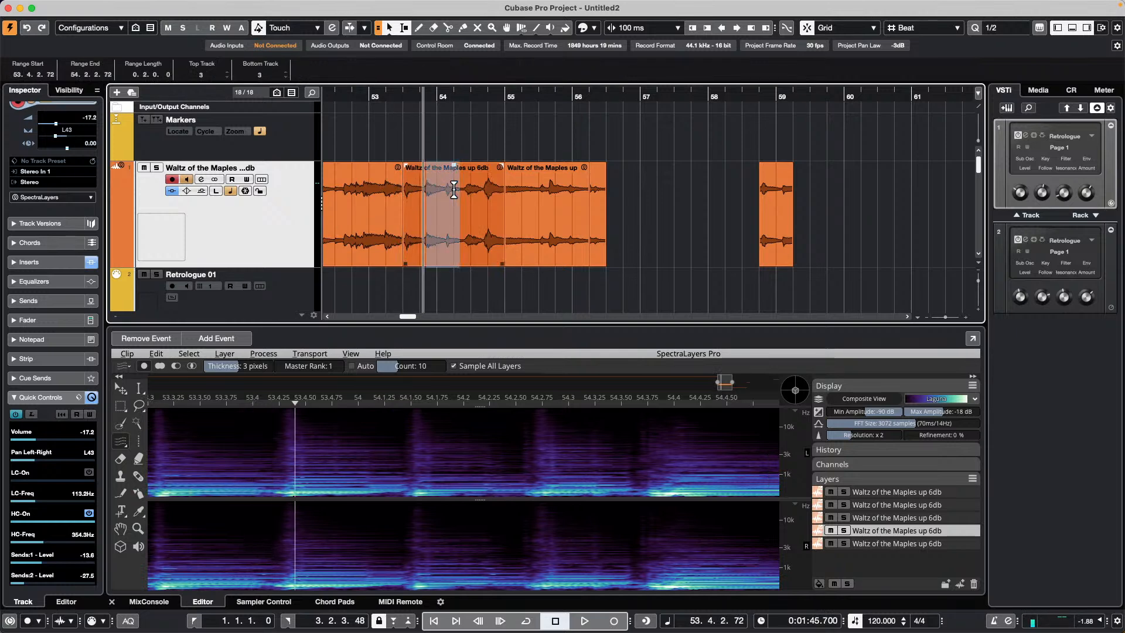
click(483, 254)
drag(456, 183, 416, 183)
key(super+Right)
key(super+Right)
key(super+Right)
key(super+Right)
Step: Split out the two-beat range as its own event and nudge it forward to 54.1.1.0 and back to 53.4.2.72
click(427, 244)
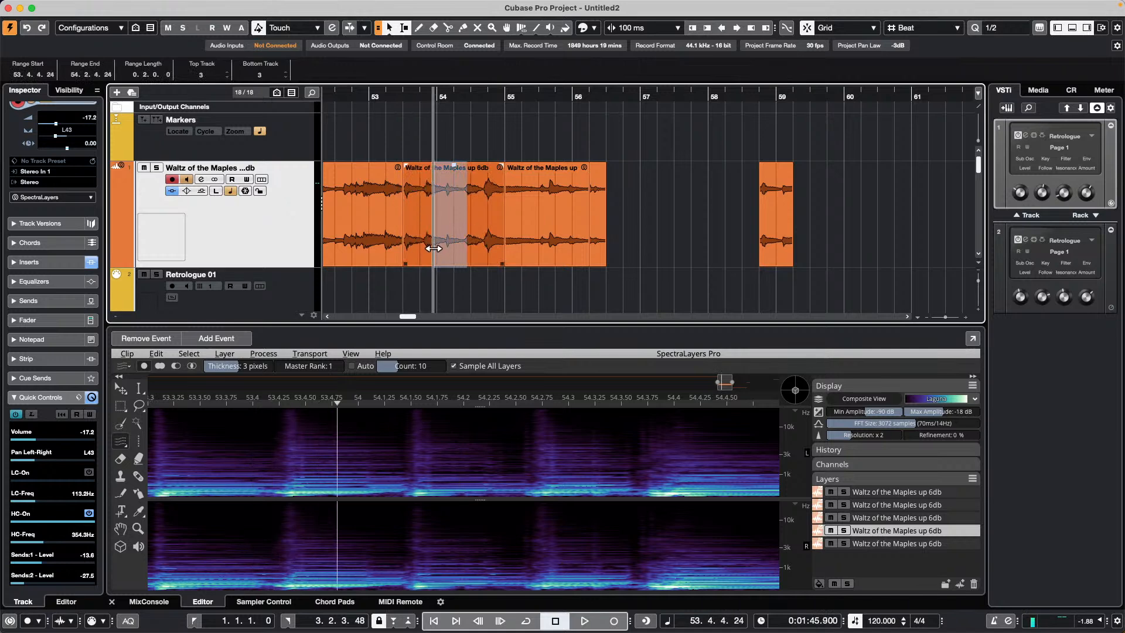
double_click(449, 251)
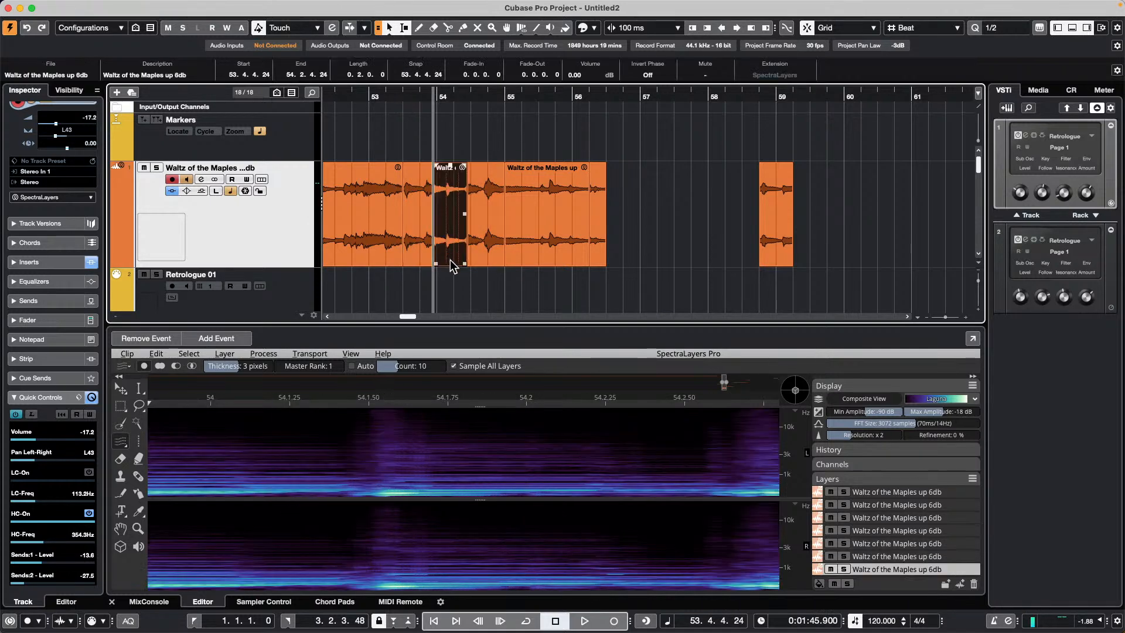
key(super+Right)
key(super+Right)
key(super+Left)
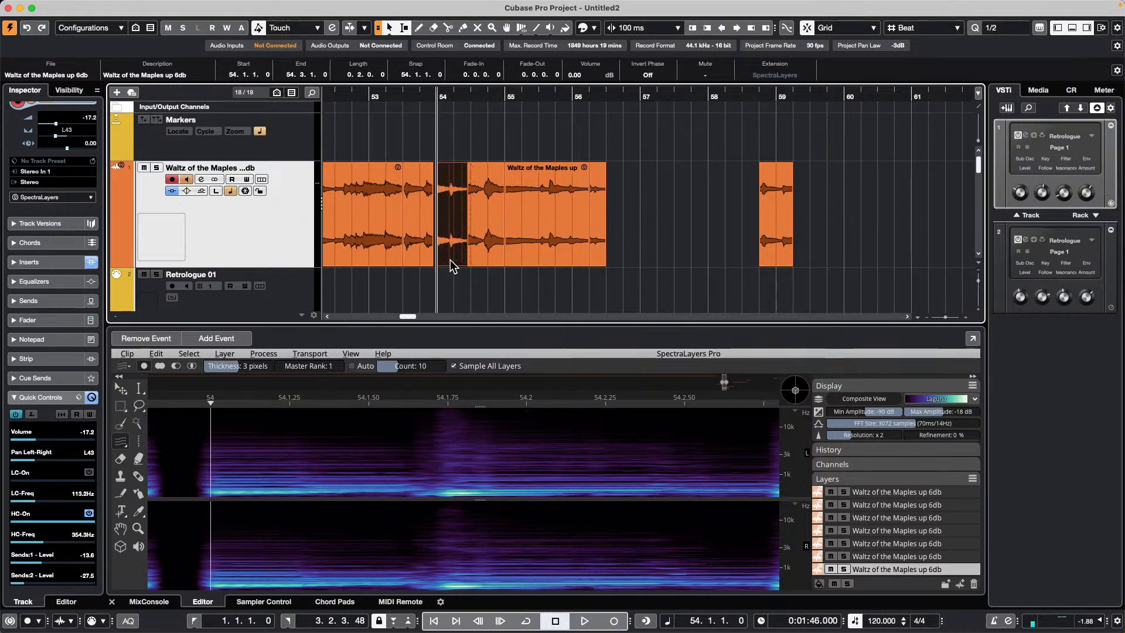
key(super+Left)
key(super+Left)
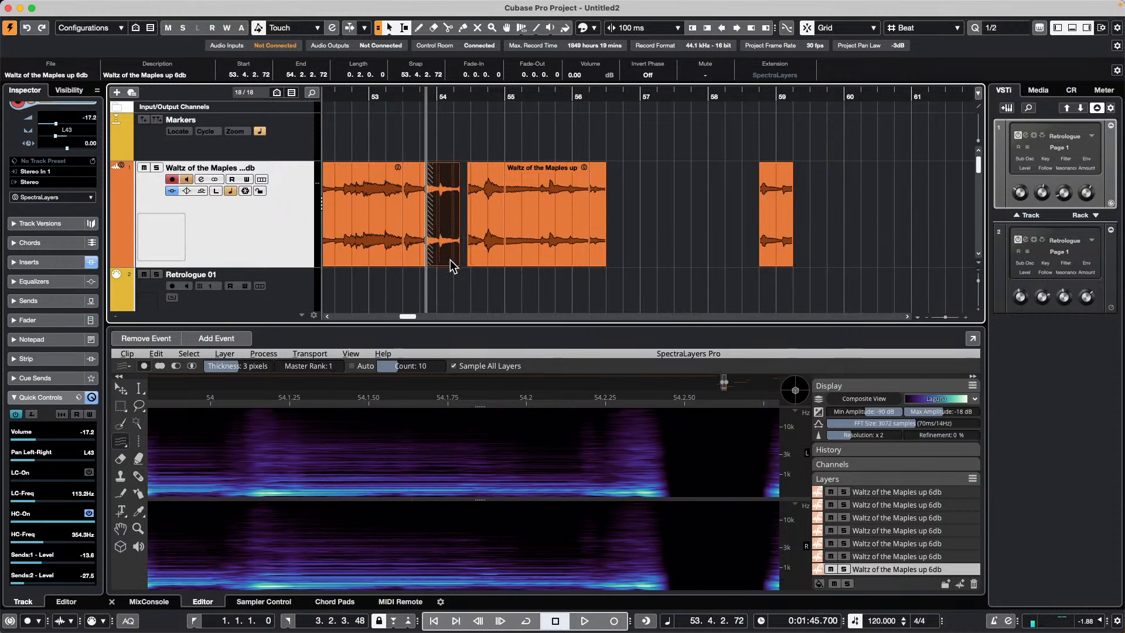
Step: Select the range from 55.3.1.0 to 56.1.1.0, and replace it with a range from 54.3.1.0 to 55.4.1.0
drag(540, 177, 573, 180)
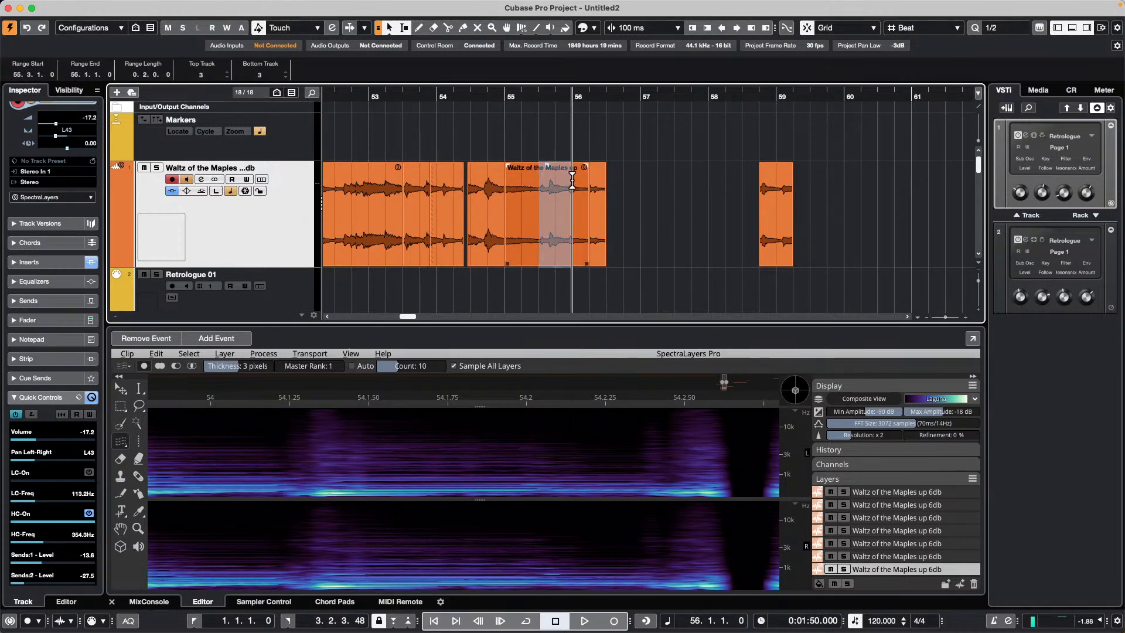
click(552, 206)
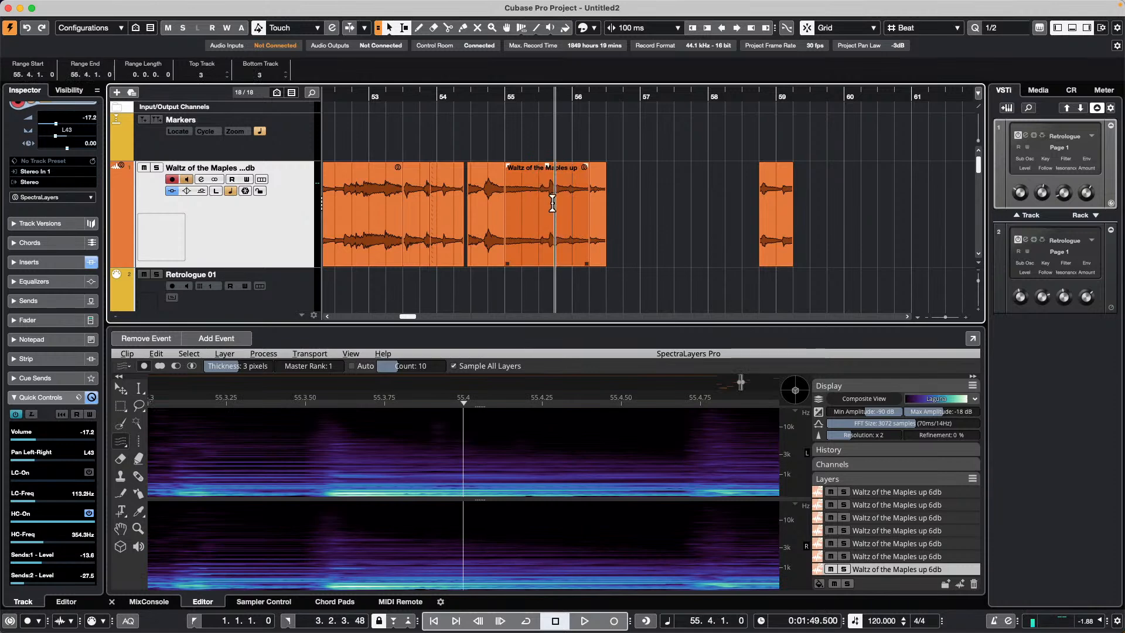
drag(528, 208, 474, 214)
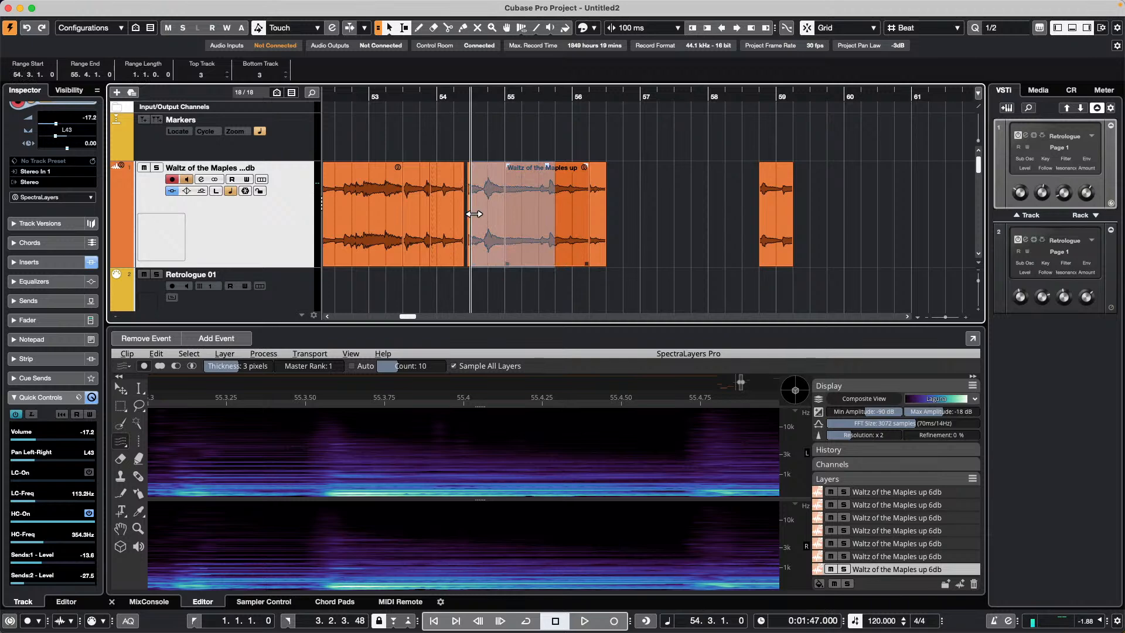
click(600, 251)
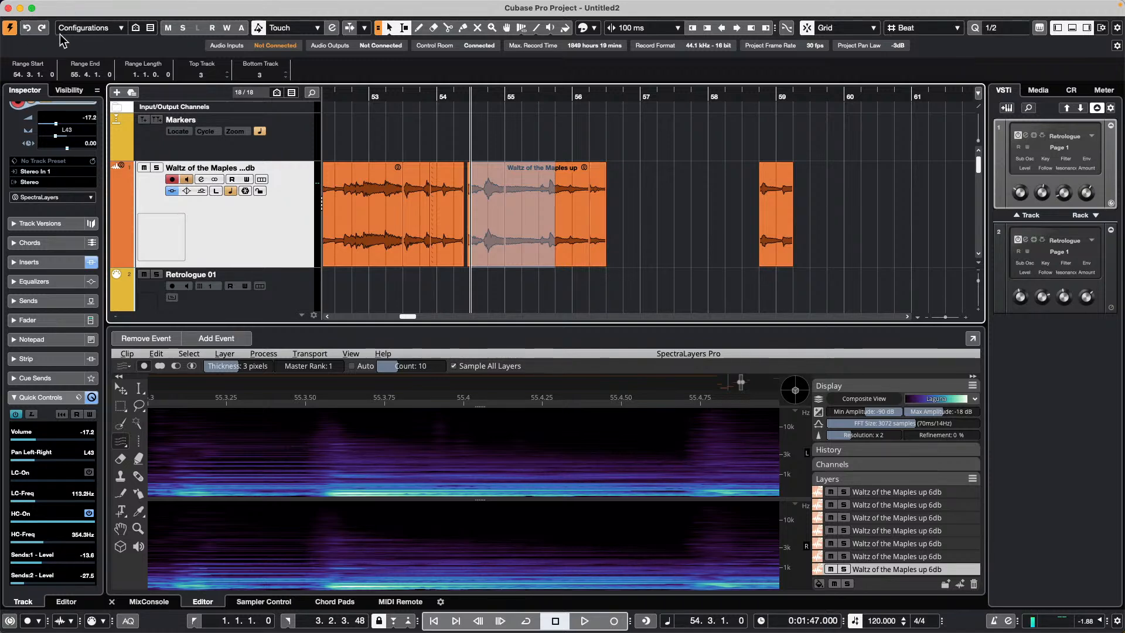
Step: Minimize all open project windows to clear the screen
mouse_move(141, 2)
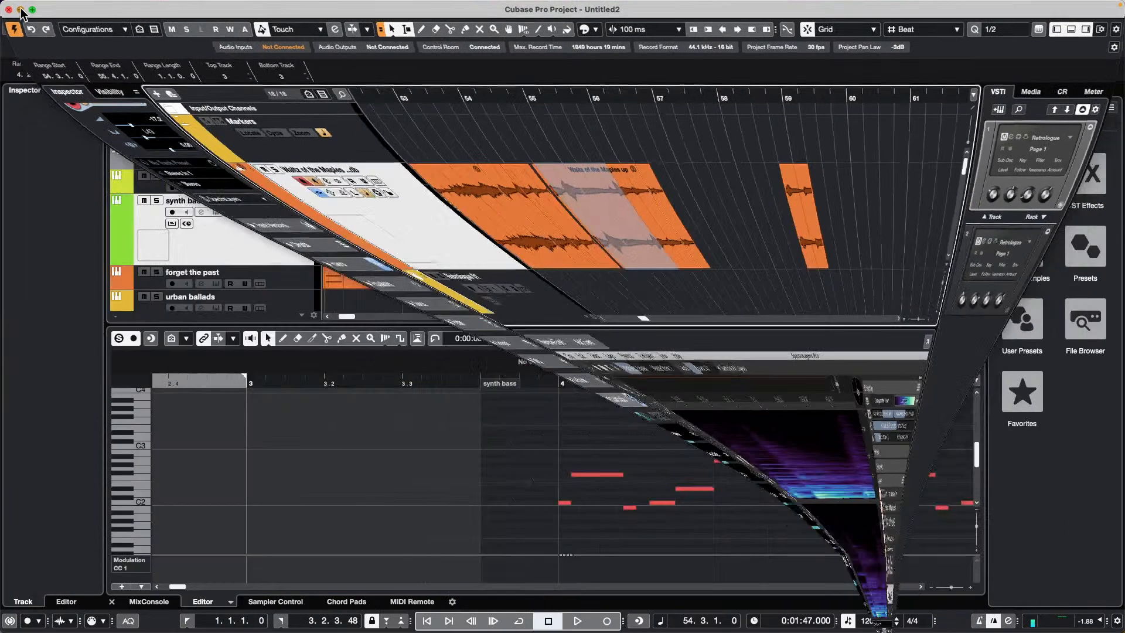
click(20, 8)
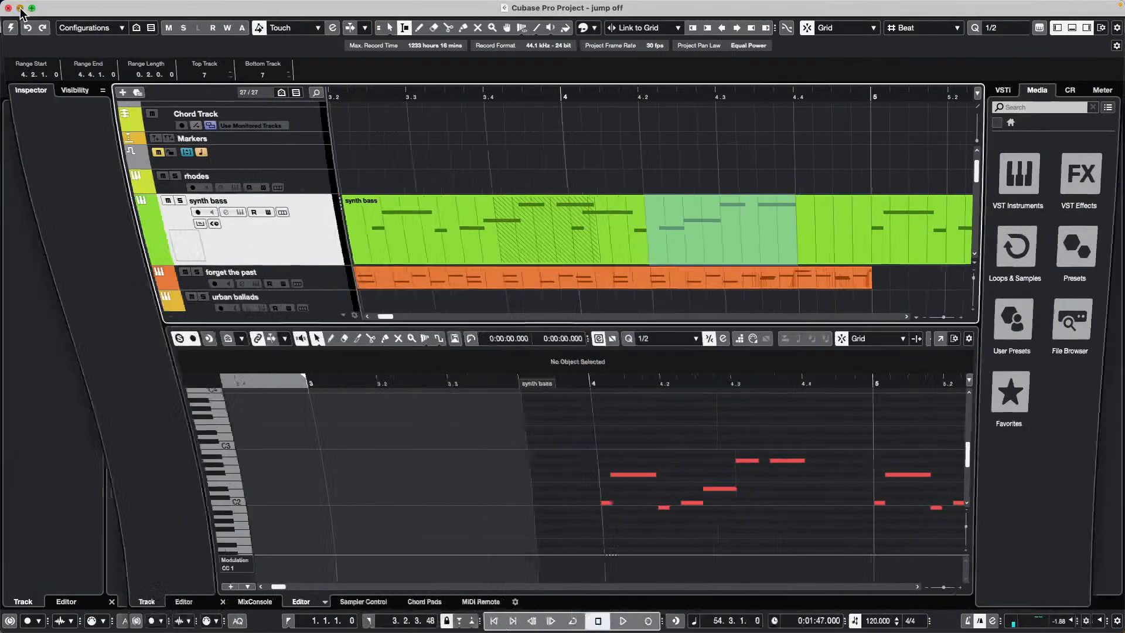
click(21, 24)
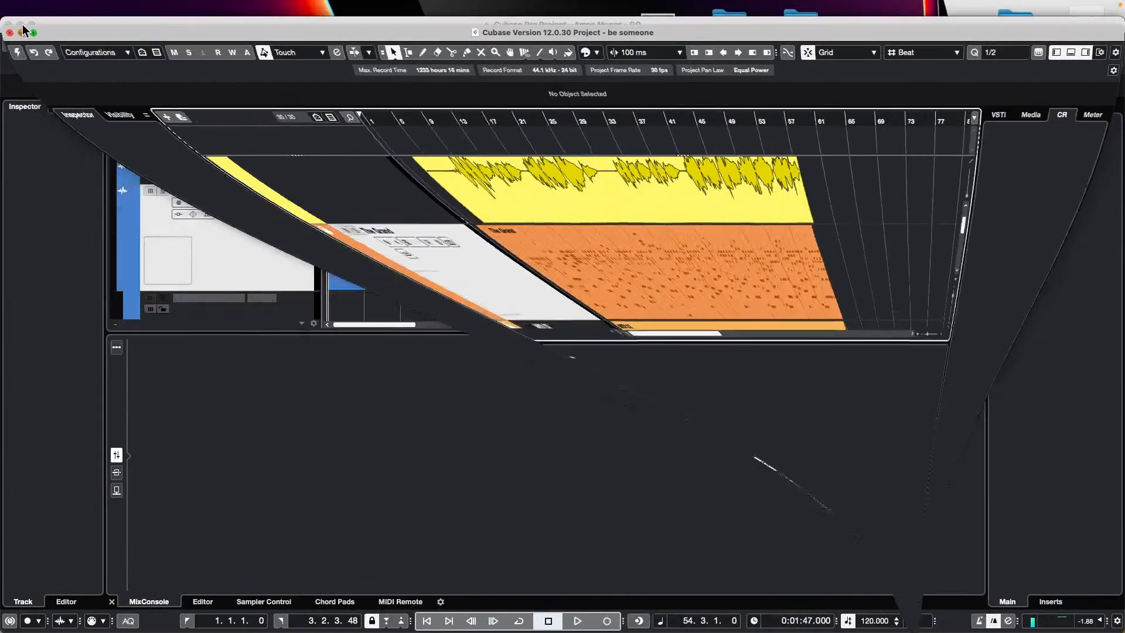
click(21, 23)
click(22, 24)
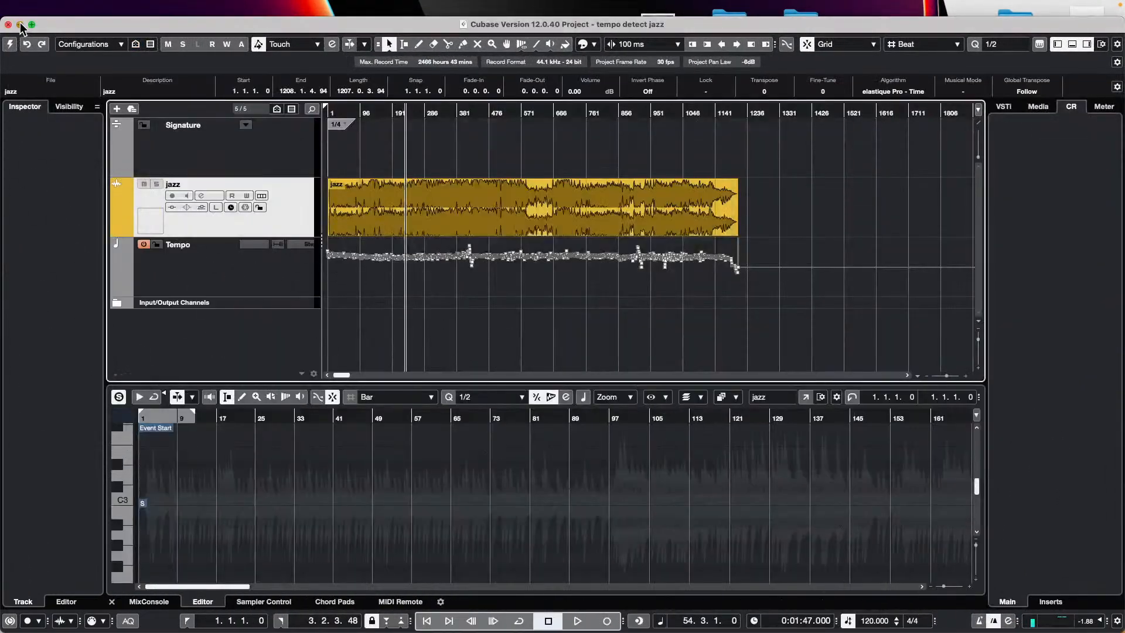
click(20, 23)
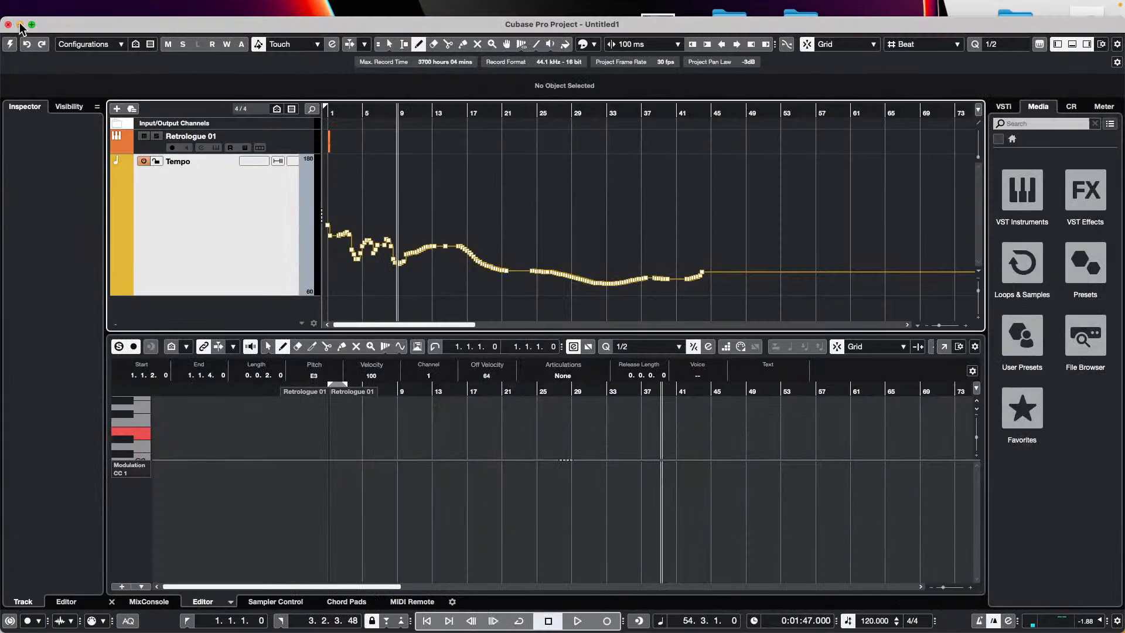
click(19, 23)
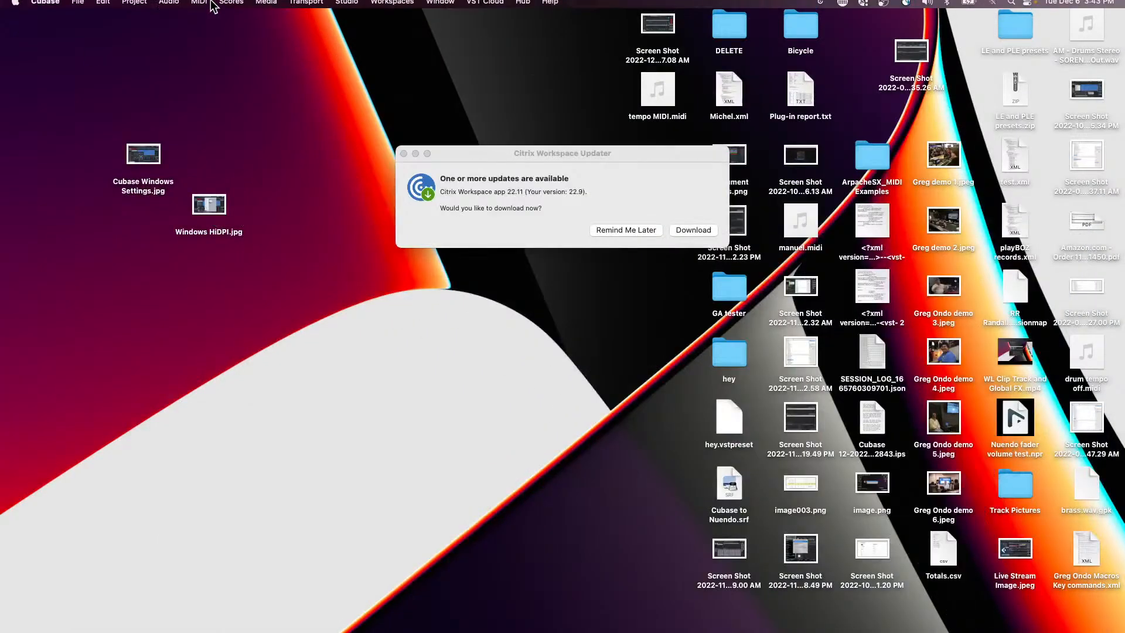
Step: Create a new empty project in the December 2 2022 folder
click(78, 6)
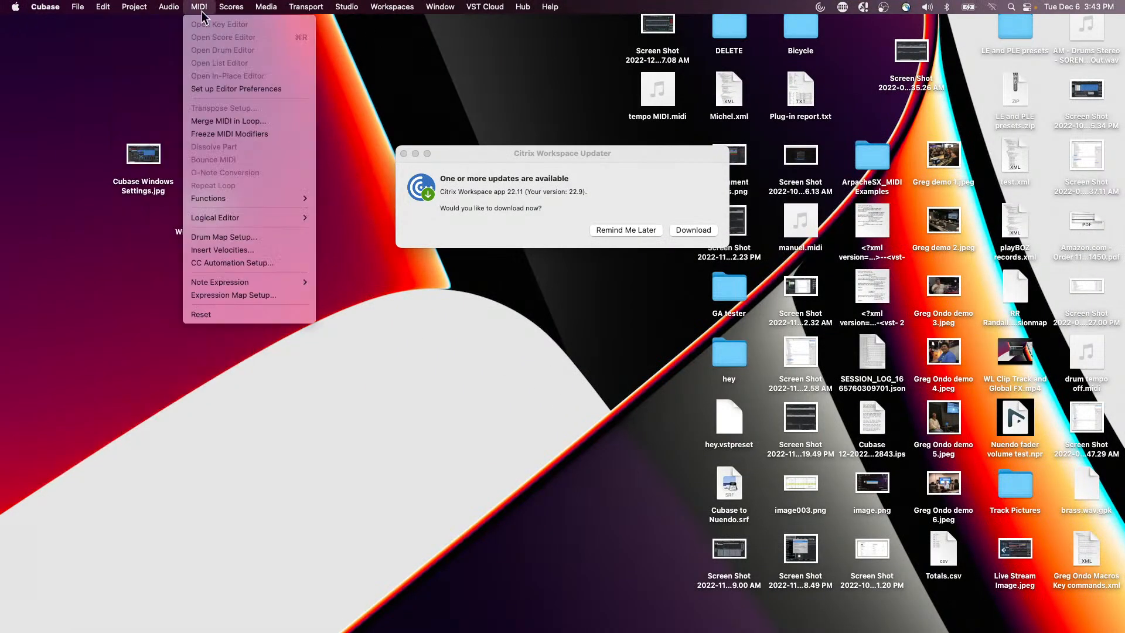
click(115, 35)
click(82, 7)
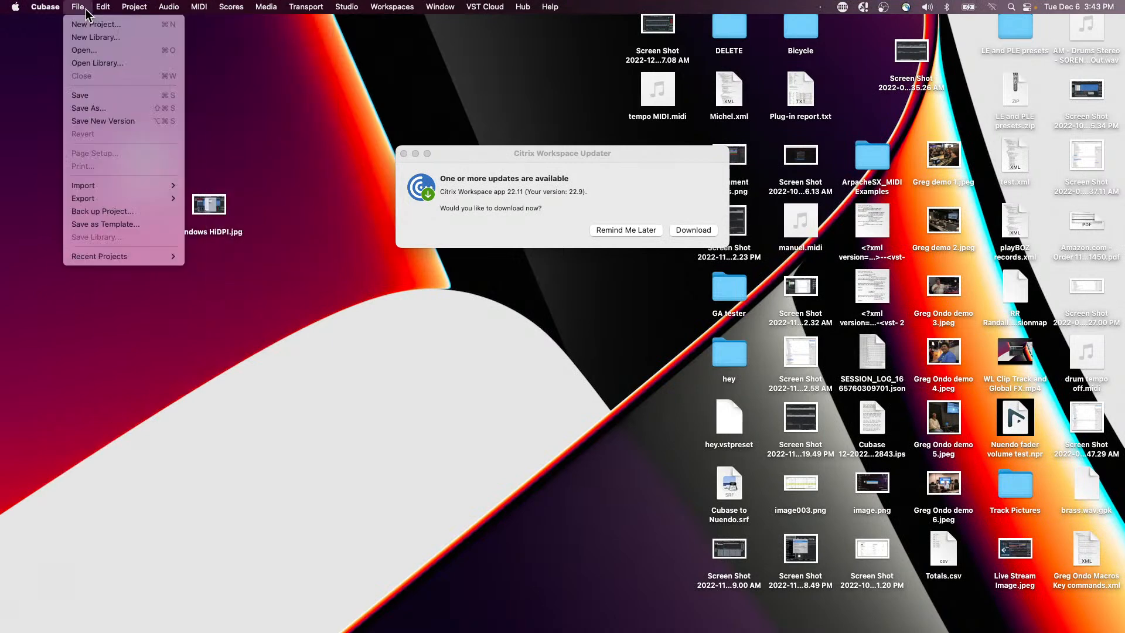
click(100, 23)
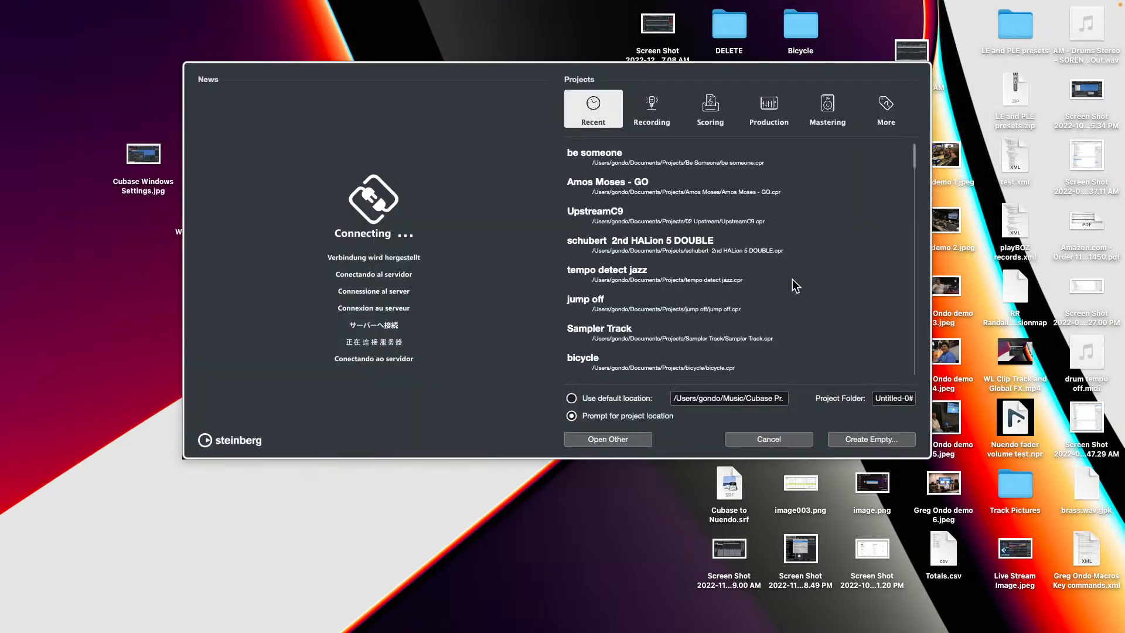
click(861, 447)
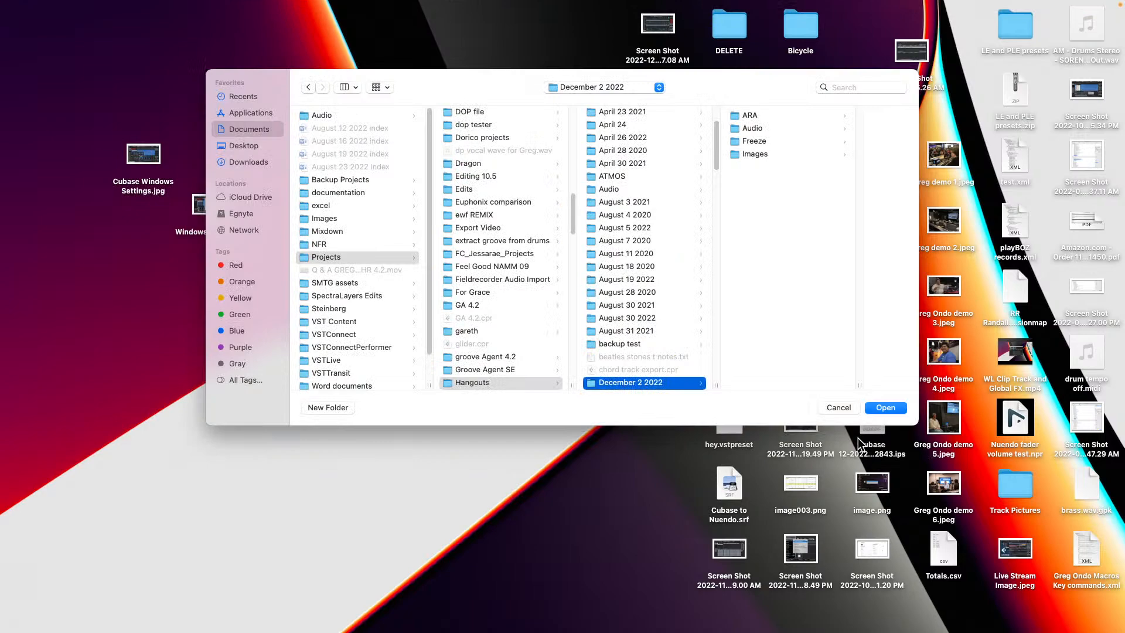
click(886, 408)
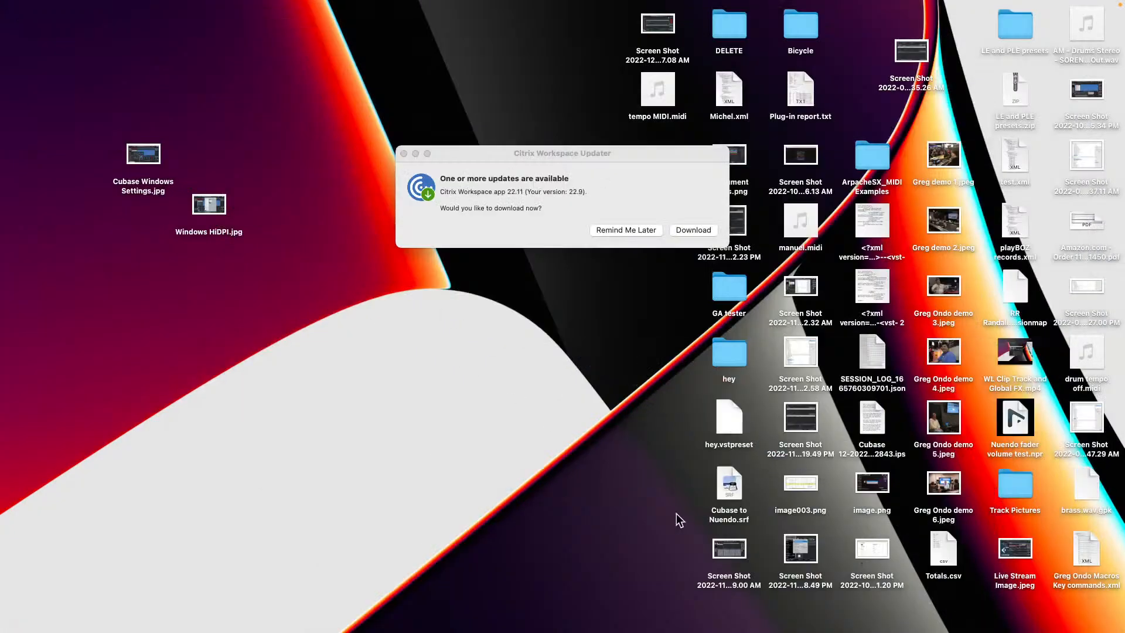
Step: Bring up the new empty project's window and enlarge its track area by lowering the divider above the editor zone
mouse_move(806, 628)
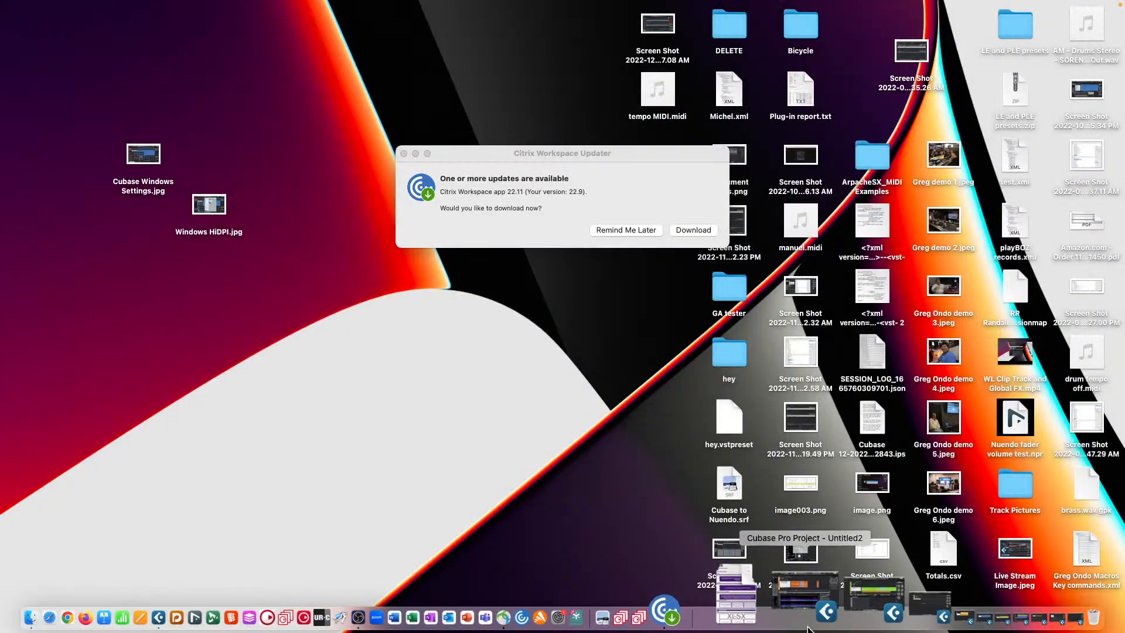
click(926, 601)
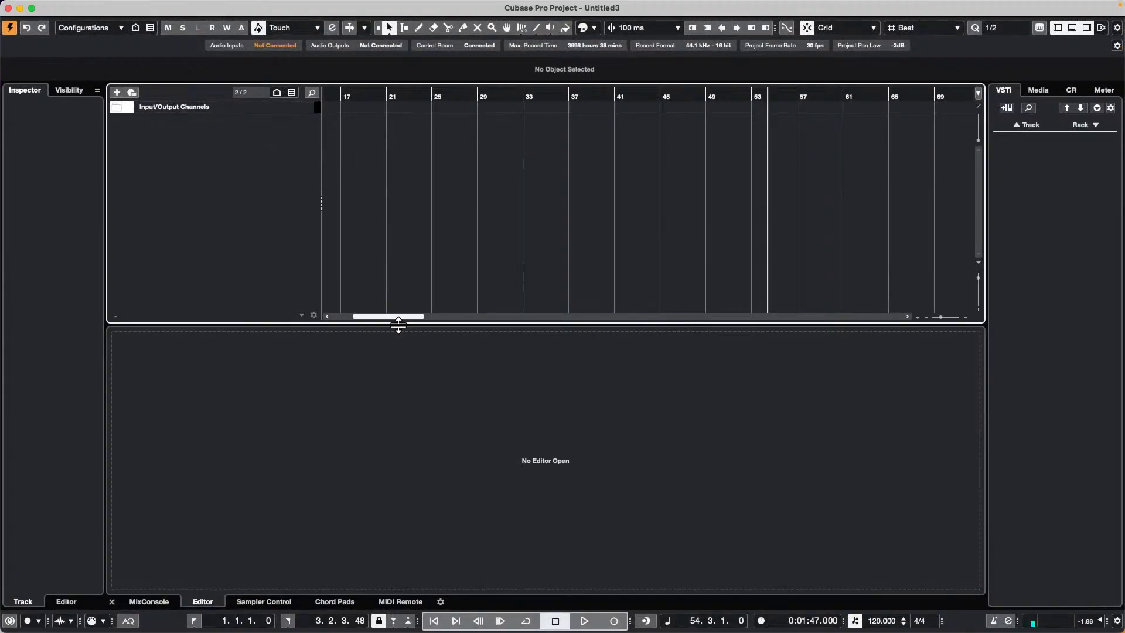
drag(402, 324, 375, 438)
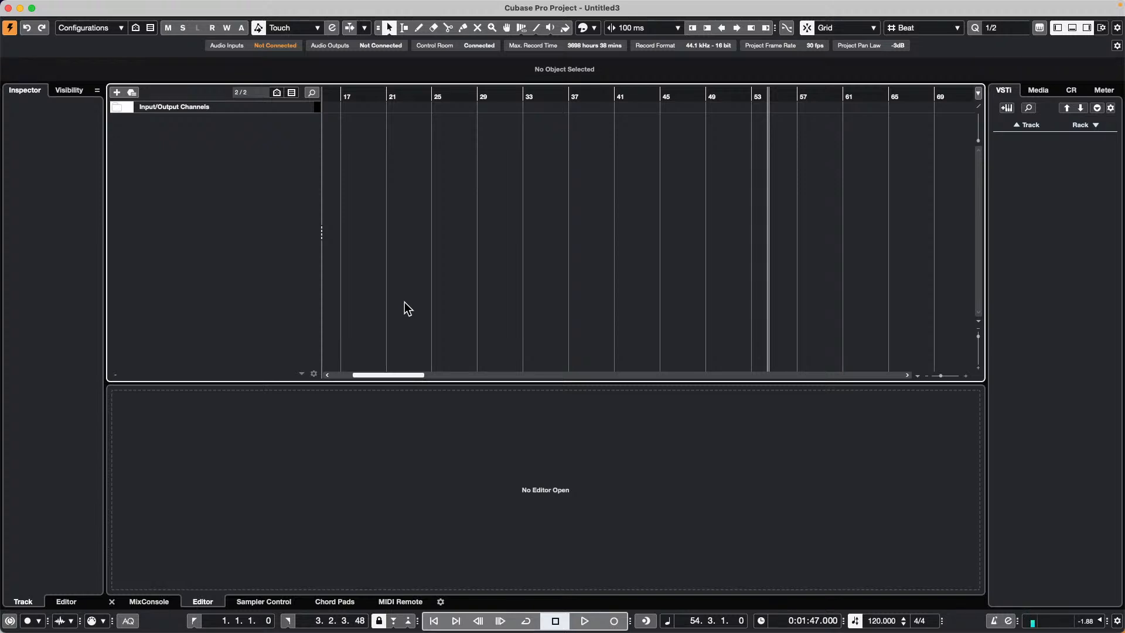
Step: Open the recent project jump off.cpr and activate it
mouse_move(32, 3)
click(77, 7)
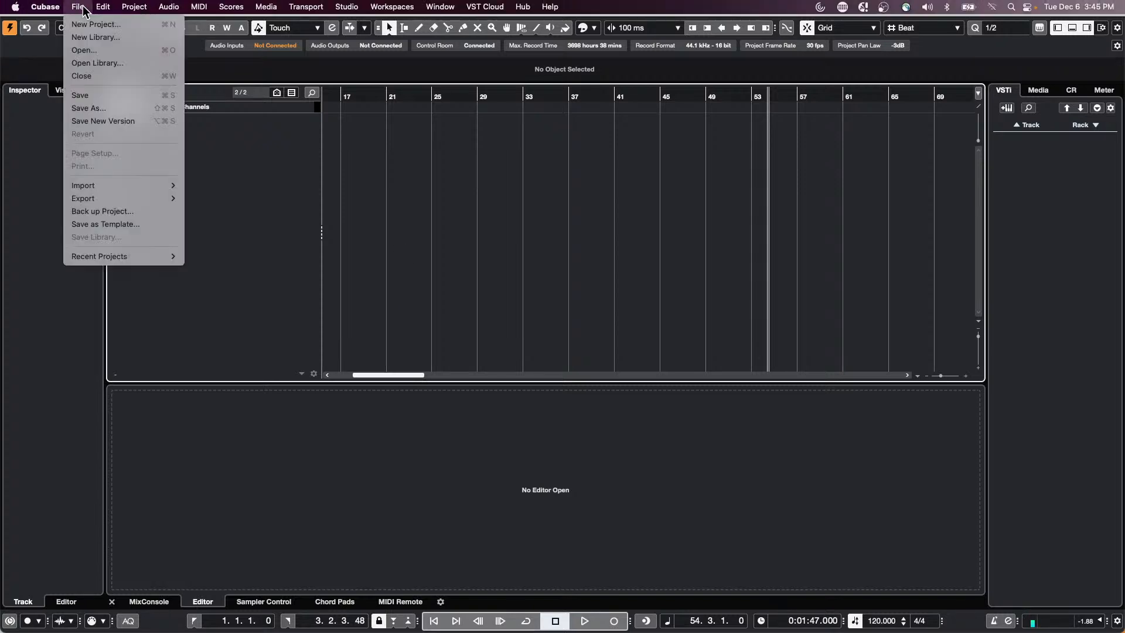
mouse_move(91, 258)
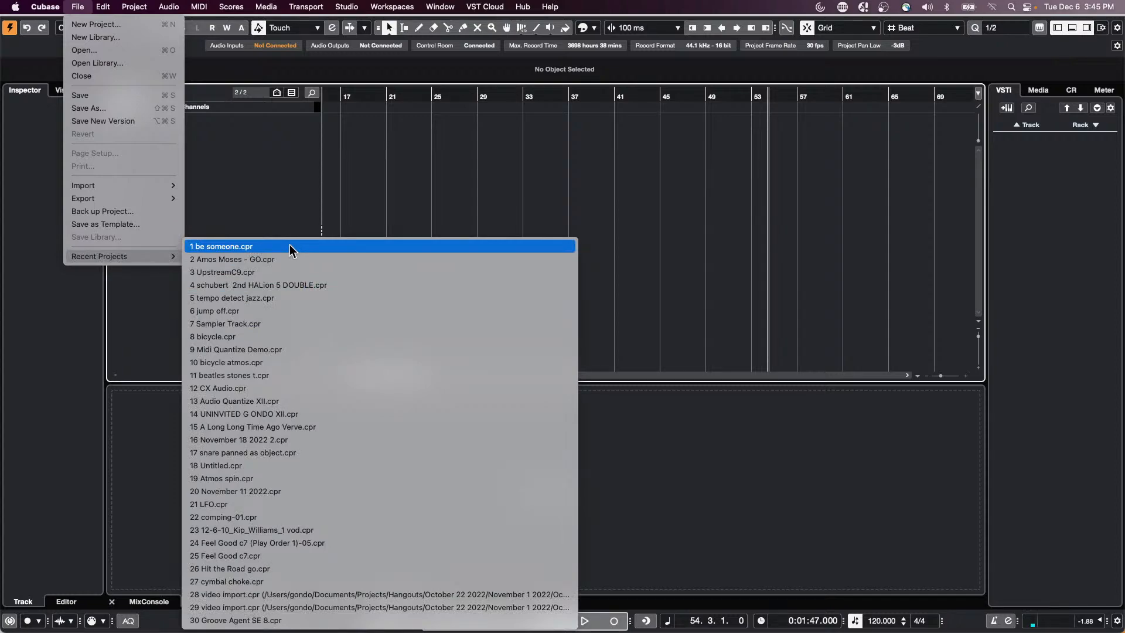
click(293, 313)
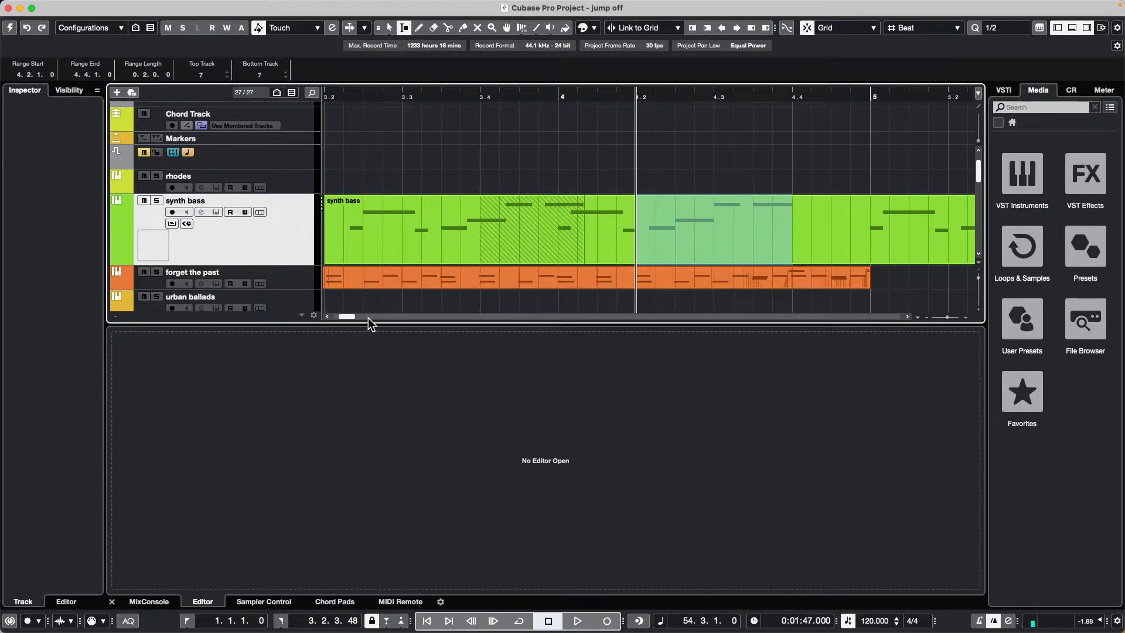
click(11, 28)
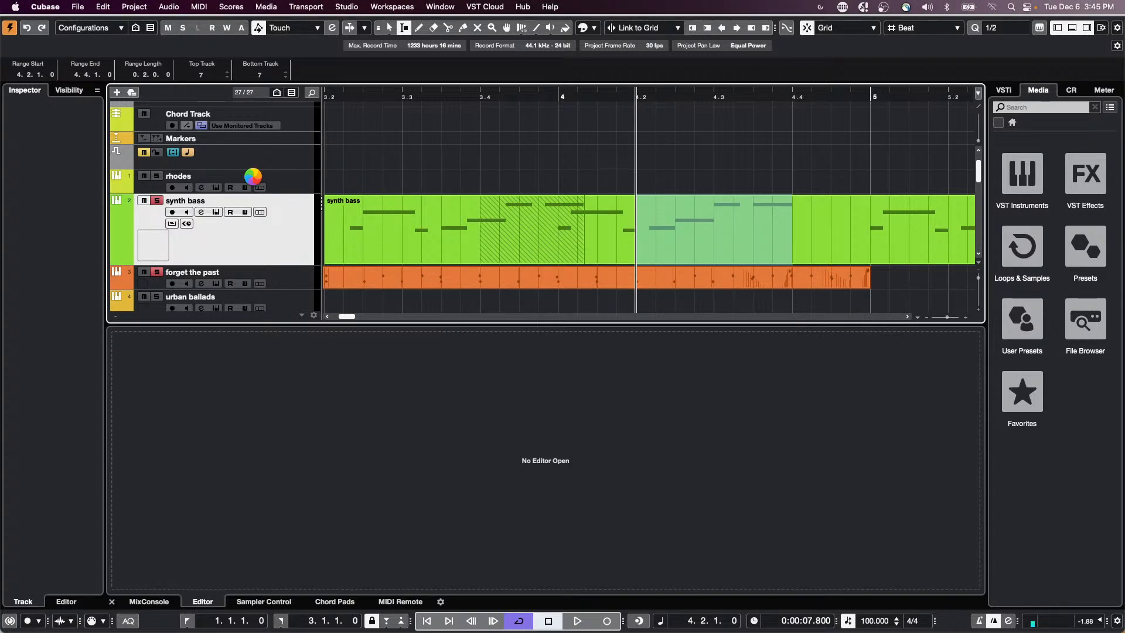
Step: Revert the jump off project to its previously saved version
click(82, 7)
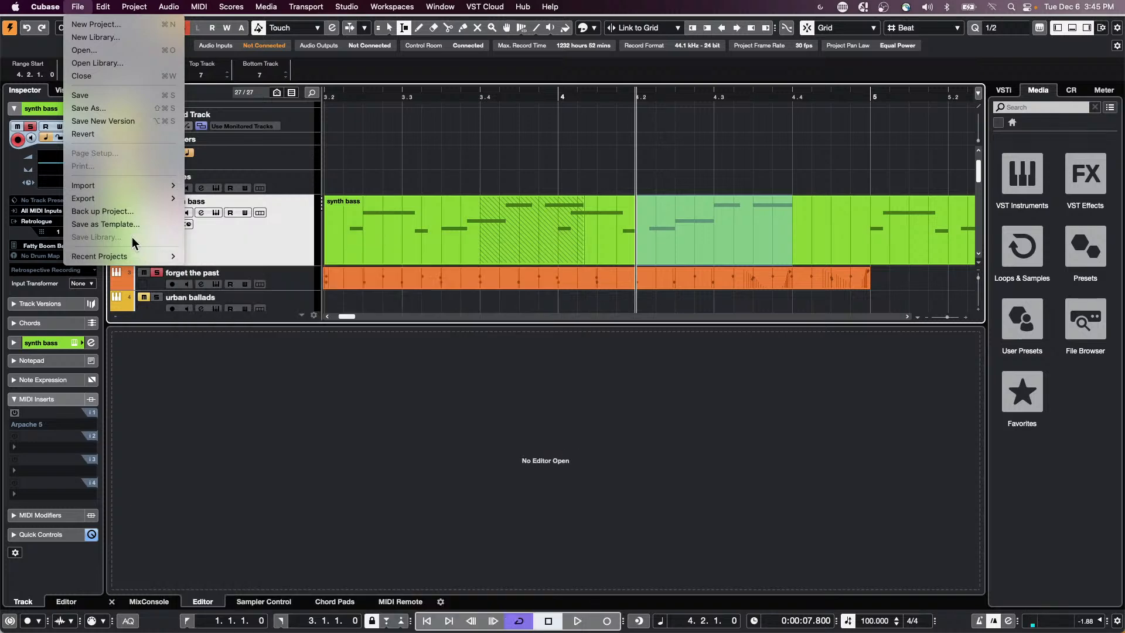
click(107, 134)
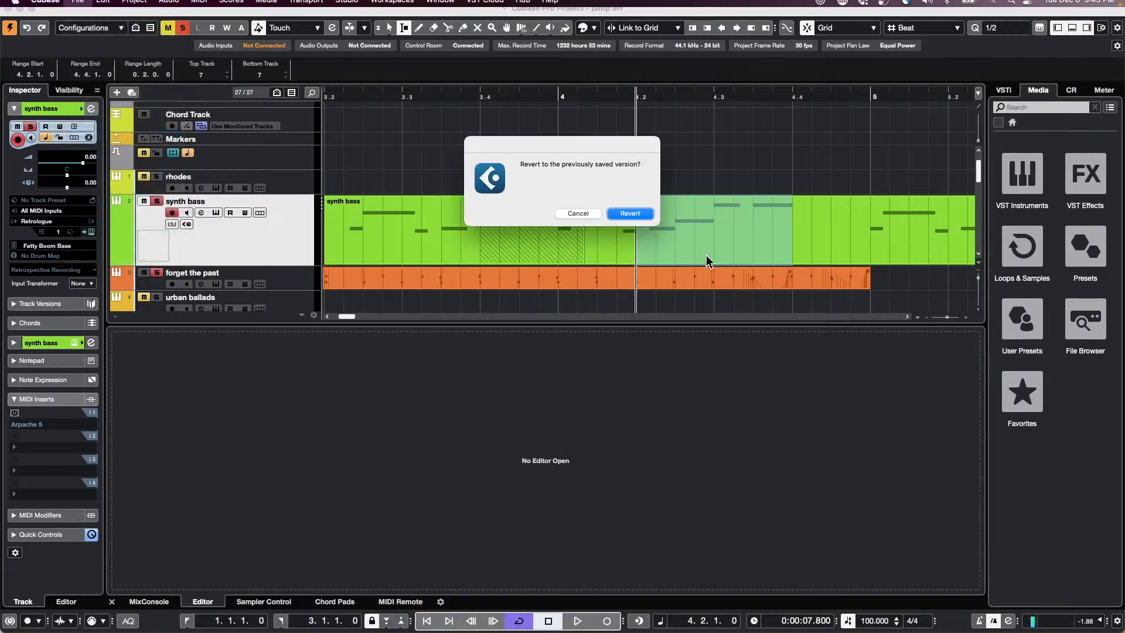
click(645, 215)
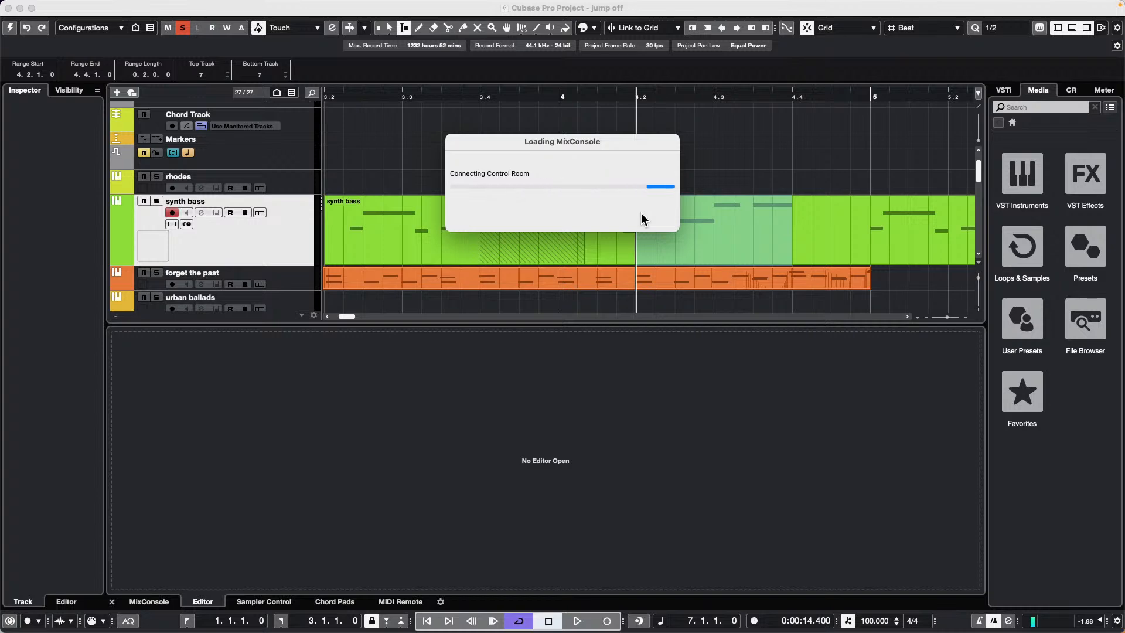
click(680, 288)
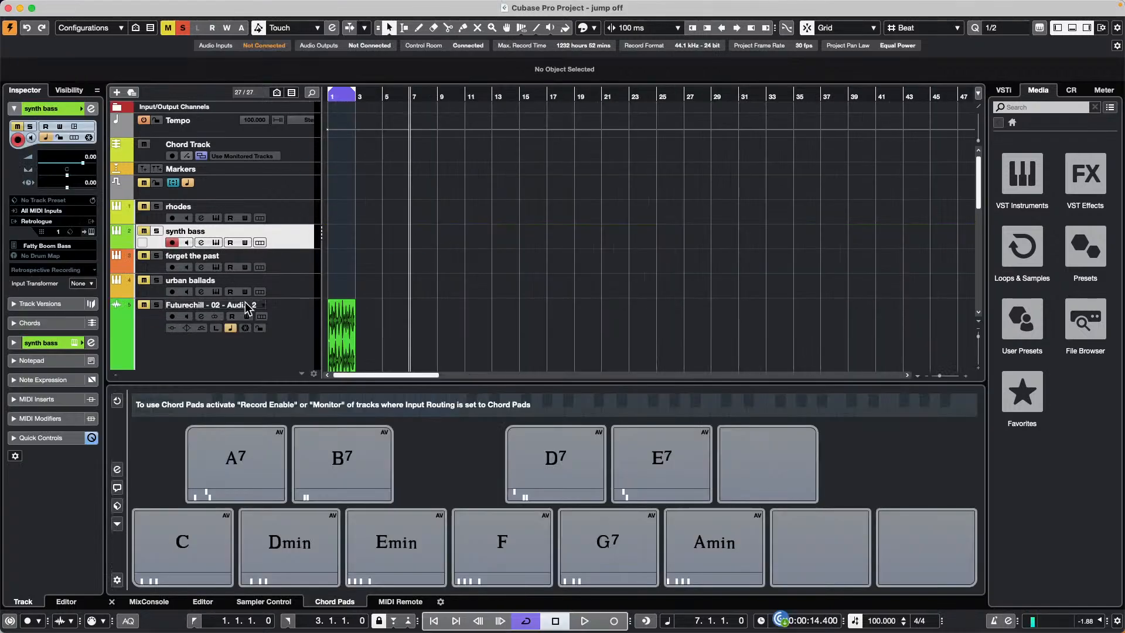
Step: Place Groove Agent's Main 1 pattern at bar 1 of the forget the past track and repeat it three times up to bar 17
click(281, 258)
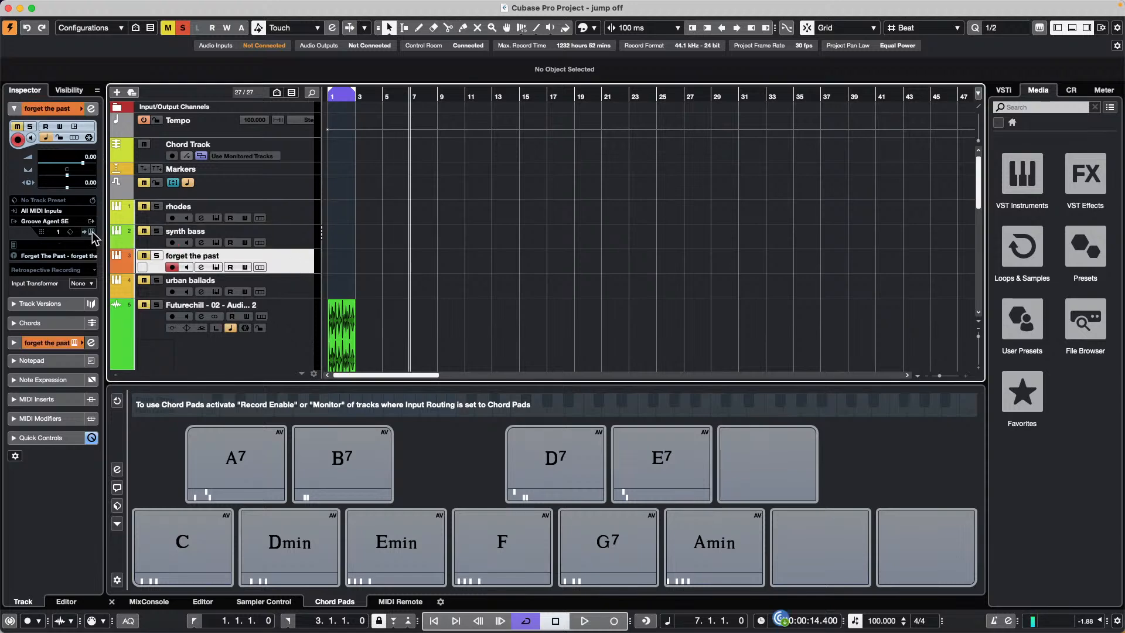
click(92, 232)
click(855, 181)
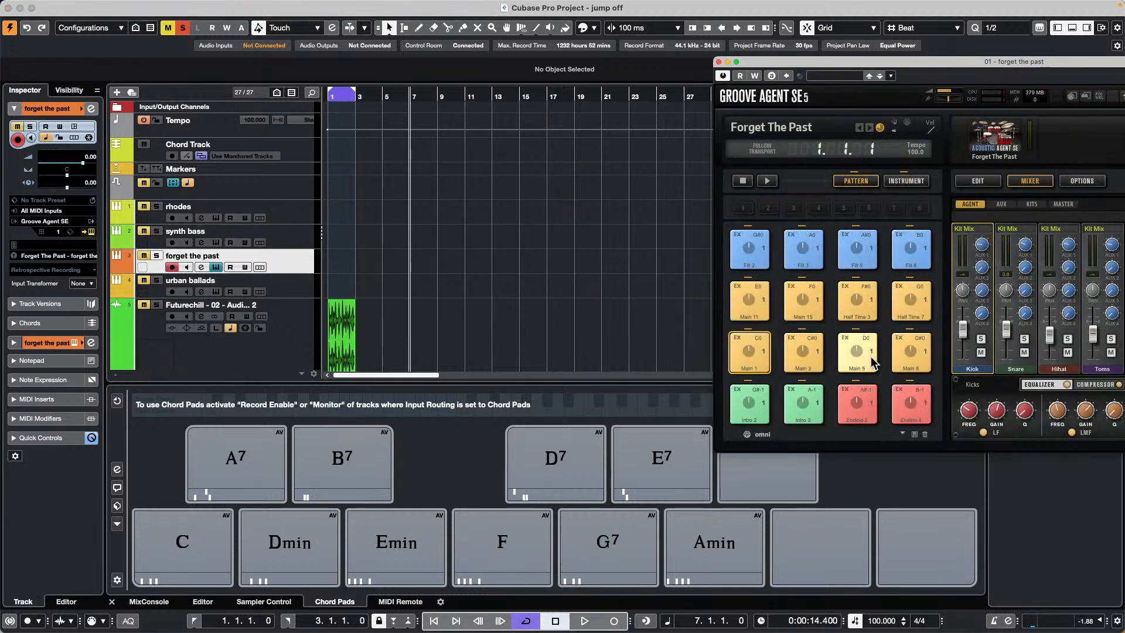
drag(749, 352, 302, 271)
drag(749, 352, 338, 272)
click(358, 271)
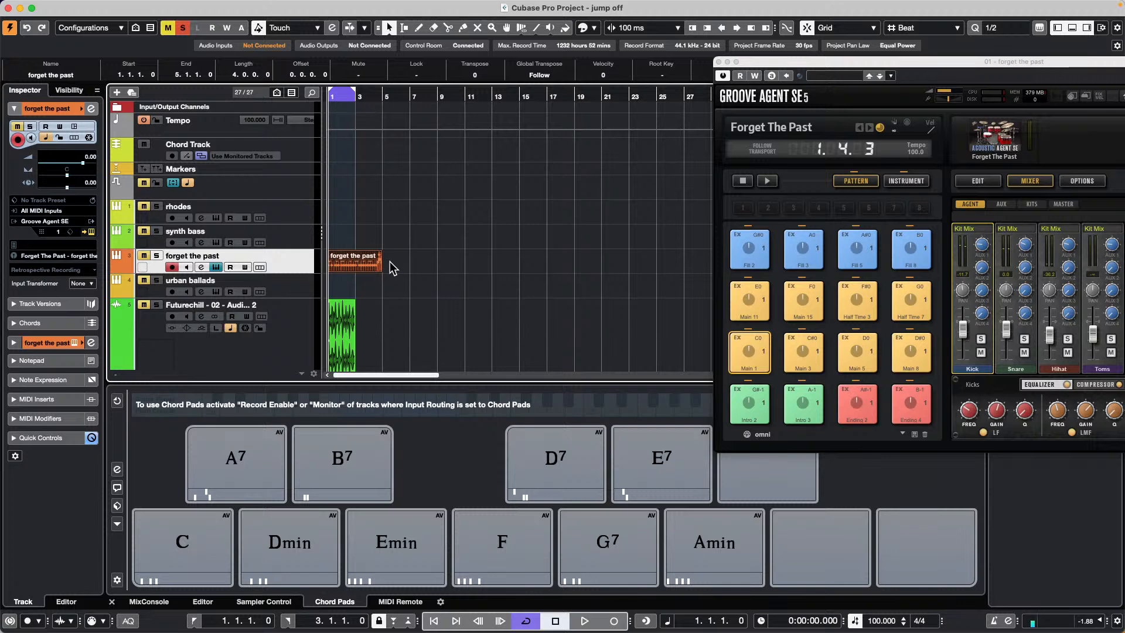
drag(380, 269, 522, 267)
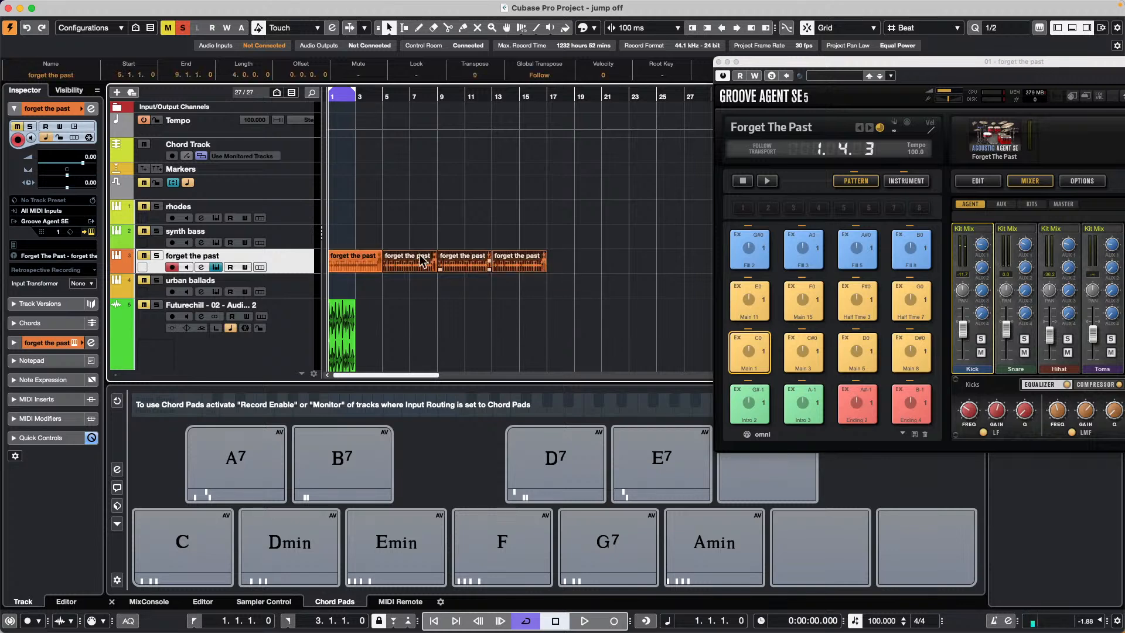
Step: Play back from the start of the first forget the past part and solo its track
click(414, 267)
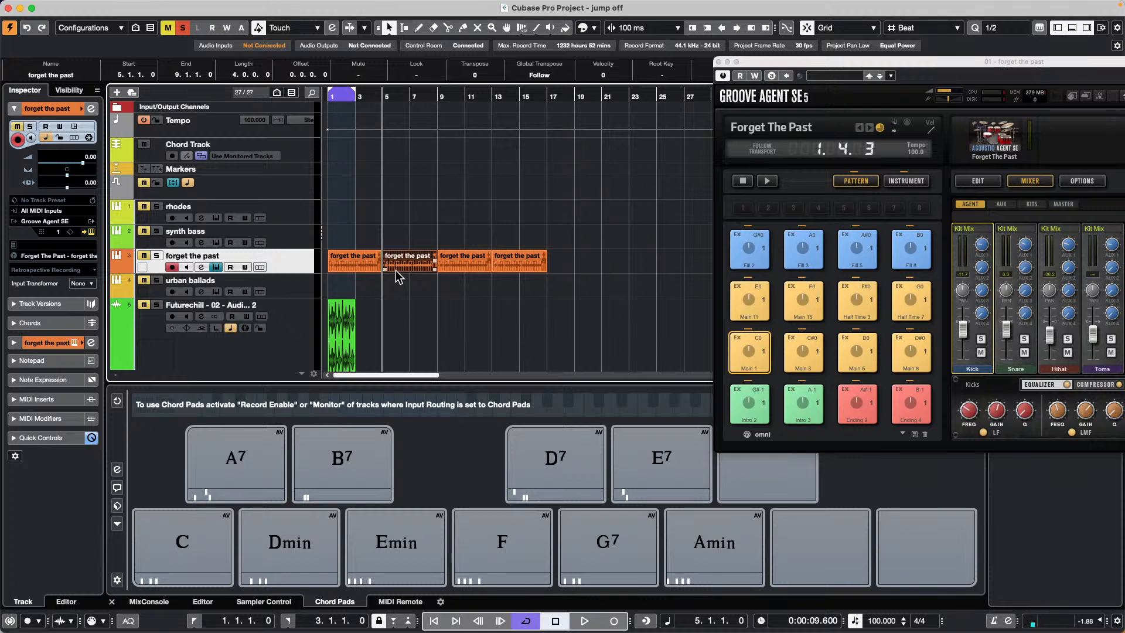
click(443, 272)
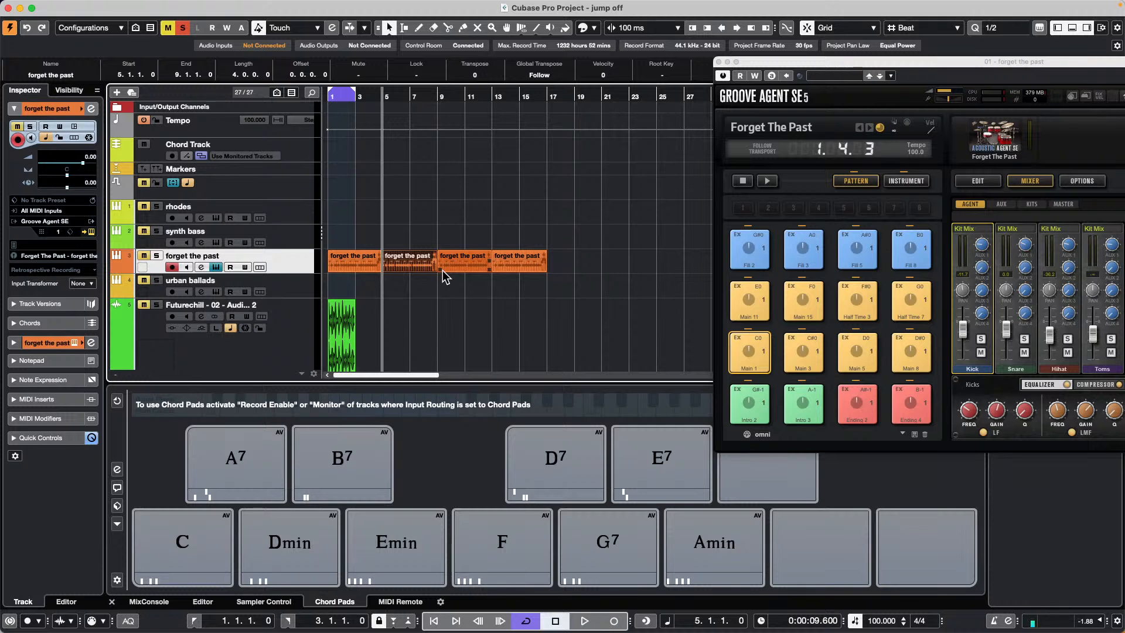
click(351, 272)
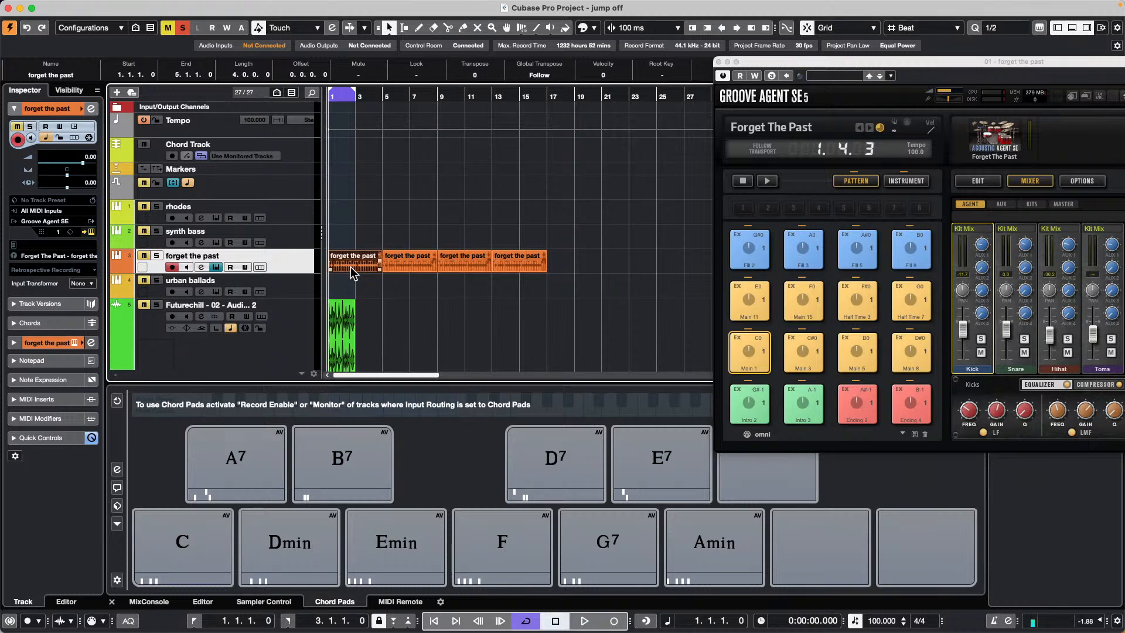
key(space)
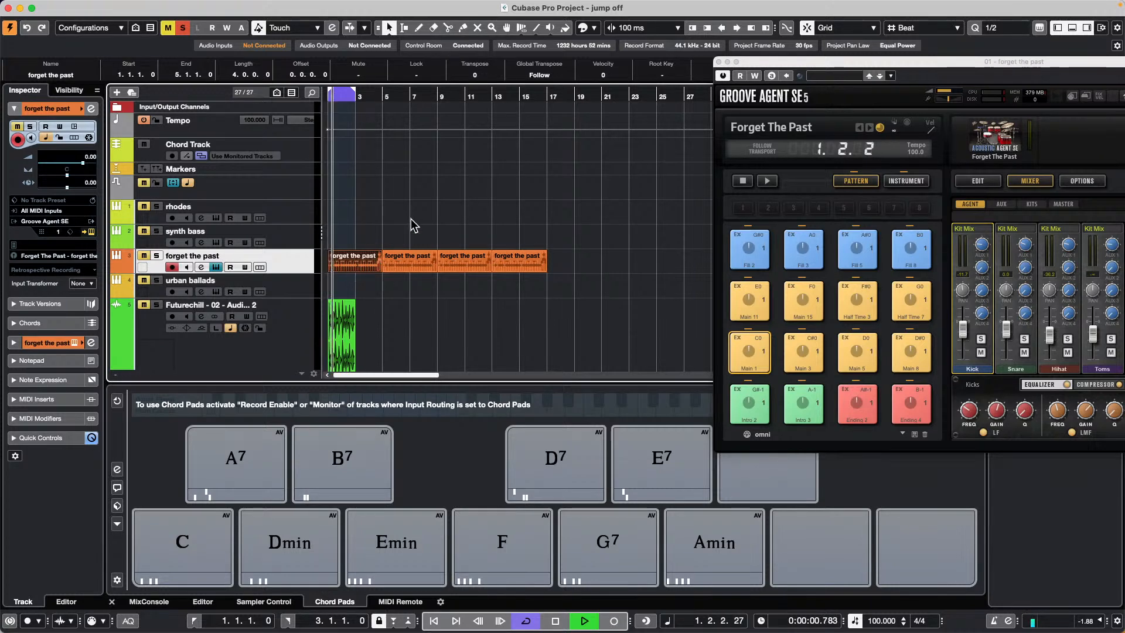
click(156, 255)
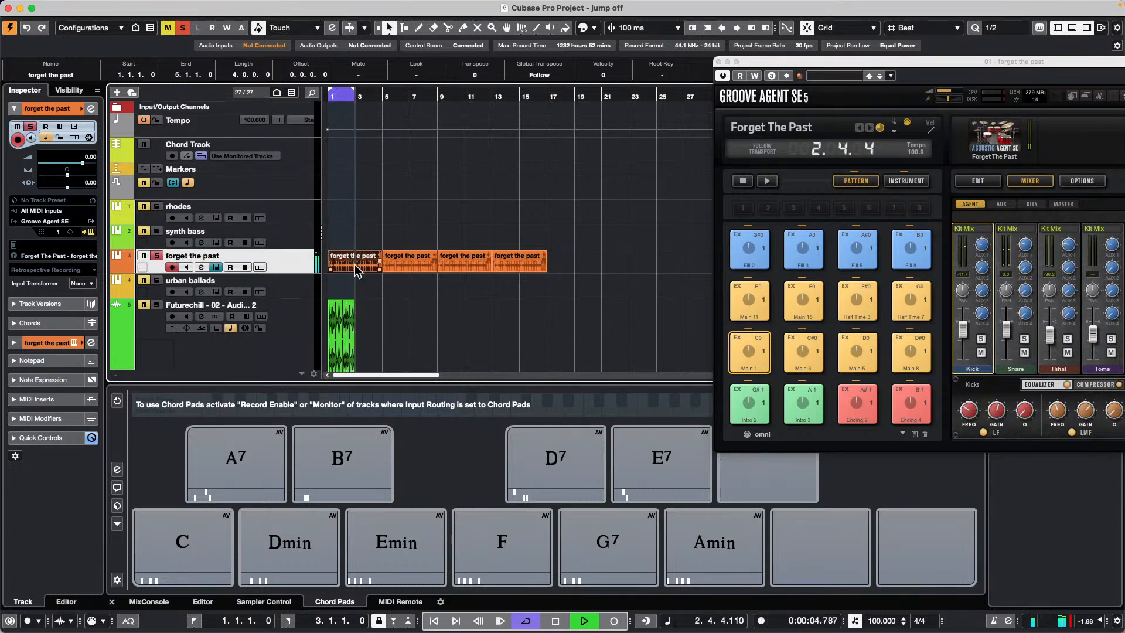
Step: Loop the first forget the past part from bar 1 to 5, close Groove Agent, and open the part in a separate Drum Editor window
double_click(357, 271)
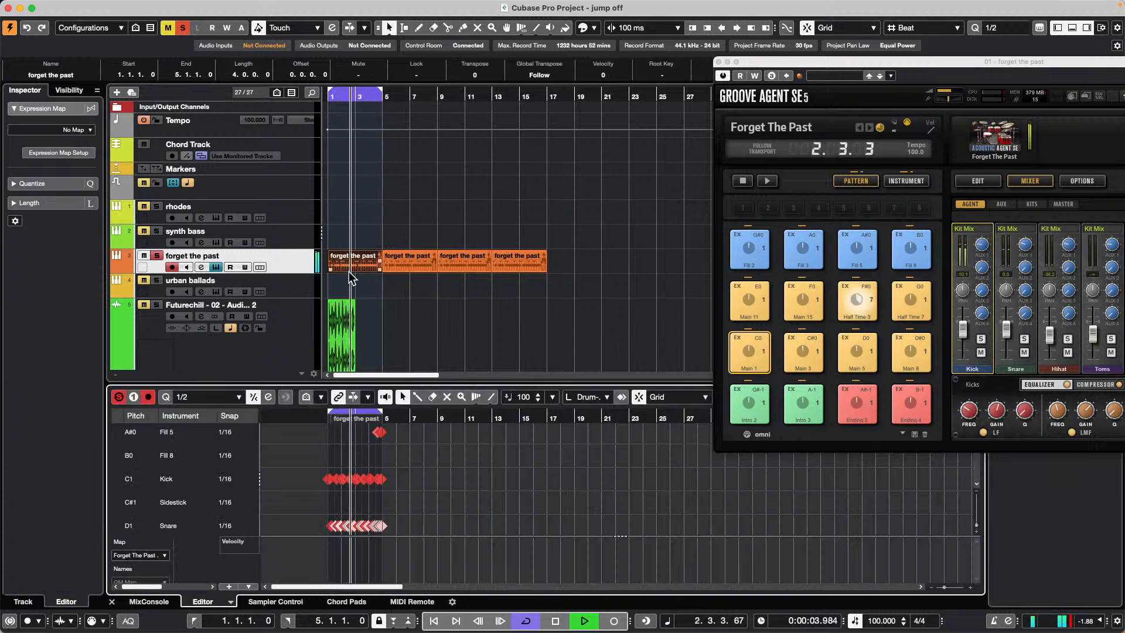
click(719, 62)
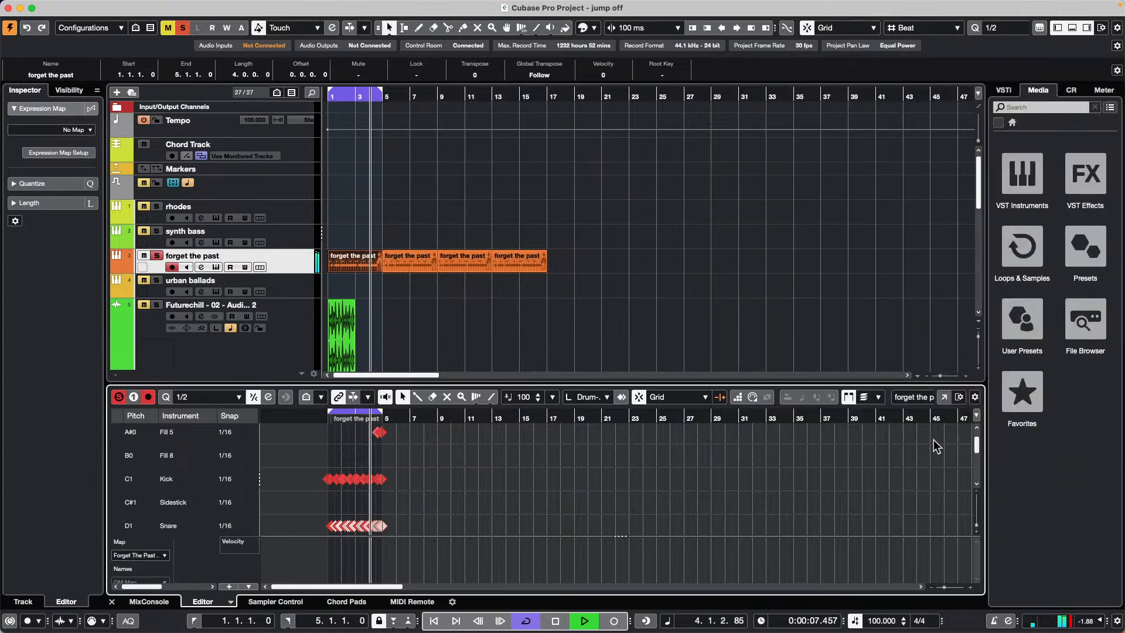
click(945, 398)
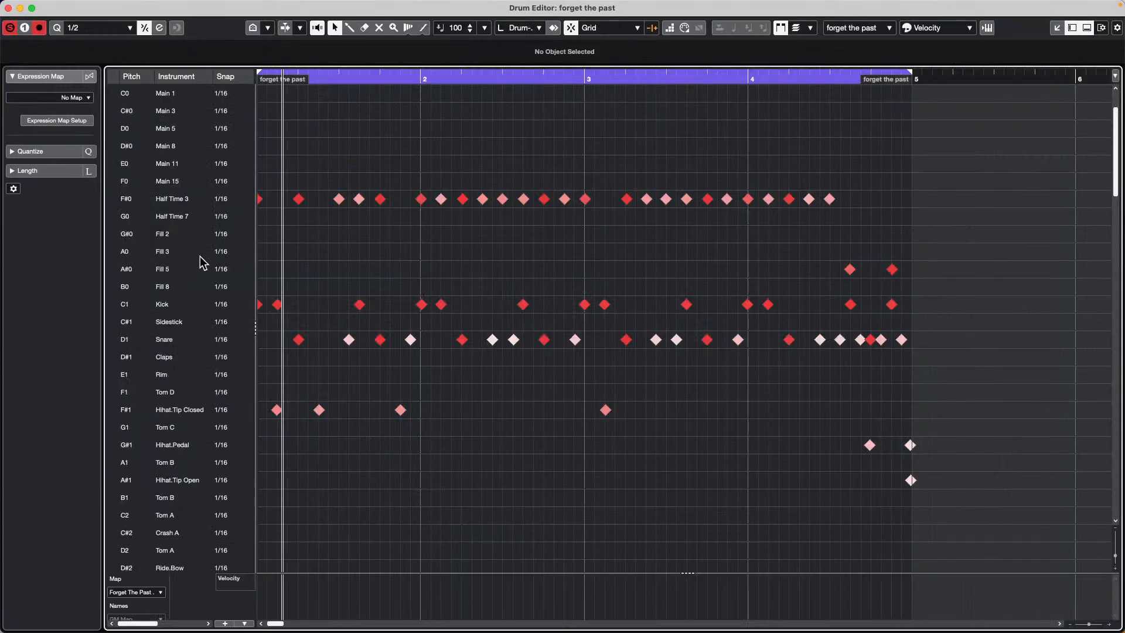
Step: Display the Kick velocities in an enlarged controller lane and lower the velocity of the second kick note in bar 4
click(177, 305)
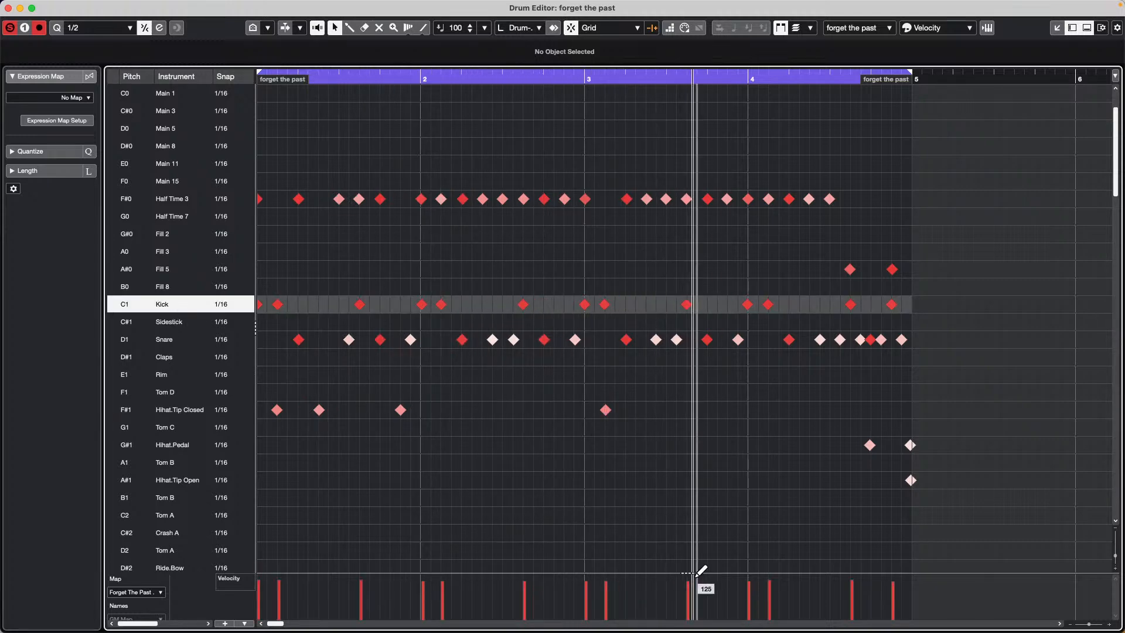
drag(687, 574, 689, 444)
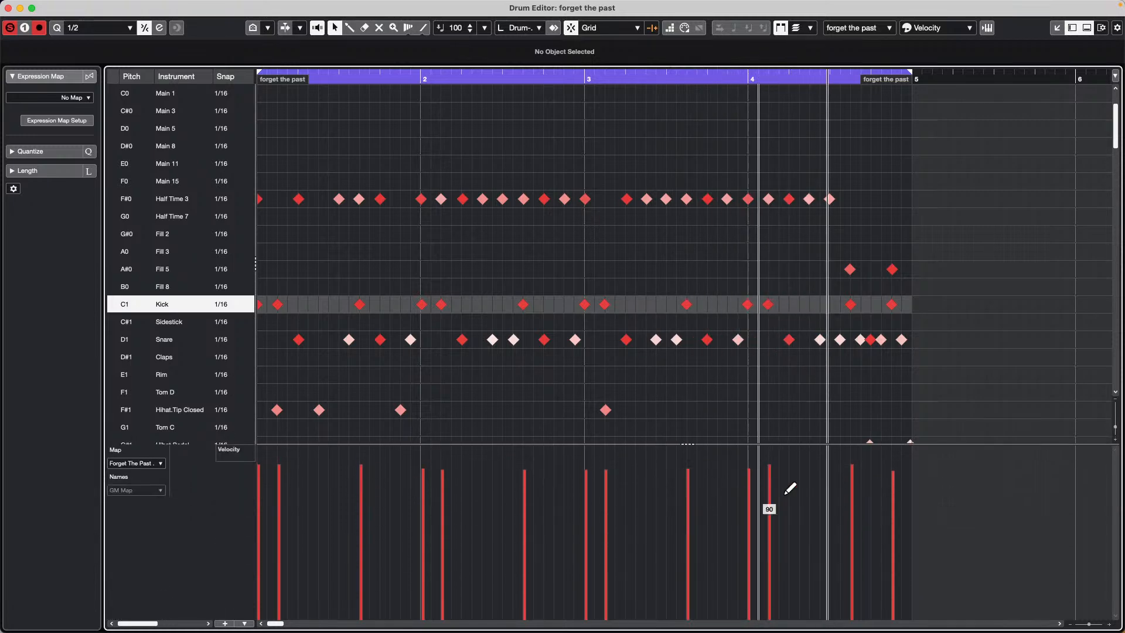
drag(783, 487, 776, 539)
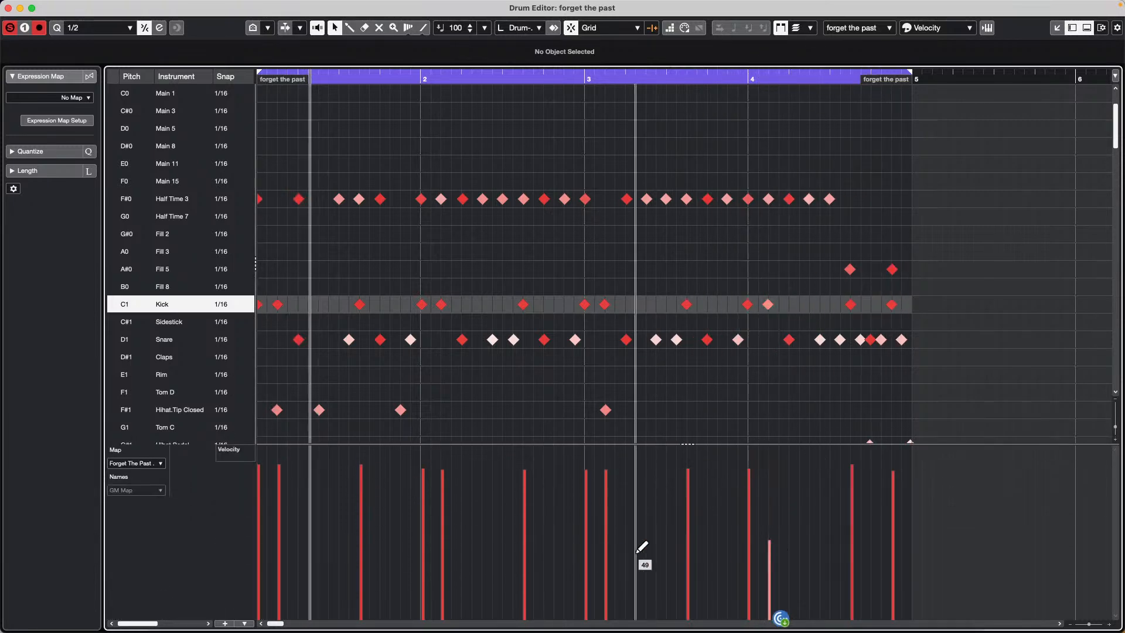
Step: Redraw the velocities across all kick notes at lower and higher levels, and reduce the second kick note in bar 4
drag(915, 498, 348, 510)
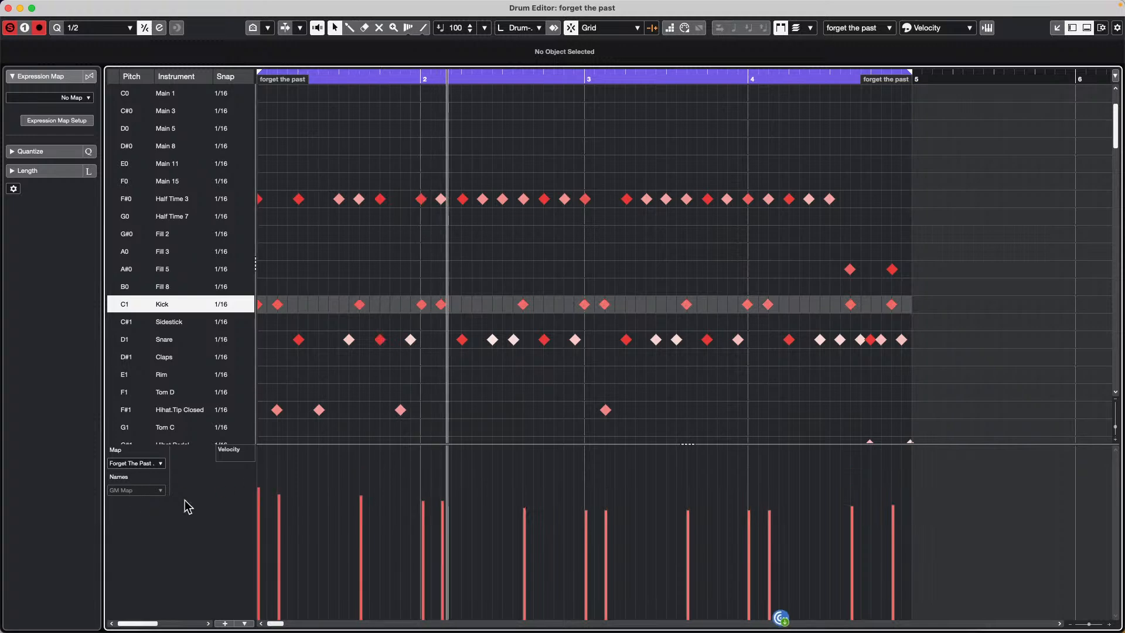
drag(937, 567, 223, 551)
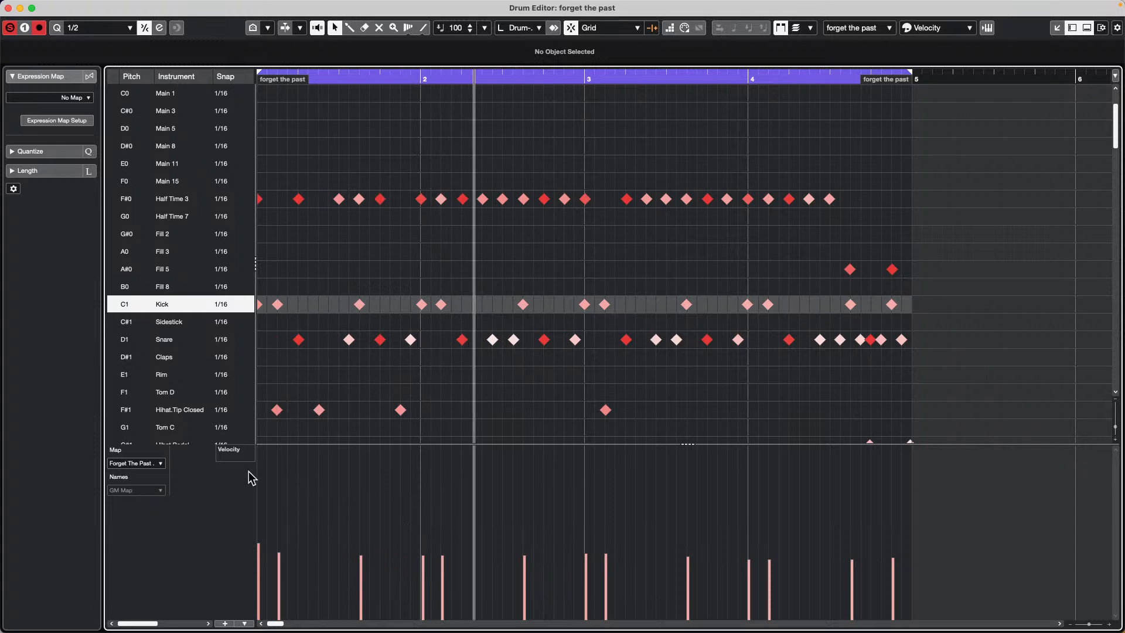
drag(265, 466, 899, 490)
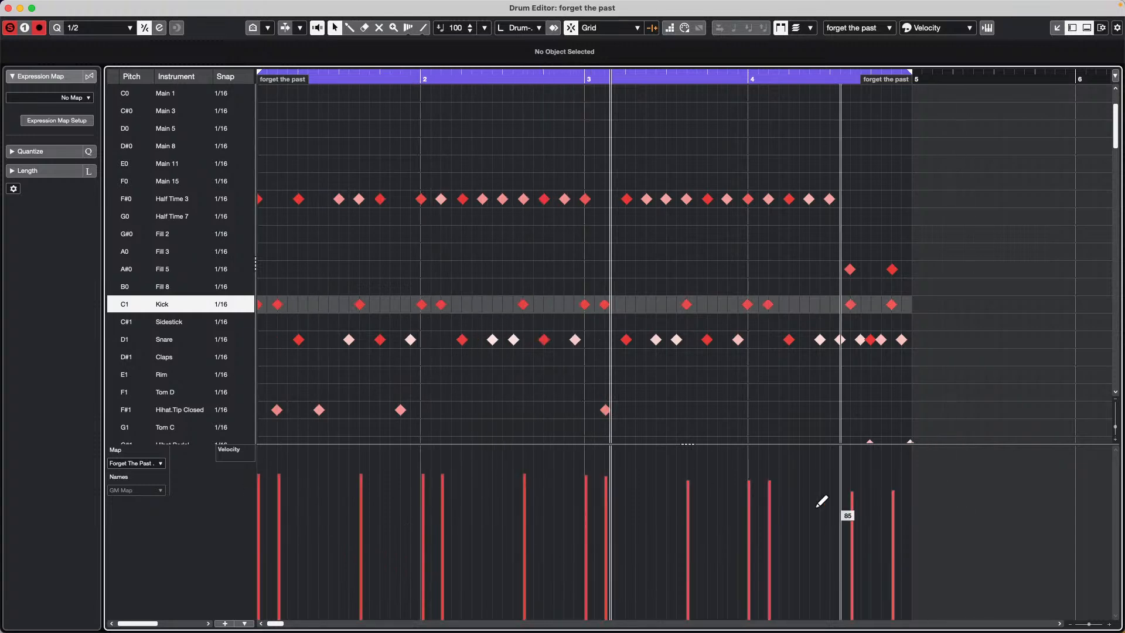
mouse_move(779, 459)
mouse_down()
mouse_move(783, 441)
mouse_move(774, 499)
mouse_up()
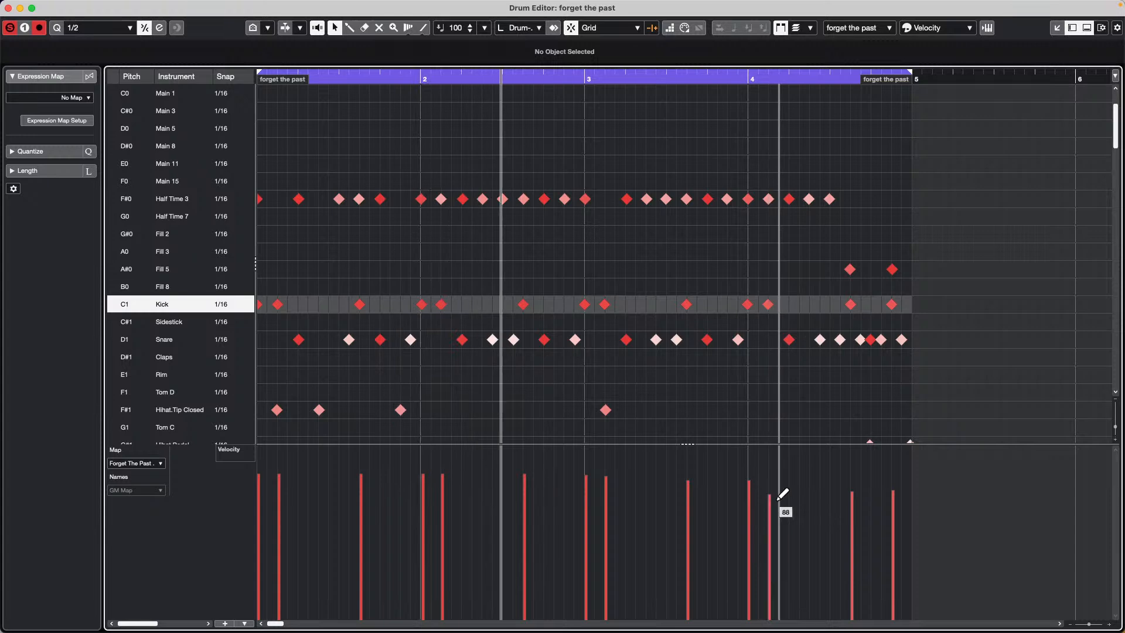
drag(768, 518, 768, 527)
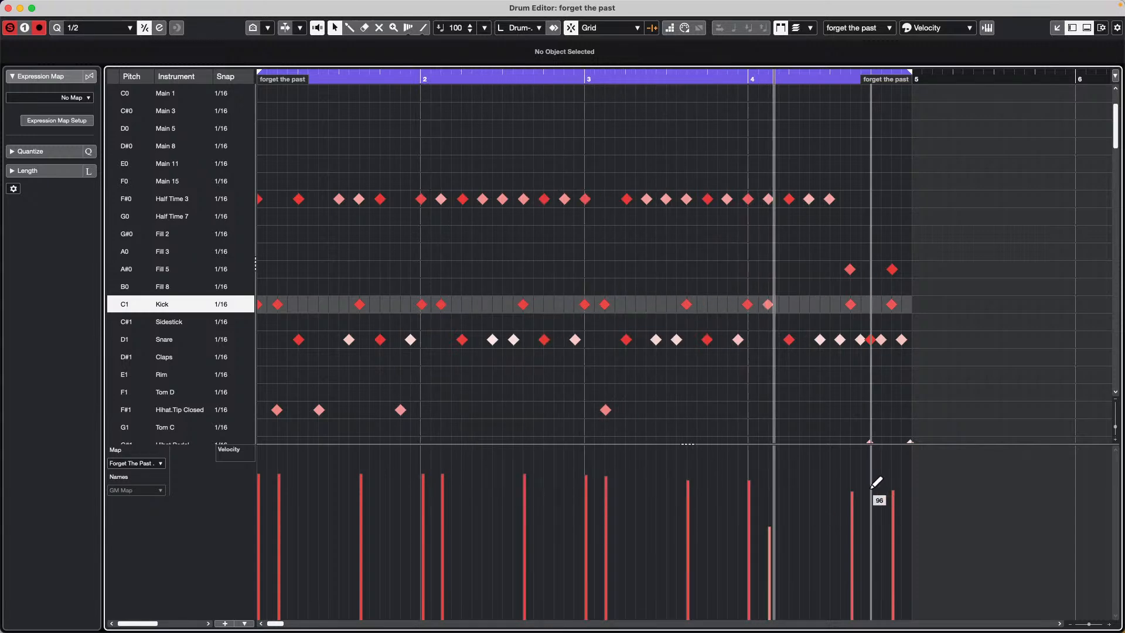
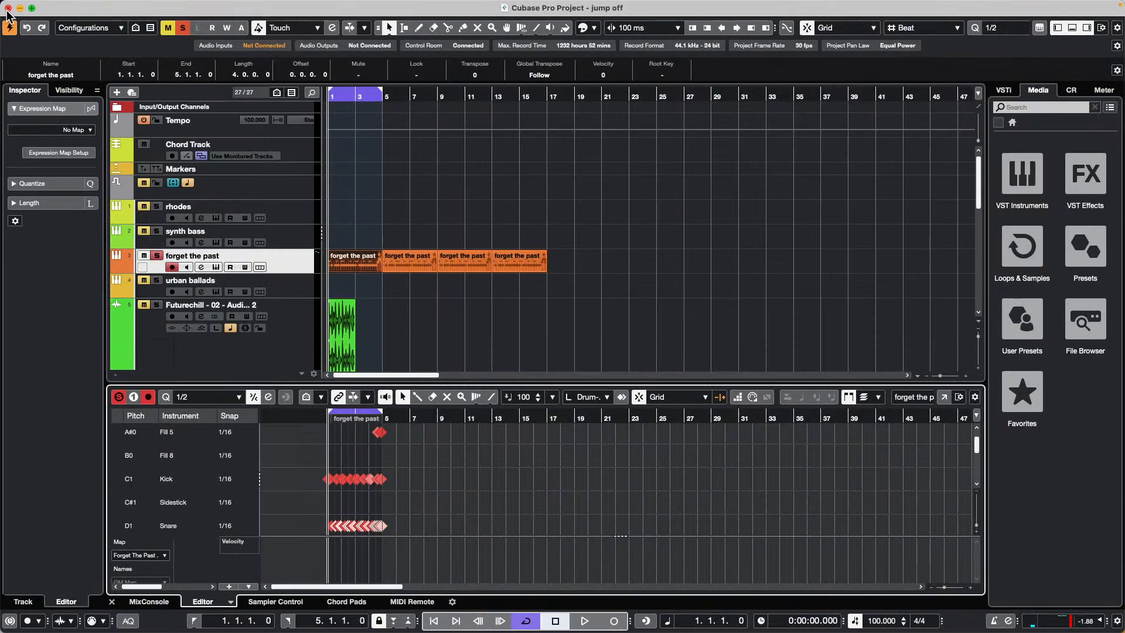
Step: Close the separate Drum Editor window, open the recent project Amos Moses - GO.cpr, activate it, and enlarge its window to fill the screen
click(8, 8)
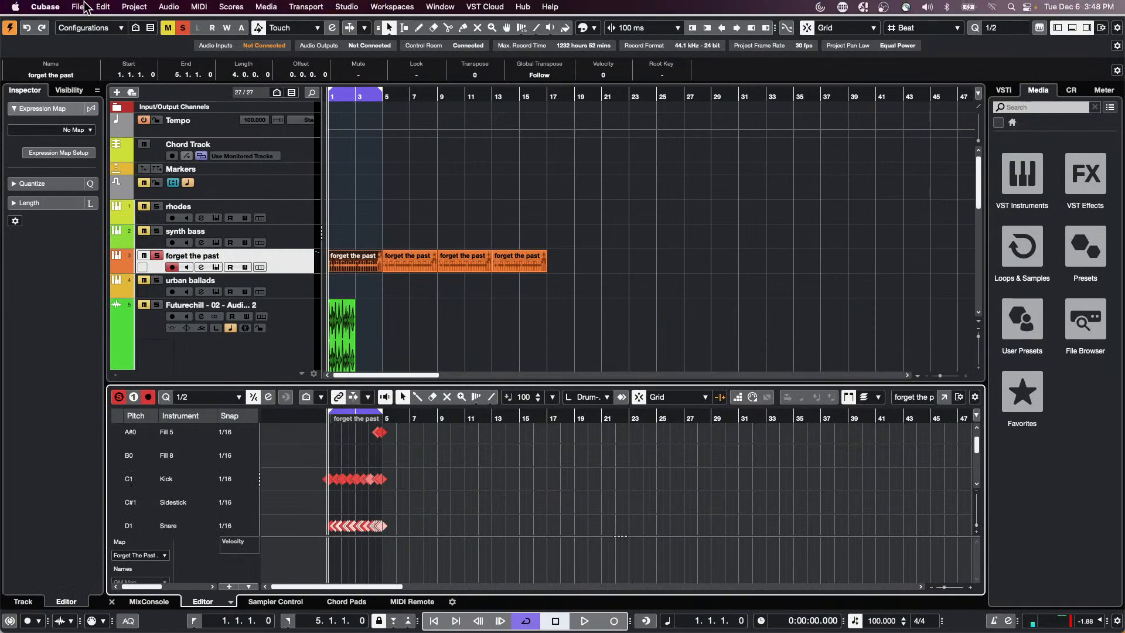
click(82, 7)
mouse_move(92, 262)
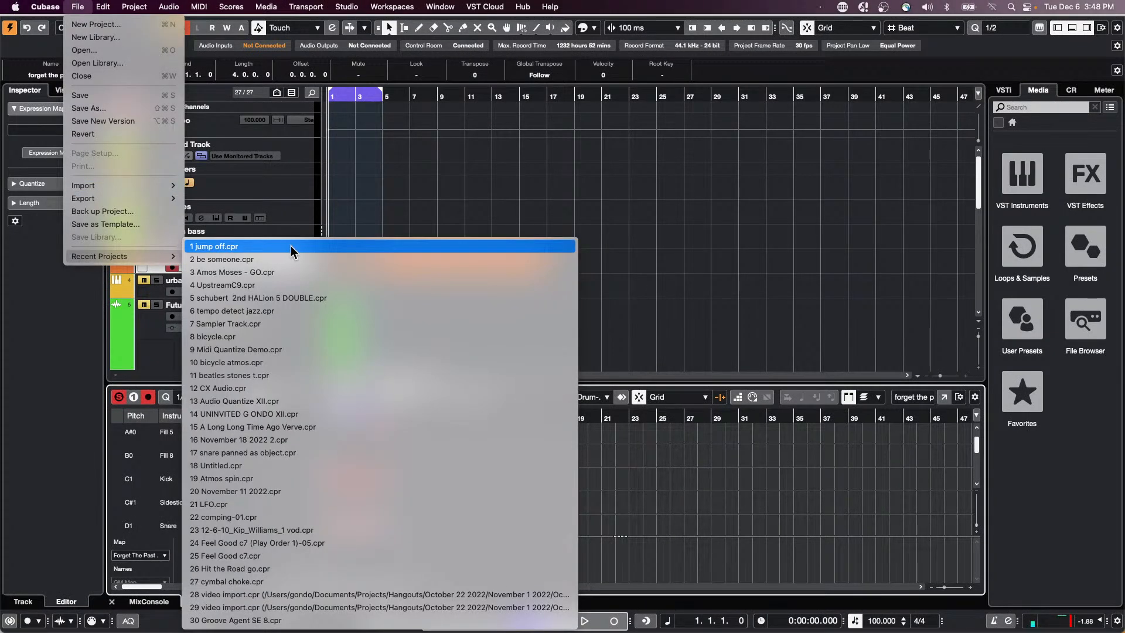
click(293, 273)
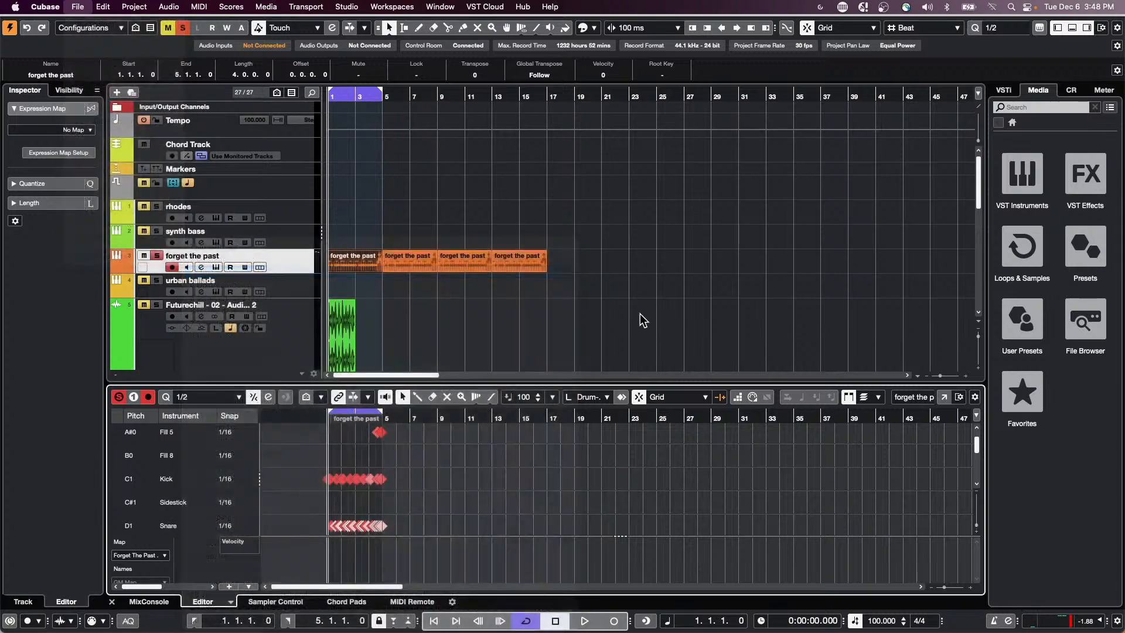
click(9, 44)
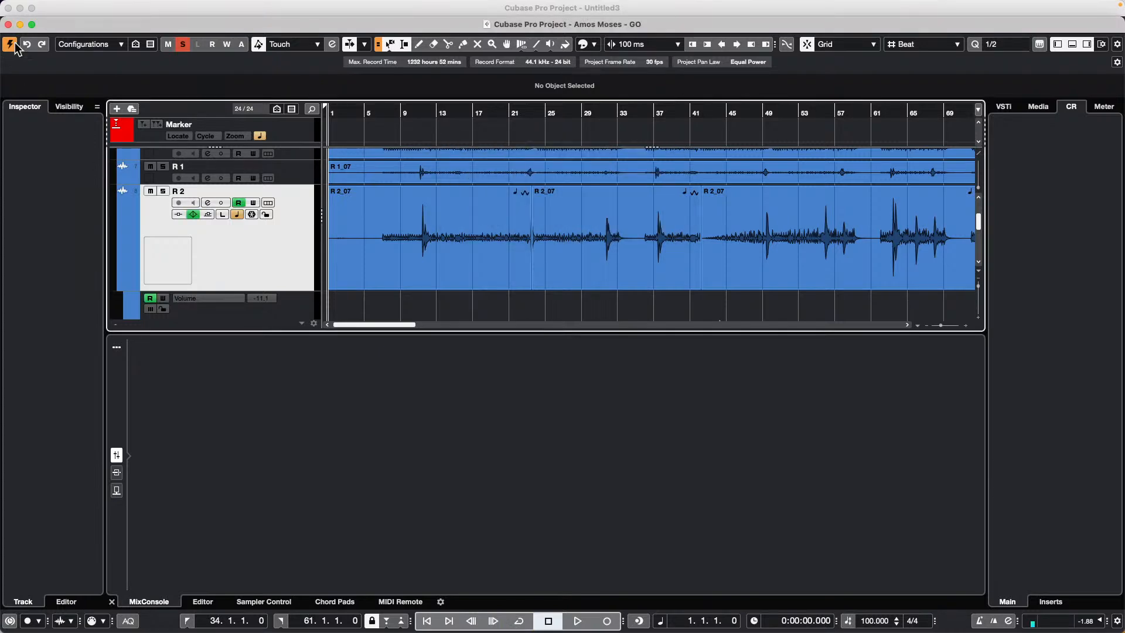
click(33, 25)
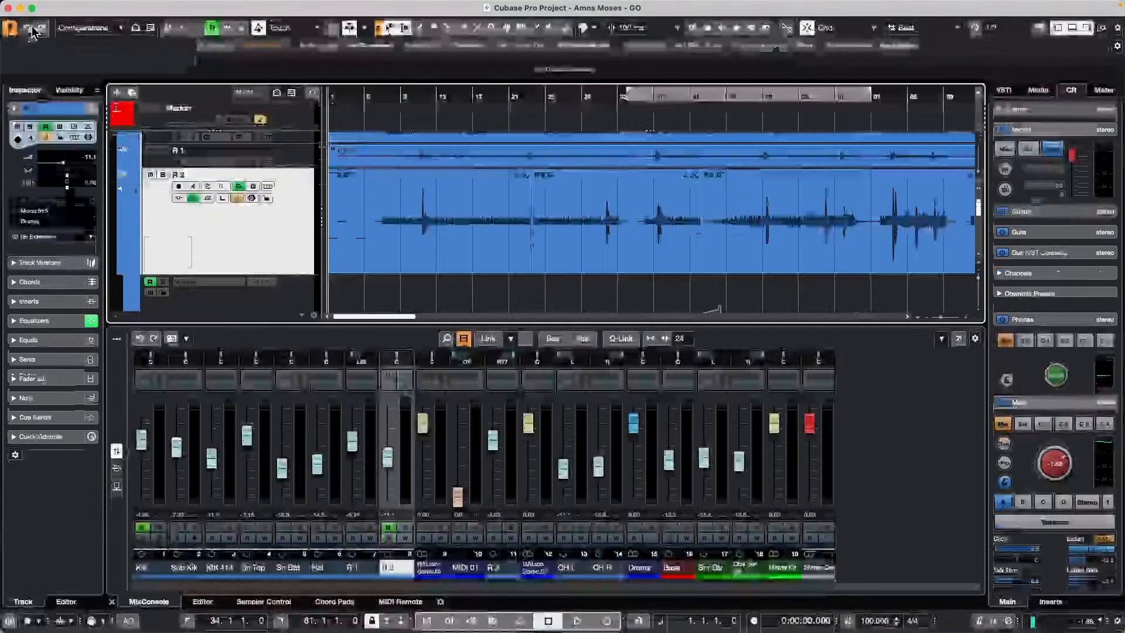
Step: Revert the Amos Moses - GO project to its previously saved version
click(82, 6)
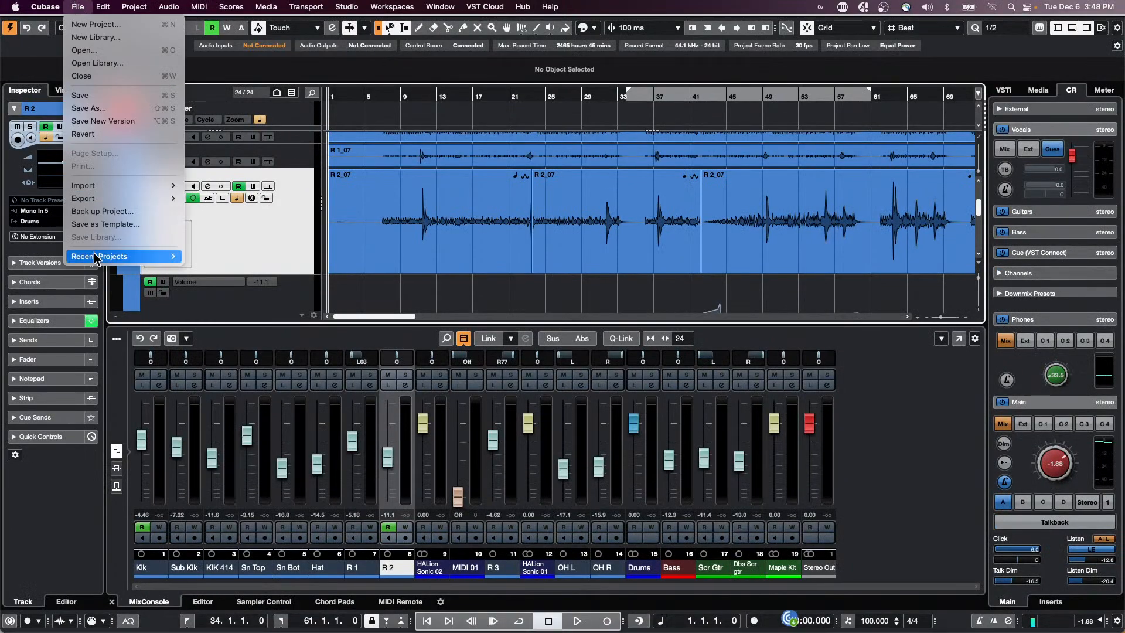
mouse_move(152, 256)
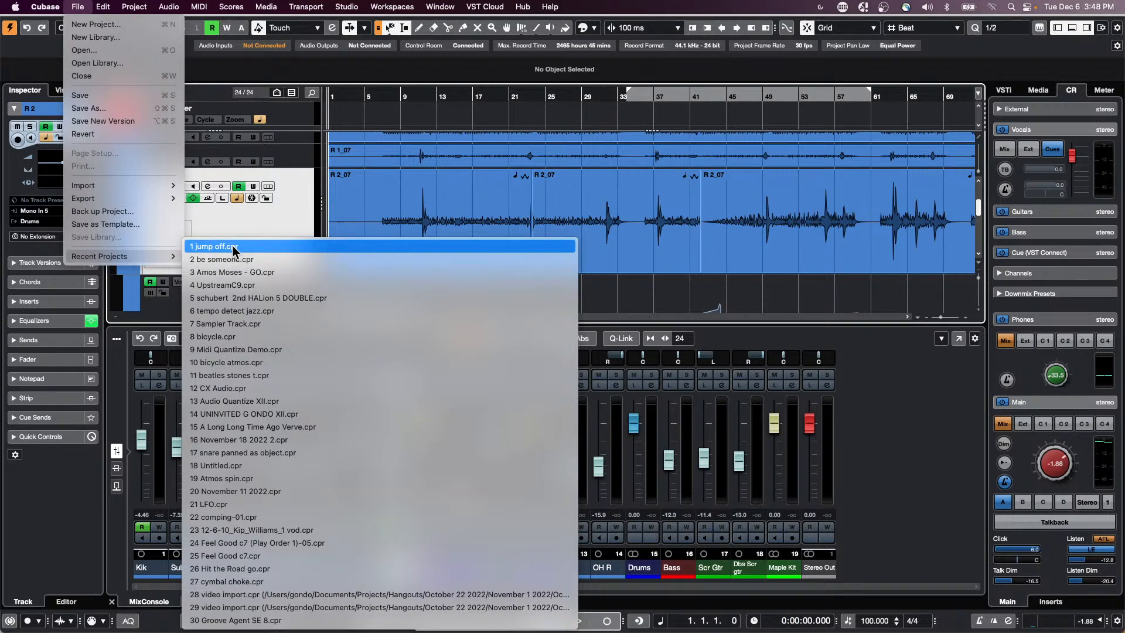
mouse_move(110, 193)
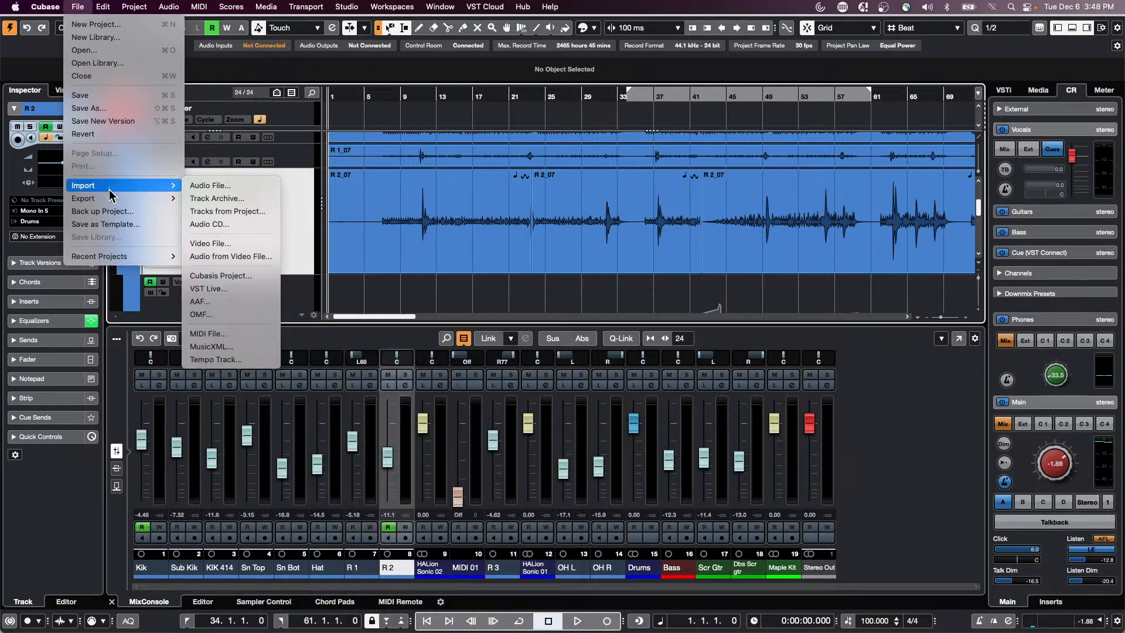
click(114, 134)
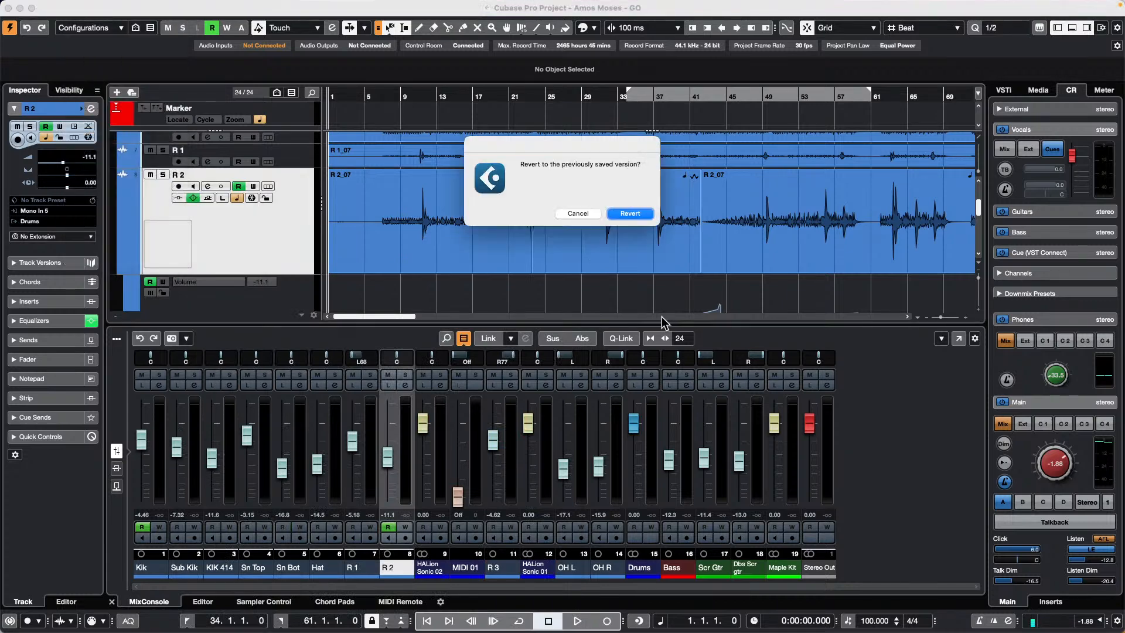
click(627, 214)
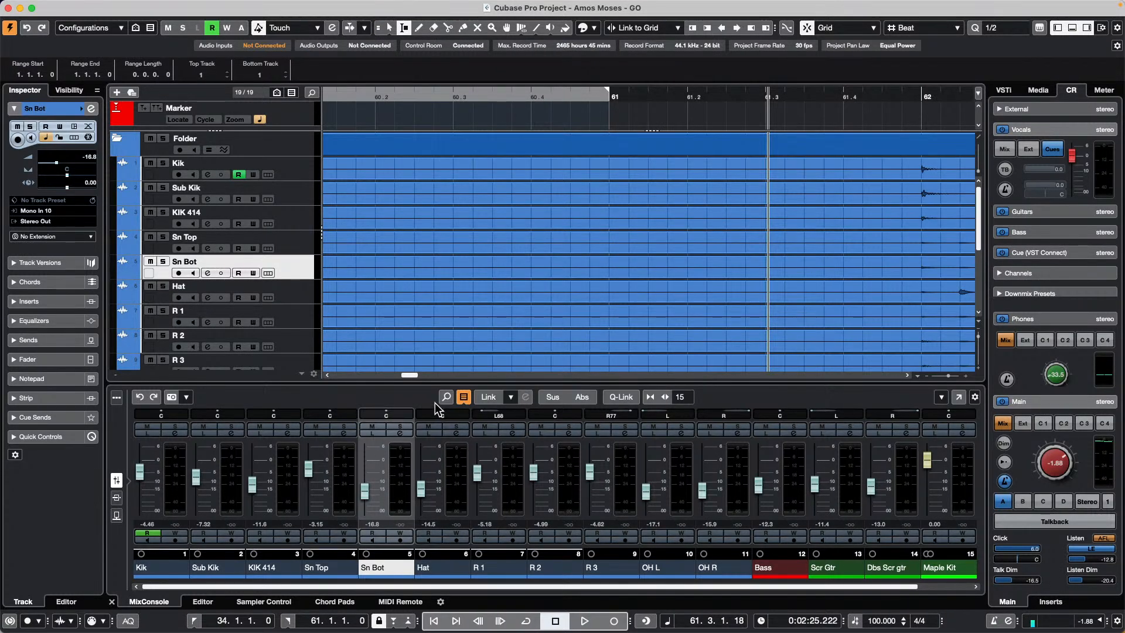
Step: Select the mixer channels Kik through Dbs Scr gtr, lower their faders together by about 2 dB, and raise Dbs Scr gtr on its own
key(g)
key(g)
key(g)
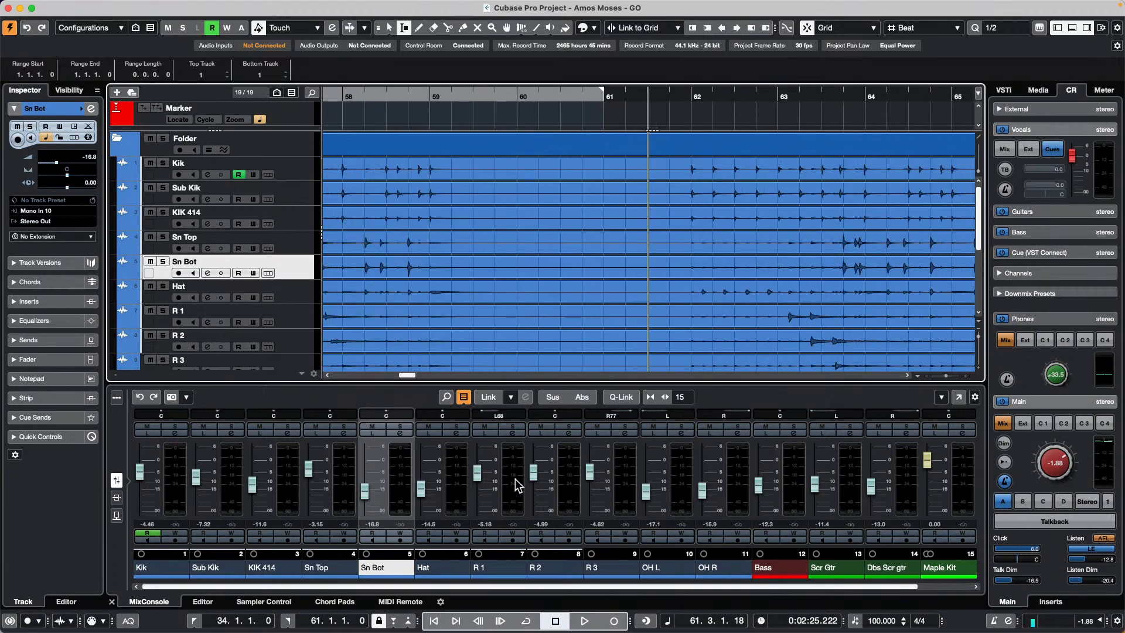
click(518, 479)
key(g)
key(g)
key(g)
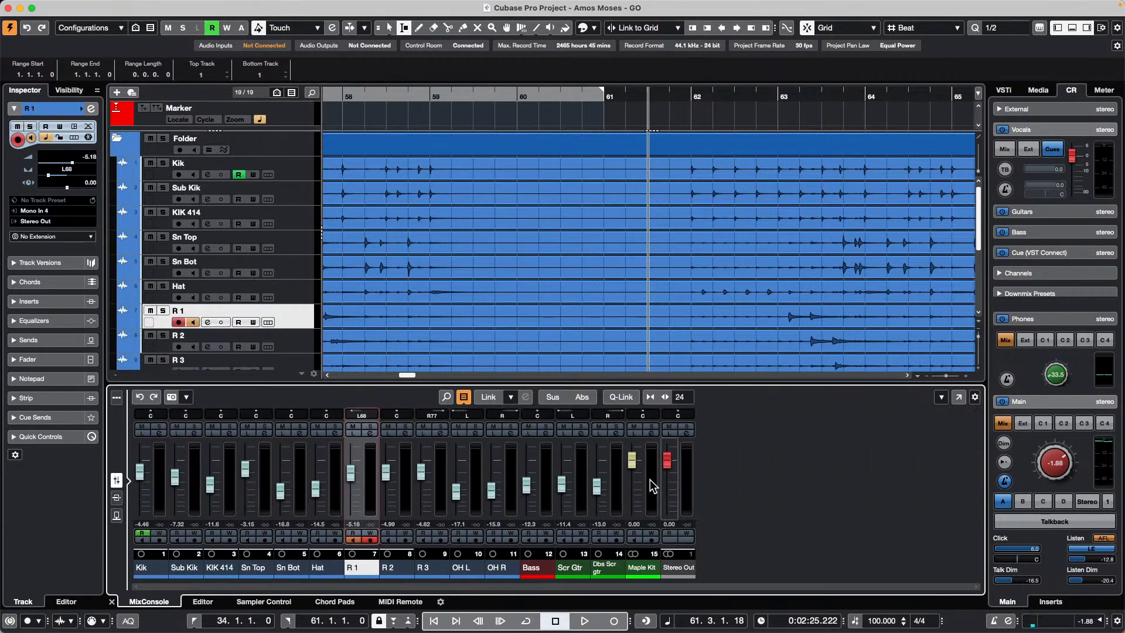
click(617, 496)
shift+click(159, 482)
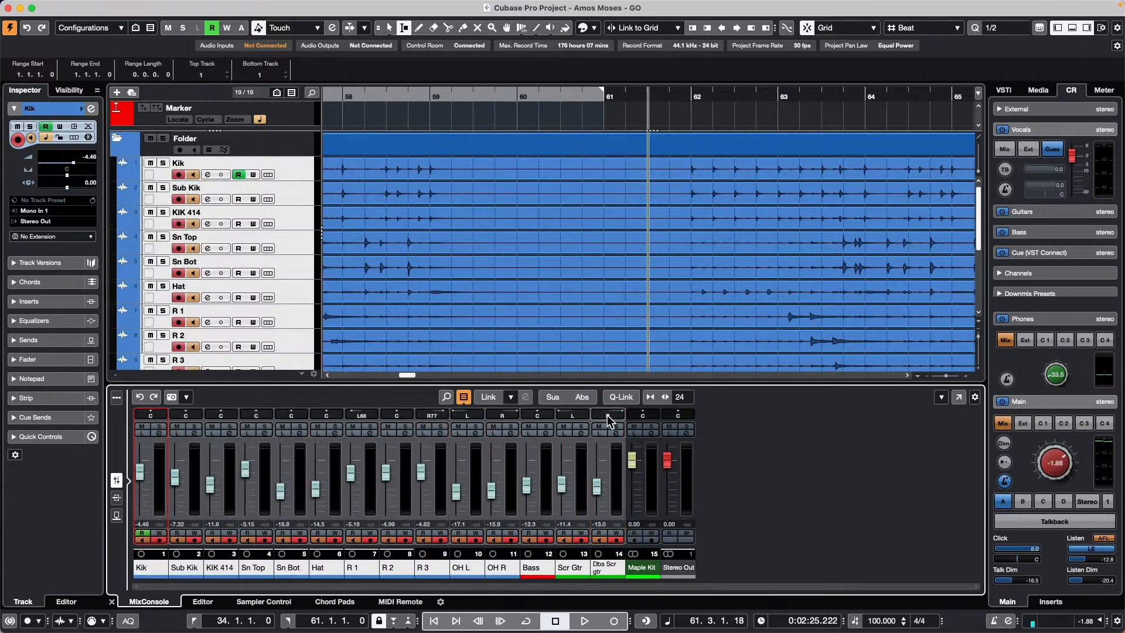
key(alt+shift)
drag(603, 495, 599, 482)
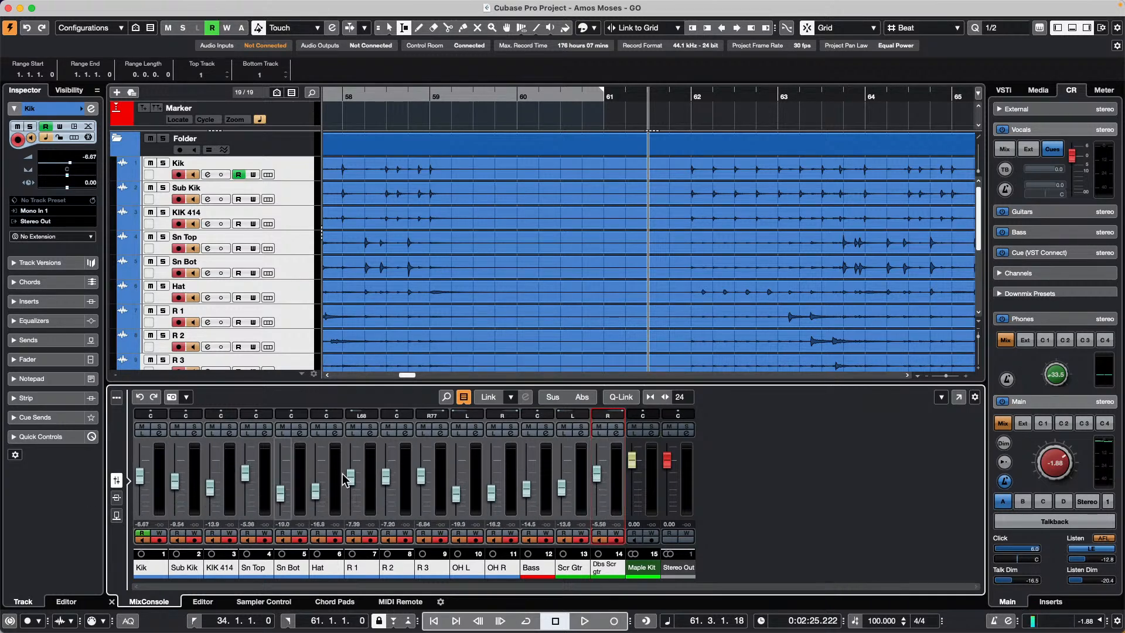
Step: Add a VCA fader to the selected channels and lower it to about -4 dB
right_click(611, 478)
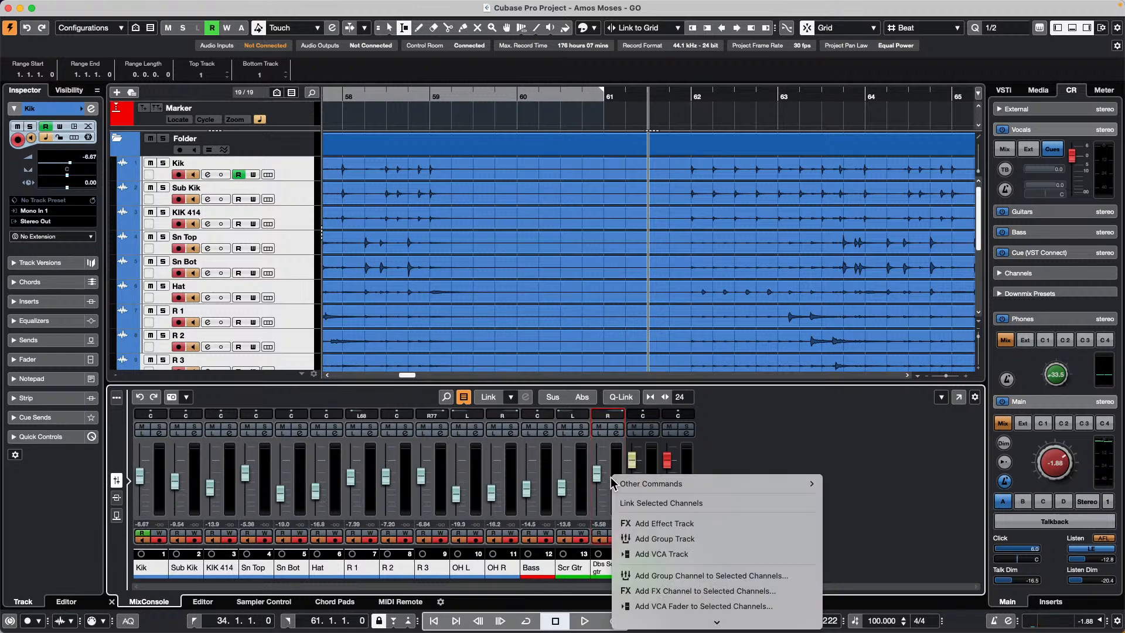
scroll(720, 535, down, 5)
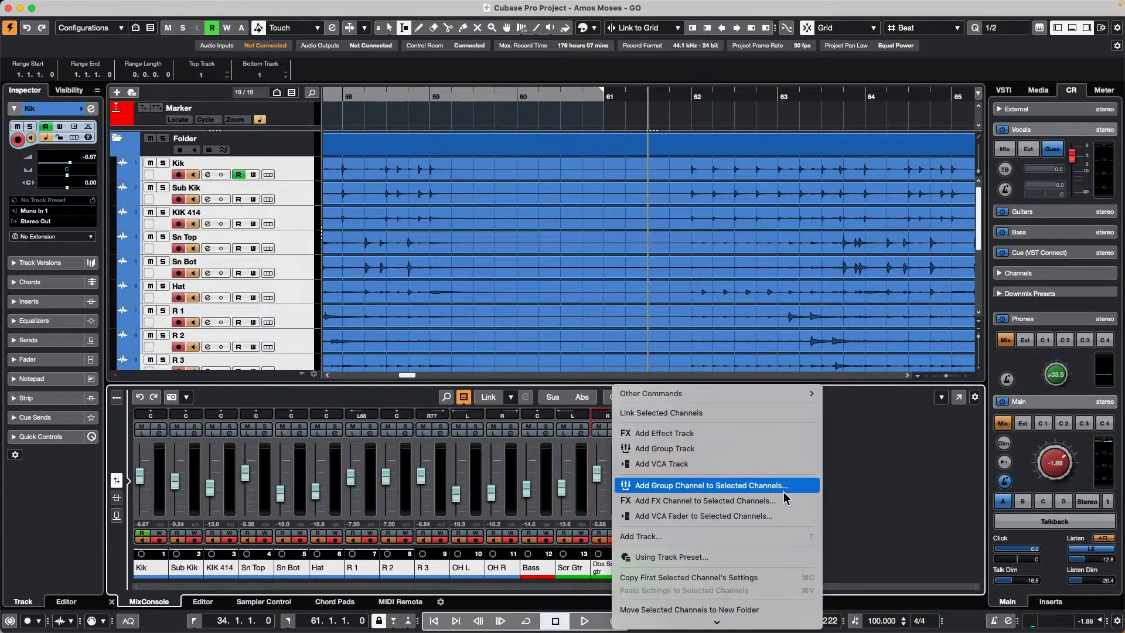
click(785, 516)
mouse_move(631, 468)
mouse_down()
mouse_move(638, 490)
mouse_move(640, 476)
mouse_up()
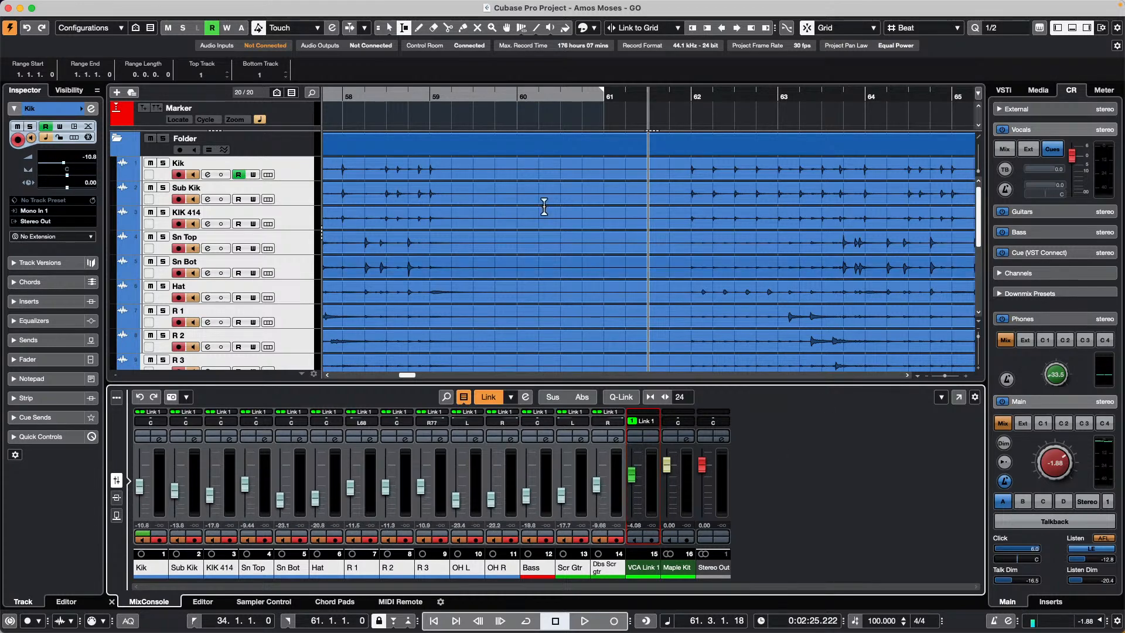
drag(531, 99, 539, 52)
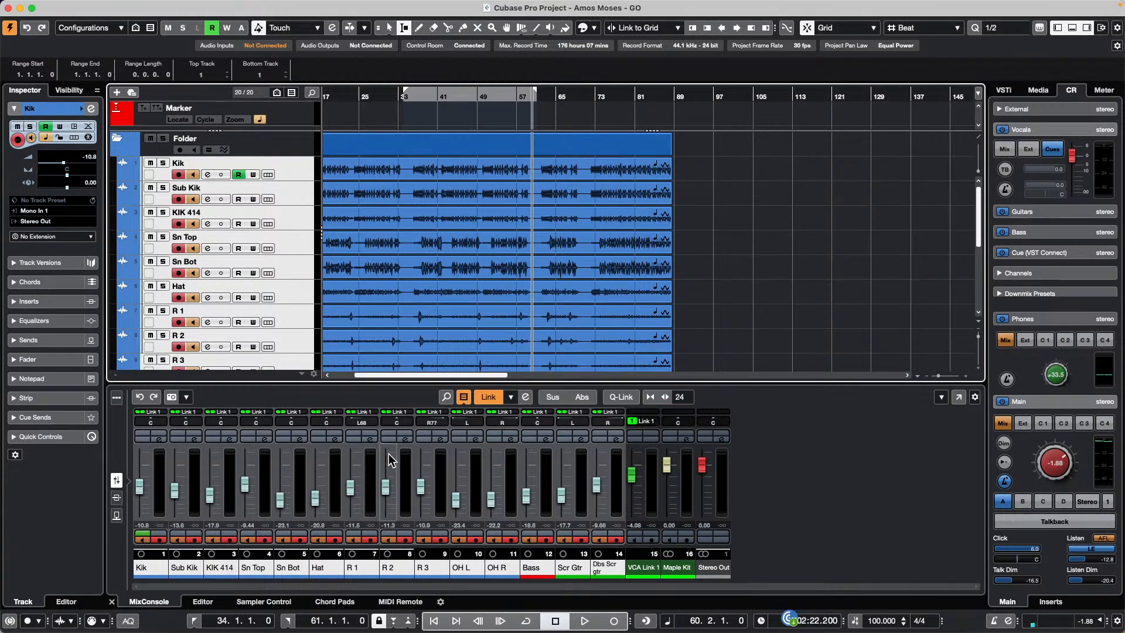
Step: Open the separate MixConsole, enable the Pre (Filters/Gain/Phase) rack, and expand it across the channels
key(F3)
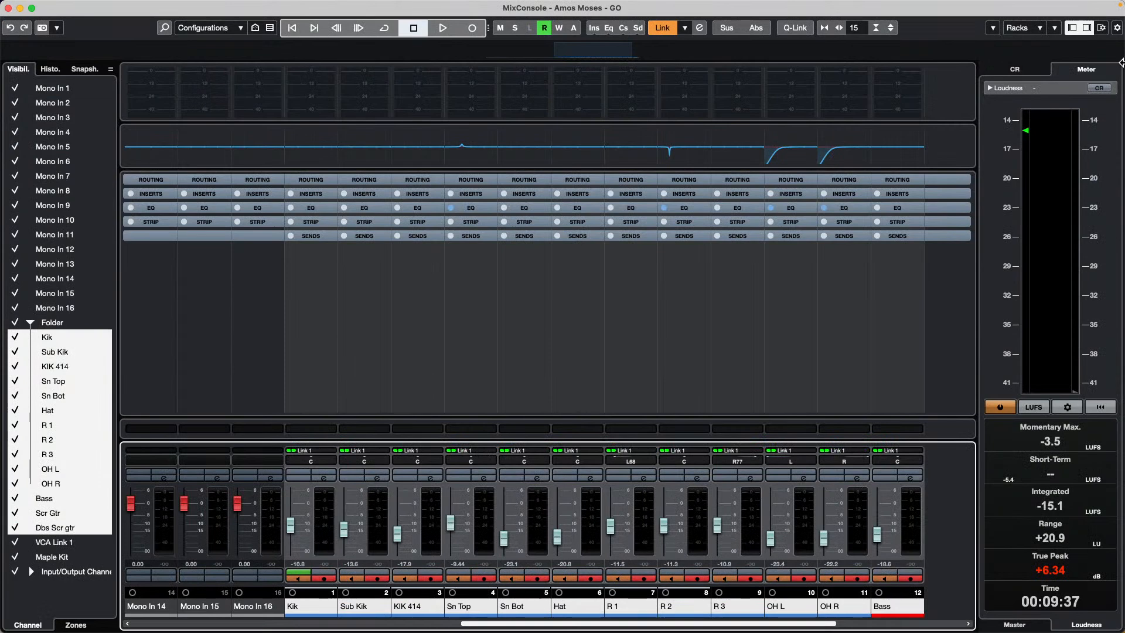
click(1041, 31)
click(1018, 93)
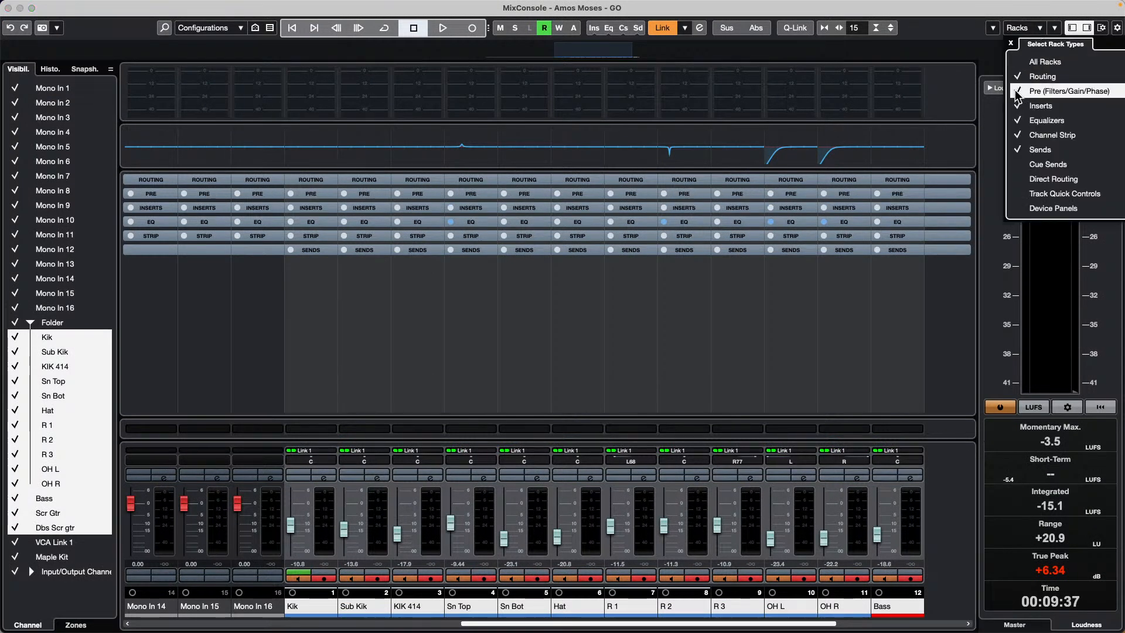
click(160, 194)
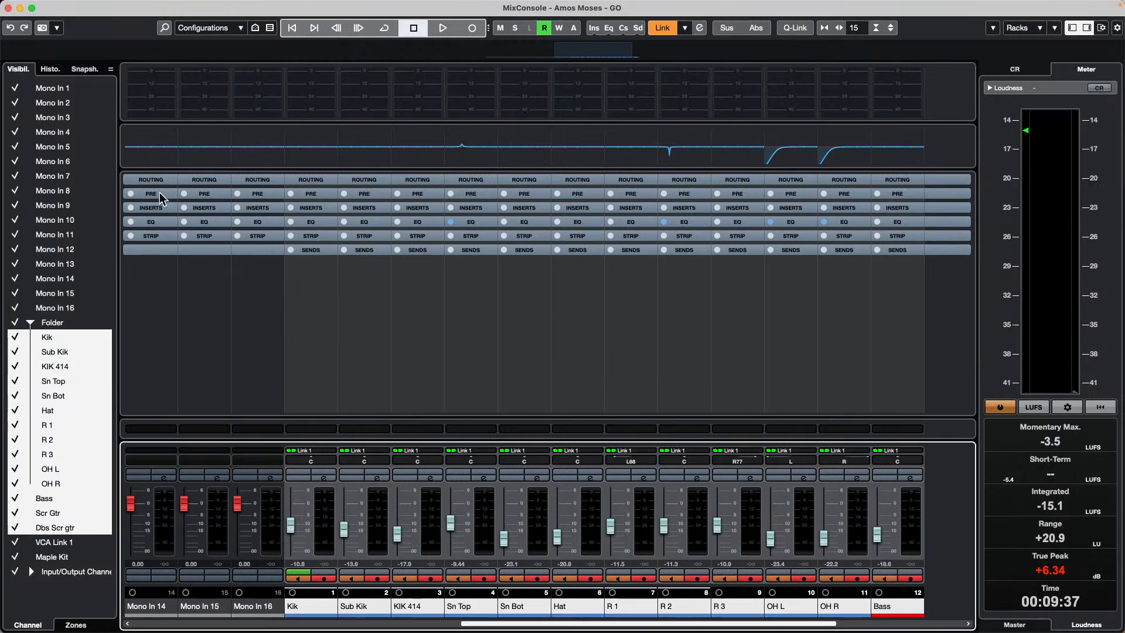
click(160, 194)
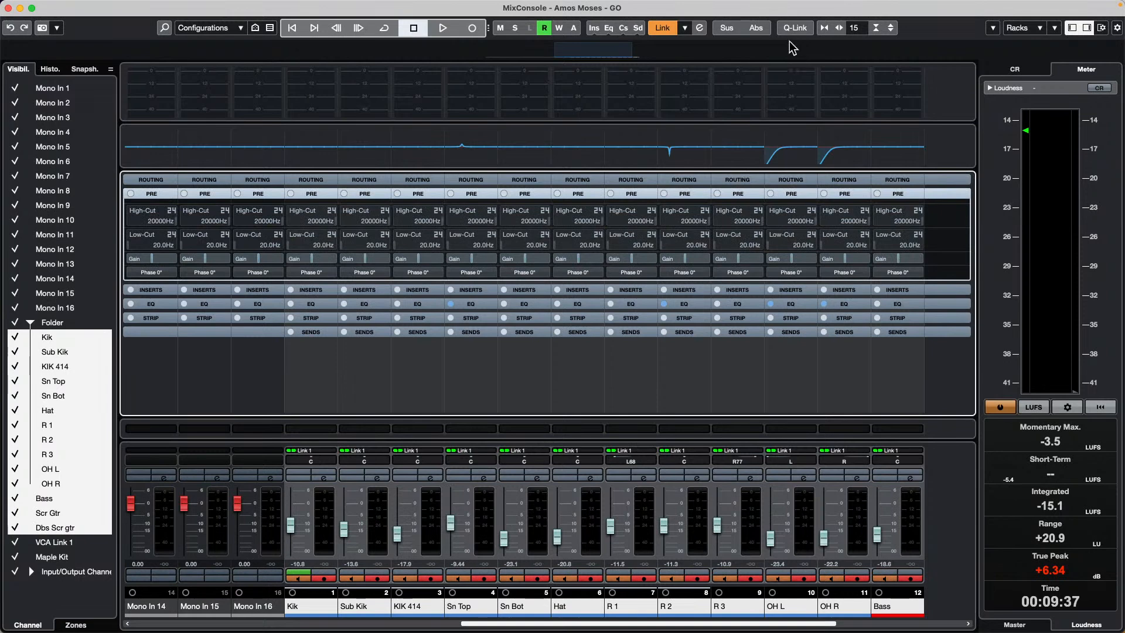
Step: Activate Q-Link, raise the pre-gain of the selected channels to 3.7 dB, and close the MixConsole
click(795, 27)
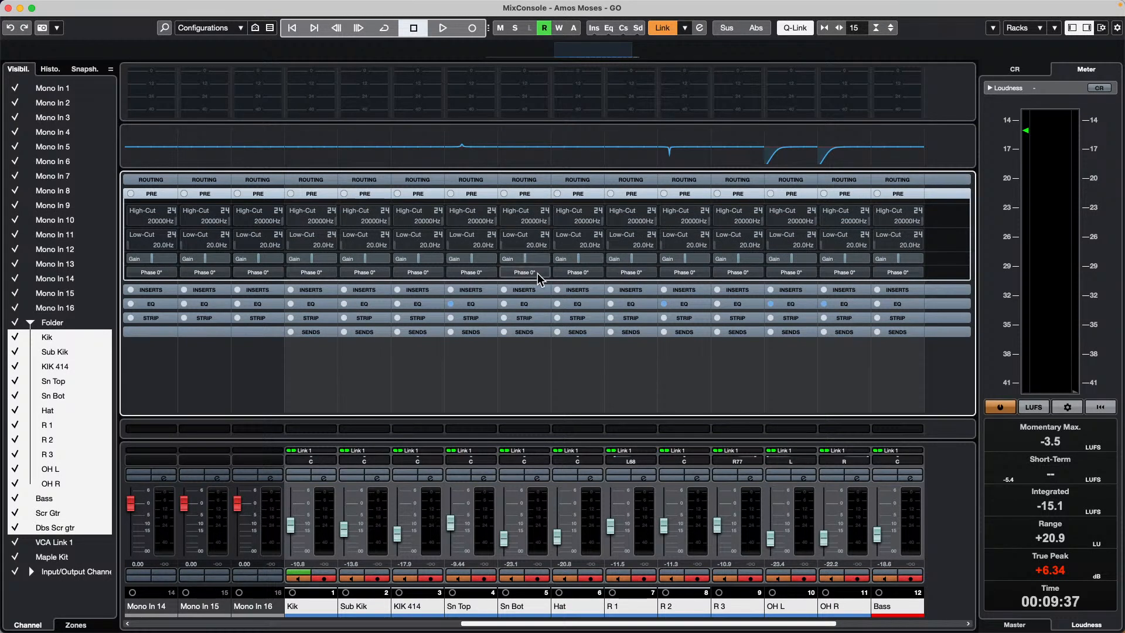
mouse_move(520, 258)
mouse_down()
mouse_move(512, 268)
mouse_move(470, 262)
mouse_move(530, 268)
mouse_up()
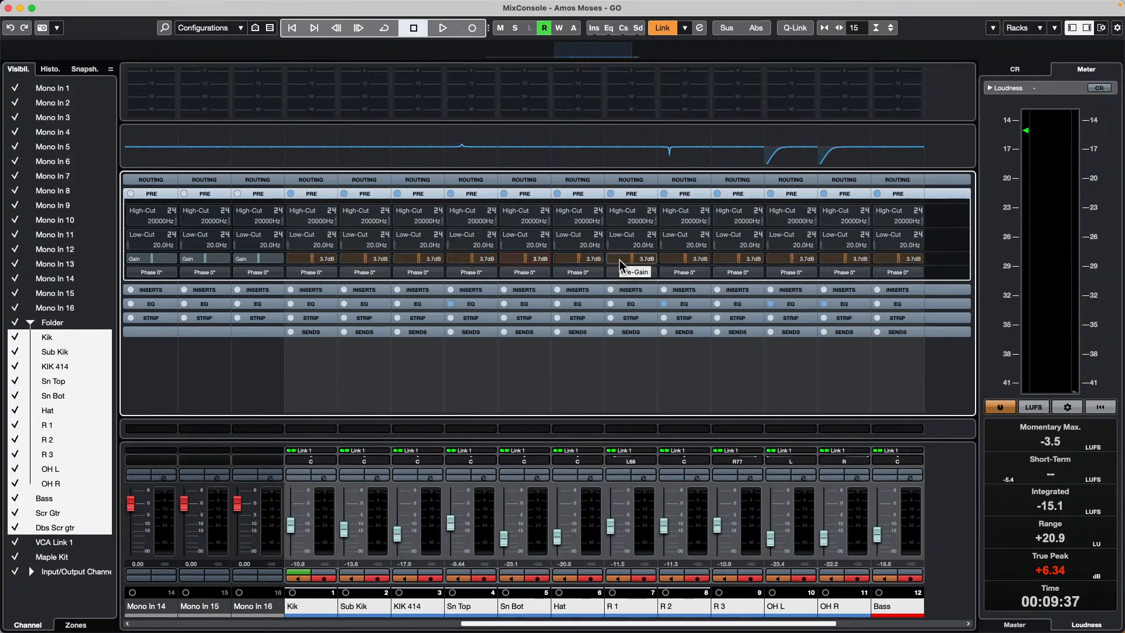
click(7, 9)
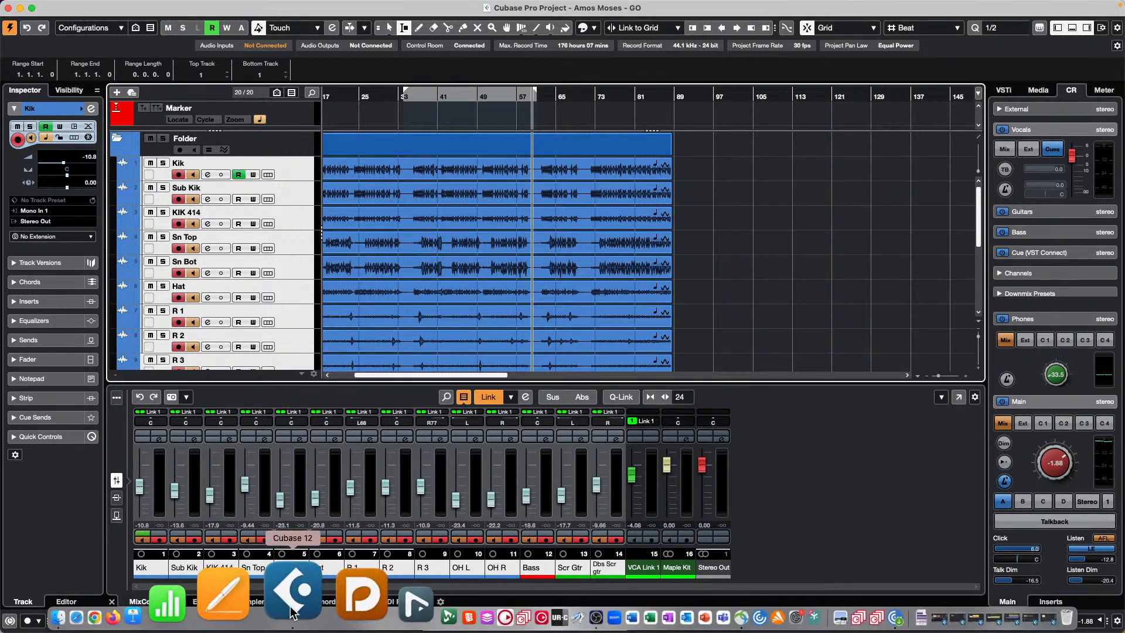
Step: Switch to OBS to check the stream, look at the Zoom home window, and return to the Cubase project
click(494, 600)
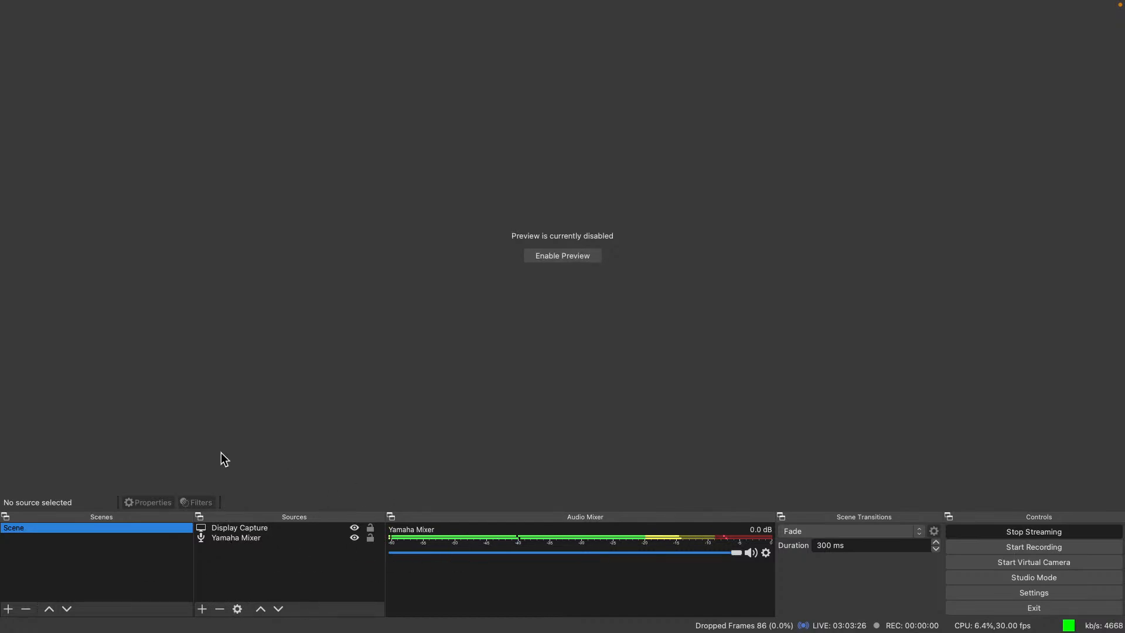
key(super+Tab)
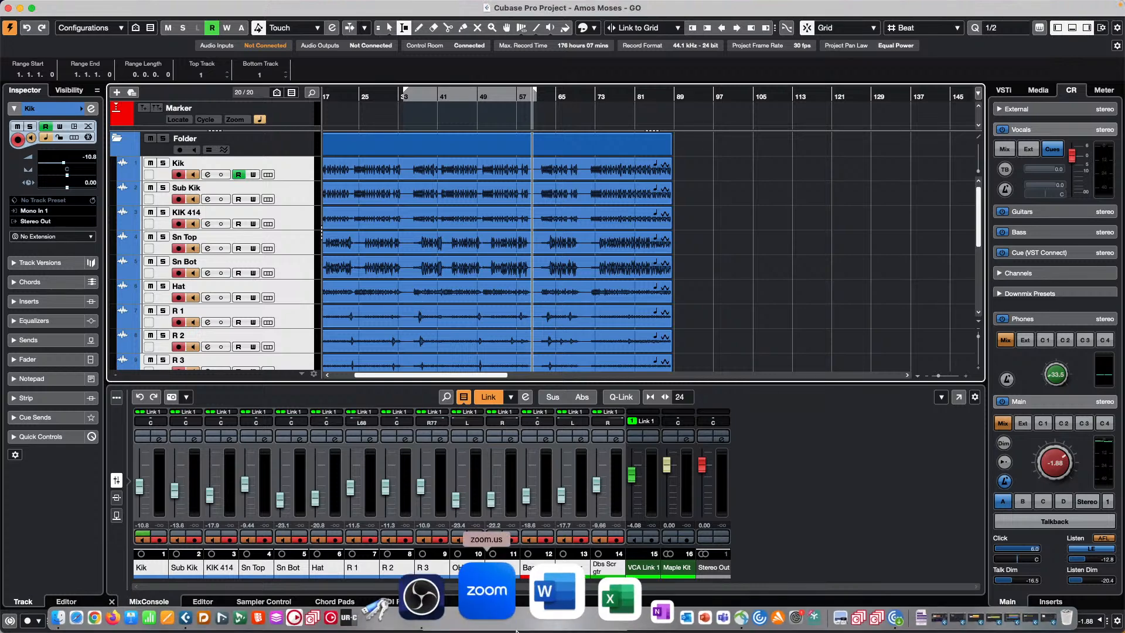
click(509, 612)
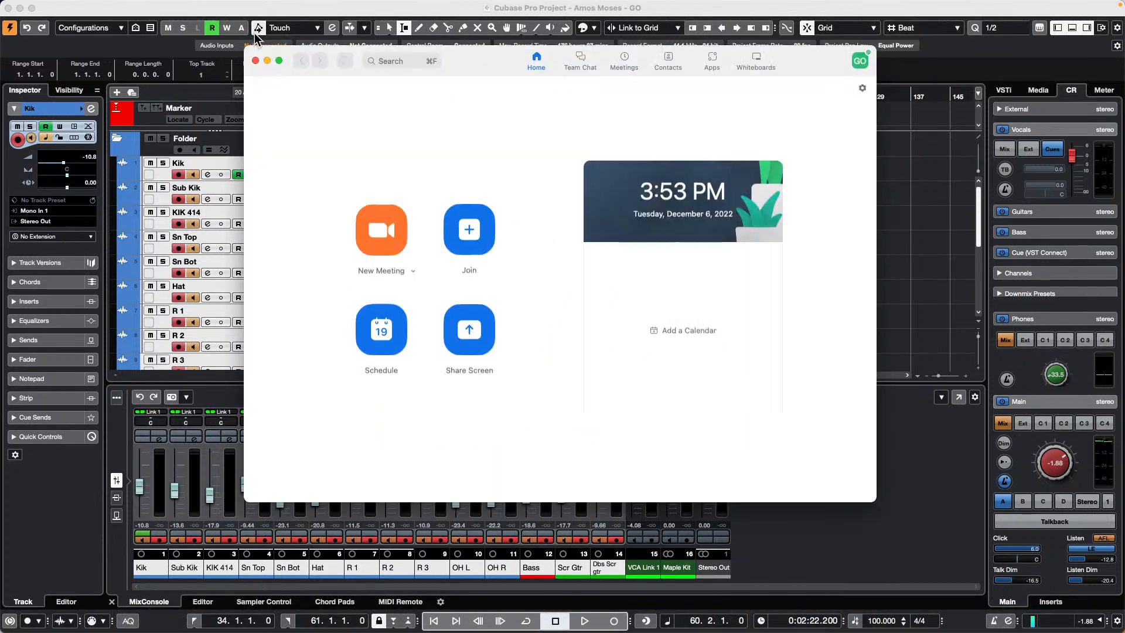
click(267, 60)
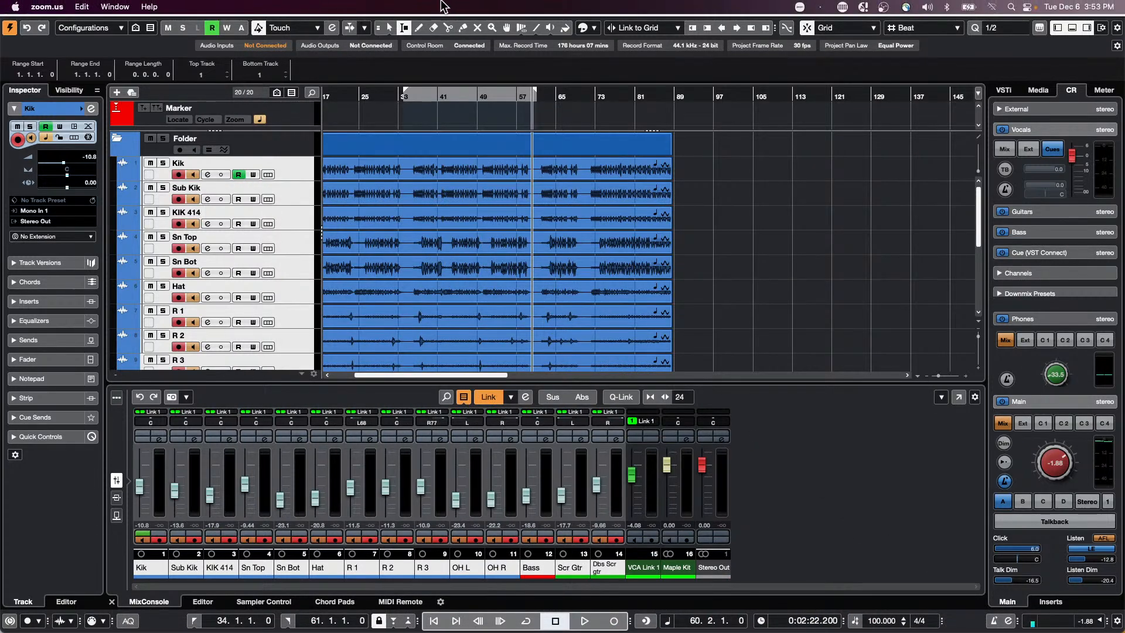
click(839, 297)
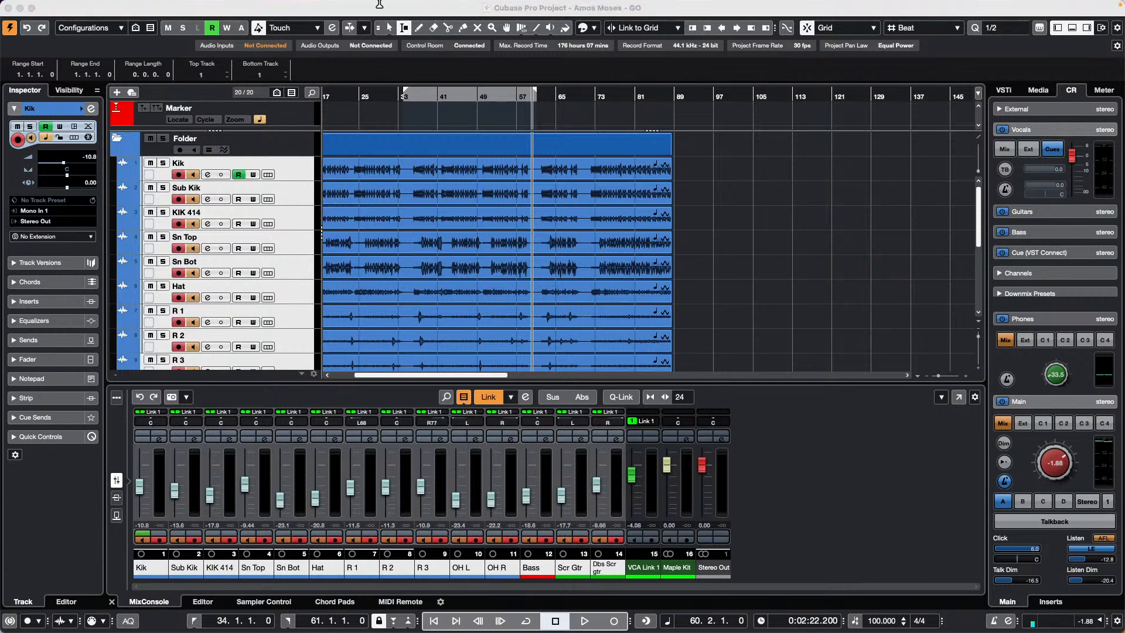
Step: Examine the Audio System page and its available ASIO drivers in Studio Setup, and close the dialog without changes
click(347, 7)
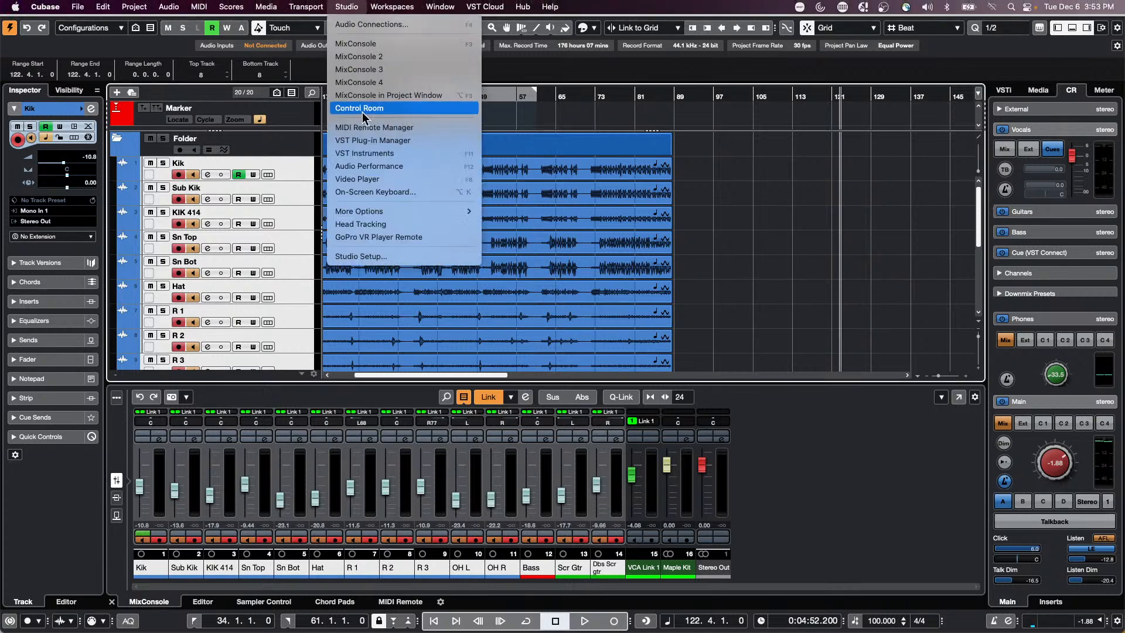
click(387, 258)
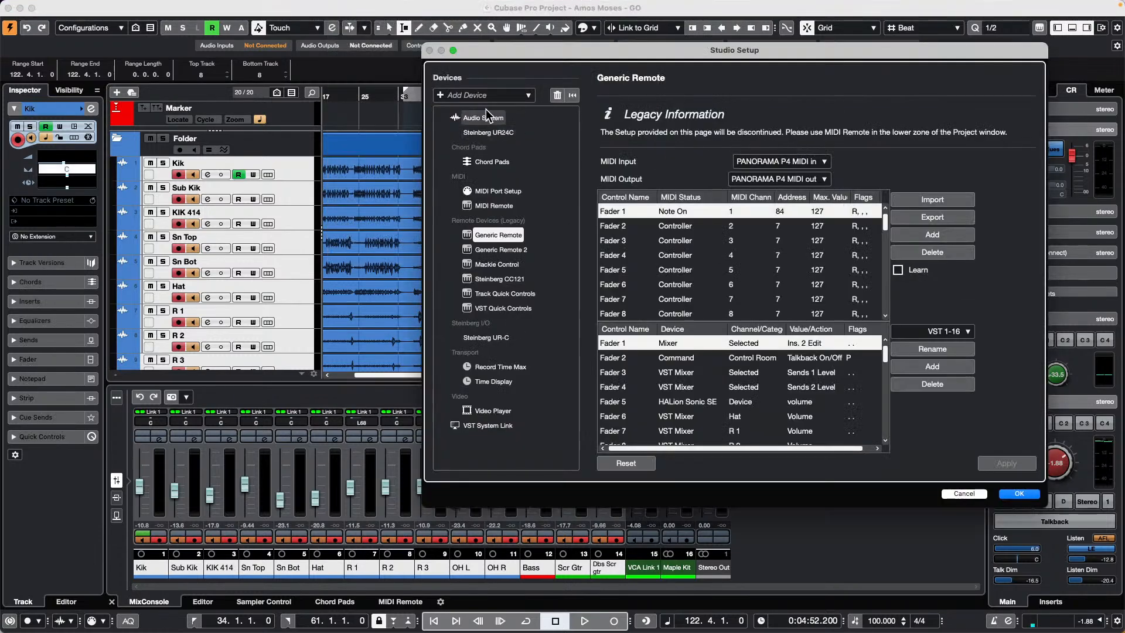
click(484, 118)
click(760, 96)
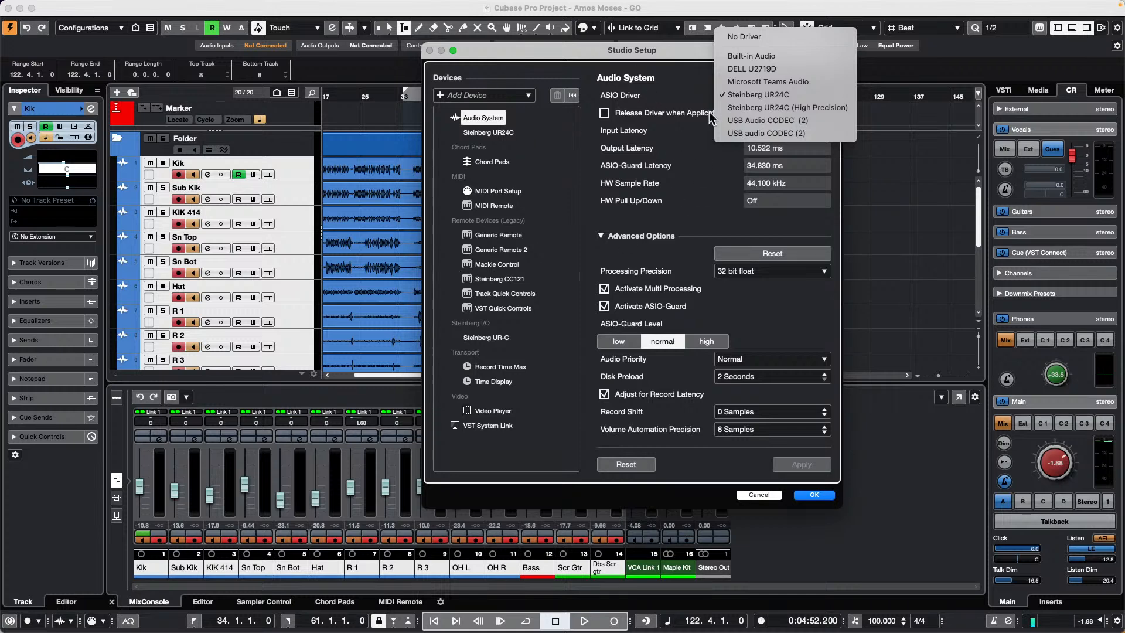
click(820, 498)
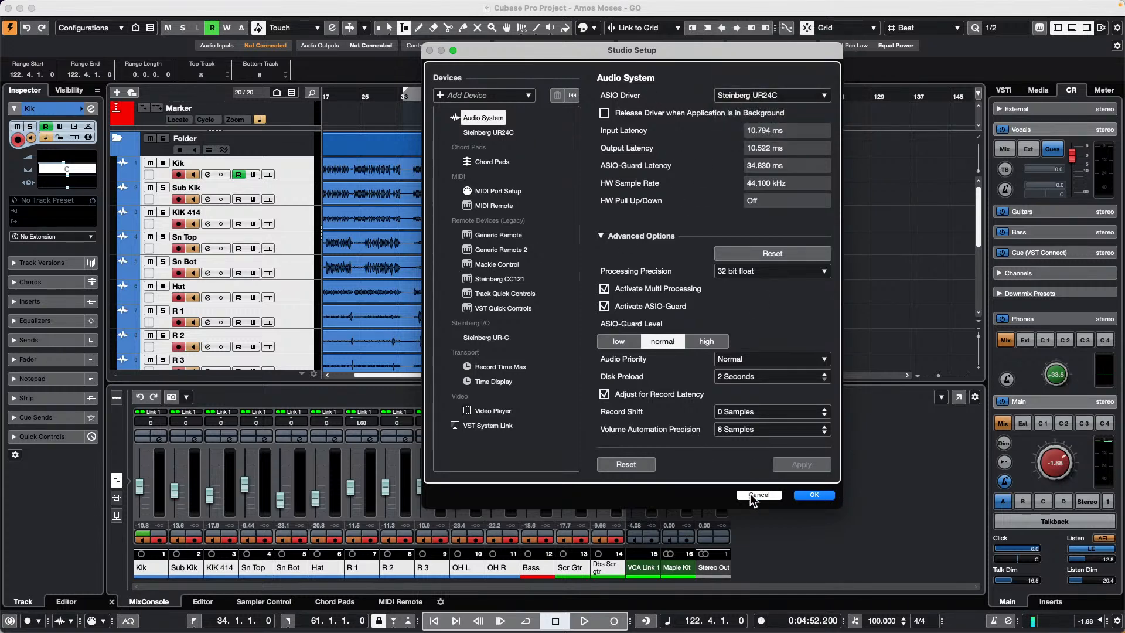
click(759, 495)
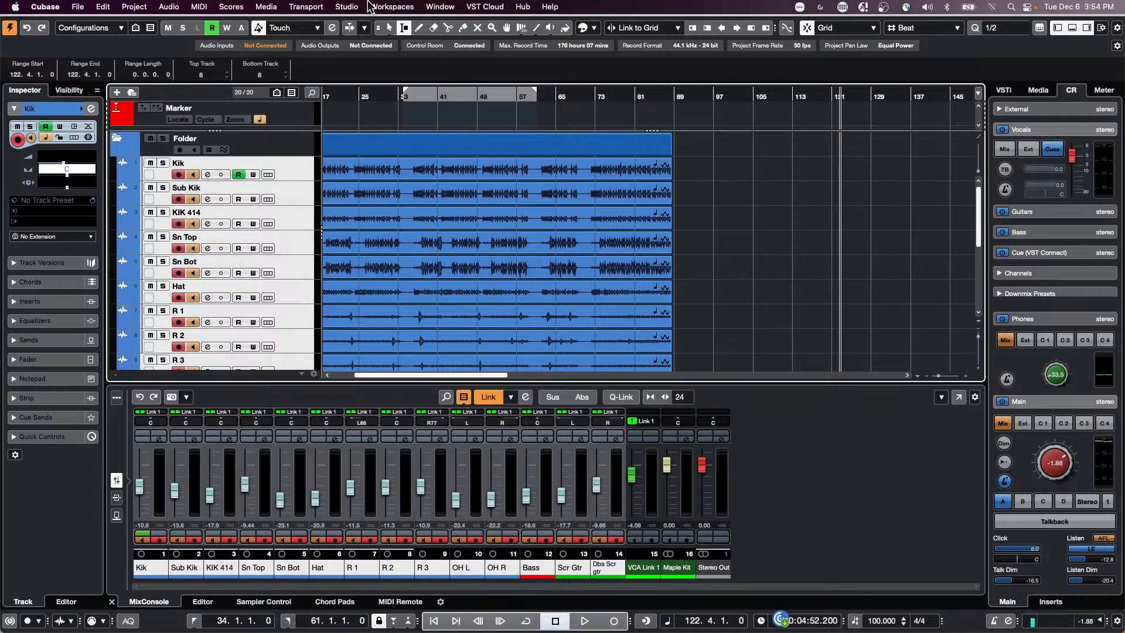
Step: Show the Steinberg UR24C device page in Studio Setup and open the interface's control panel
click(346, 6)
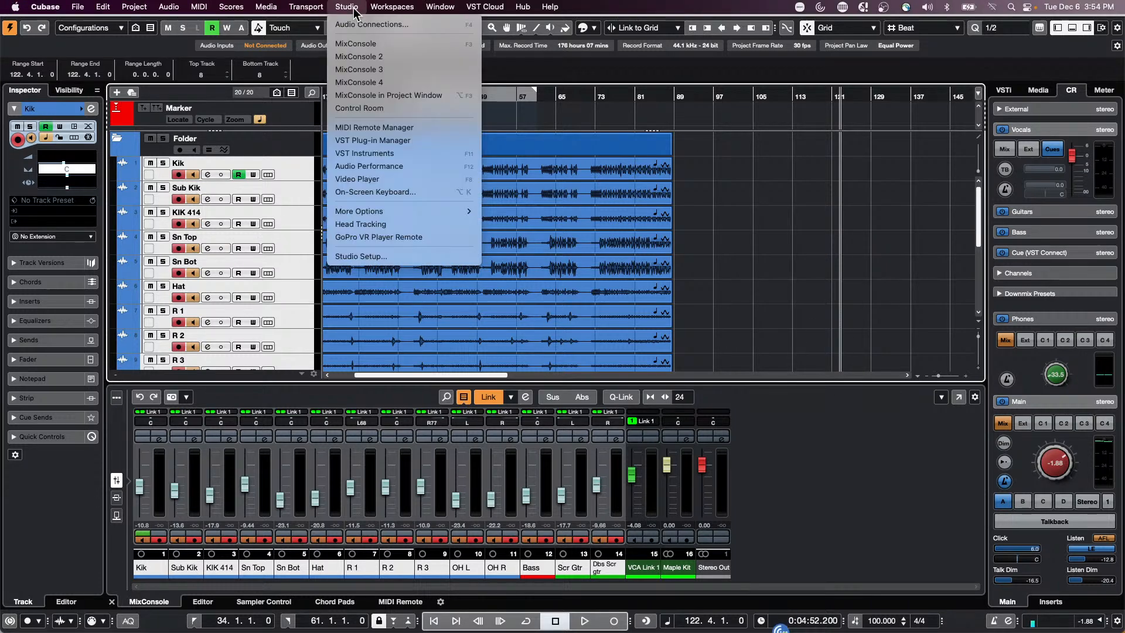
click(370, 256)
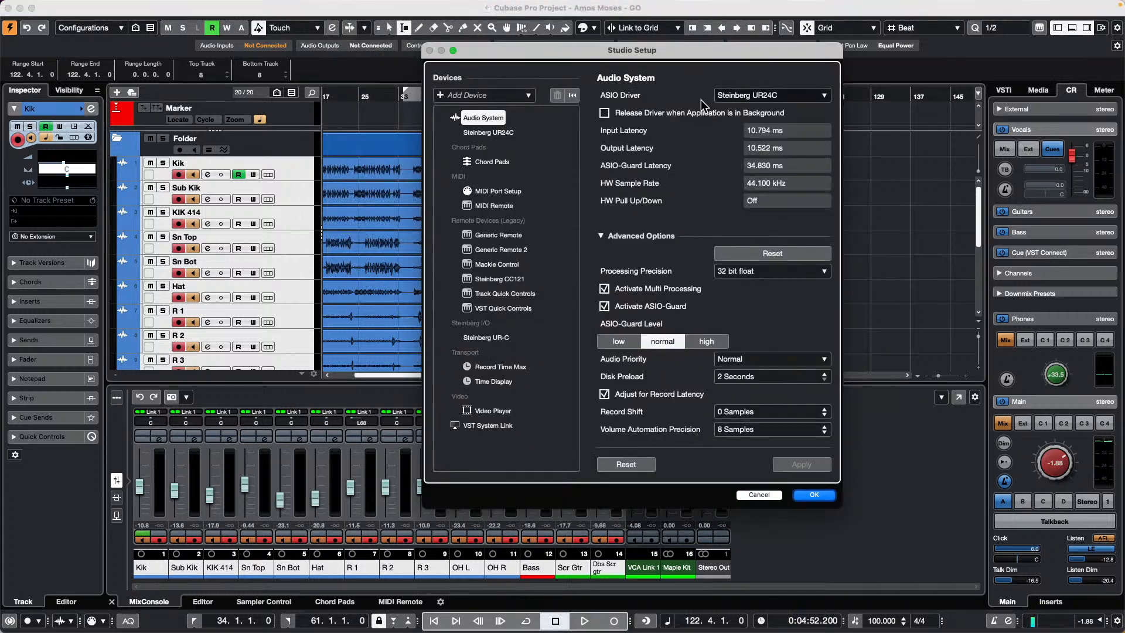
click(488, 133)
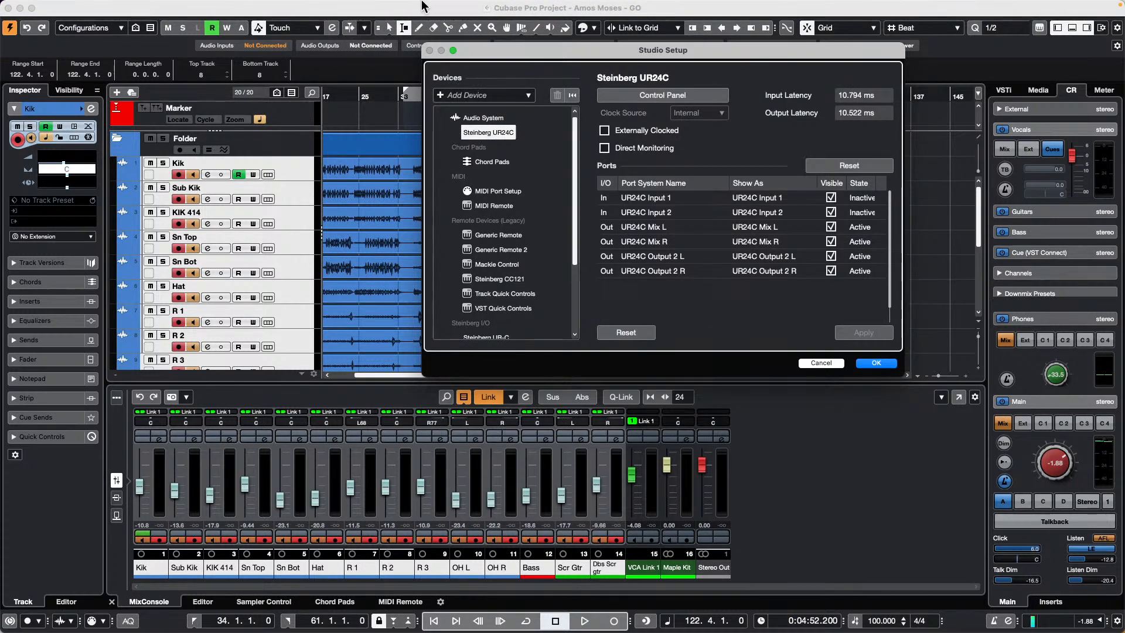
mouse_move(429, 5)
click(338, 4)
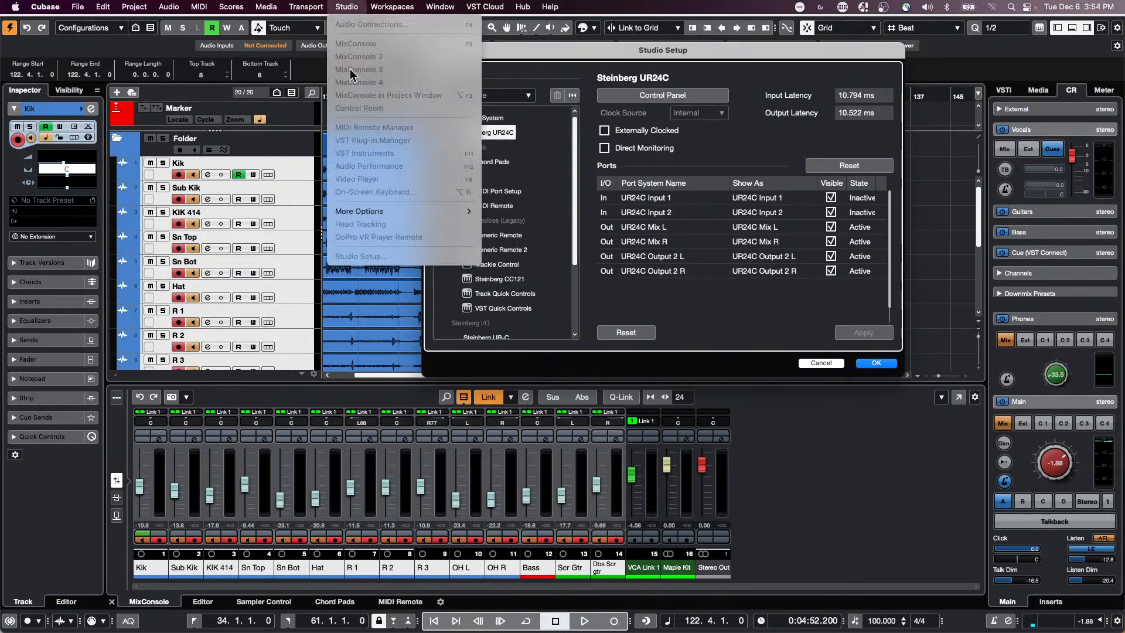
click(753, 203)
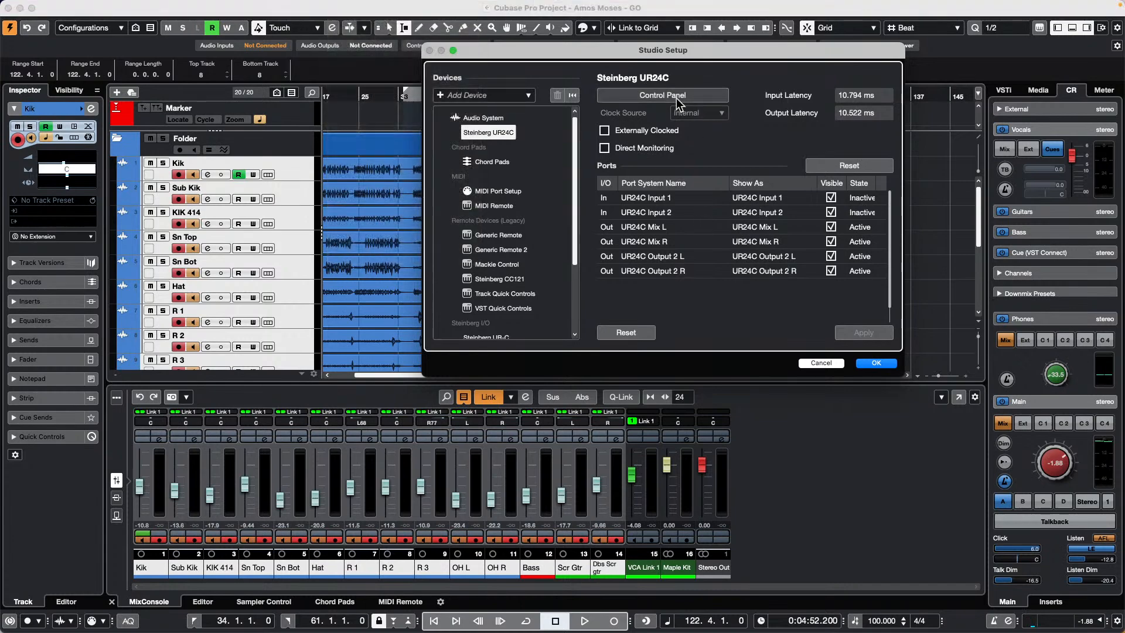
click(677, 99)
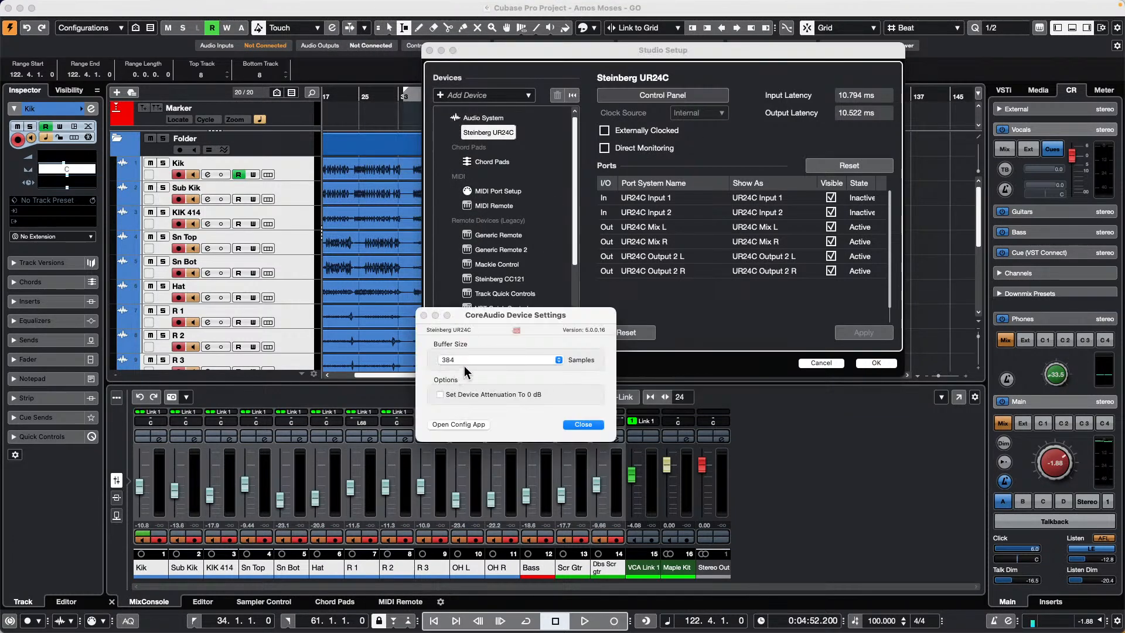
Step: Choose a buffer size of 512 samples for the Steinberg UR24C, and close both the device settings and Studio Setup
click(486, 356)
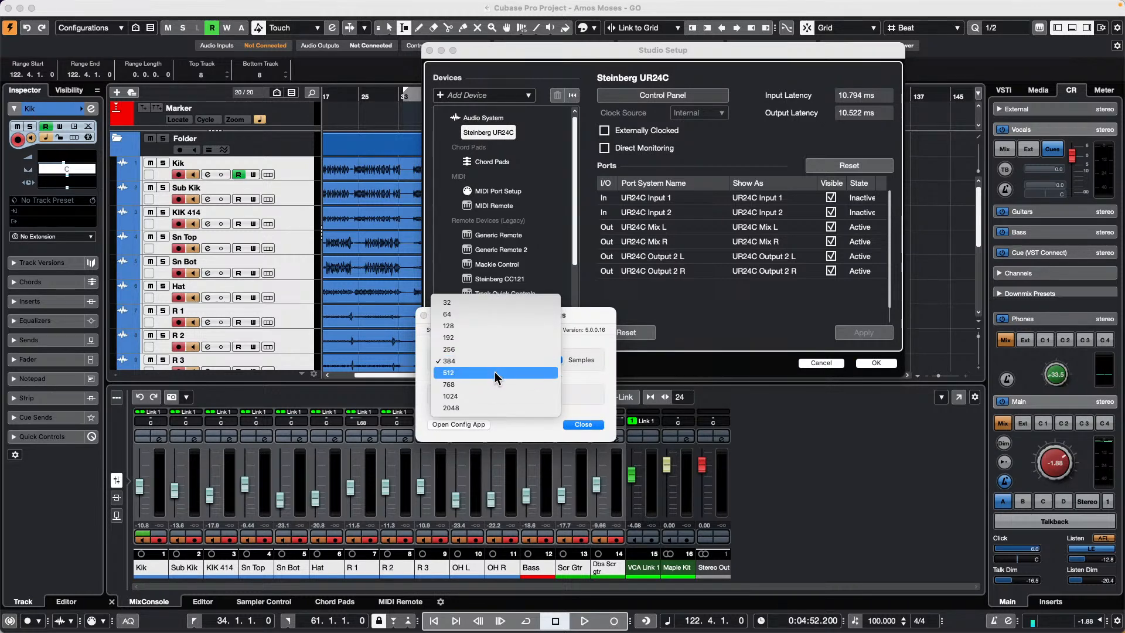
click(496, 373)
click(583, 424)
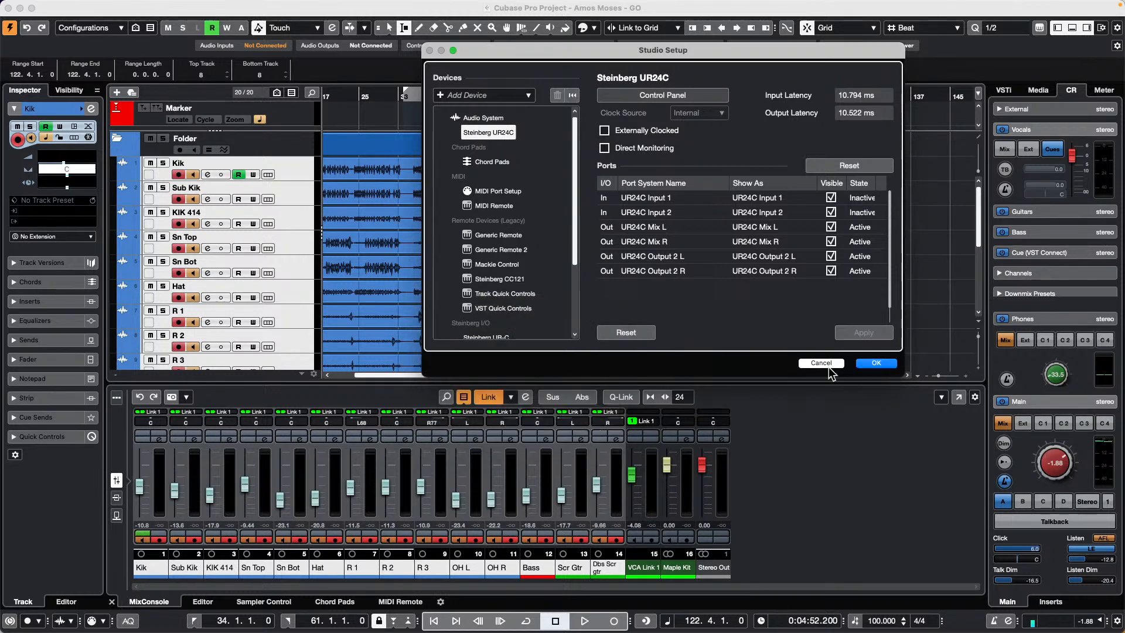
click(876, 363)
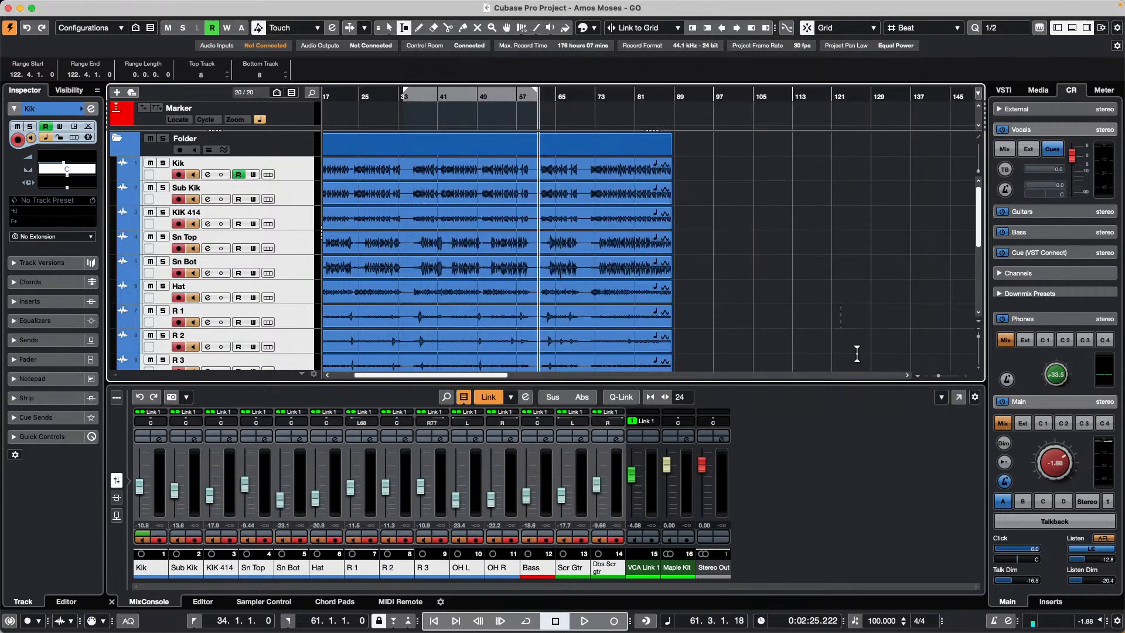
Step: Select only the Kik track and expand its Fader, Equalizers and Inserts sections in the Inspector
click(300, 177)
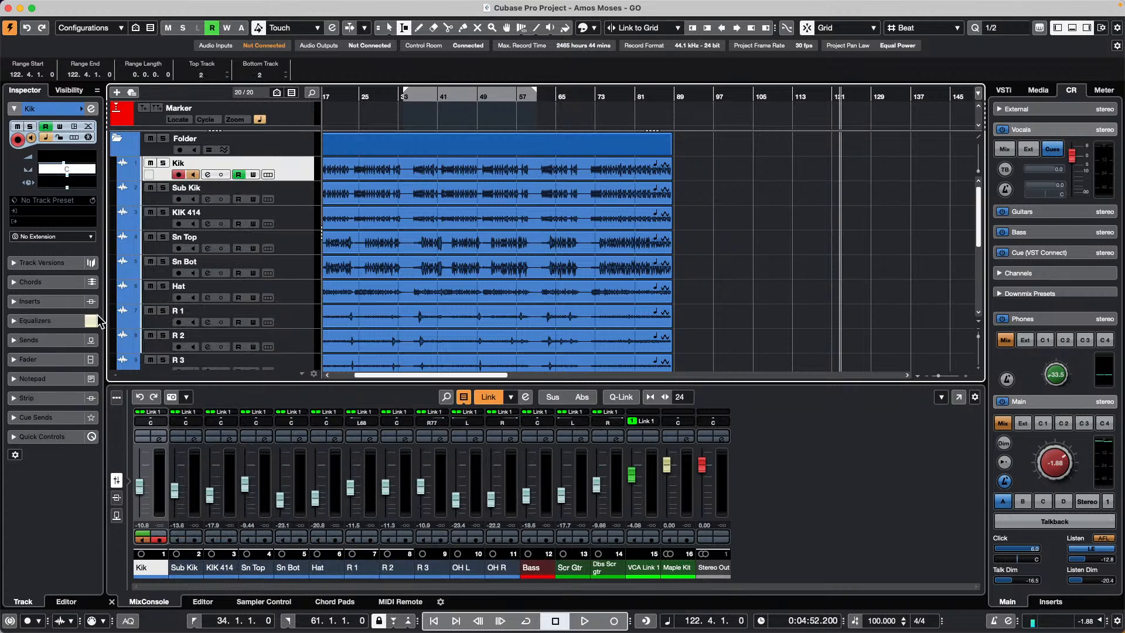
click(61, 360)
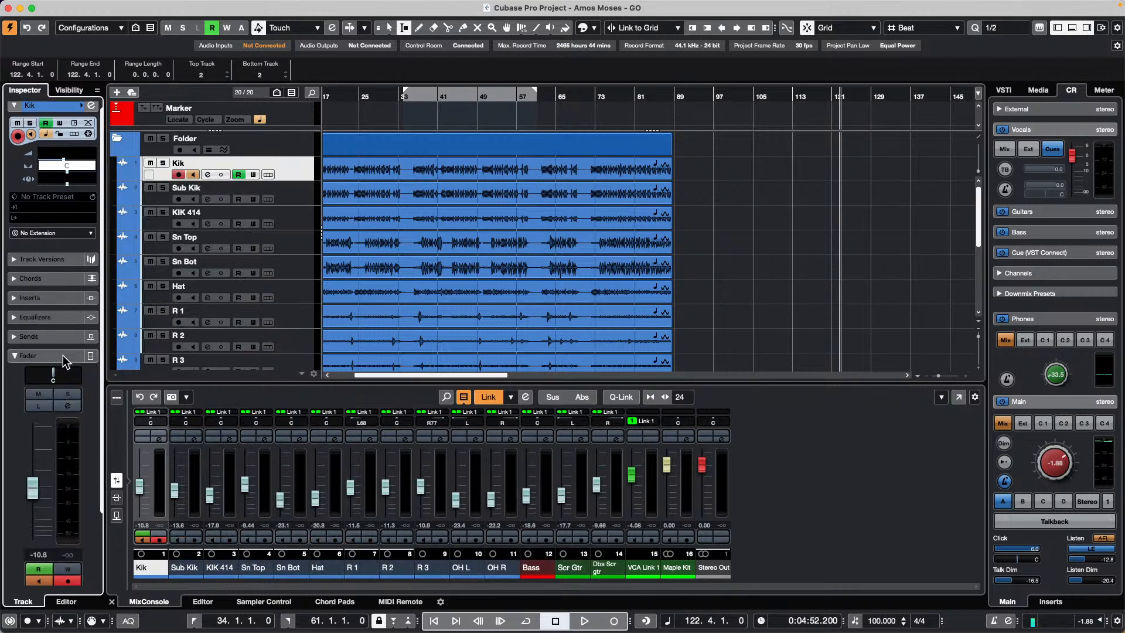
click(67, 317)
click(68, 293)
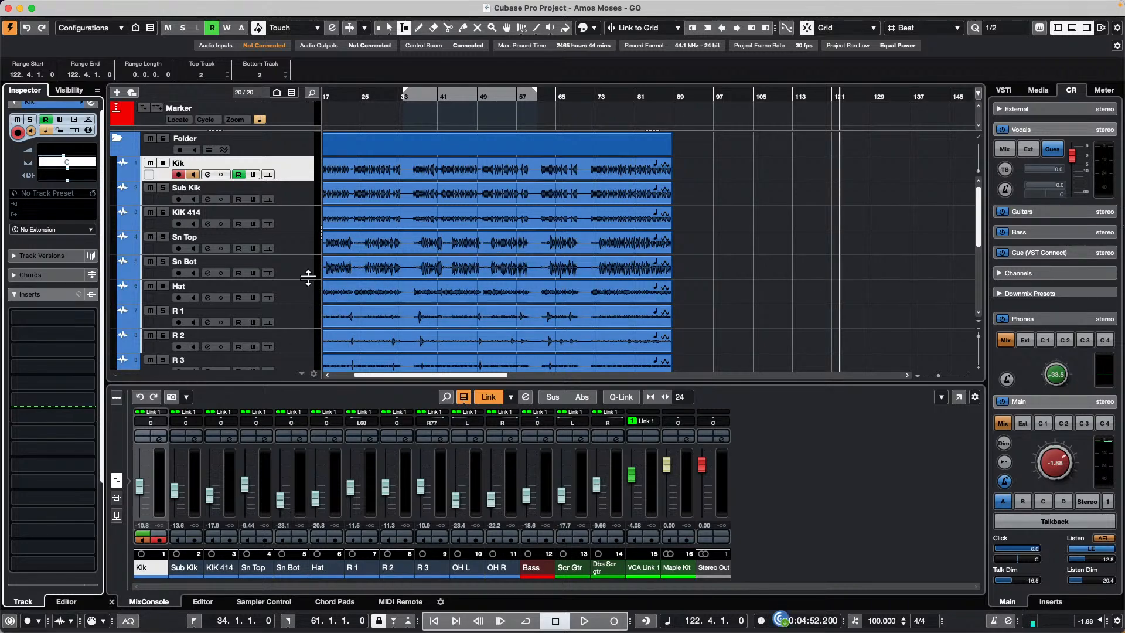
Step: Add one HALion Sonic SE instrument track below Sn Bot, routed to Stereo Out
click(304, 260)
right_click(304, 261)
right_click(296, 273)
mouse_move(393, 269)
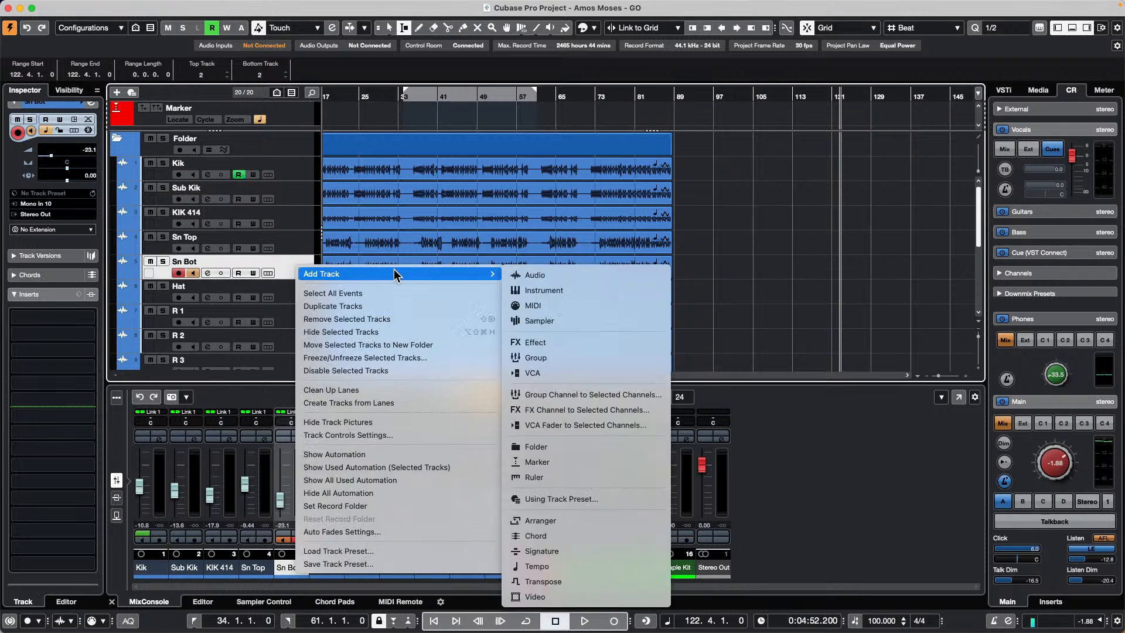
click(635, 290)
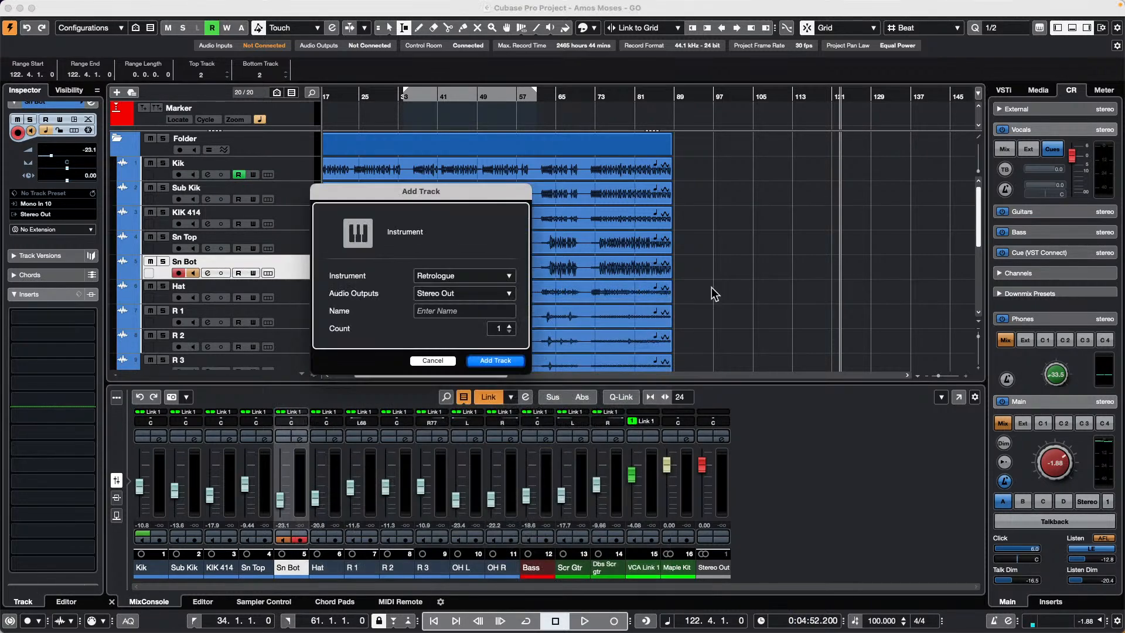
click(476, 275)
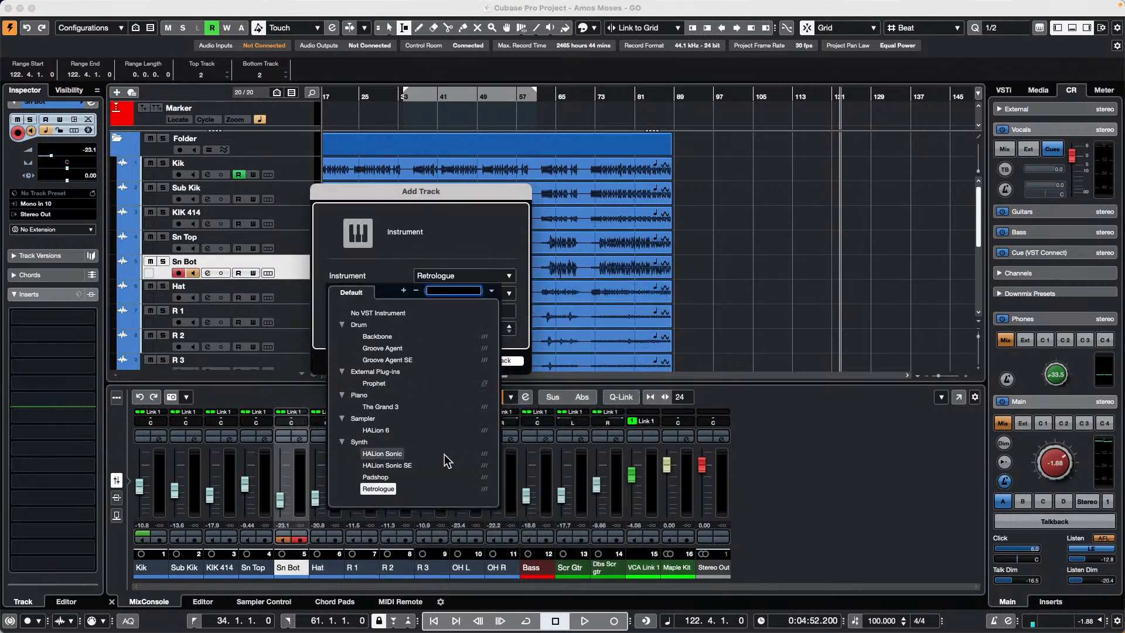
click(407, 465)
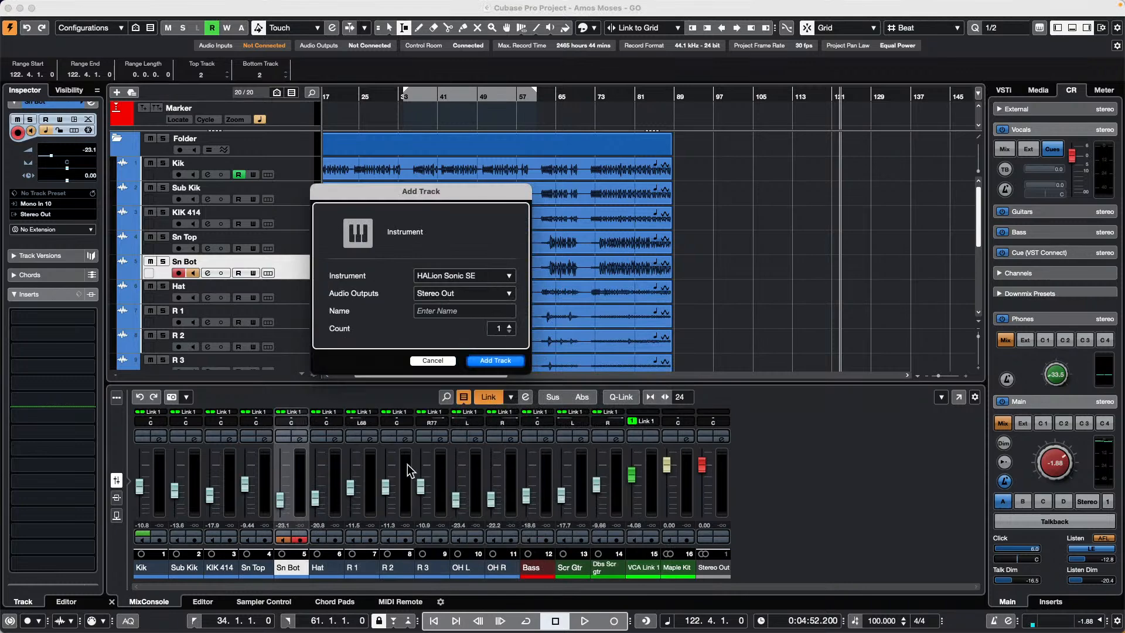
click(494, 362)
Step: Examine the available Multi-Core settings in HALion Sonic SE's global options, and close the instrument window without changes
drag(490, 27, 711, 42)
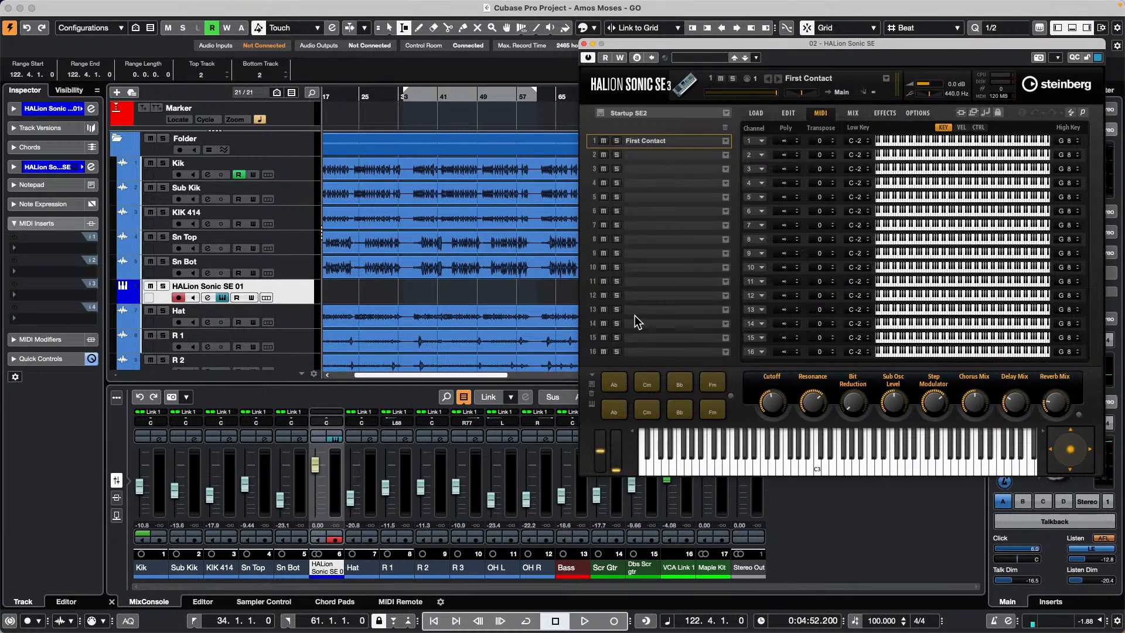
drag(708, 47, 586, 54)
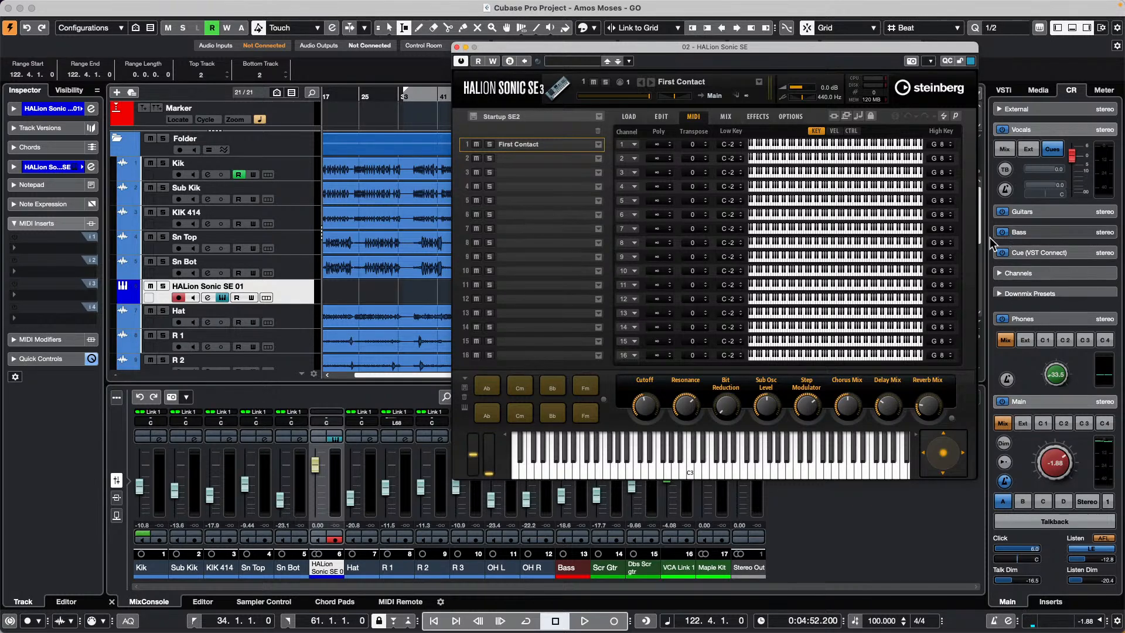
click(794, 116)
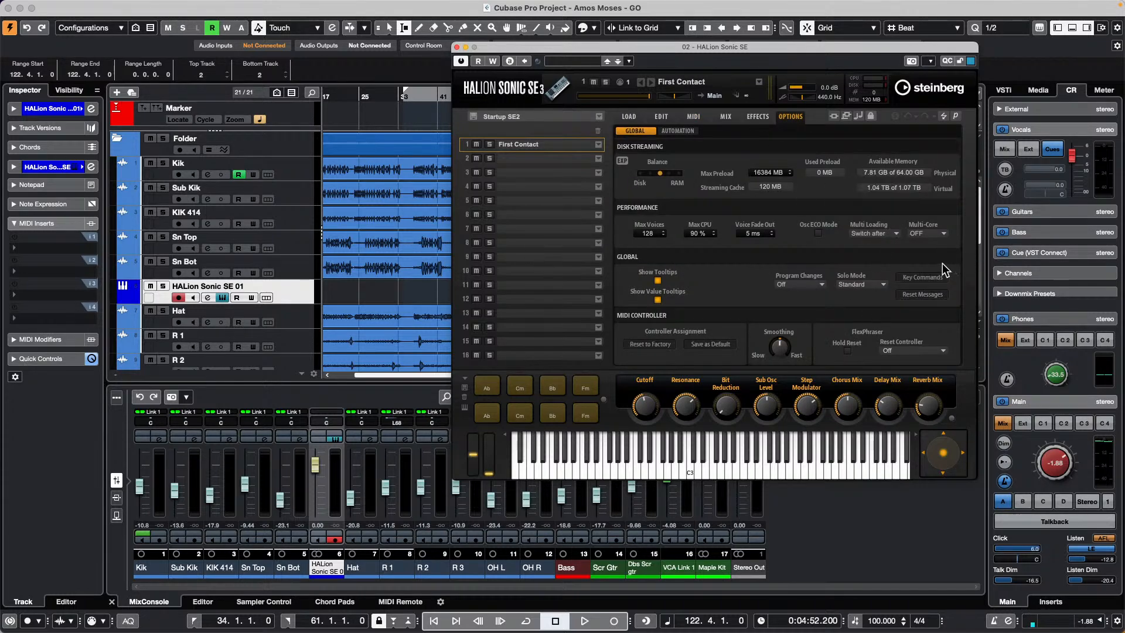
click(941, 238)
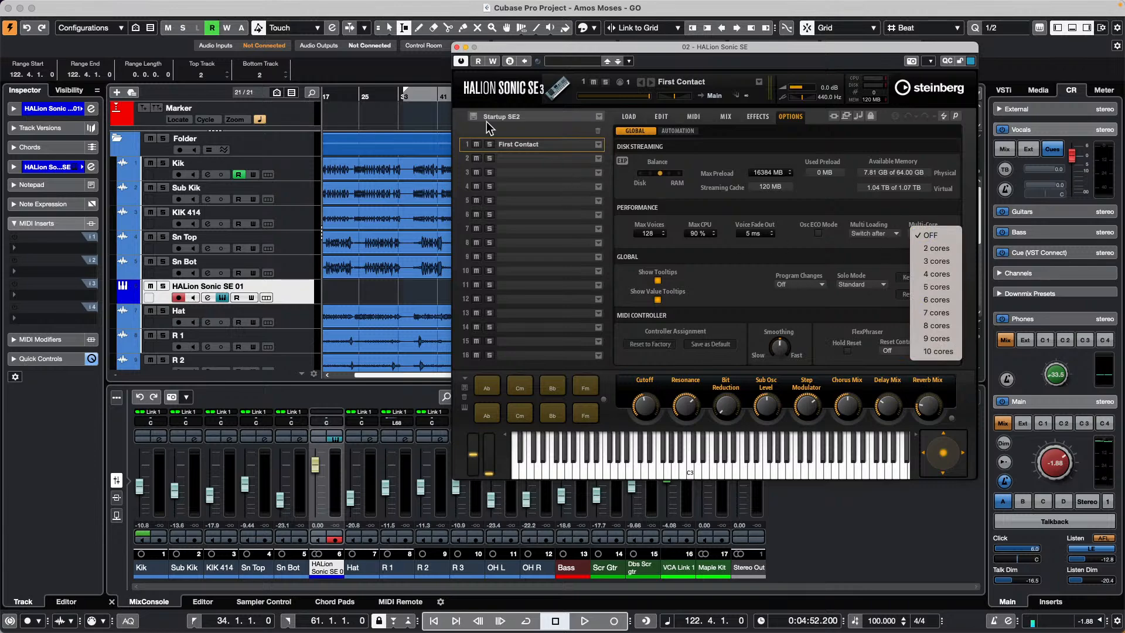
click(547, 47)
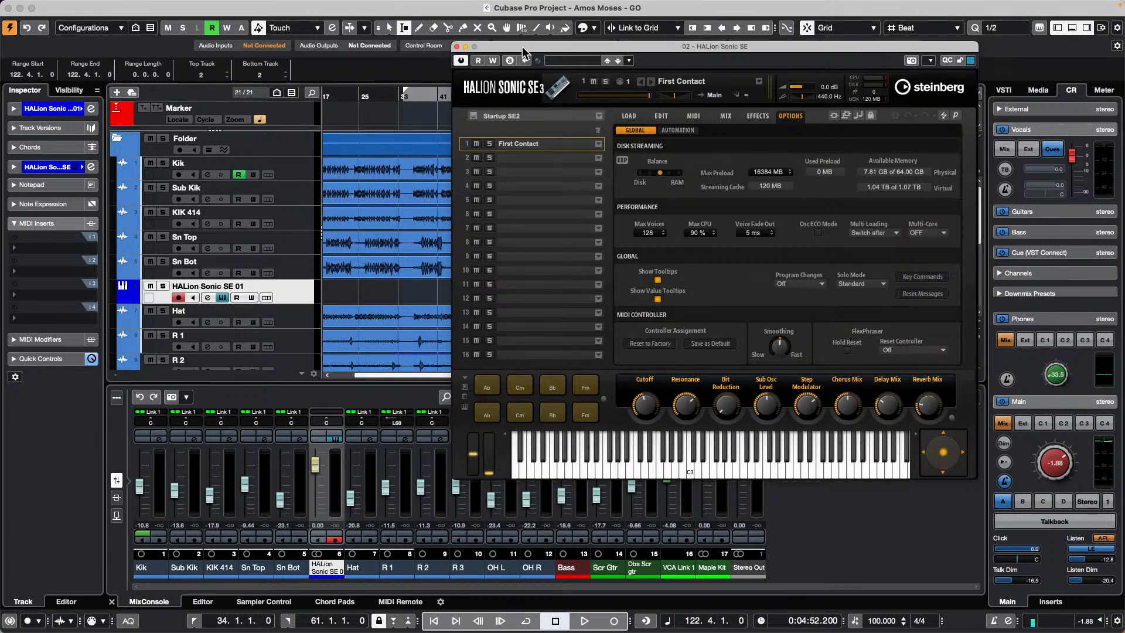
click(457, 47)
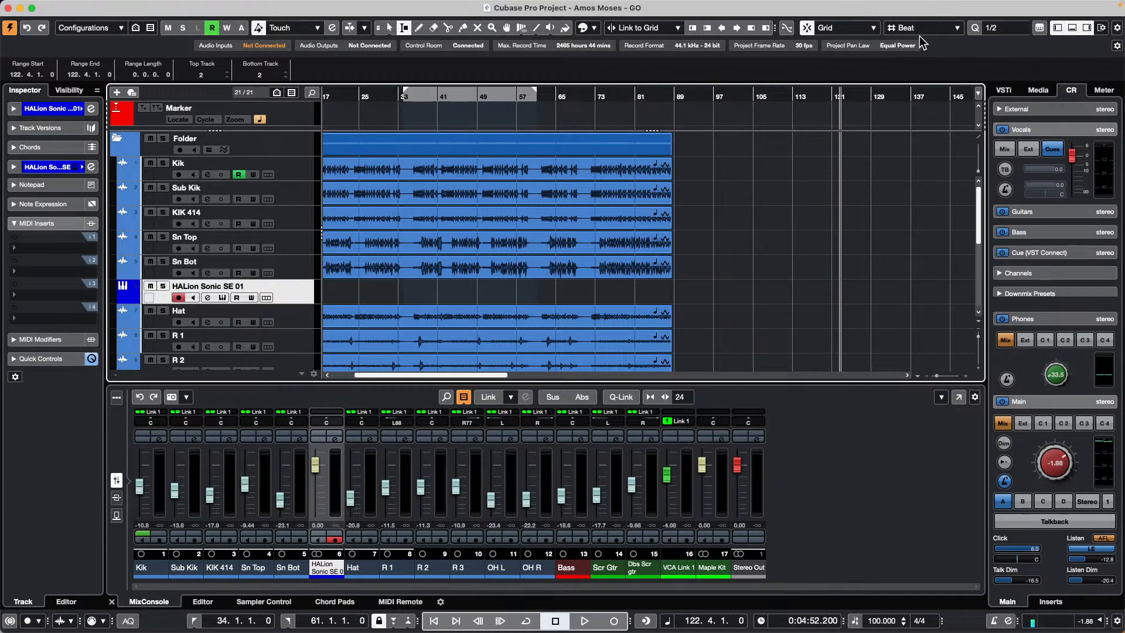
Step: Hide the Nudge controls from the project toolbar and open the Quantize Panel
right_click(1118, 23)
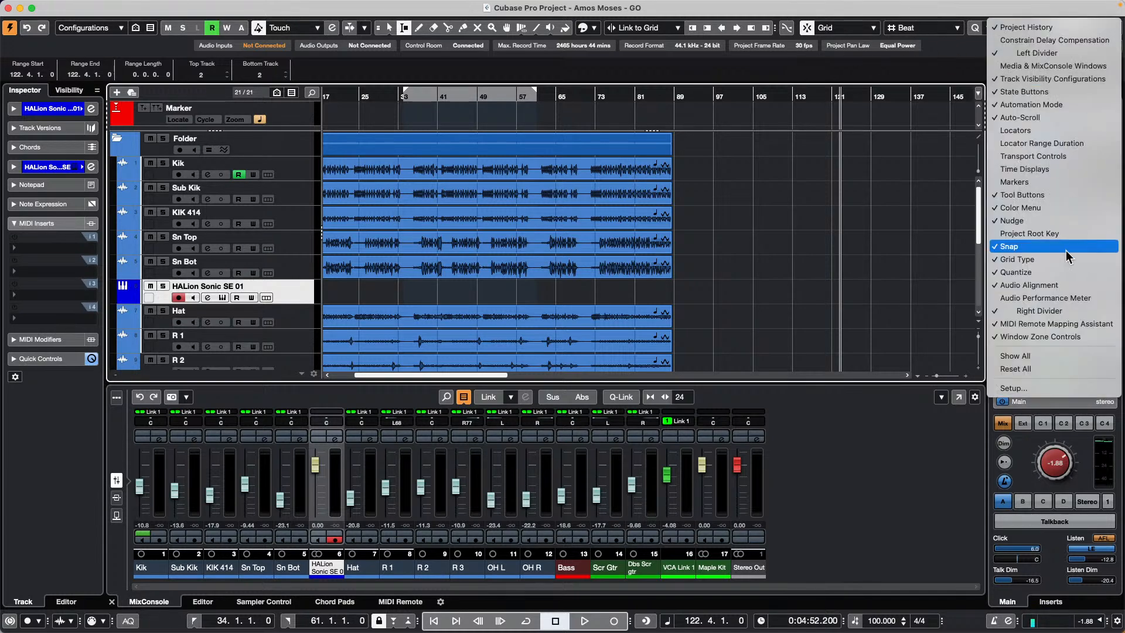
click(1062, 221)
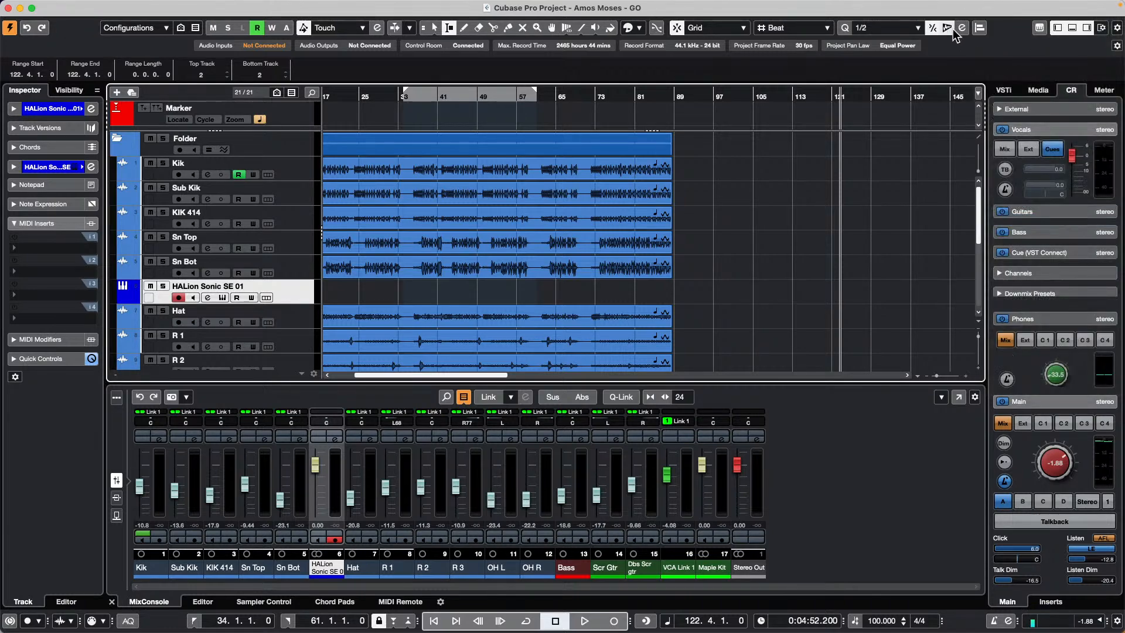
click(948, 28)
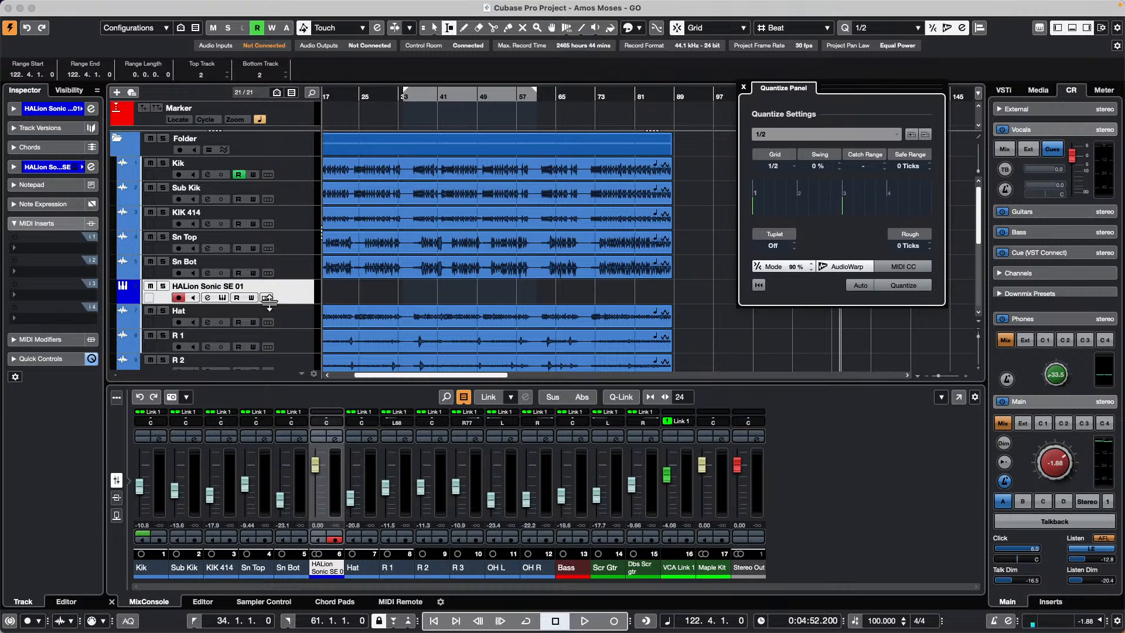
Step: Draw an empty MIDI part from about bar 29 to bar 59 on the HALion Sonic SE 01 track and open it for editing
right_click(398, 291)
click(418, 296)
drag(383, 293, 527, 287)
right_click(419, 299)
click(419, 301)
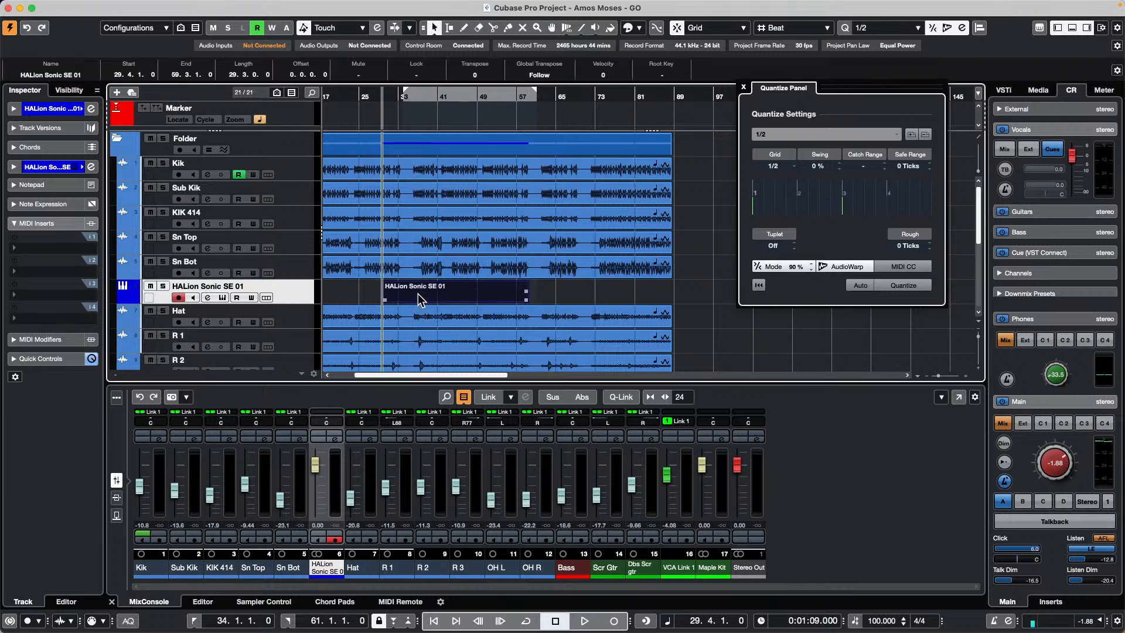
double_click(422, 301)
drag(478, 436, 434, 487)
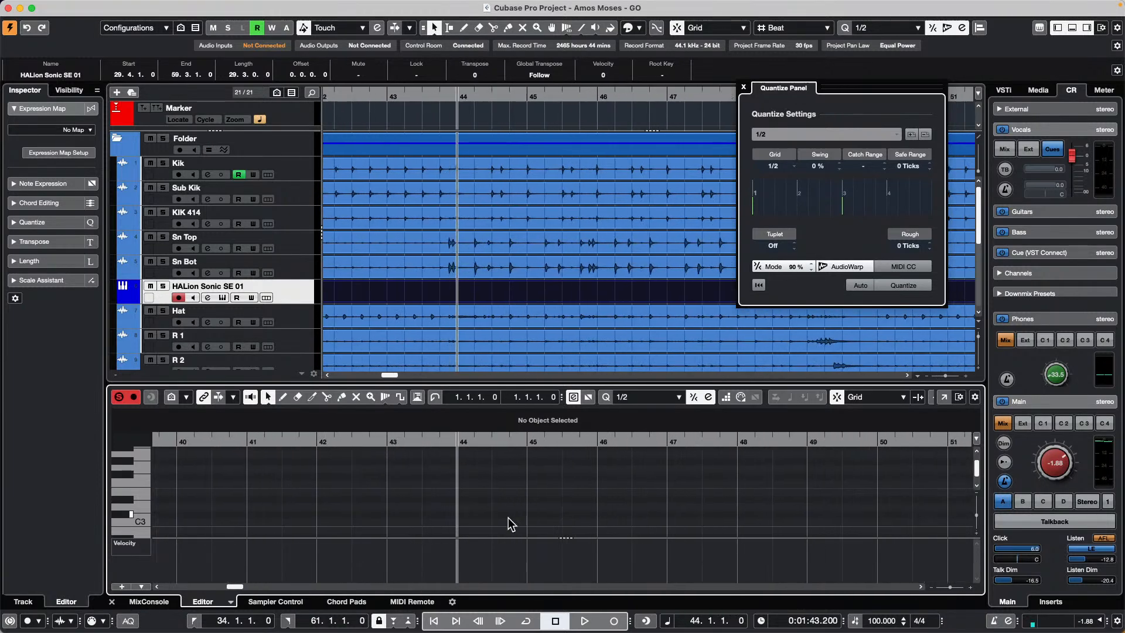
Step: Activate the Draw tool in the Key Editor and switch the controller lane from velocity to CC 1 (Modulation)
right_click(532, 564)
click(547, 562)
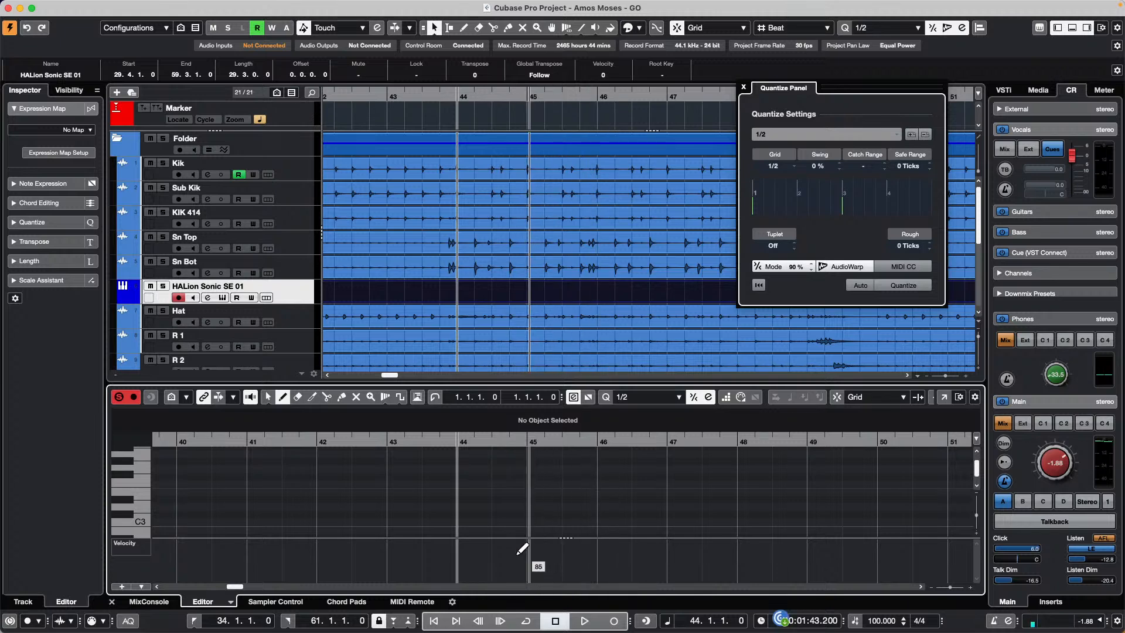
click(138, 550)
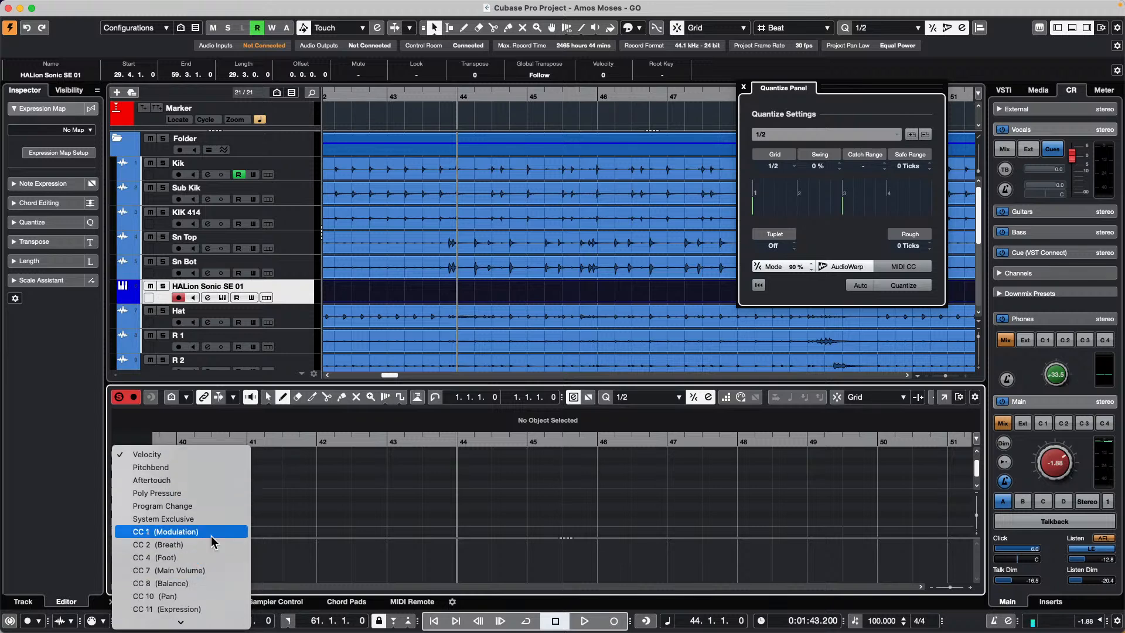
click(208, 533)
Step: Draw a stepped CC 1 modulation curve with five points near bars 45 to 49, and enable MIDI CC in the quantize settings
click(524, 549)
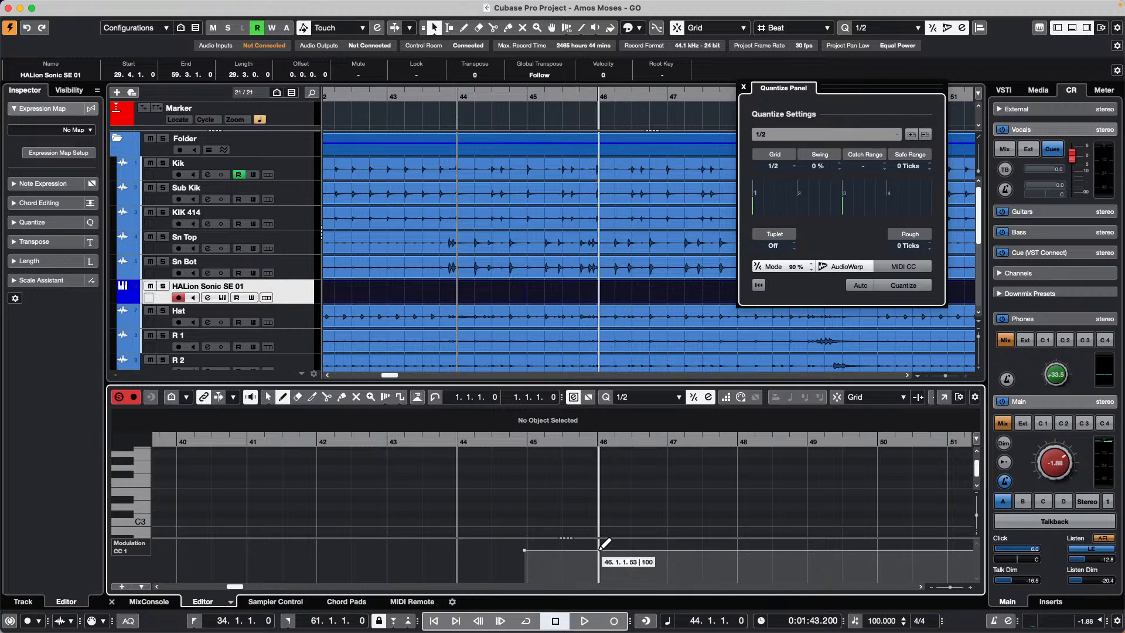
click(599, 553)
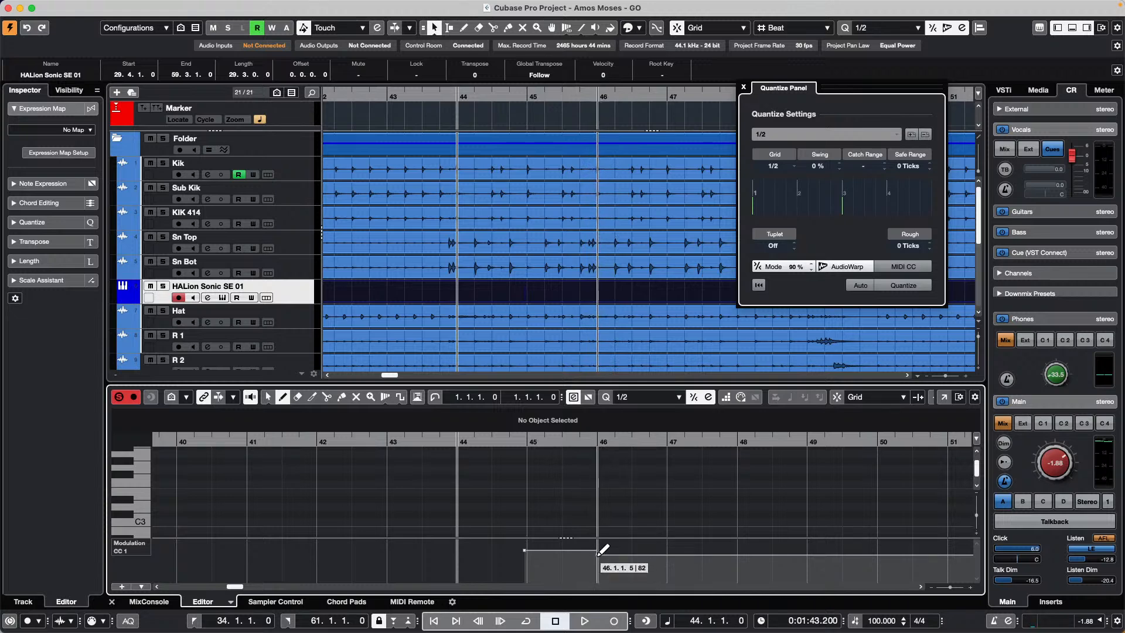
click(664, 550)
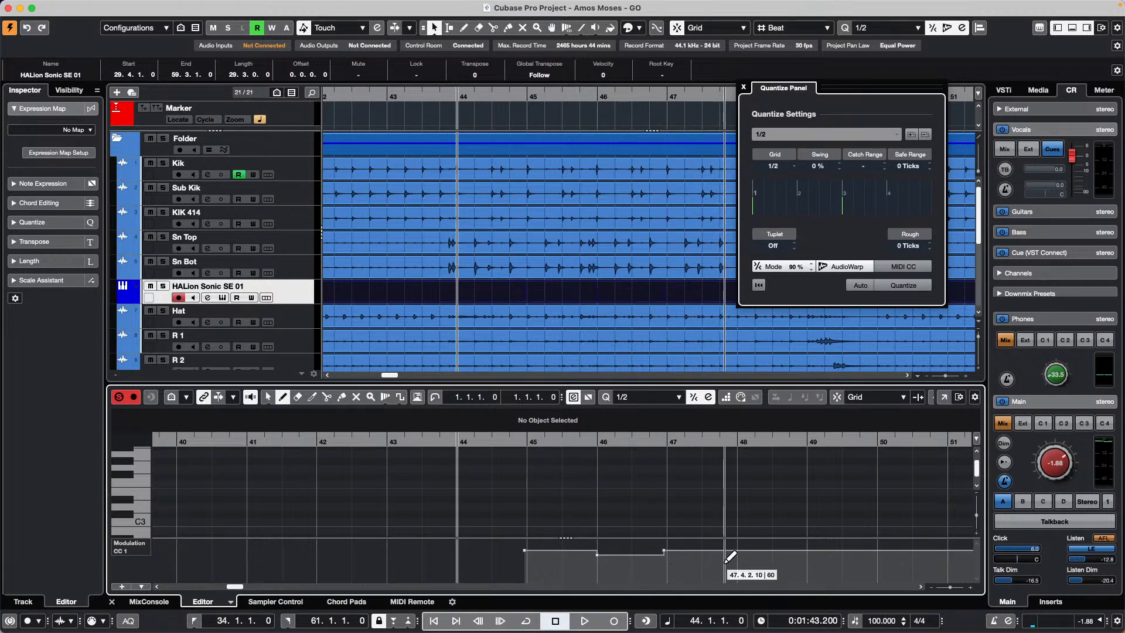
click(735, 565)
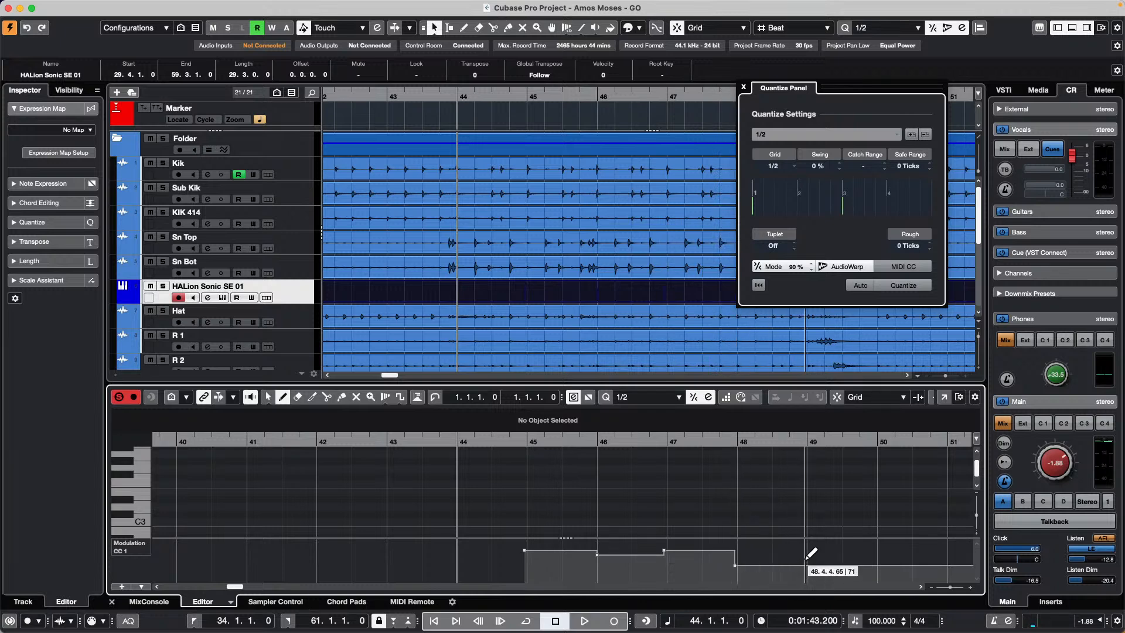
click(803, 557)
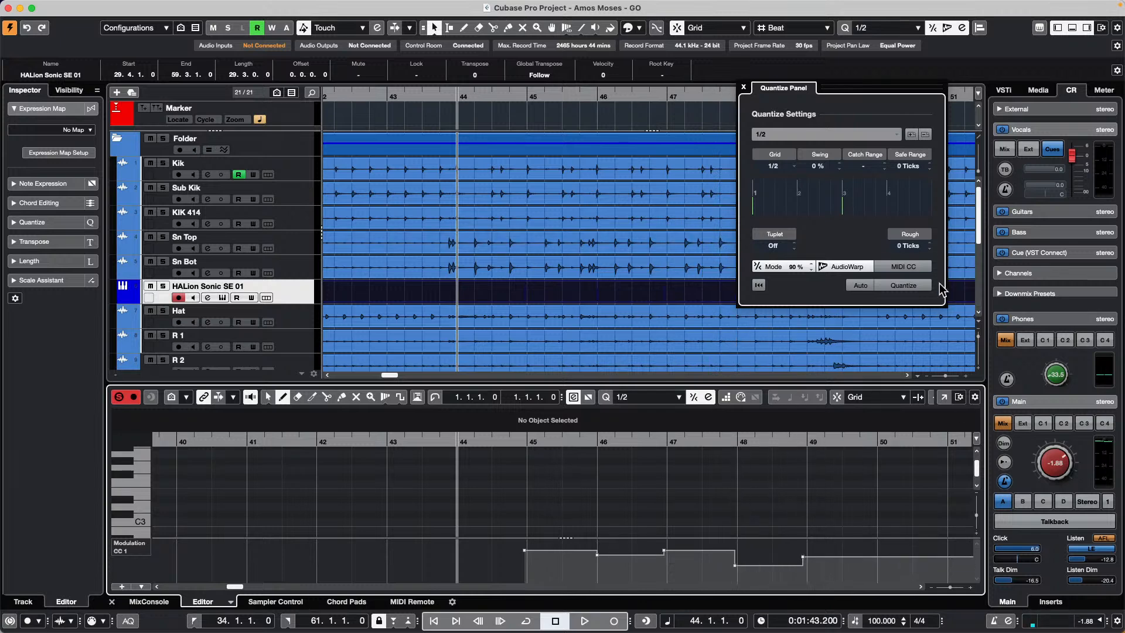
click(899, 265)
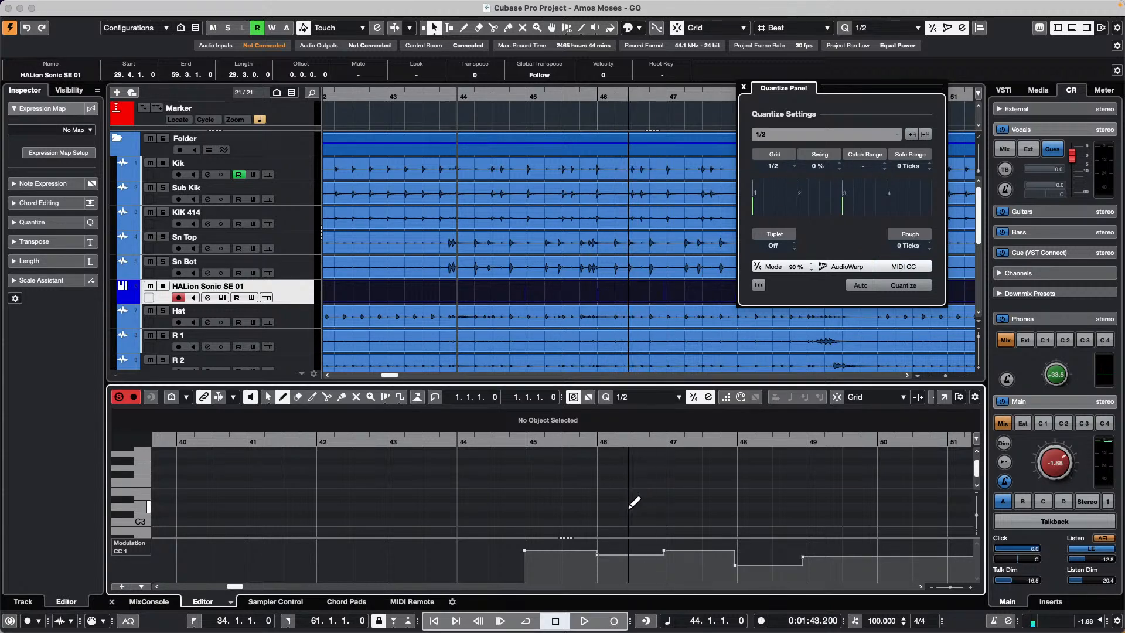
Step: Select the five CC 1 modulation points between bars 45 and 49, quantize them to the 1/2 grid, and clear the selection
key(1)
mouse_move(495, 549)
mouse_down()
mouse_move(801, 568)
mouse_move(850, 595)
mouse_move(854, 573)
mouse_up()
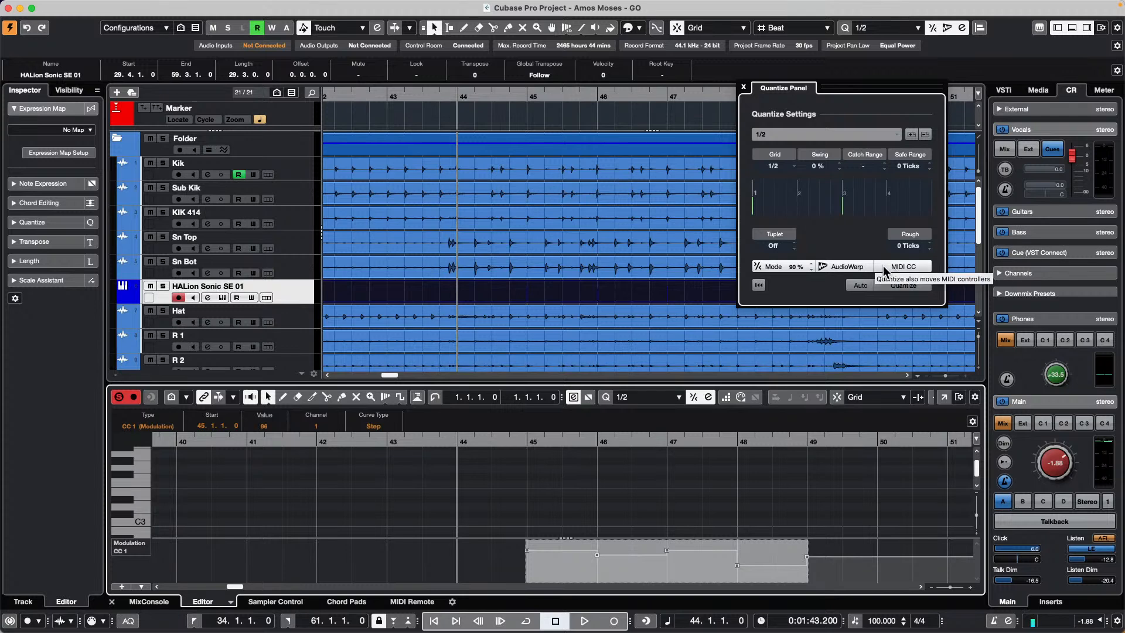
click(850, 503)
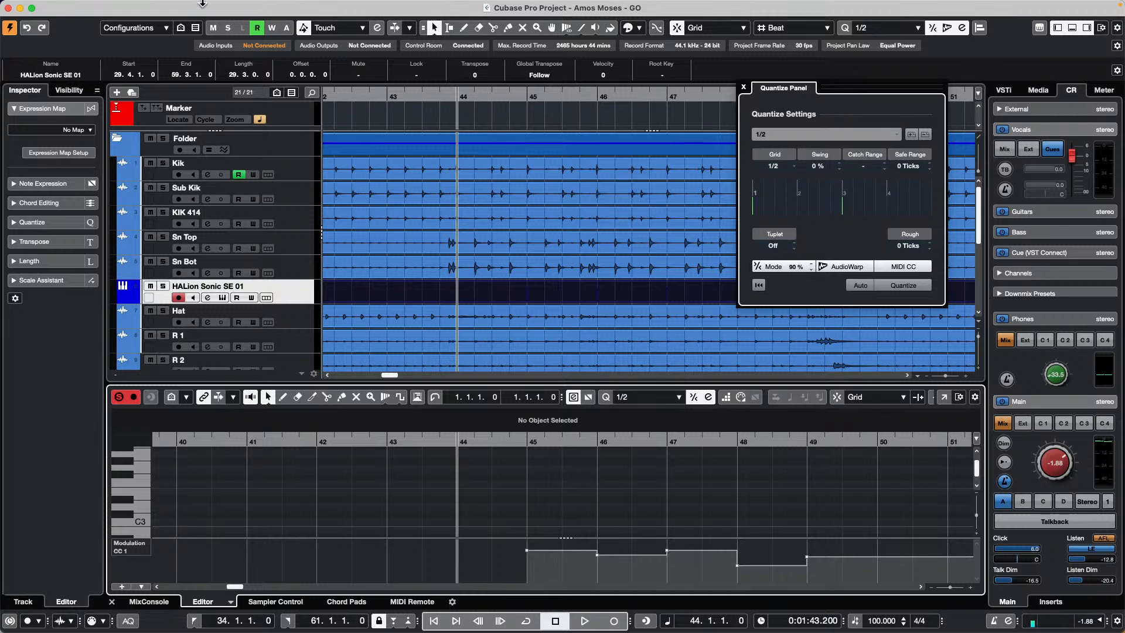
Step: Open the MIDI CC Automation Setup, review the record destination and automation merge mode settings, and cancel the dialog
click(183, 7)
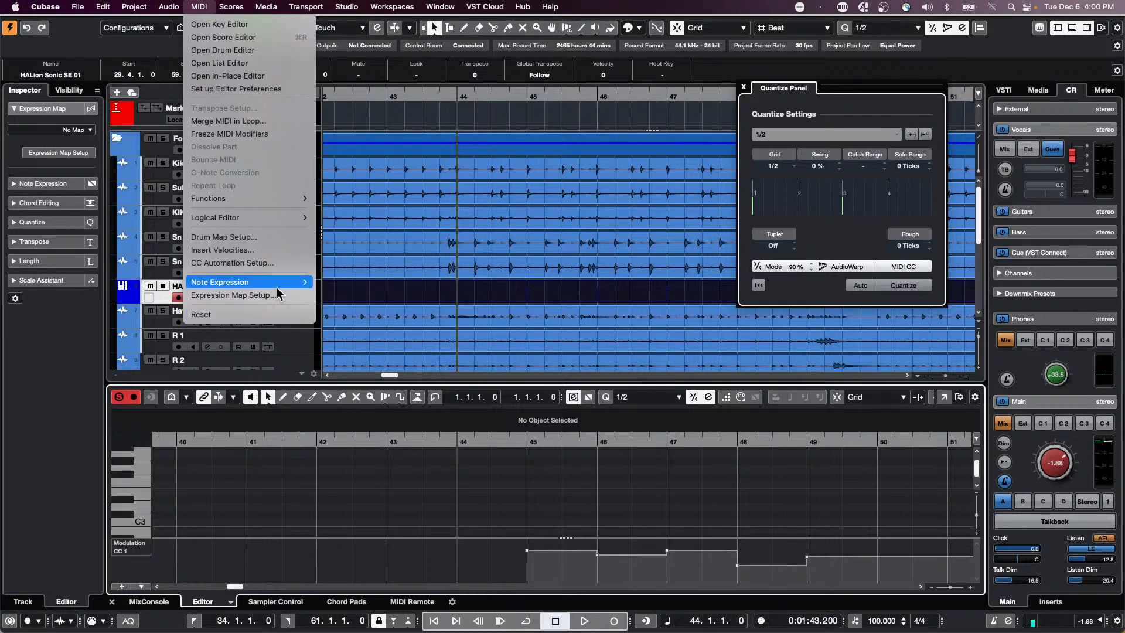
mouse_move(277, 286)
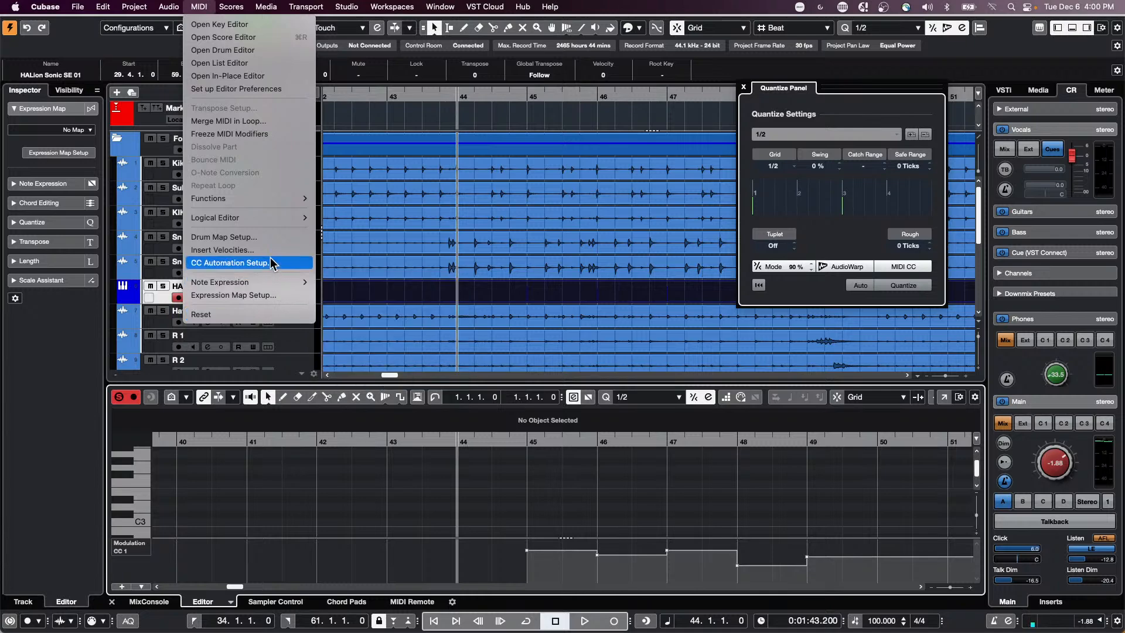
click(273, 263)
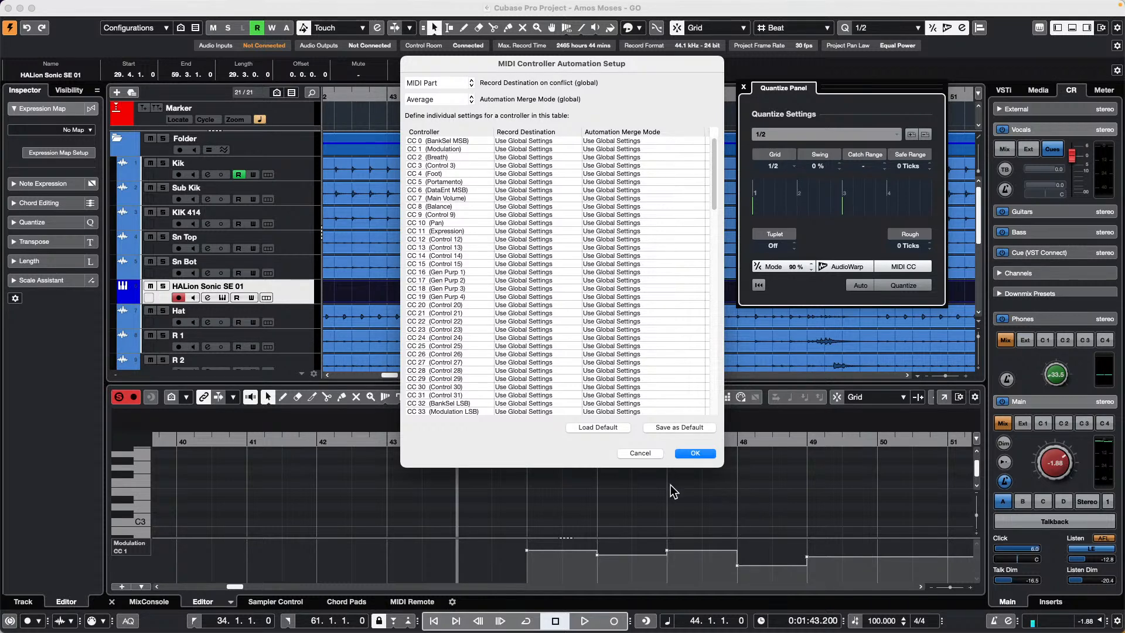
click(645, 453)
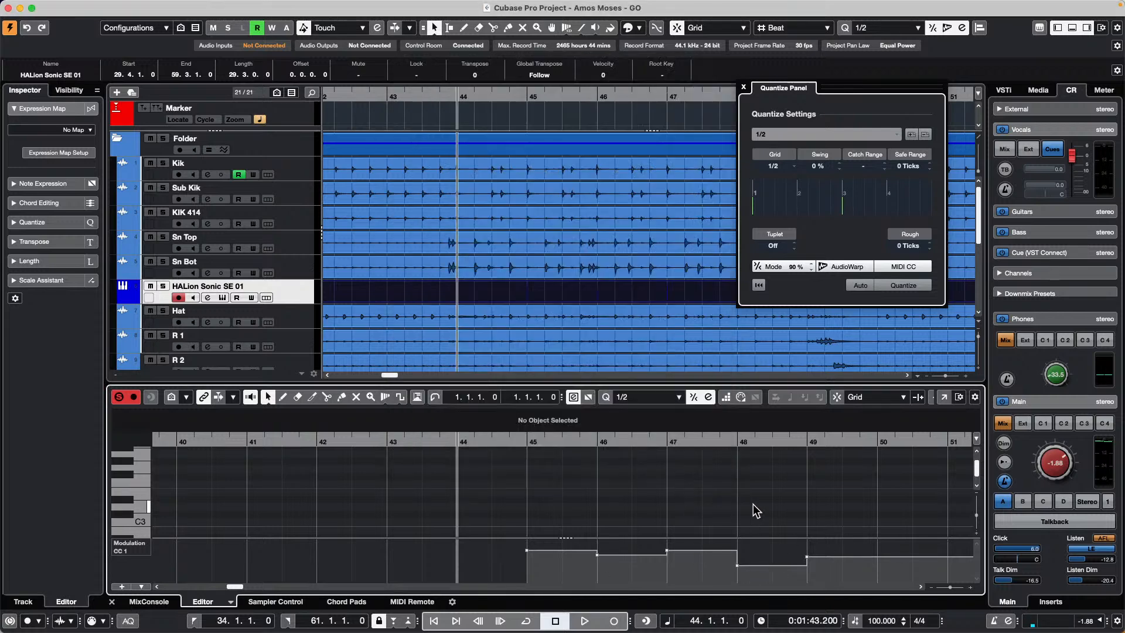